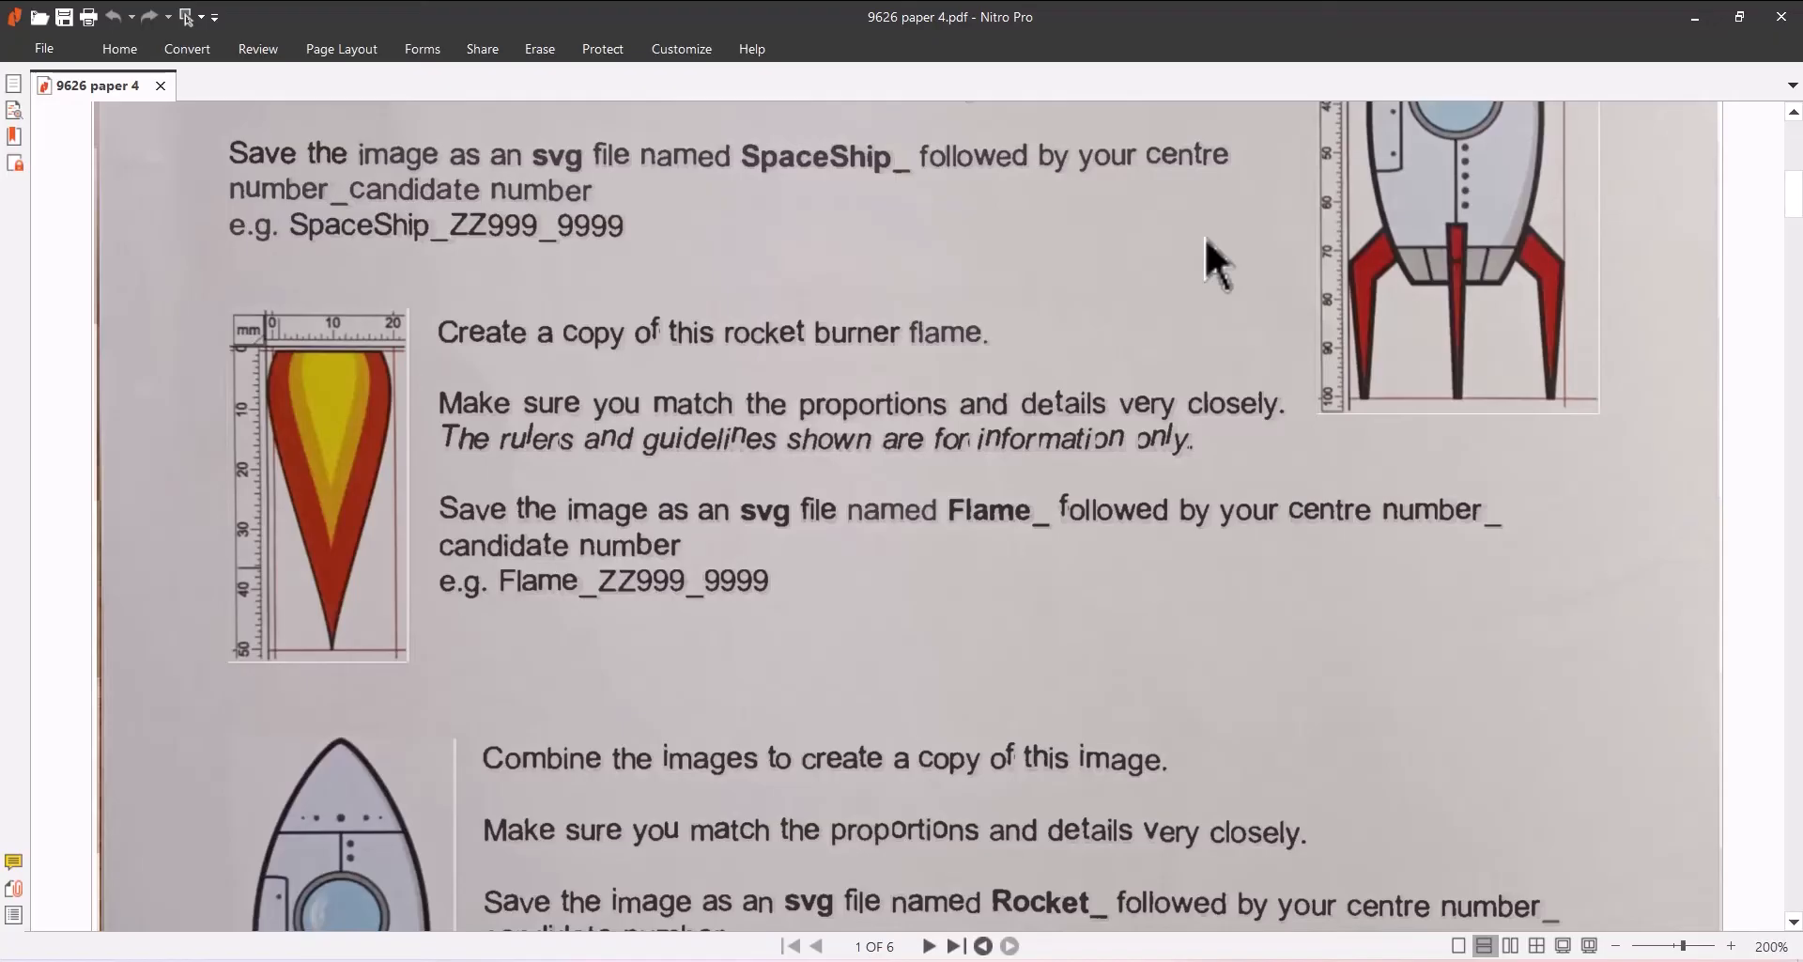
- Read the task instructions and reference images for the spaceship, burner flame and combined rocket drawings
{"action": "scroll", "coordinate": [1204, 234], "scroll_direction": "down", "scroll_amount": 5}
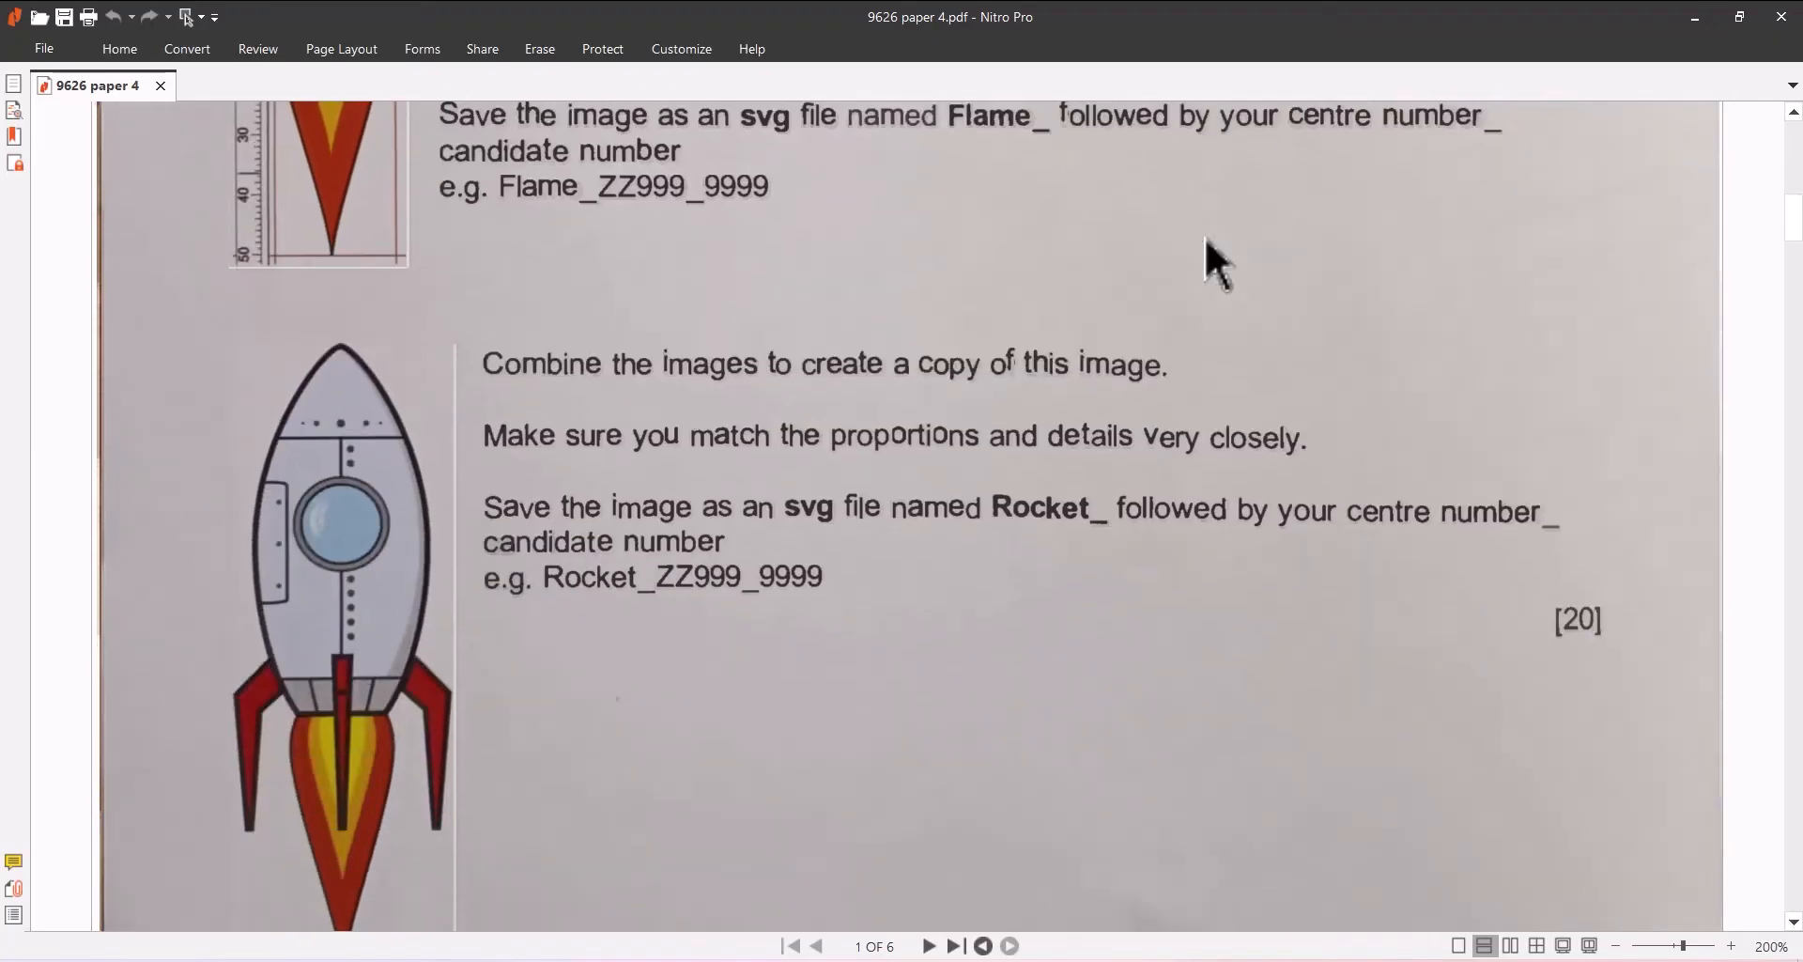
{"action": "scroll", "coordinate": [1204, 235], "scroll_direction": "down", "scroll_amount": 1}
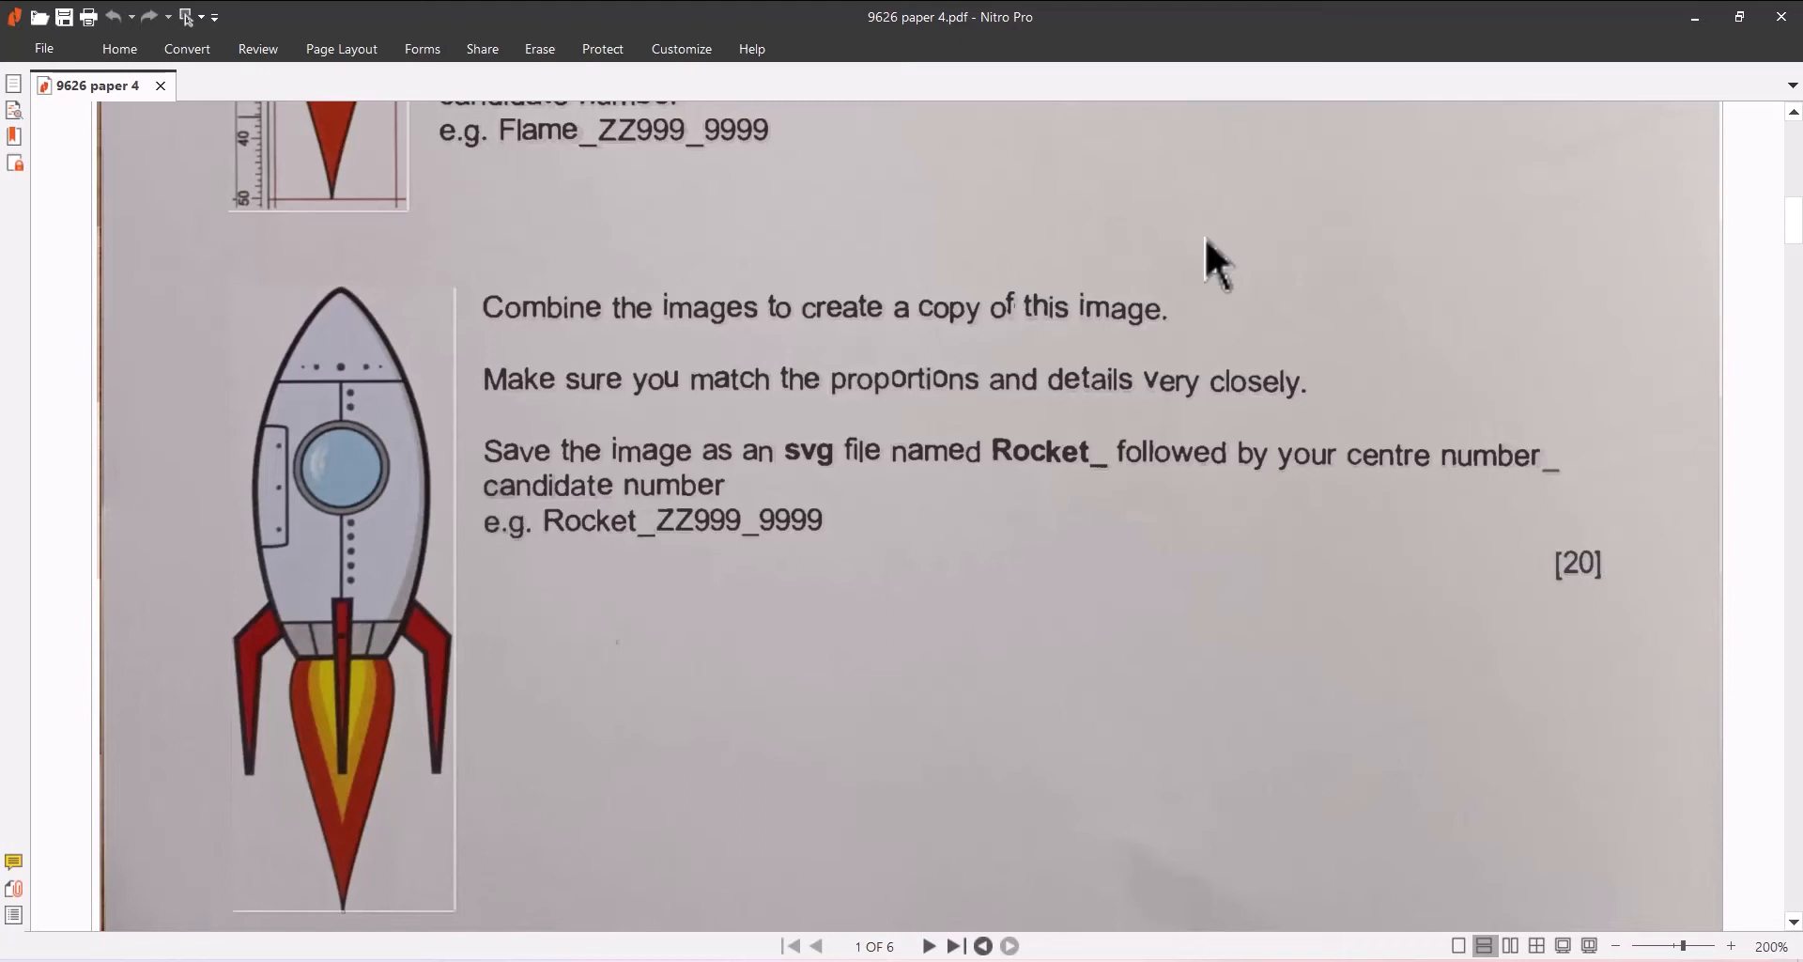
{"action": "scroll", "coordinate": [1419, 531], "scroll_direction": "up", "scroll_amount": 6}
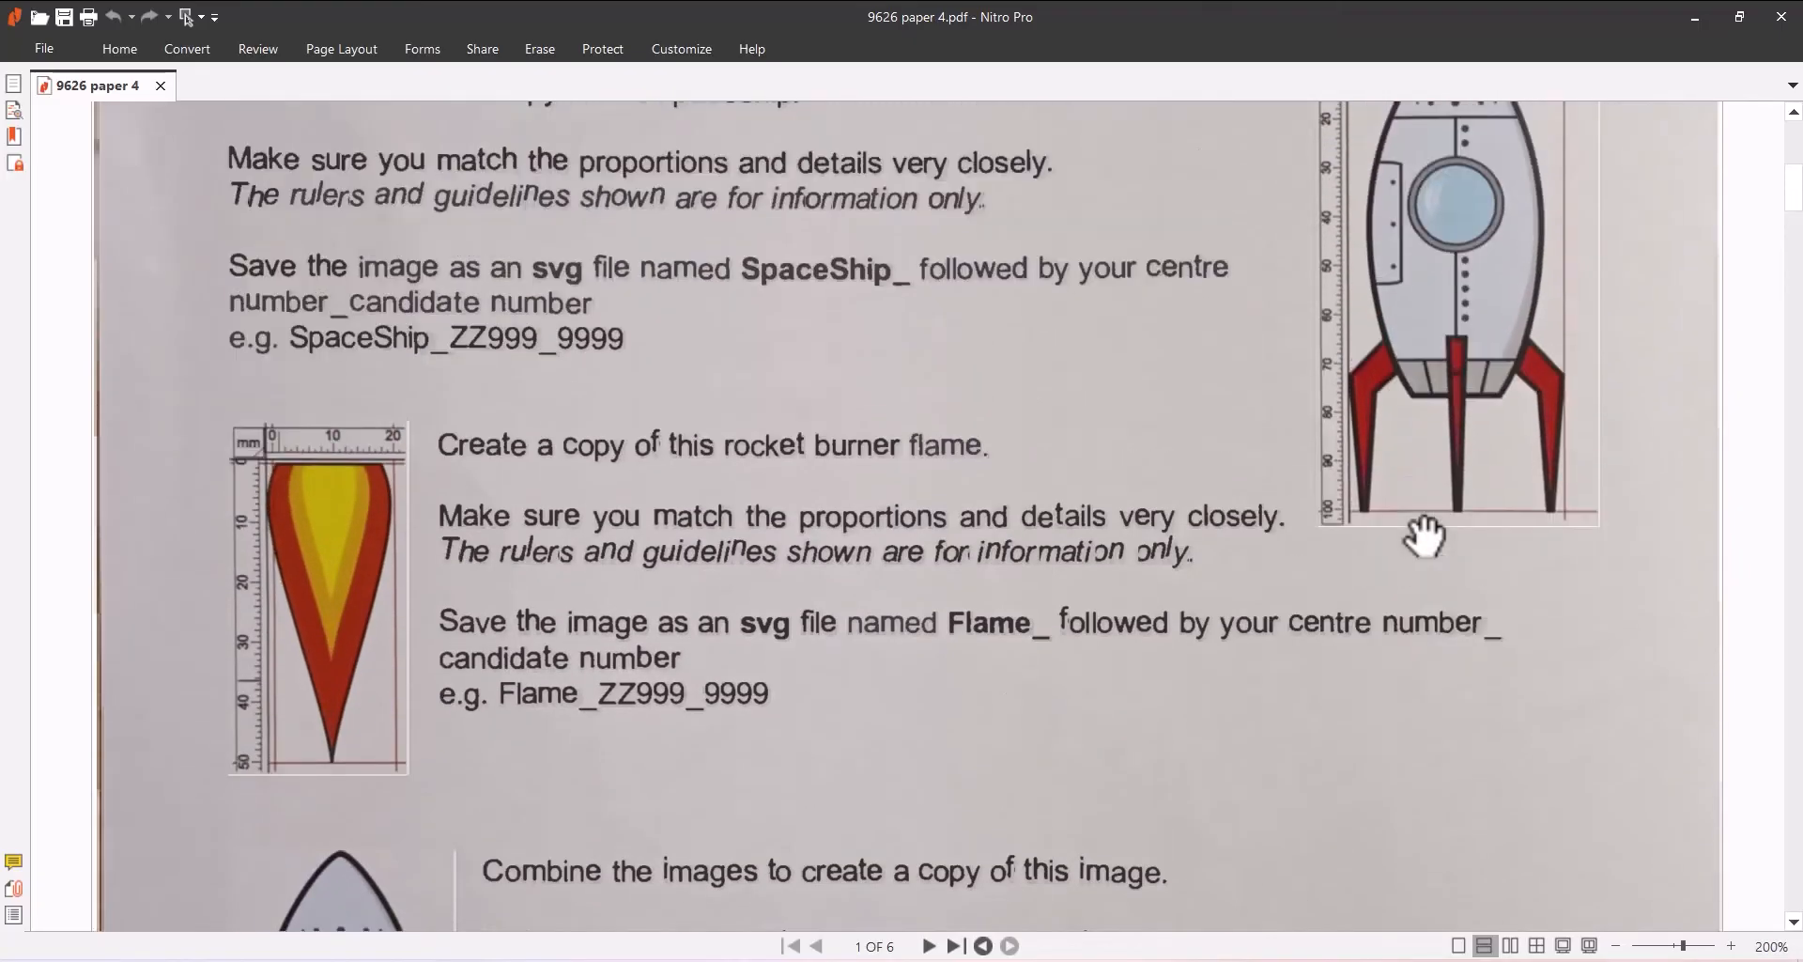
{"action": "scroll", "coordinate": [1423, 535], "scroll_direction": "up", "scroll_amount": 2}
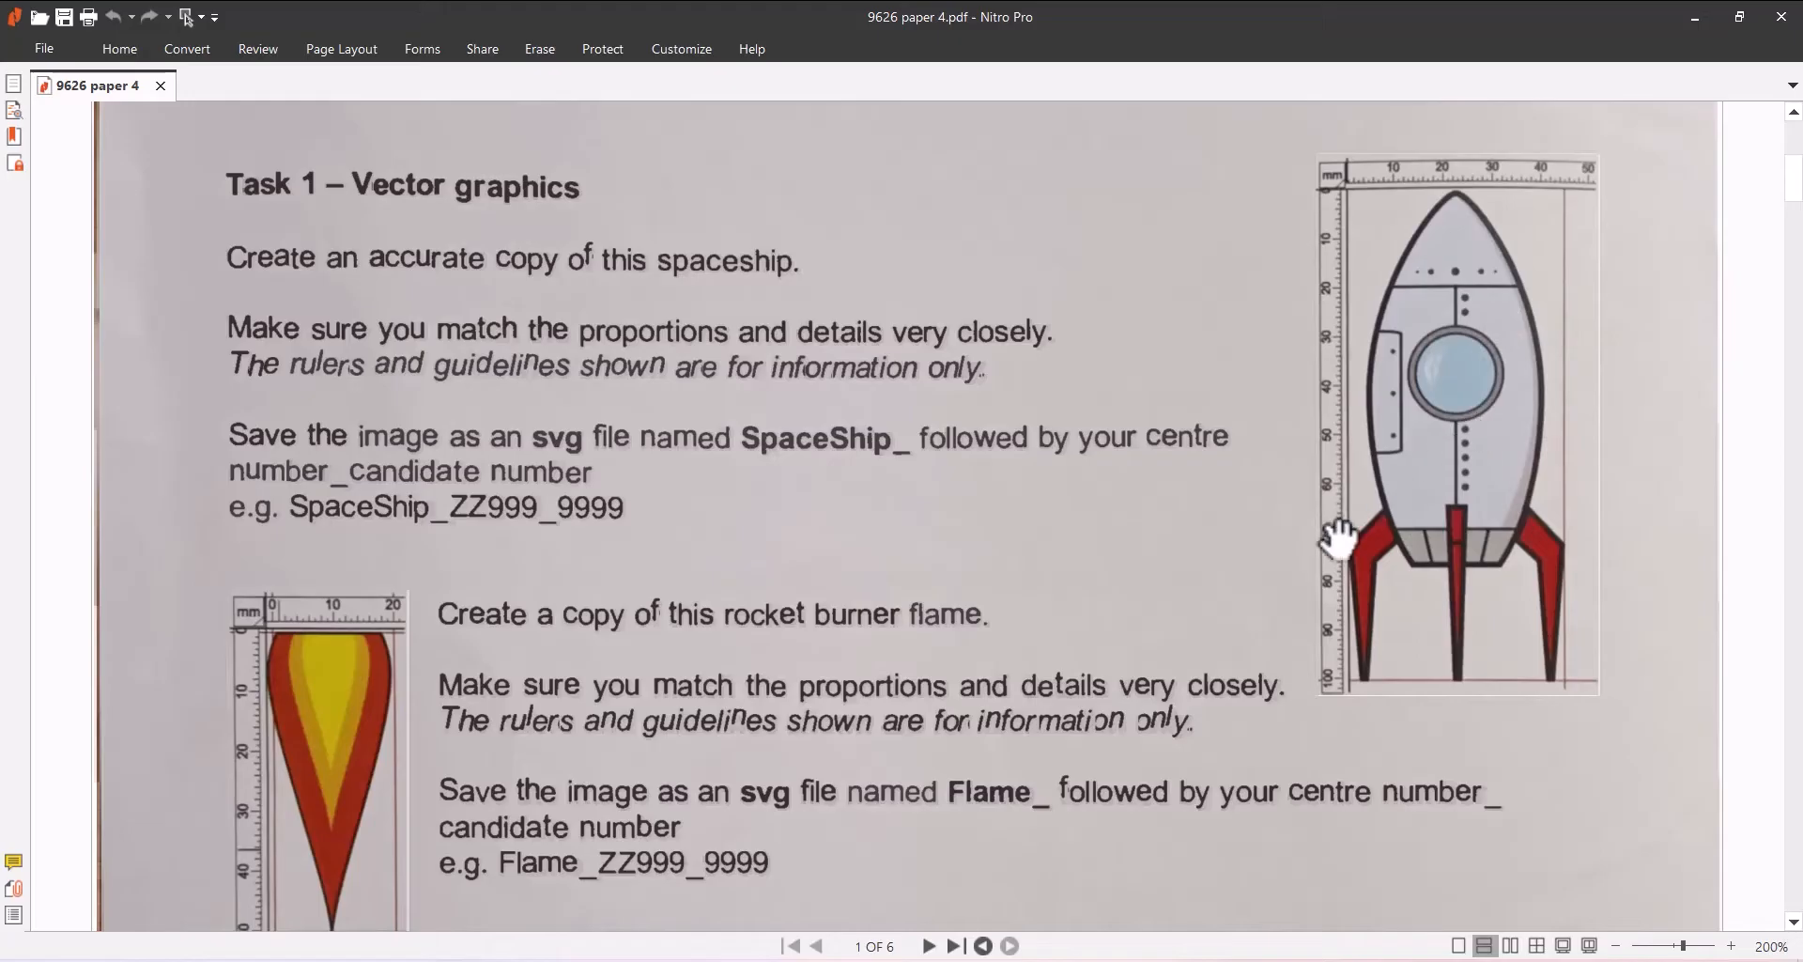
{"action": "scroll", "coordinate": [1334, 531], "scroll_direction": "down", "scroll_amount": 2}
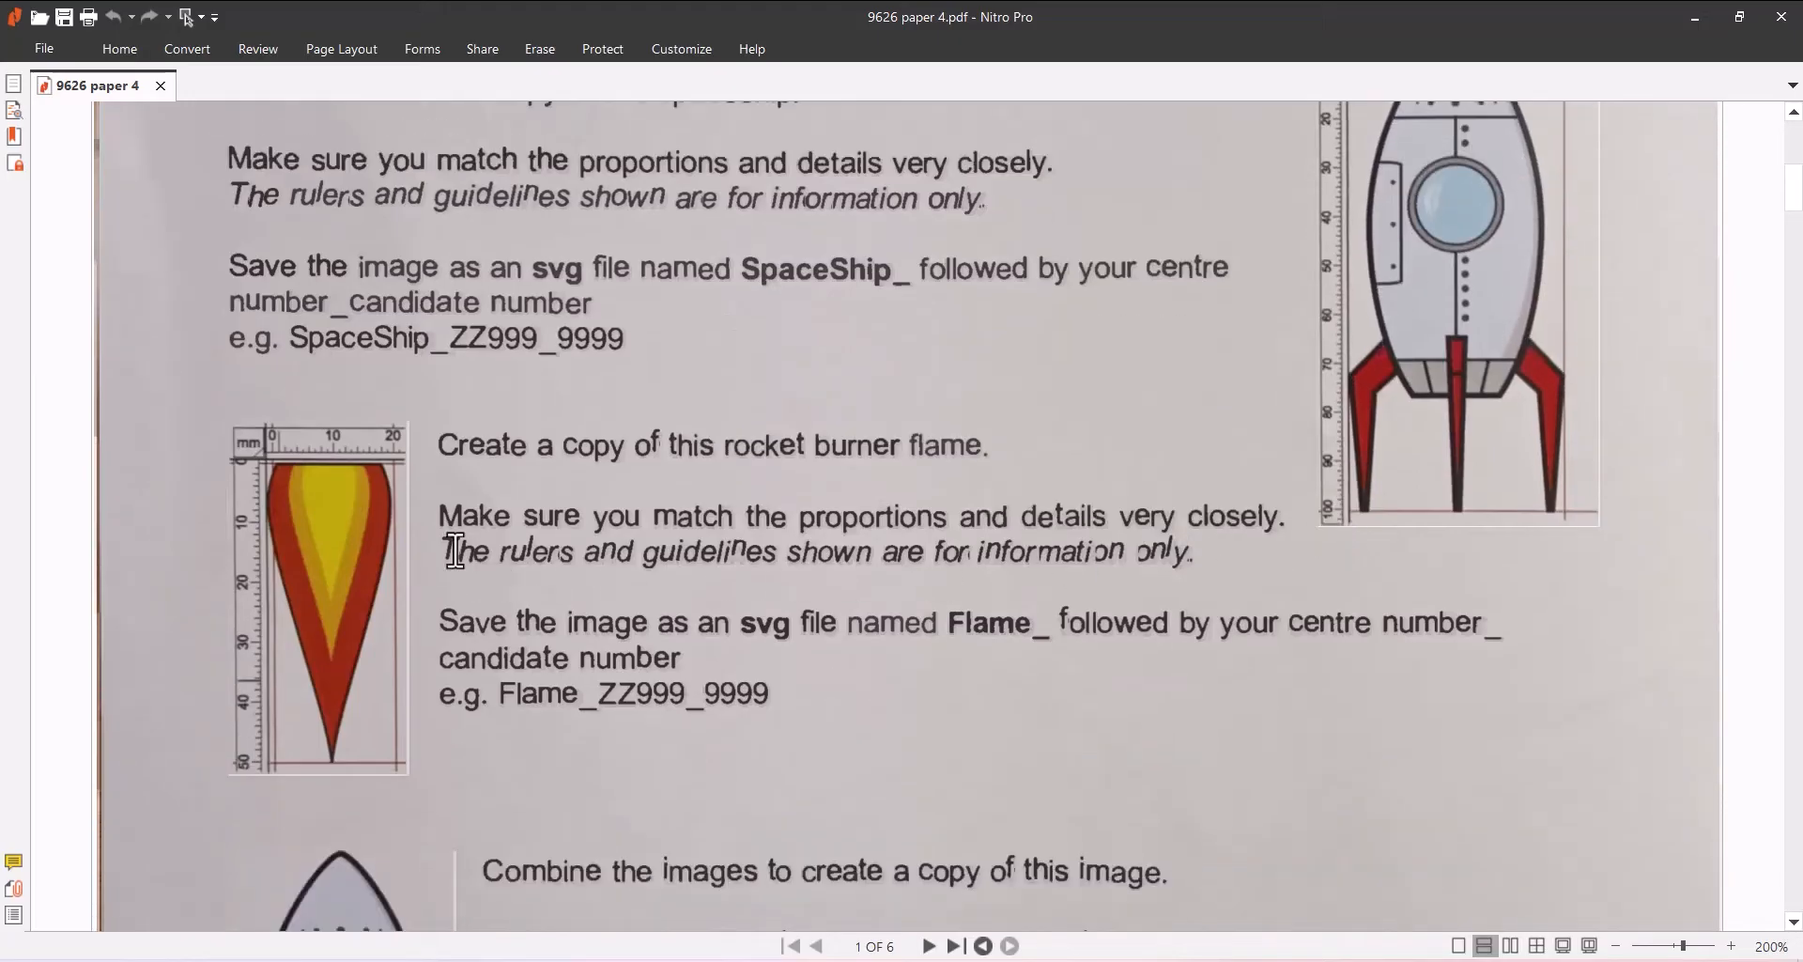
{"action": "scroll", "coordinate": [408, 533], "scroll_direction": "down", "scroll_amount": 4}
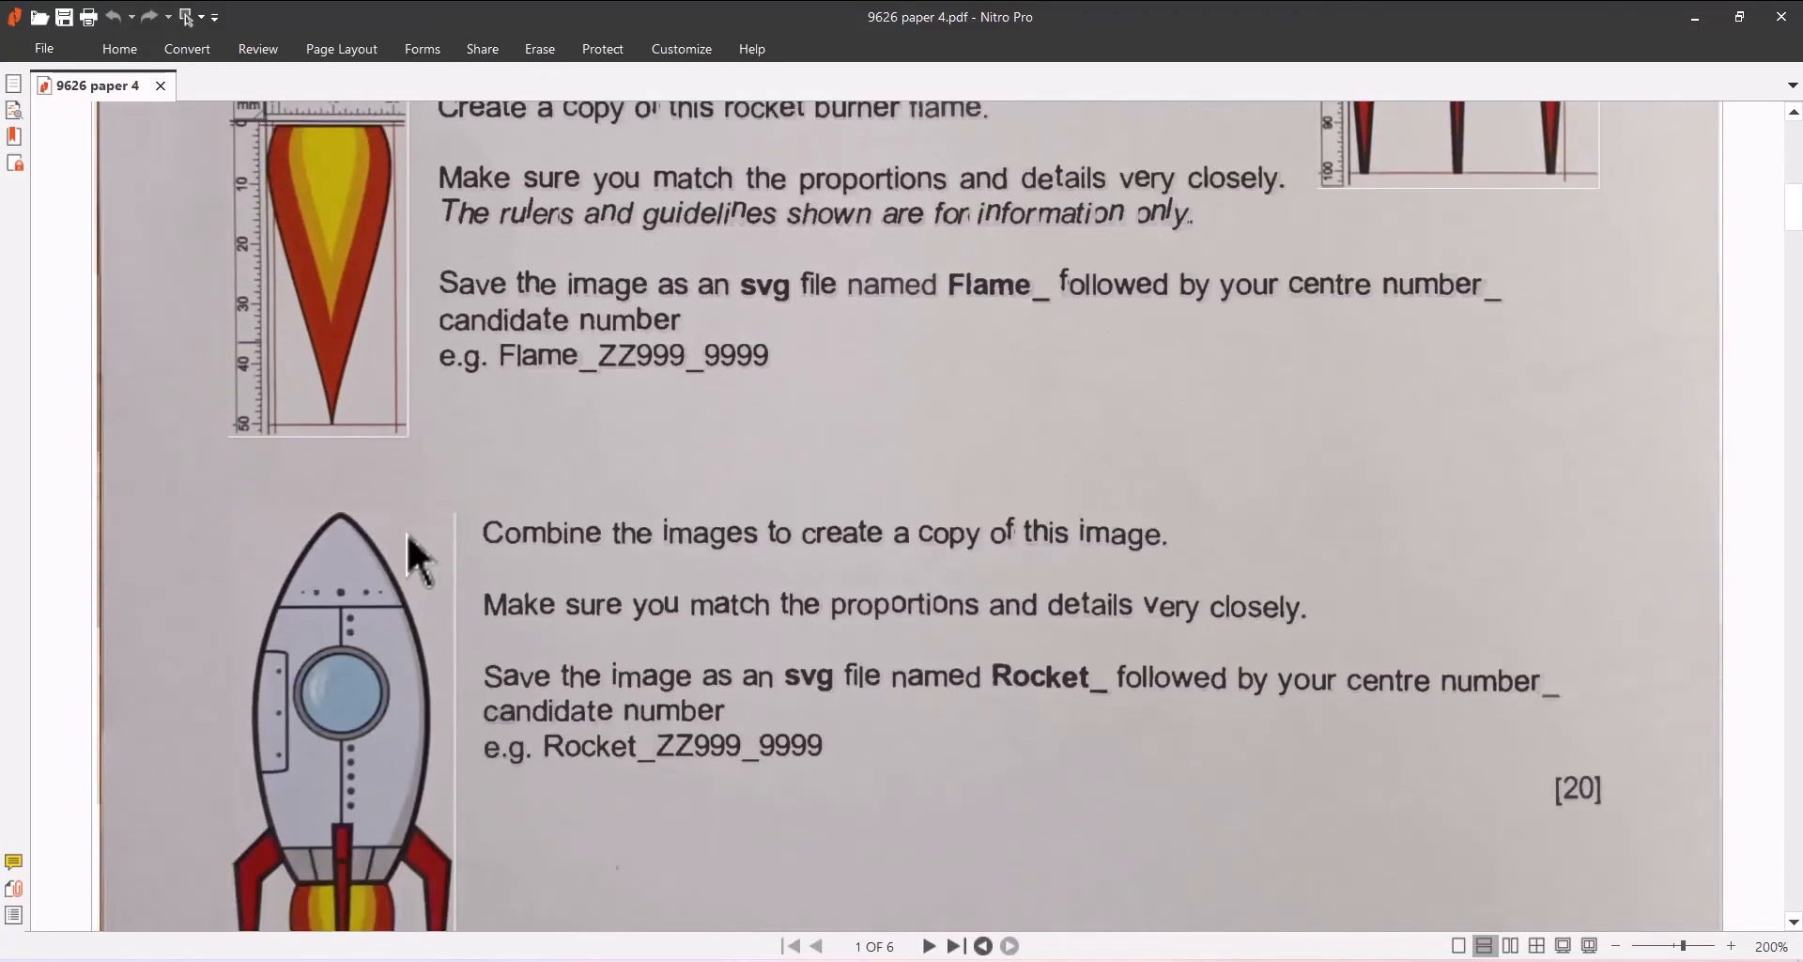
{"action": "scroll", "coordinate": [918, 523], "scroll_direction": "down", "scroll_amount": 3}
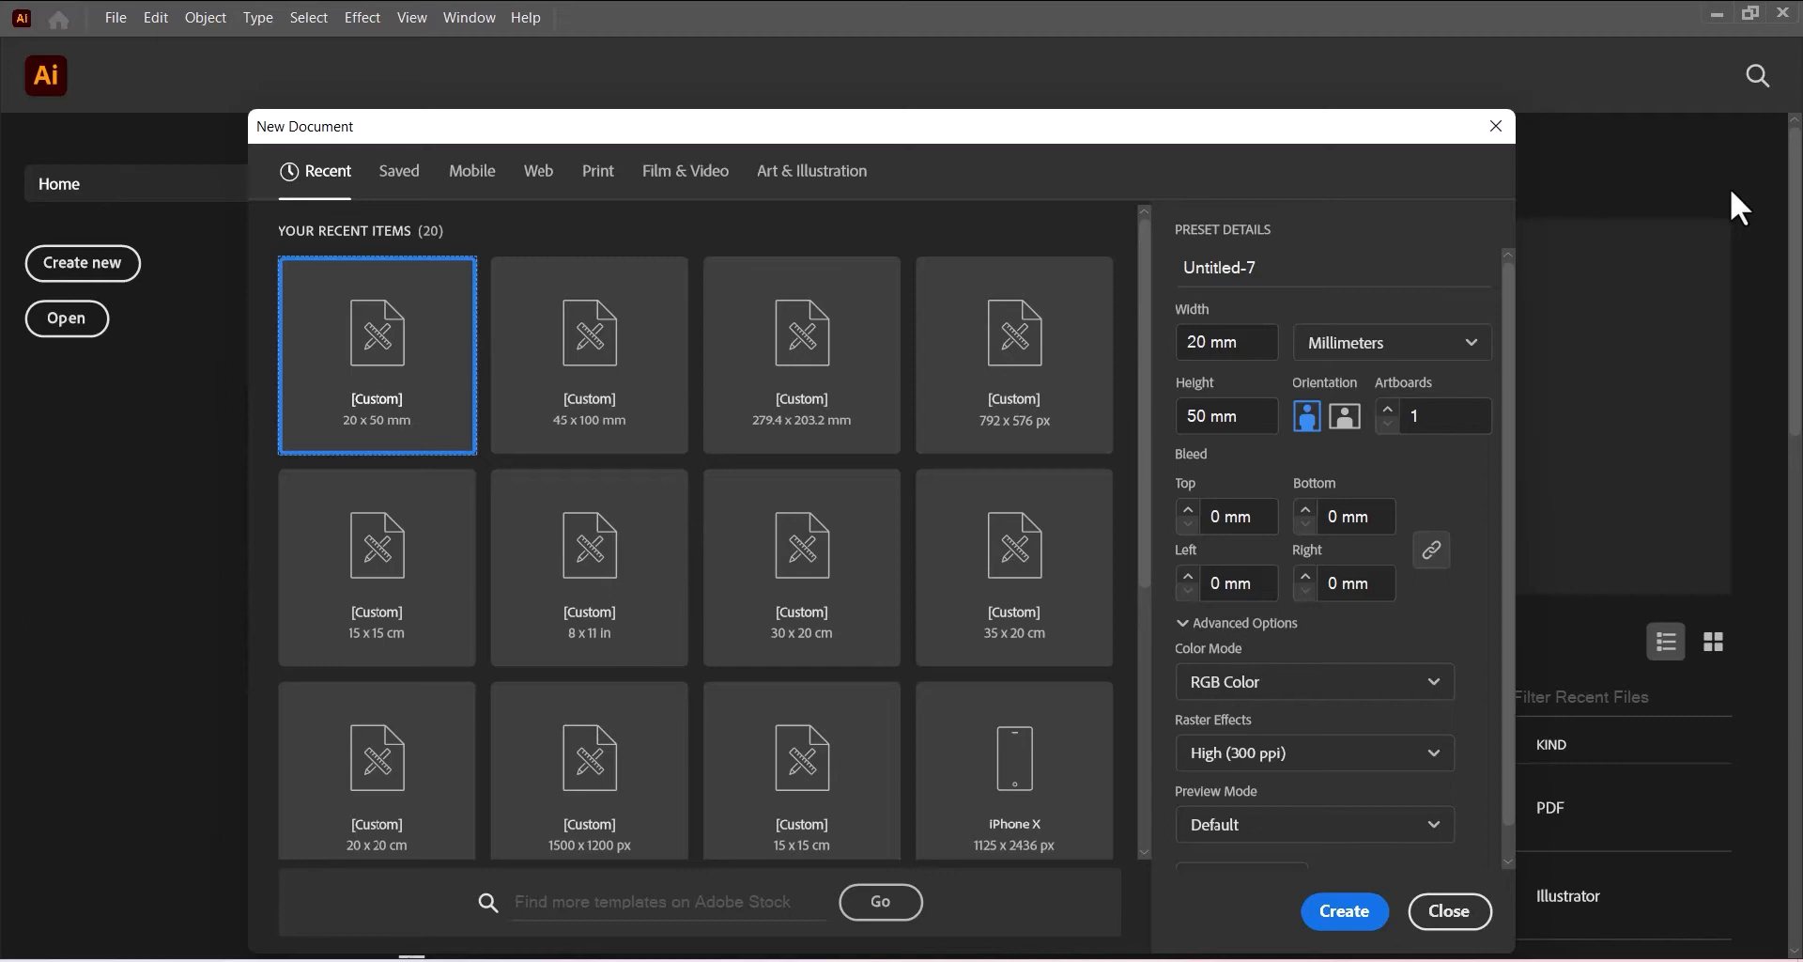
- Create a new document 45 mm wide and 100 mm tall
{"action": "left_click_drag", "start_coordinate": [1259, 342], "coordinate": [1153, 340]}
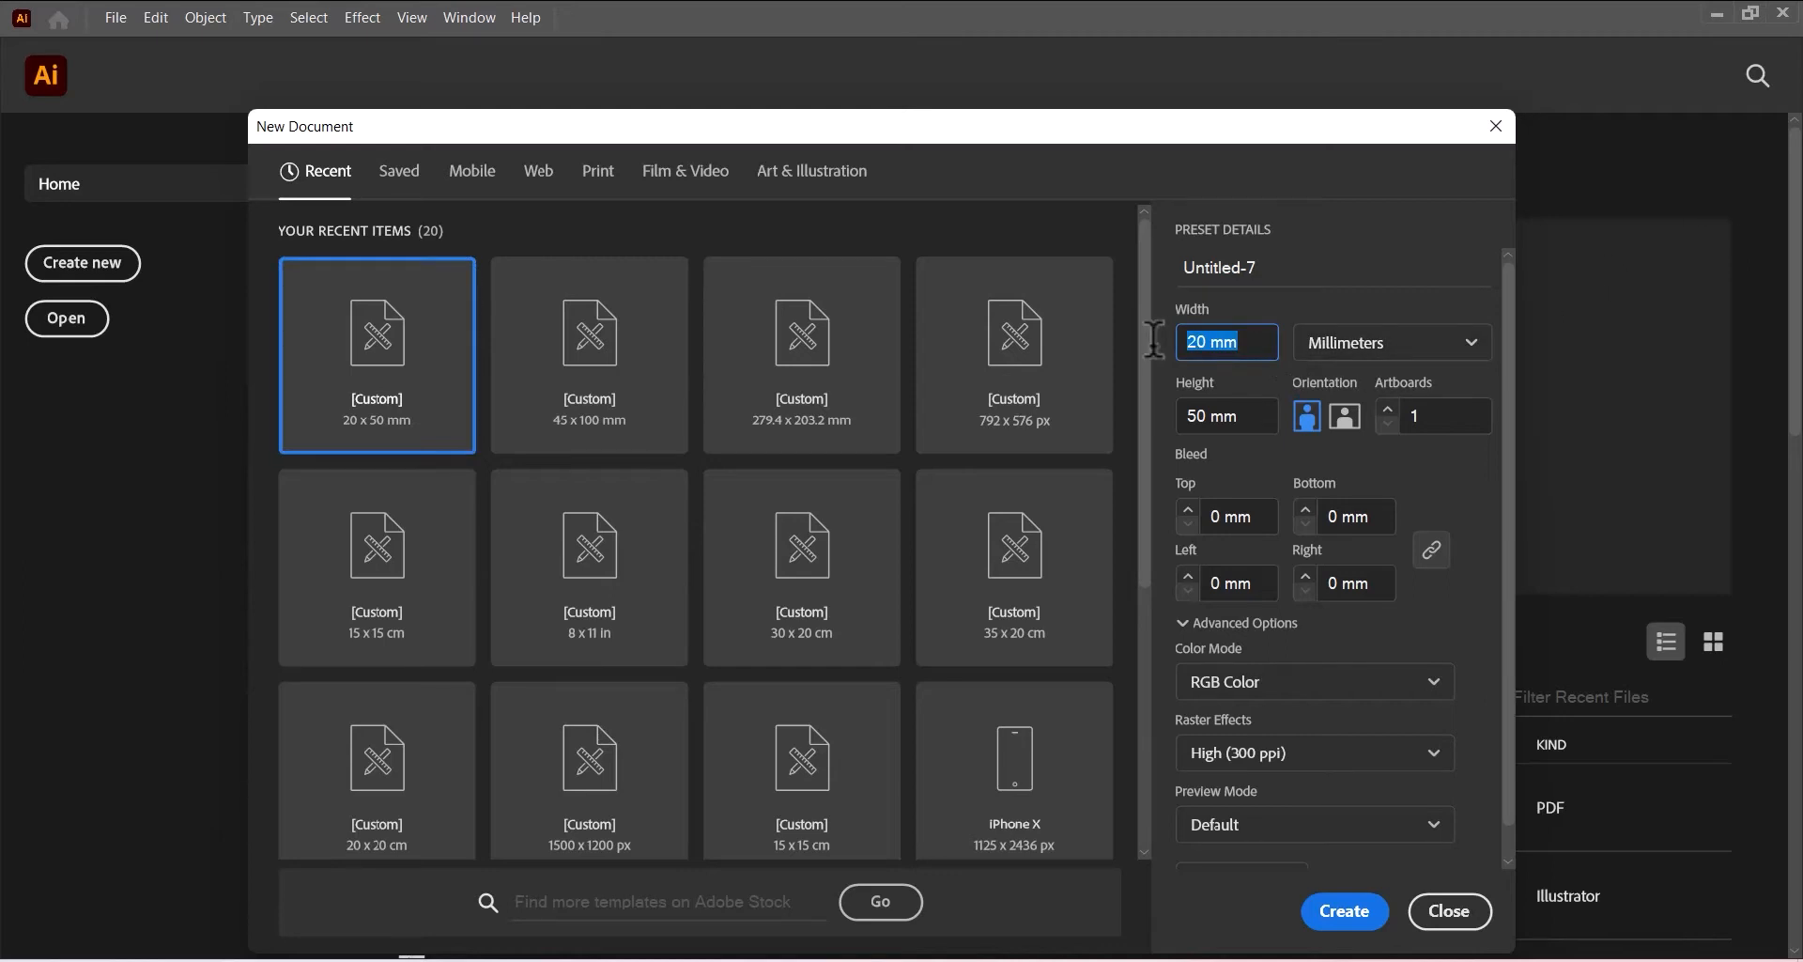
{"action": "type", "text": "45"}
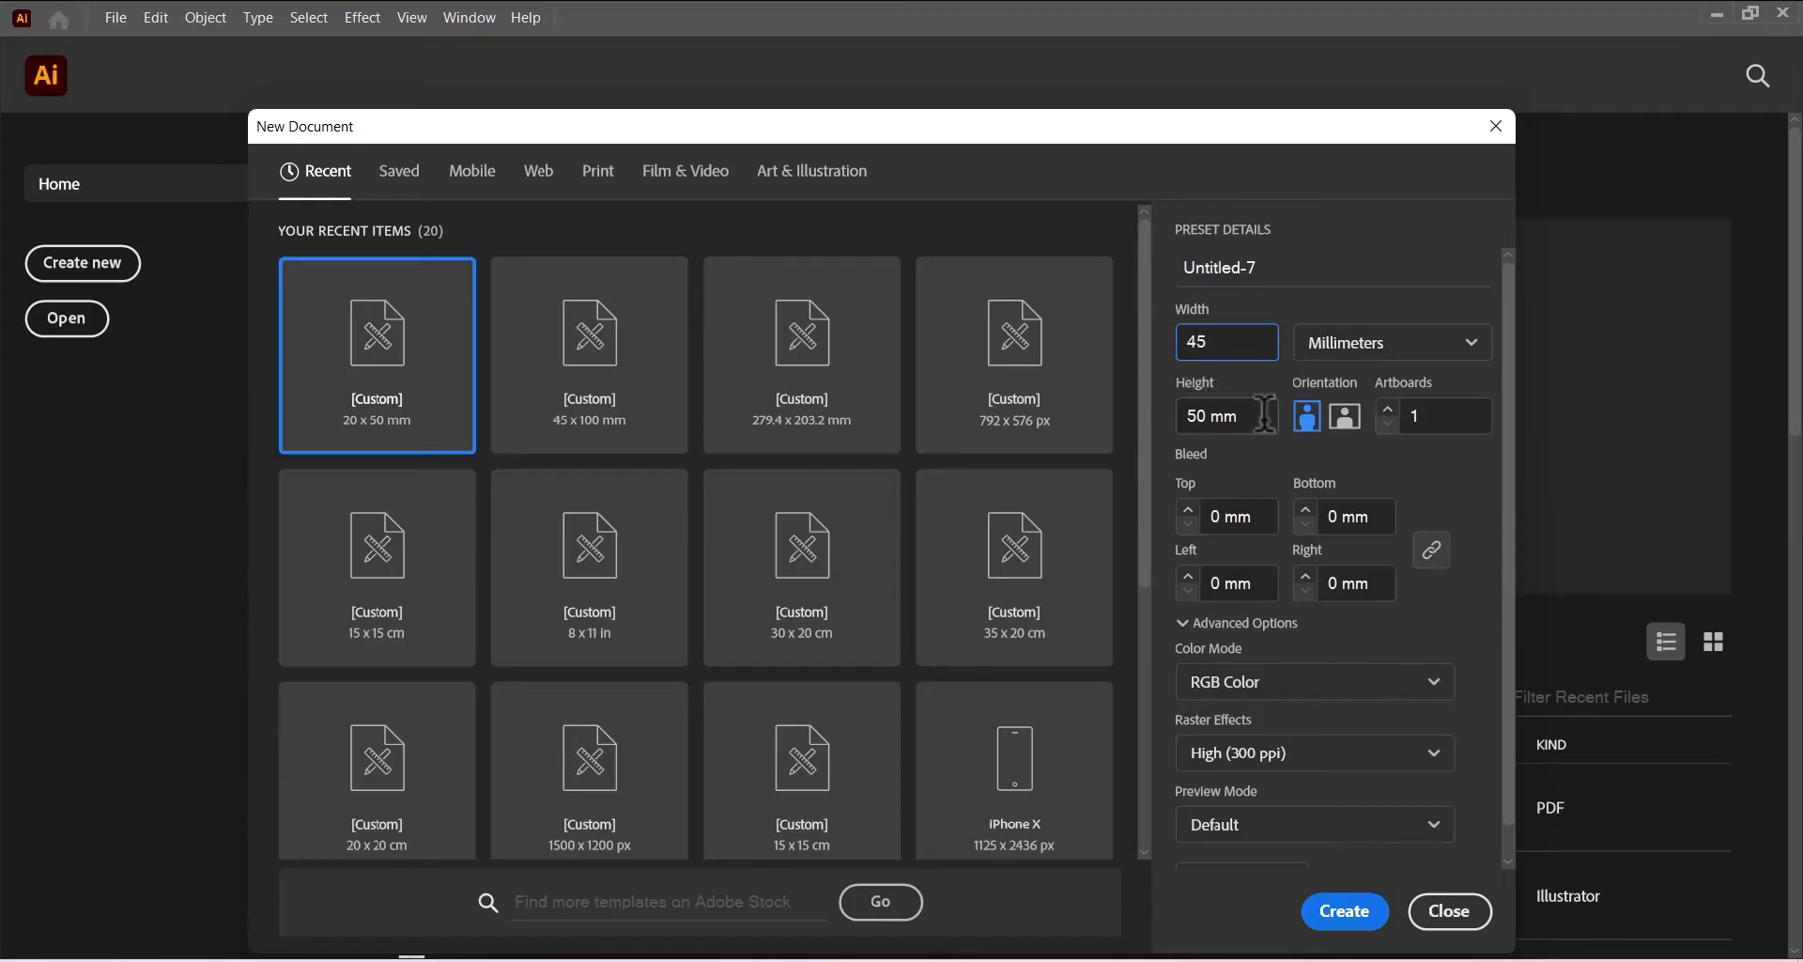
{"action": "left_click_drag", "start_coordinate": [1265, 413], "coordinate": [1148, 406]}
{"action": "type", "text": "100"}
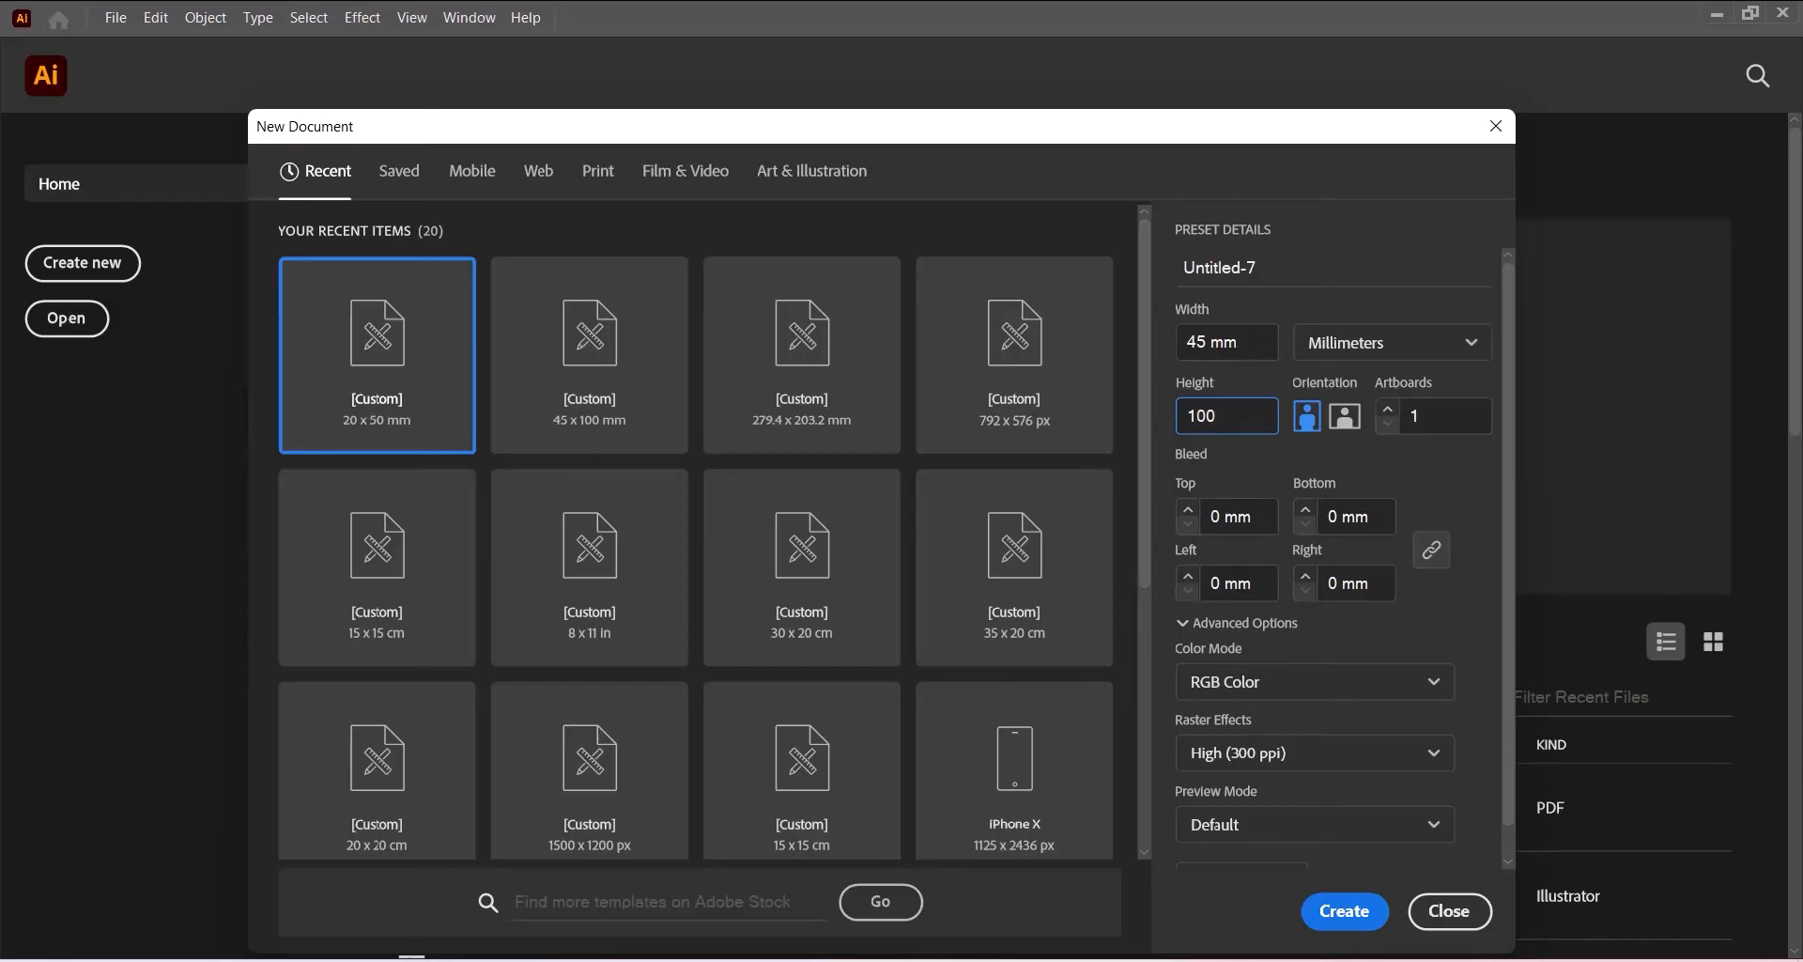
{"action": "left_click", "coordinate": [1345, 920]}
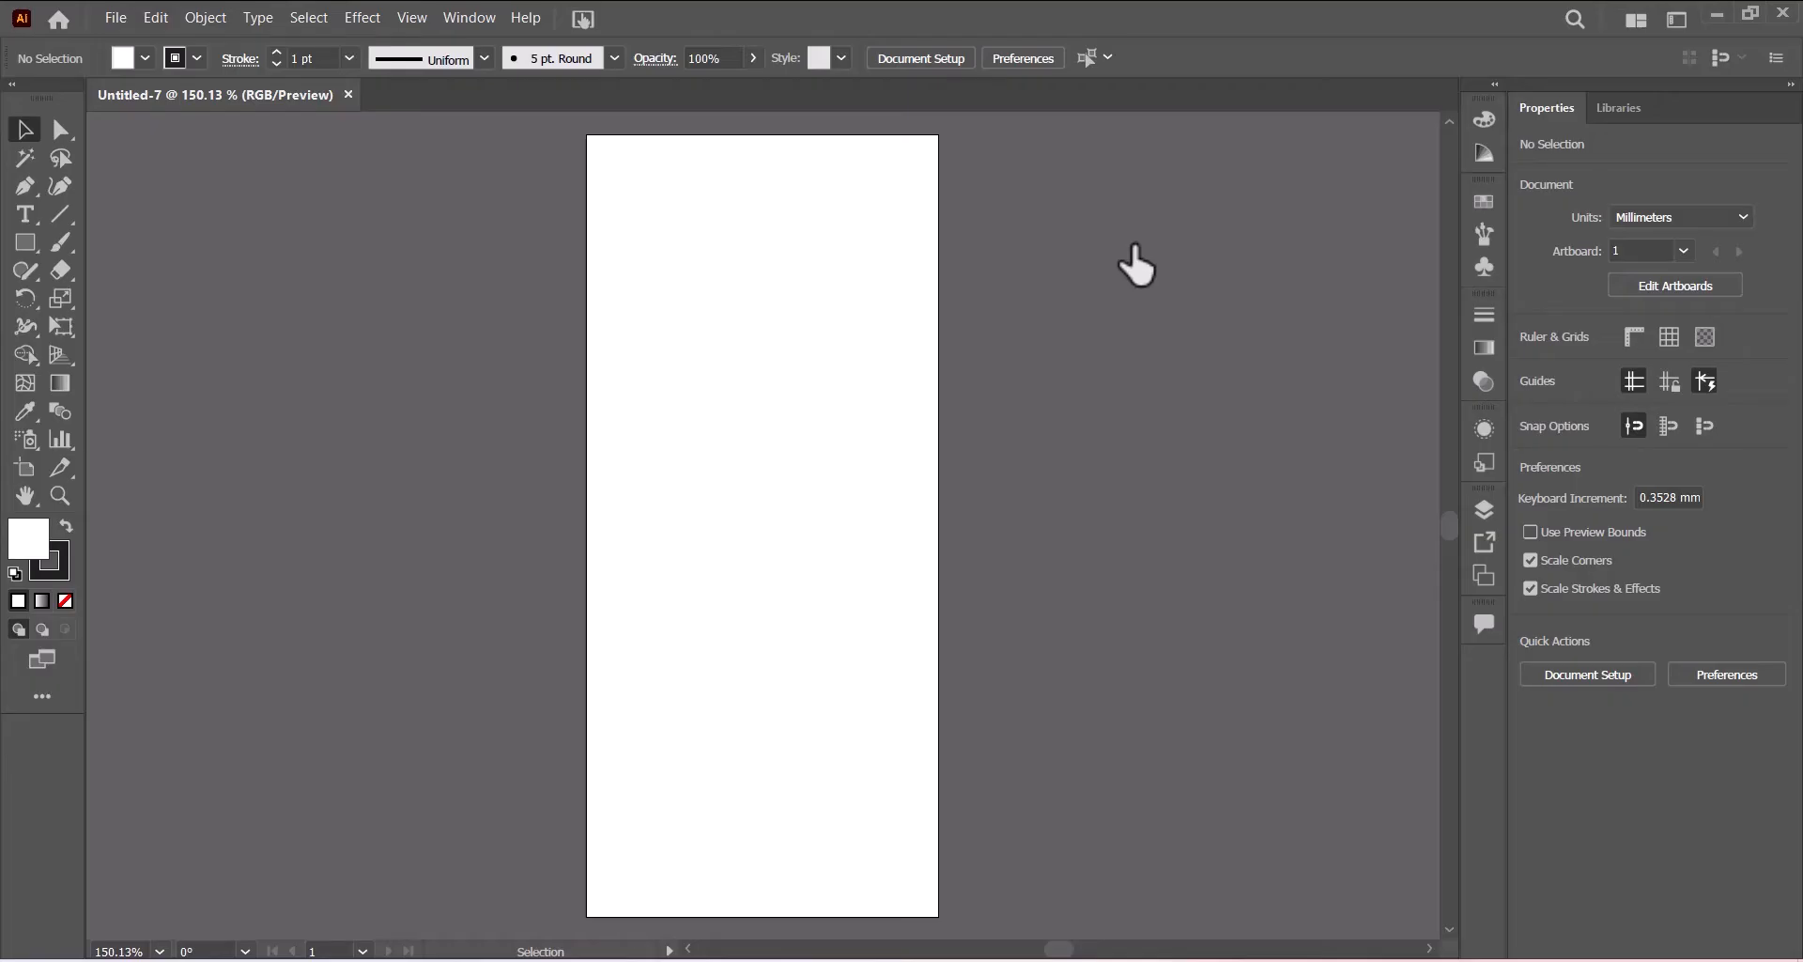
- Show the rulers in millimetres and toggle Smart Guides
{"action": "key", "text": "a"}
{"action": "key", "text": "ctrl+r"}
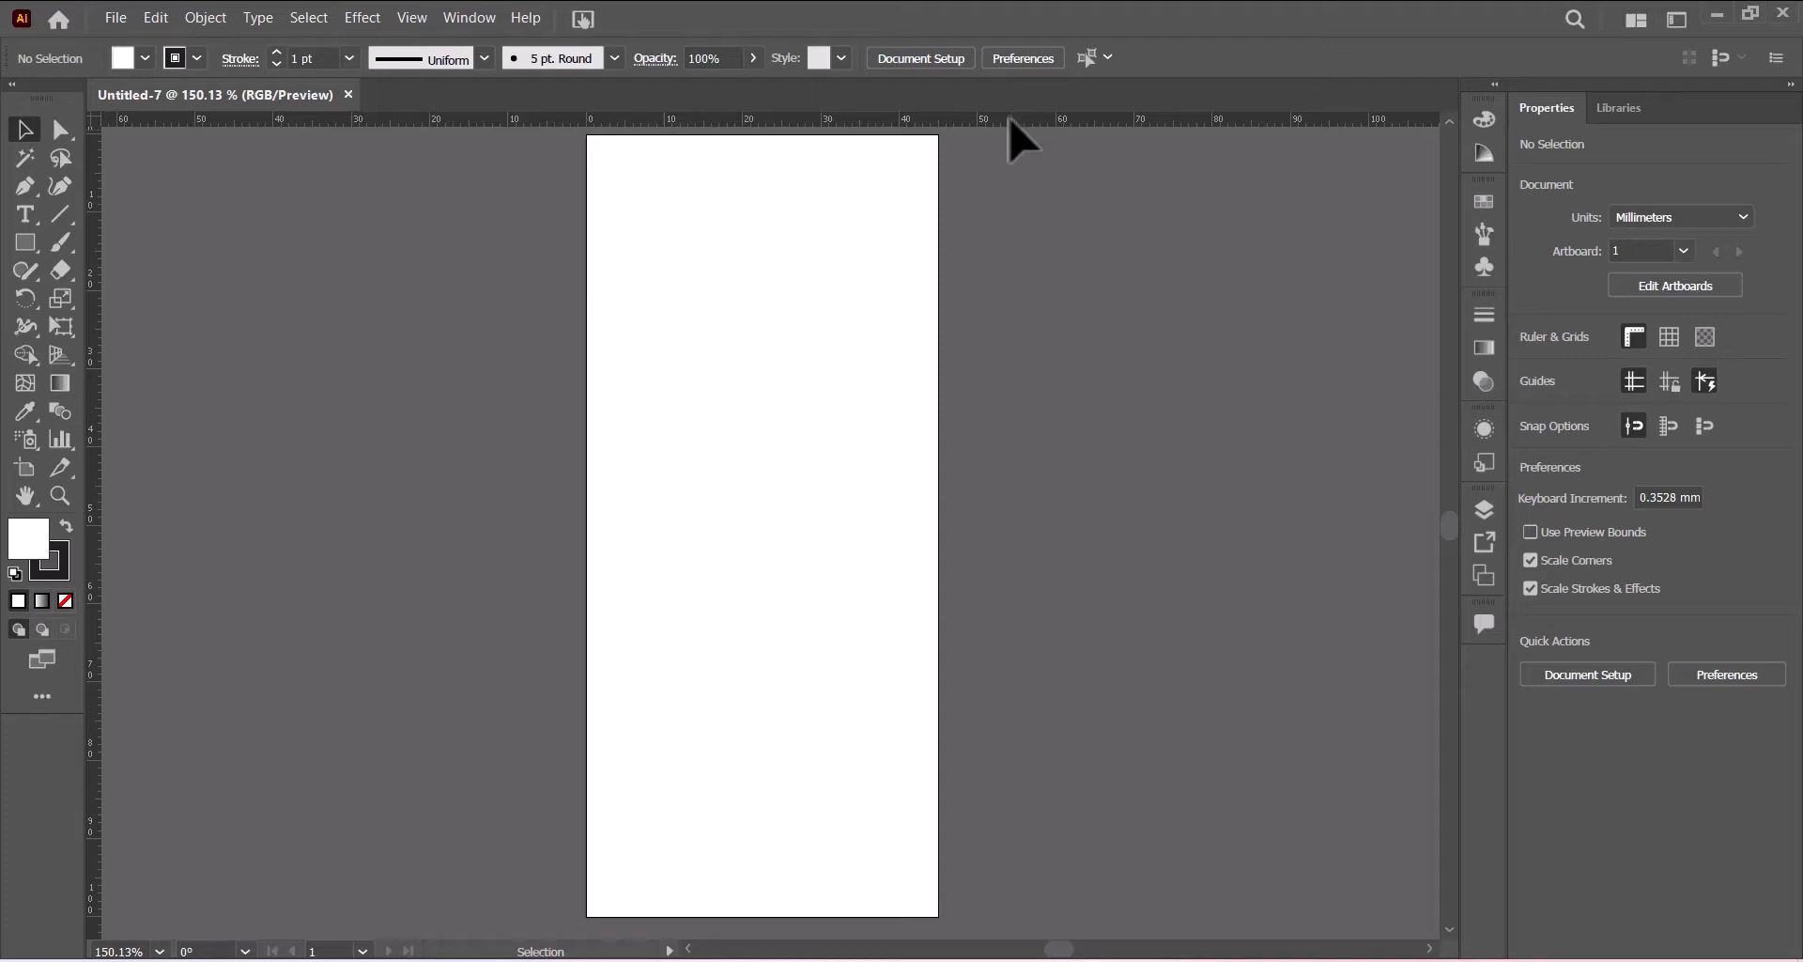
{"action": "right_click", "coordinate": [1011, 121]}
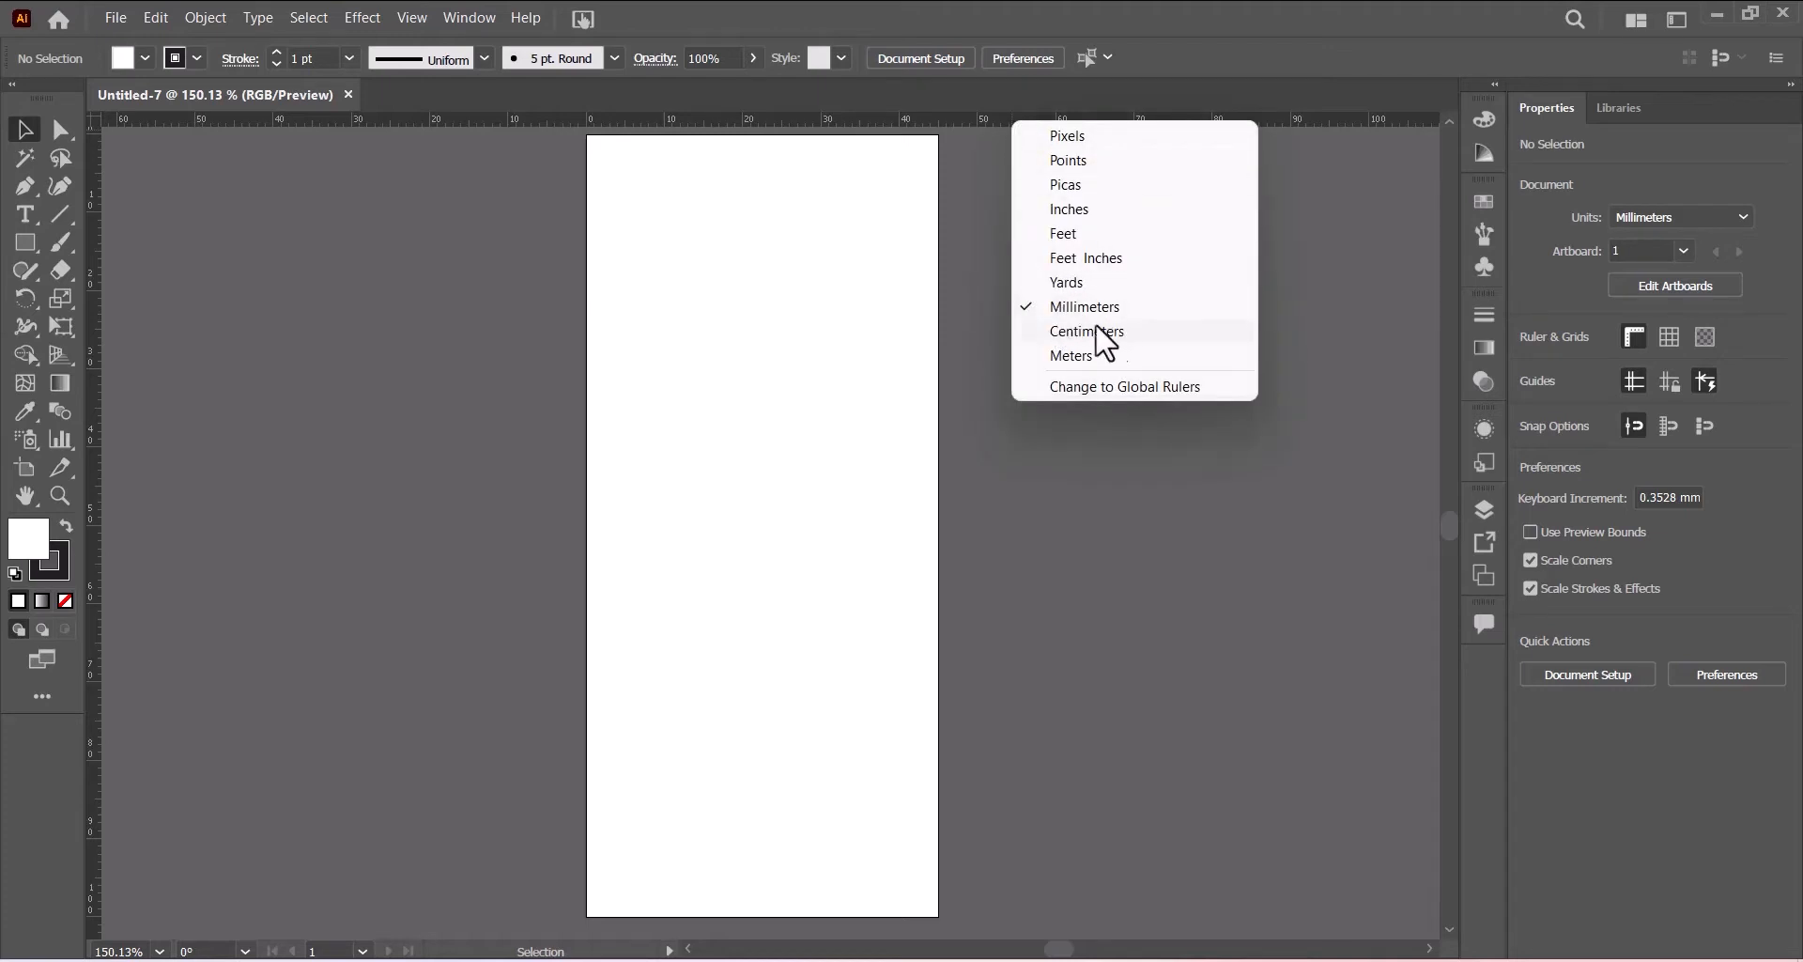
{"action": "left_click", "coordinate": [1081, 316]}
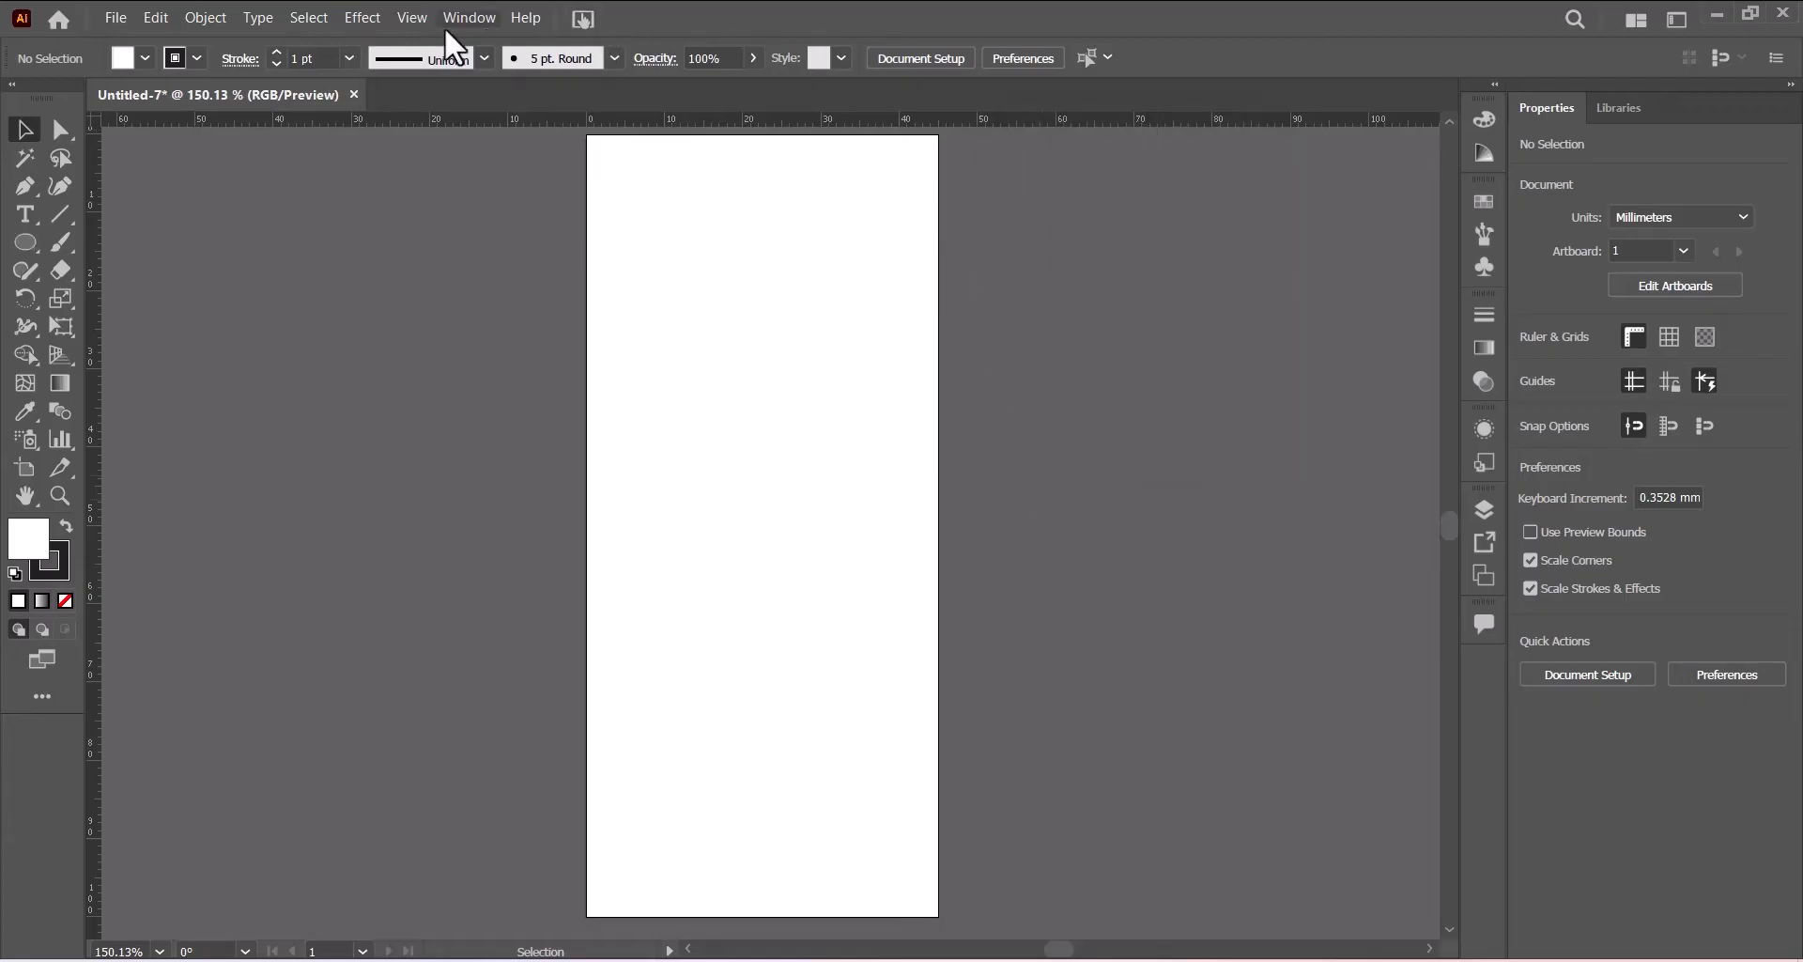
{"action": "left_click", "coordinate": [412, 18]}
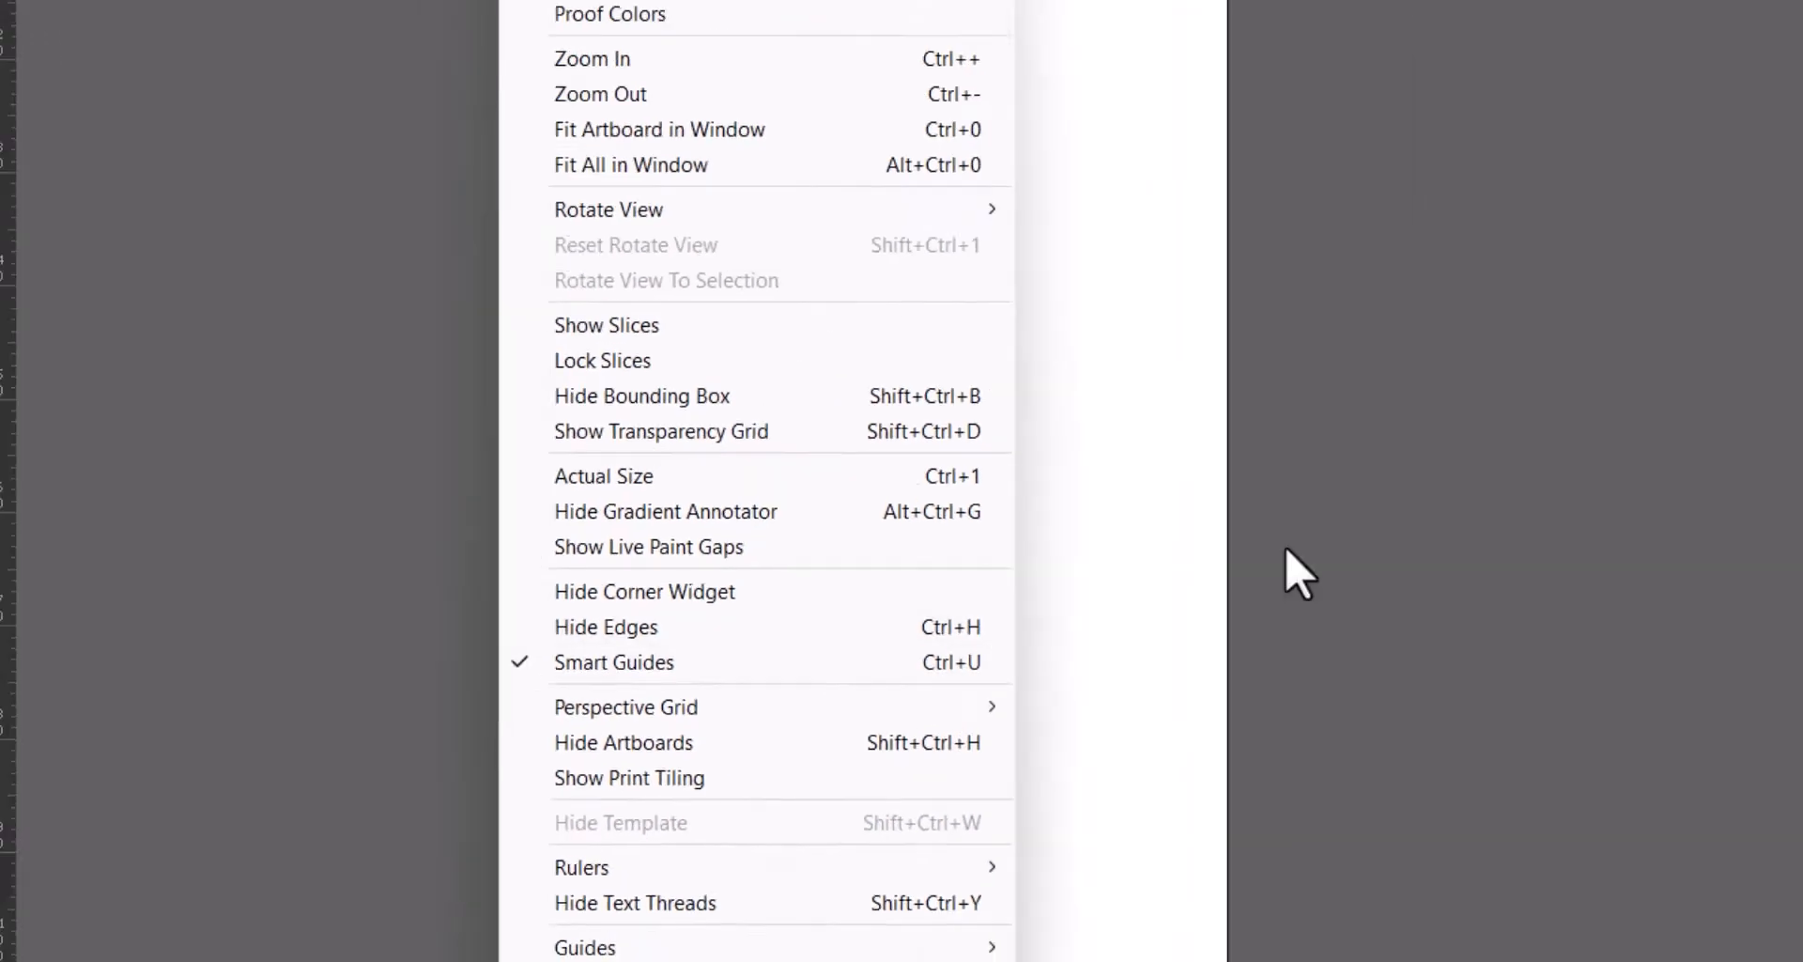
{"action": "left_click", "coordinate": [1195, 569]}
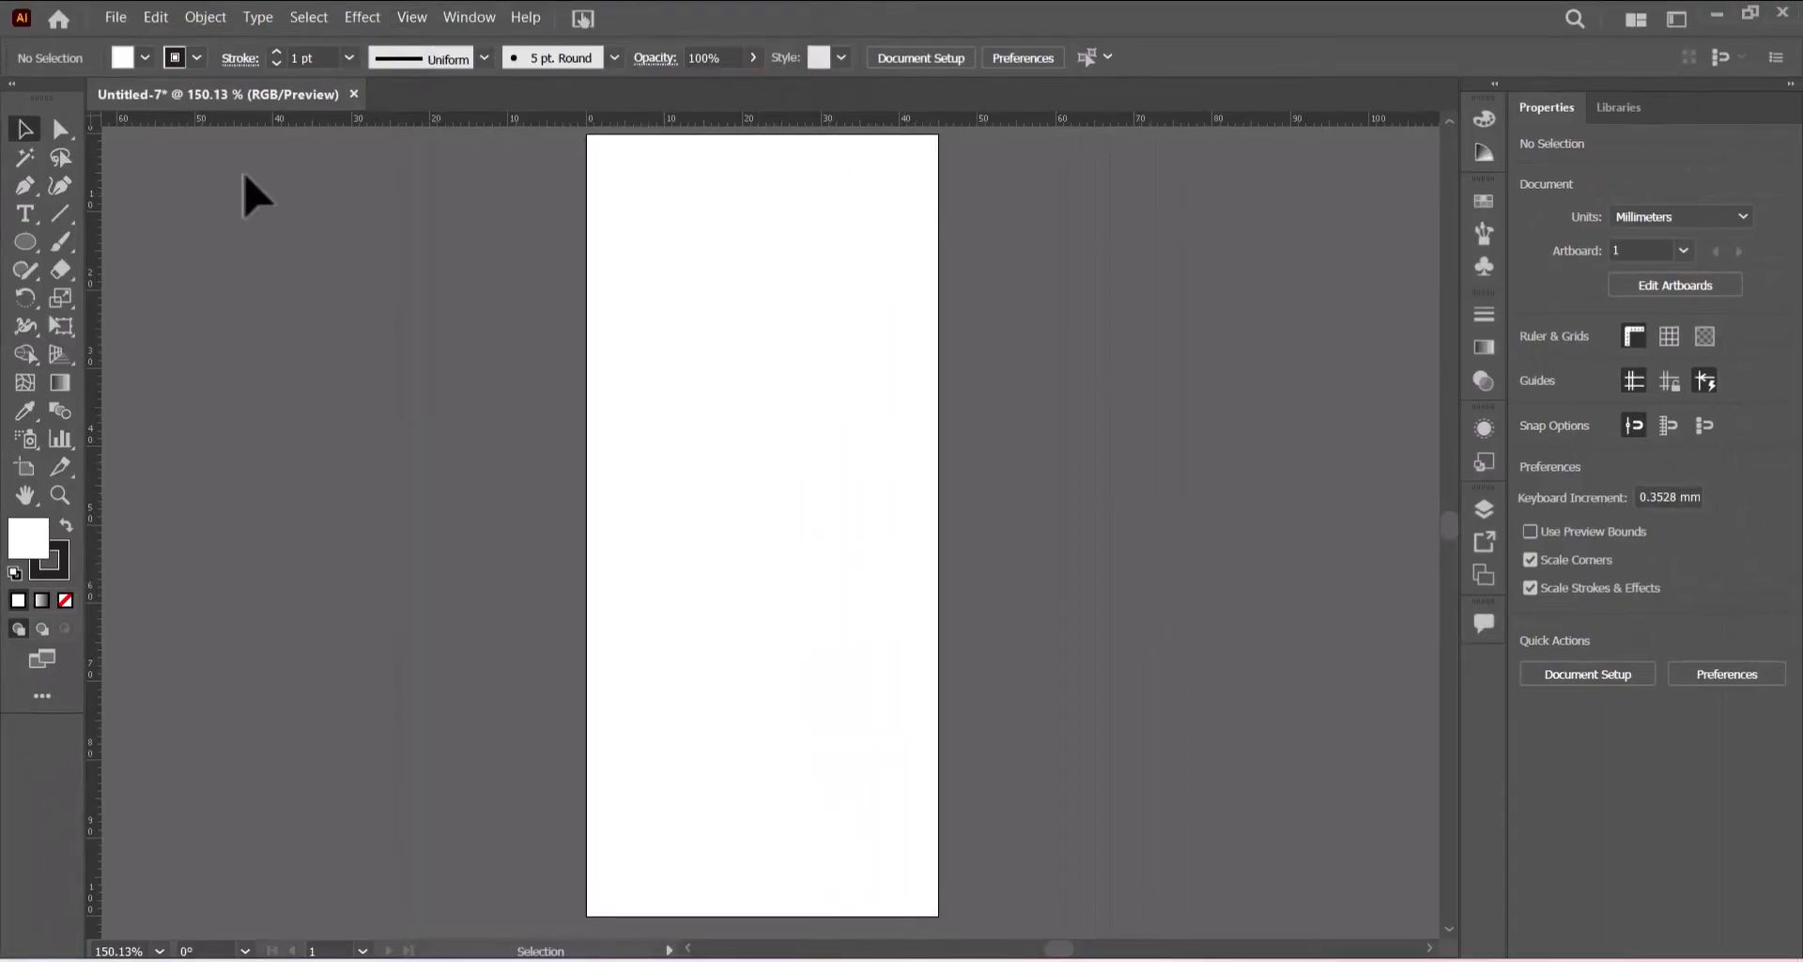
- Draw a circle about 72 mm in diameter with no fill, overlapping the artboard's left edge
{"action": "left_click", "coordinate": [27, 241]}
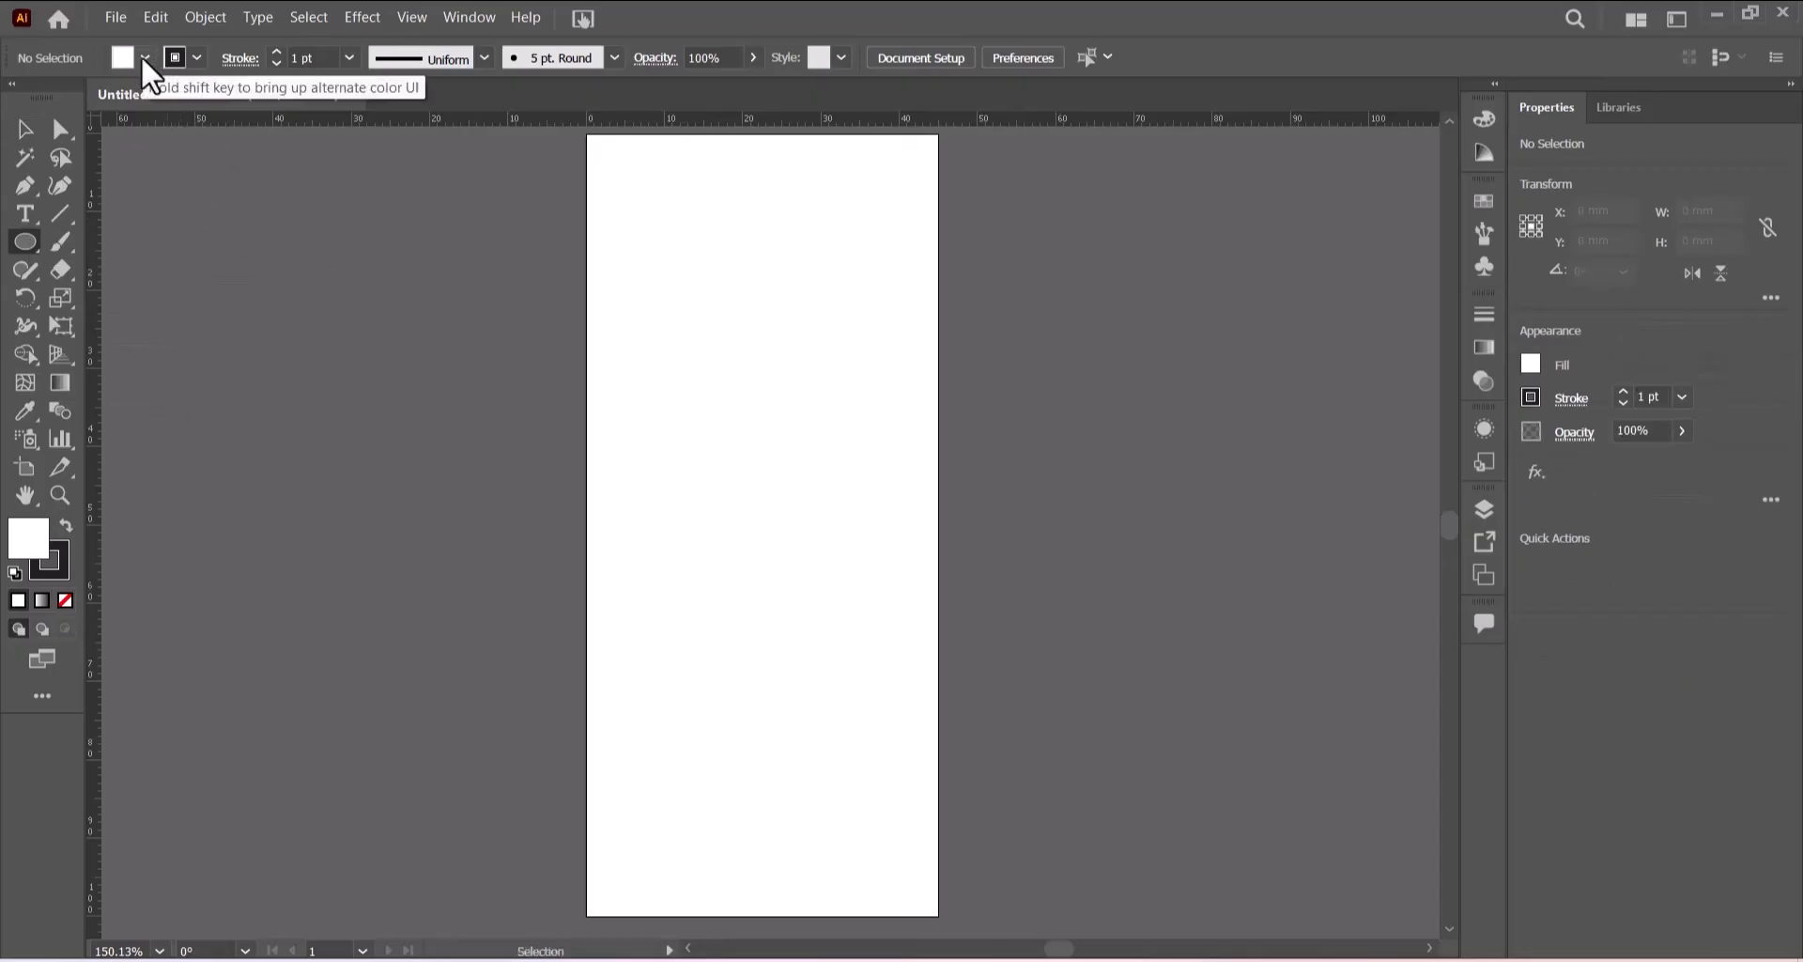
{"action": "left_click", "coordinate": [144, 58]}
{"action": "left_click", "coordinate": [15, 98]}
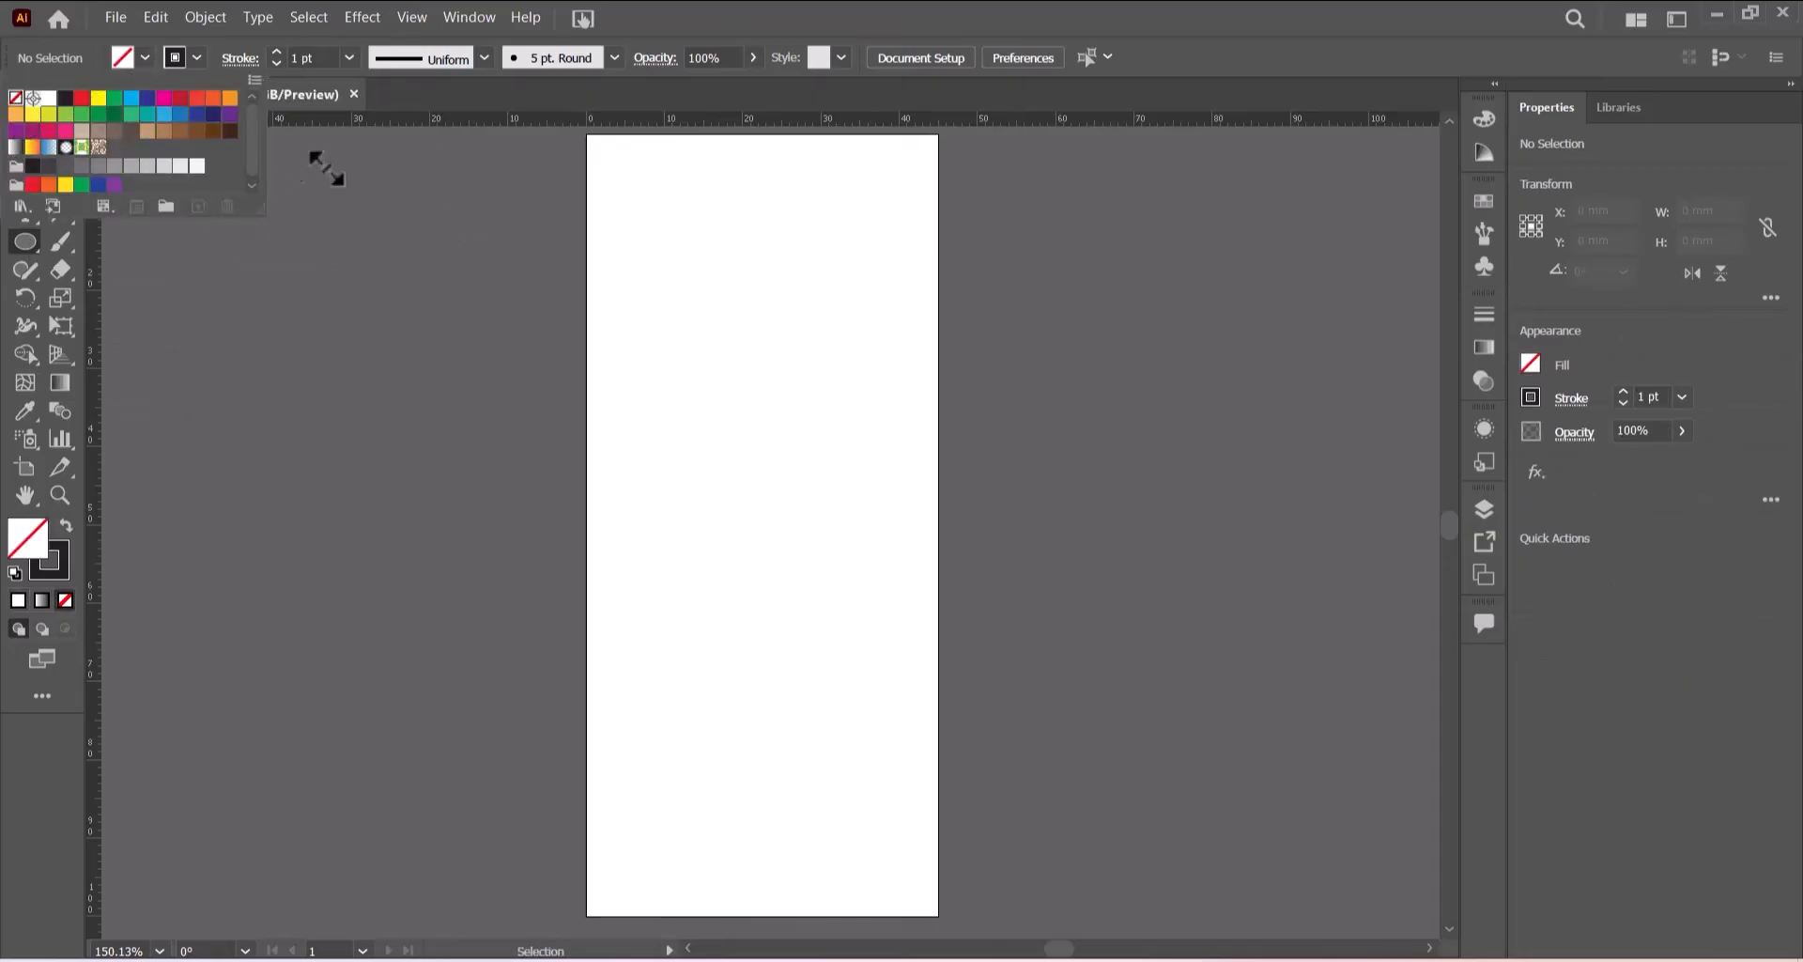
{"action": "left_click", "coordinate": [939, 34]}
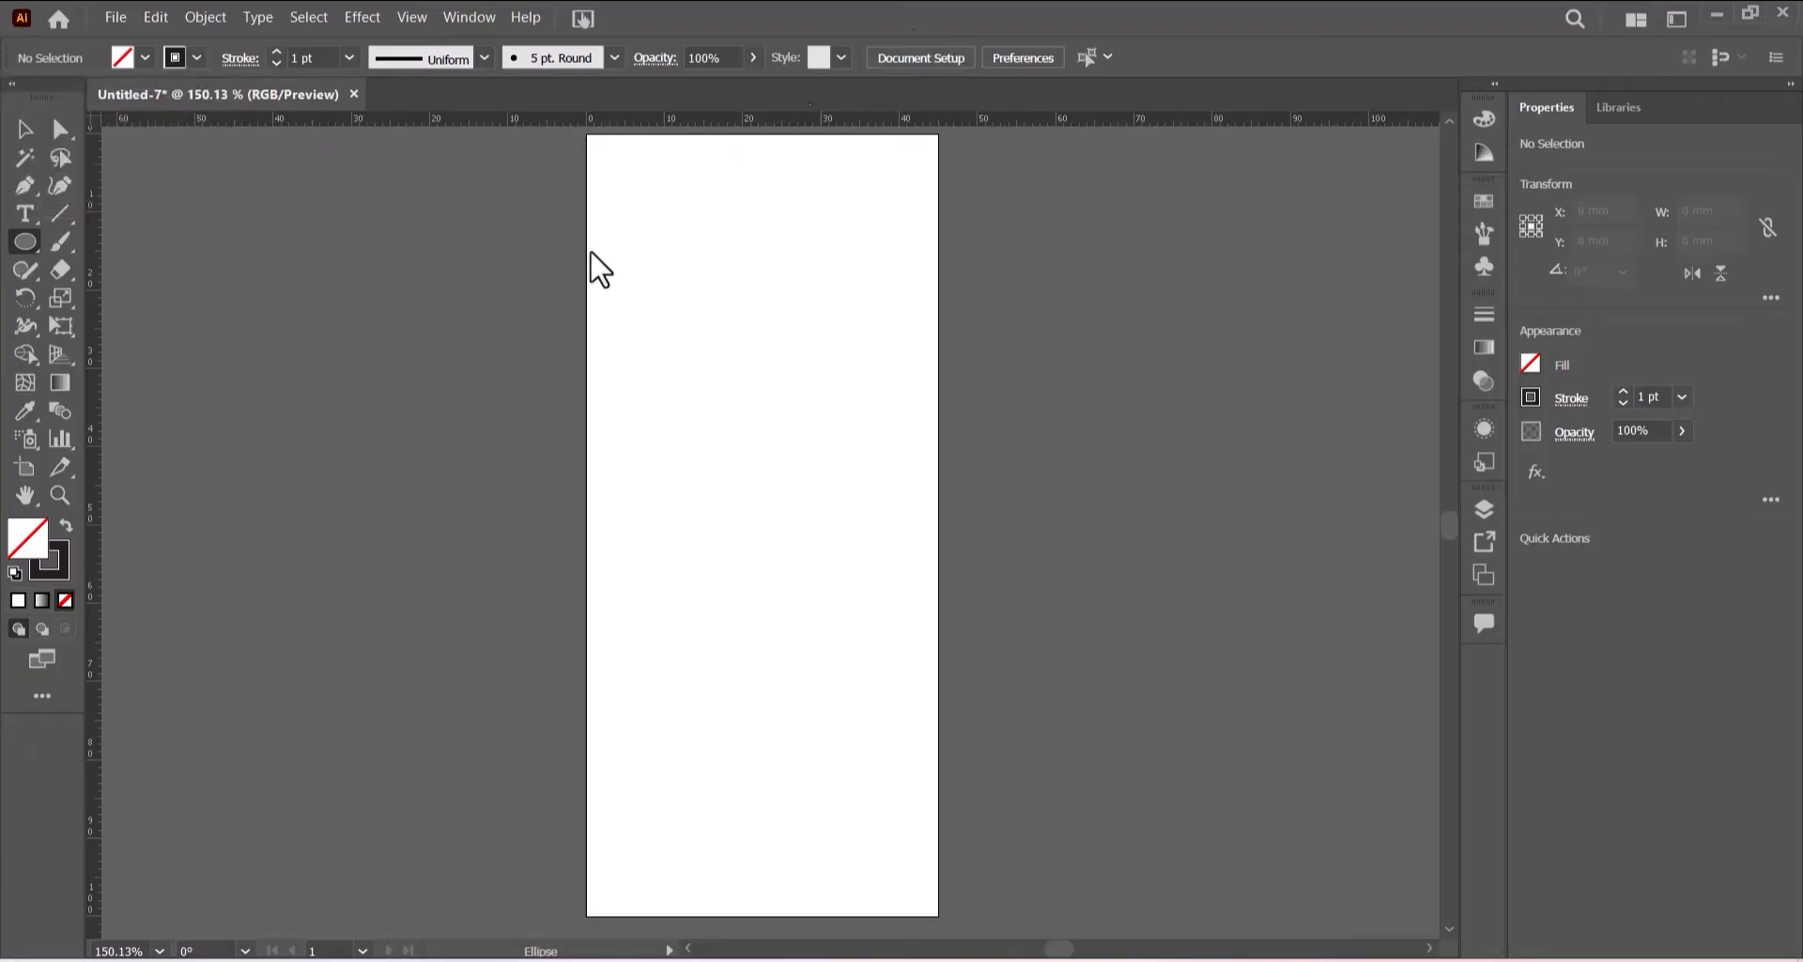
{"action": "left_click_drag", "start_coordinate": [344, 310], "coordinate": [883, 872]}
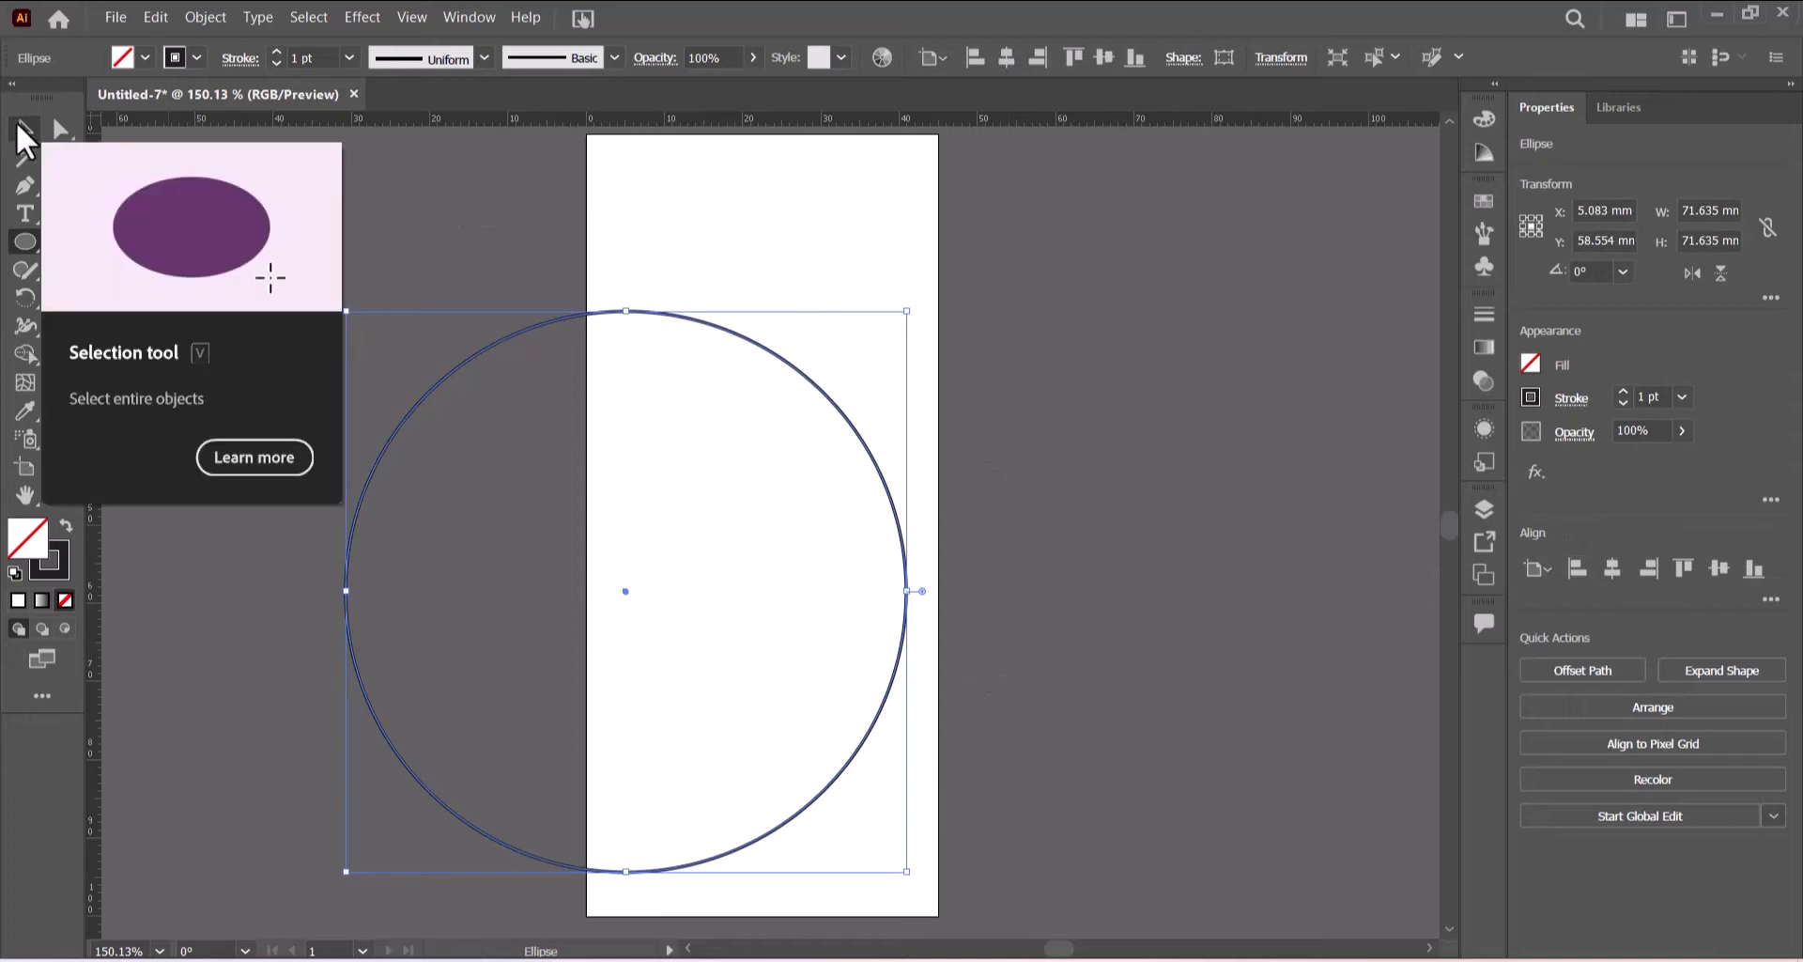
- Duplicate the circle about 36 mm to the right so the two circles overlap
{"action": "left_click", "coordinate": [26, 129]}
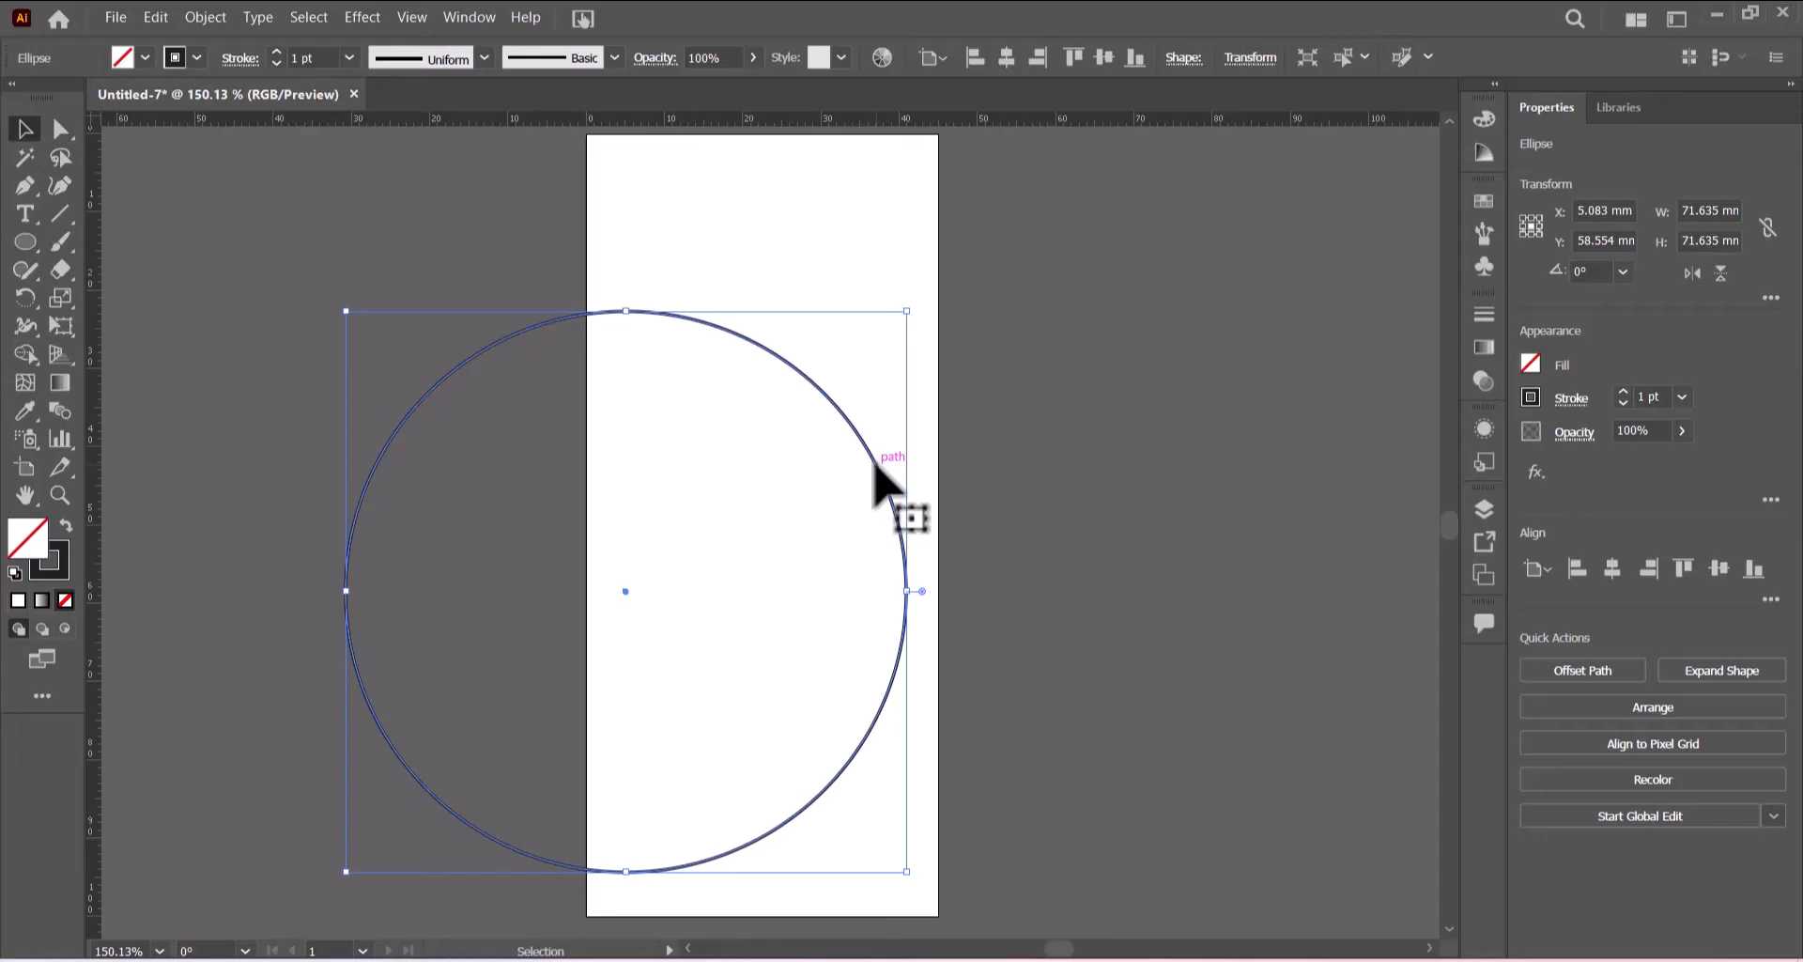
{"action": "left_click_drag", "start_coordinate": [874, 462], "coordinate": [1156, 488]}
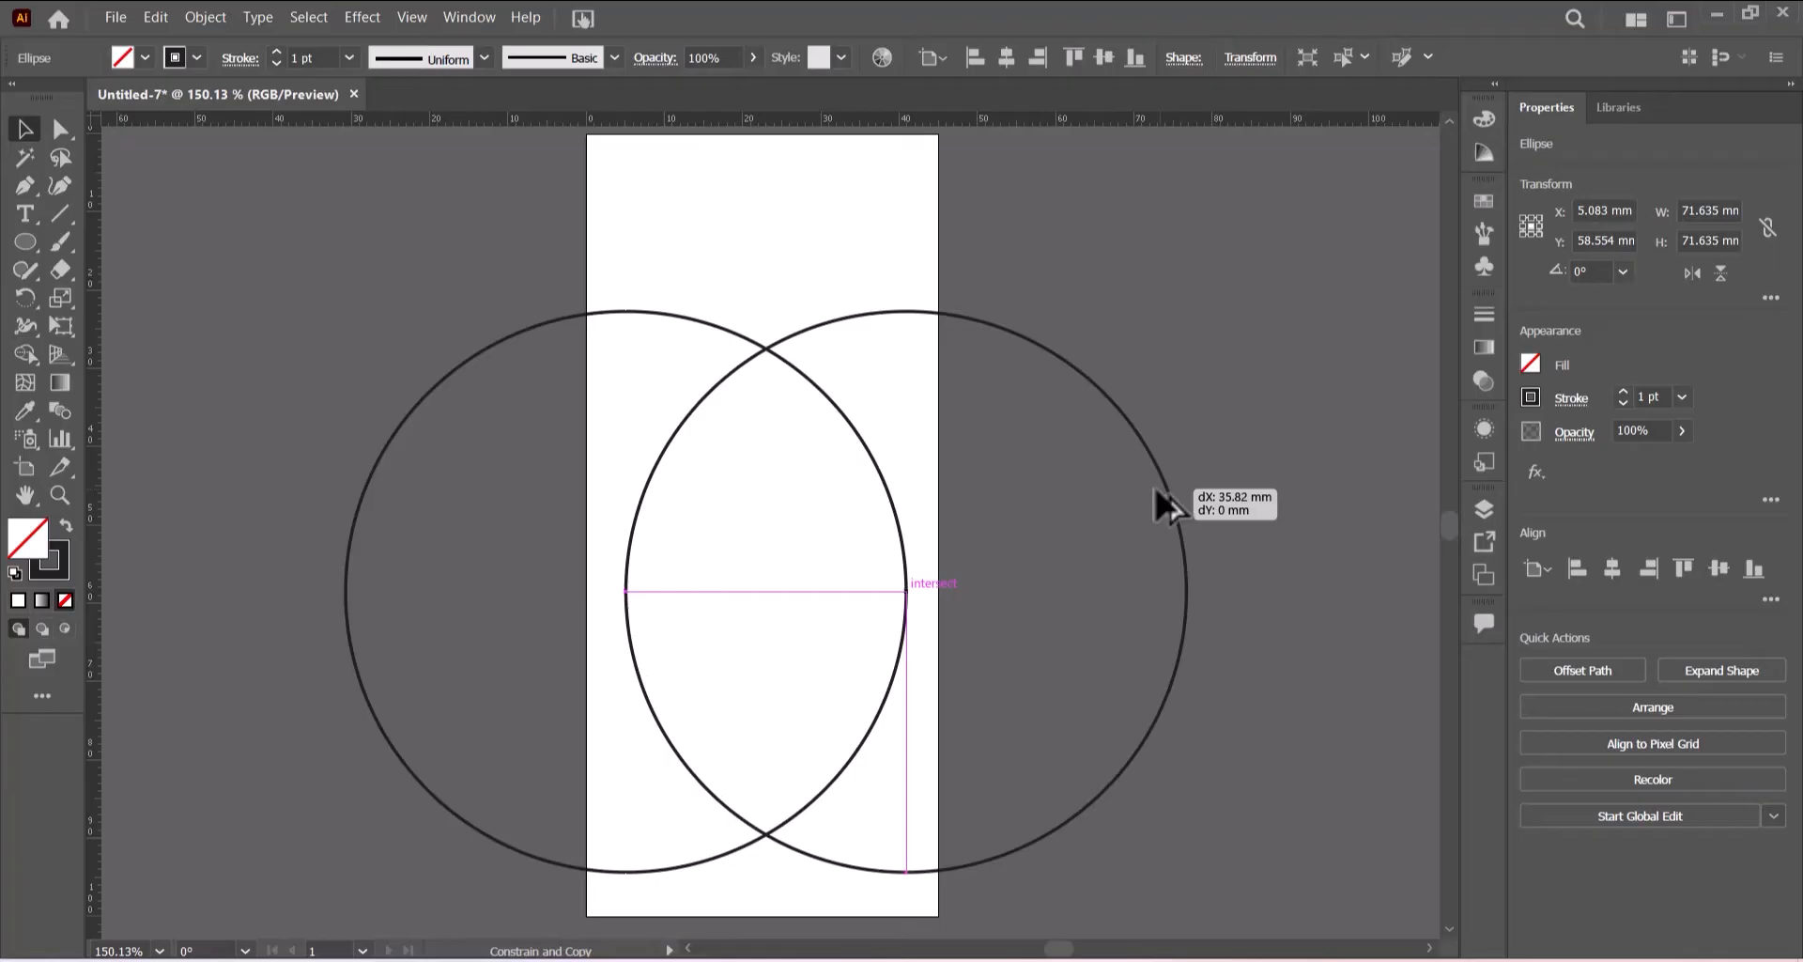
{"action": "left_click_drag", "start_coordinate": [1155, 488], "coordinate": [1155, 489]}
{"action": "left_click", "coordinate": [1272, 291]}
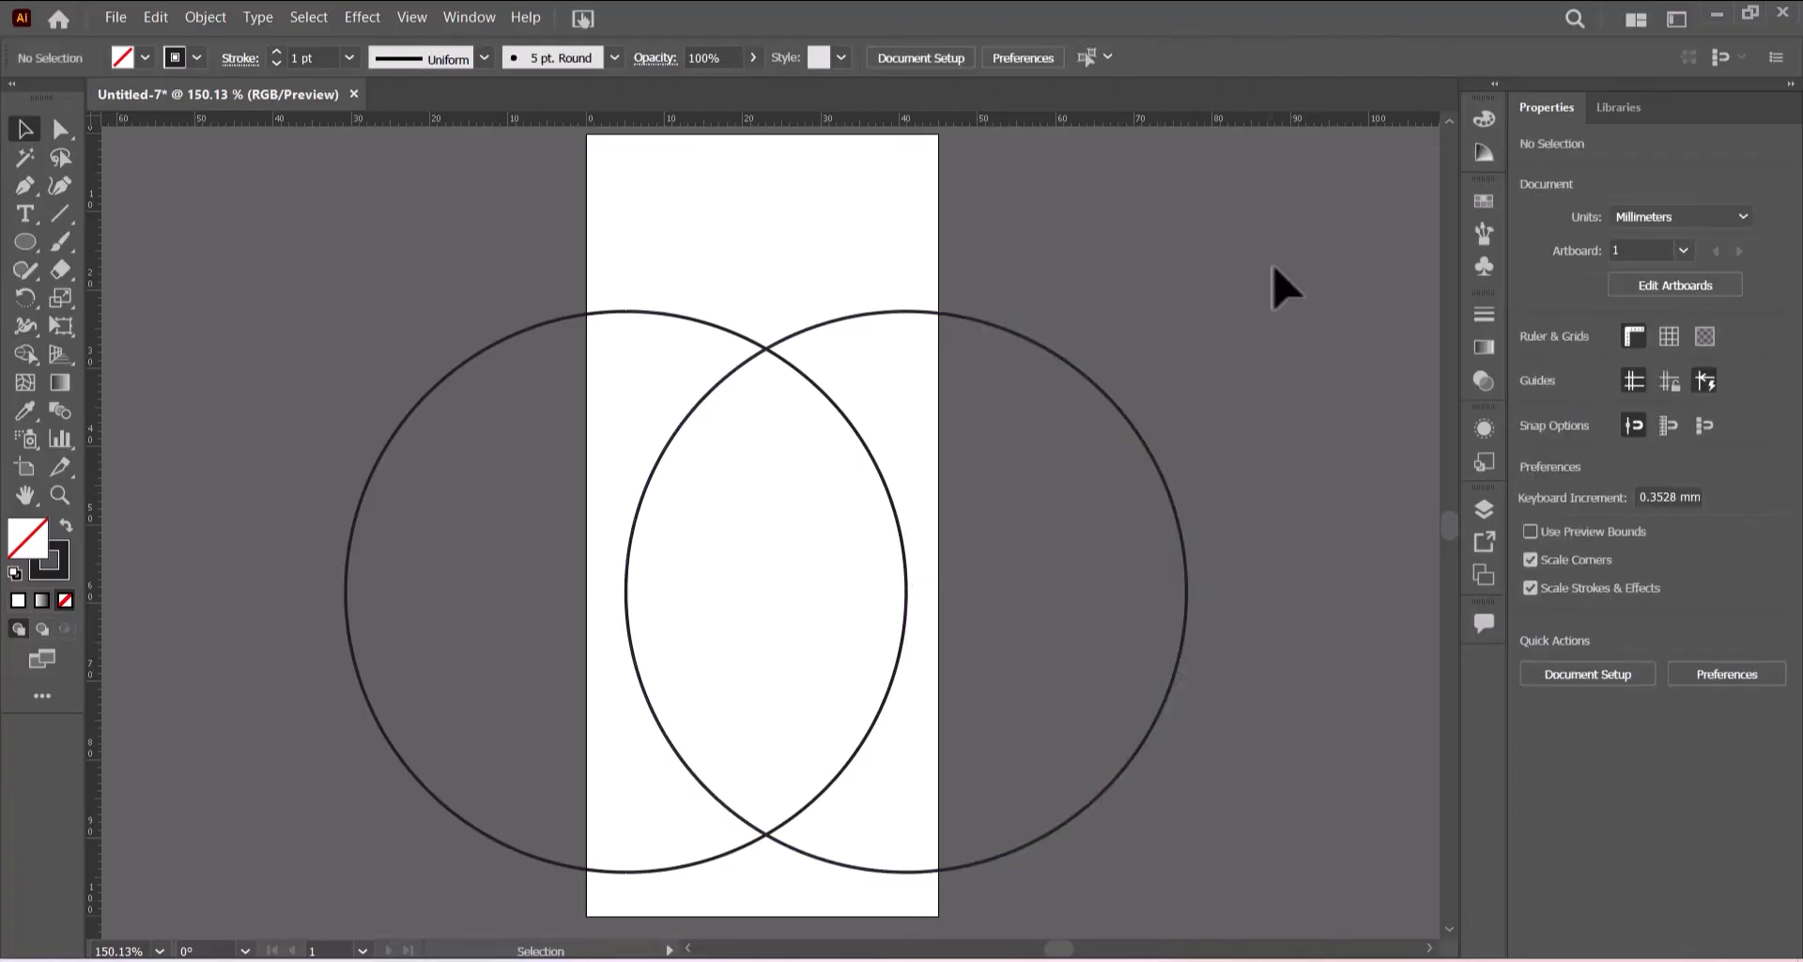
- Use Shape Builder on both circles to keep only their lens-shaped intersection
{"action": "key", "text": "ctrl+a"}
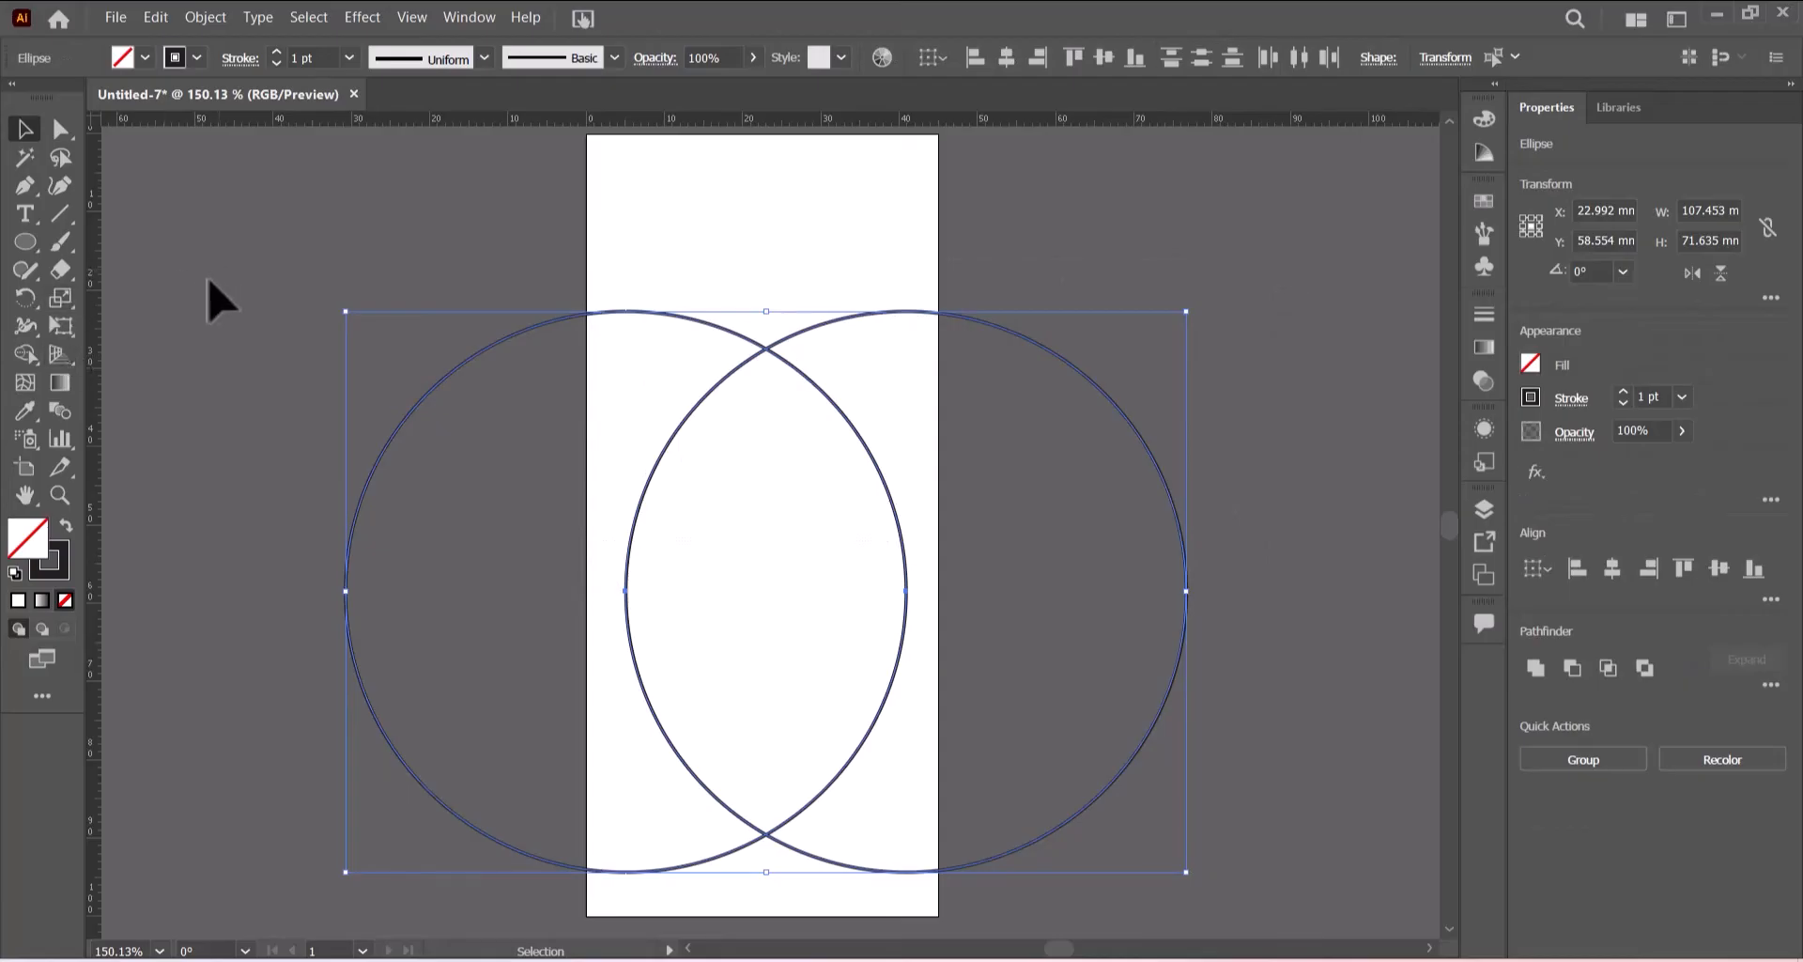
{"action": "left_click", "coordinate": [26, 354]}
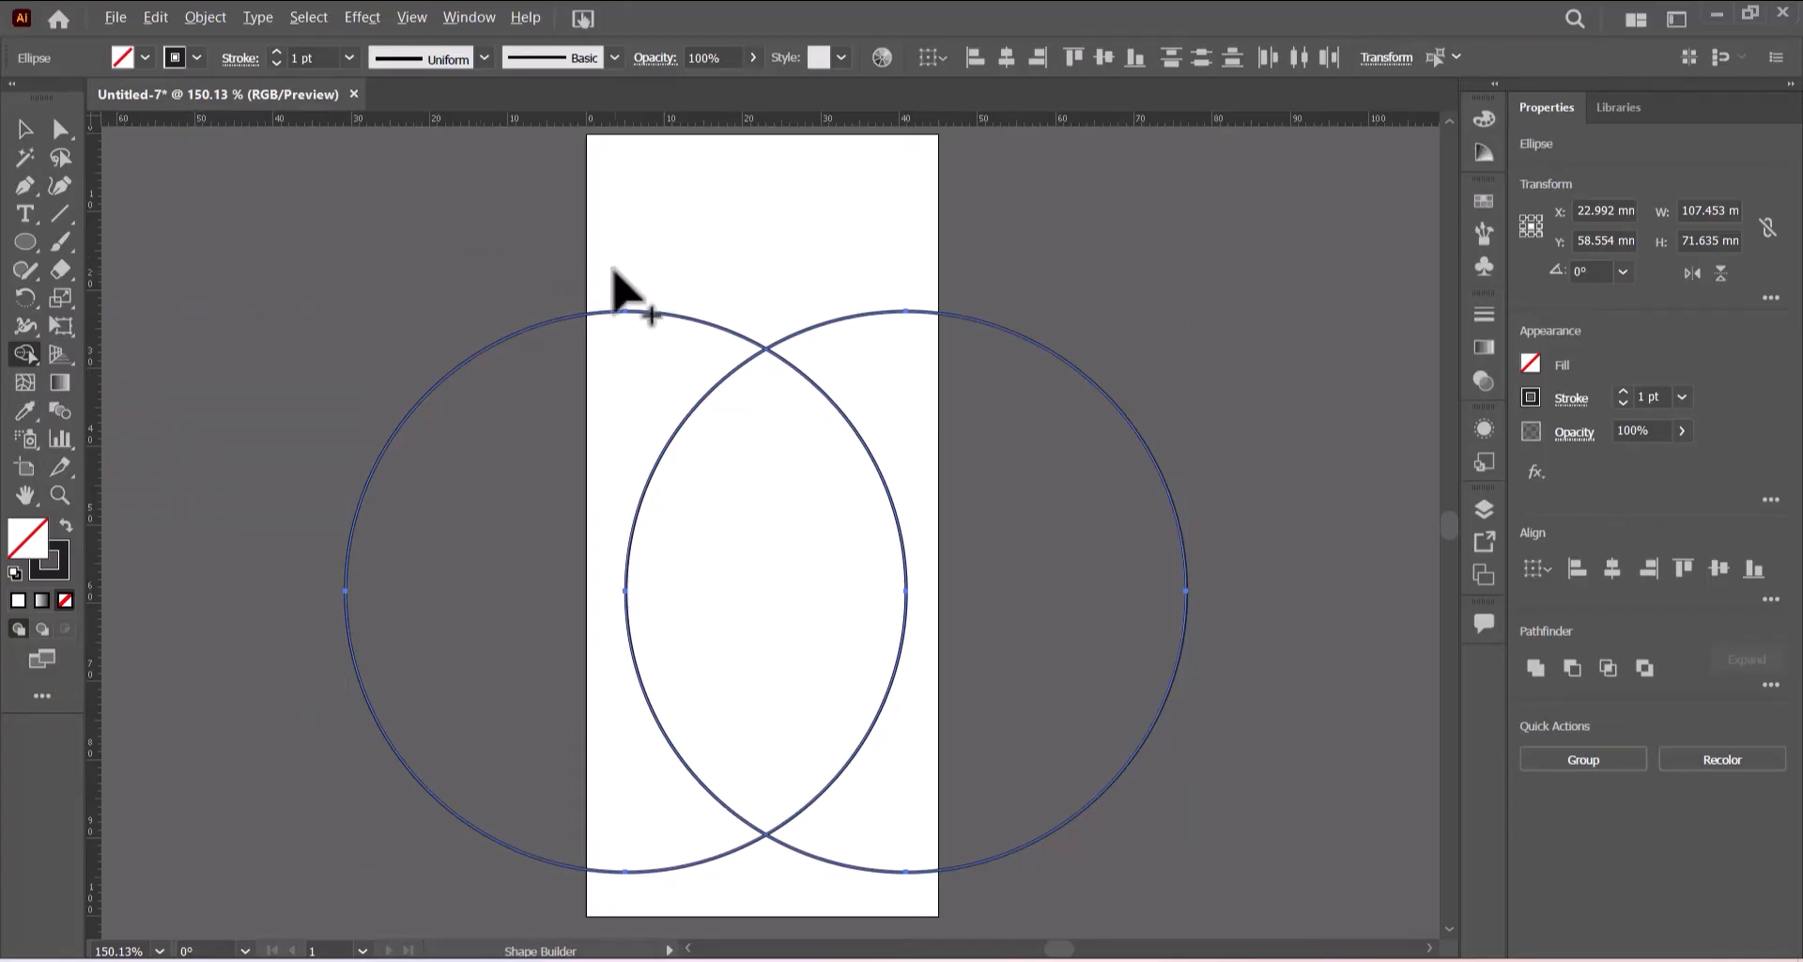
{"action": "mouse_move", "coordinate": [613, 272]}
{"action": "left_mouse_down"}
{"action": "mouse_move", "coordinate": [541, 457]}
{"action": "mouse_move", "coordinate": [517, 648]}
{"action": "mouse_move", "coordinate": [605, 792]}
{"action": "mouse_move", "coordinate": [666, 855]}
{"action": "mouse_move", "coordinate": [727, 878]}
{"action": "mouse_move", "coordinate": [882, 843]}
{"action": "mouse_move", "coordinate": [932, 769]}
{"action": "mouse_move", "coordinate": [987, 592]}
{"action": "mouse_move", "coordinate": [988, 416]}
{"action": "mouse_move", "coordinate": [929, 321]}
{"action": "mouse_move", "coordinate": [877, 302]}
{"action": "left_mouse_up"}
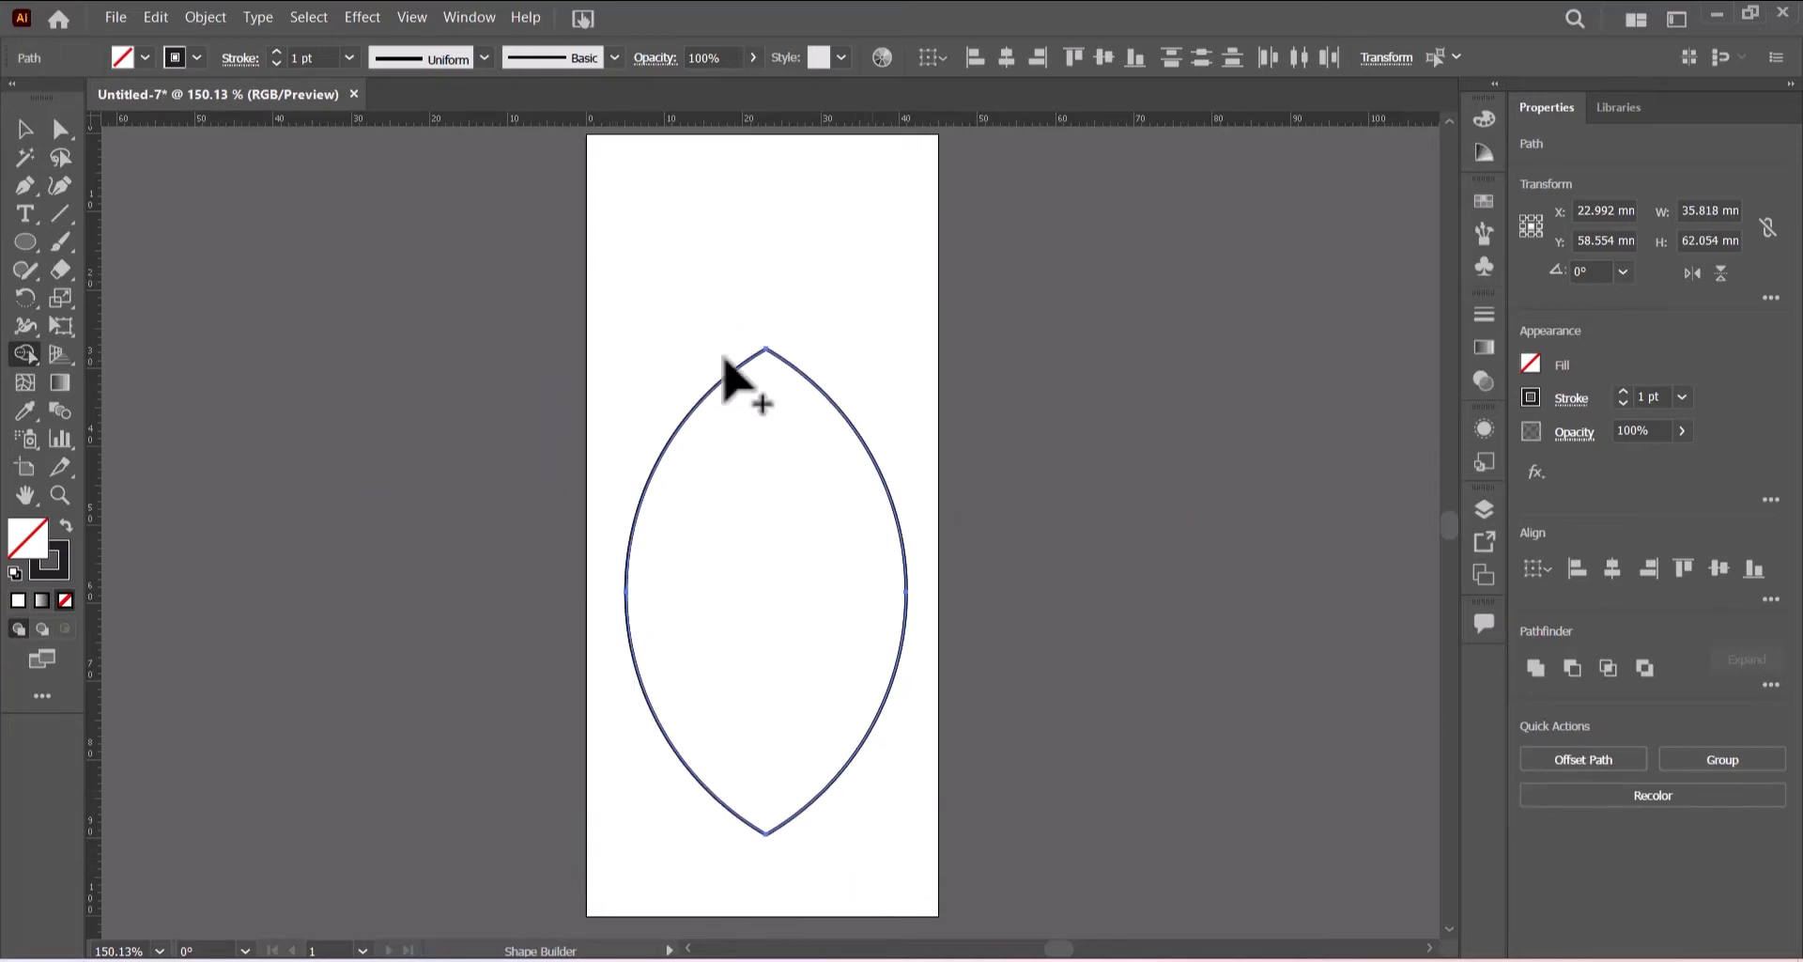
{"action": "left_click", "coordinate": [26, 129]}
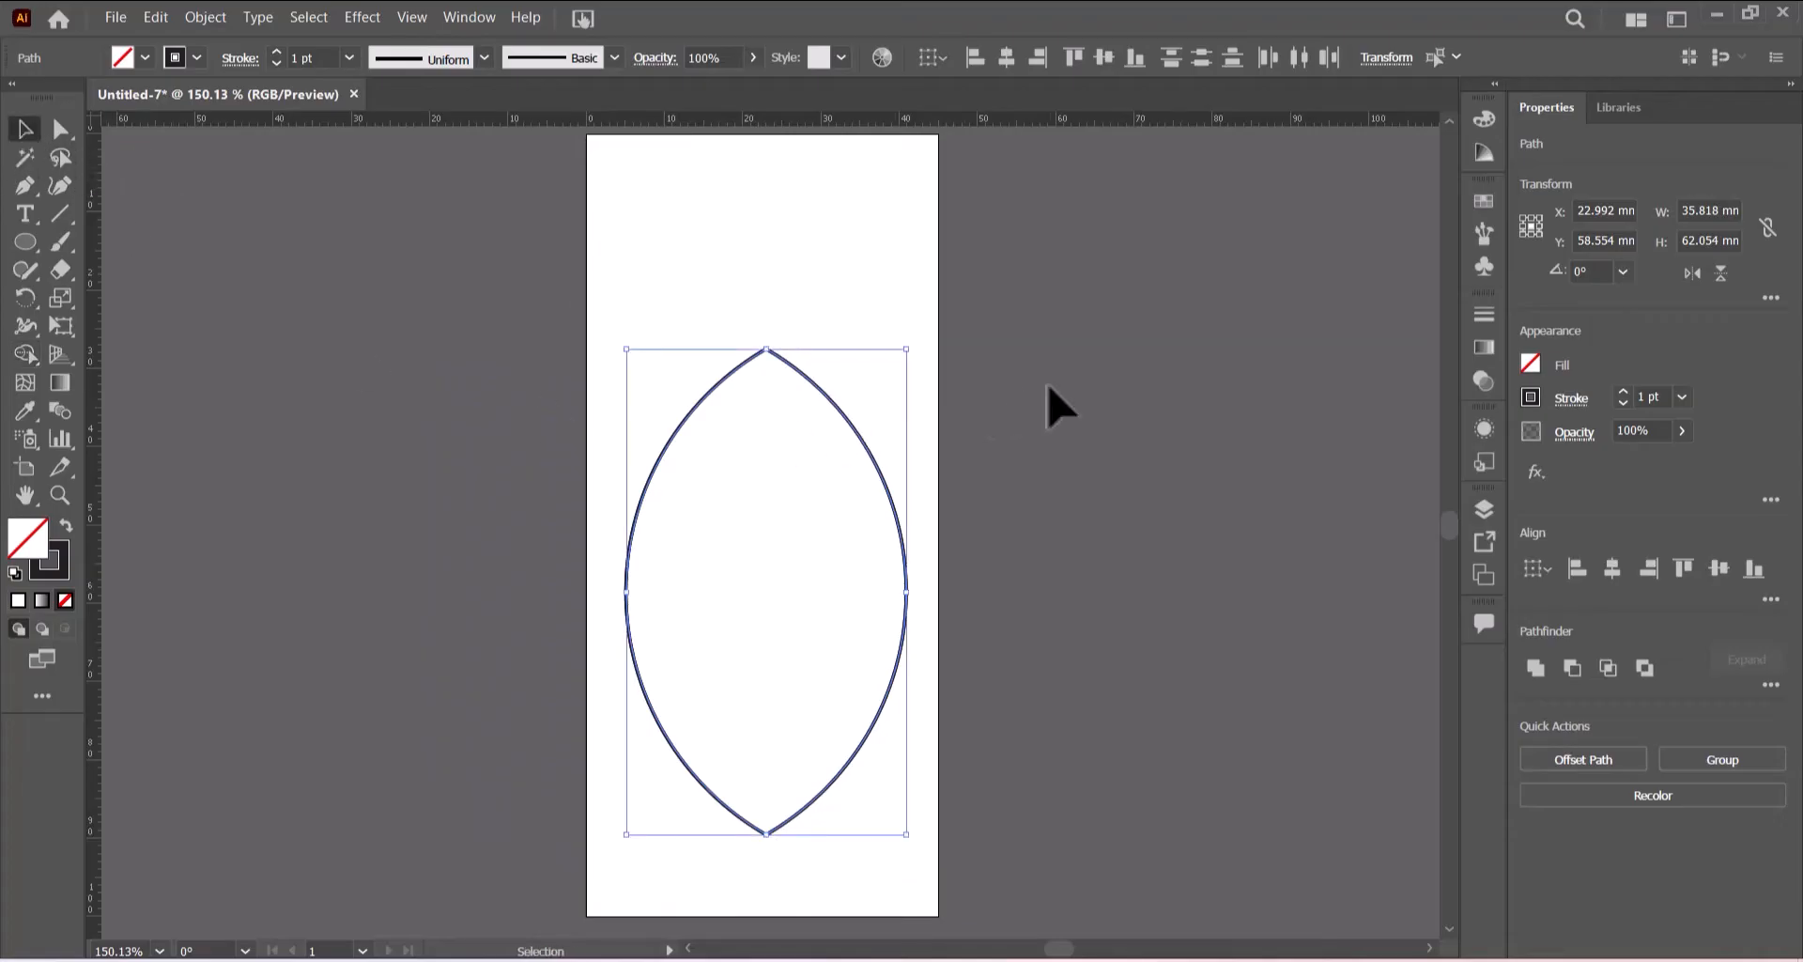
{"action": "left_click", "coordinate": [1035, 415]}
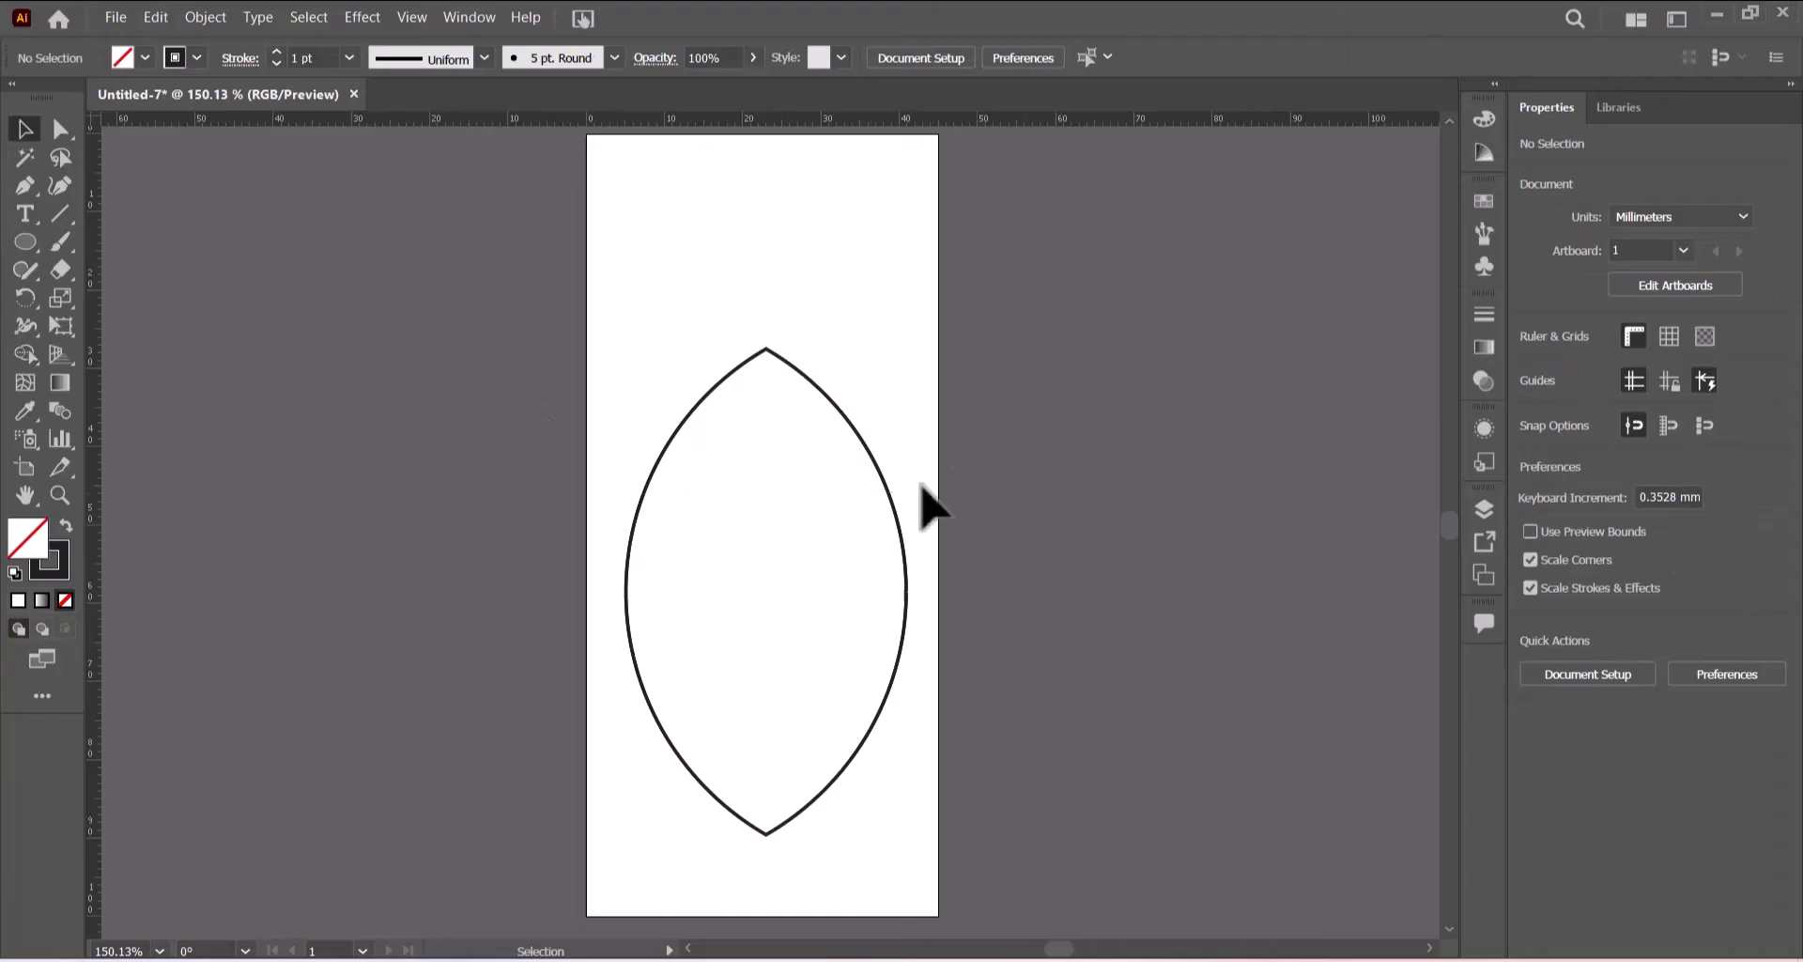
- Pull the stacked duplicate lens shape off the artboard and delete it
{"action": "left_click_drag", "start_coordinate": [889, 488], "coordinate": [1288, 489]}
{"action": "left_click", "coordinate": [965, 475]}
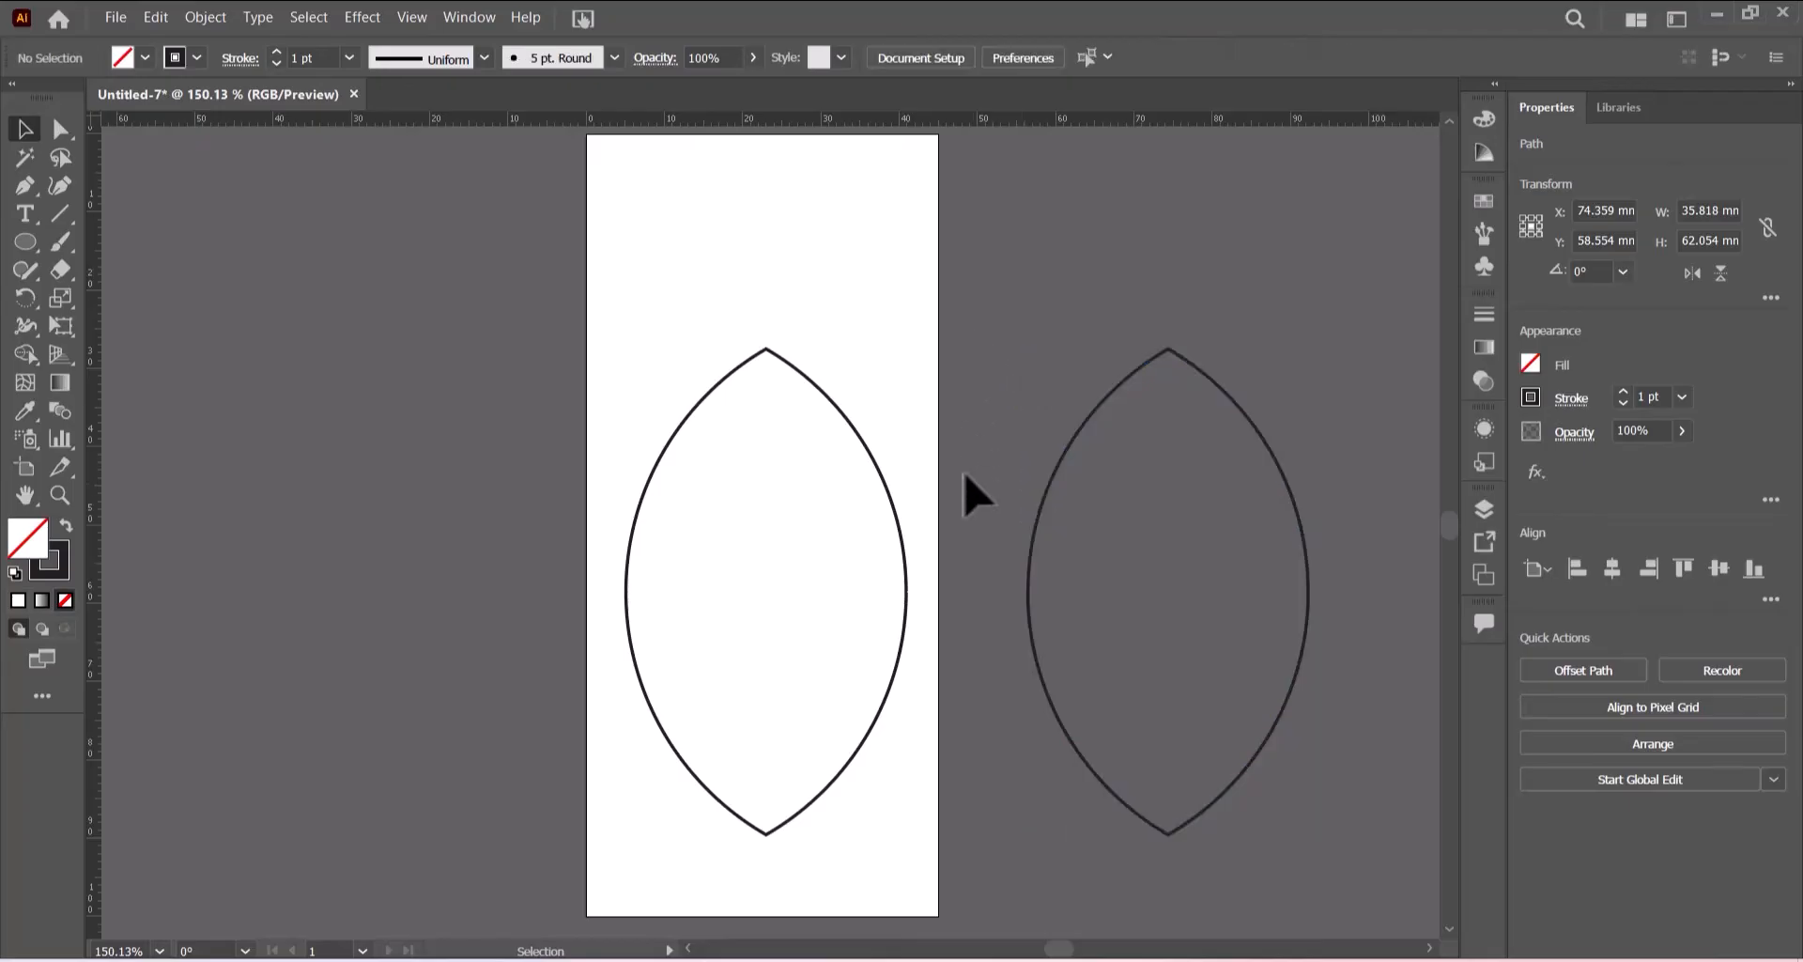
{"action": "left_click", "coordinate": [1306, 623]}
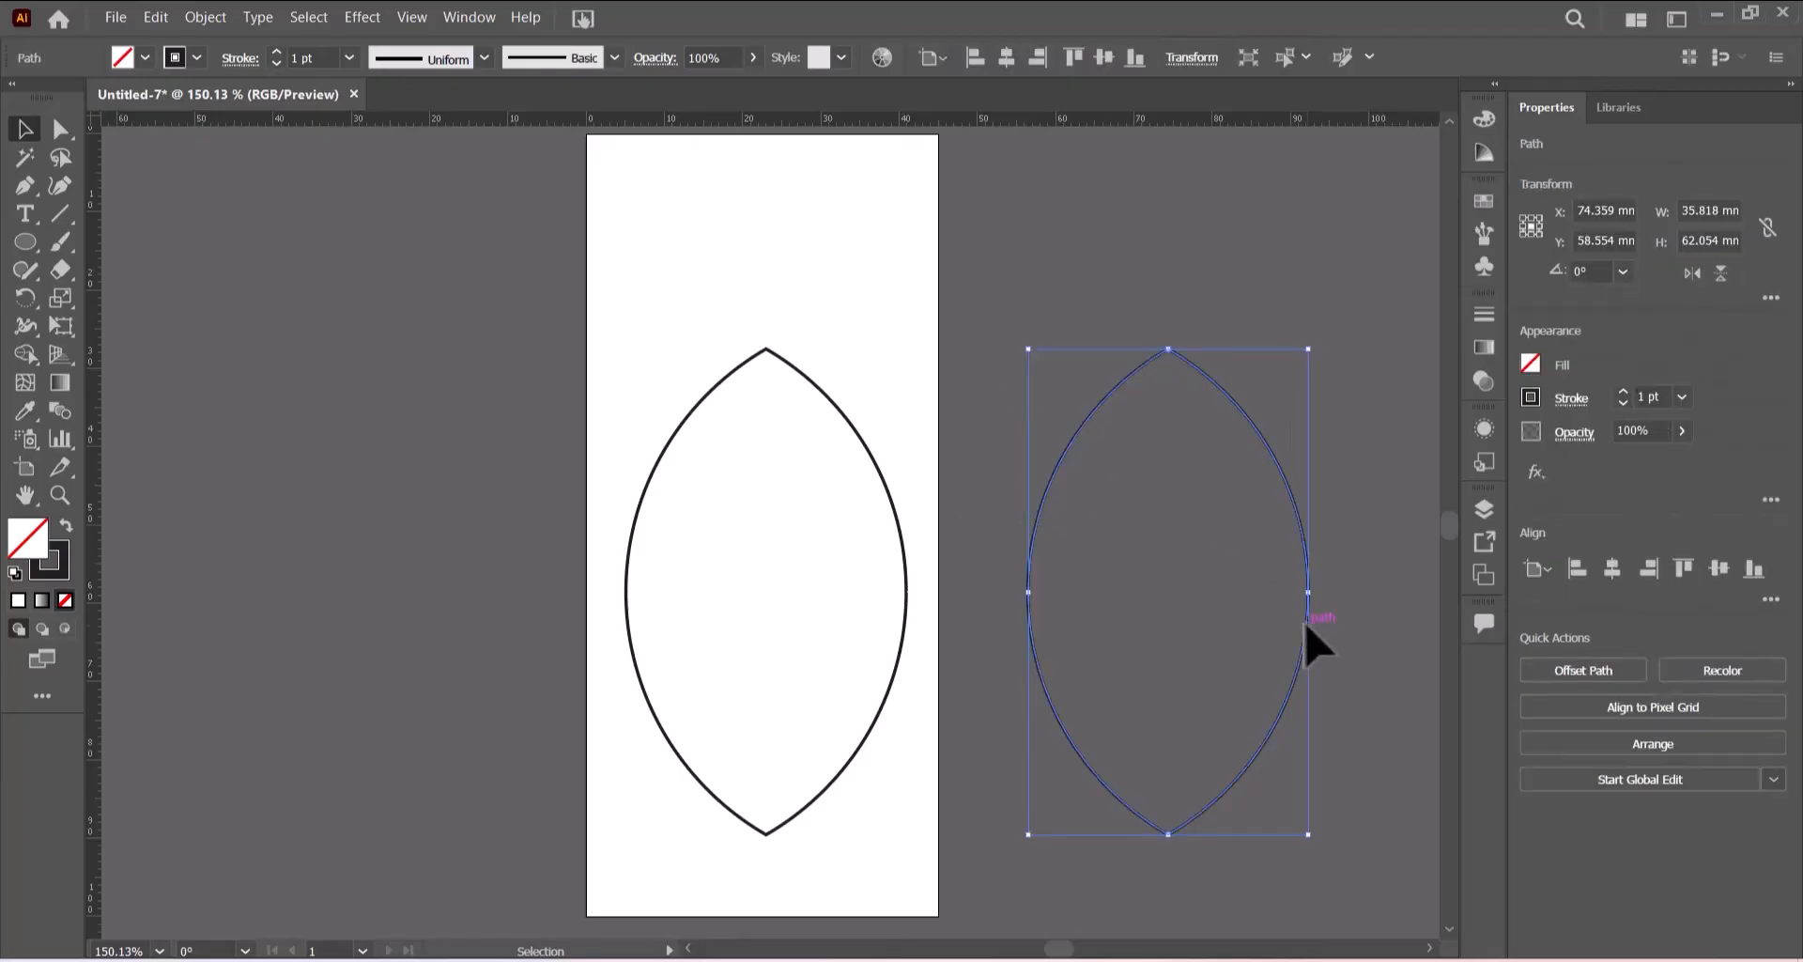
{"action": "key", "text": "Delete"}
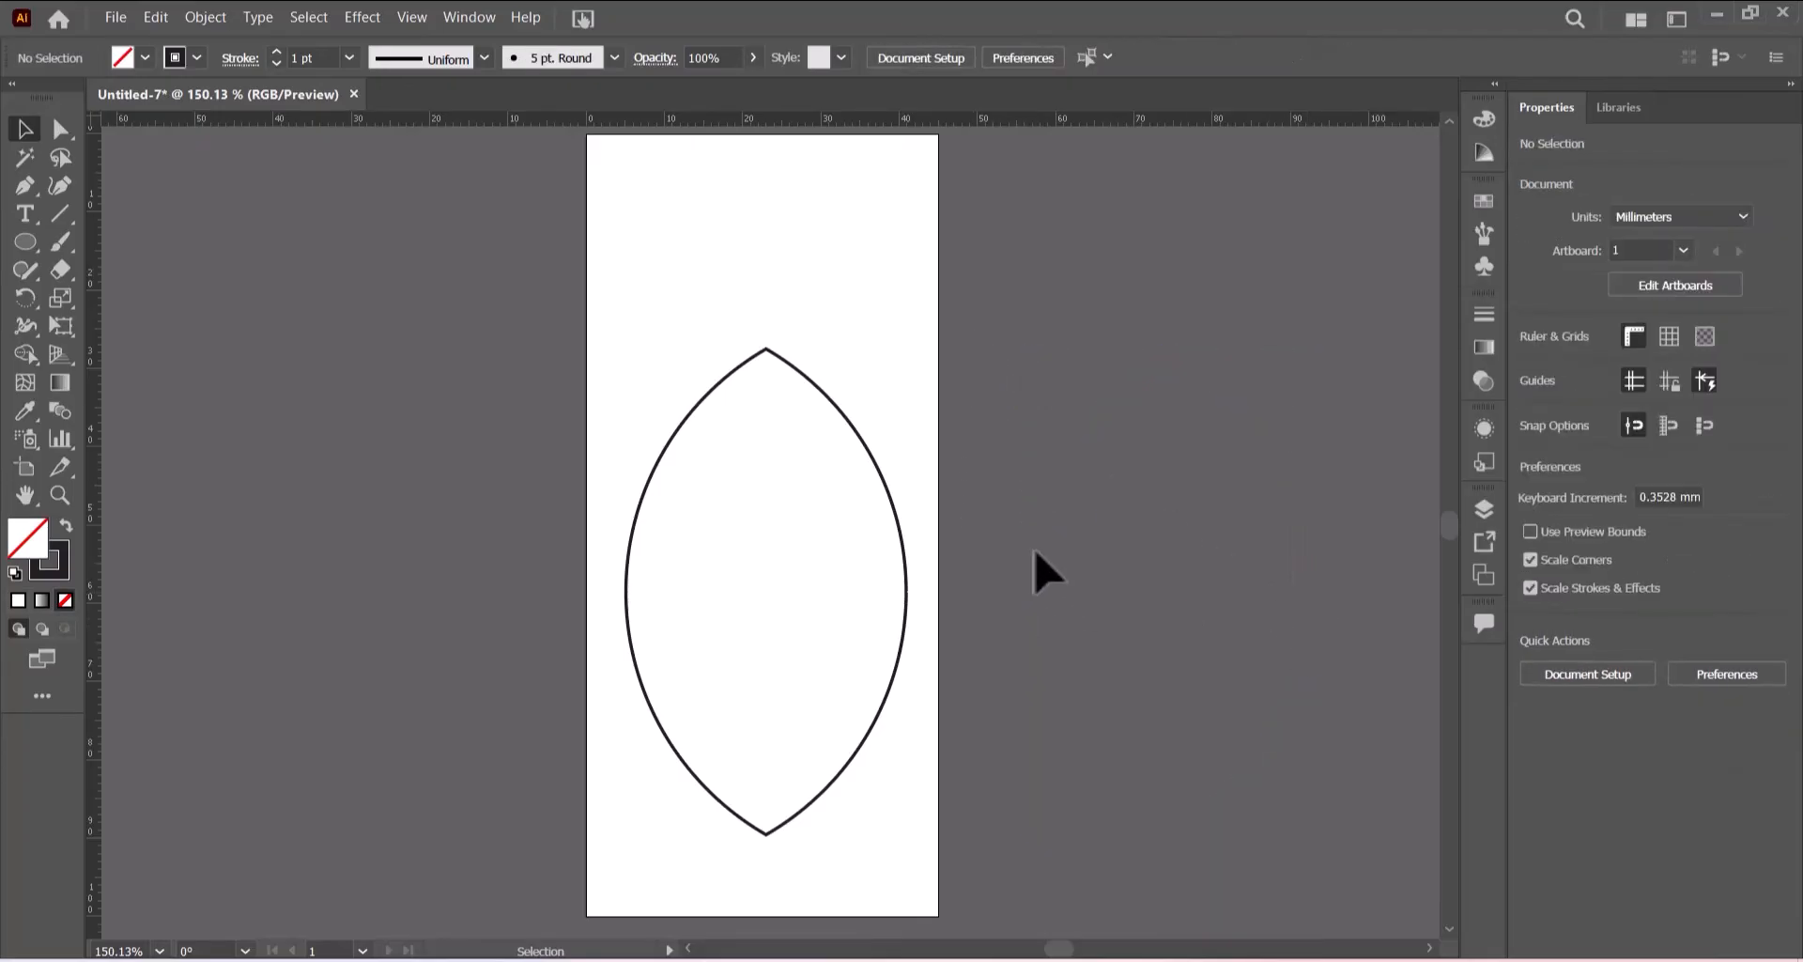
- Move the lens shape to the artboard's top and stretch it to about 80 mm tall
{"action": "left_click_drag", "start_coordinate": [904, 571], "coordinate": [908, 425]}
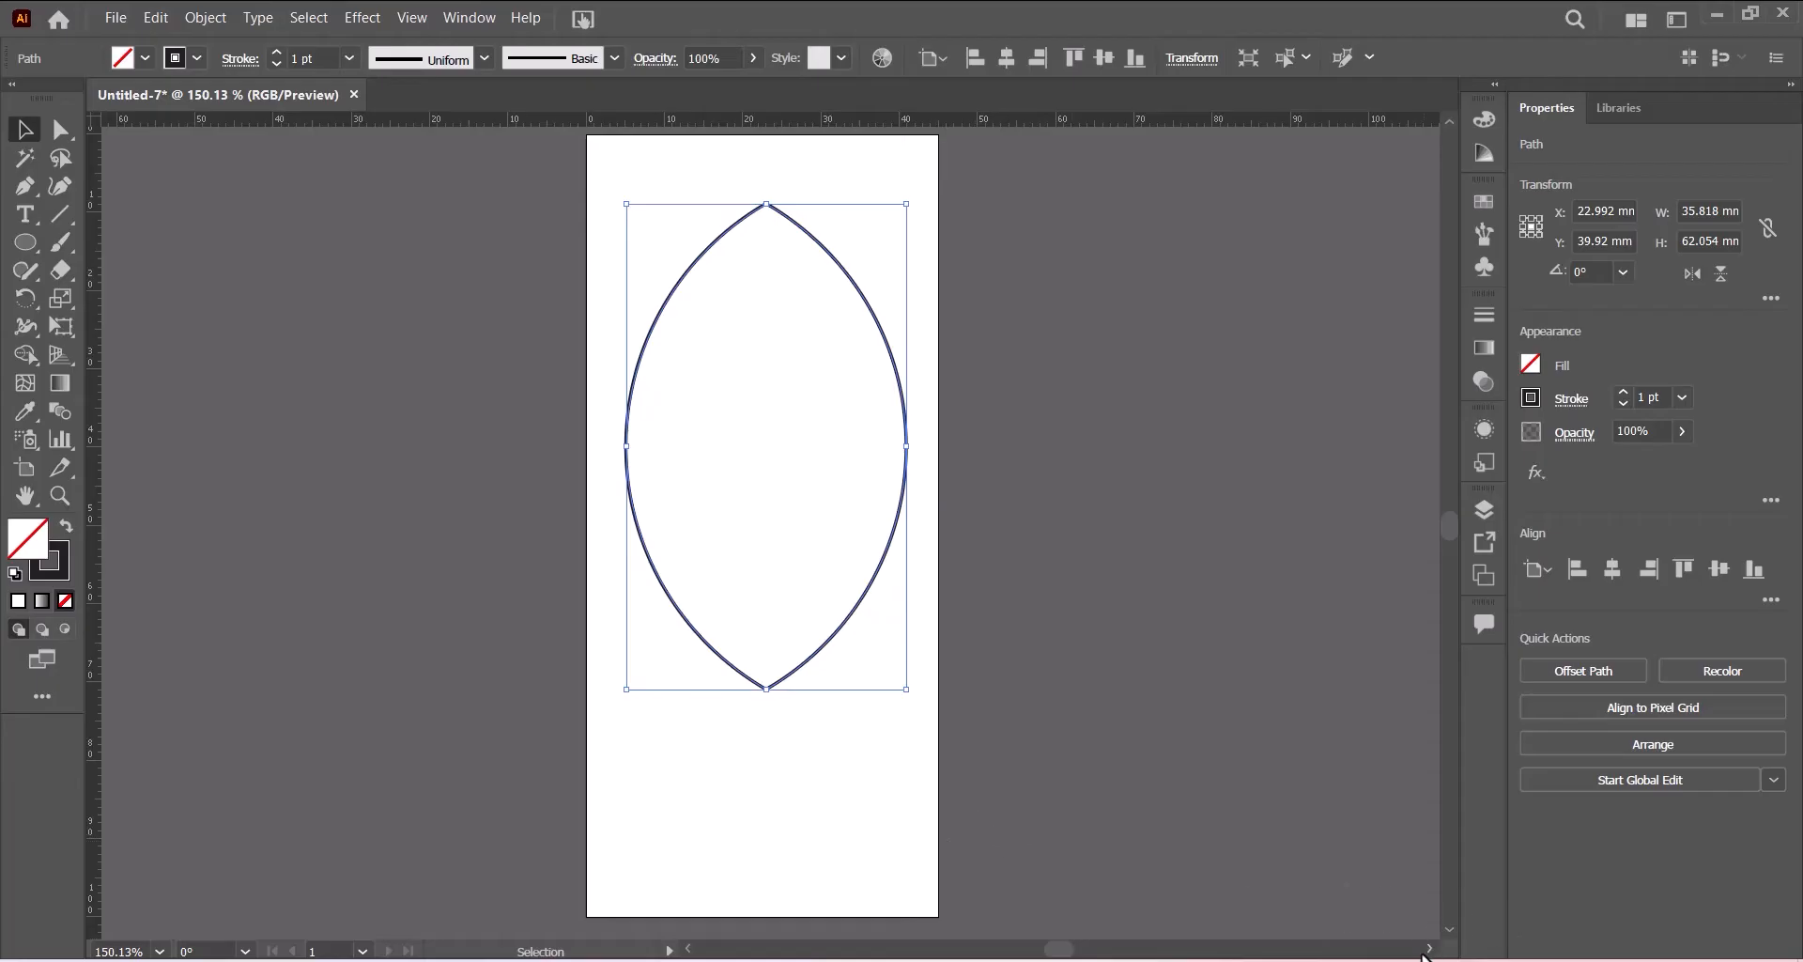
{"action": "left_click", "coordinate": [1430, 948]}
{"action": "left_click_drag", "start_coordinate": [1429, 950], "coordinate": [1430, 951]}
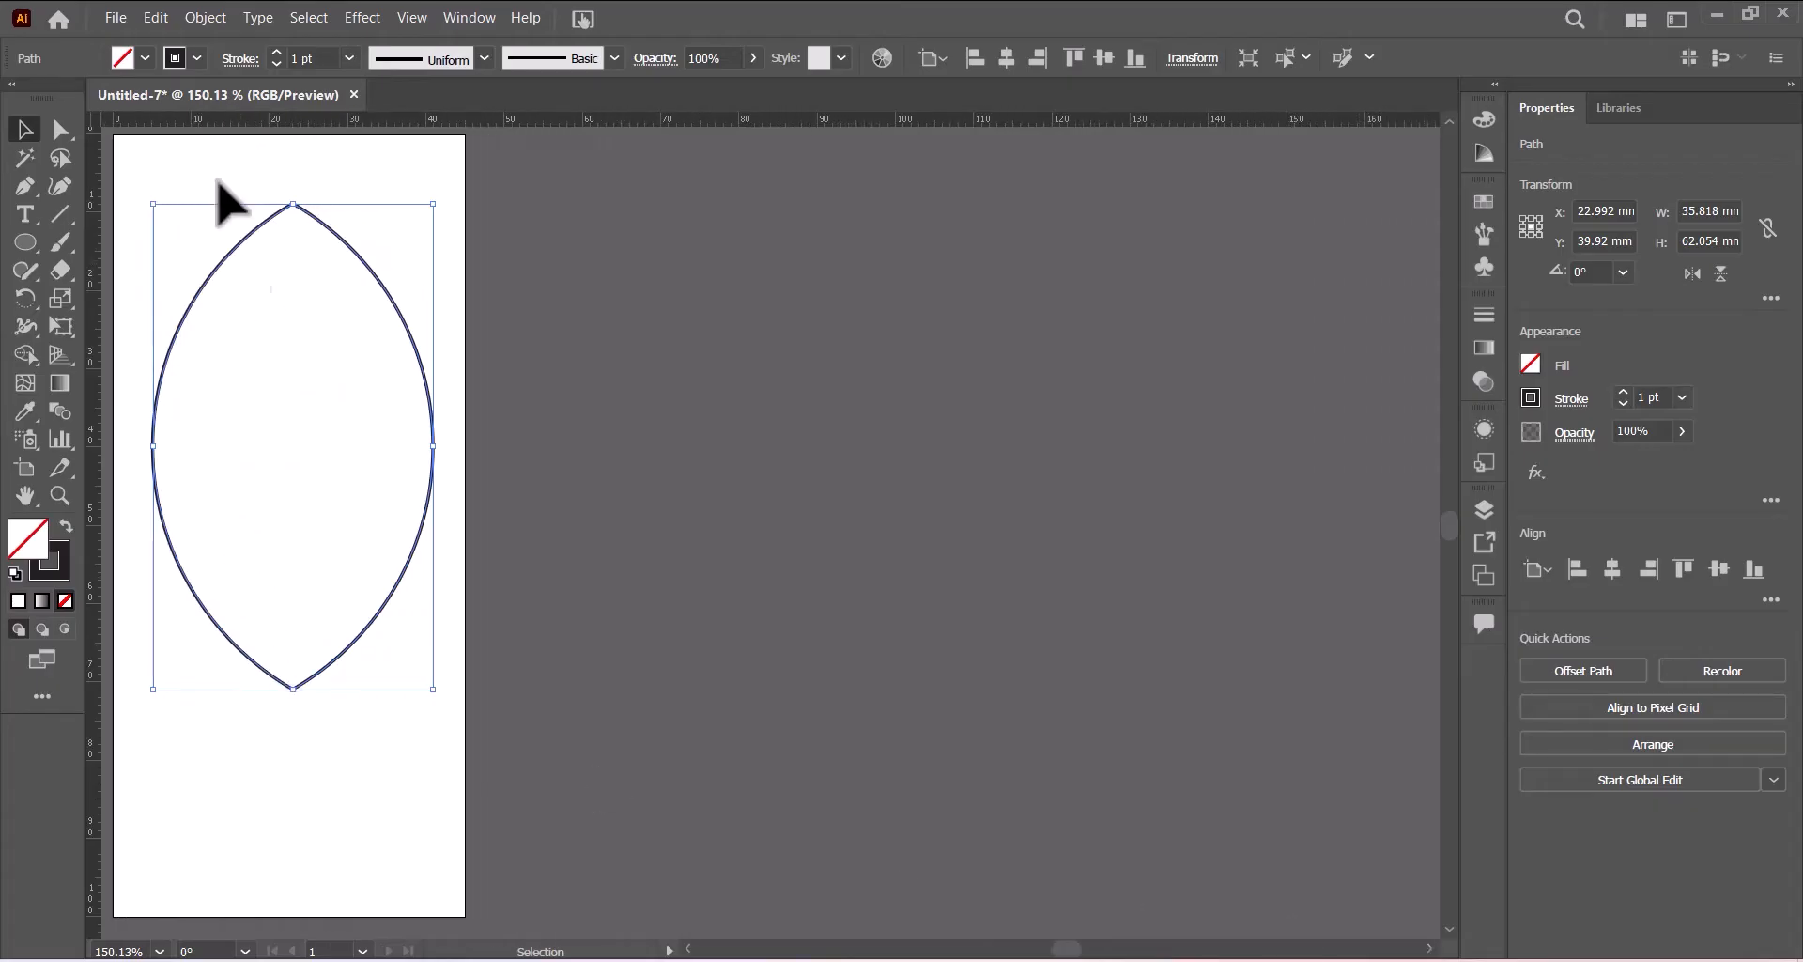
{"action": "left_click_drag", "start_coordinate": [386, 293], "coordinate": [387, 231]}
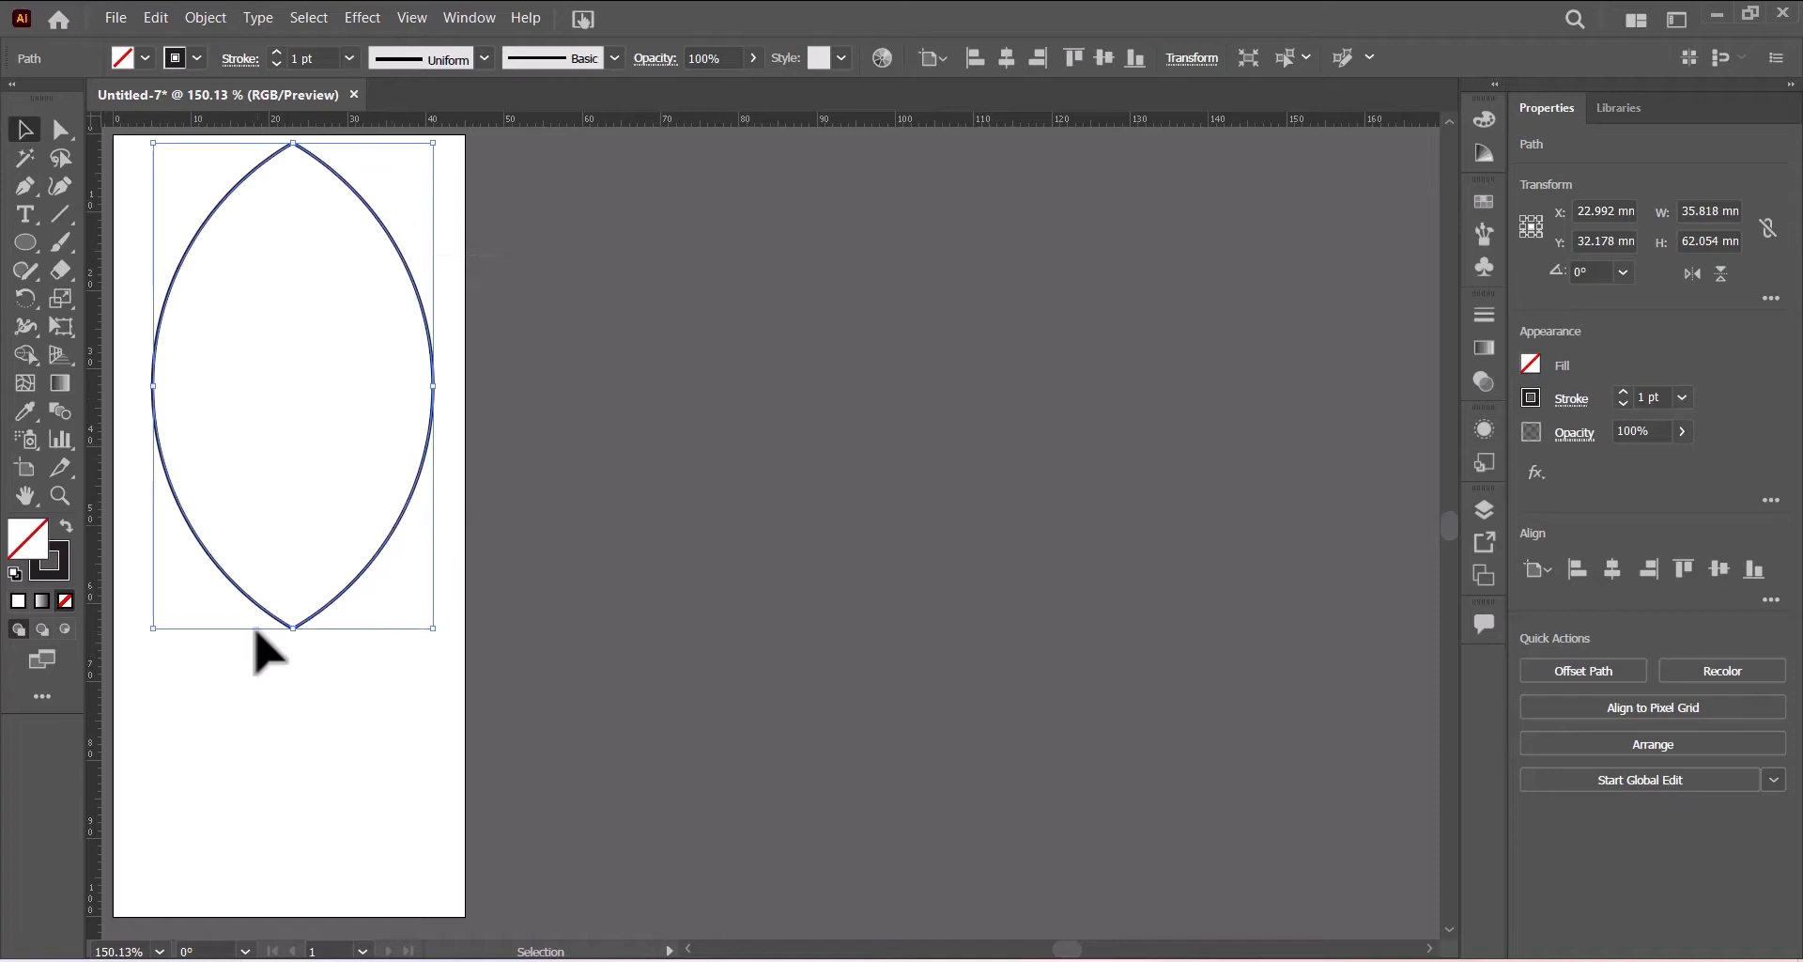
{"action": "left_click_drag", "start_coordinate": [292, 626], "coordinate": [291, 771]}
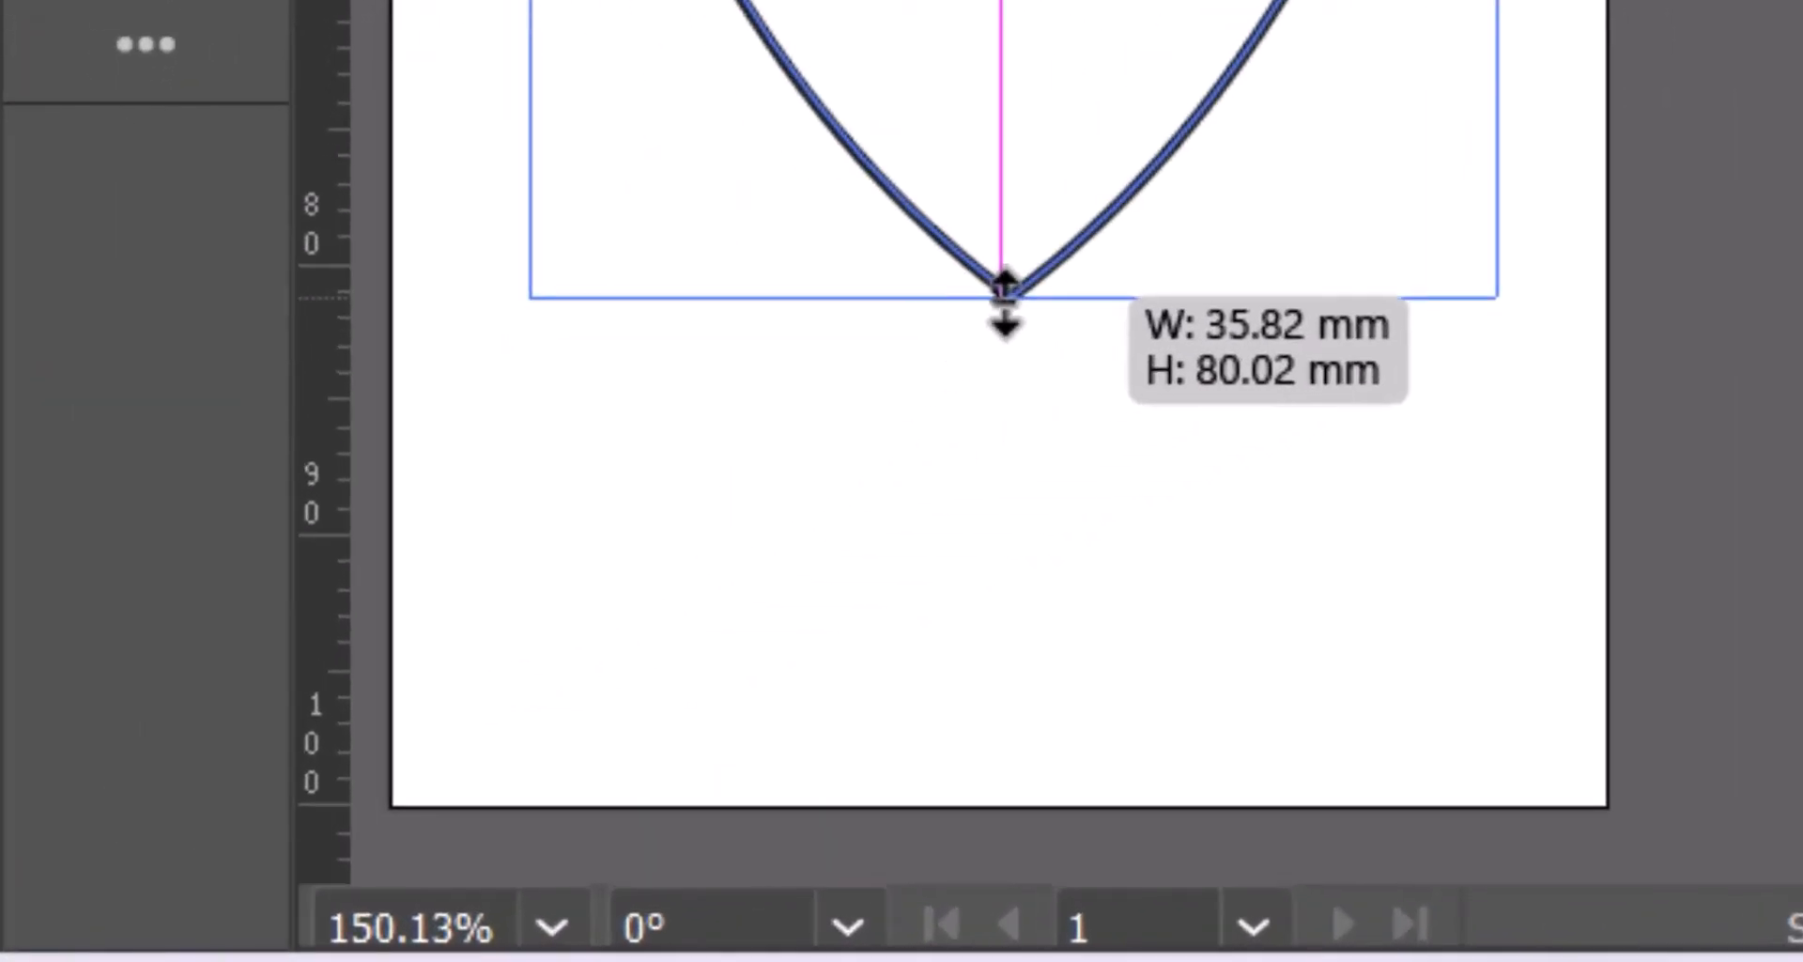
- Stretch the lens shape downward to about 88 mm tall
{"action": "left_click_drag", "start_coordinate": [1004, 301], "coordinate": [976, 543]}
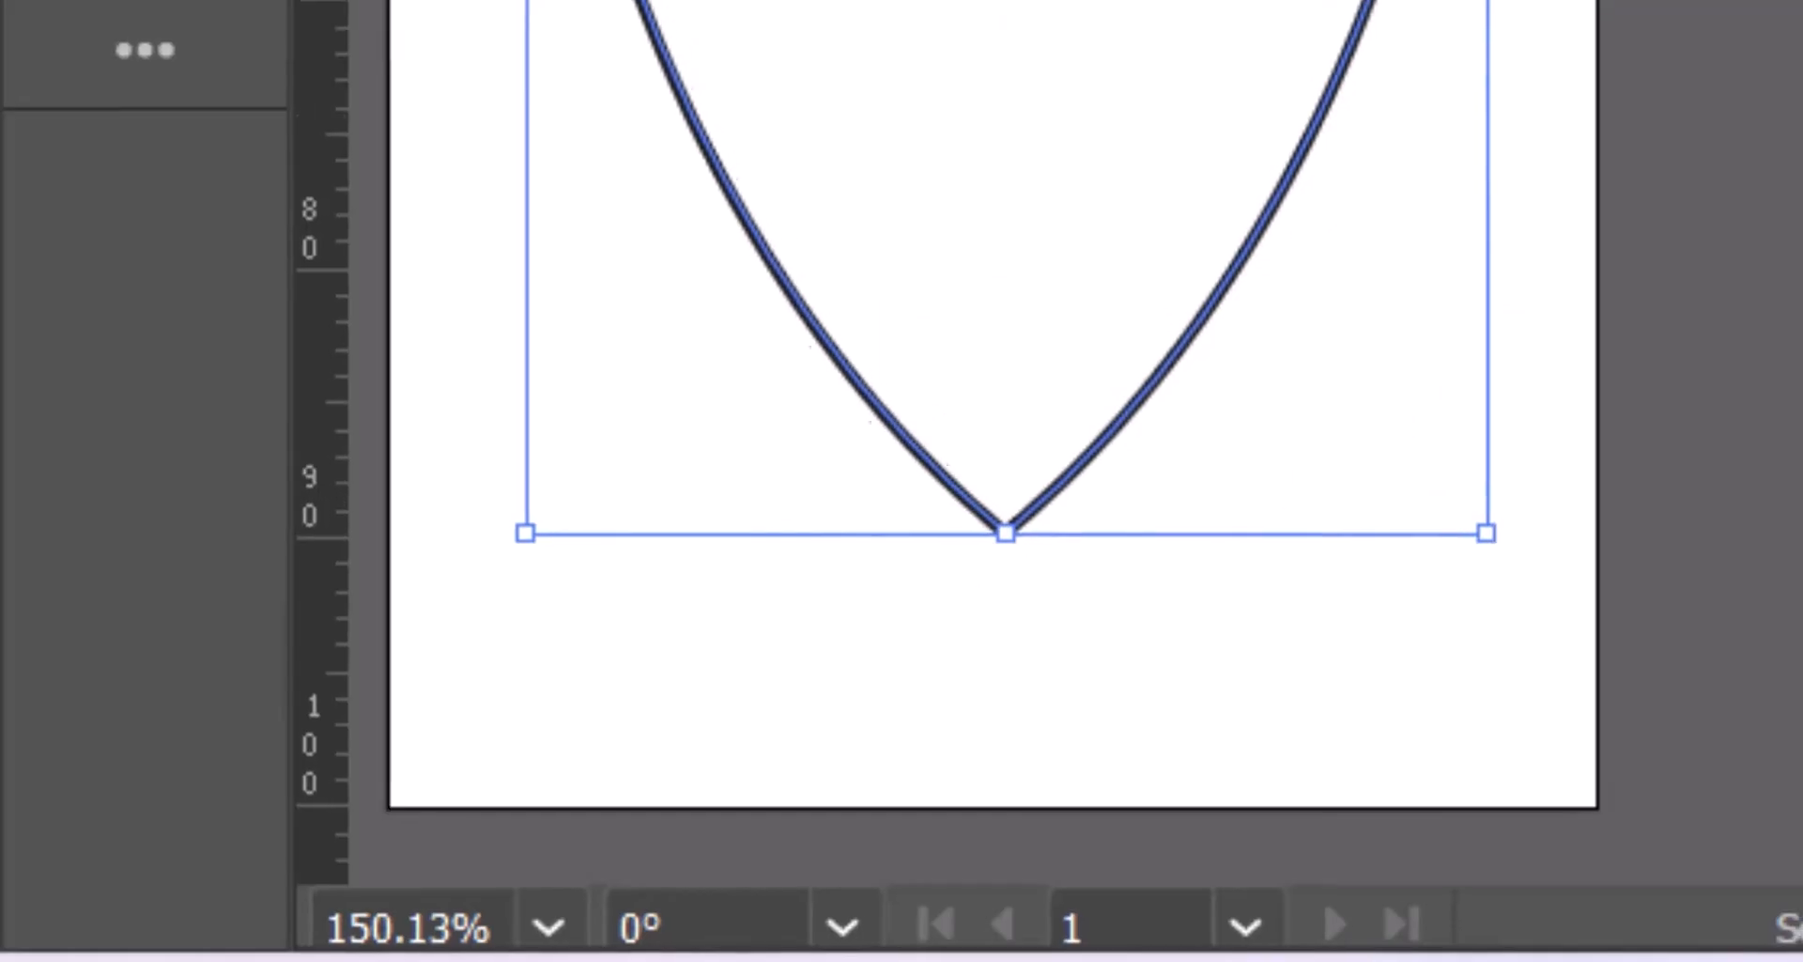
{"action": "left_click", "coordinate": [1523, 3]}
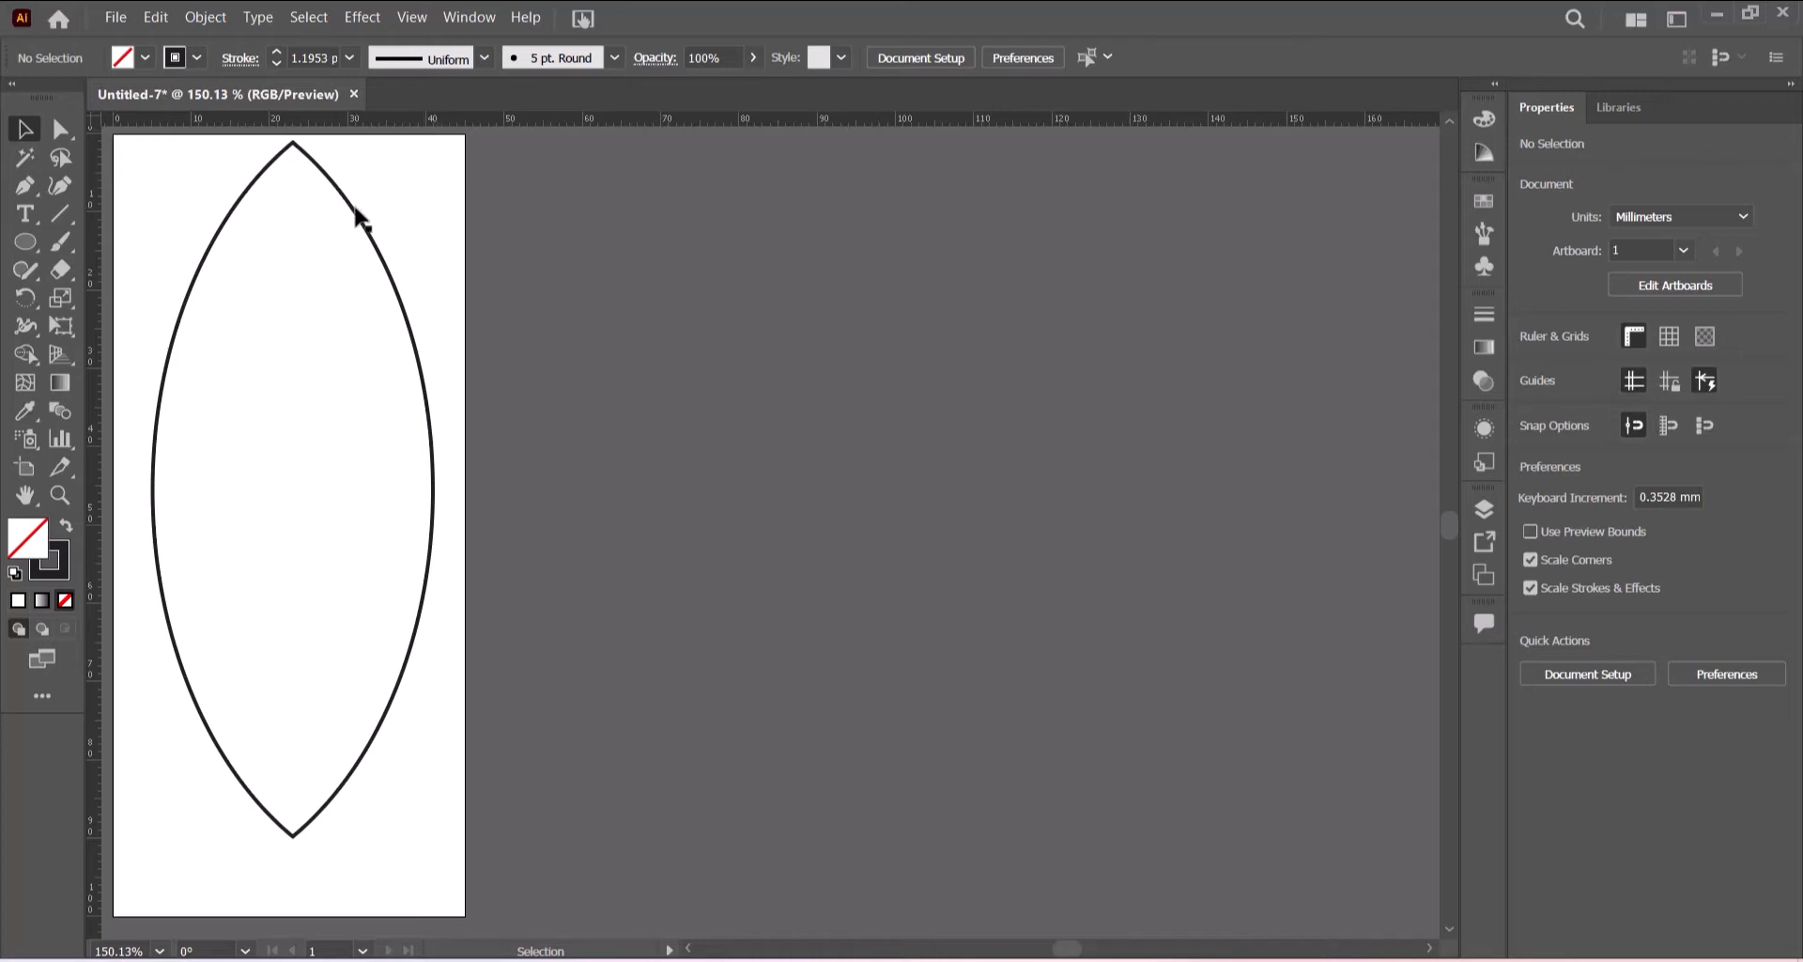
- Round the lens's top point slightly with the Direct Selection corner widget
{"action": "left_click", "coordinate": [60, 130]}
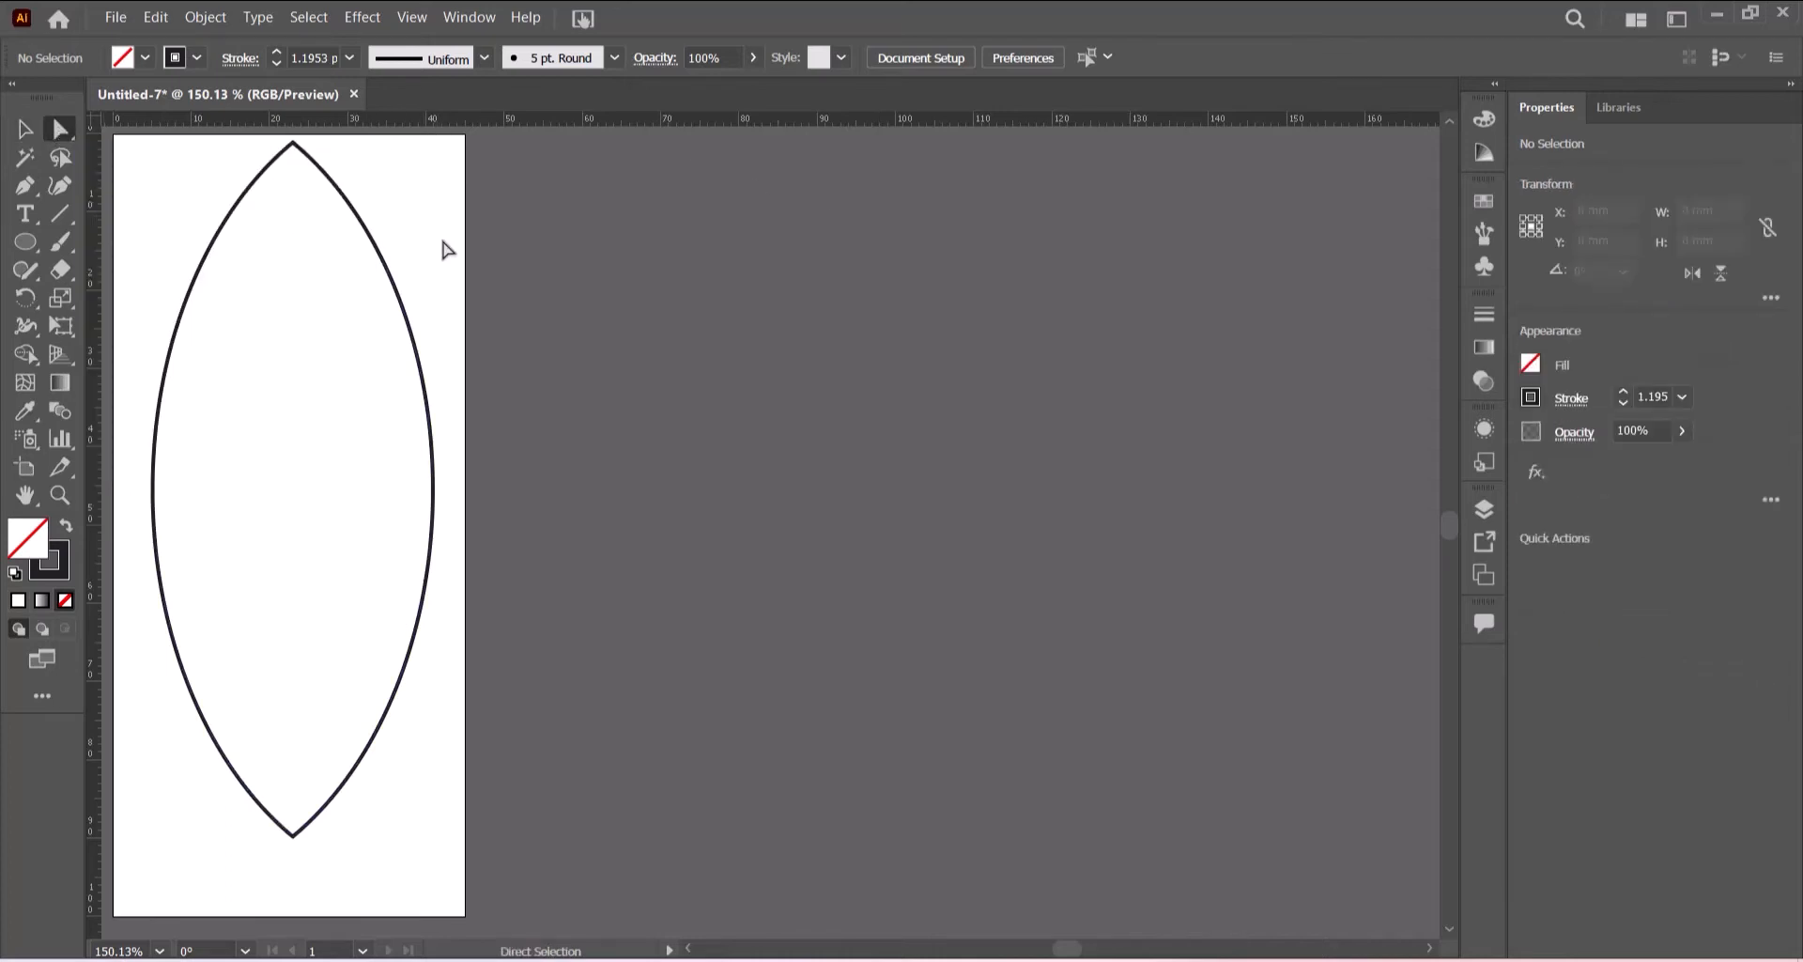
{"action": "left_click", "coordinate": [340, 188]}
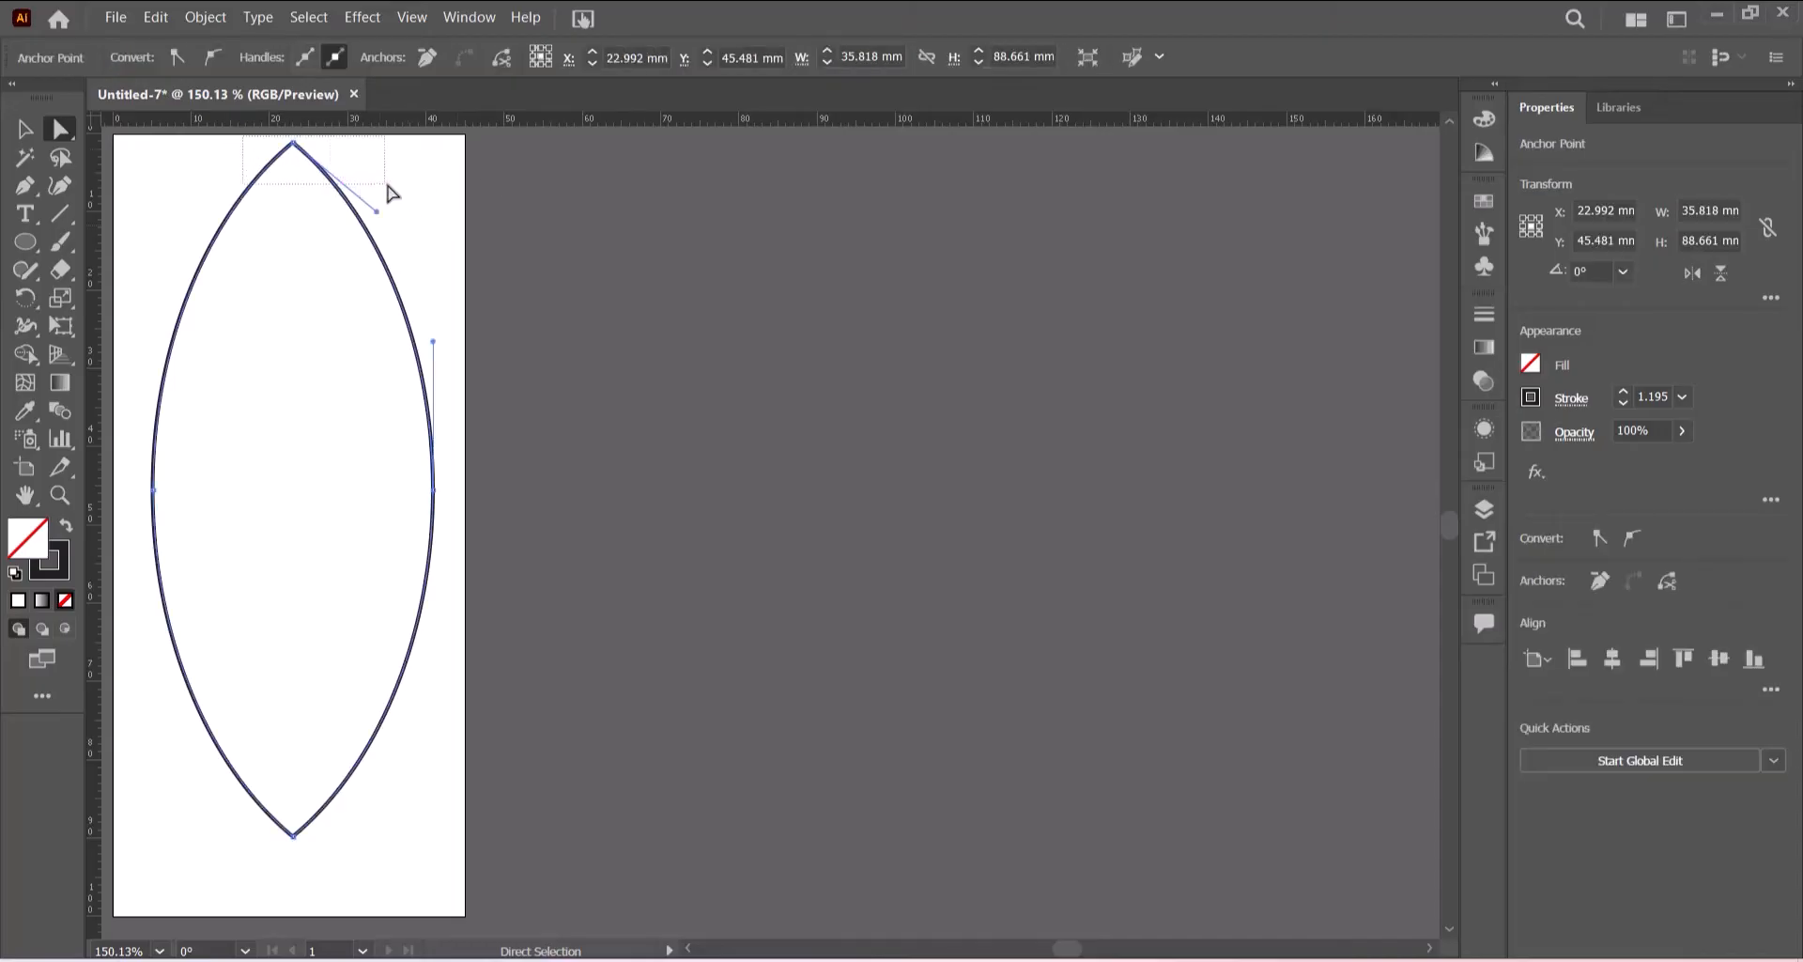
{"action": "left_click", "coordinate": [293, 143]}
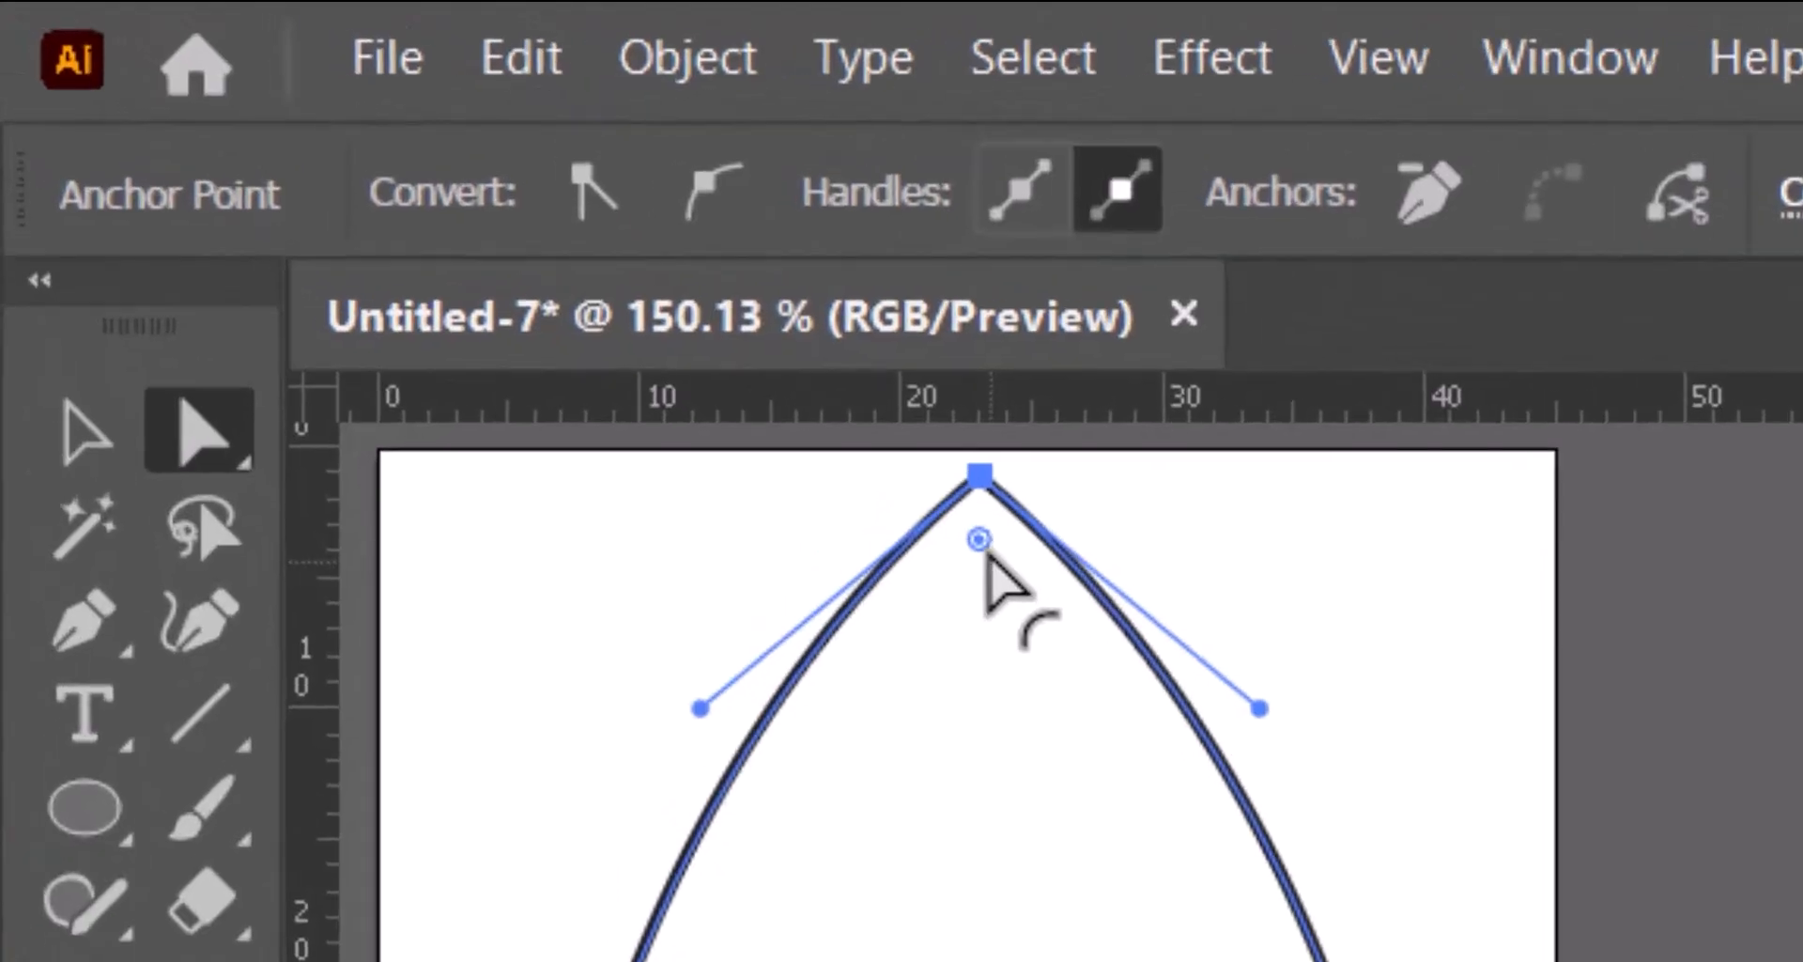
{"action": "left_click_drag", "start_coordinate": [391, 215], "coordinate": [393, 219]}
{"action": "left_click_drag", "start_coordinate": [989, 555], "coordinate": [996, 514]}
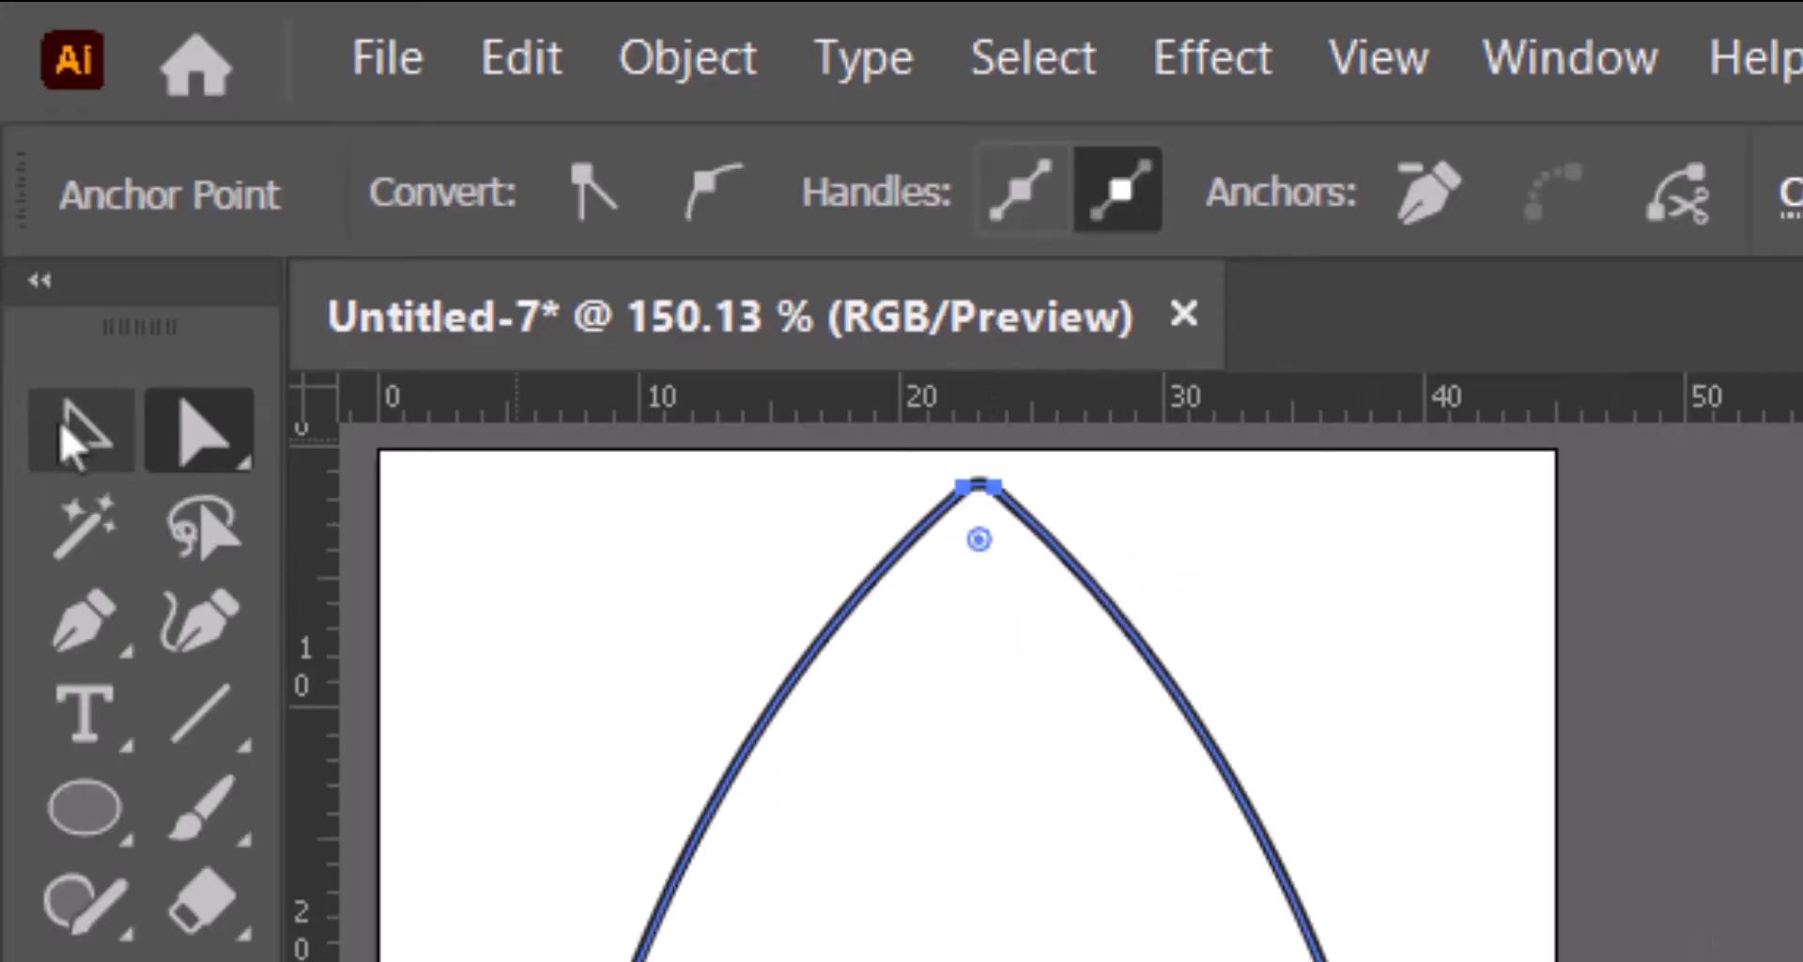
{"action": "left_click", "coordinate": [62, 424]}
{"action": "left_click", "coordinate": [968, 404]}
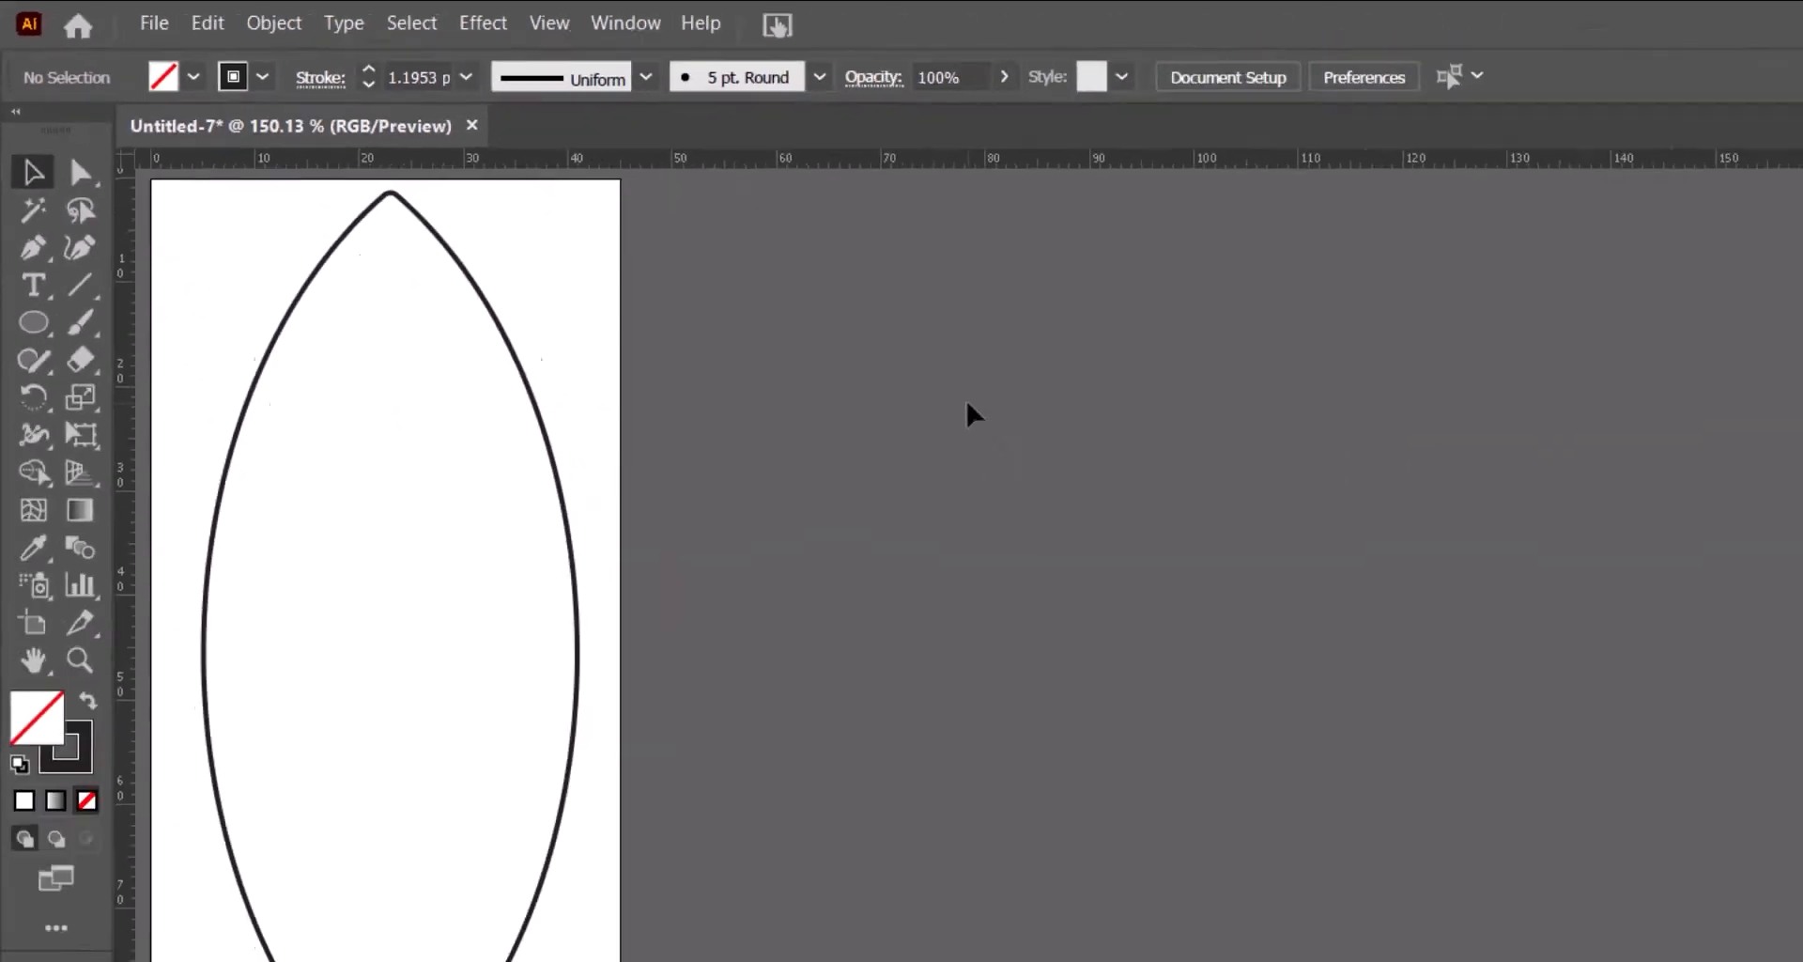
- Nudge the lens upward slightly so its tip sits at the artboard's top edge
{"action": "left_click", "coordinate": [547, 398]}
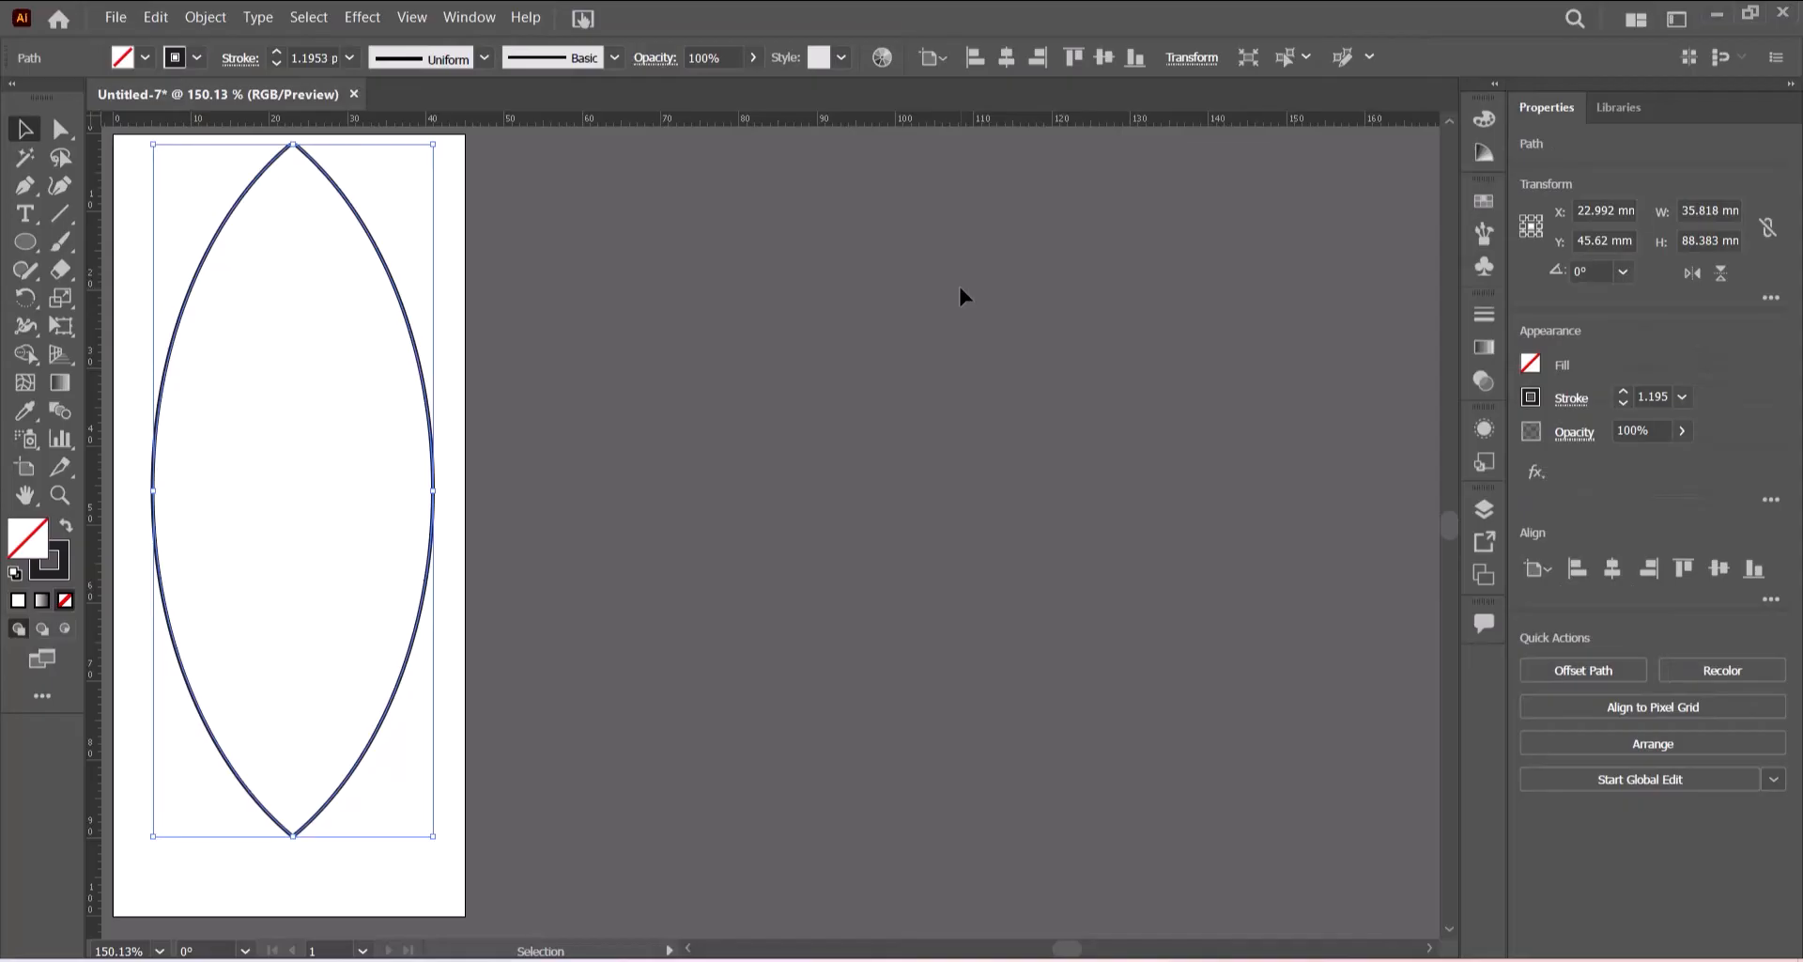
{"action": "key", "text": "Up"}
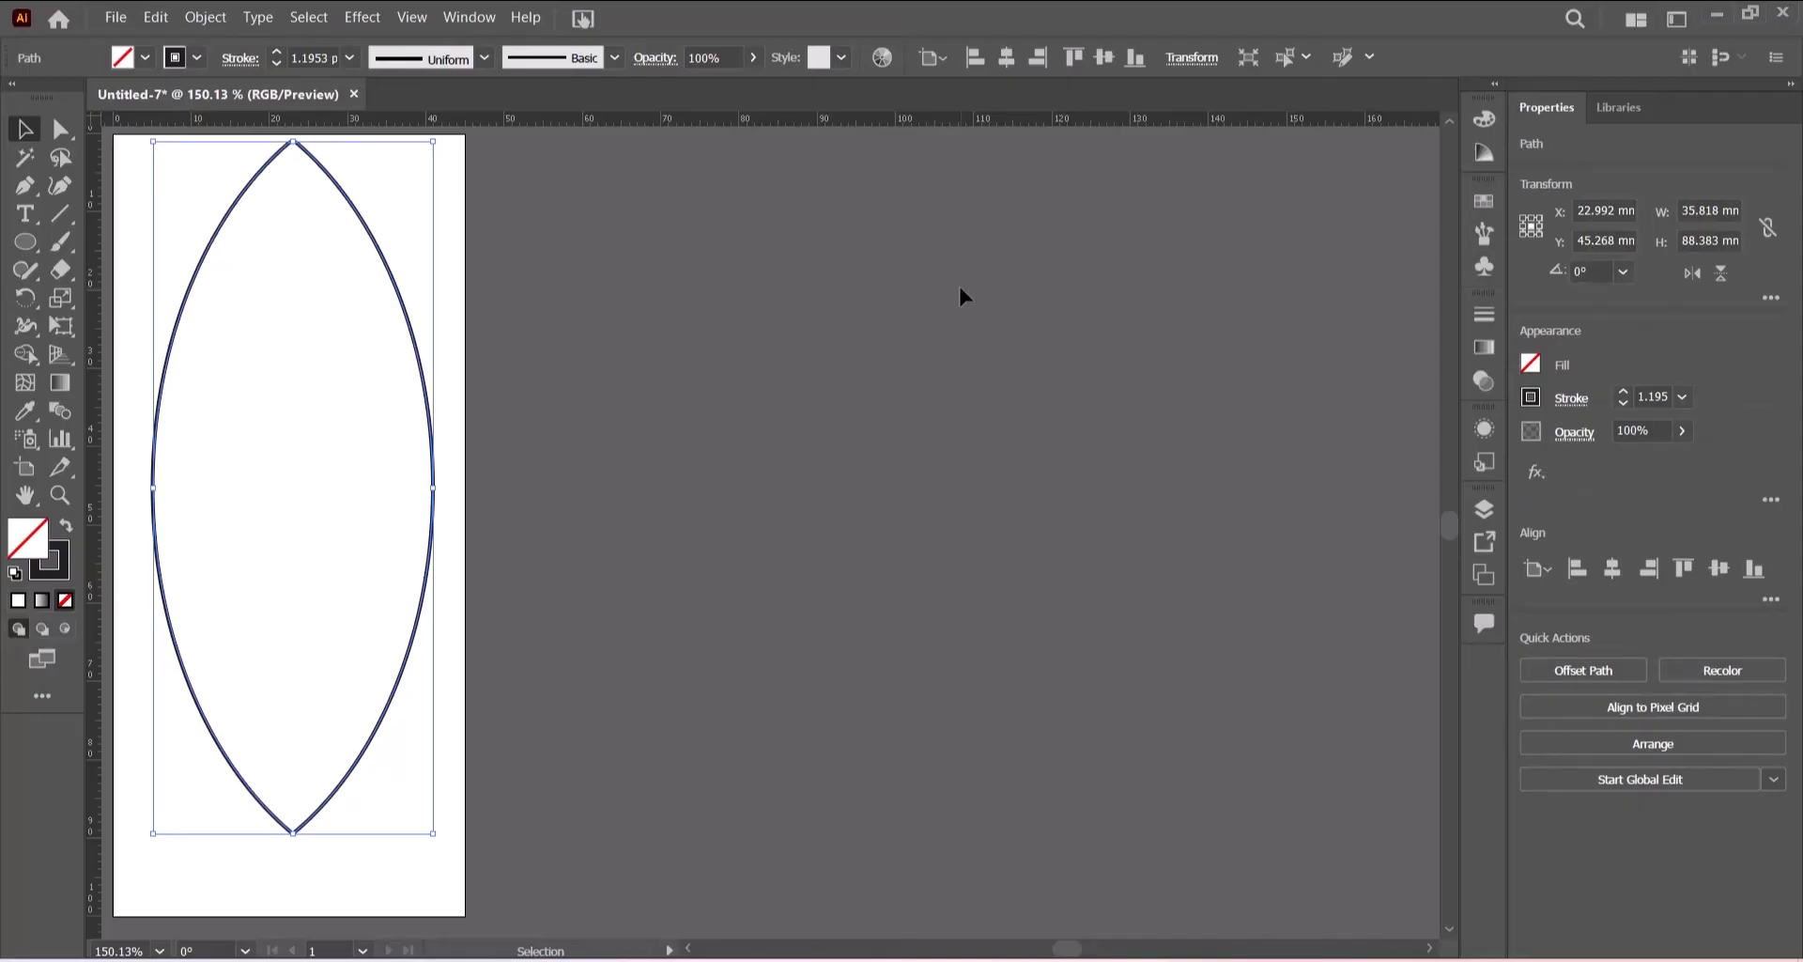
{"action": "key", "text": "Up"}
{"action": "key", "text": "Down"}
{"action": "key", "text": "Up"}
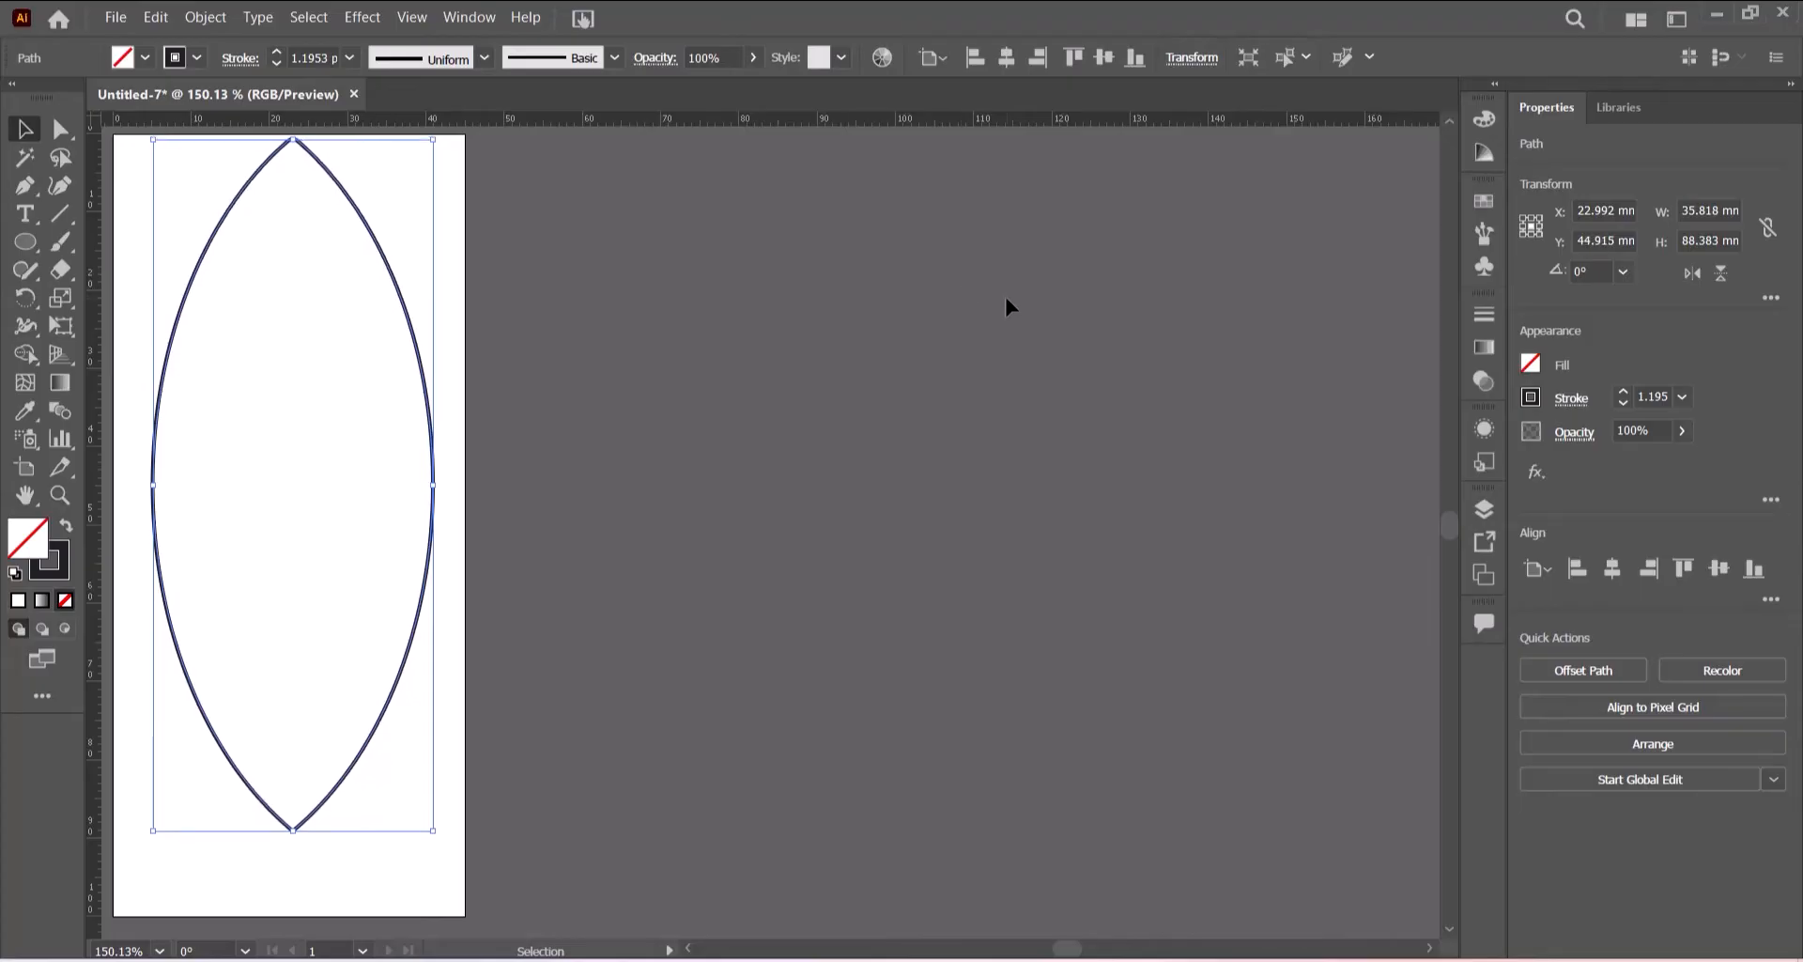
{"action": "left_click", "coordinate": [1005, 297]}
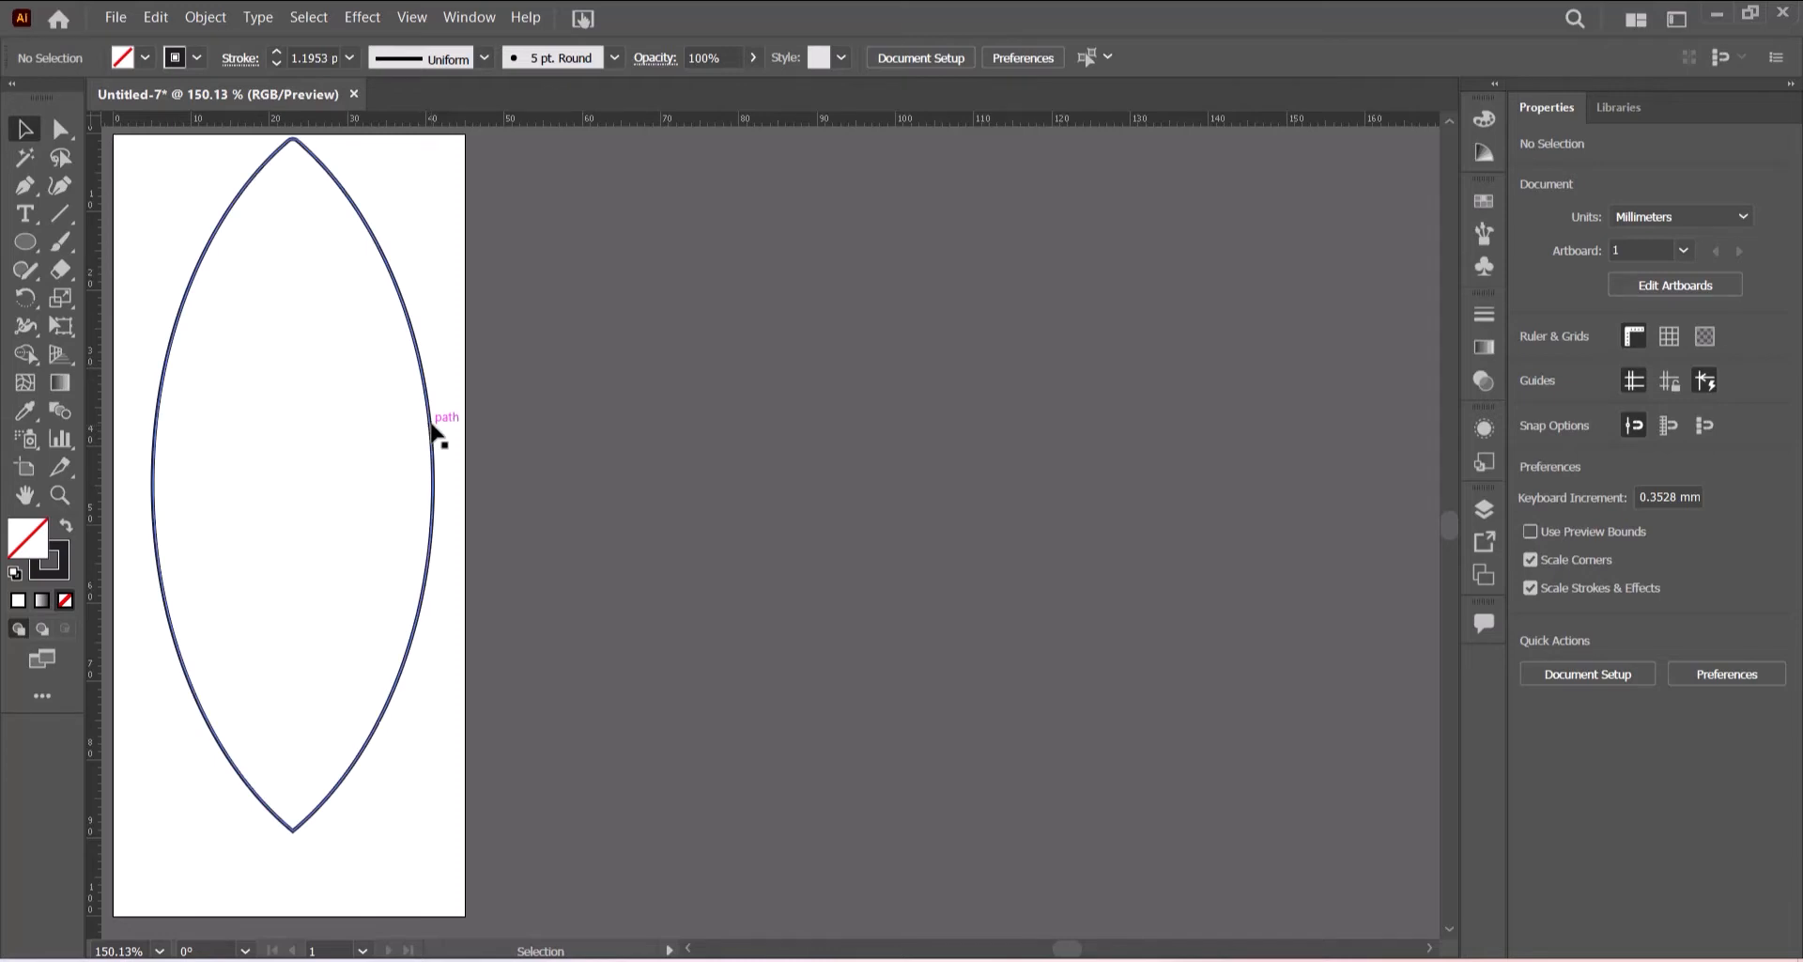
- Duplicate the lens twice, placing the copies side by side to the right of the artboard
{"action": "left_click_drag", "start_coordinate": [435, 431], "coordinate": [779, 442]}
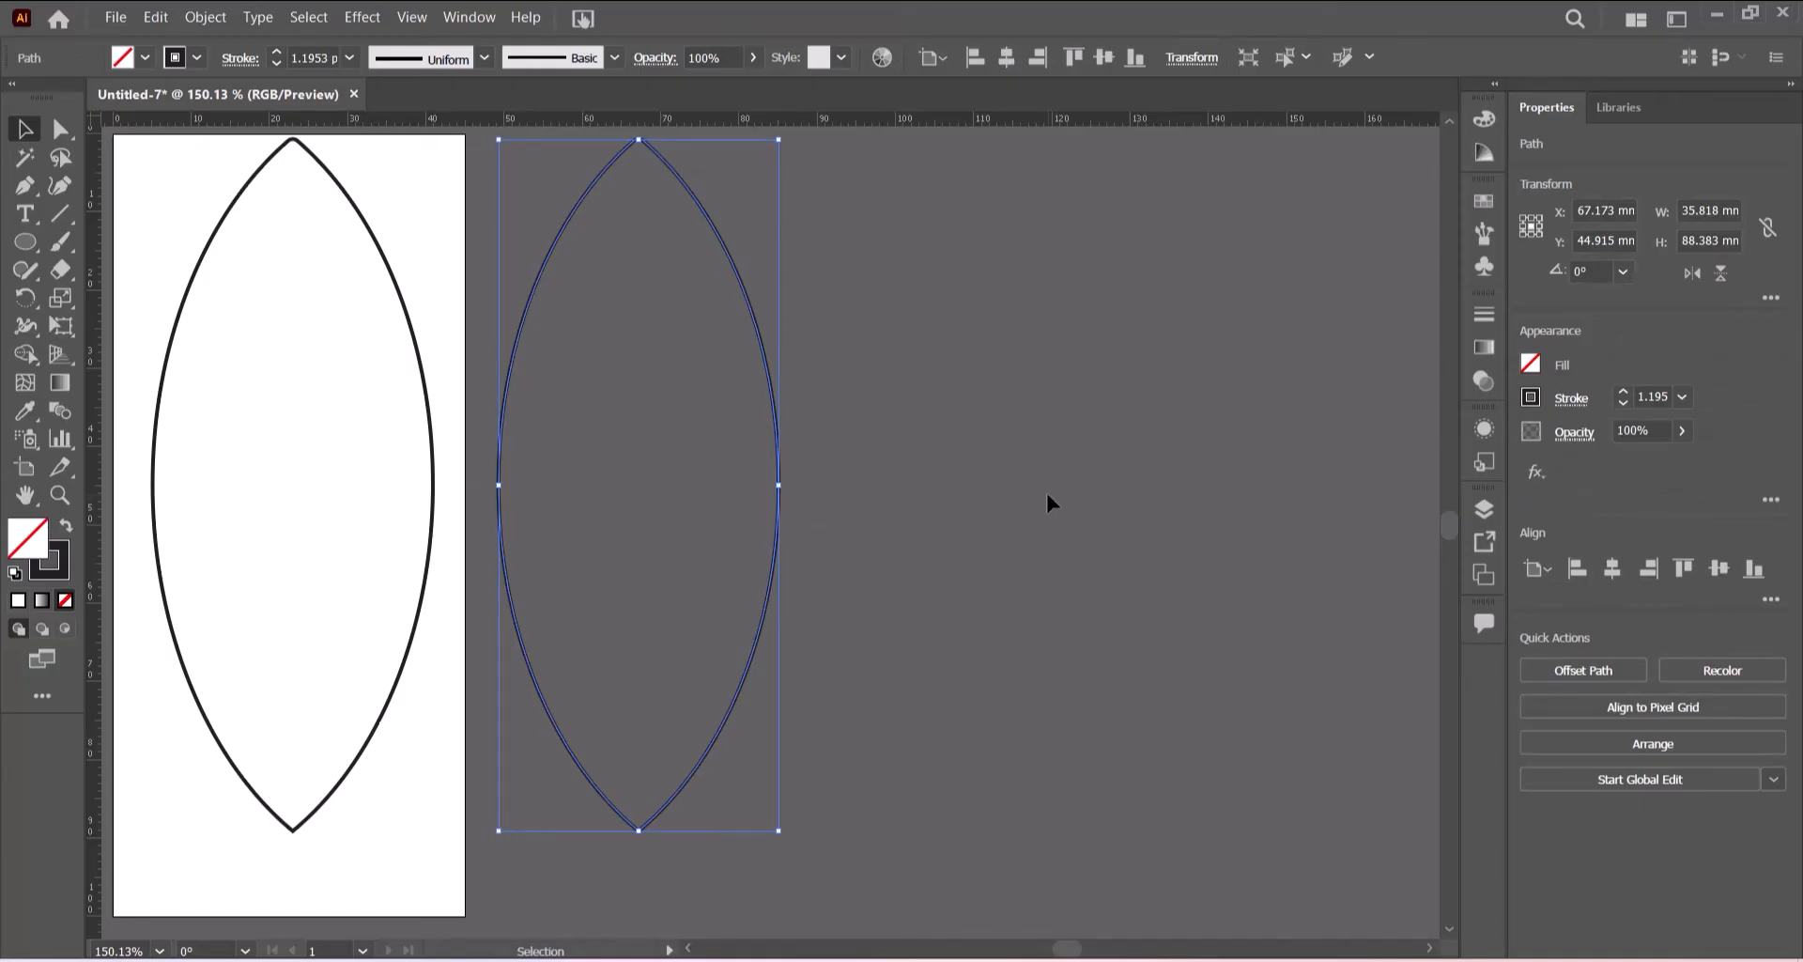
{"action": "key", "text": "a"}
{"action": "key", "text": "ctrl+d"}
{"action": "key", "text": "v"}
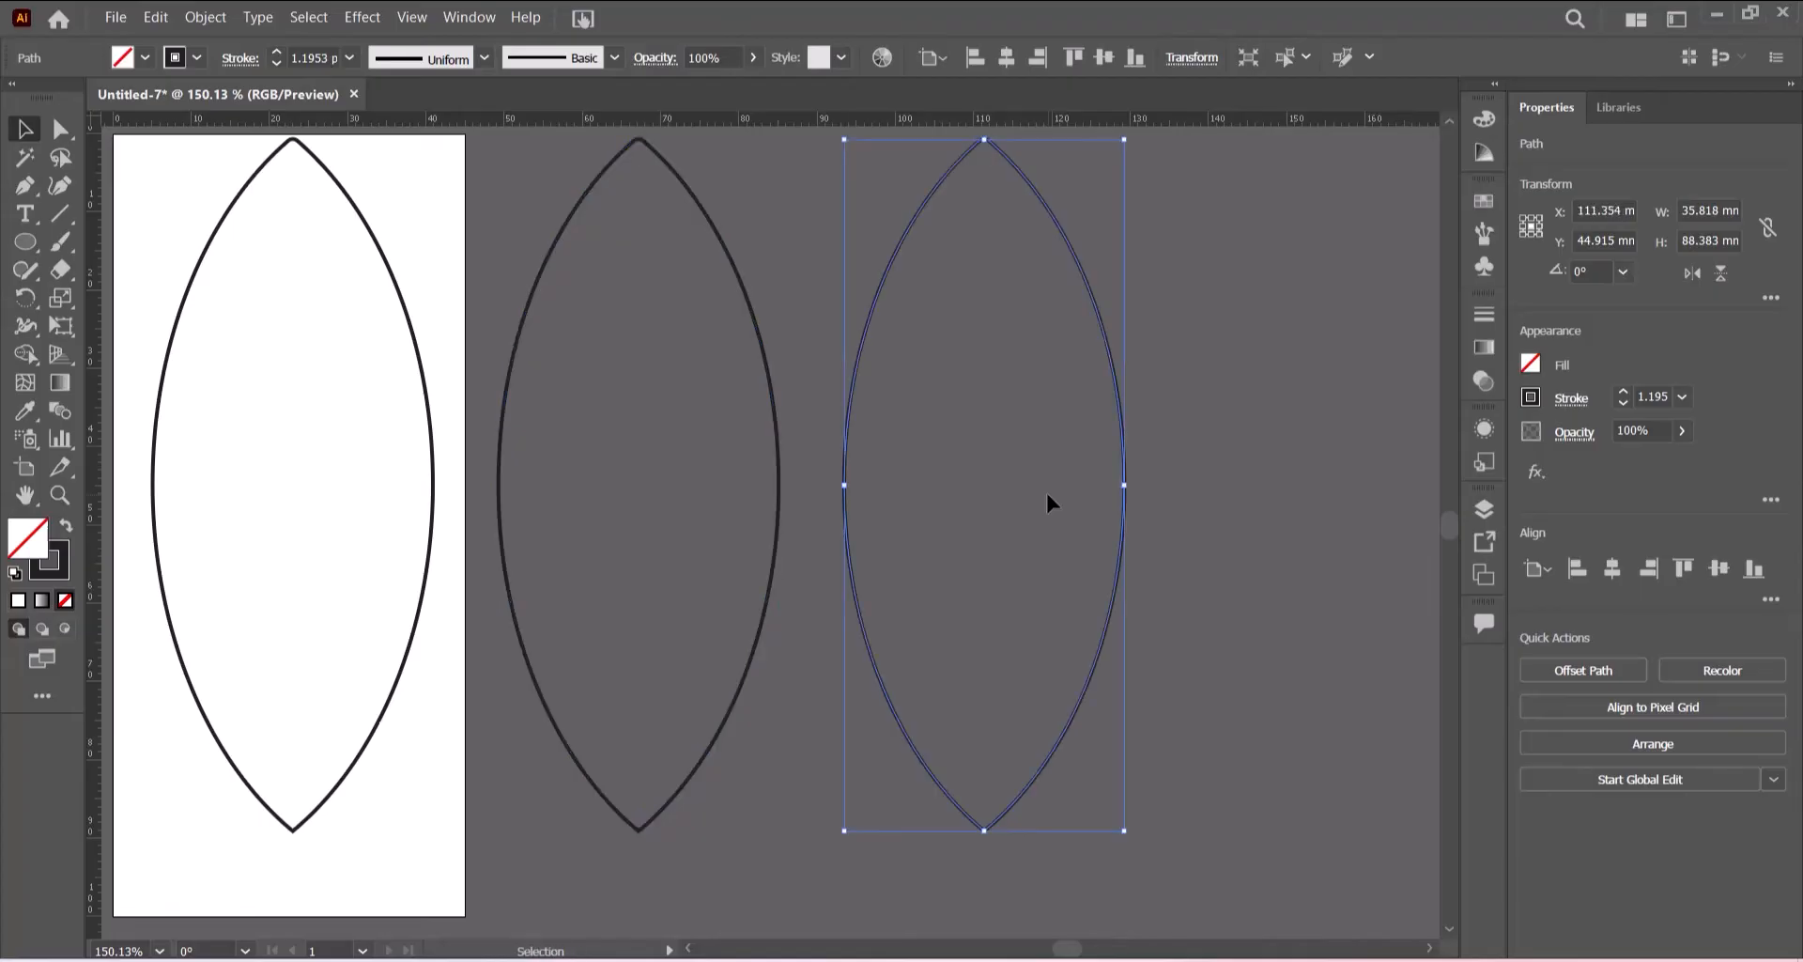
{"action": "left_click", "coordinate": [1249, 449]}
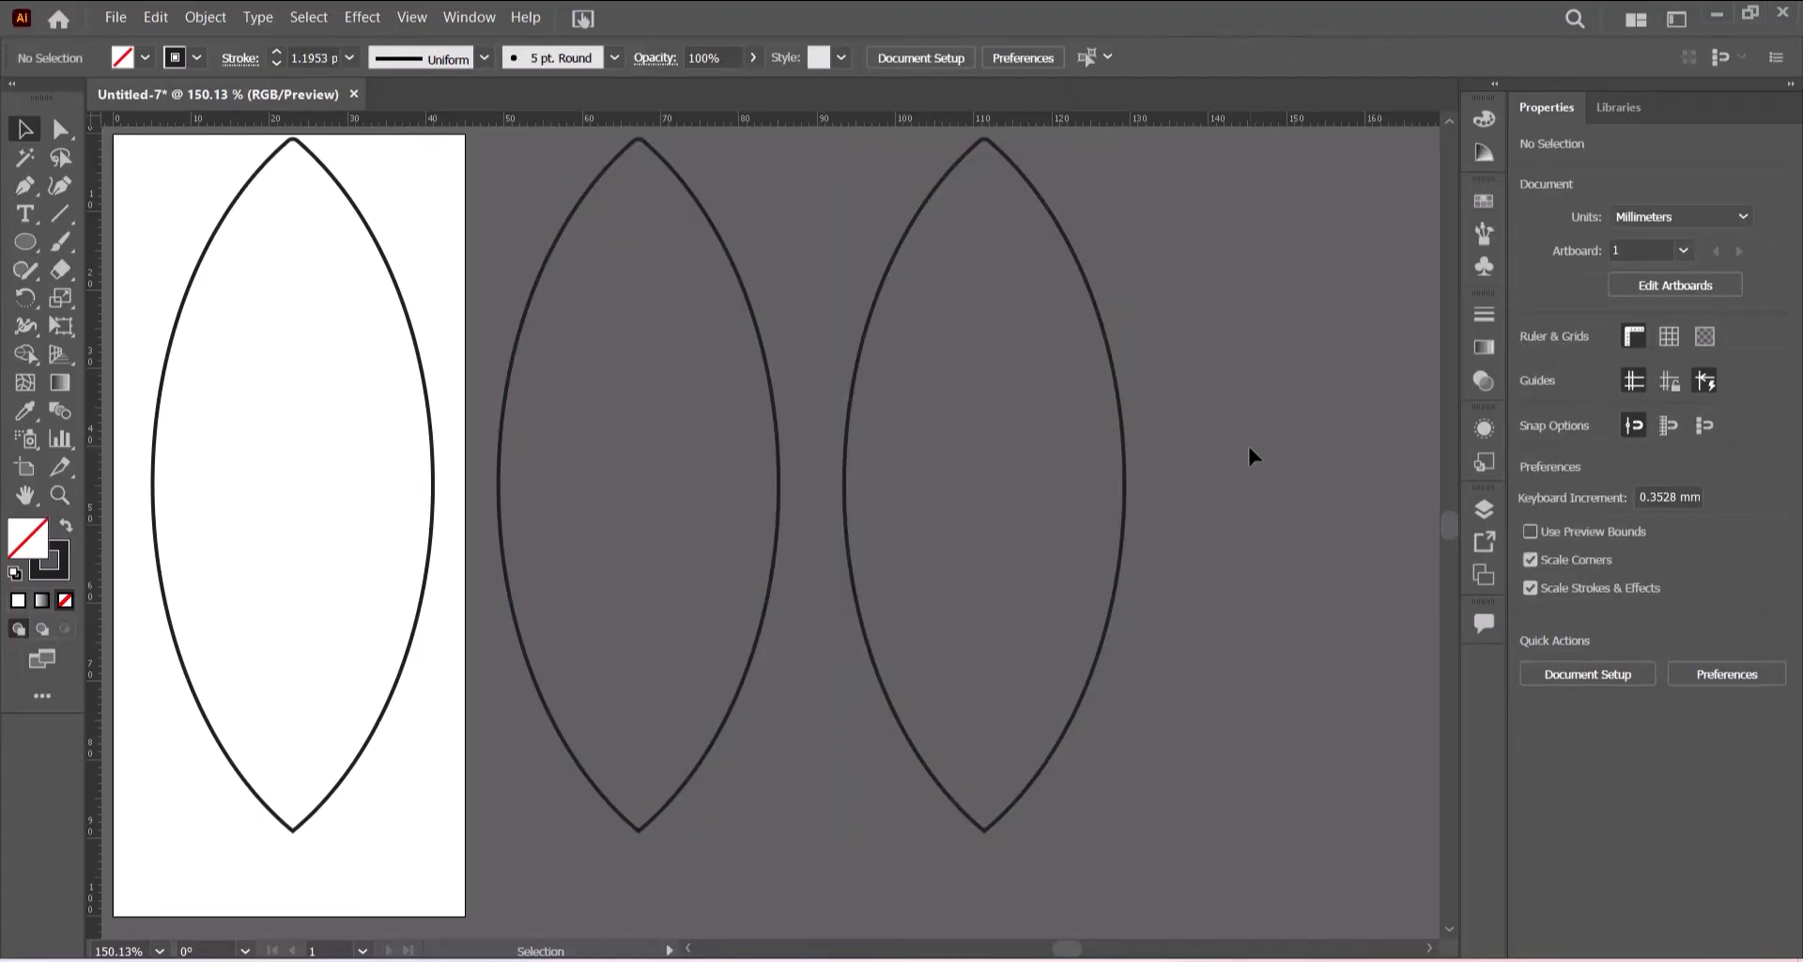
- Give the middle lens copy a light grey fill and no stroke
{"action": "left_click", "coordinate": [778, 507]}
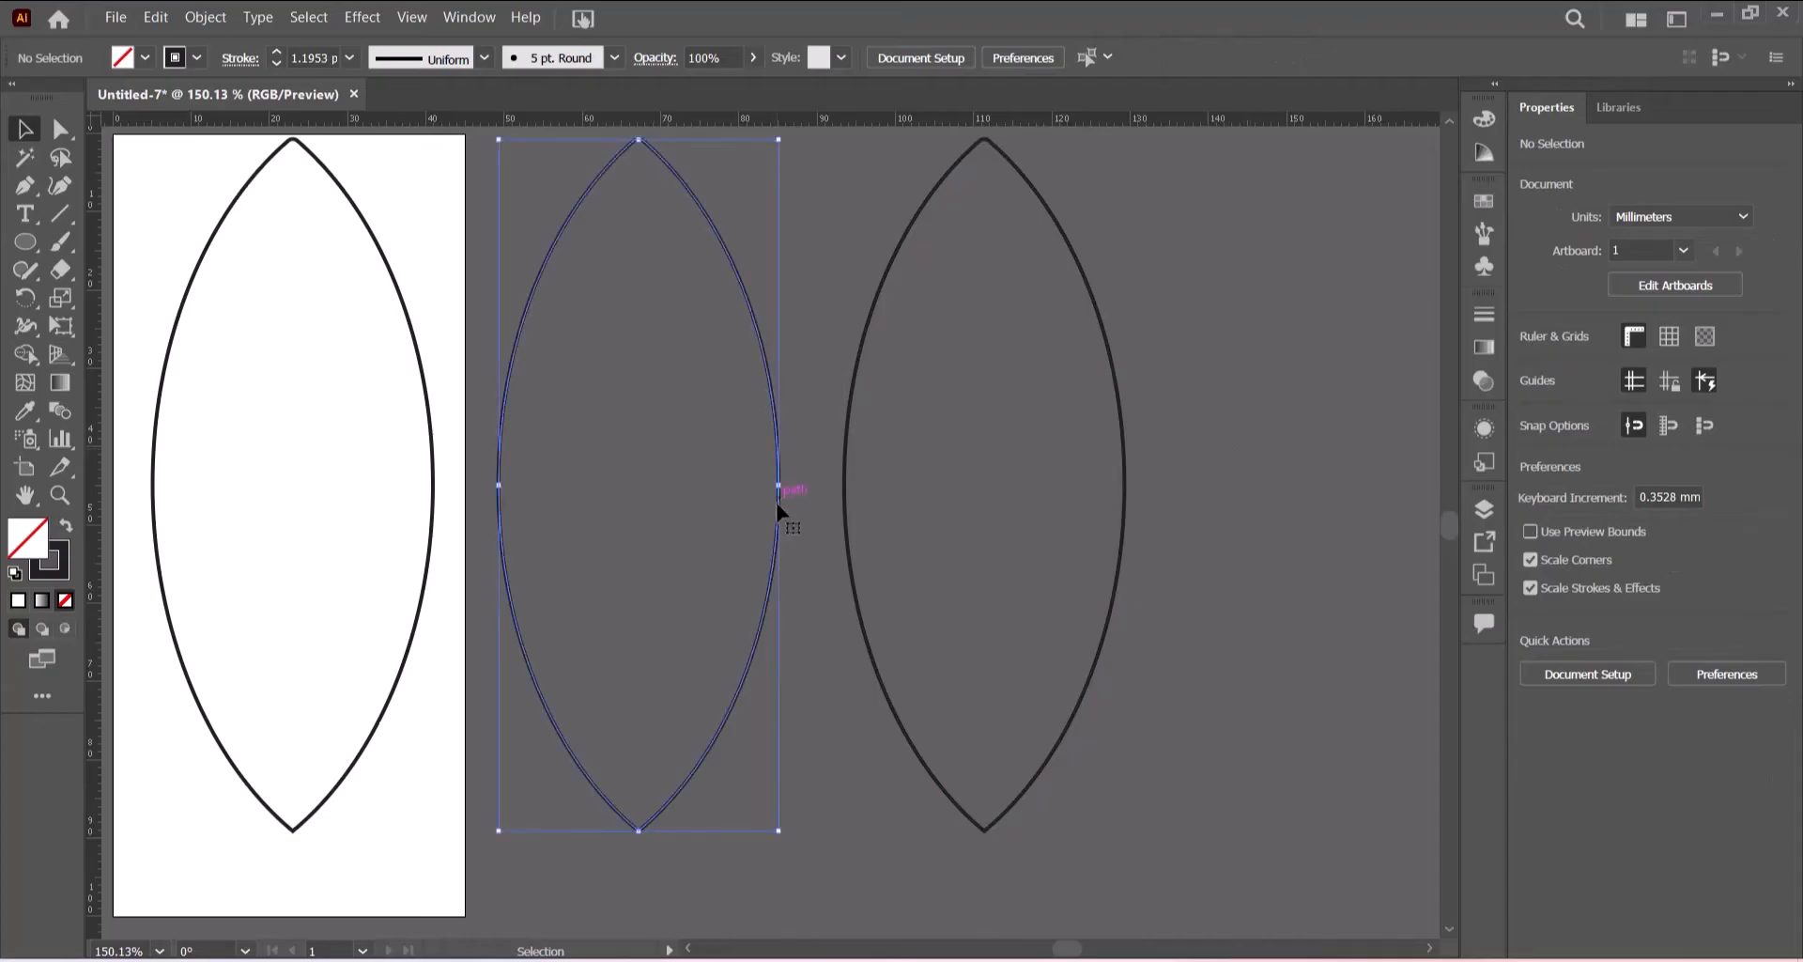
{"action": "left_click", "coordinate": [146, 58]}
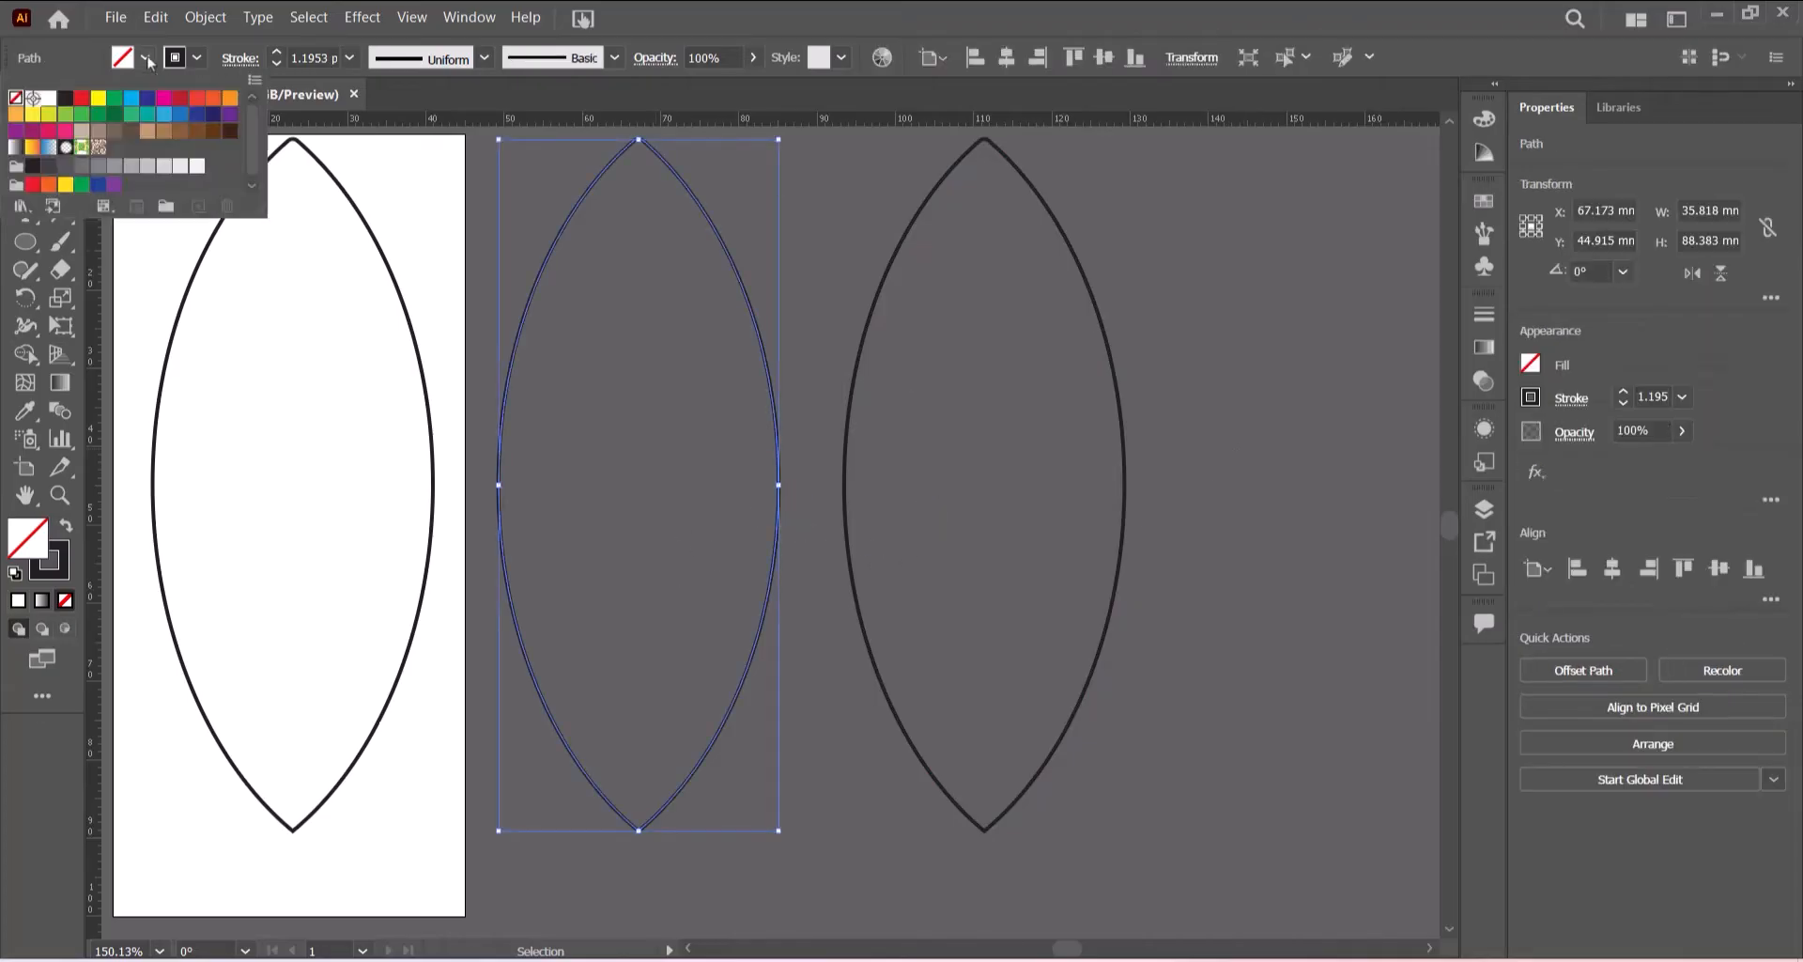
{"action": "left_click", "coordinate": [163, 167]}
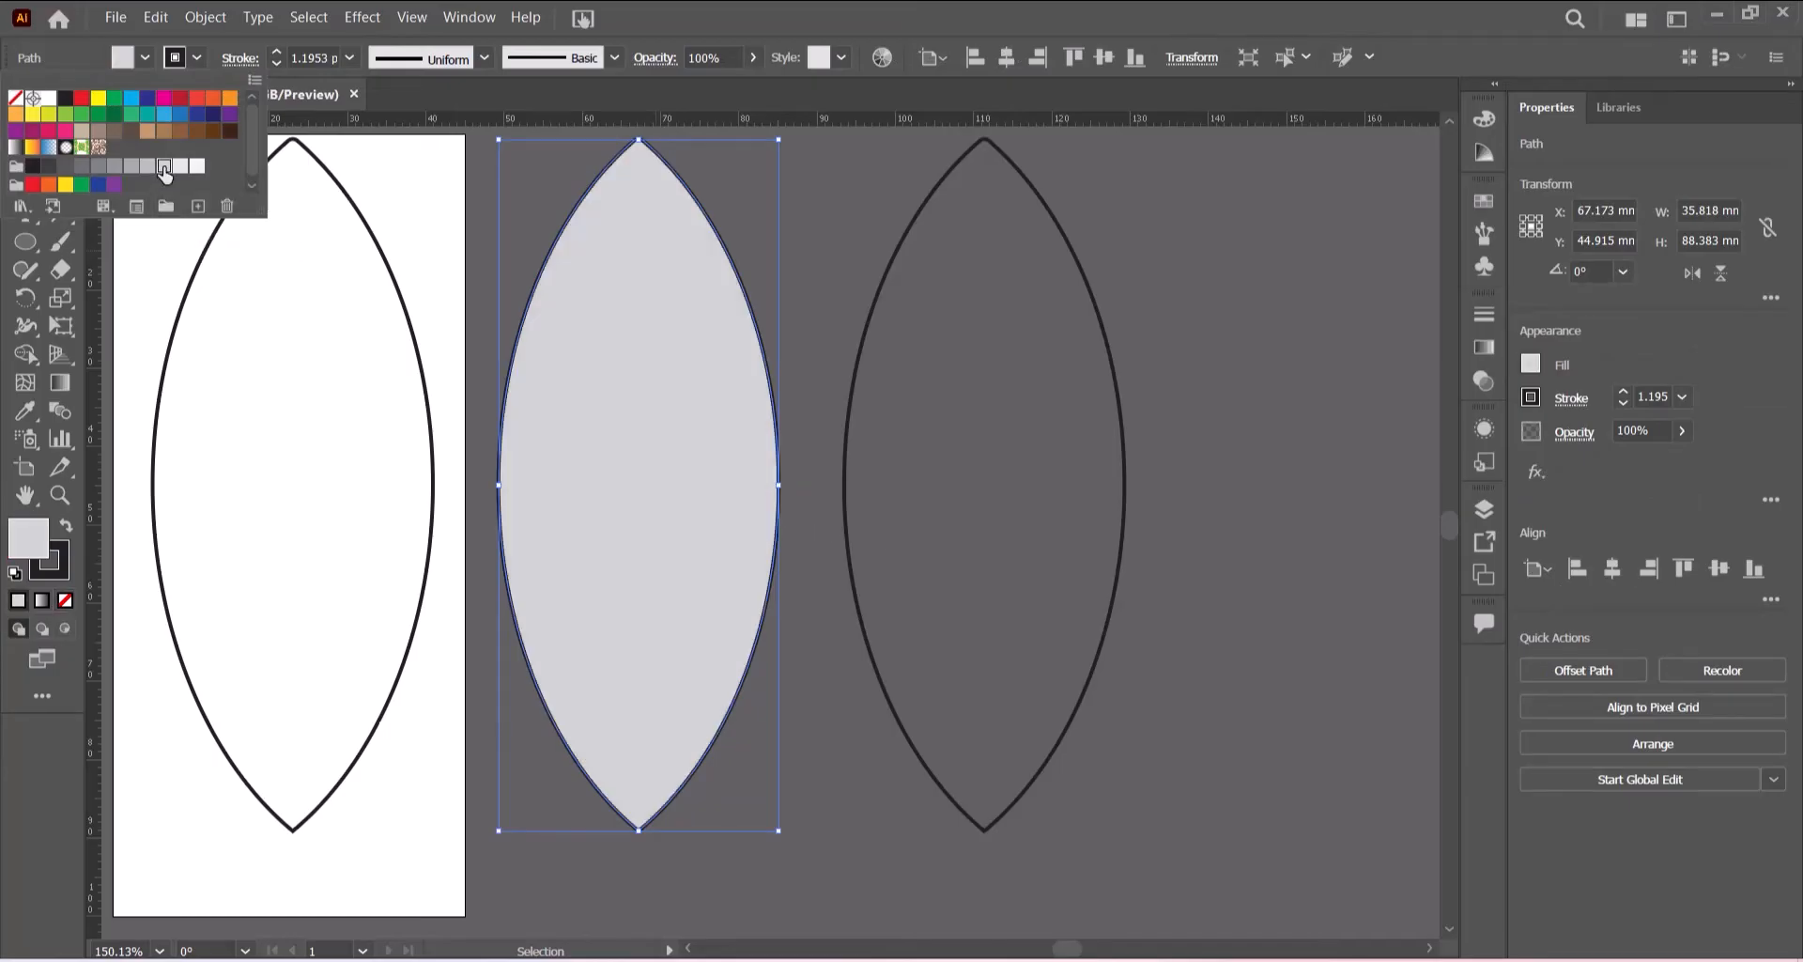
{"action": "left_click", "coordinate": [201, 59]}
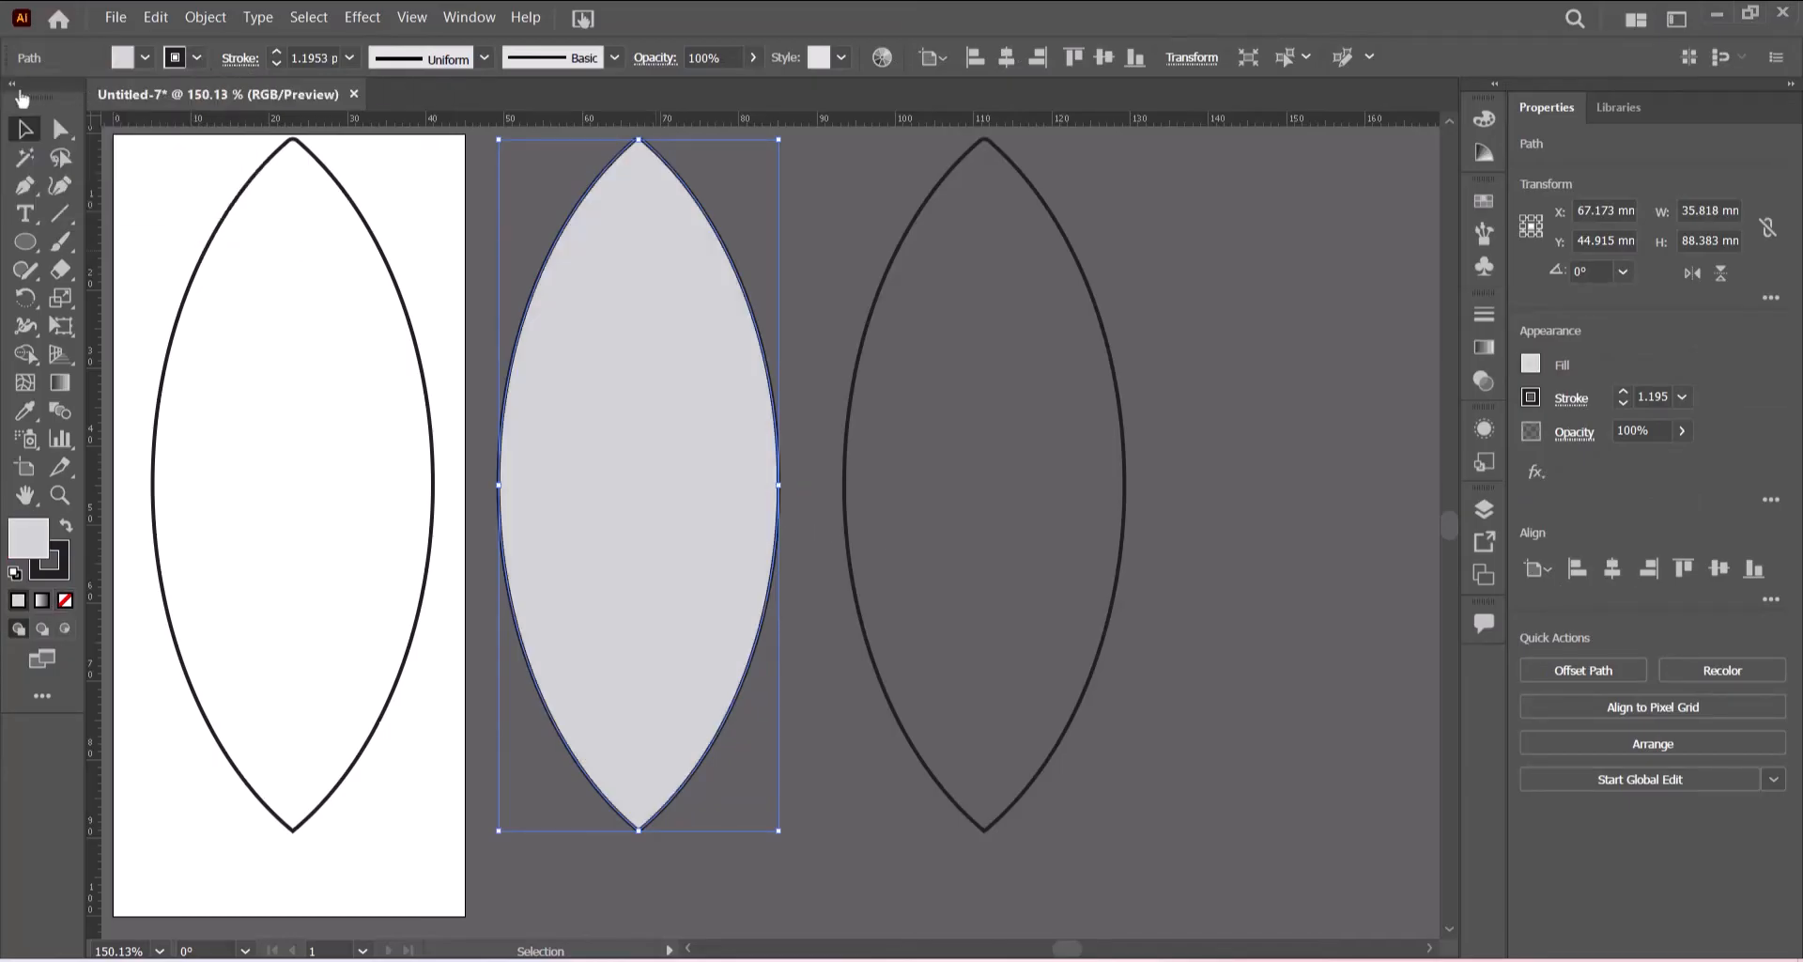
{"action": "left_click", "coordinate": [197, 57]}
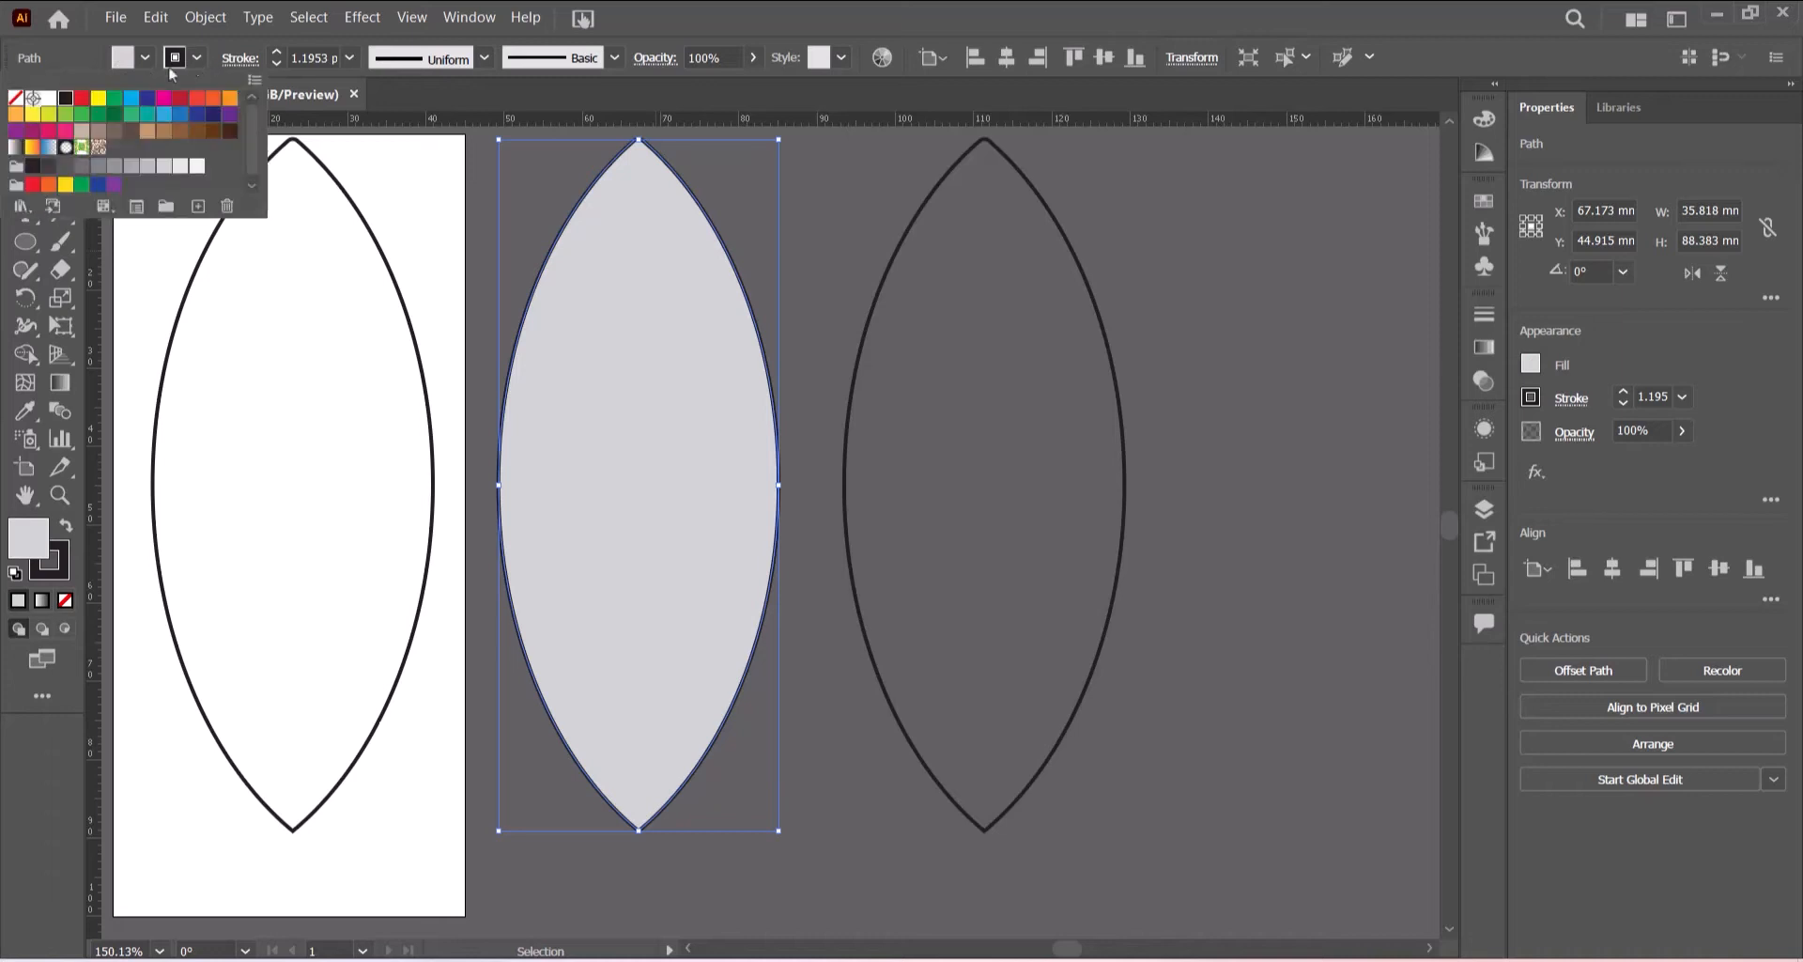
{"action": "left_click", "coordinate": [15, 99]}
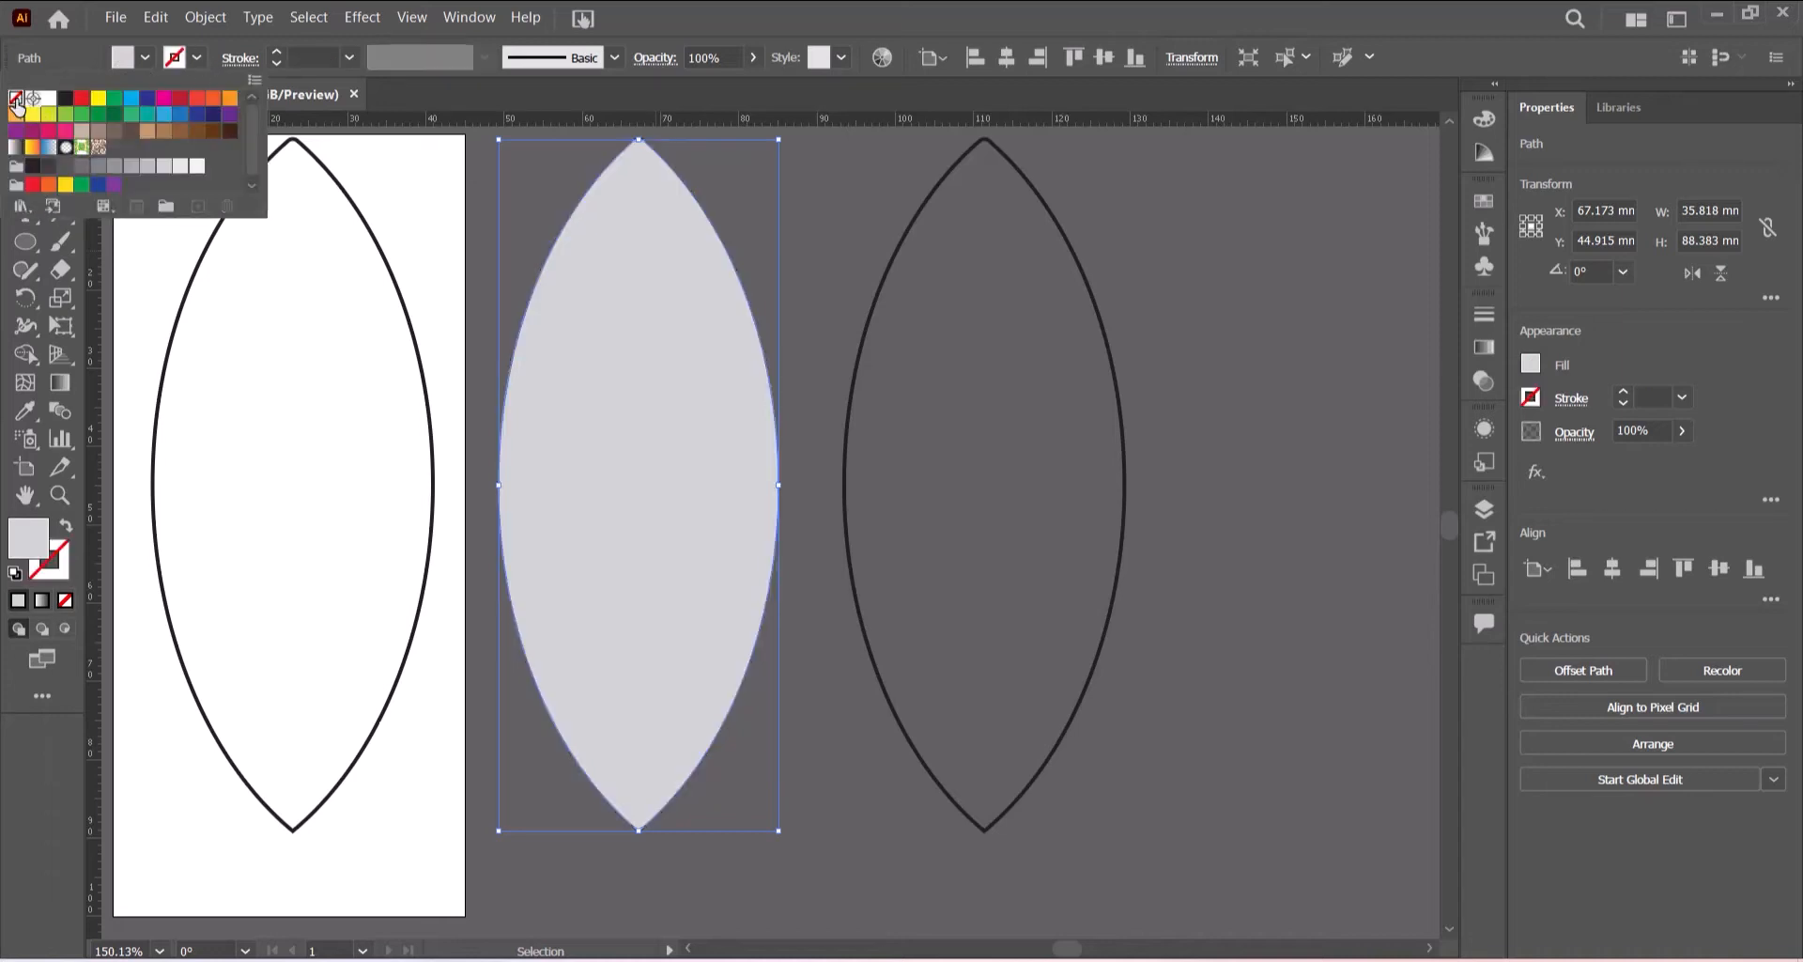
{"action": "left_click", "coordinate": [858, 212]}
{"action": "left_click", "coordinate": [858, 210]}
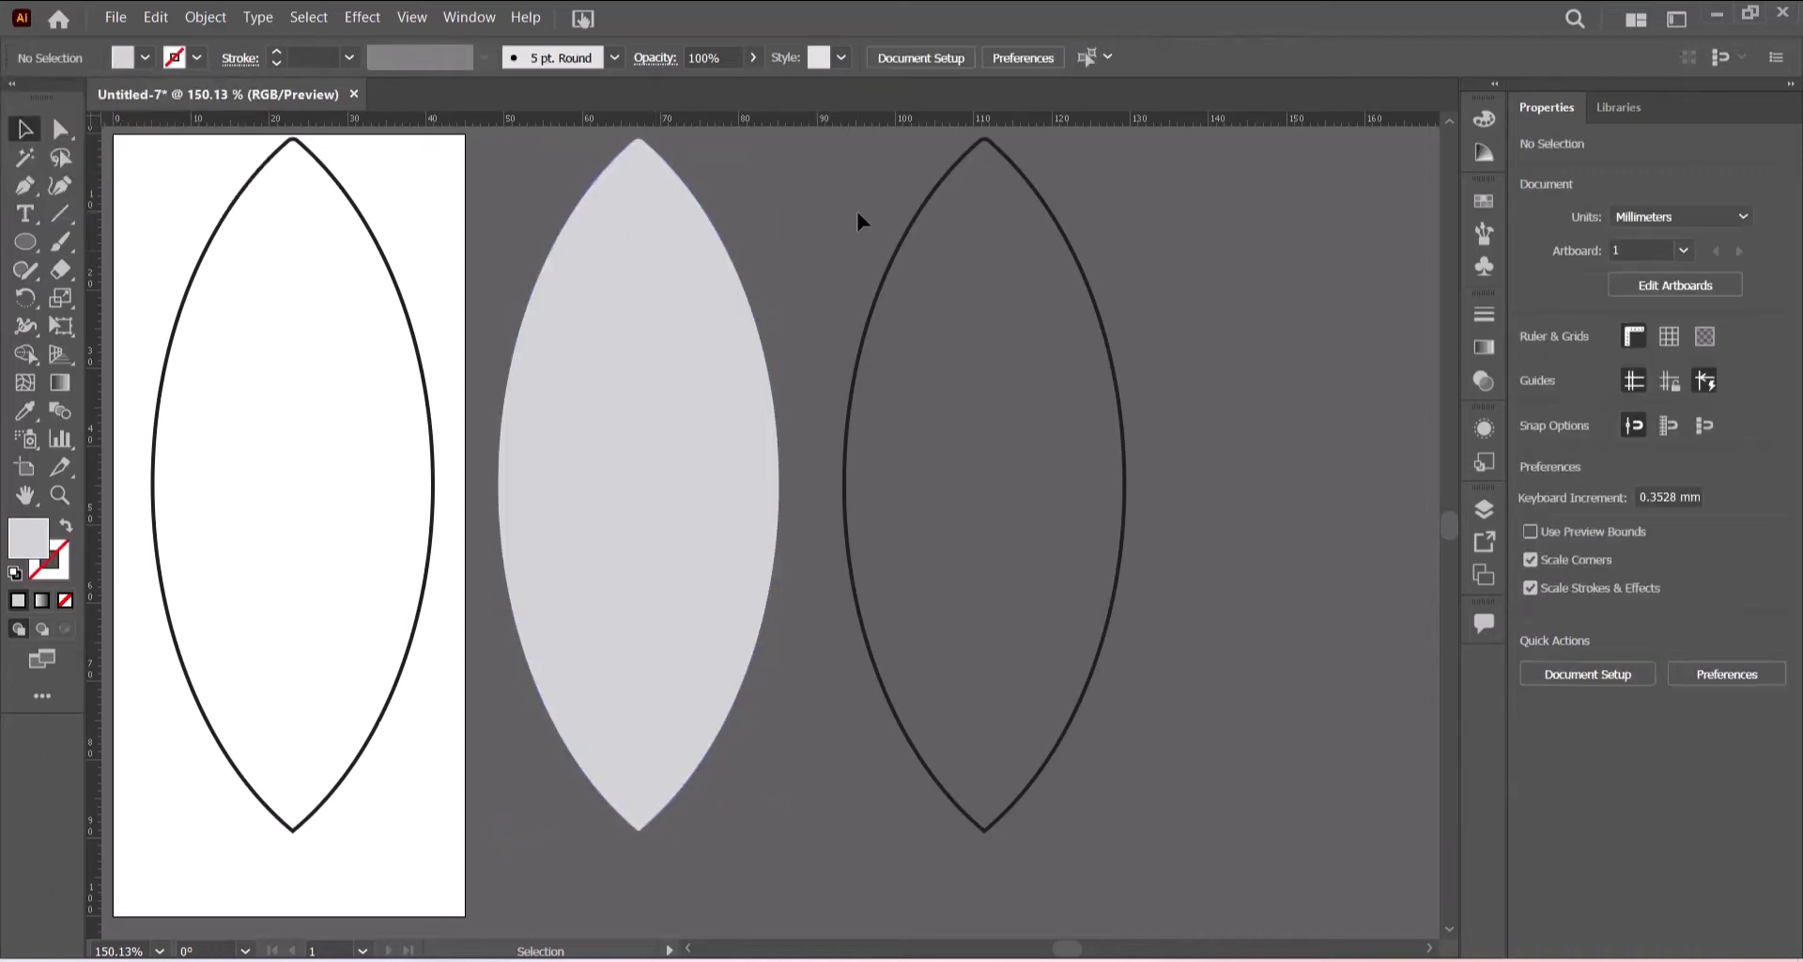
- Fill the right lens copy with C=0 M=0 Y=0 K=30 grey and remove its stroke
{"action": "left_click", "coordinate": [890, 267]}
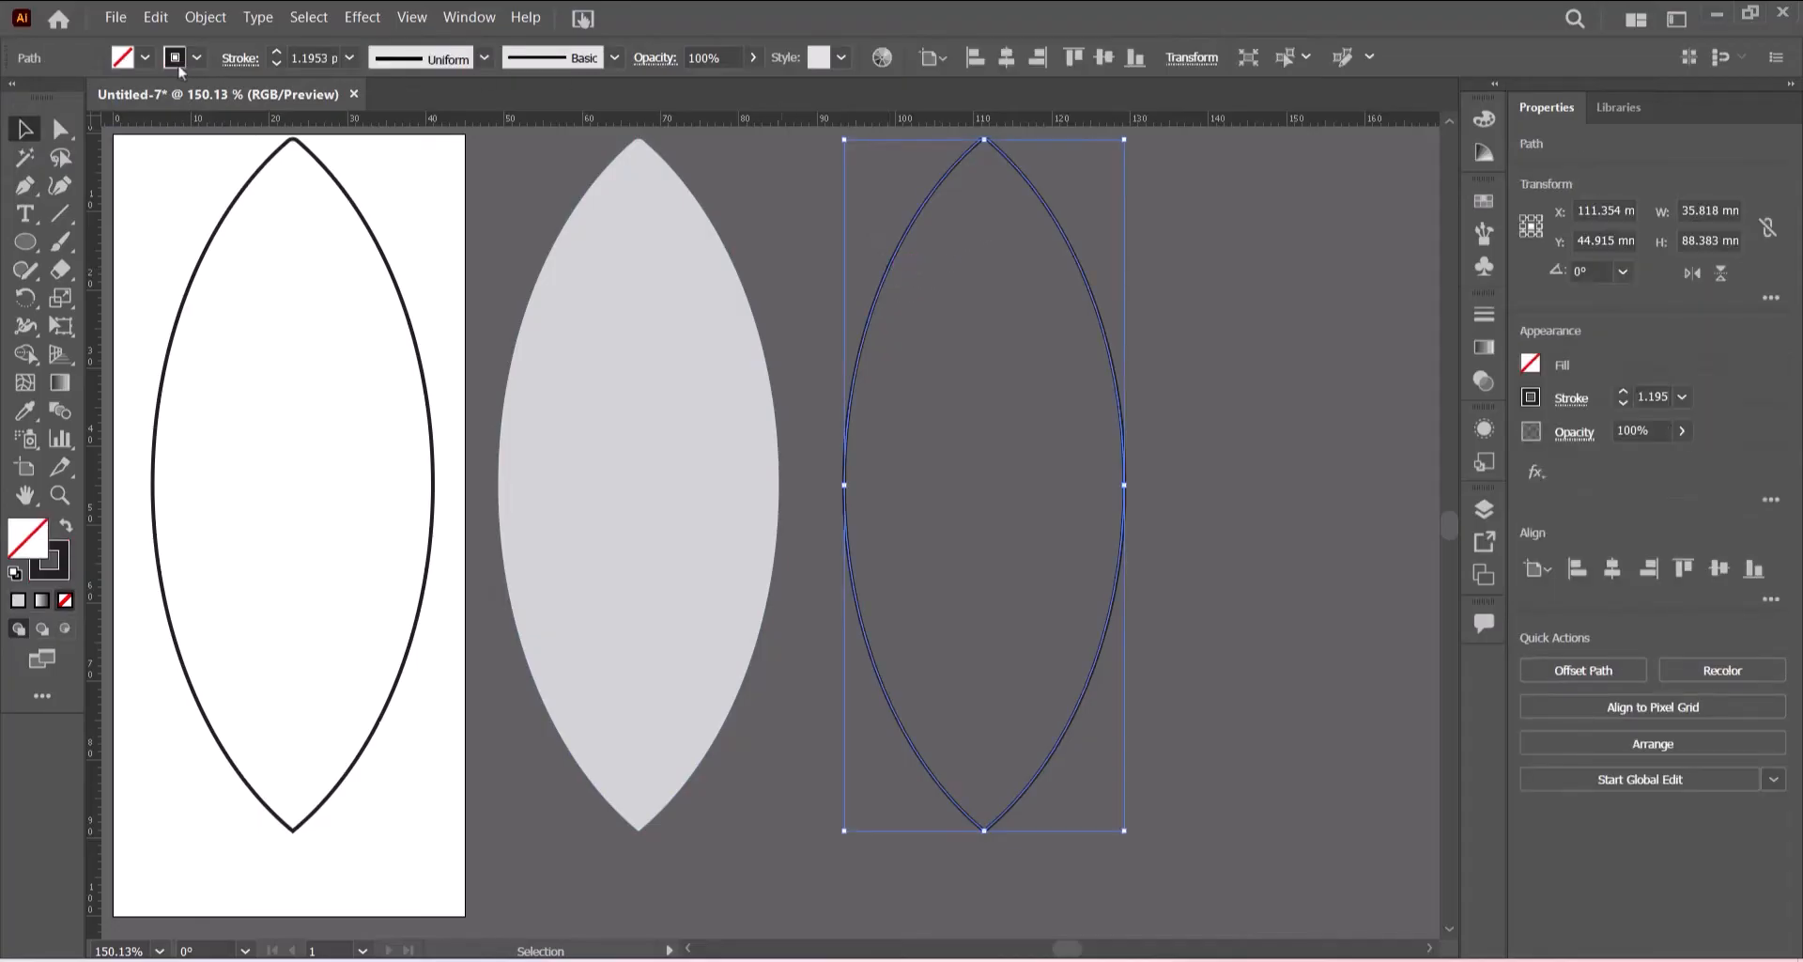
{"action": "left_click", "coordinate": [144, 59]}
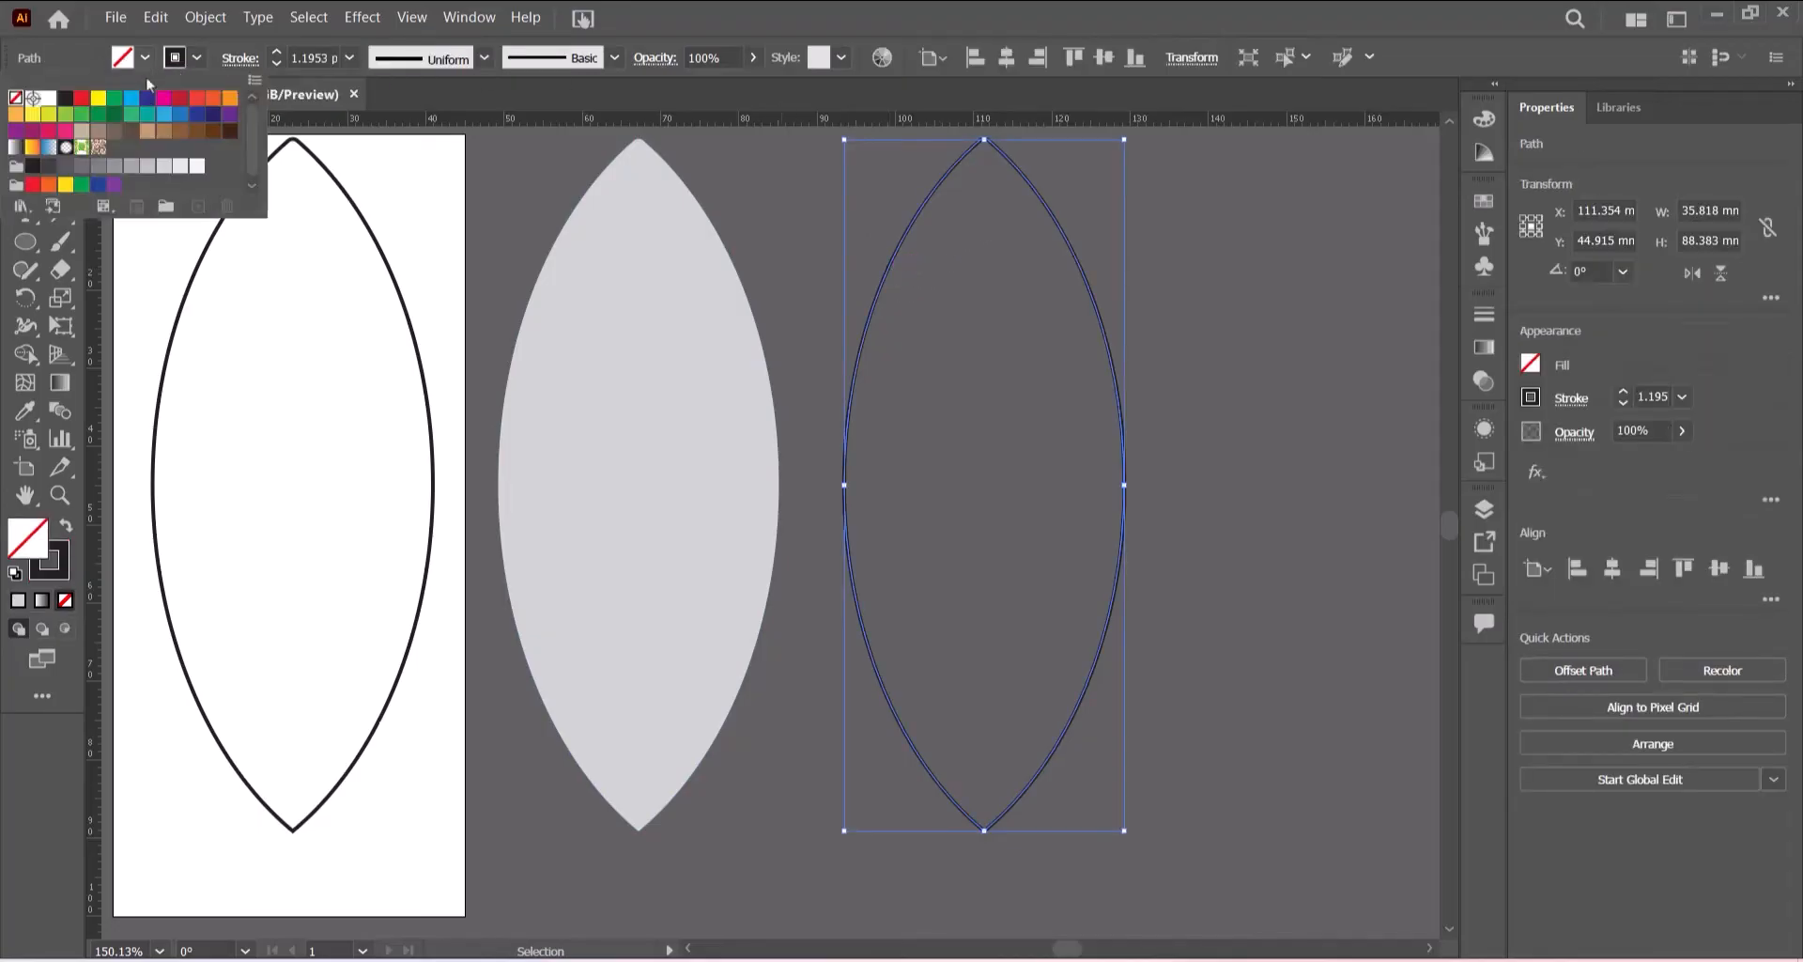
{"action": "left_click", "coordinate": [129, 166]}
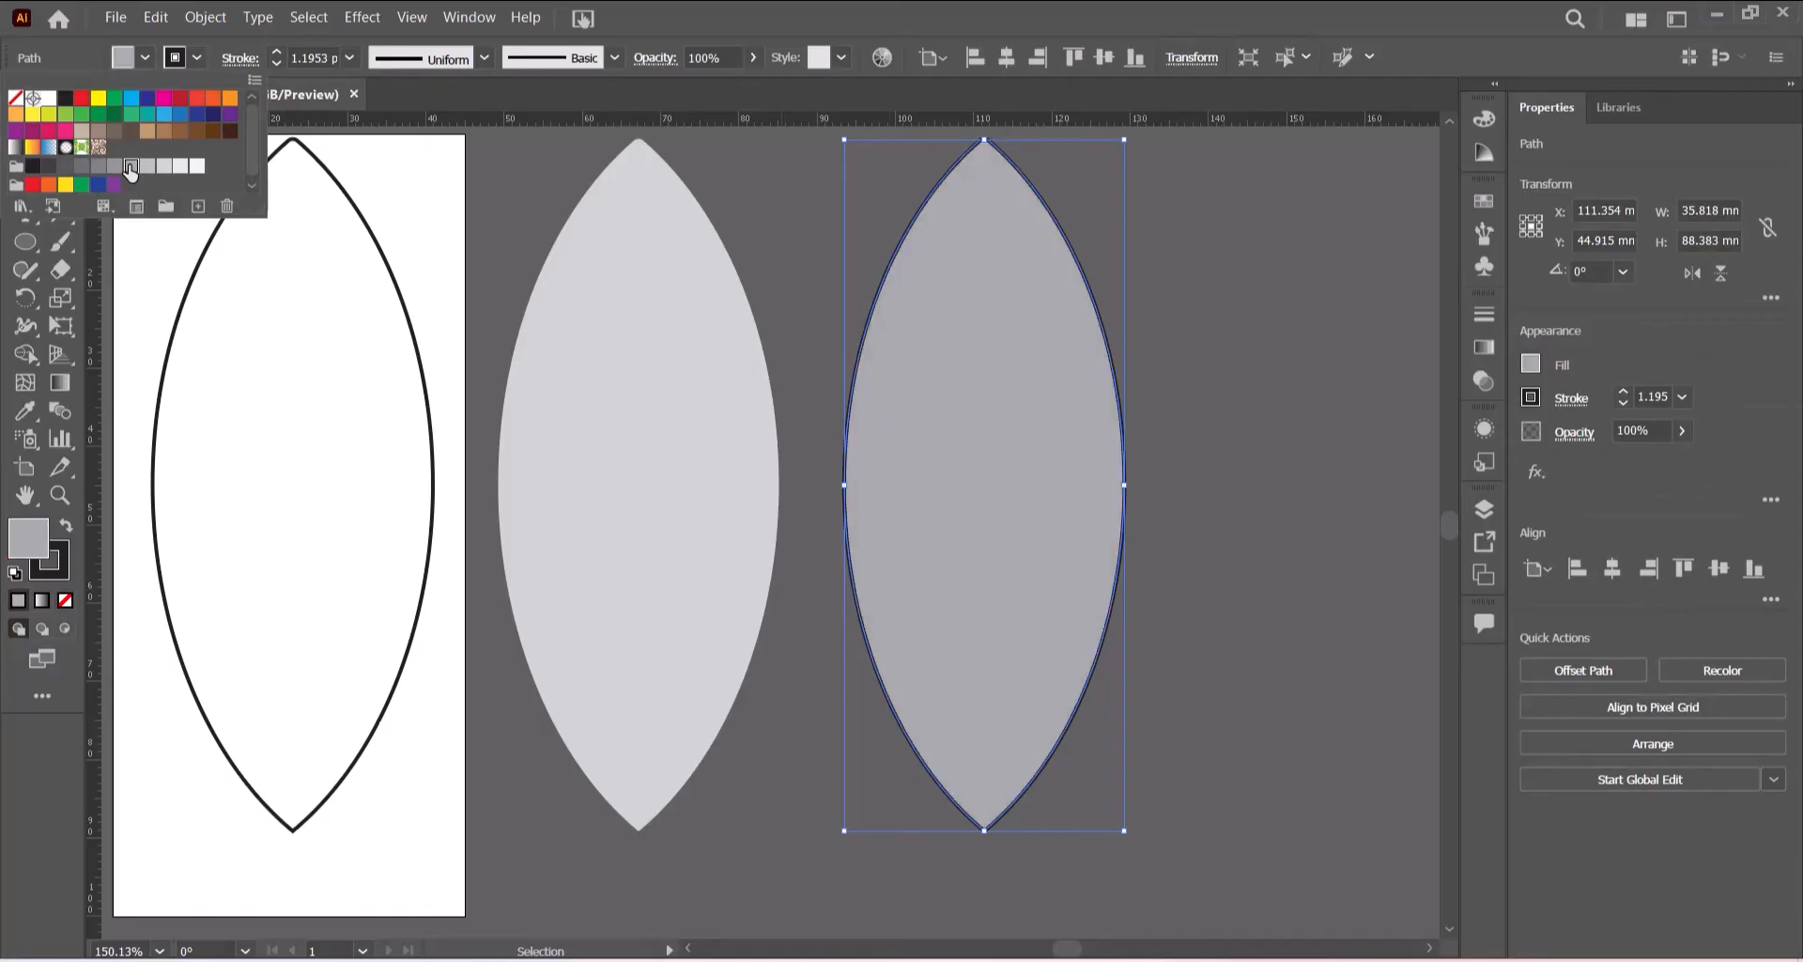
{"action": "left_click", "coordinate": [197, 61]}
{"action": "left_click", "coordinate": [197, 60]}
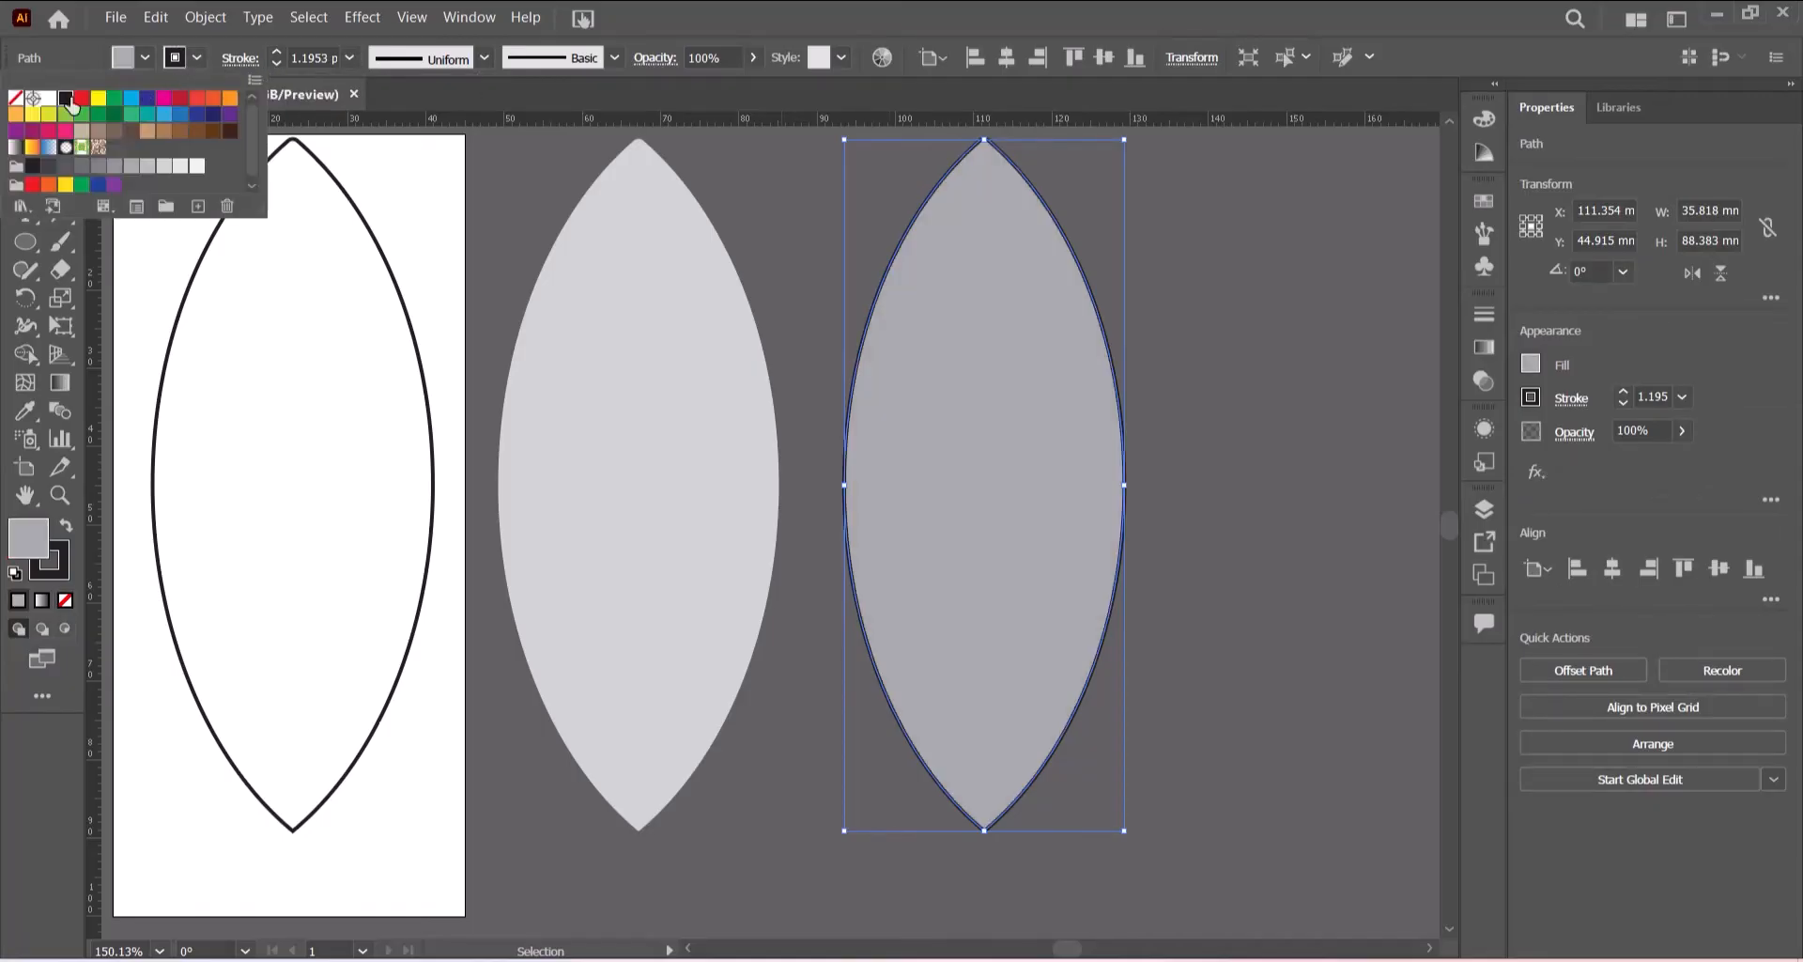
{"action": "left_click", "coordinate": [14, 100]}
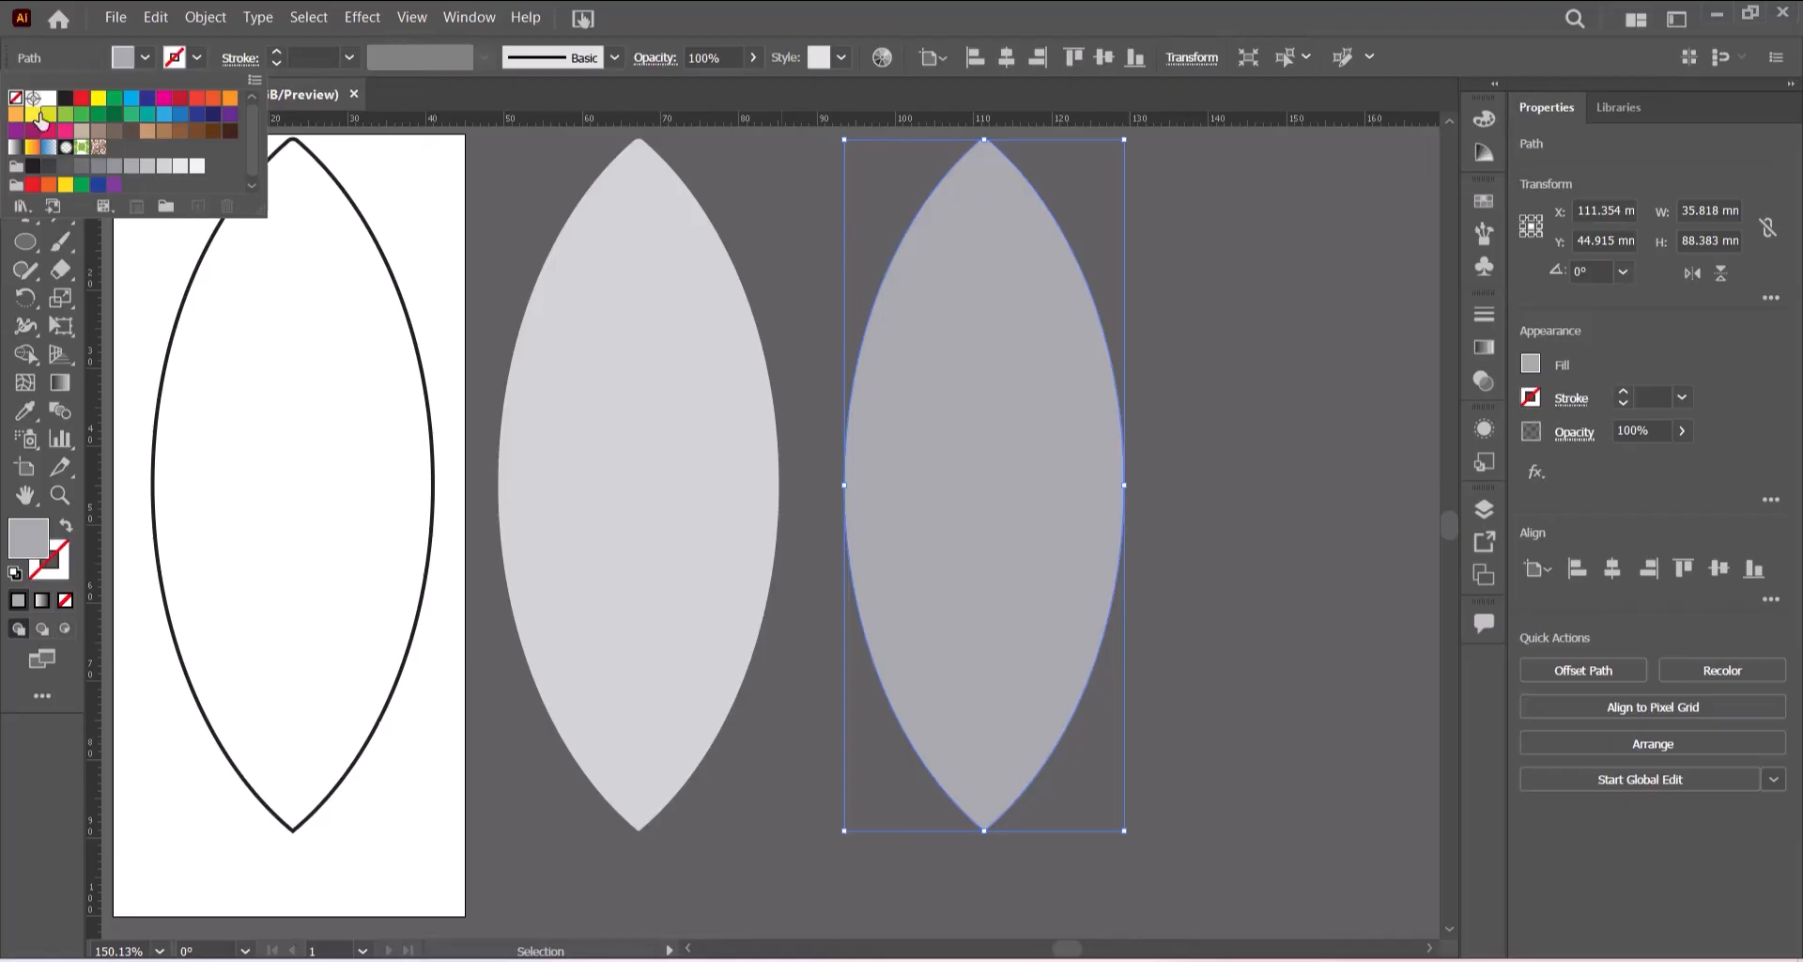
{"action": "left_click", "coordinate": [1214, 279]}
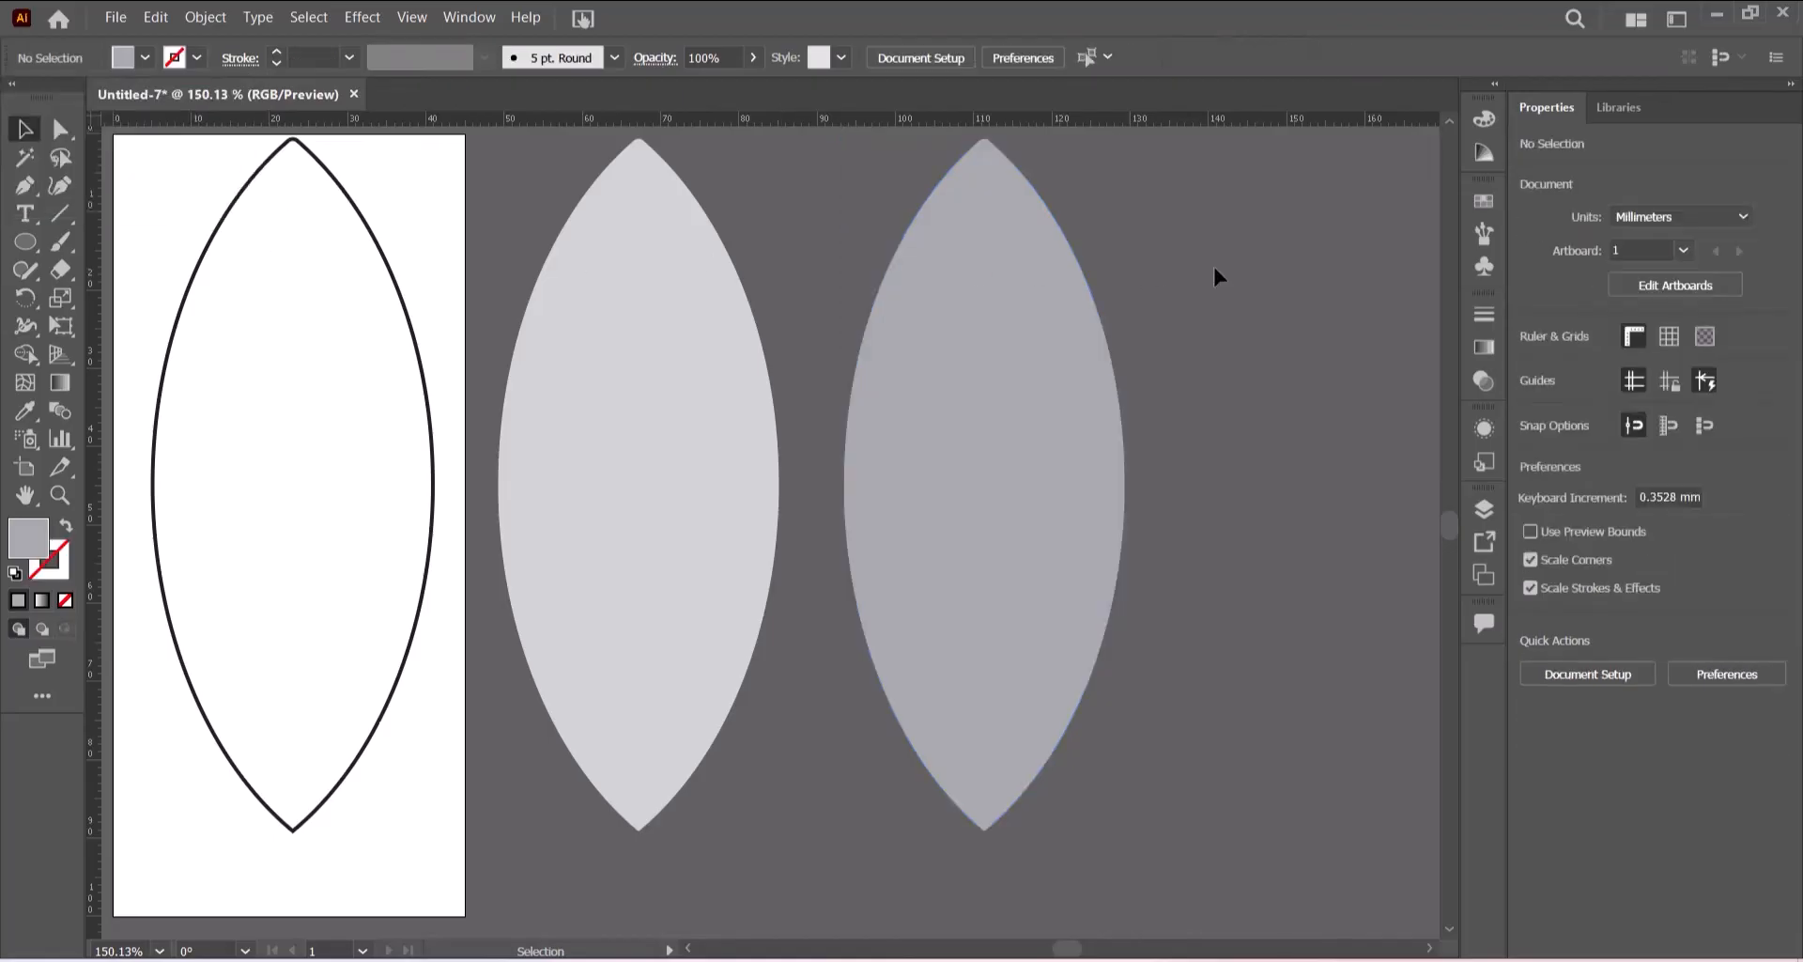
- Change the middle lens's fill to a lighter grey swatch
{"action": "left_click", "coordinate": [652, 266]}
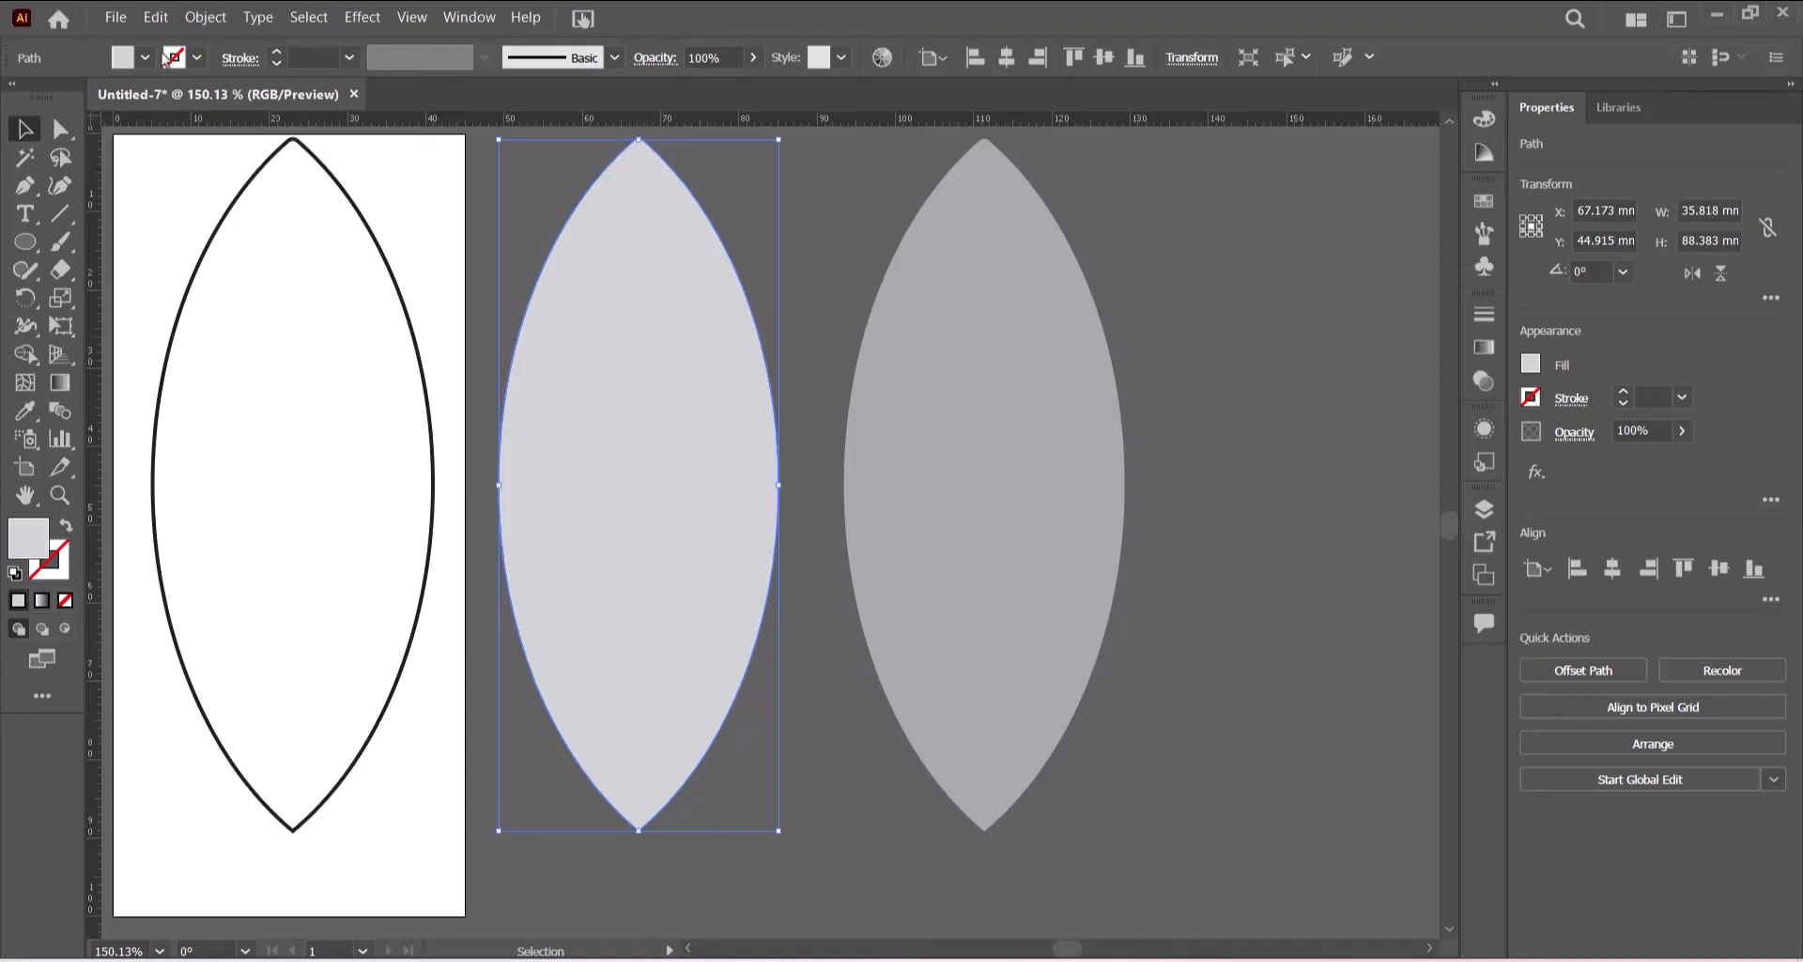
{"action": "left_click", "coordinate": [148, 61]}
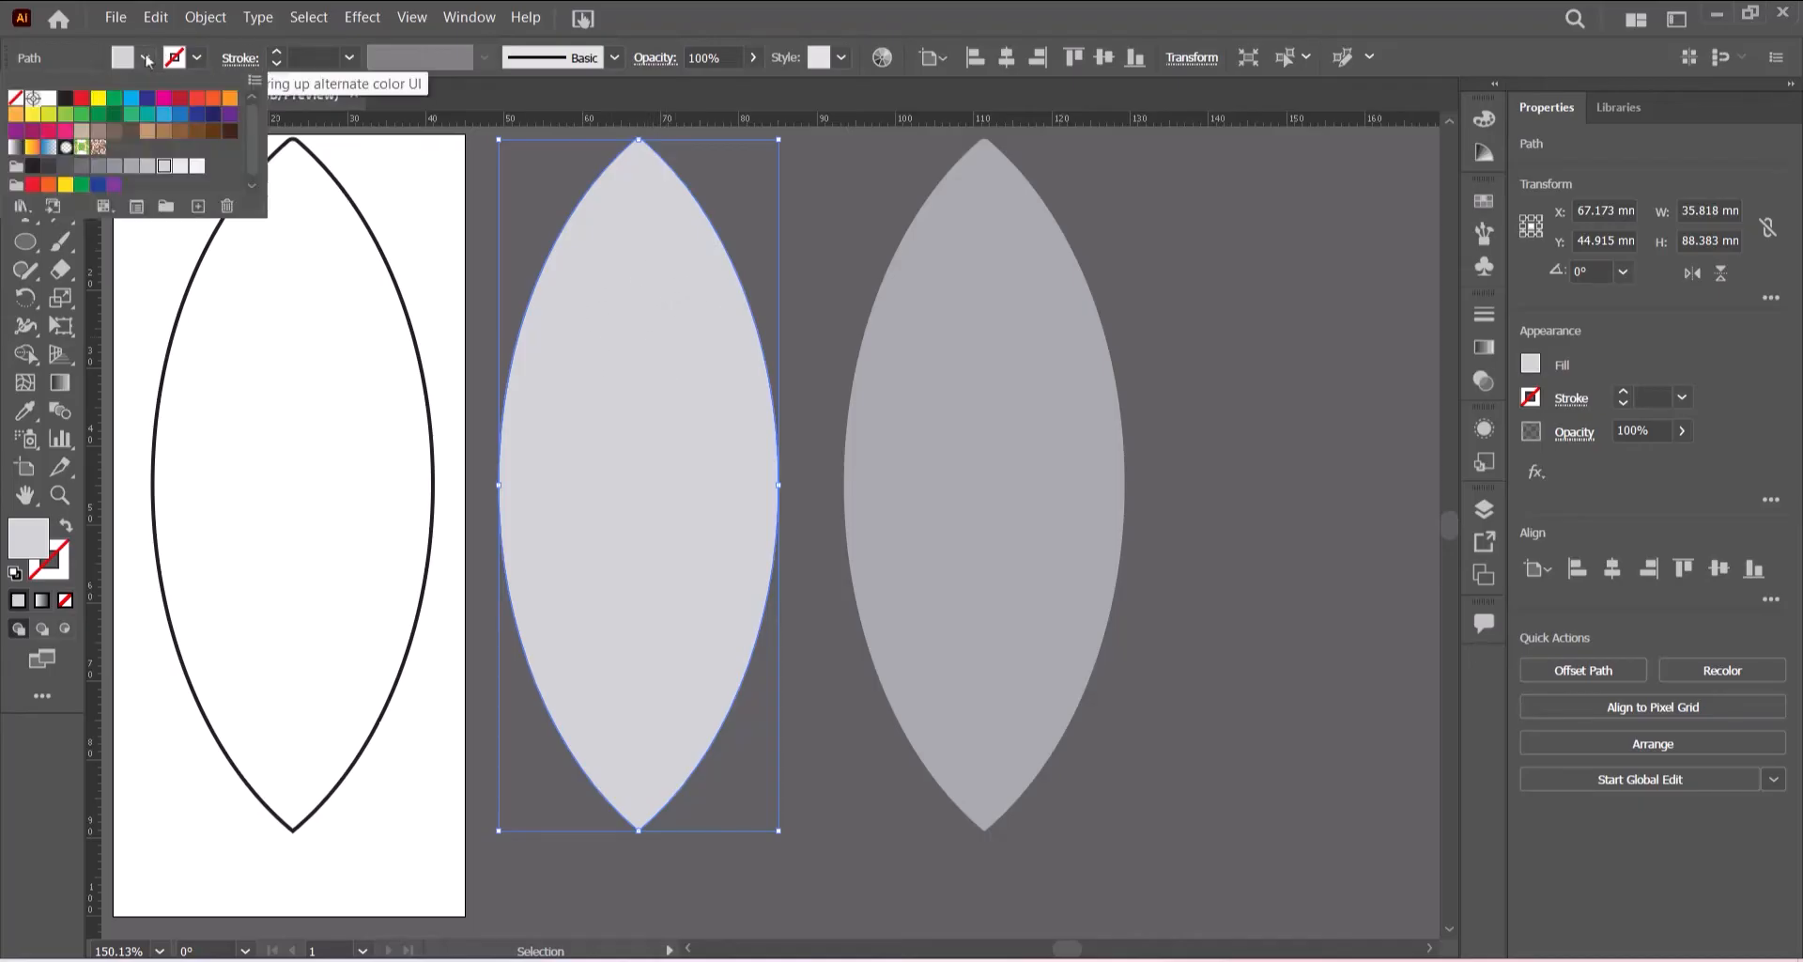
{"action": "left_click", "coordinate": [182, 168]}
{"action": "left_click", "coordinate": [1209, 295]}
{"action": "left_click", "coordinate": [1209, 295]}
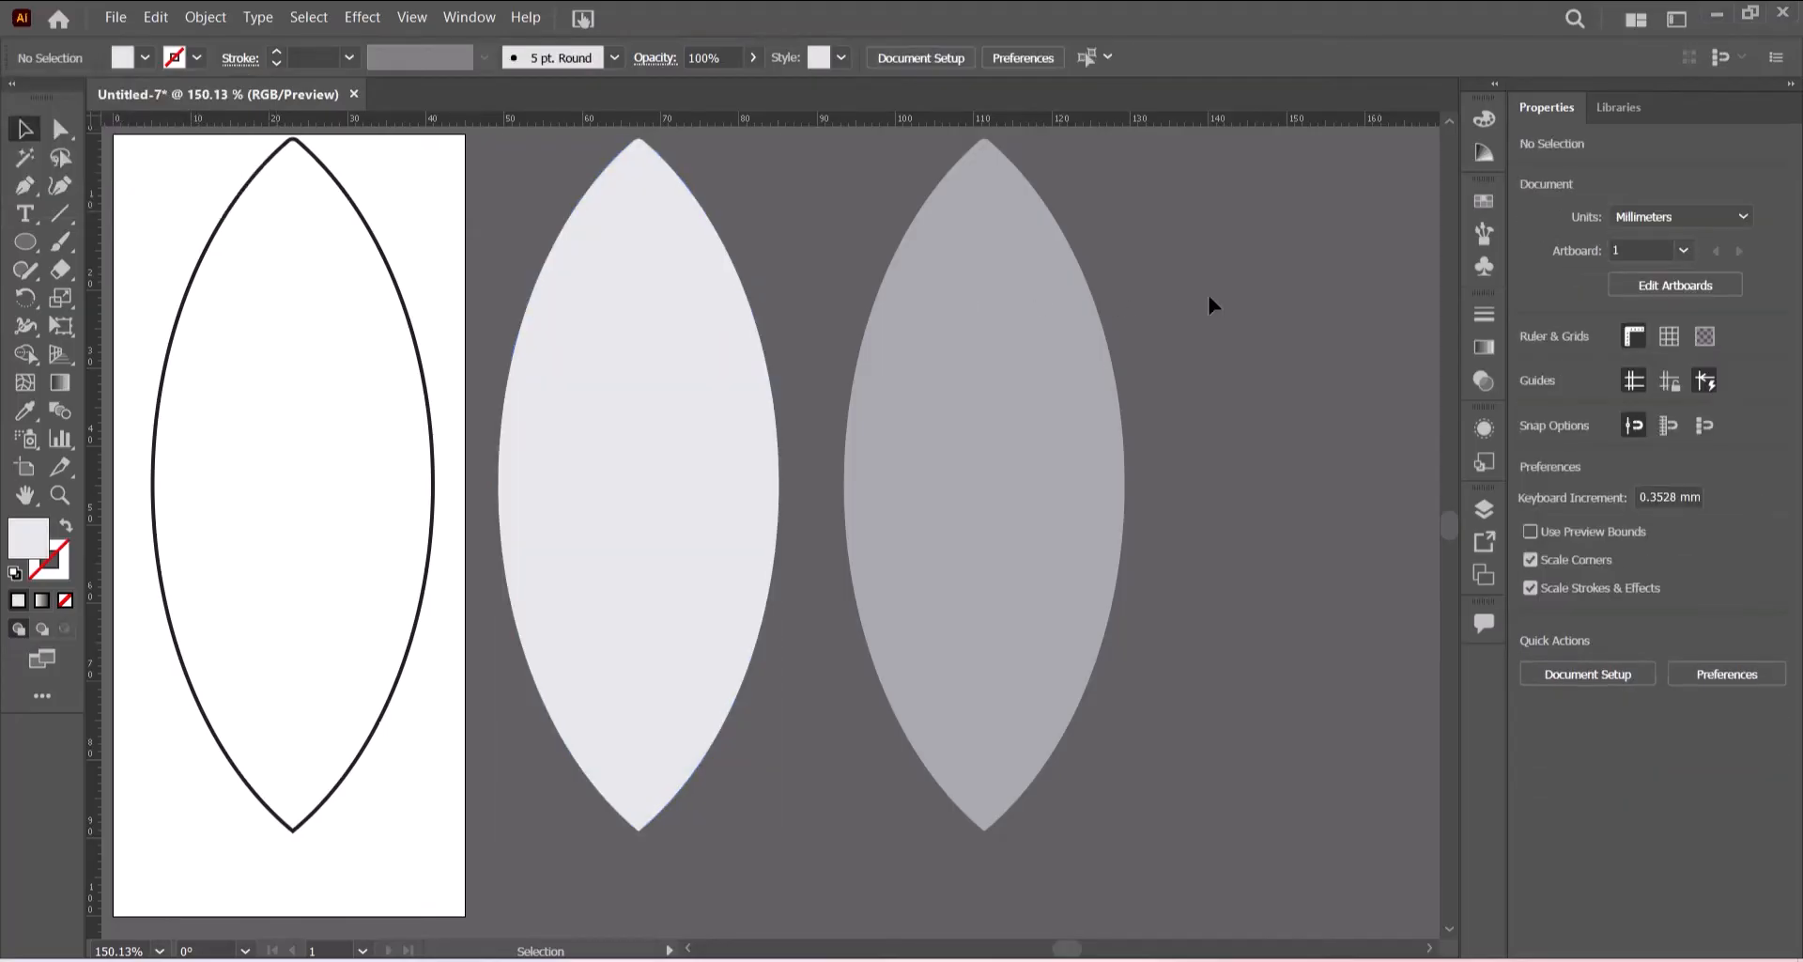
- Send the darker grey lens to the back and stack the light lens exactly on top of it
{"action": "left_click_drag", "start_coordinate": [646, 331], "coordinate": [702, 334]}
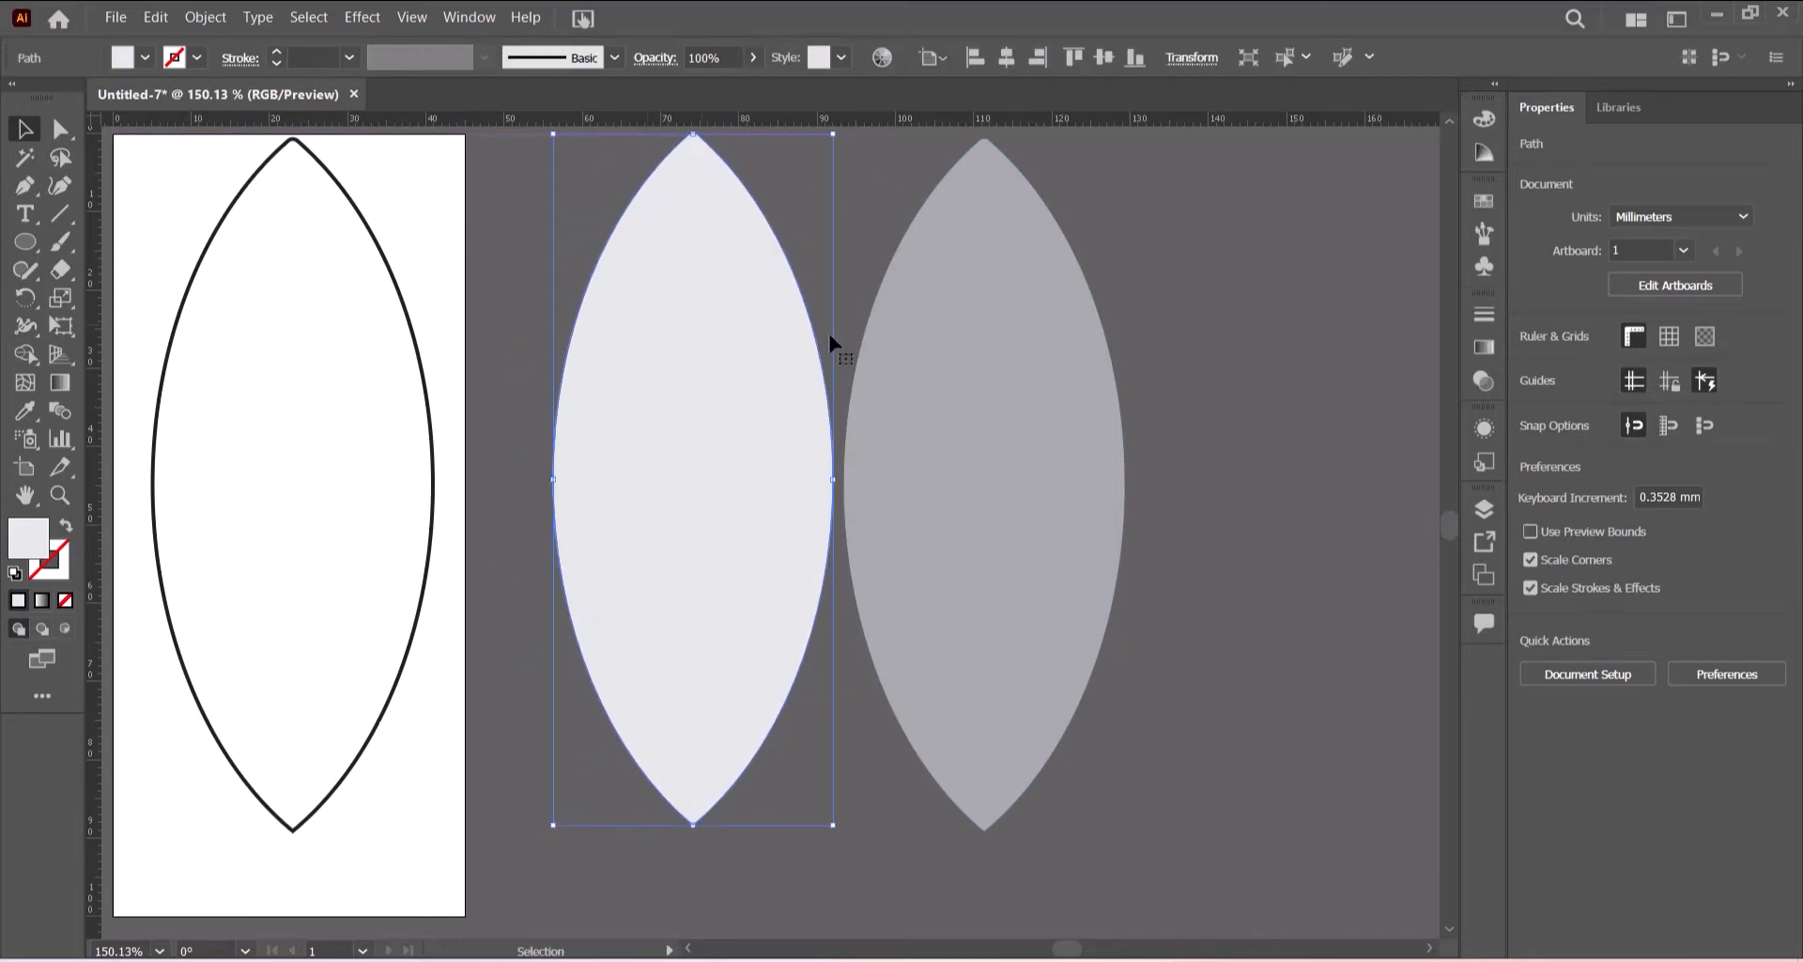
{"action": "left_click", "coordinate": [984, 367]}
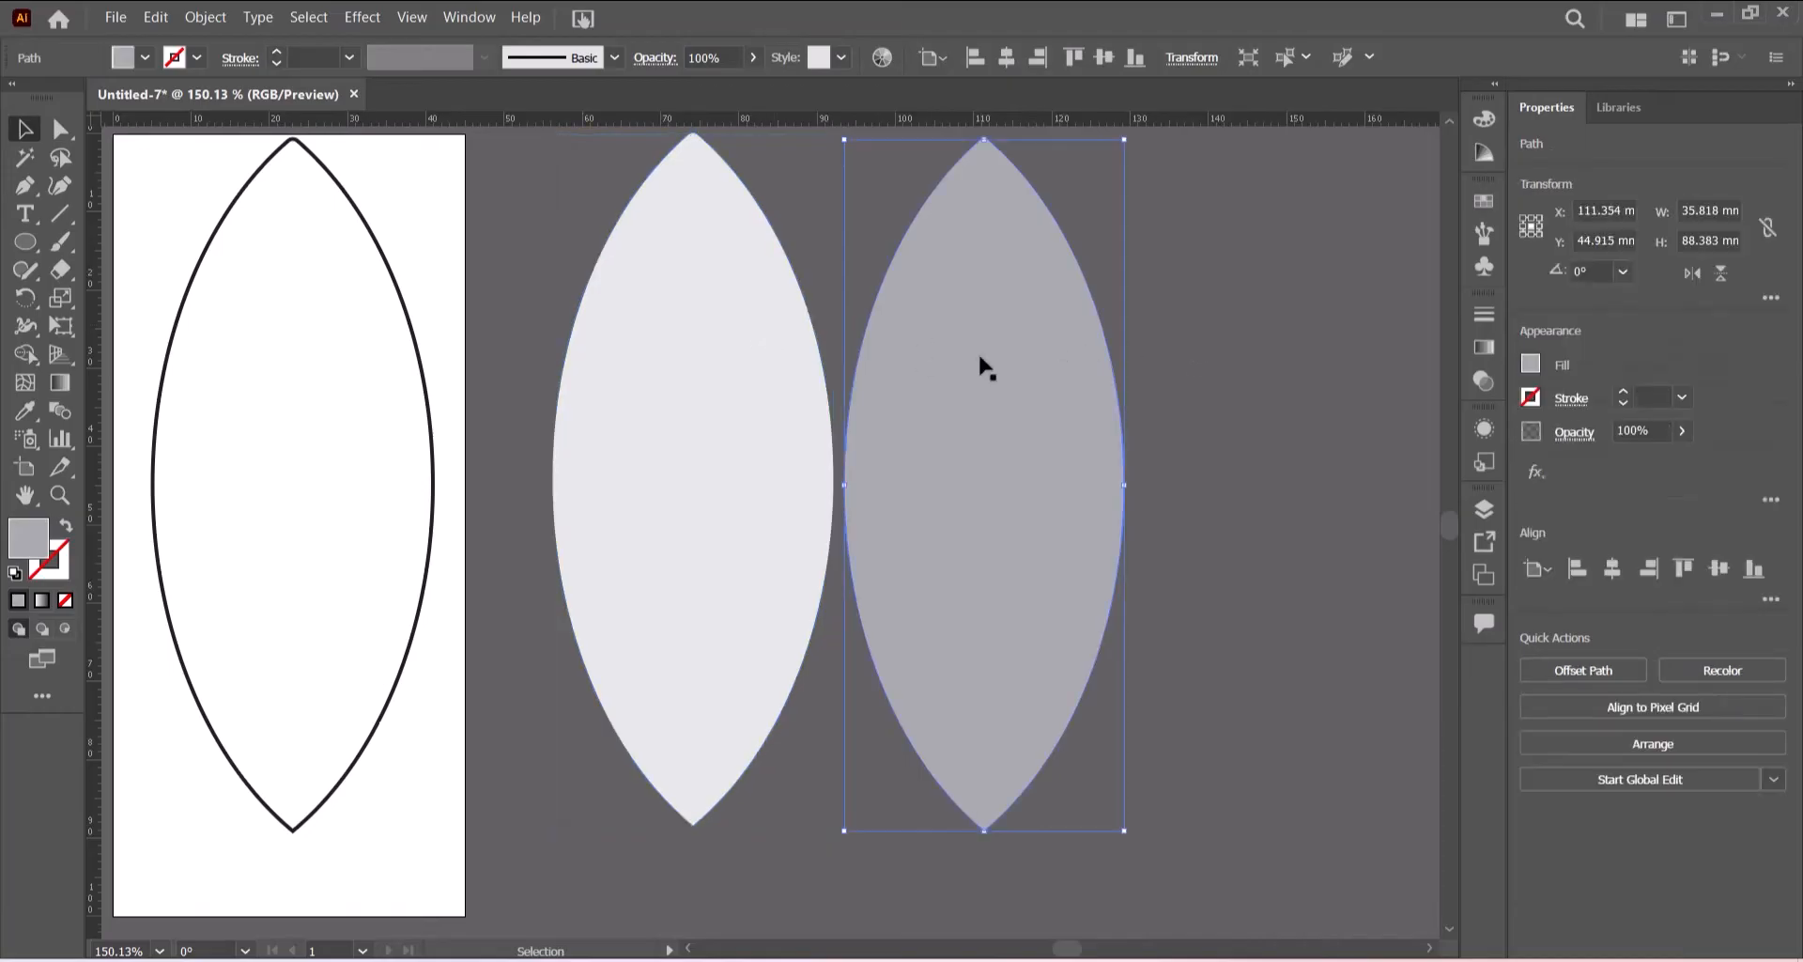
{"action": "right_click", "coordinate": [982, 362]}
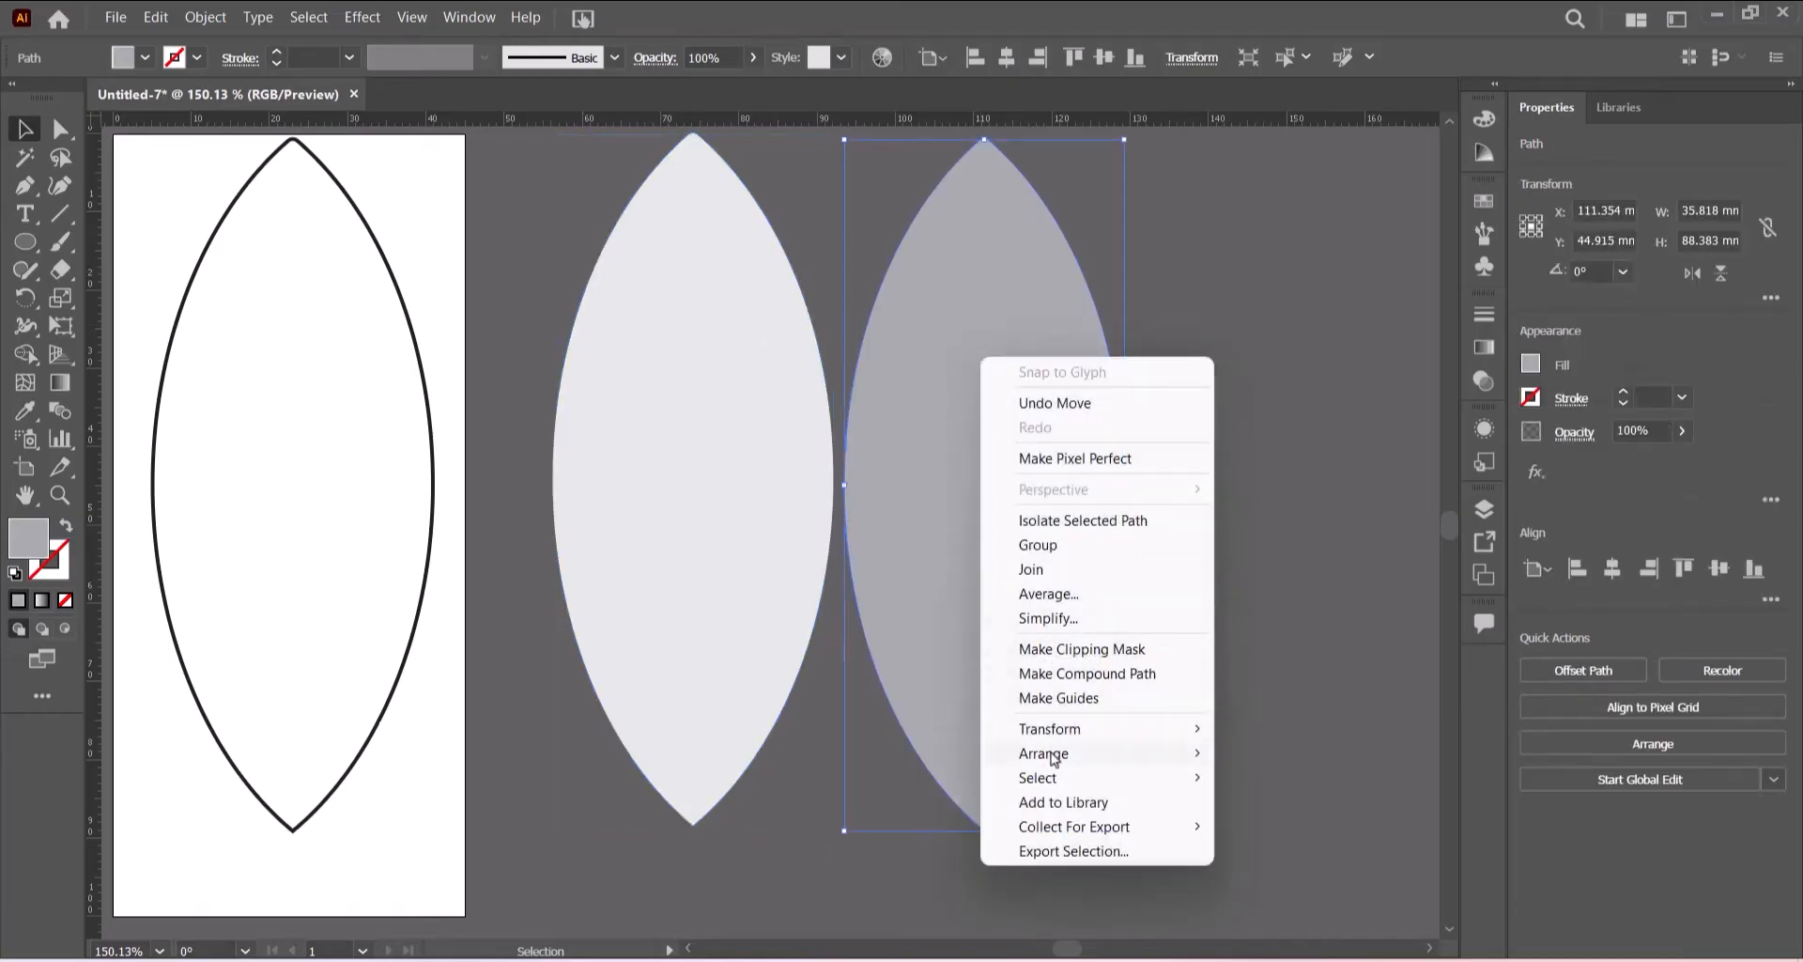
{"action": "mouse_move", "coordinate": [1050, 754]}
{"action": "left_click", "coordinate": [1299, 826]}
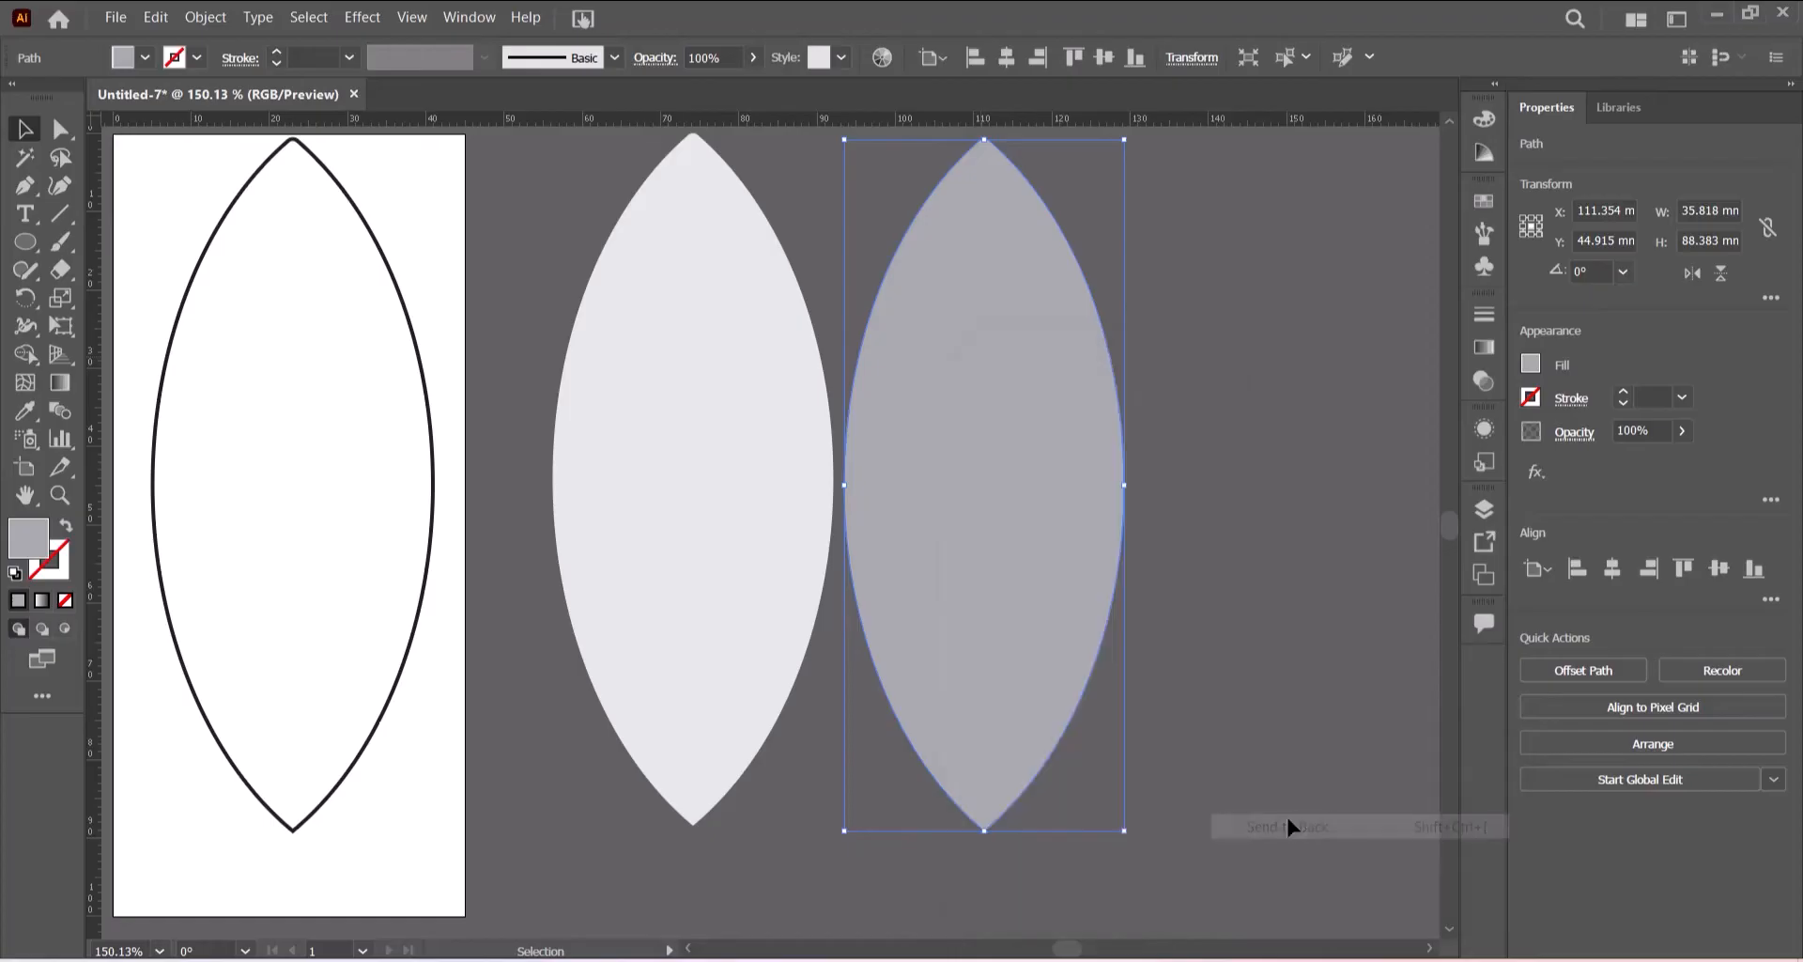
{"action": "left_click_drag", "start_coordinate": [616, 467], "coordinate": [907, 462]}
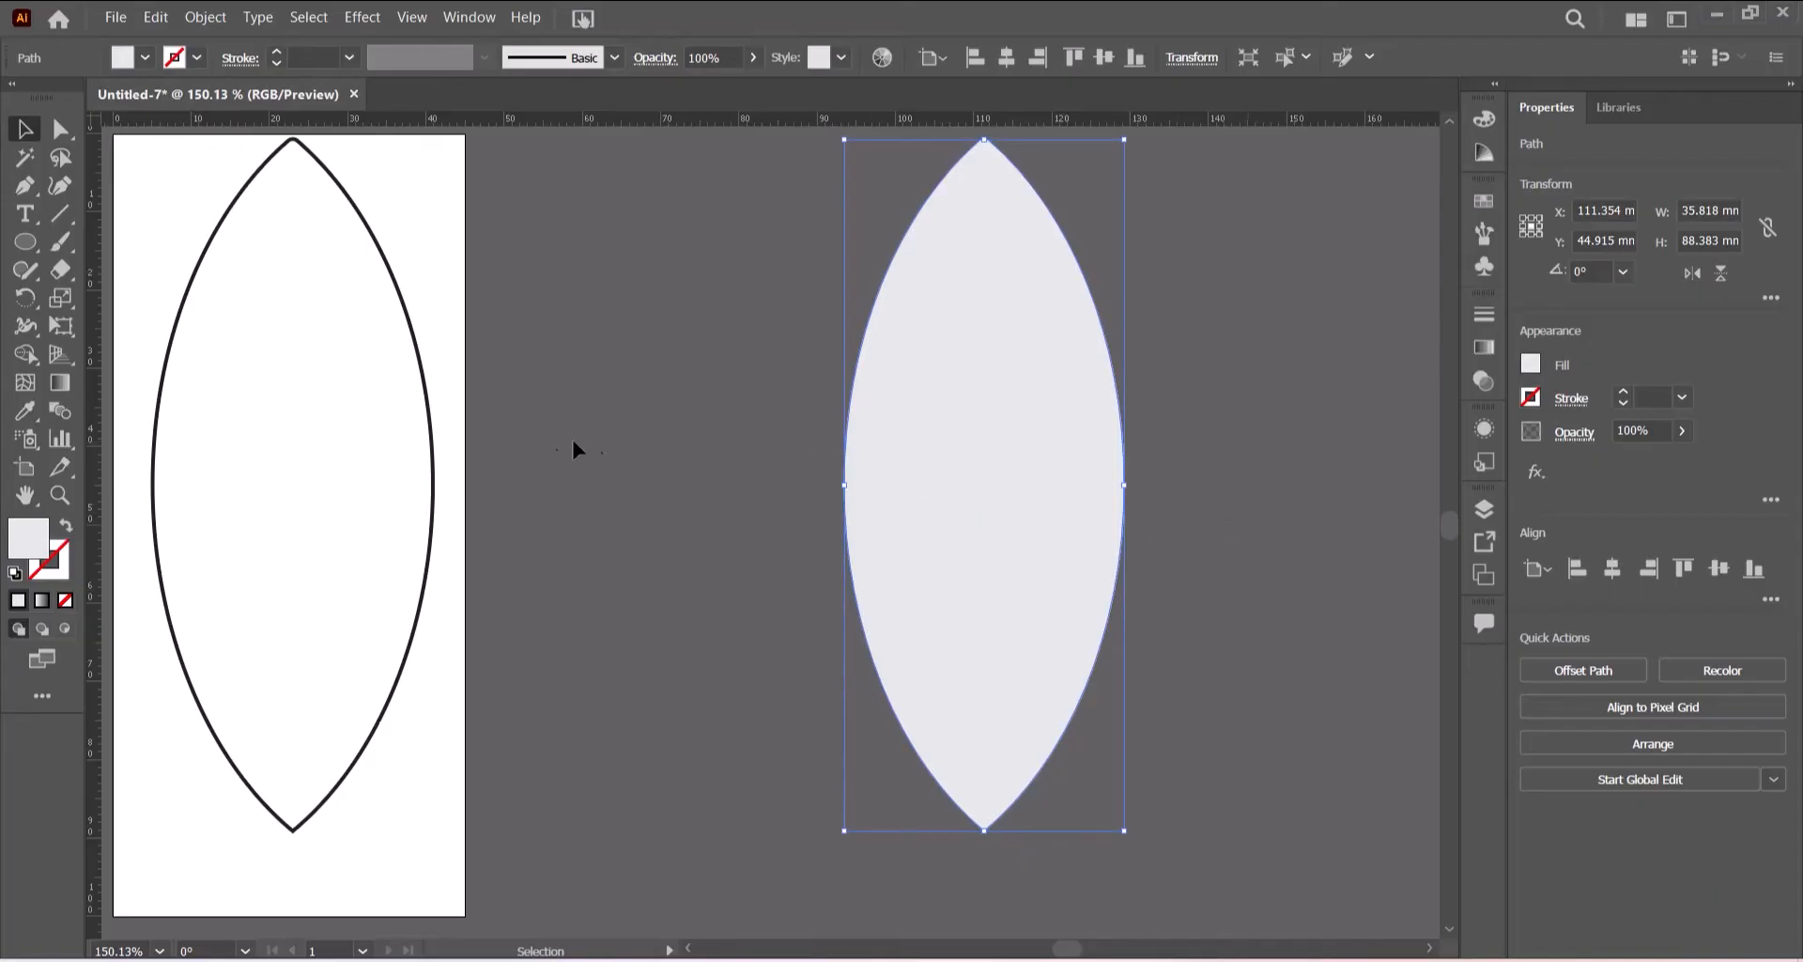
- Send the outlined lens on the artboard to the back of the stacking order
{"action": "left_click", "coordinate": [432, 546]}
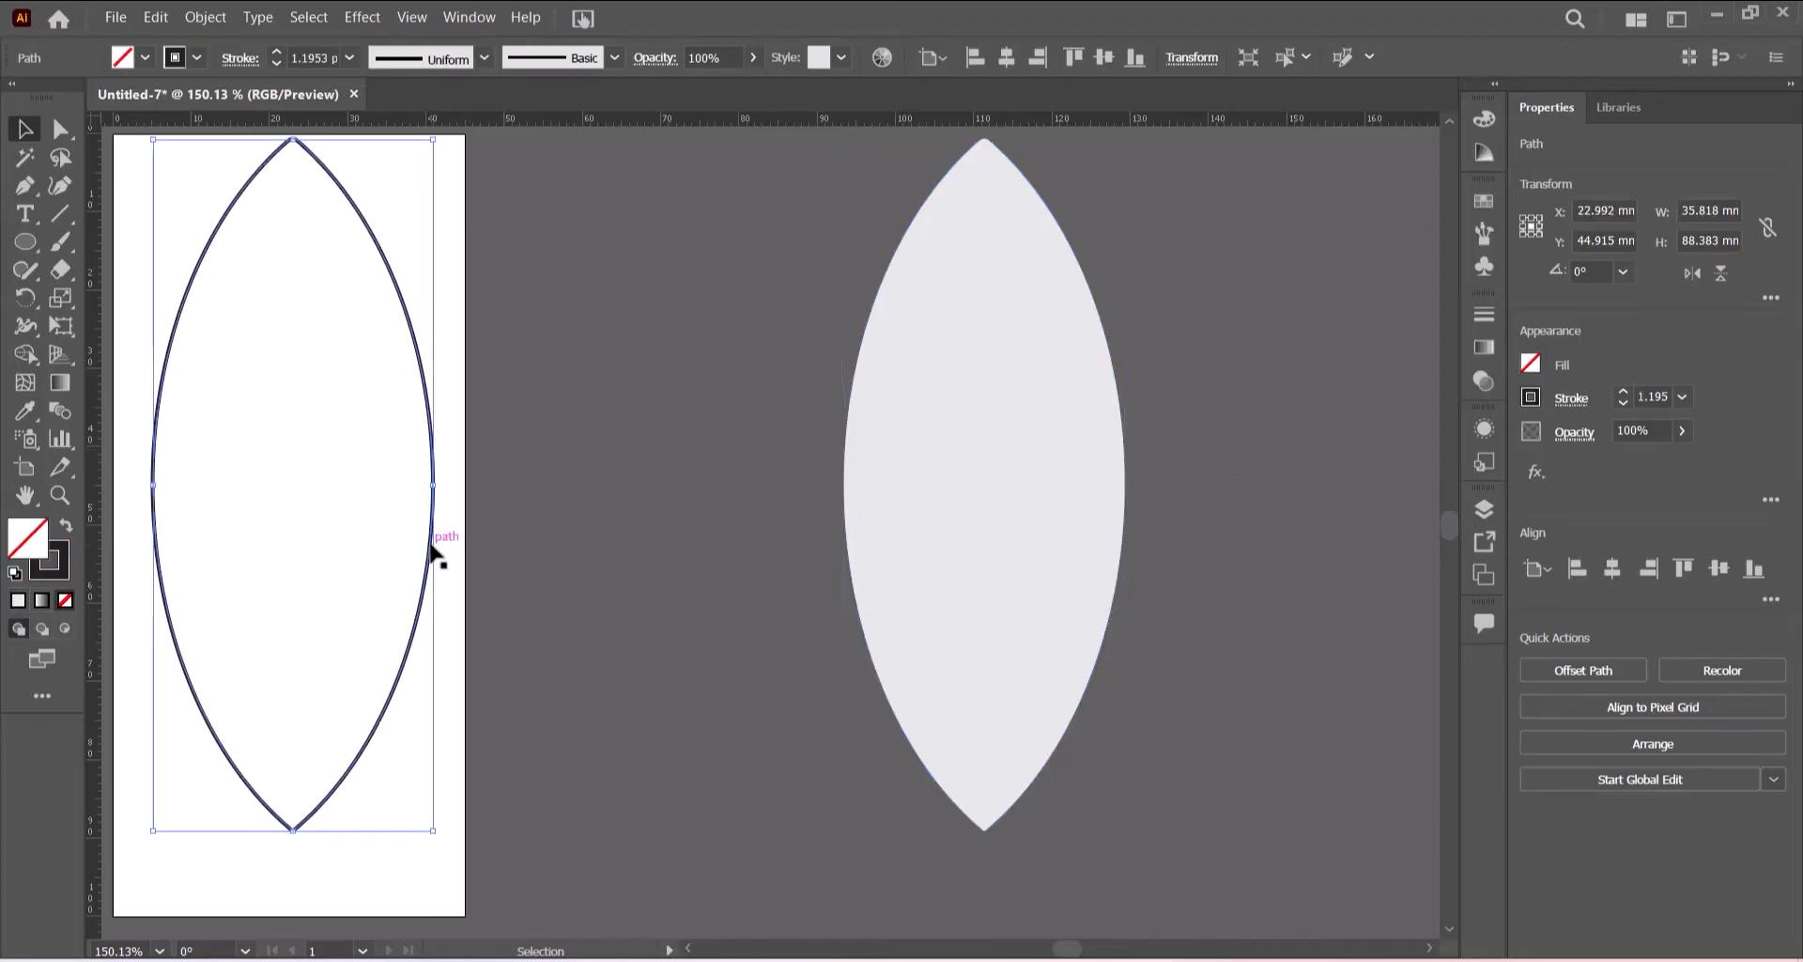
{"action": "right_click", "coordinate": [432, 548]}
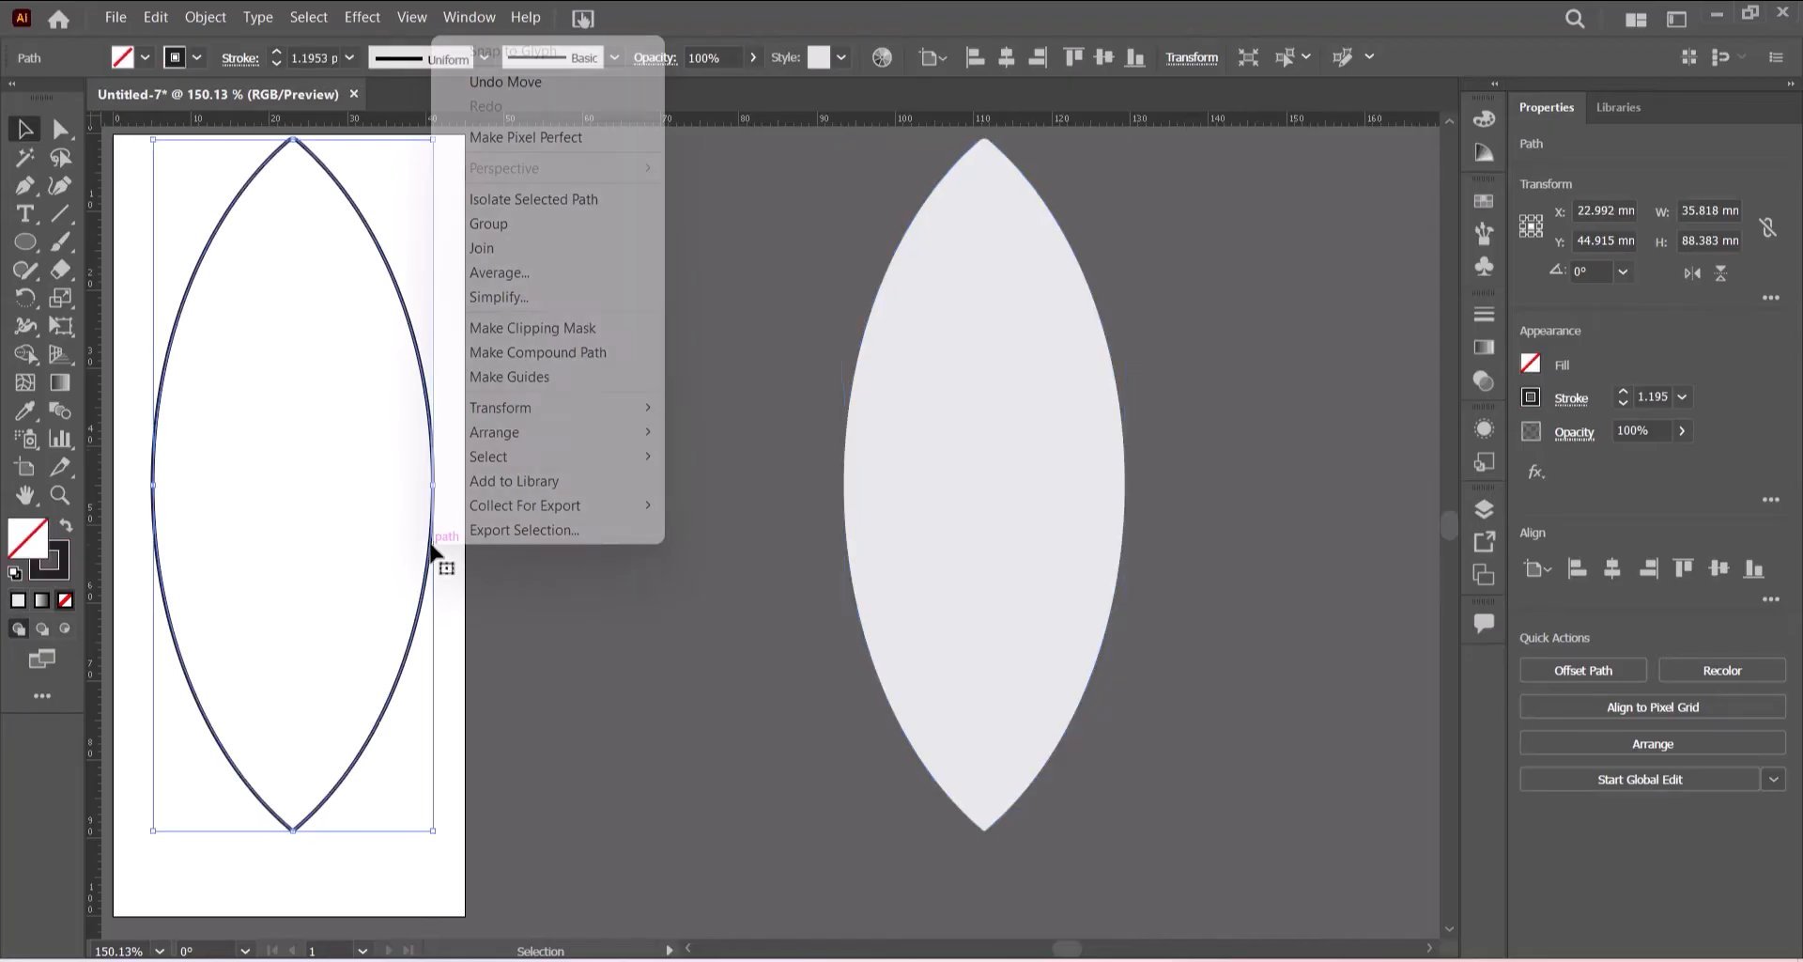
{"action": "mouse_move", "coordinate": [517, 442]}
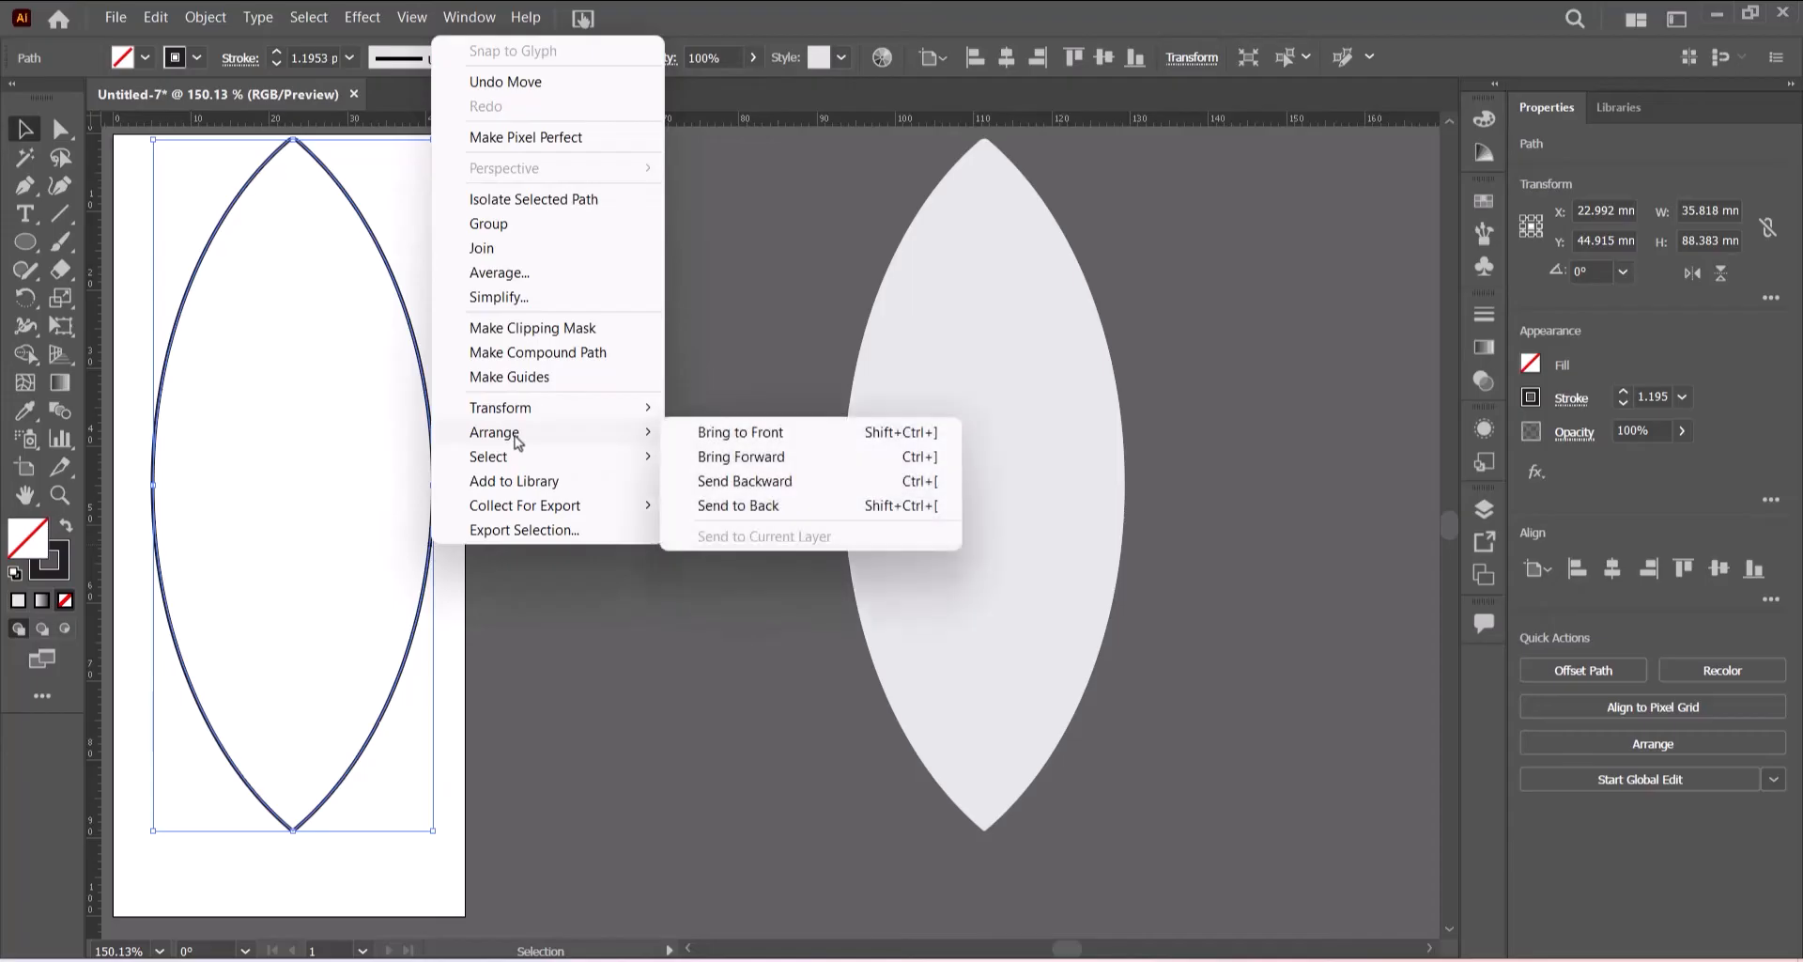
{"action": "left_click", "coordinate": [711, 508]}
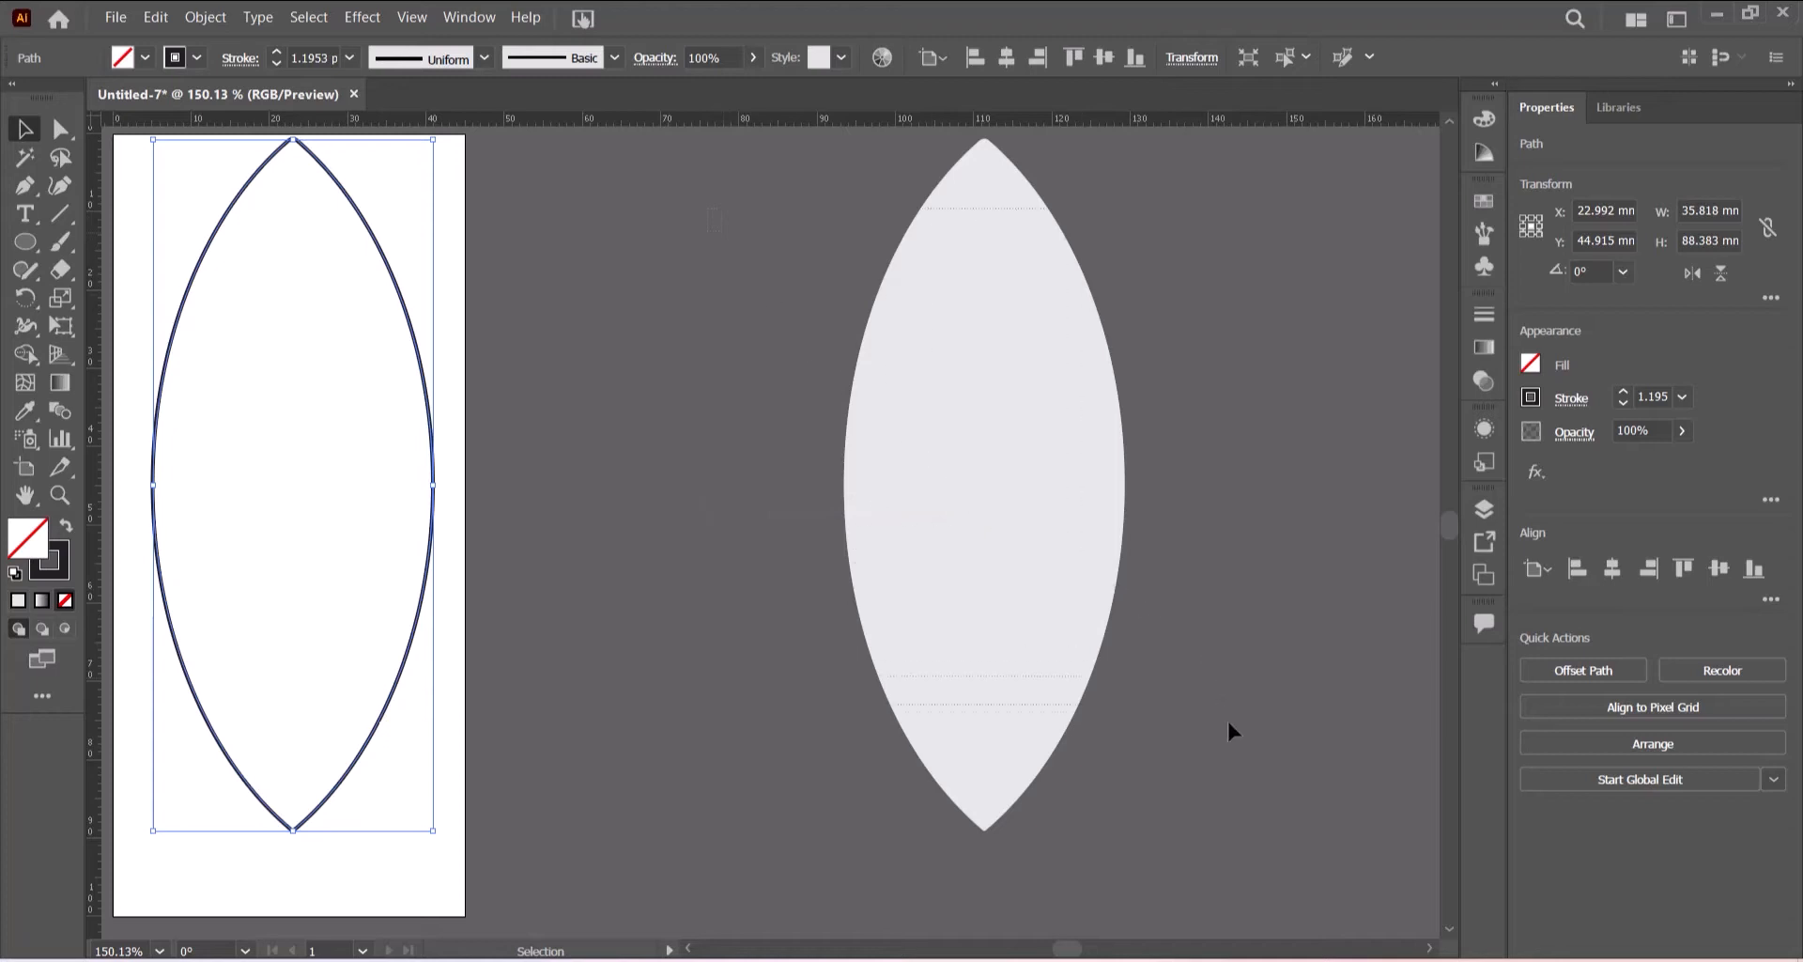
- Move the stacked grey lenses onto the outlined lens on the artboard, centring them over it
{"action": "left_click_drag", "start_coordinate": [708, 209], "coordinate": [1229, 722]}
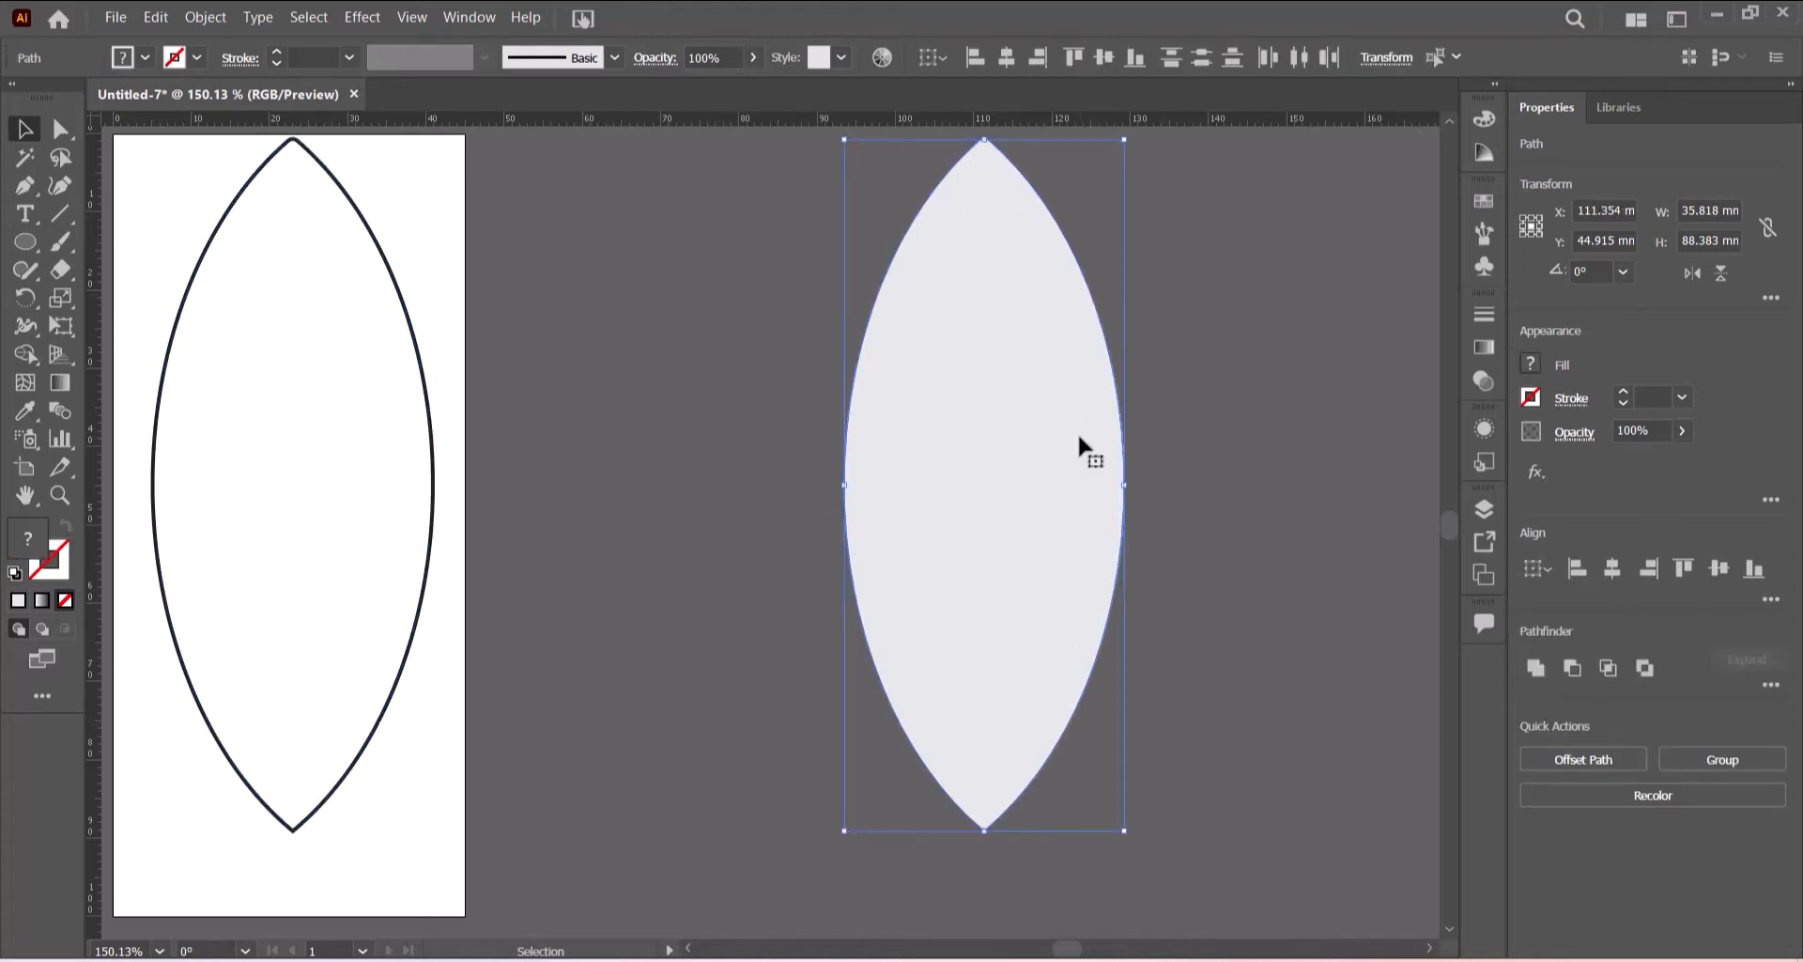
{"action": "left_click_drag", "start_coordinate": [1078, 436], "coordinate": [387, 437]}
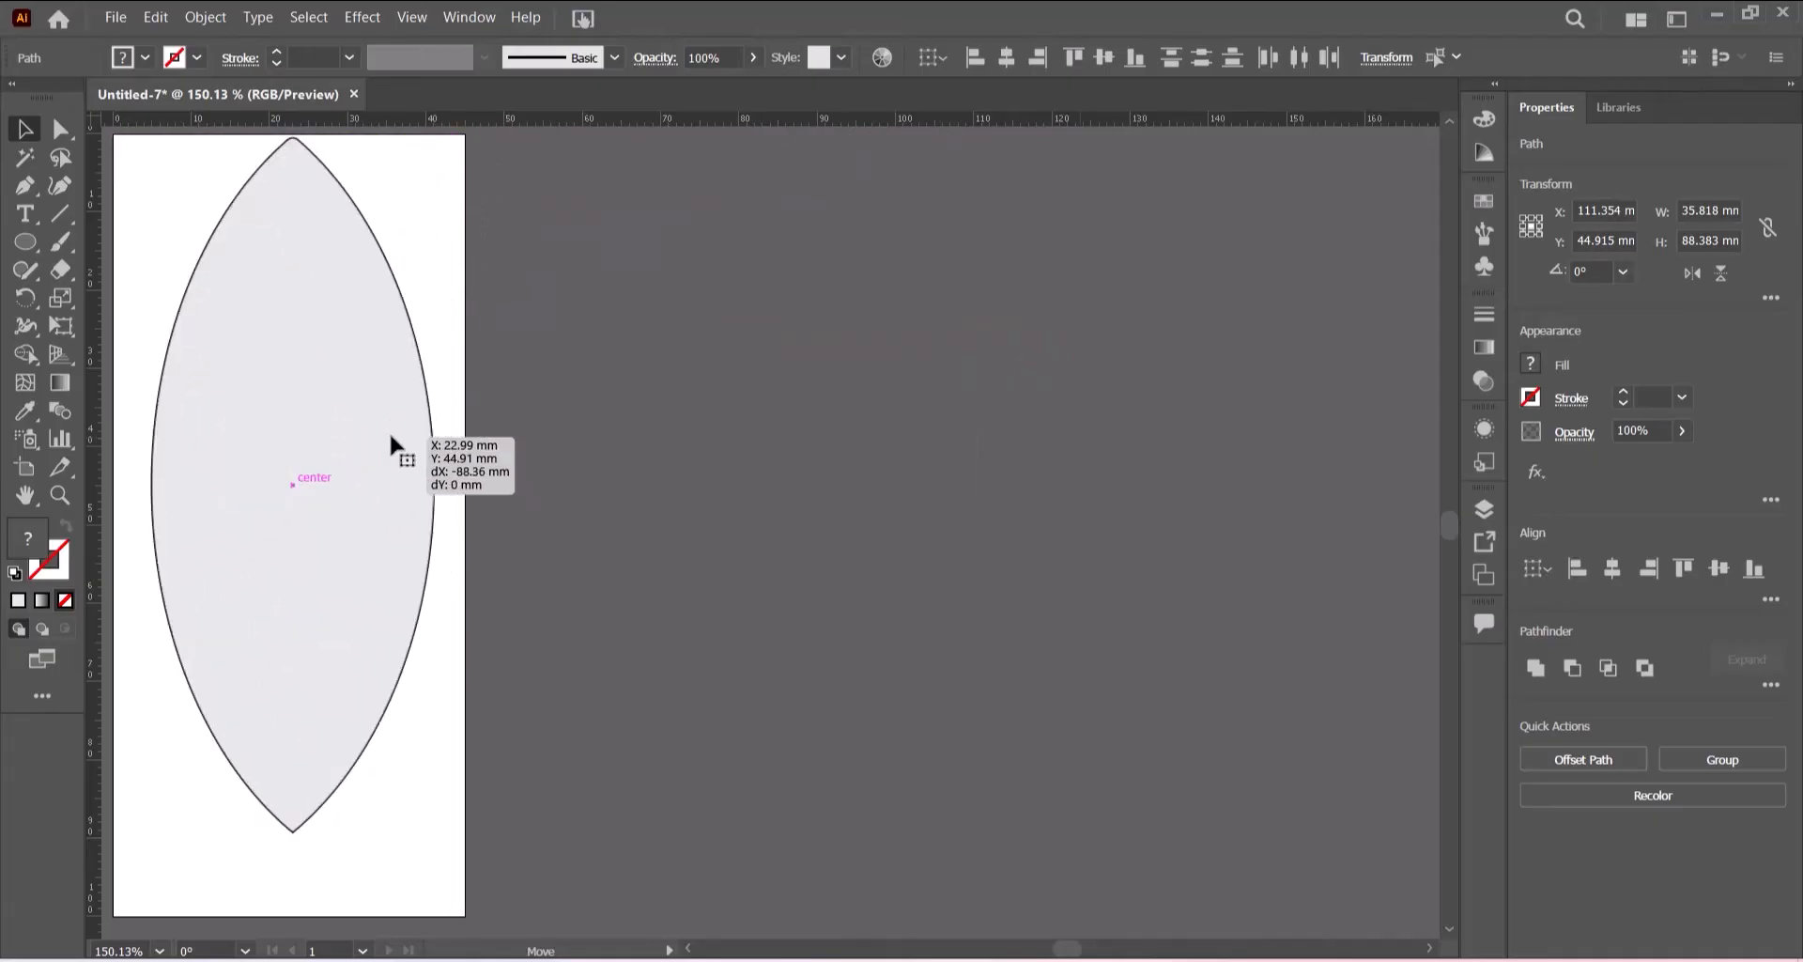
{"action": "left_click_drag", "start_coordinate": [390, 436], "coordinate": [391, 436]}
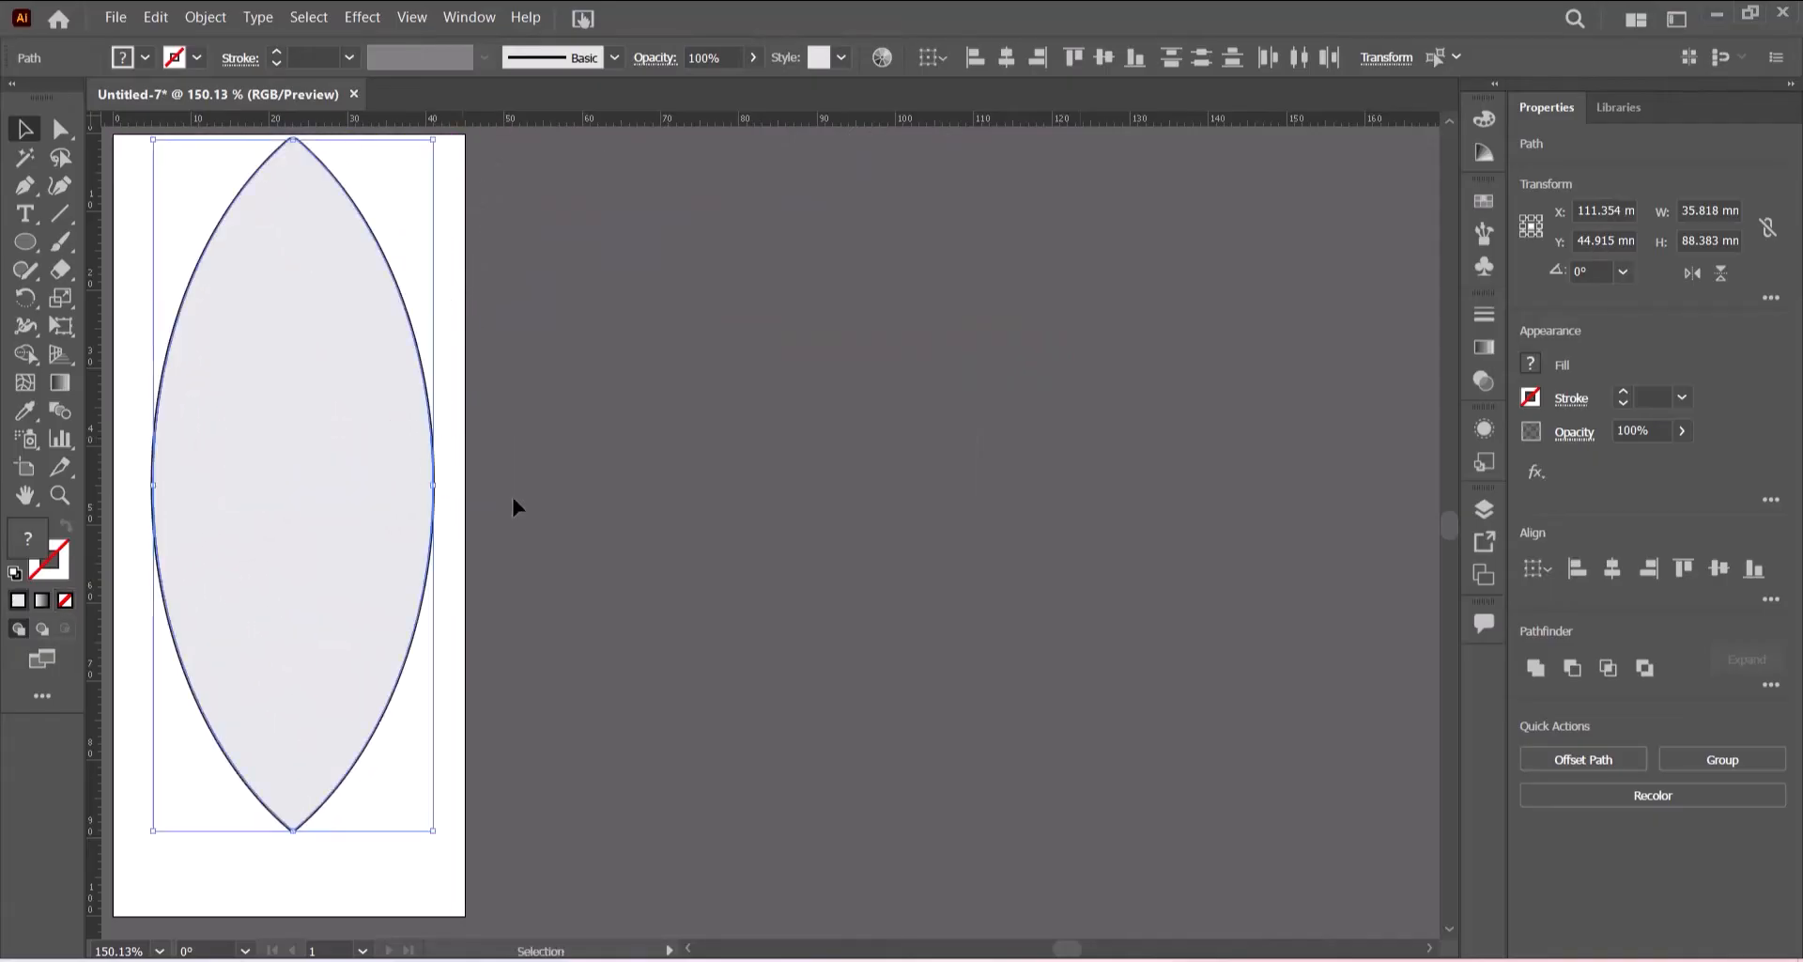
{"action": "left_click", "coordinate": [728, 483]}
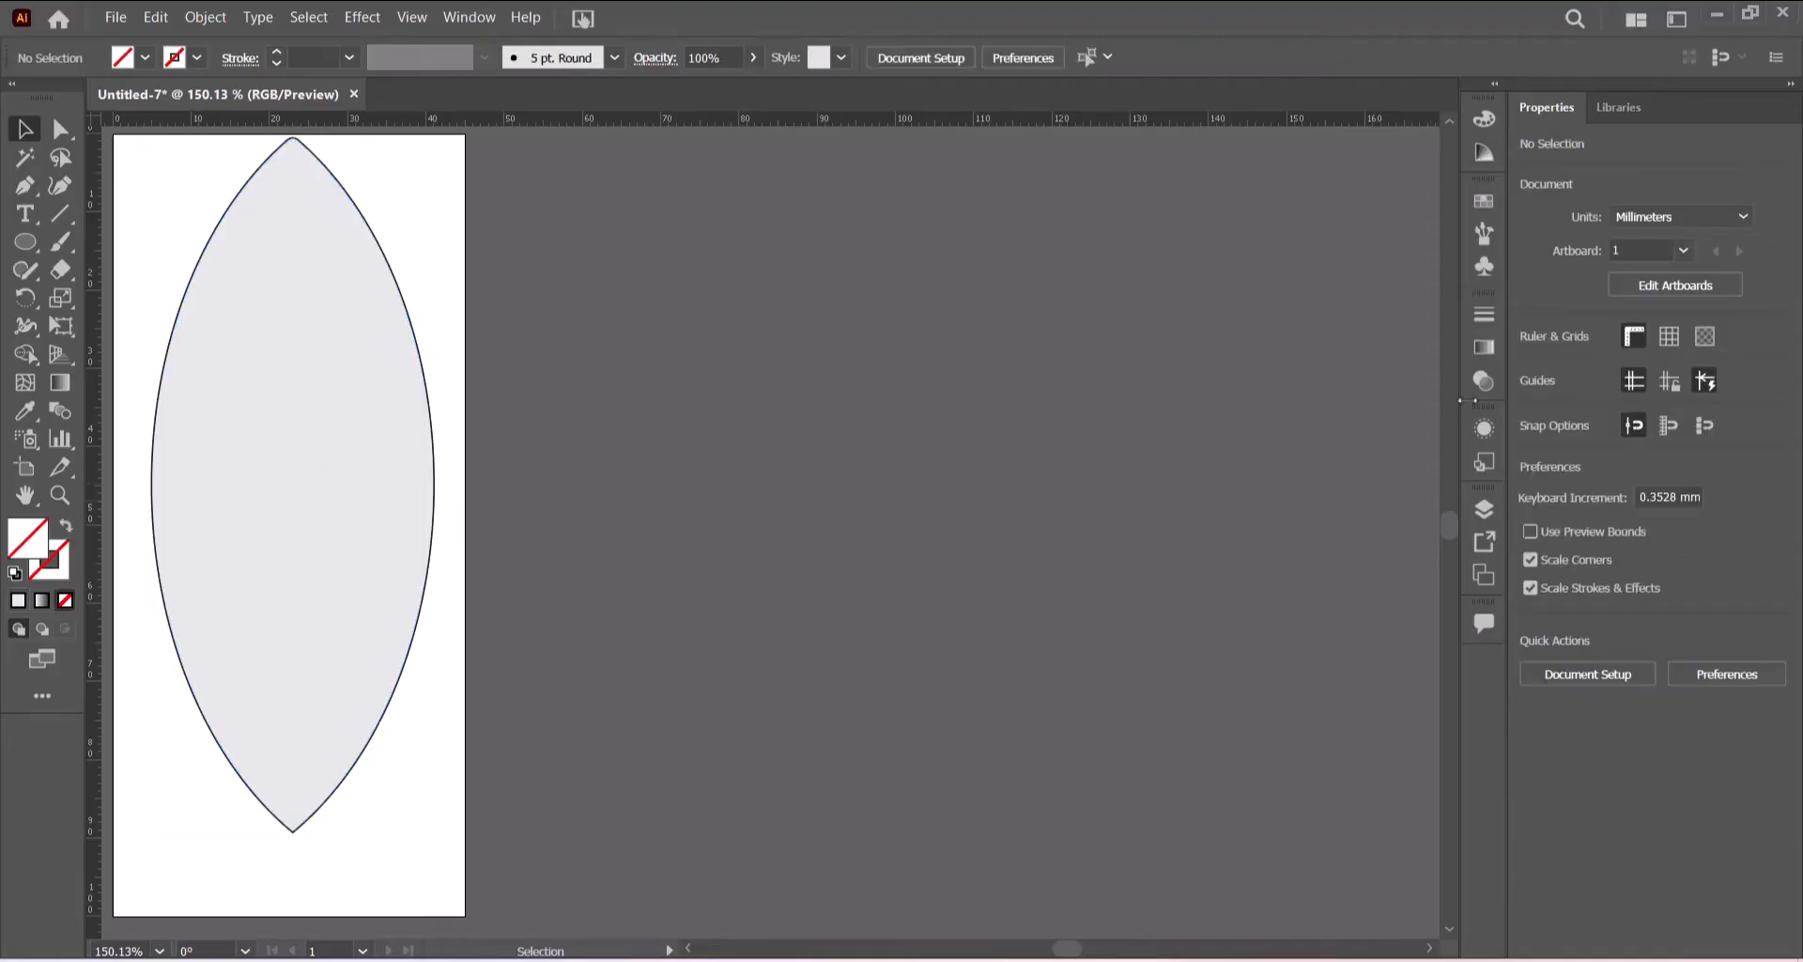
- Select the bottom outline path in the Layers panel and set its stroke weight to 2 pt
{"action": "left_click", "coordinate": [1483, 508]}
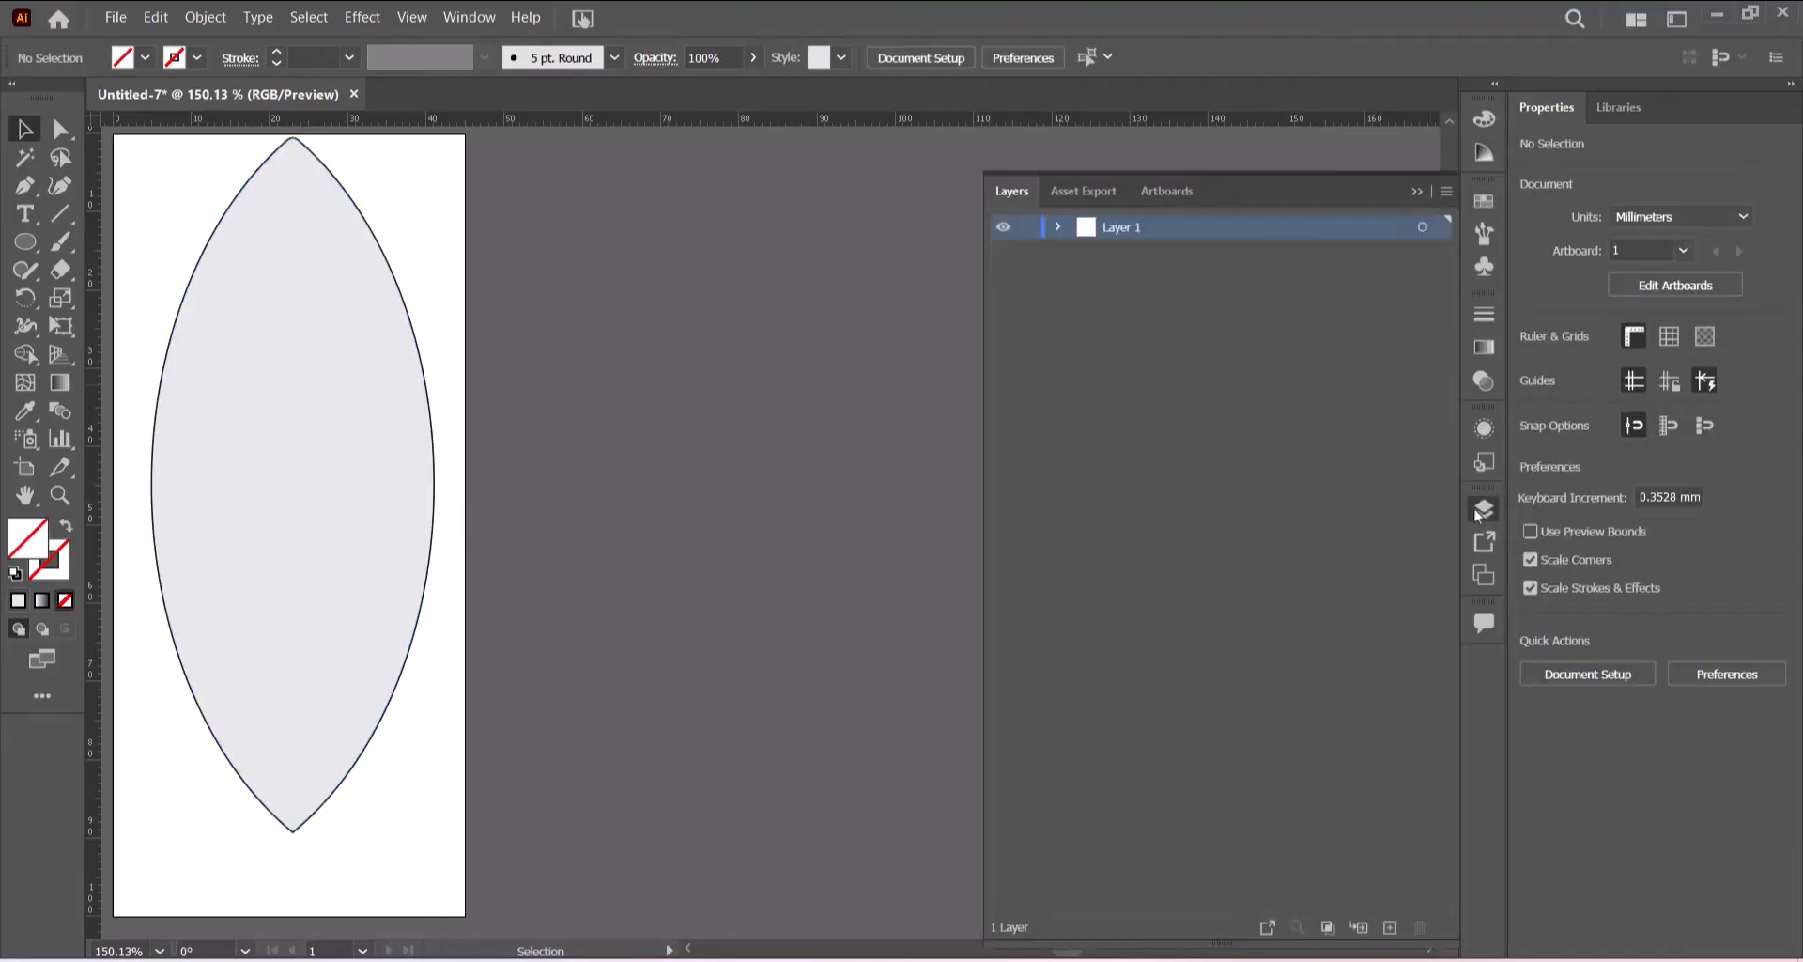
{"action": "left_click", "coordinate": [1058, 227]}
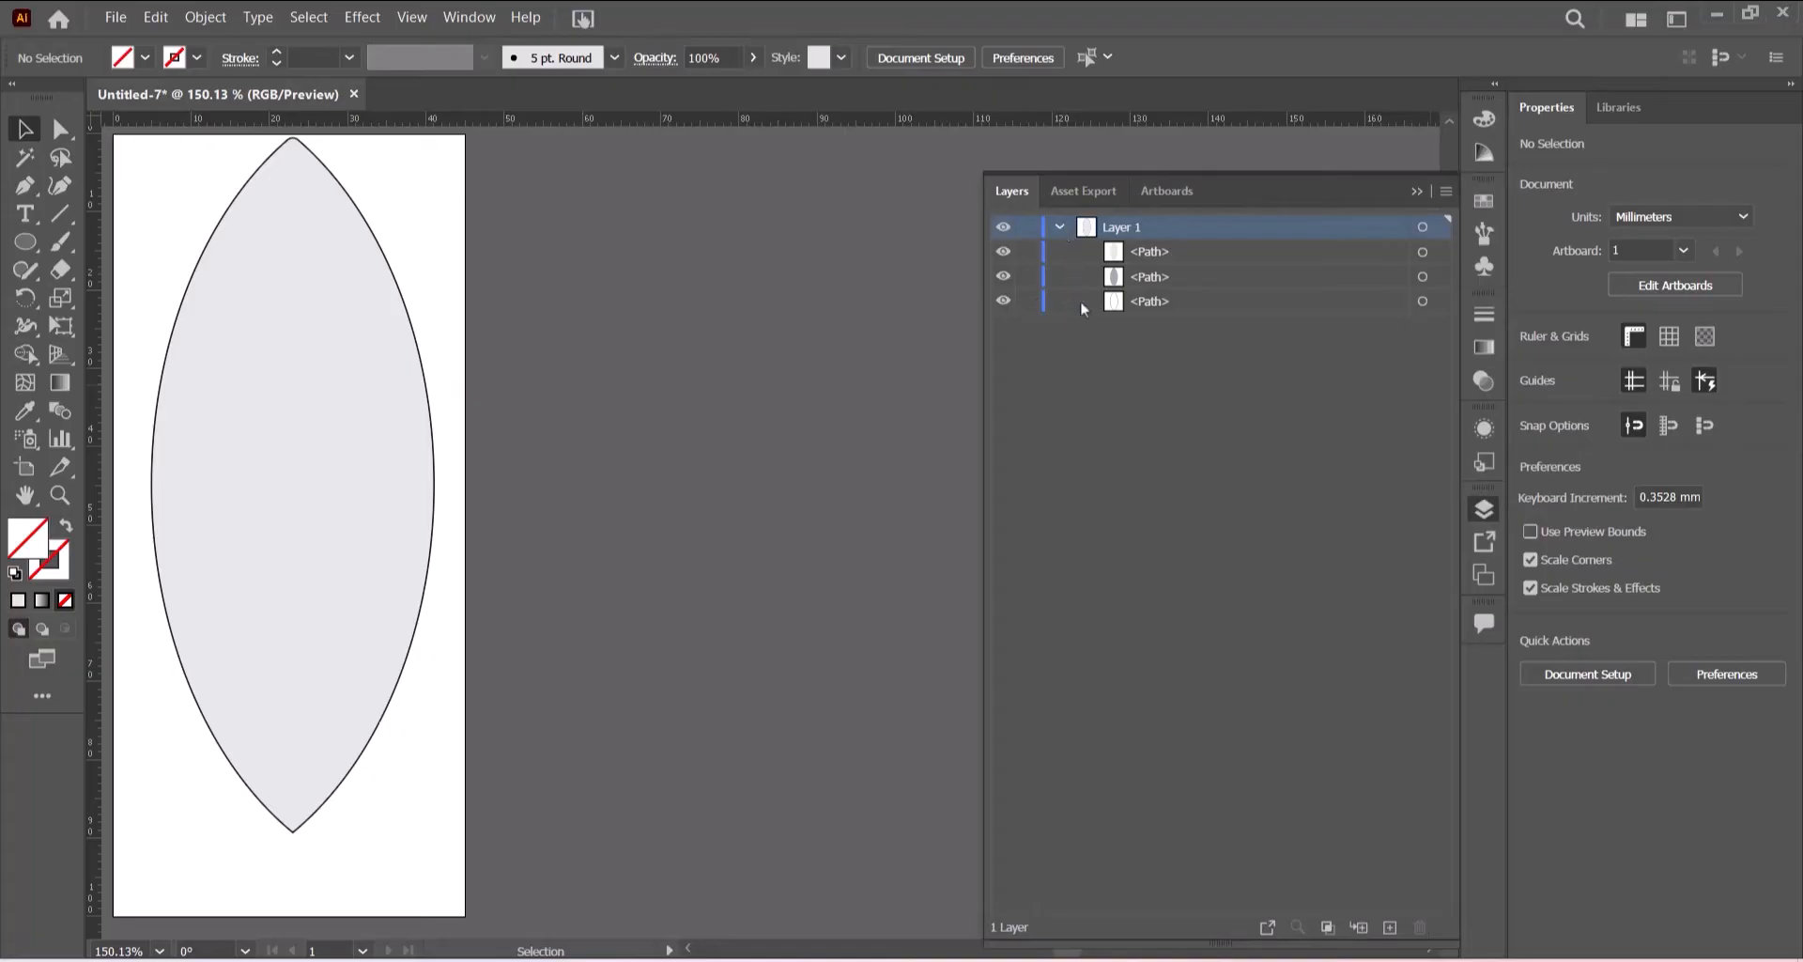
{"action": "left_click", "coordinate": [1421, 302]}
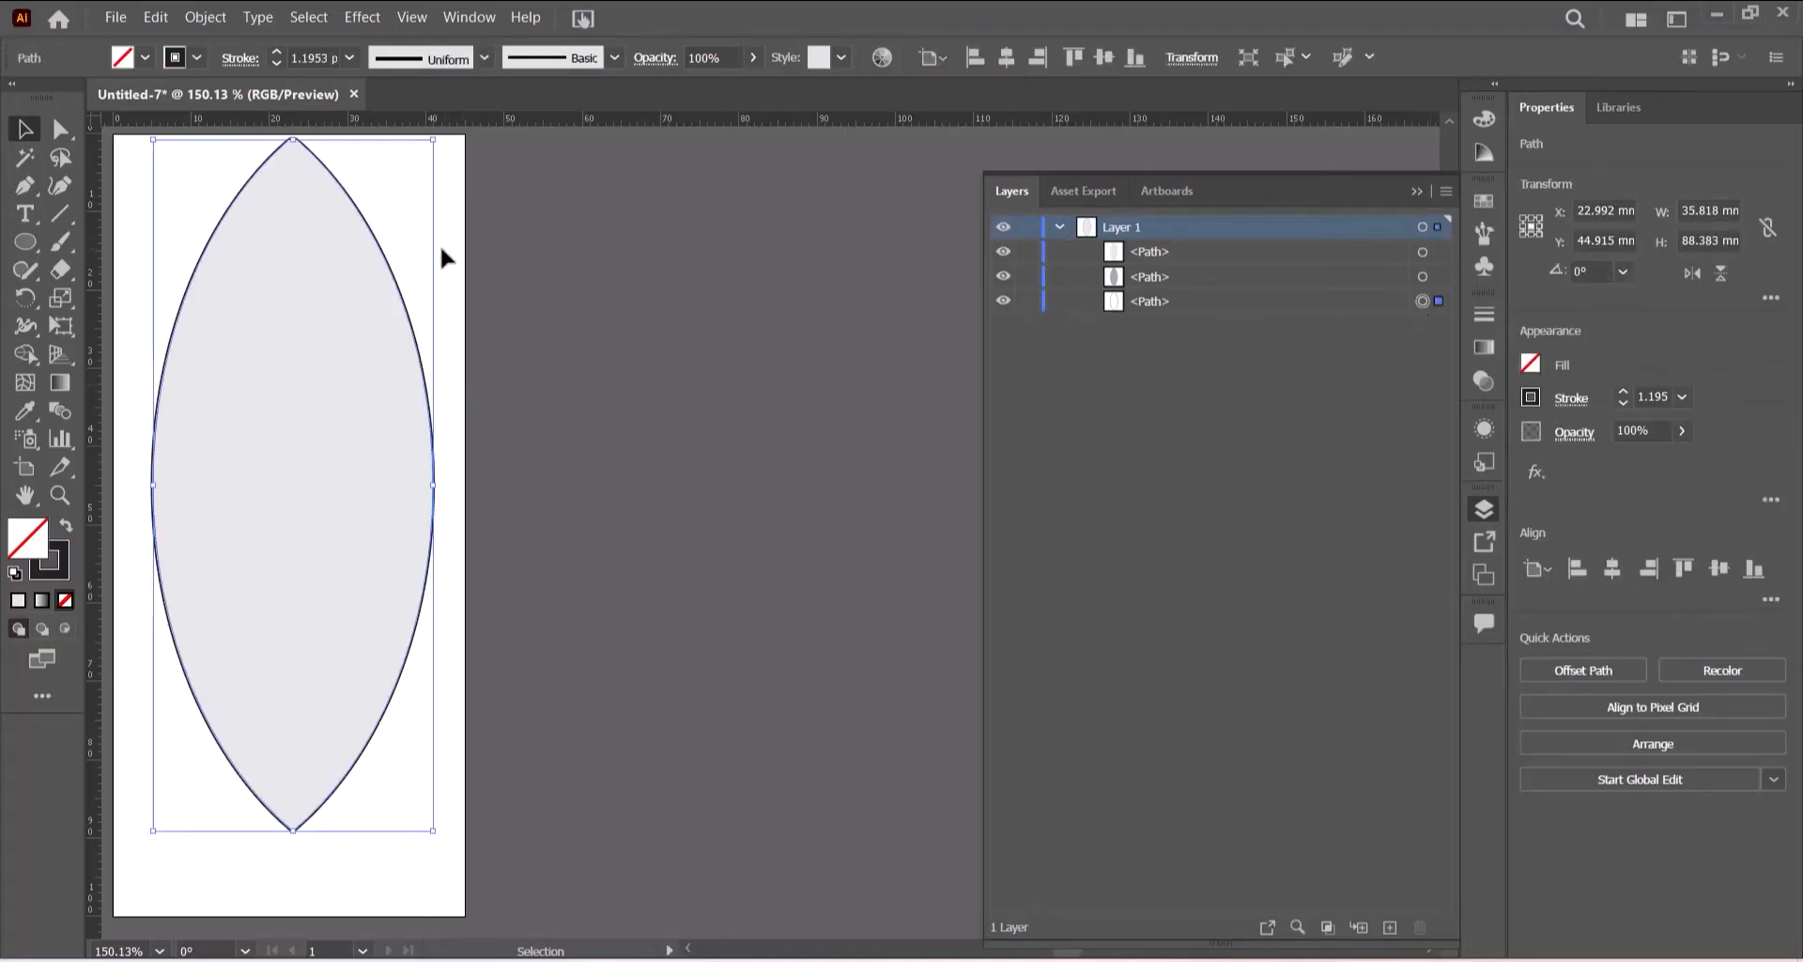
{"action": "left_click", "coordinate": [349, 58]}
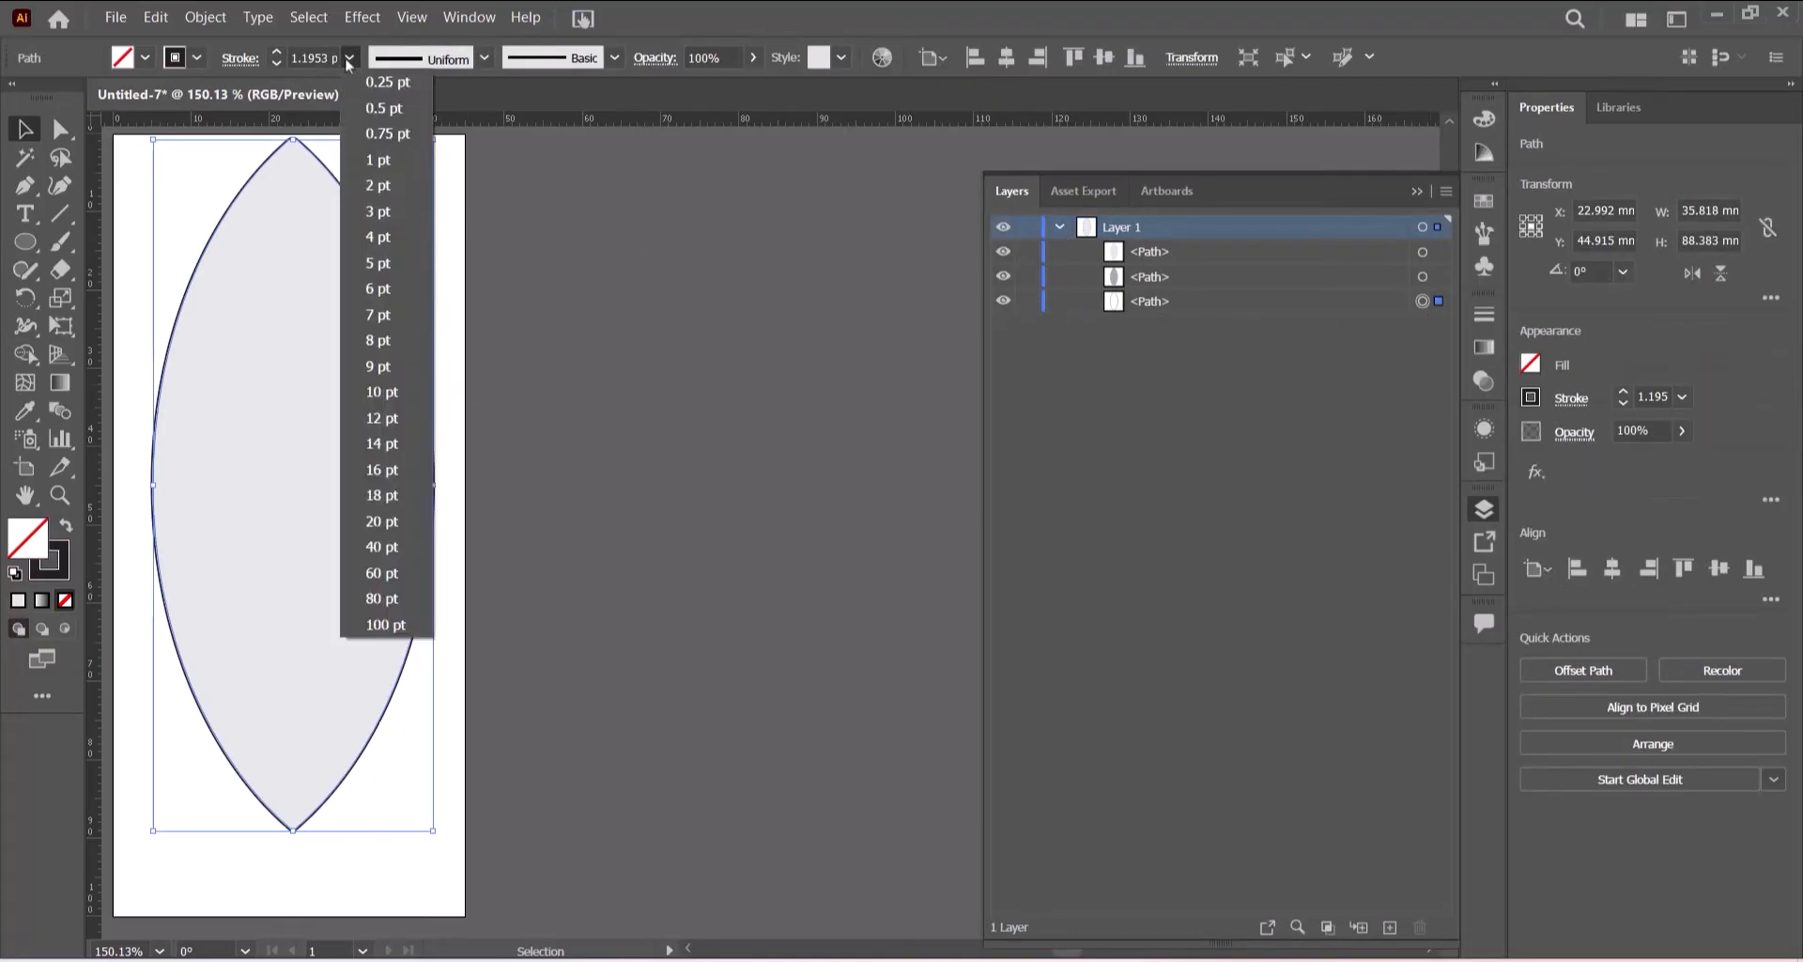
{"action": "left_click", "coordinate": [374, 186]}
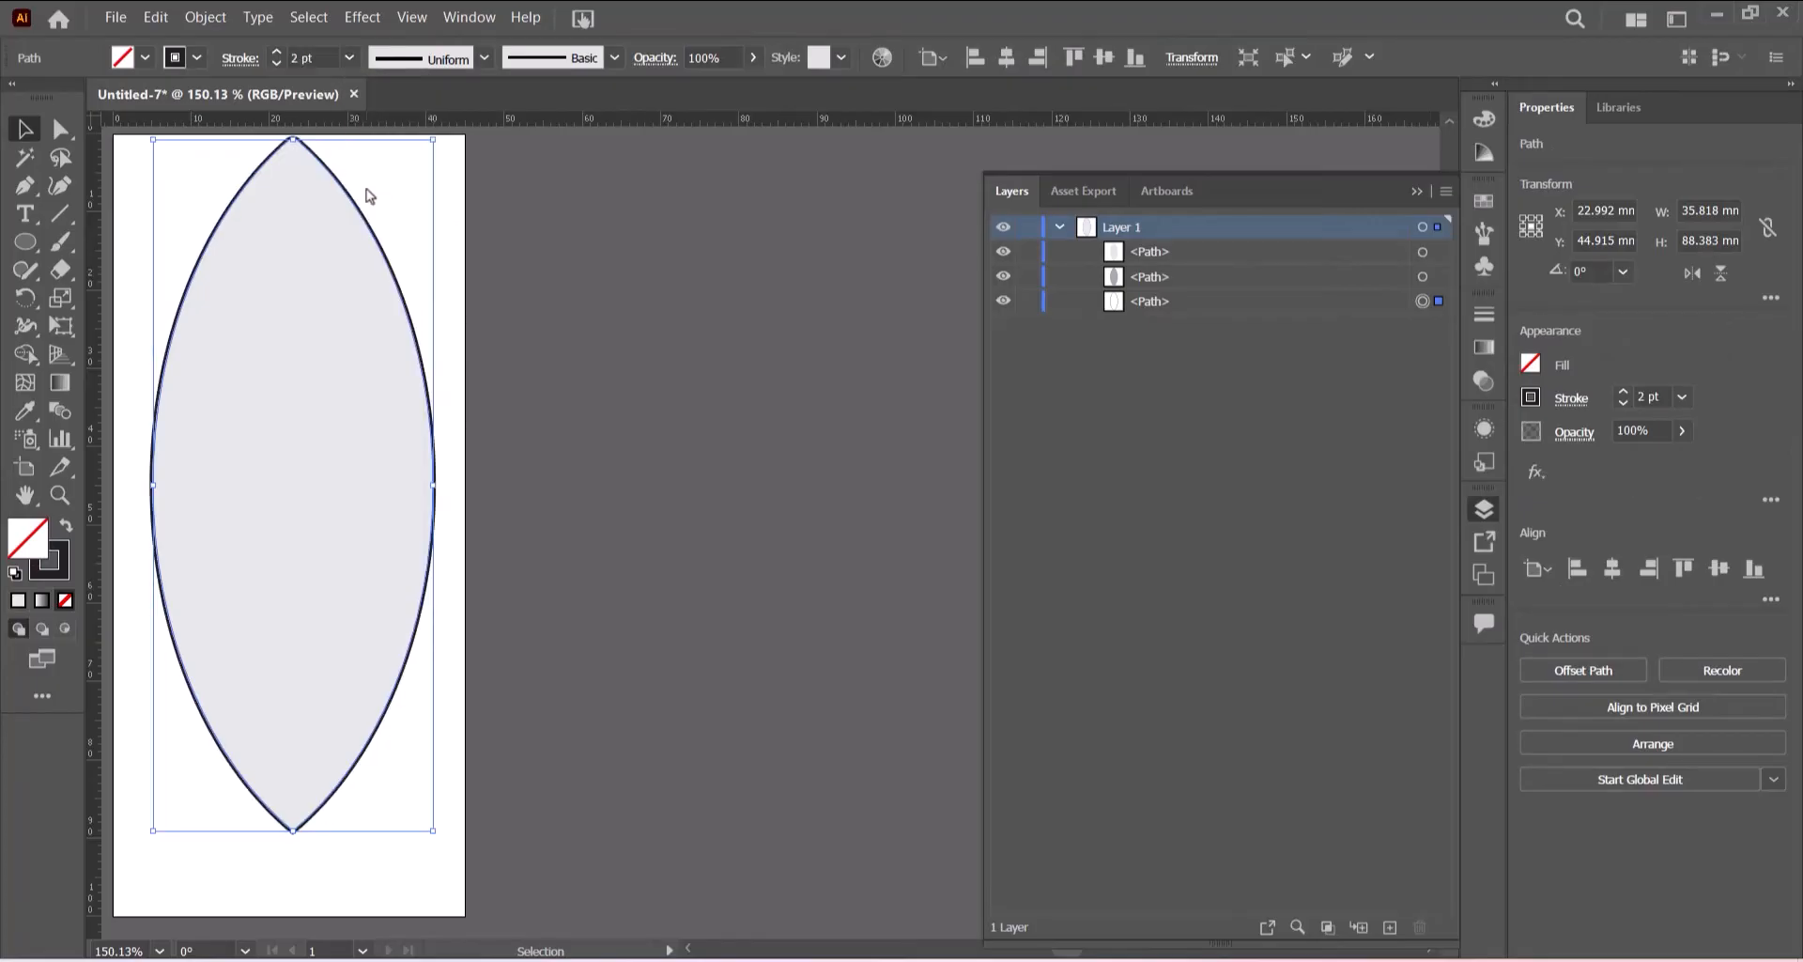
{"action": "left_click", "coordinate": [1416, 192]}
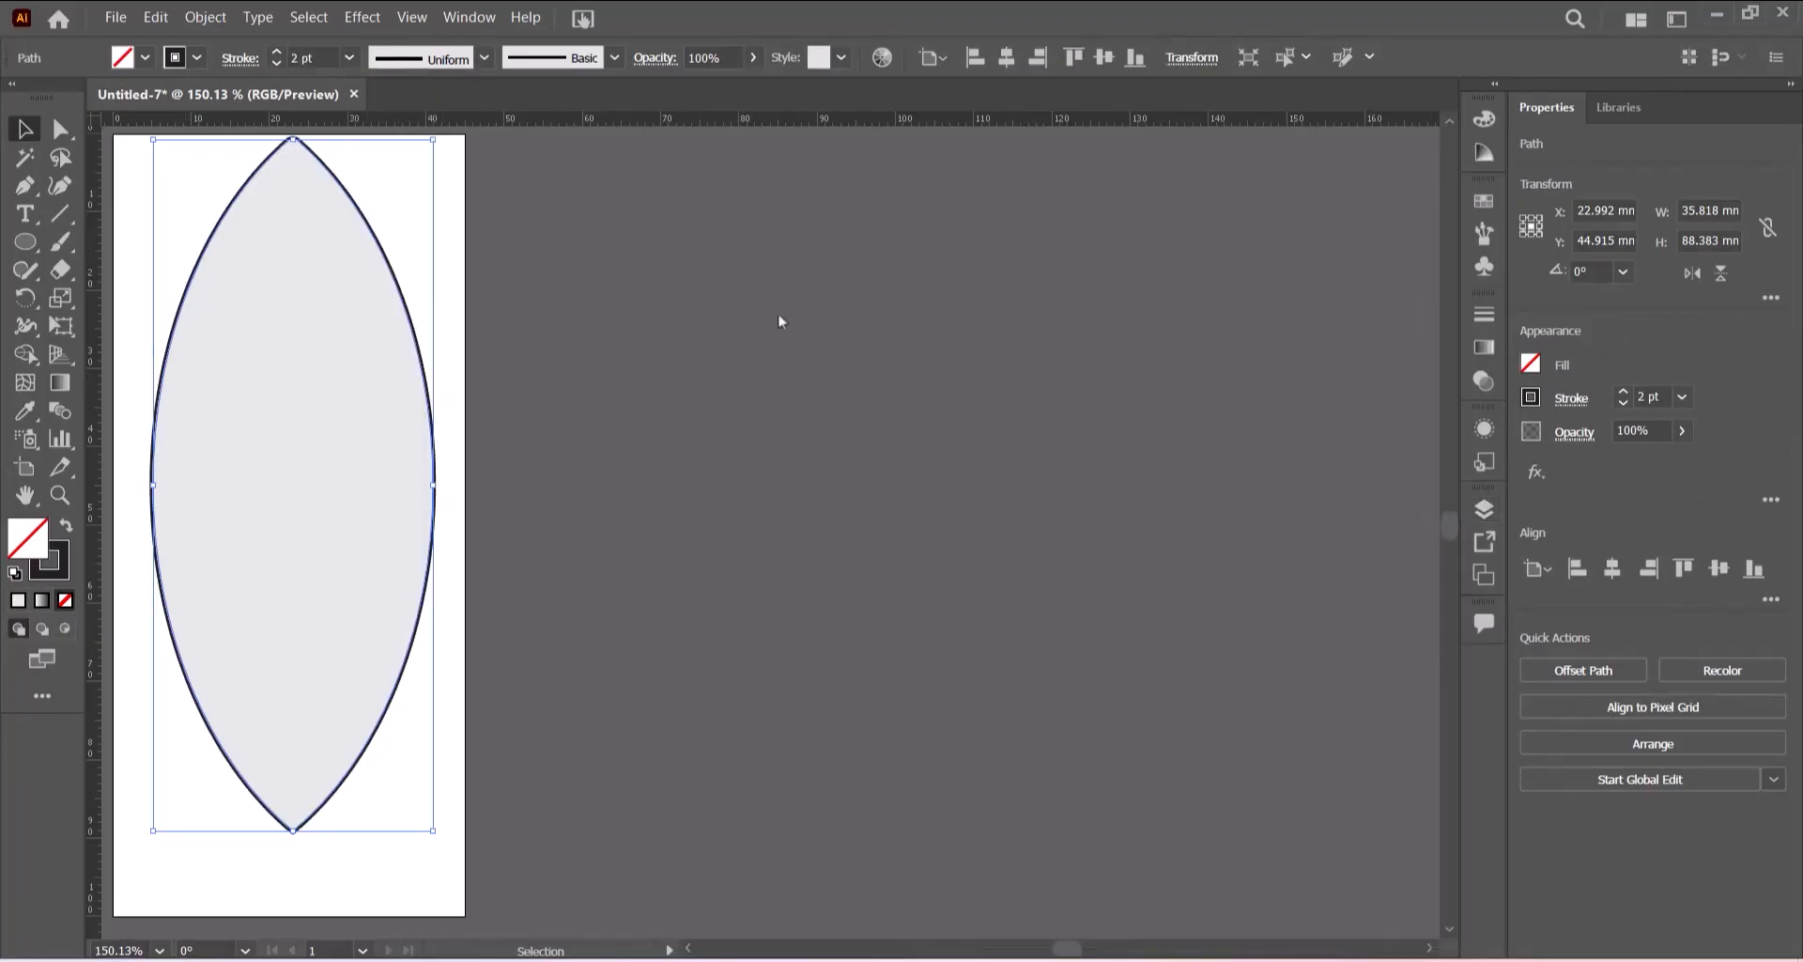
{"action": "left_click", "coordinate": [730, 324]}
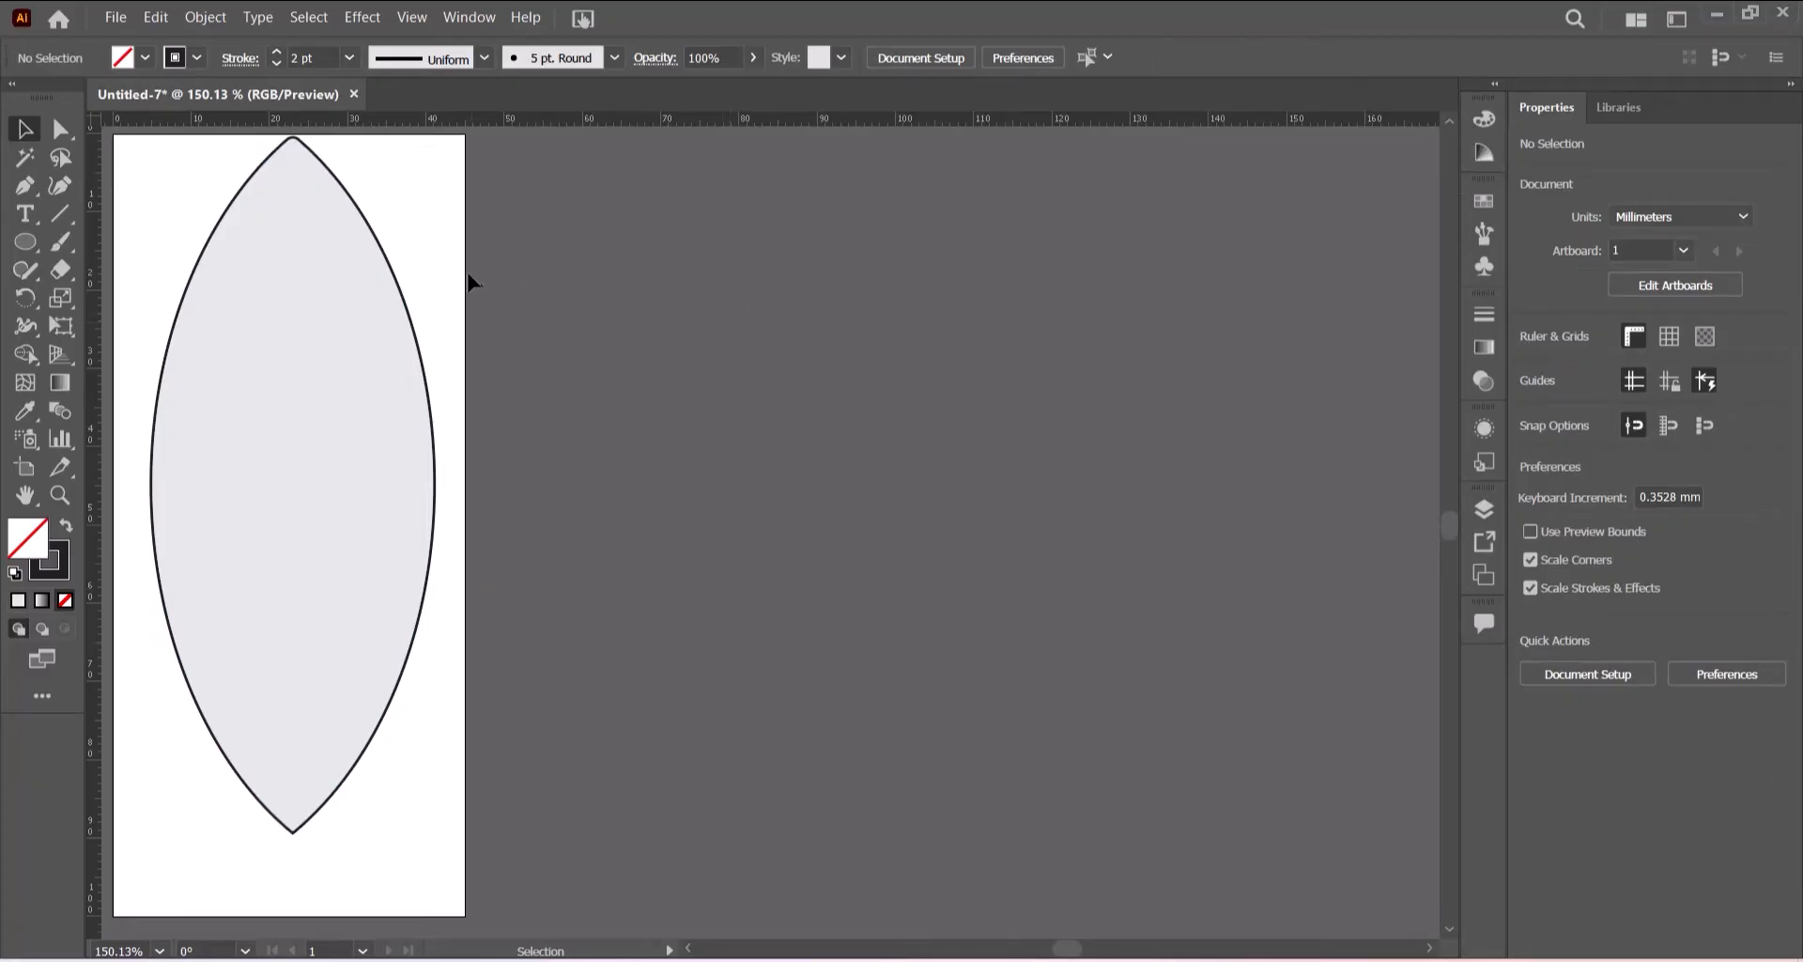
- Select the outline path again in Layers and increase its stroke weight to 3 pt
{"action": "left_click", "coordinate": [411, 310]}
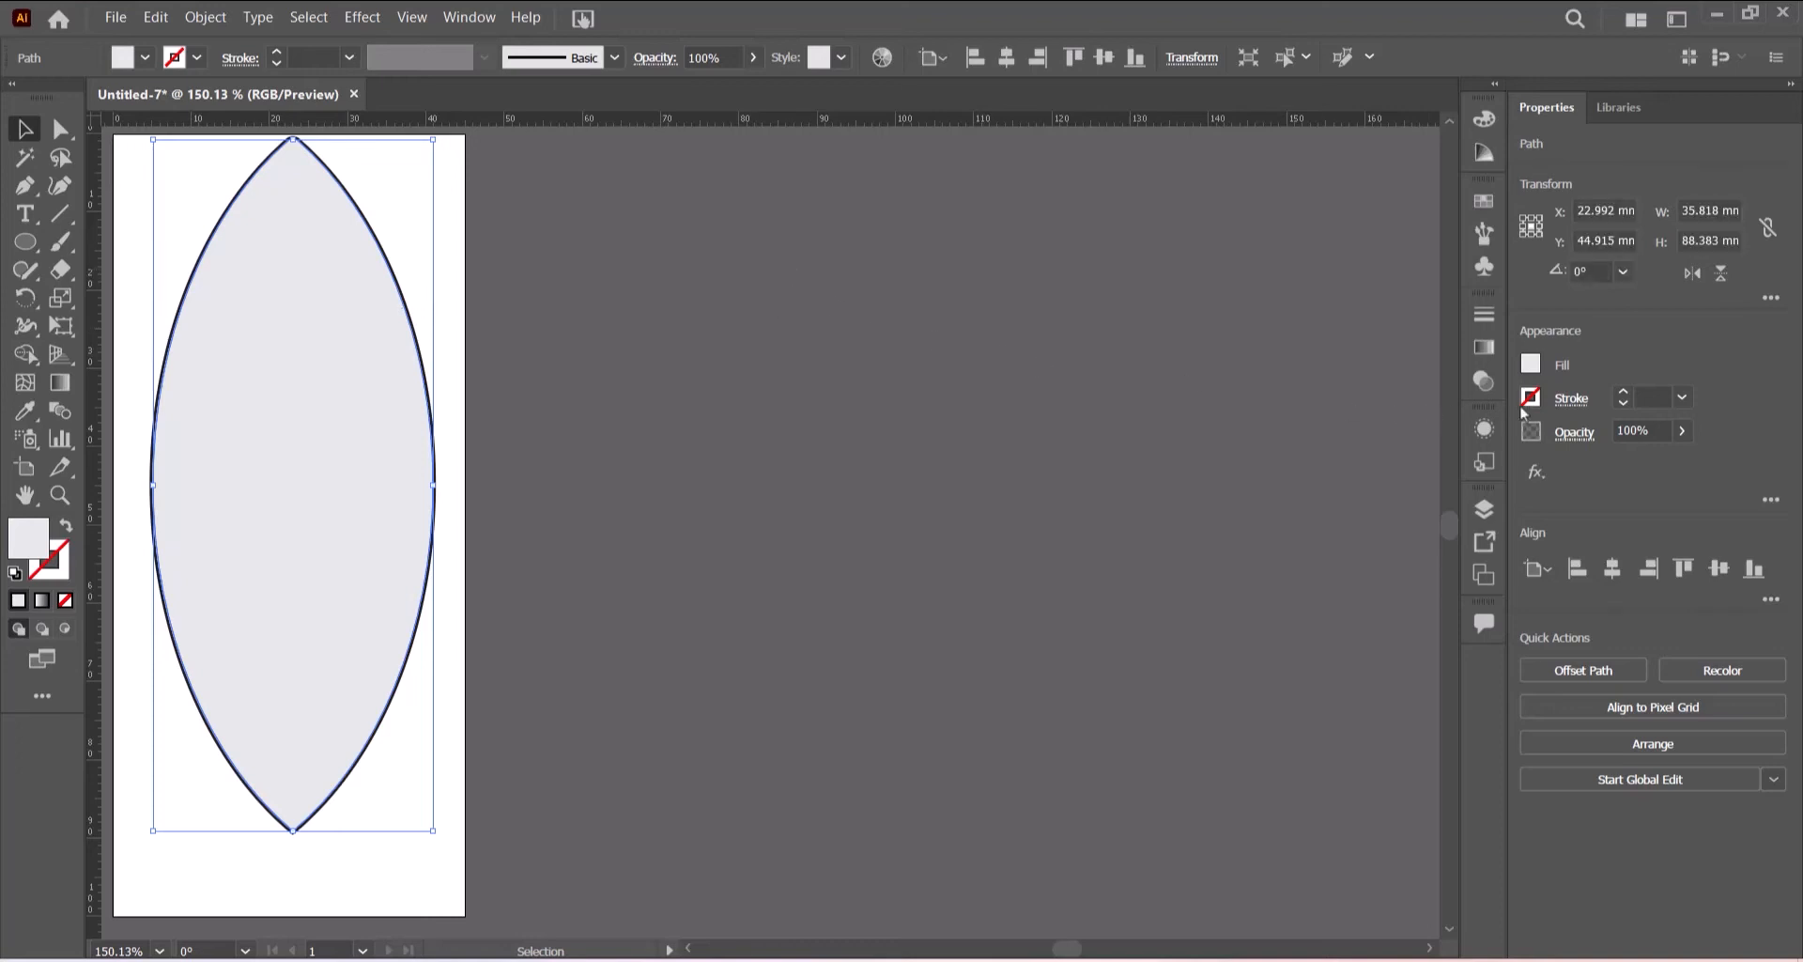
{"action": "left_click", "coordinate": [1484, 508]}
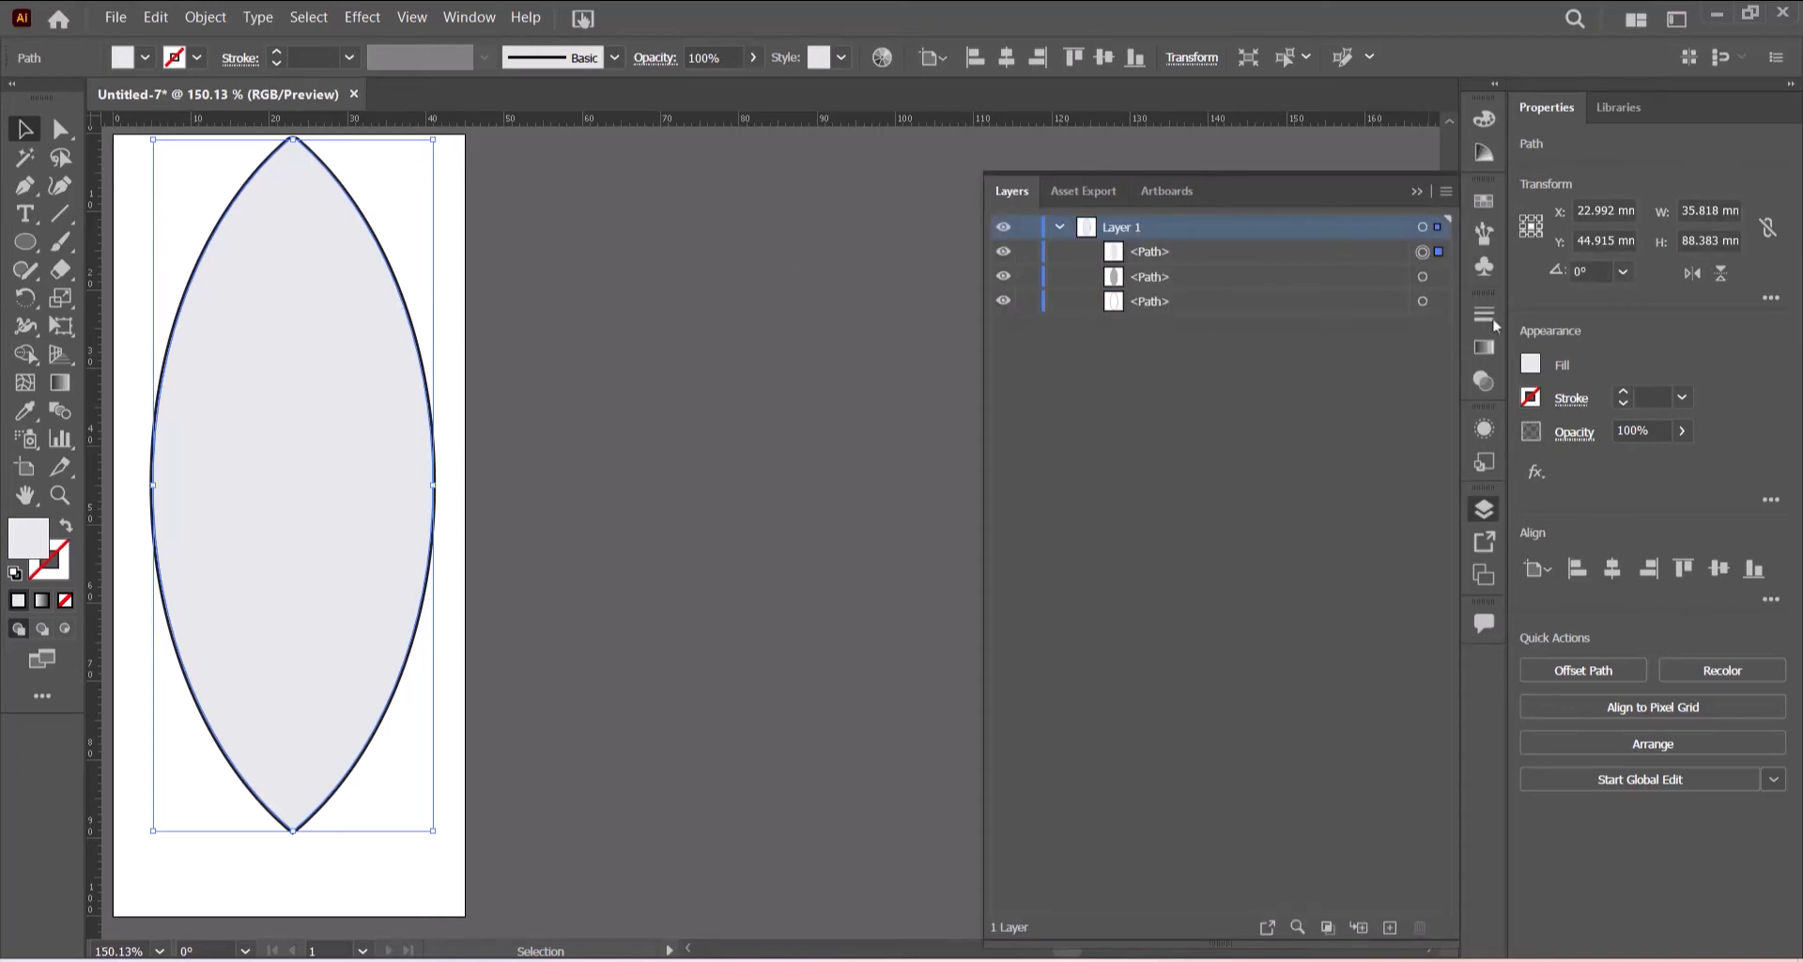
{"action": "left_click", "coordinate": [1423, 300]}
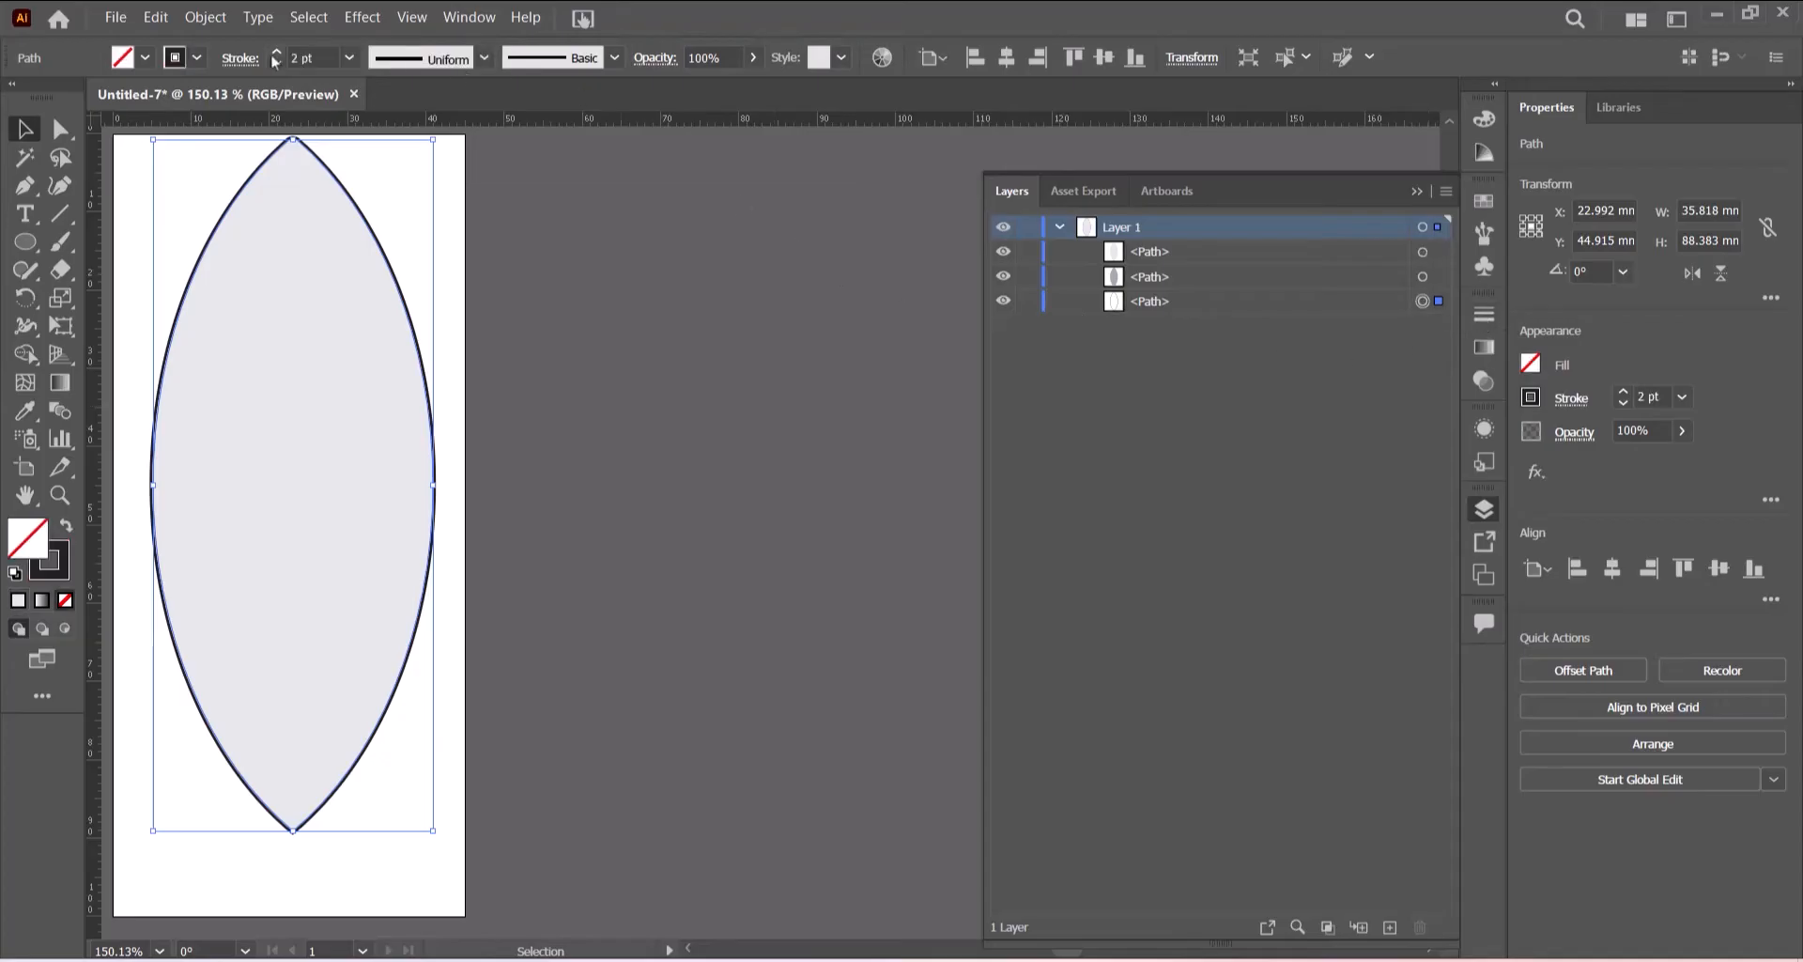
{"action": "left_click", "coordinate": [349, 57]}
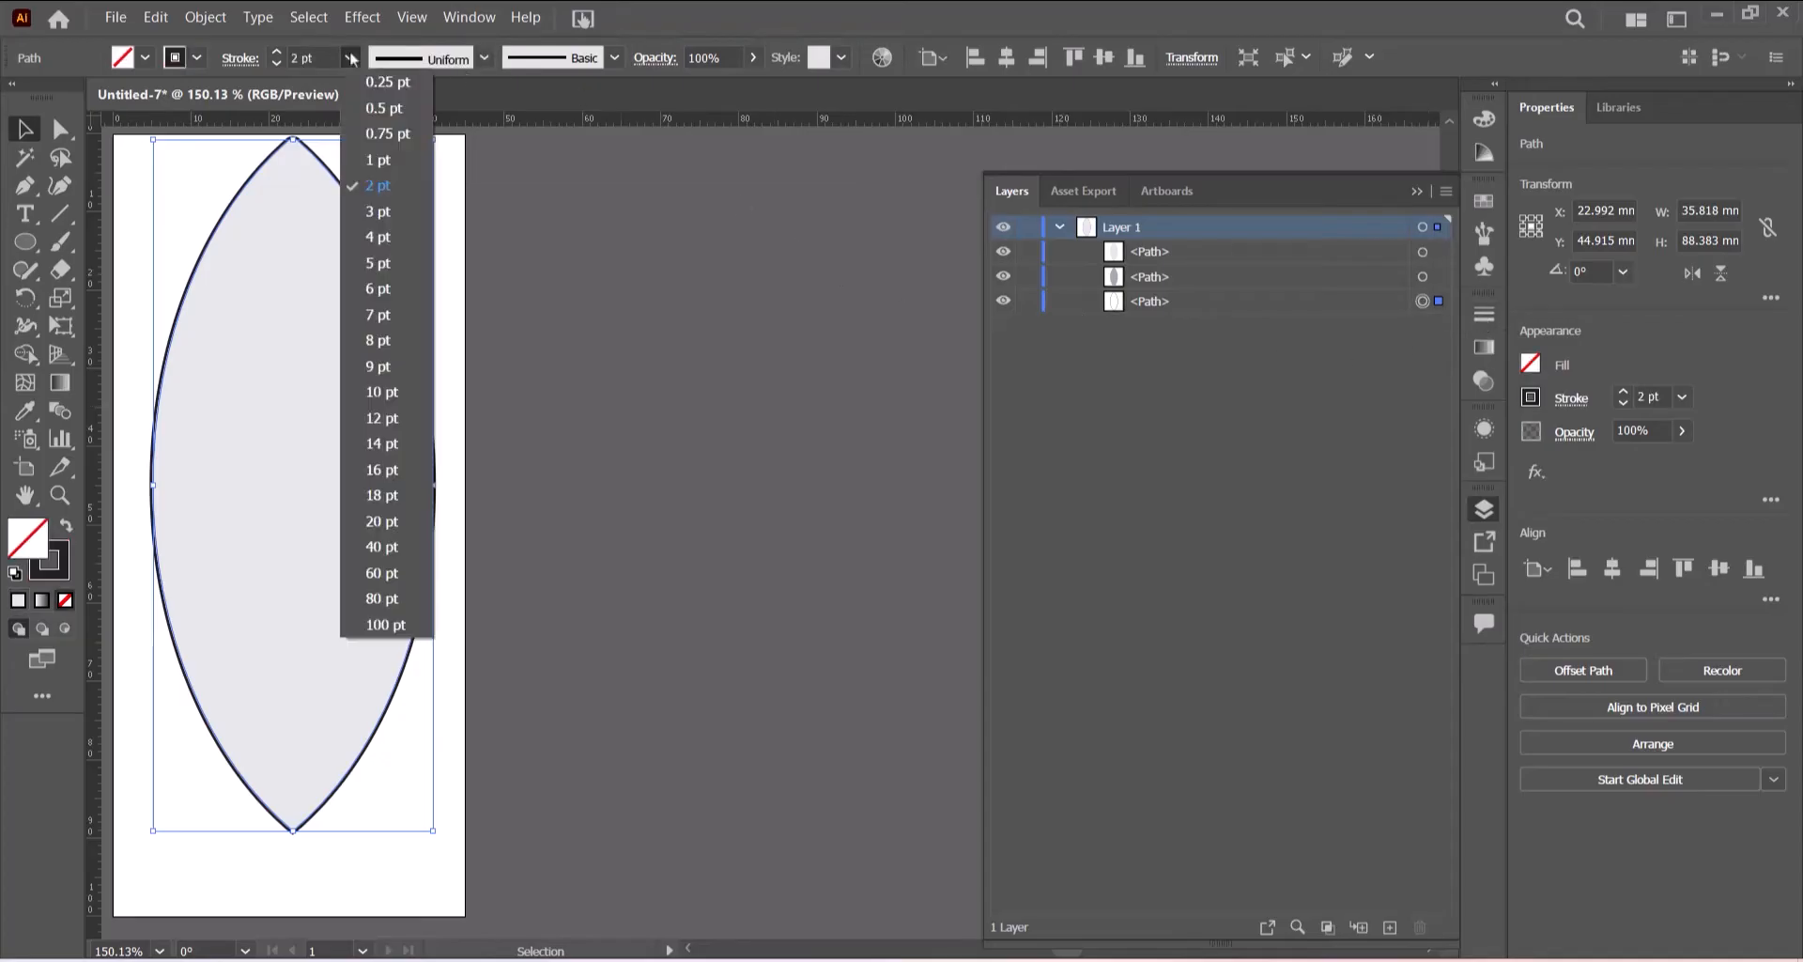
{"action": "left_click", "coordinate": [385, 218]}
{"action": "left_click", "coordinate": [752, 248]}
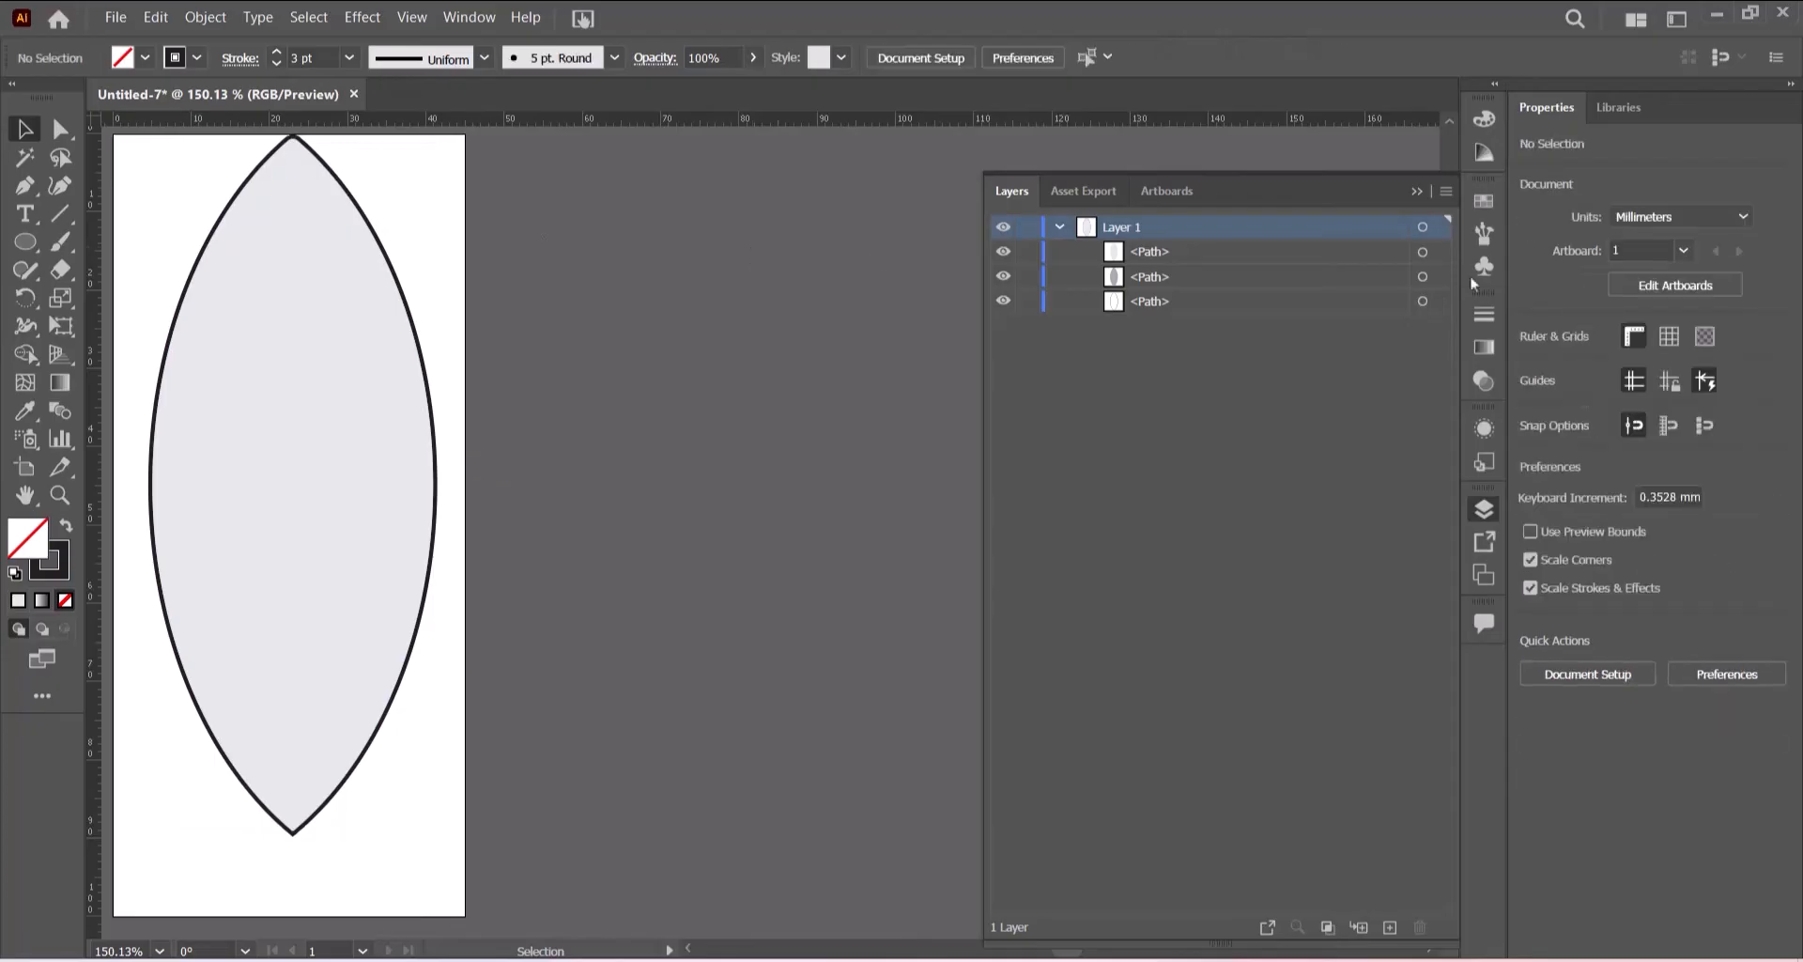
{"action": "left_click", "coordinate": [1416, 193]}
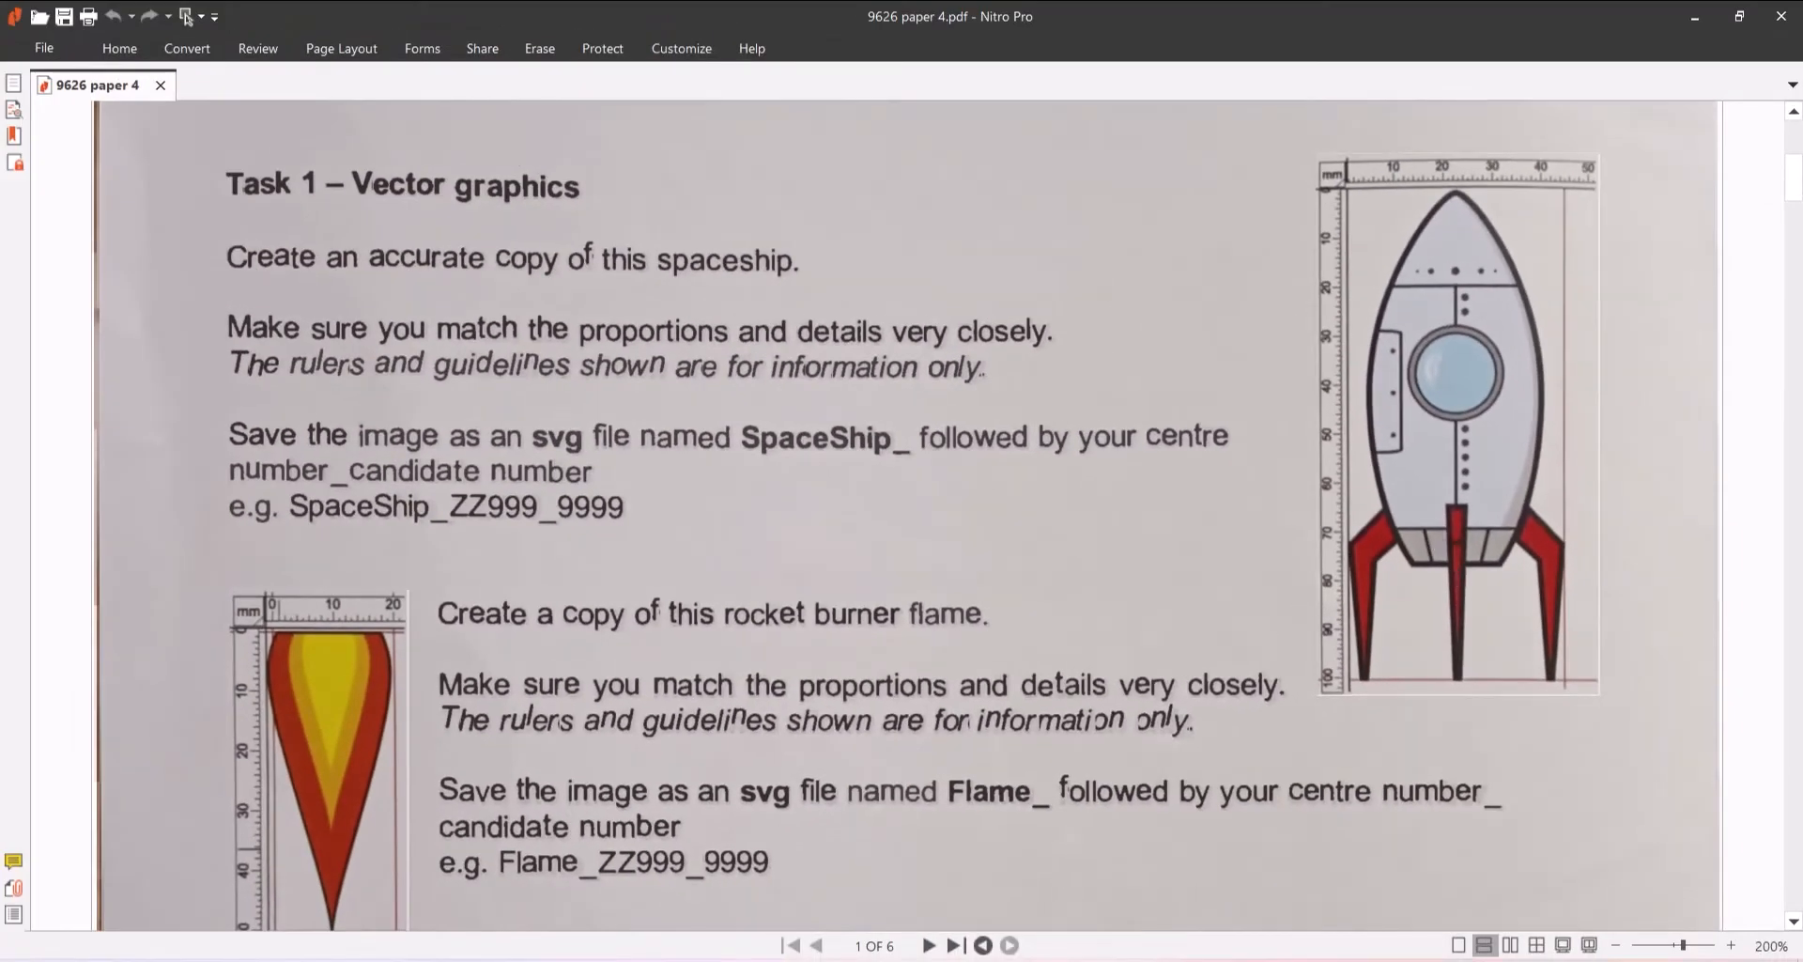
- Draw a rectangle about 33 × 24 mm covering the lower tip of the lens stack
{"action": "left_click", "coordinate": [988, 960]}
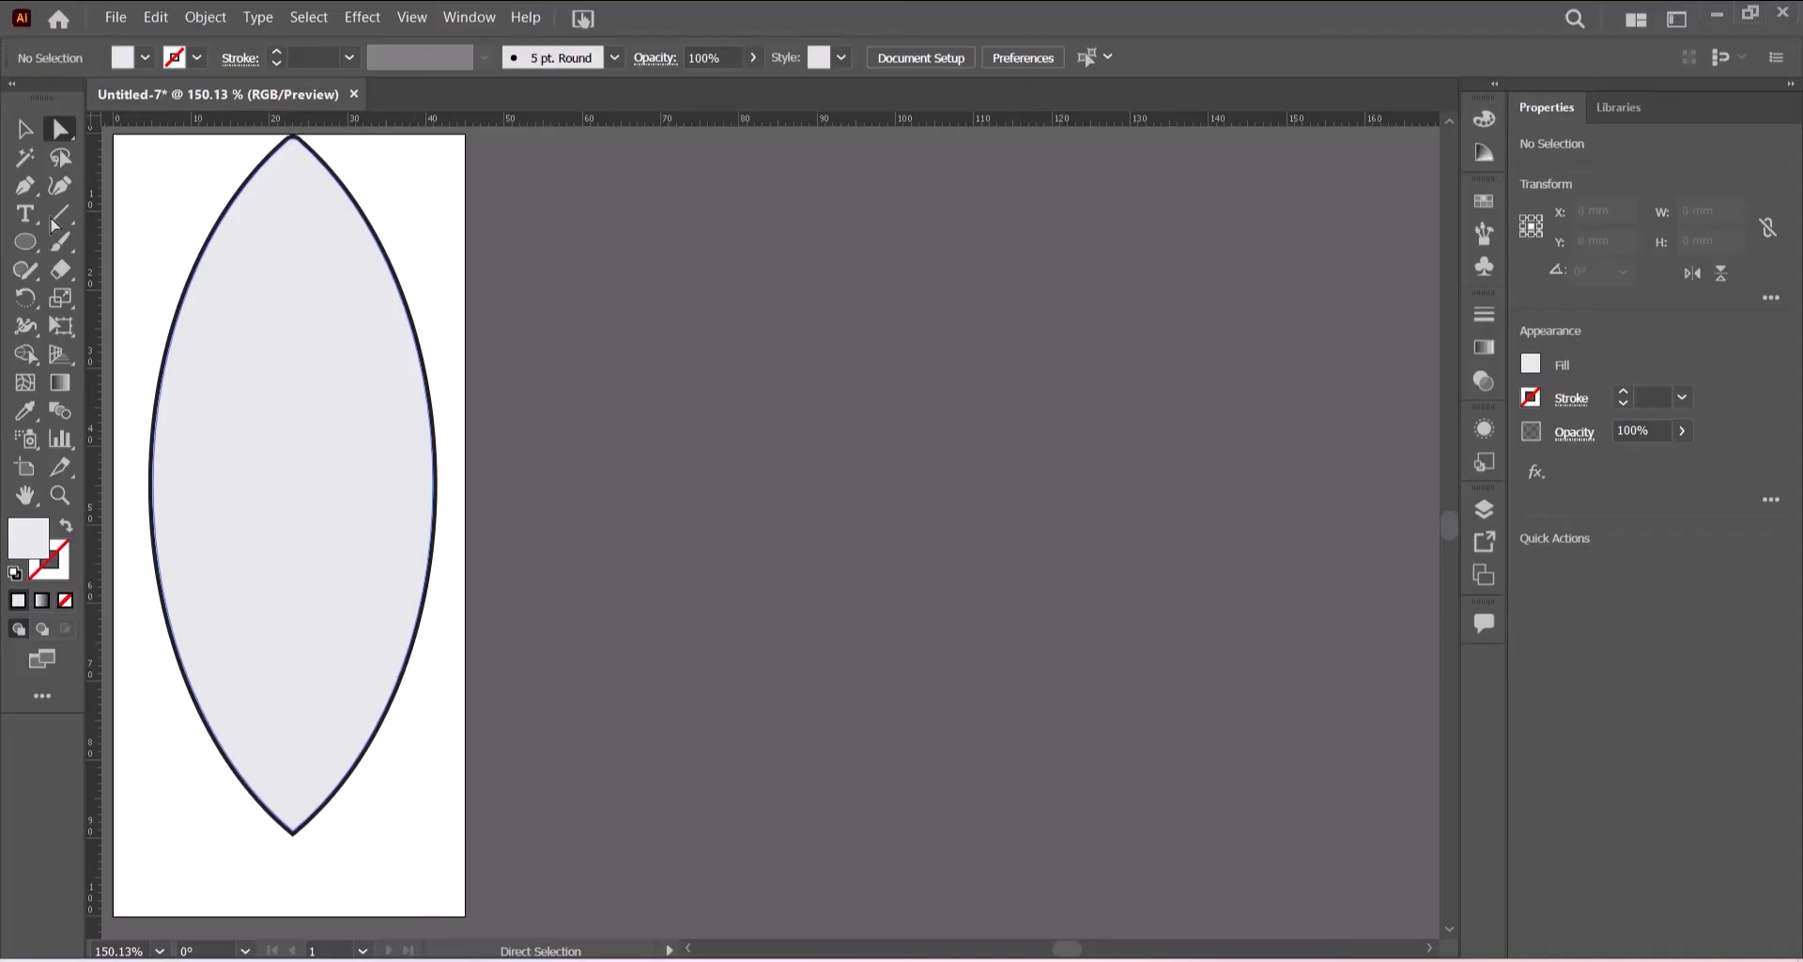
{"action": "left_click", "coordinate": [25, 246]}
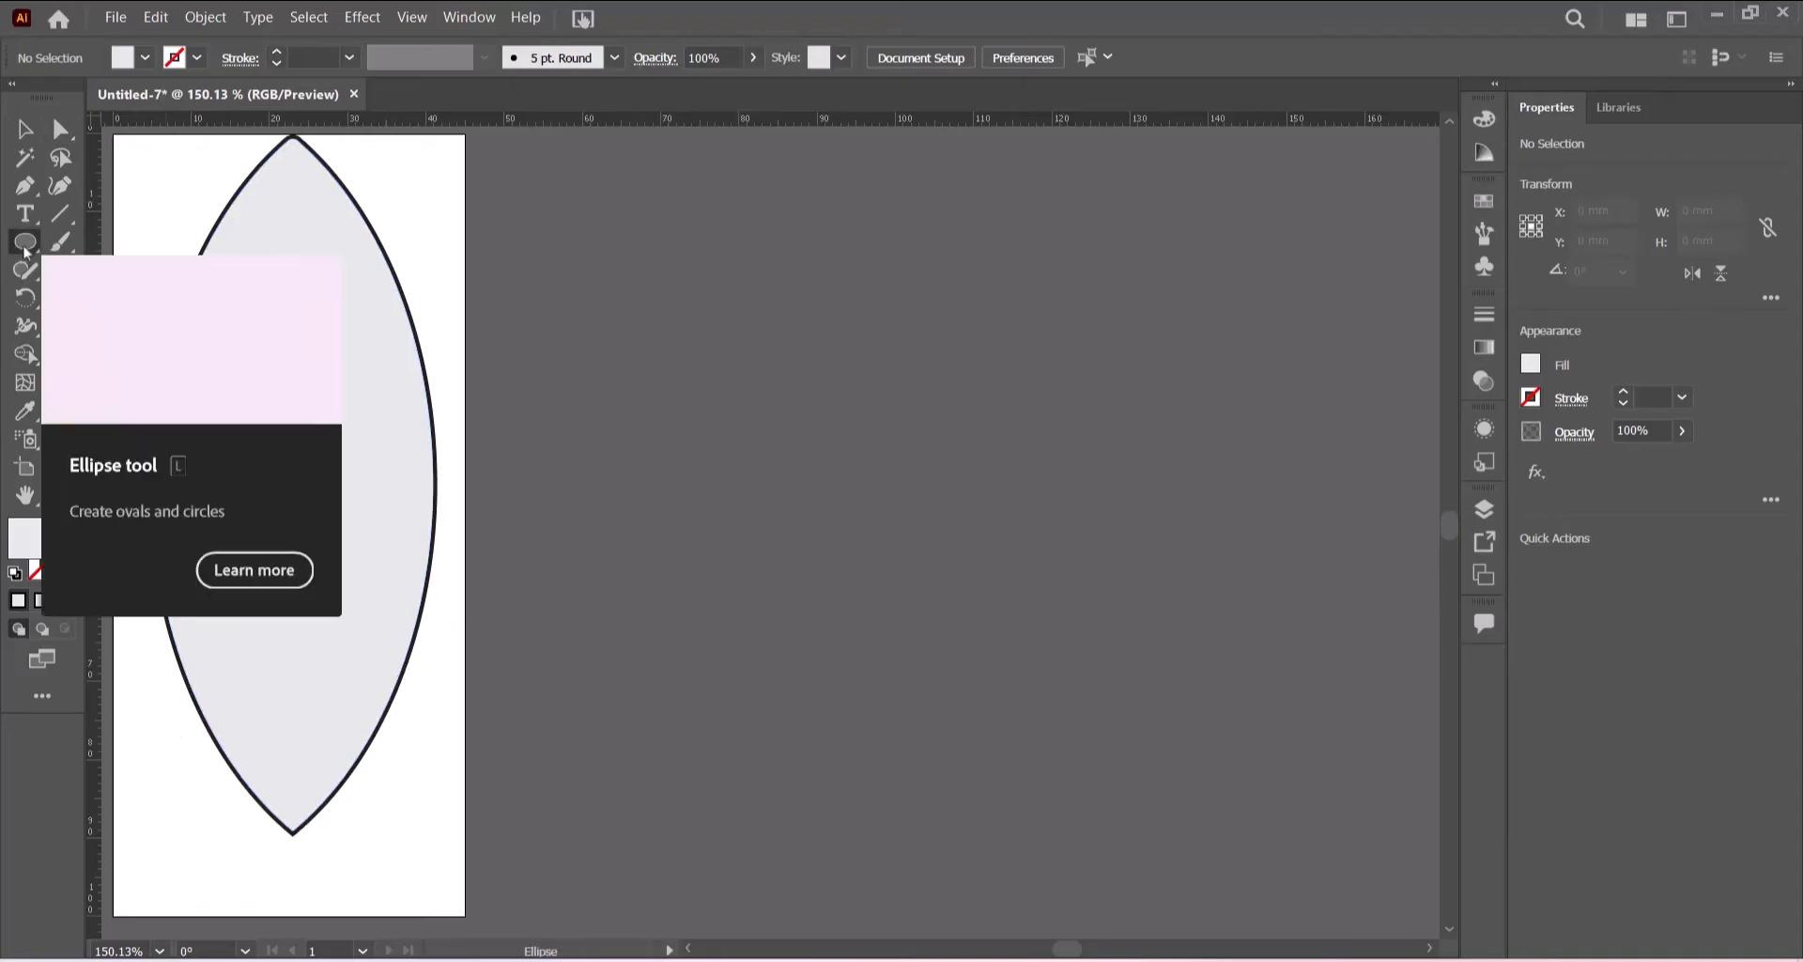
{"action": "left_click", "coordinate": [112, 245]}
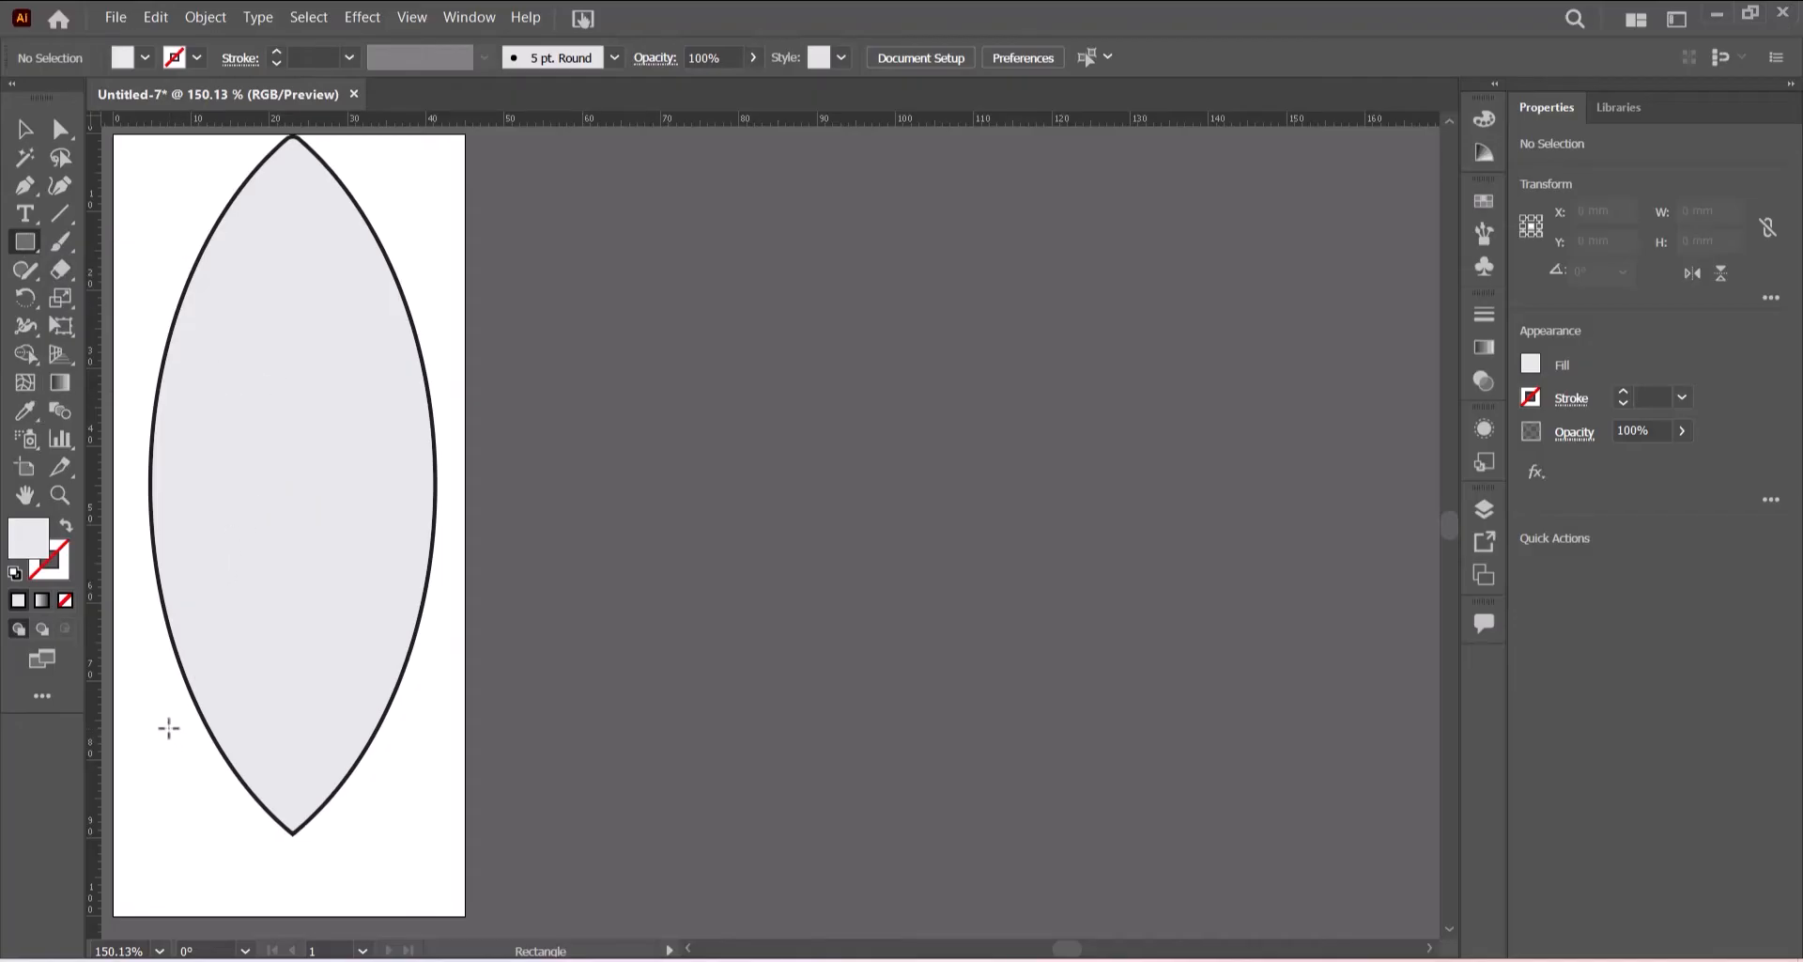
{"action": "left_click_drag", "start_coordinate": [167, 729], "coordinate": [421, 915]}
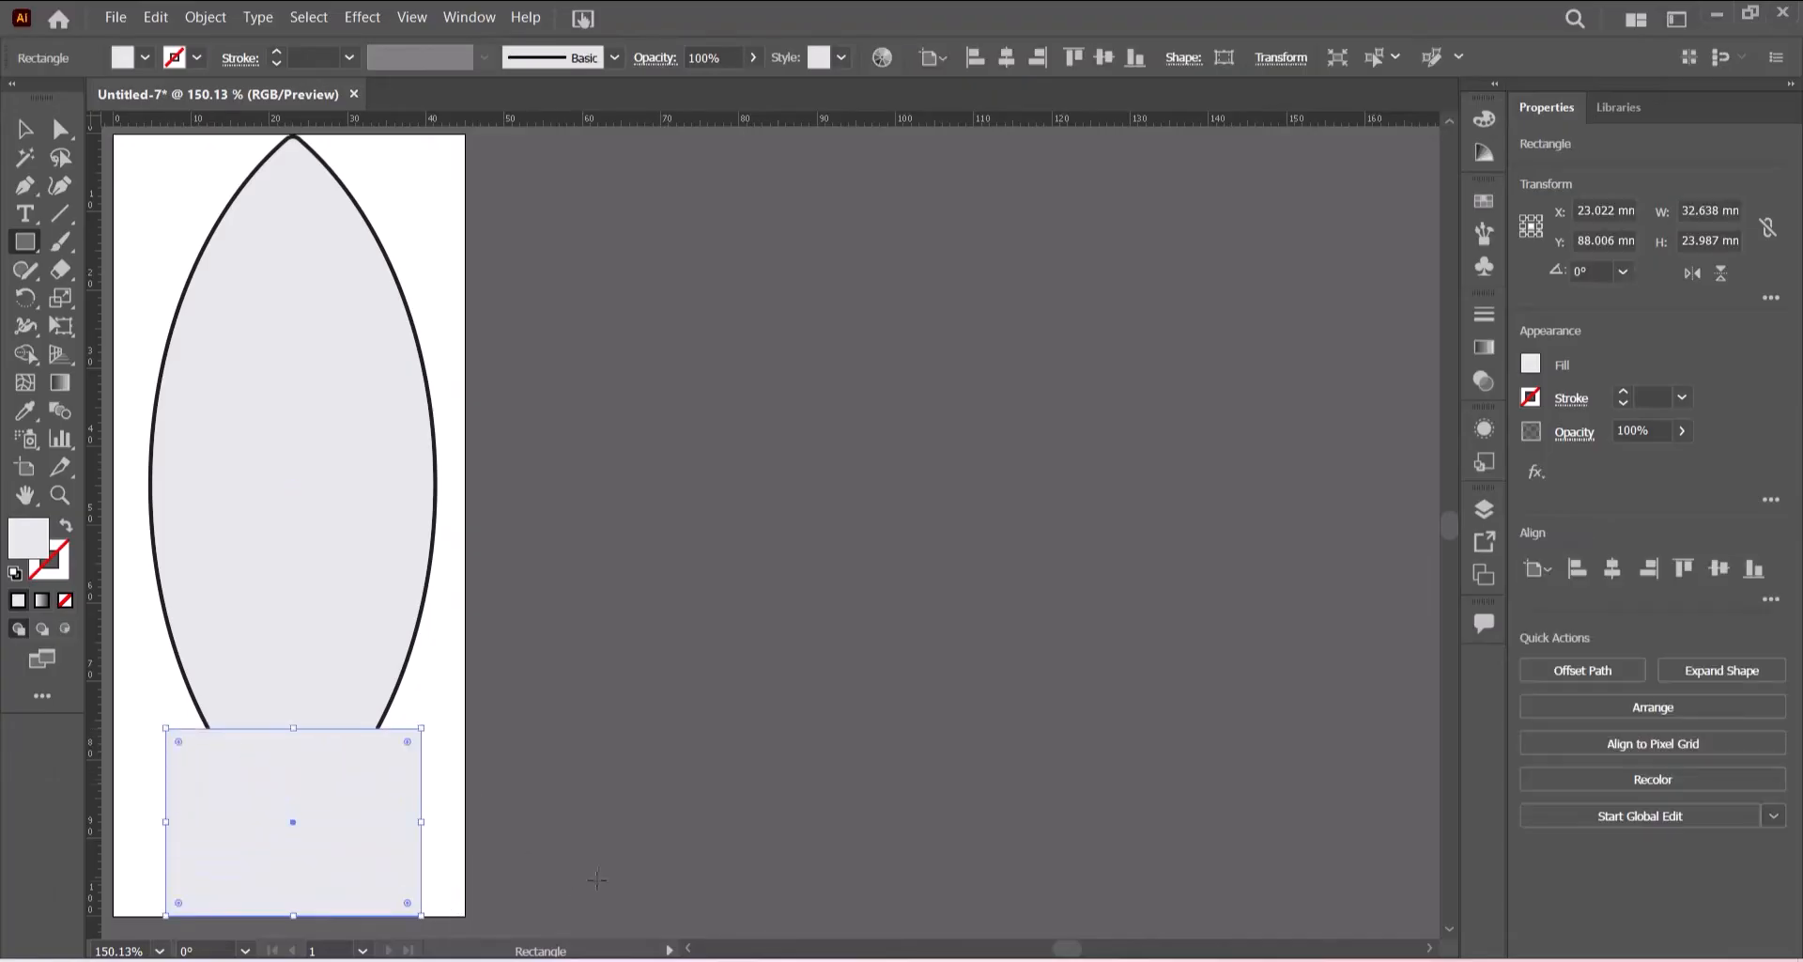
- Select everything and use the Shape Builder to cut away the lens tip and rectangle, leaving a flat base
{"action": "key", "text": "ctrl+a"}
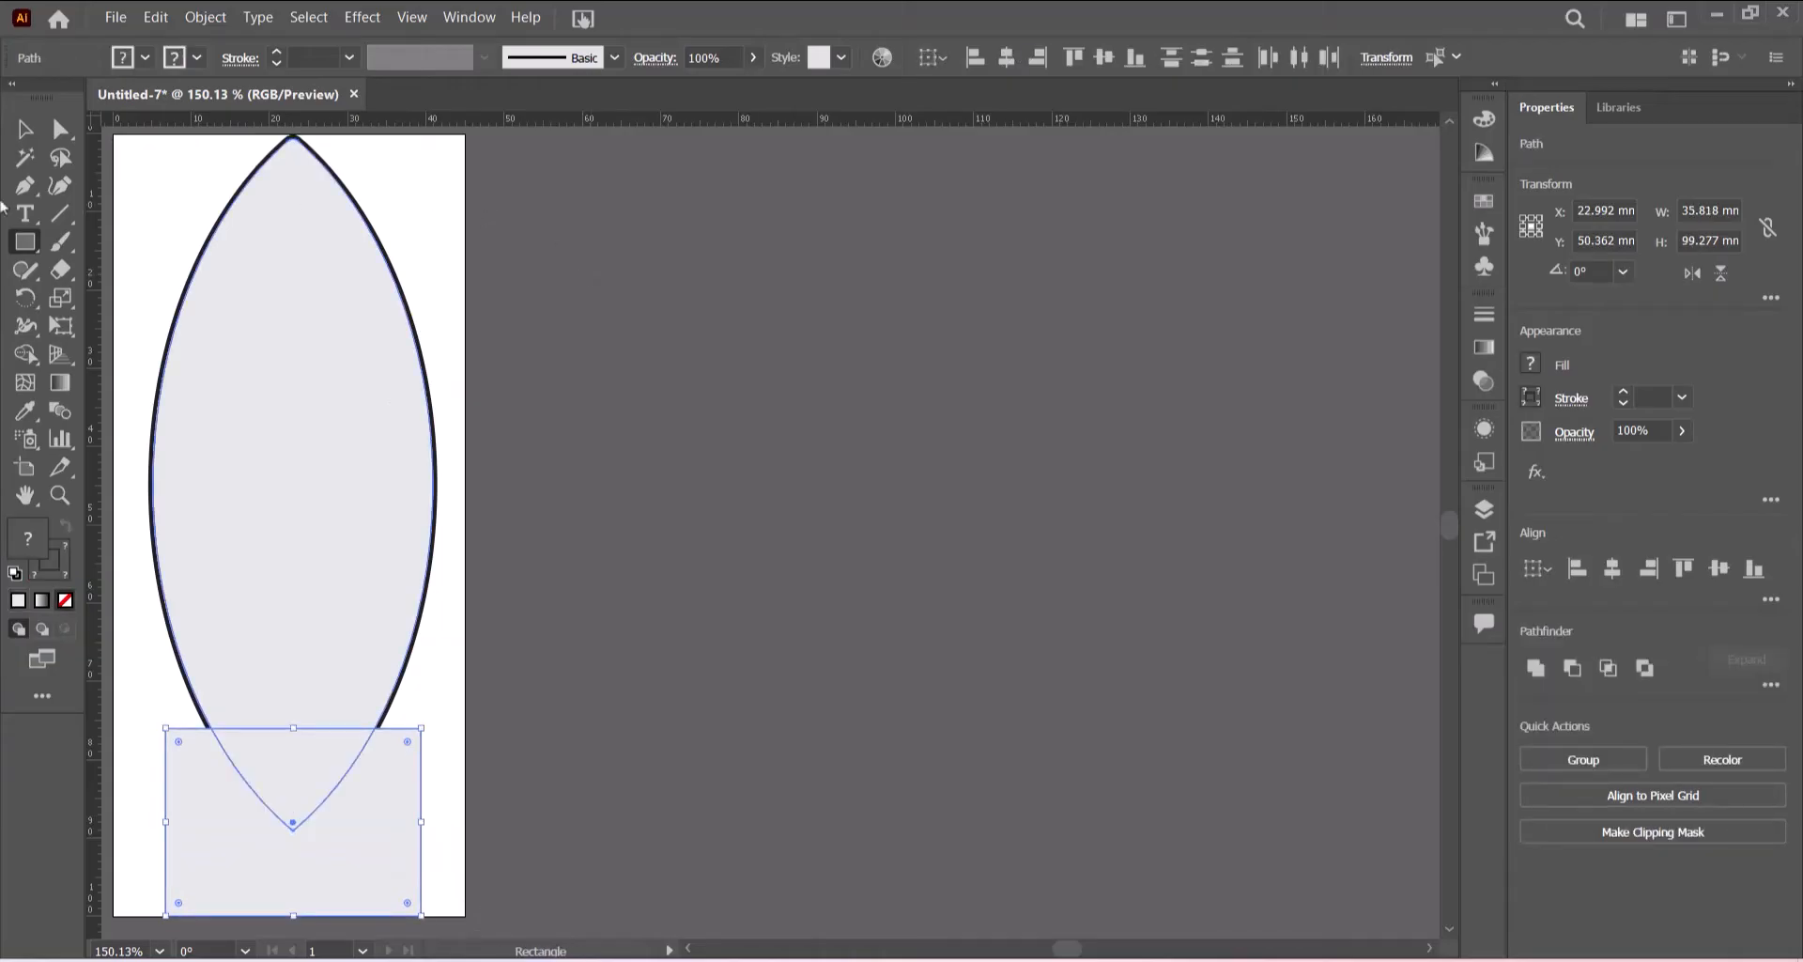
{"action": "left_click", "coordinate": [31, 362]}
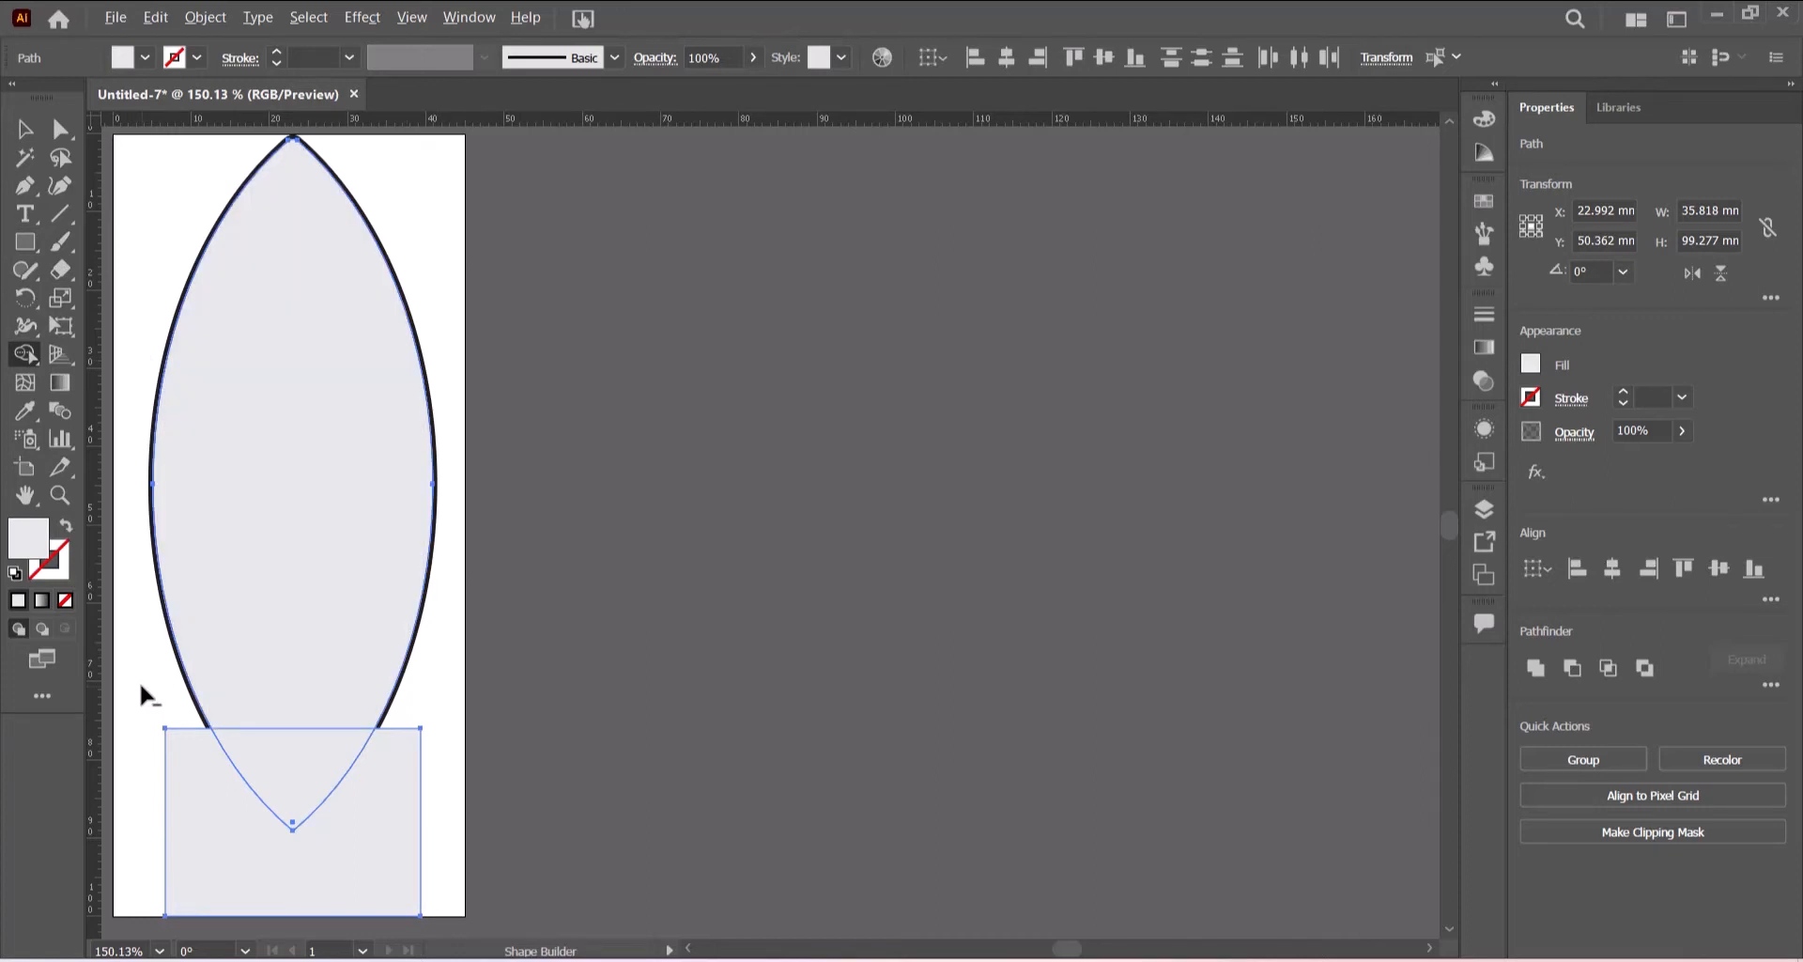
{"action": "mouse_move", "coordinate": [163, 749]}
{"action": "left_mouse_down"}
{"action": "mouse_move", "coordinate": [373, 777]}
{"action": "mouse_move", "coordinate": [400, 815]}
{"action": "left_mouse_up"}
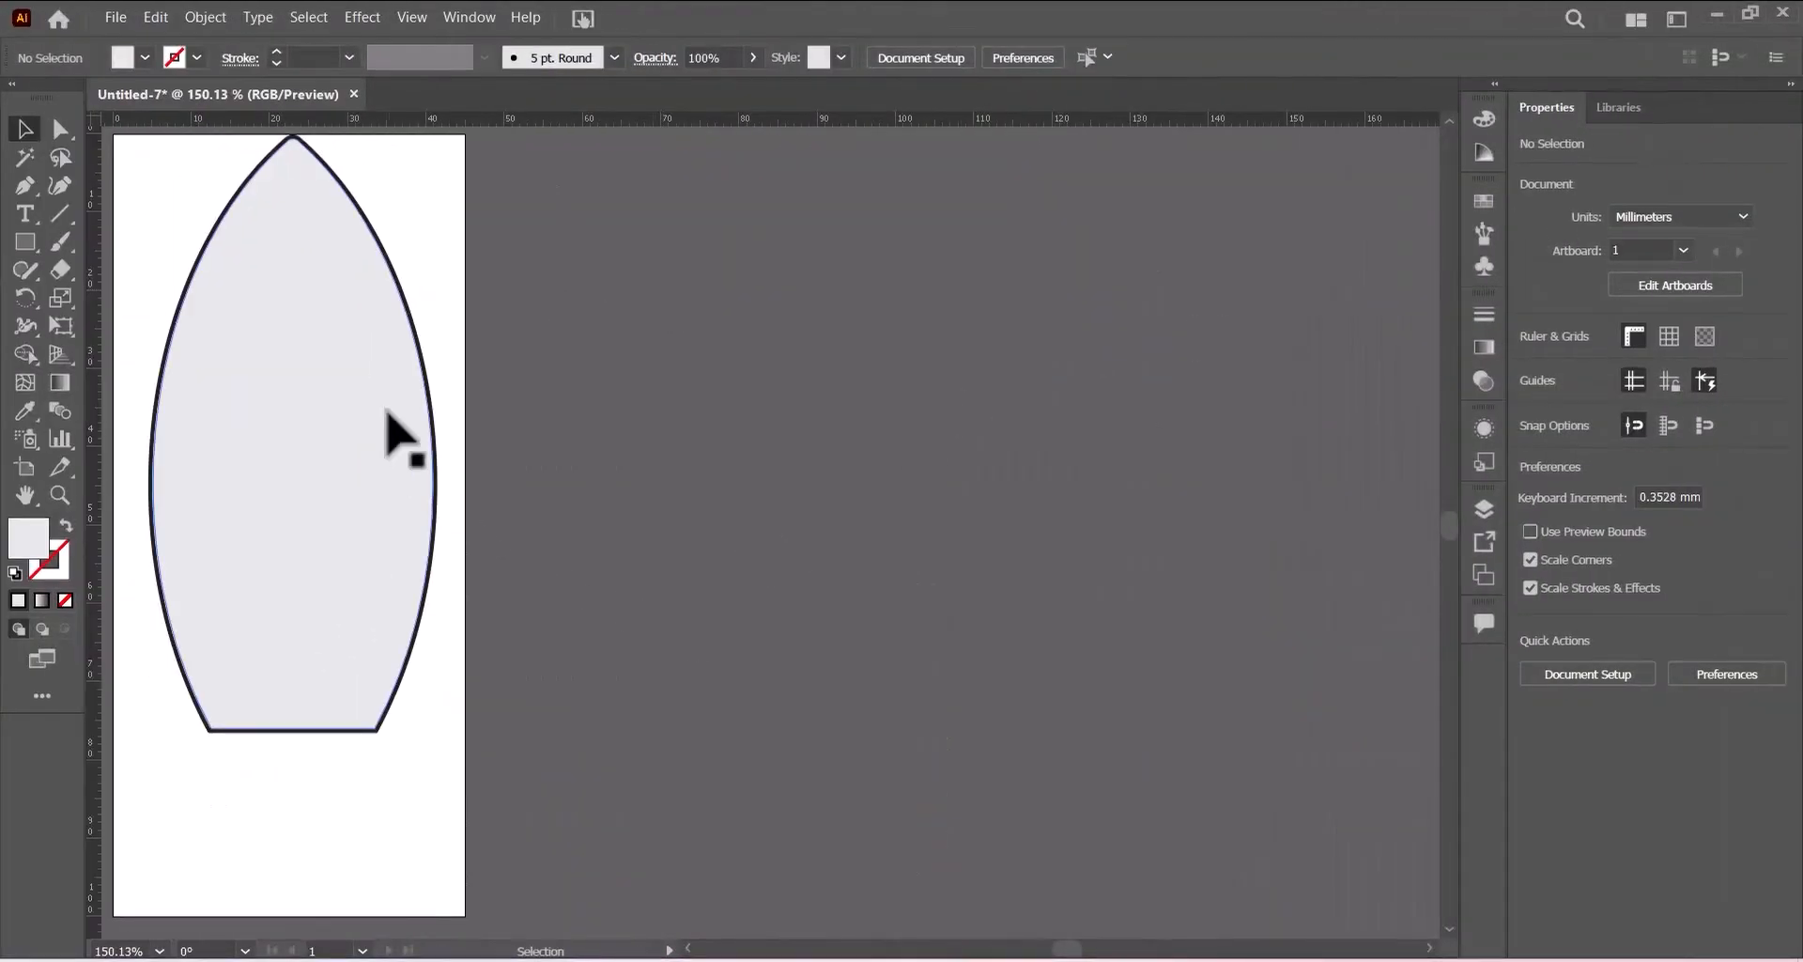
- Pull the light lens's lower-right and right-side anchors slightly inward to reveal a strip of darker grey shading
{"action": "left_click", "coordinate": [355, 416]}
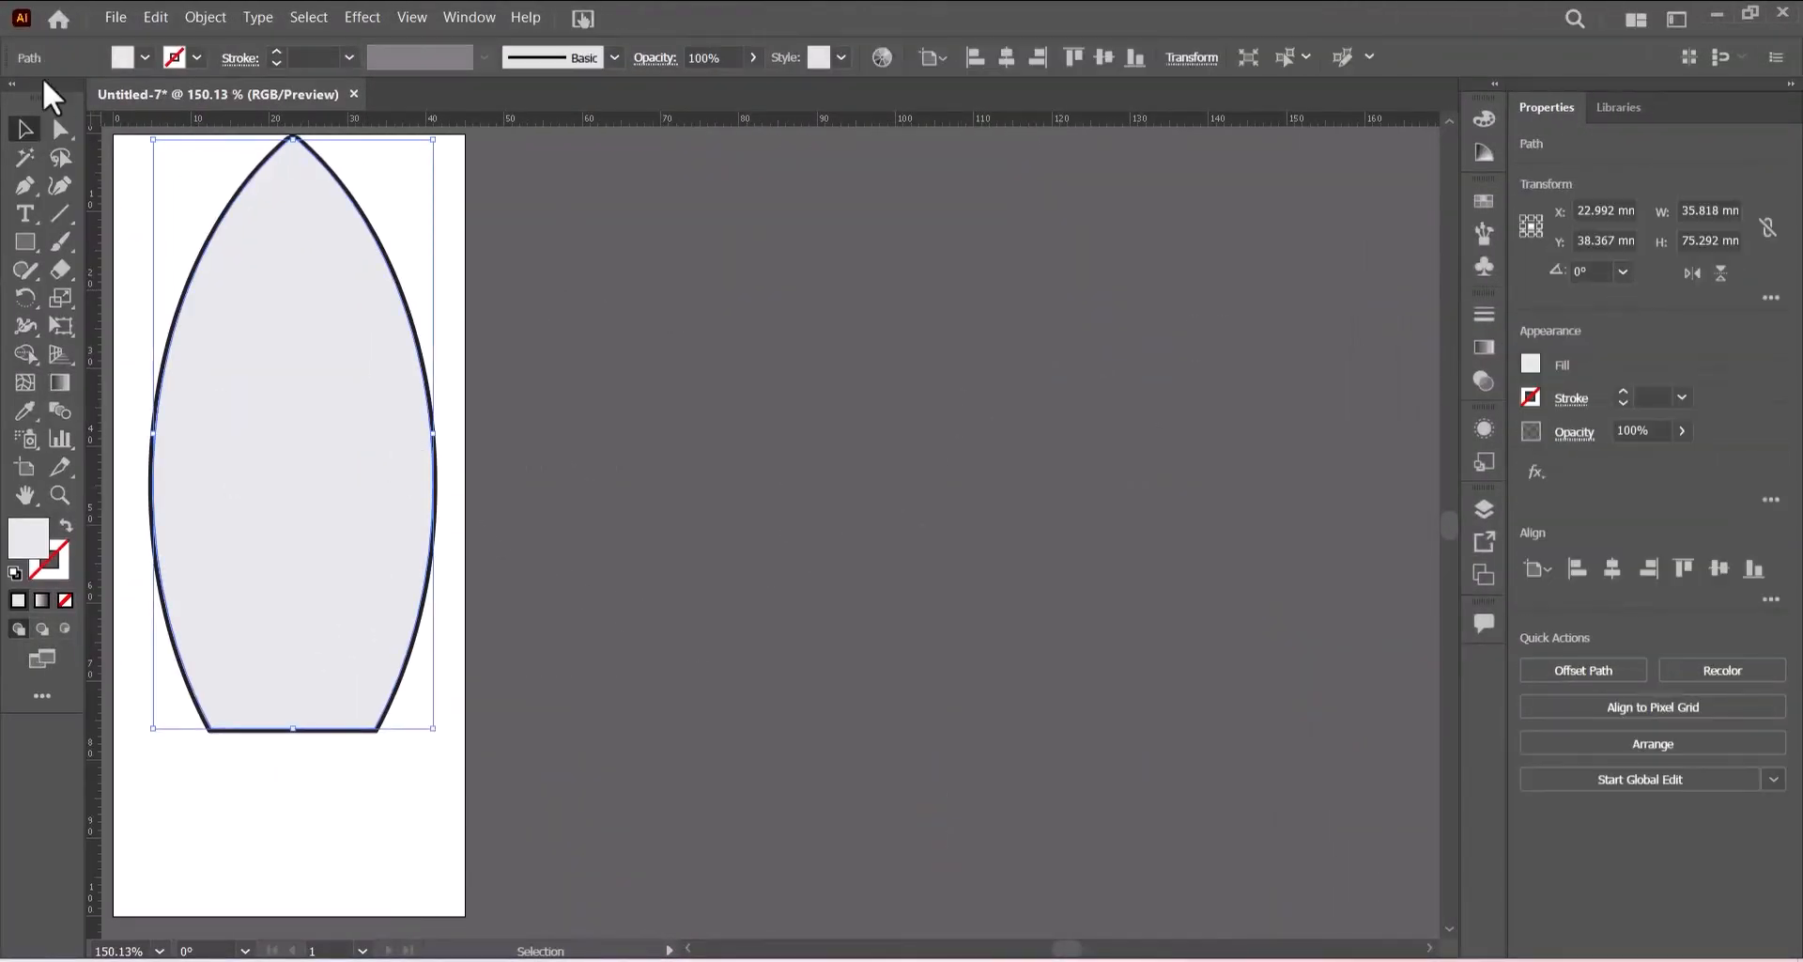
{"action": "left_click", "coordinate": [60, 128]}
{"action": "left_click_drag", "start_coordinate": [559, 359], "coordinate": [290, 814]}
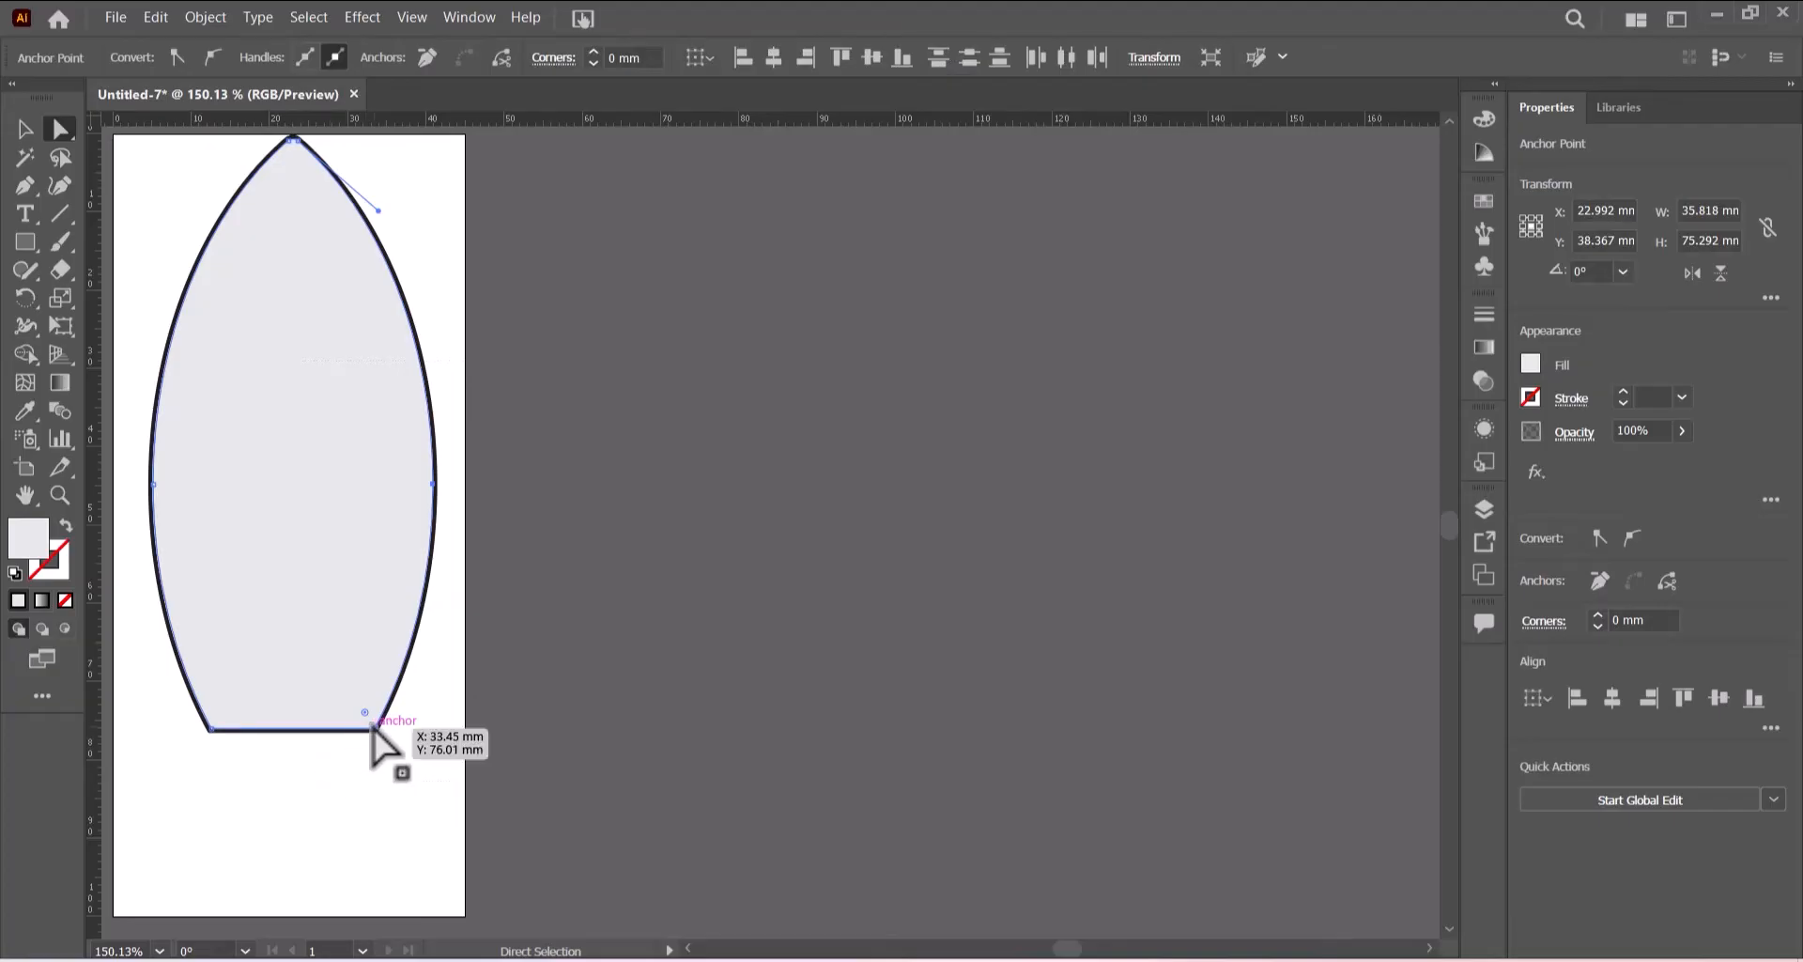
{"action": "left_click_drag", "start_coordinate": [370, 726], "coordinate": [348, 726]}
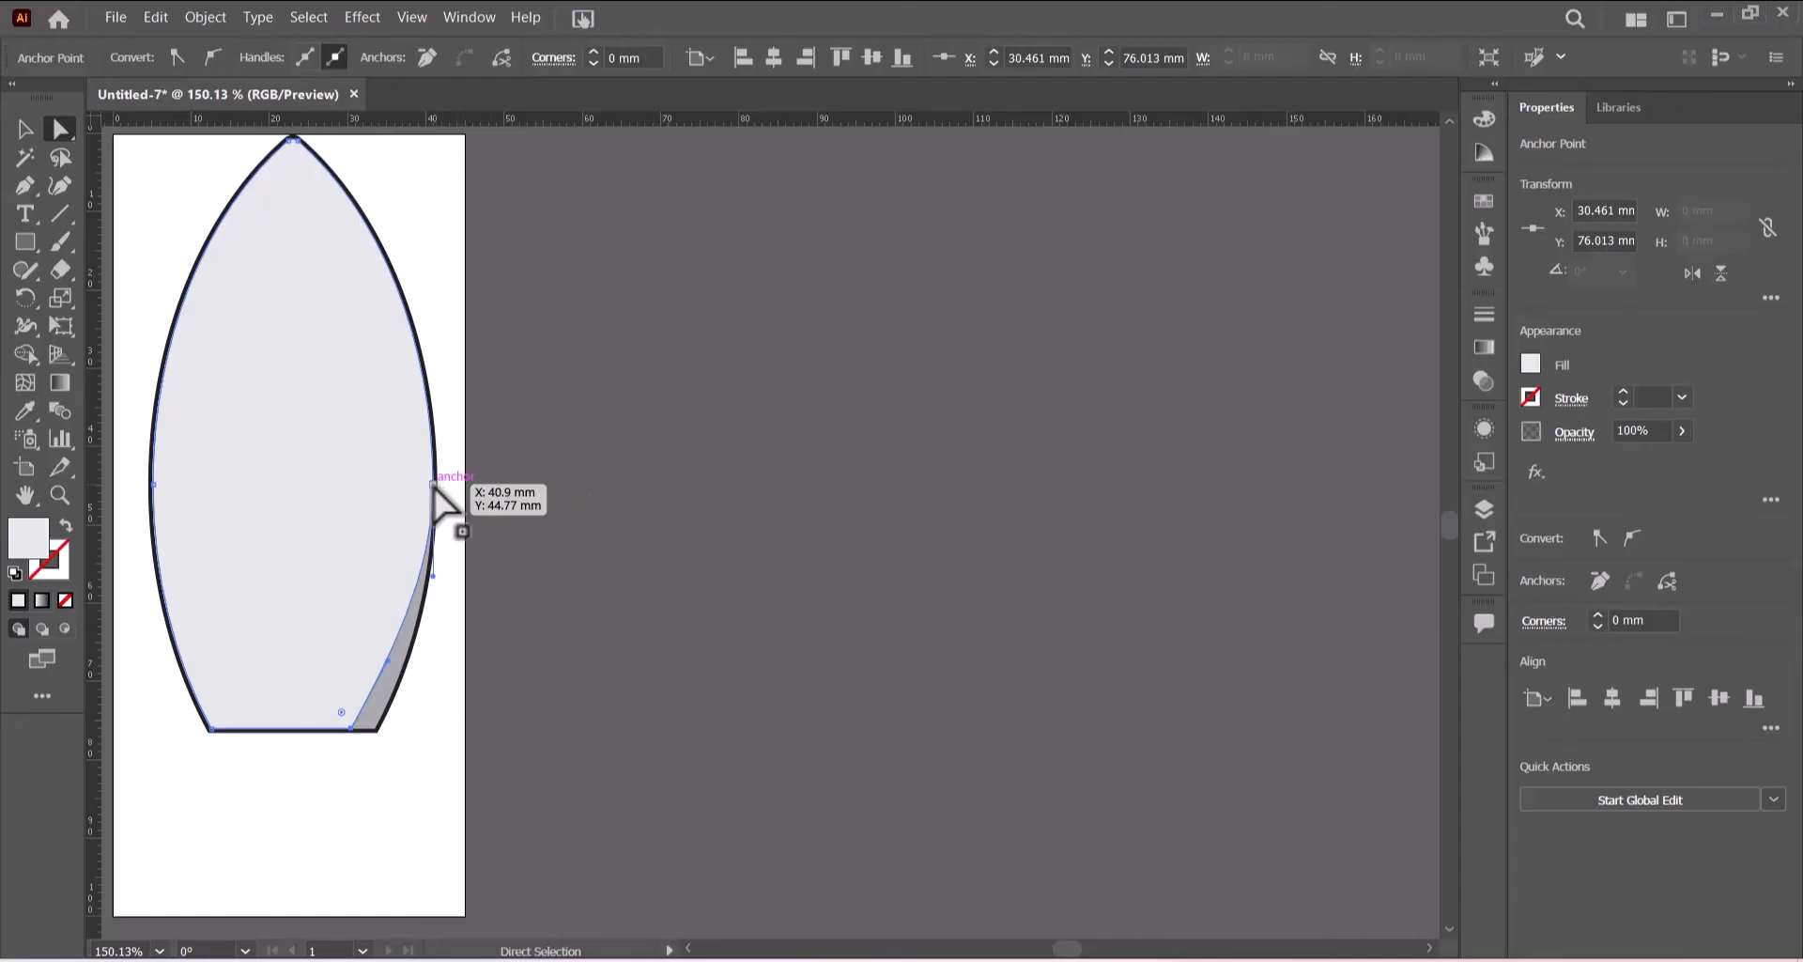
{"action": "left_click_drag", "start_coordinate": [433, 485], "coordinate": [425, 484]}
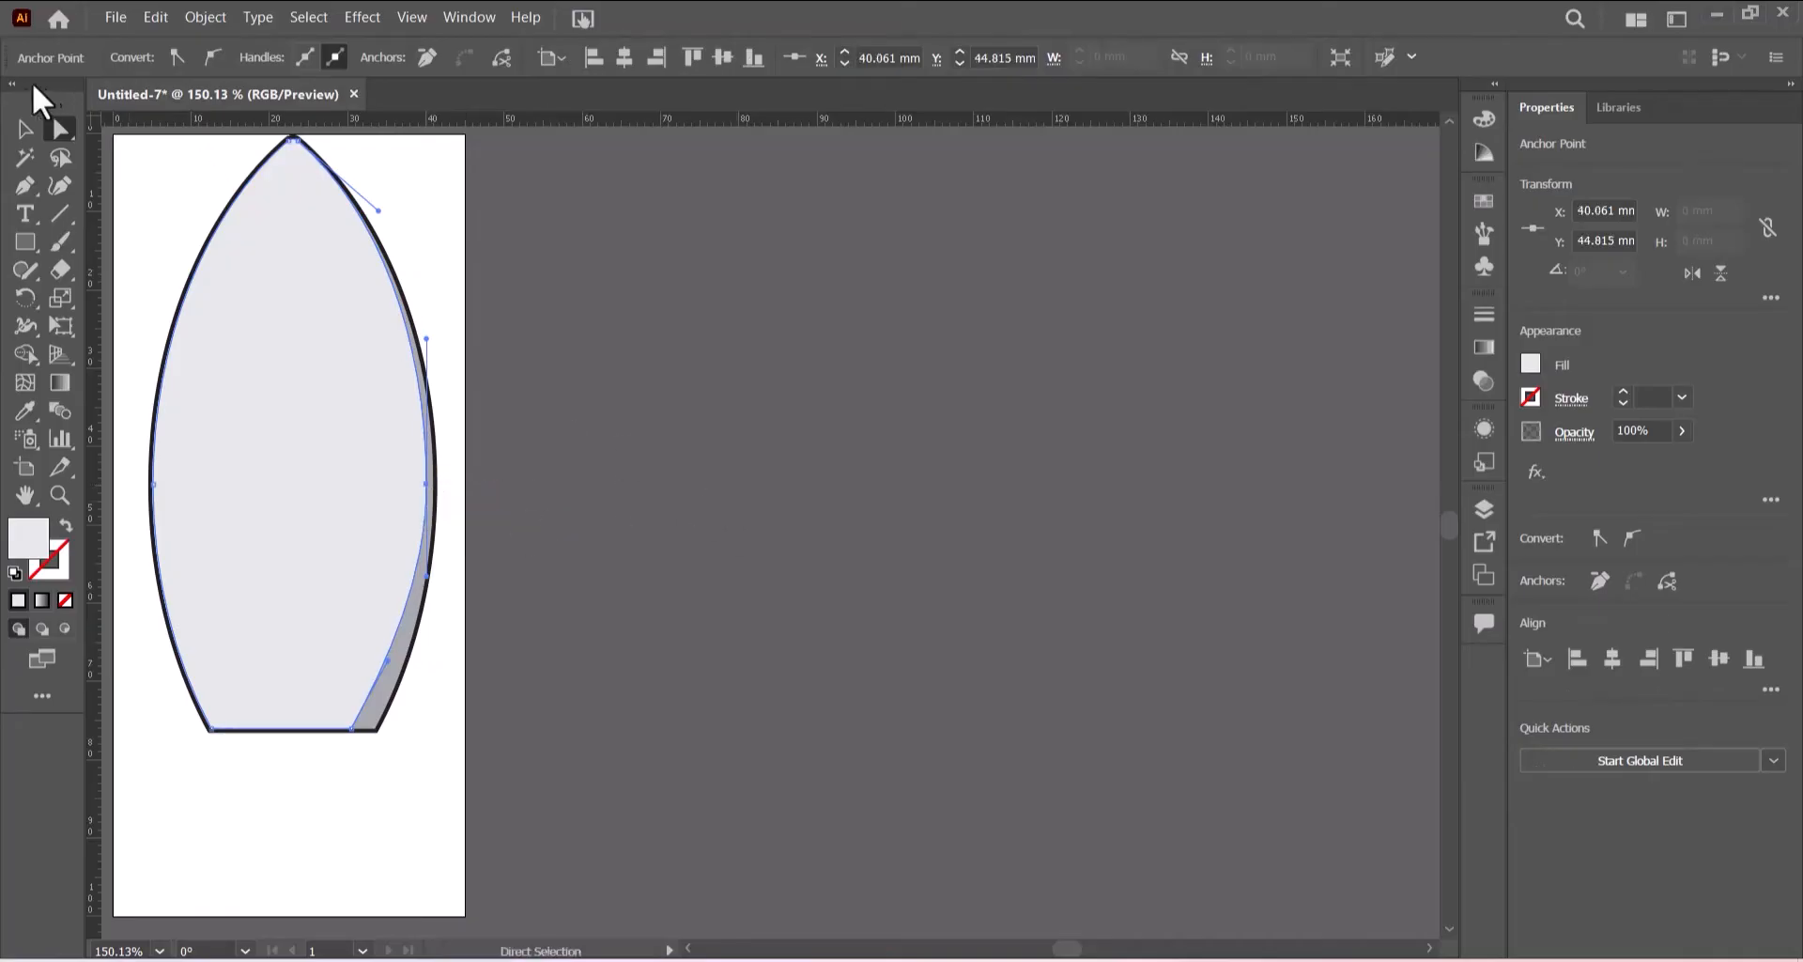
- Deselect and lock the bottom outline path in the Layers panel
{"action": "left_click", "coordinate": [21, 127]}
{"action": "left_click", "coordinate": [645, 354]}
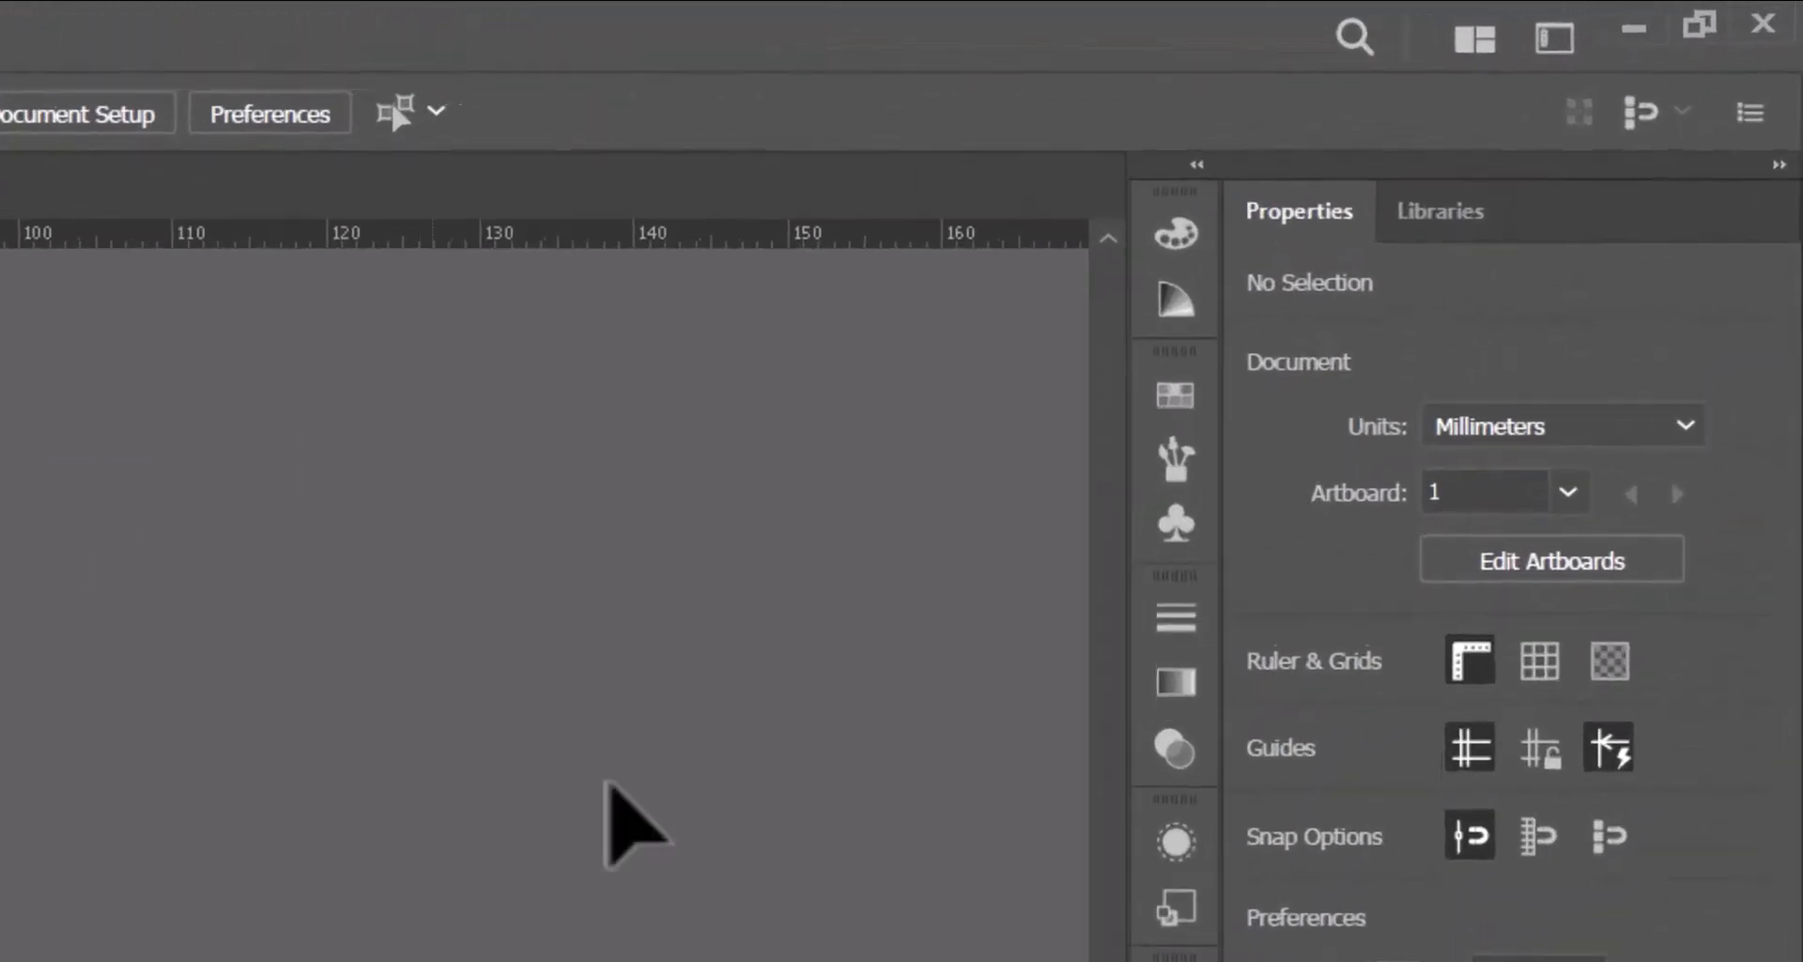
{"action": "left_click", "coordinate": [1157, 960]}
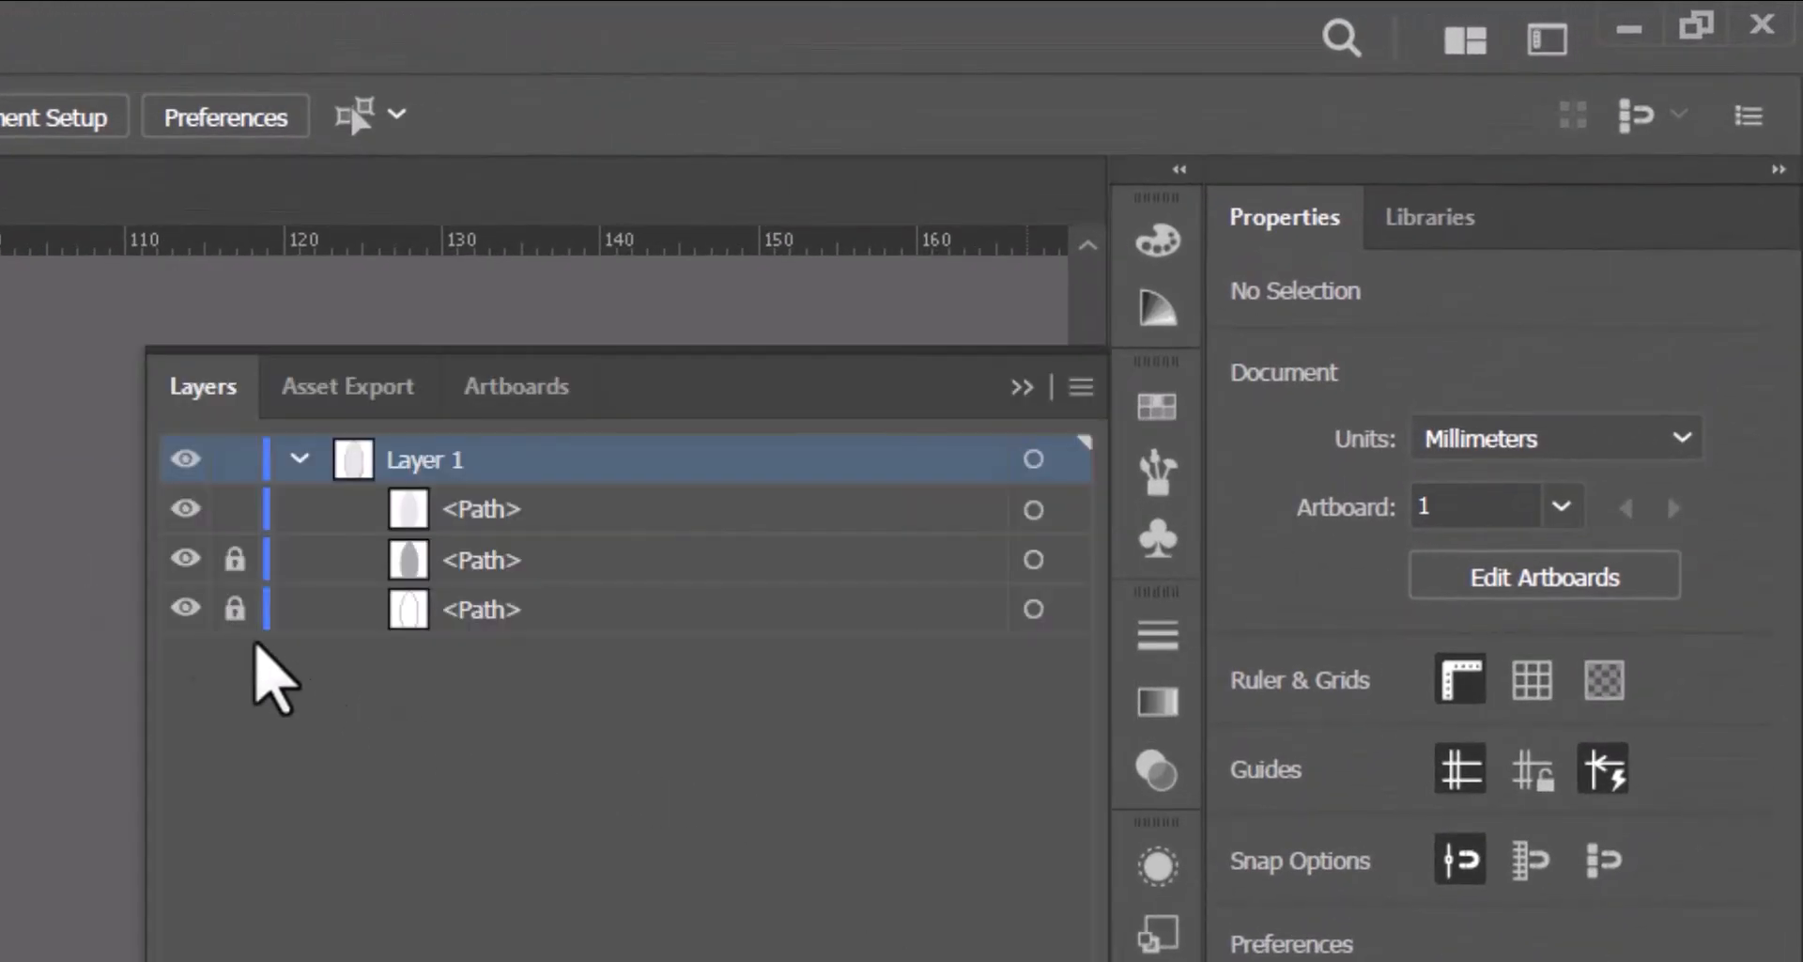
{"action": "left_click", "coordinate": [235, 609]}
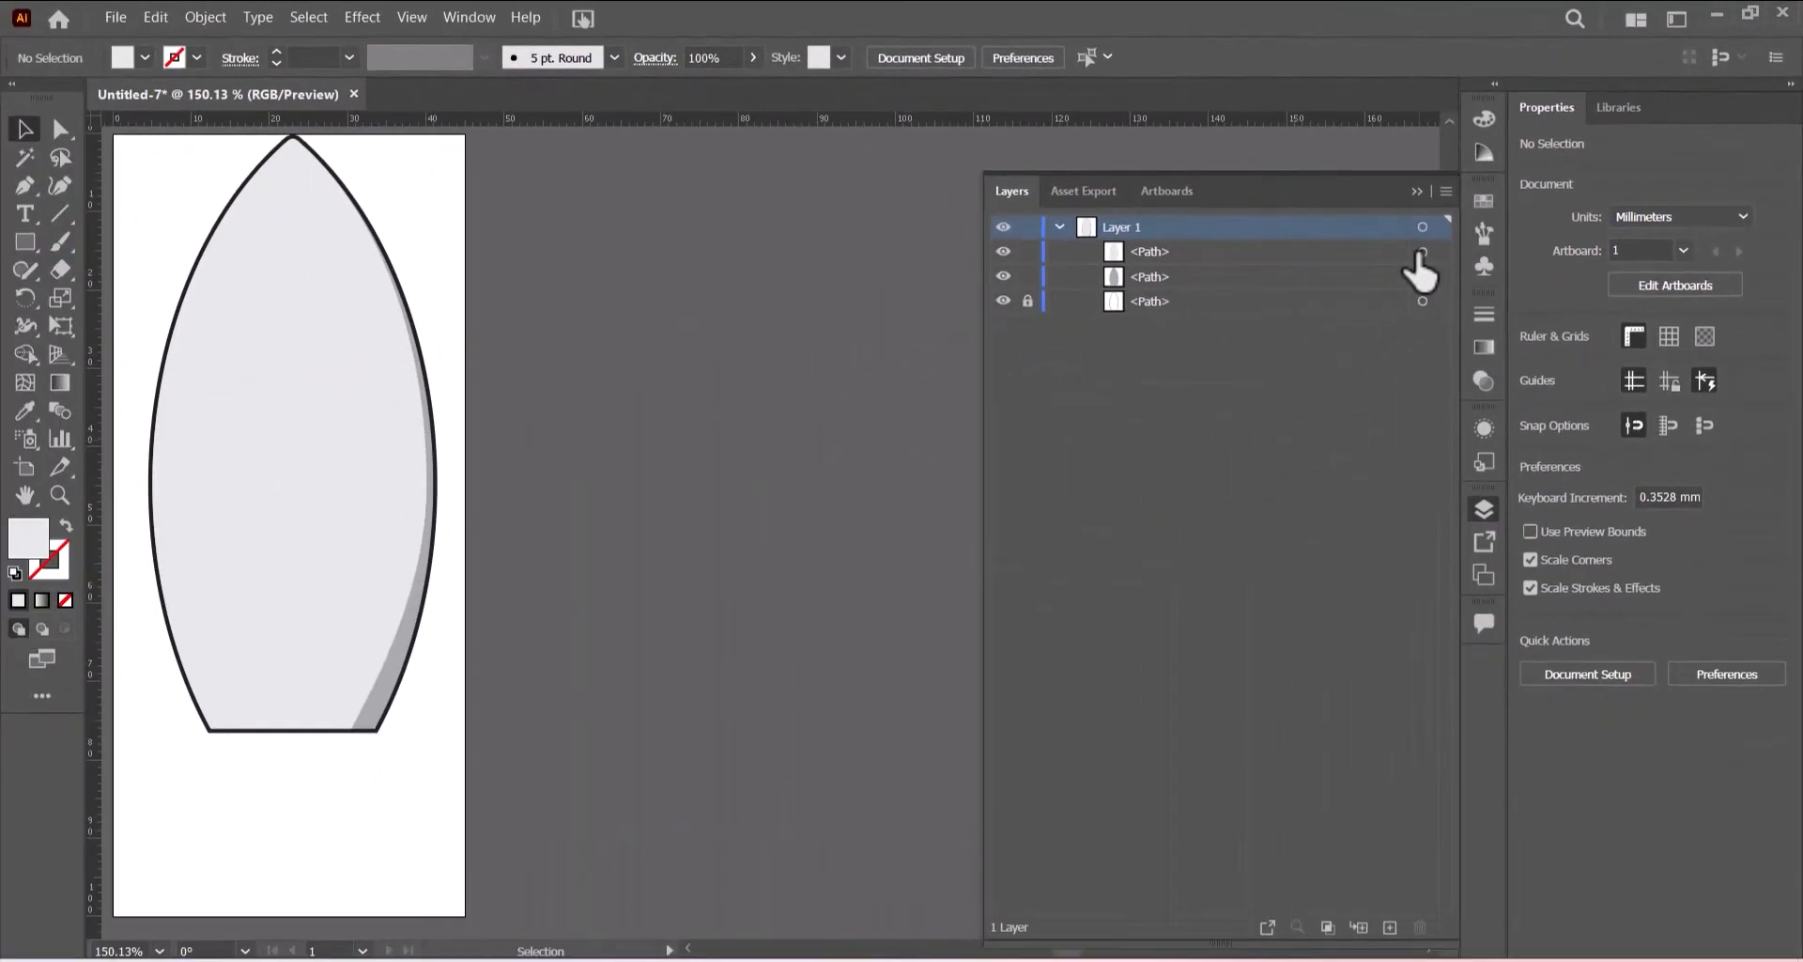
- Recolour the darker shading strip on the lens's right side with the light grey C=0 M=0 Y=0 K=20 swatch
{"action": "left_click", "coordinate": [1415, 191]}
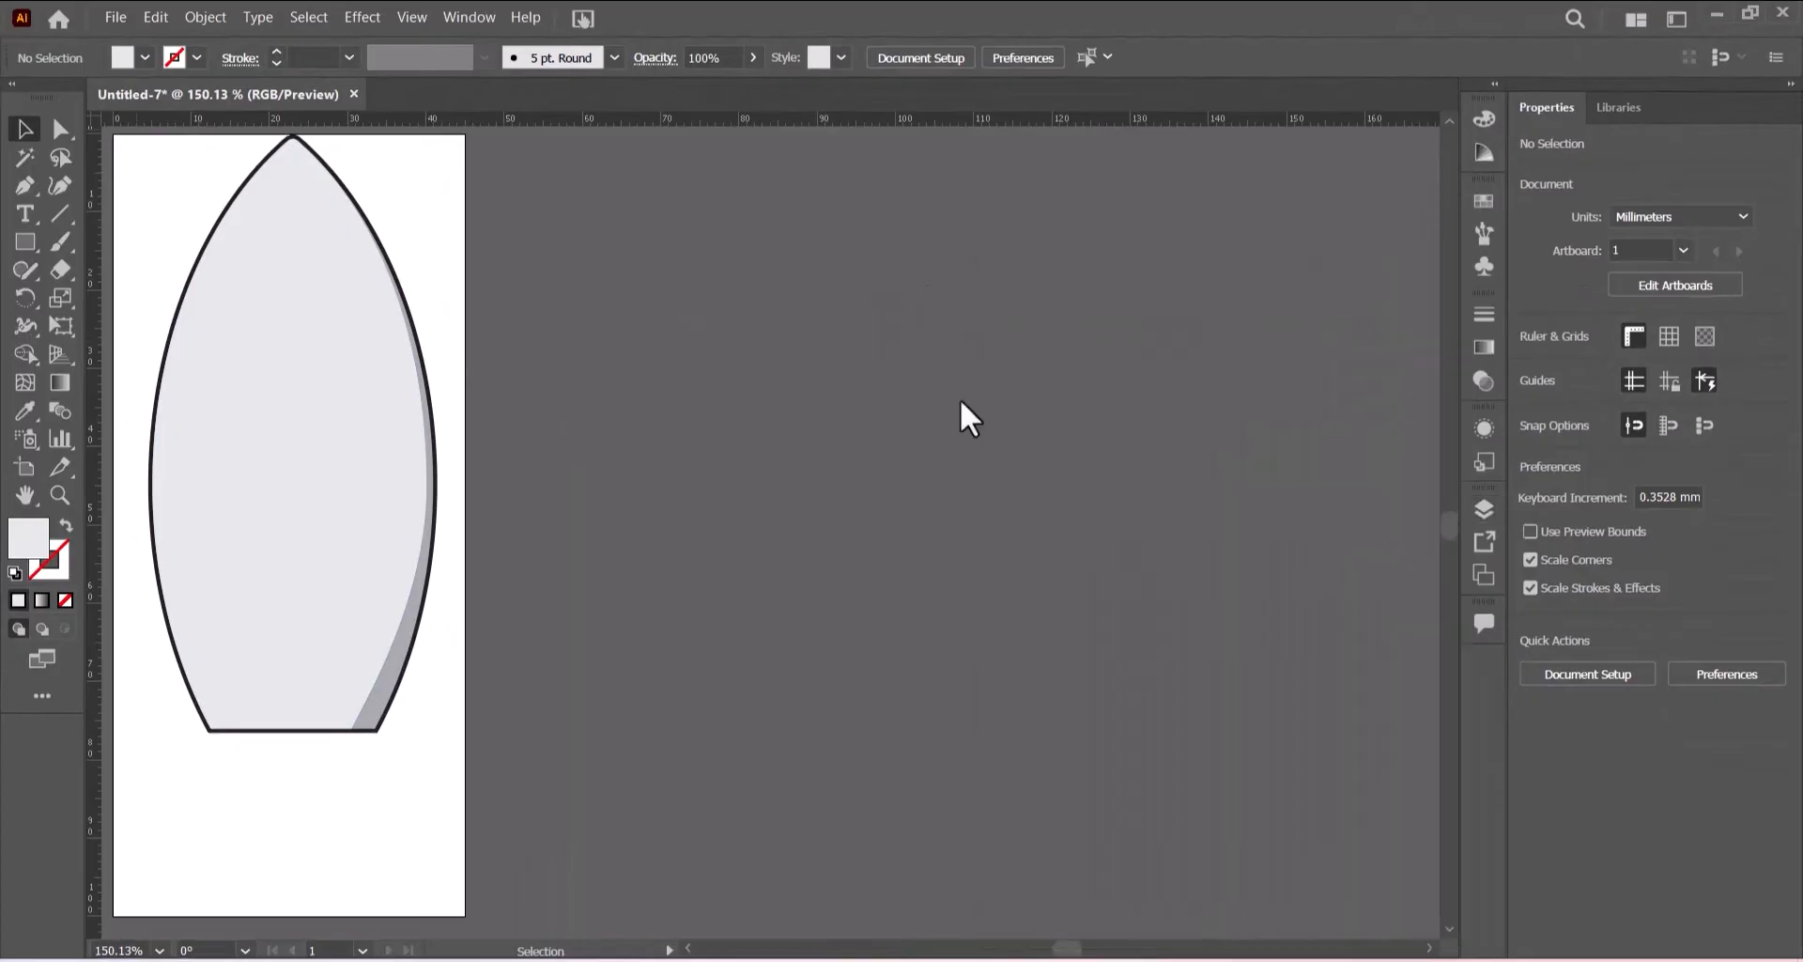
{"action": "left_click", "coordinate": [380, 711]}
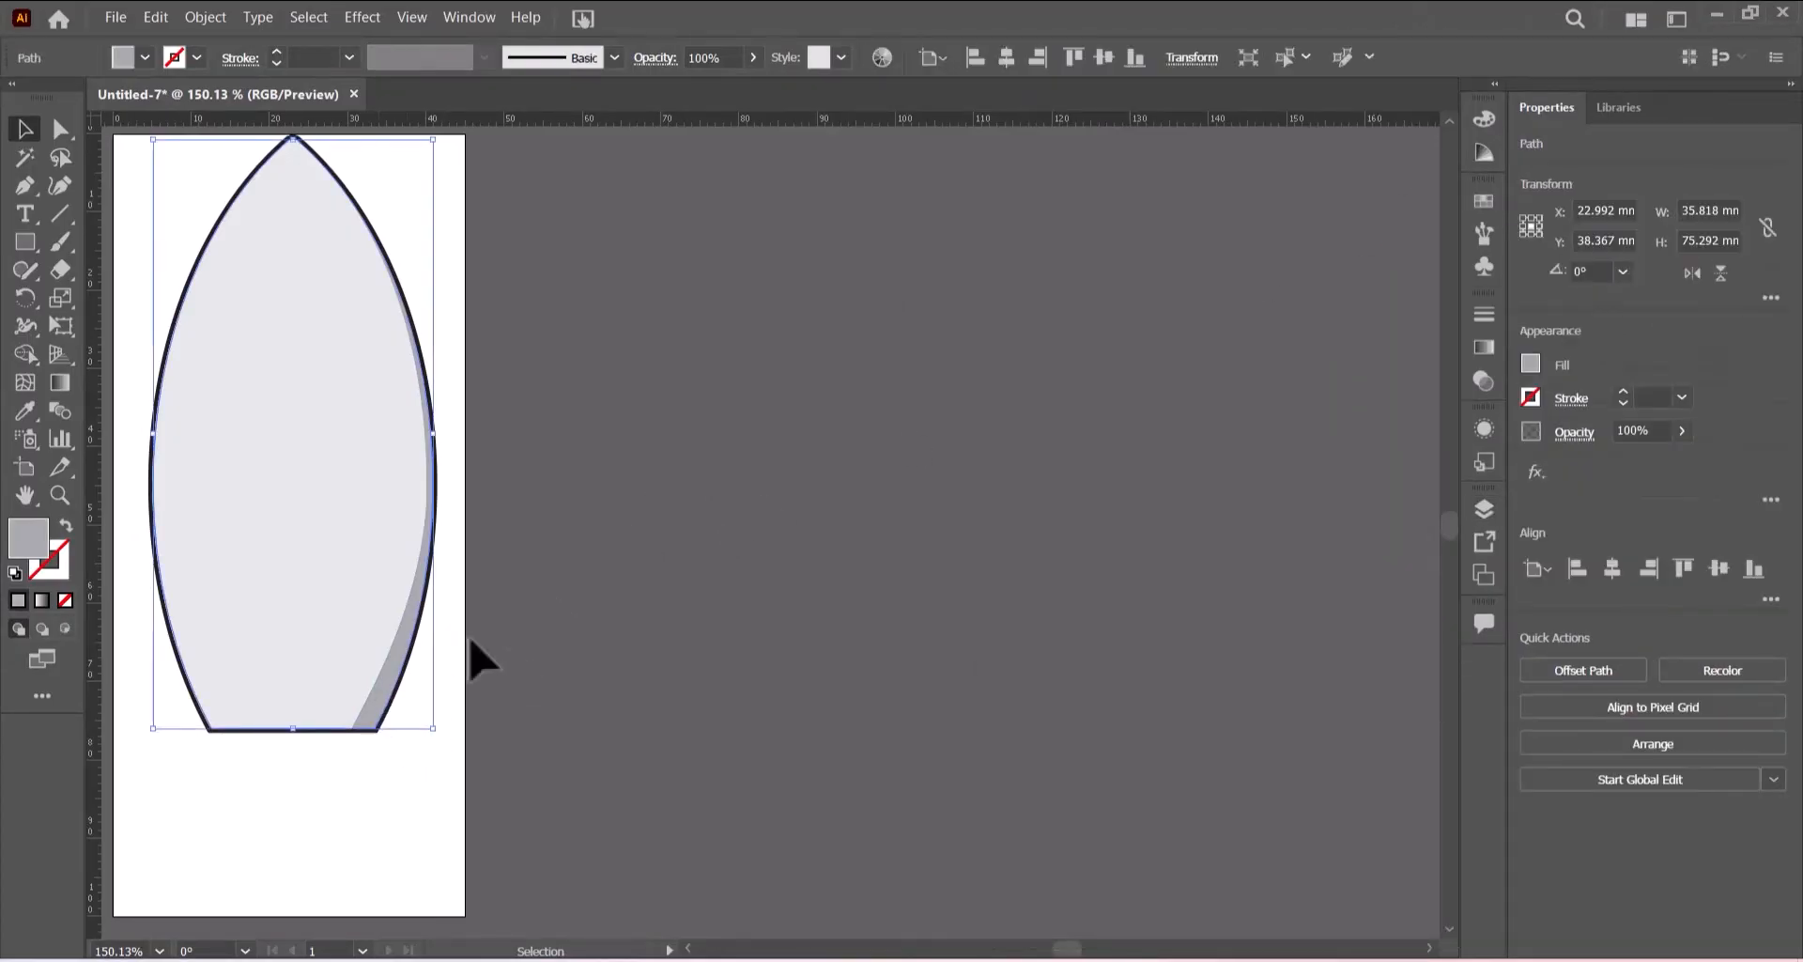
{"action": "left_click", "coordinate": [145, 58]}
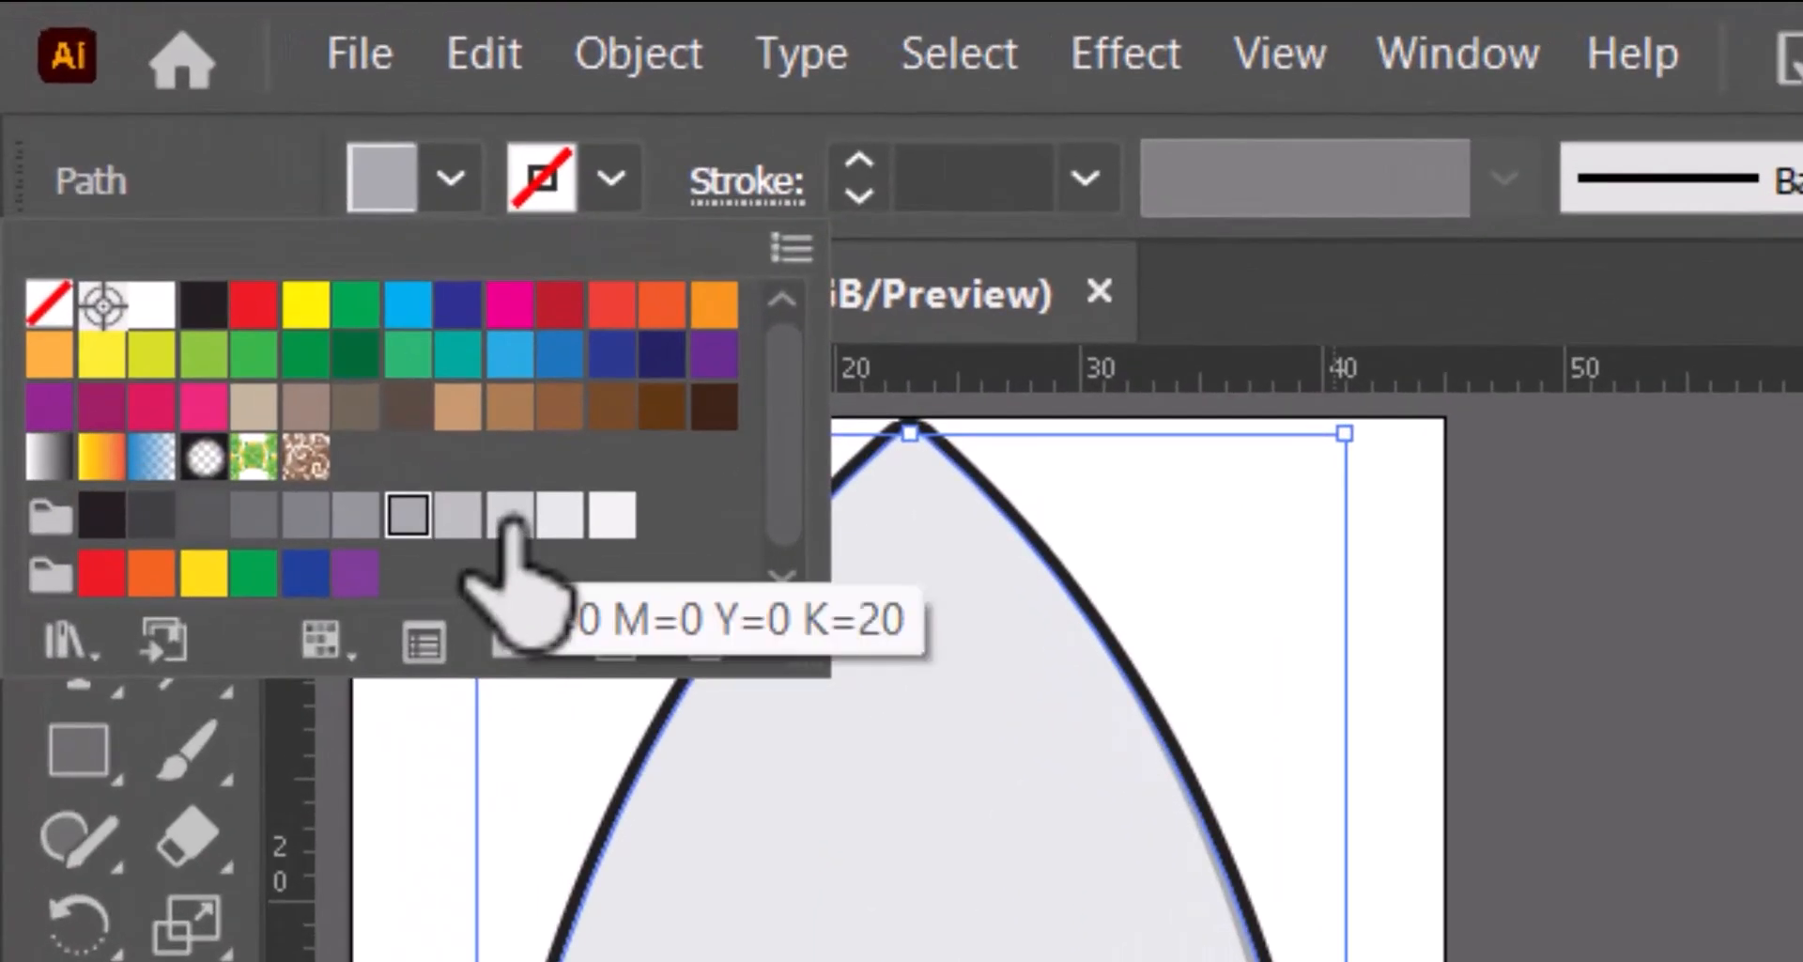
{"action": "left_click", "coordinate": [510, 518]}
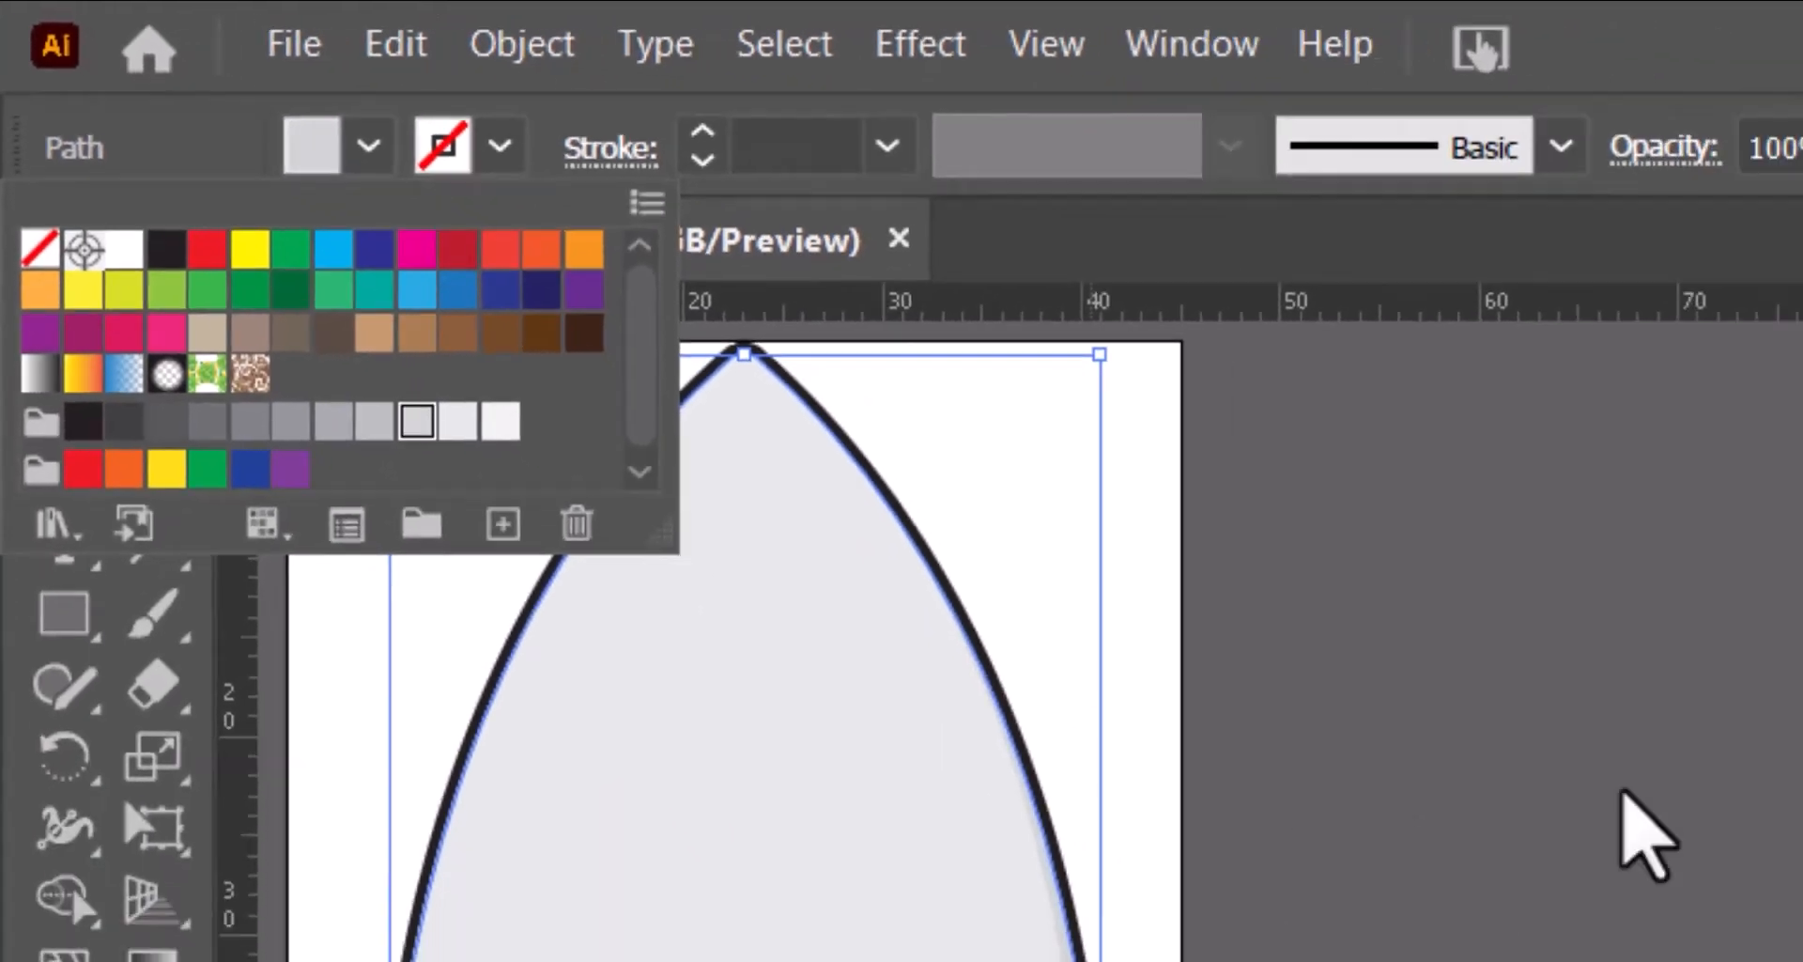
{"action": "left_click", "coordinate": [740, 336]}
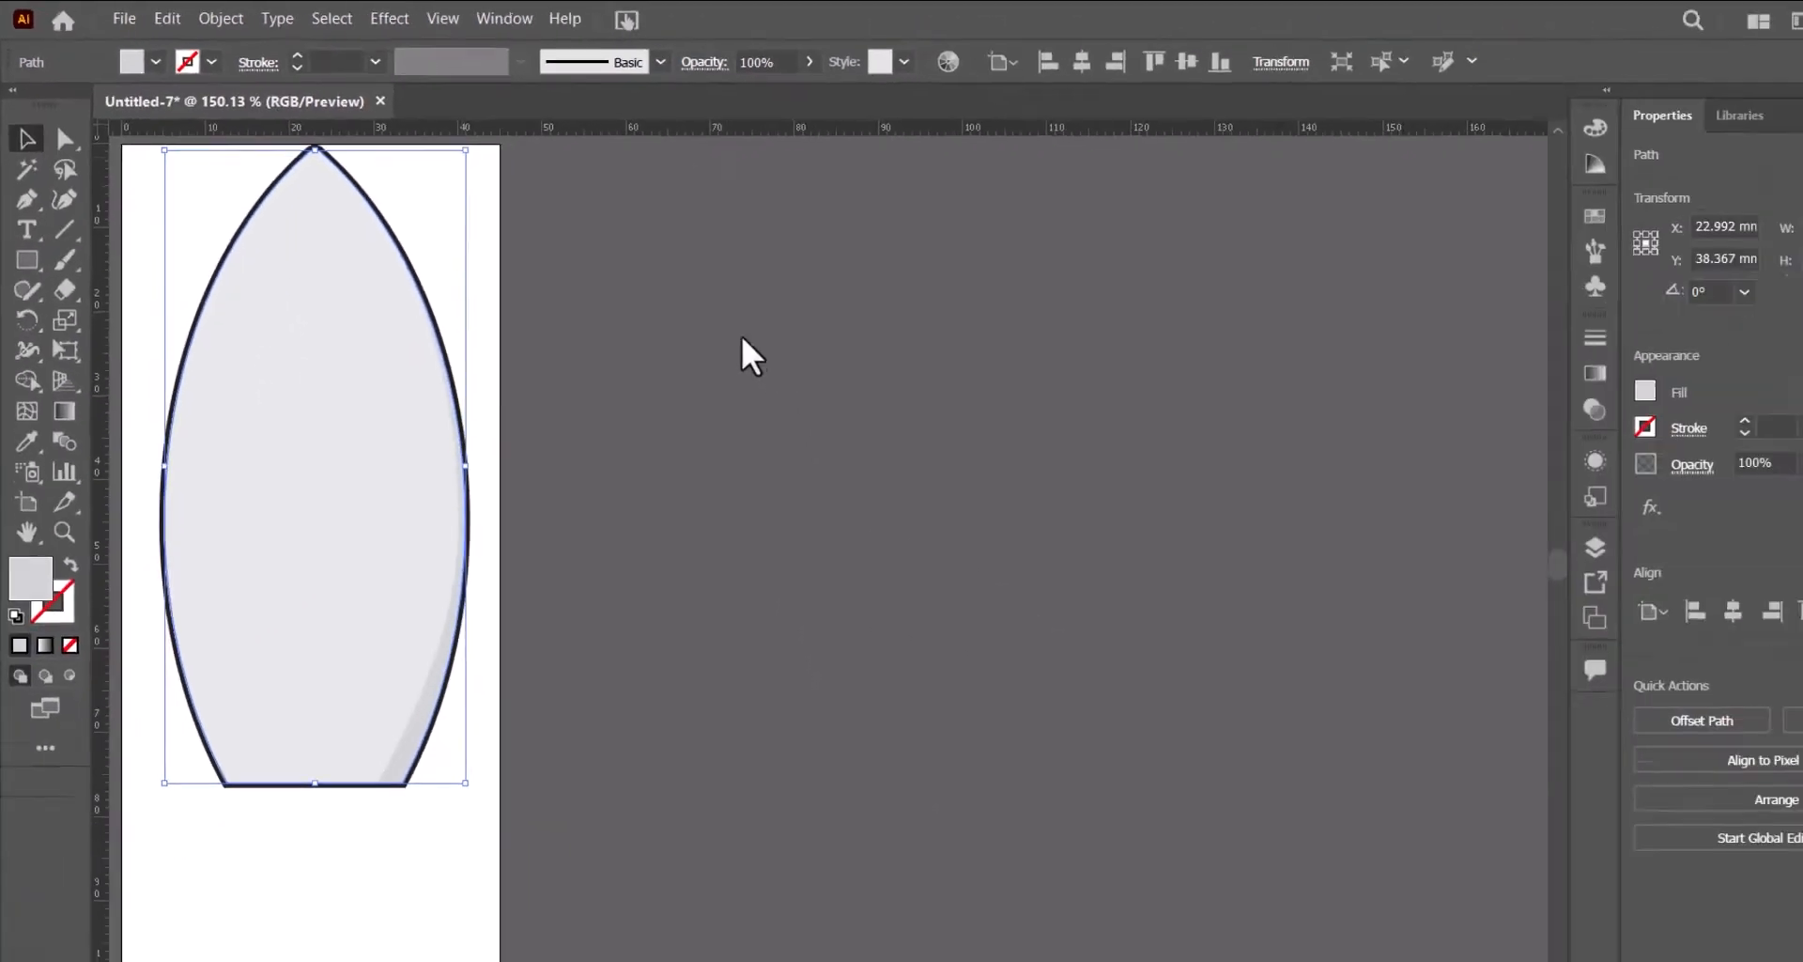
{"action": "left_click", "coordinate": [691, 313]}
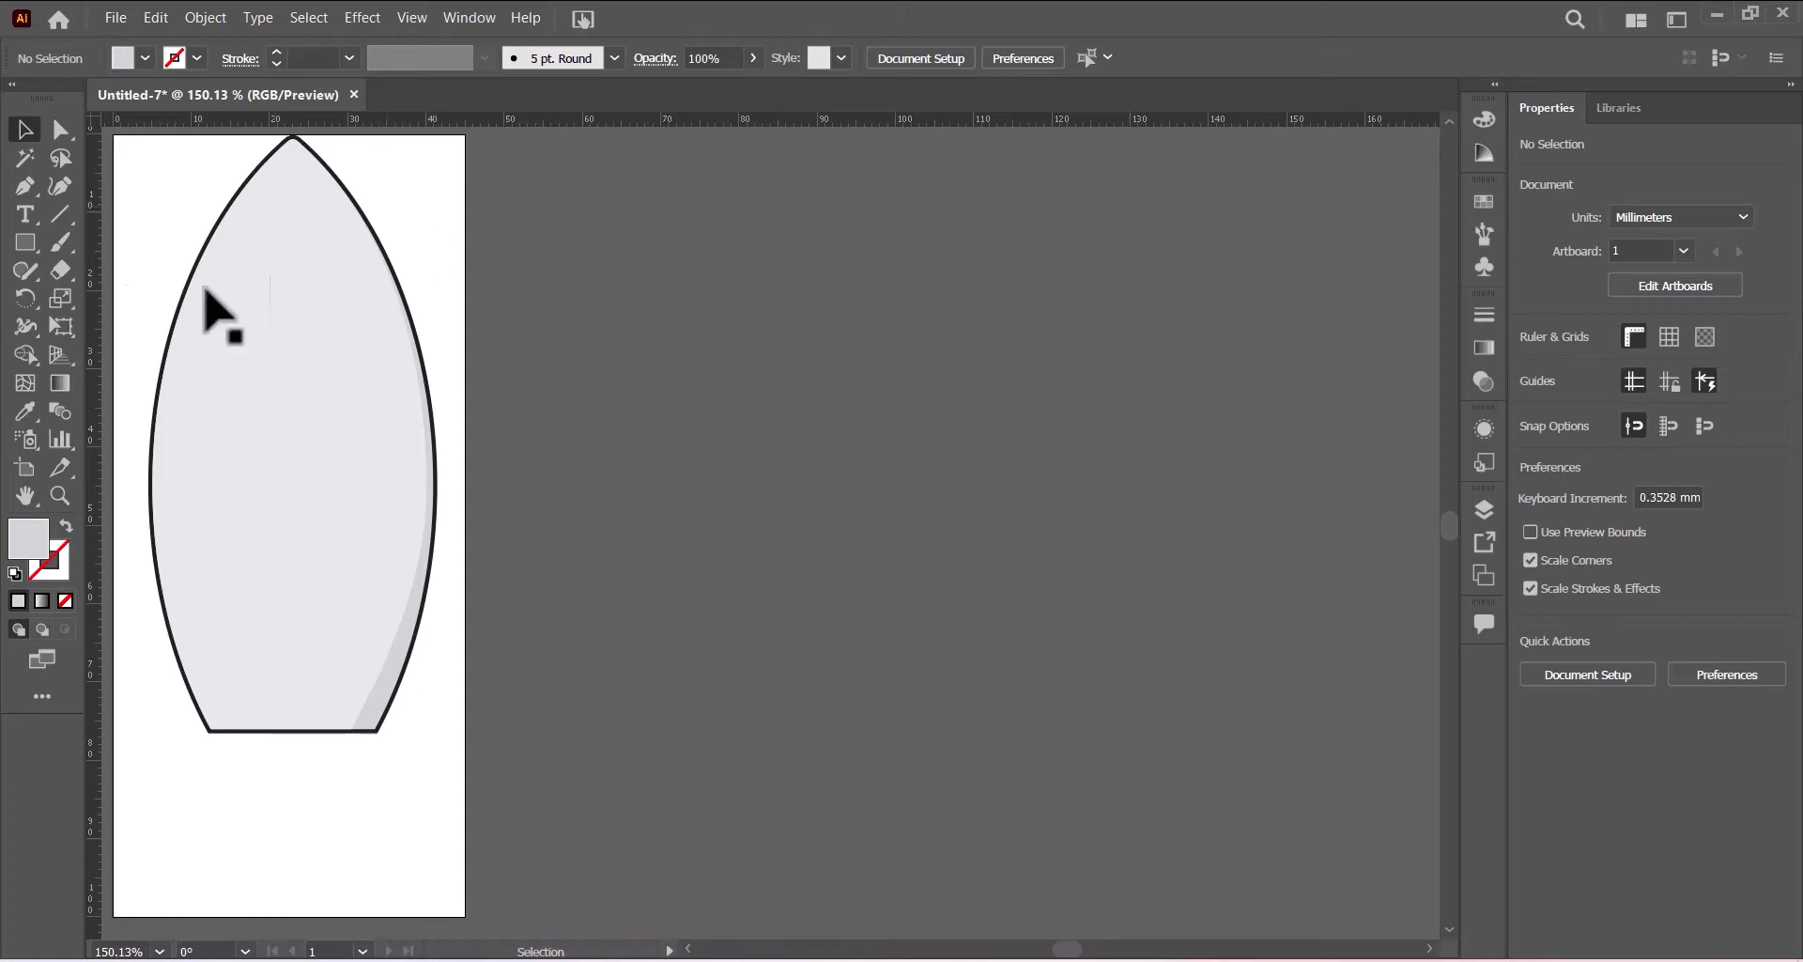
- With the Line Segment tool set to a black 0.5 pt stroke, draw a vertical centre line from the nose tip to the base
{"action": "left_click", "coordinate": [58, 212]}
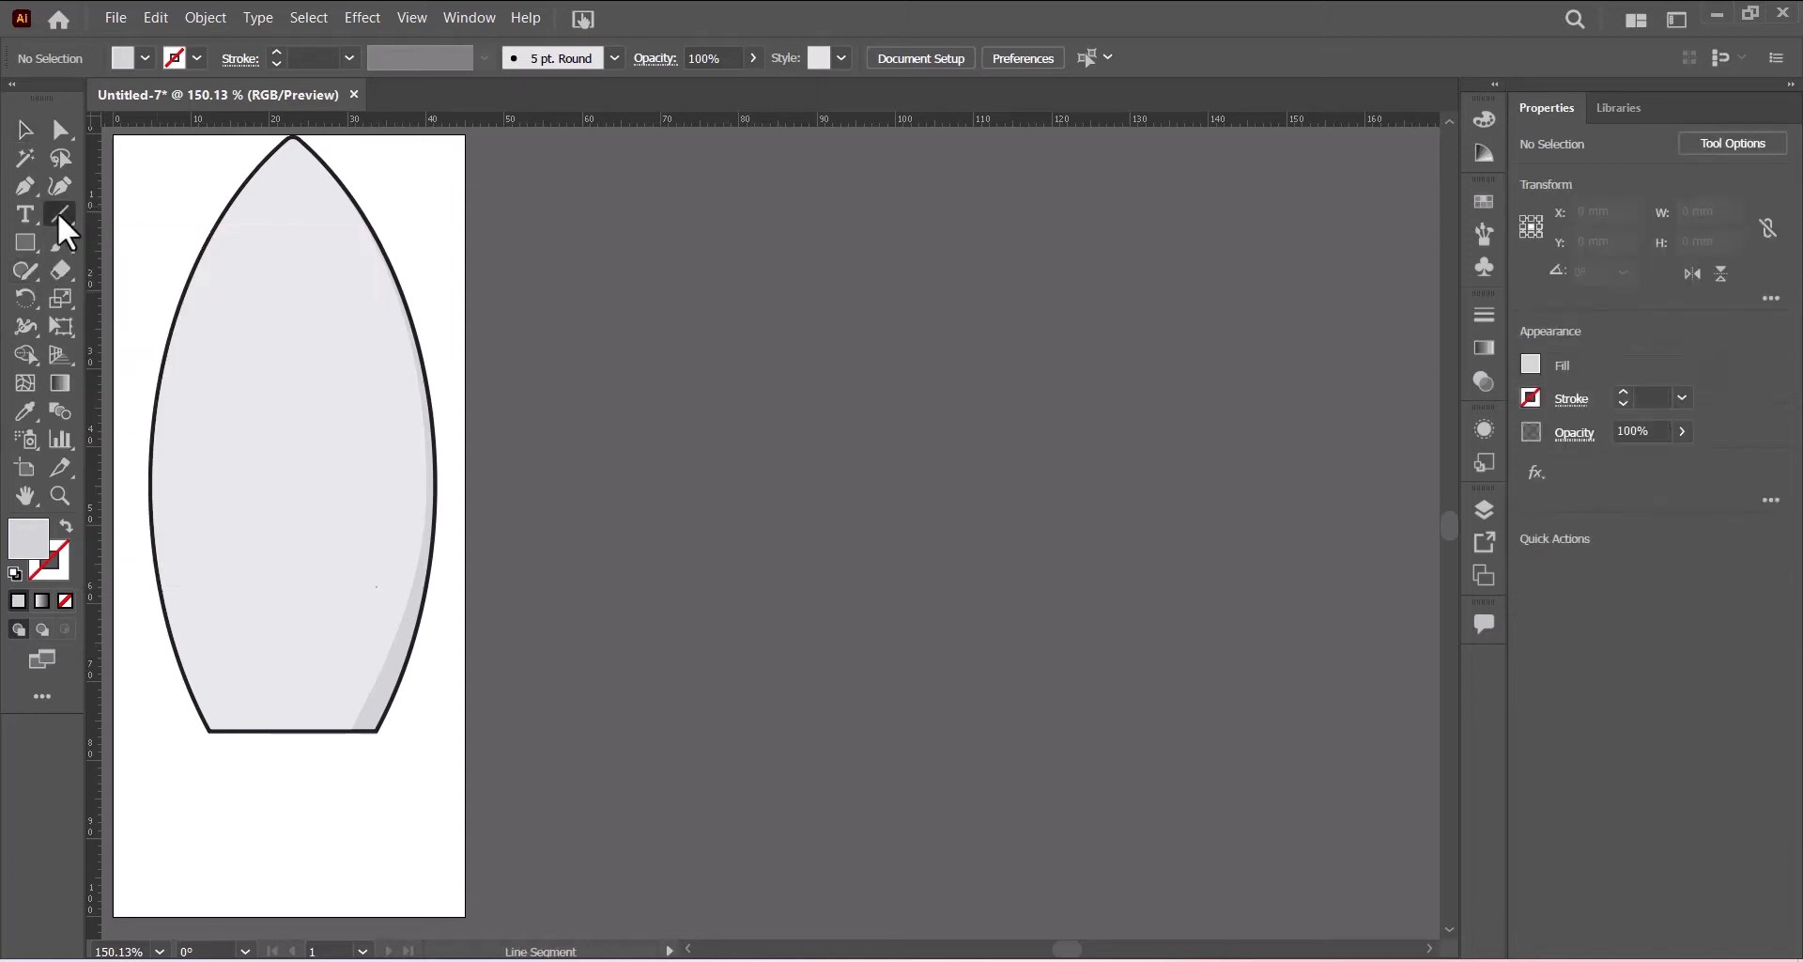
{"action": "left_click", "coordinate": [197, 58]}
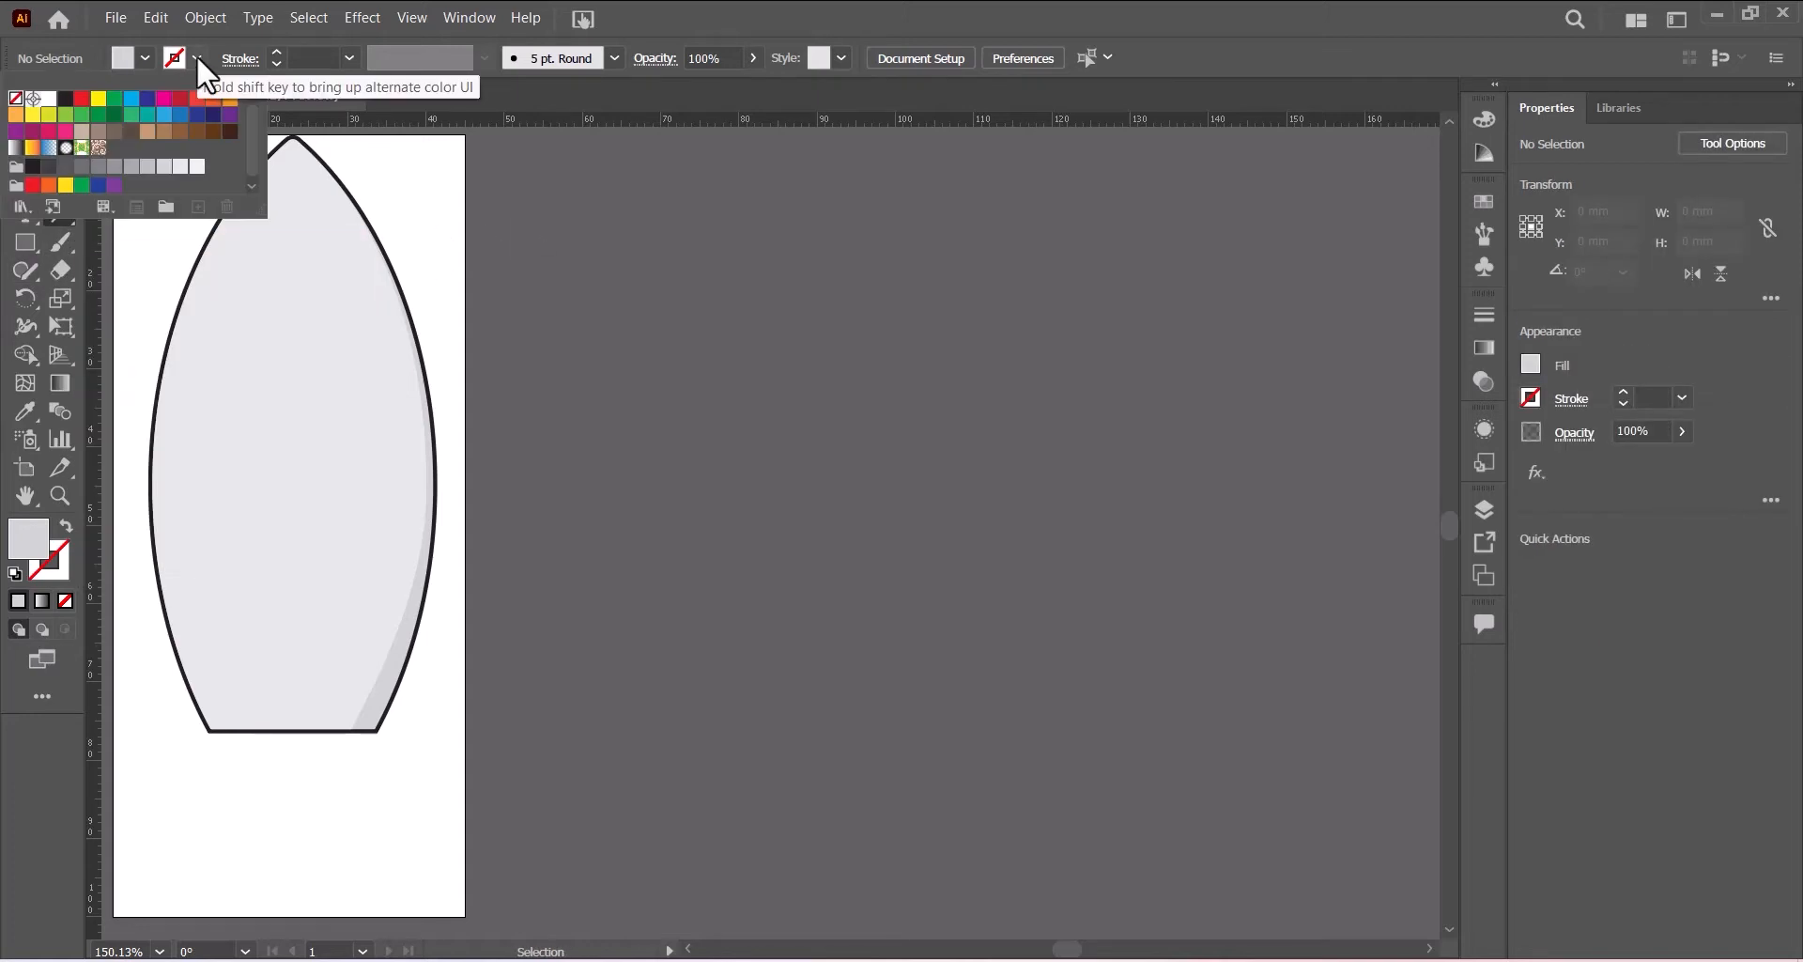
{"action": "left_click", "coordinate": [64, 98]}
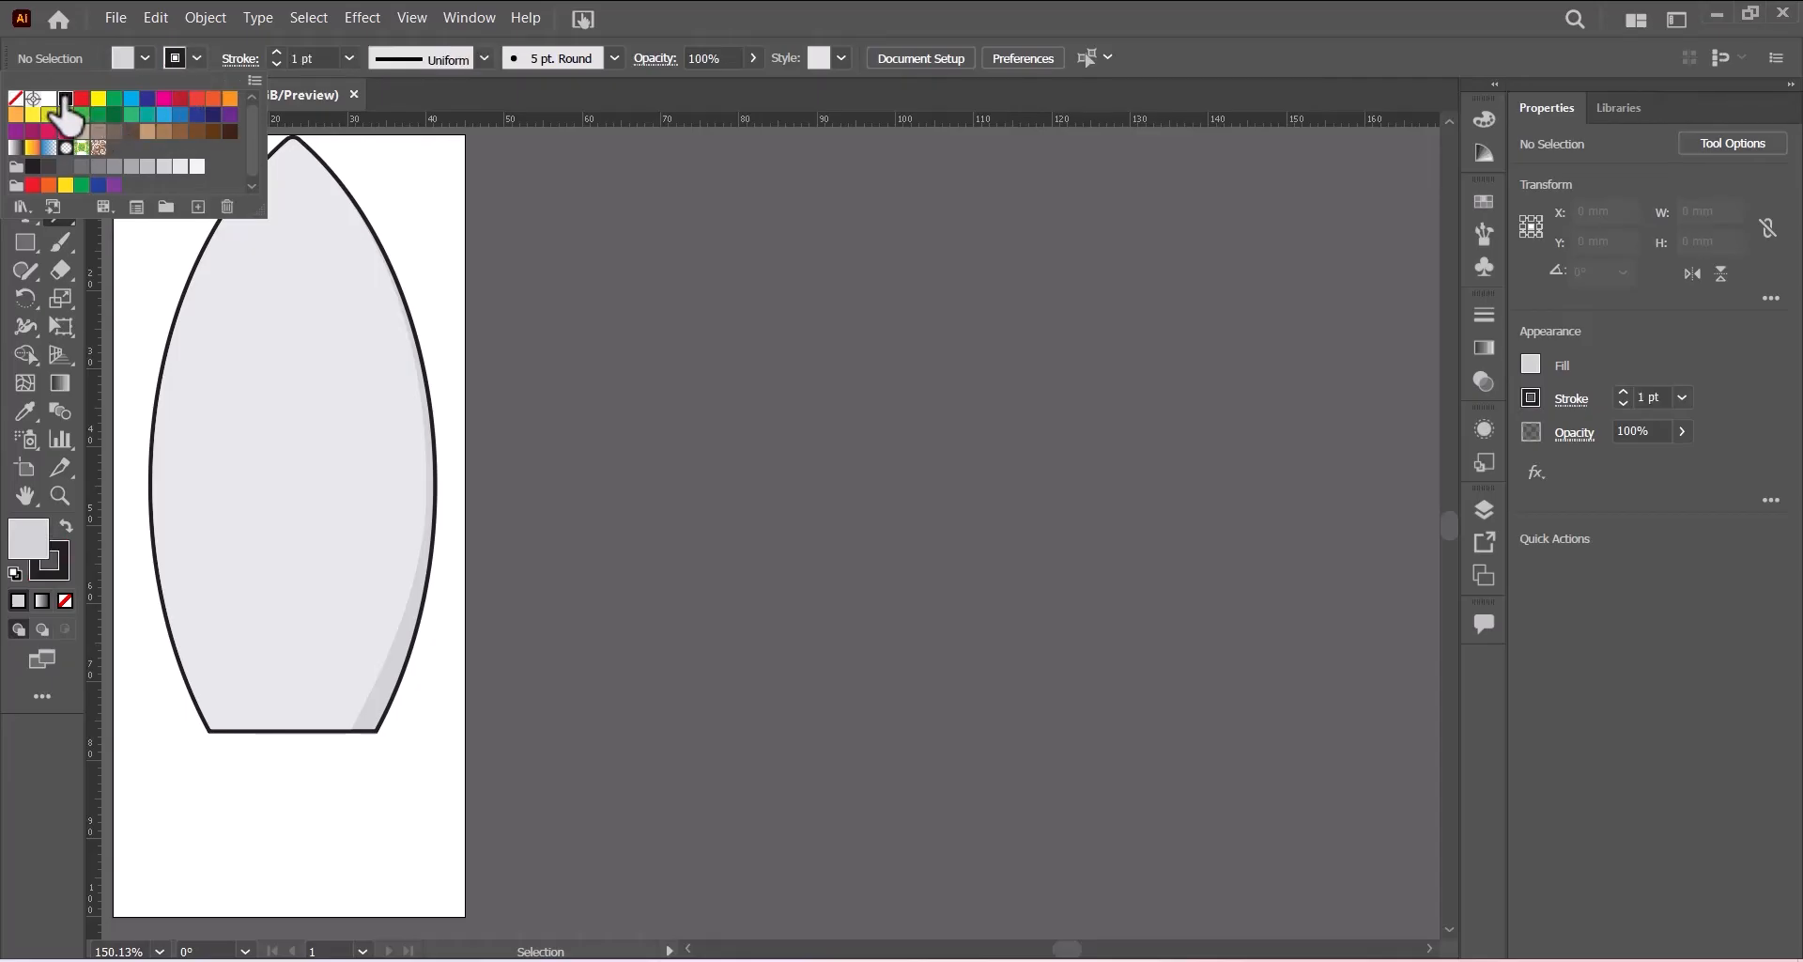
{"action": "left_click", "coordinate": [349, 57]}
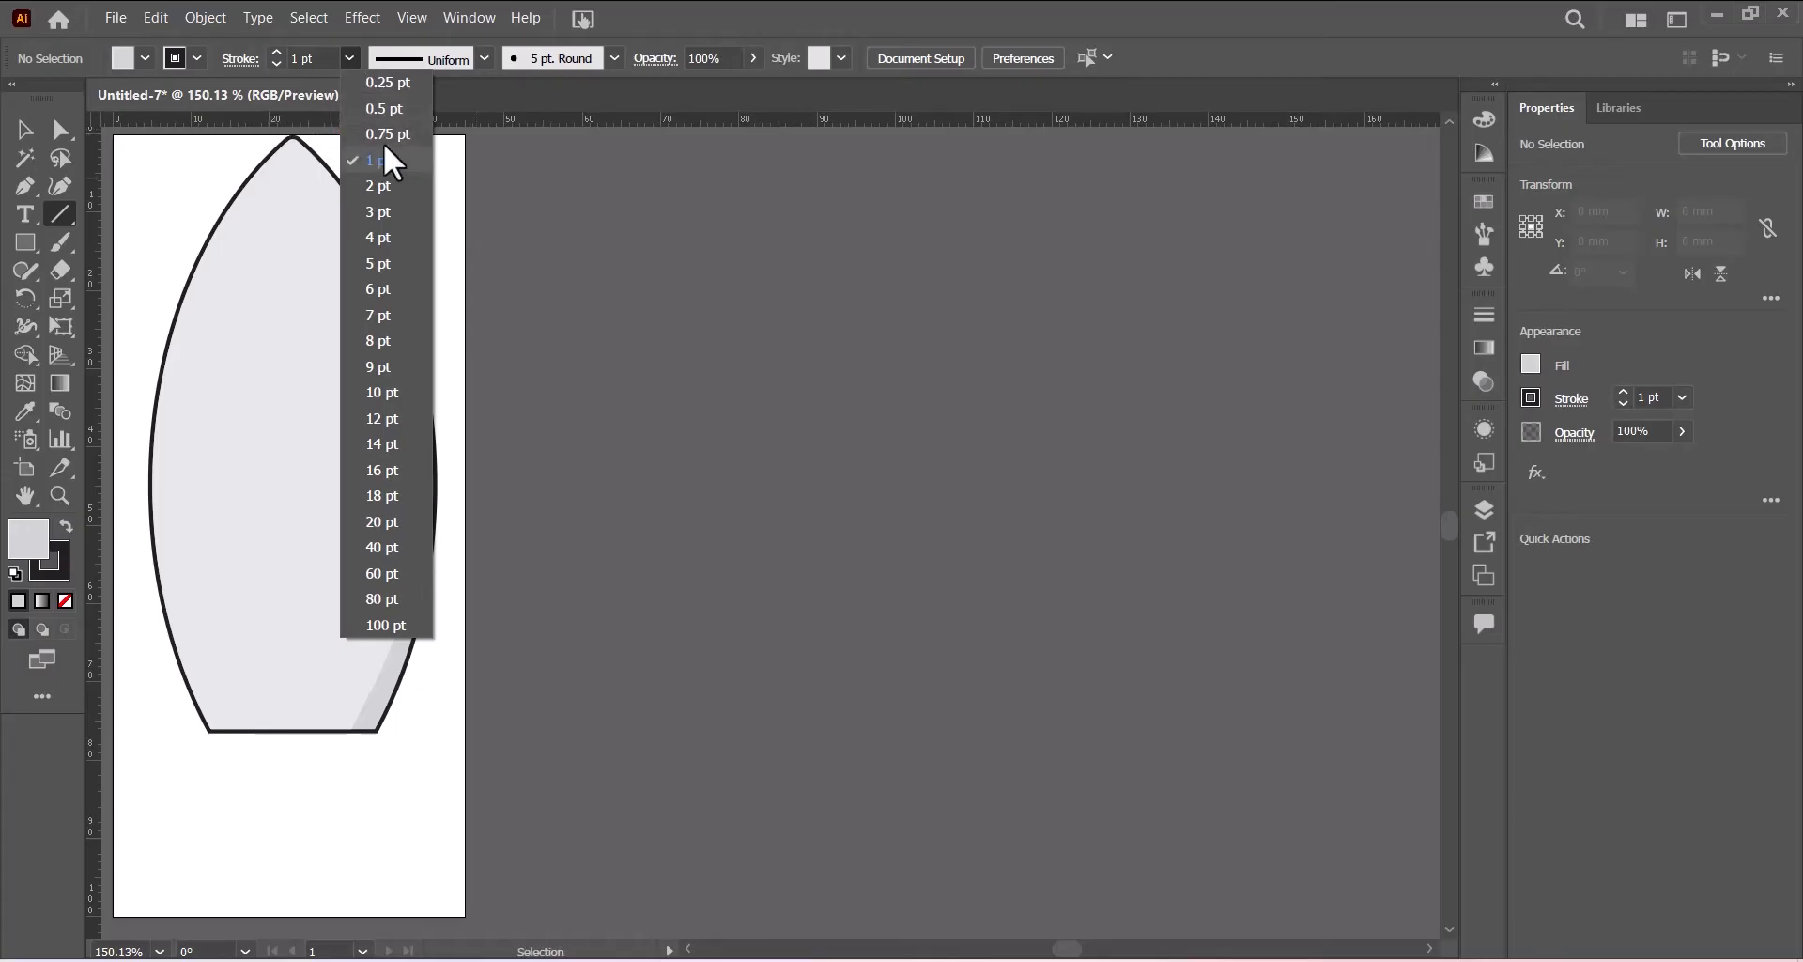
{"action": "left_click", "coordinate": [376, 109]}
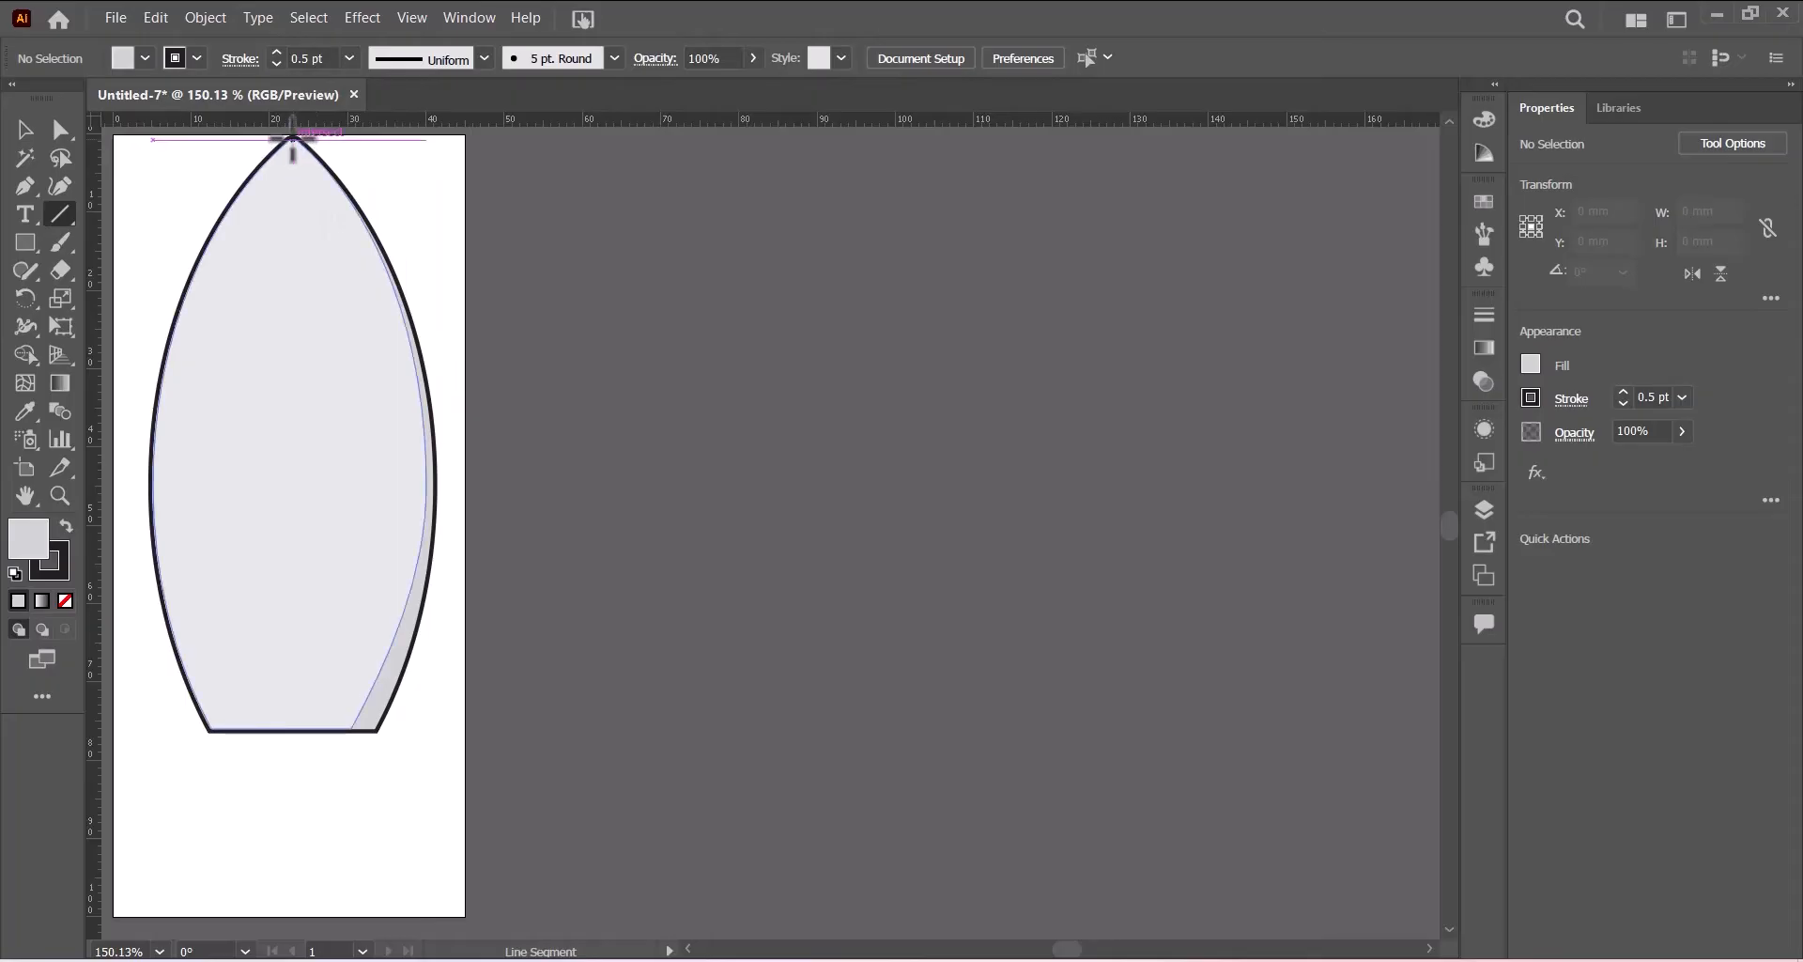
{"action": "left_click_drag", "start_coordinate": [292, 139], "coordinate": [286, 727]}
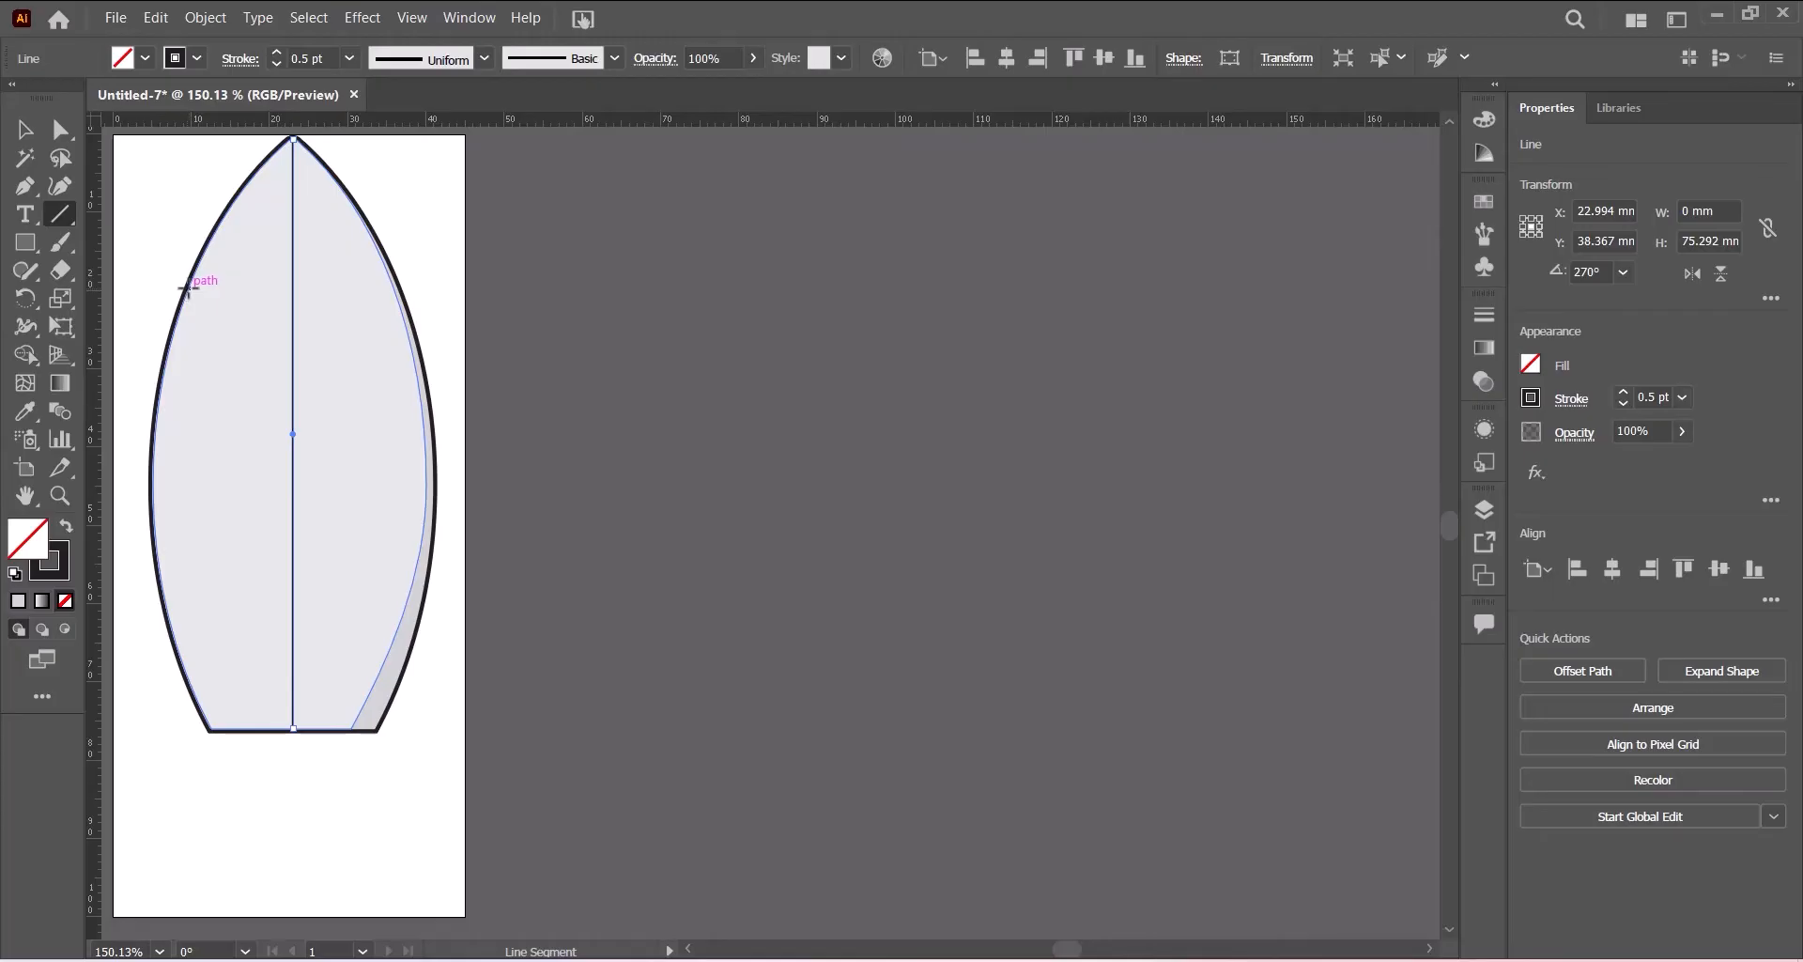
- Draw two horizontal lines about 27 mm wide across the body, one below the nose and one near the base
{"action": "left_click_drag", "start_coordinate": [187, 288], "coordinate": [400, 292]}
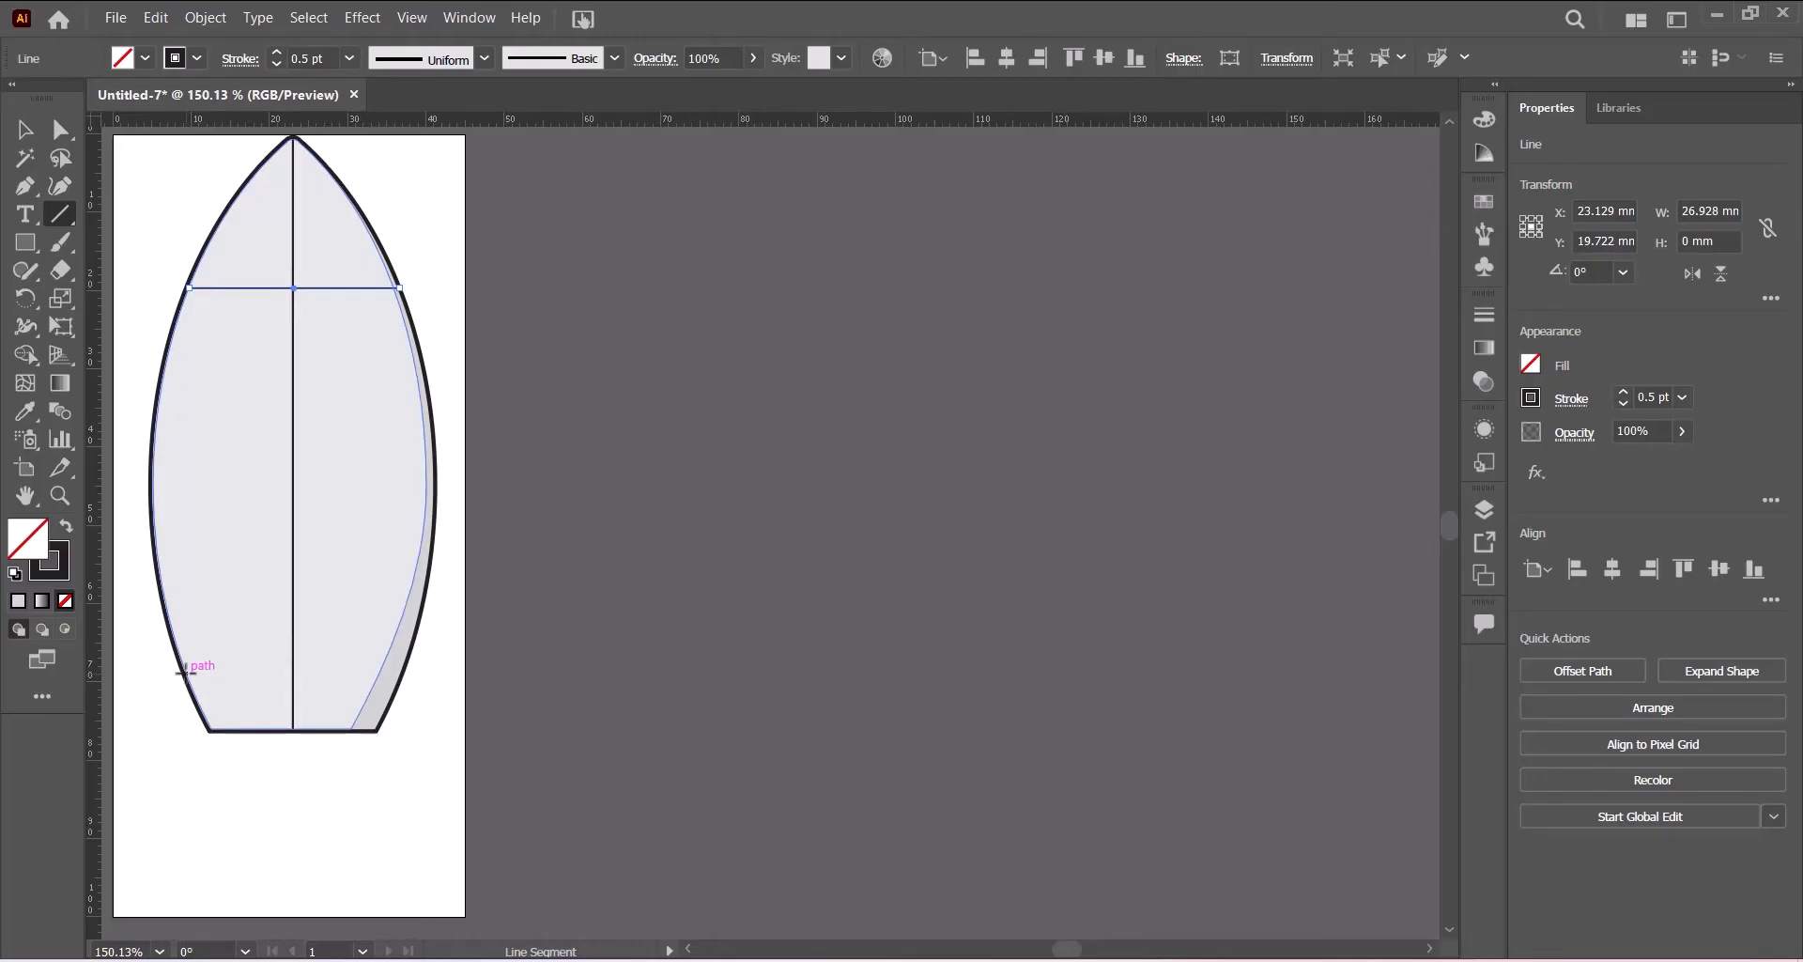
{"action": "left_click_drag", "start_coordinate": [185, 672], "coordinate": [401, 672]}
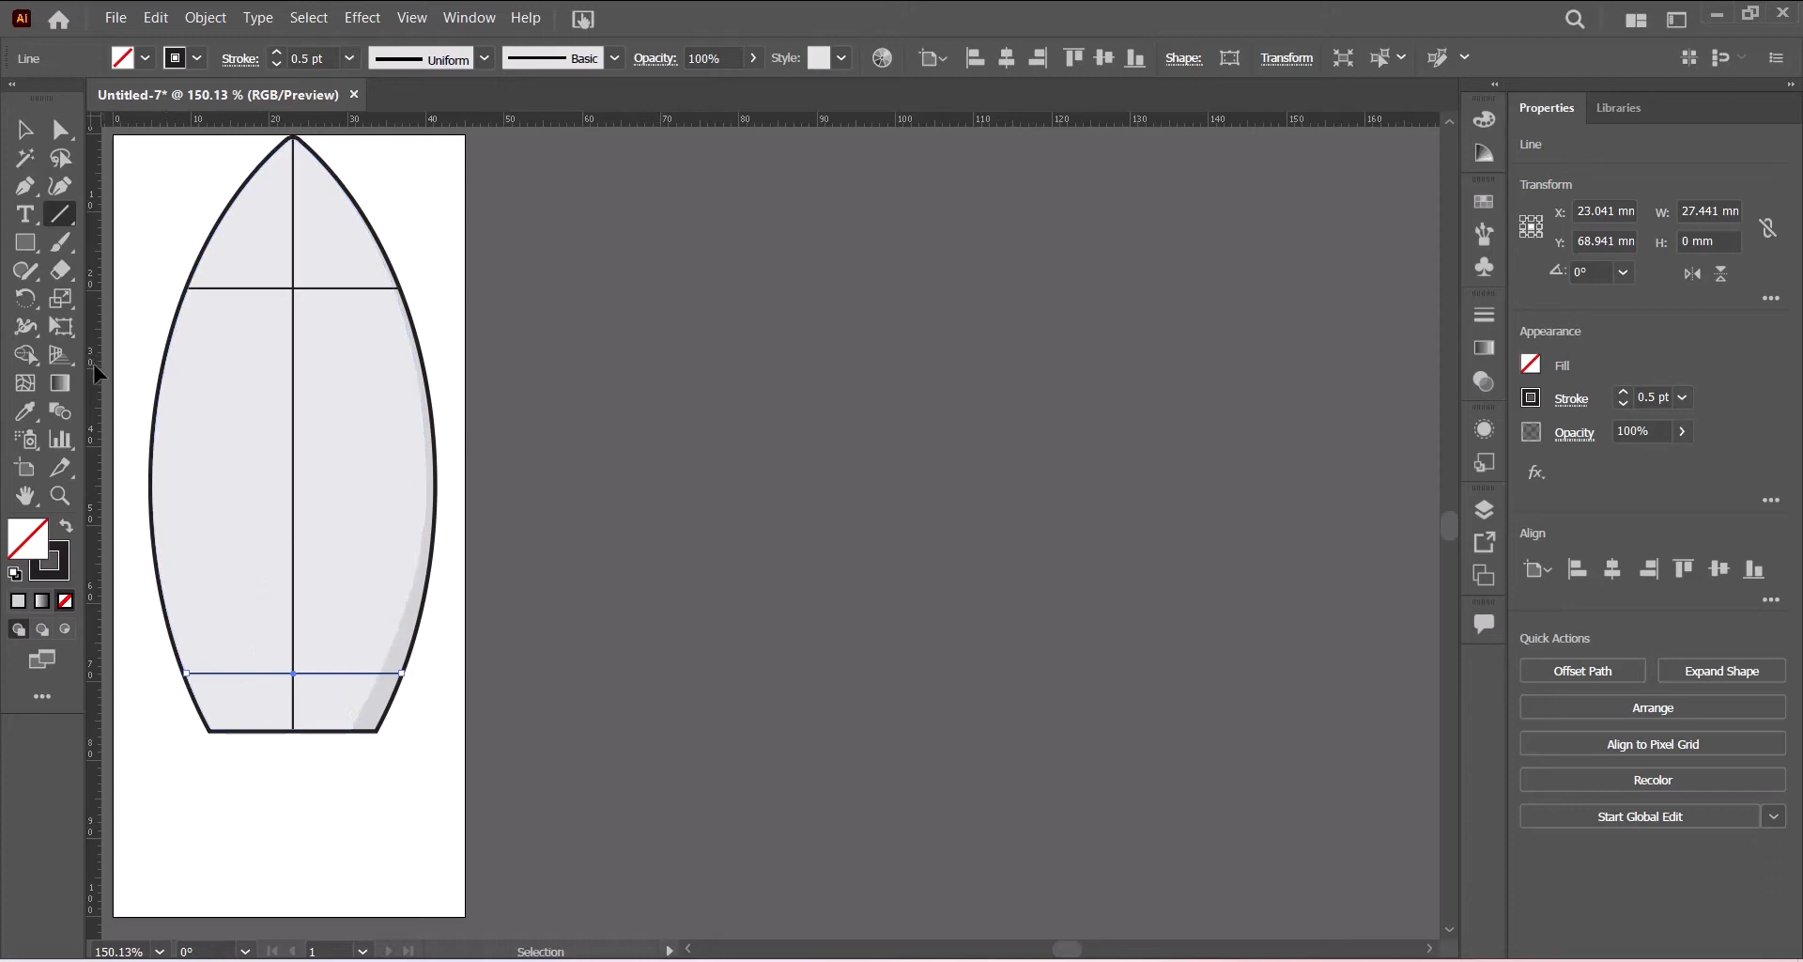
- Place a vertical ruler guide about 10 mm from the artboard's left edge
{"action": "left_click_drag", "start_coordinate": [289, 524], "coordinate": [286, 387]}
{"action": "left_click_drag", "start_coordinate": [94, 561], "coordinate": [205, 563]}
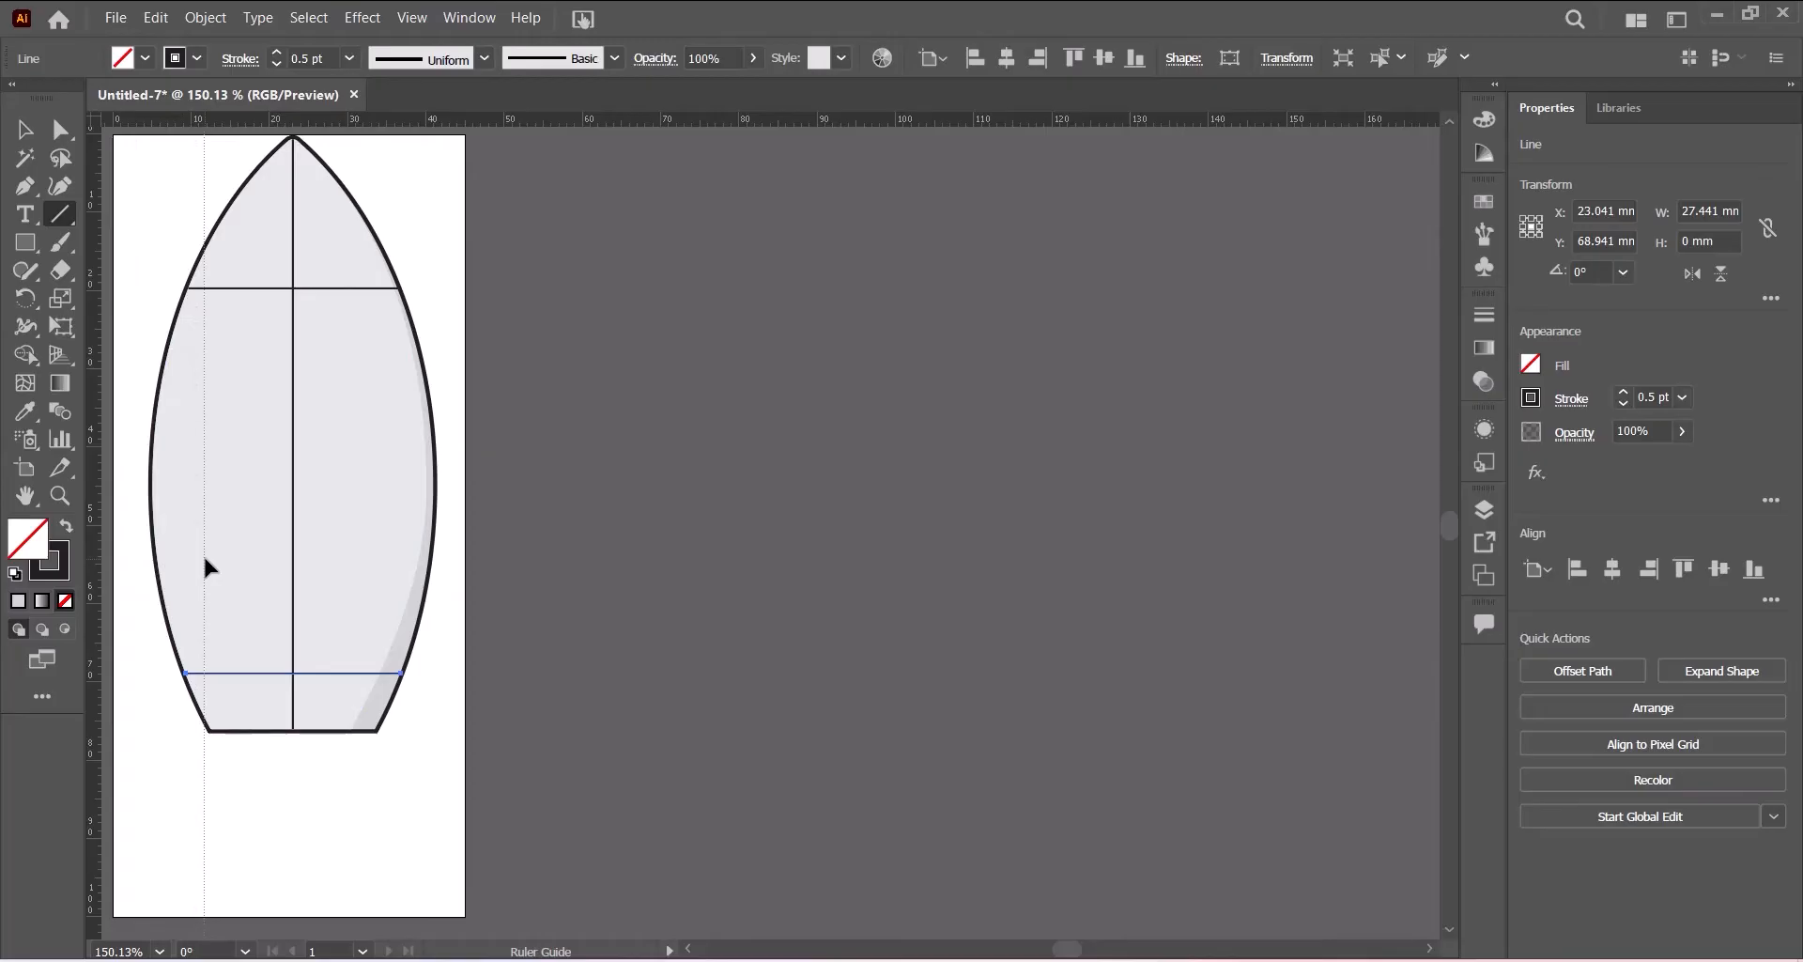
{"action": "left_click_drag", "start_coordinate": [204, 557], "coordinate": [203, 558]}
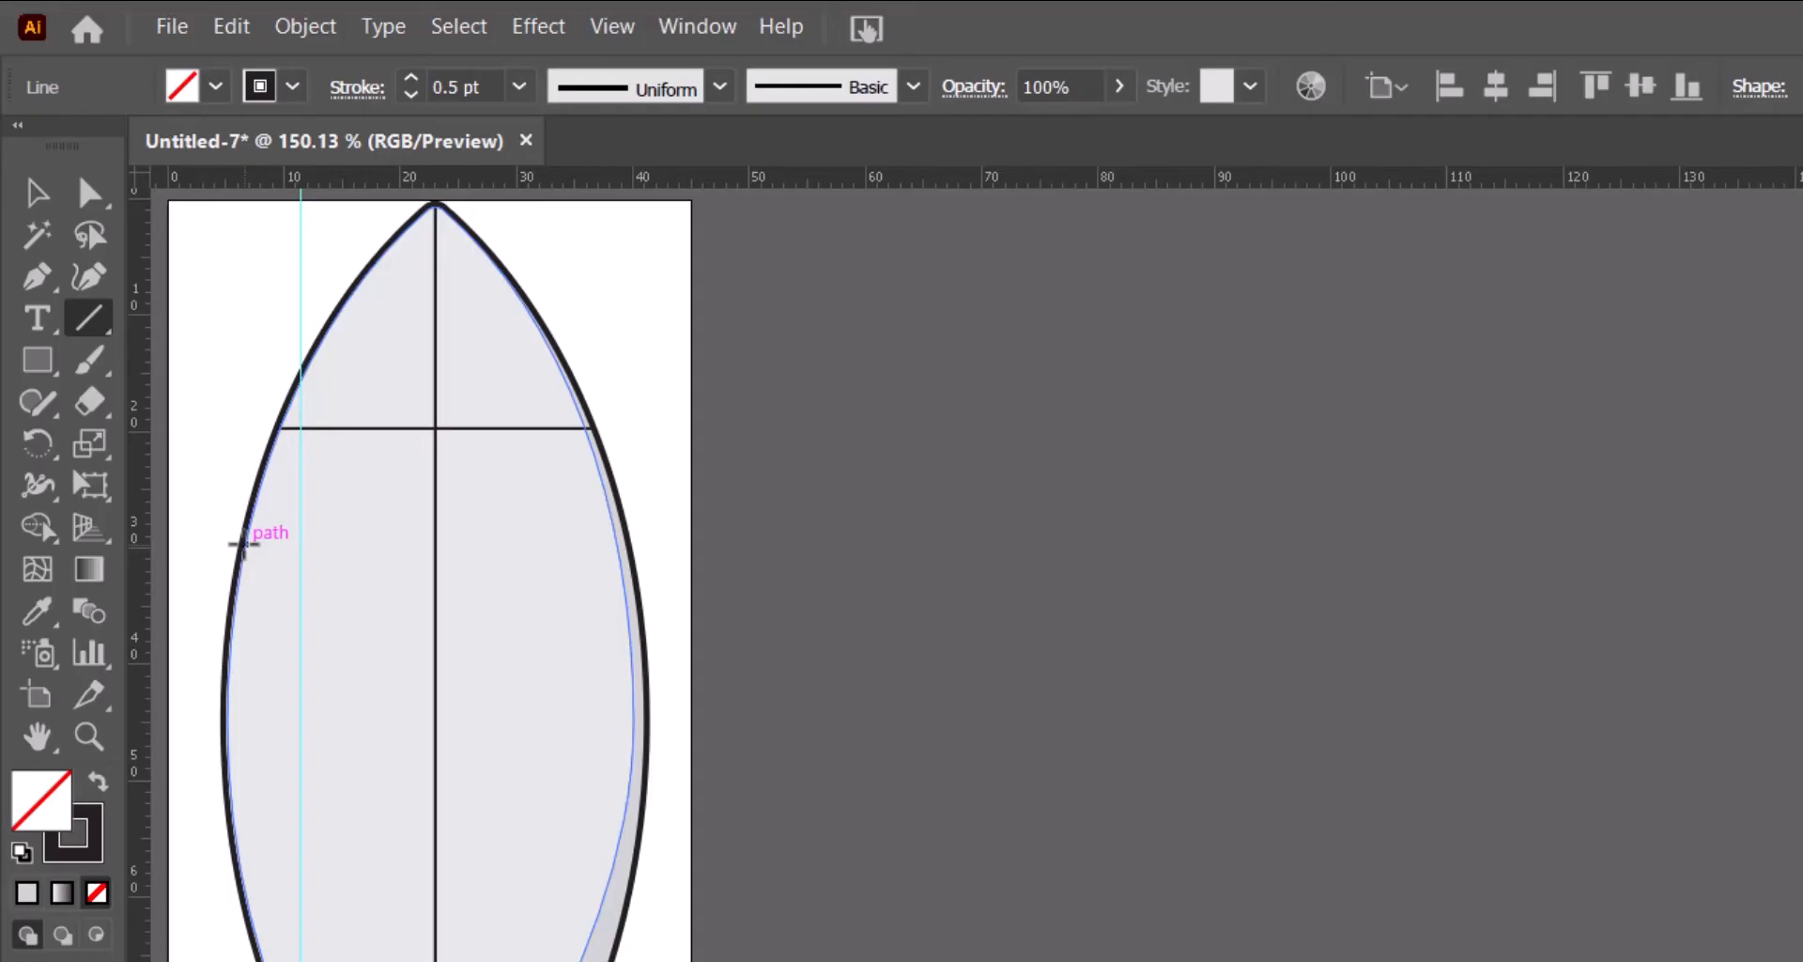
- Draw an open rectangular window outline with the Pen tool, about 5 mm wide and 23 mm tall, between the body's left edge and the guide
{"action": "mouse_move", "coordinate": [242, 542]}
{"action": "left_mouse_down"}
{"action": "mouse_move", "coordinate": [214, 632]}
{"action": "mouse_move", "coordinate": [222, 741]}
{"action": "left_mouse_up"}
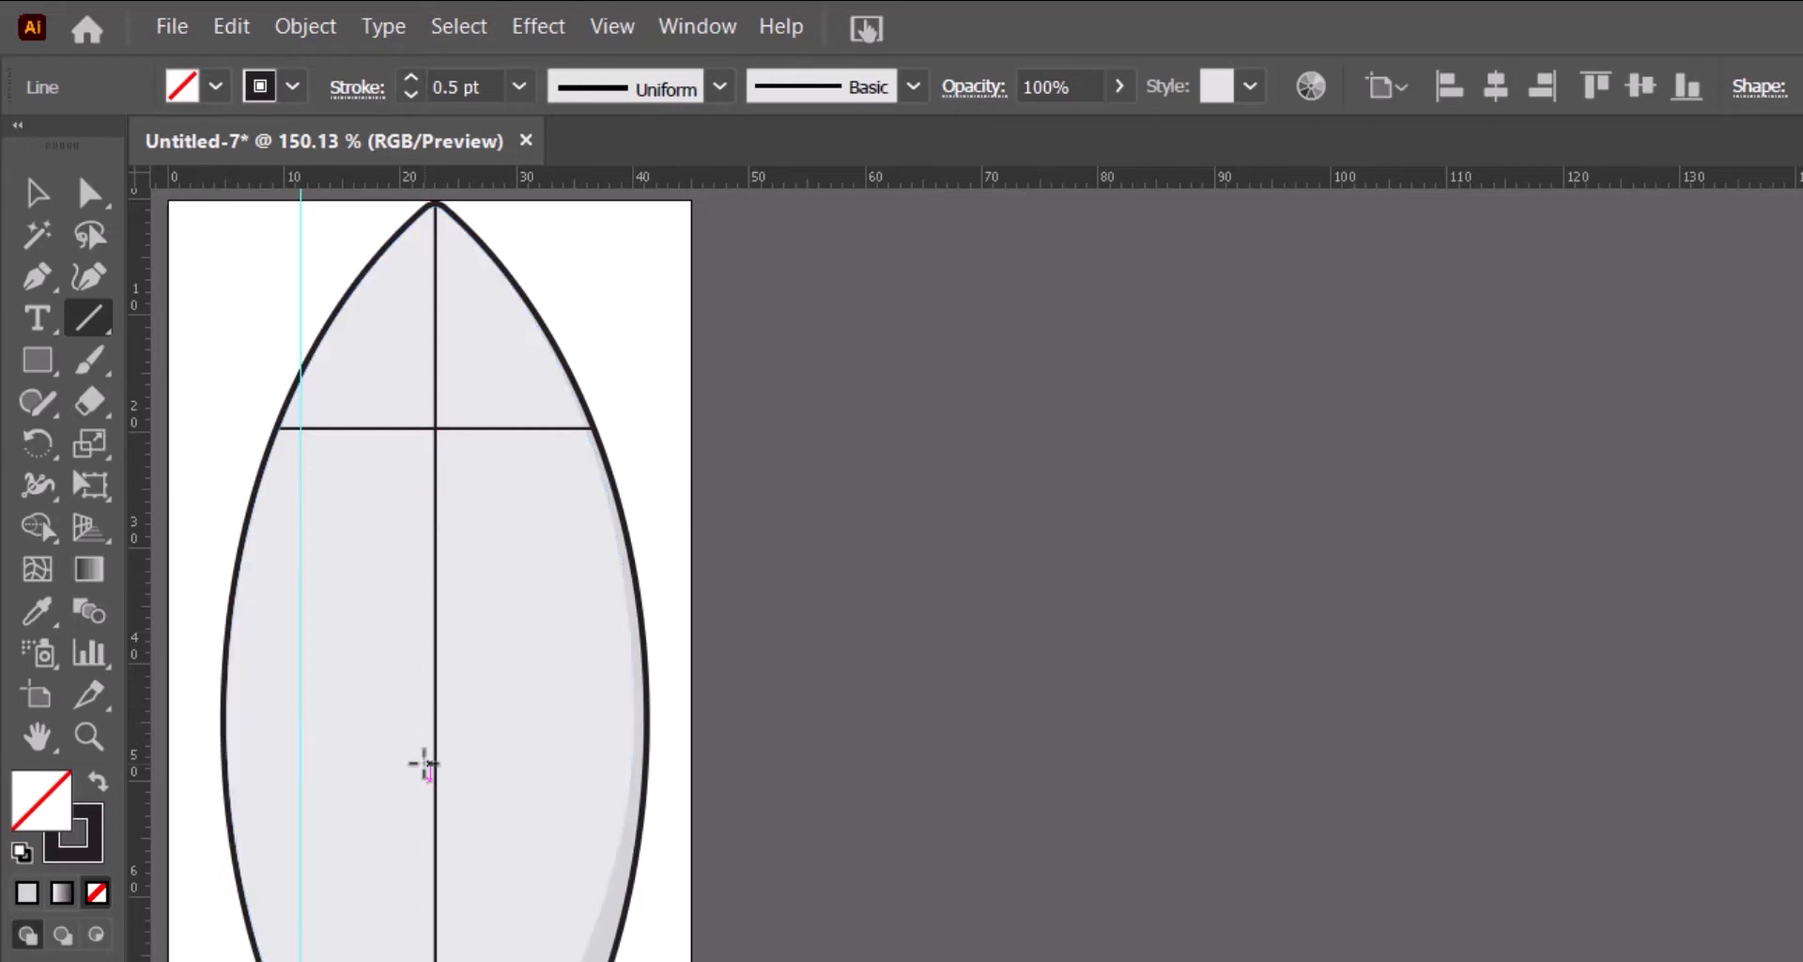
{"action": "left_click", "coordinate": [37, 276]}
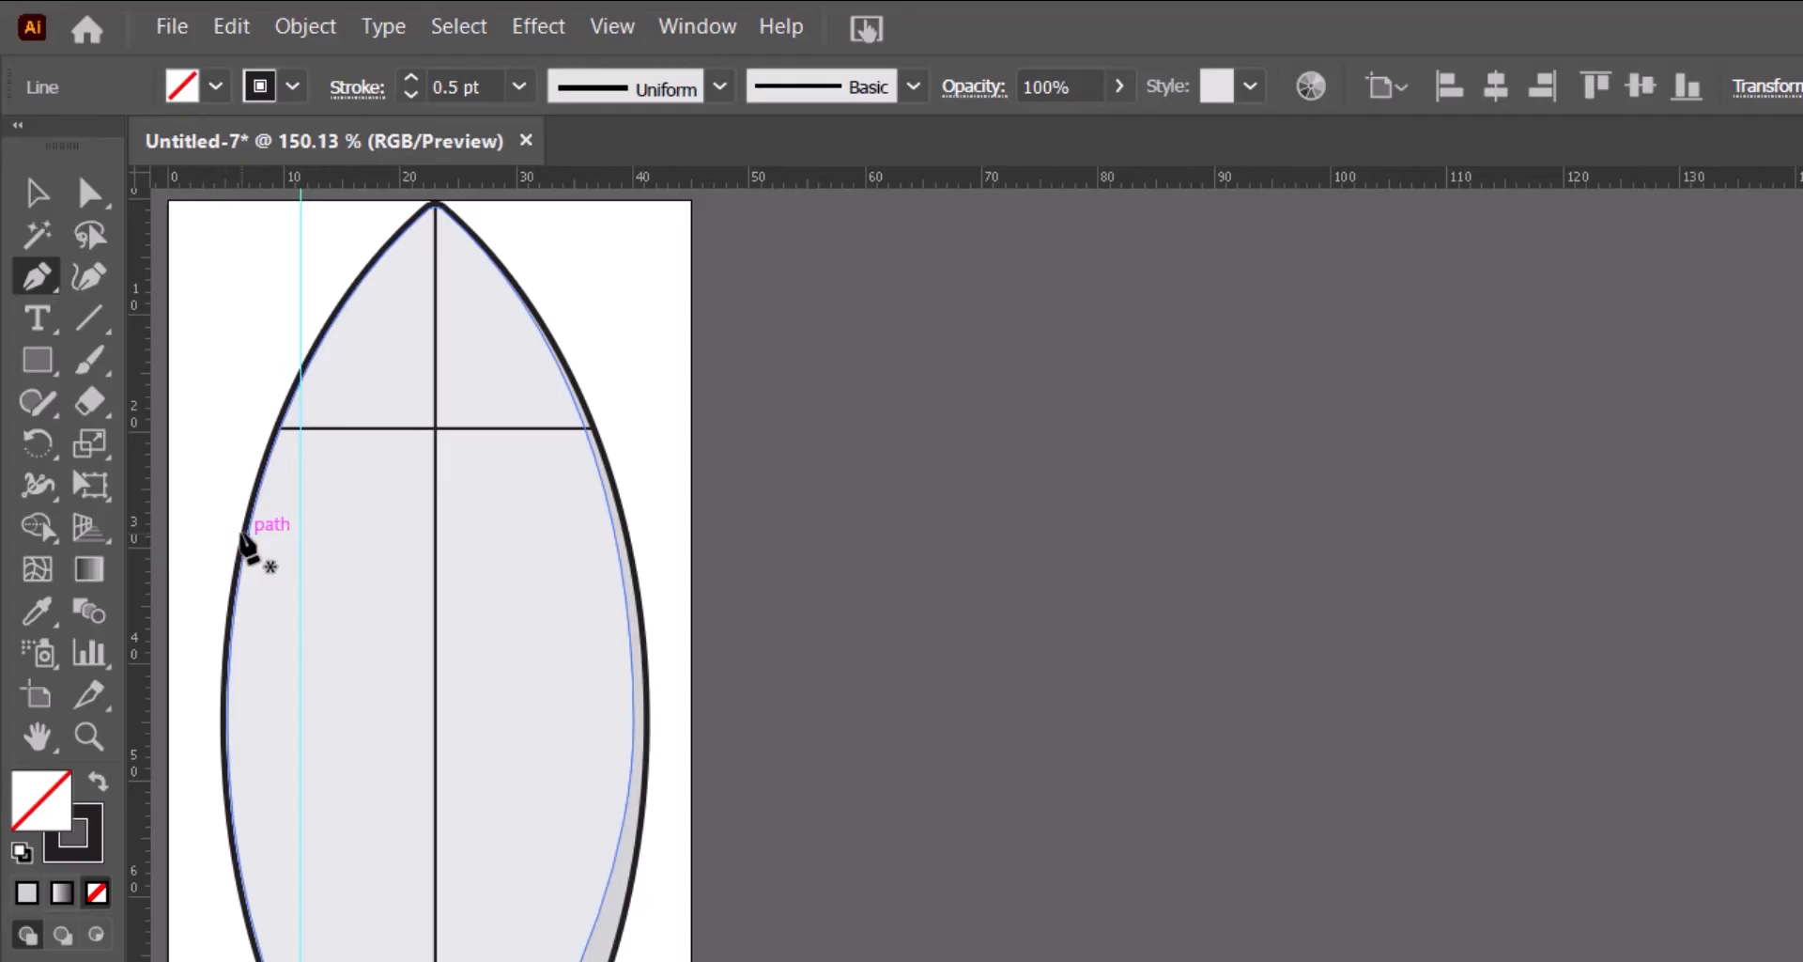
{"action": "left_click", "coordinate": [245, 535]}
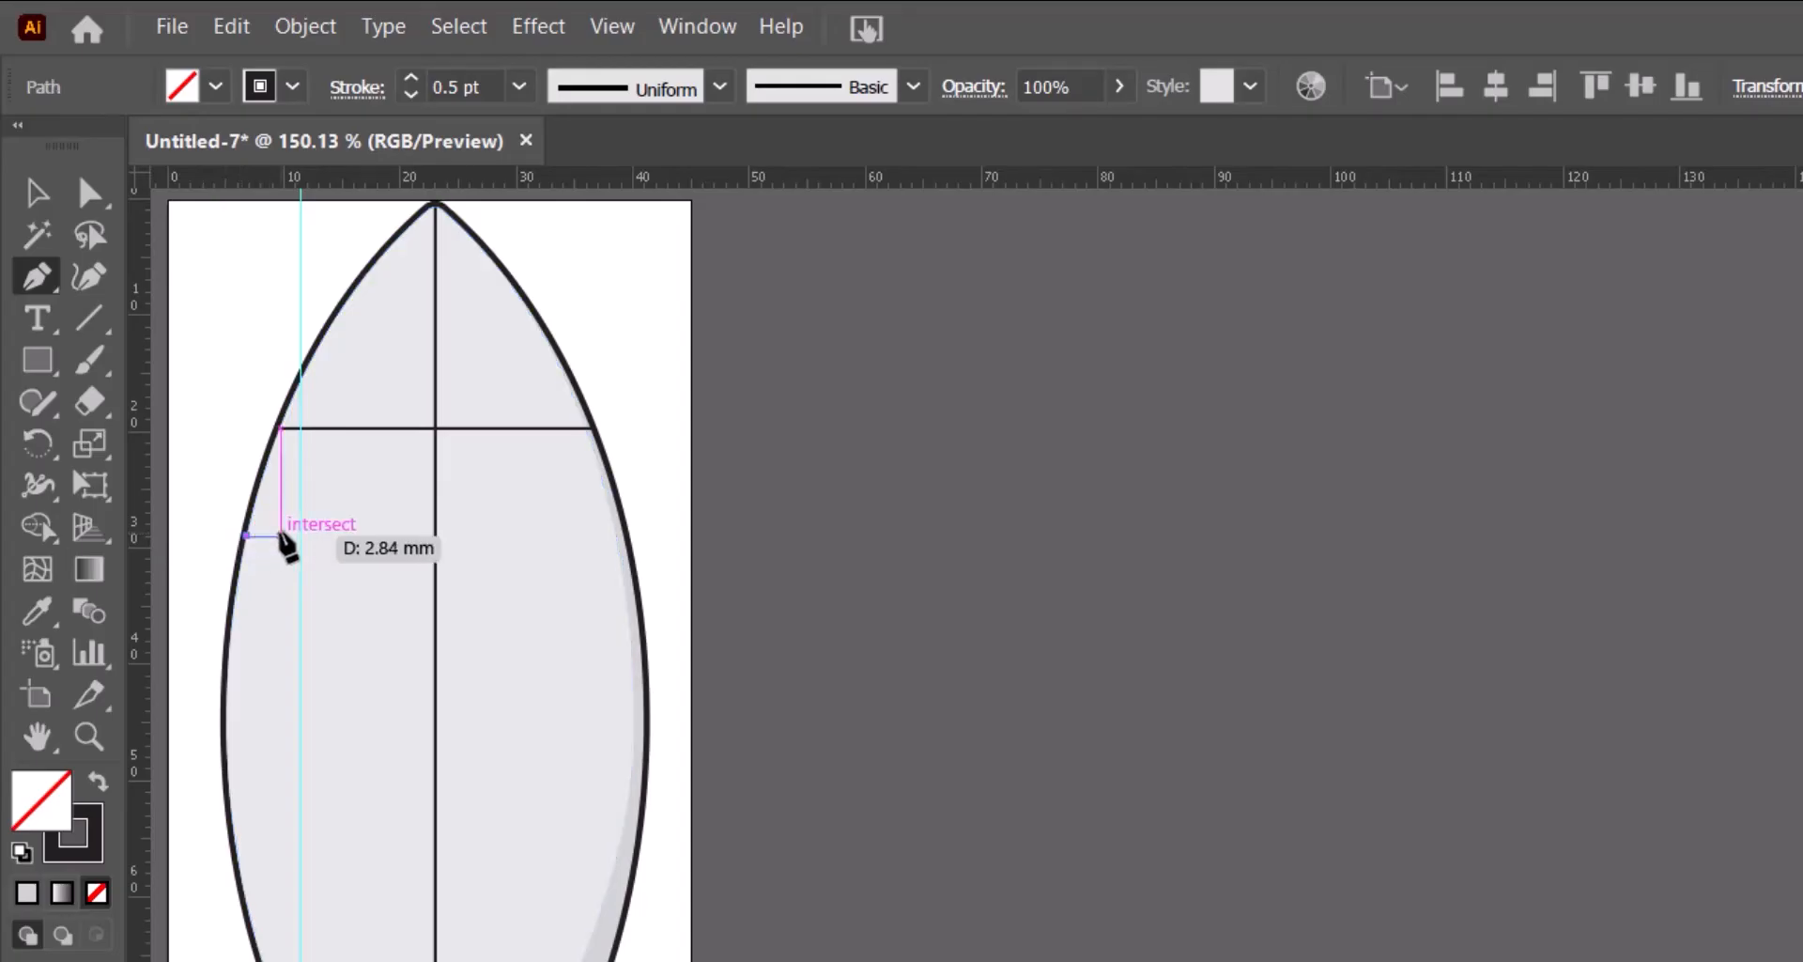
{"action": "left_click", "coordinate": [299, 535]}
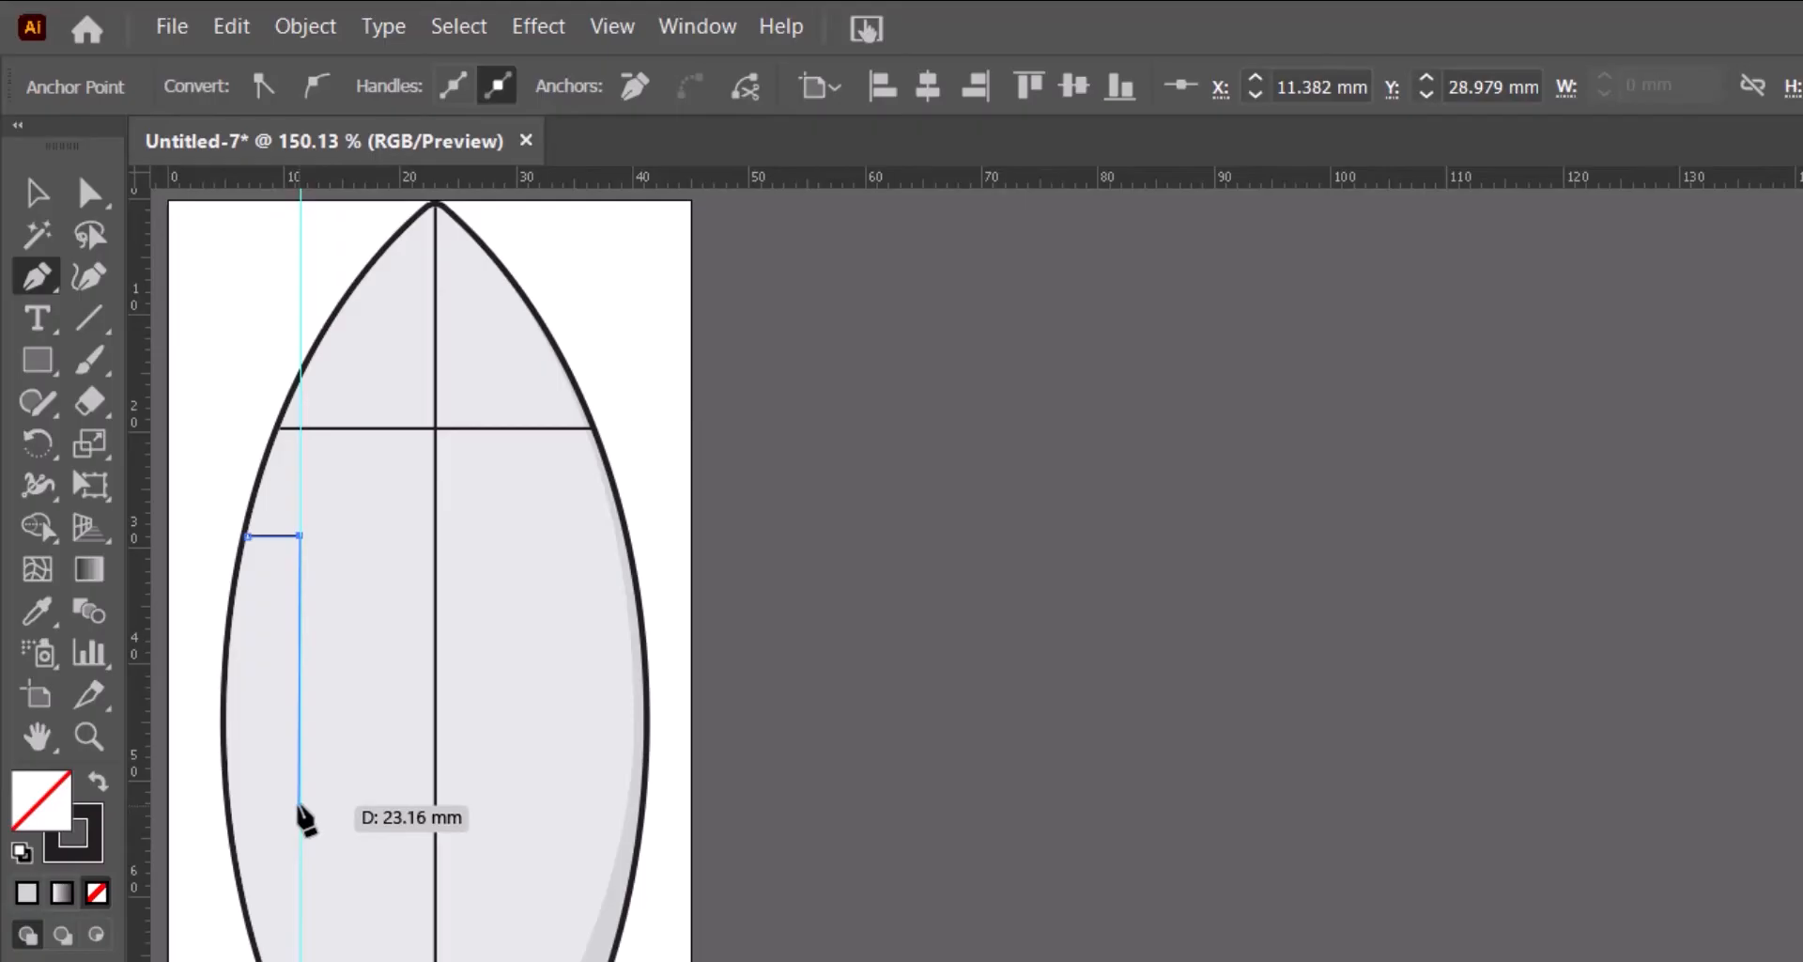
{"action": "left_click", "coordinate": [299, 802]}
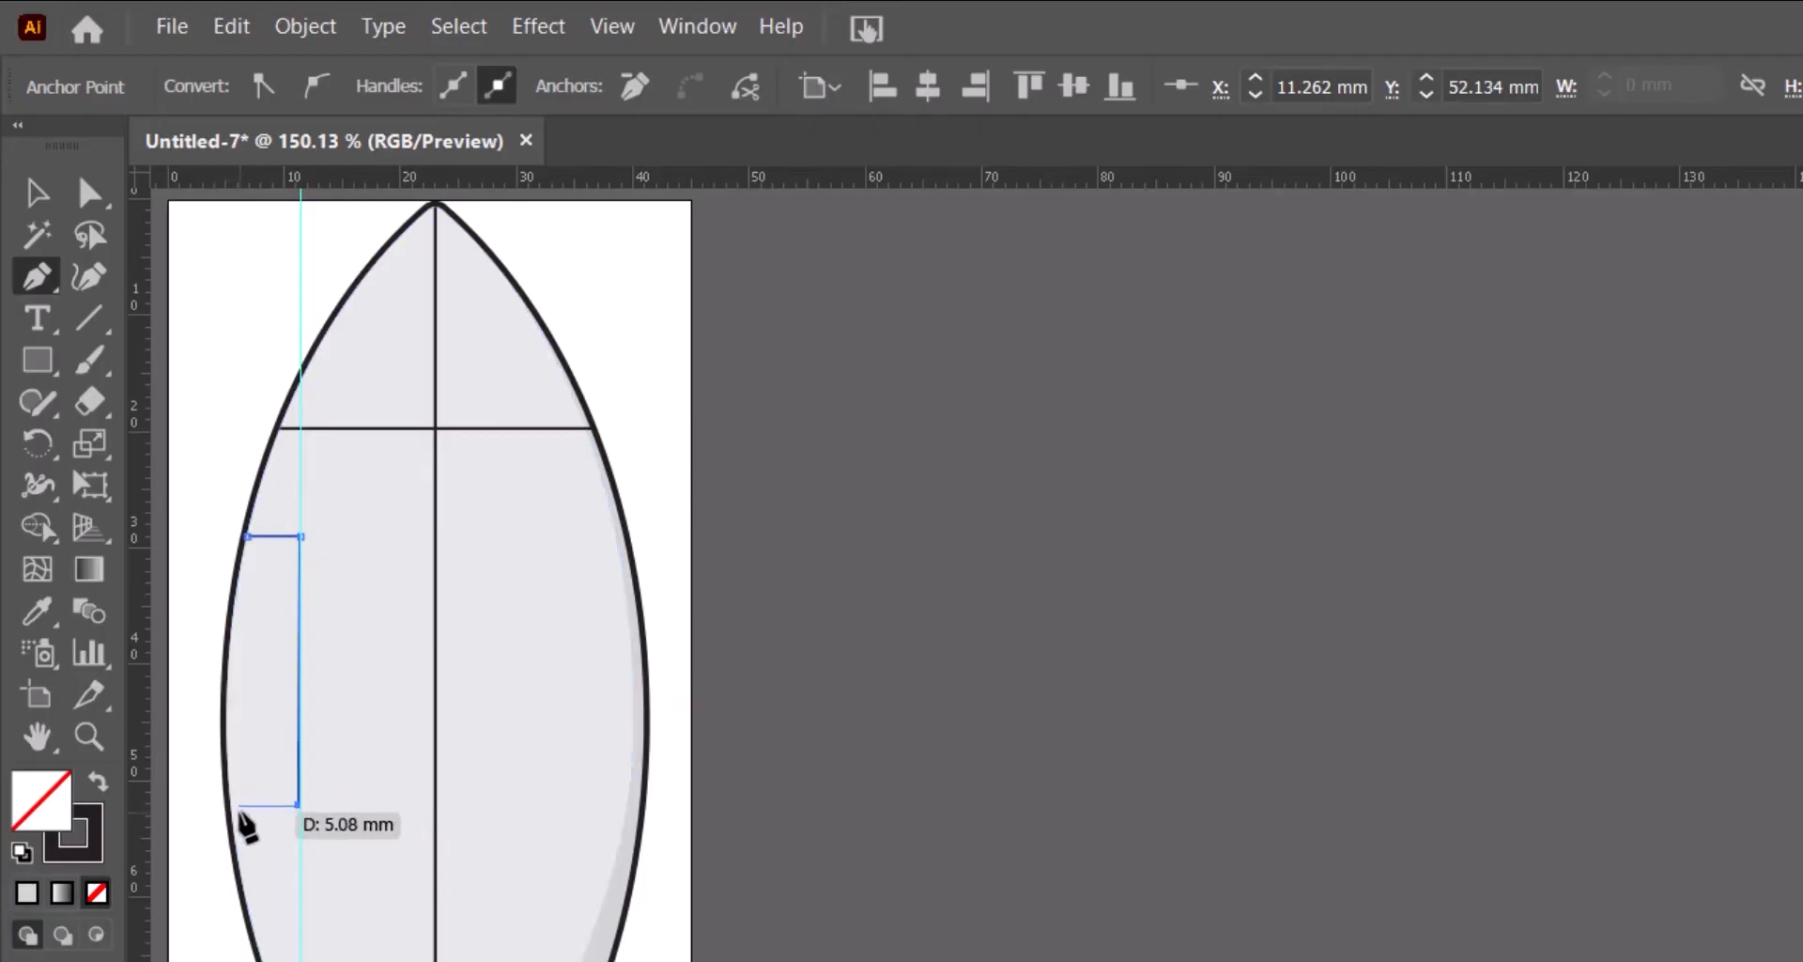
{"action": "left_click", "coordinate": [232, 805]}
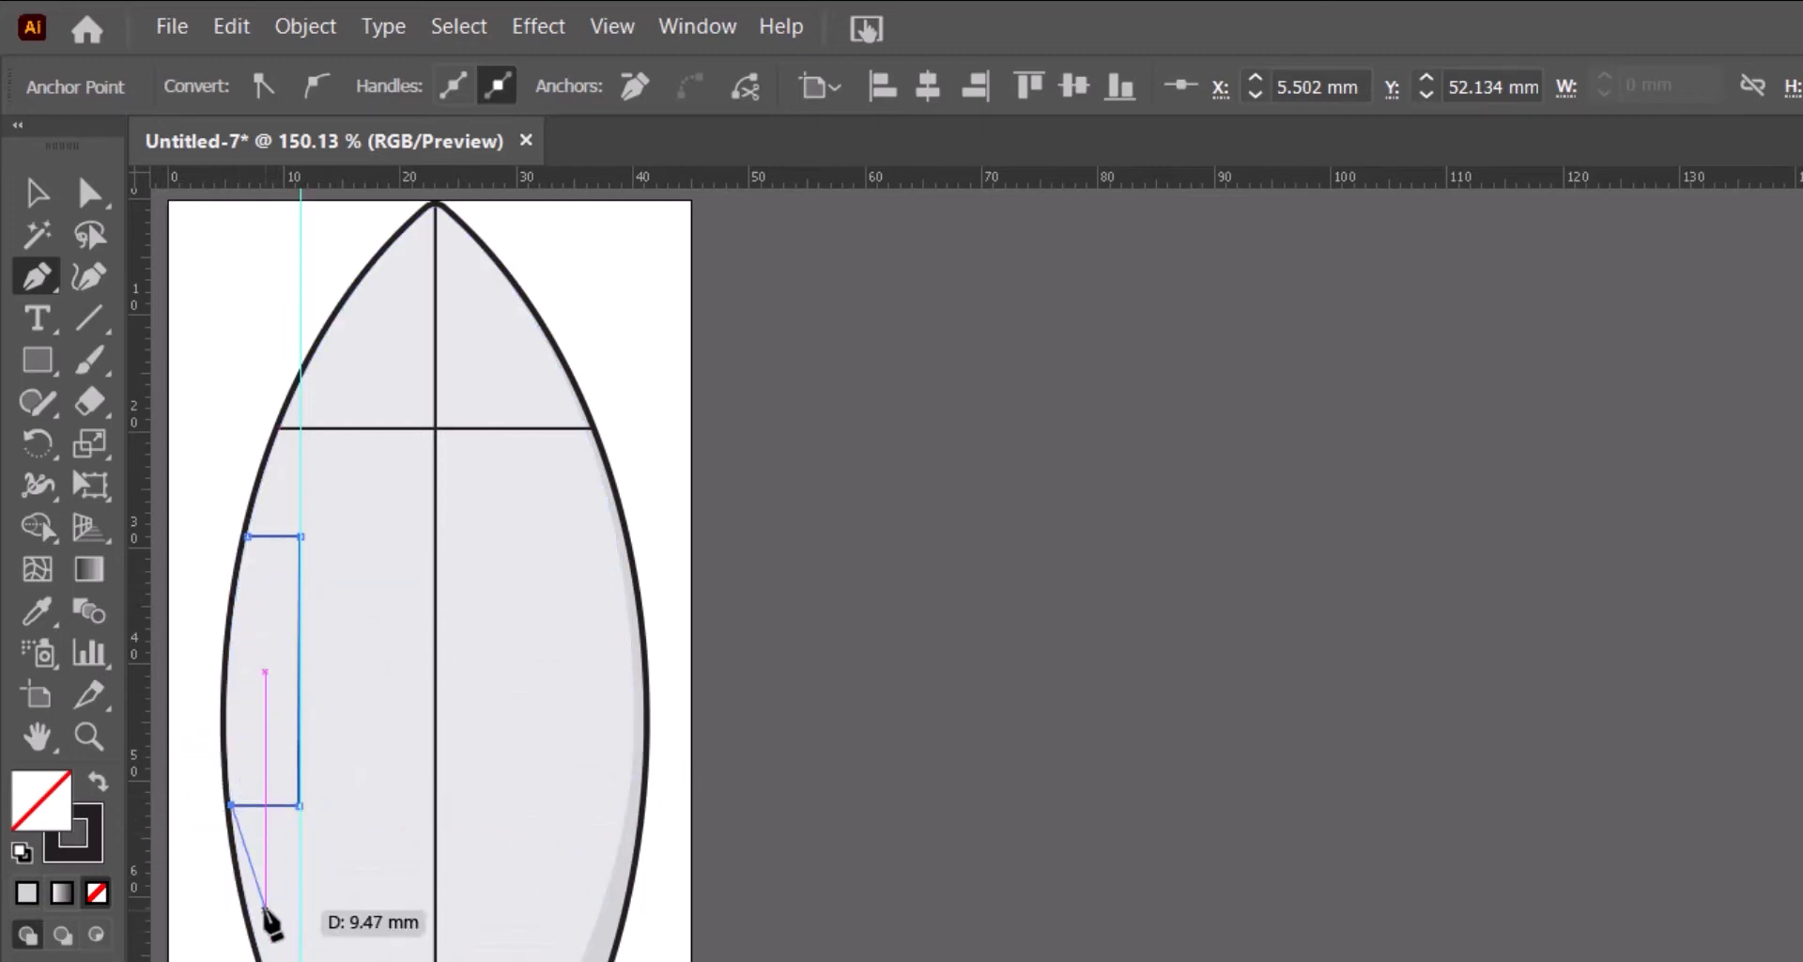
{"action": "left_click", "coordinate": [37, 198]}
{"action": "left_click", "coordinate": [1005, 792]}
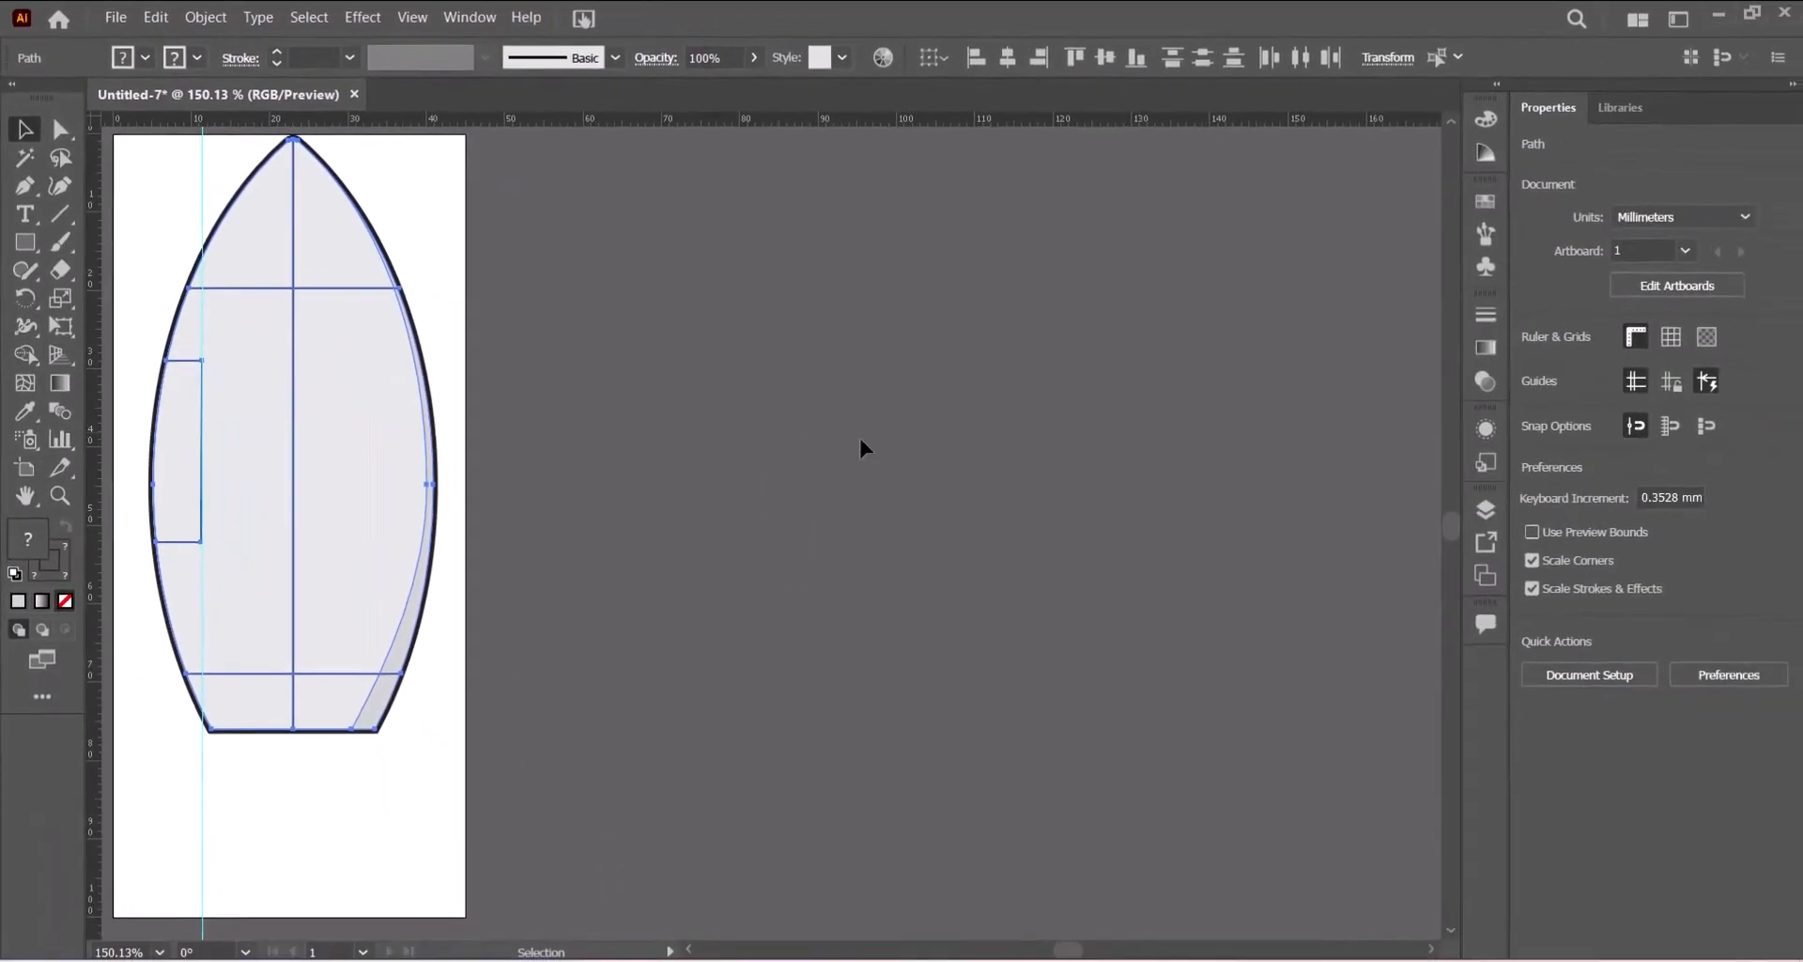
- Try to use the Shape Builder on all selected paths at the nose section
{"action": "left_click", "coordinate": [287, 527]}
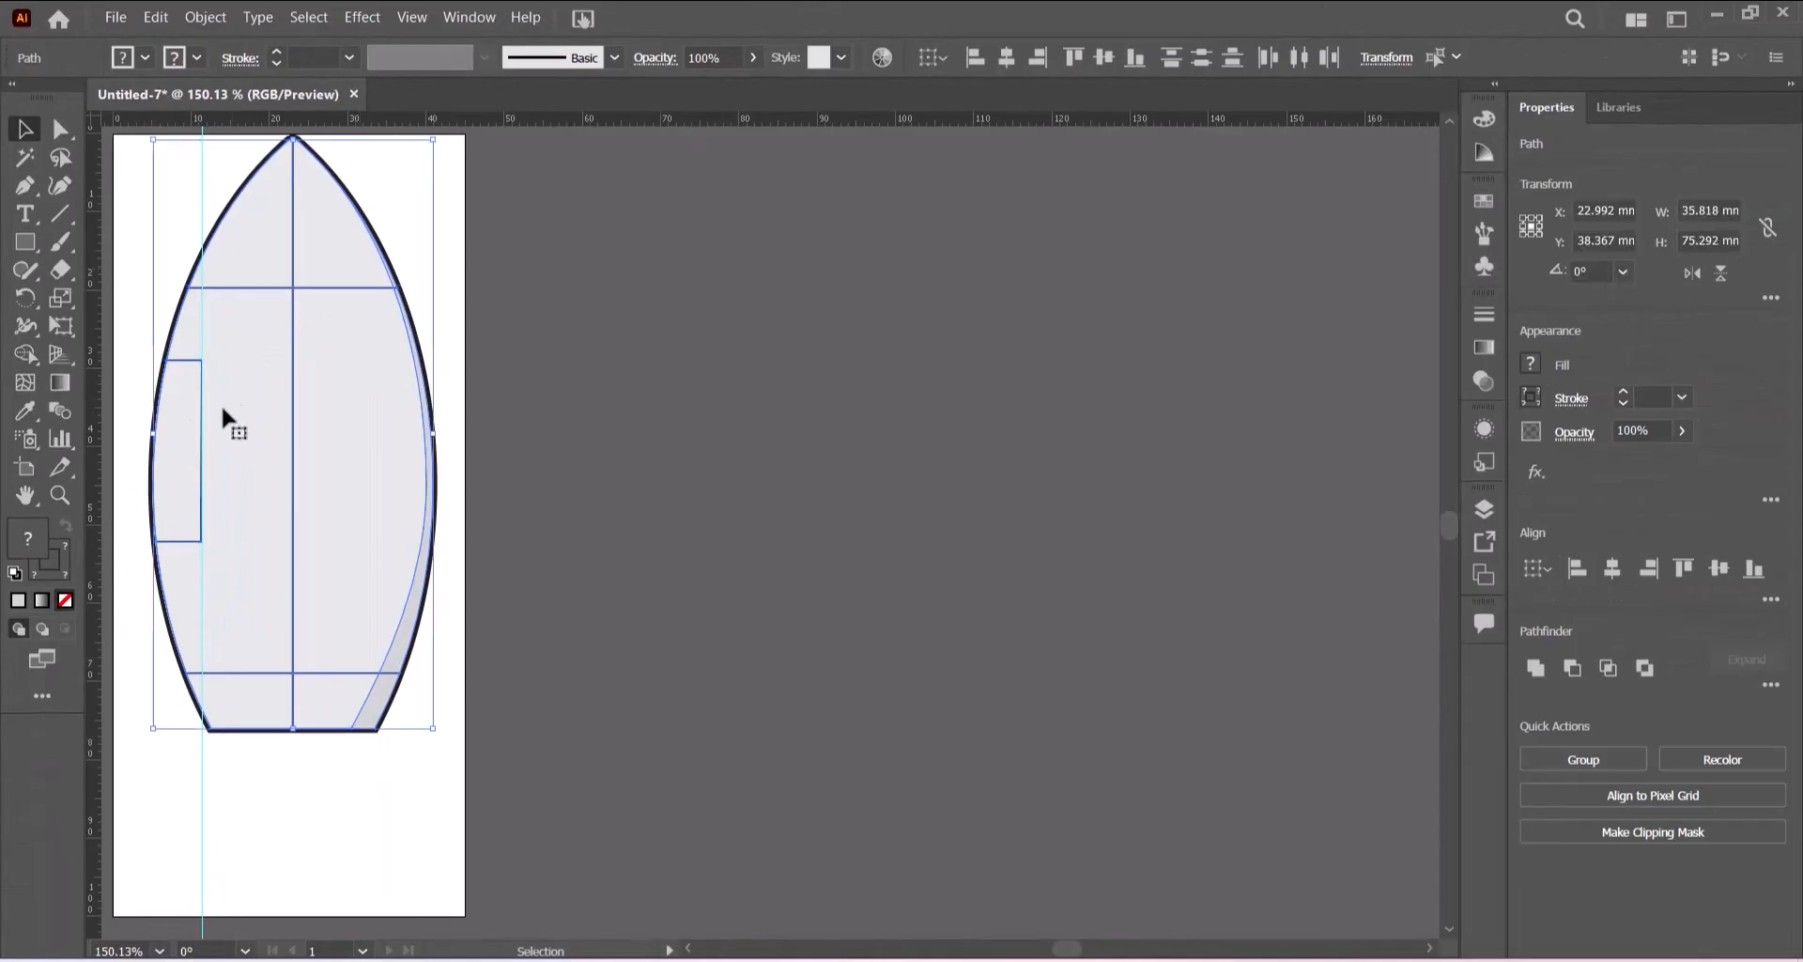
{"action": "left_click", "coordinate": [25, 356]}
{"action": "left_click", "coordinate": [294, 242]}
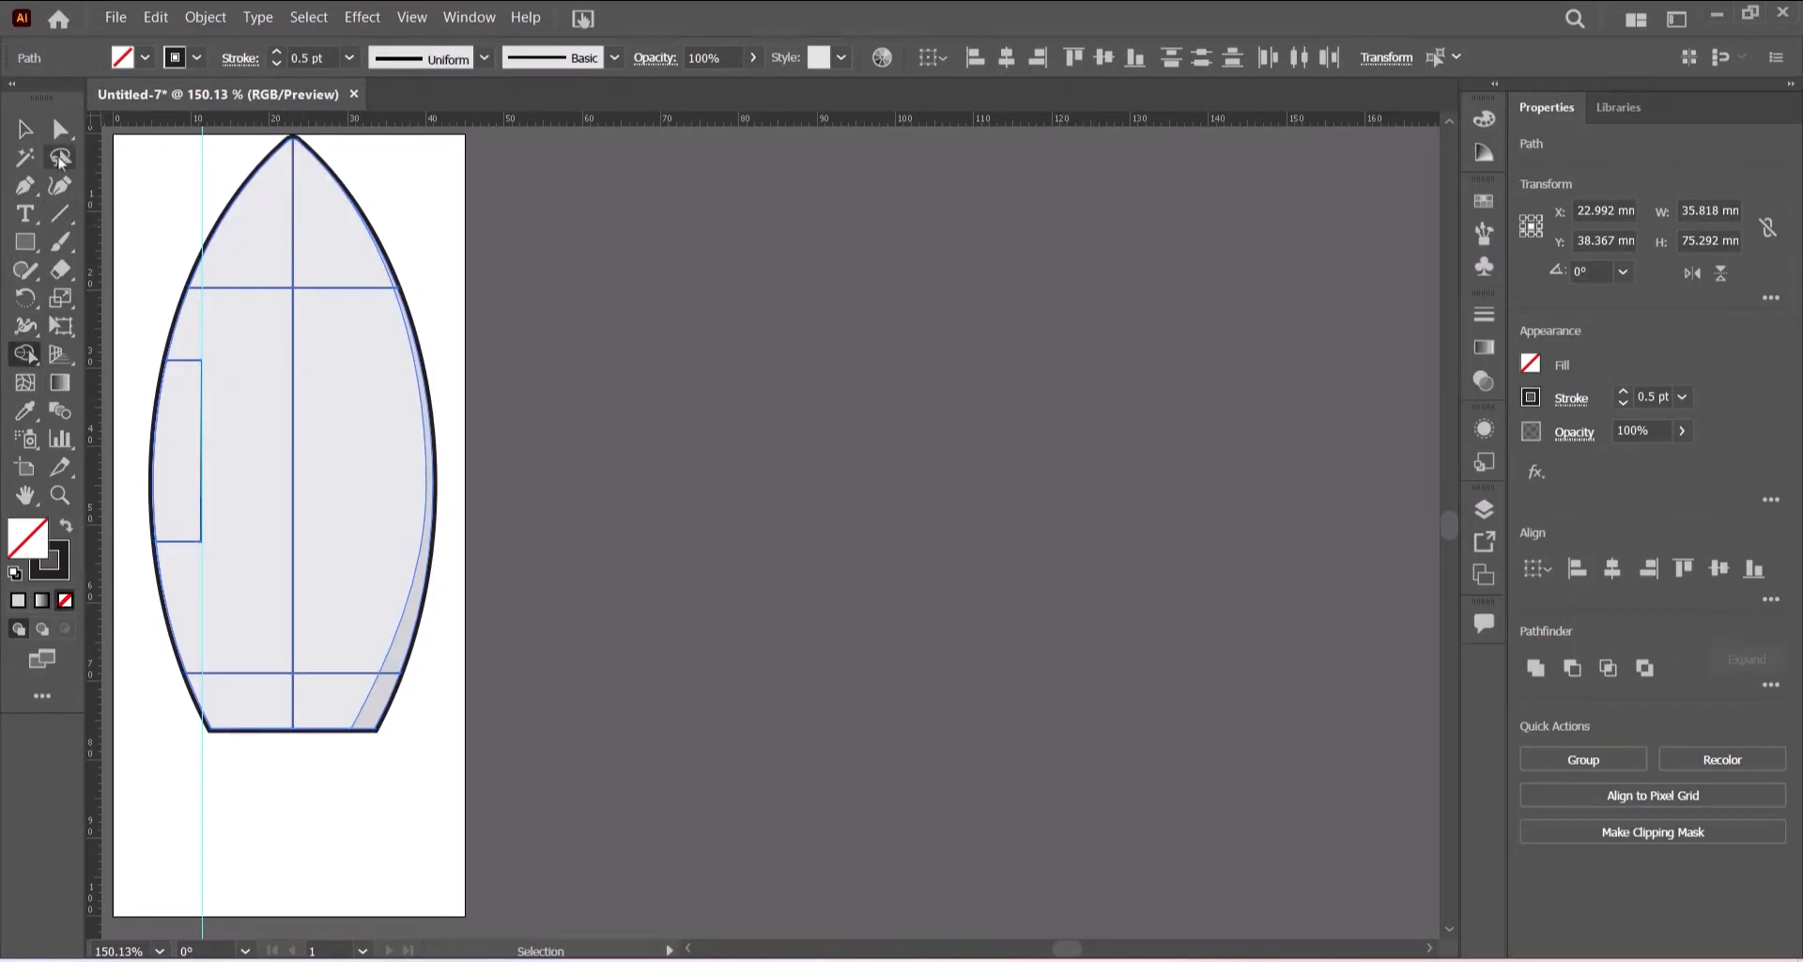
{"action": "left_click", "coordinate": [25, 130]}
{"action": "left_click", "coordinate": [578, 376]}
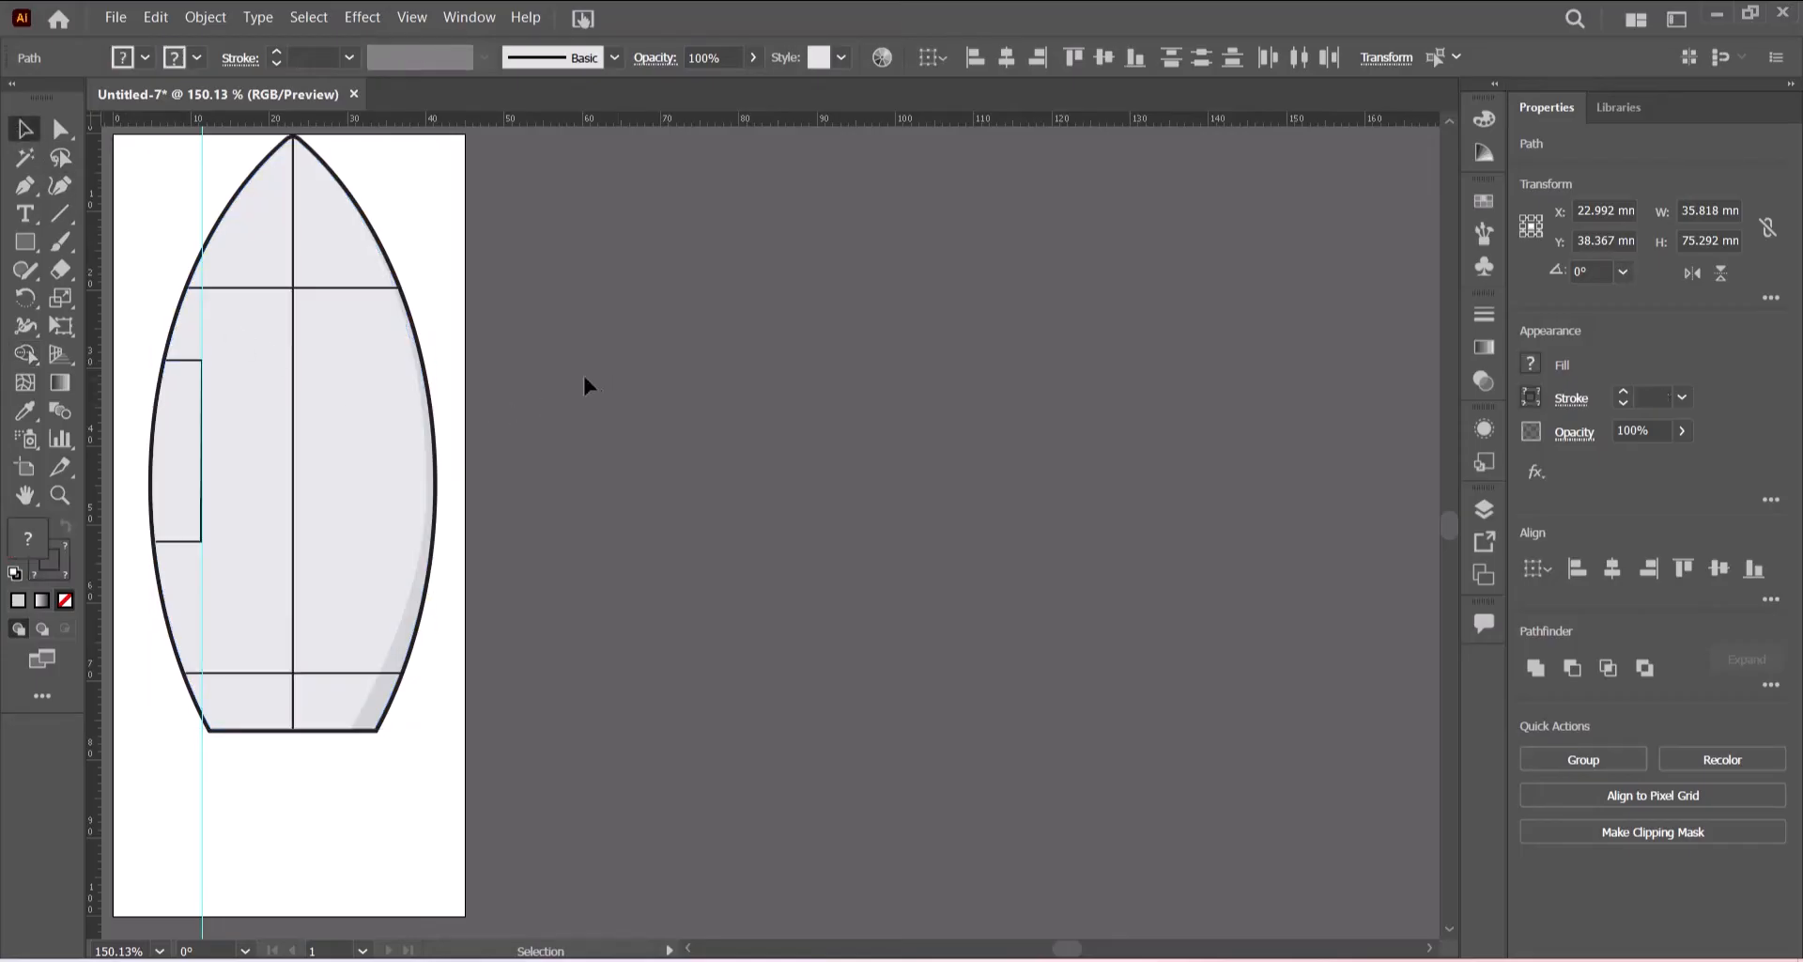
- Shorten the centre line so its top end sits on the upper horizontal line instead of the nose tip
{"action": "left_click", "coordinate": [294, 212]}
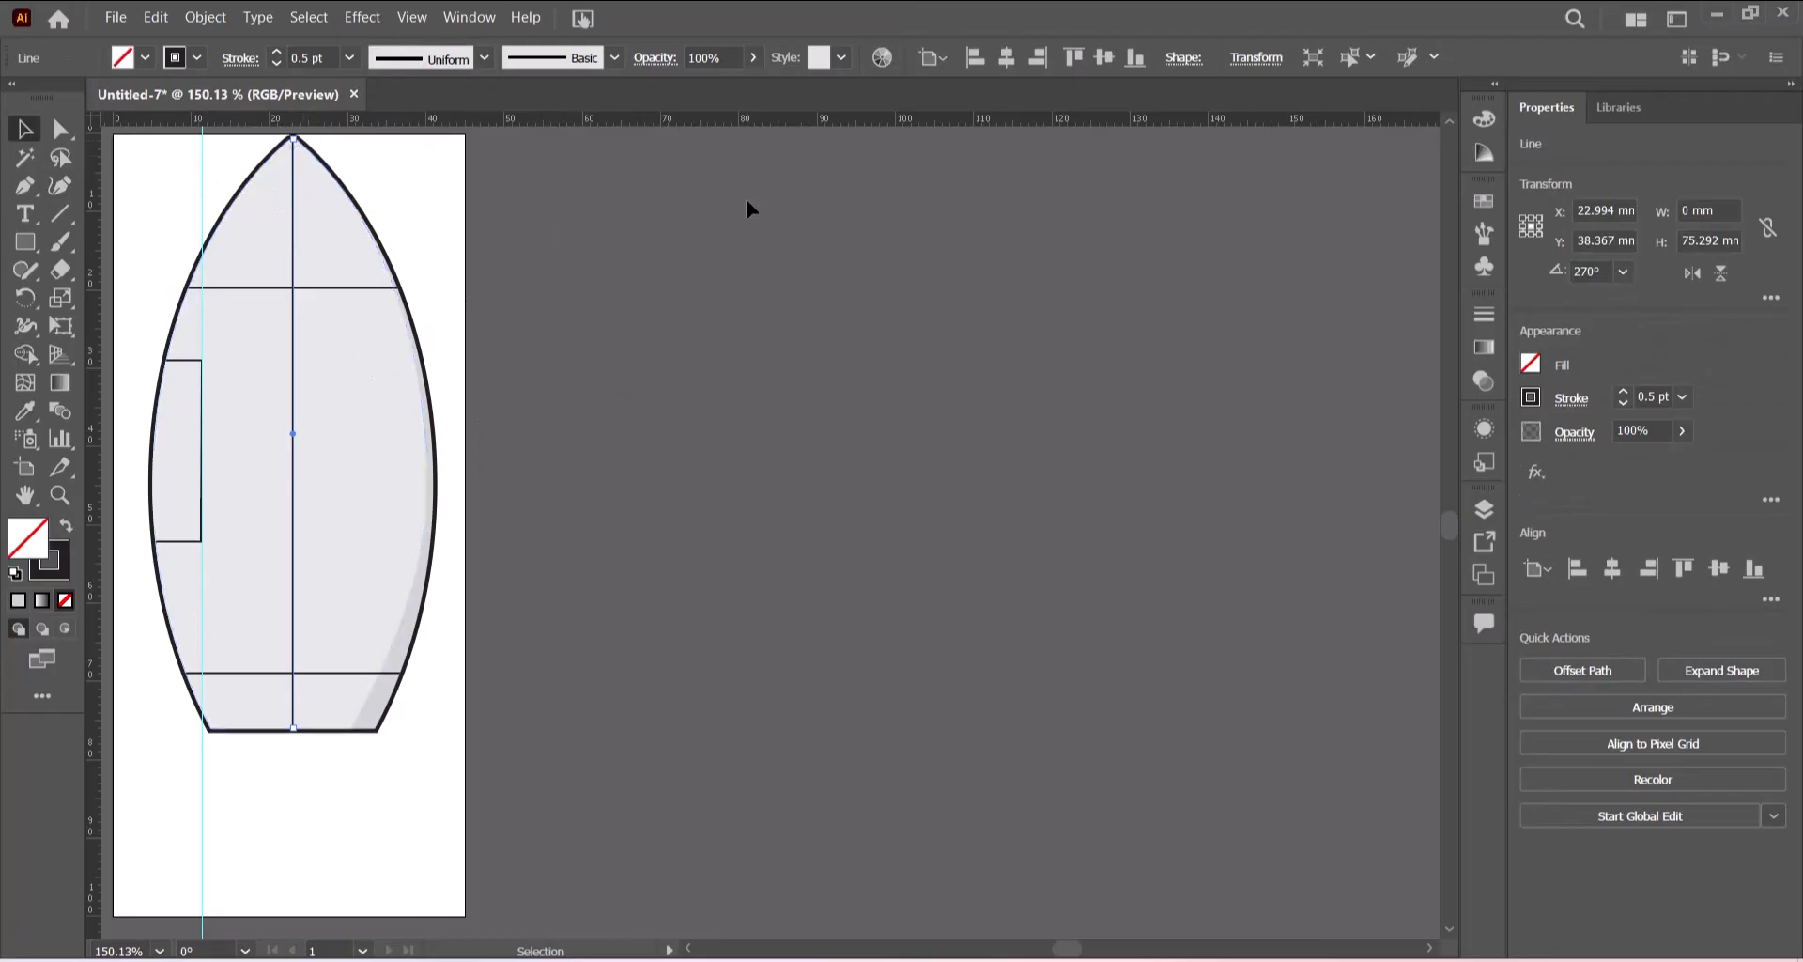
{"action": "key", "text": "ctrl+equal"}
{"action": "key", "text": "ctrl+equal"}
{"action": "key", "text": "ctrl+equal"}
{"action": "key", "text": "ctrl+equal"}
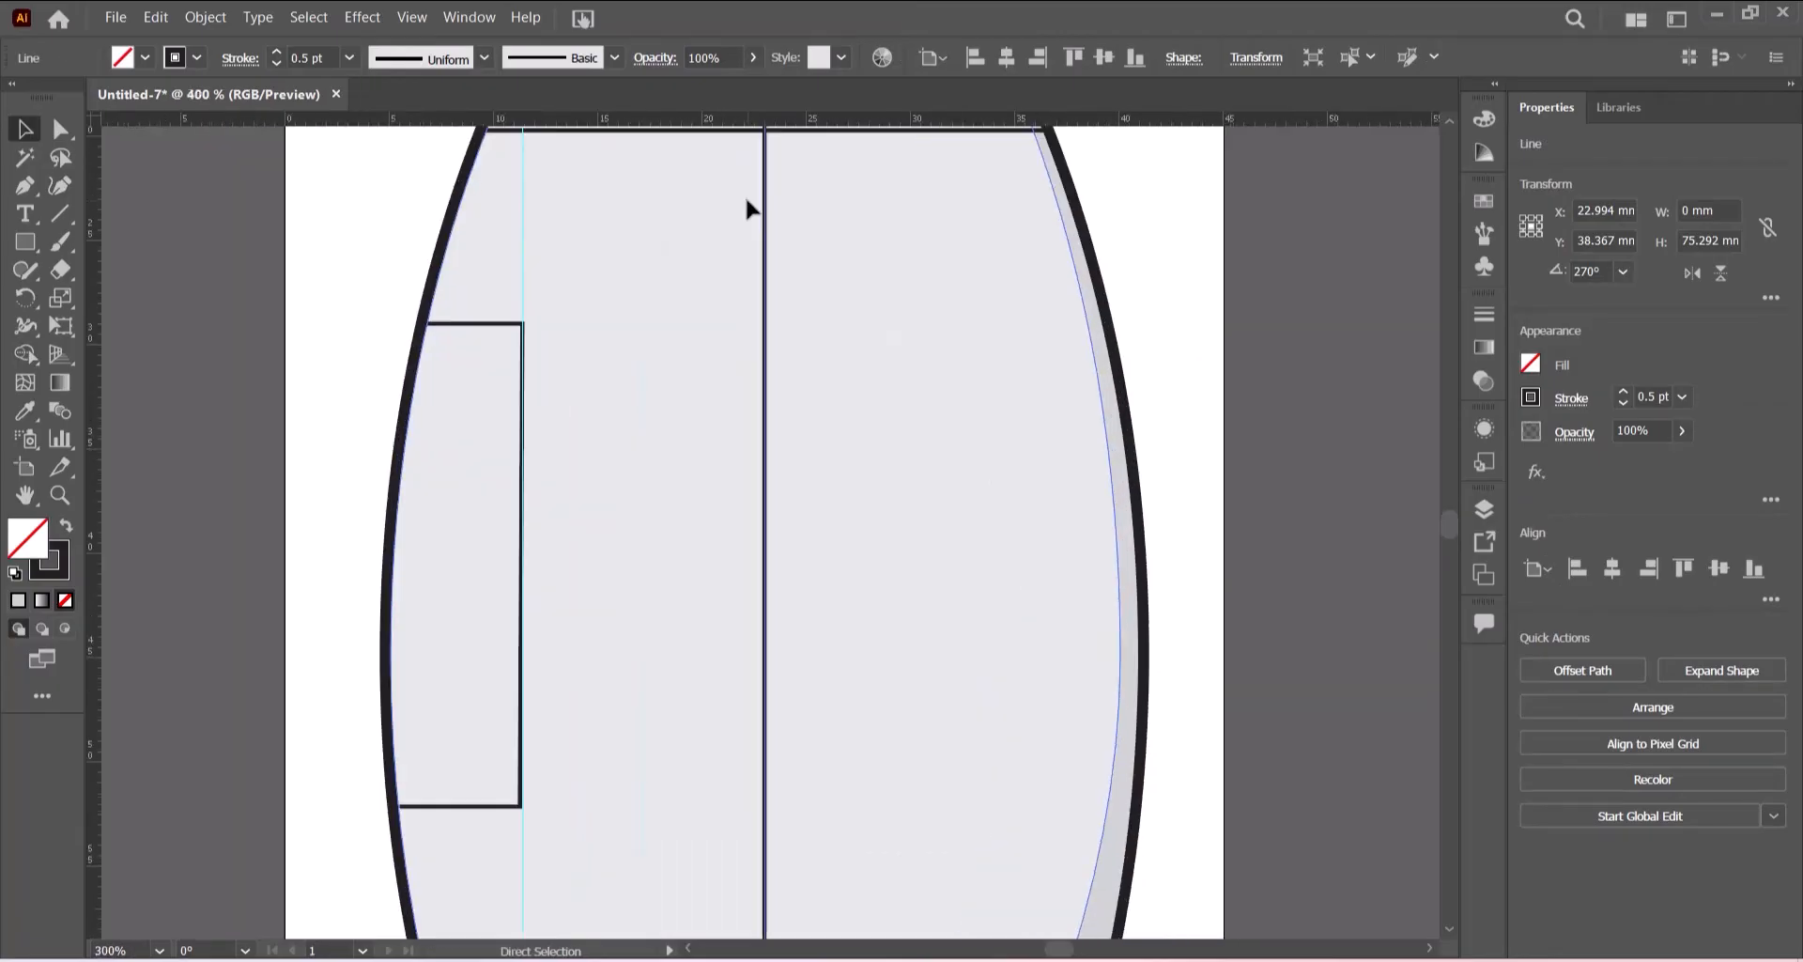
{"action": "scroll", "coordinate": [1031, 357], "scroll_direction": "up", "scroll_amount": 10}
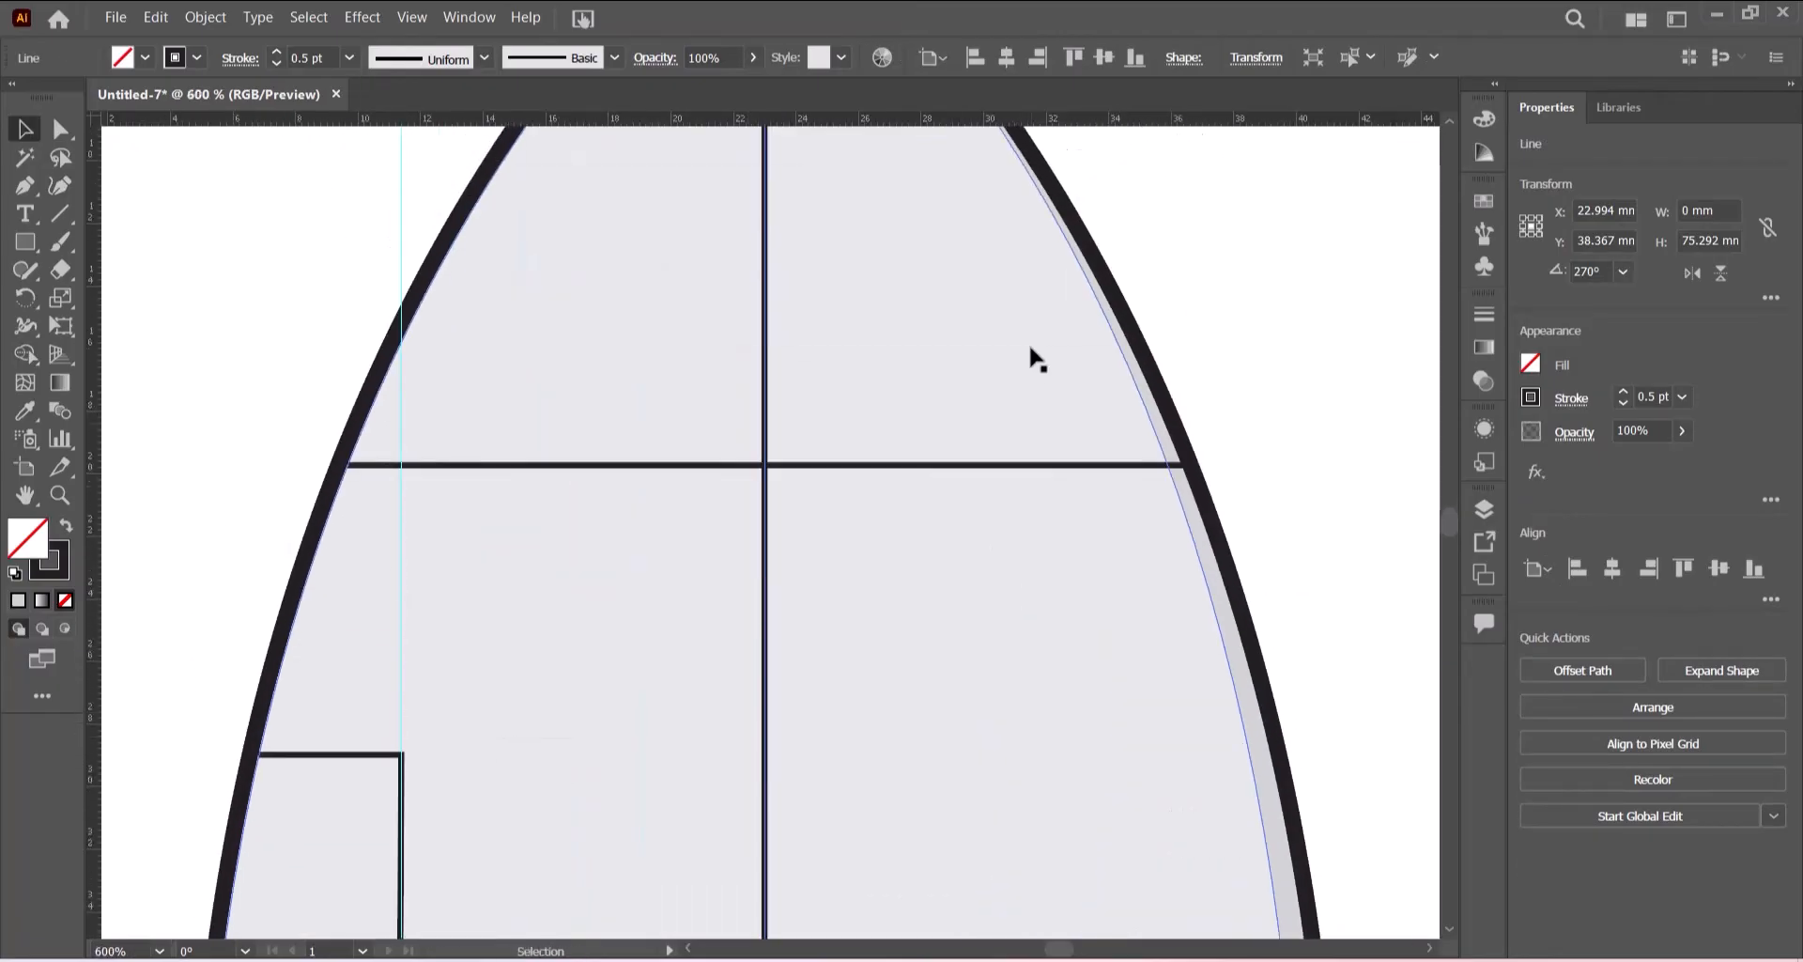
{"action": "scroll", "coordinate": [1036, 358], "scroll_direction": "up", "scroll_amount": 3}
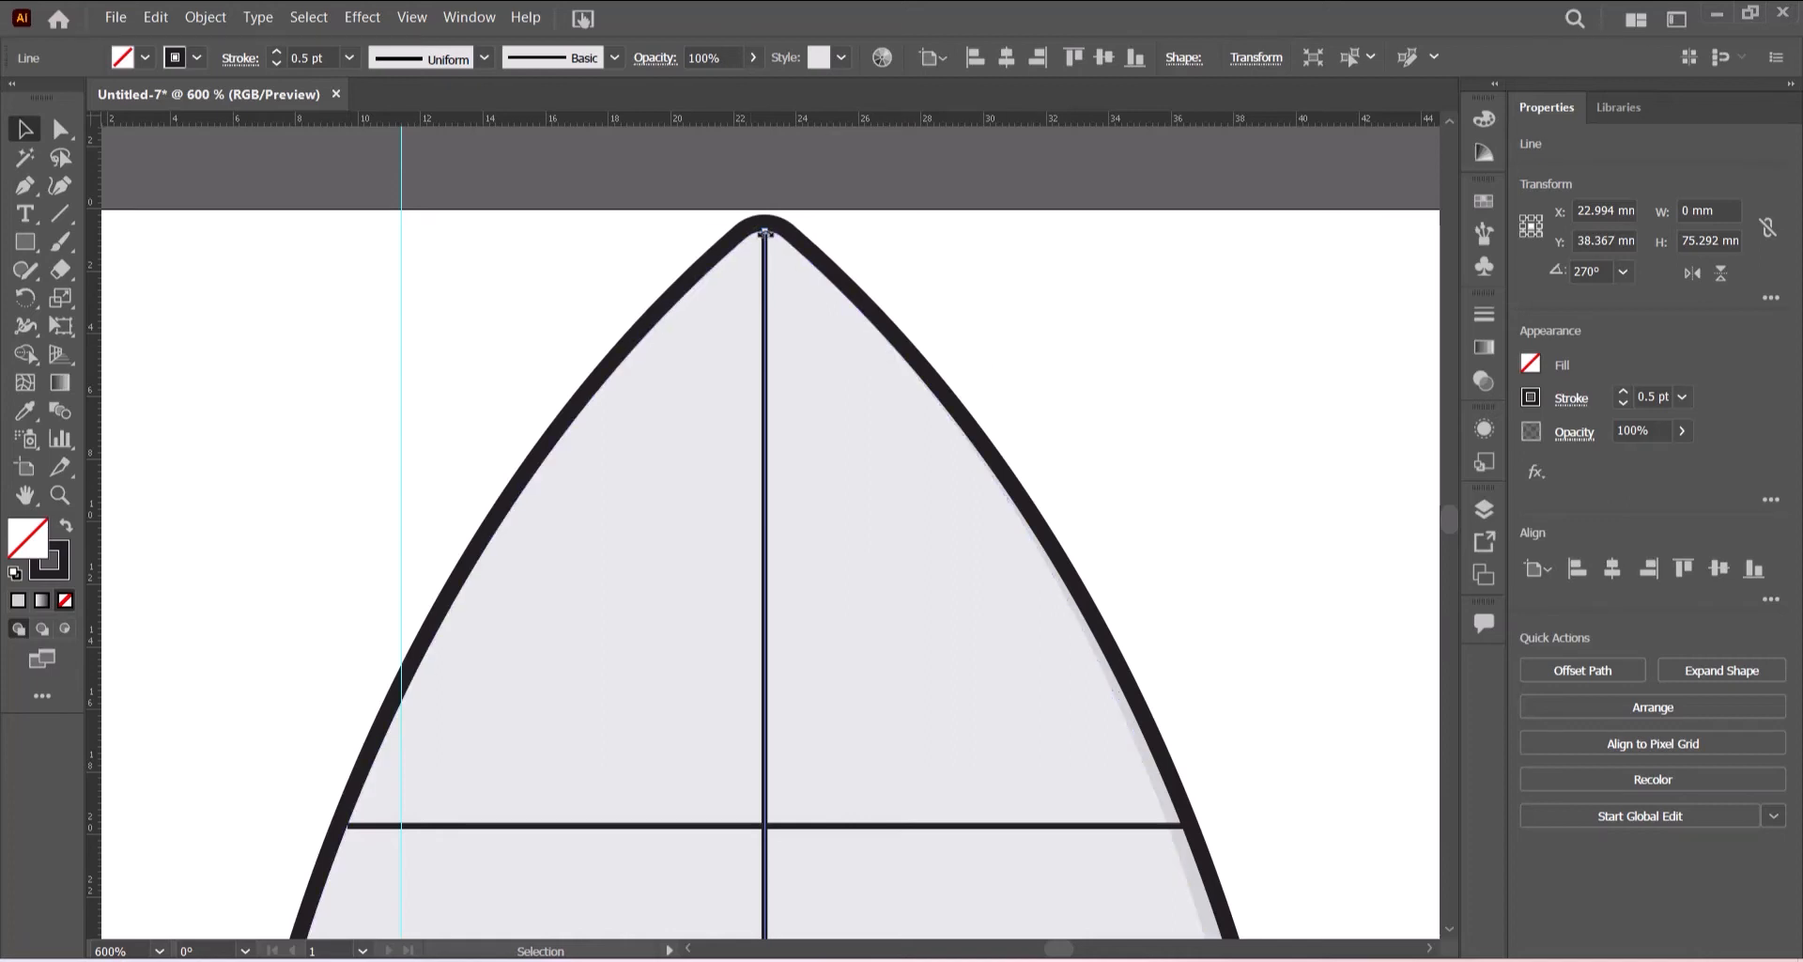
{"action": "left_click_drag", "start_coordinate": [766, 232], "coordinate": [766, 825]}
{"action": "scroll", "coordinate": [994, 674], "scroll_direction": "down", "scroll_amount": 3}
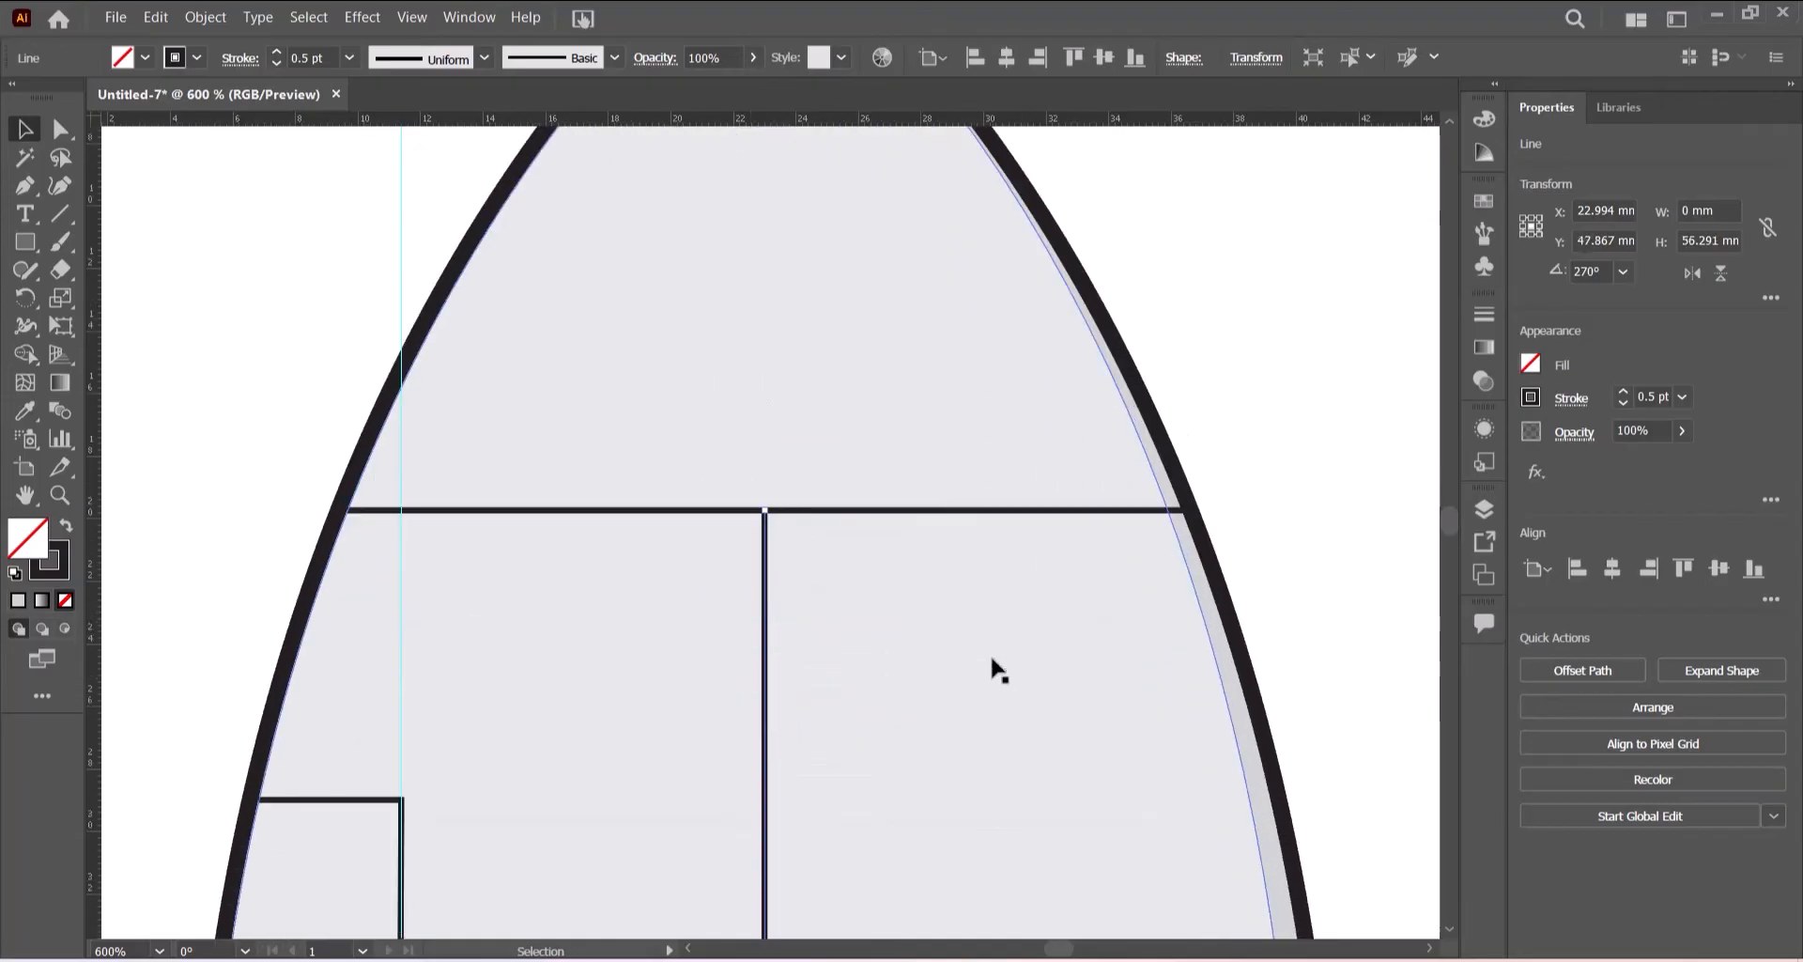
{"action": "scroll", "coordinate": [993, 669], "scroll_direction": "down", "scroll_amount": 10}
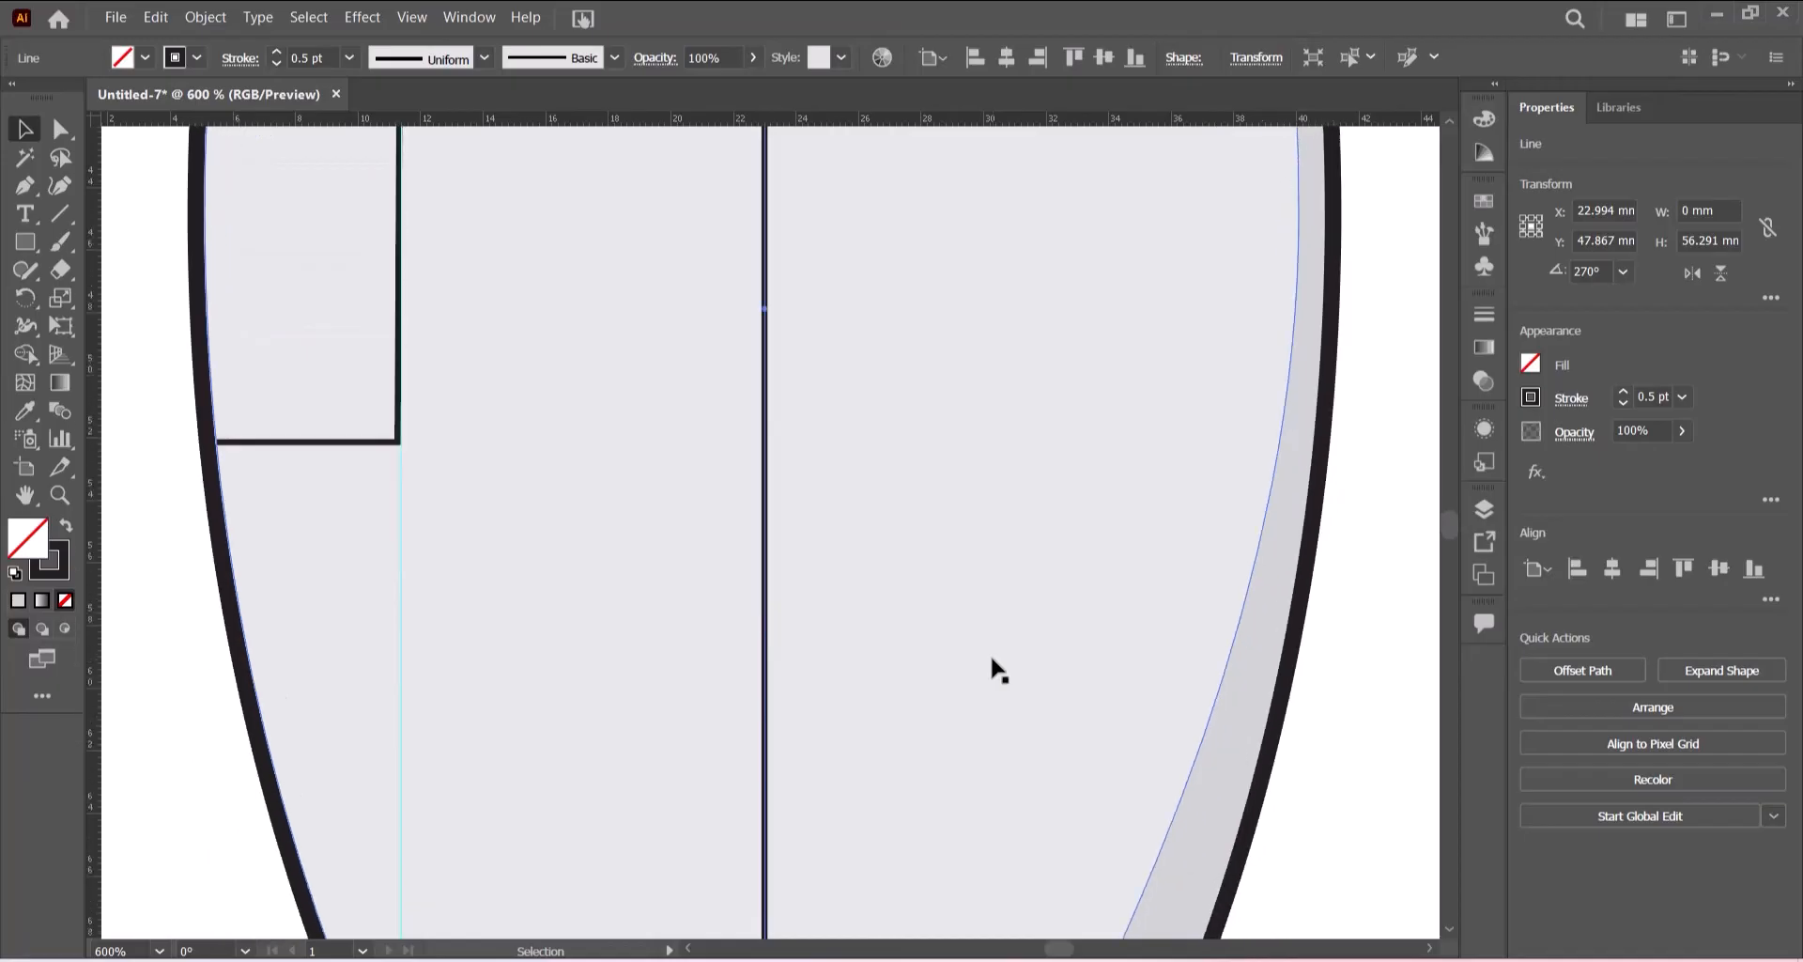
{"action": "scroll", "coordinate": [993, 669], "scroll_direction": "down", "scroll_amount": 6}
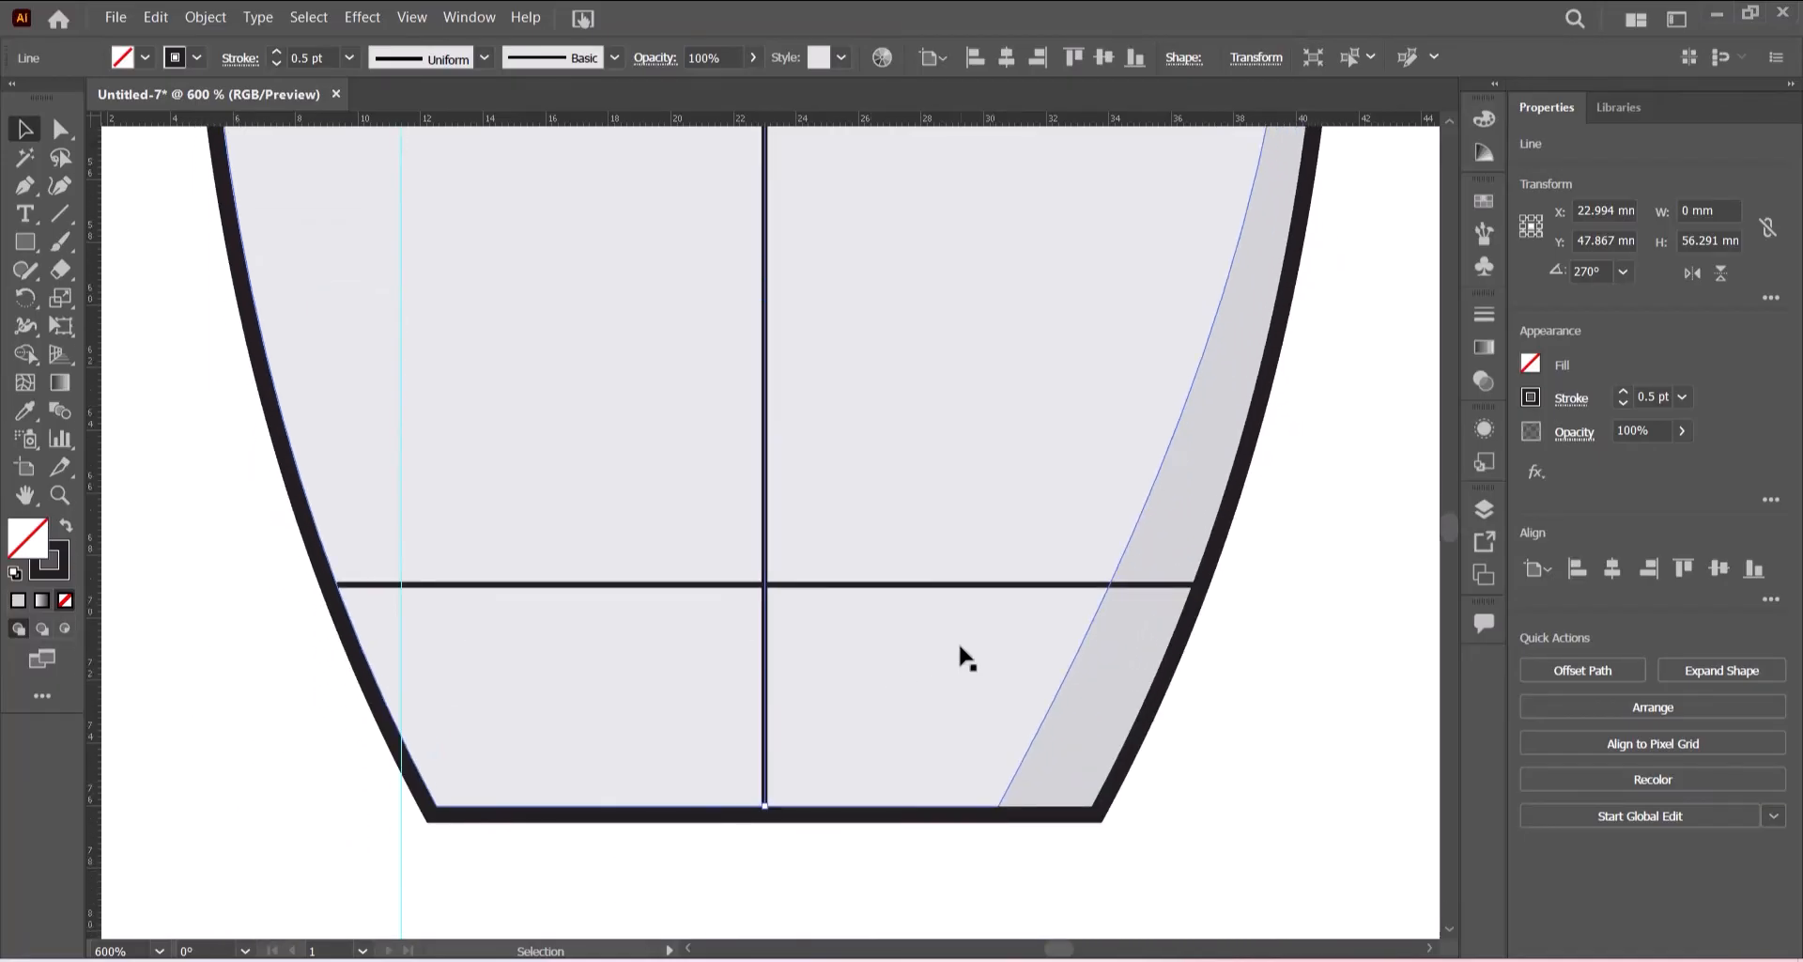
{"action": "key", "text": "ctrl+0"}
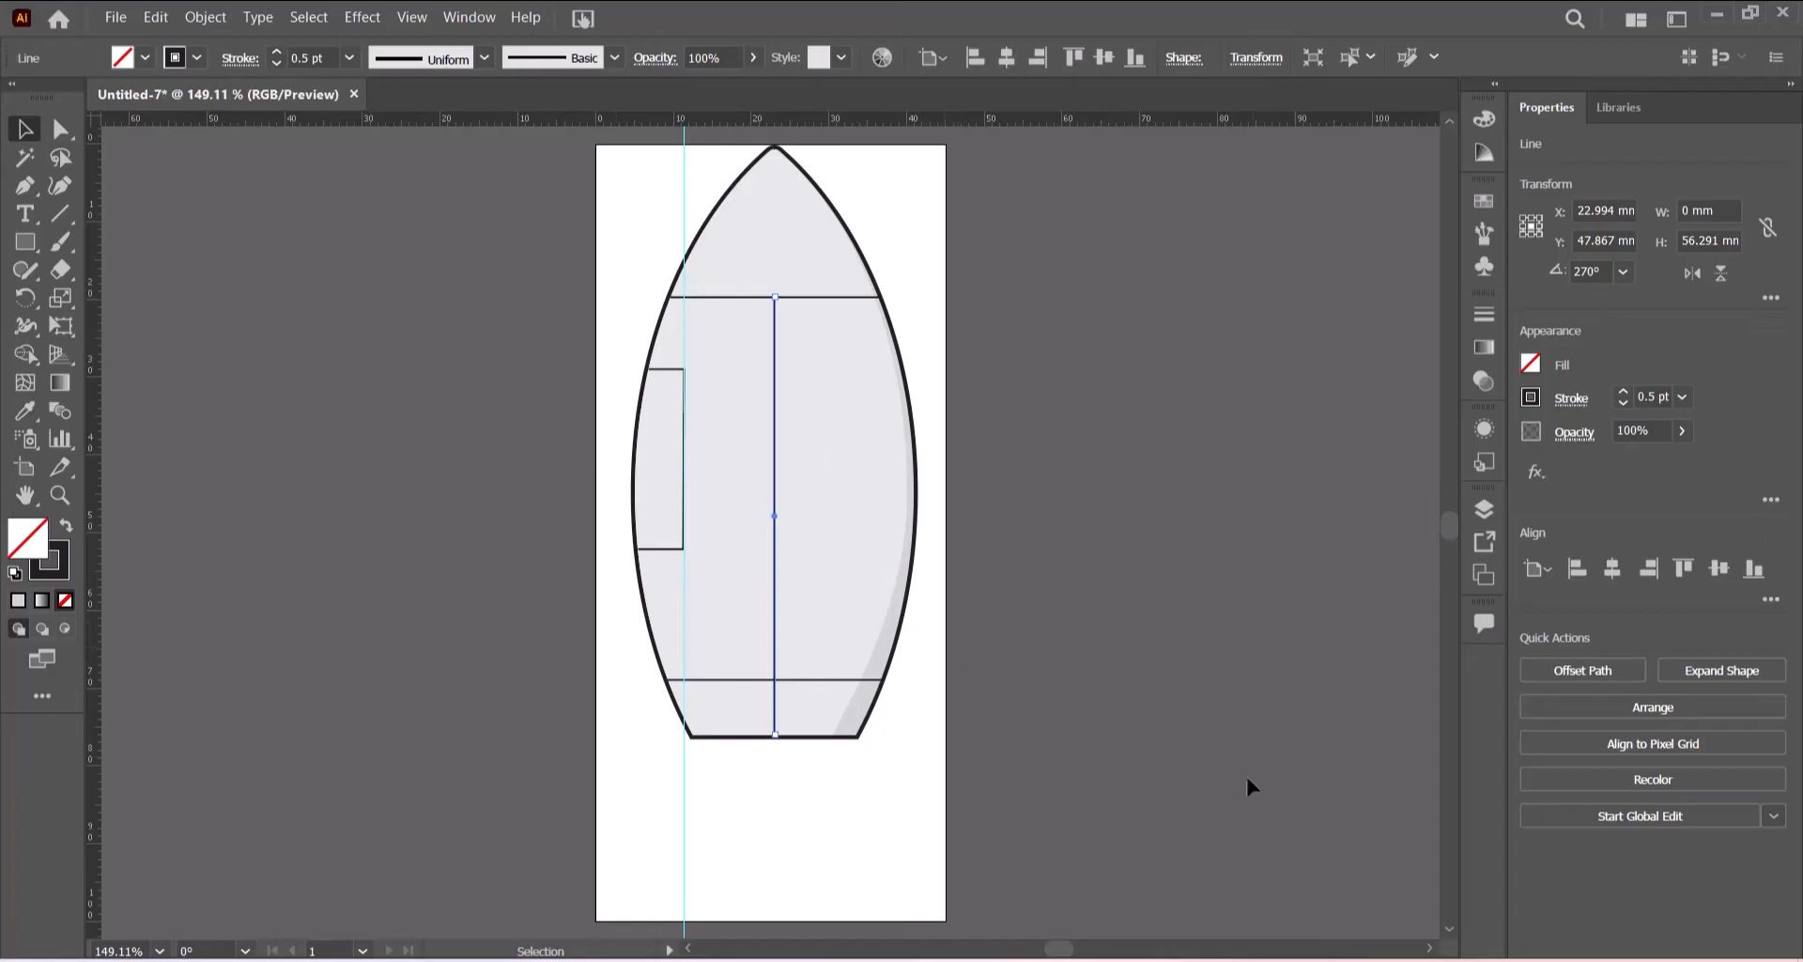
{"action": "scroll", "coordinate": [1427, 953], "scroll_direction": "right", "scroll_amount": 5}
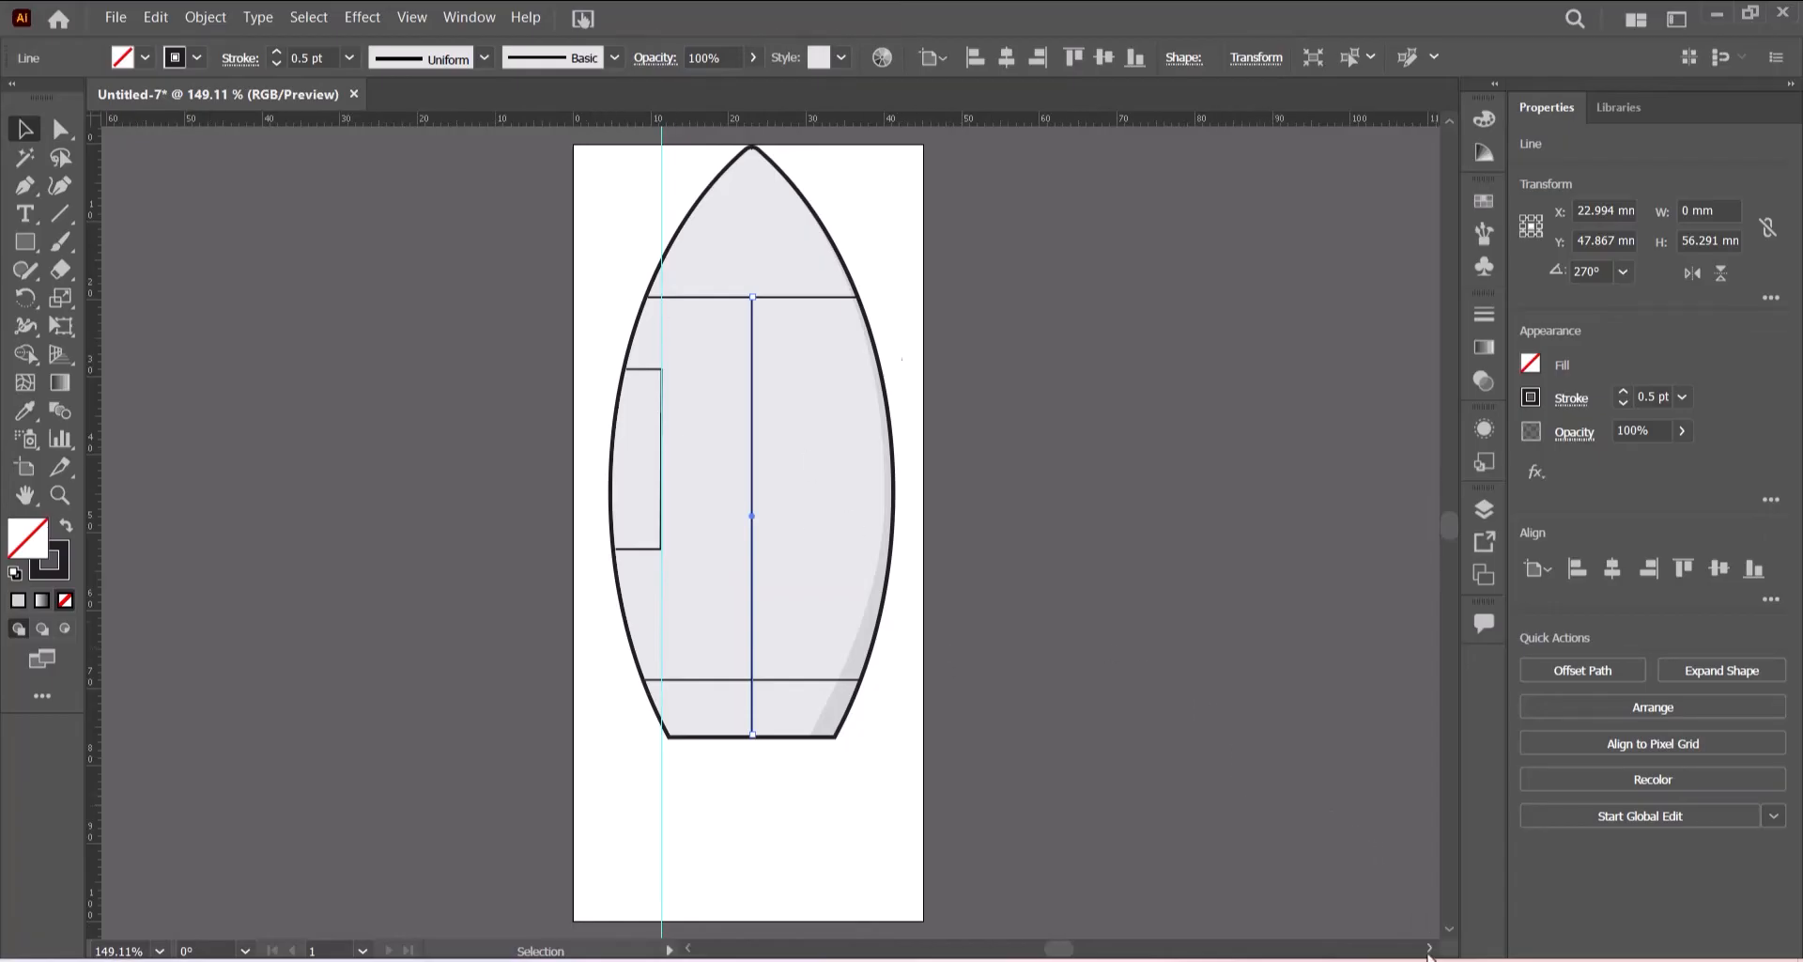
{"action": "scroll", "coordinate": [1428, 953], "scroll_direction": "right", "scroll_amount": 10}
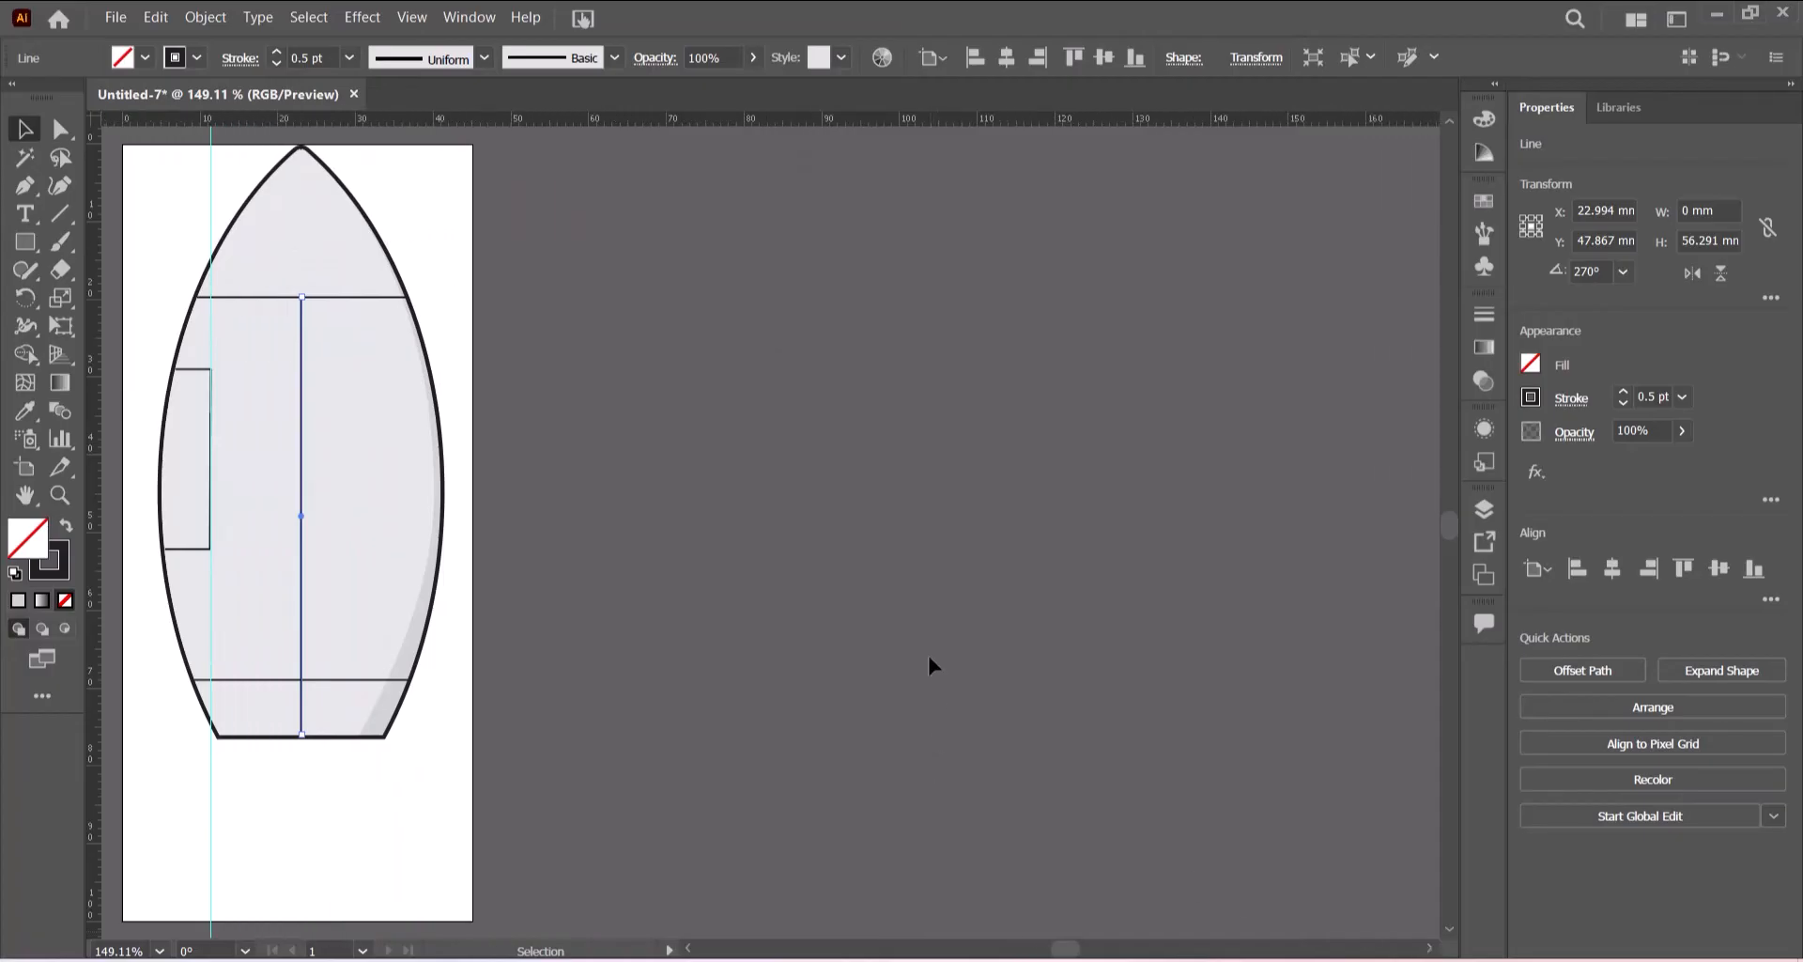
- Deselect everything and hide the guides
{"action": "left_click", "coordinate": [889, 617]}
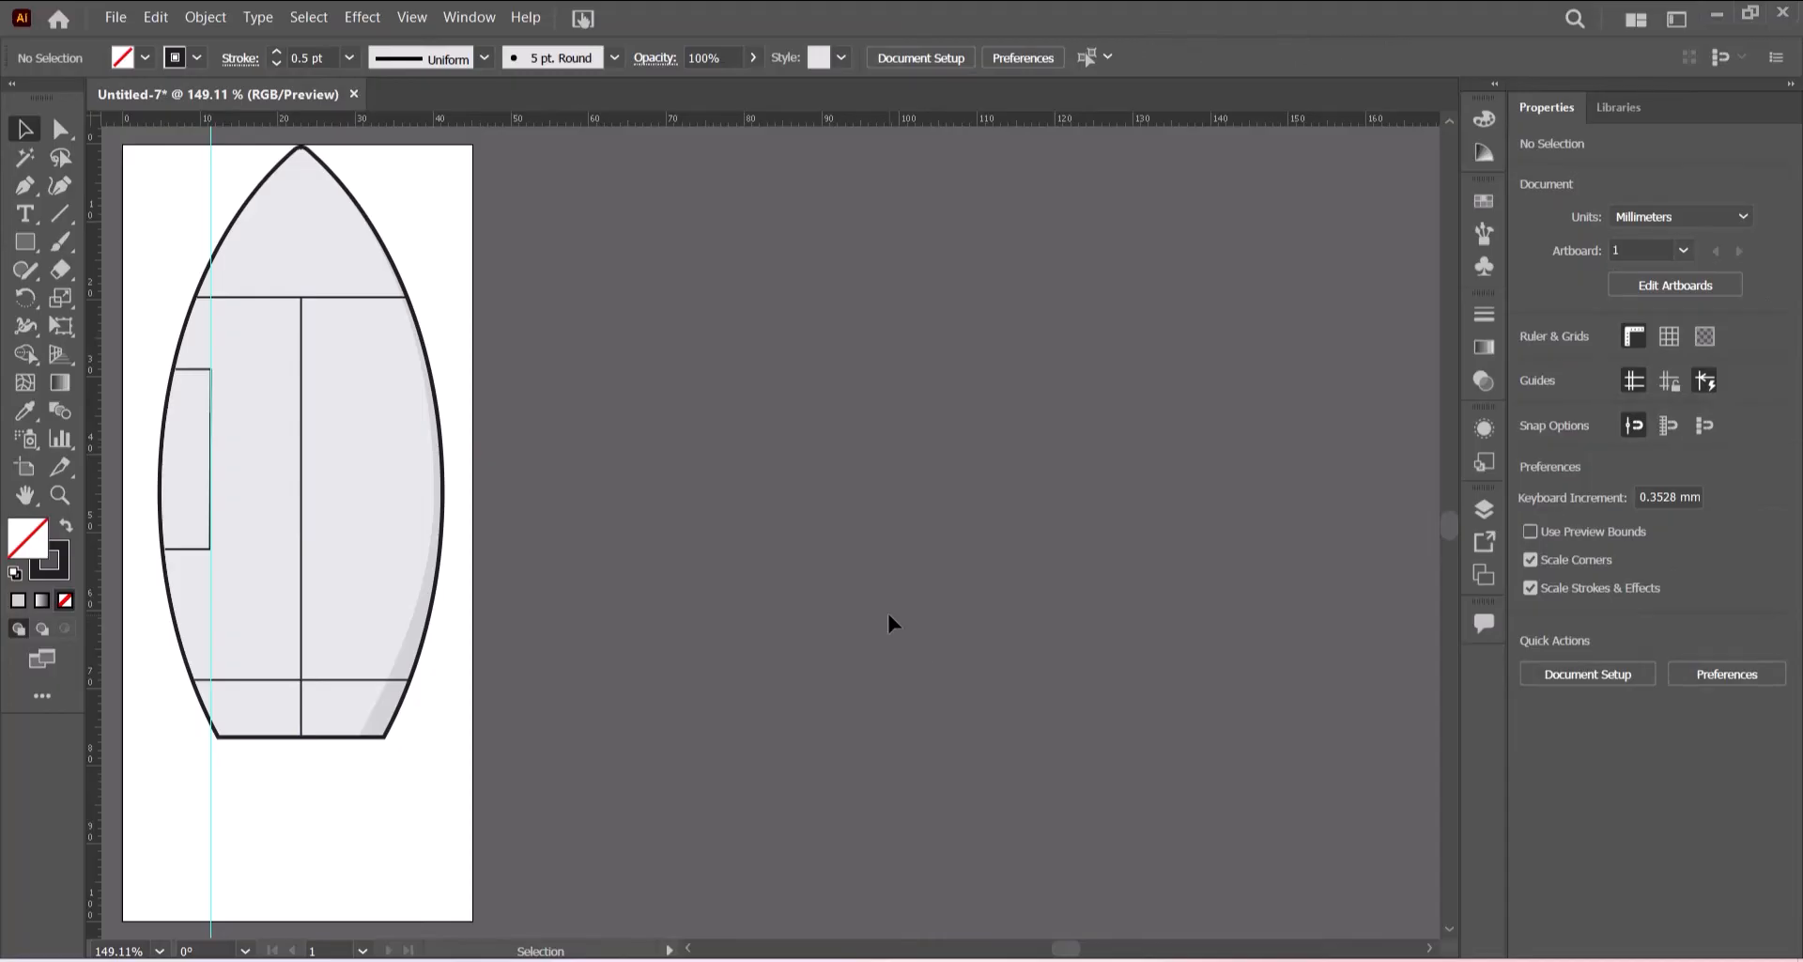
{"action": "key", "text": "a"}
{"action": "key", "text": "ctrl+semicolon"}
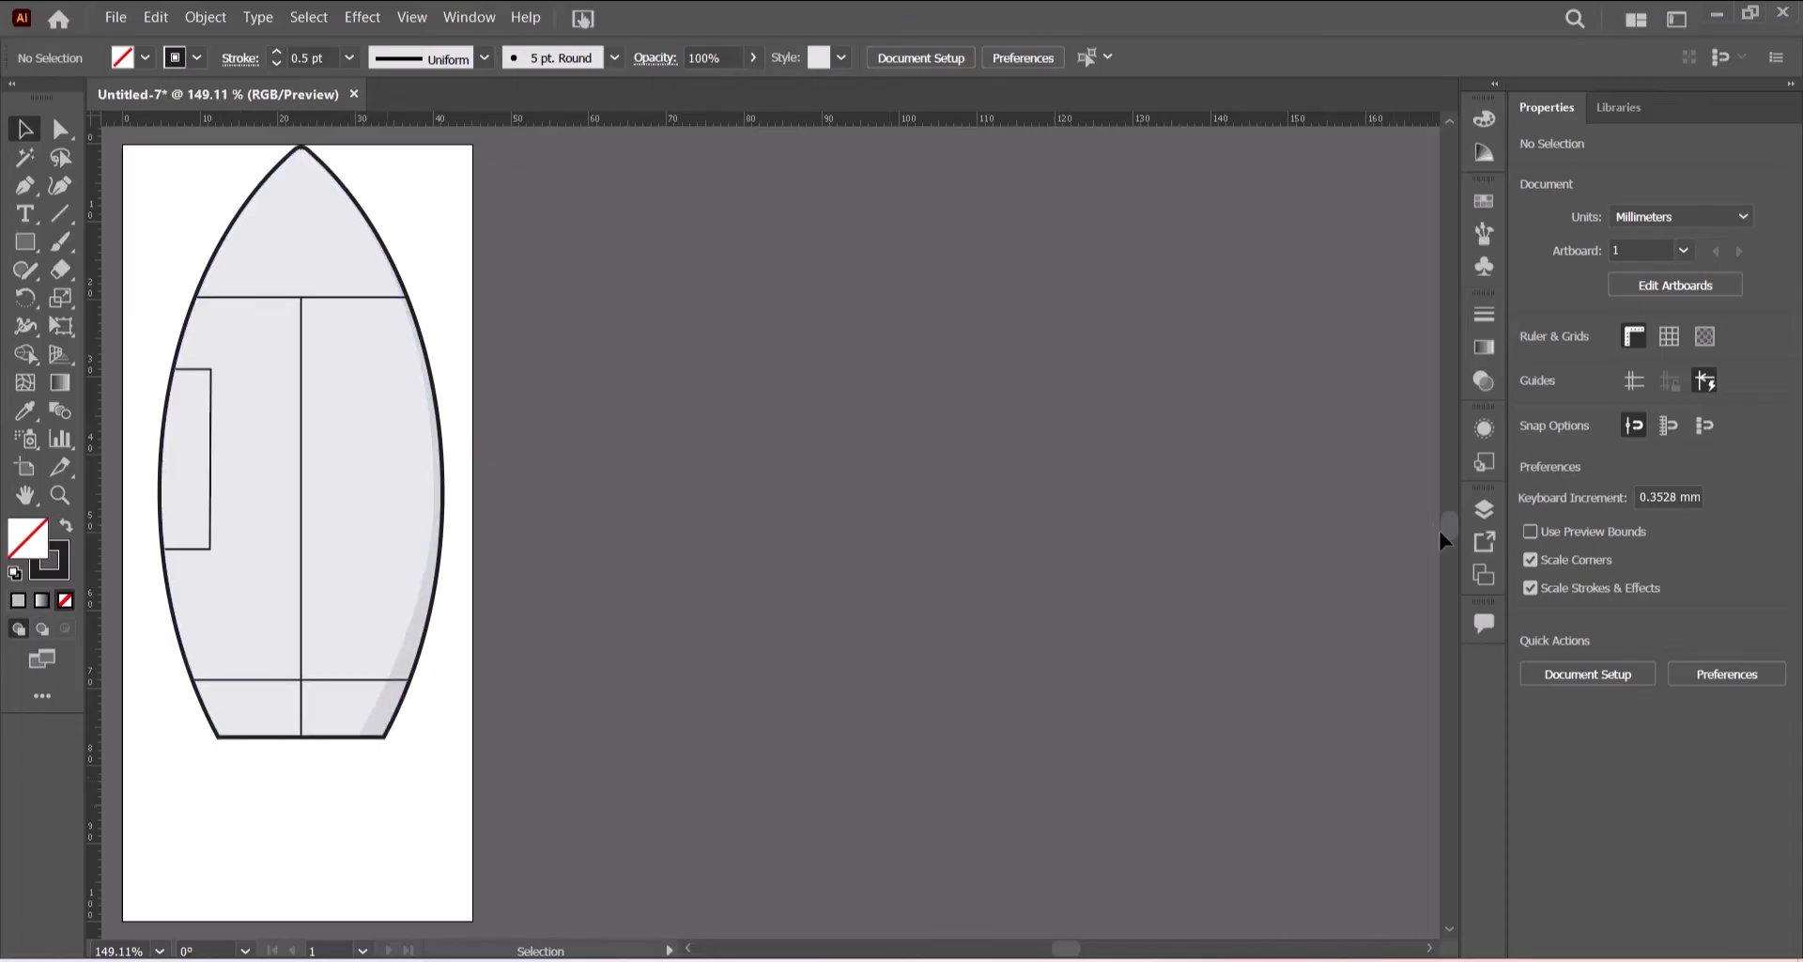
- Lock the rocket's body paths and the three panel lines so they cannot be selected
{"action": "left_click", "coordinate": [1483, 508]}
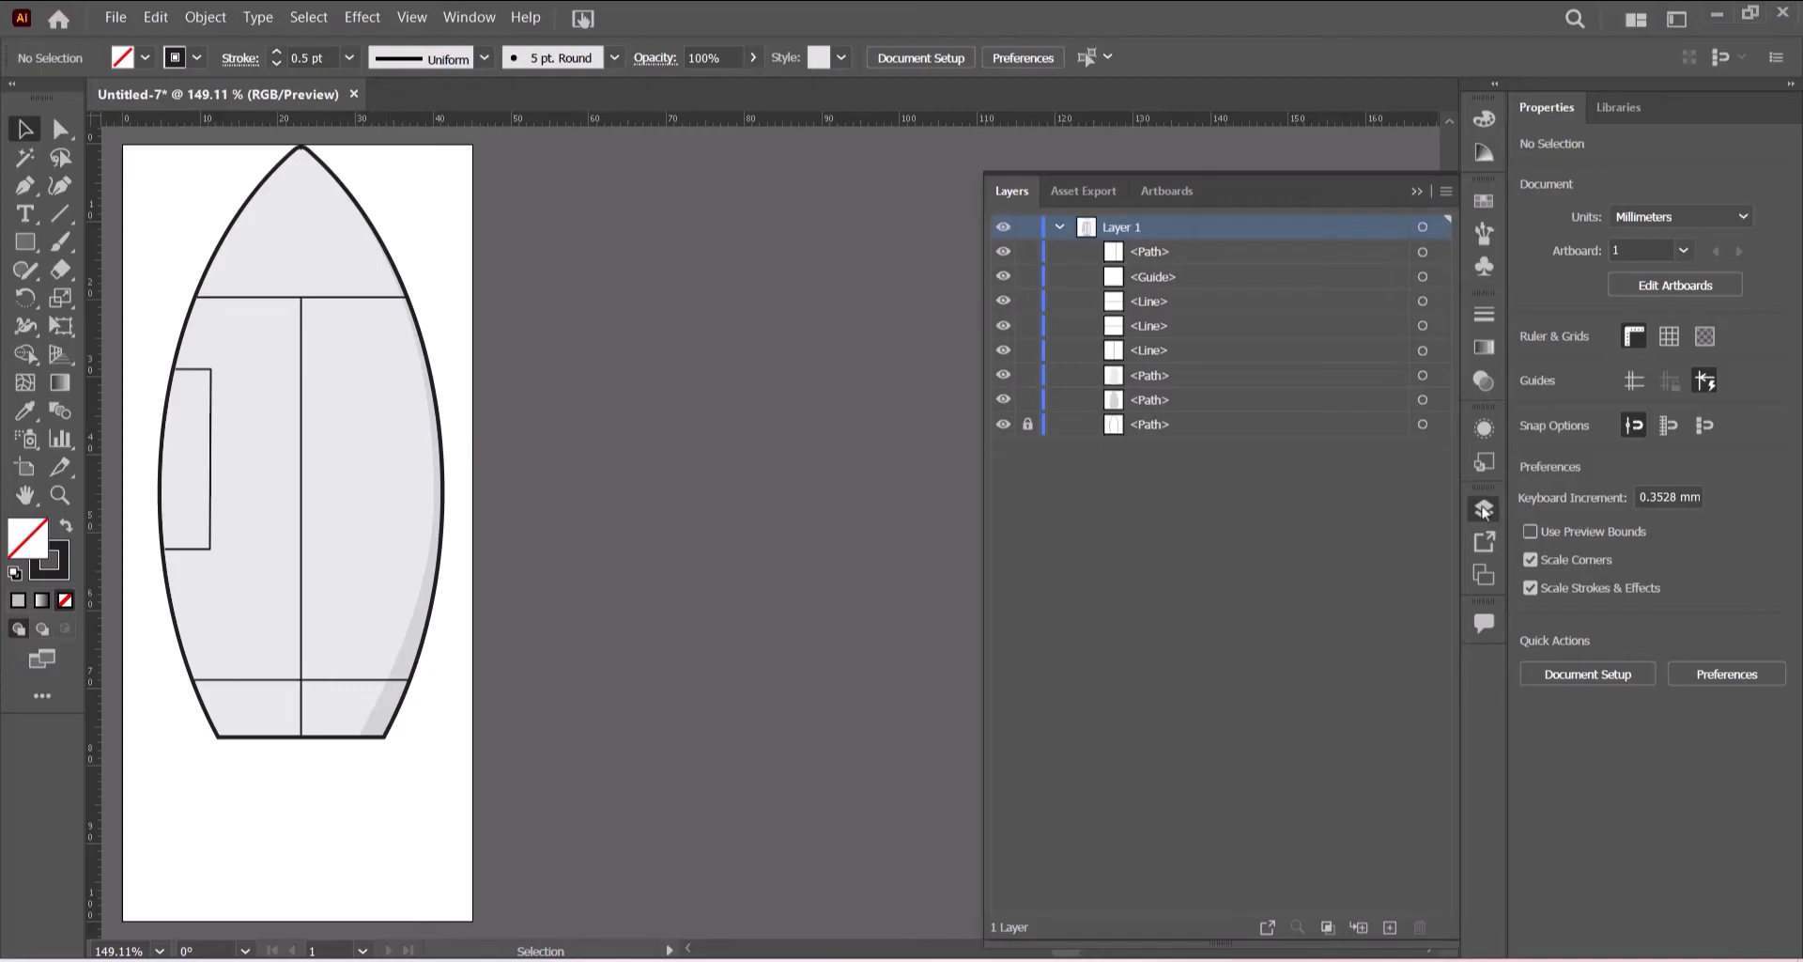
{"action": "left_click", "coordinate": [1029, 420]}
{"action": "left_click", "coordinate": [1028, 375]}
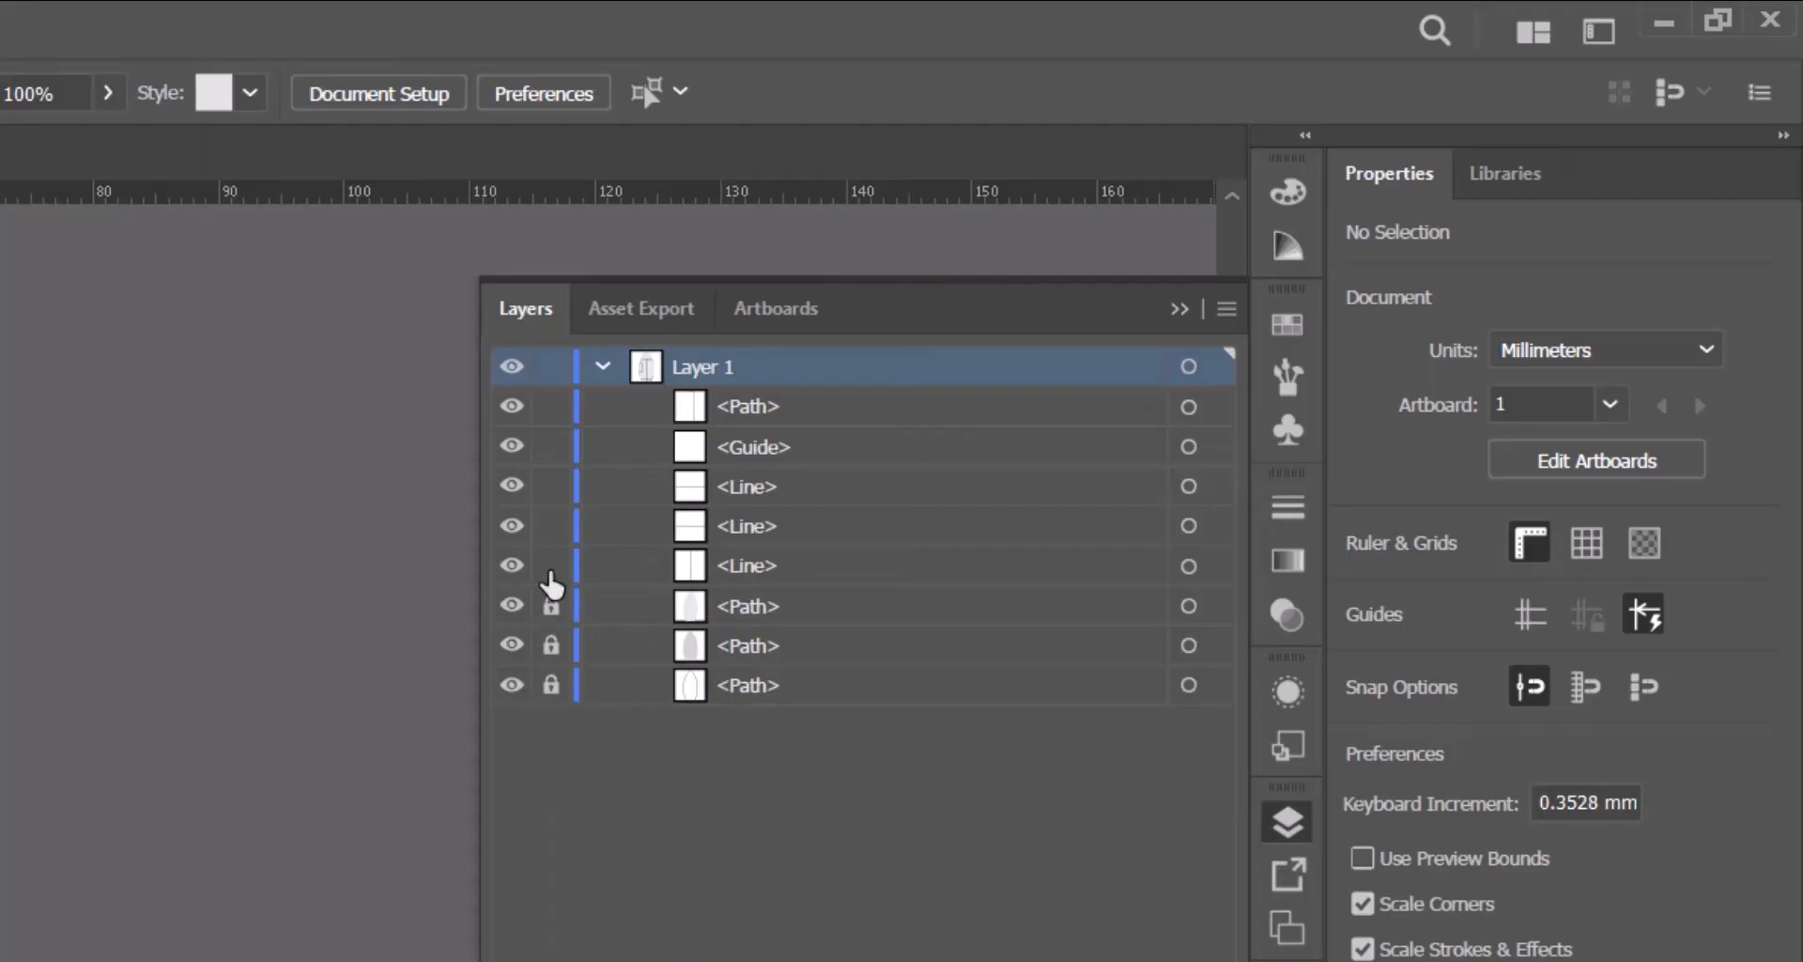
{"action": "left_click", "coordinate": [550, 571]}
{"action": "left_click", "coordinate": [551, 526]}
{"action": "left_click", "coordinate": [550, 487]}
{"action": "left_click", "coordinate": [1185, 310]}
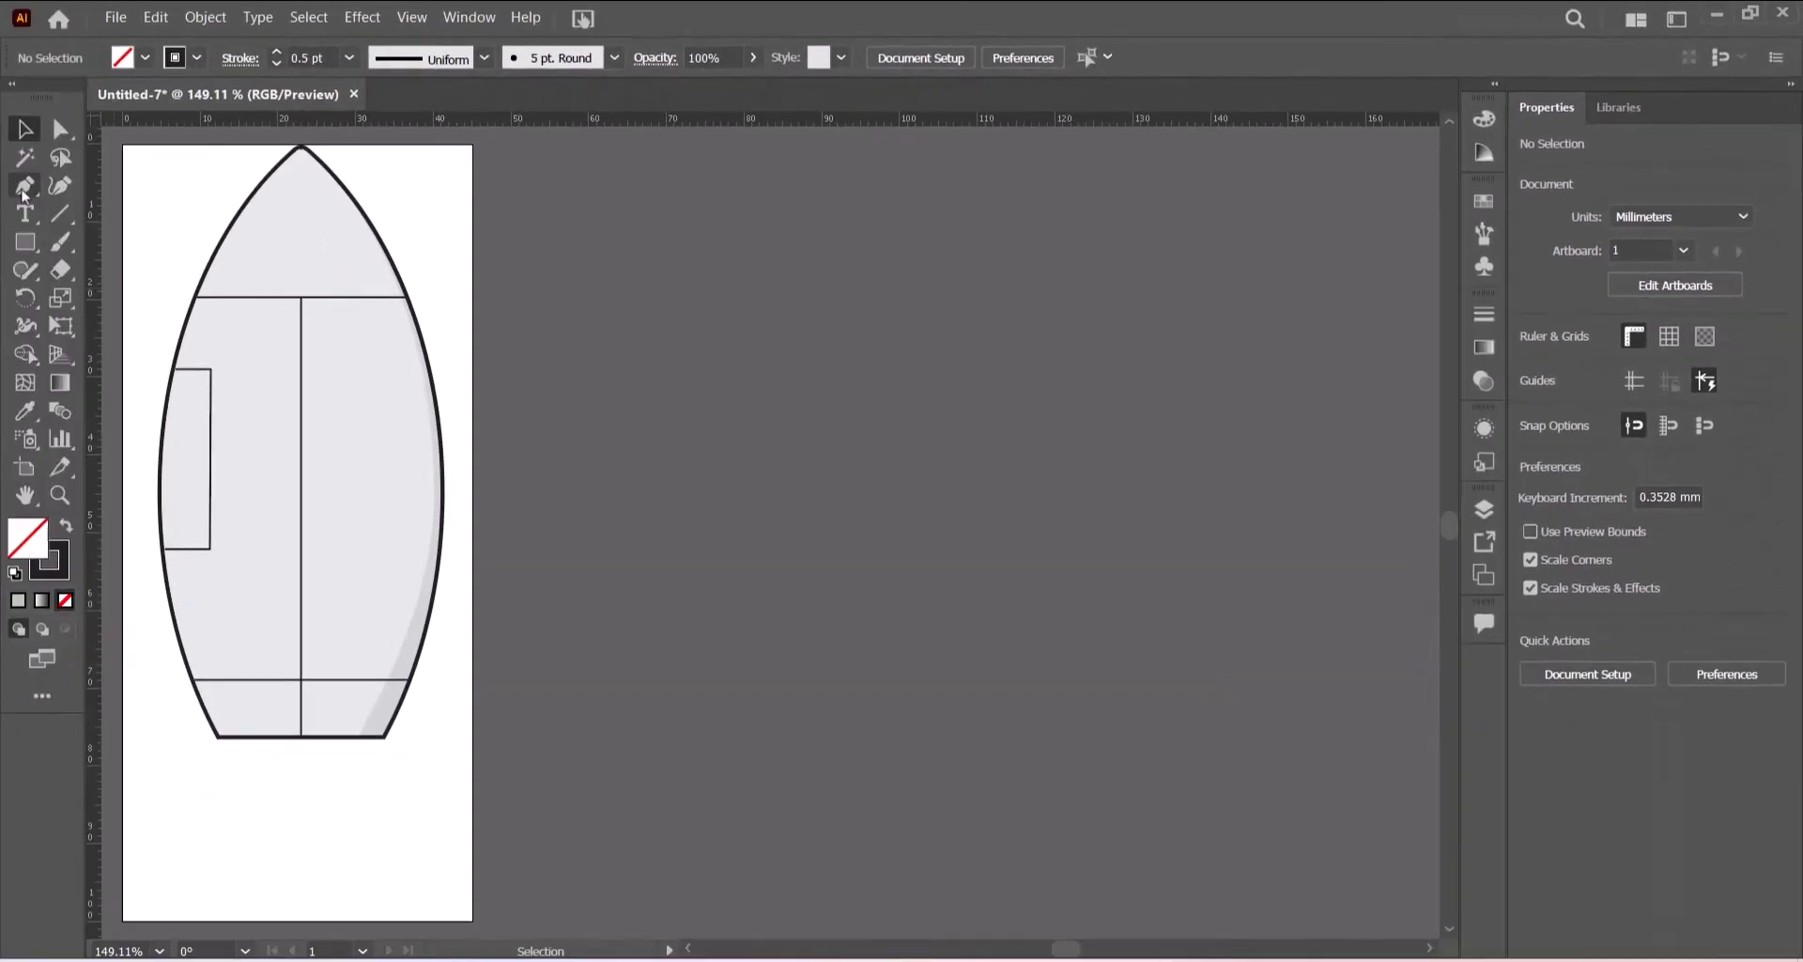
- With the Pen tool, draw a grey, stroke-free four-sided shape filling the body's bottom section, about 27 mm wide and 7 mm tall
{"action": "left_click", "coordinate": [24, 191]}
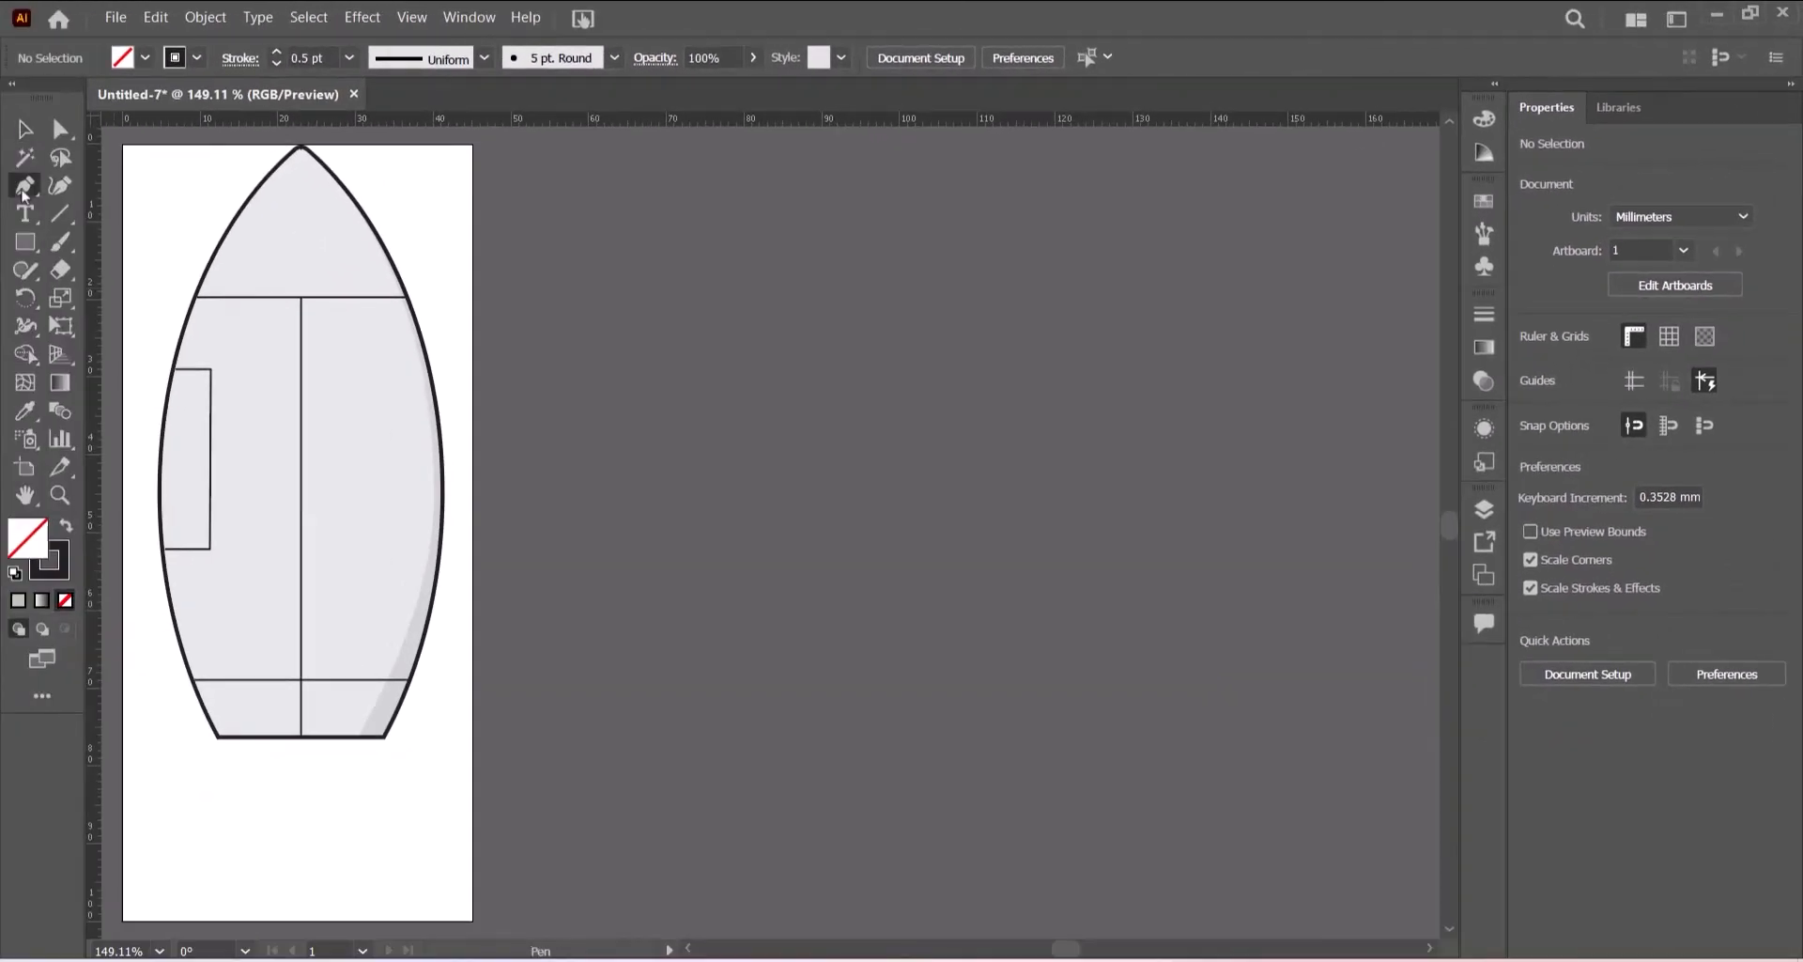
{"action": "key", "text": "a"}
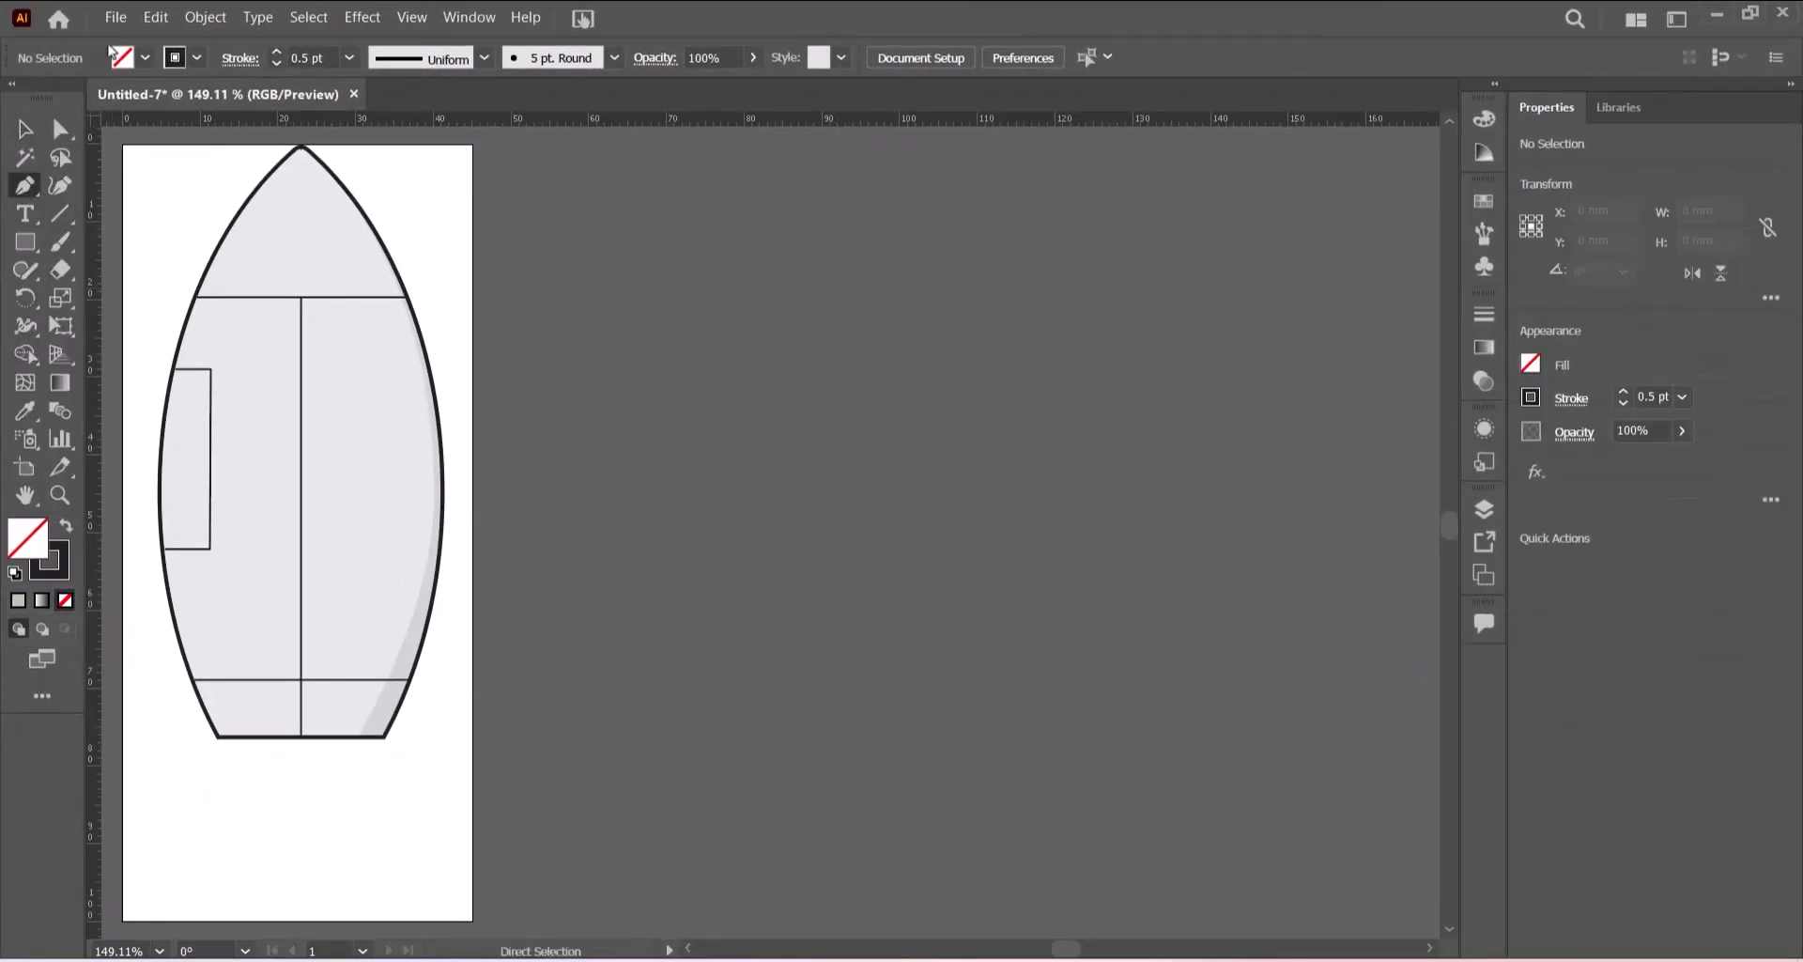
{"action": "left_click", "coordinate": [146, 57]}
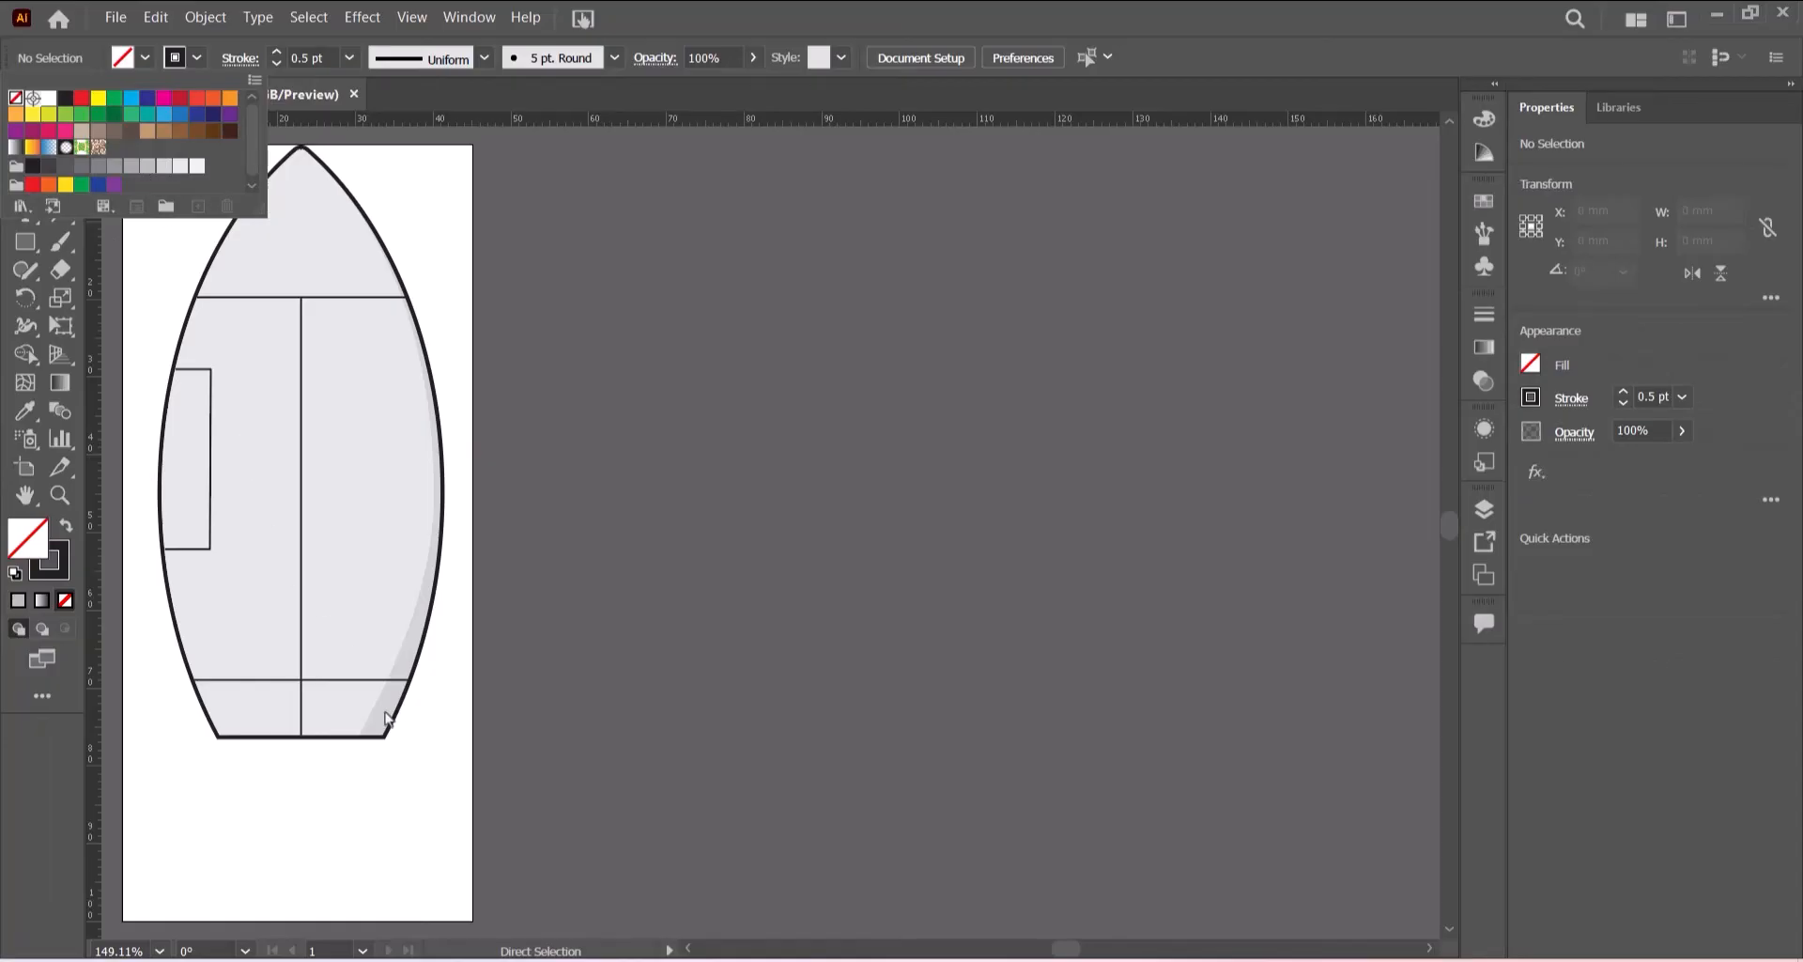
{"action": "key", "text": "p"}
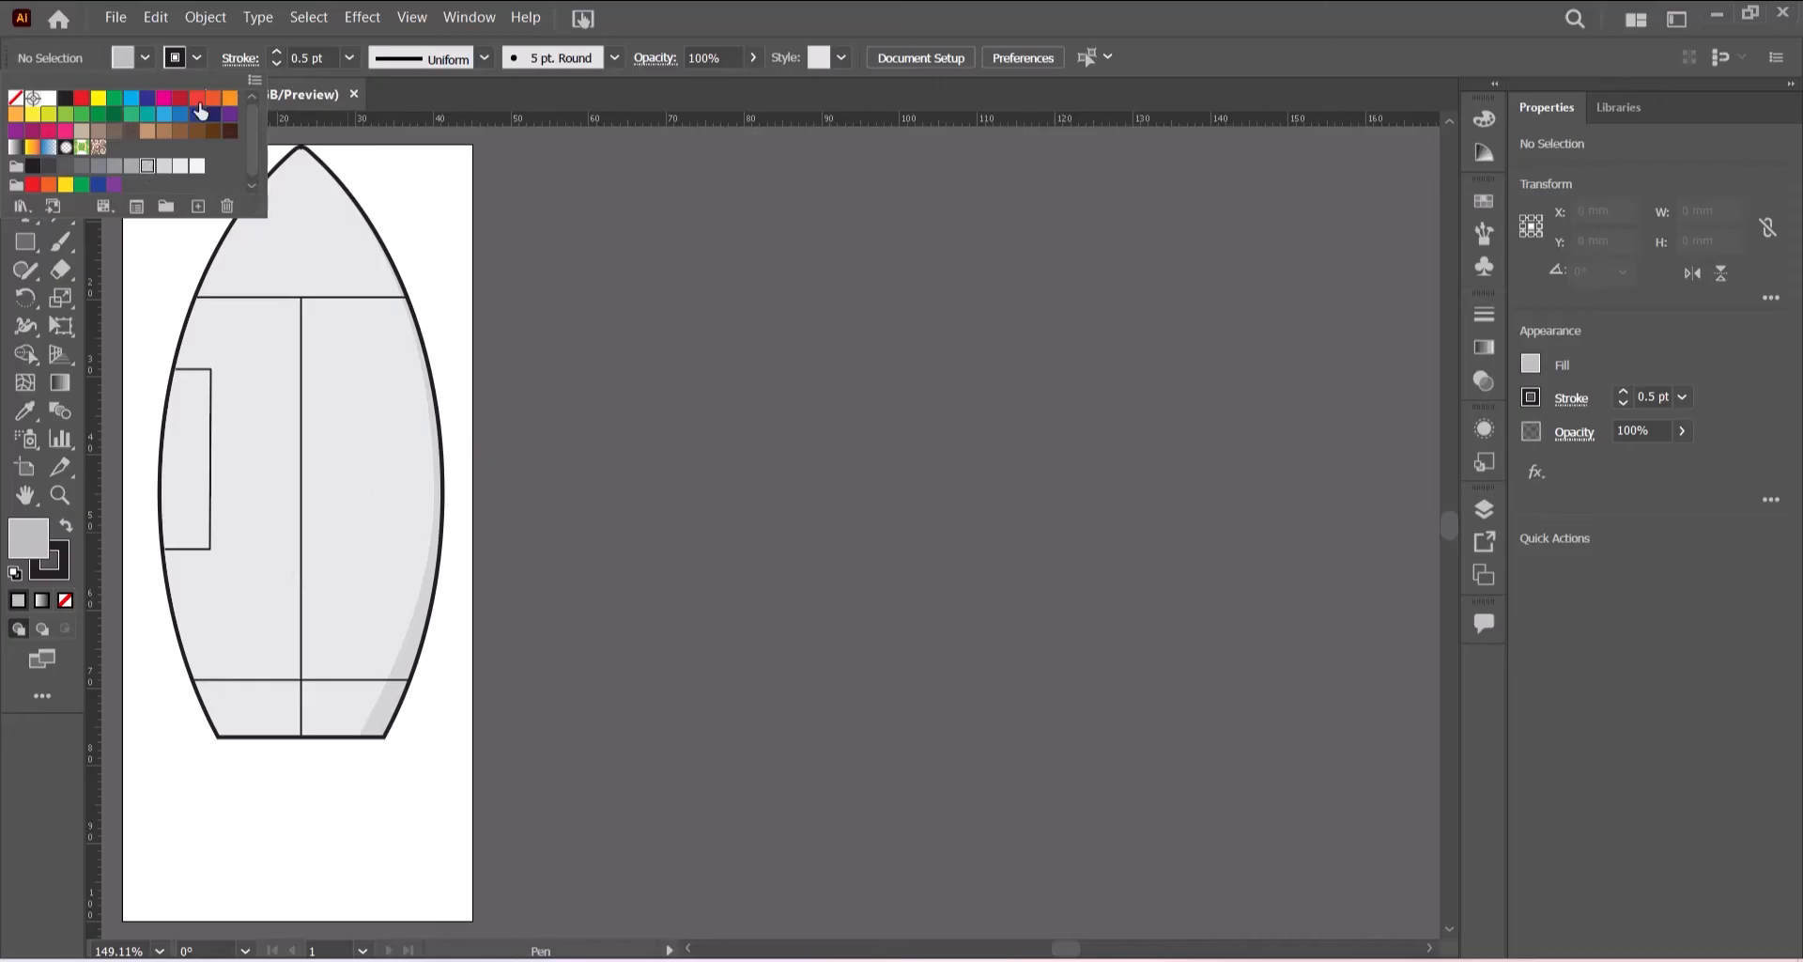
{"action": "left_click", "coordinate": [201, 58]}
{"action": "left_click", "coordinate": [201, 58]}
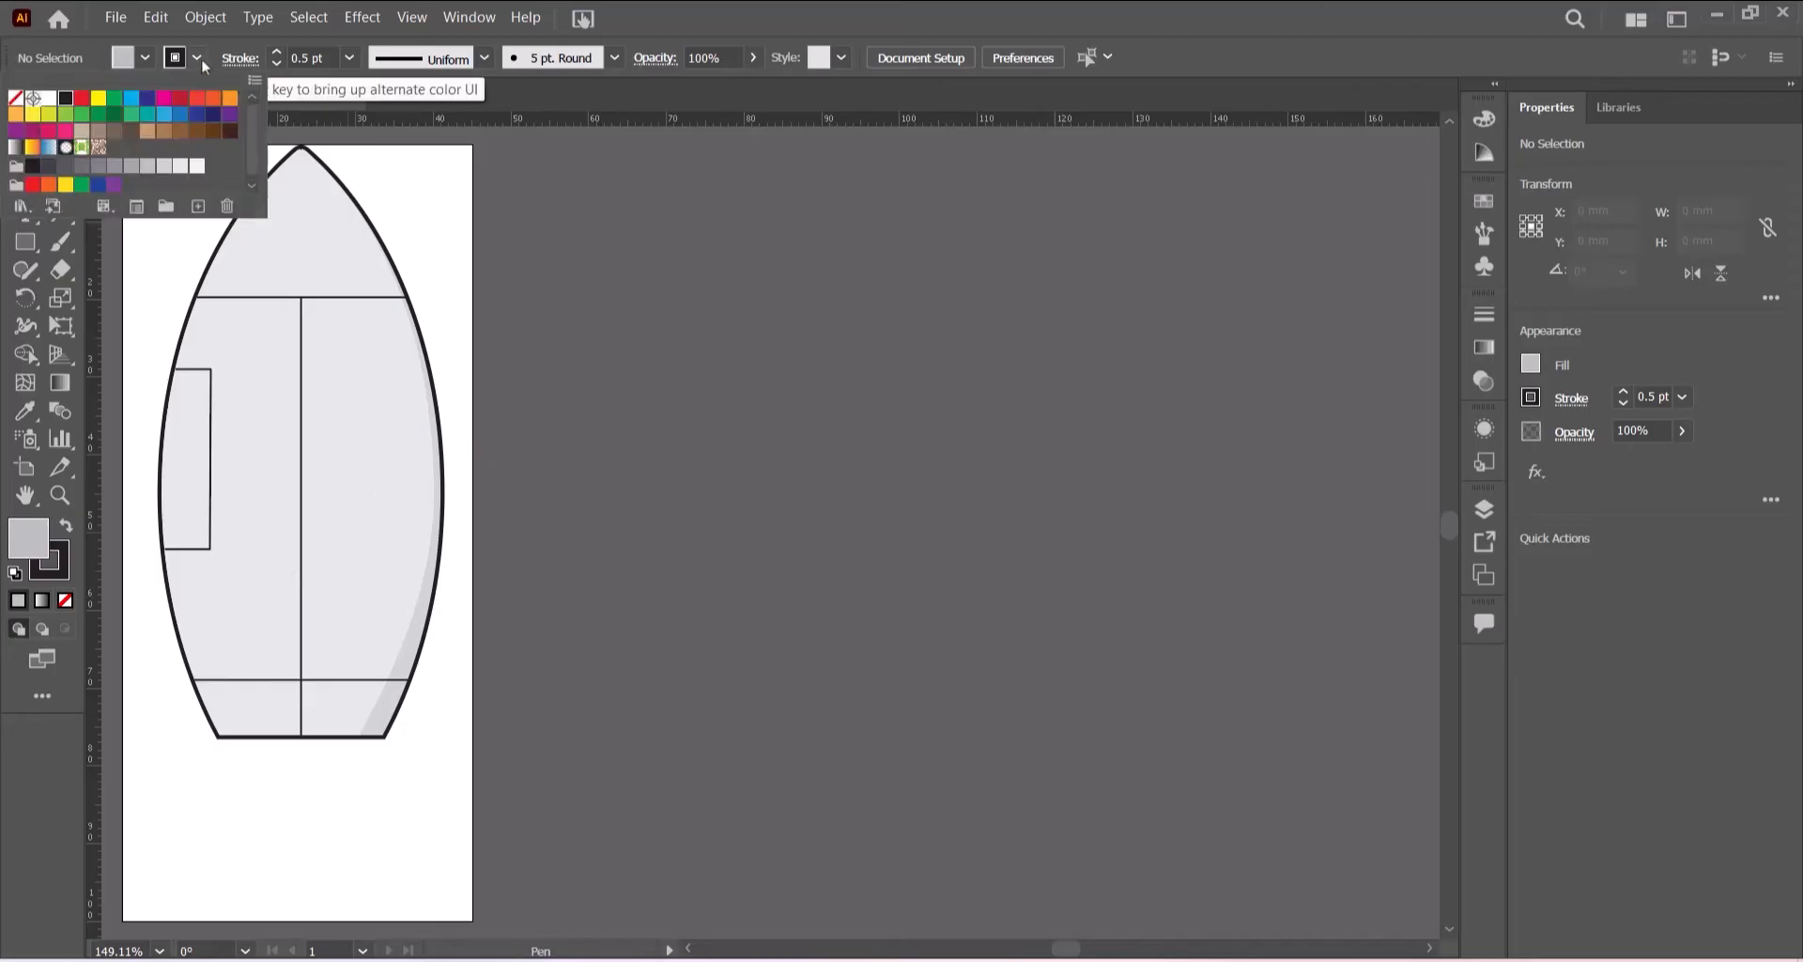
{"action": "left_click", "coordinate": [15, 97]}
{"action": "left_click", "coordinate": [710, 6]}
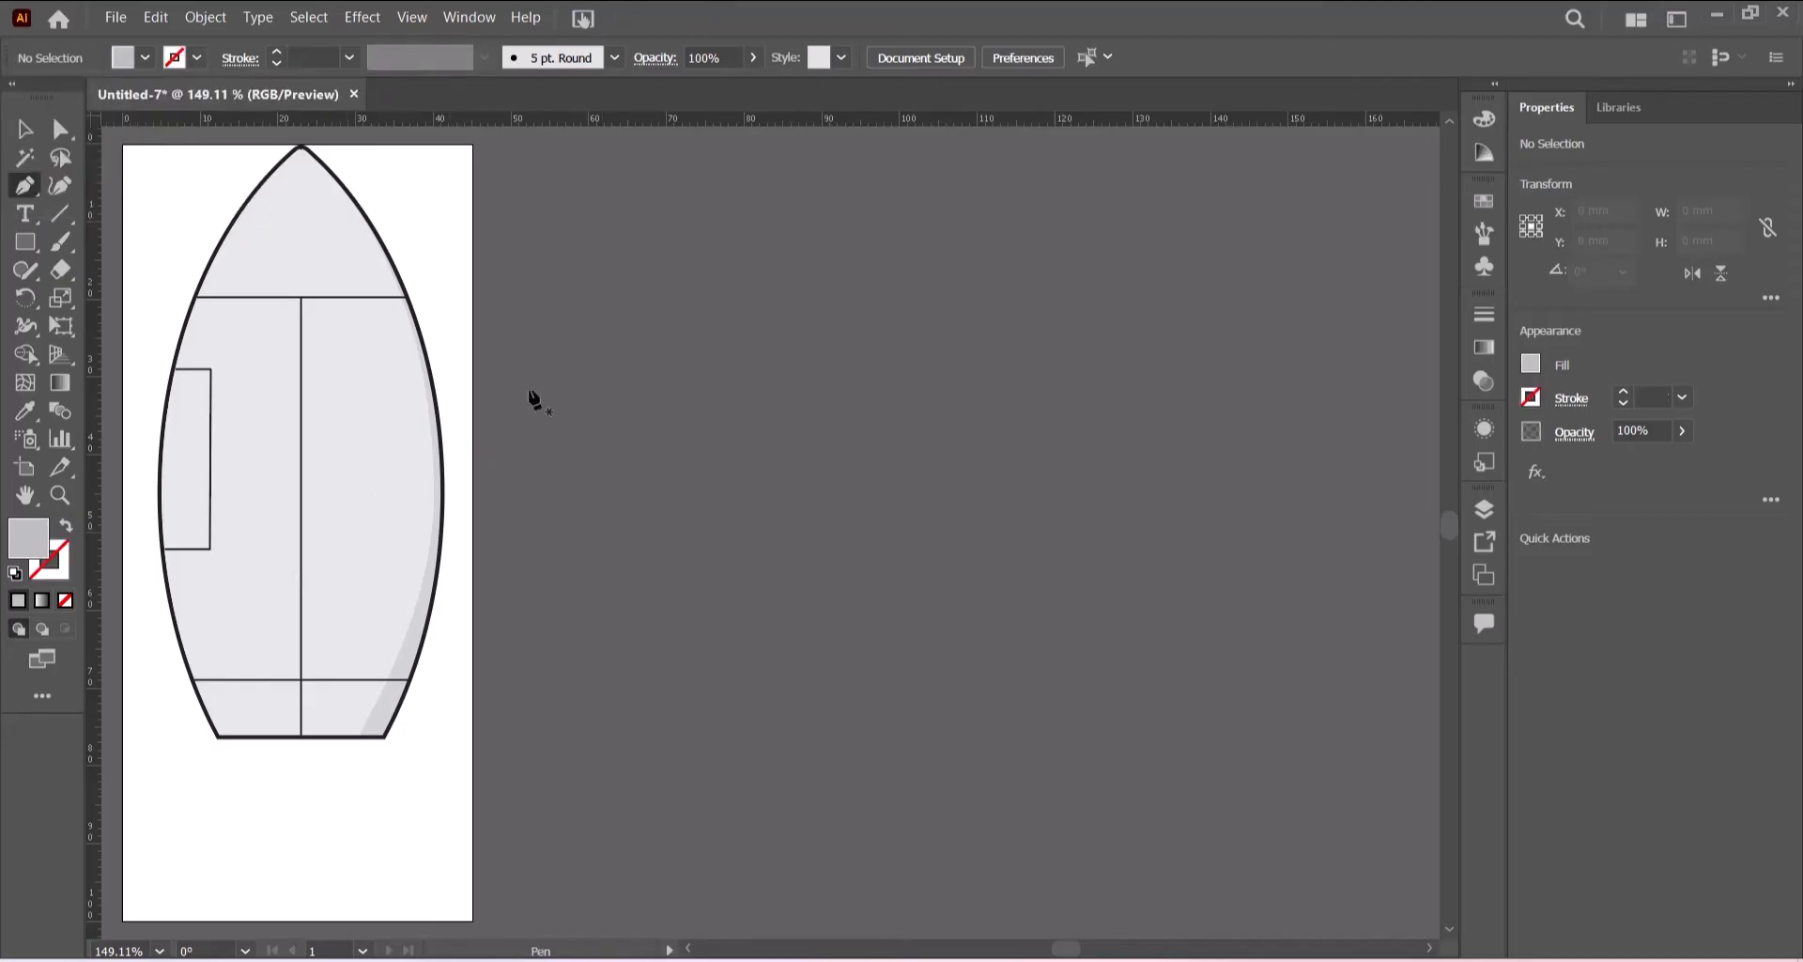
{"action": "left_click", "coordinate": [218, 736]}
{"action": "left_click", "coordinate": [194, 679]}
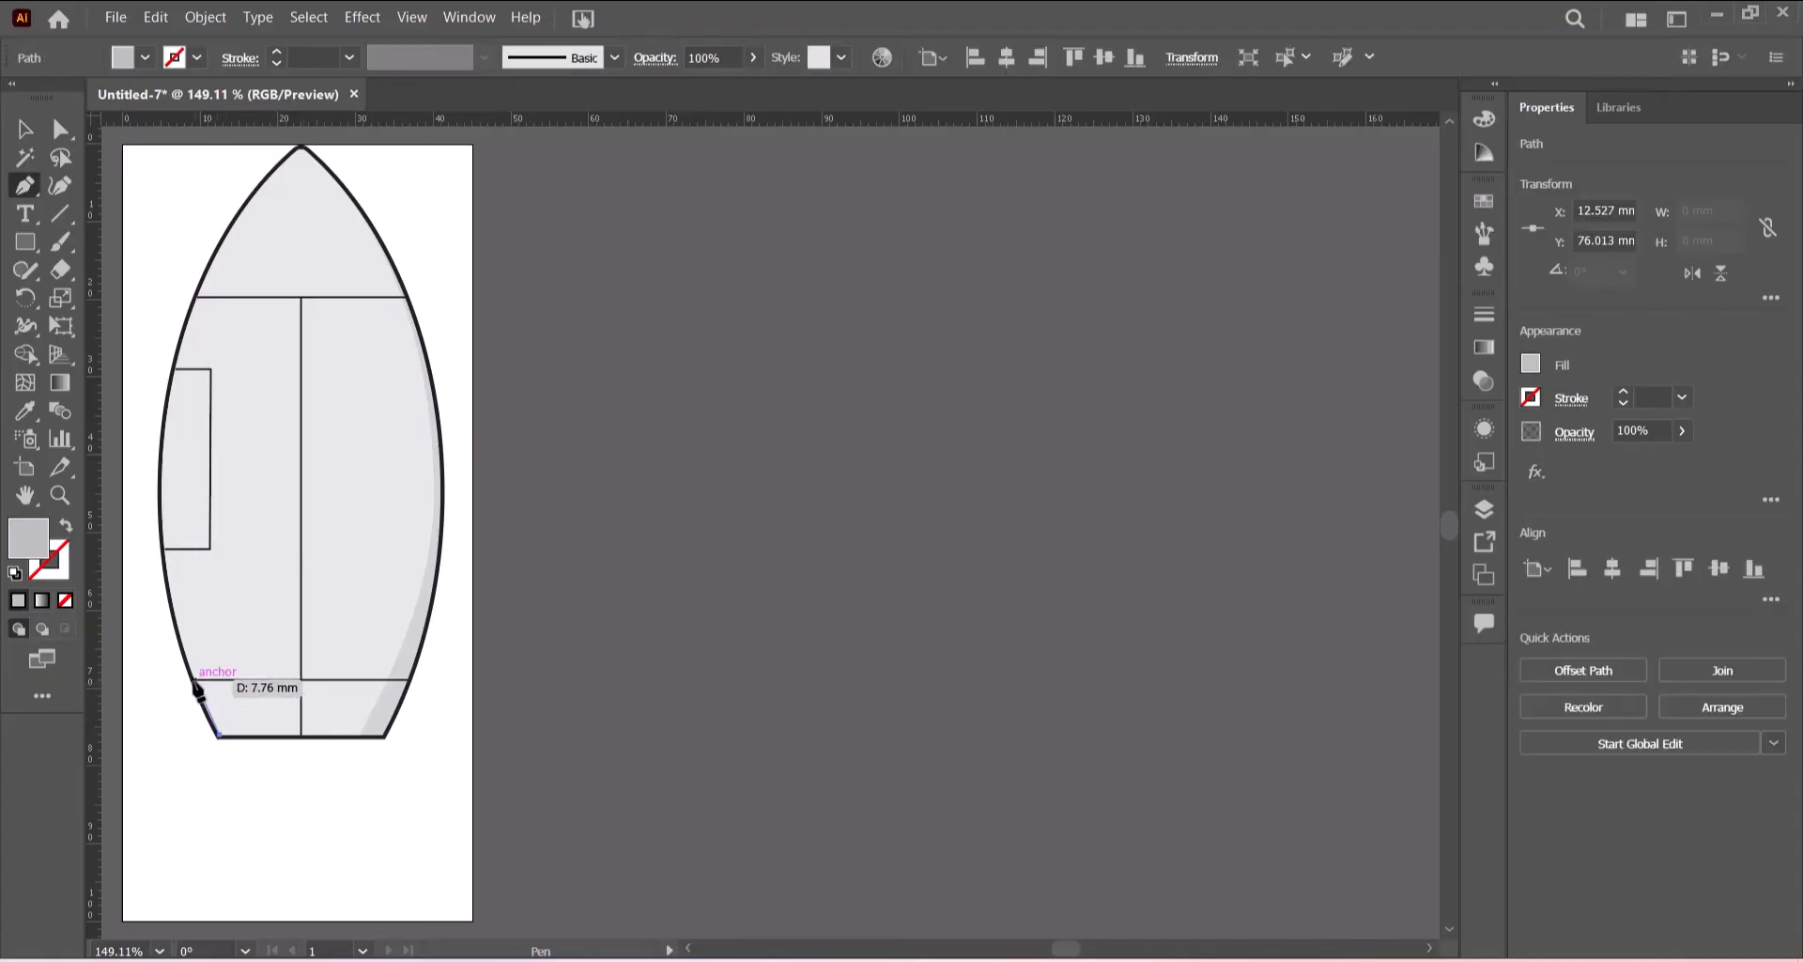
{"action": "left_click", "coordinate": [404, 680]}
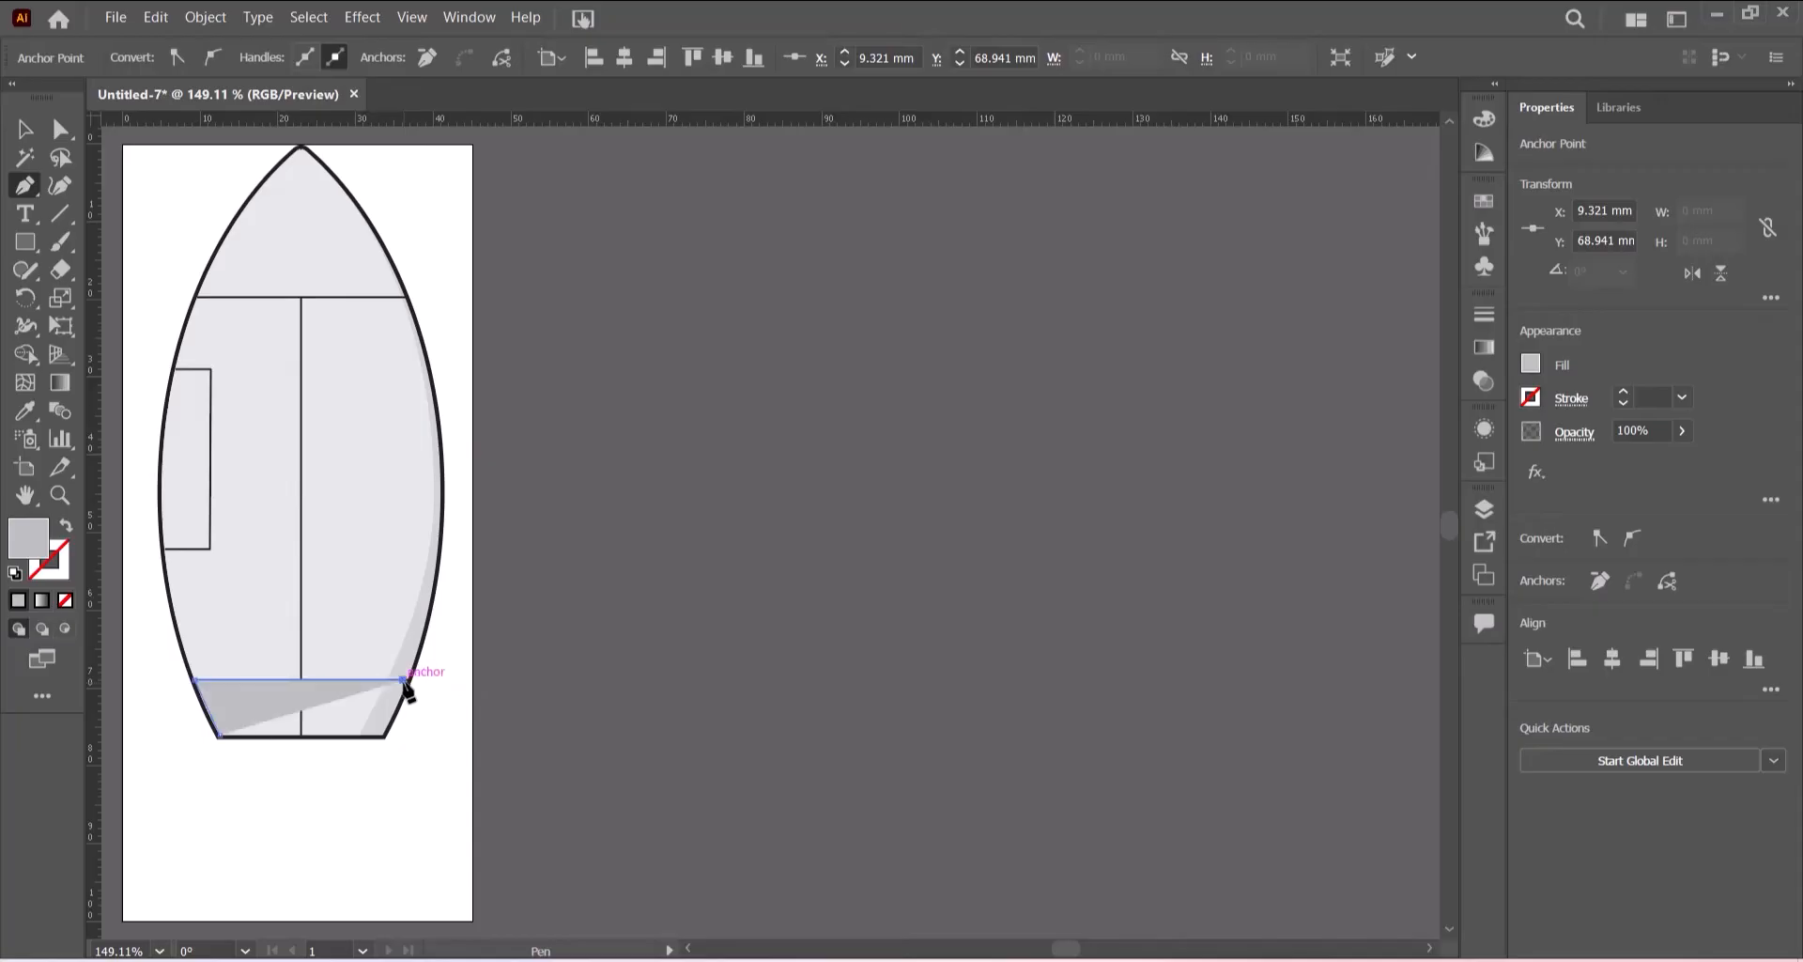
{"action": "left_click", "coordinate": [383, 736]}
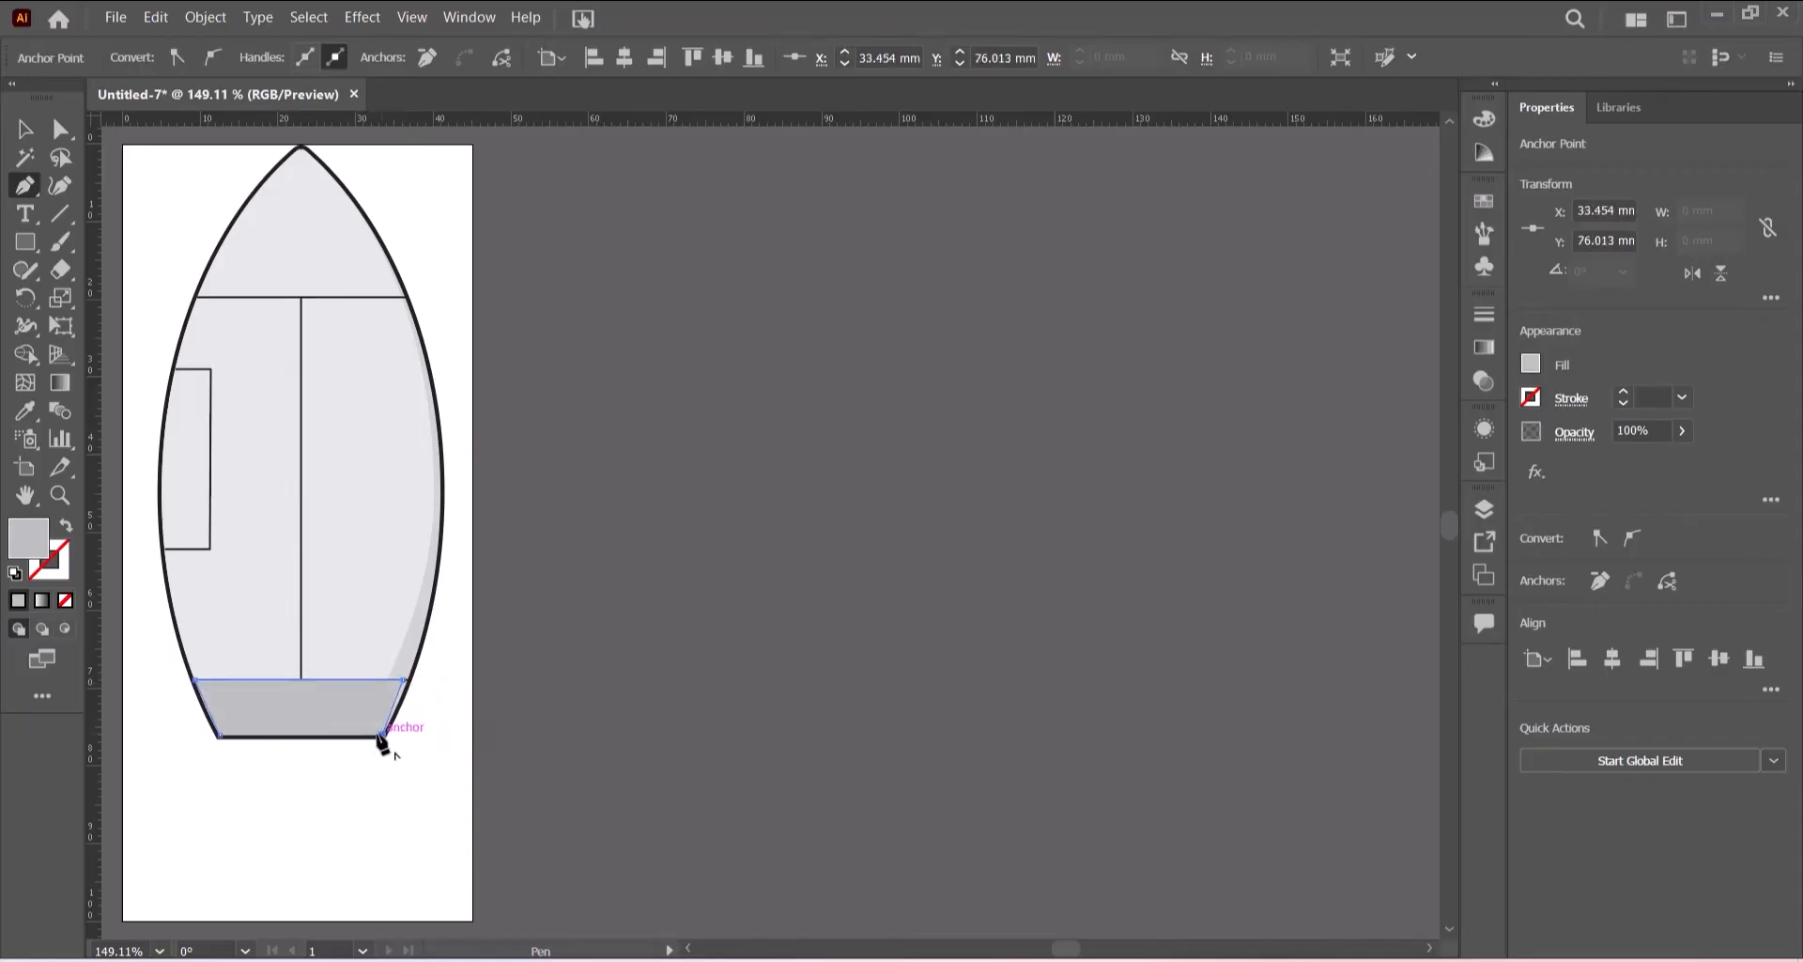
{"action": "left_click", "coordinate": [219, 736]}
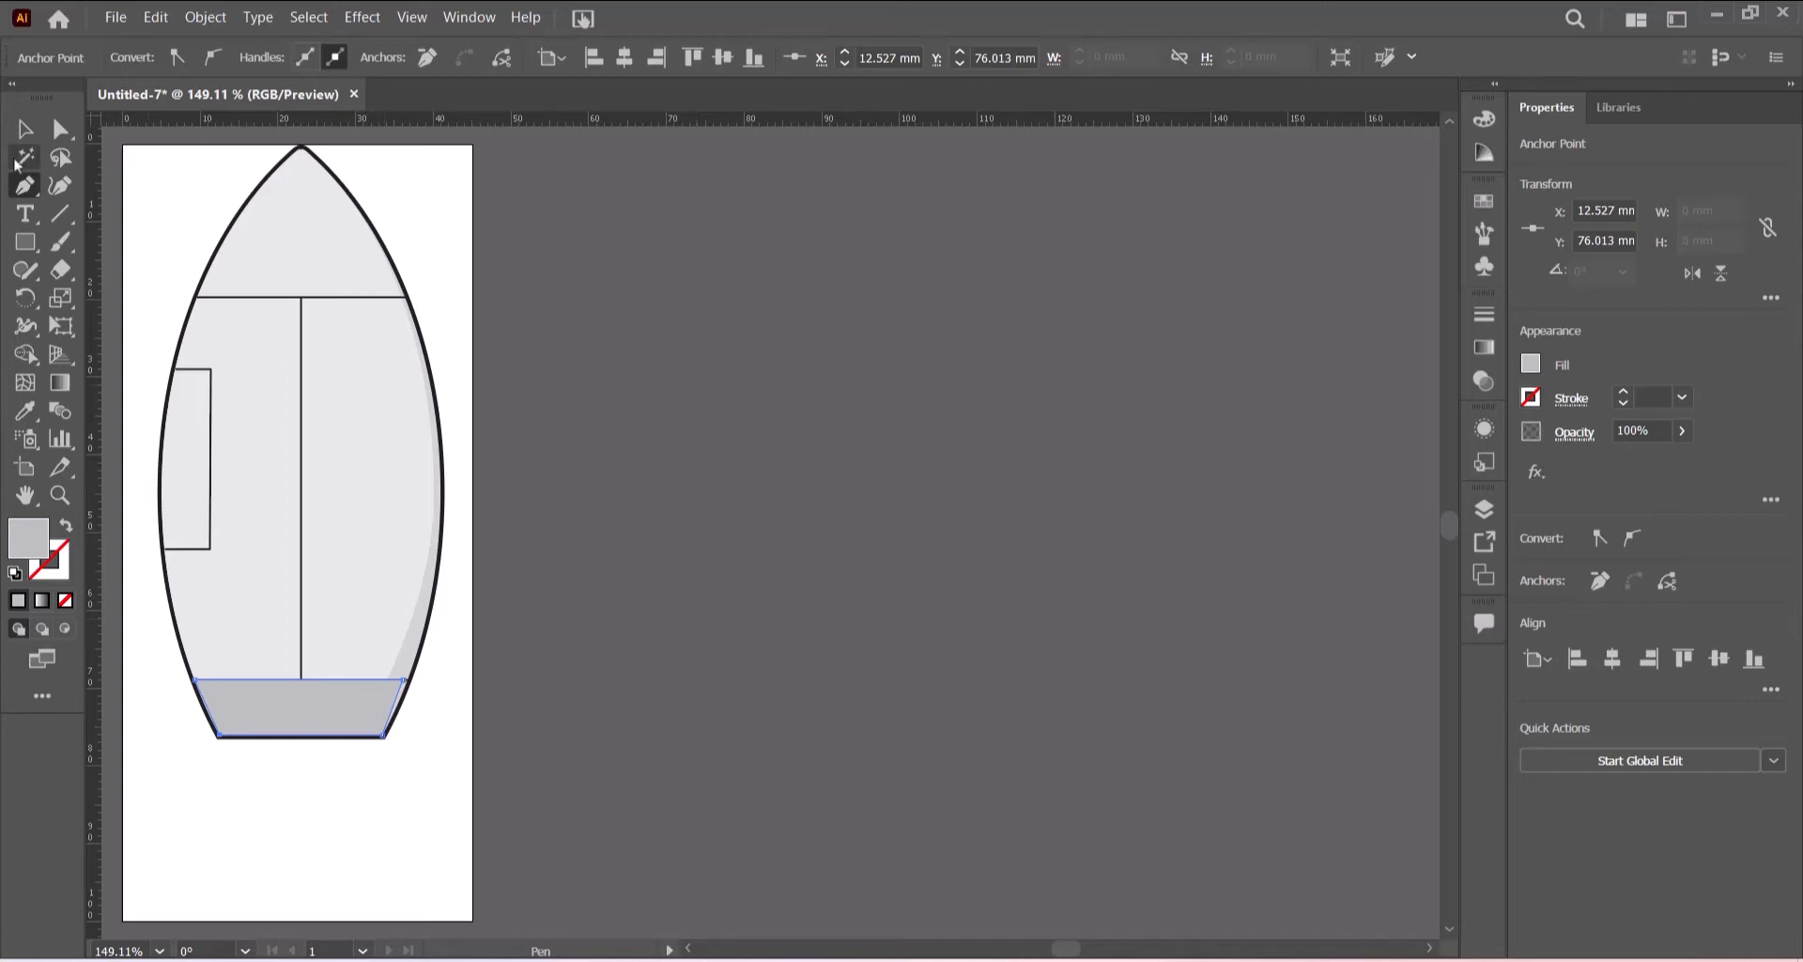
- Recolour the bottom shape with a lighter grey fill
{"action": "key", "text": "v"}
{"action": "left_click", "coordinate": [398, 737]}
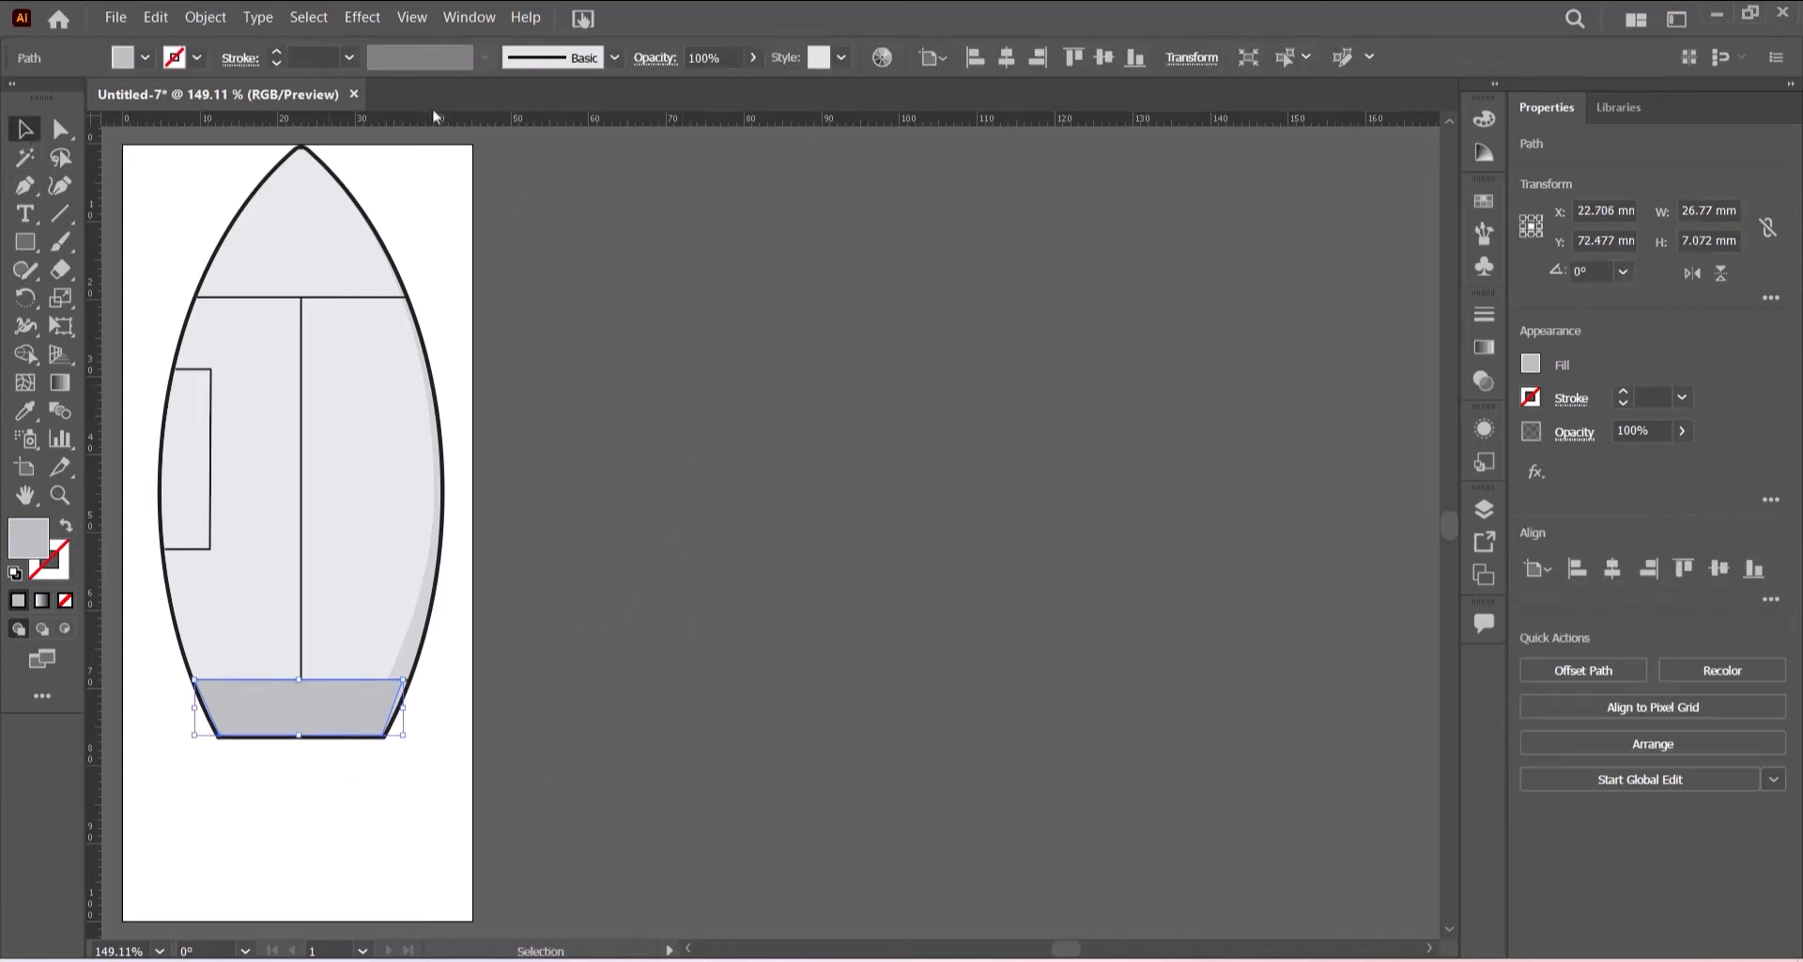
{"action": "left_click", "coordinate": [147, 59]}
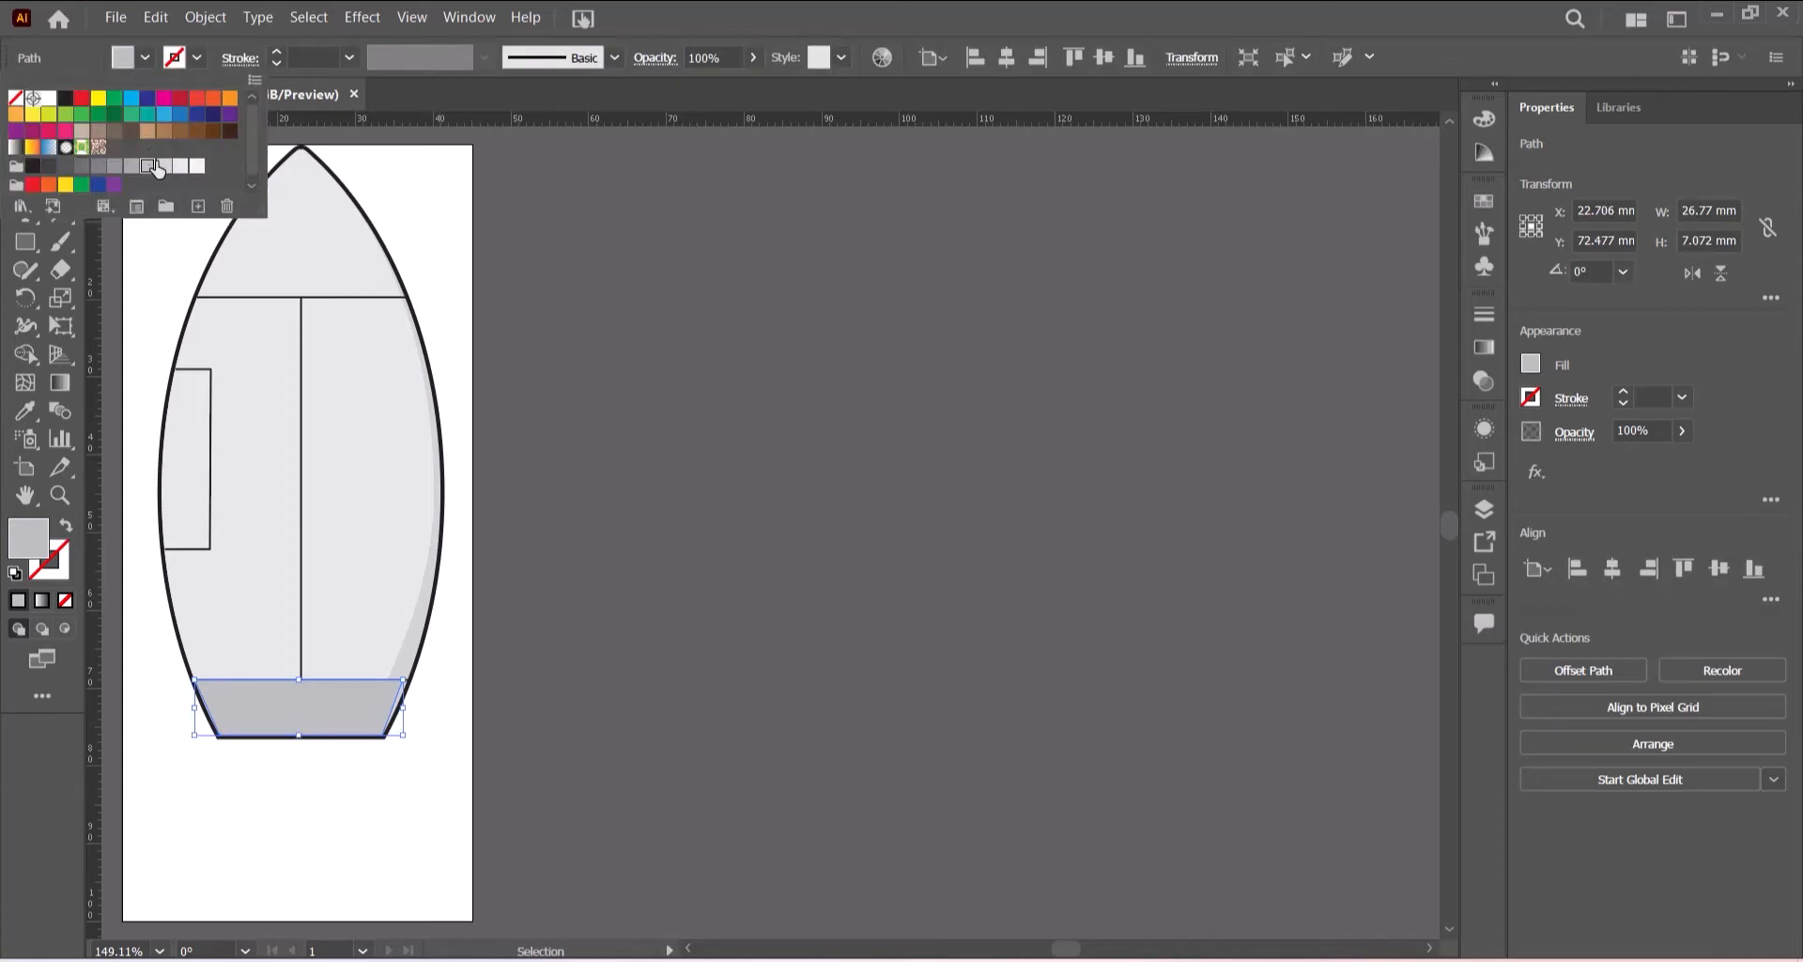
{"action": "left_click", "coordinate": [161, 169]}
{"action": "left_click", "coordinate": [730, 426]}
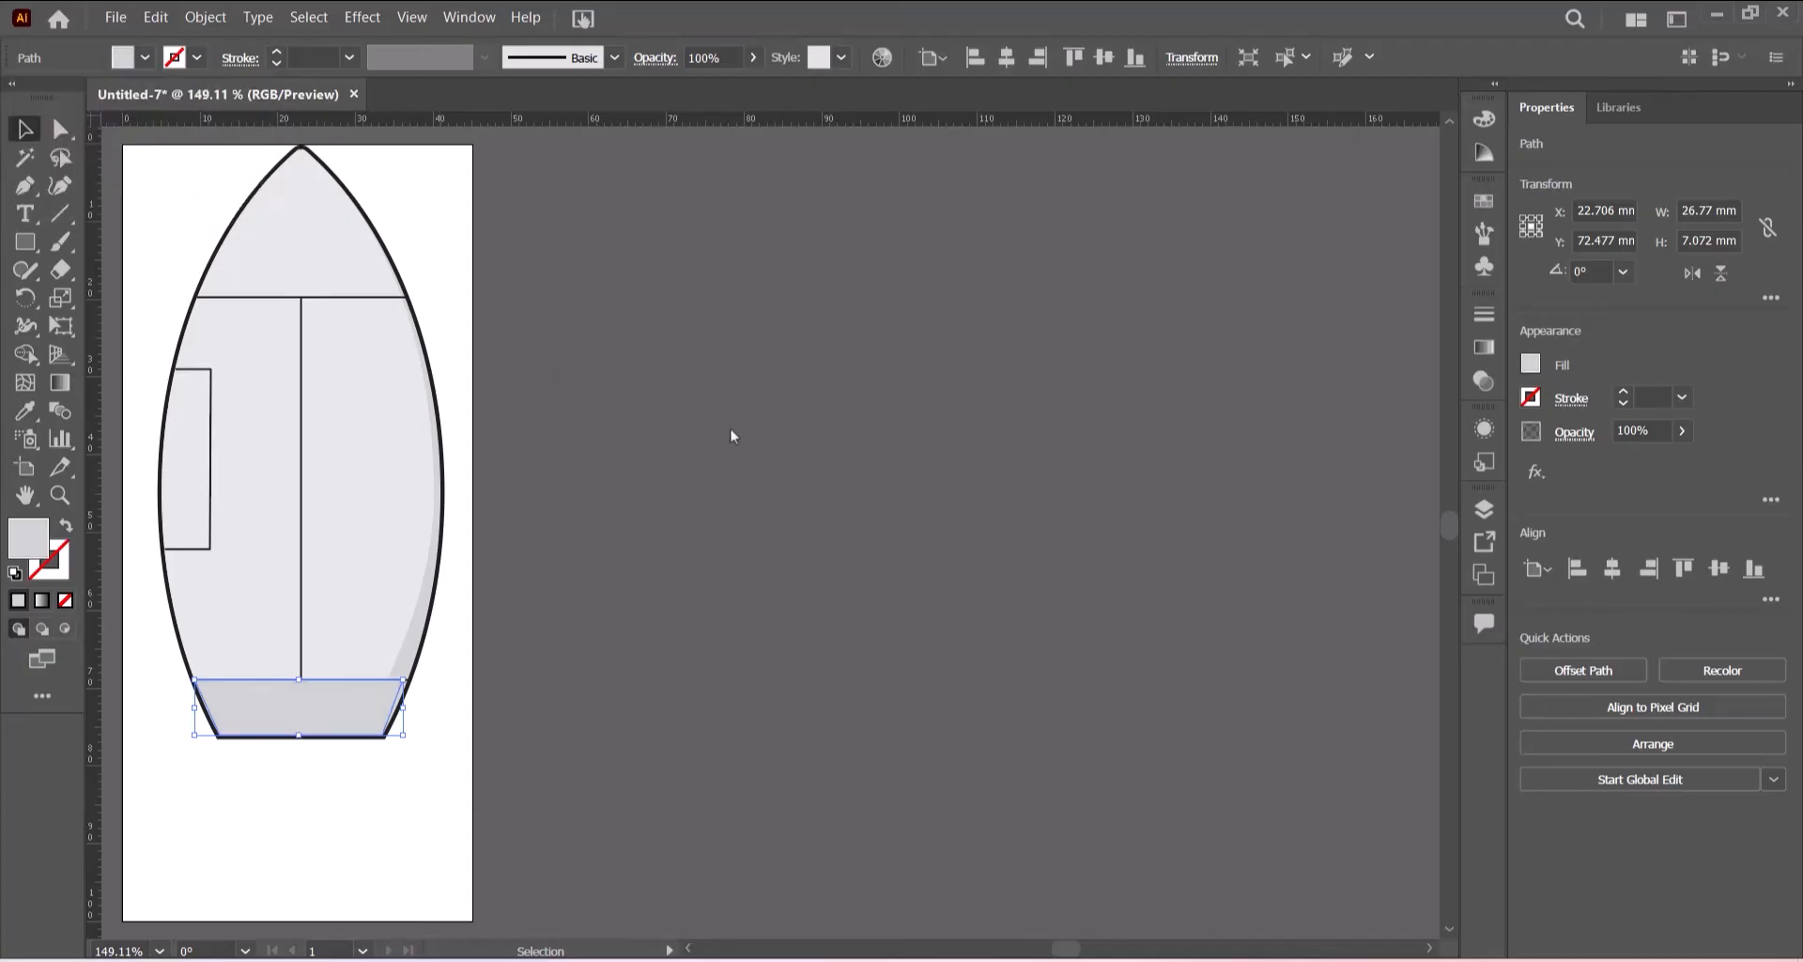
{"action": "left_click", "coordinate": [730, 425]}
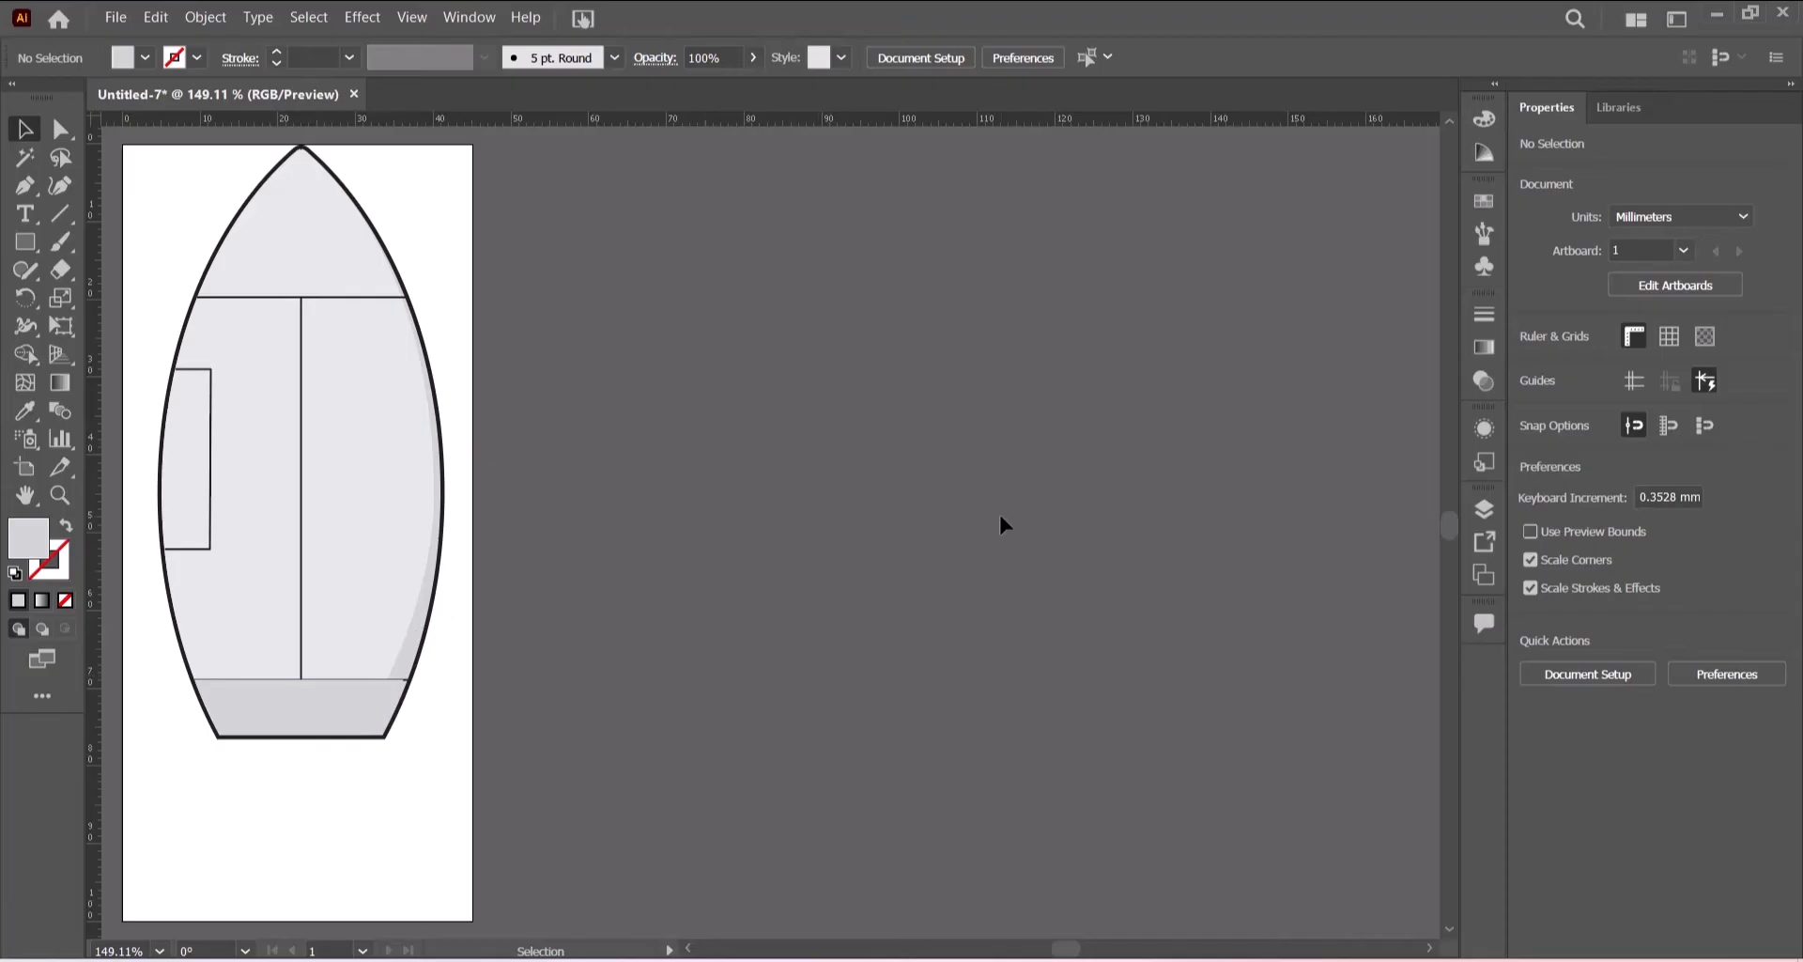
- Lower the bottom shape's top edge slightly so it sits just below the horizontal panel line
{"action": "key", "text": "ctrl+="}
{"action": "key", "text": "ctrl+="}
{"action": "key", "text": "ctrl+="}
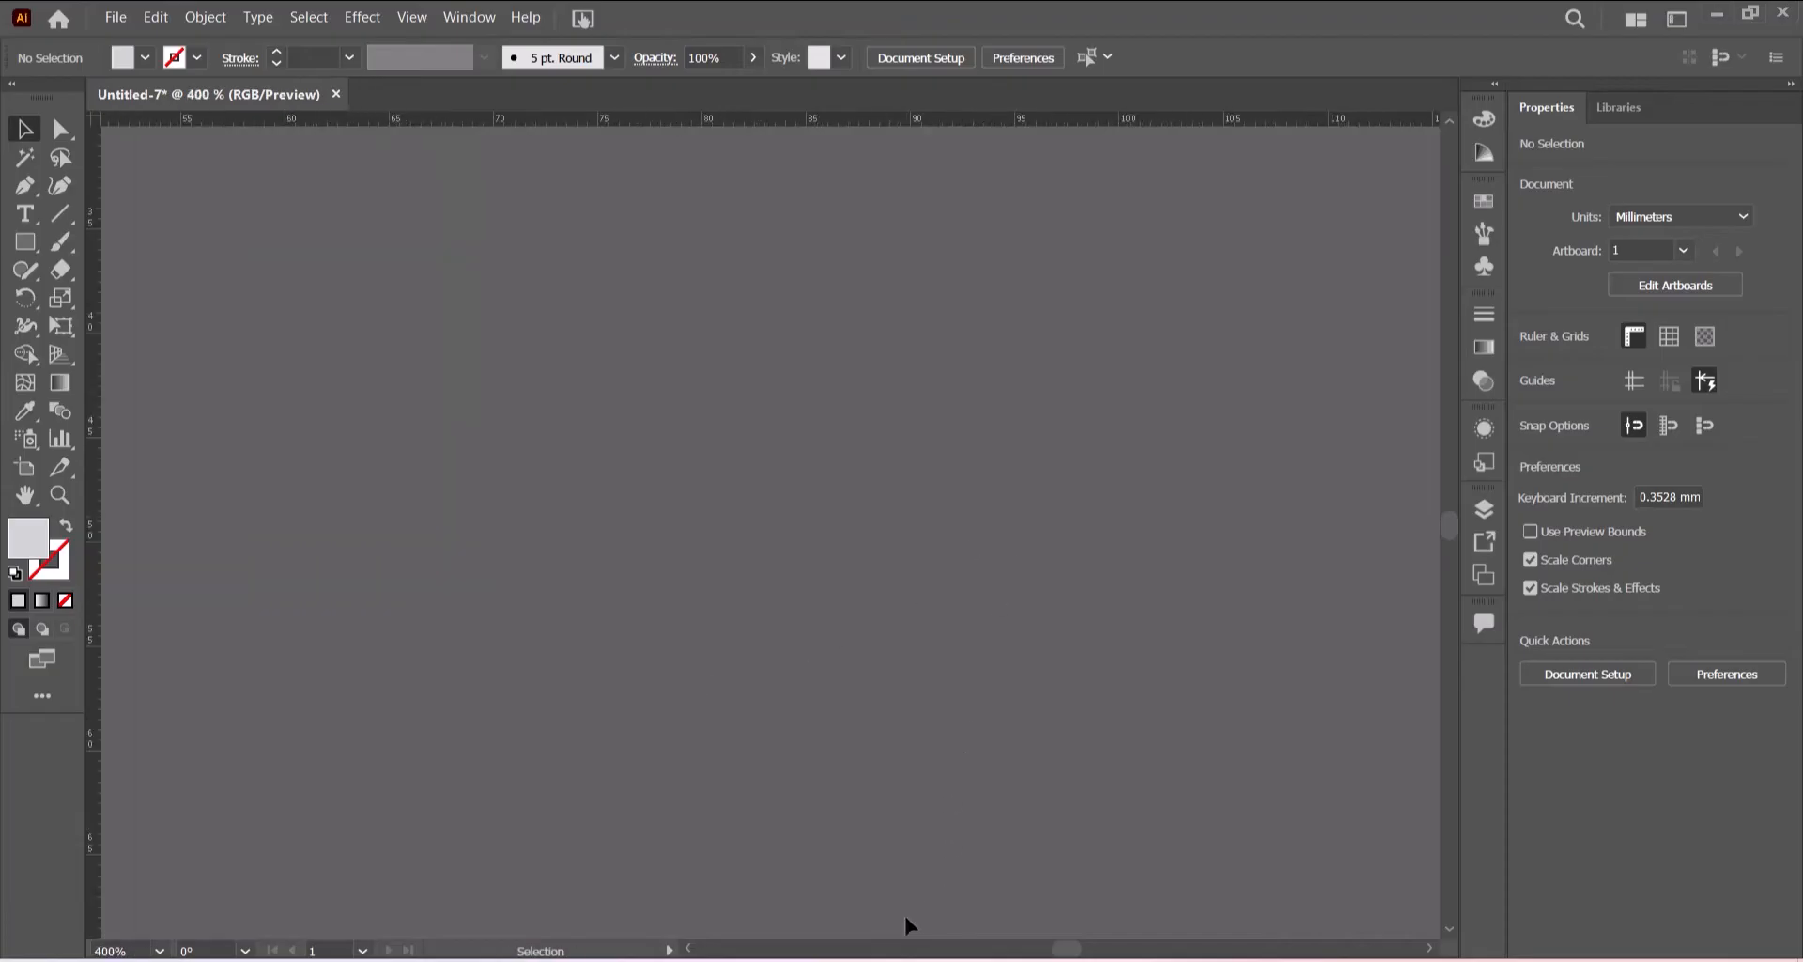
{"action": "left_click", "coordinate": [687, 949]}
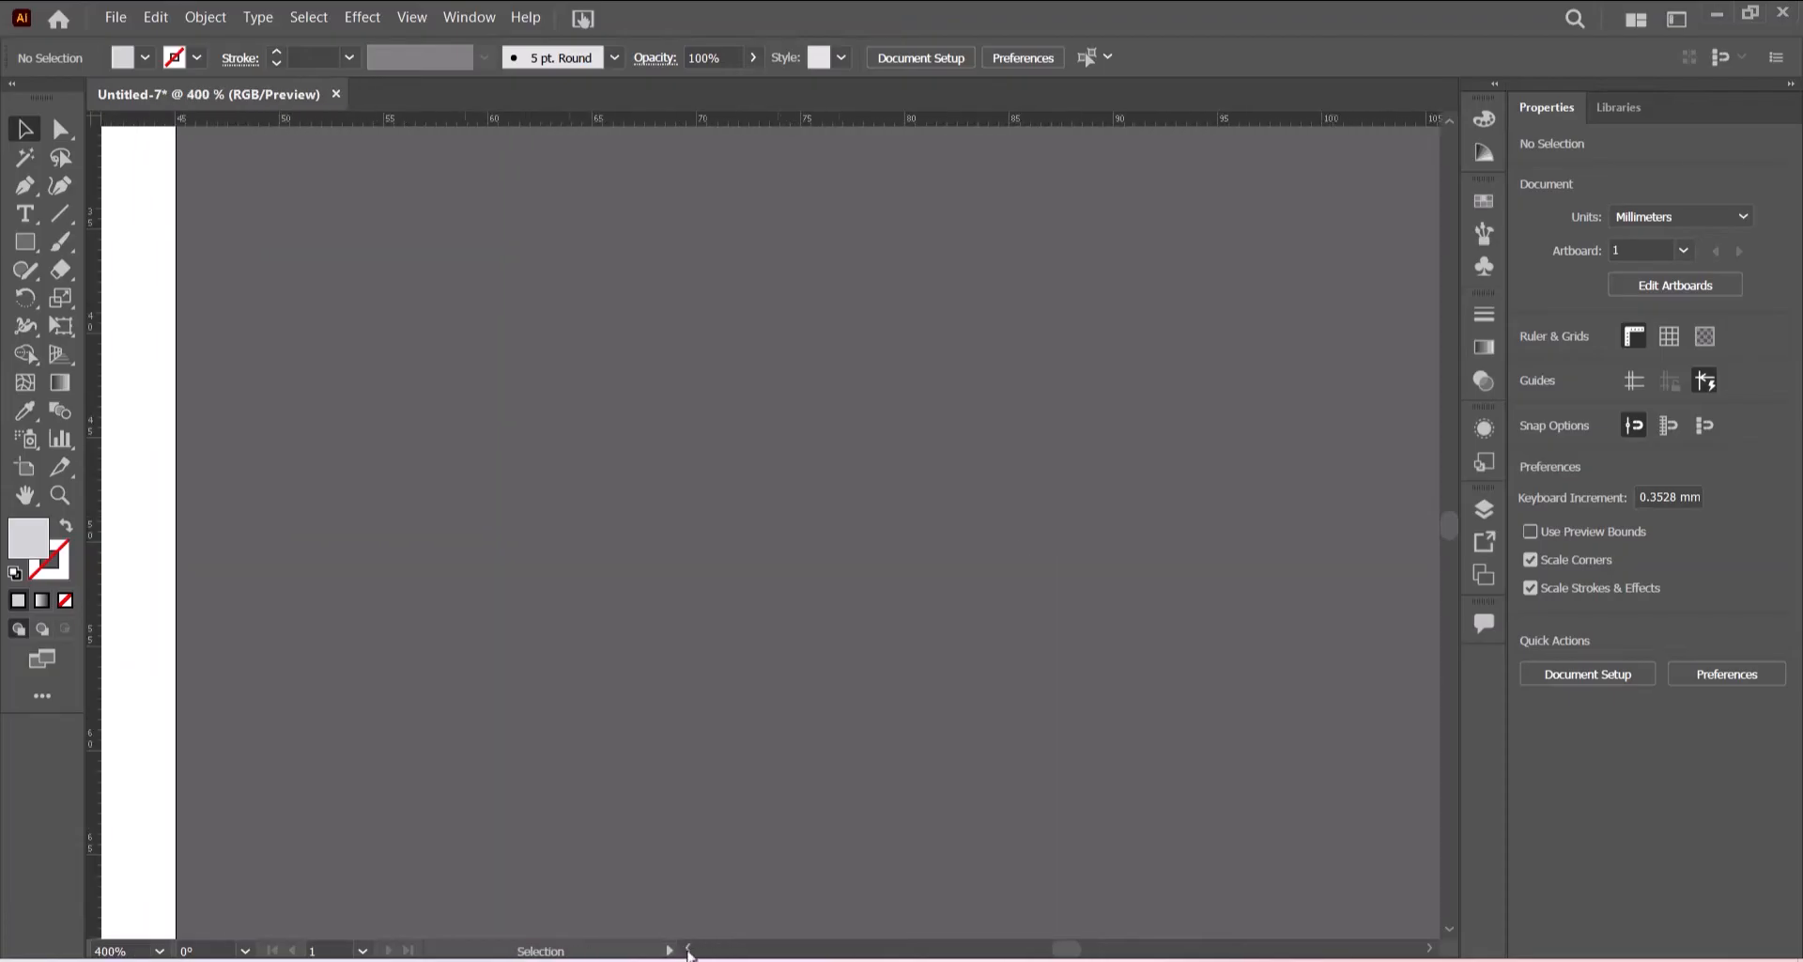
{"action": "left_click", "coordinate": [688, 950]}
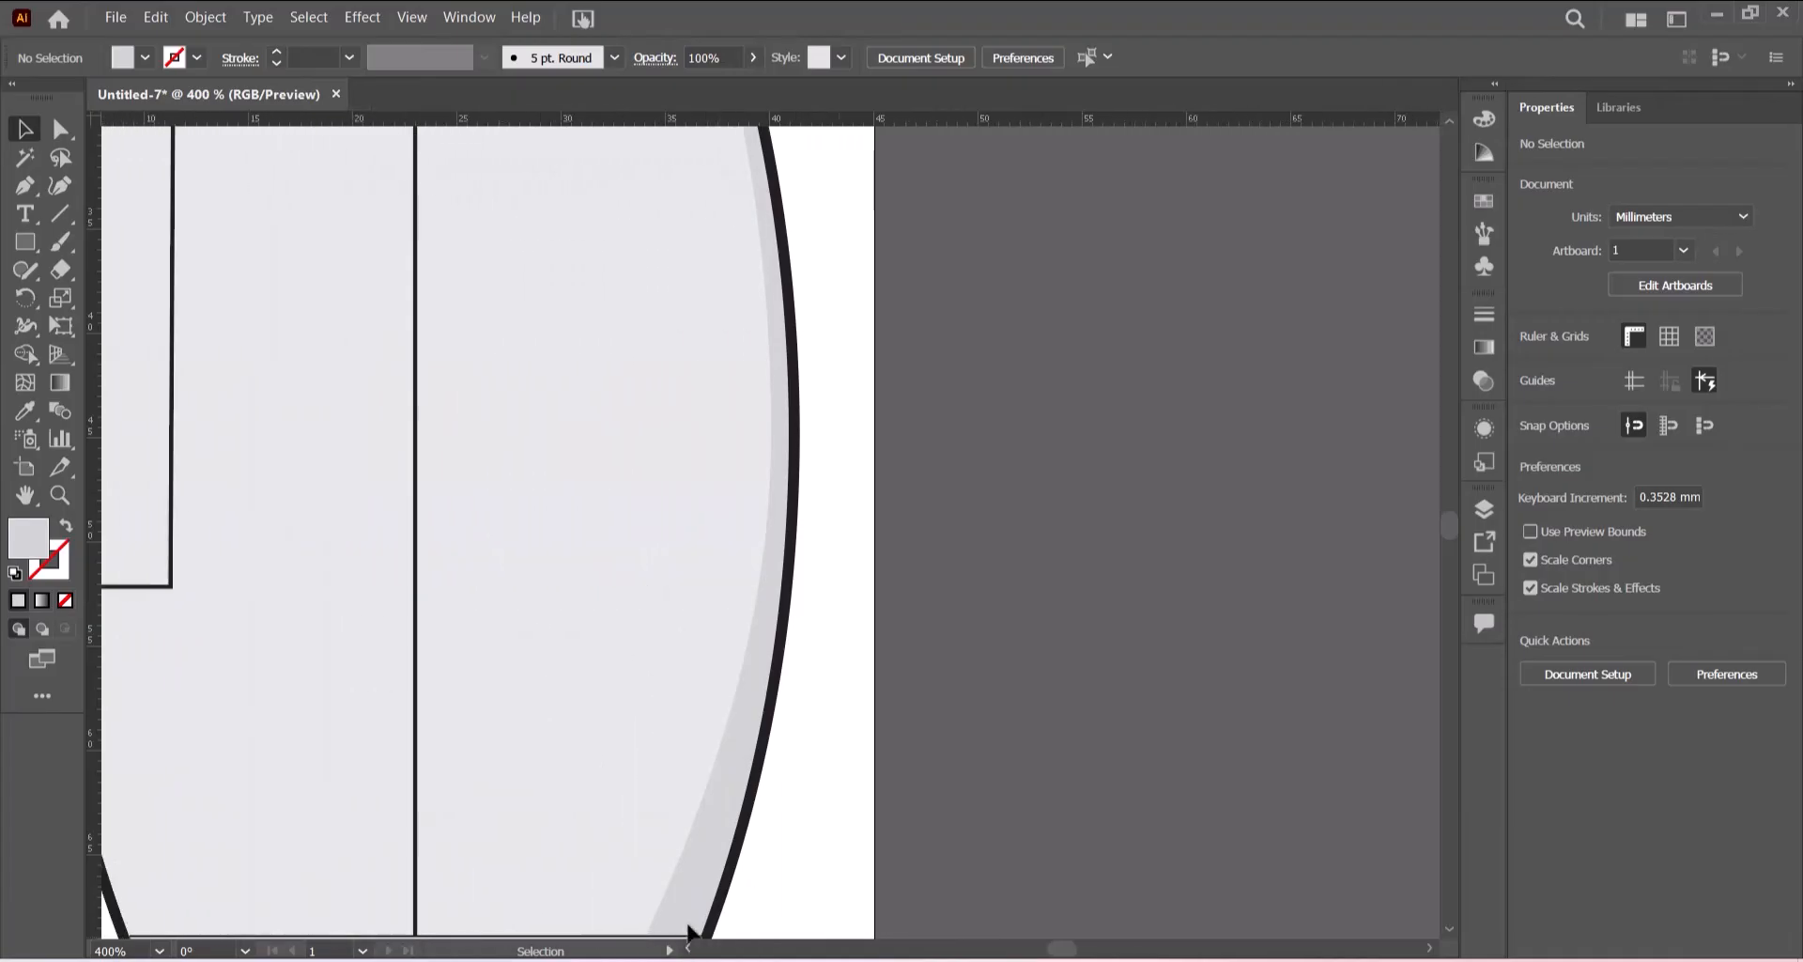
{"action": "scroll", "coordinate": [772, 718], "scroll_direction": "down", "scroll_amount": 5}
{"action": "left_click", "coordinate": [499, 606]}
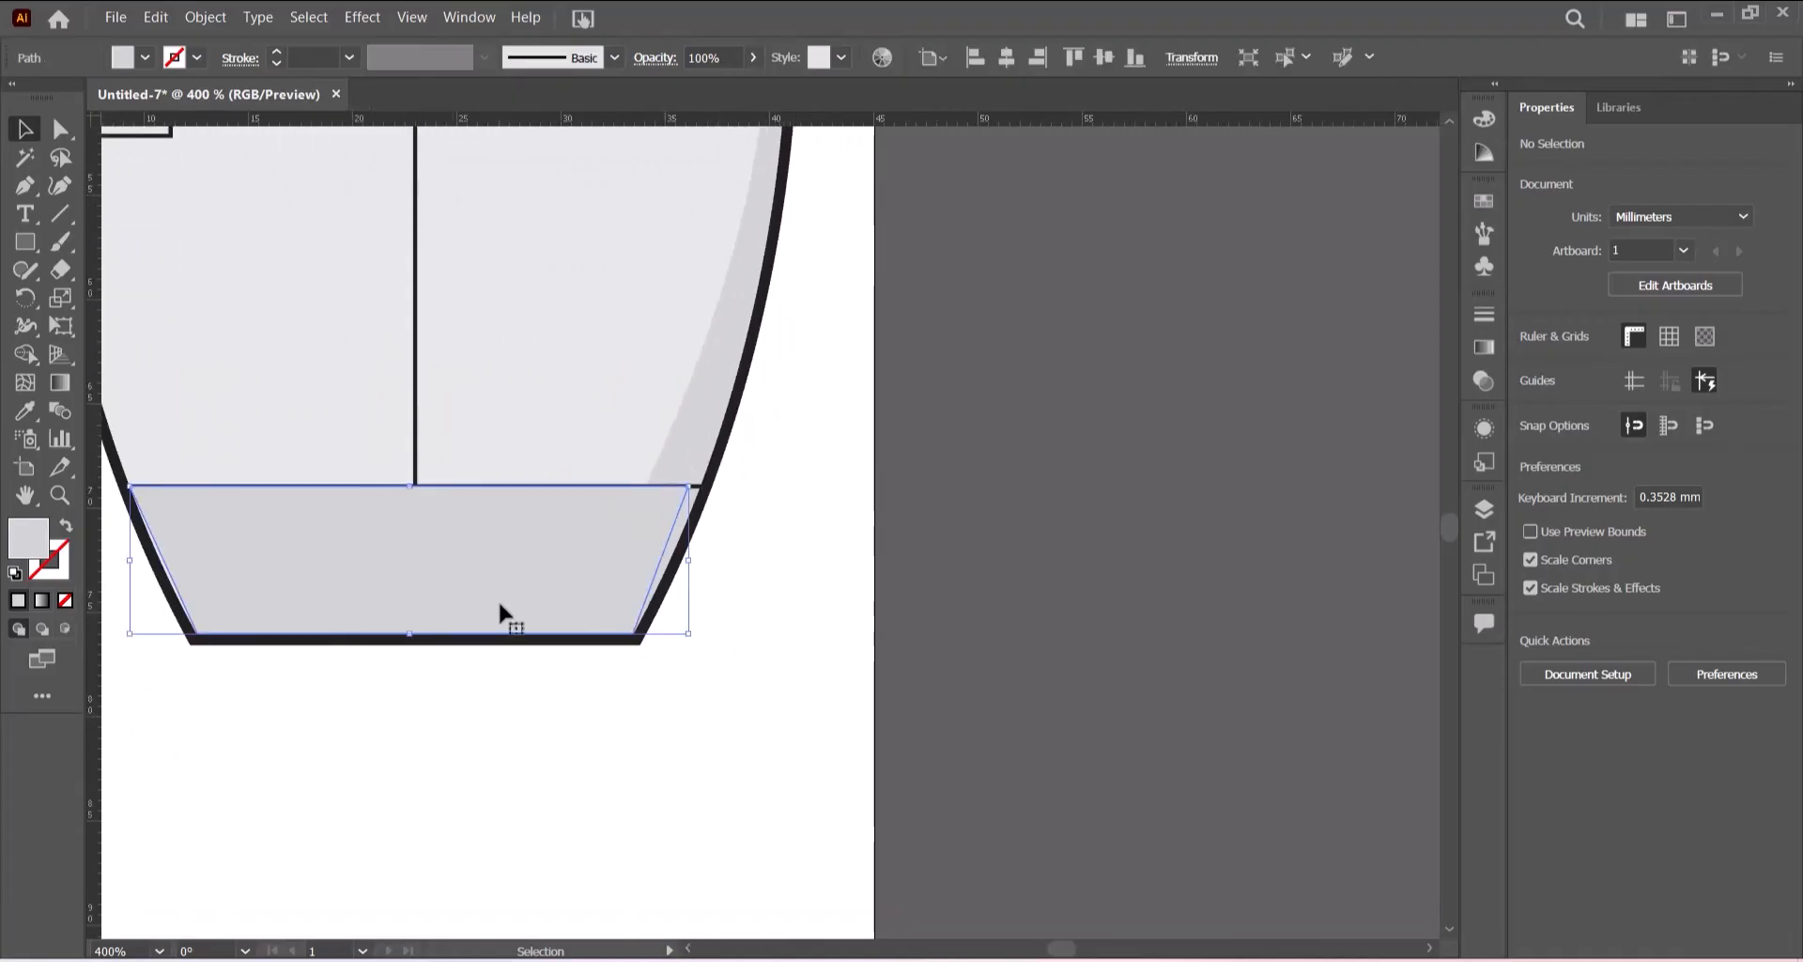
{"action": "left_click_drag", "start_coordinate": [409, 486], "coordinate": [409, 491]}
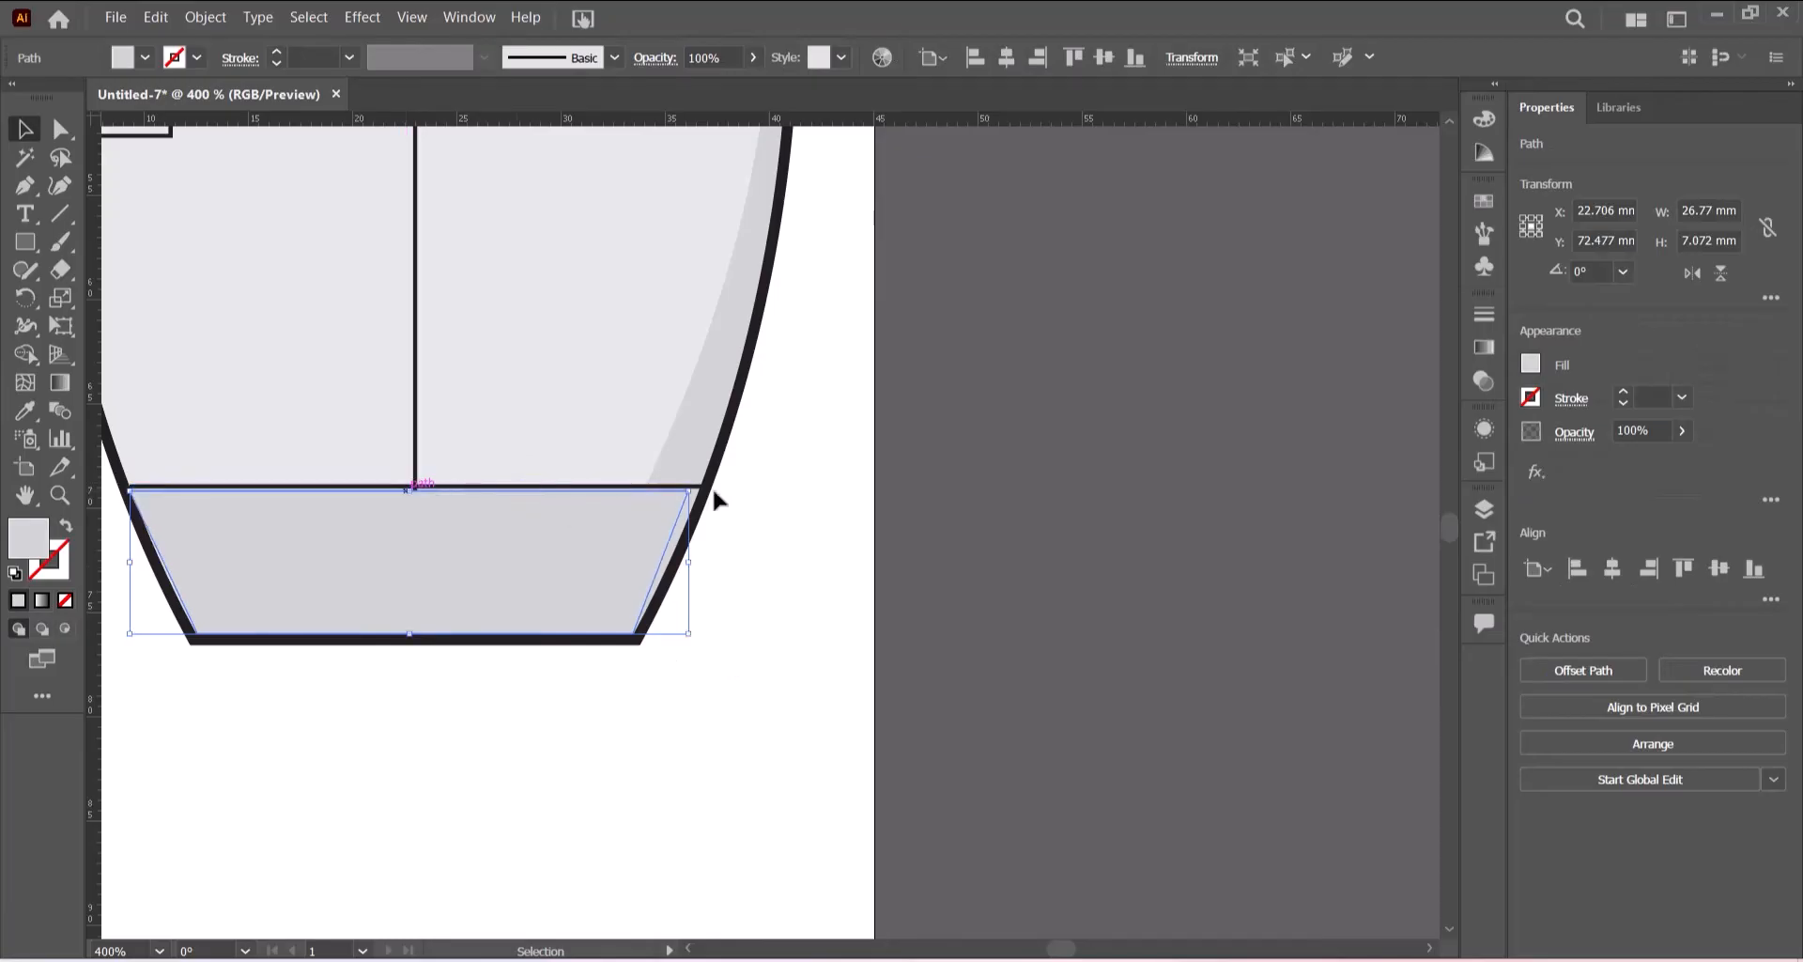
{"action": "left_click", "coordinate": [760, 568]}
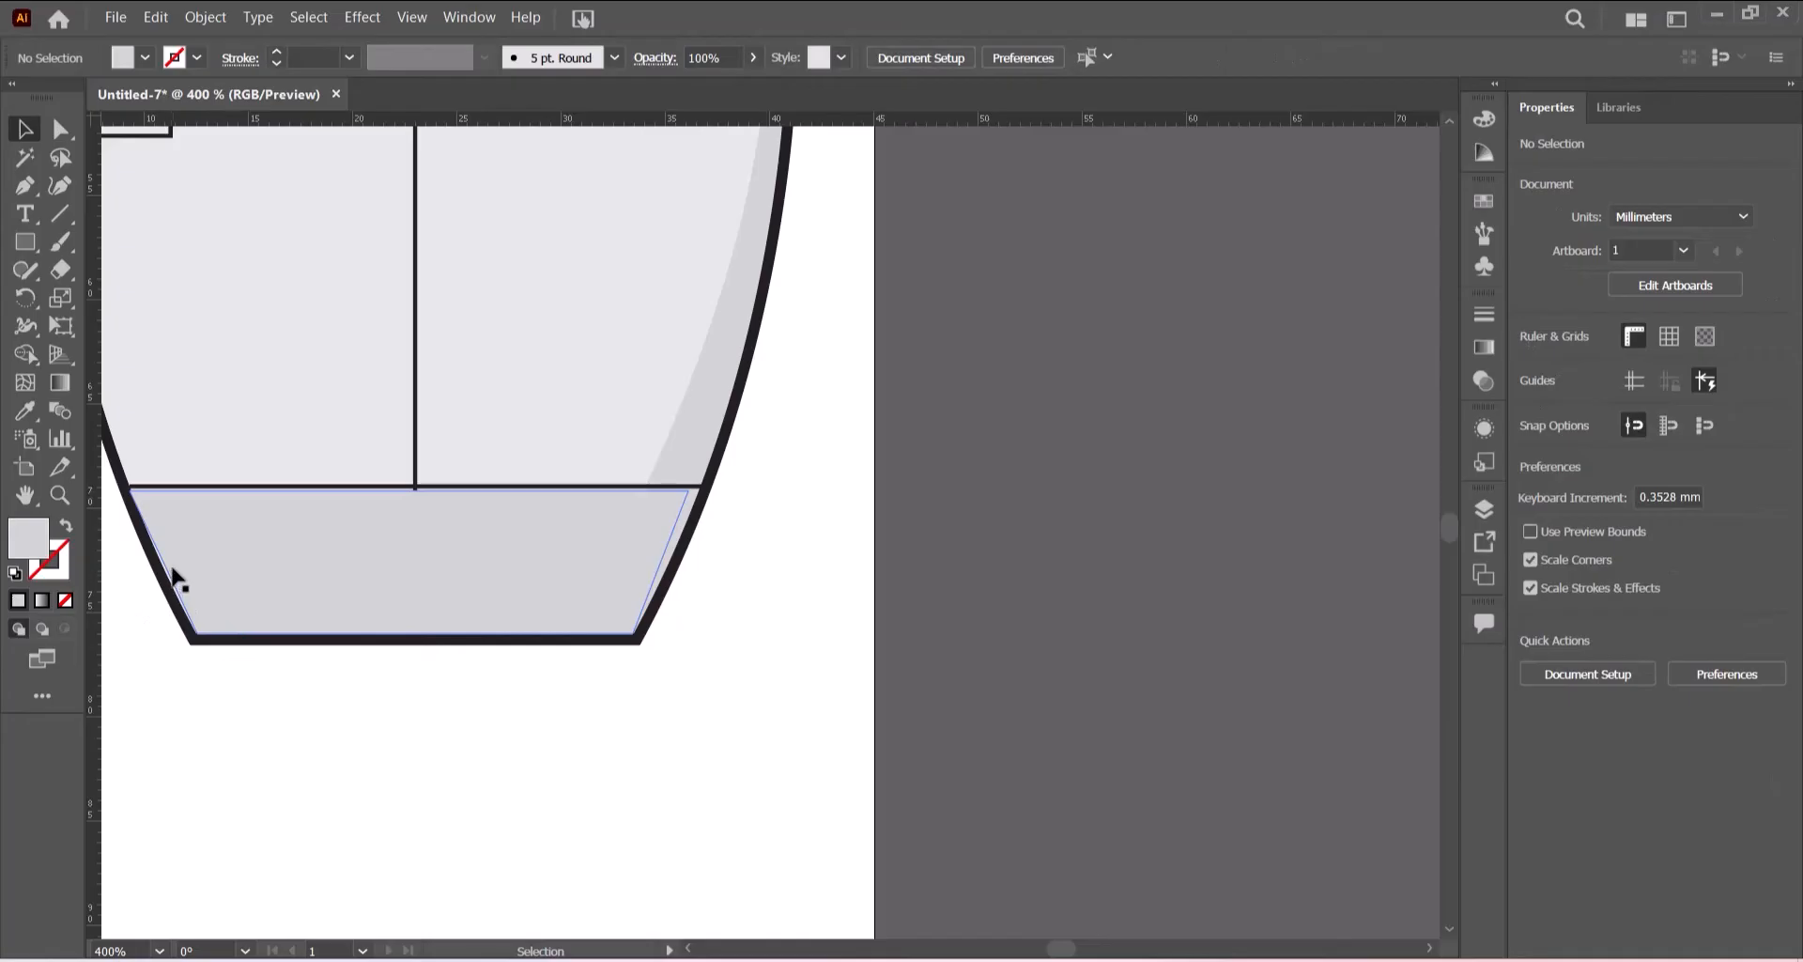
{"action": "left_click", "coordinate": [171, 591]}
{"action": "left_click", "coordinate": [740, 576]}
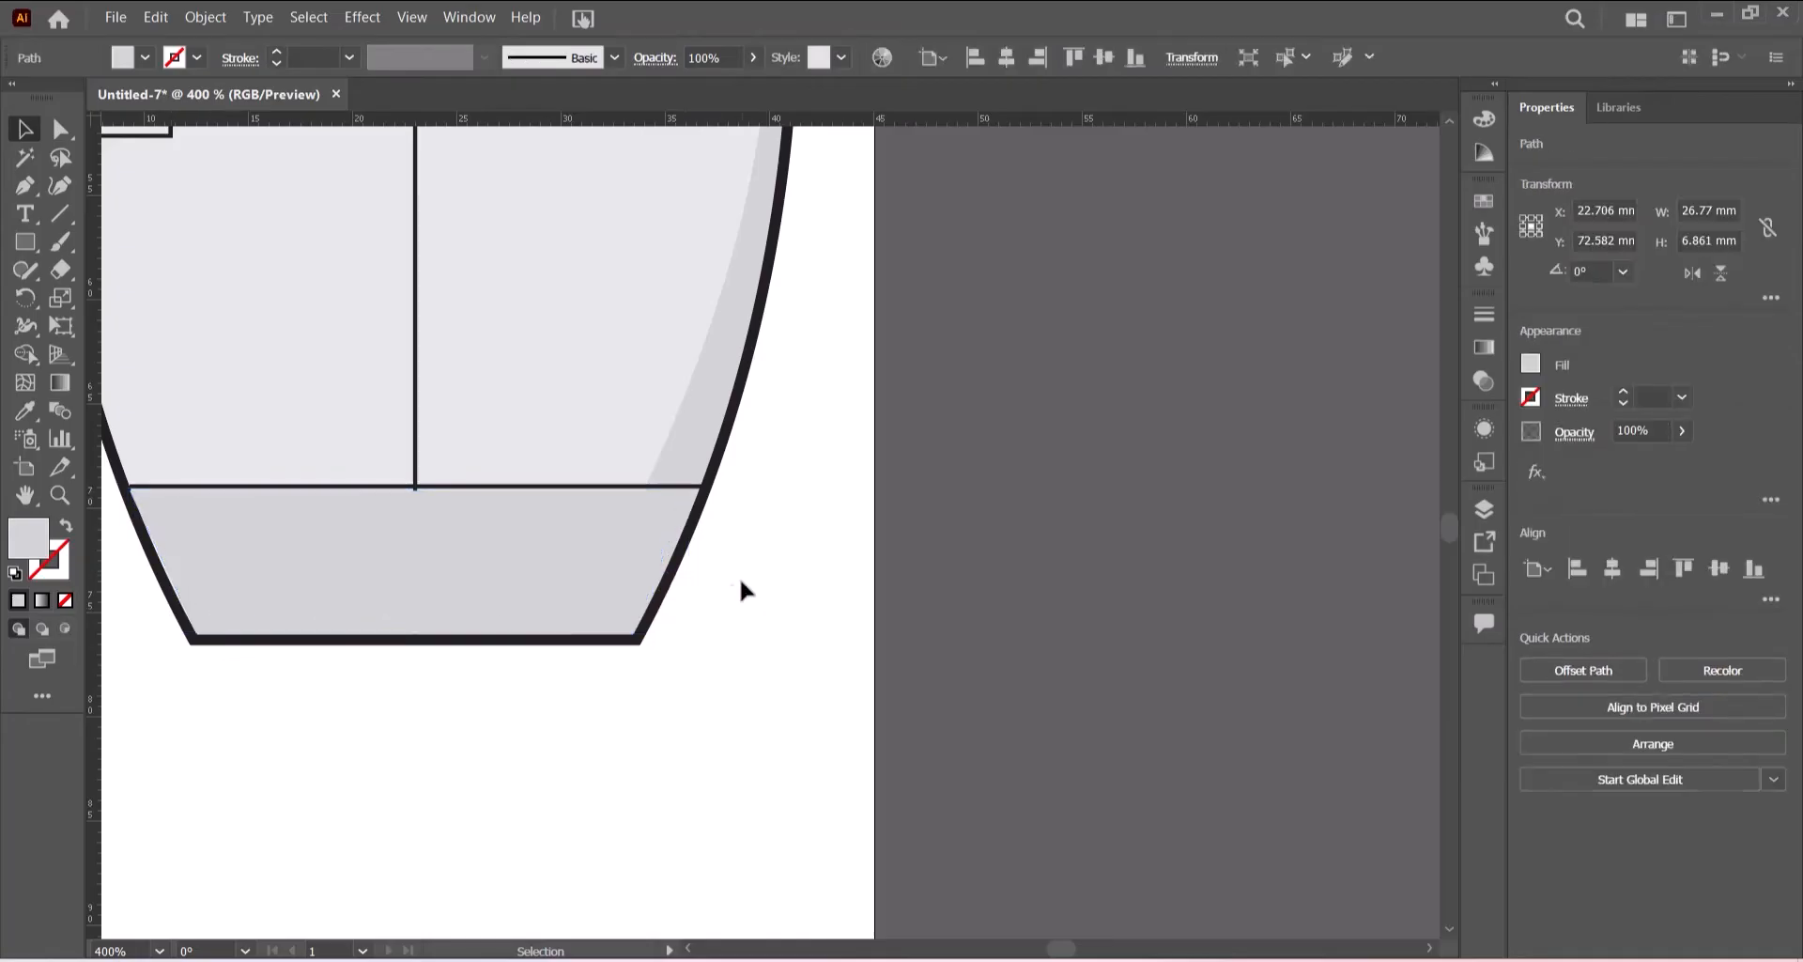
{"action": "left_click", "coordinate": [249, 595]}
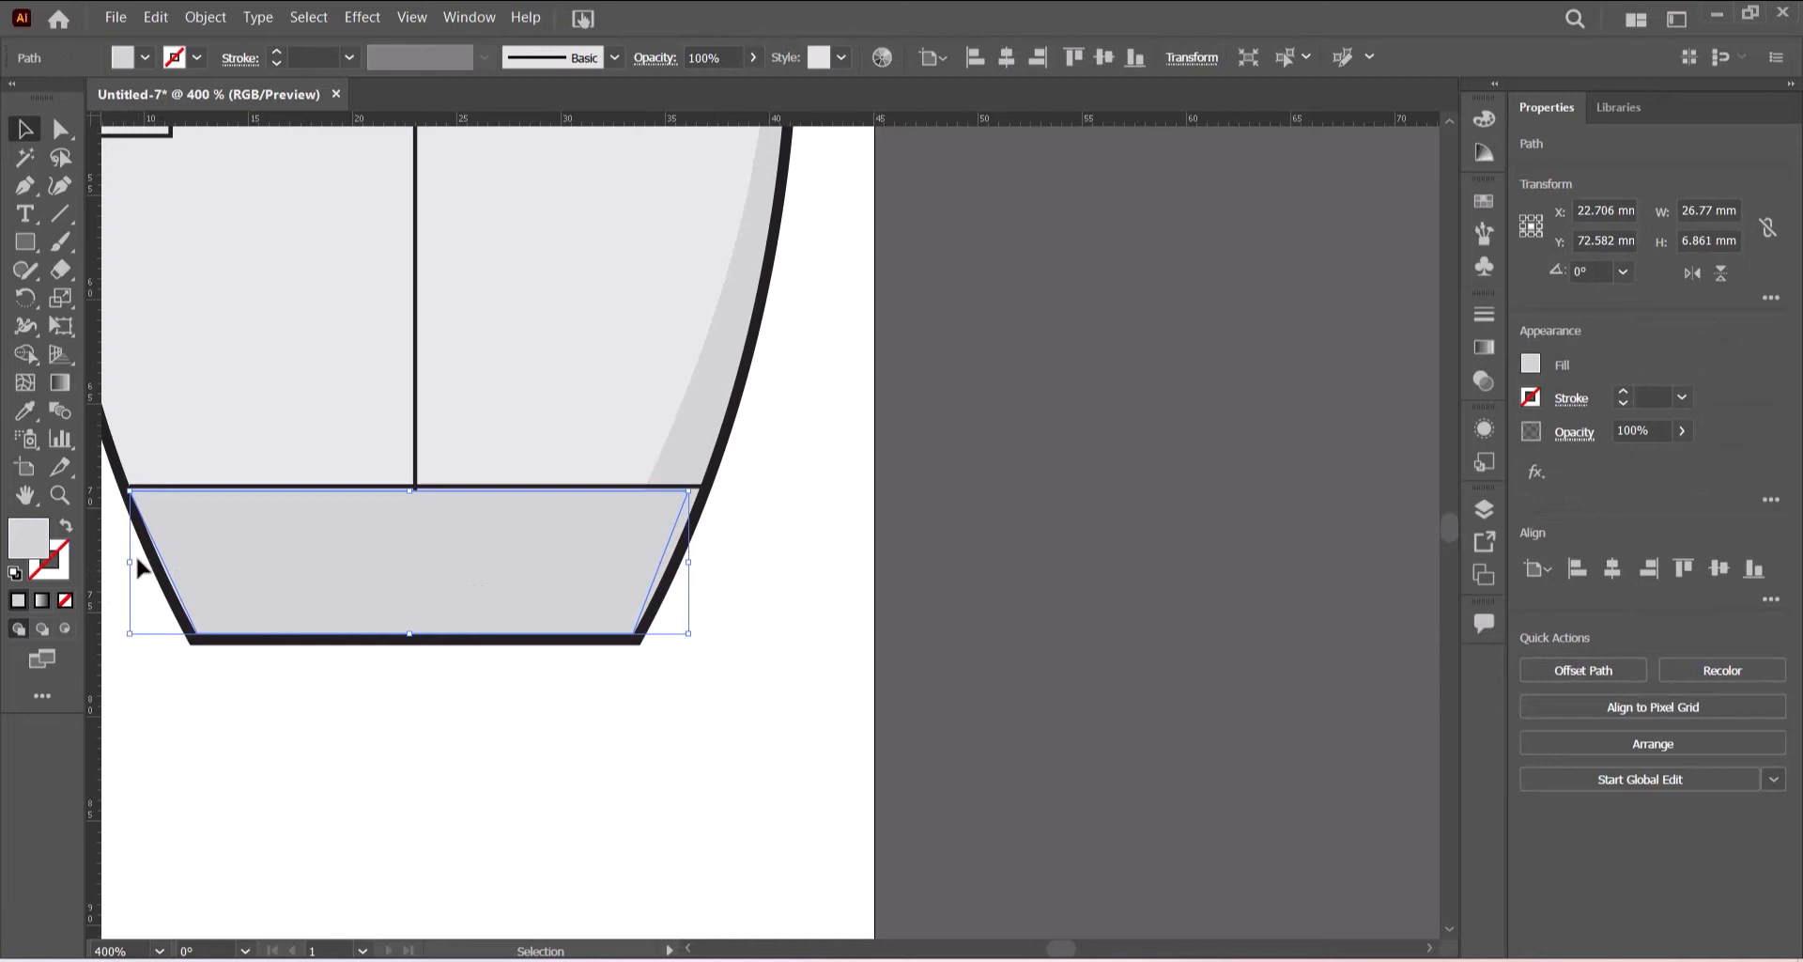
{"action": "left_click", "coordinate": [320, 748]}
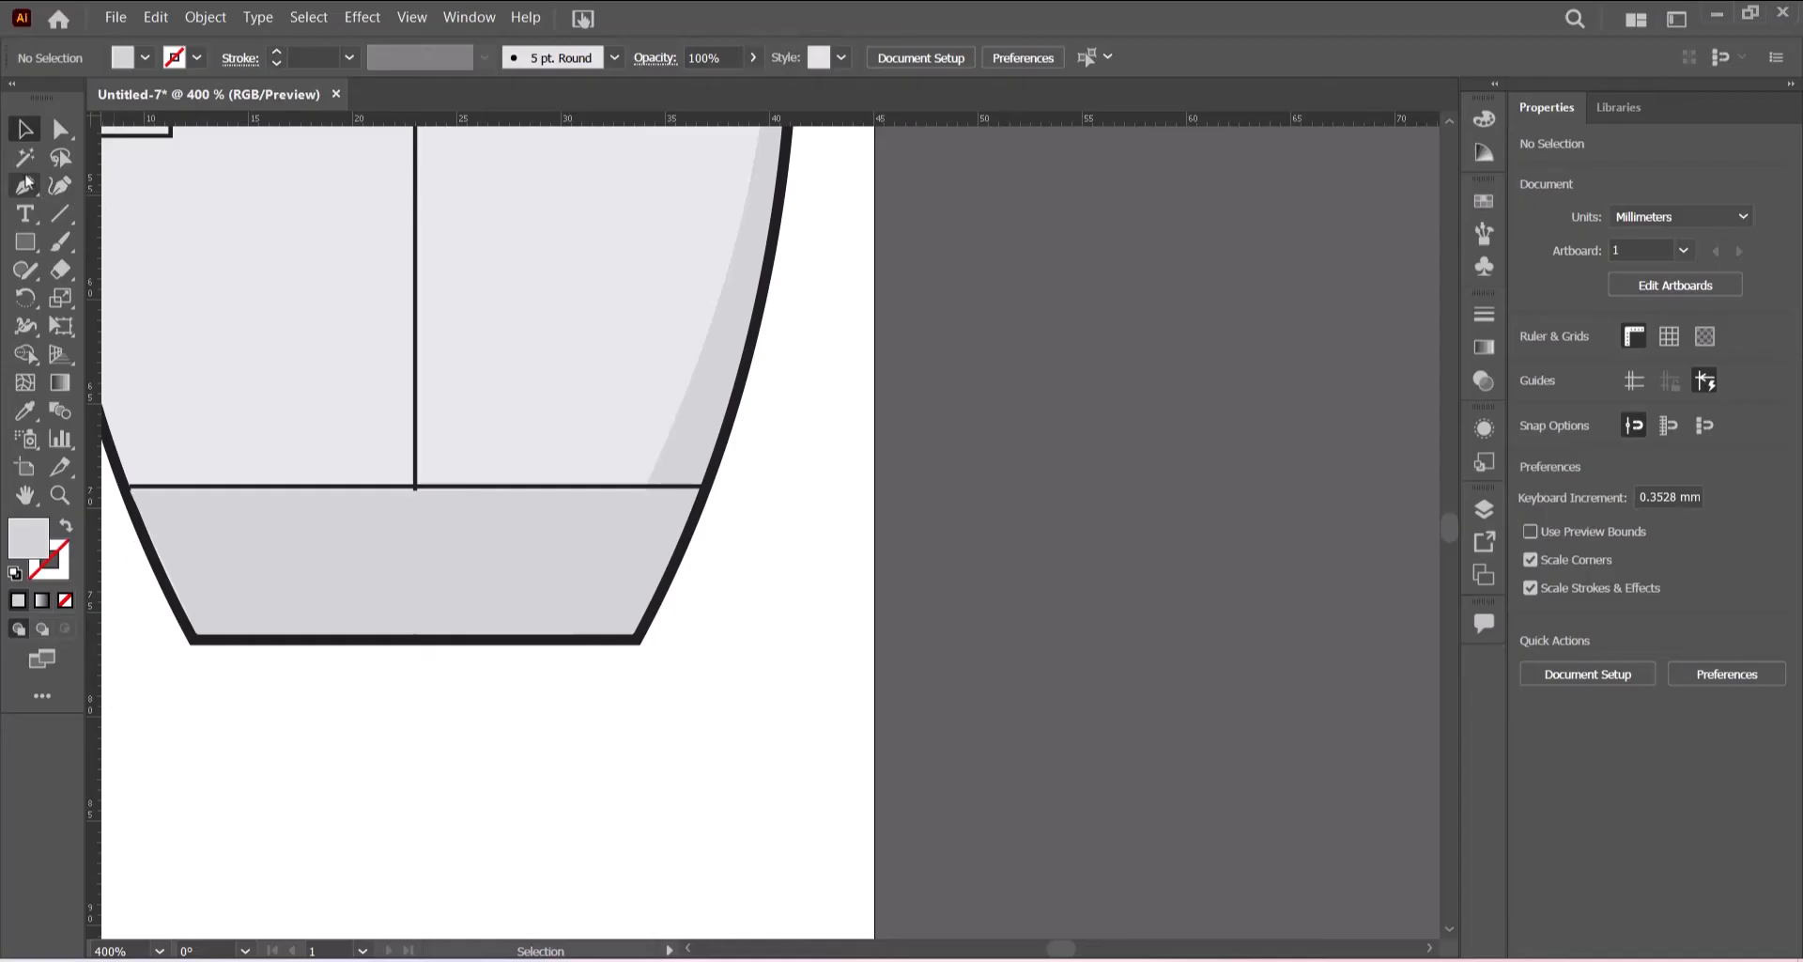
- Draw a black 1 pt slanted line about 8 mm long across the bottom section, from the panel line to the body's lower edge
{"action": "left_click", "coordinate": [60, 216]}
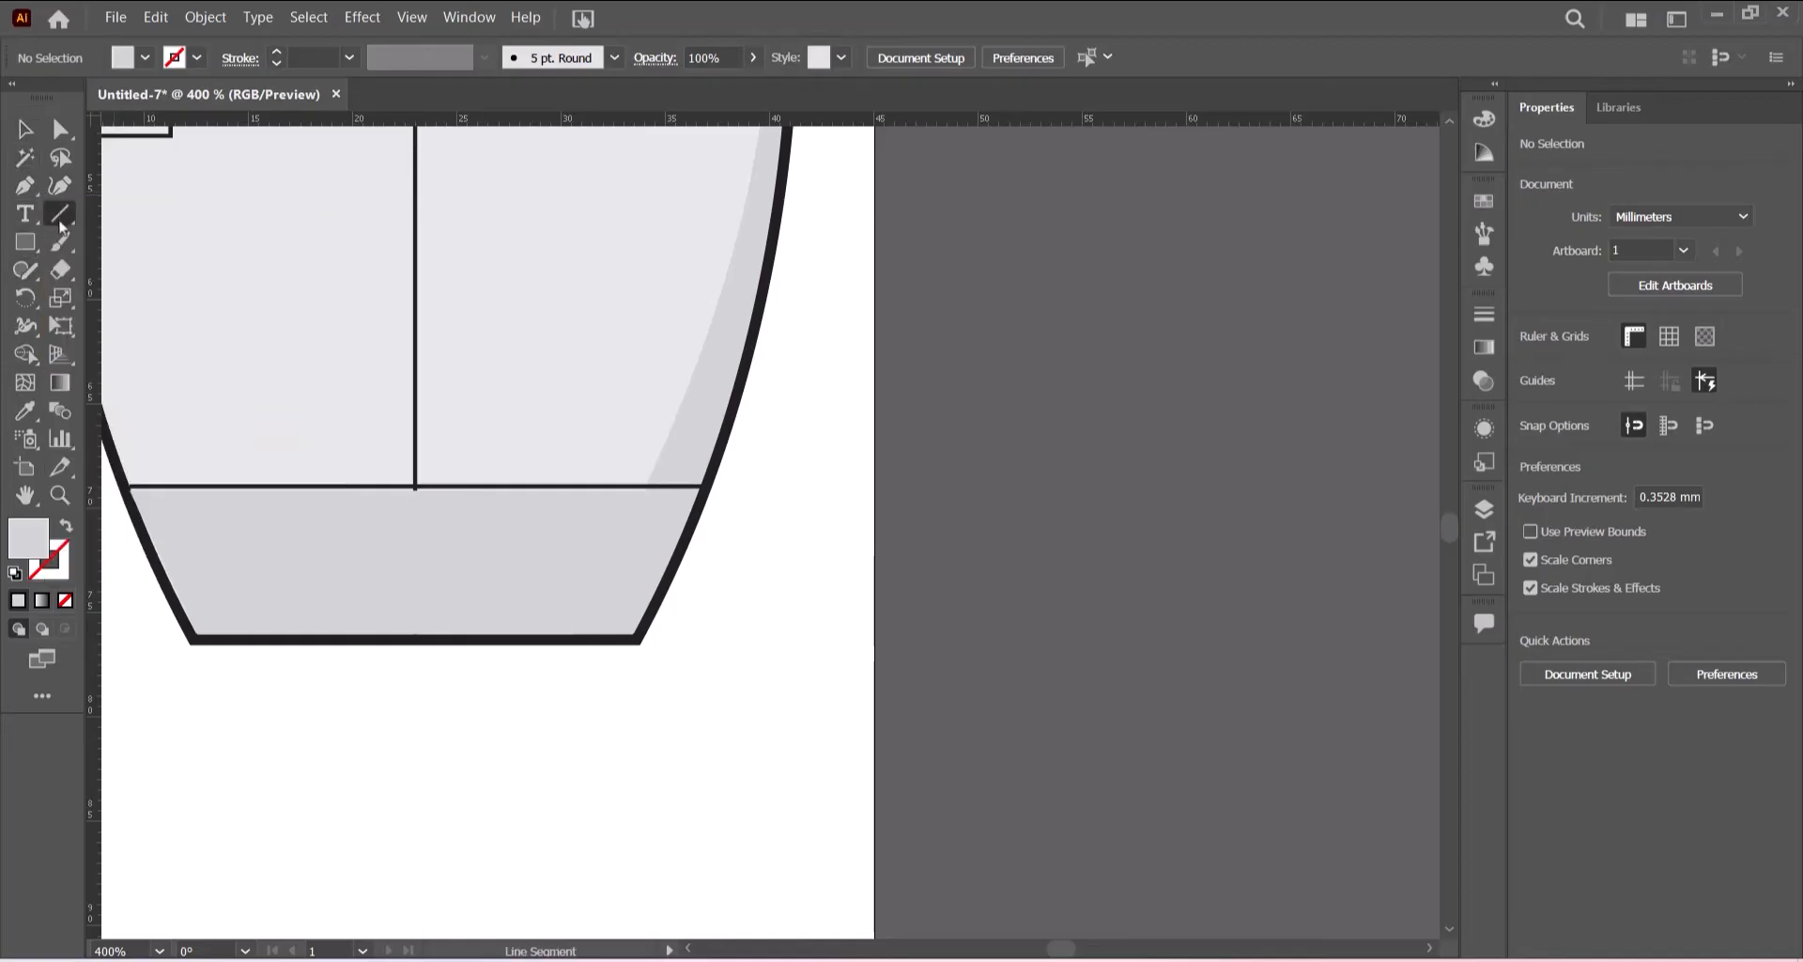
{"action": "left_click", "coordinate": [144, 57]}
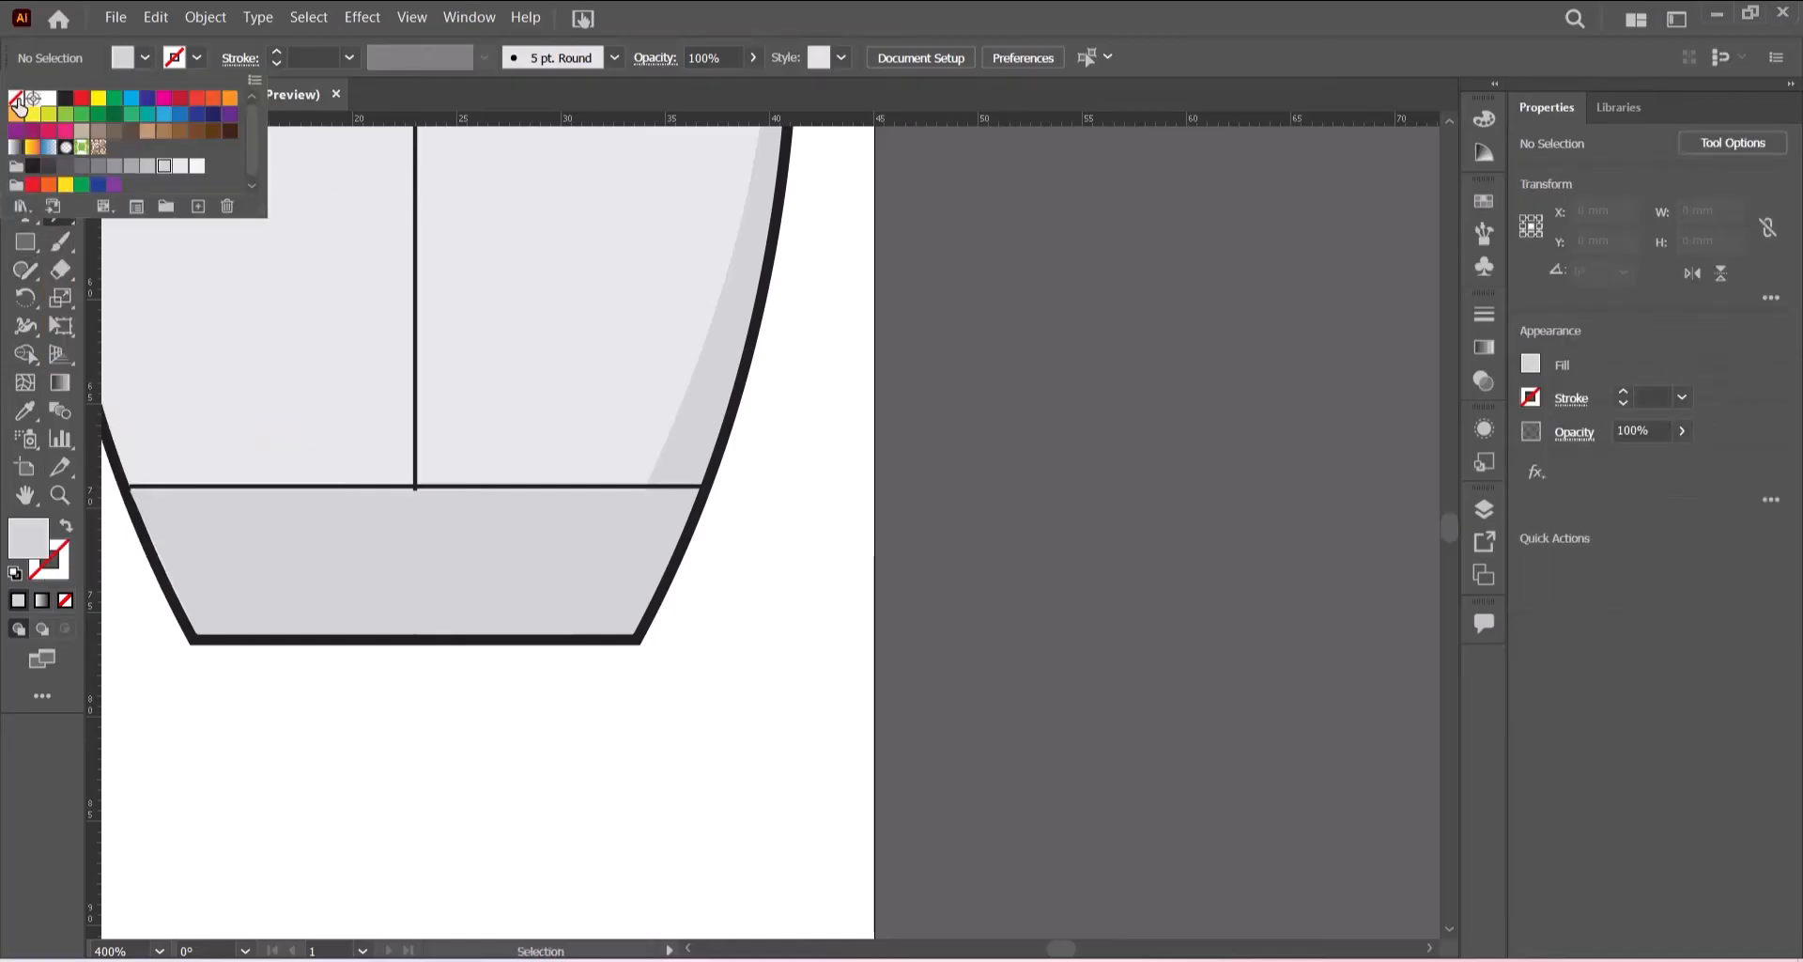
{"action": "left_click", "coordinate": [17, 100]}
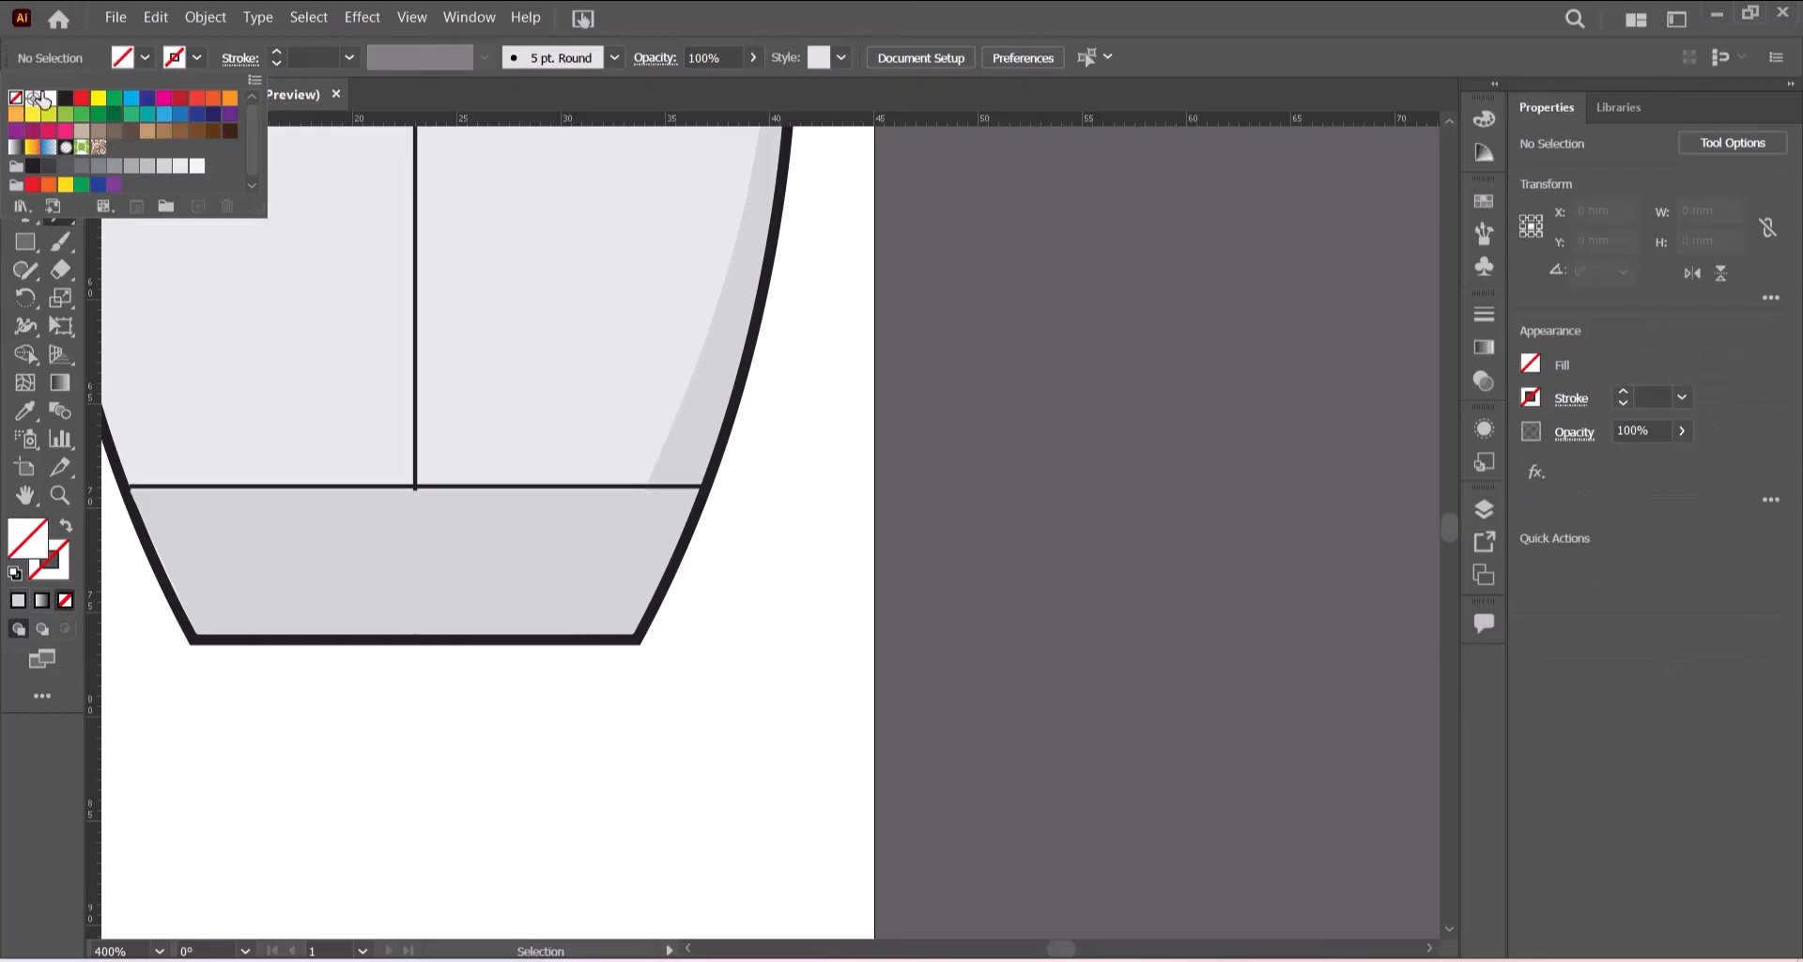
{"action": "left_click", "coordinate": [198, 59]}
{"action": "left_click", "coordinate": [197, 62]}
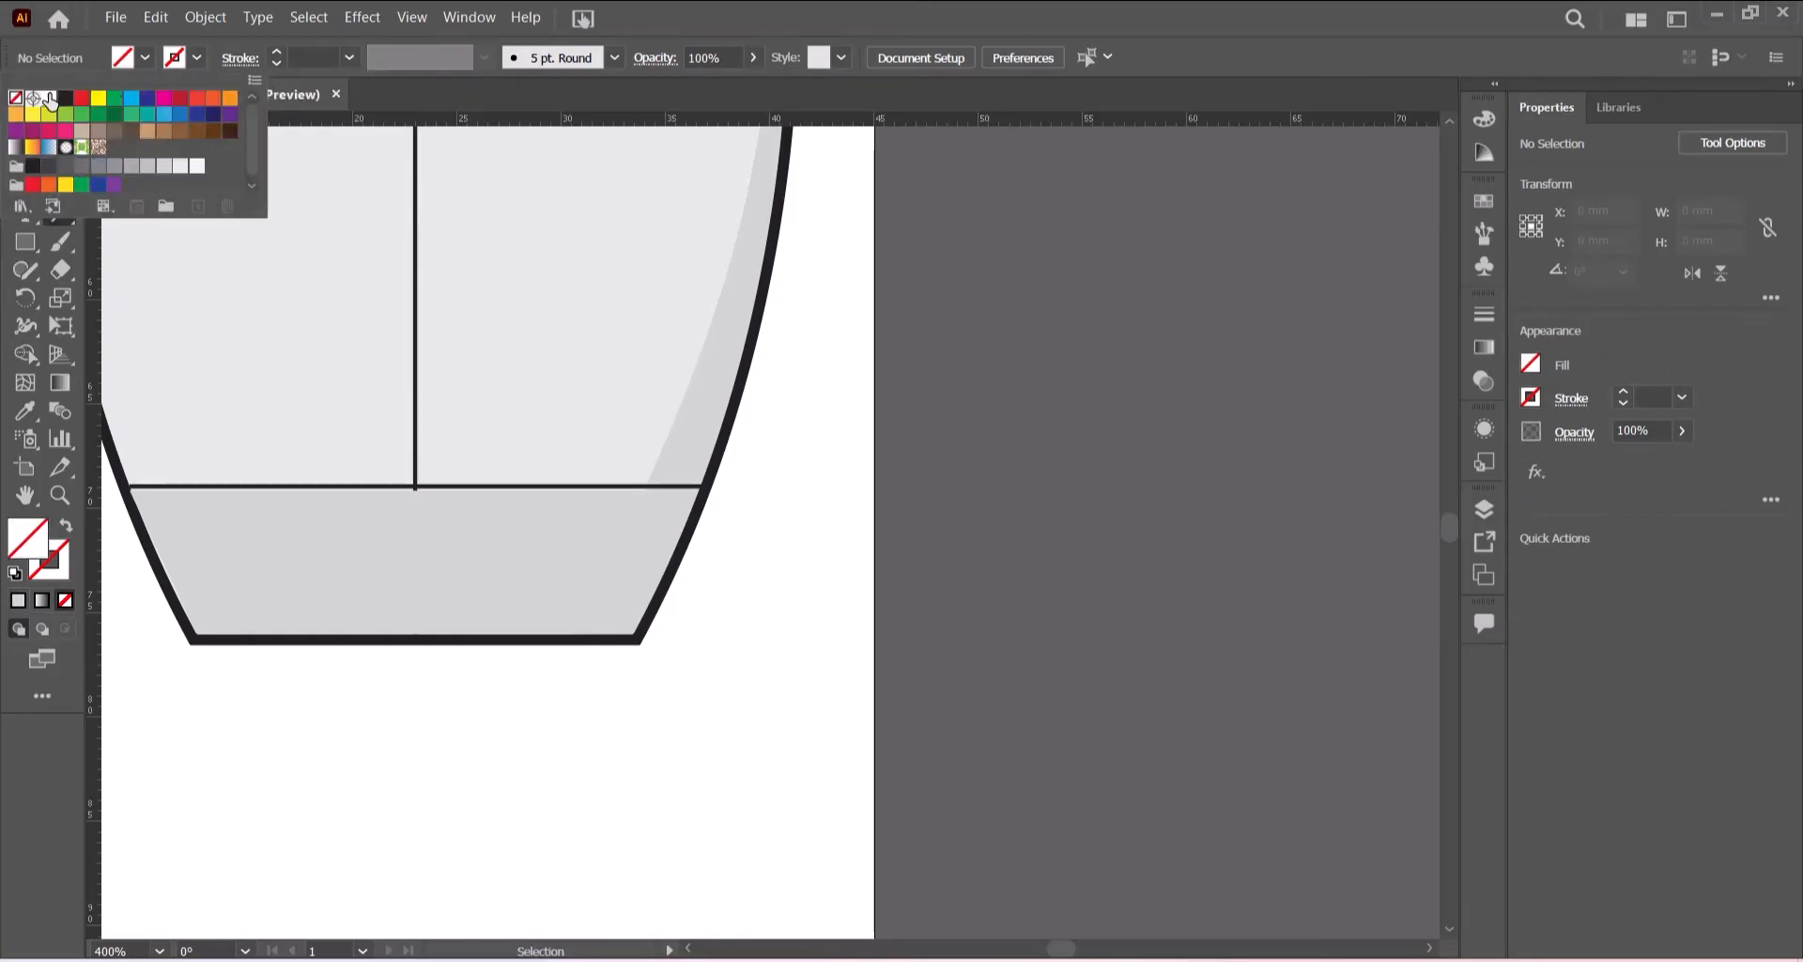
{"action": "left_click", "coordinate": [65, 98]}
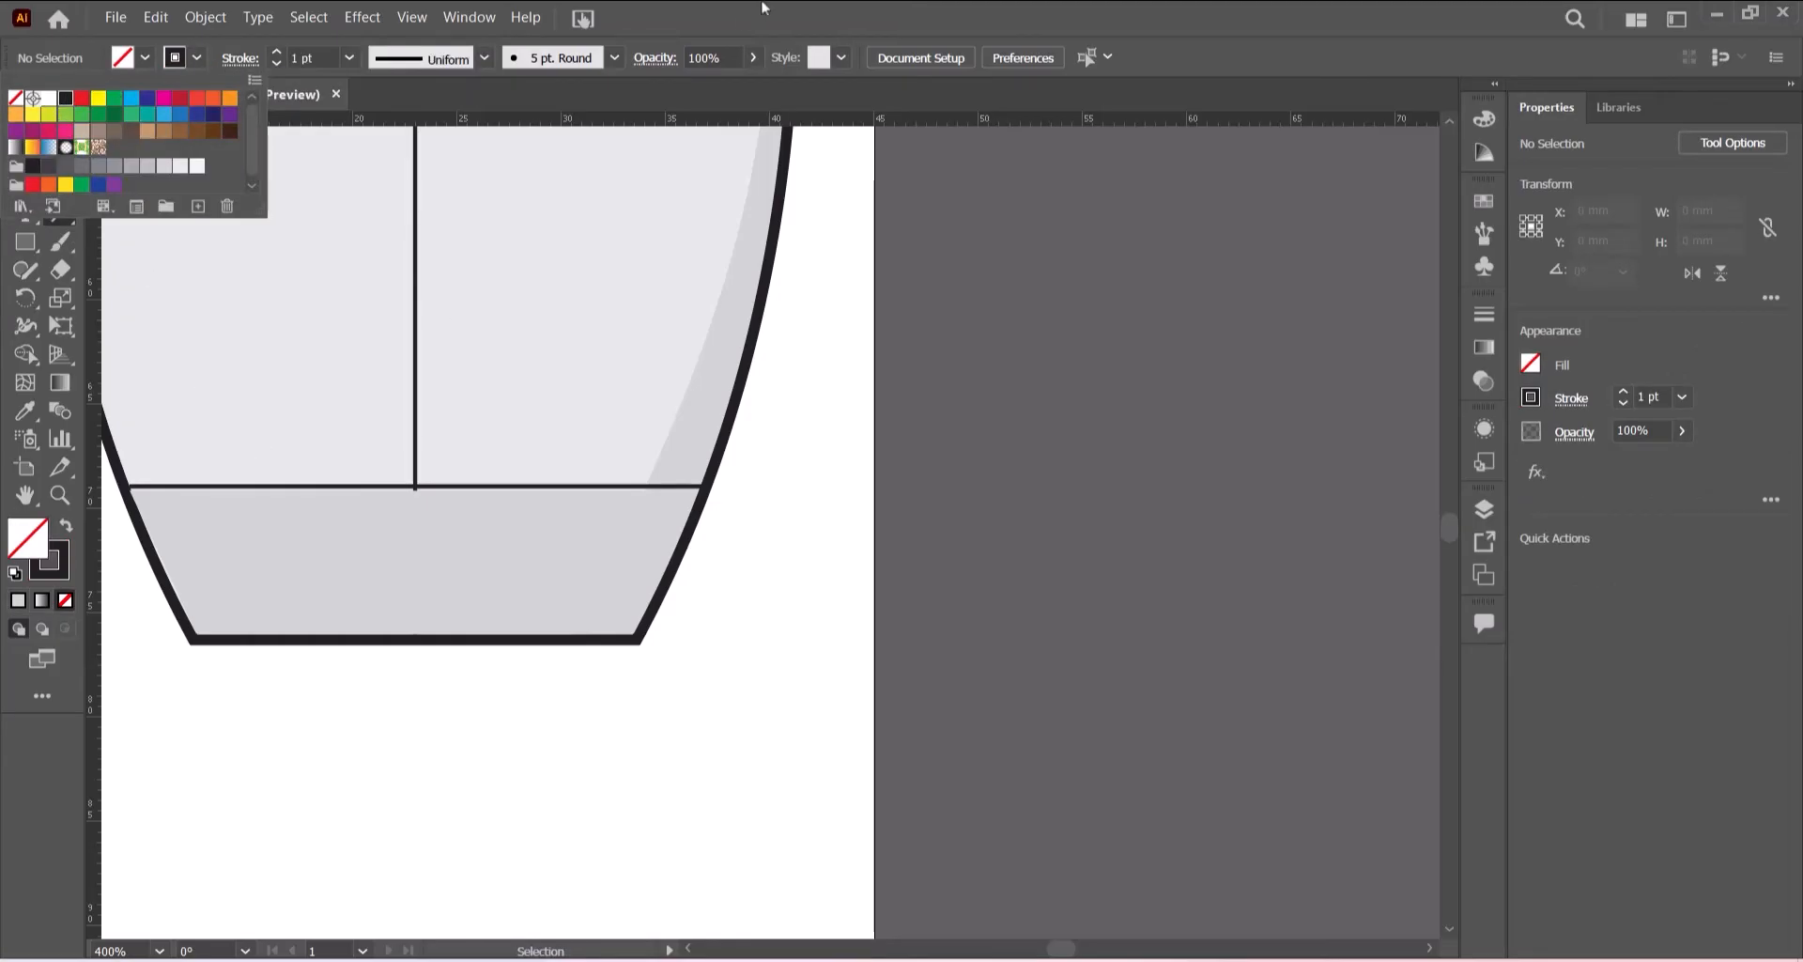
{"action": "key", "text": "backslash"}
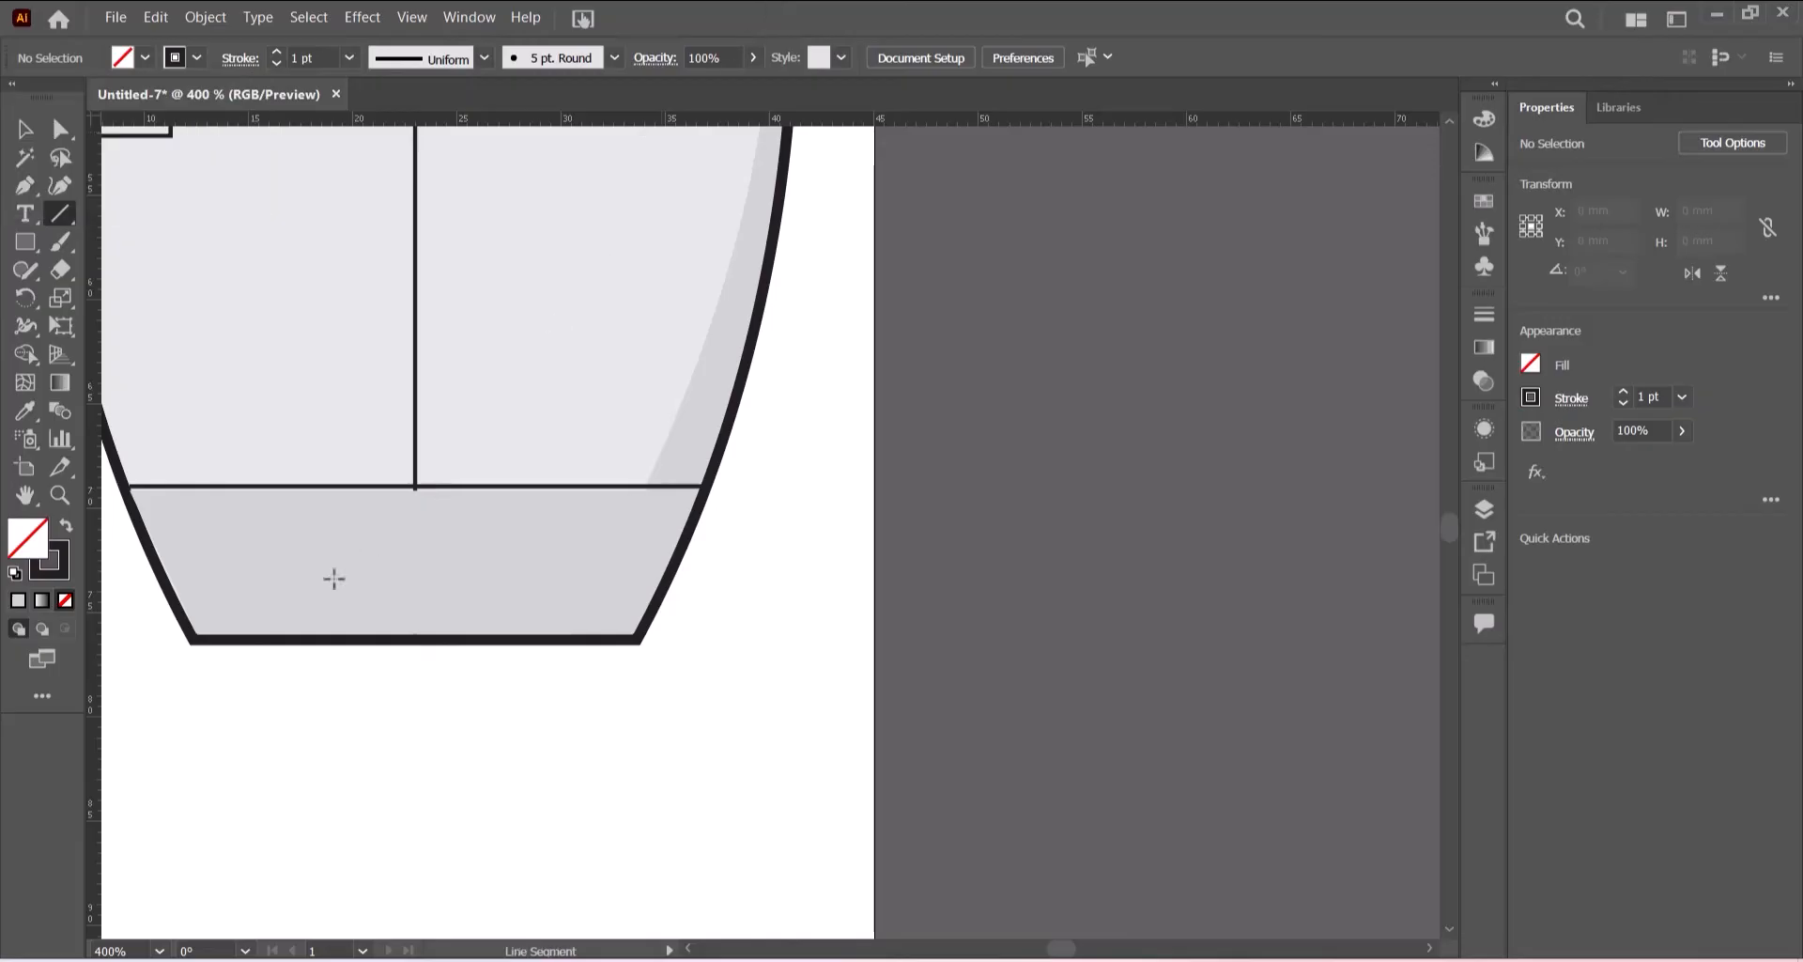
{"action": "left_click", "coordinate": [261, 492]}
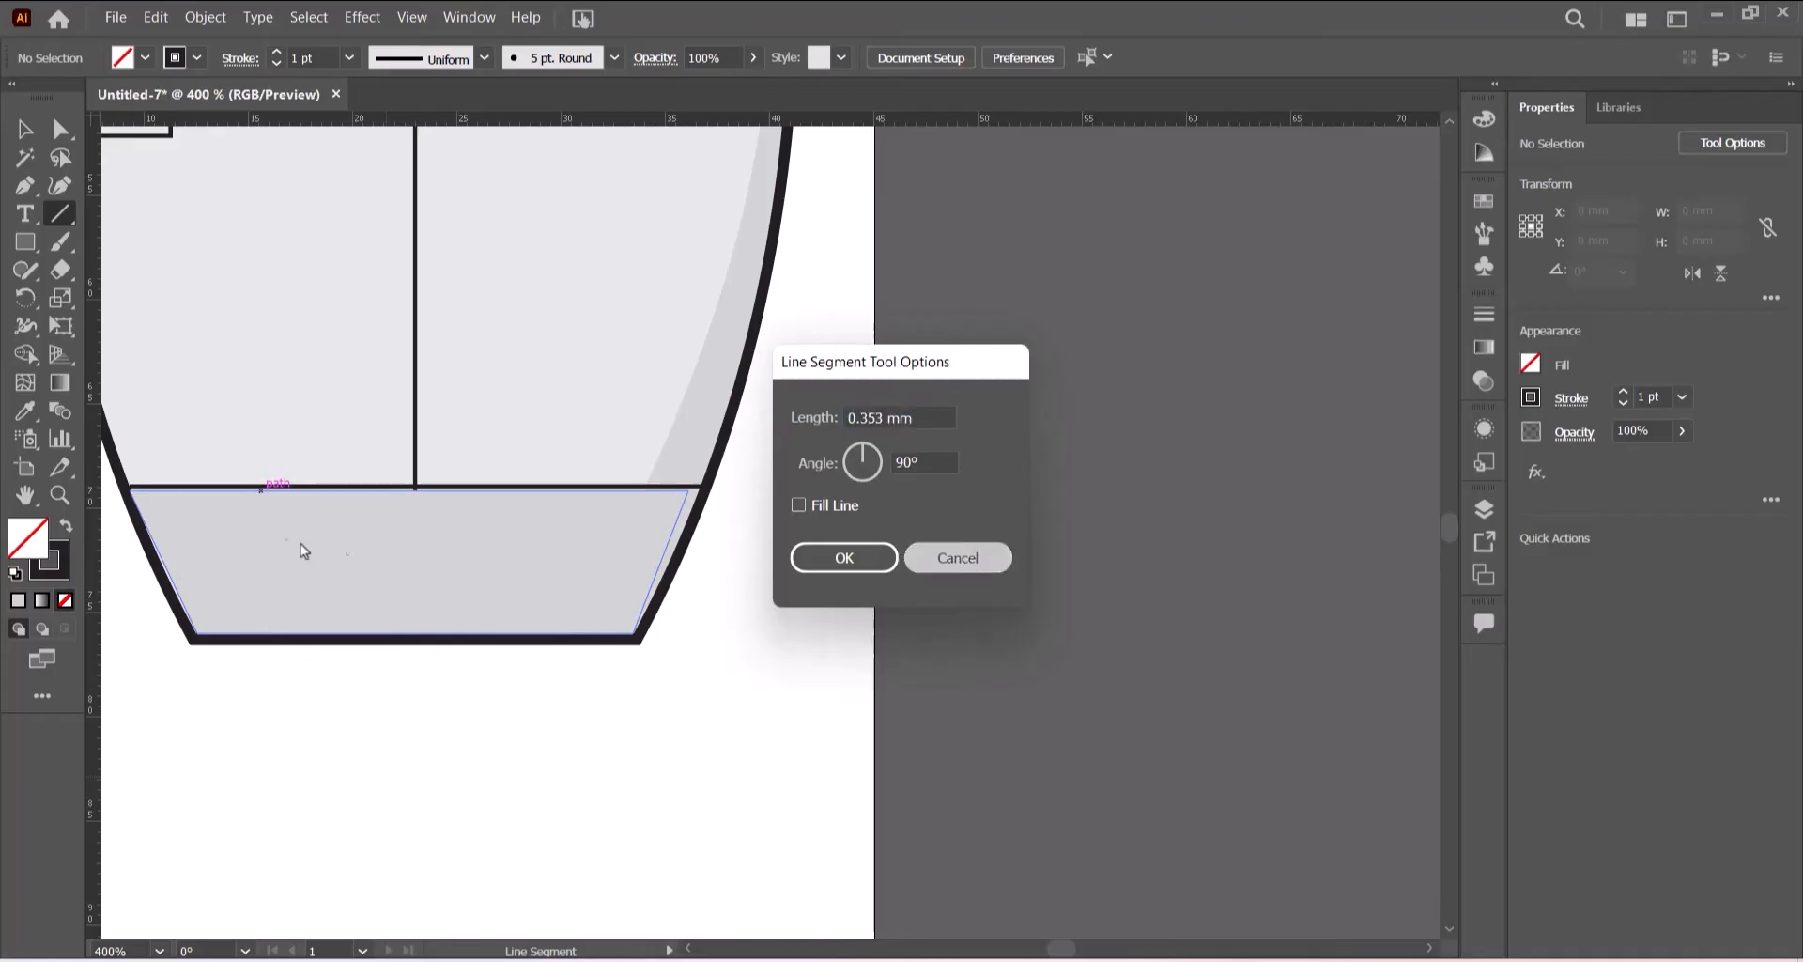
{"action": "key", "text": "Escape"}
{"action": "left_click_drag", "start_coordinate": [264, 486], "coordinate": [318, 639]}
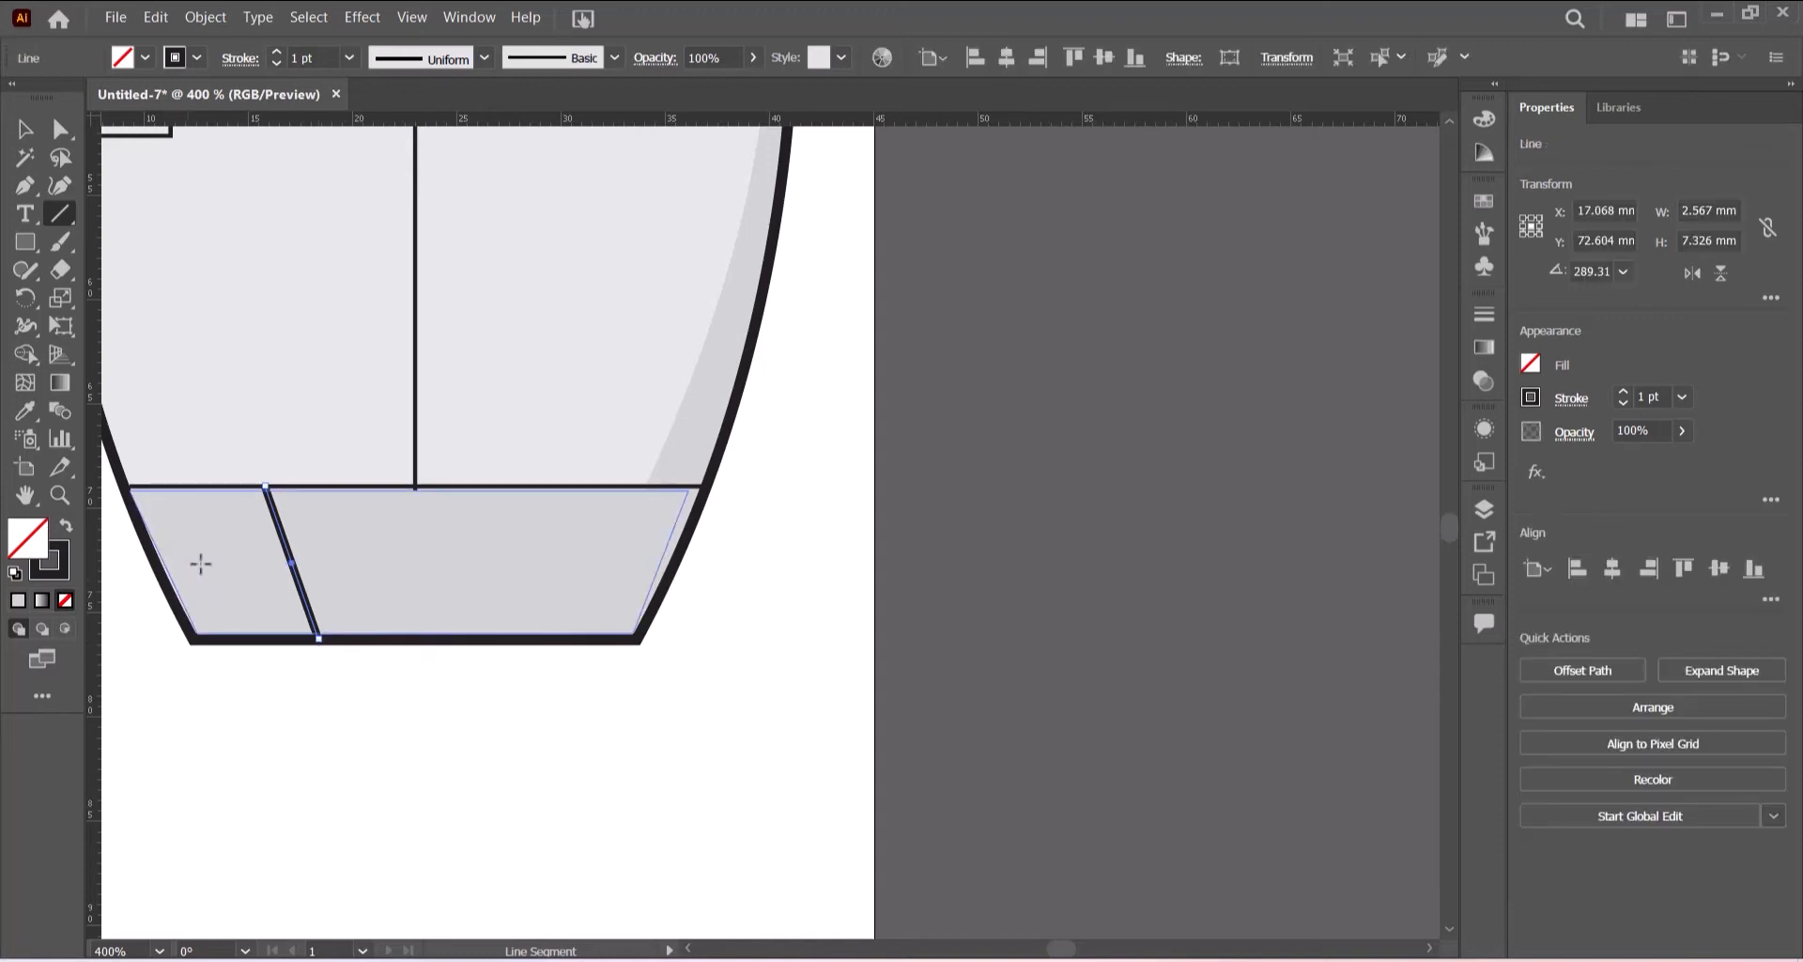
- Reflect a vertical copy of the slanted bottom line and move it to the right side of the bottom section
{"action": "left_click", "coordinate": [27, 131]}
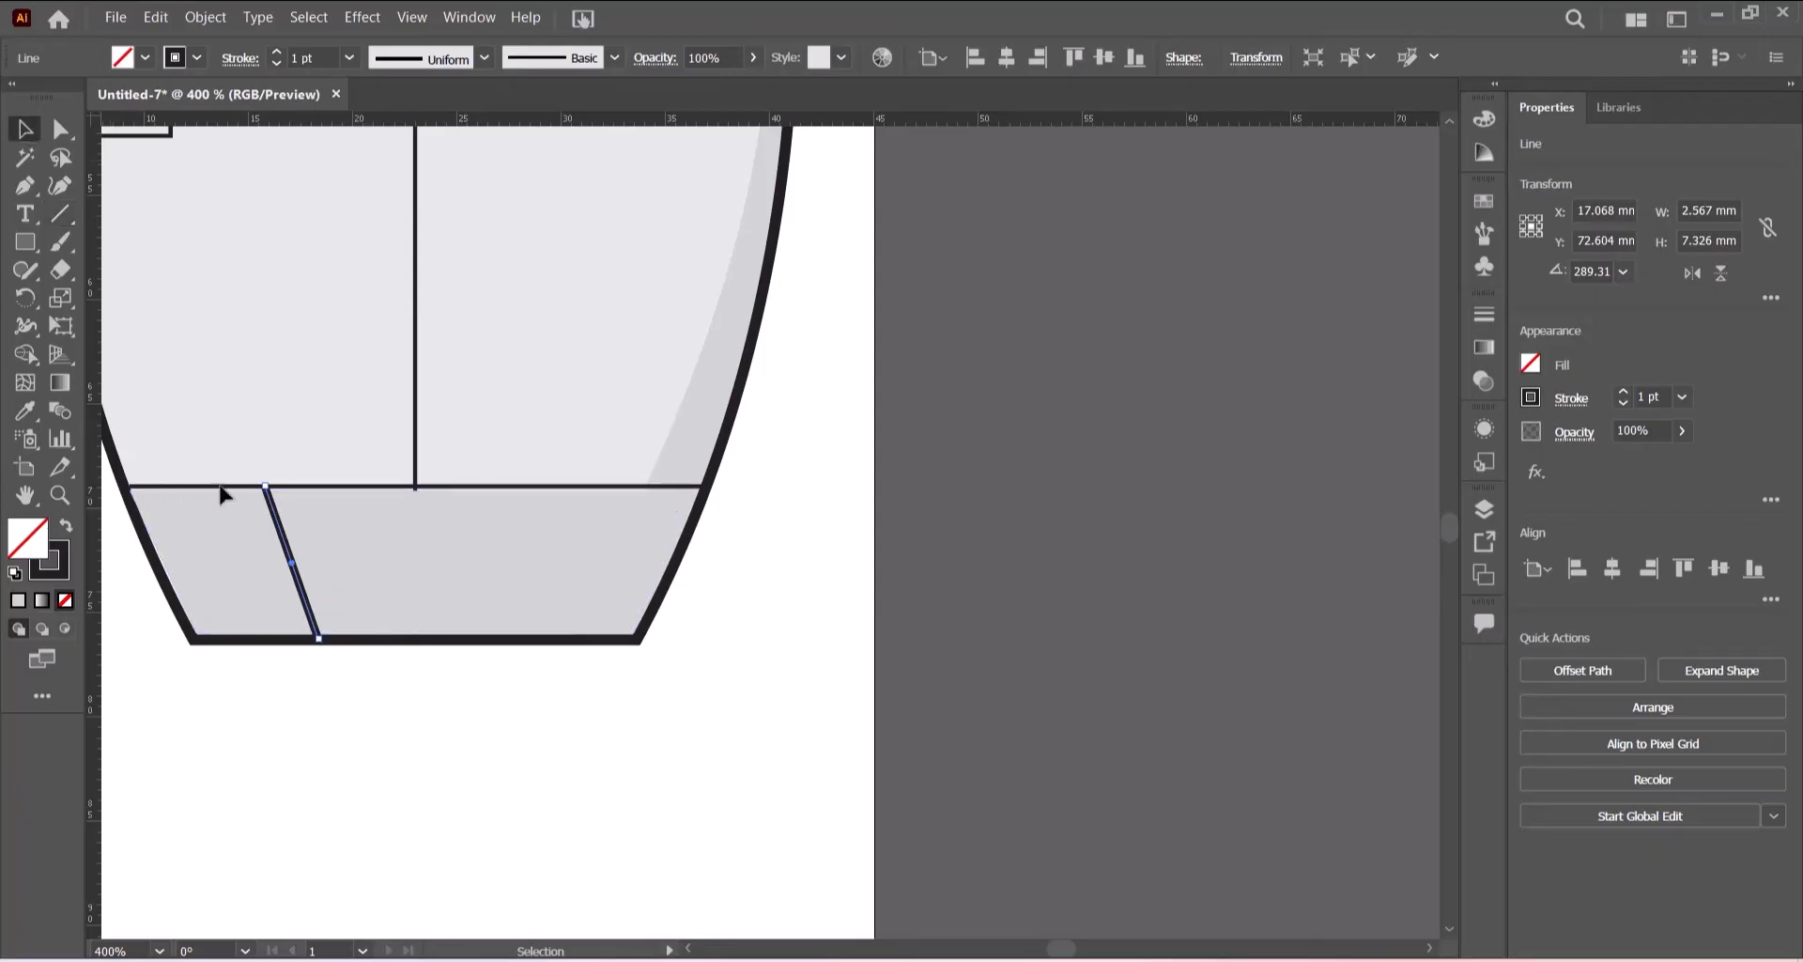
{"action": "right_click", "coordinate": [309, 595]}
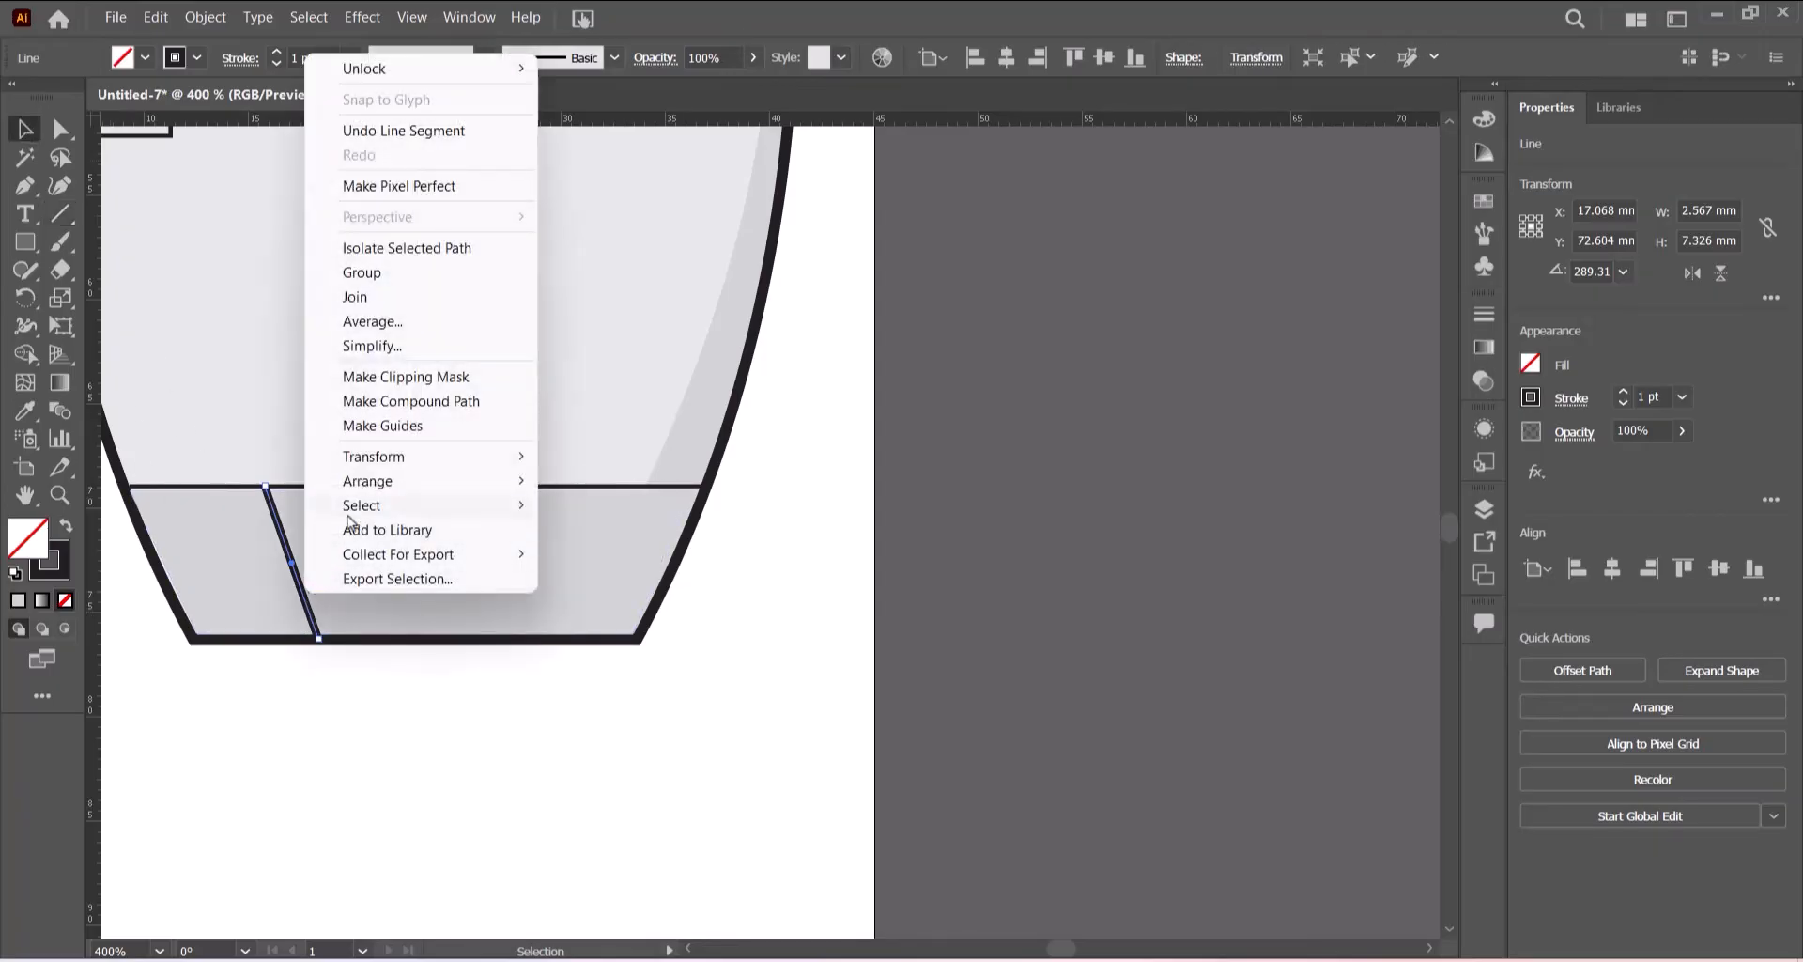
{"action": "mouse_move", "coordinate": [398, 458]}
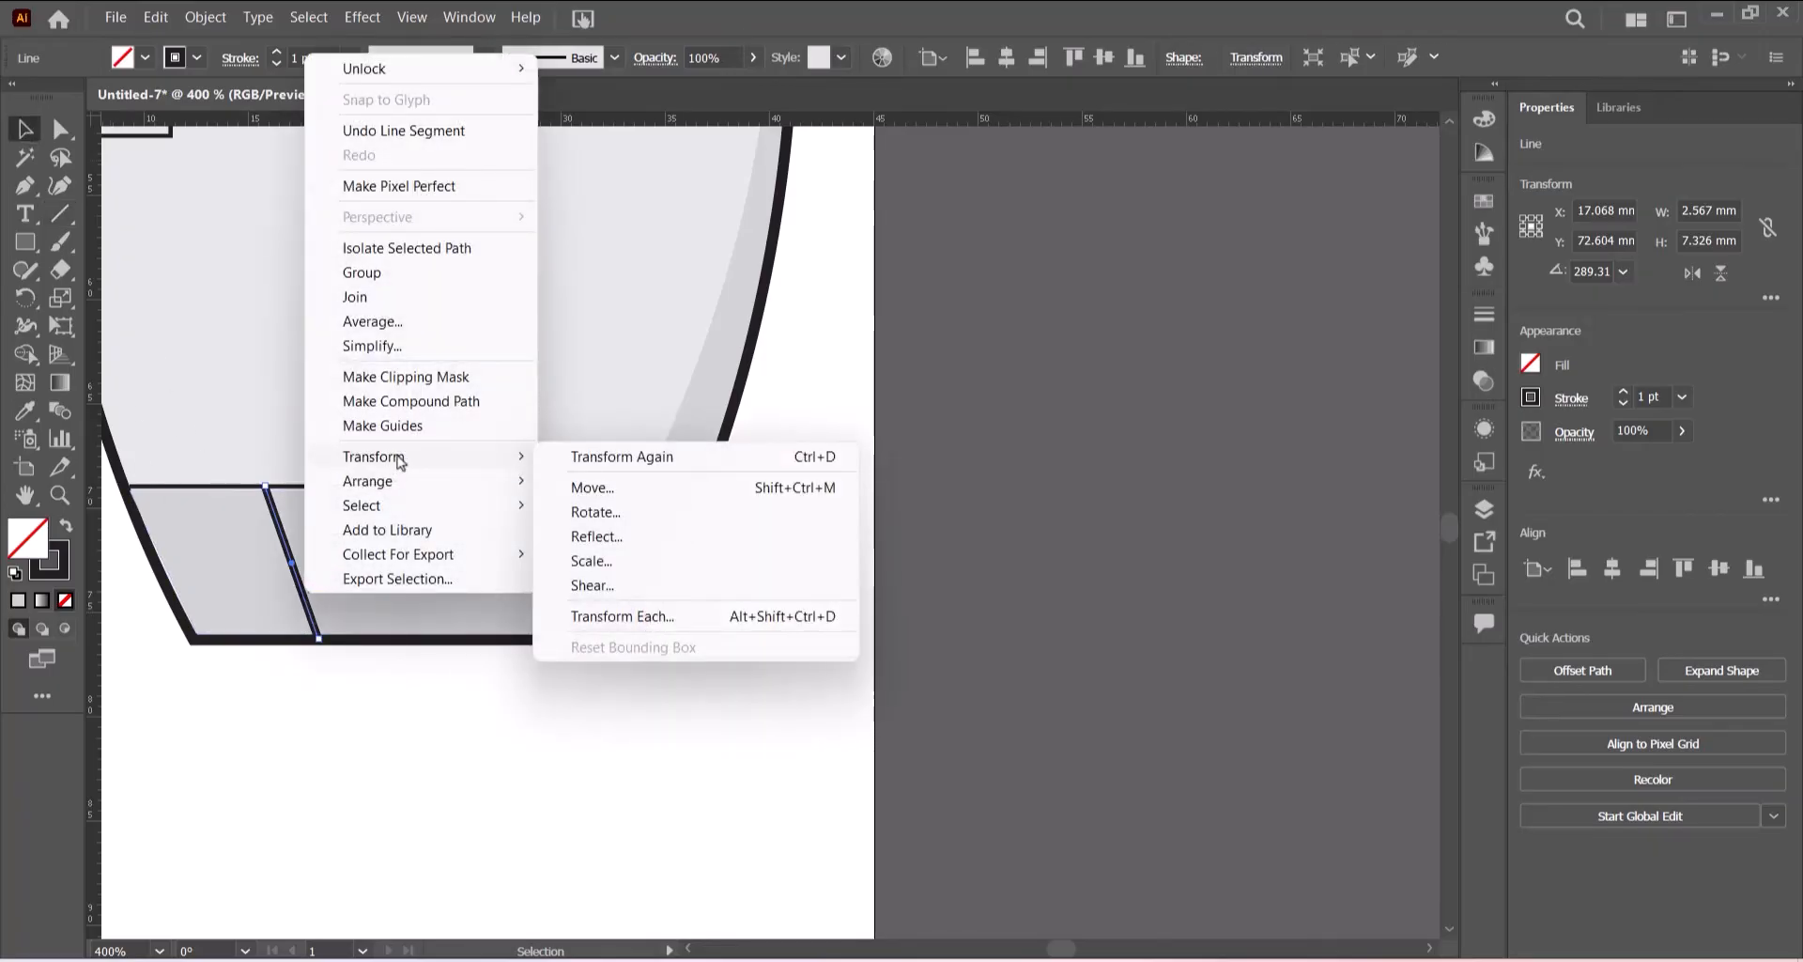
{"action": "left_click", "coordinate": [629, 543]}
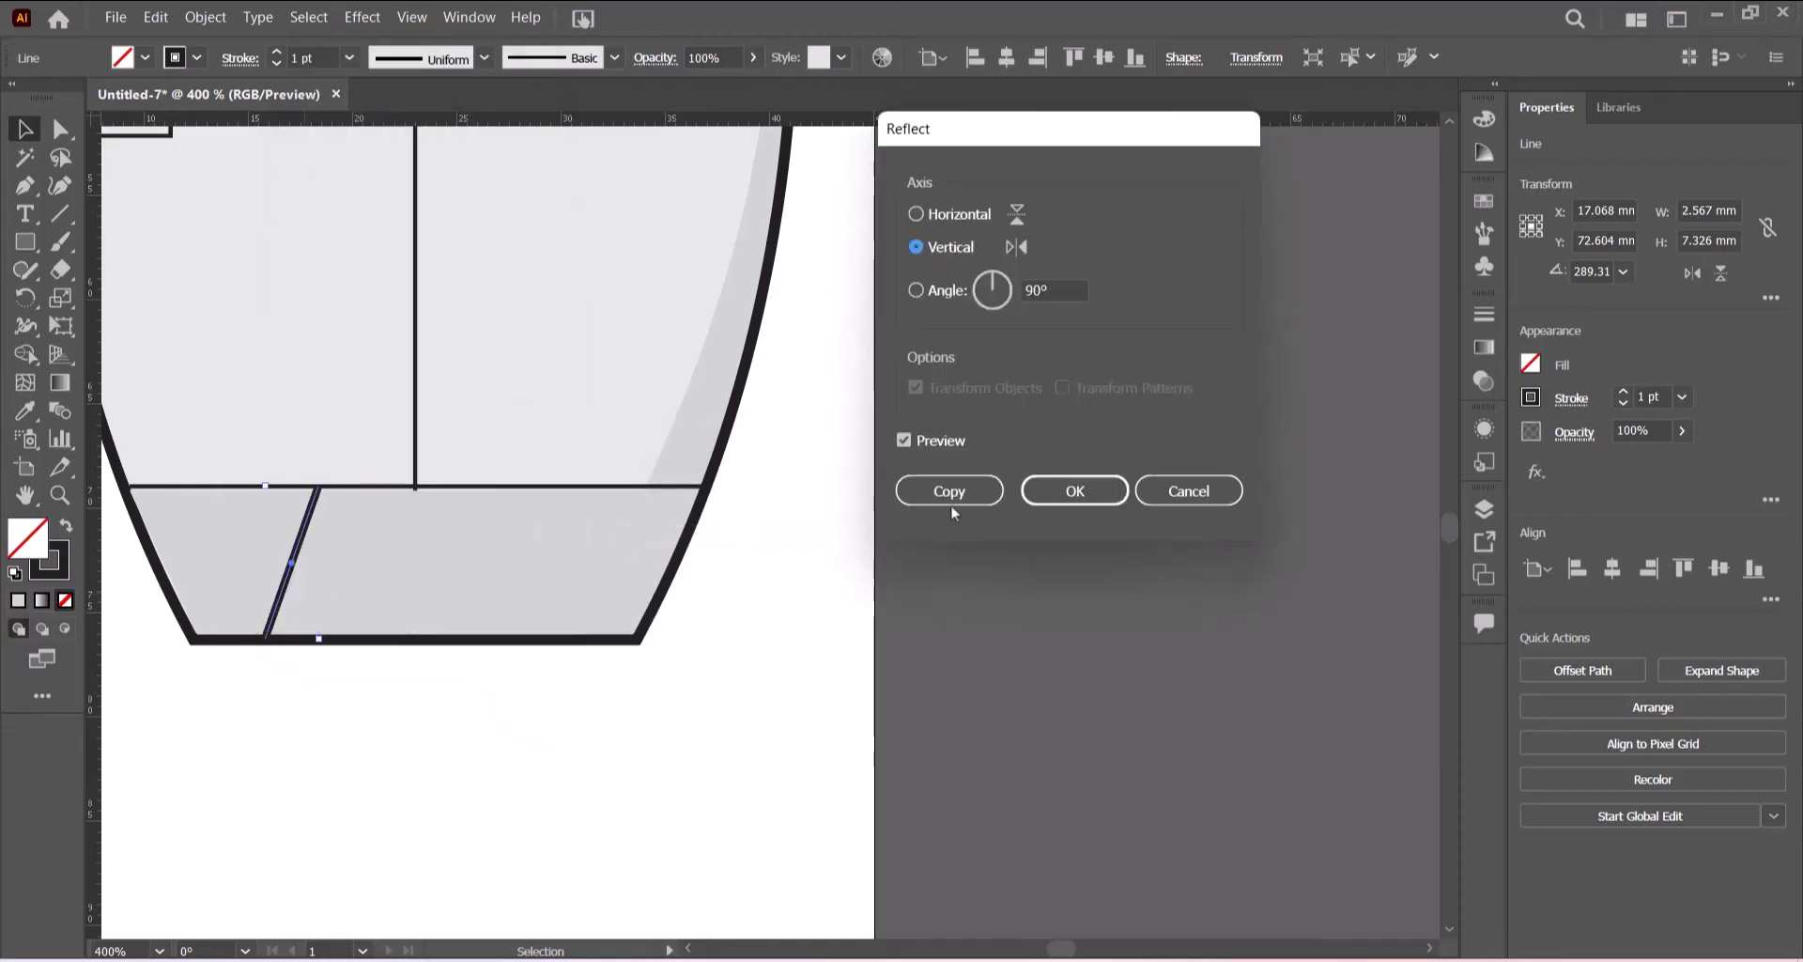
{"action": "left_click", "coordinate": [958, 501]}
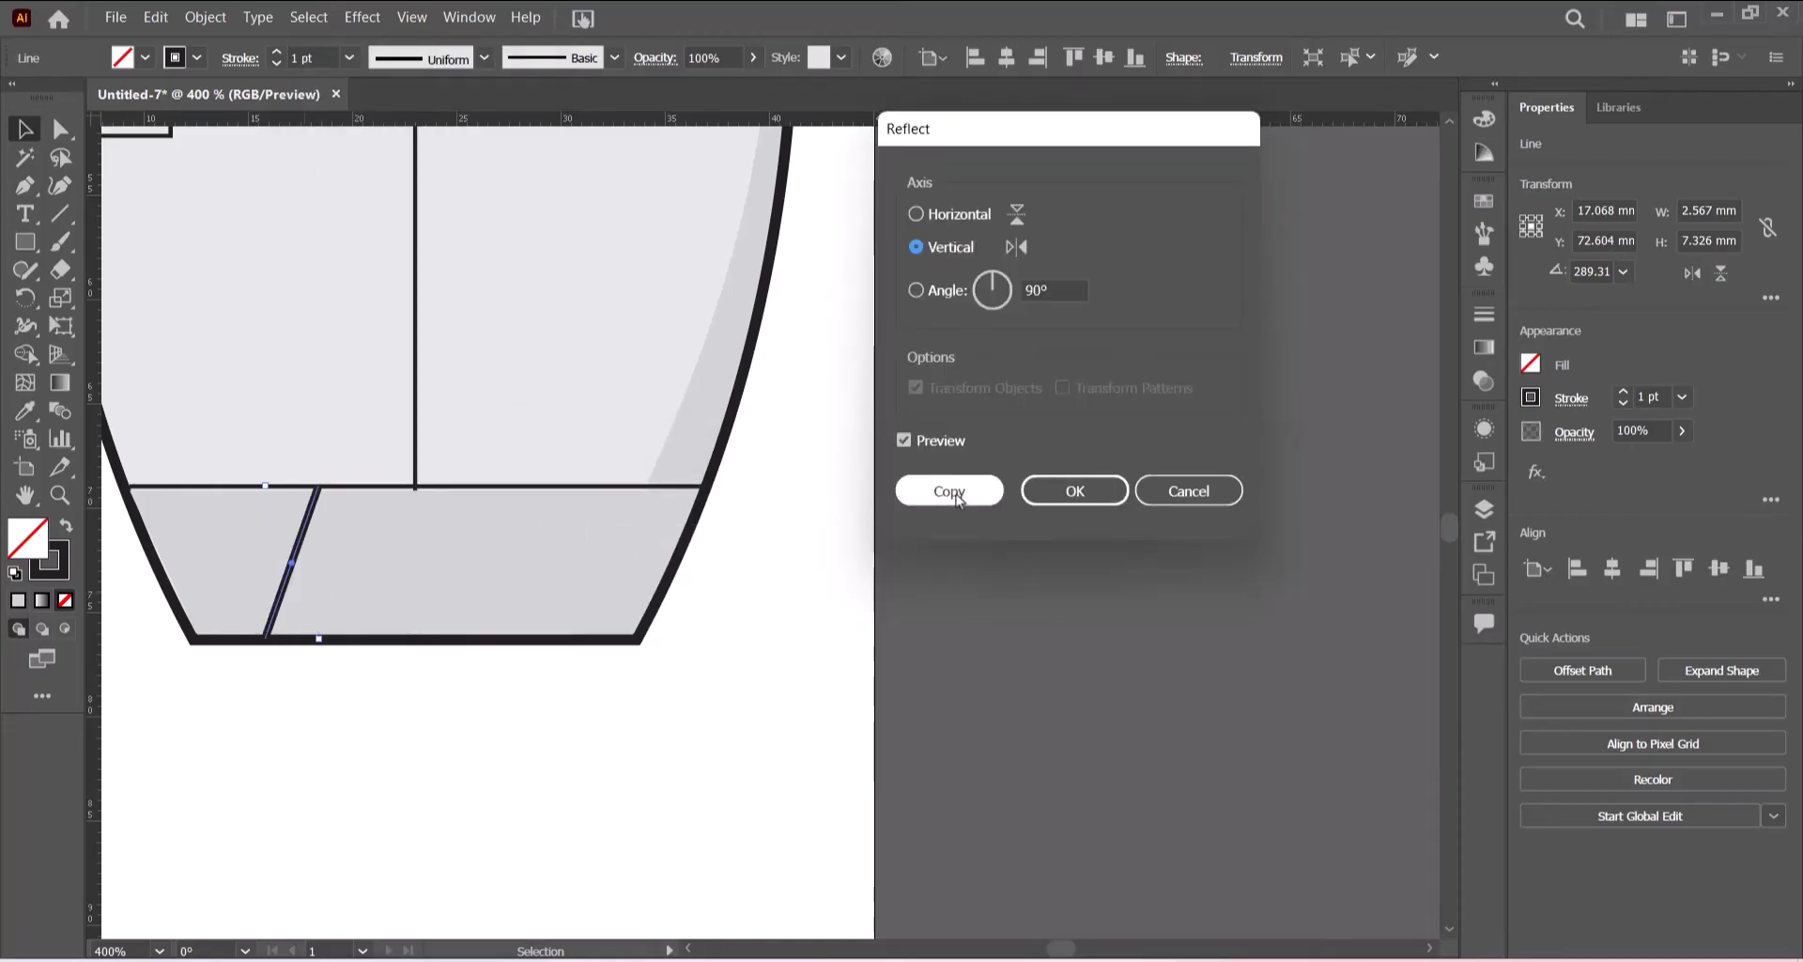
{"action": "left_click_drag", "start_coordinate": [1043, 141], "coordinate": [1039, 141]}
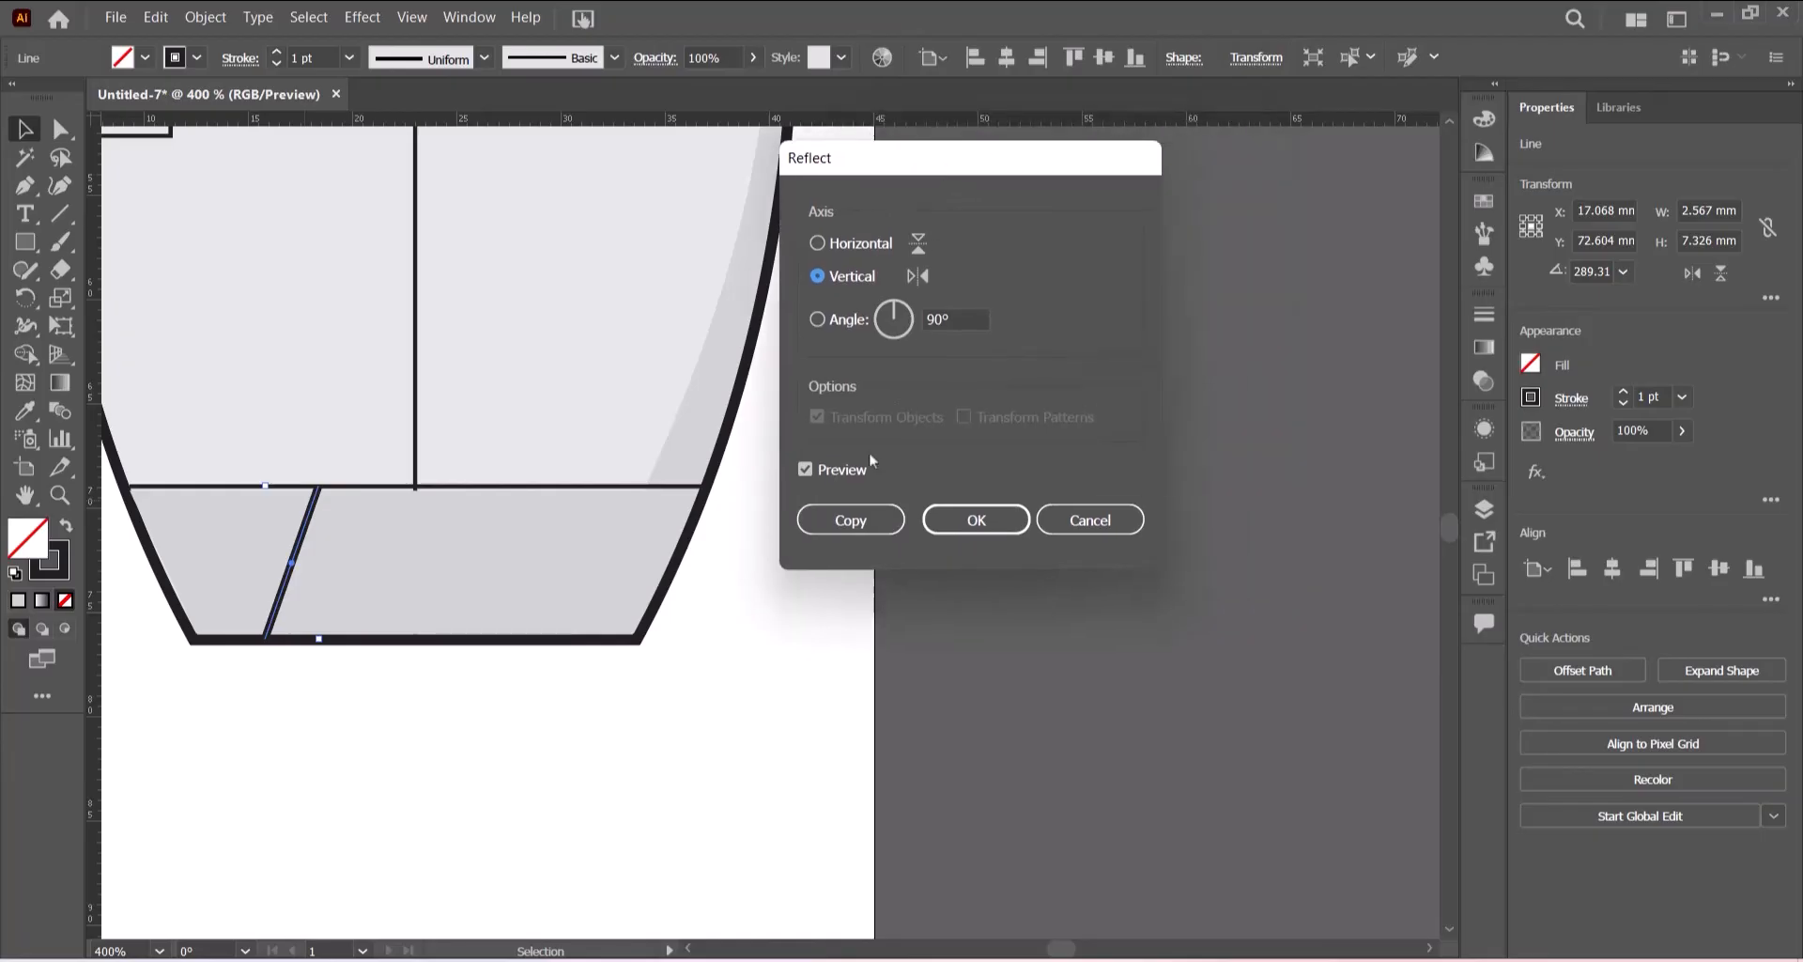
{"action": "left_click", "coordinate": [944, 490]}
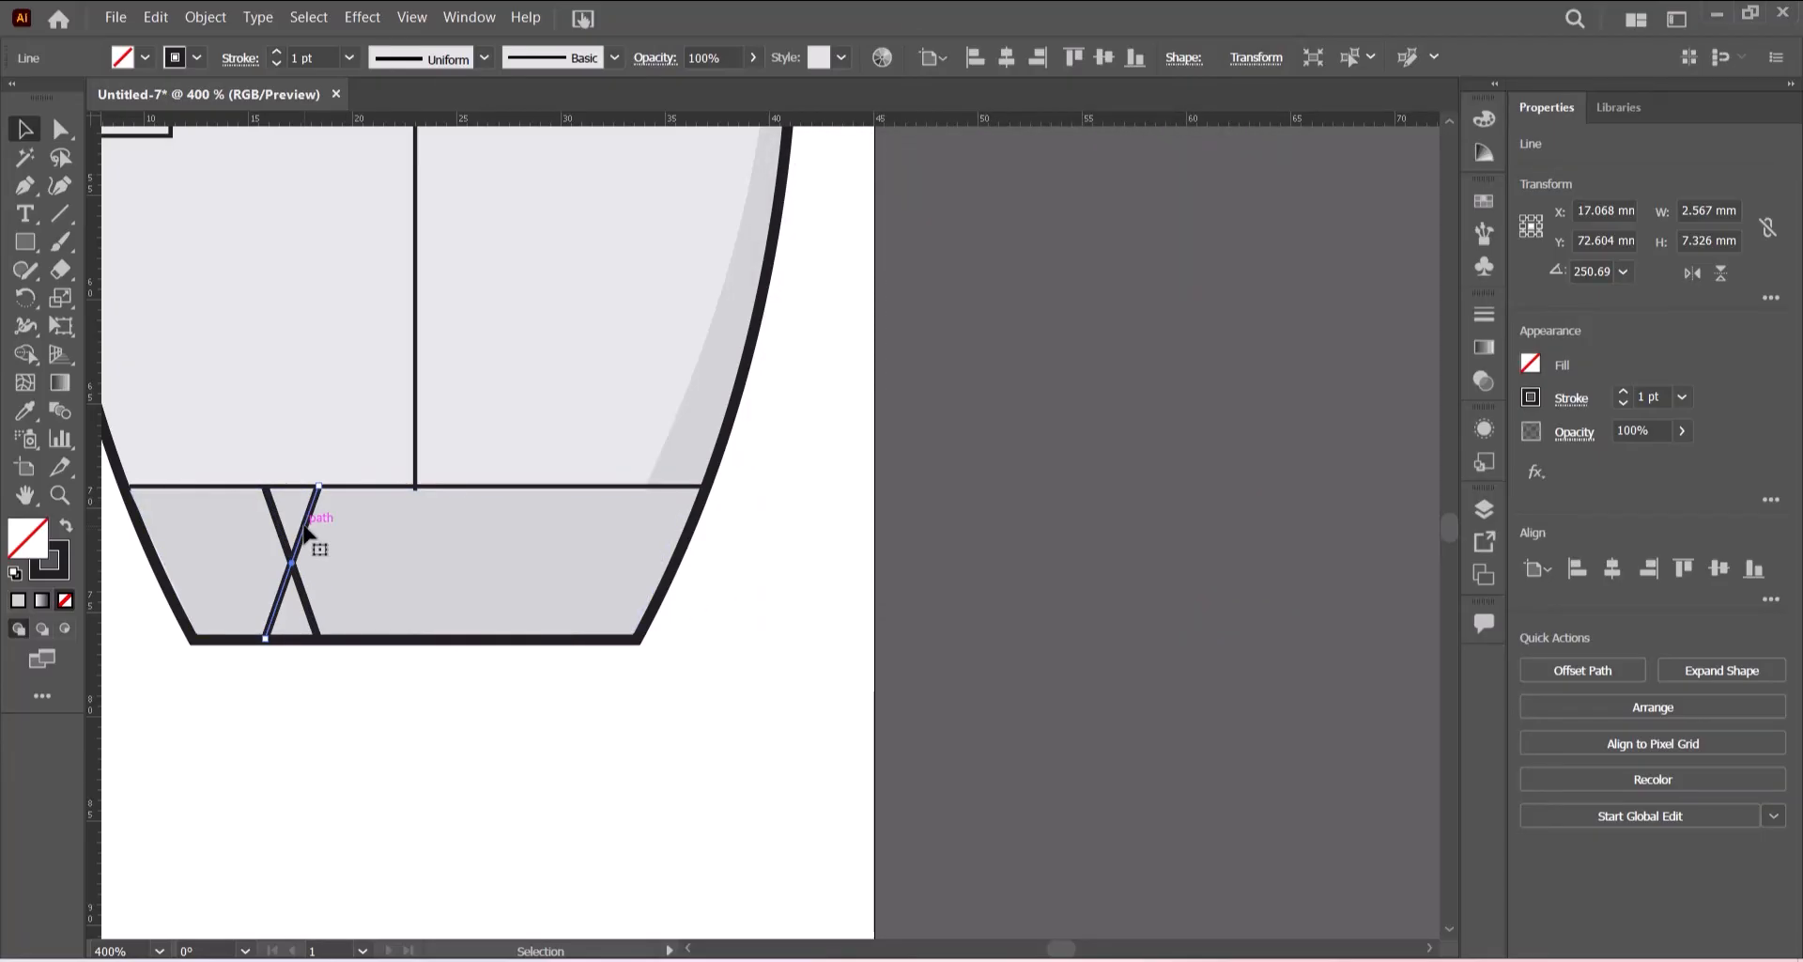
{"action": "left_click_drag", "start_coordinate": [305, 532], "coordinate": [552, 542]}
{"action": "left_click", "coordinate": [950, 515]}
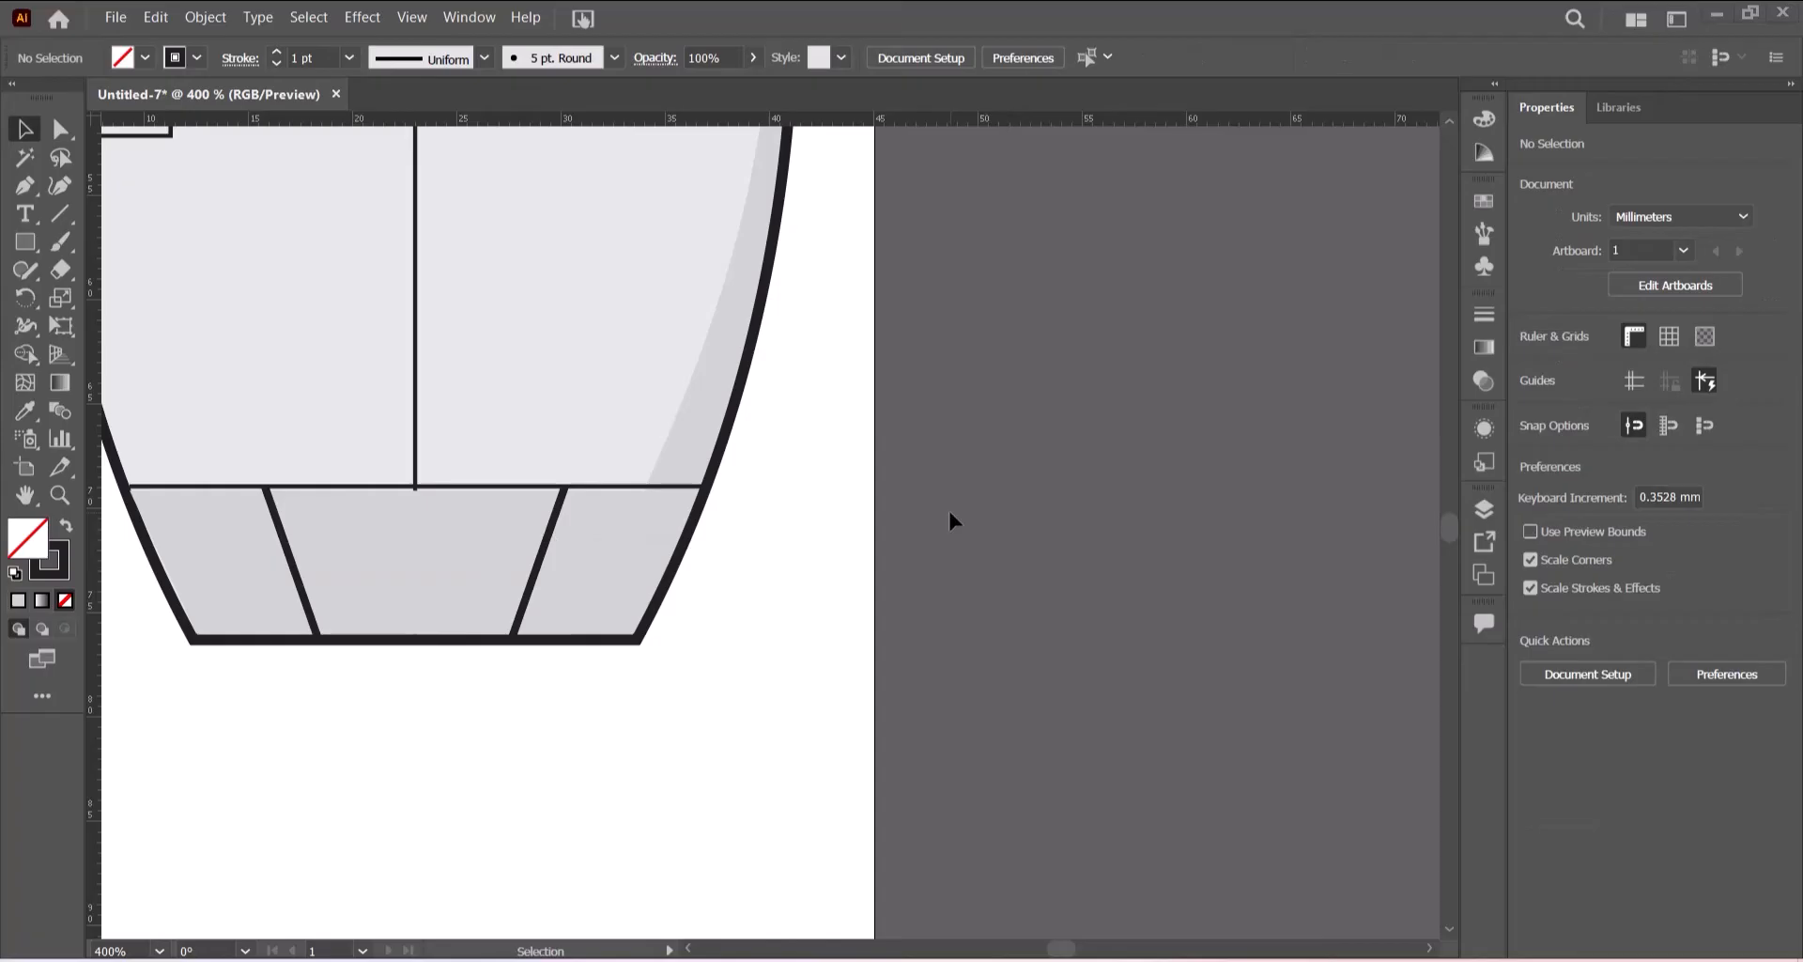
- Draw a light grey circle with a black stroke, about 19 mm across, beside the rocket
{"action": "key", "text": "ctrl+0"}
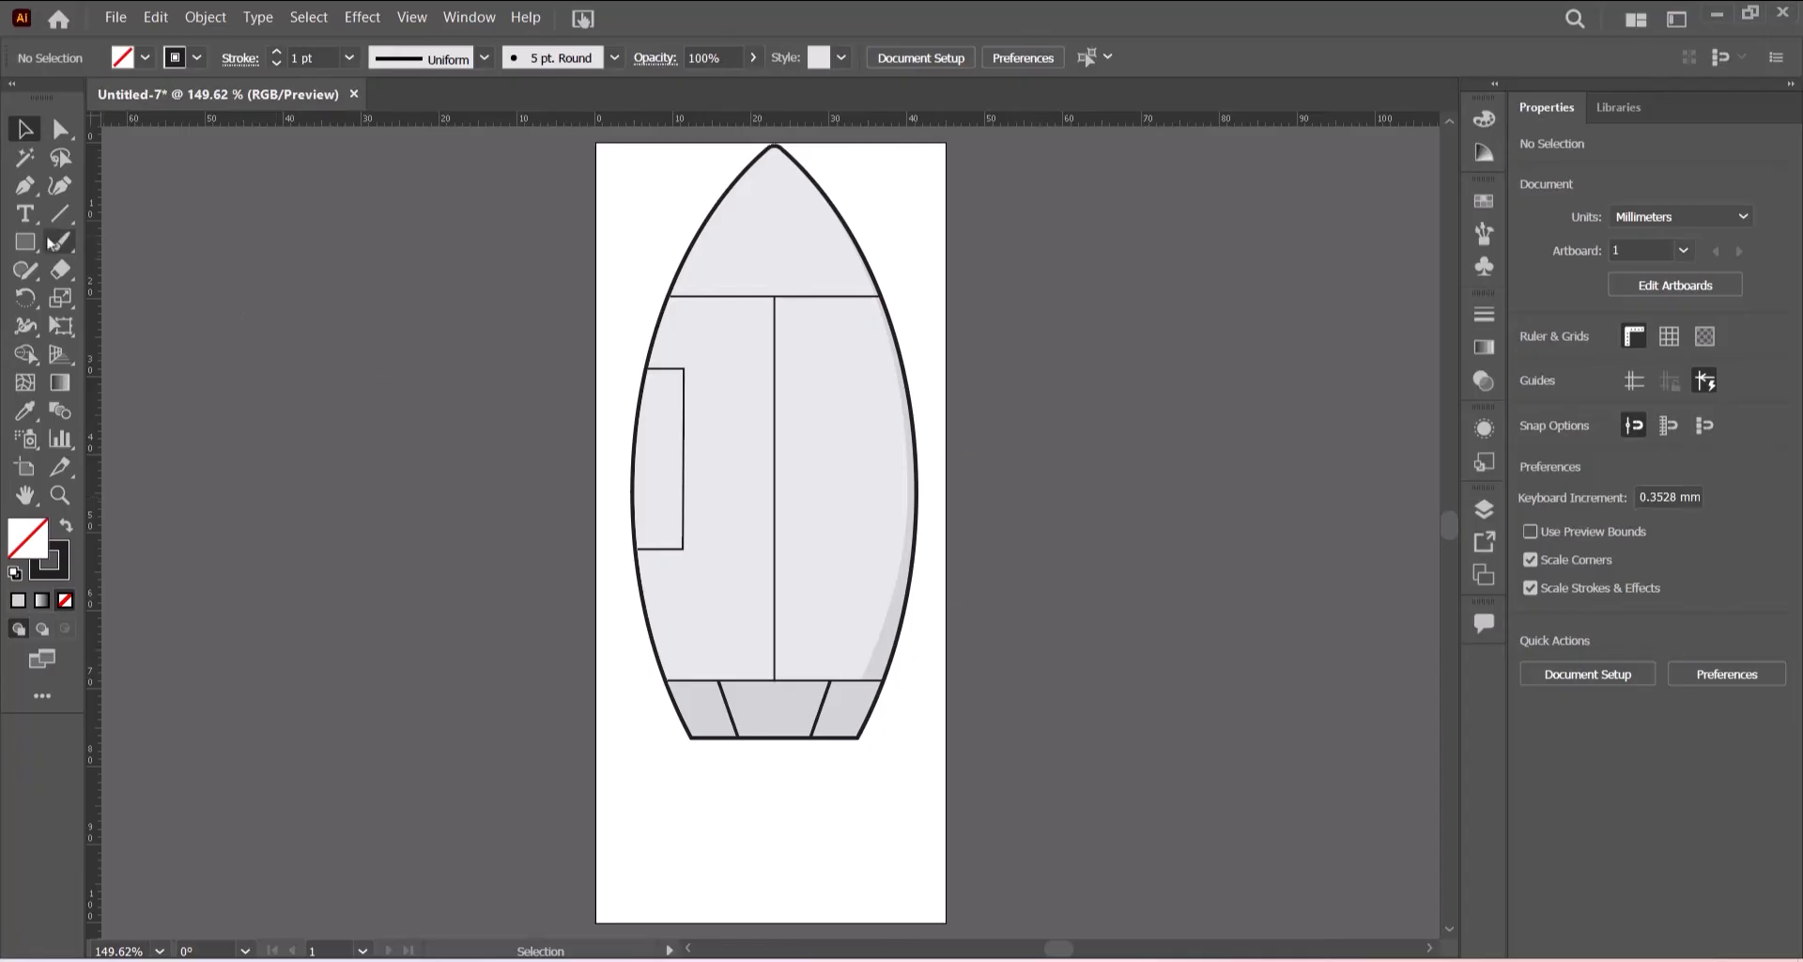
{"action": "left_click", "coordinate": [27, 242]}
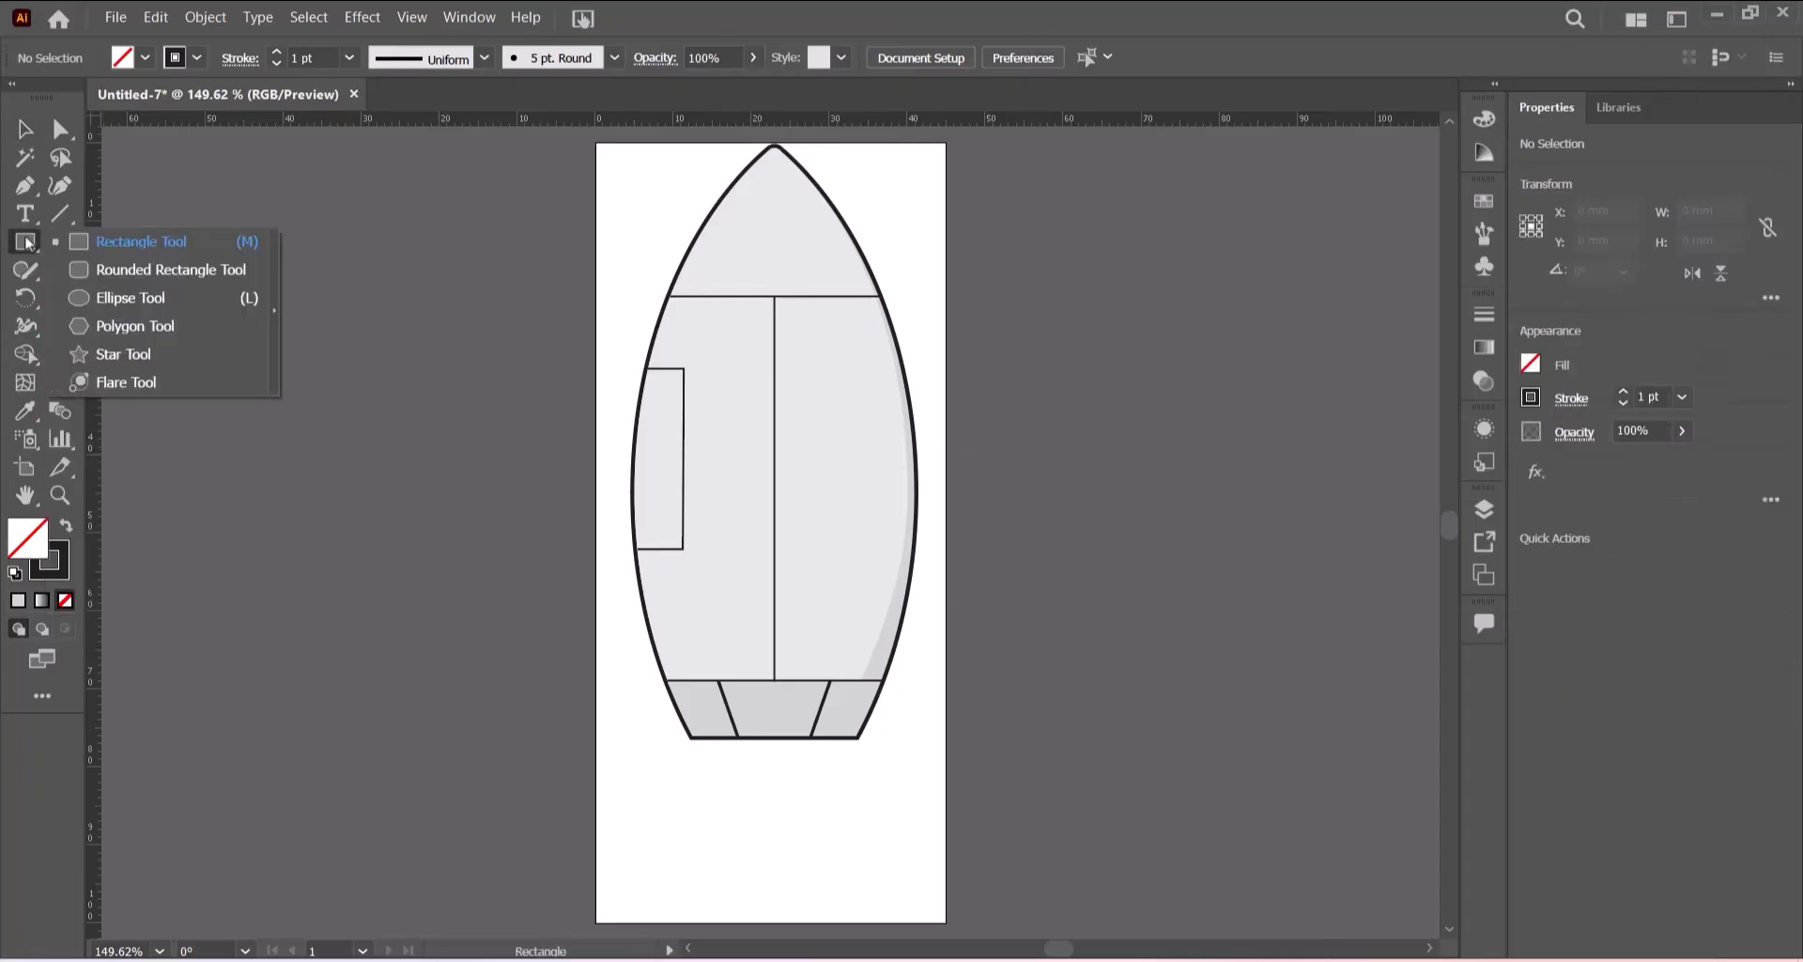
{"action": "left_click", "coordinate": [137, 299]}
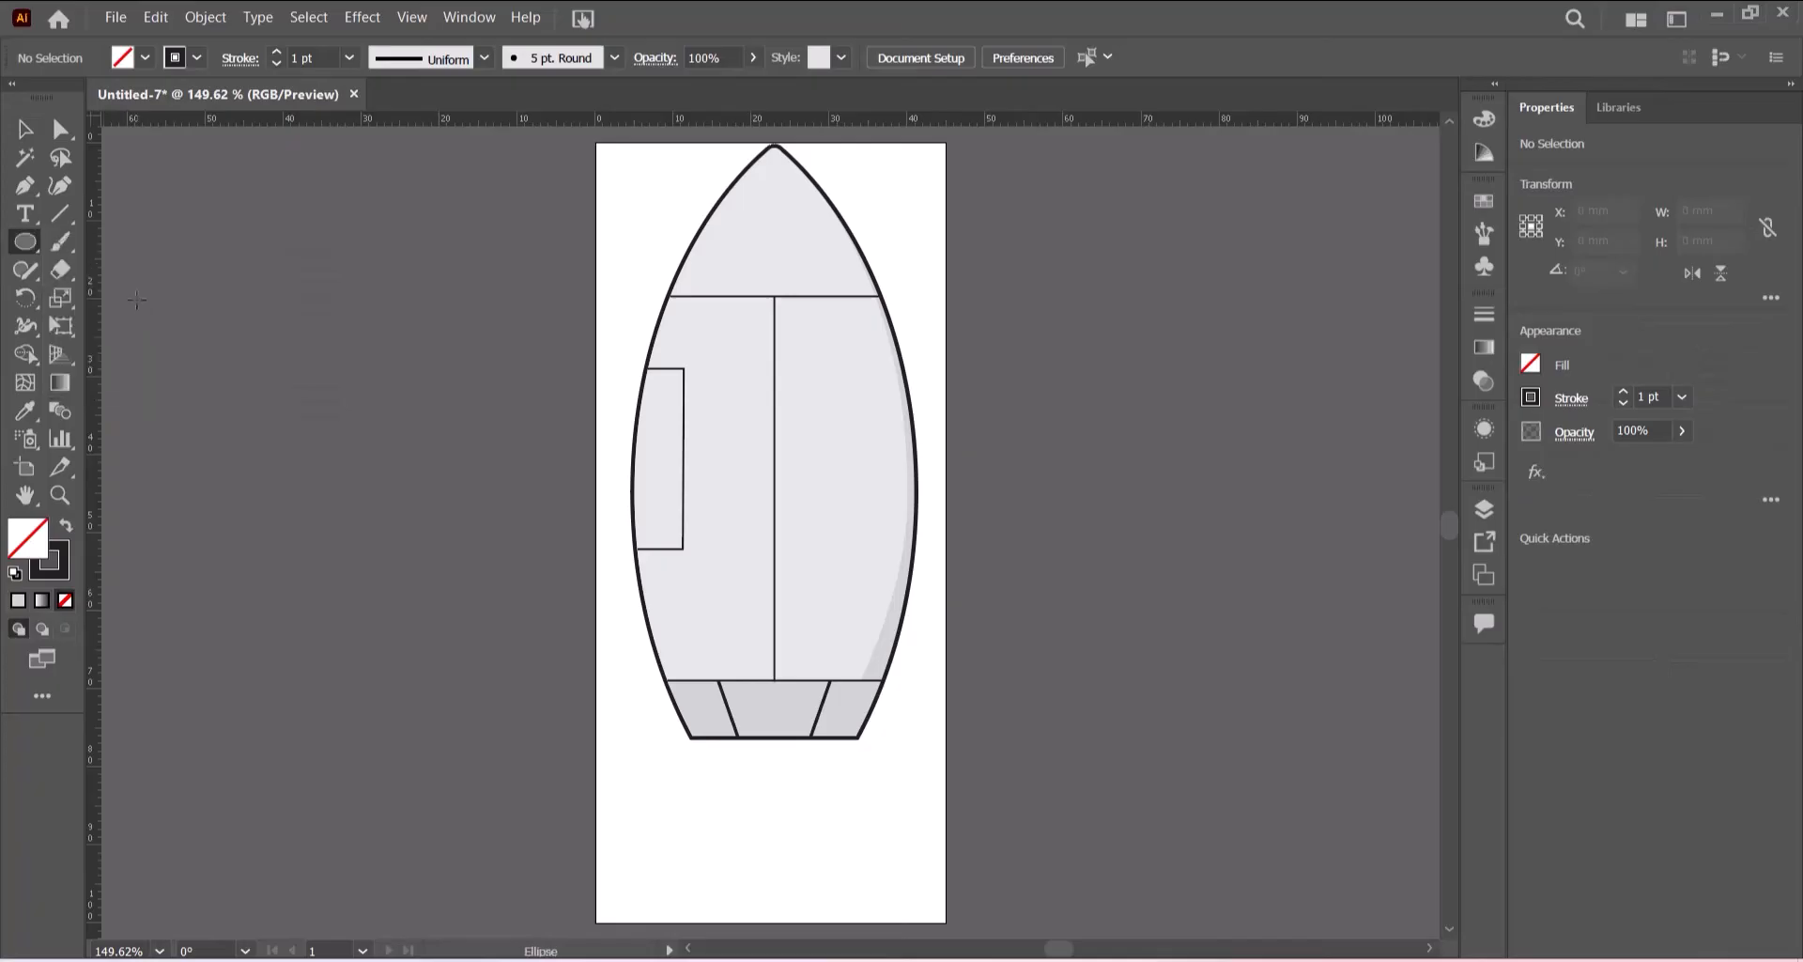
{"action": "left_click", "coordinate": [144, 60]}
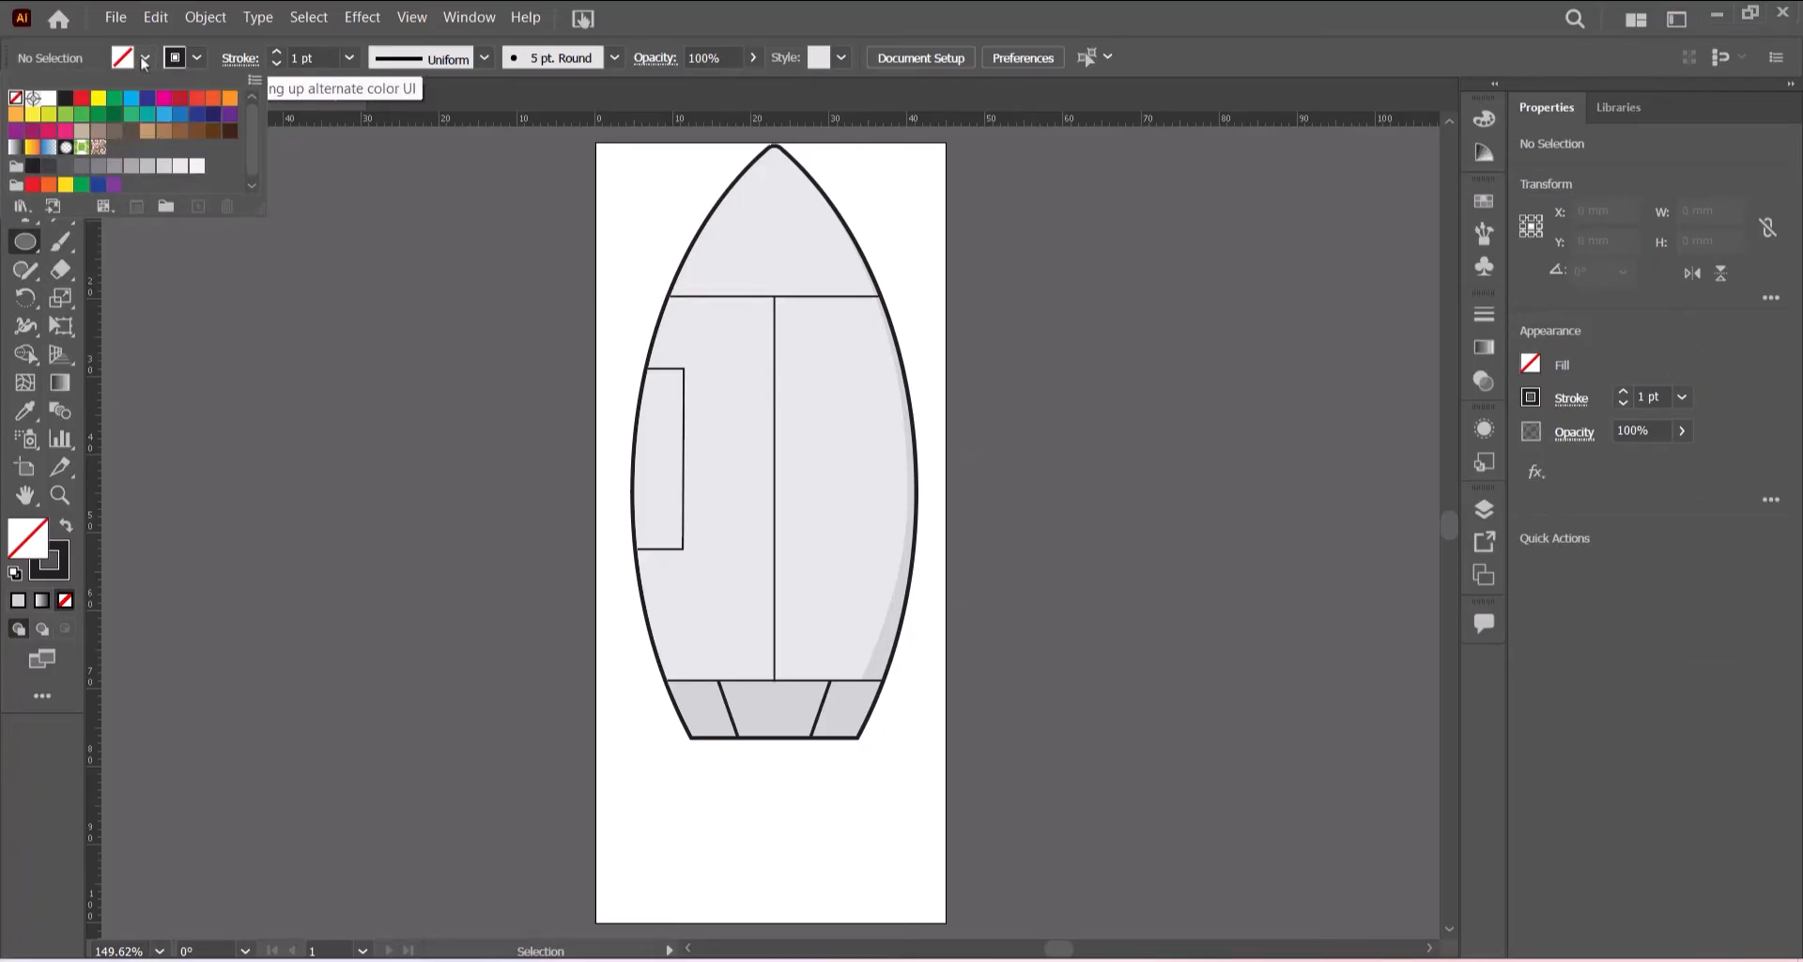
{"action": "left_click", "coordinate": [147, 168]}
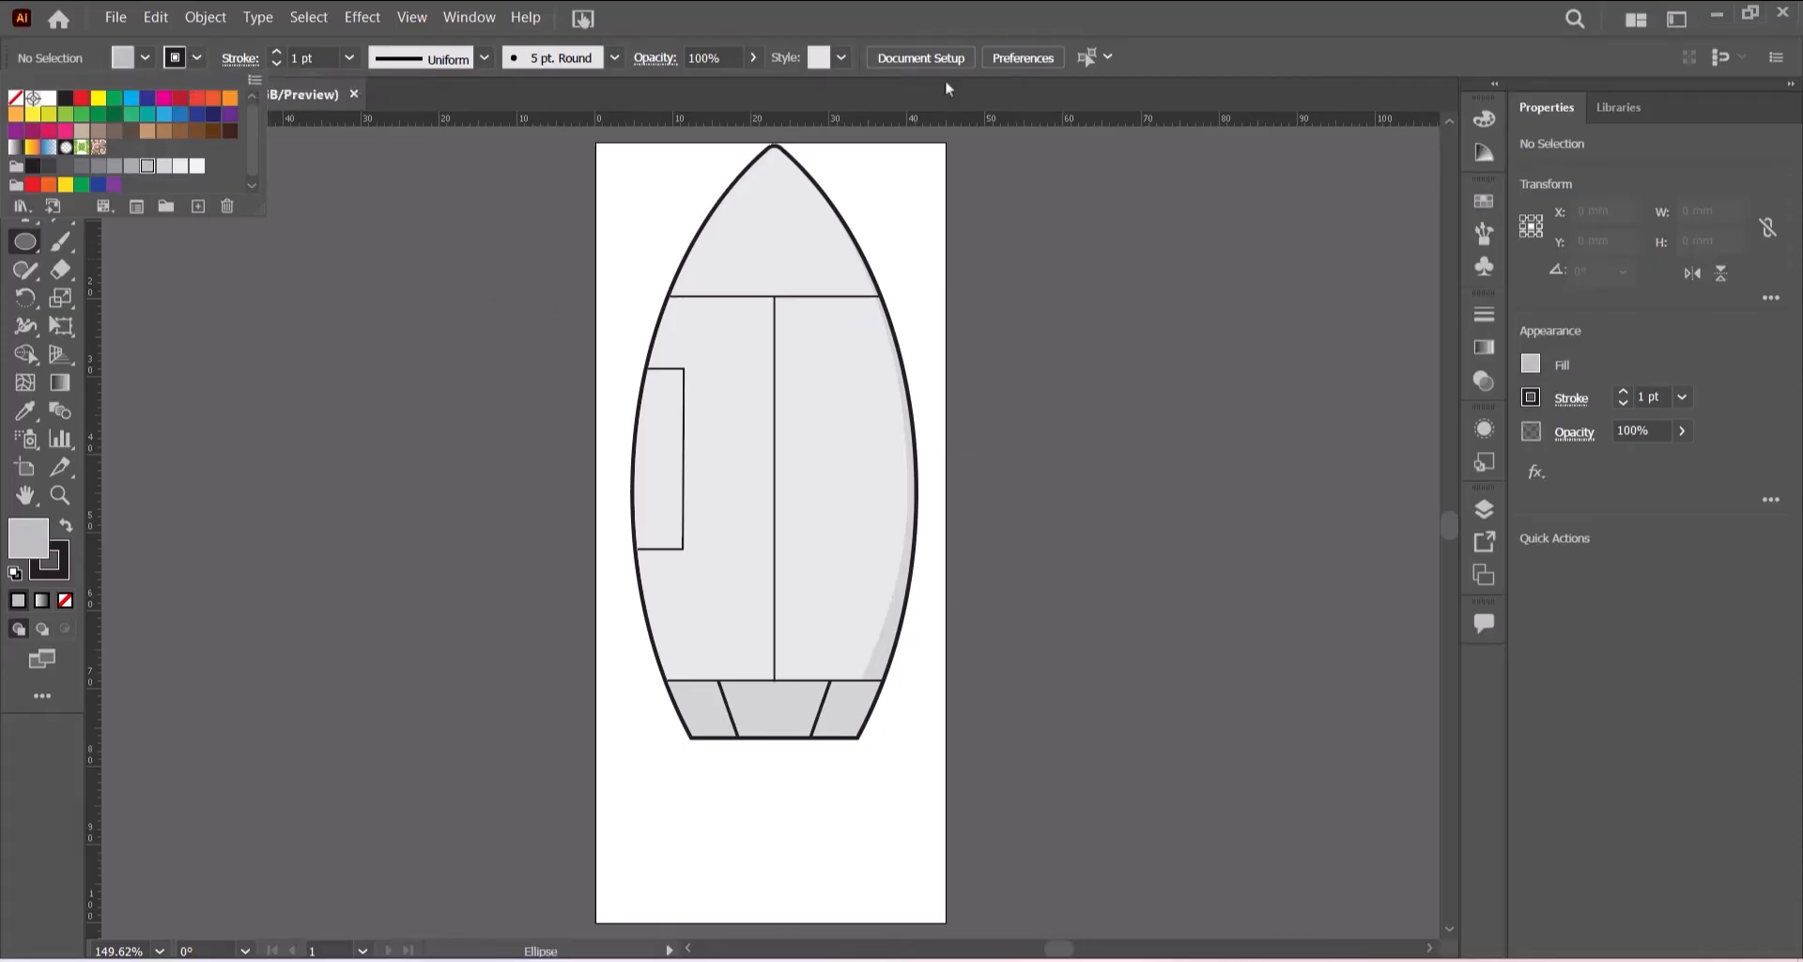
{"action": "left_click", "coordinate": [977, 4]}
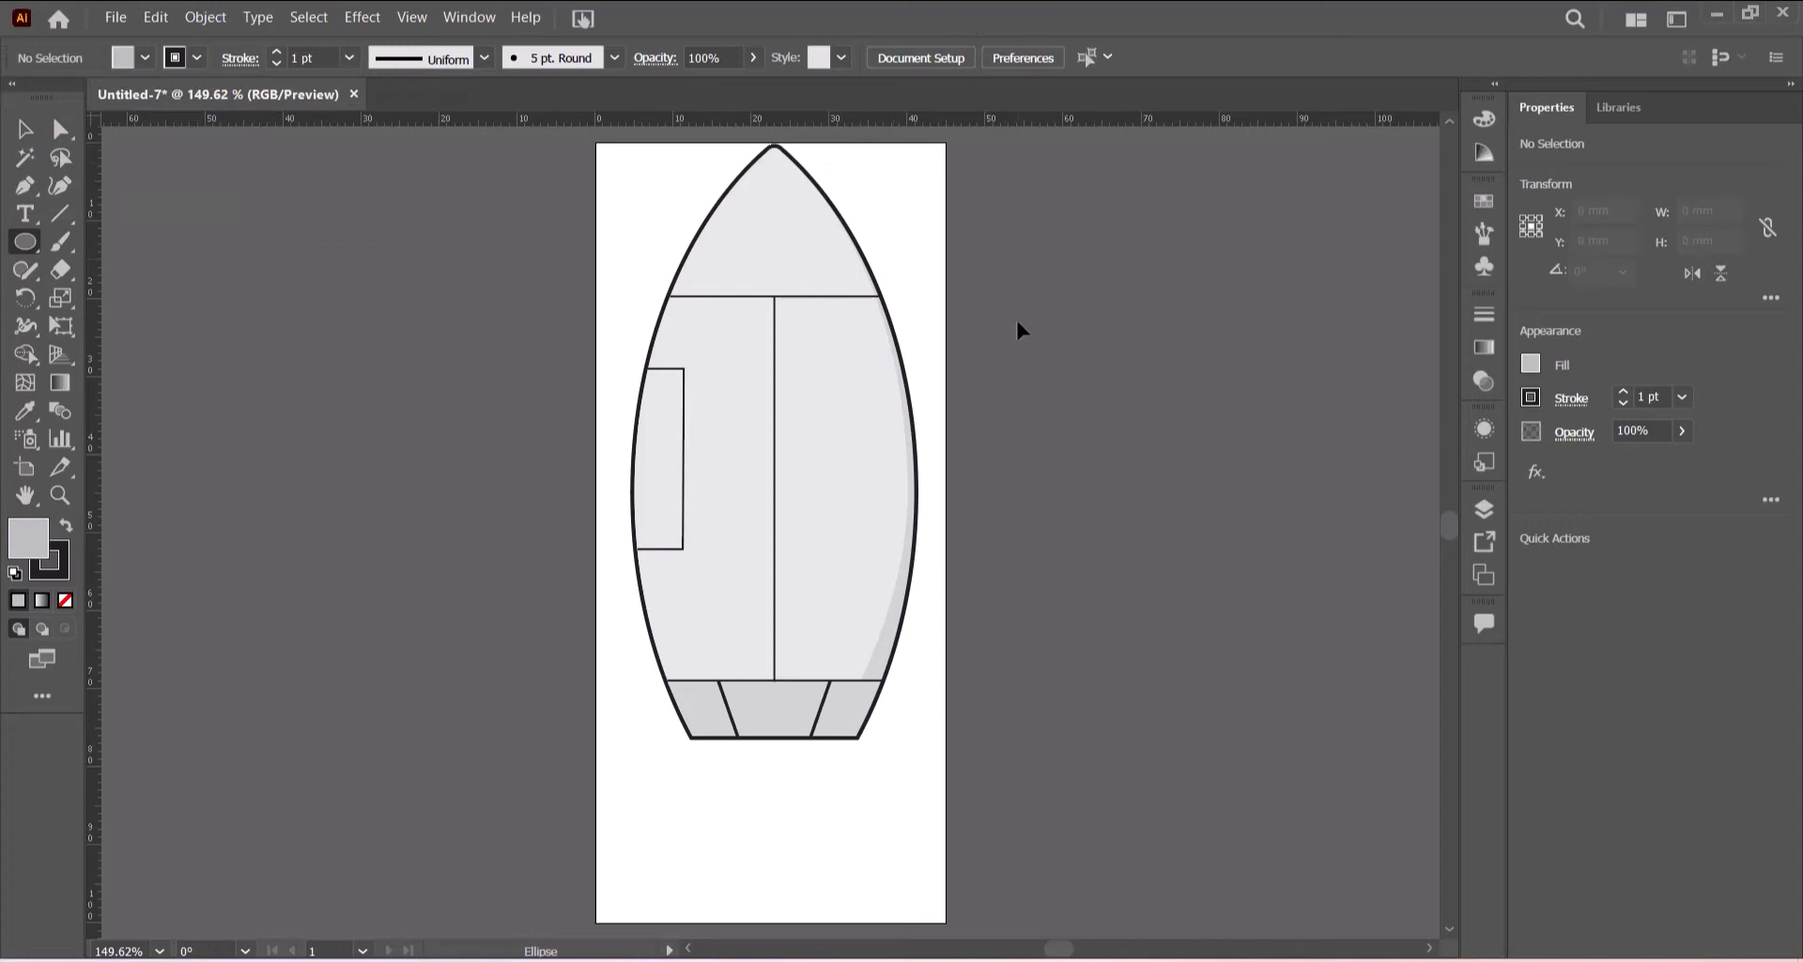
{"action": "left_click_drag", "start_coordinate": [1020, 320], "coordinate": [1129, 472]}
{"action": "left_click", "coordinate": [23, 128]}
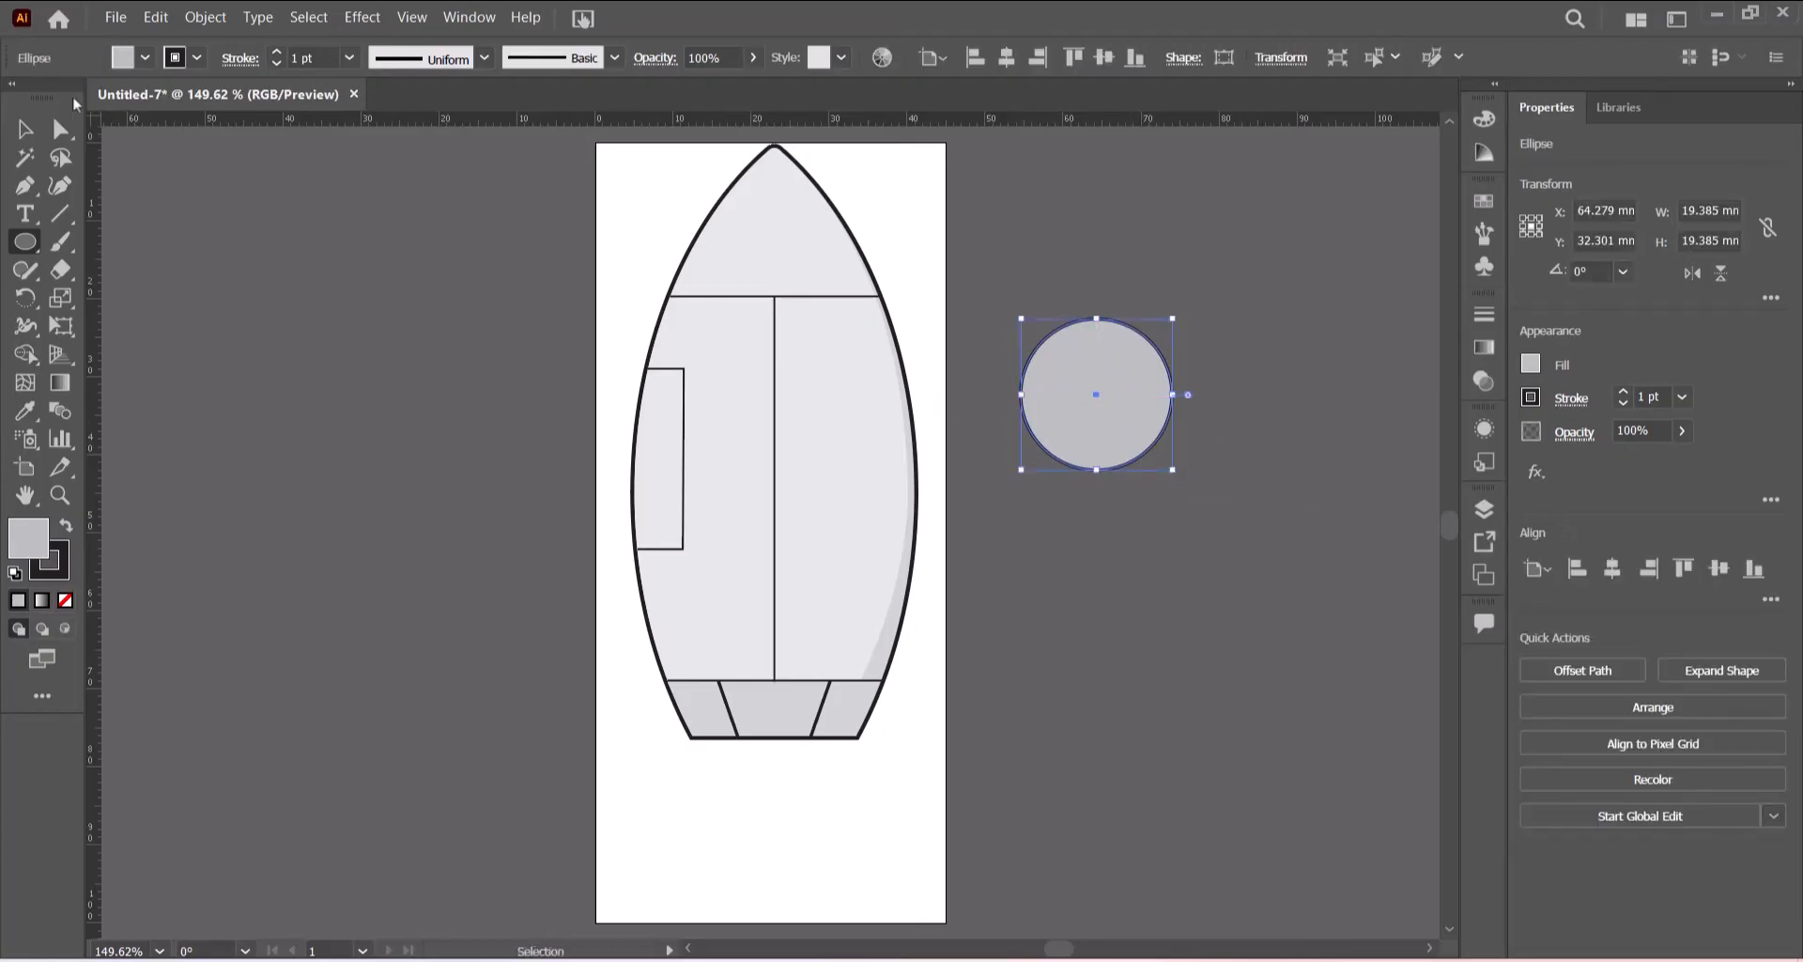
{"action": "left_click", "coordinate": [20, 132]}
{"action": "left_click", "coordinate": [1299, 445]}
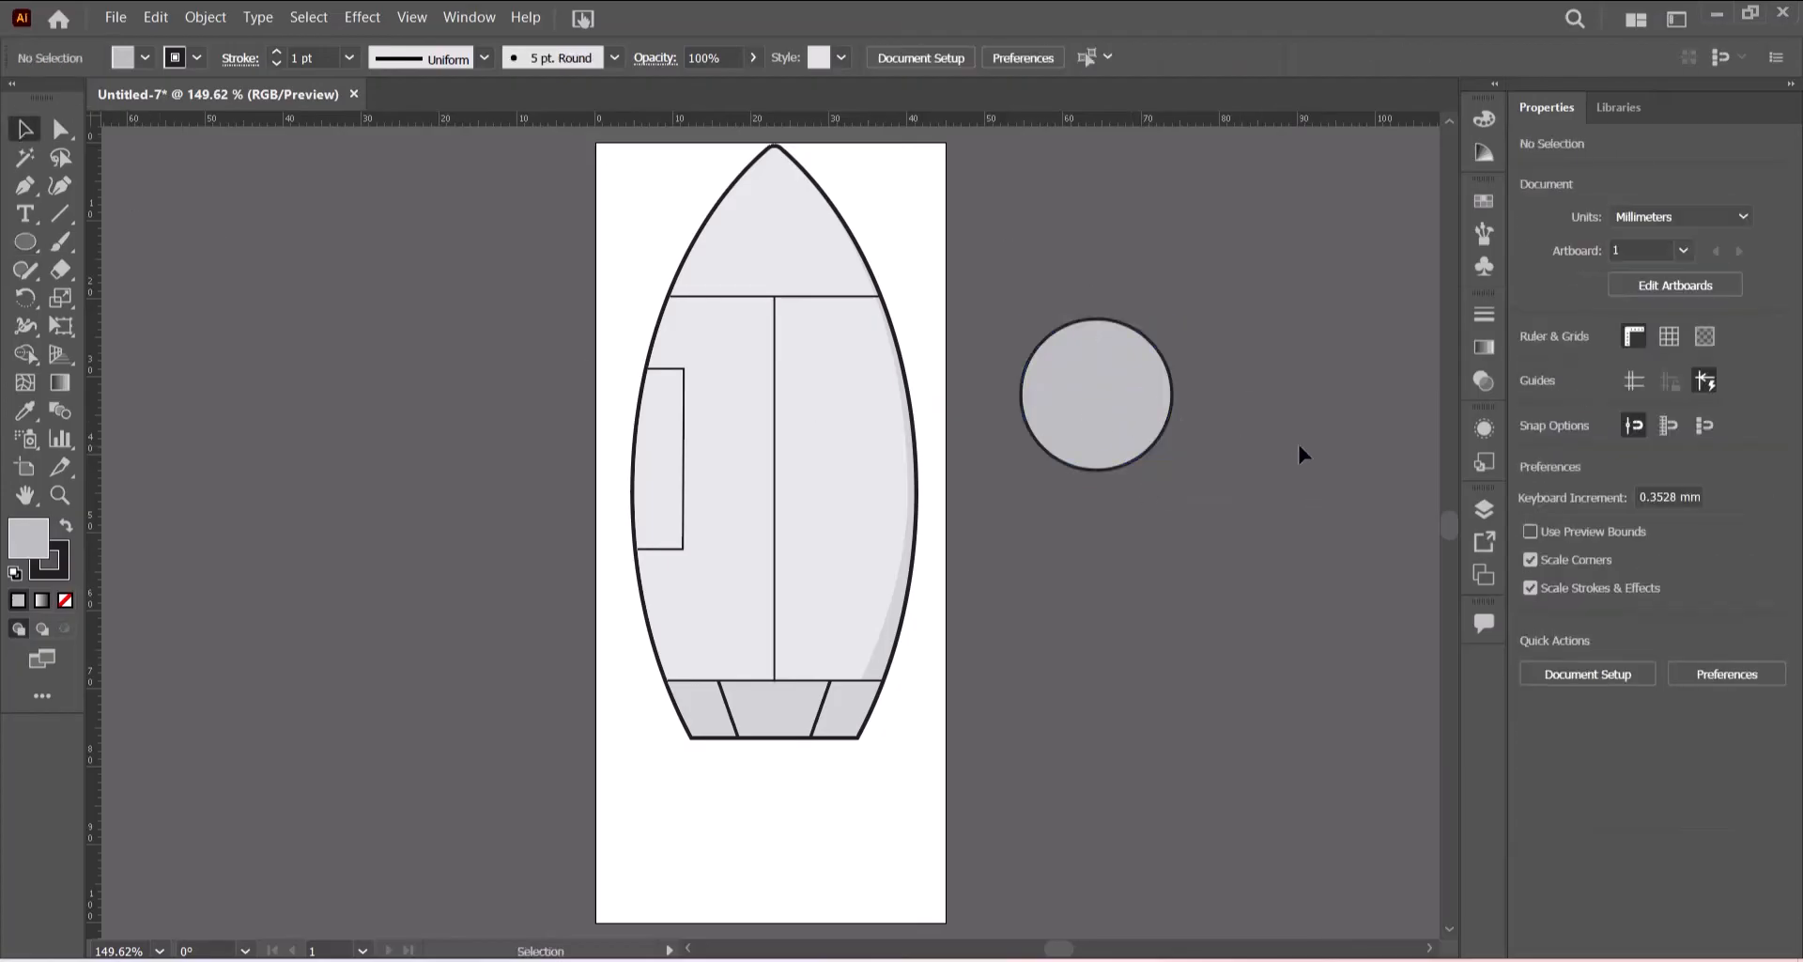
- Paste a copy of the circle in front and fill it with light blue b6deff
{"action": "left_click", "coordinate": [1162, 395]}
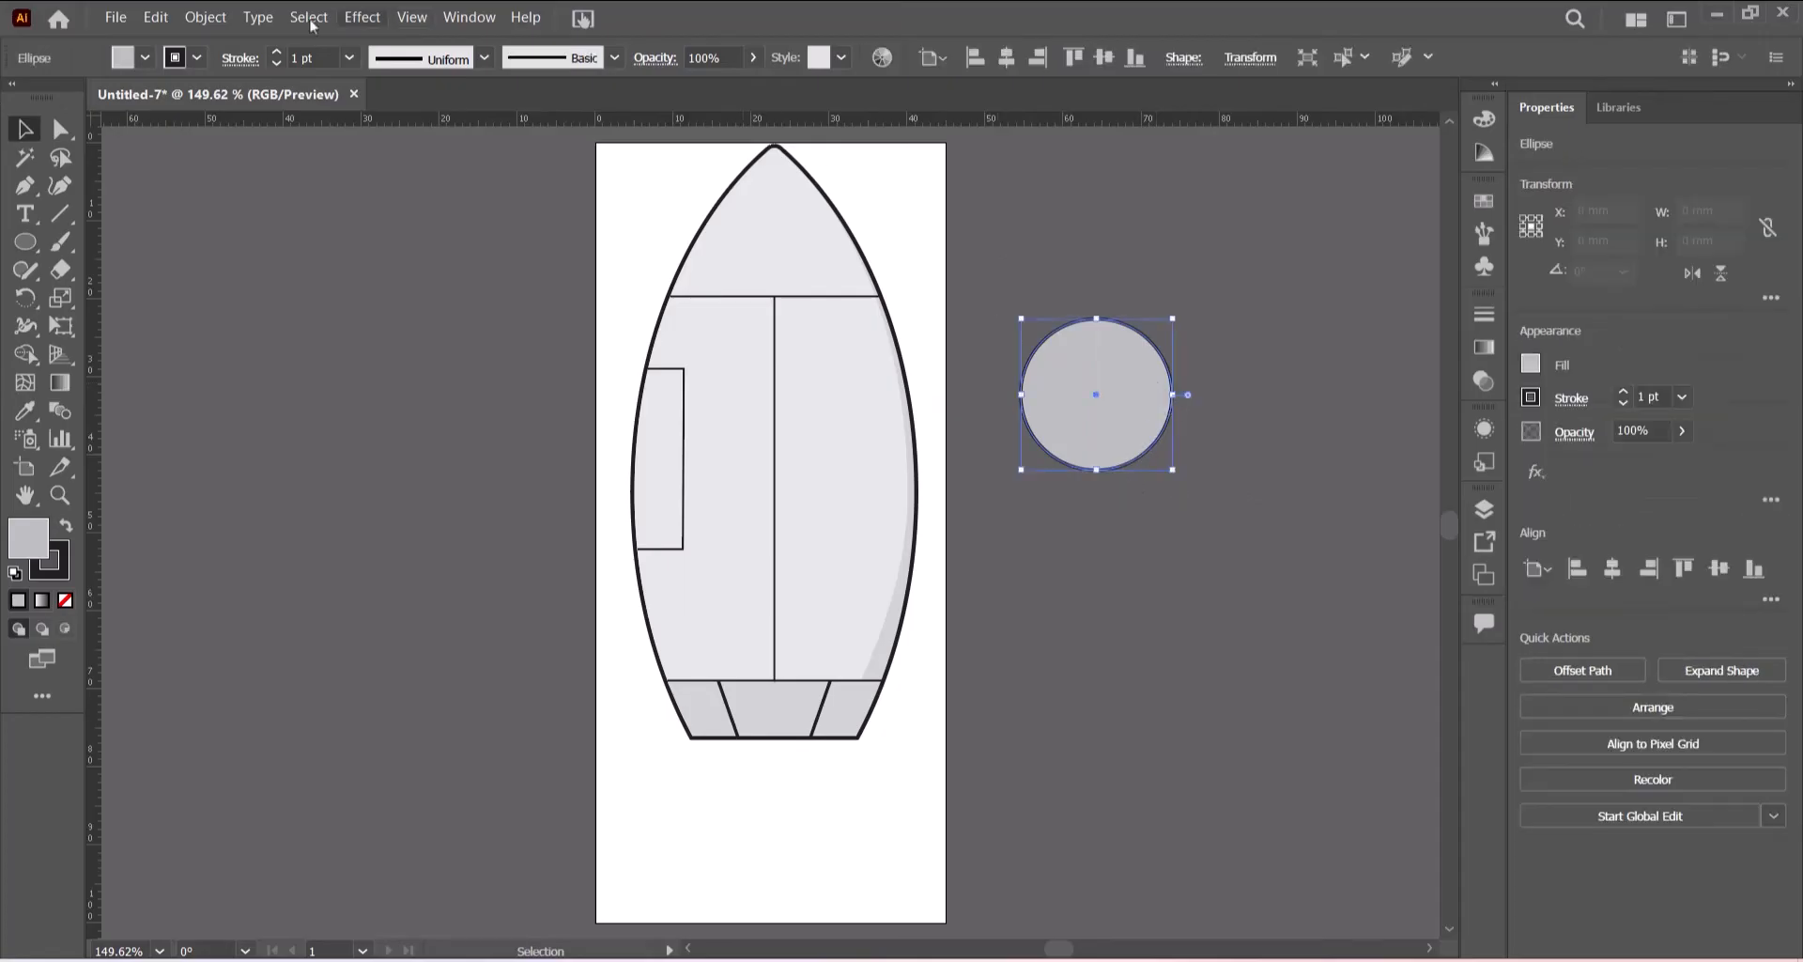
{"action": "left_click", "coordinate": [155, 18]}
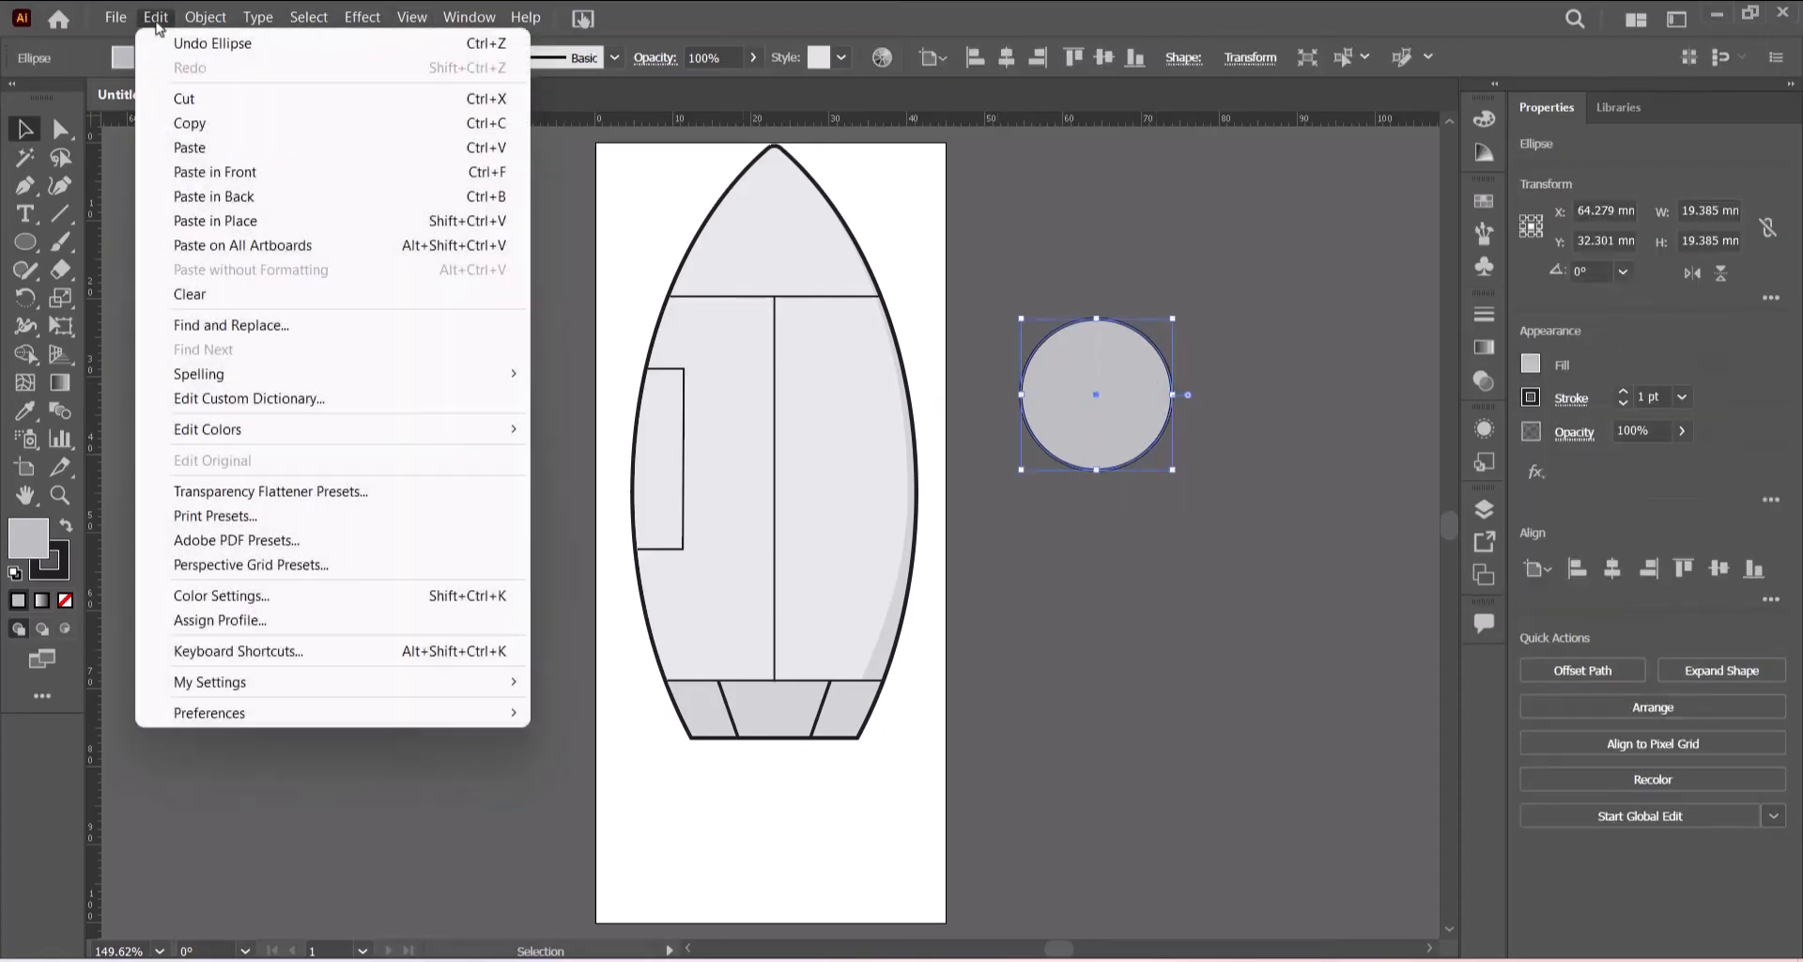
{"action": "left_click", "coordinate": [194, 126]}
{"action": "left_click", "coordinate": [156, 18]}
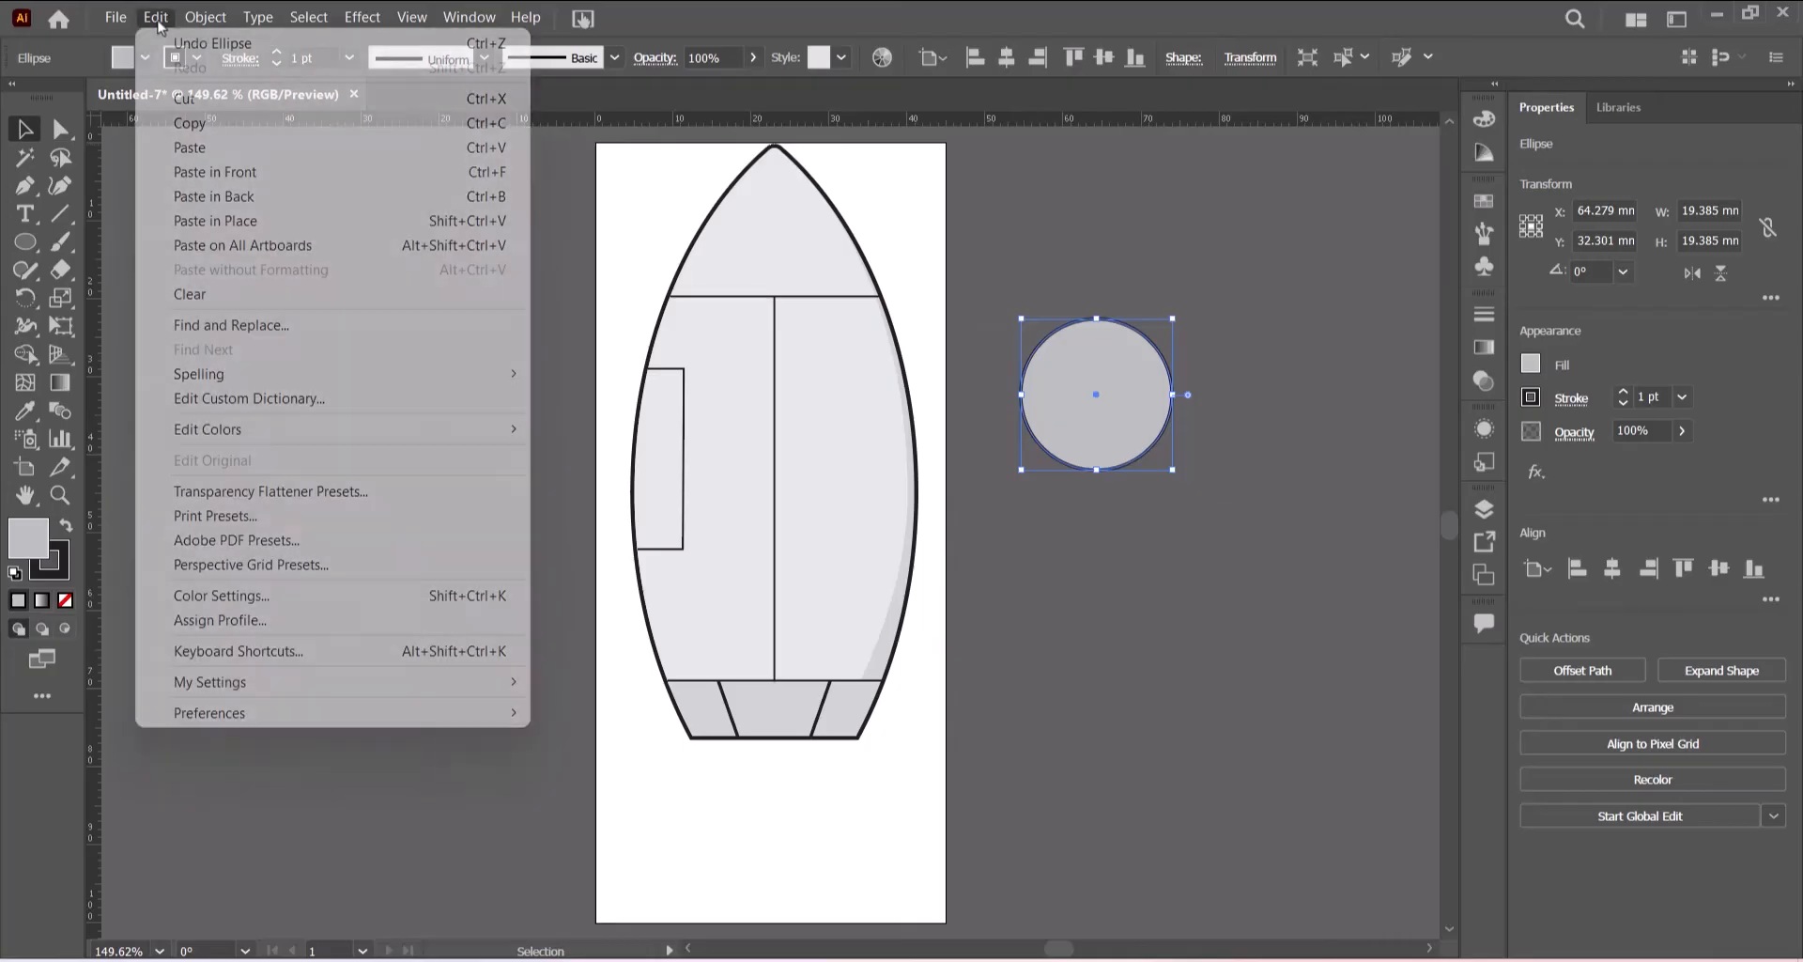
{"action": "left_click", "coordinate": [214, 172]}
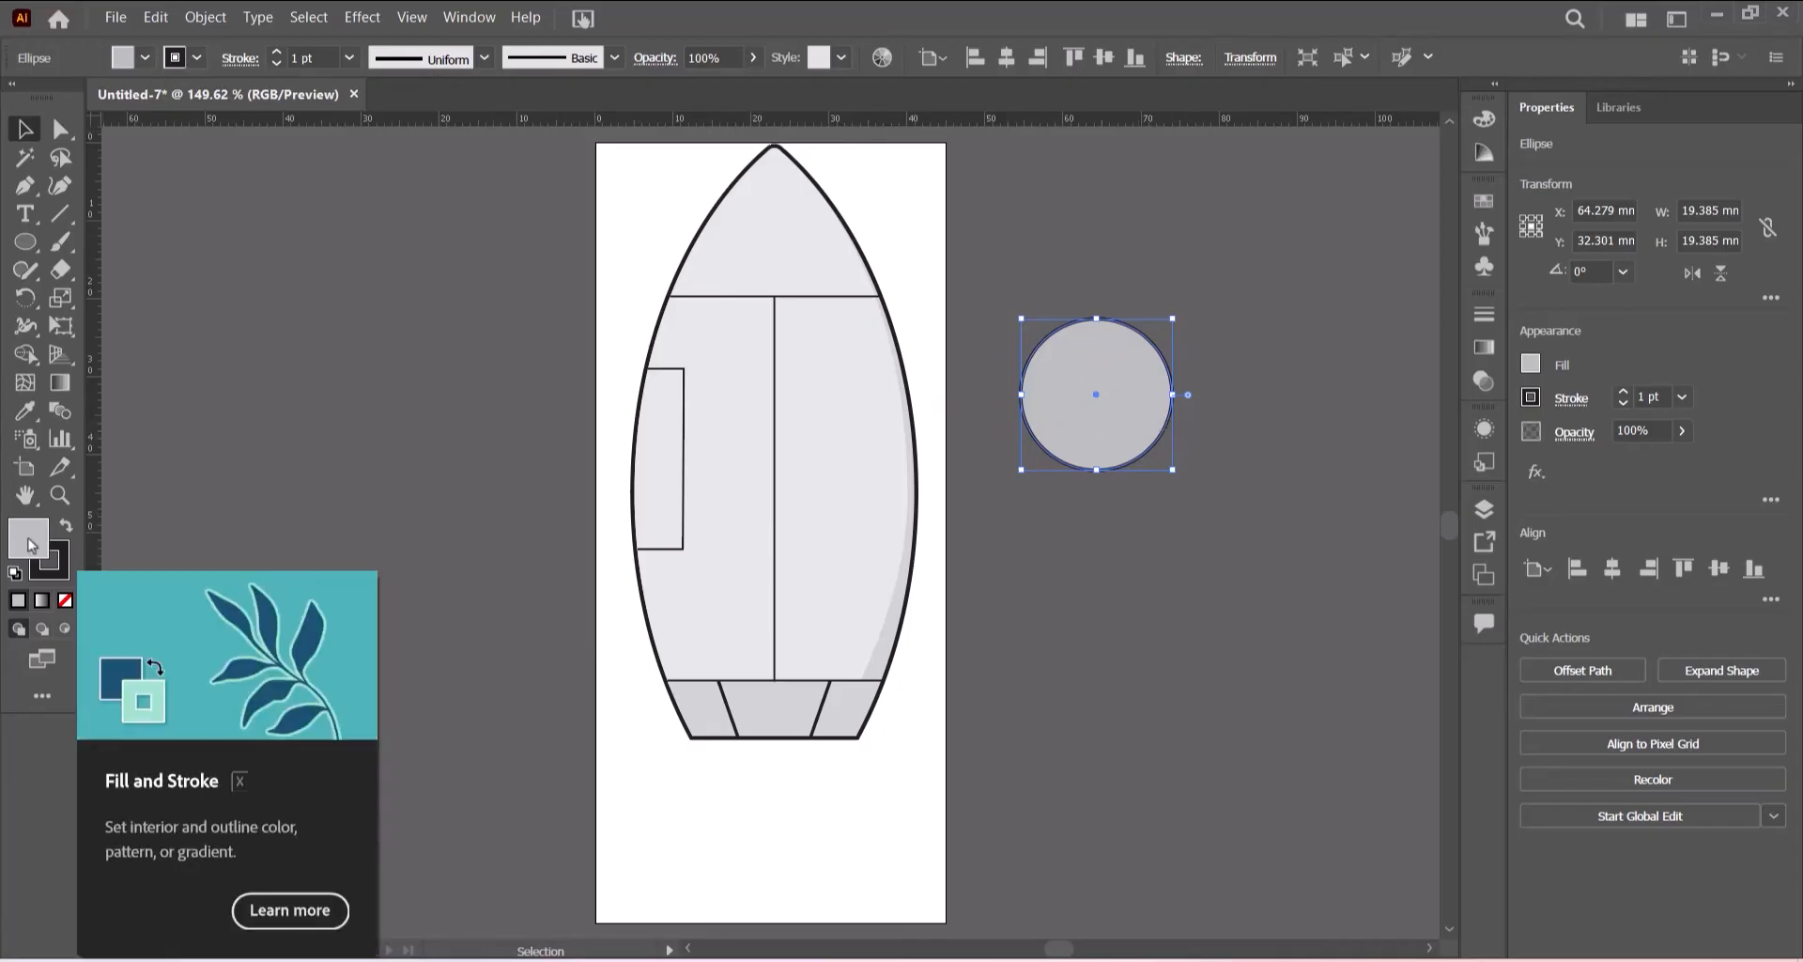
{"action": "double_click", "coordinate": [31, 544]}
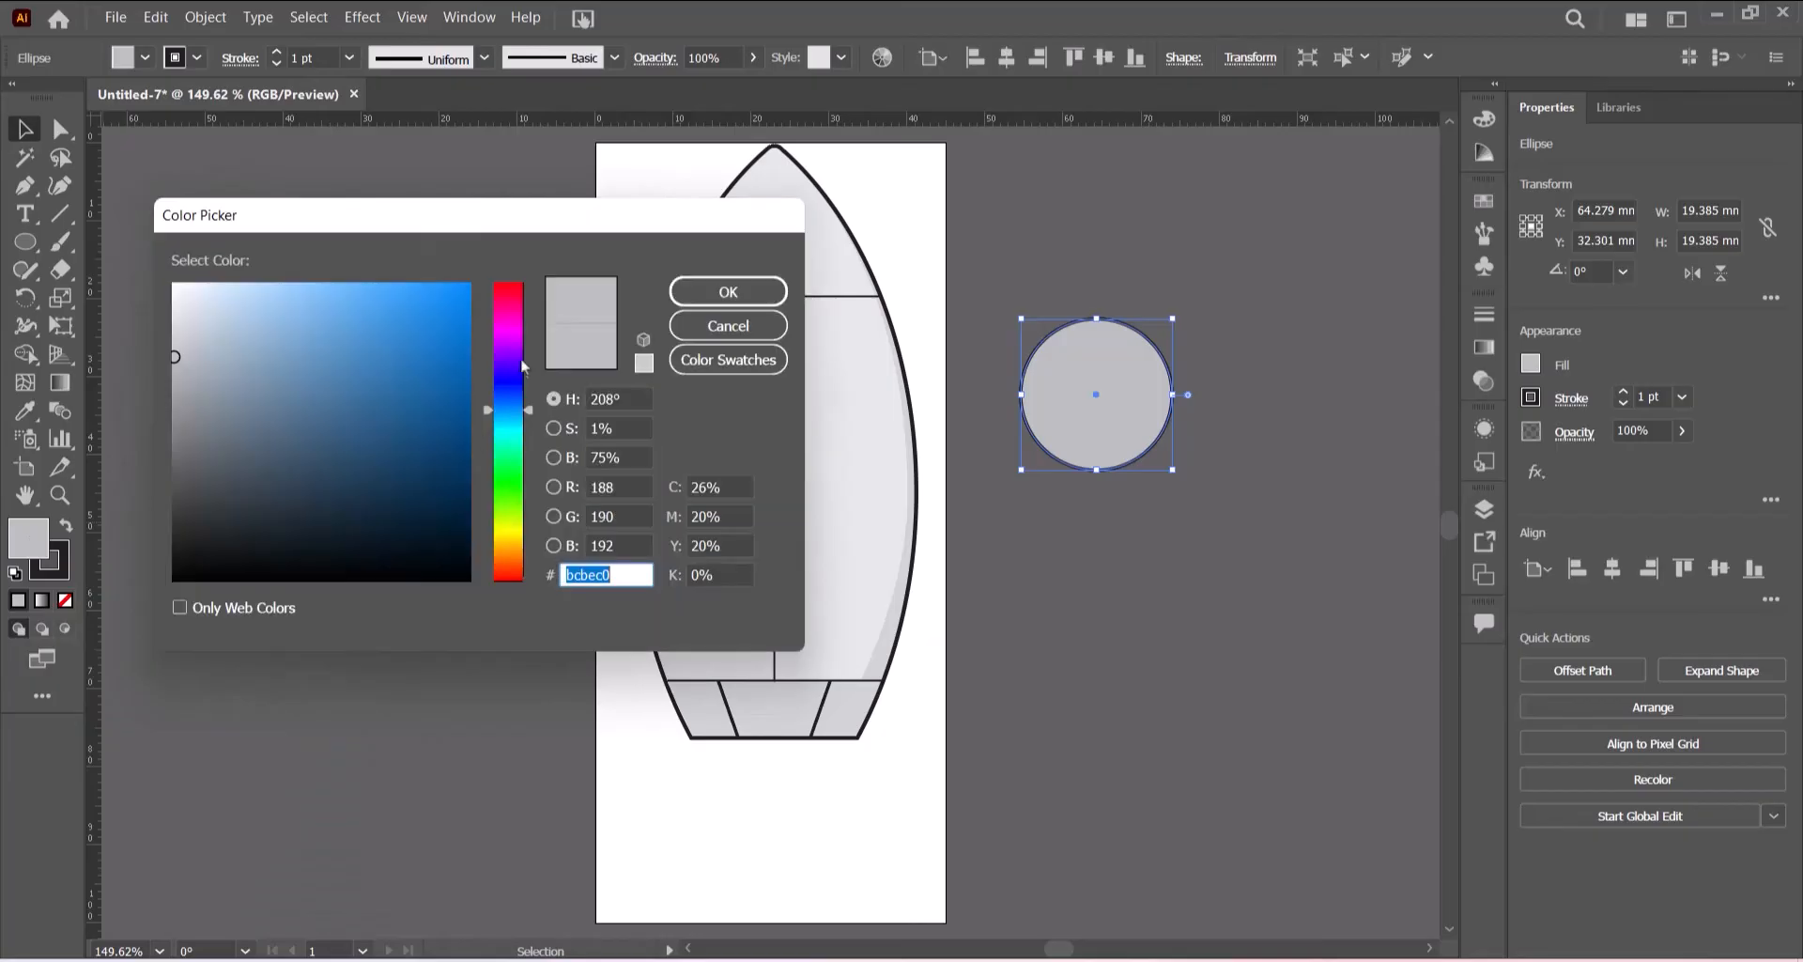
{"action": "left_click_drag", "start_coordinate": [212, 299], "coordinate": [259, 282]}
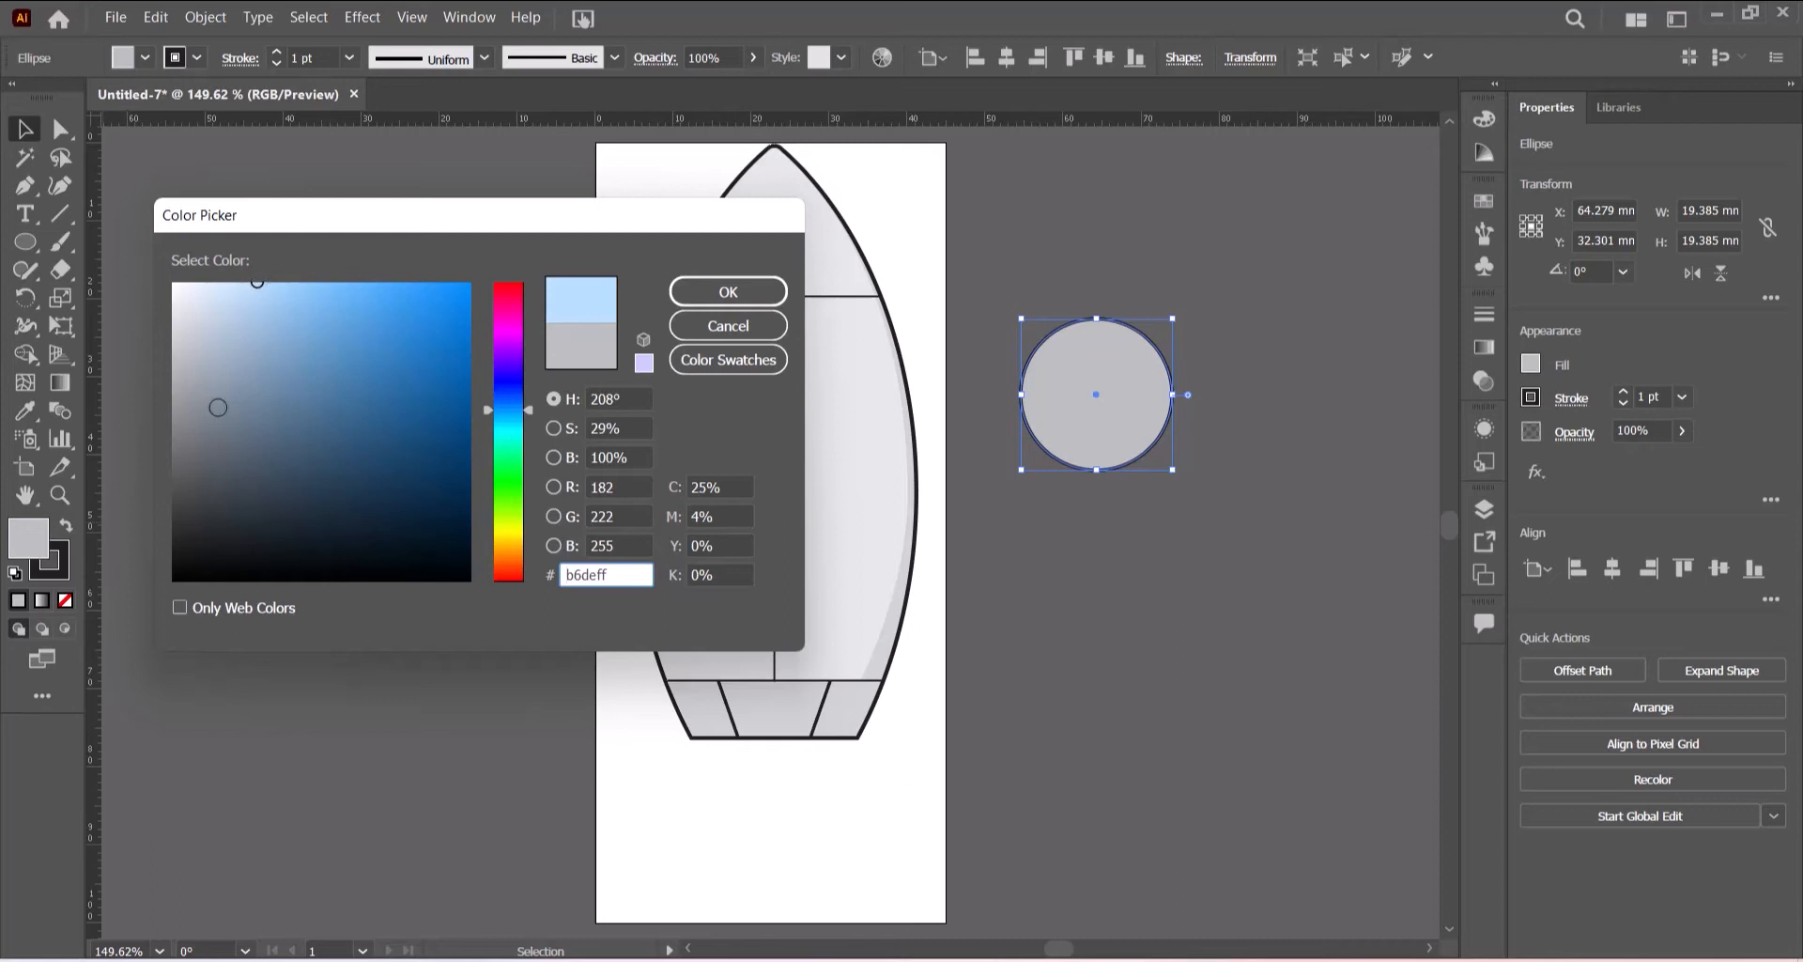
{"action": "left_click", "coordinate": [750, 293]}
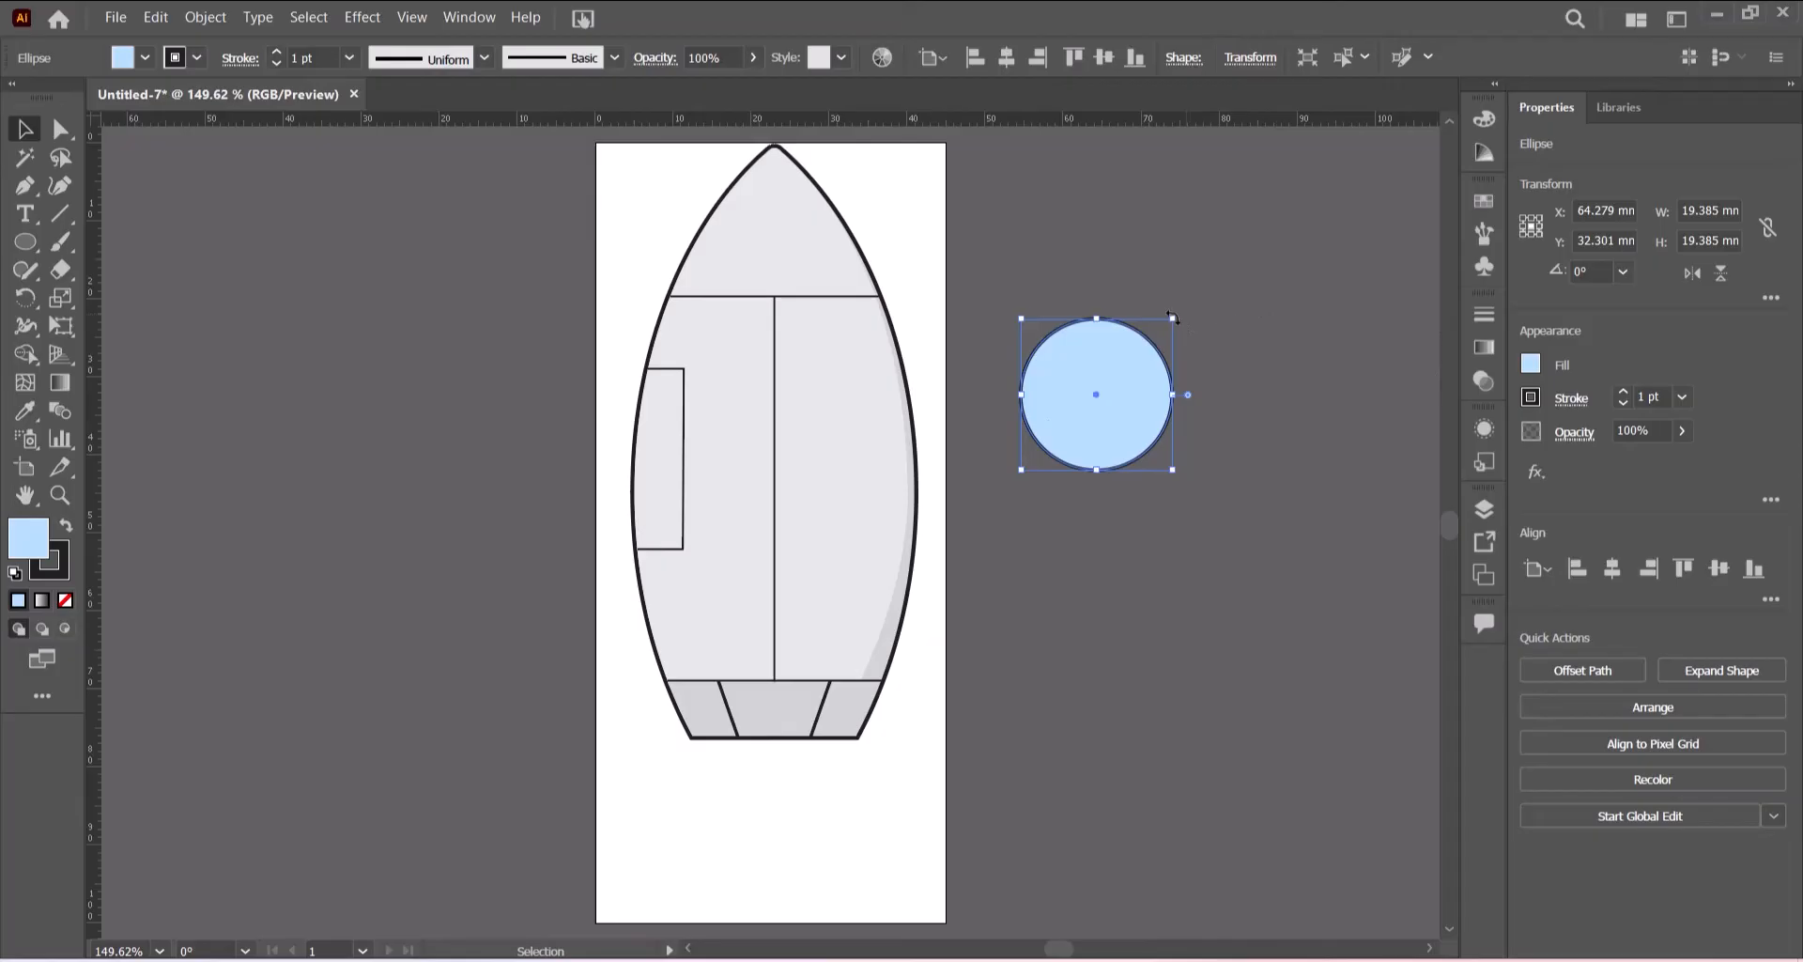
- Shrink the light blue circle slightly inside the grey one and group the two circles into a porthole
{"action": "left_click_drag", "start_coordinate": [1173, 317], "coordinate": [1159, 331]}
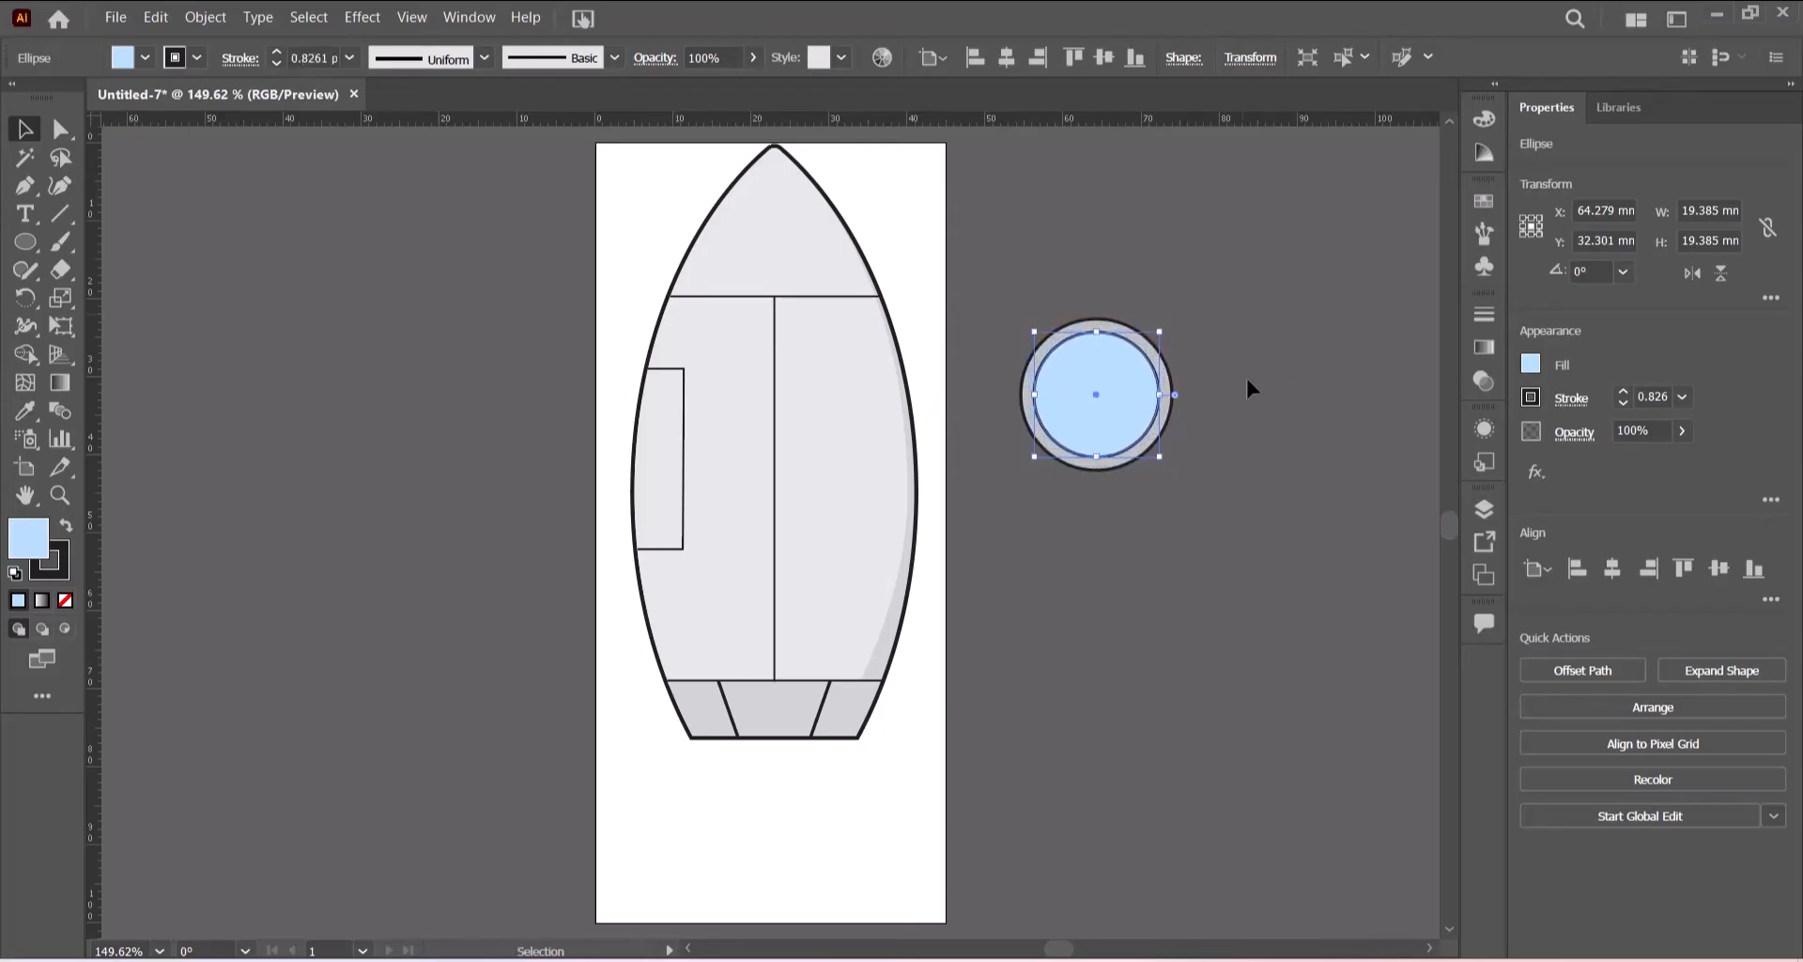
{"action": "left_click", "coordinate": [1245, 376]}
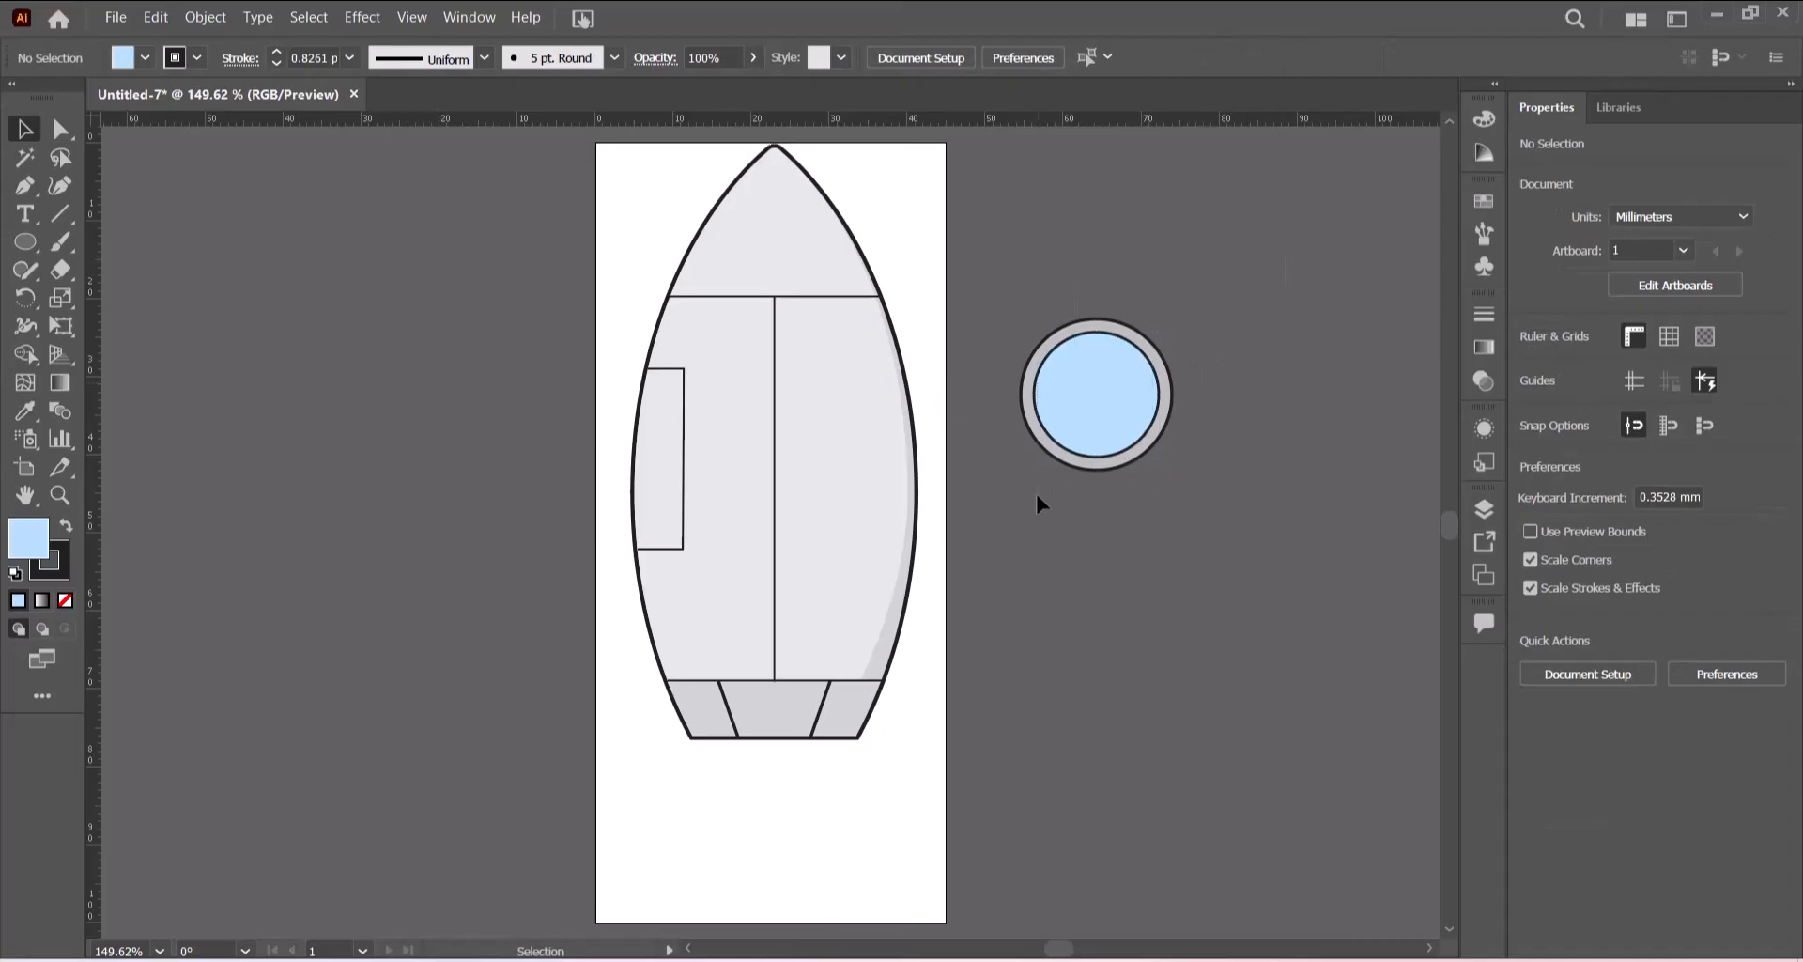
{"action": "left_click_drag", "start_coordinate": [1037, 494], "coordinate": [1037, 492]}
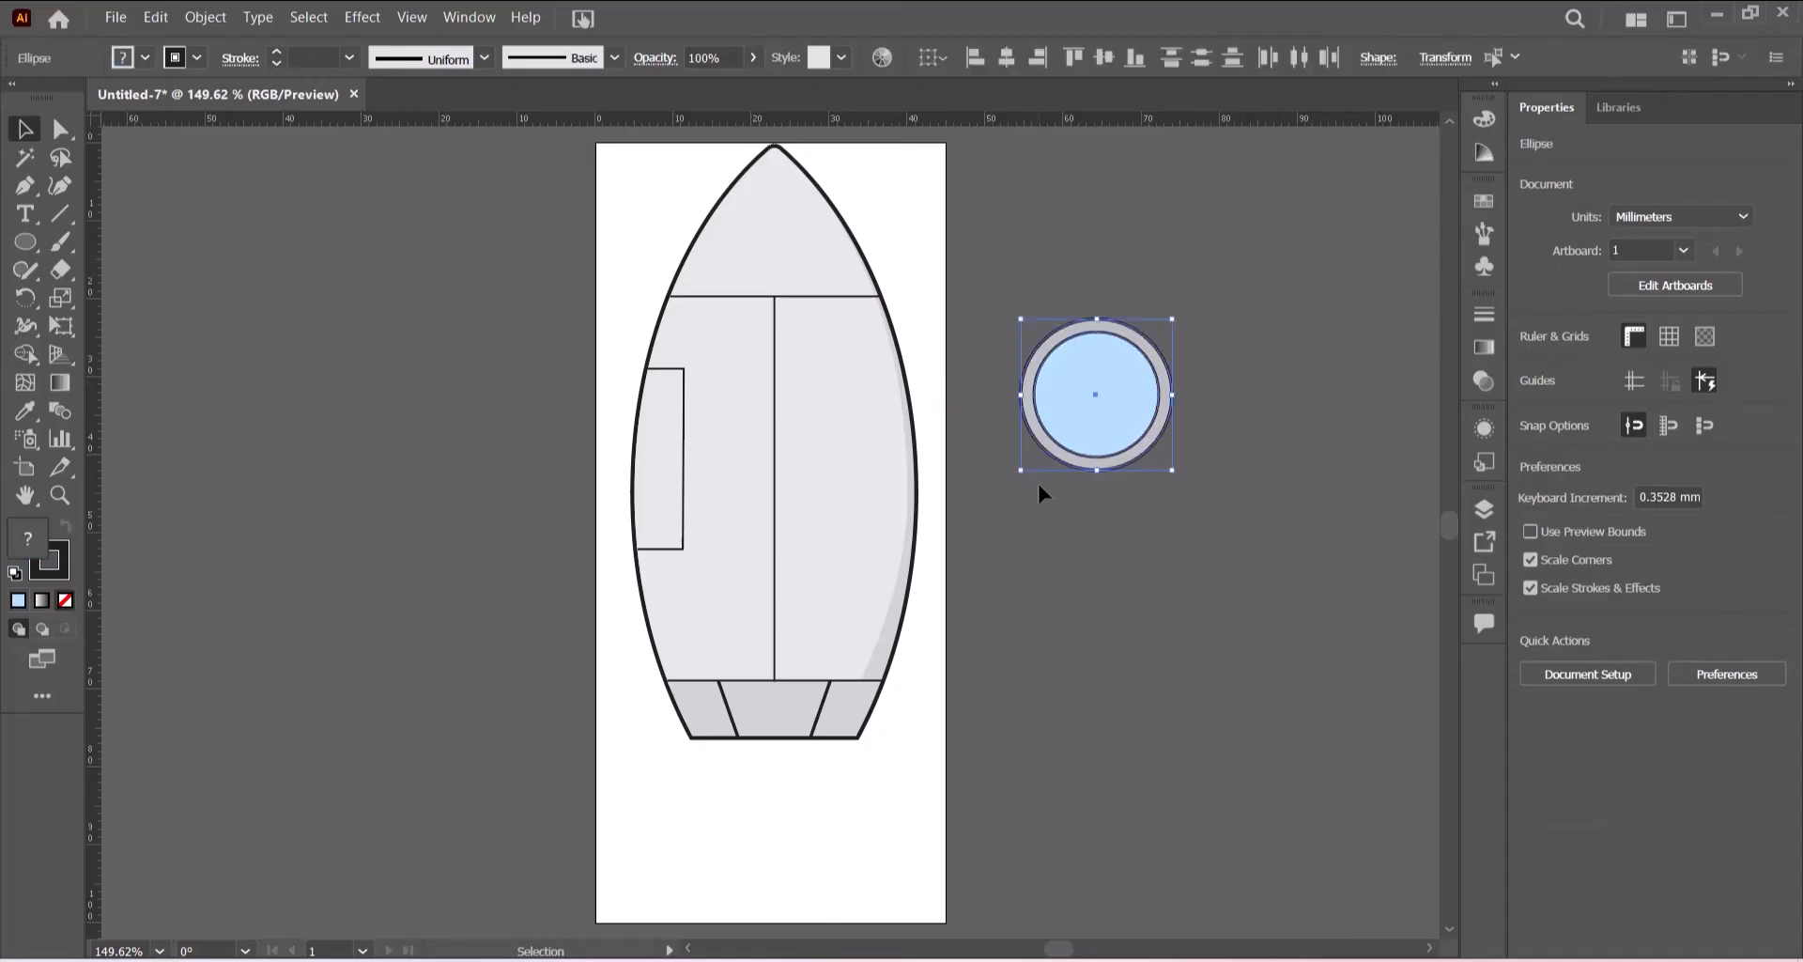
{"action": "right_click", "coordinate": [1119, 390]}
{"action": "left_click", "coordinate": [1165, 530]}
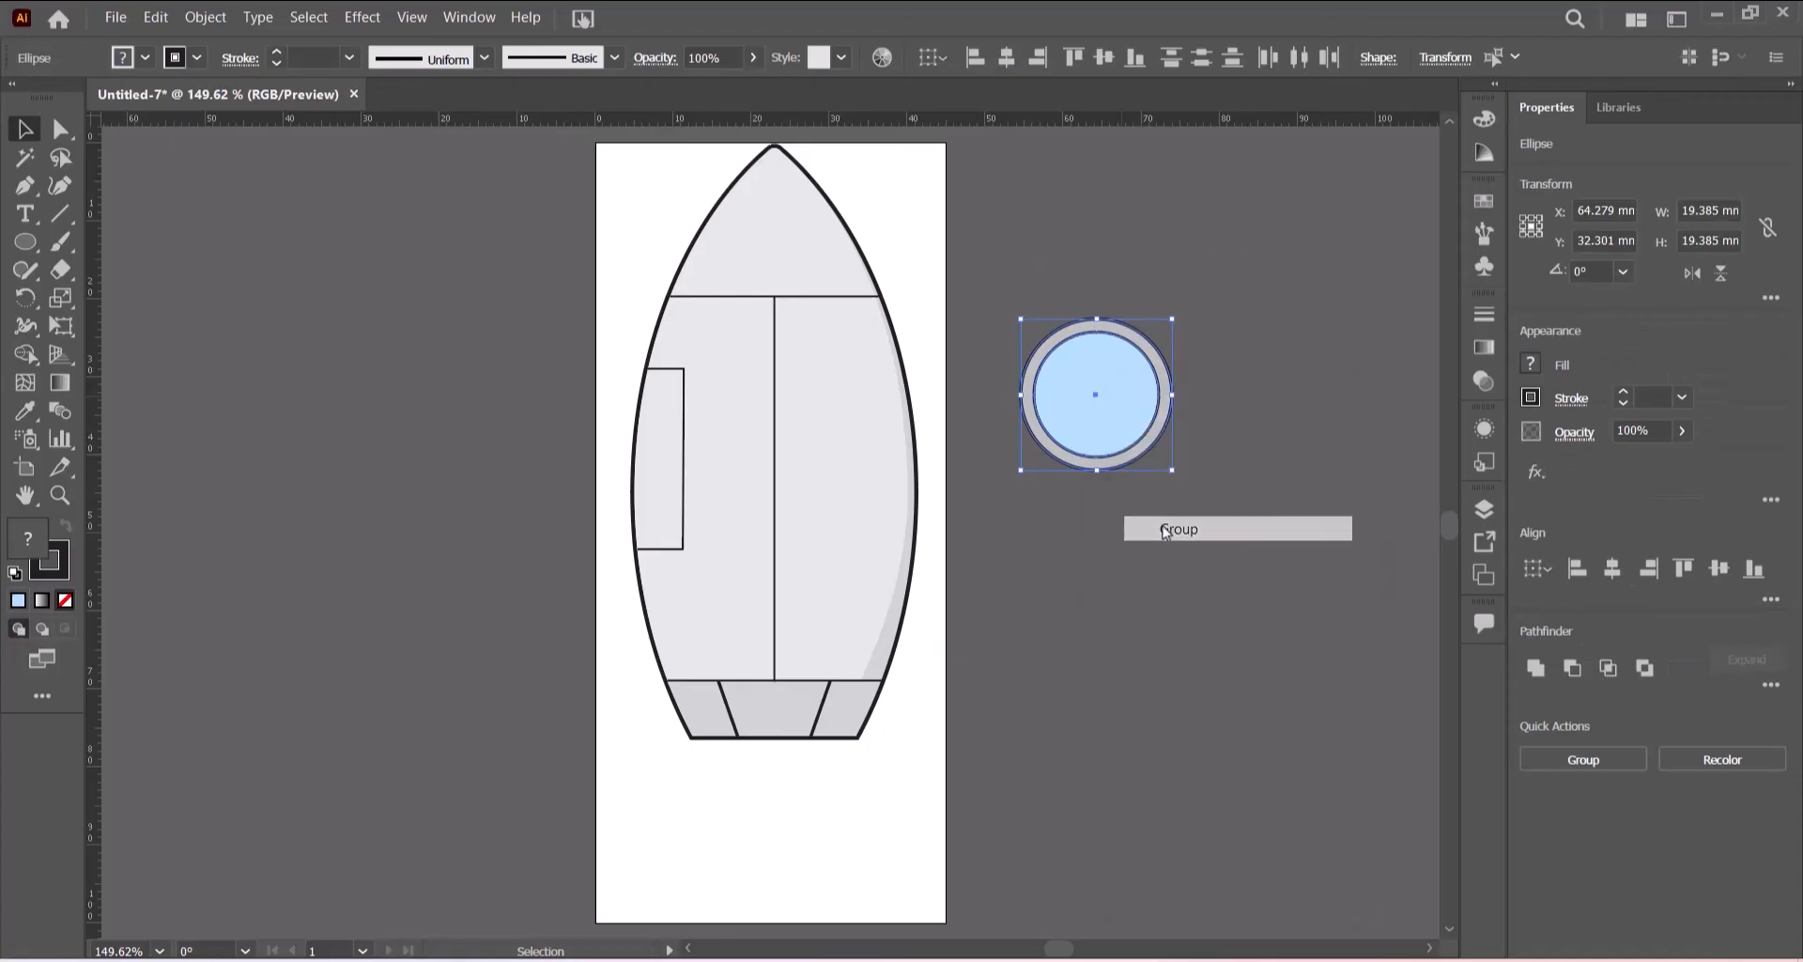
{"action": "left_click", "coordinate": [1181, 505]}
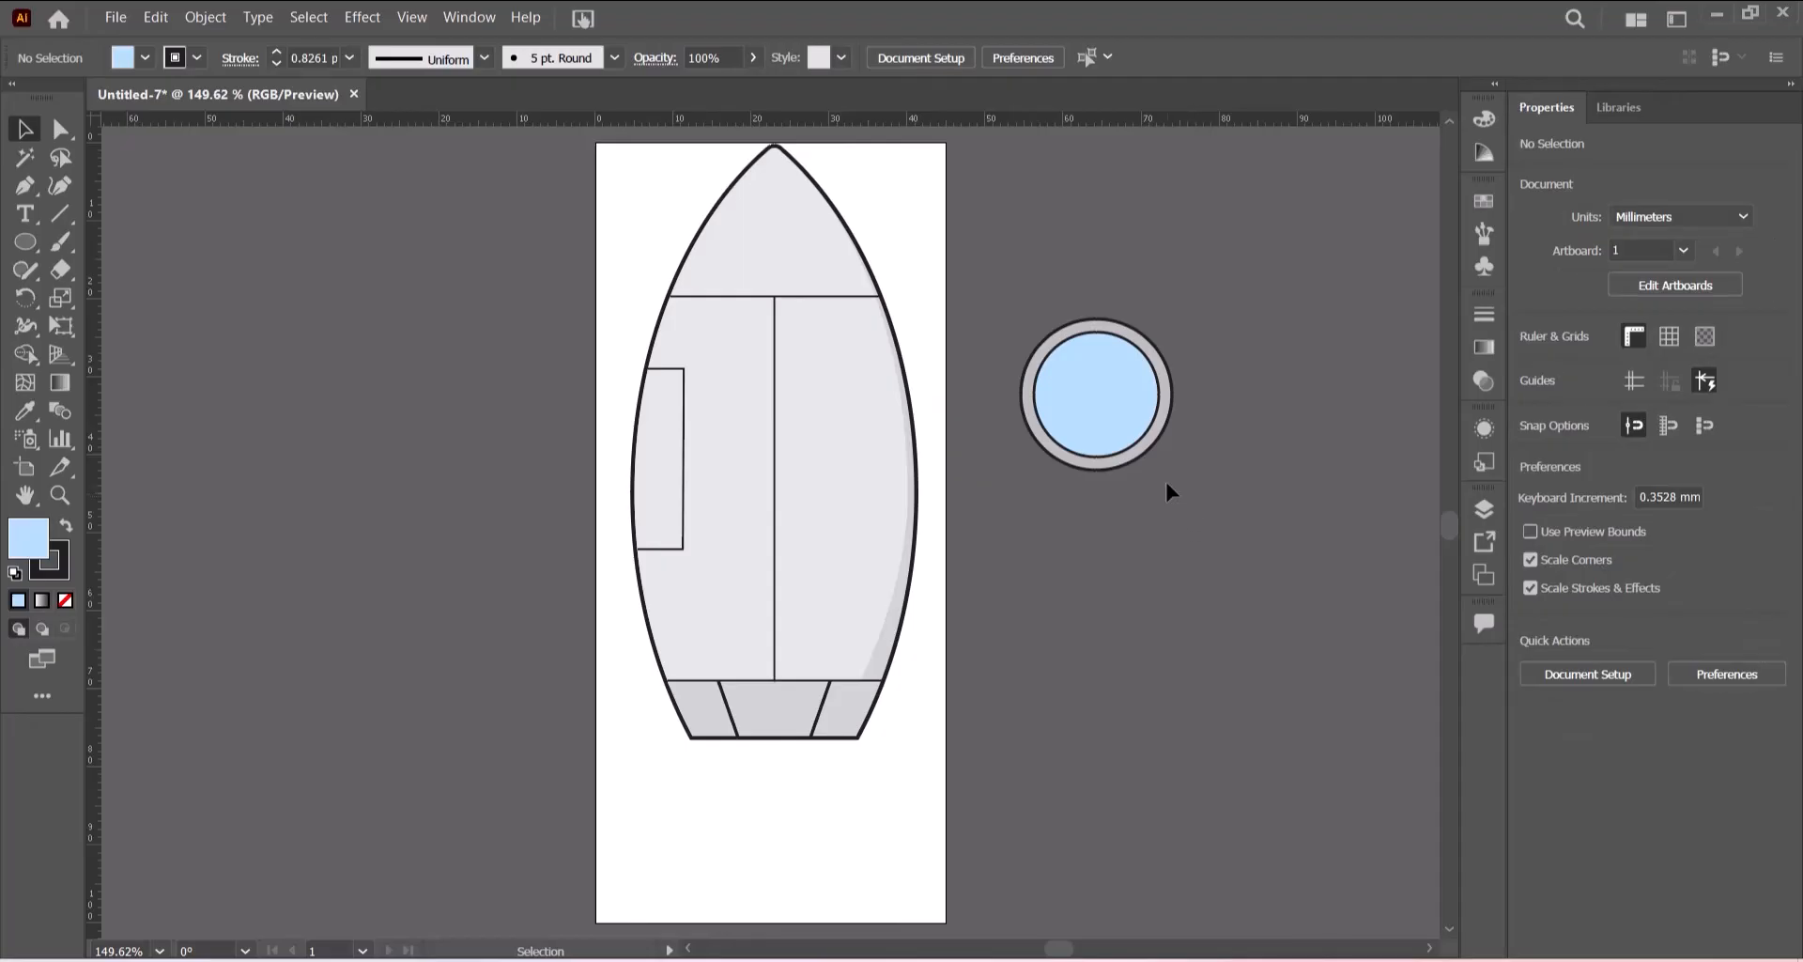
- With the Pen tool, draw a white, fill-free curved stroke about 10 mm long beside the porthole as a highlight
{"action": "left_click", "coordinate": [26, 187]}
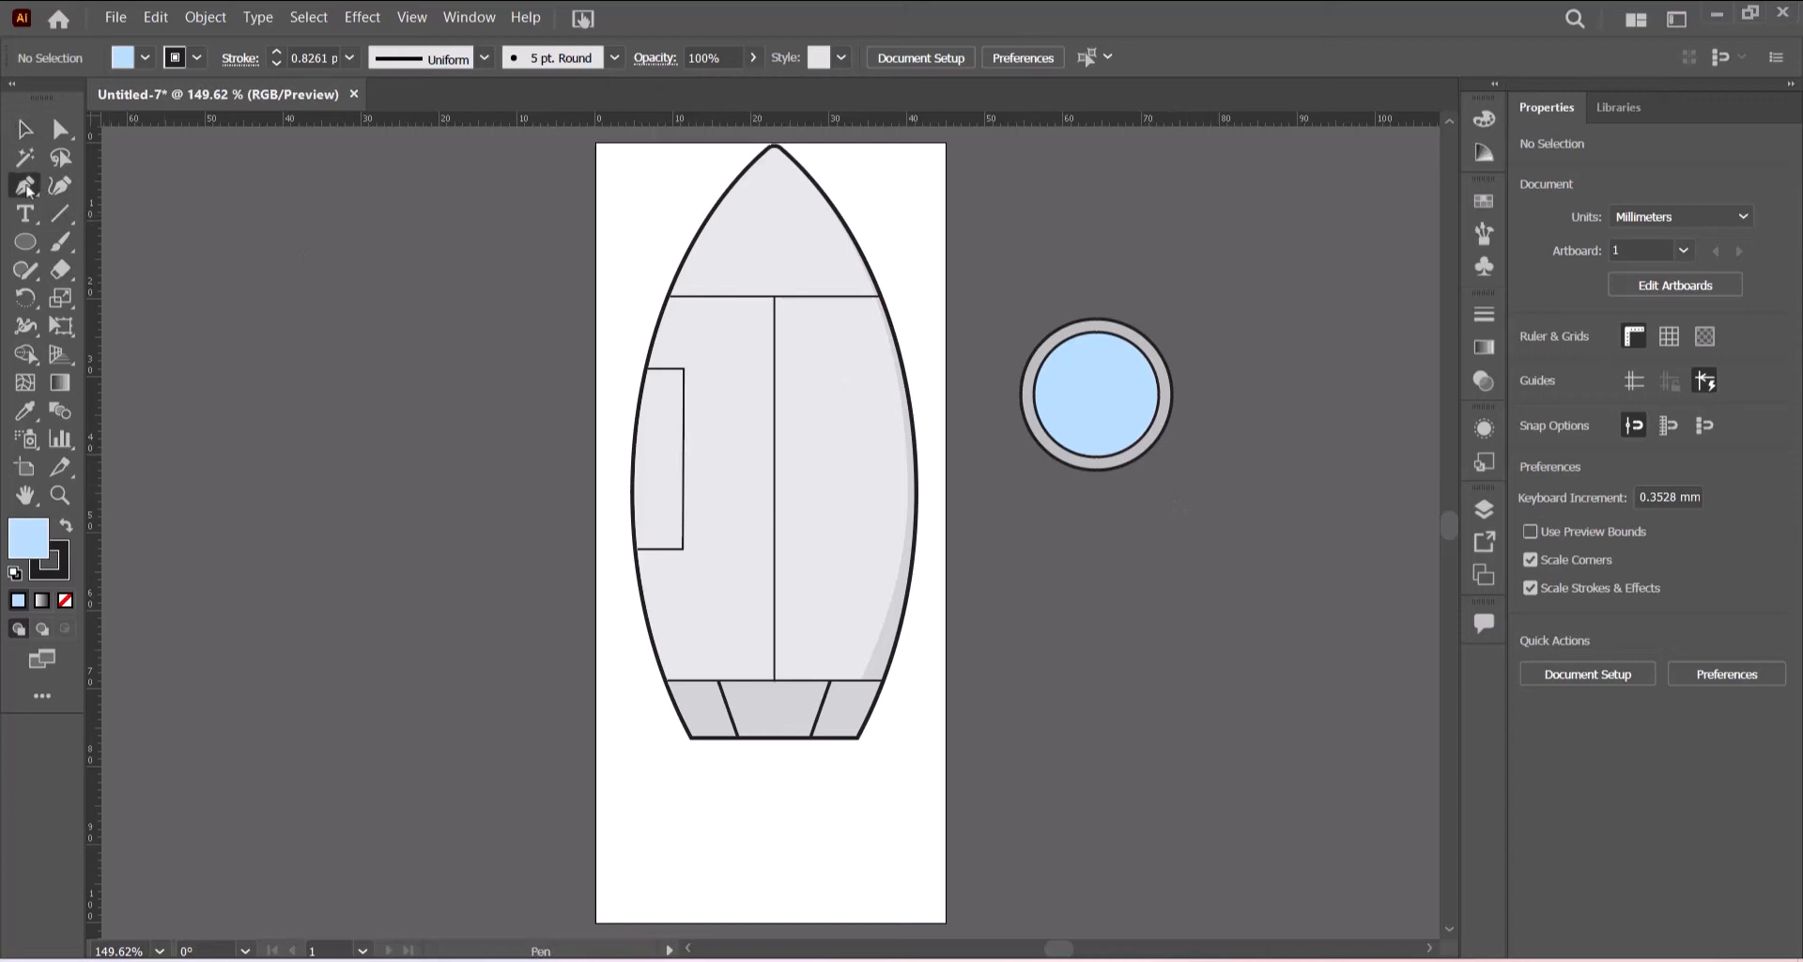
{"action": "left_click", "coordinate": [144, 60]}
{"action": "left_click", "coordinate": [15, 96]}
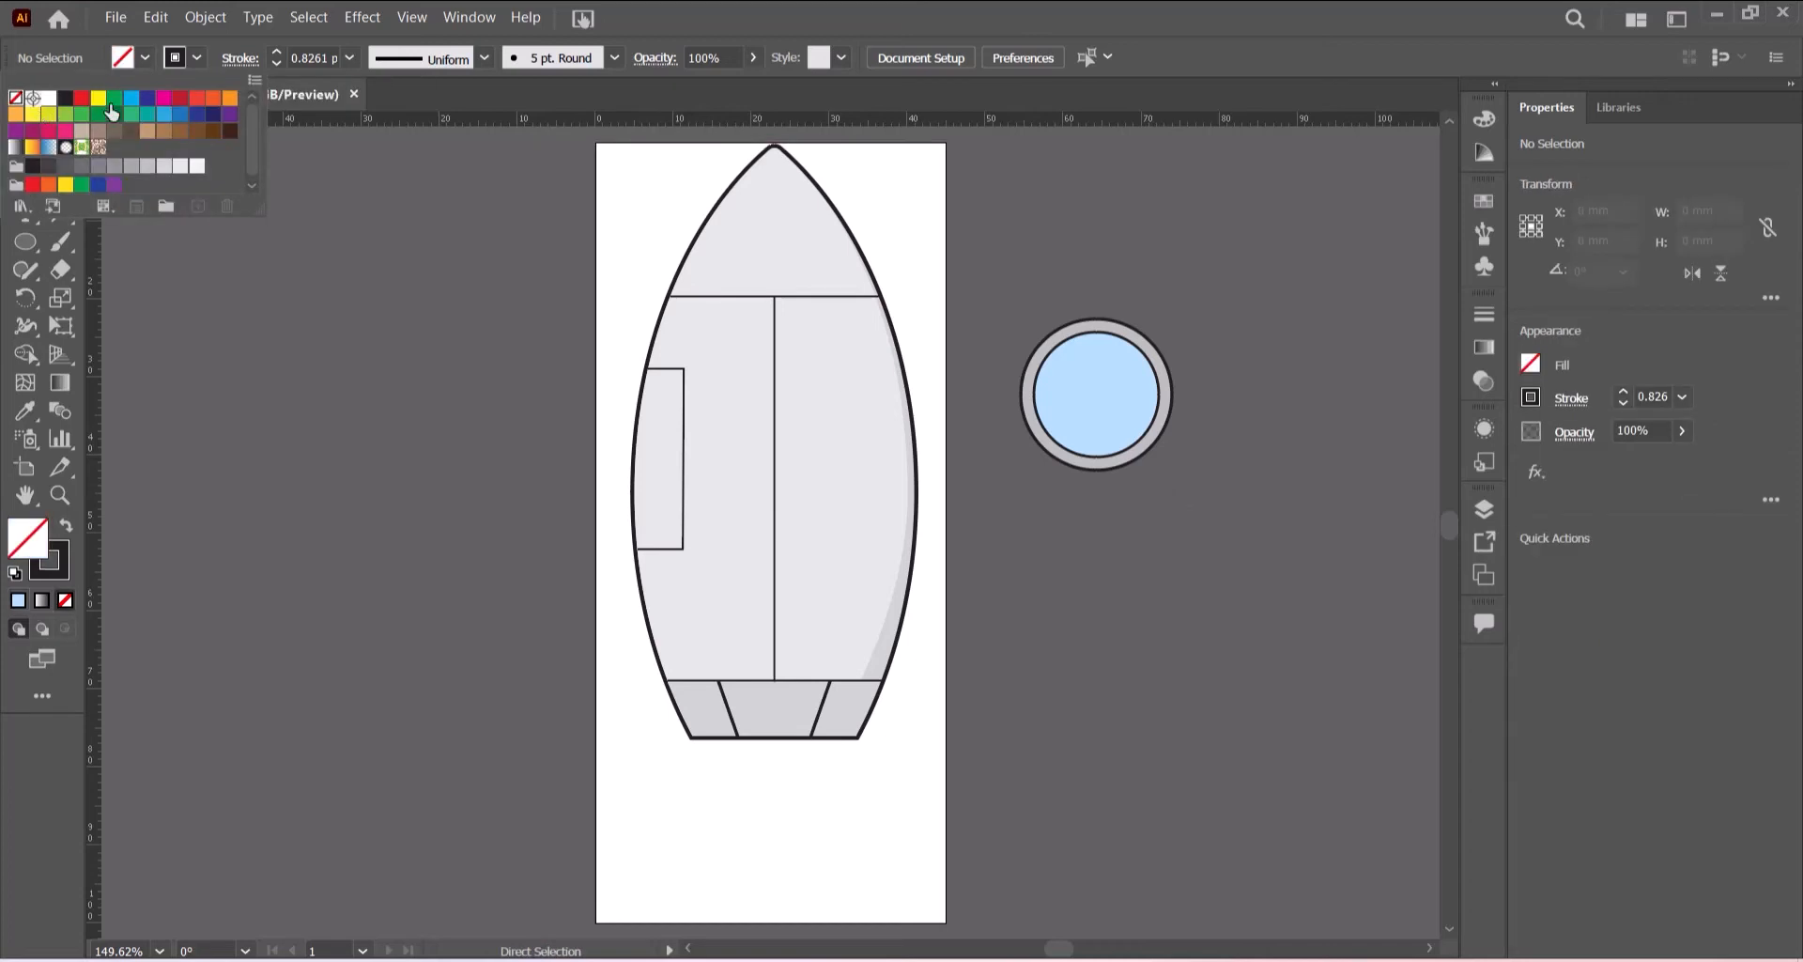
{"action": "left_click", "coordinate": [198, 60]}
{"action": "left_click", "coordinate": [198, 61]}
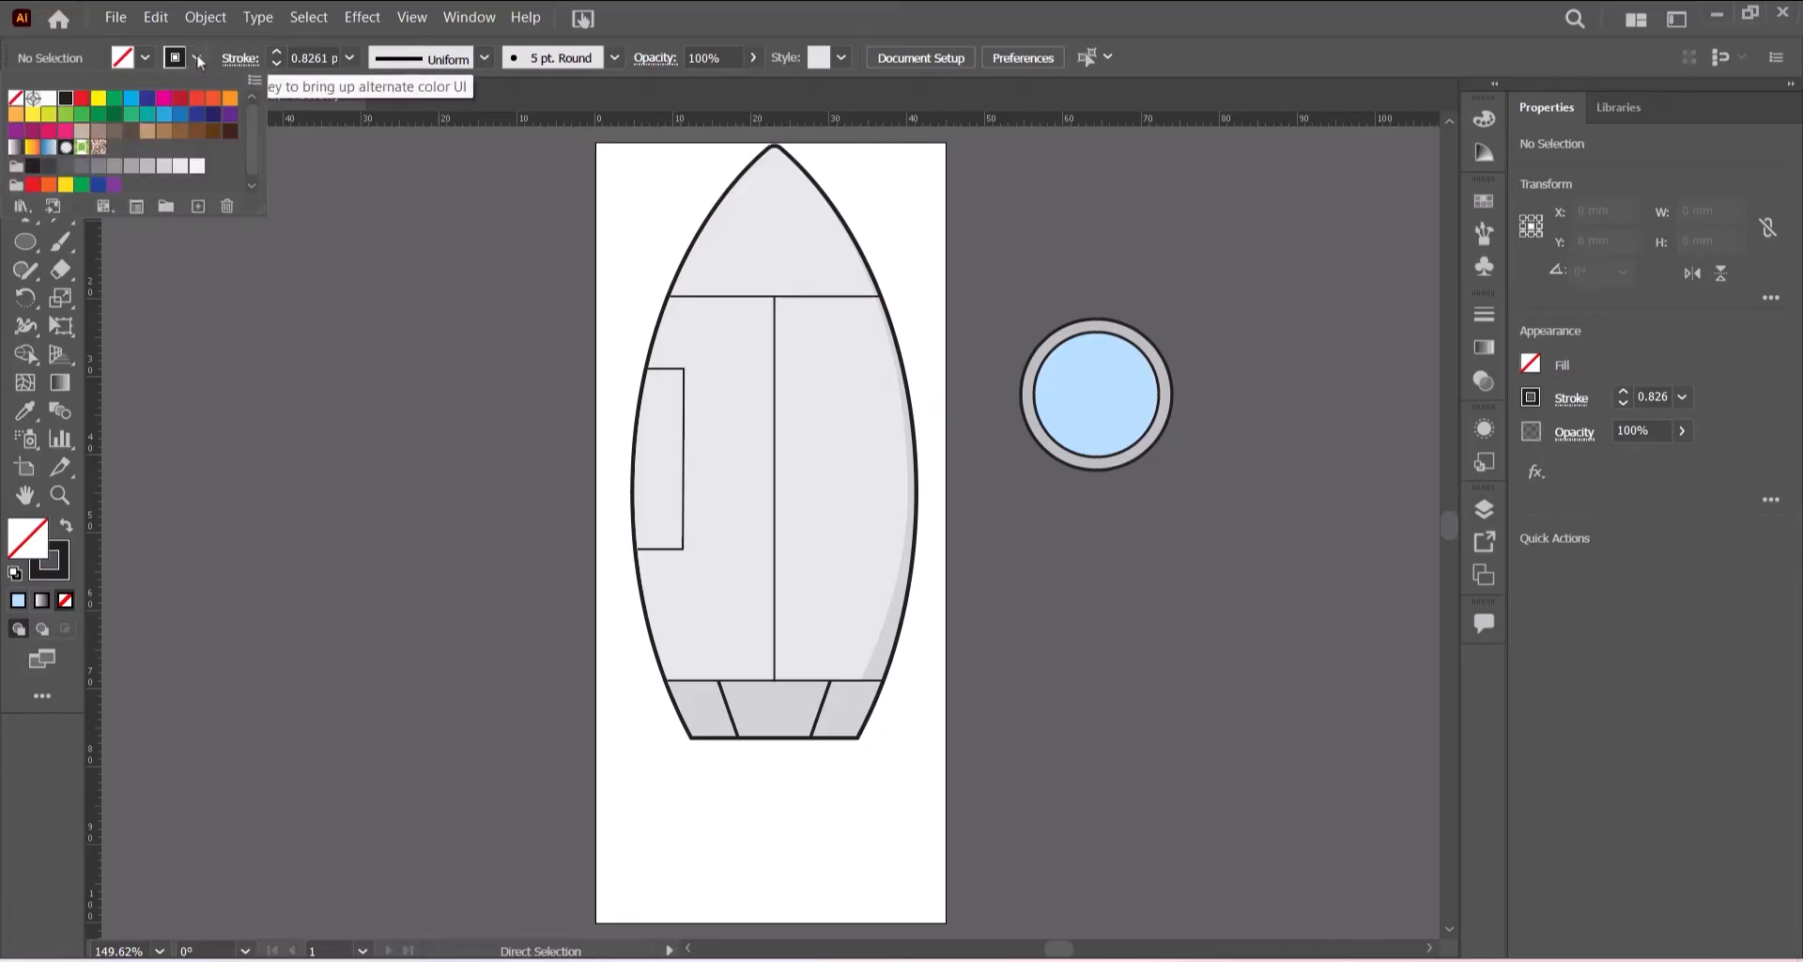
{"action": "left_click", "coordinate": [47, 101]}
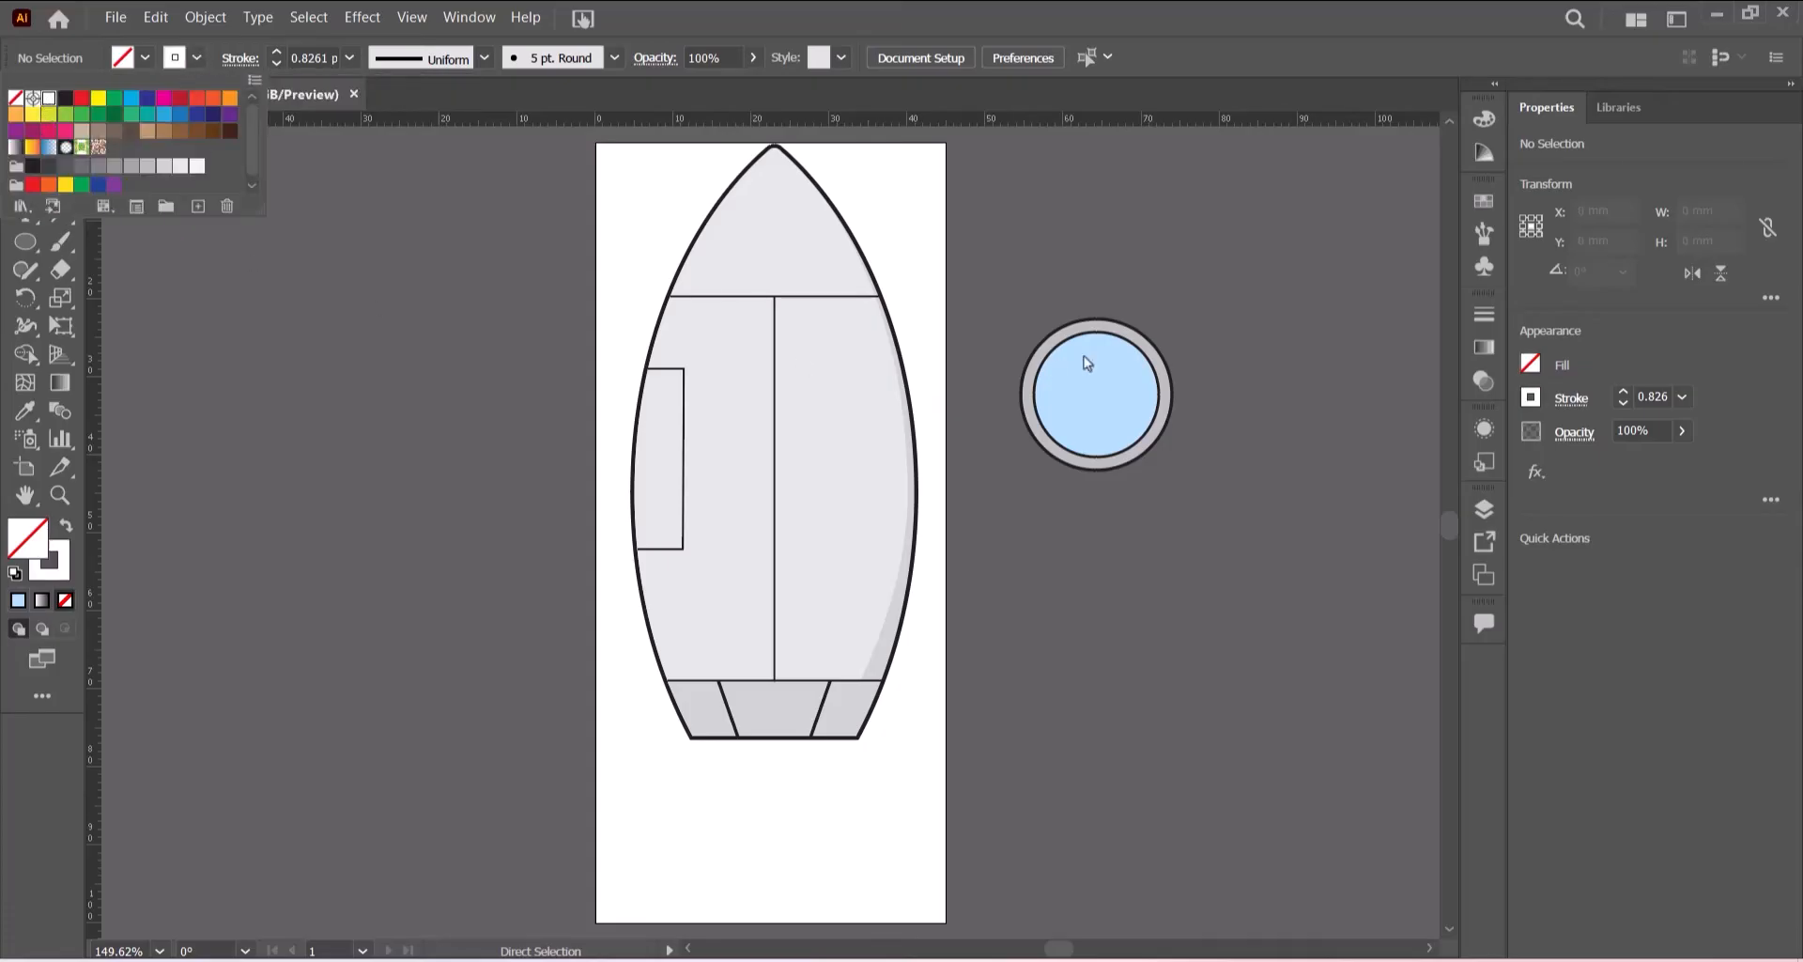
{"action": "left_click", "coordinate": [1175, 25]}
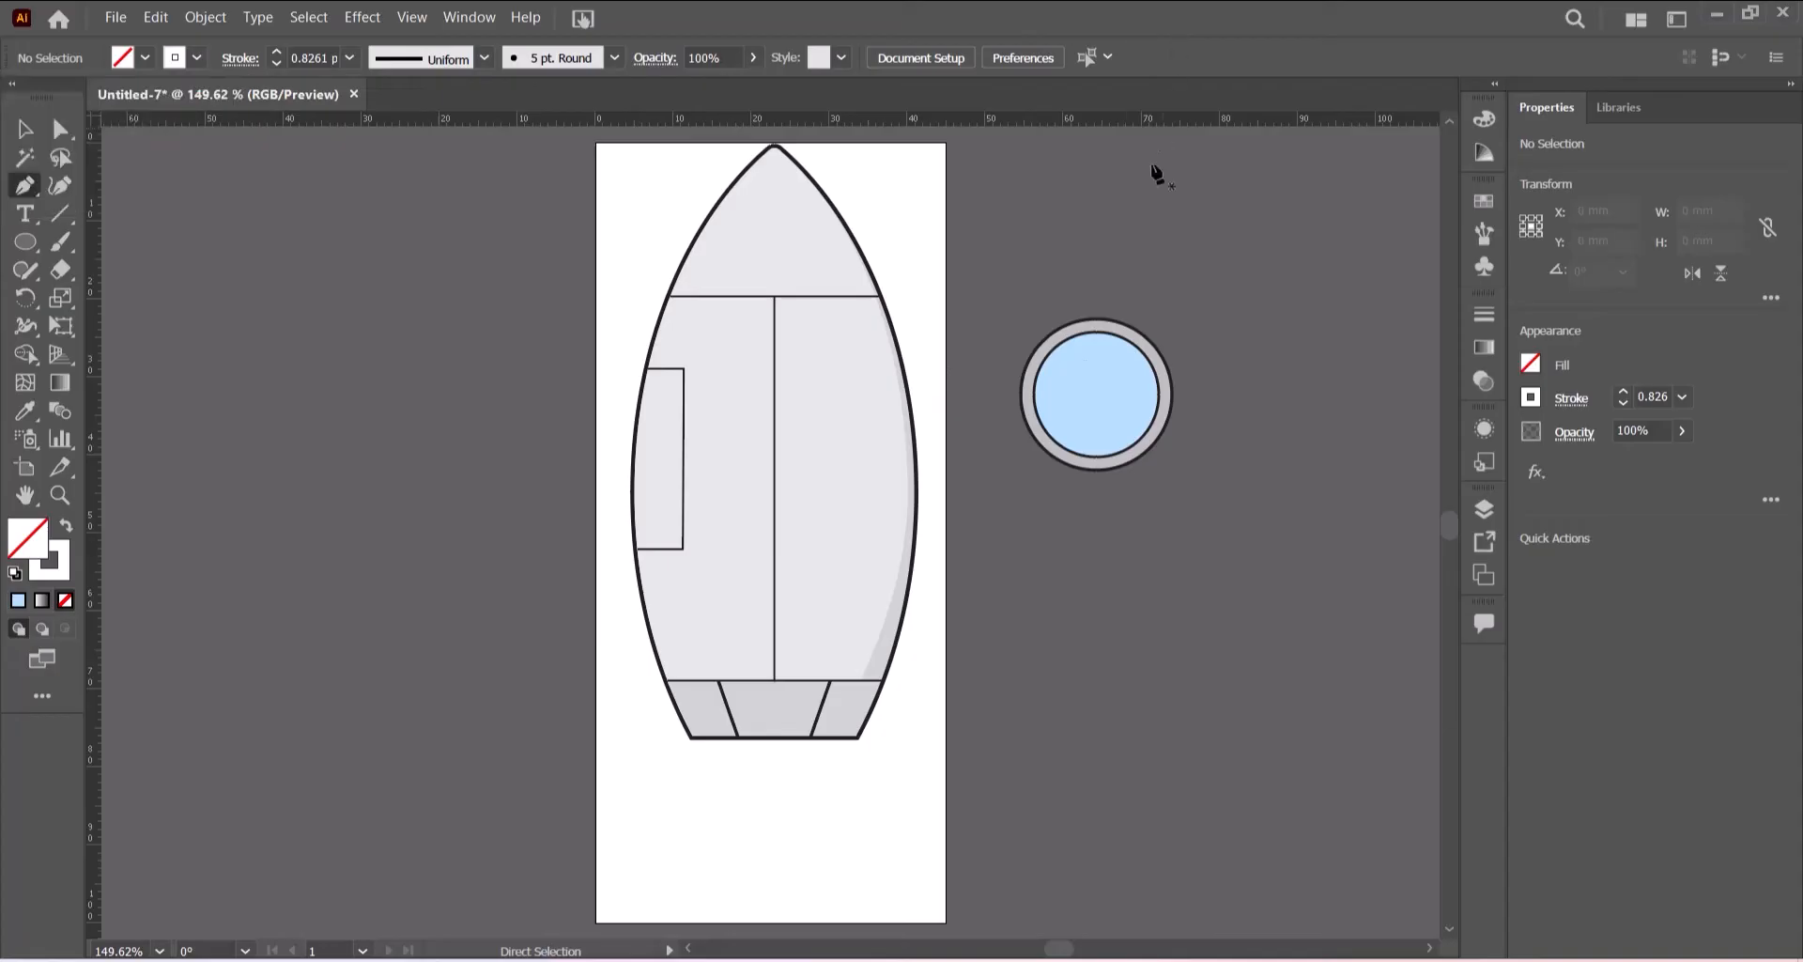
{"action": "key", "text": "p"}
{"action": "left_click", "coordinate": [1294, 340]}
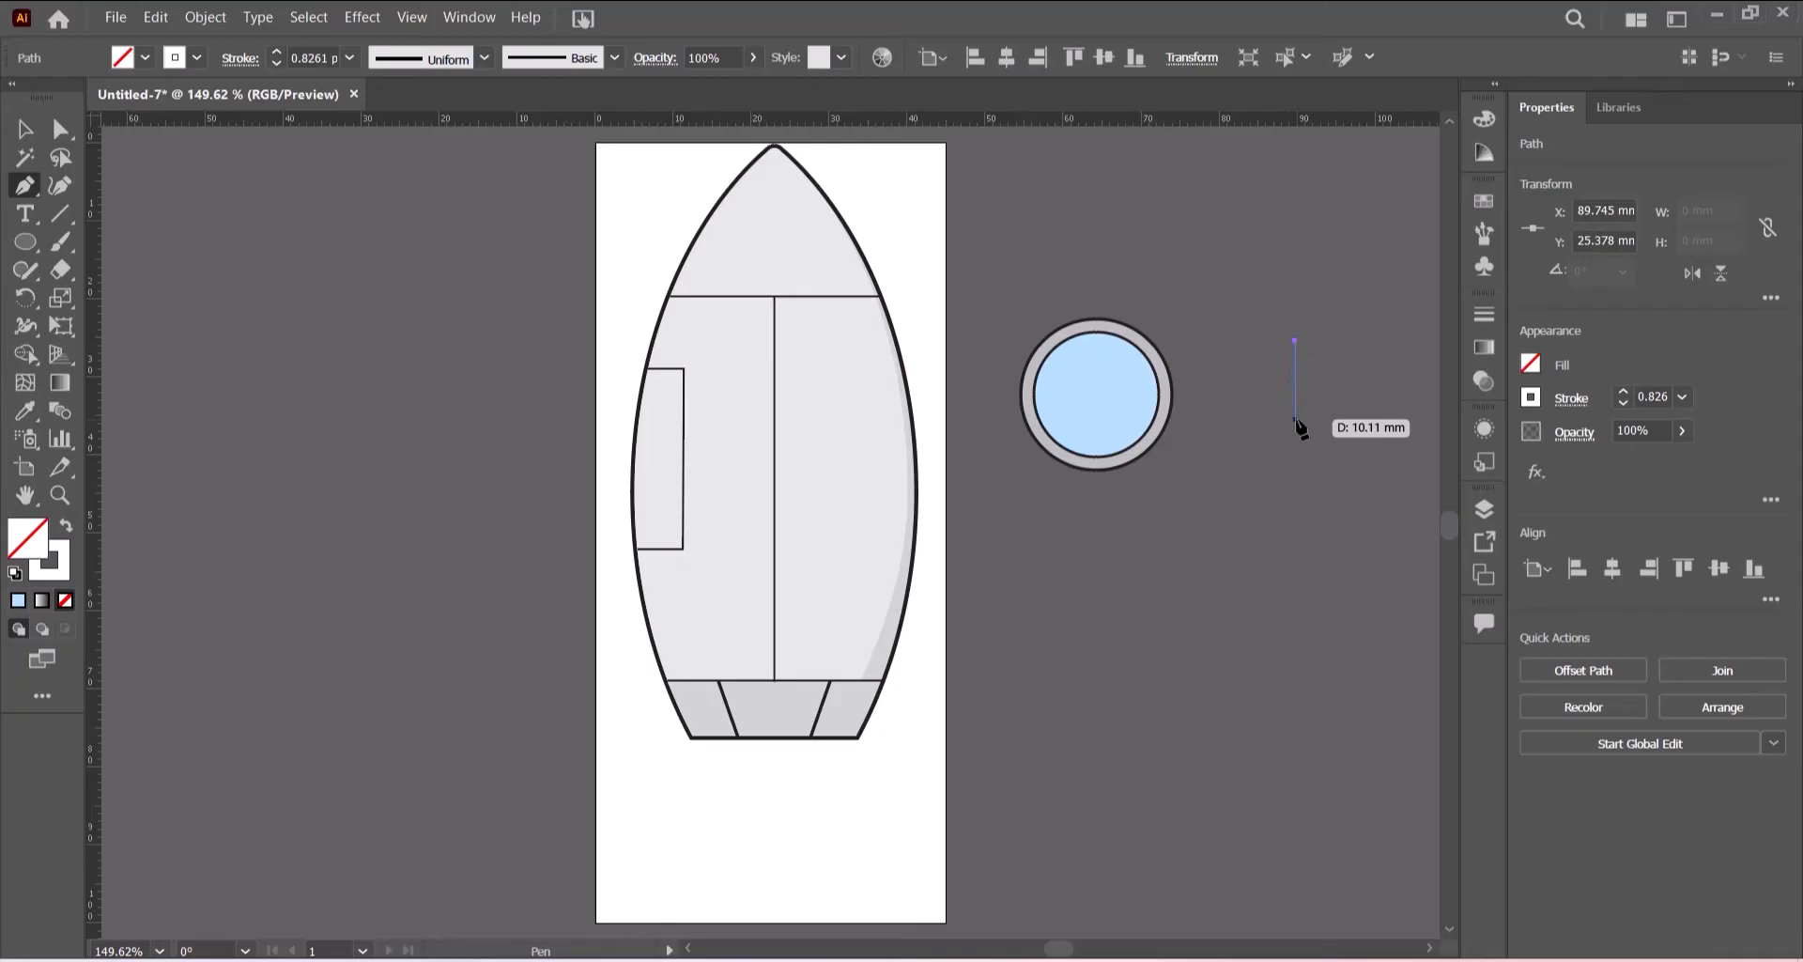
{"action": "left_click_drag", "start_coordinate": [1295, 418], "coordinate": [1325, 463]}
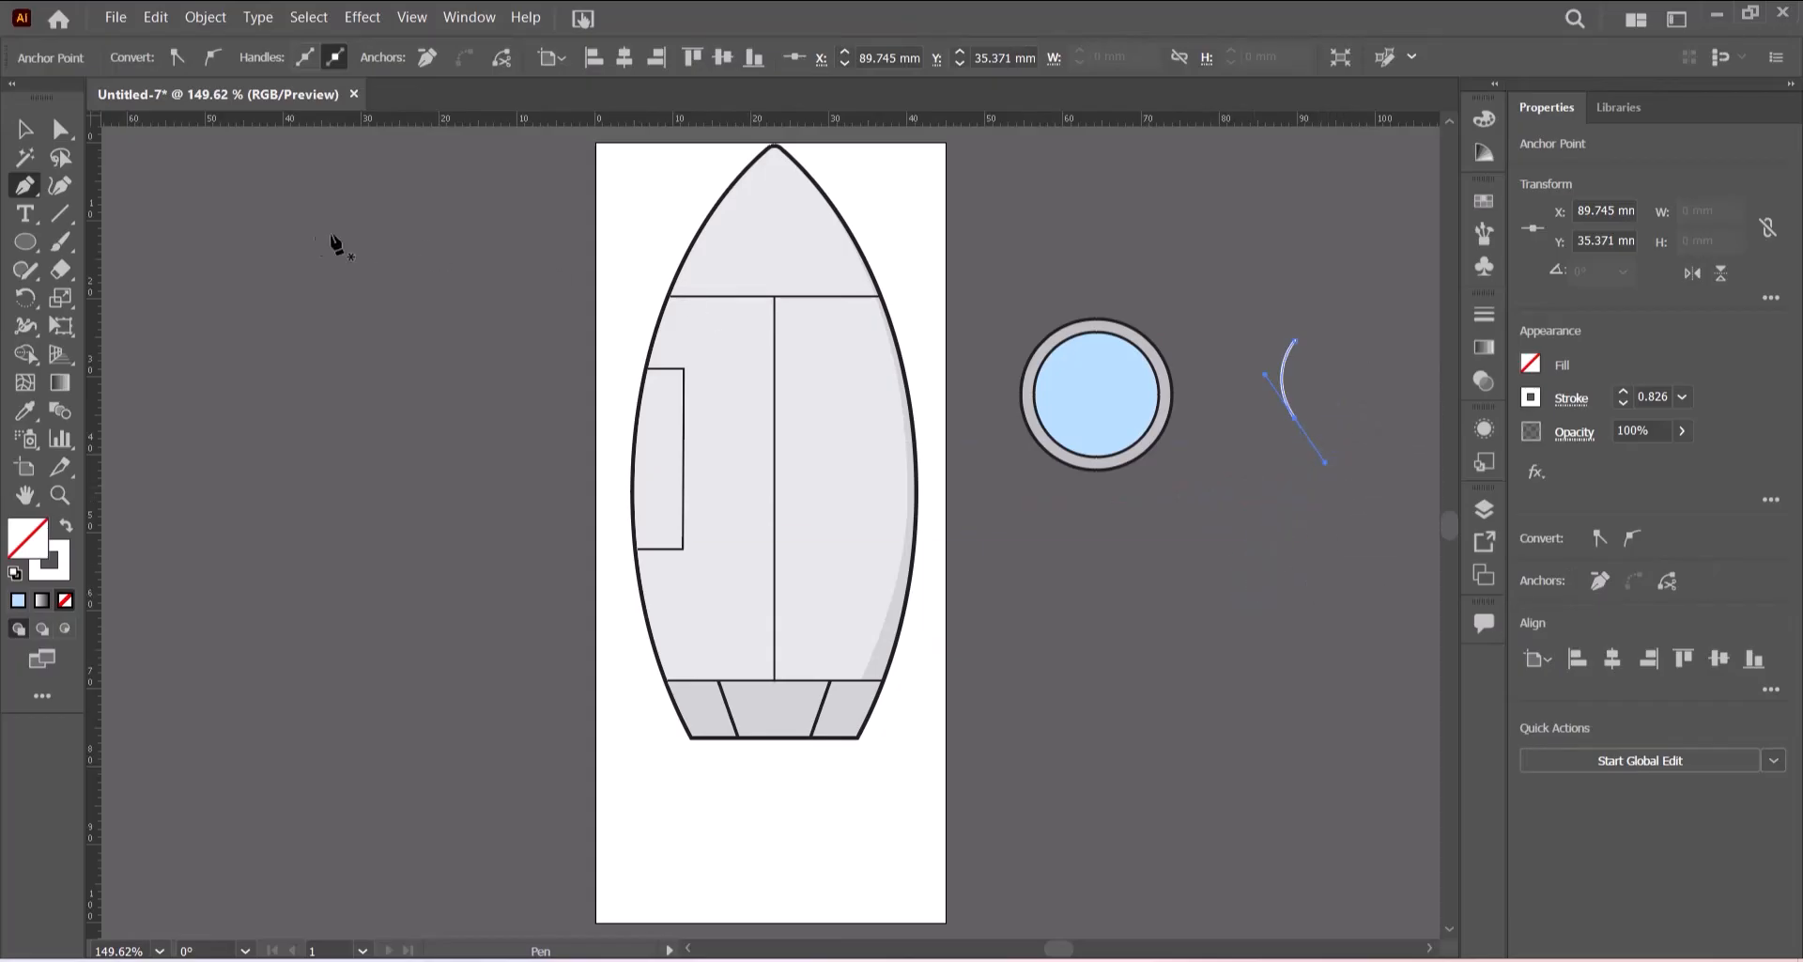
{"action": "left_click", "coordinate": [24, 128]}
{"action": "left_click", "coordinate": [1221, 520]}
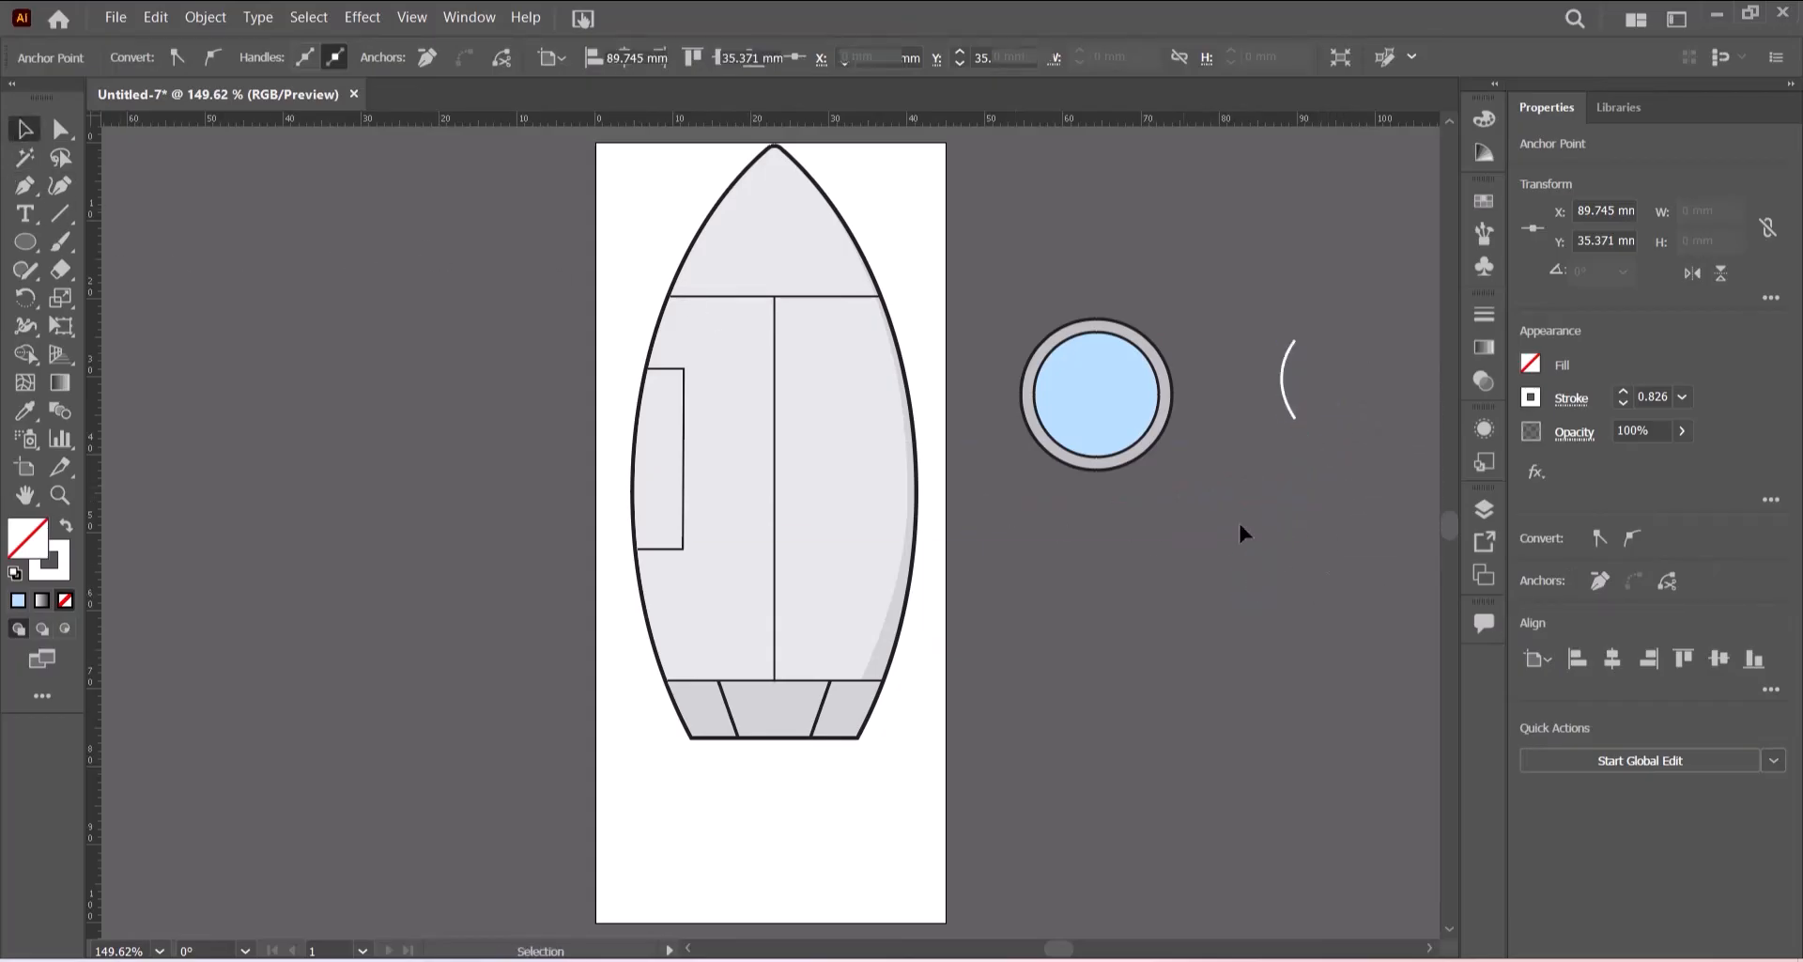
- Give the curved highlight stroke Width Profile 1 and set its stroke weight to 5 pt
{"action": "left_click", "coordinate": [1289, 402]}
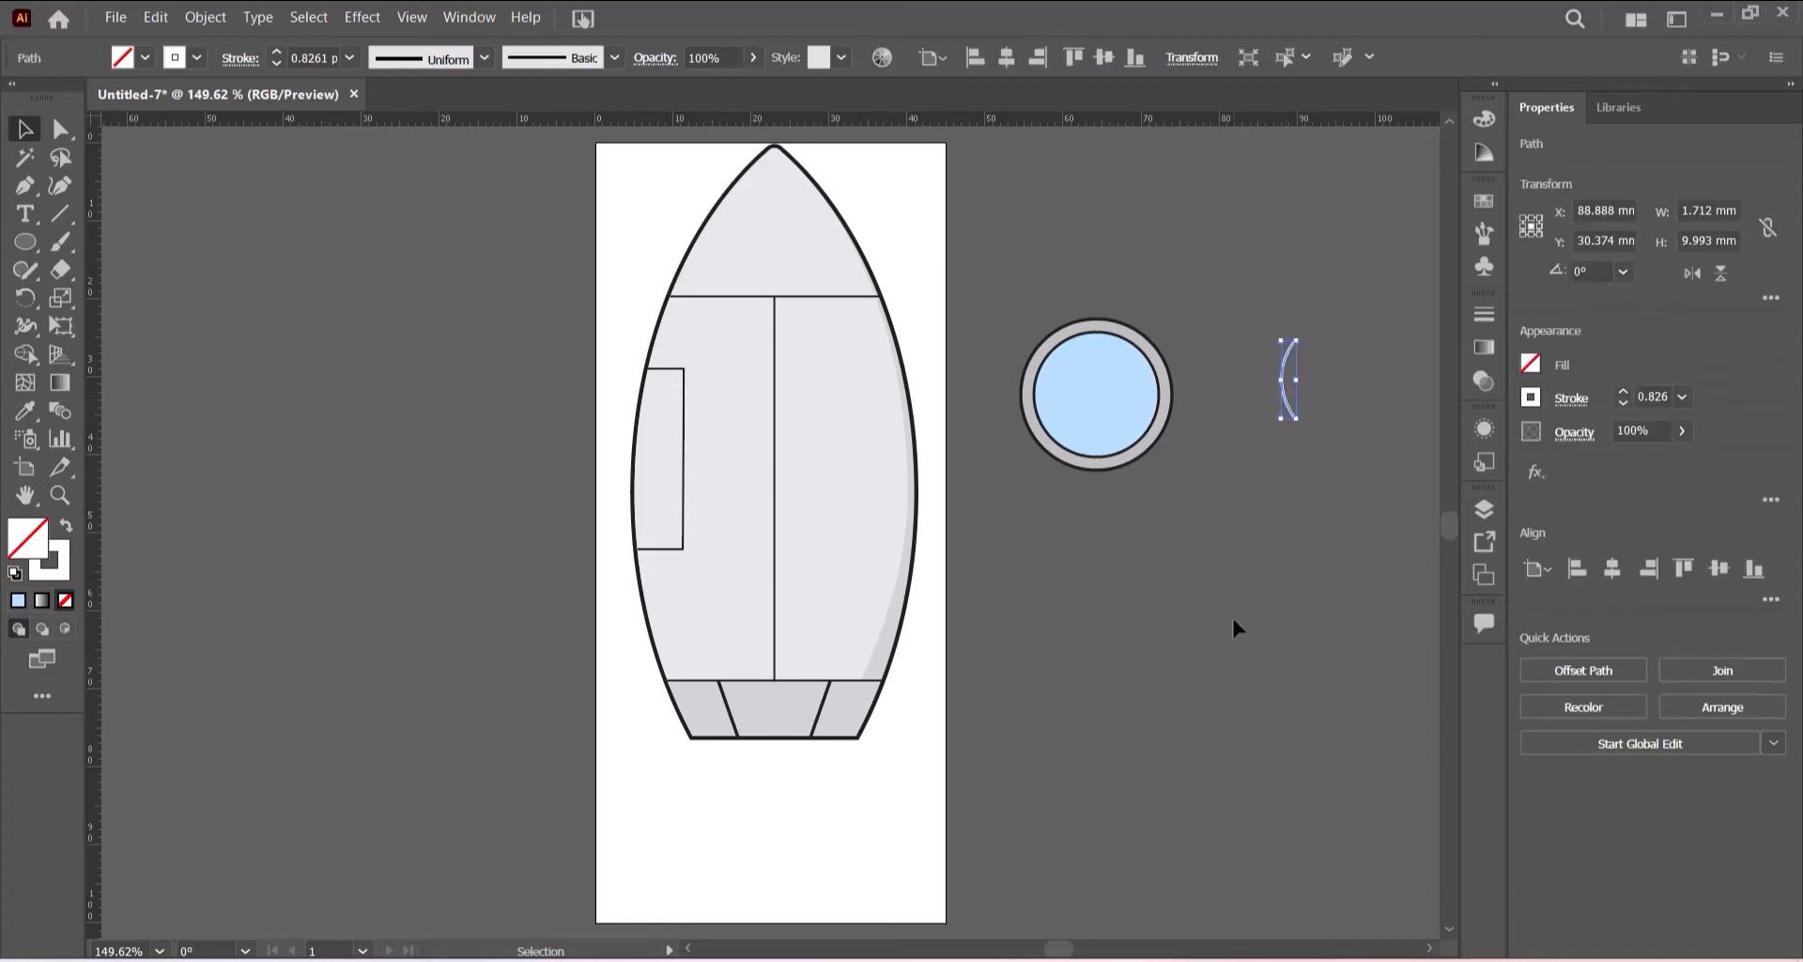
{"action": "left_click", "coordinate": [485, 60]}
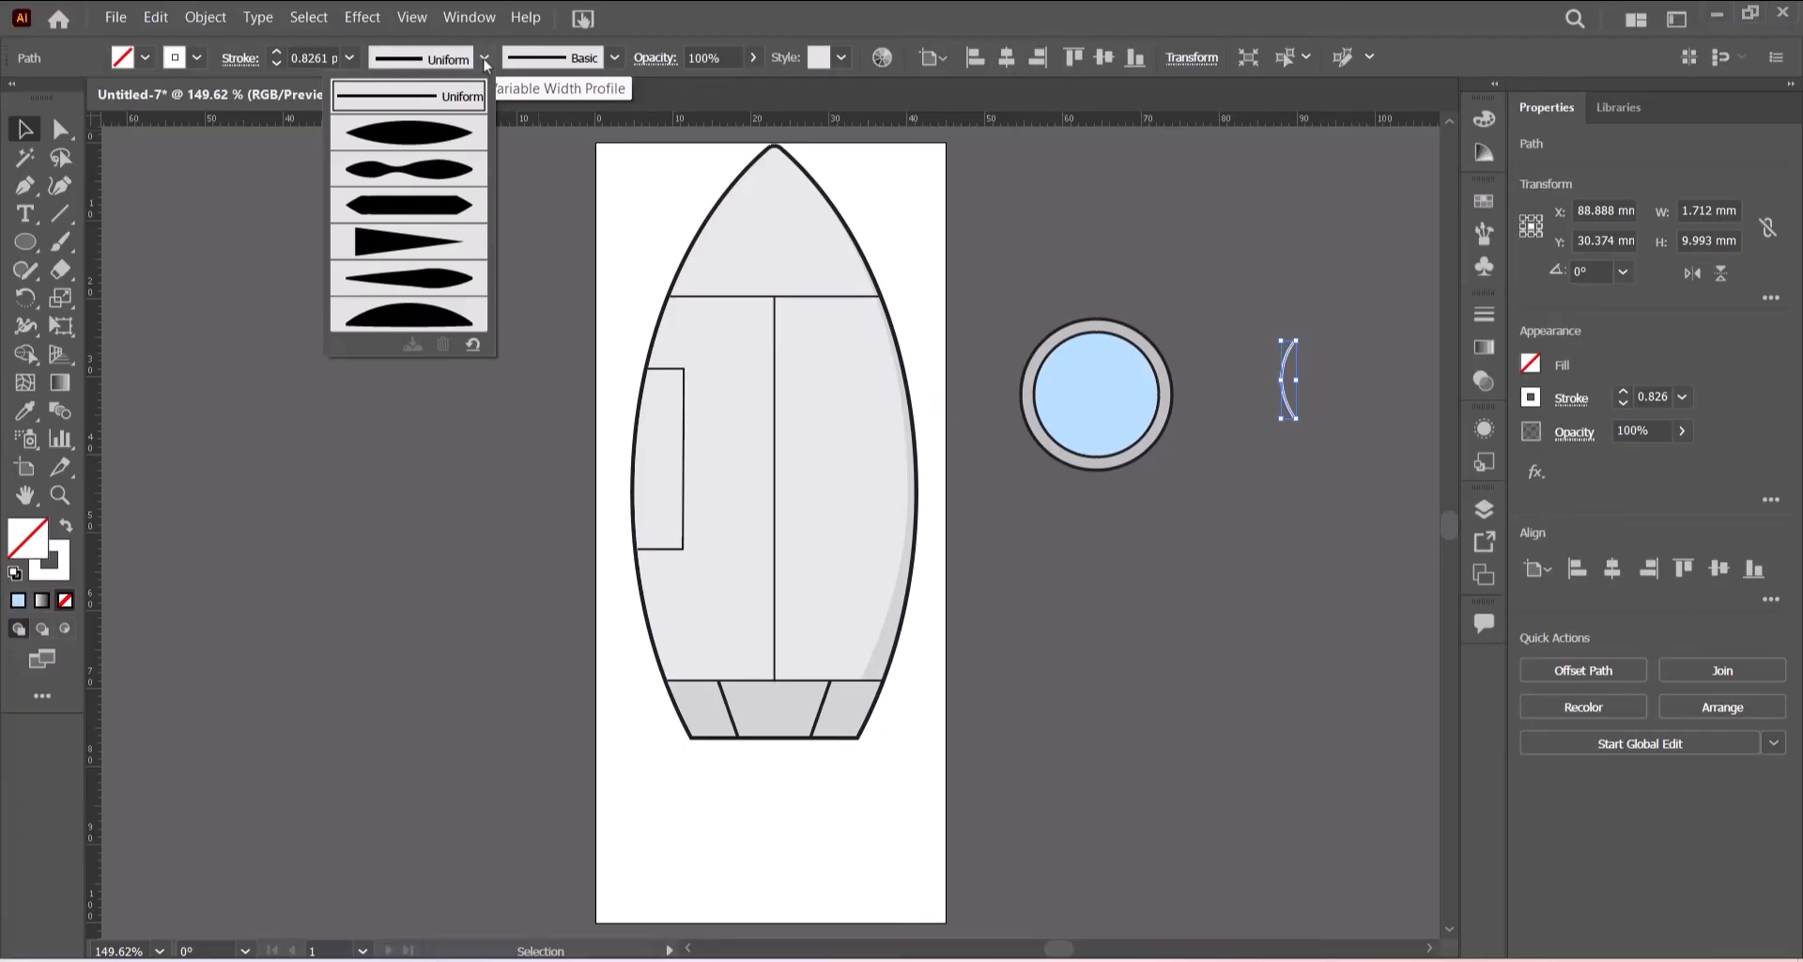
{"action": "left_click", "coordinate": [419, 134]}
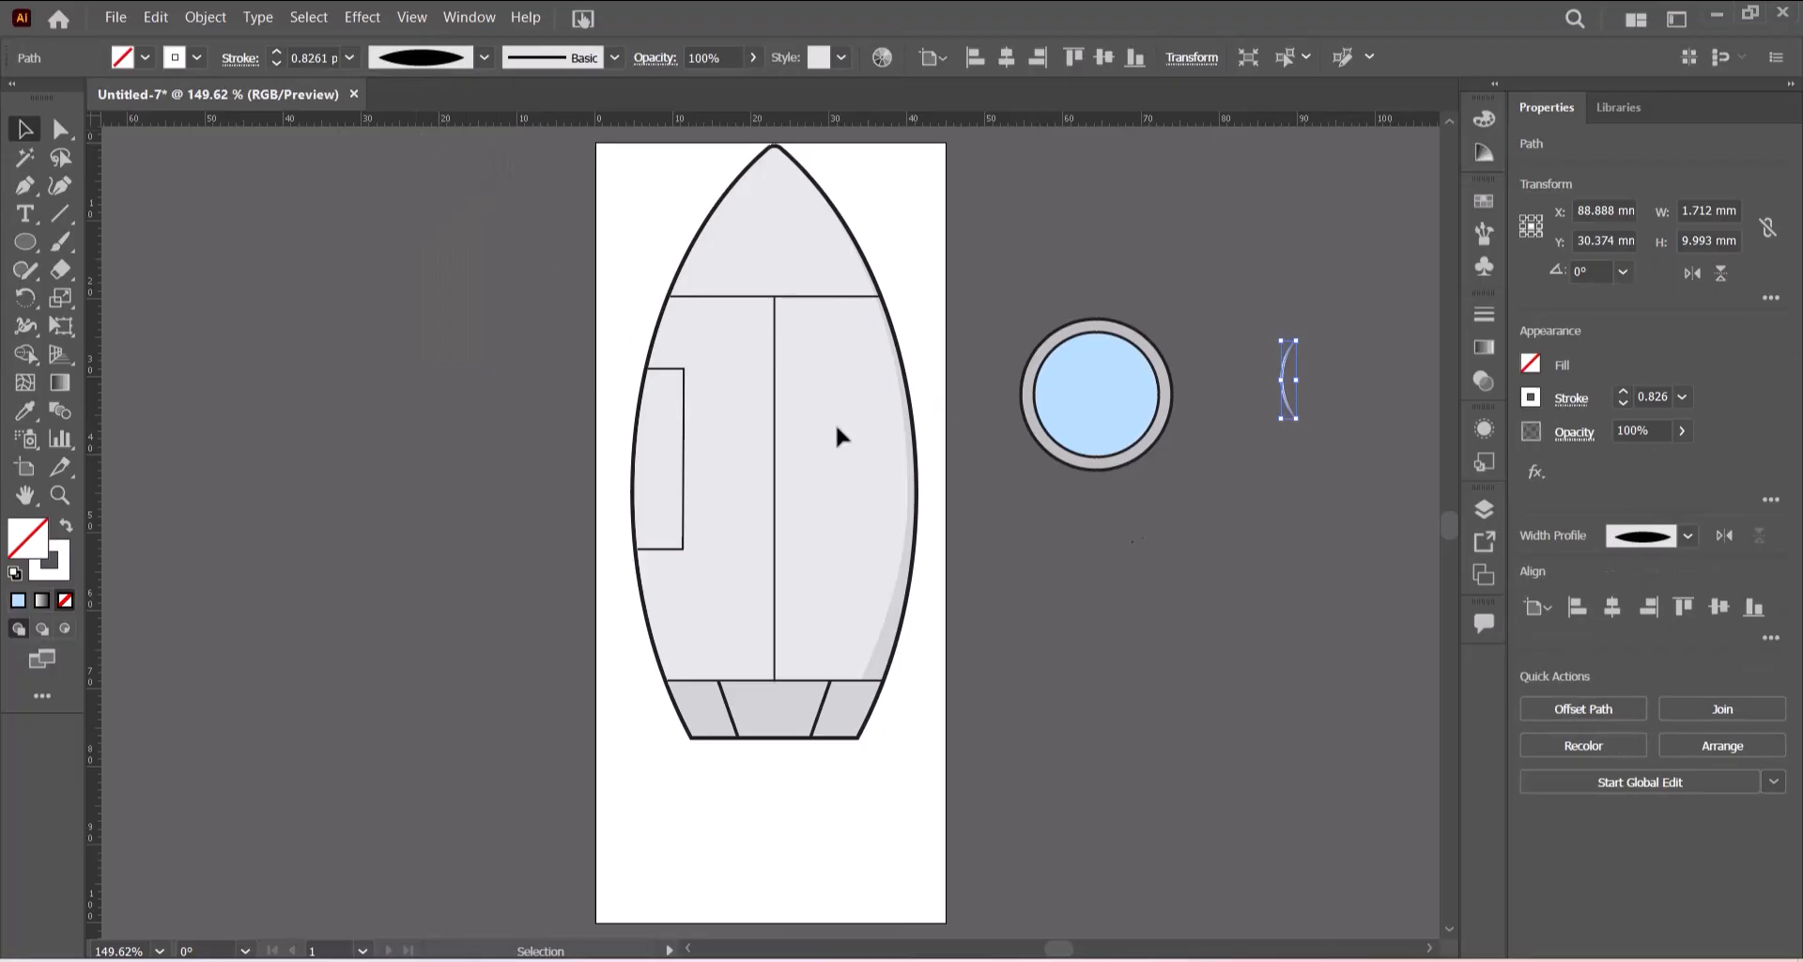
{"action": "key", "text": "ctrl+="}
{"action": "key", "text": "ctrl+="}
{"action": "key", "text": "ctrl+="}
{"action": "key", "text": "ctrl+="}
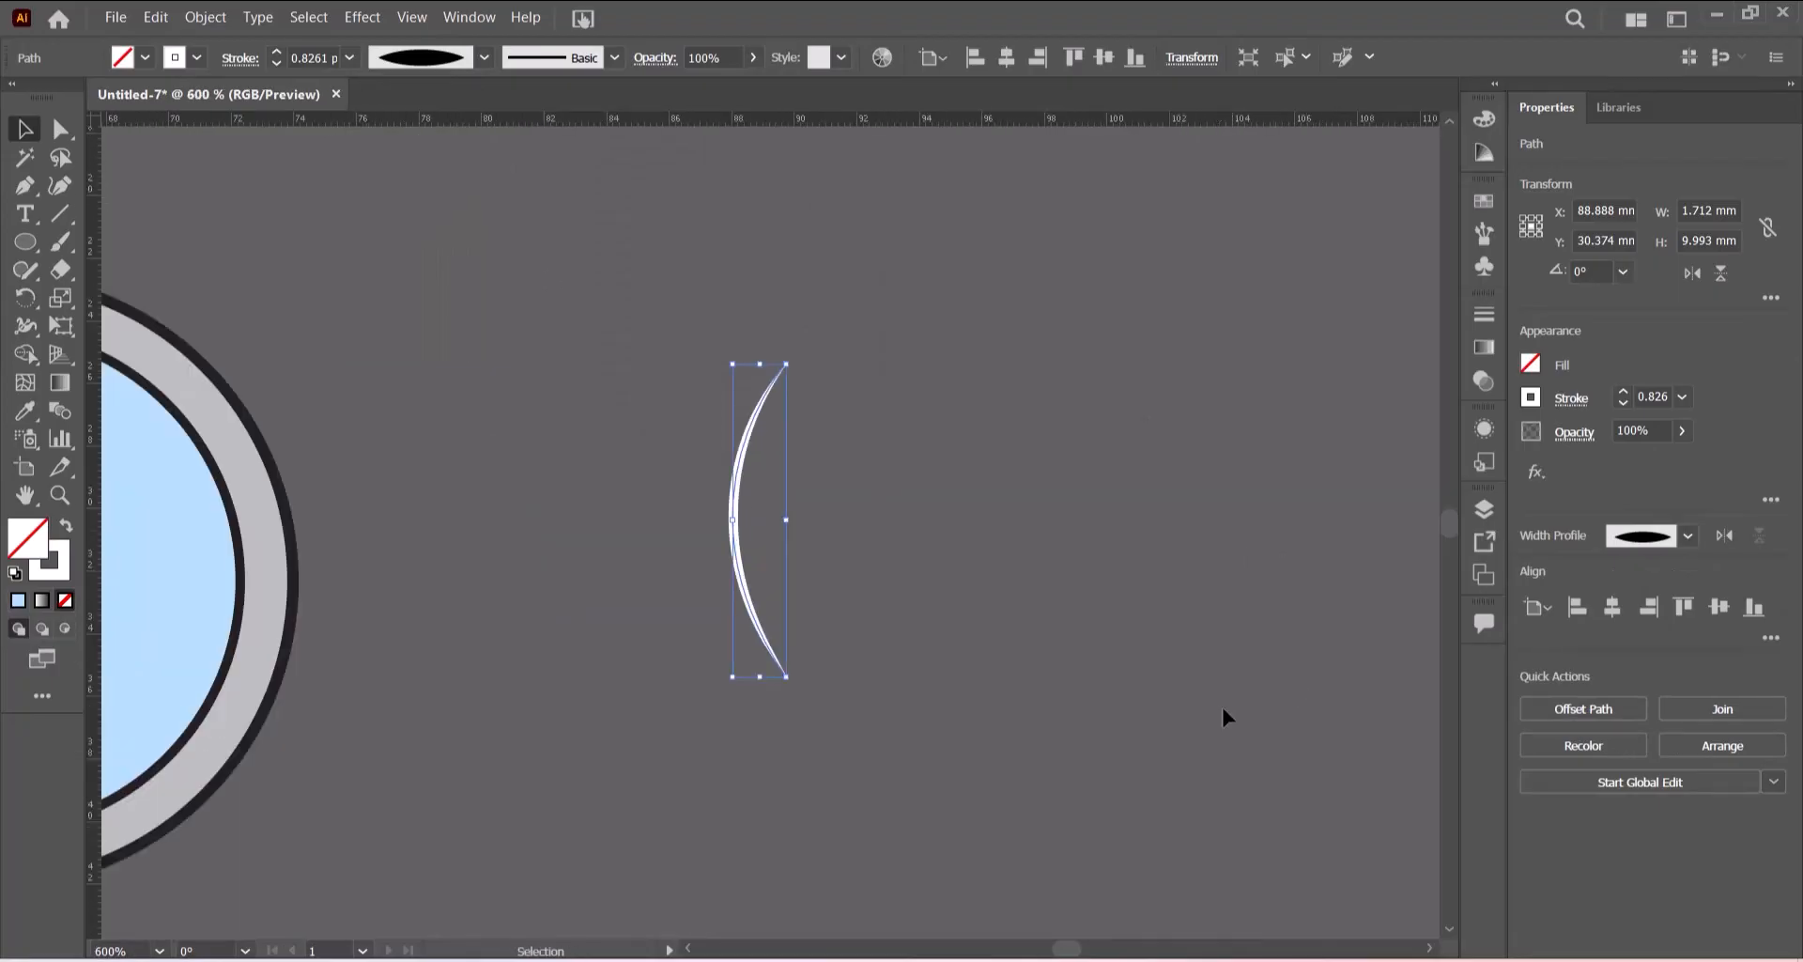
{"action": "left_click", "coordinate": [1429, 951]}
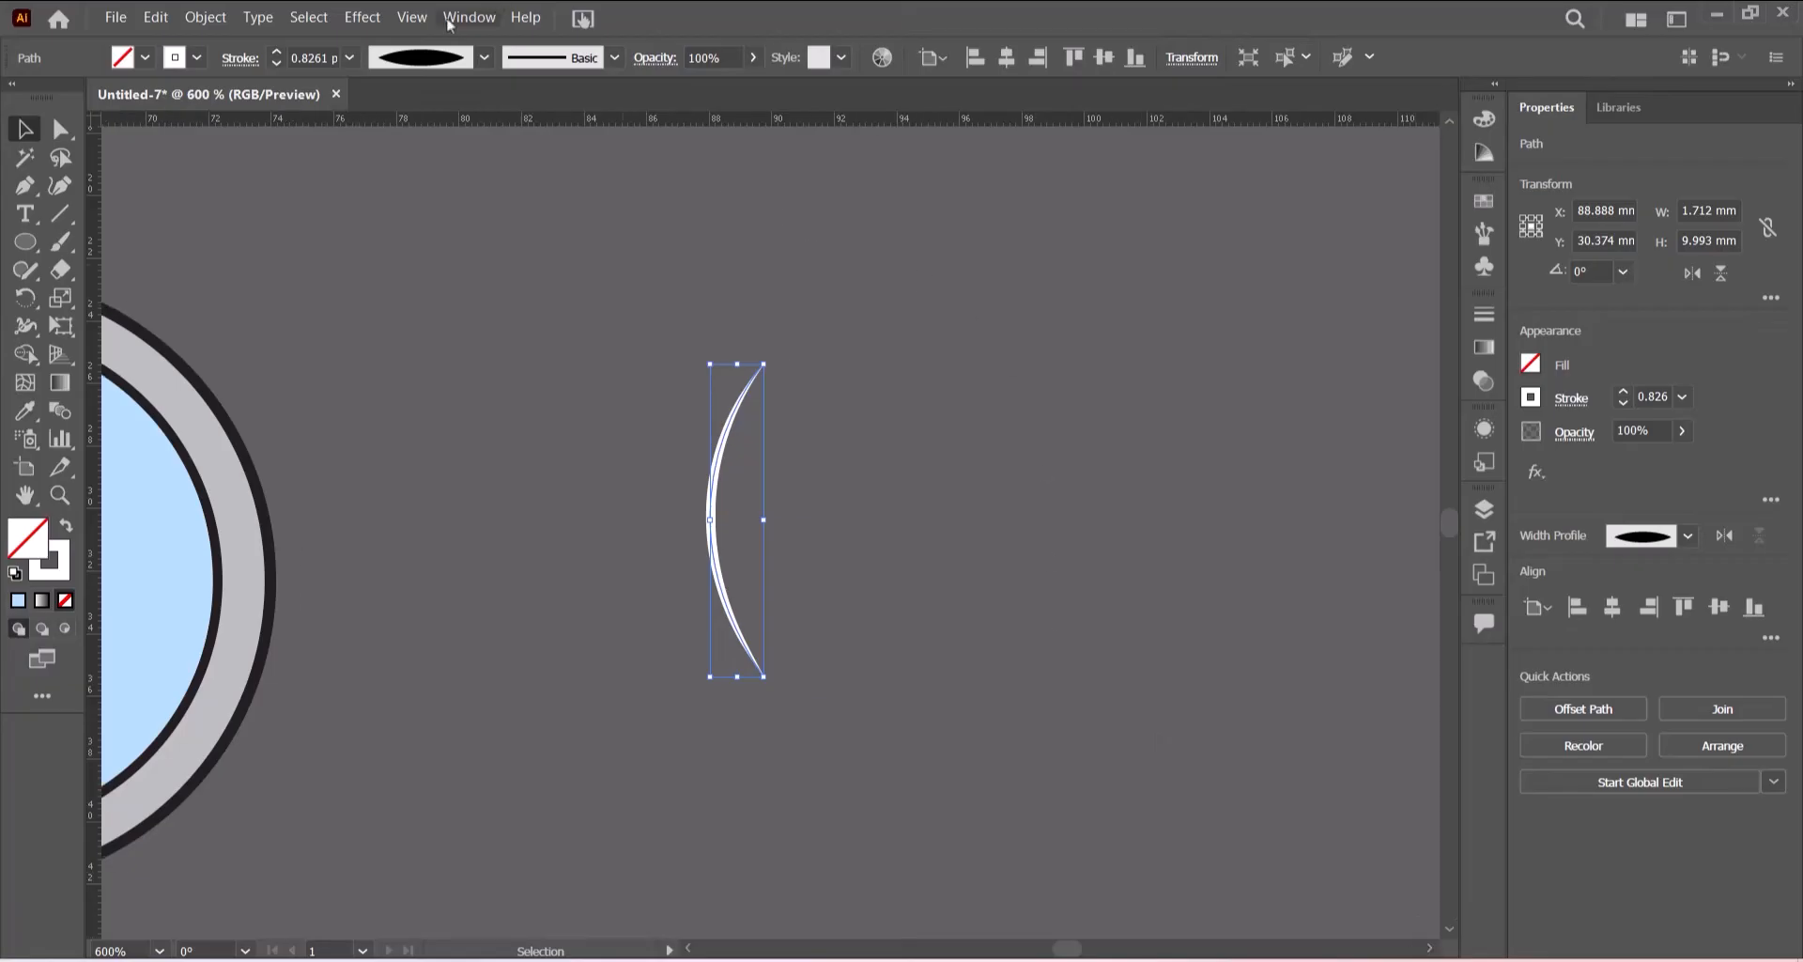
{"action": "left_click", "coordinate": [349, 60]}
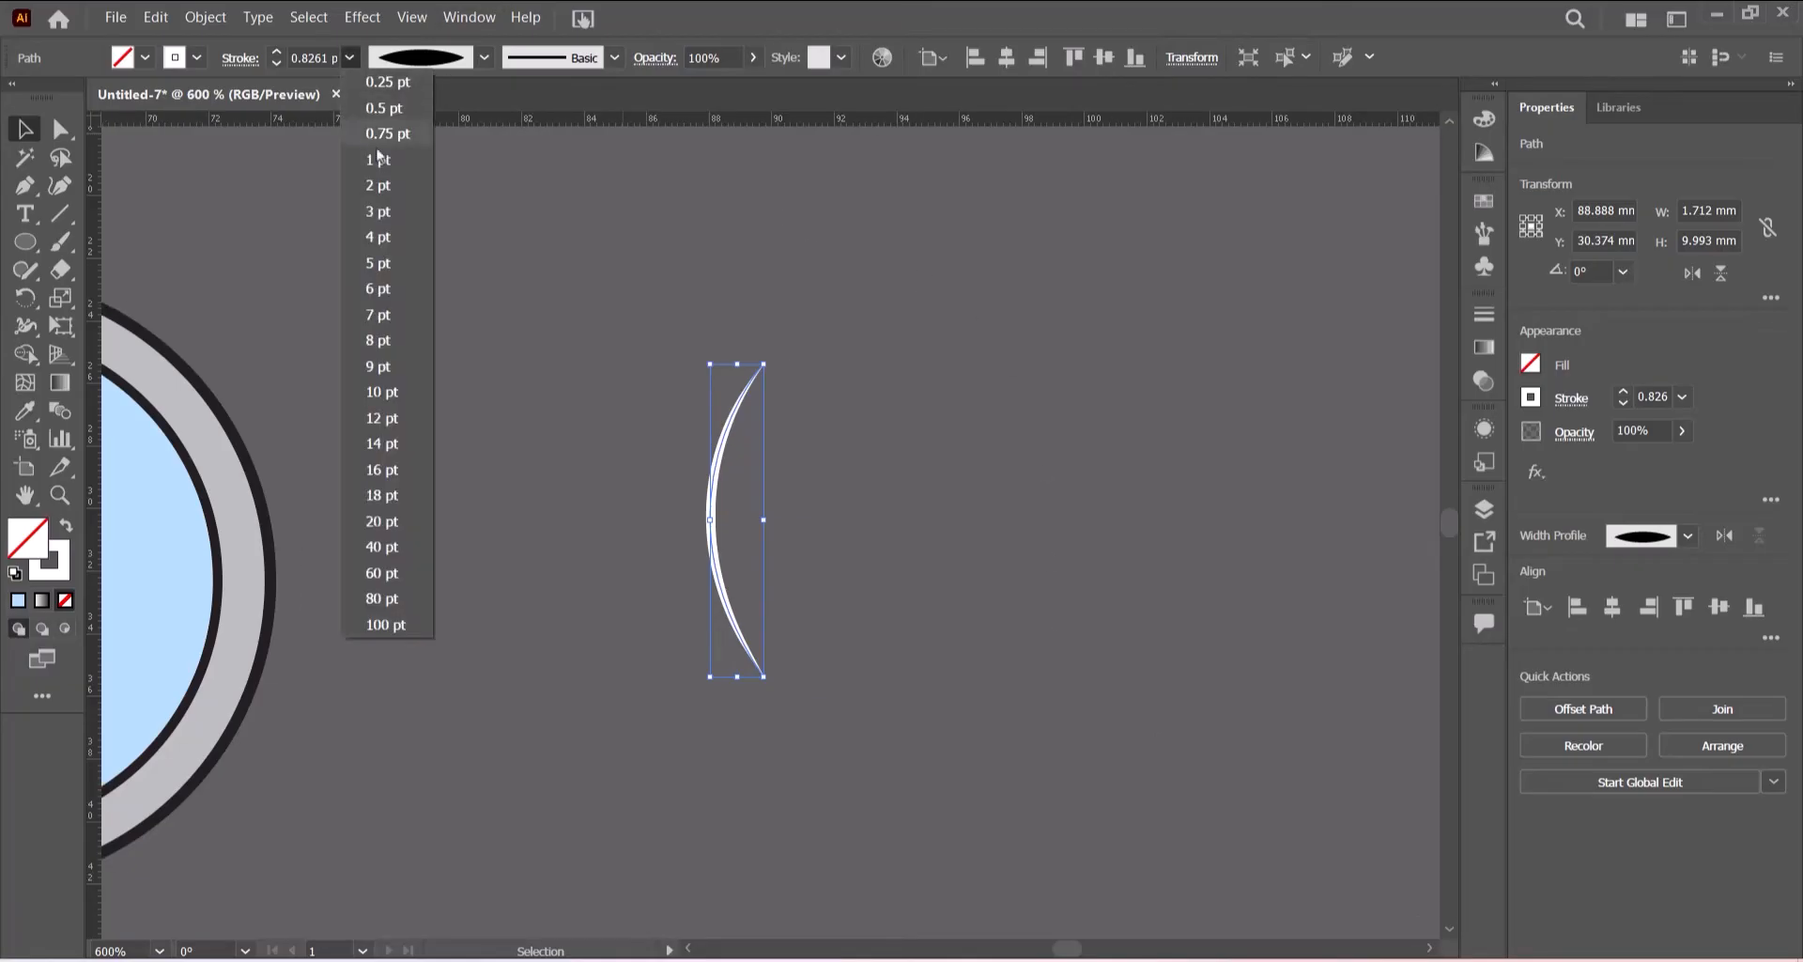
{"action": "left_click", "coordinate": [373, 265]}
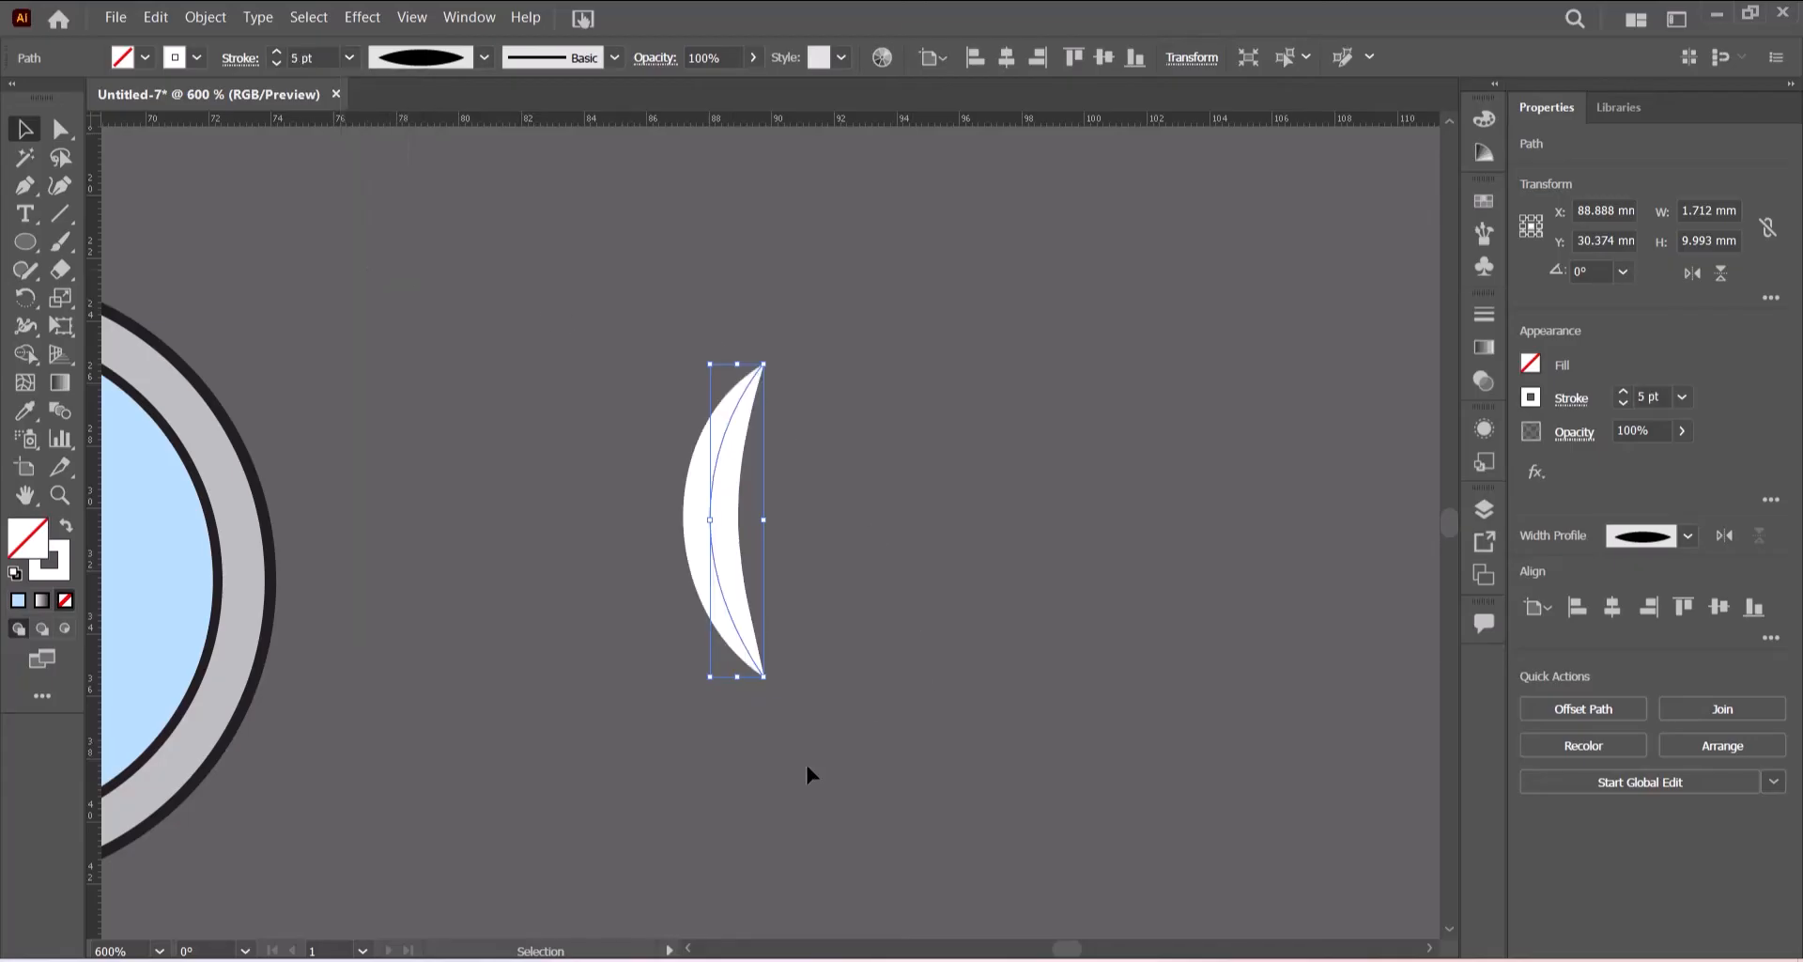
- Move the highlight stroke closer to the porthole
{"action": "scroll", "coordinate": [690, 950], "scroll_direction": "left", "scroll_amount": 5}
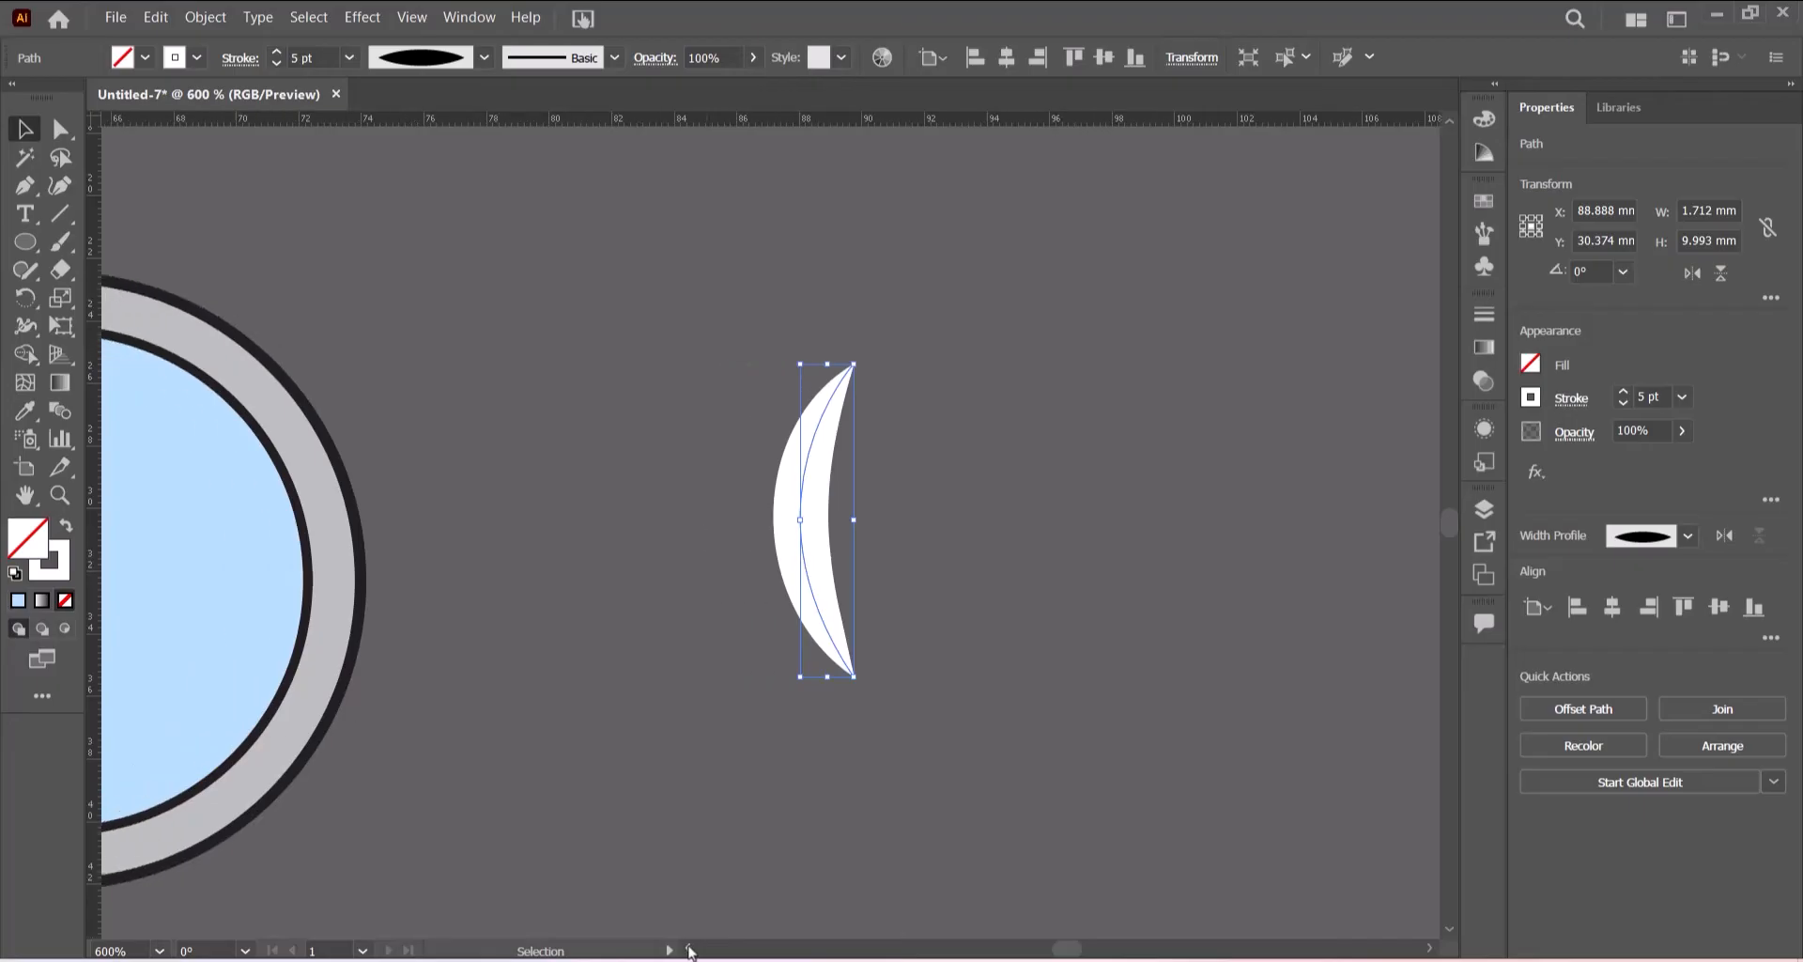
{"action": "scroll", "coordinate": [690, 951], "scroll_direction": "left", "scroll_amount": 3}
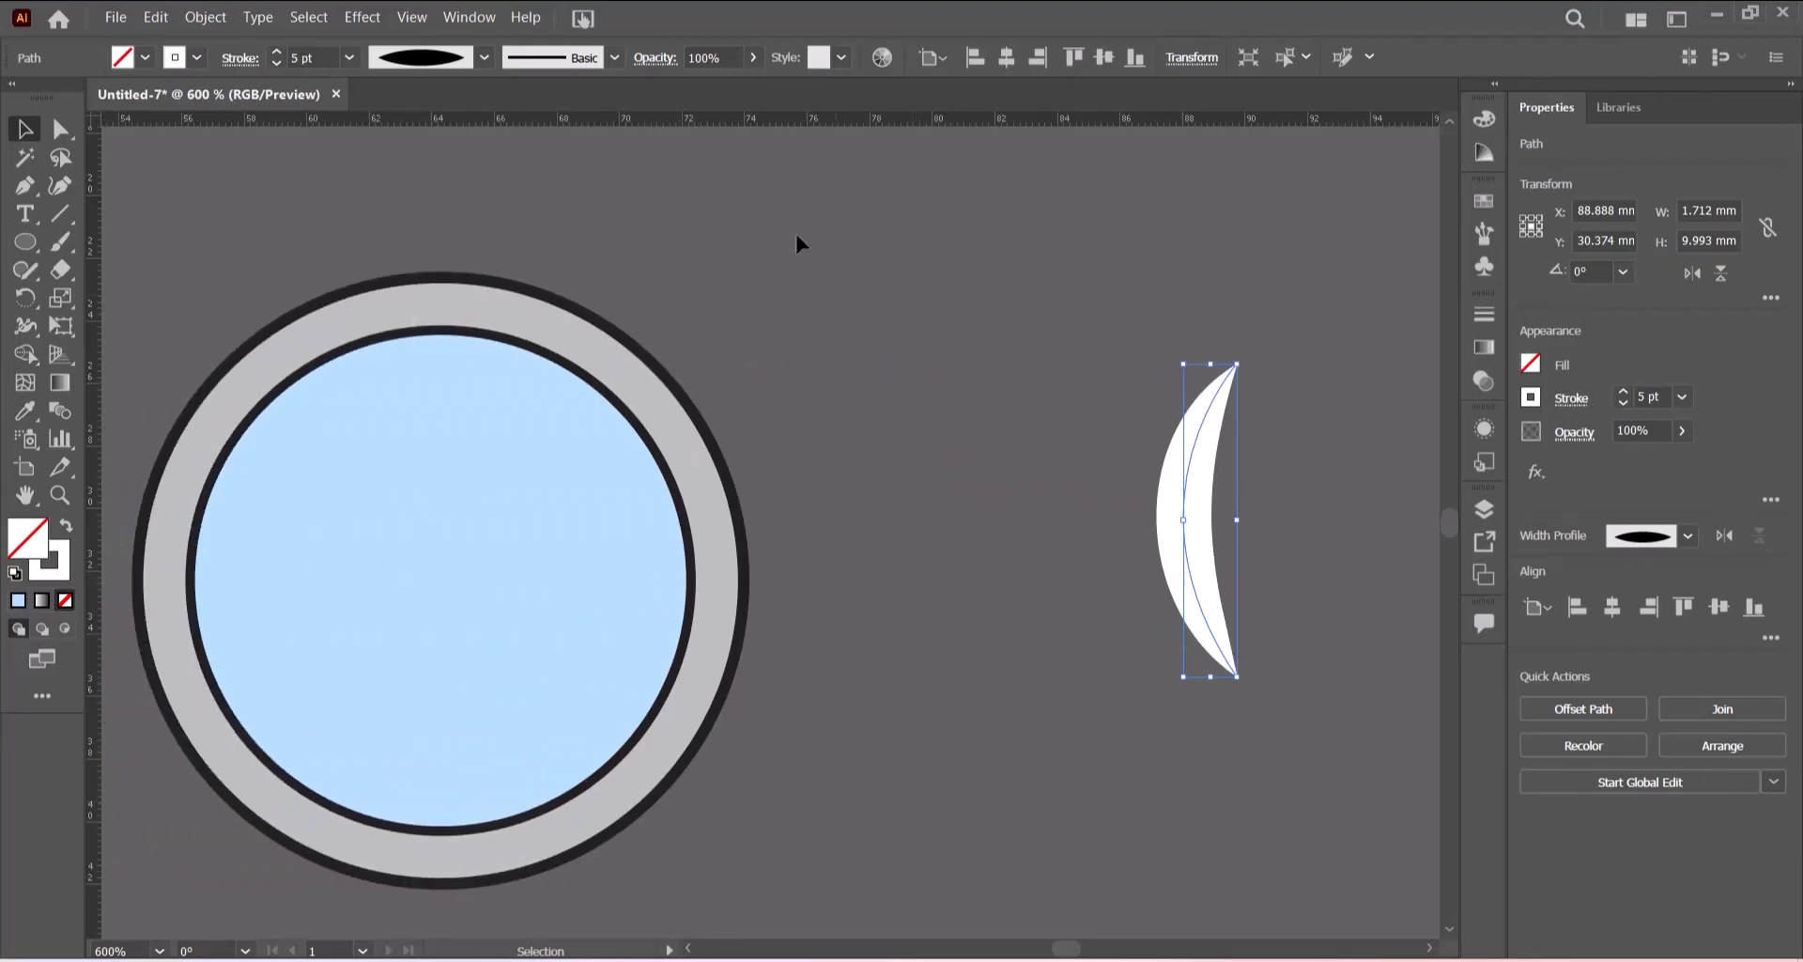
{"action": "left_click_drag", "start_coordinate": [1177, 517], "coordinate": [983, 575]}
- Apply a Gaussian Blur with a radius of about 2.882 pixels to the highlight
{"action": "left_click", "coordinate": [361, 16]}
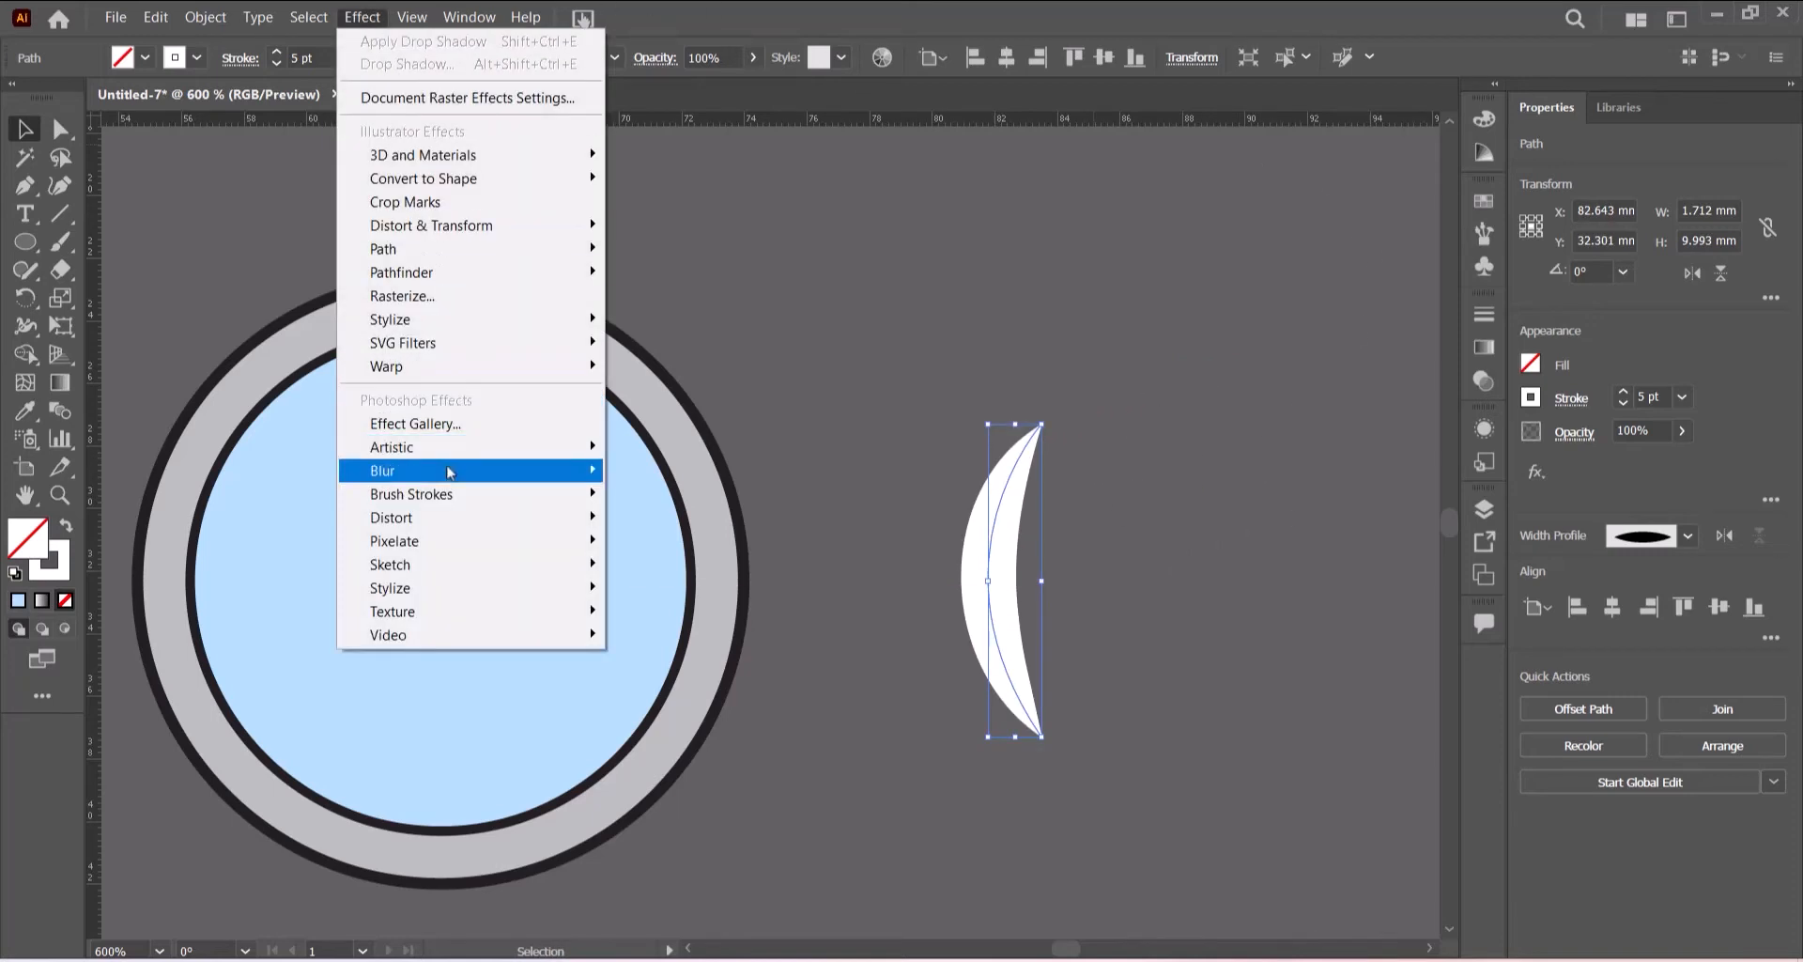
{"action": "mouse_move", "coordinate": [449, 473]}
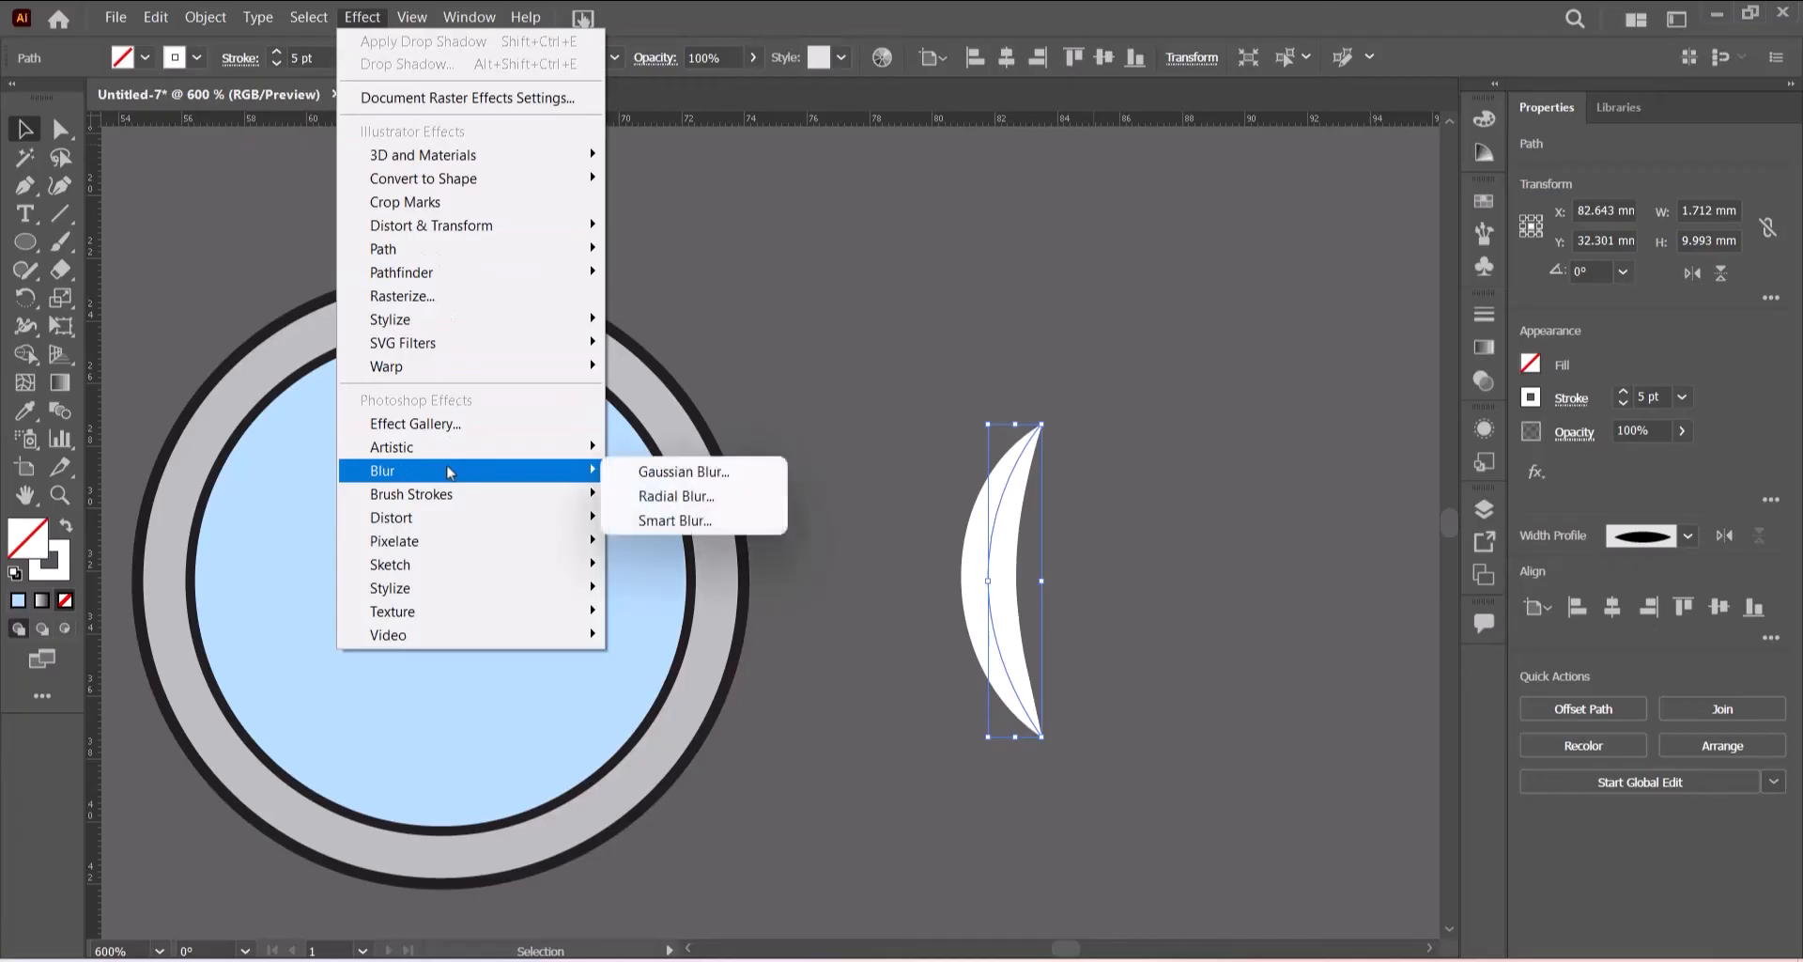
{"action": "left_click", "coordinate": [706, 474]}
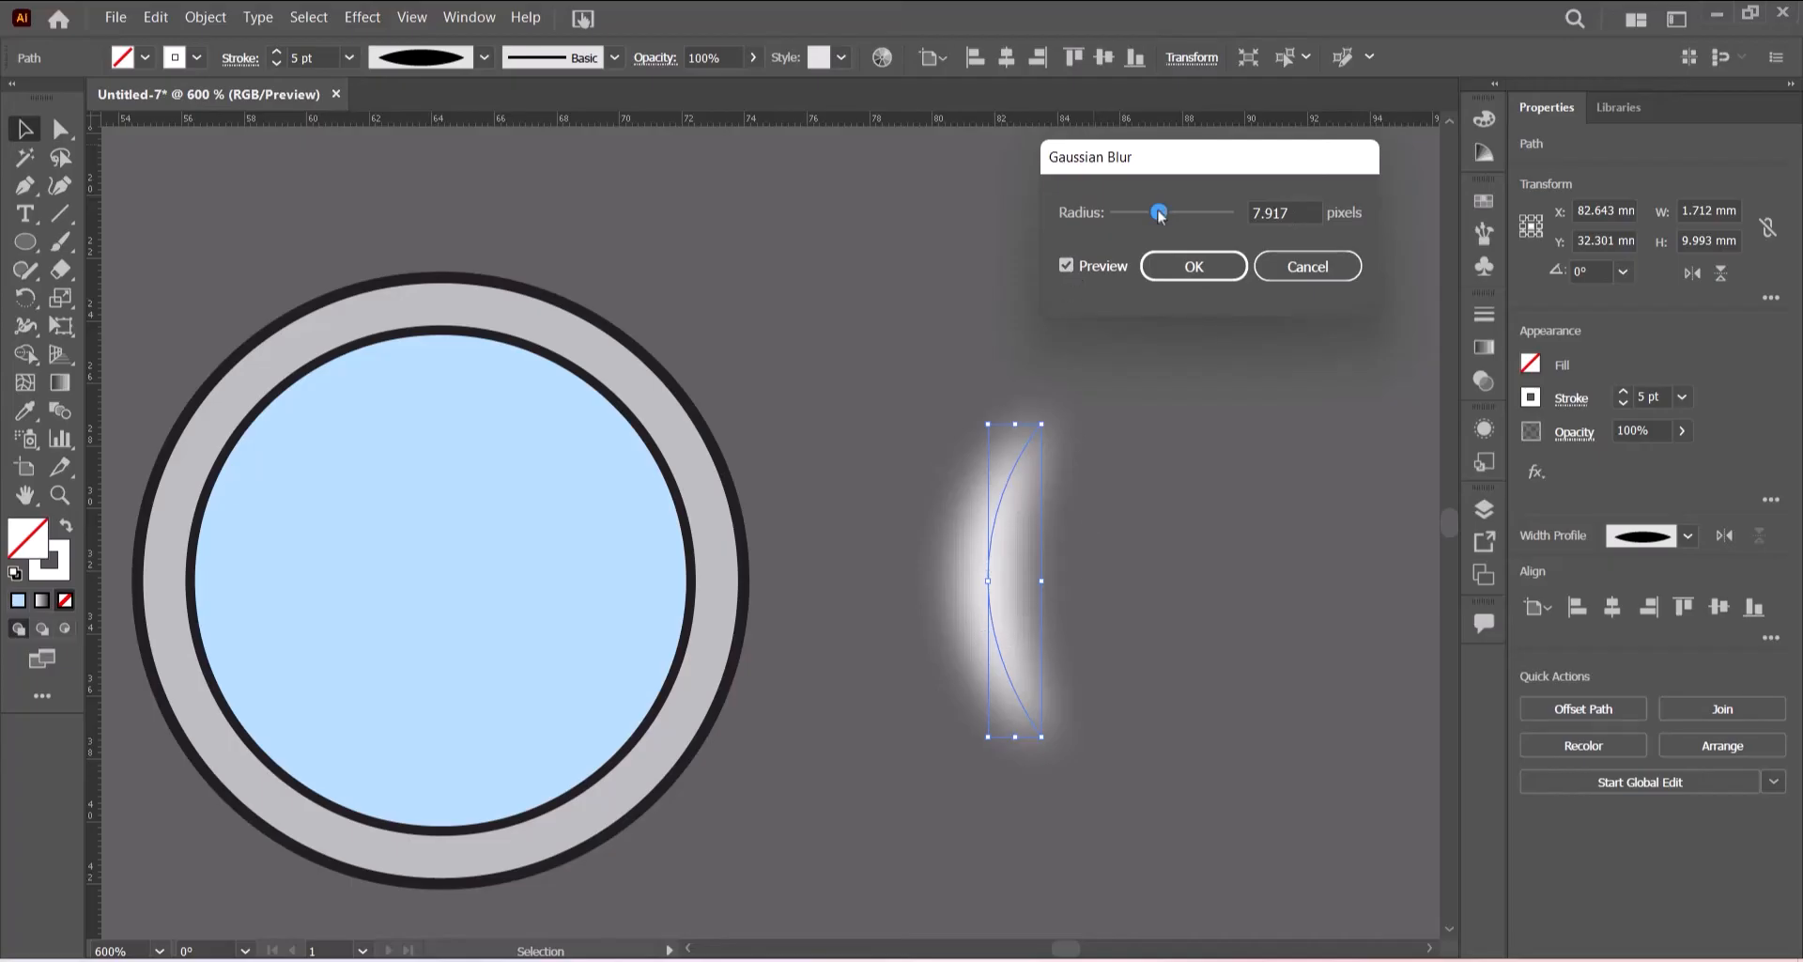
{"action": "left_click_drag", "start_coordinate": [1160, 214], "coordinate": [1132, 216]}
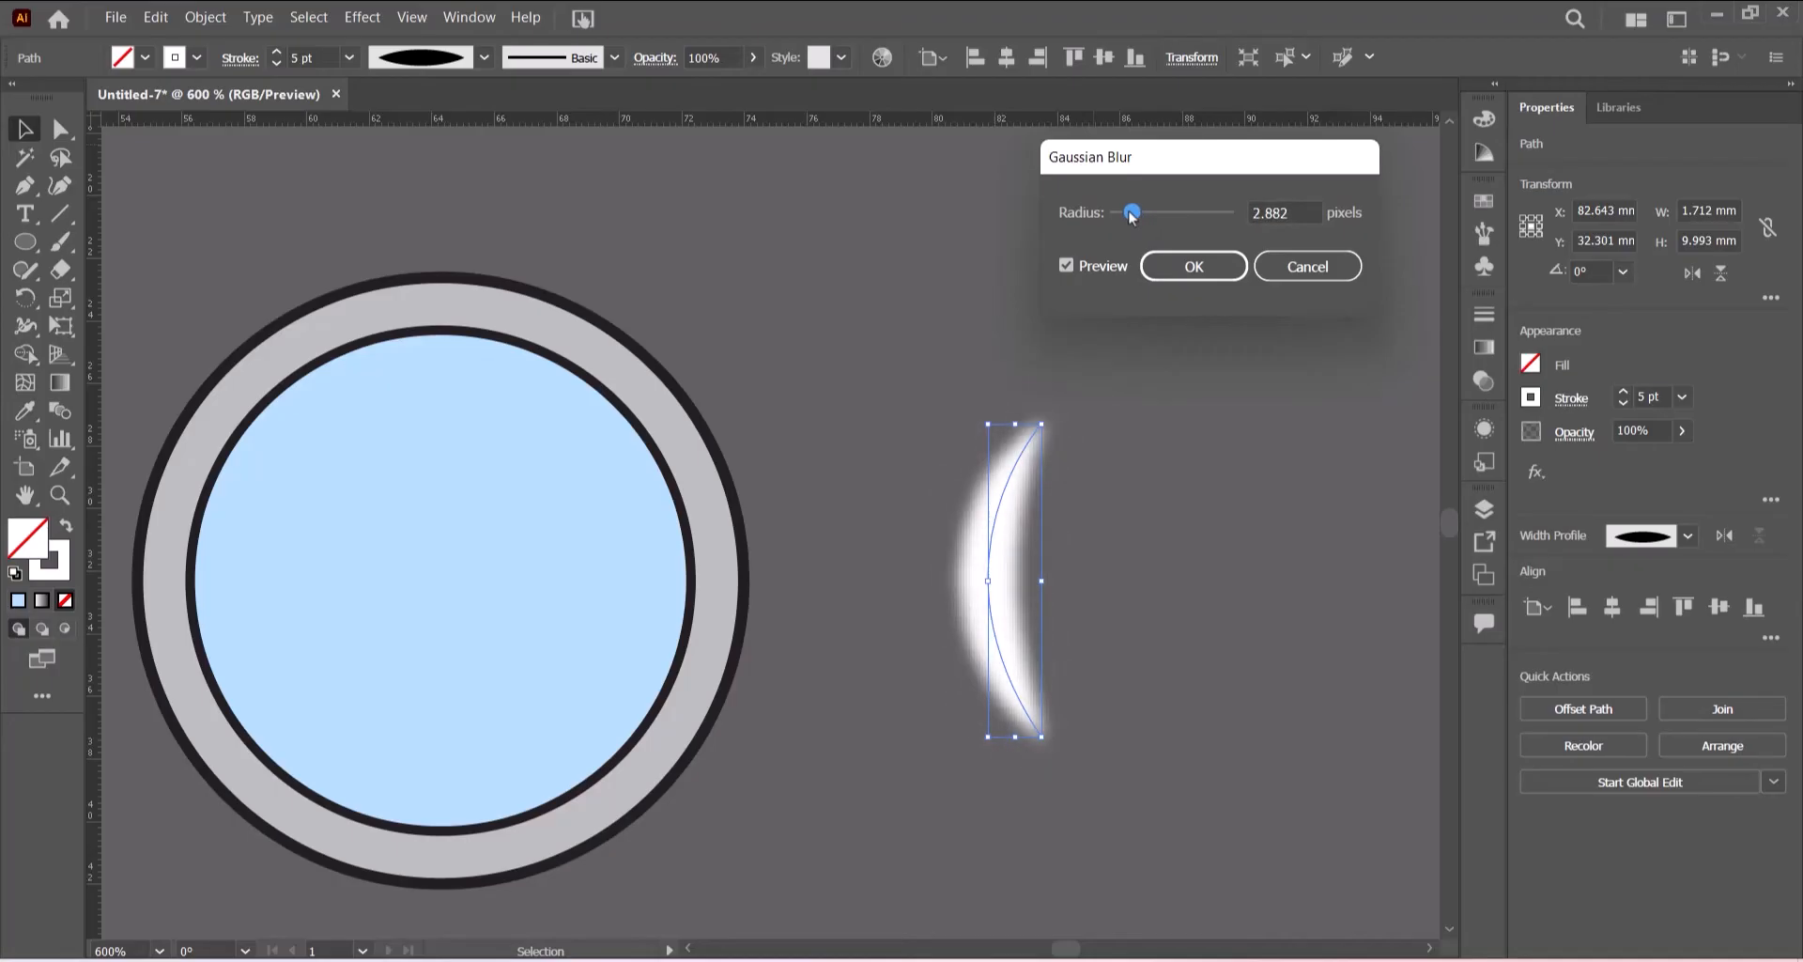
{"action": "left_click", "coordinate": [1193, 272]}
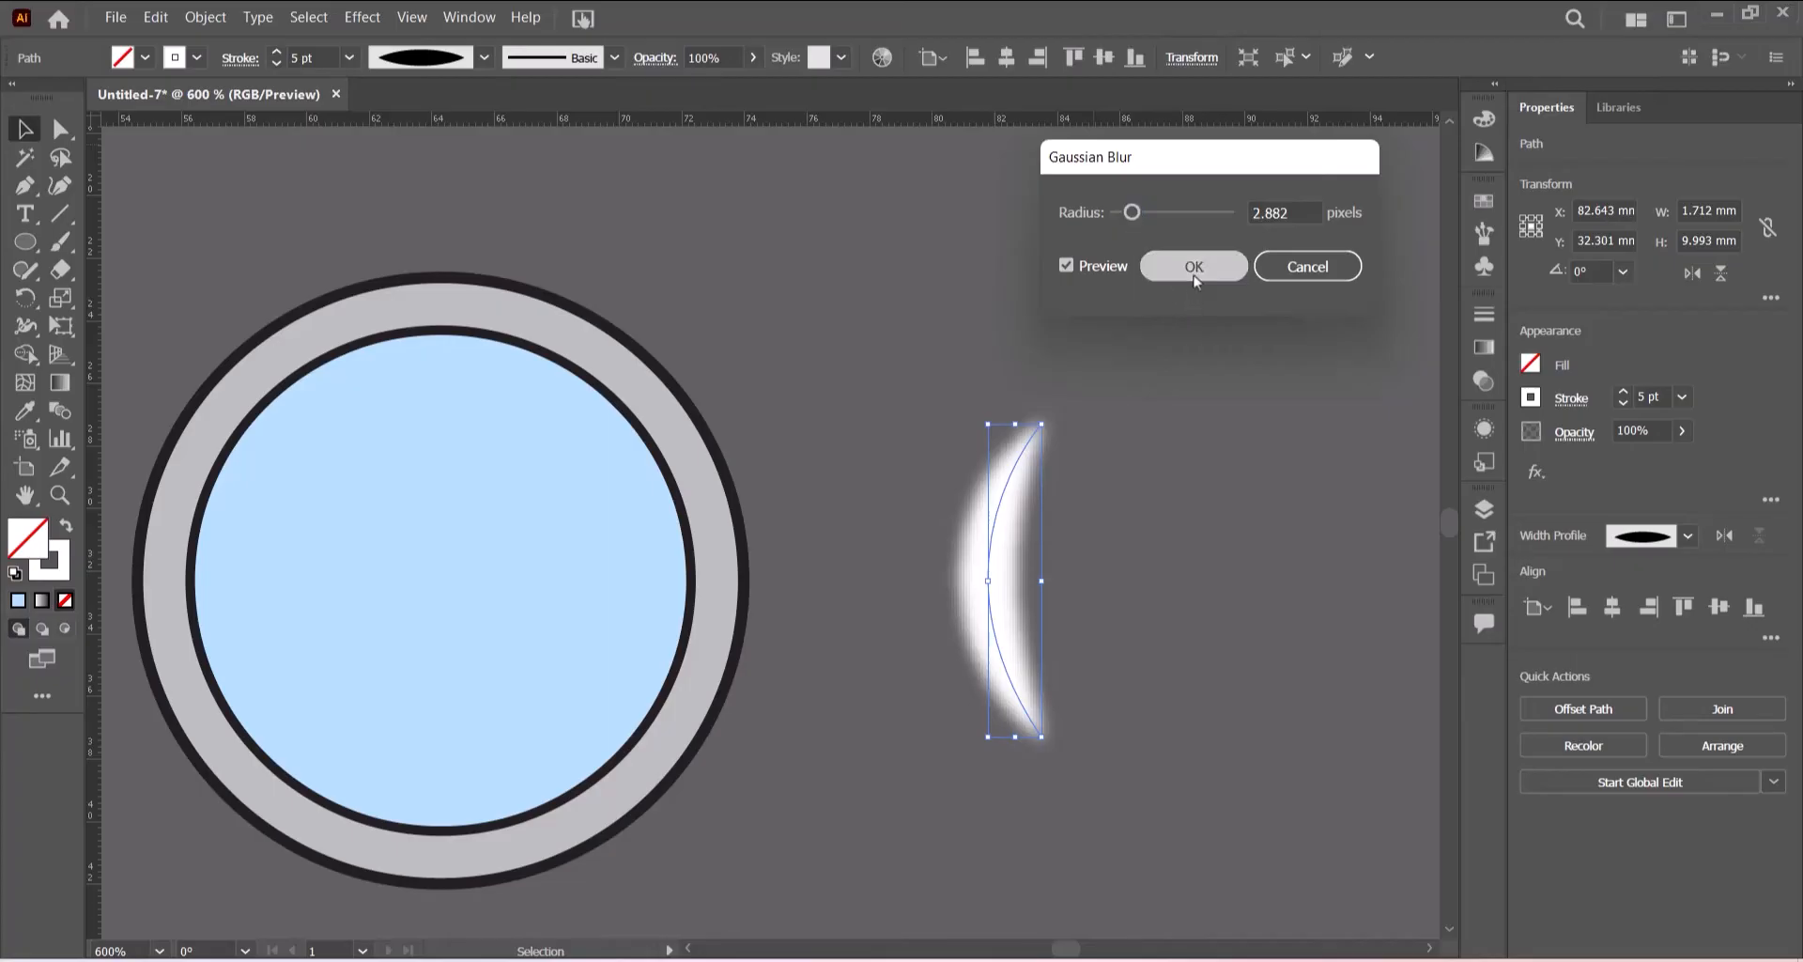
- Reduce the highlight's stroke to 3 pt and scale it down to about 7.3 mm tall
{"action": "left_click", "coordinate": [350, 57]}
{"action": "left_click", "coordinate": [374, 222]}
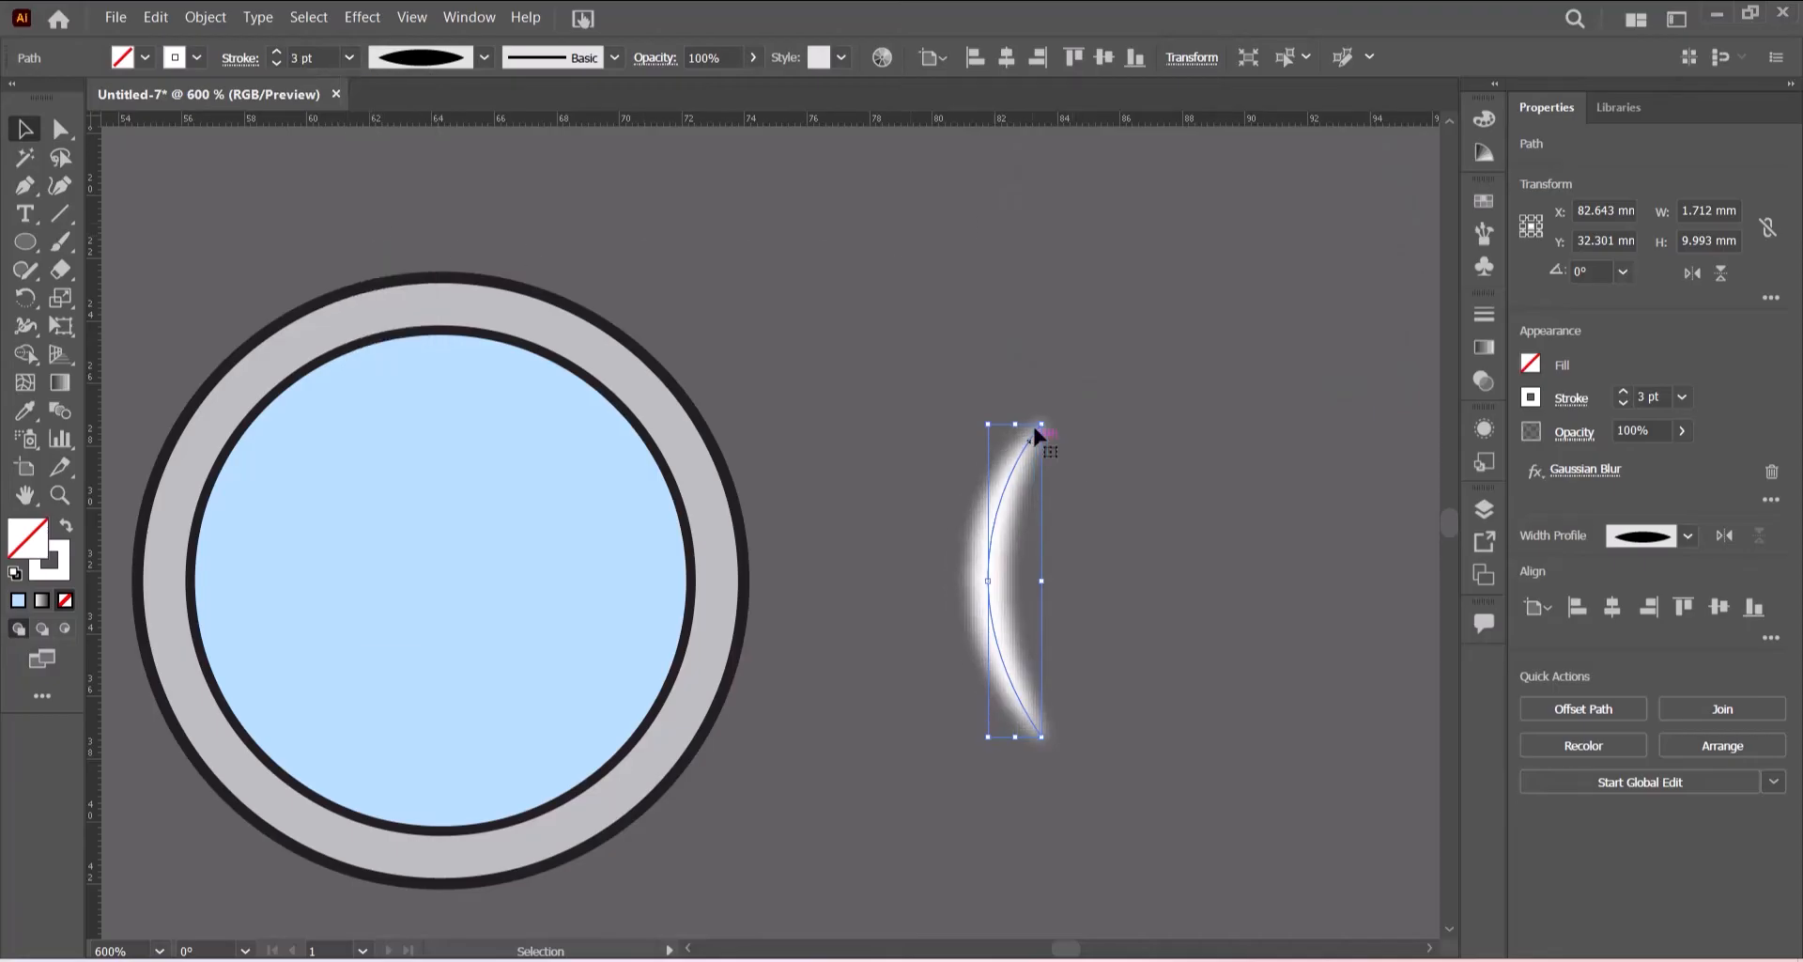
{"action": "left_click_drag", "start_coordinate": [1039, 424], "coordinate": [1027, 509]}
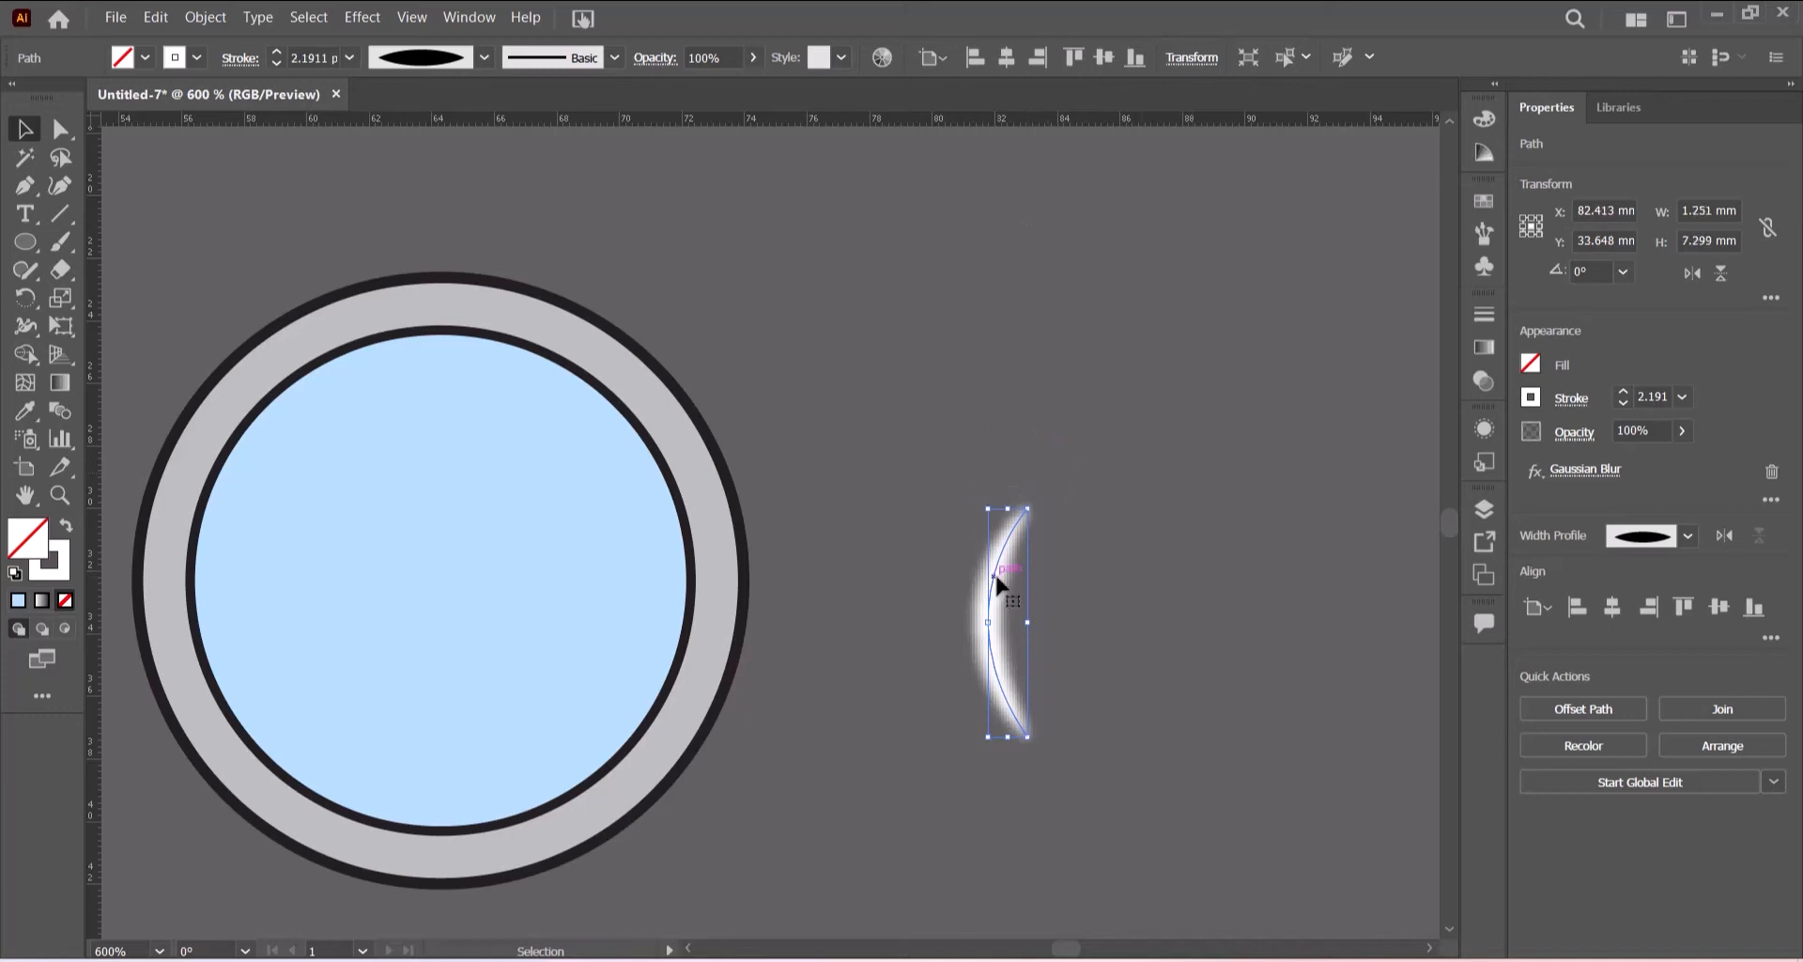
{"action": "left_click_drag", "start_coordinate": [997, 584], "coordinate": [958, 548]}
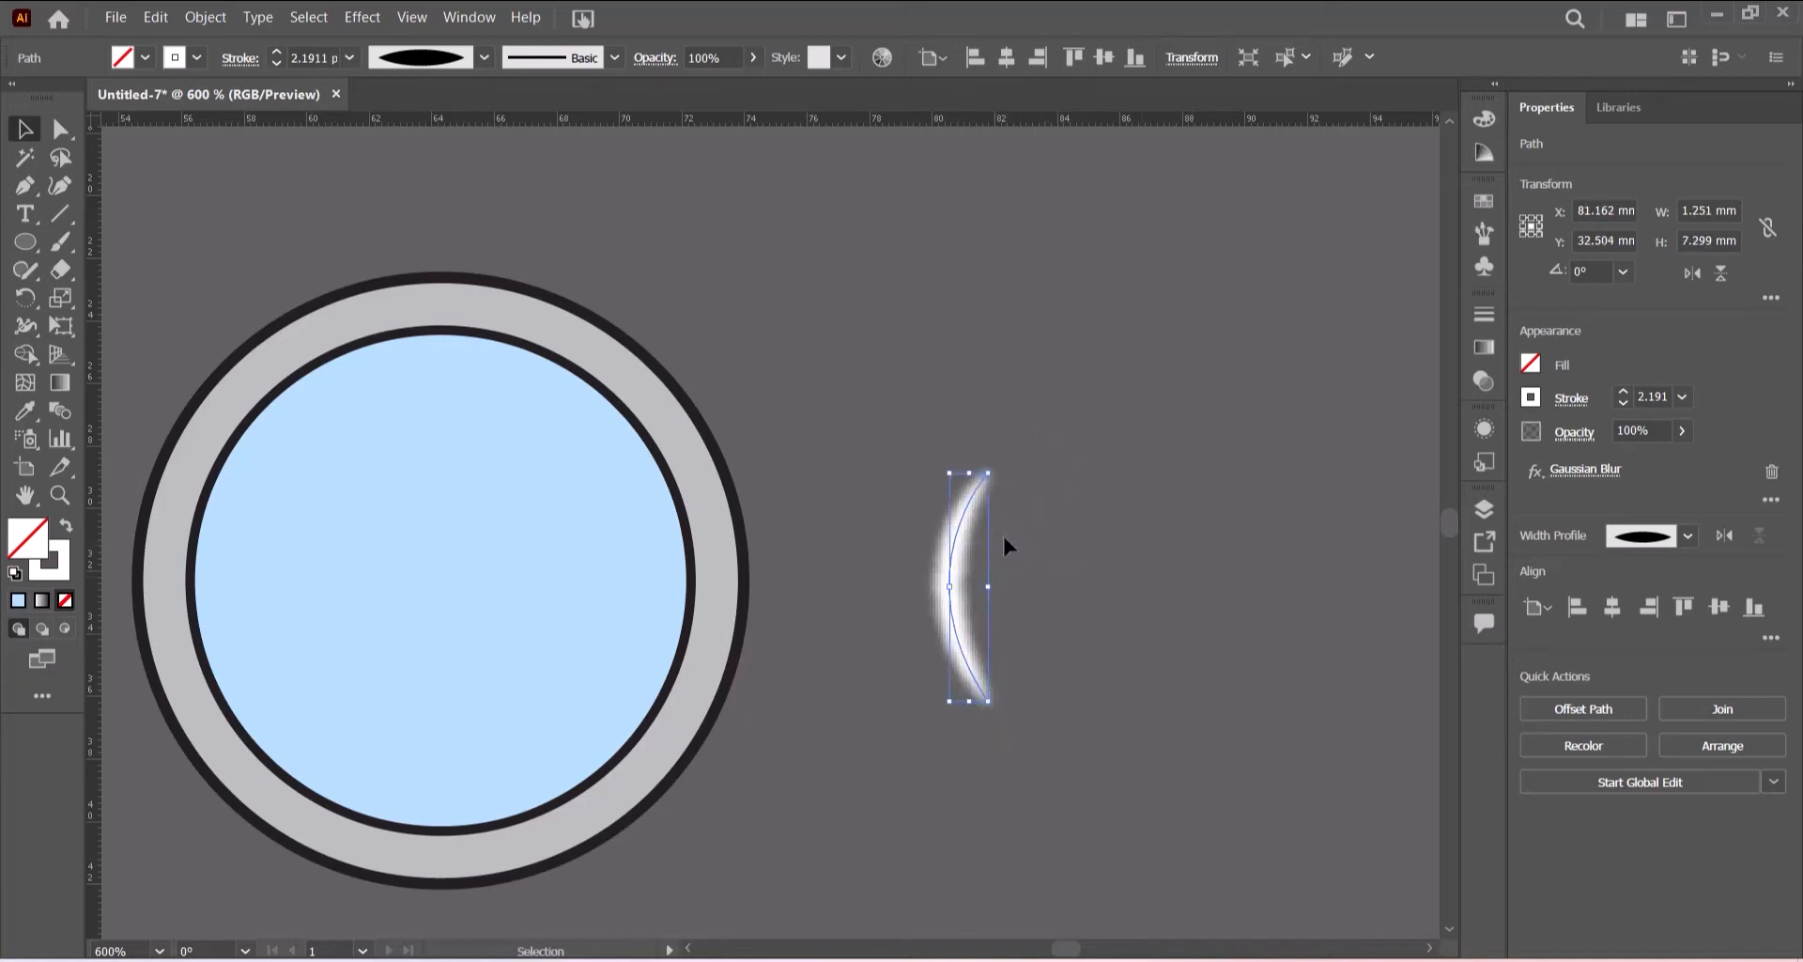
- Bring the highlight to the front and place it inside the left edge of the porthole's blue glass
{"action": "right_click", "coordinate": [967, 523]}
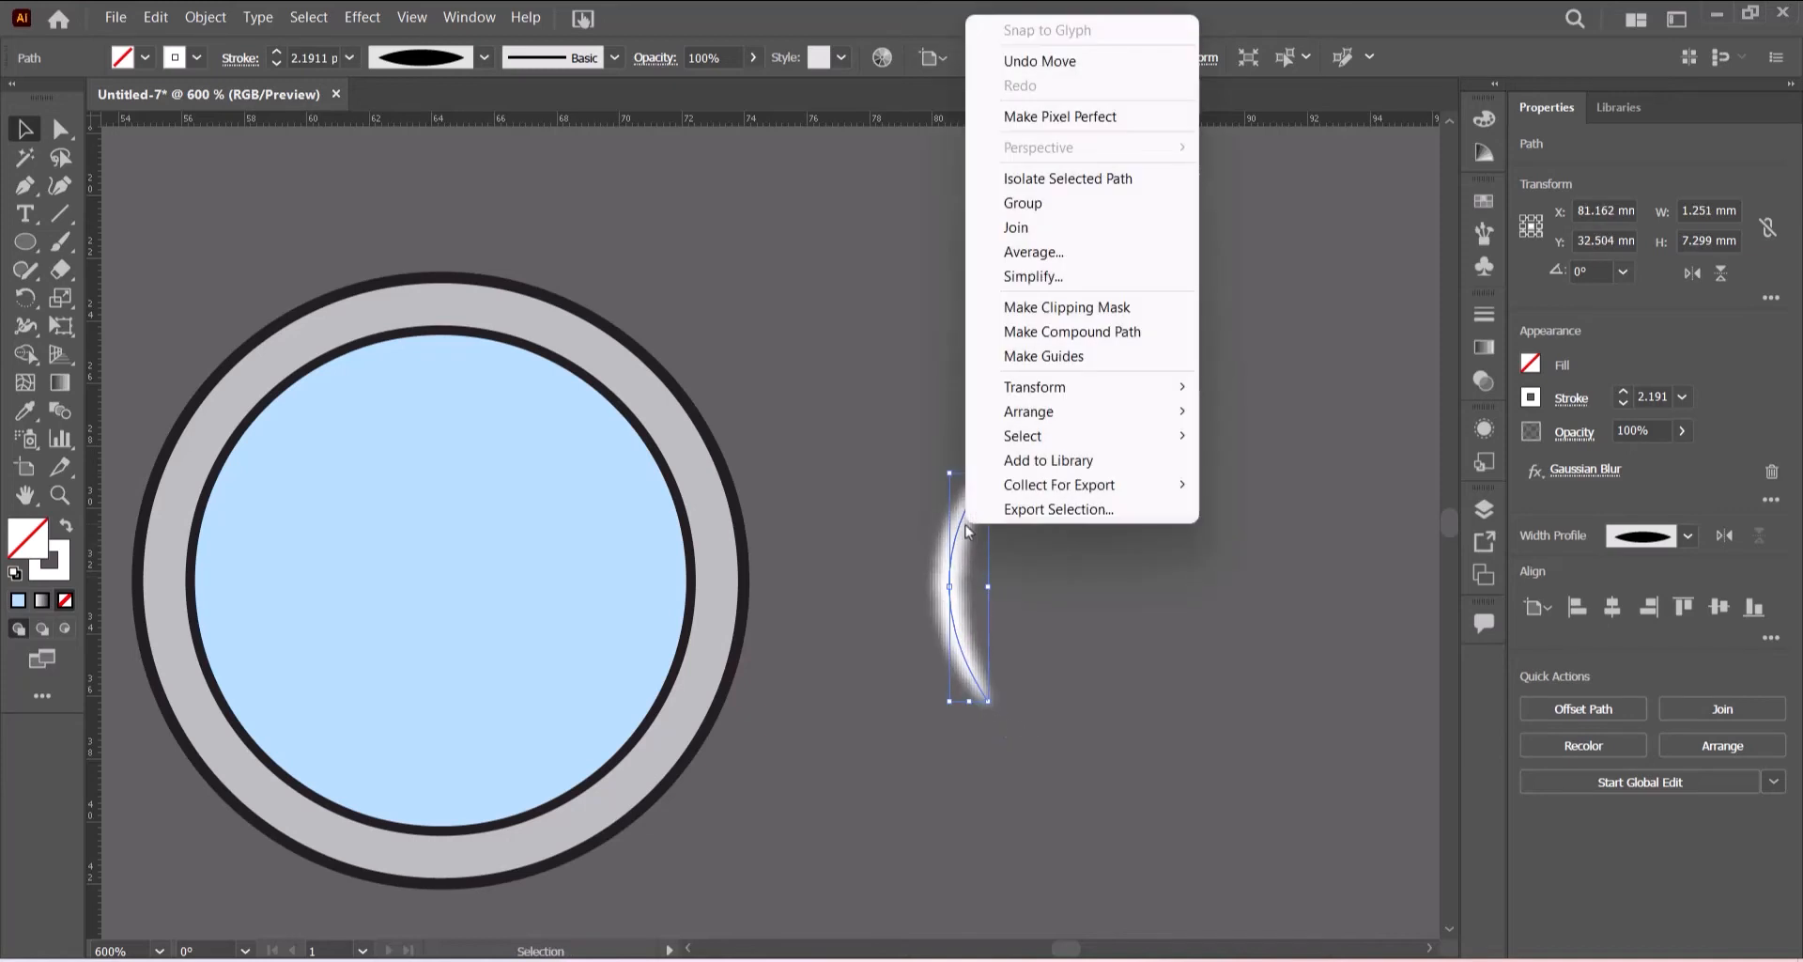
{"action": "mouse_move", "coordinate": [1071, 412]}
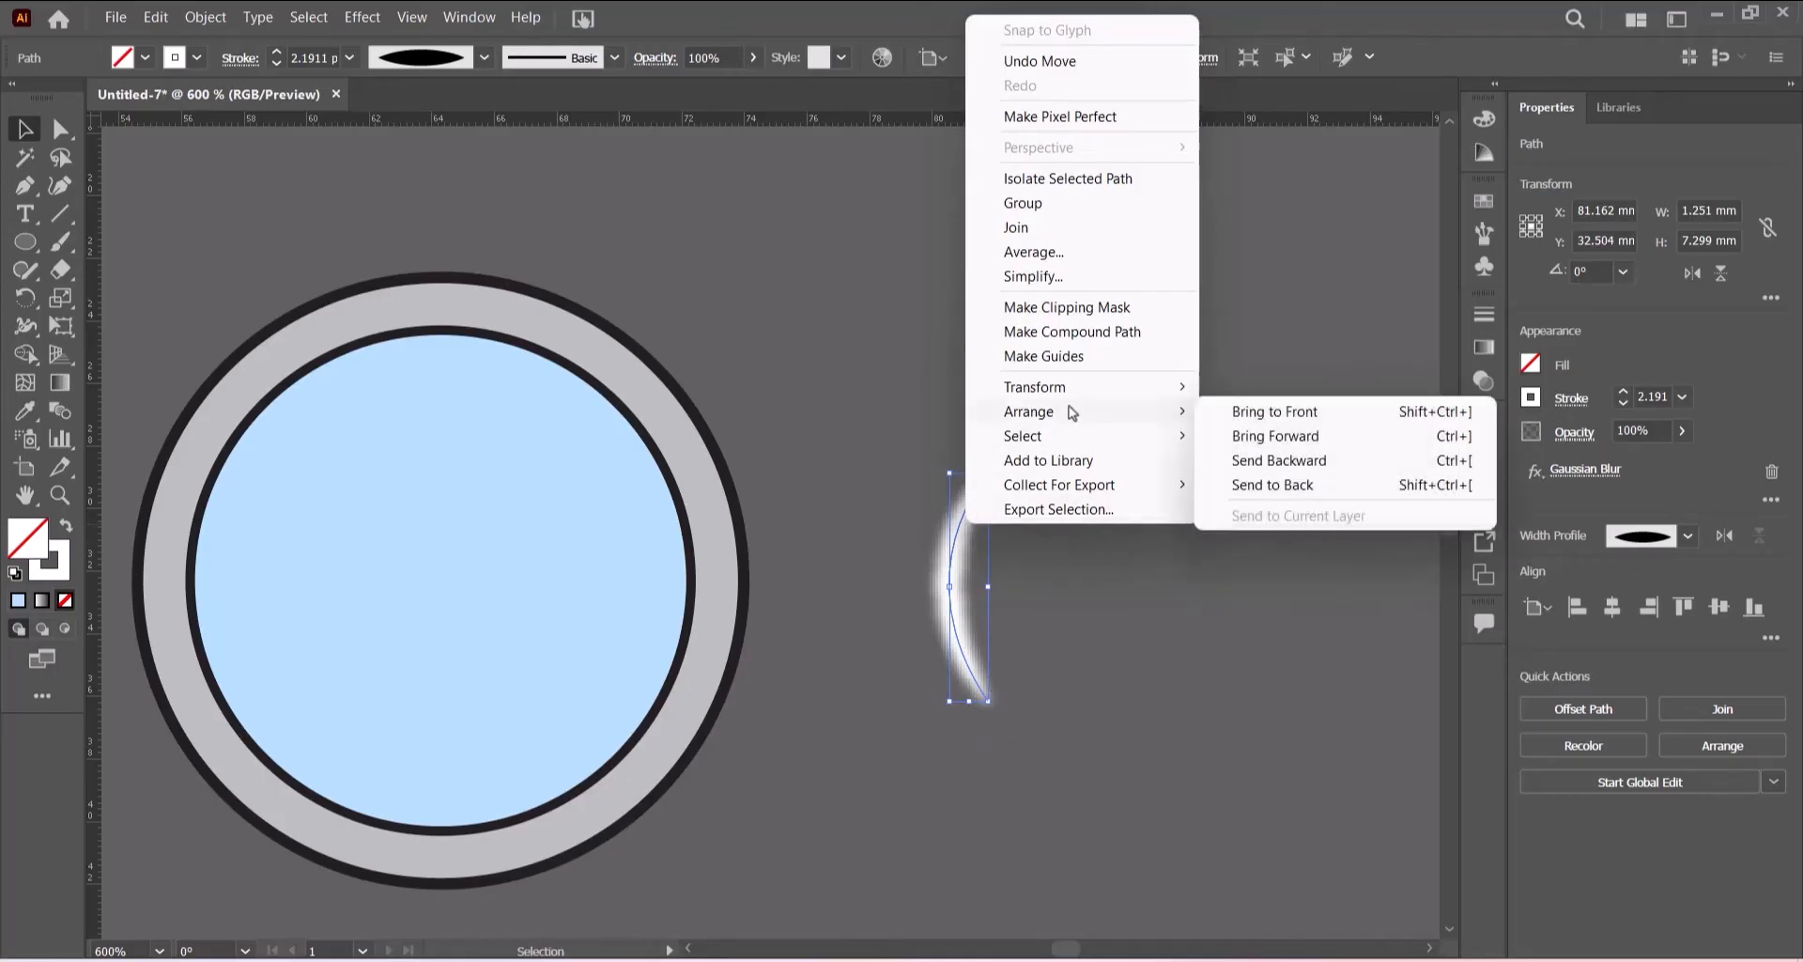
{"action": "left_click", "coordinate": [1297, 413]}
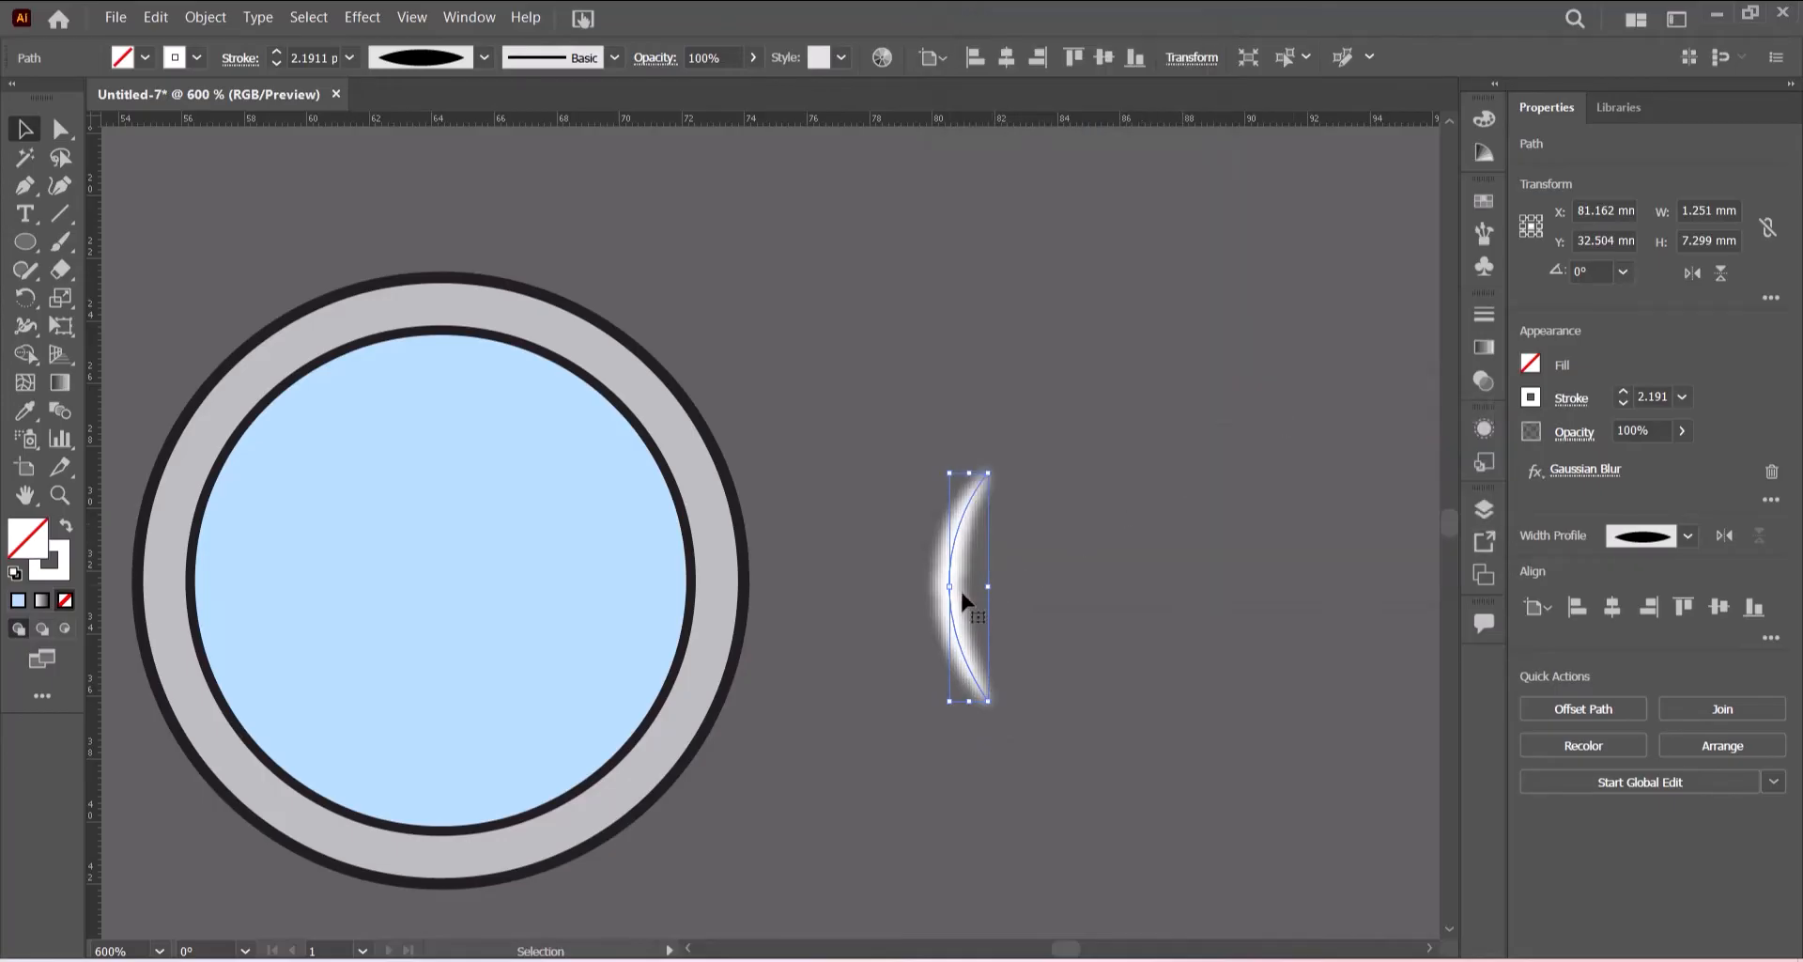
{"action": "left_click_drag", "start_coordinate": [950, 596], "coordinate": [231, 580]}
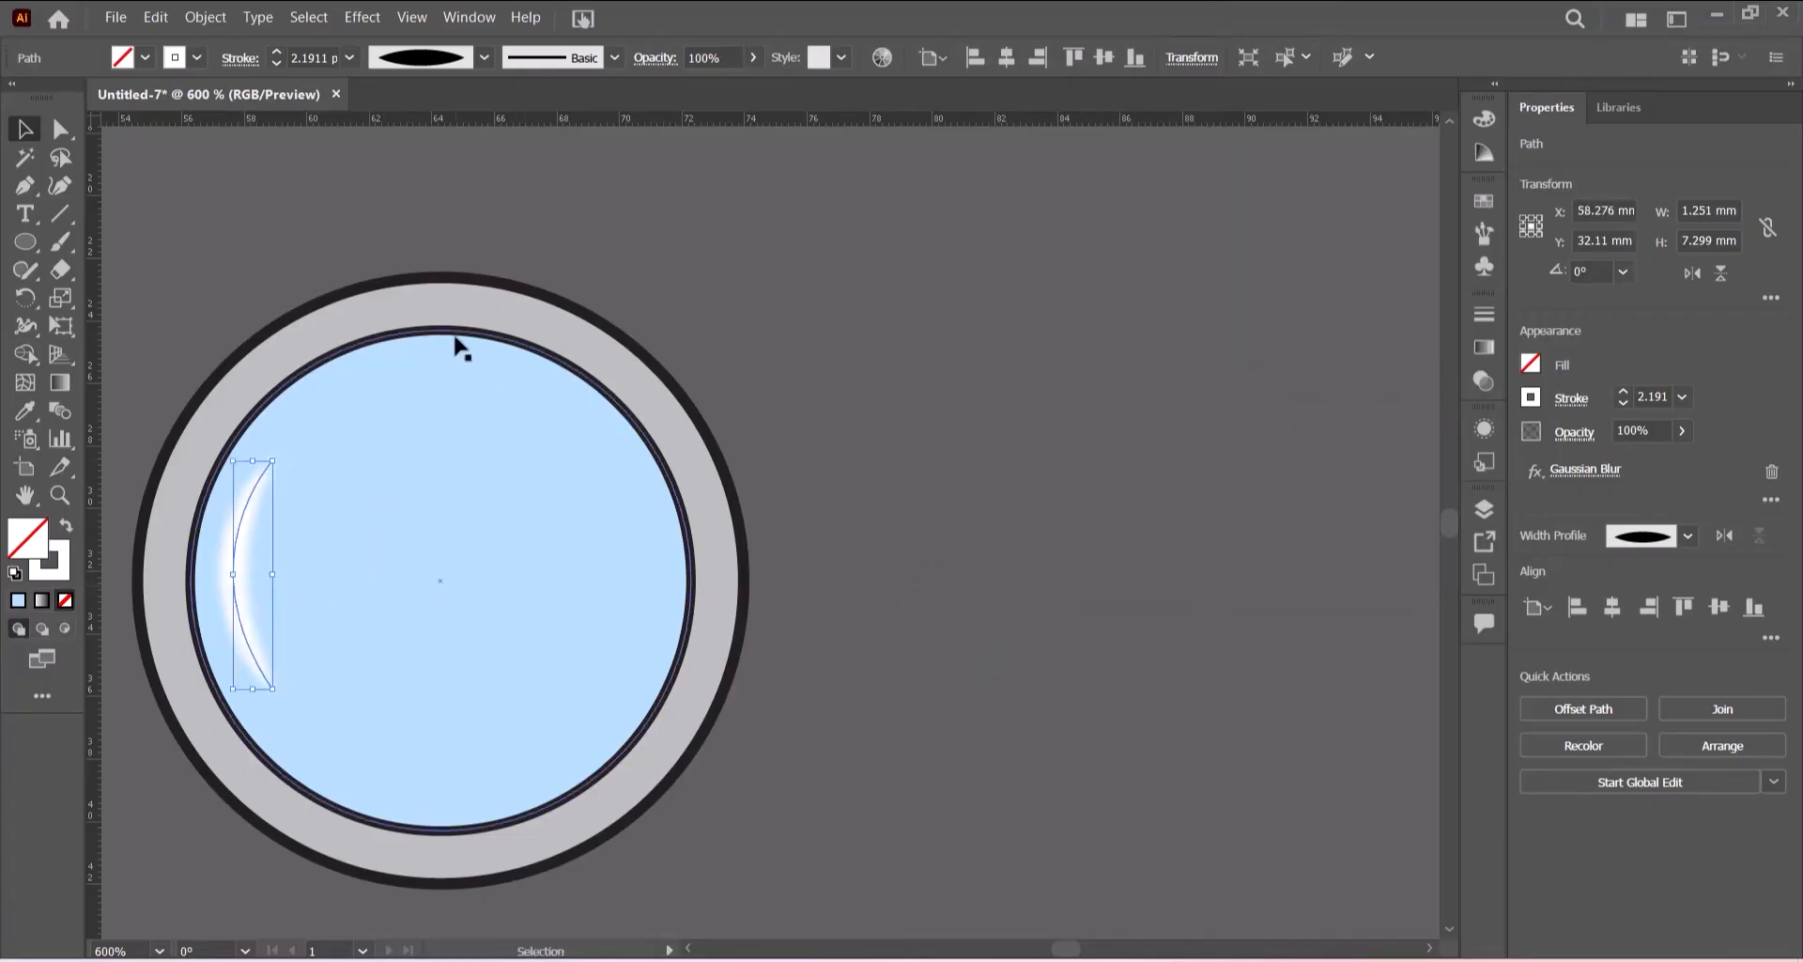
- Duplicate the highlight beside the first one, shrink it and position it as a second, smaller glint
{"action": "left_click", "coordinate": [870, 411]}
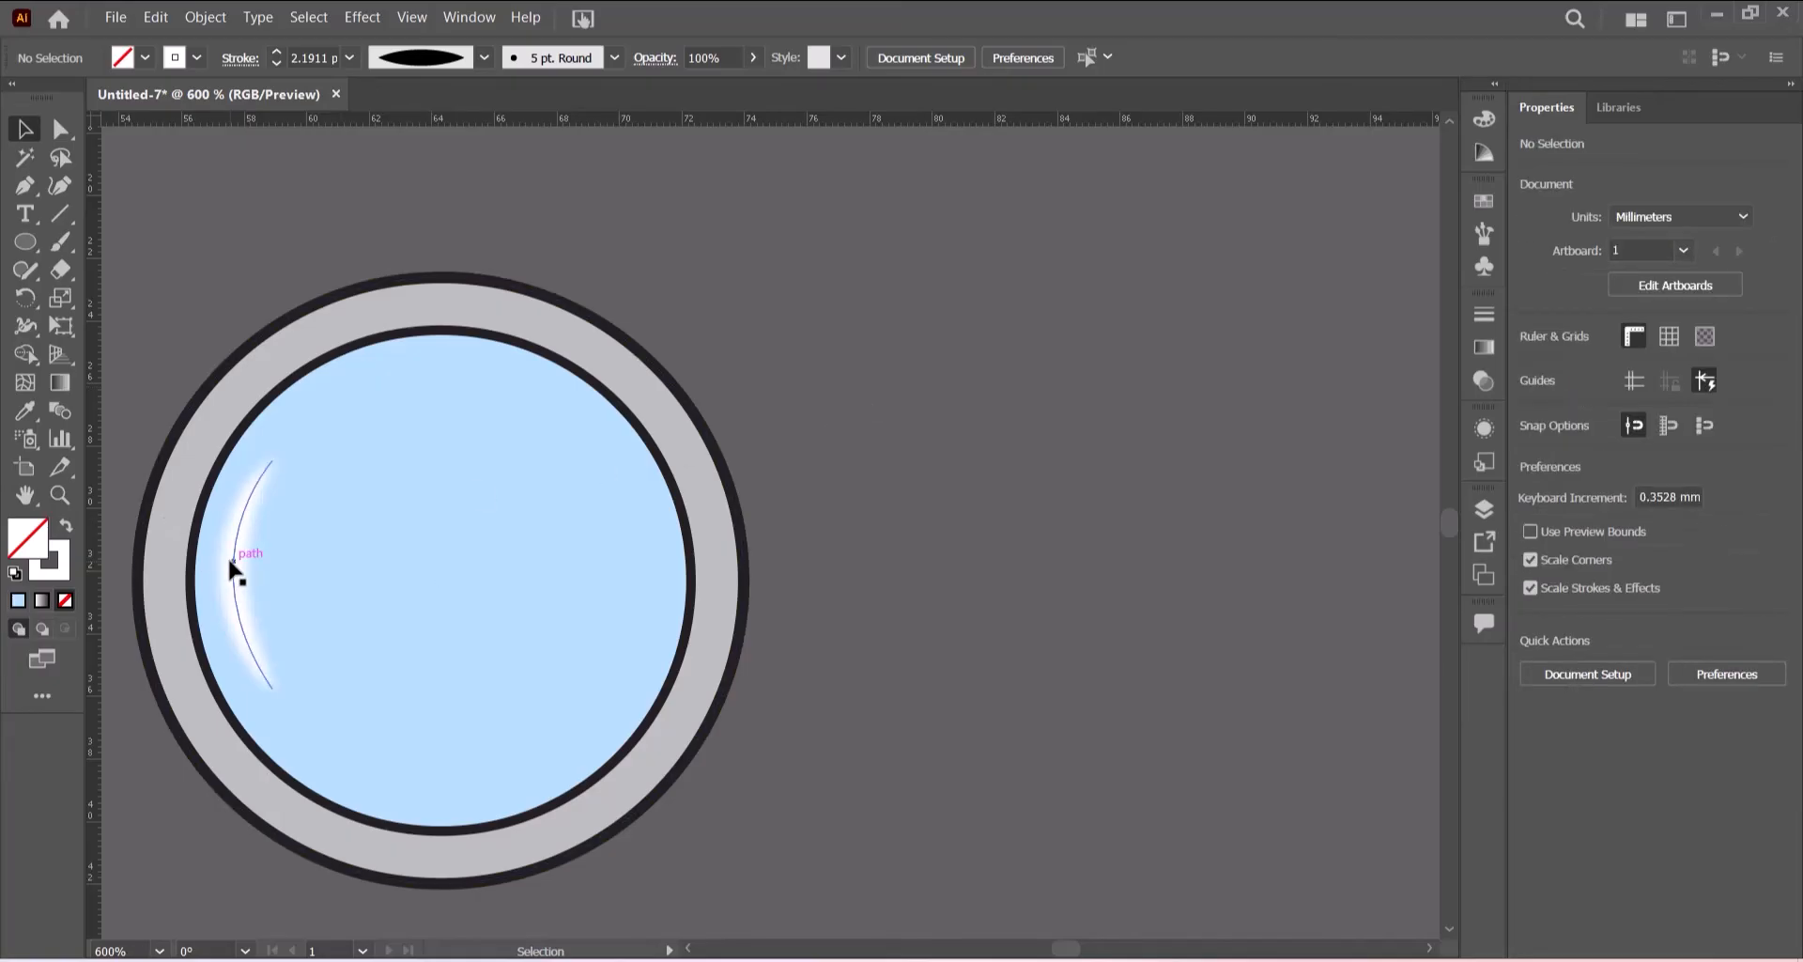
{"action": "left_click_drag", "start_coordinate": [231, 561], "coordinate": [271, 568]}
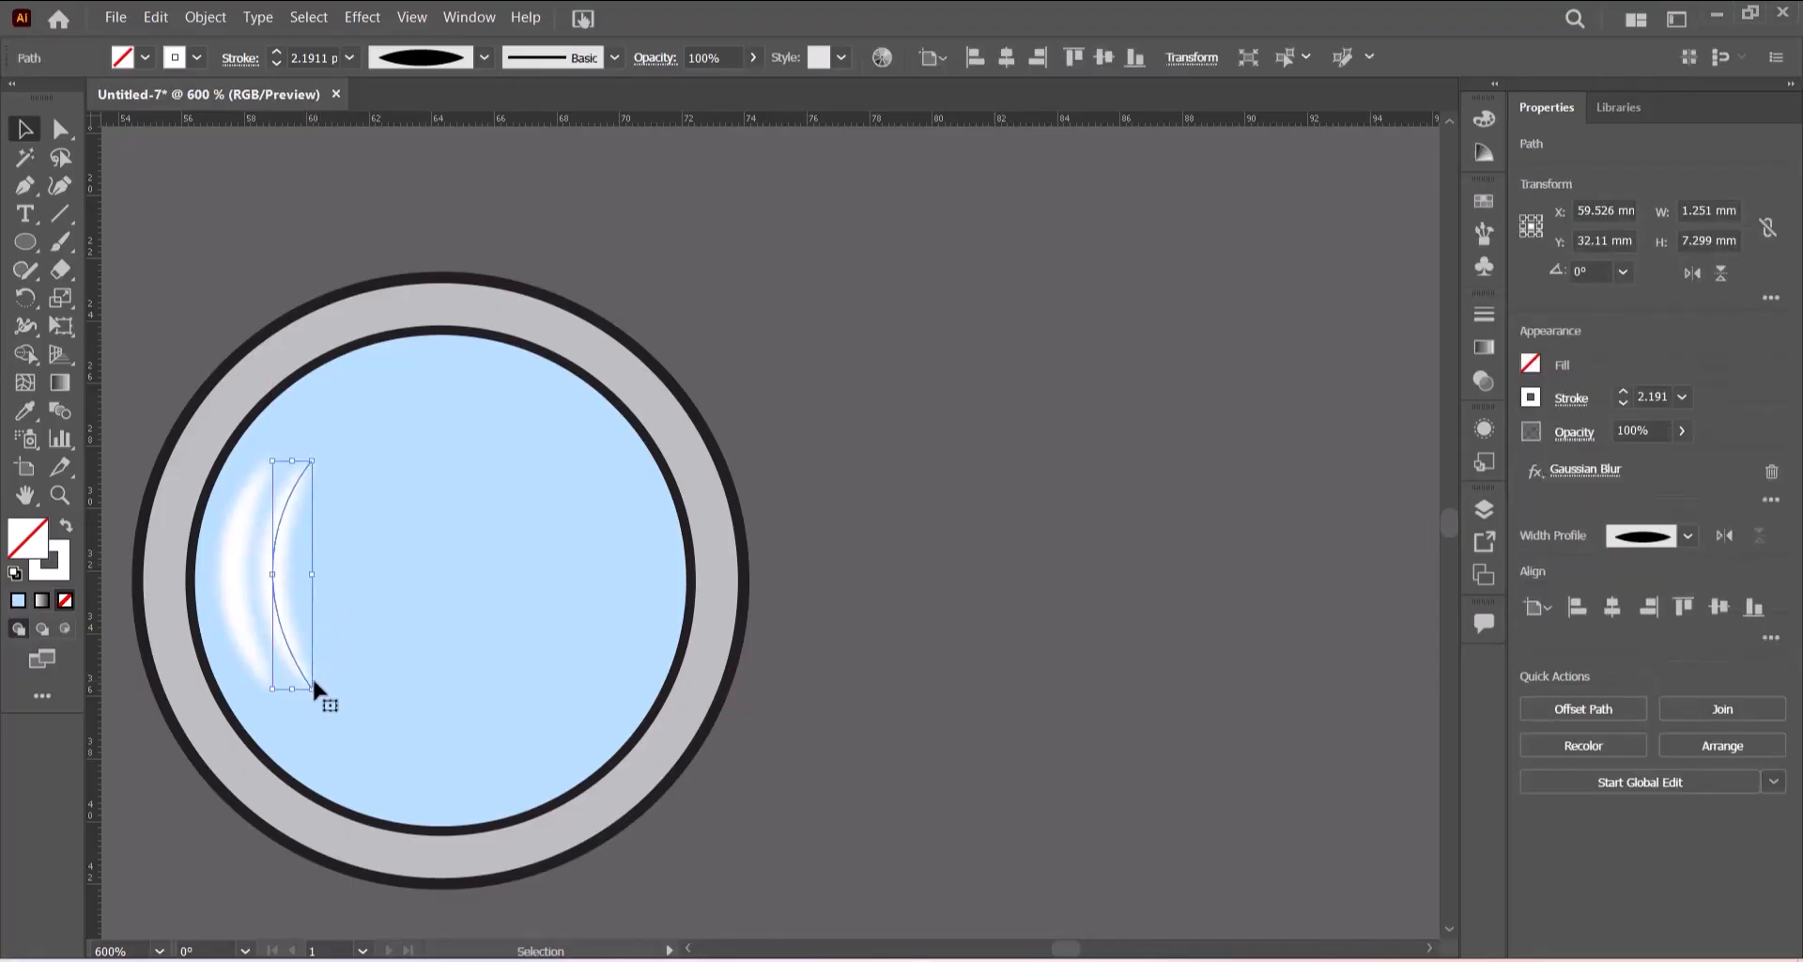
{"action": "left_click_drag", "start_coordinate": [309, 690], "coordinate": [291, 601]}
{"action": "key", "text": "Down"}
{"action": "left_click_drag", "start_coordinate": [287, 498], "coordinate": [278, 527]}
{"action": "left_click", "coordinate": [878, 334]}
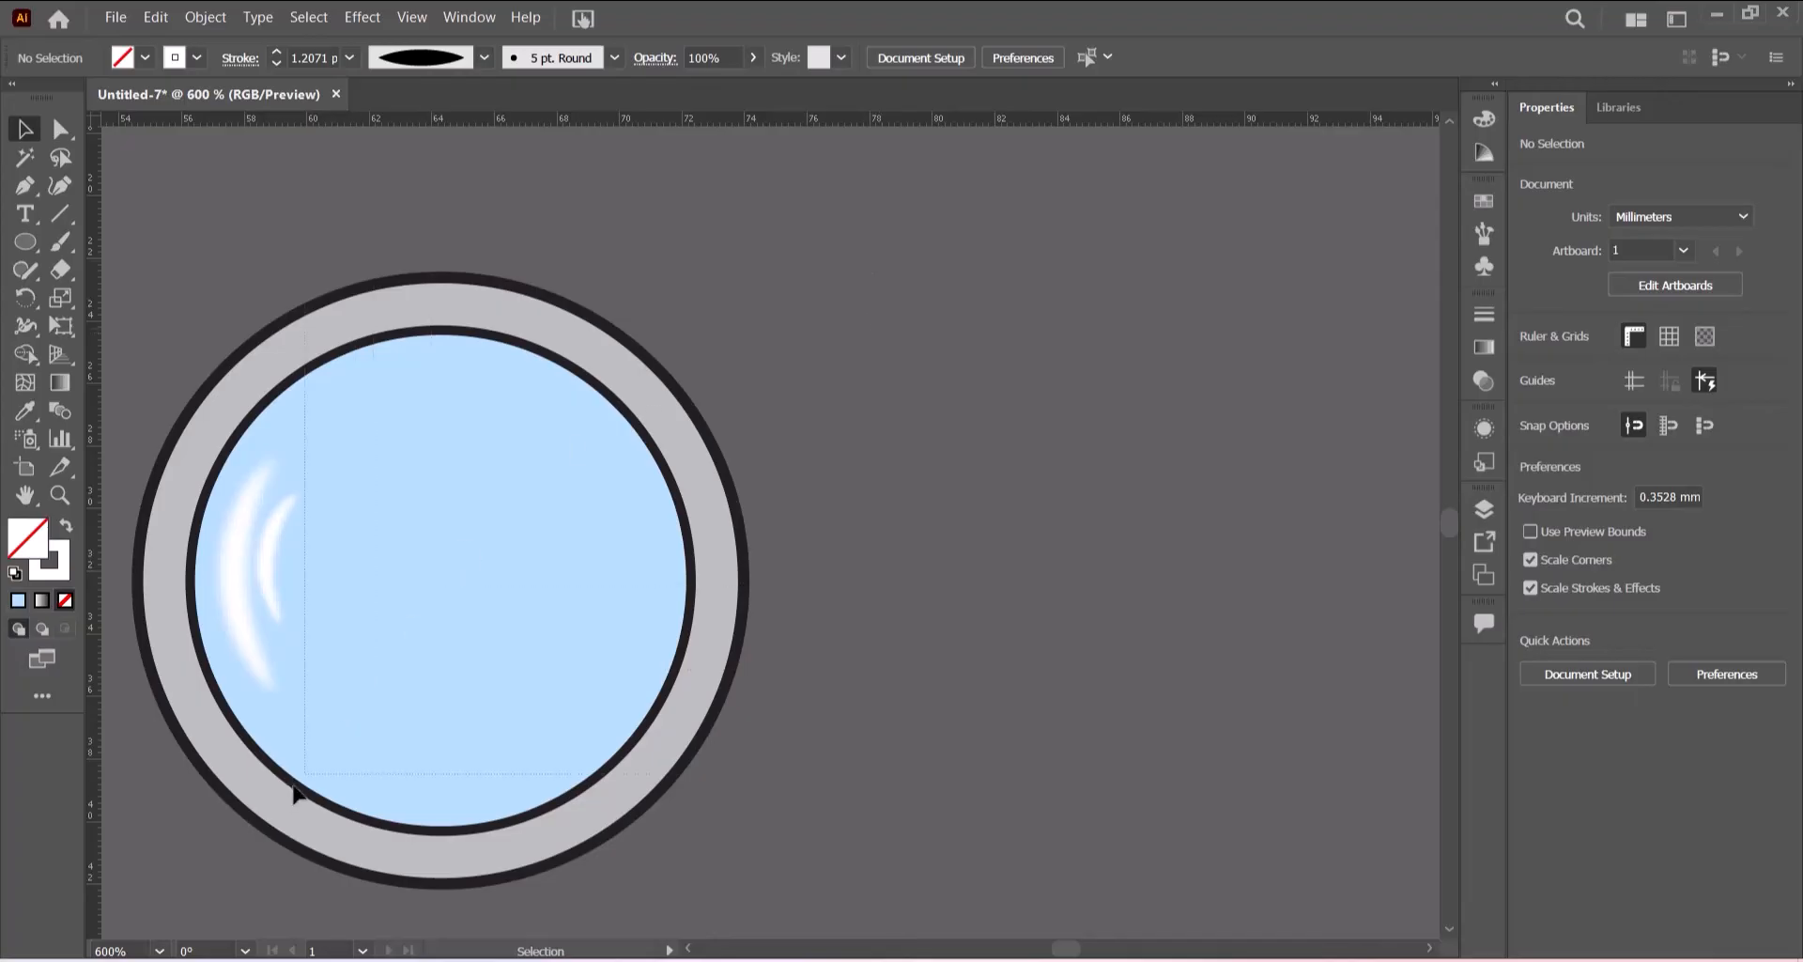
- Group the porthole circles together with both highlights
{"action": "key", "text": "ctrl+a"}
{"action": "right_click", "coordinate": [471, 616]}
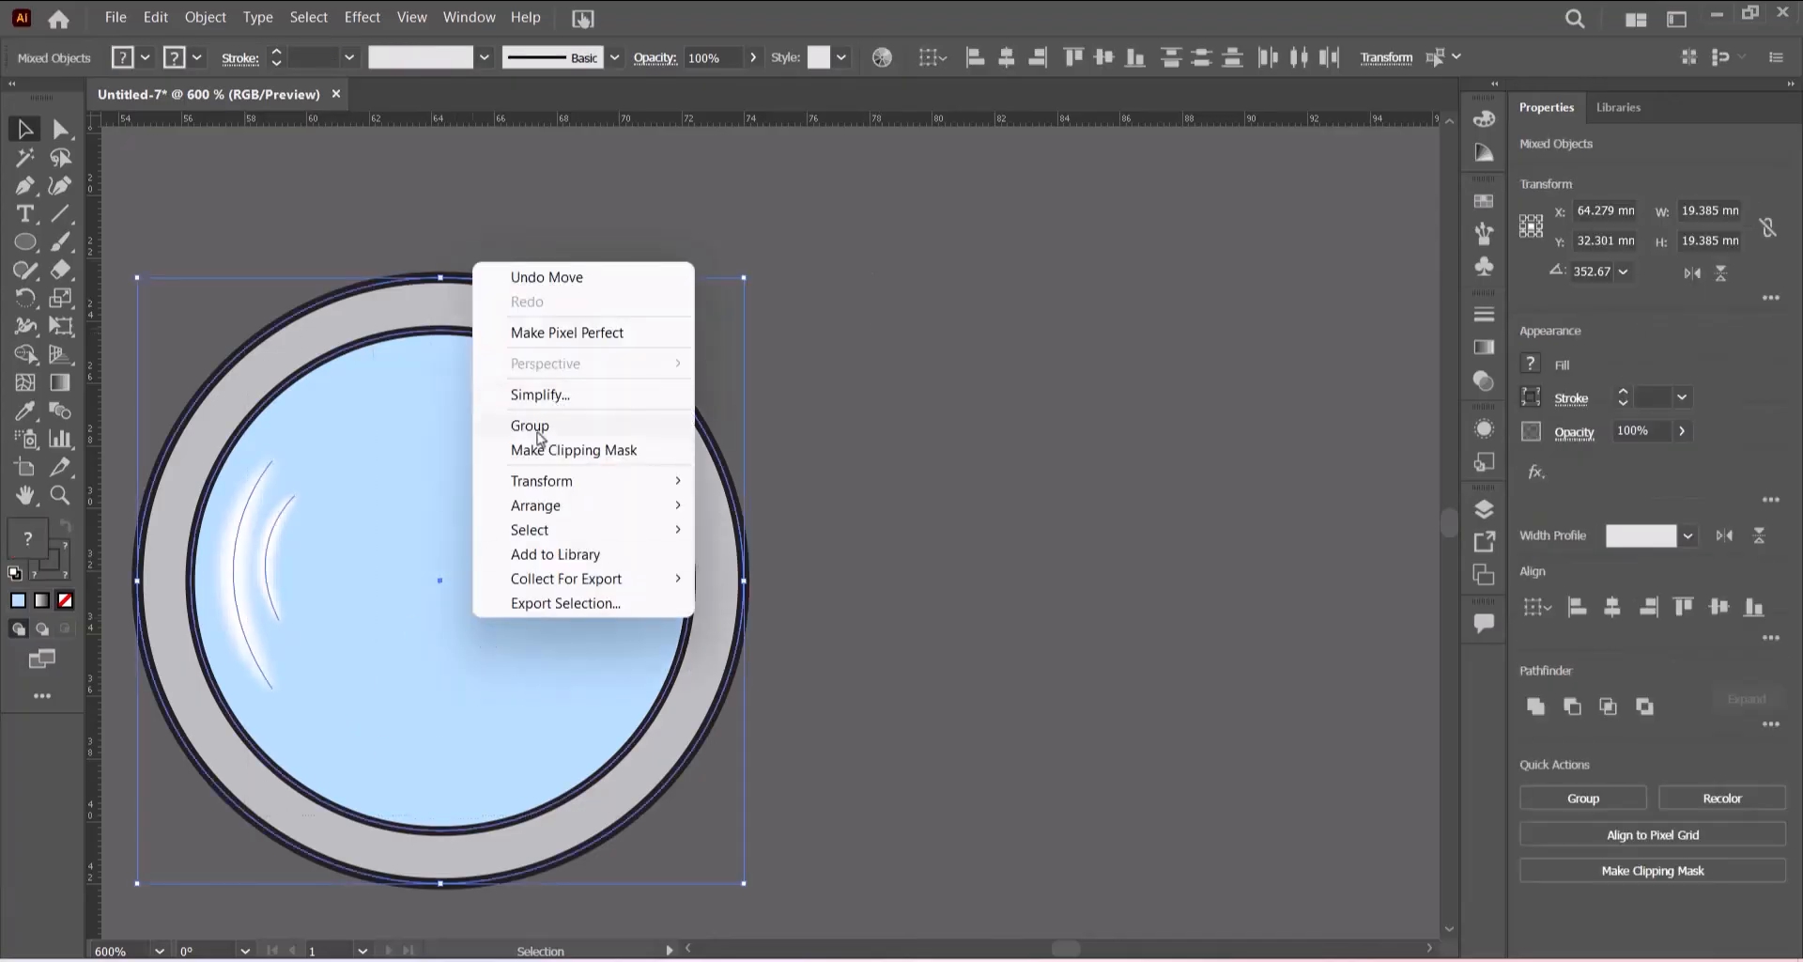
{"action": "left_click", "coordinate": [545, 424]}
- Move the grouped porthole onto the rocket body, centred over the upper panel line
{"action": "key", "text": "ctrl+0"}
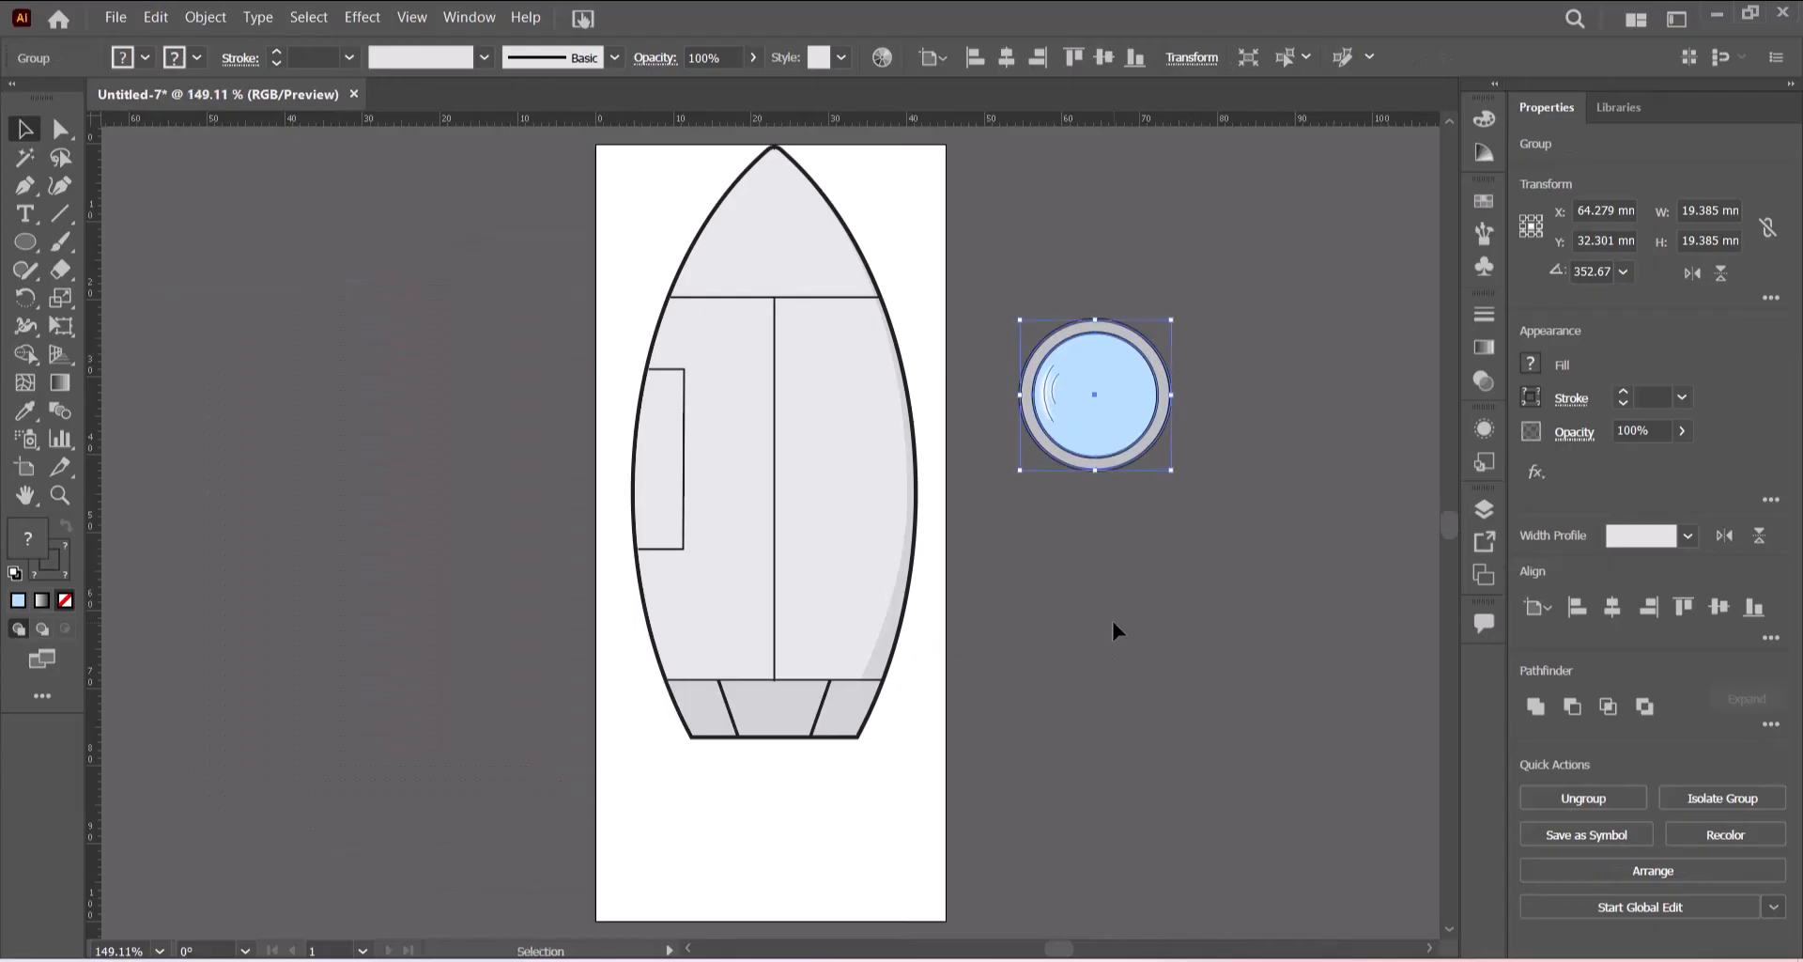
{"action": "left_click", "coordinate": [1158, 607]}
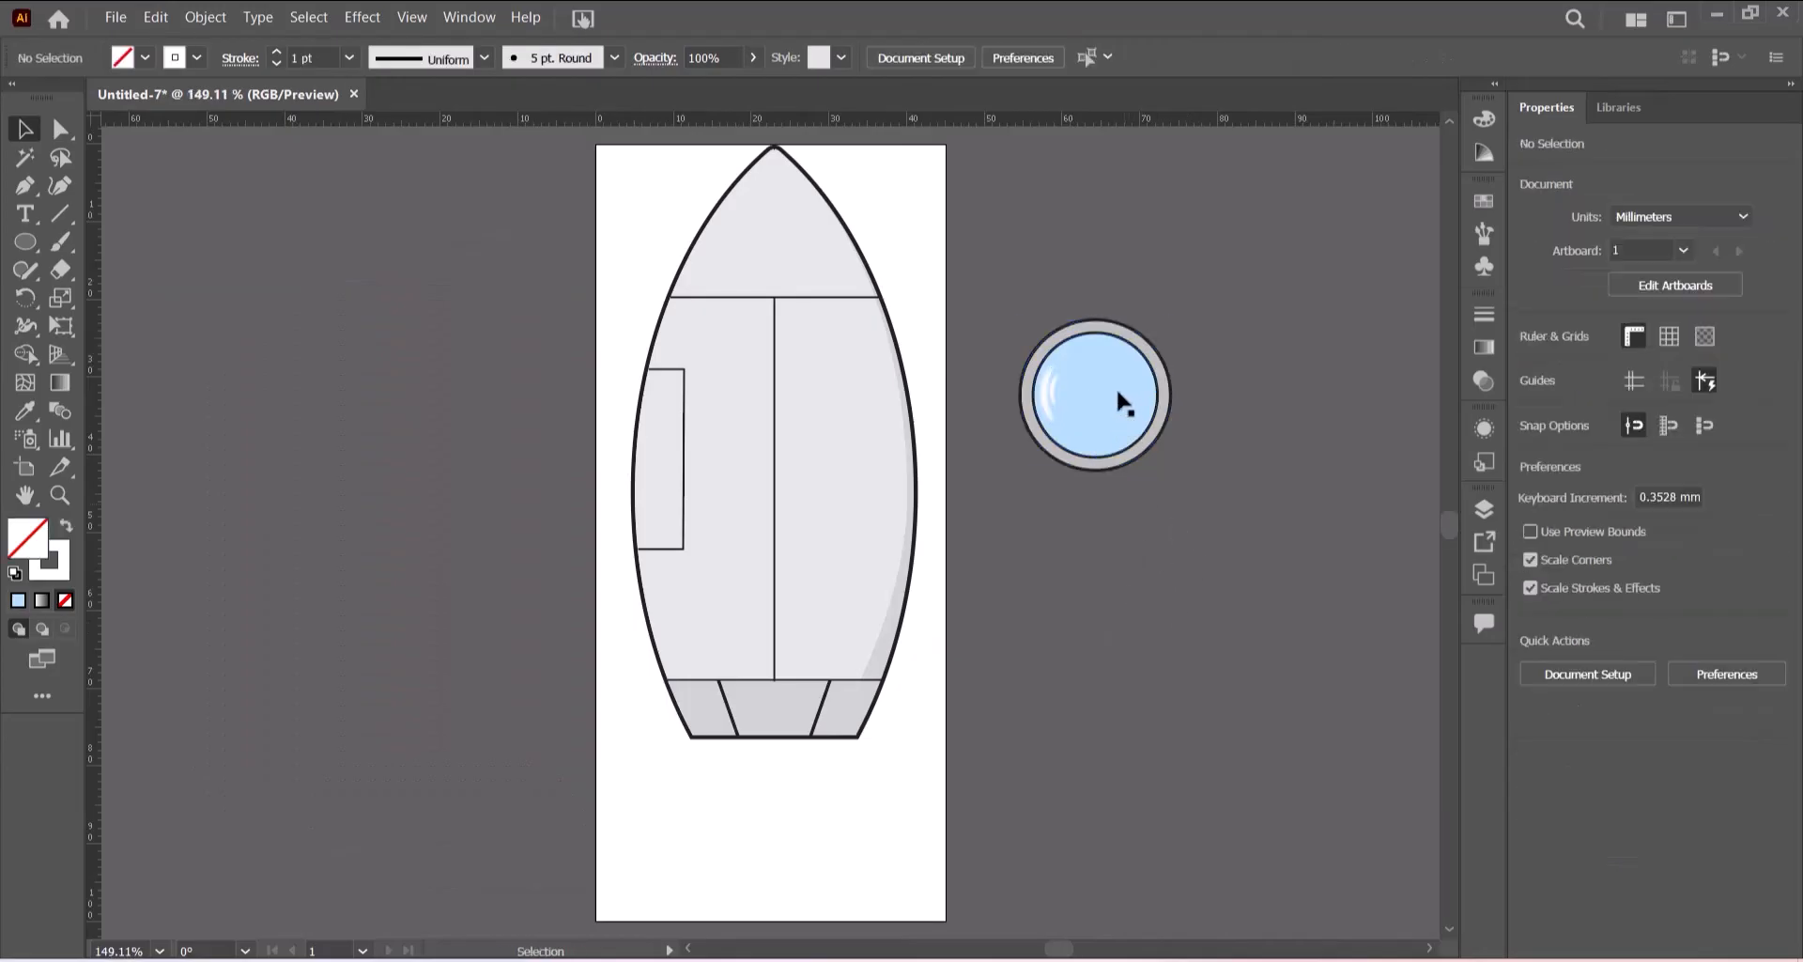
{"action": "left_click_drag", "start_coordinate": [1118, 390], "coordinate": [792, 436]}
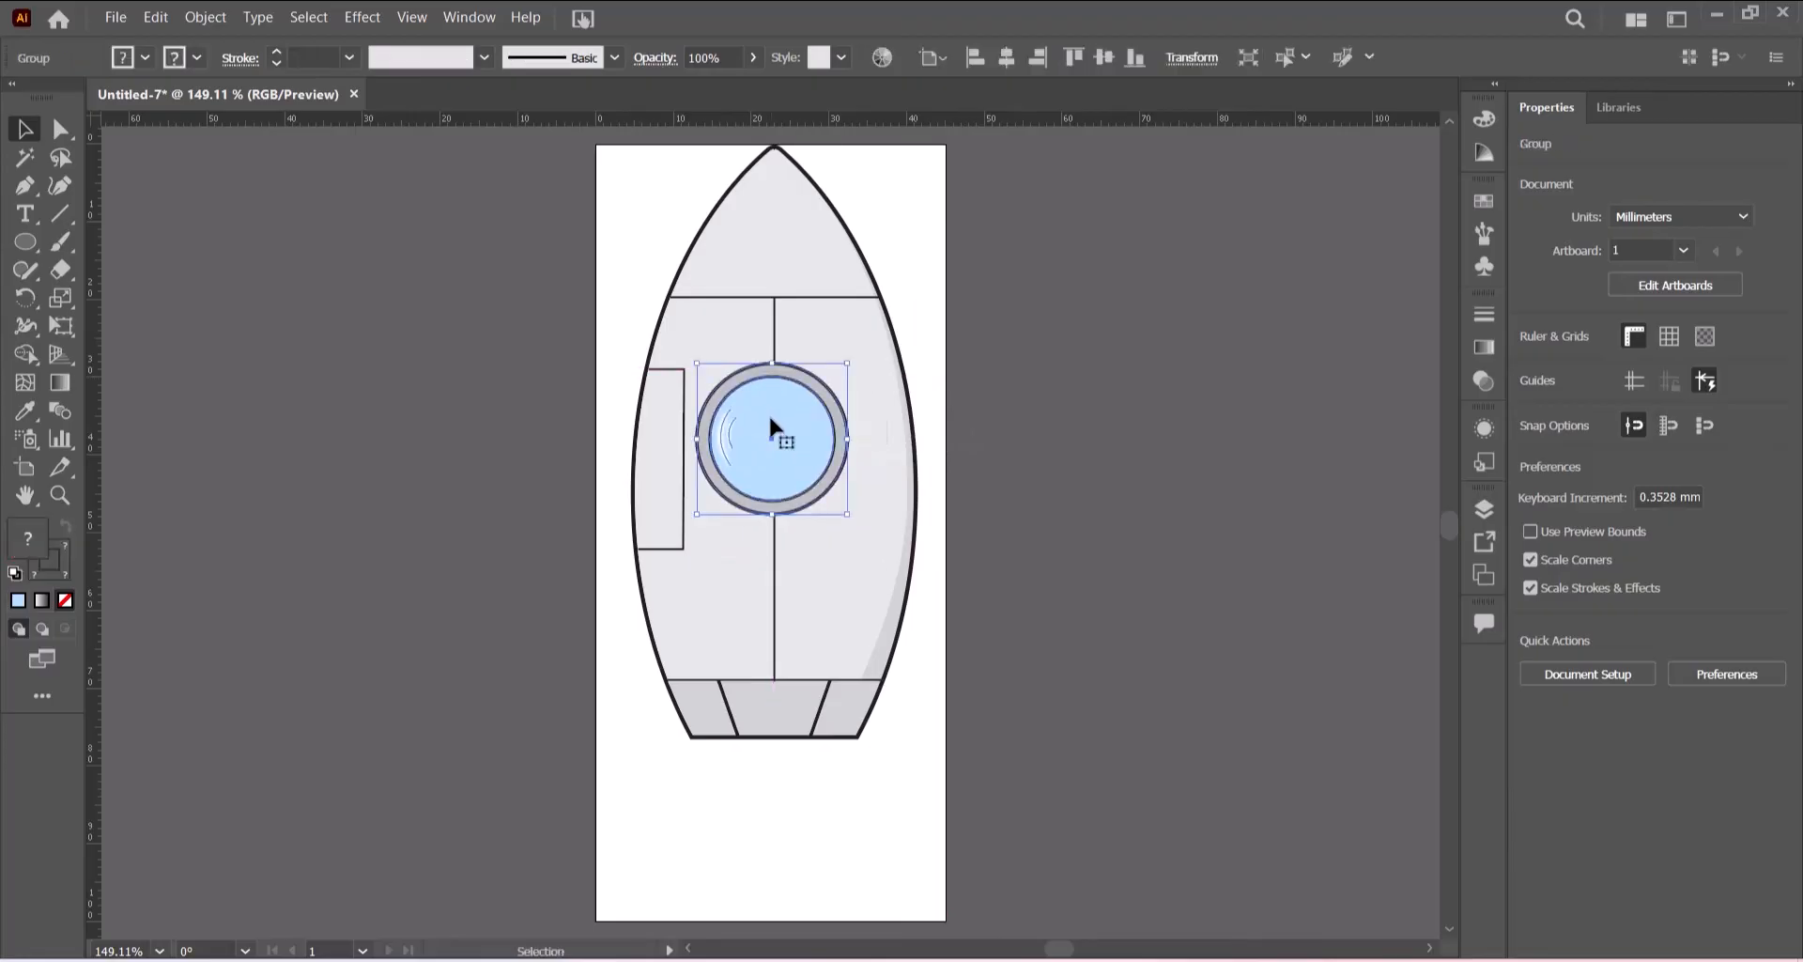
{"action": "left_click", "coordinate": [1085, 470]}
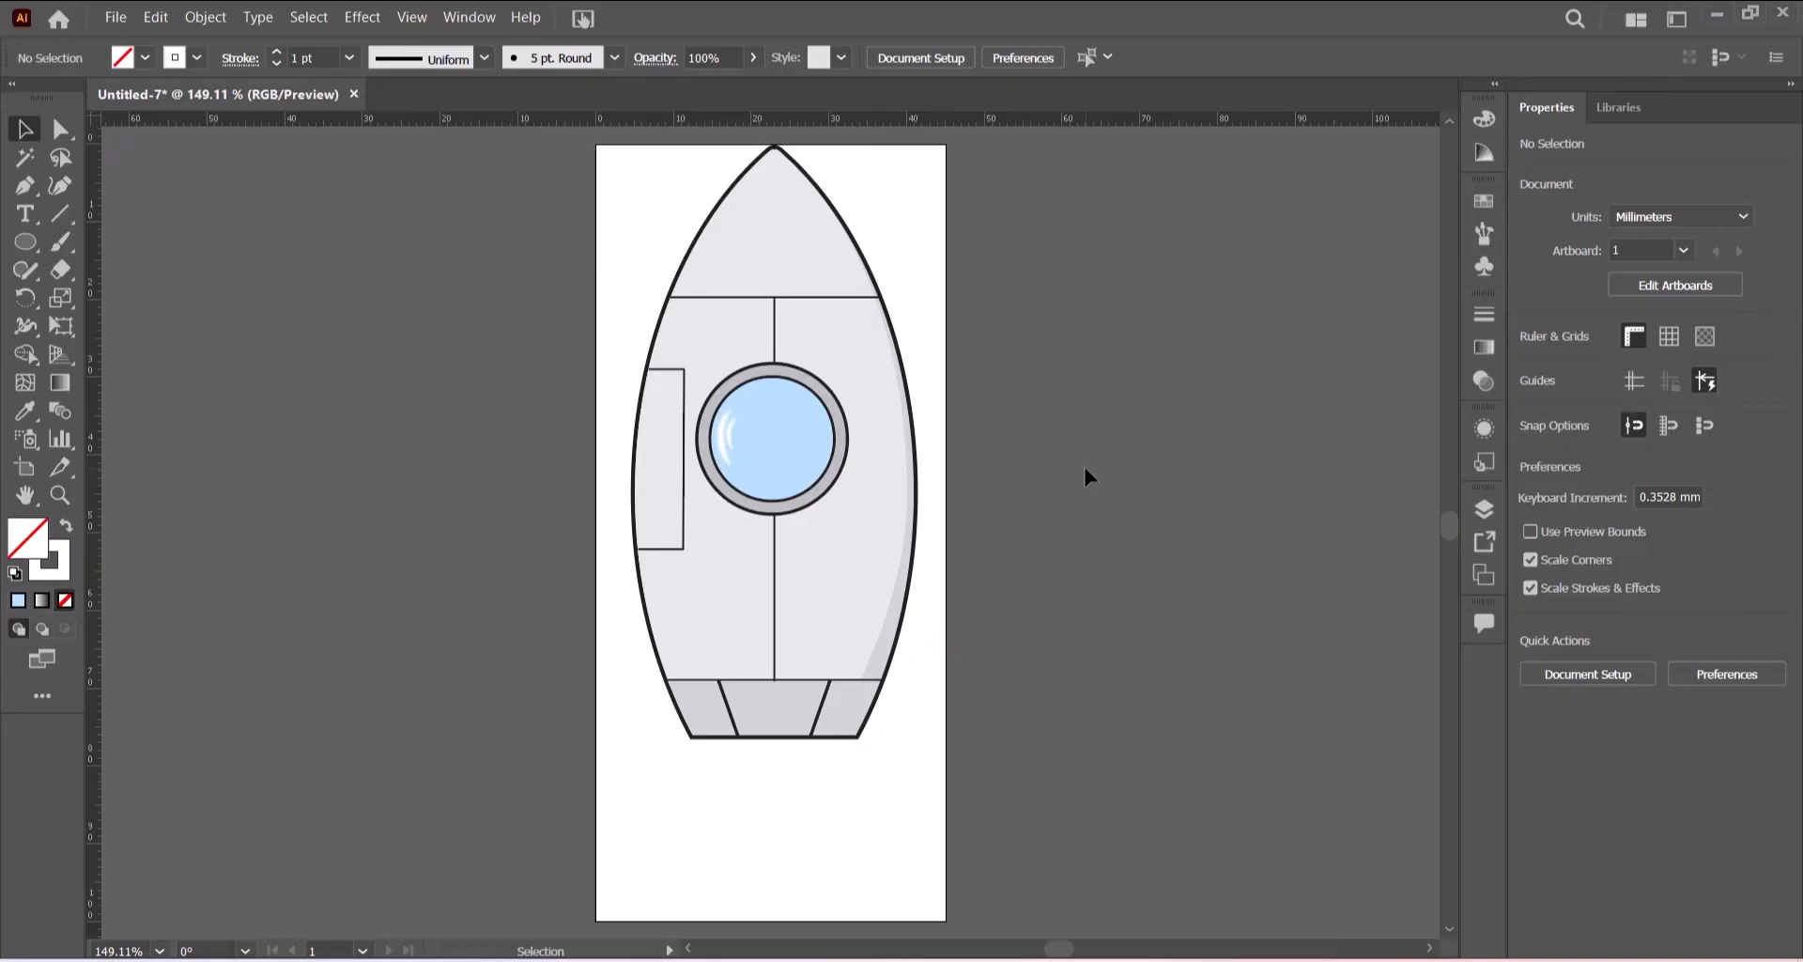
- Draw a 1 × 1 mm circle with a dark fill and no stroke using the Ellipse tool
{"action": "left_click", "coordinate": [28, 243]}
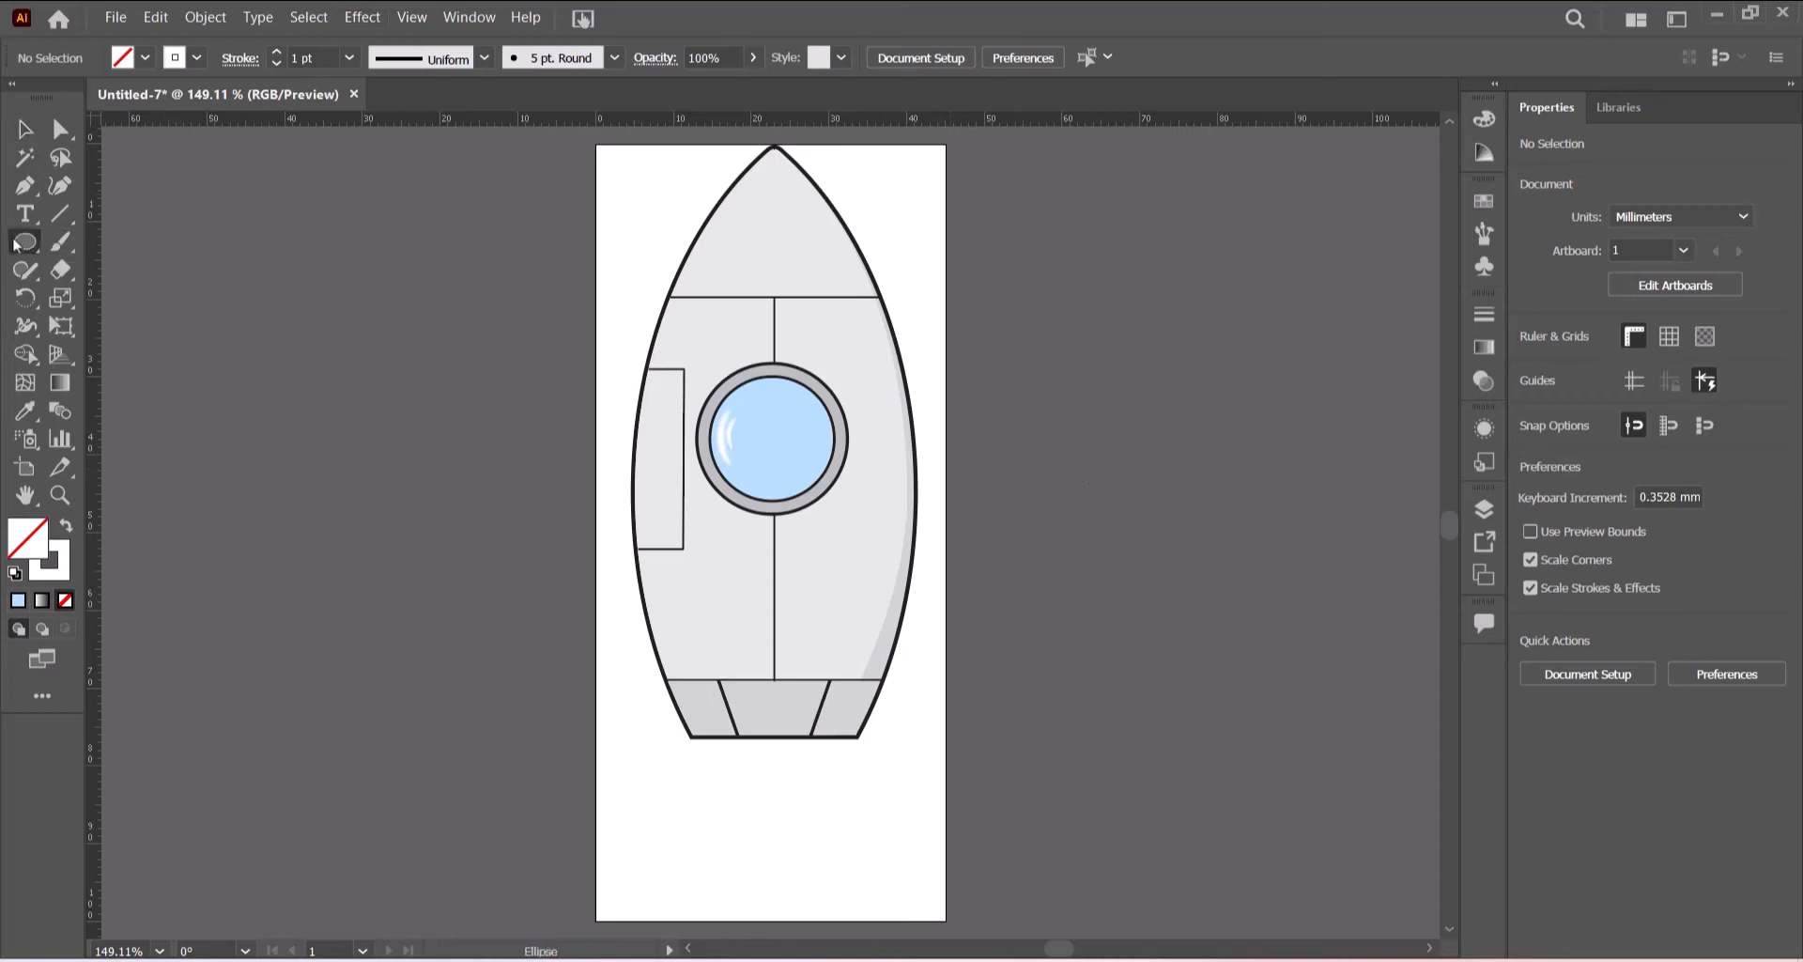
{"action": "left_click", "coordinate": [196, 59]}
{"action": "left_click", "coordinate": [15, 98]}
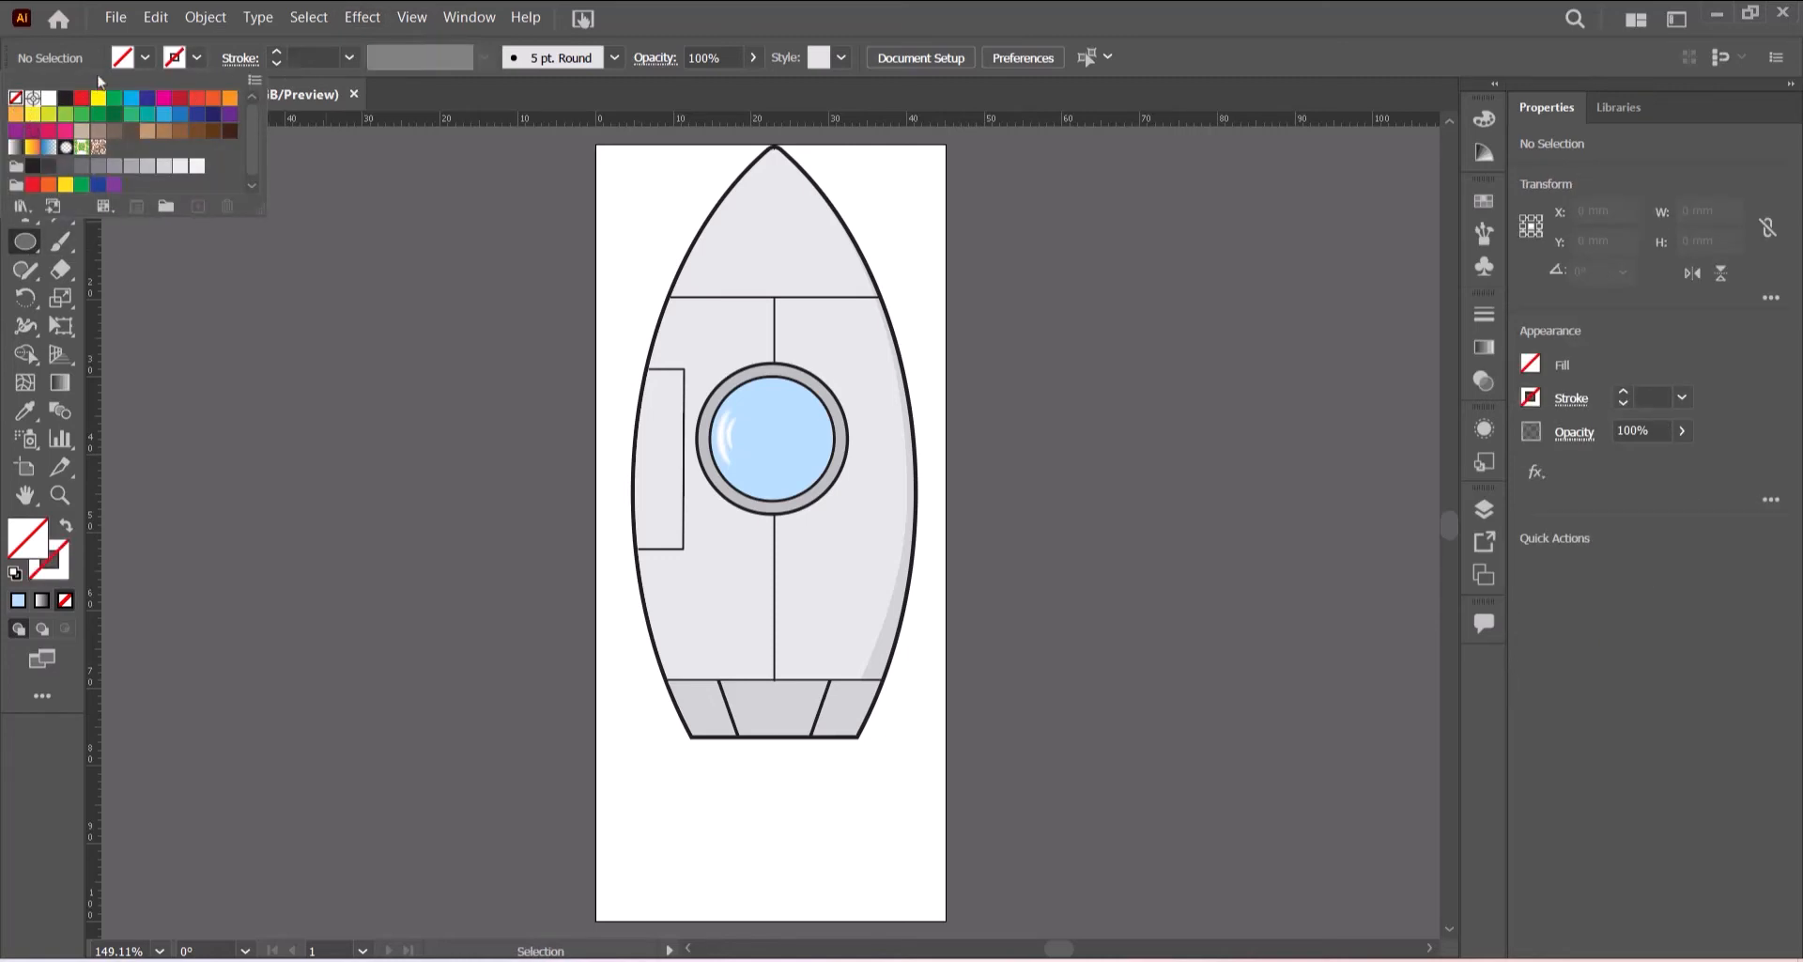
{"action": "left_click", "coordinate": [142, 61]}
{"action": "left_click", "coordinate": [142, 61]}
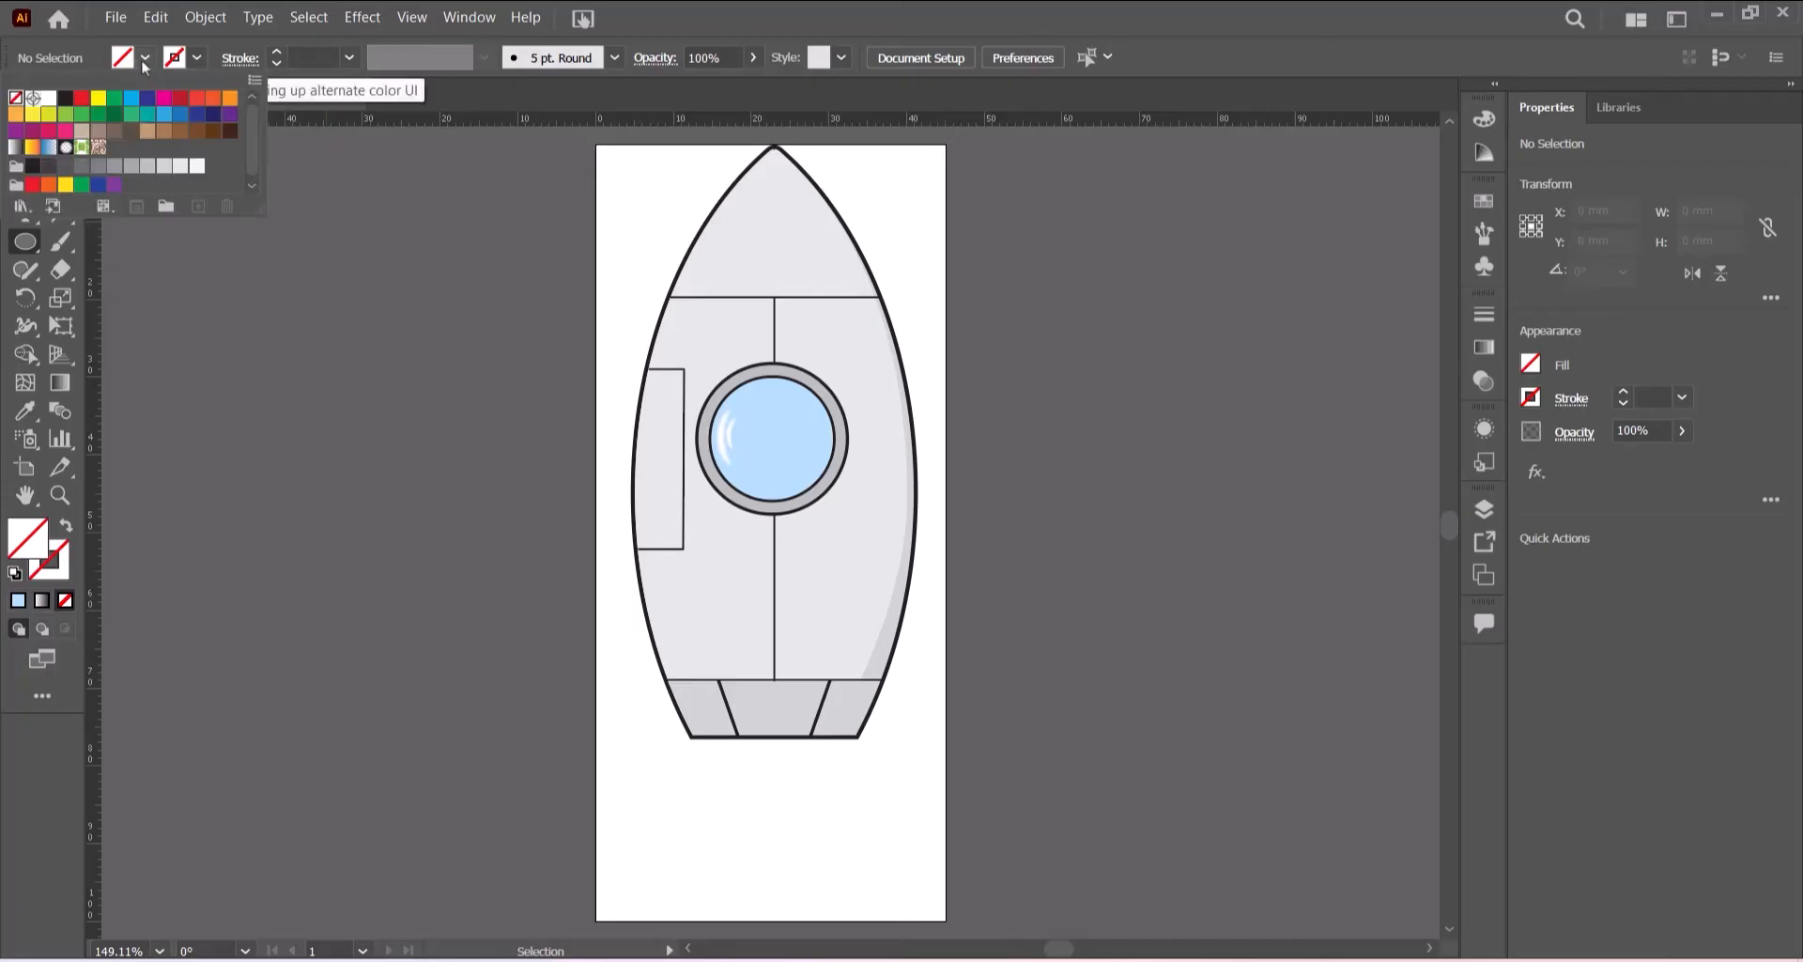
{"action": "left_click", "coordinate": [64, 100]}
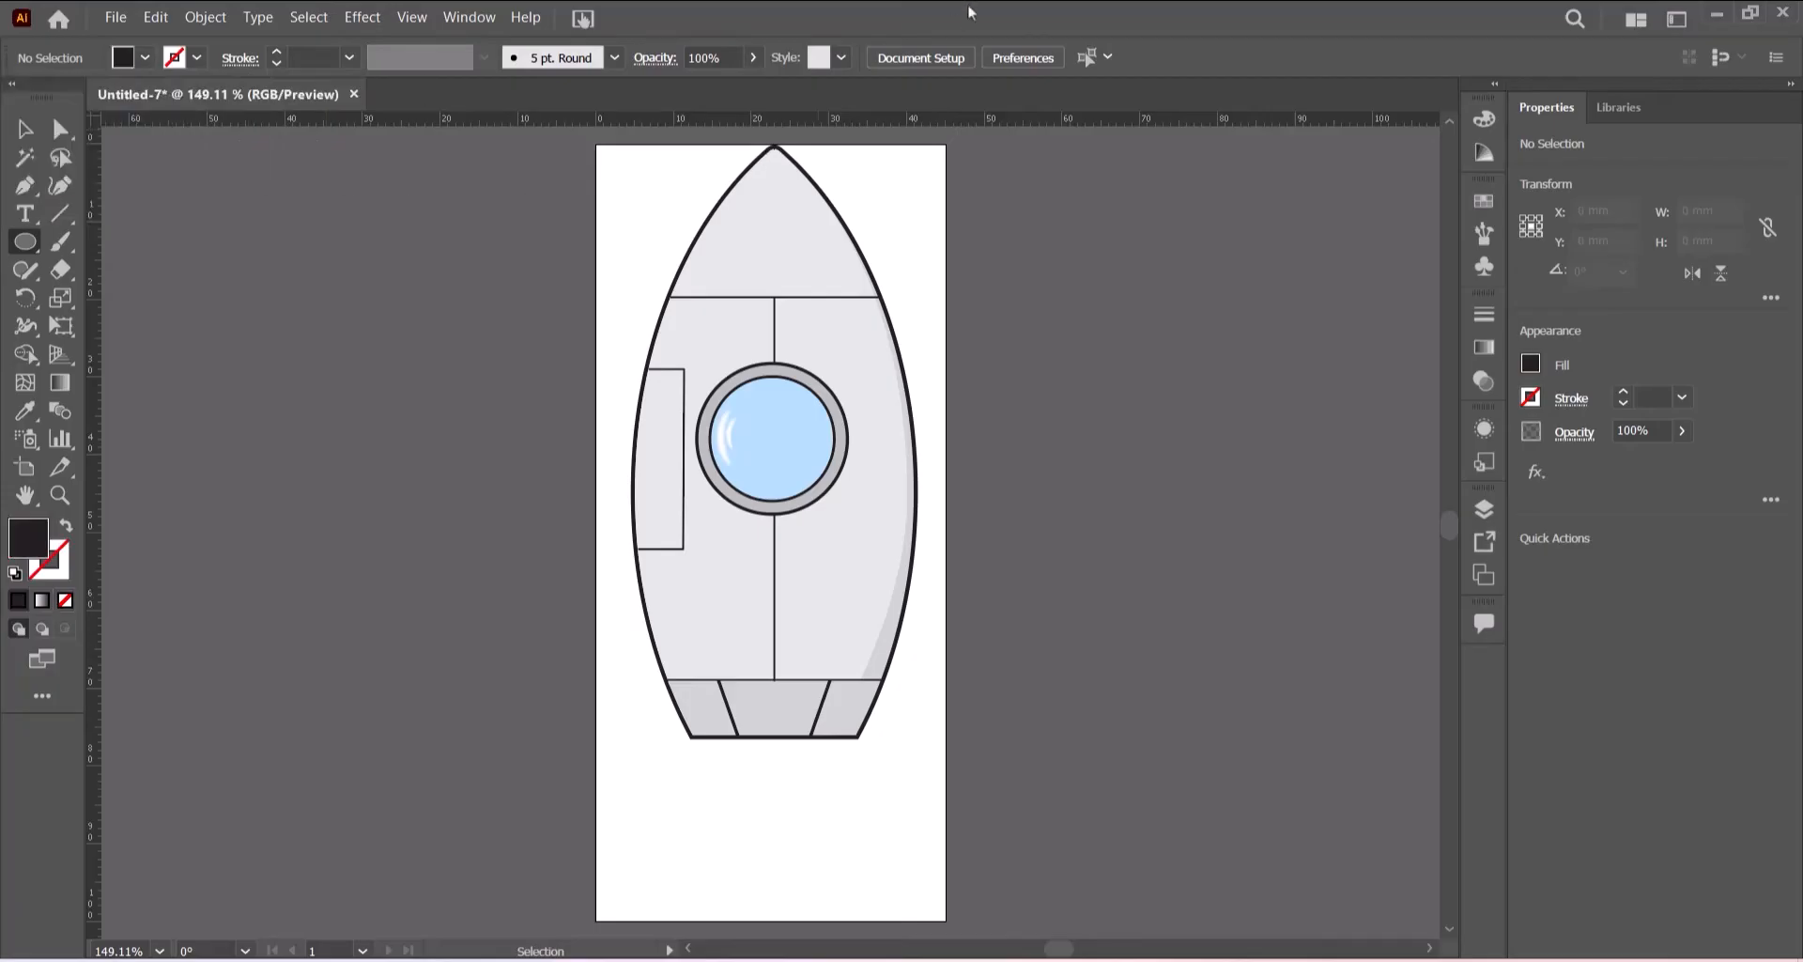
{"action": "left_click", "coordinate": [1131, 428]}
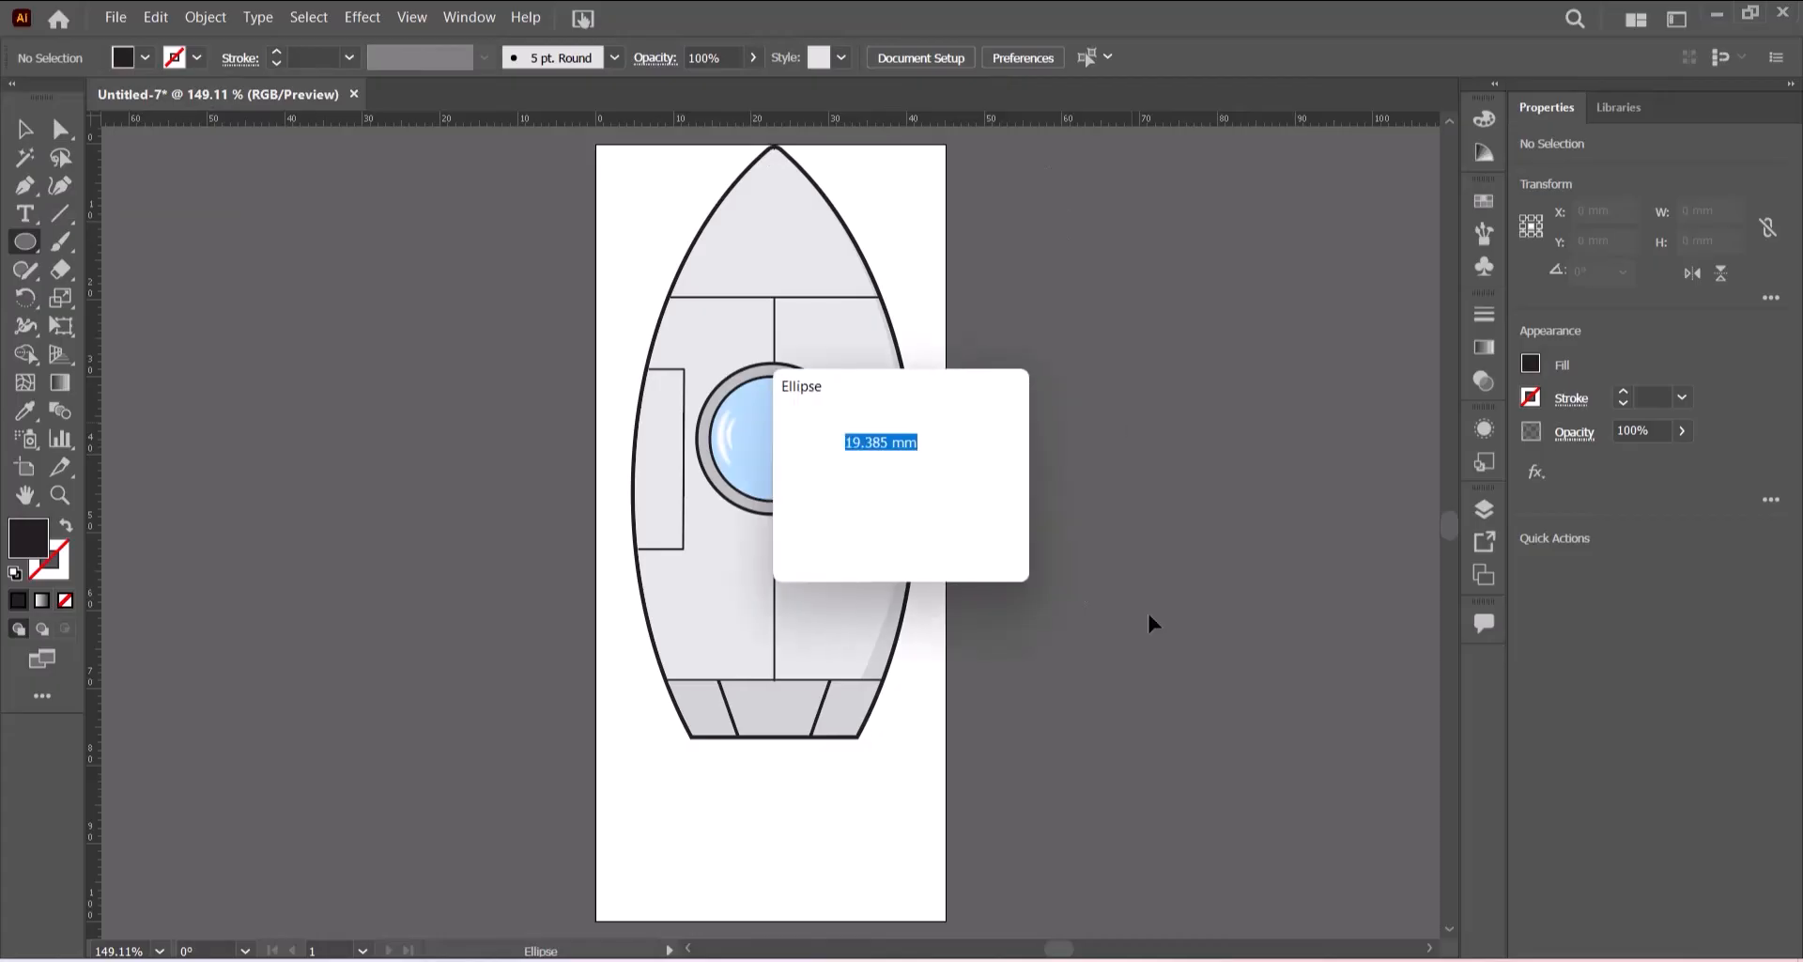
{"action": "left_click_drag", "start_coordinate": [977, 399], "coordinate": [1043, 410]}
{"action": "left_click", "coordinate": [1132, 409]}
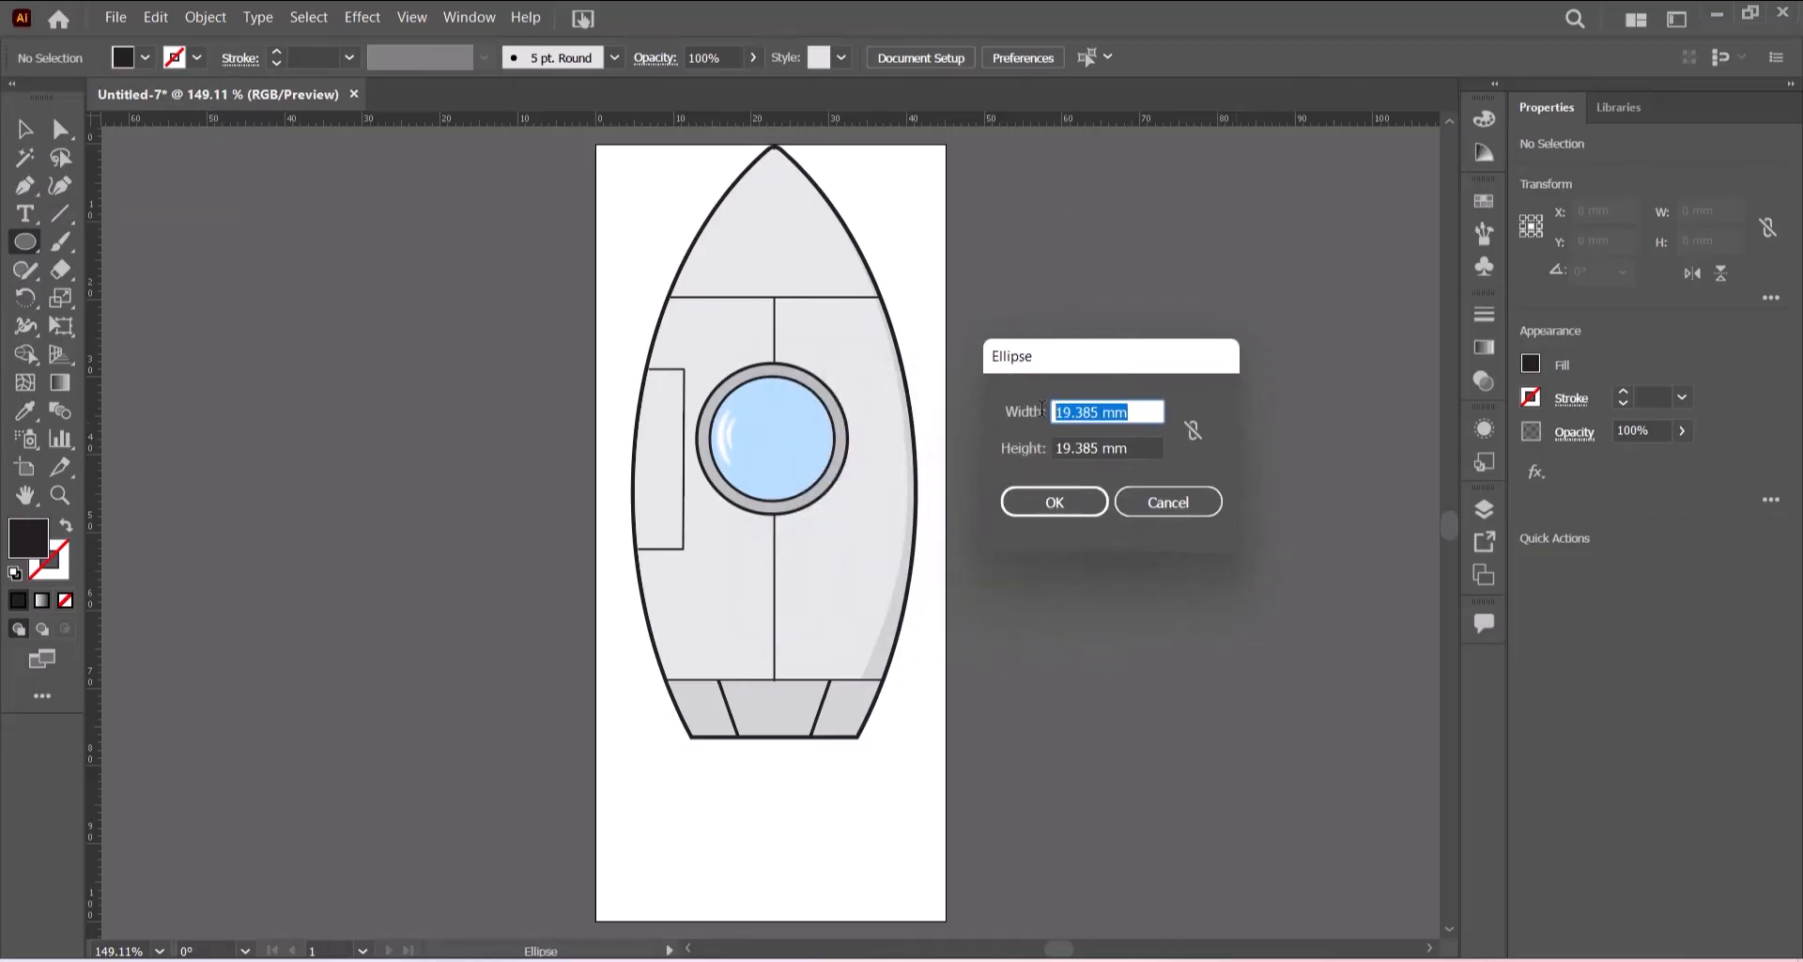
{"action": "type", "text": "1"}
{"action": "left_click_drag", "start_coordinate": [1153, 449], "coordinate": [1043, 448]}
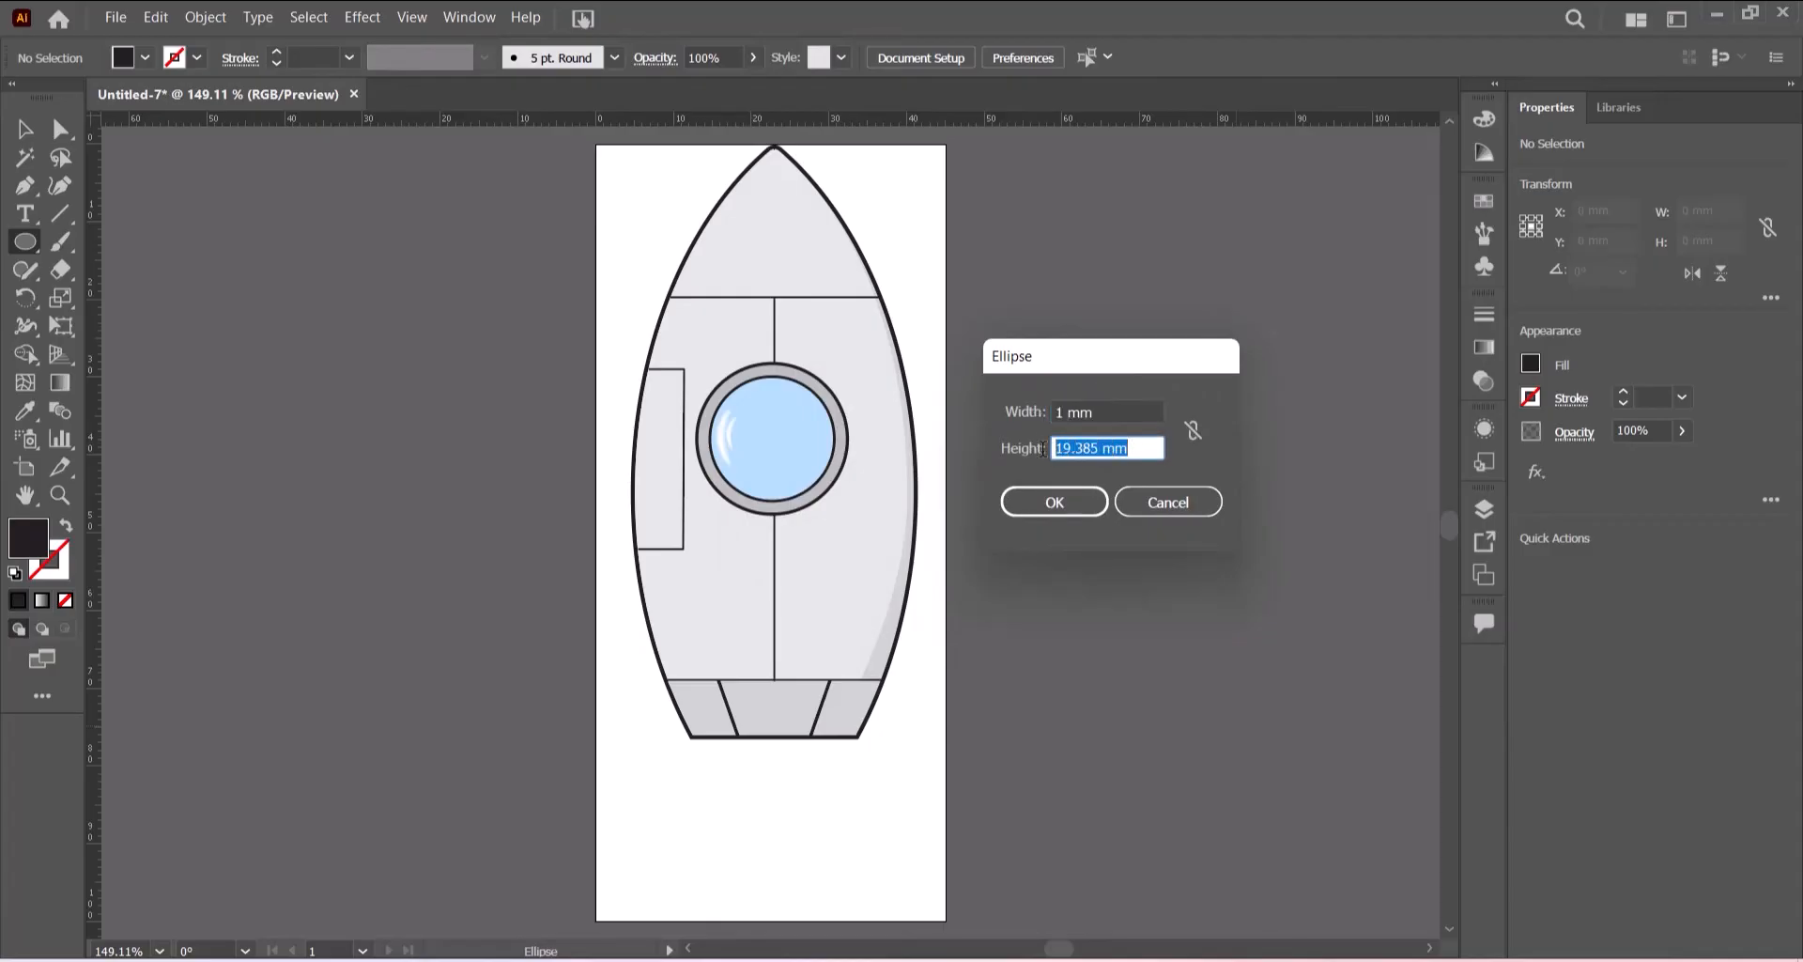
{"action": "type", "text": "1"}
{"action": "left_click", "coordinate": [1071, 502]}
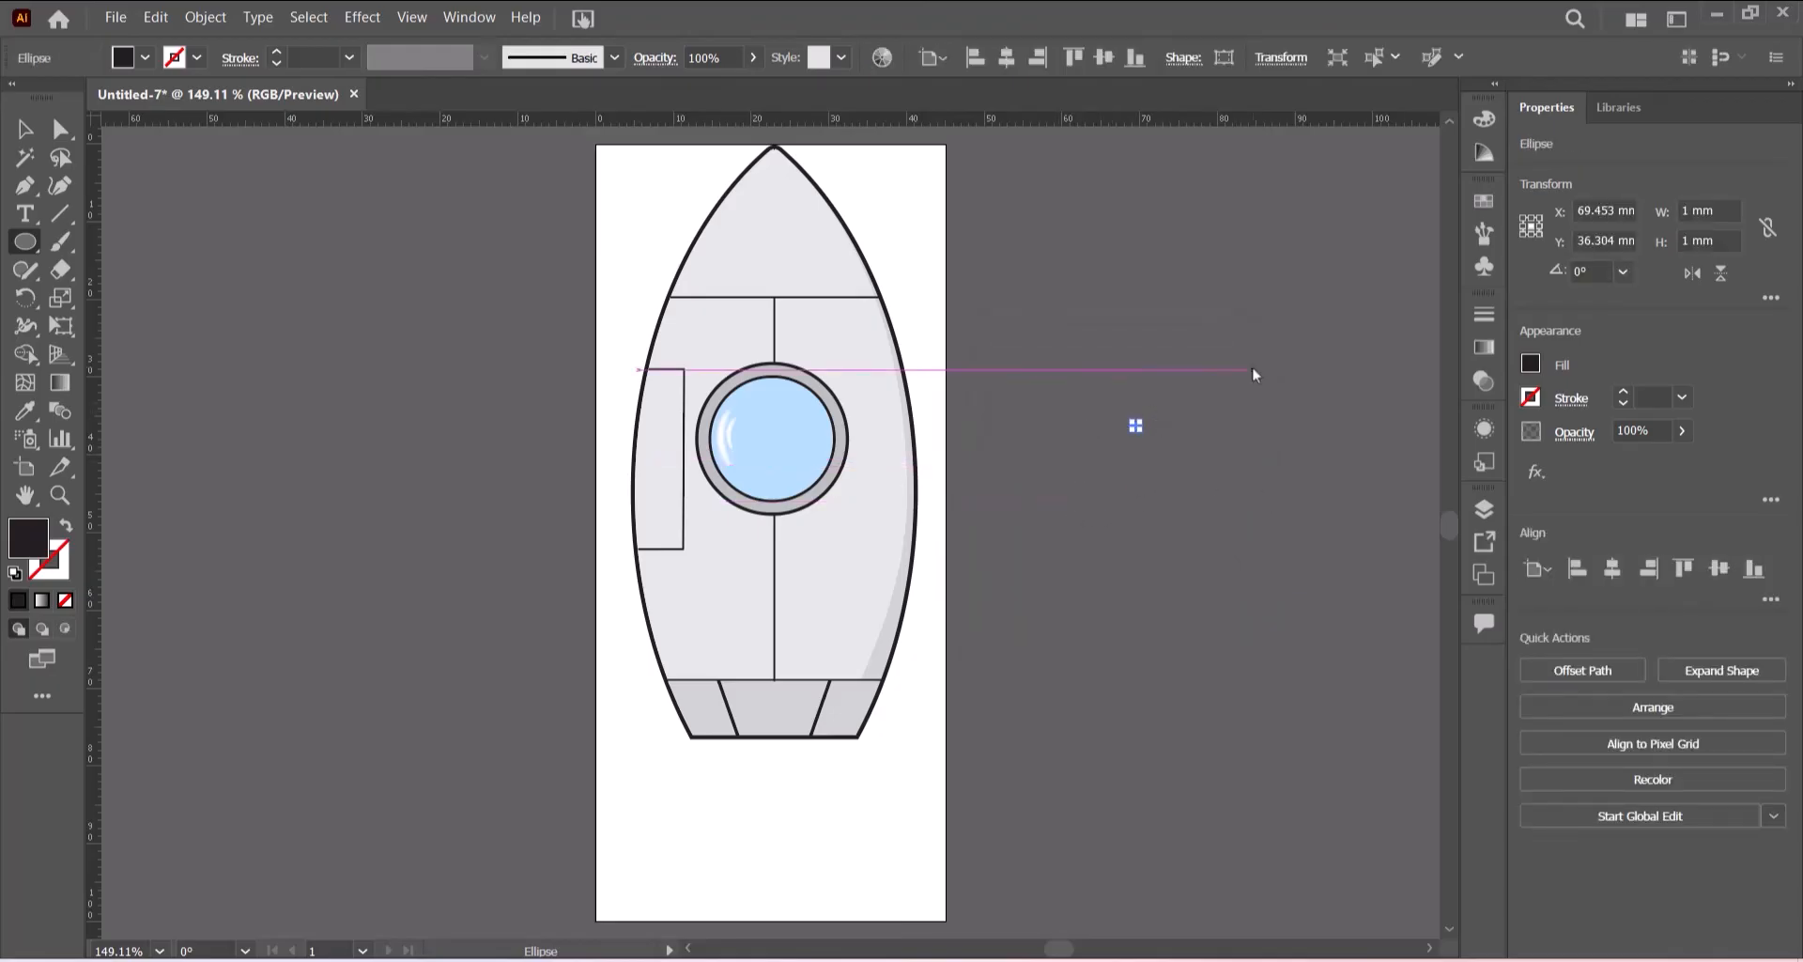
- Move the dot onto the rocket body, just right of the vertical panel line below the upper horizontal line
{"action": "key", "text": "ctrl+plus"}
{"action": "key", "text": "ctrl+equal"}
{"action": "key", "text": "ctrl+equal"}
{"action": "key", "text": "ctrl+equal"}
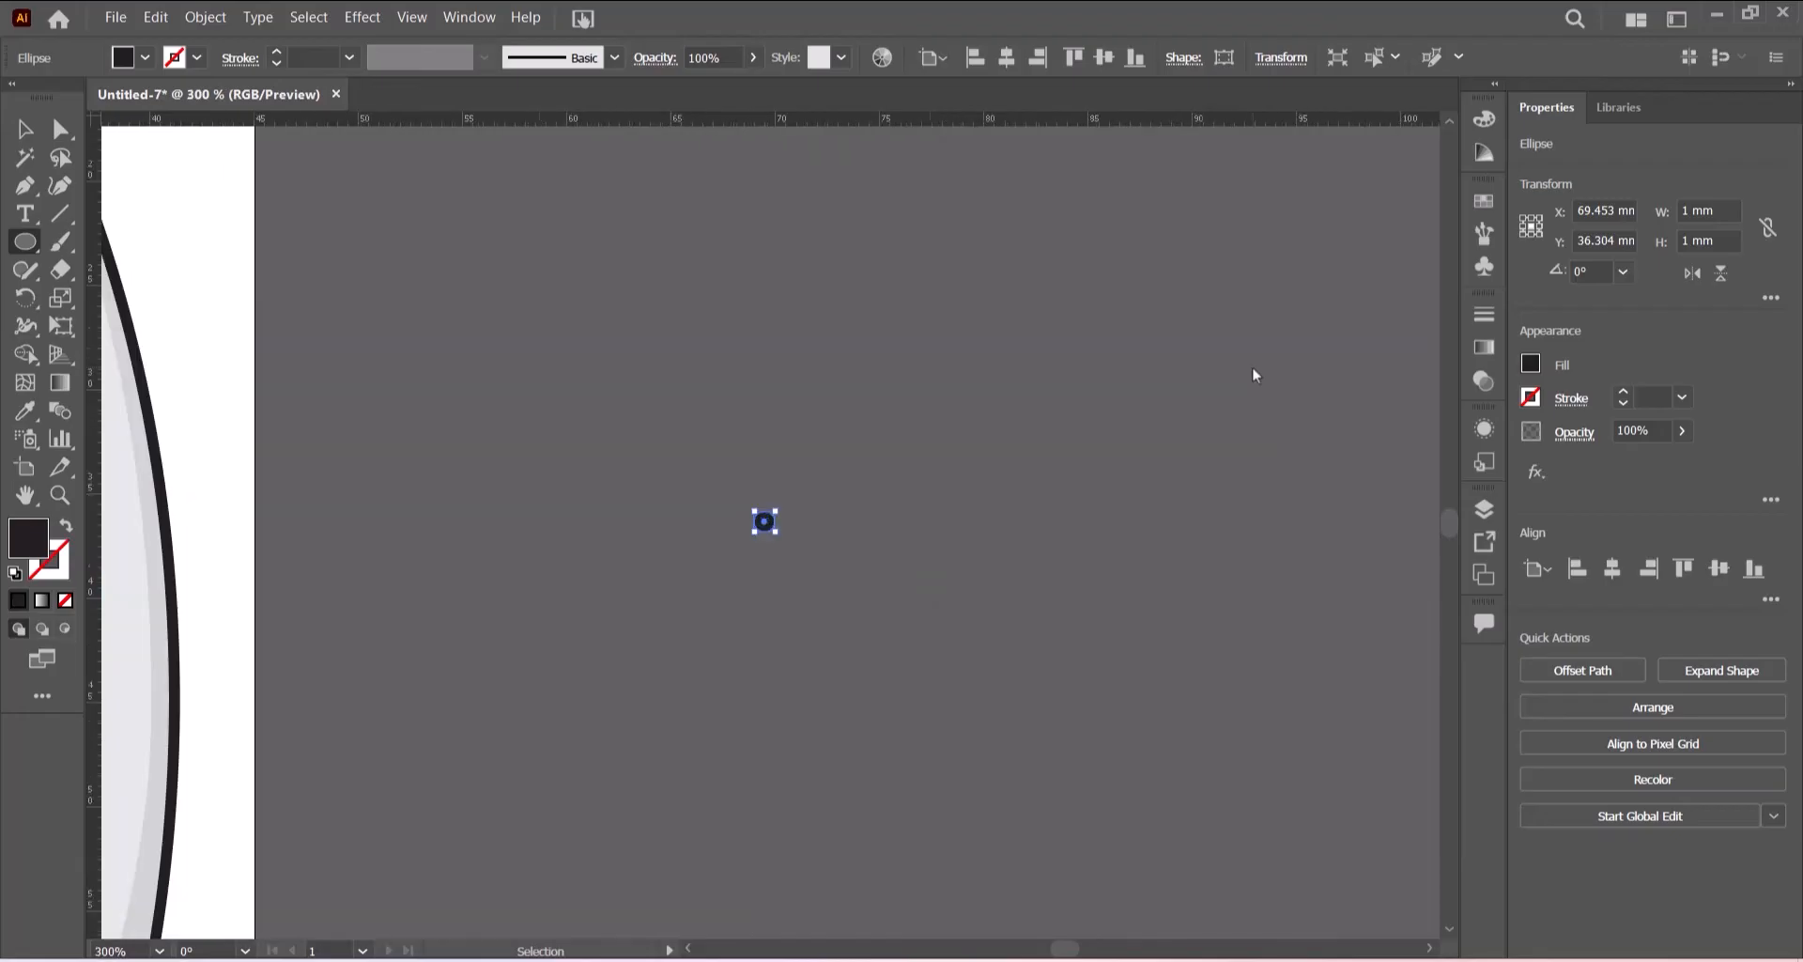
{"action": "left_click", "coordinate": [24, 135]}
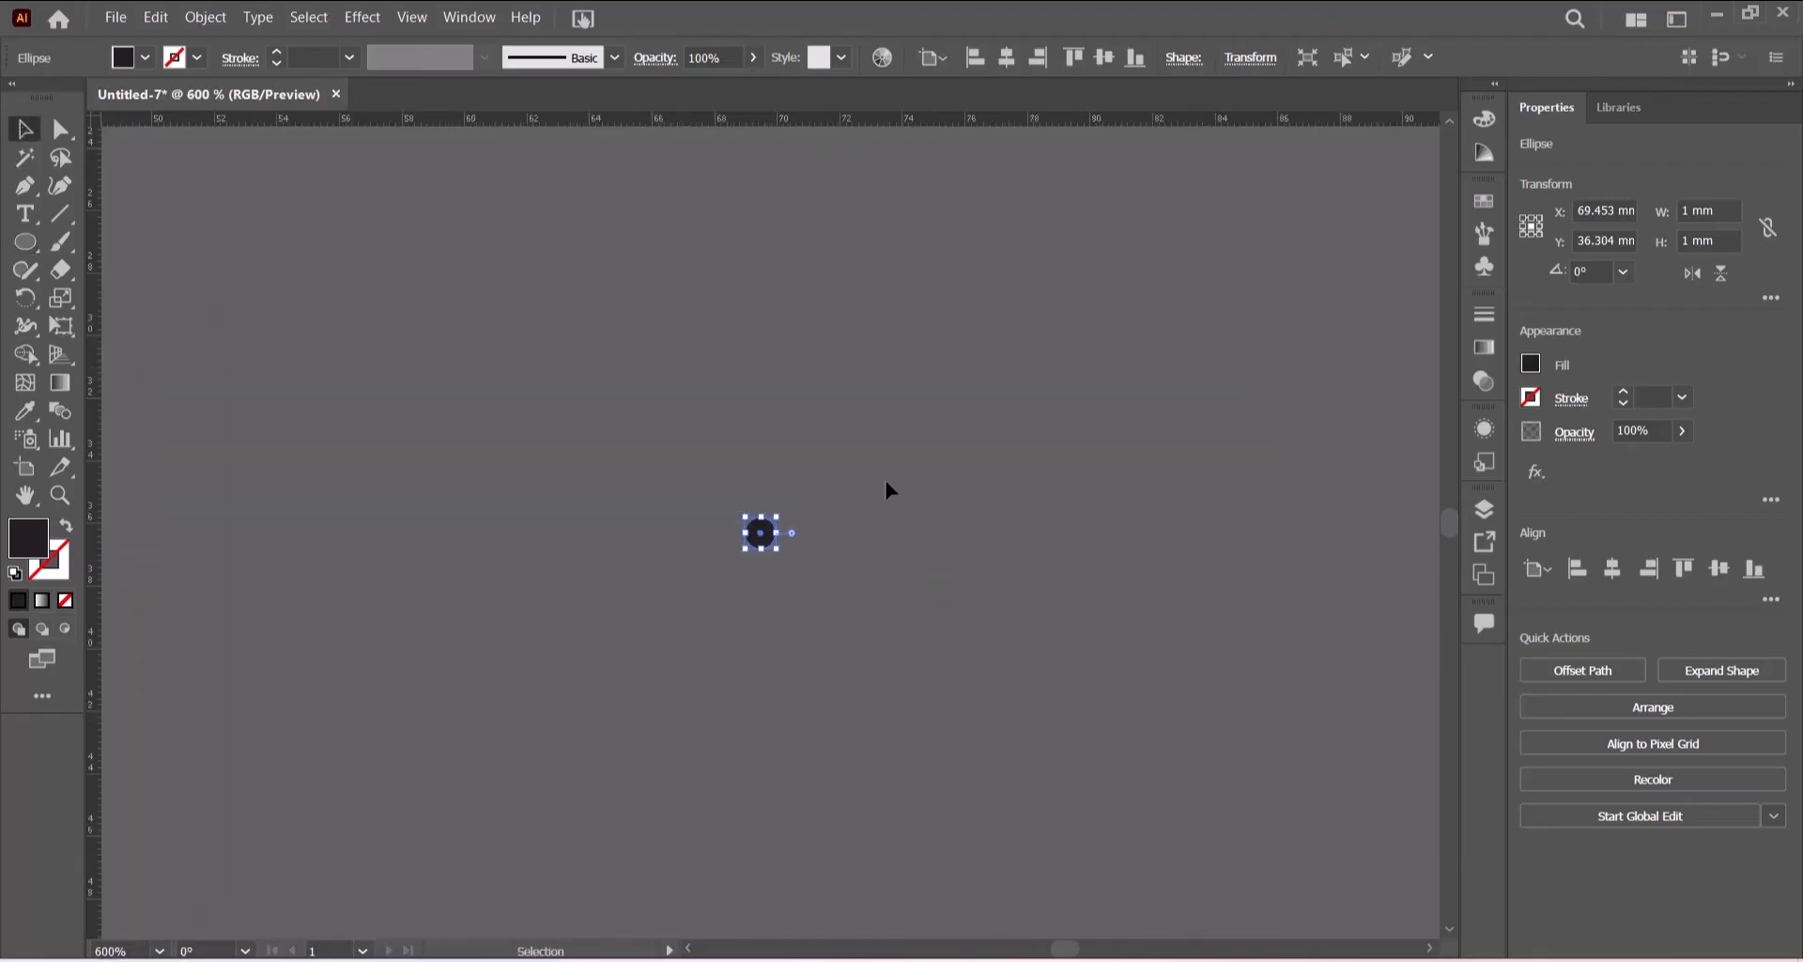
{"action": "left_click", "coordinate": [884, 493]}
{"action": "left_click_drag", "start_coordinate": [764, 538], "coordinate": [296, 522]}
{"action": "left_click_drag", "start_coordinate": [689, 950], "coordinate": [689, 949]}
{"action": "scroll", "coordinate": [1080, 761], "scroll_direction": "up", "scroll_amount": 3}
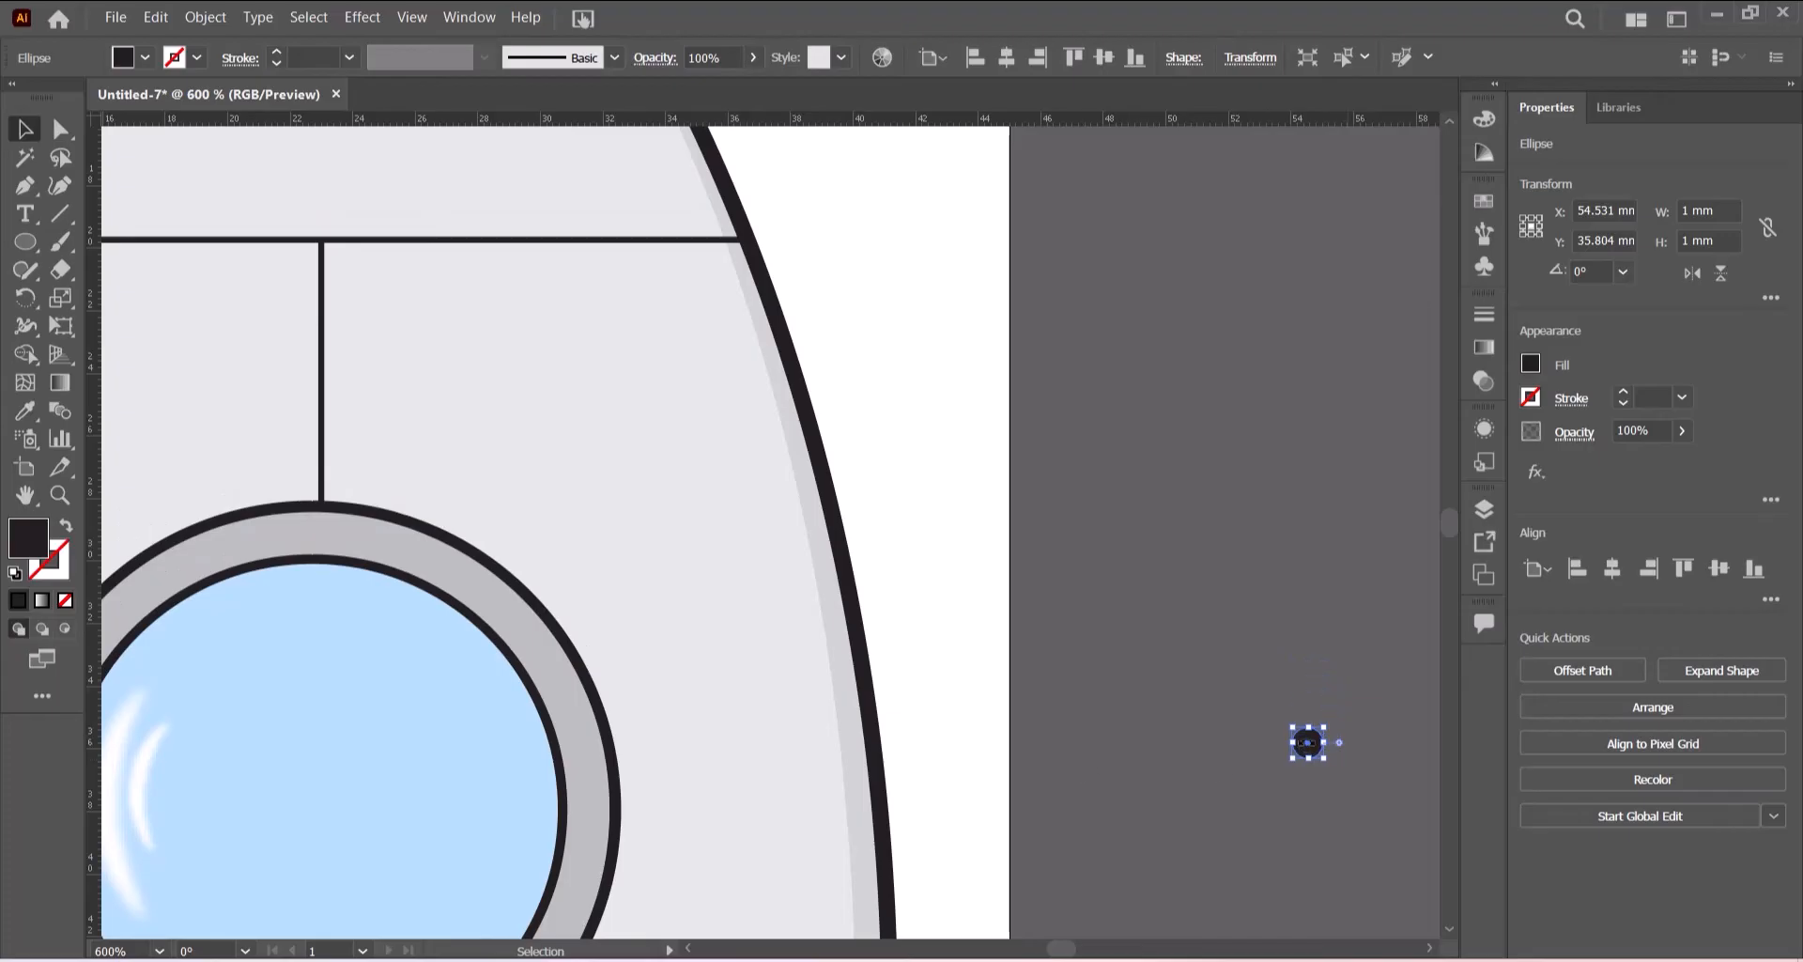
{"action": "left_click", "coordinate": [1328, 757]}
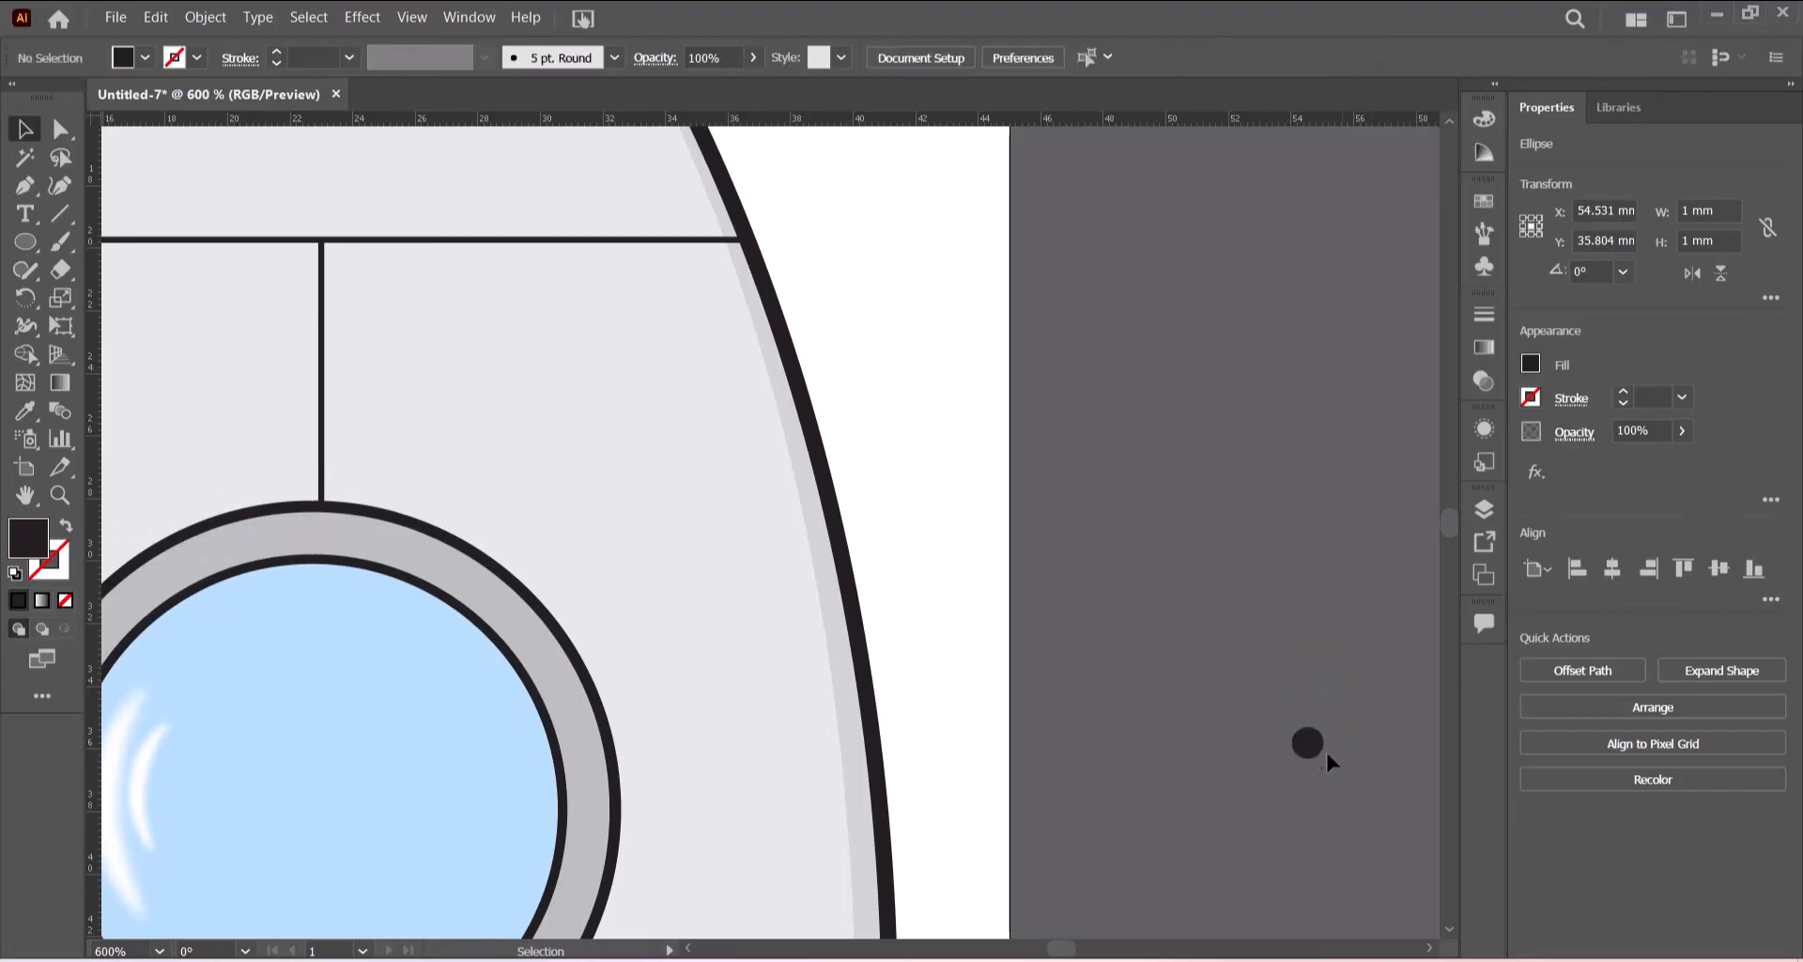
{"action": "left_click_drag", "start_coordinate": [1306, 744], "coordinate": [371, 299]}
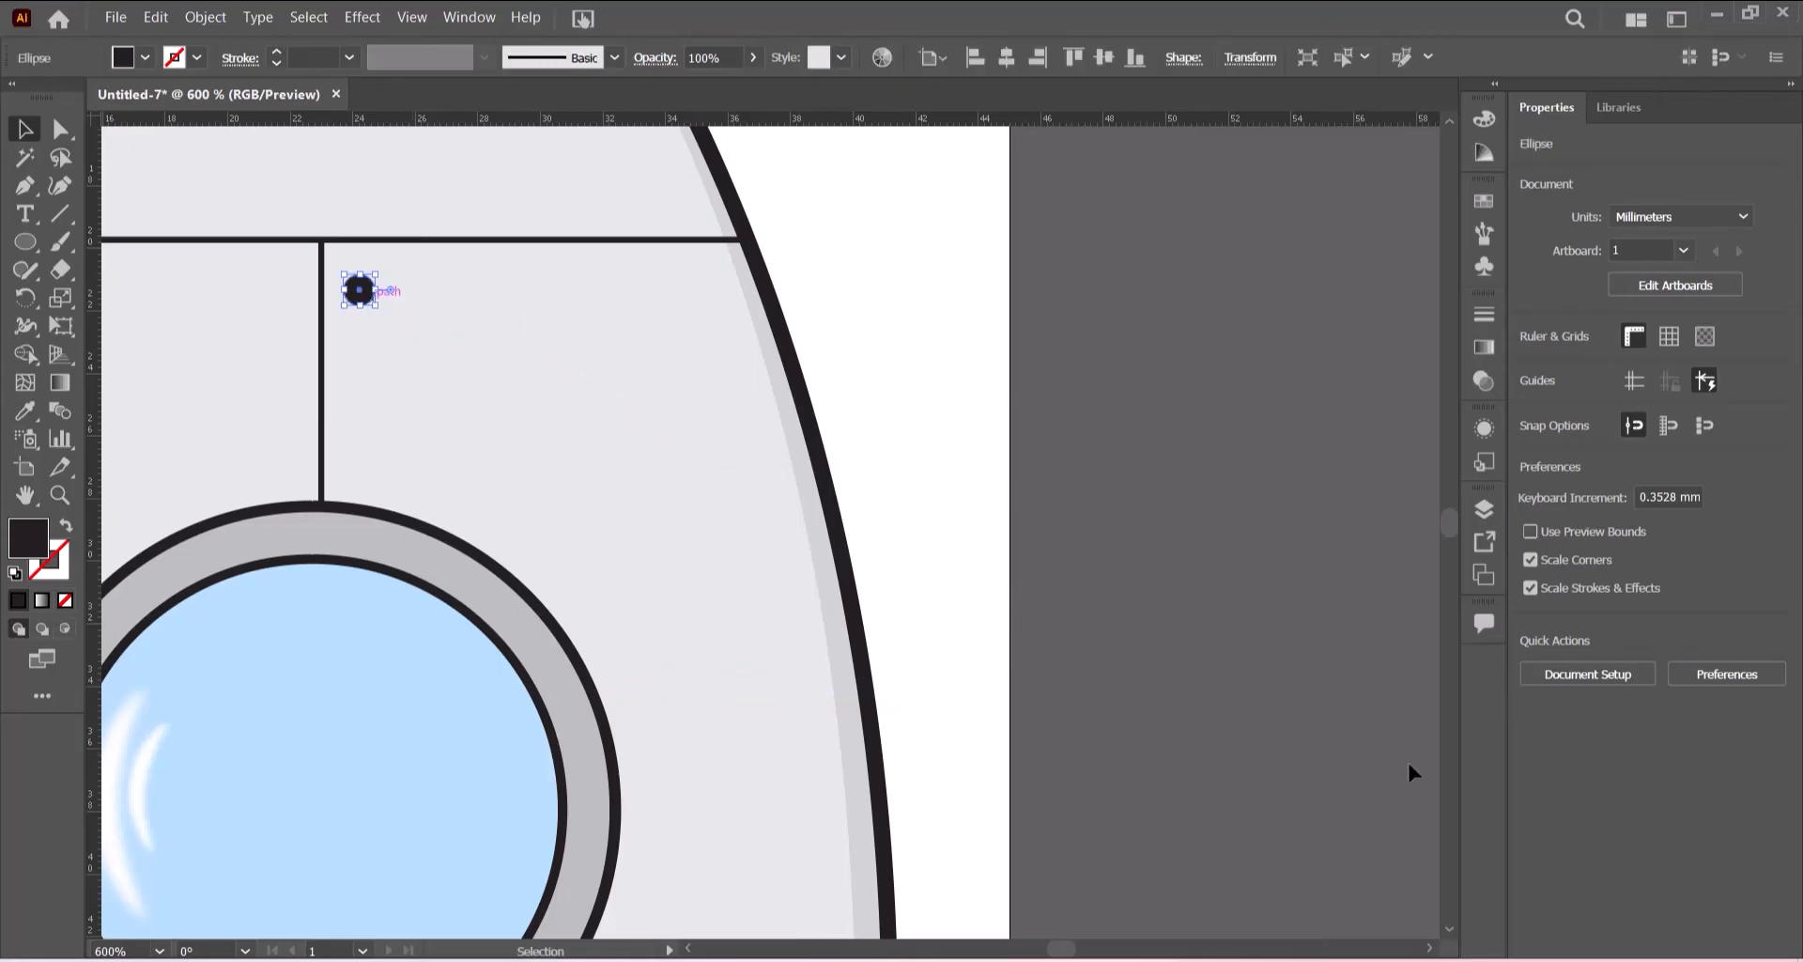
{"action": "left_click_drag", "start_coordinate": [691, 948], "coordinate": [691, 948]}
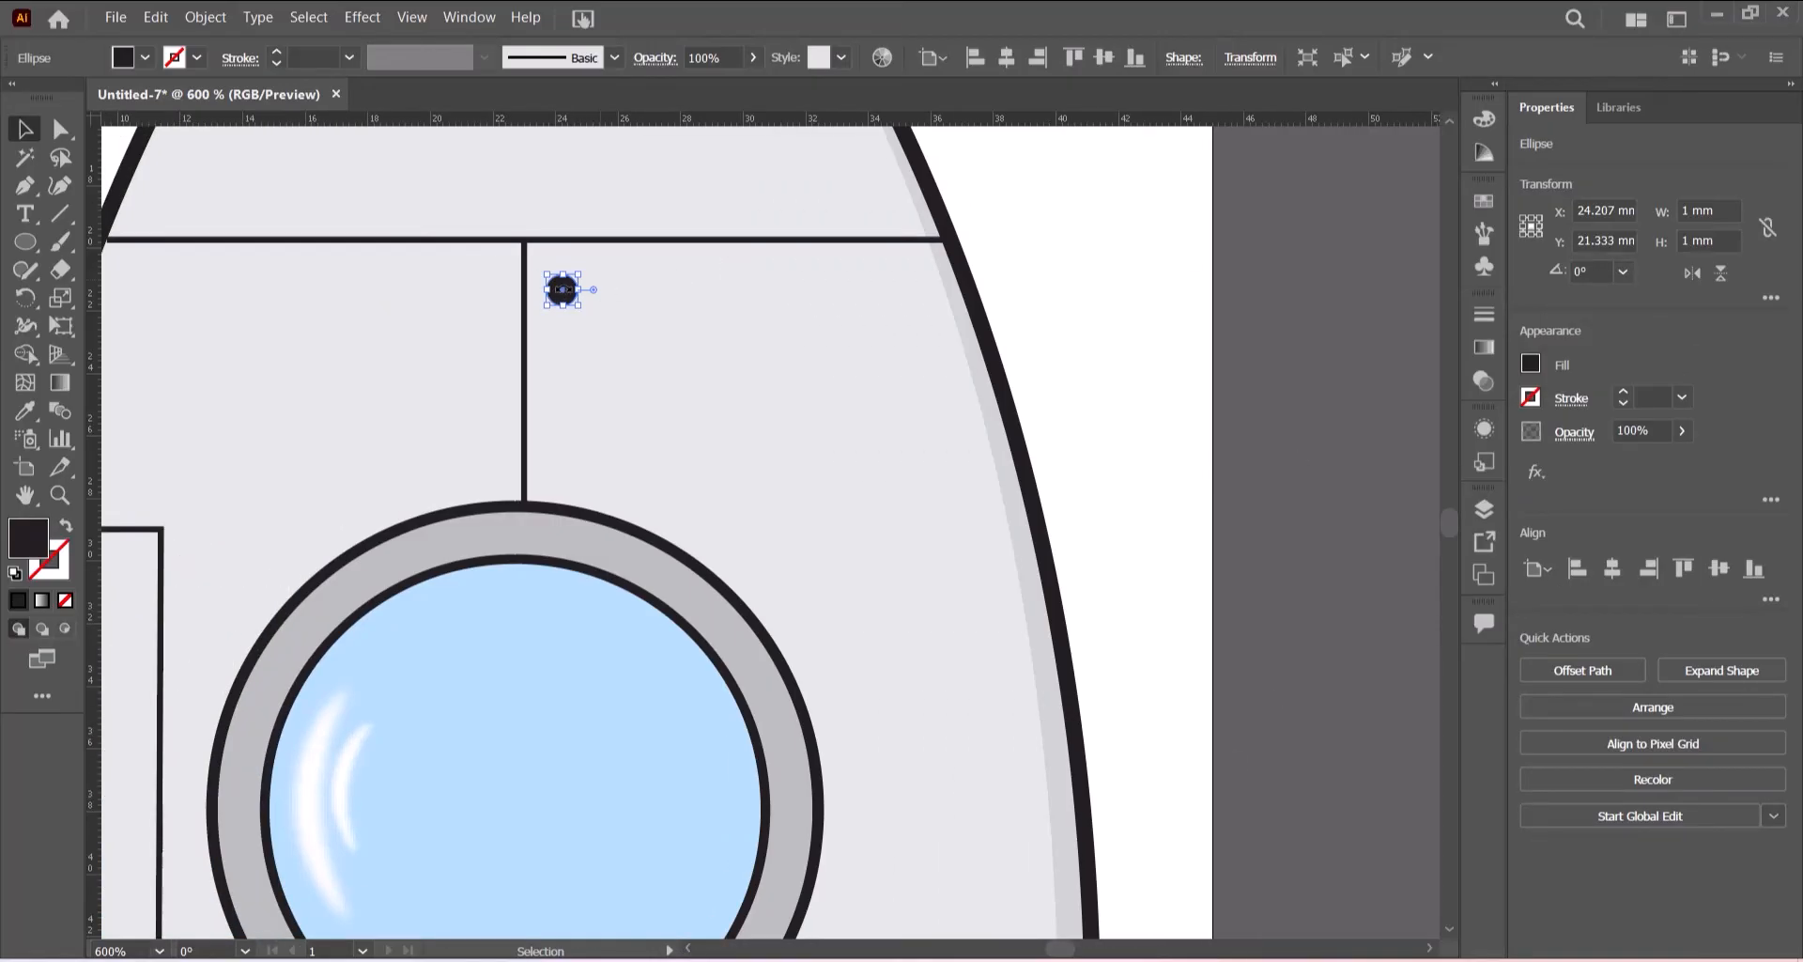
- Duplicate the dot a short distance downward and repeat the duplication to form a vertical row of rivets
{"action": "left_click_drag", "start_coordinate": [564, 292], "coordinate": [561, 444]}
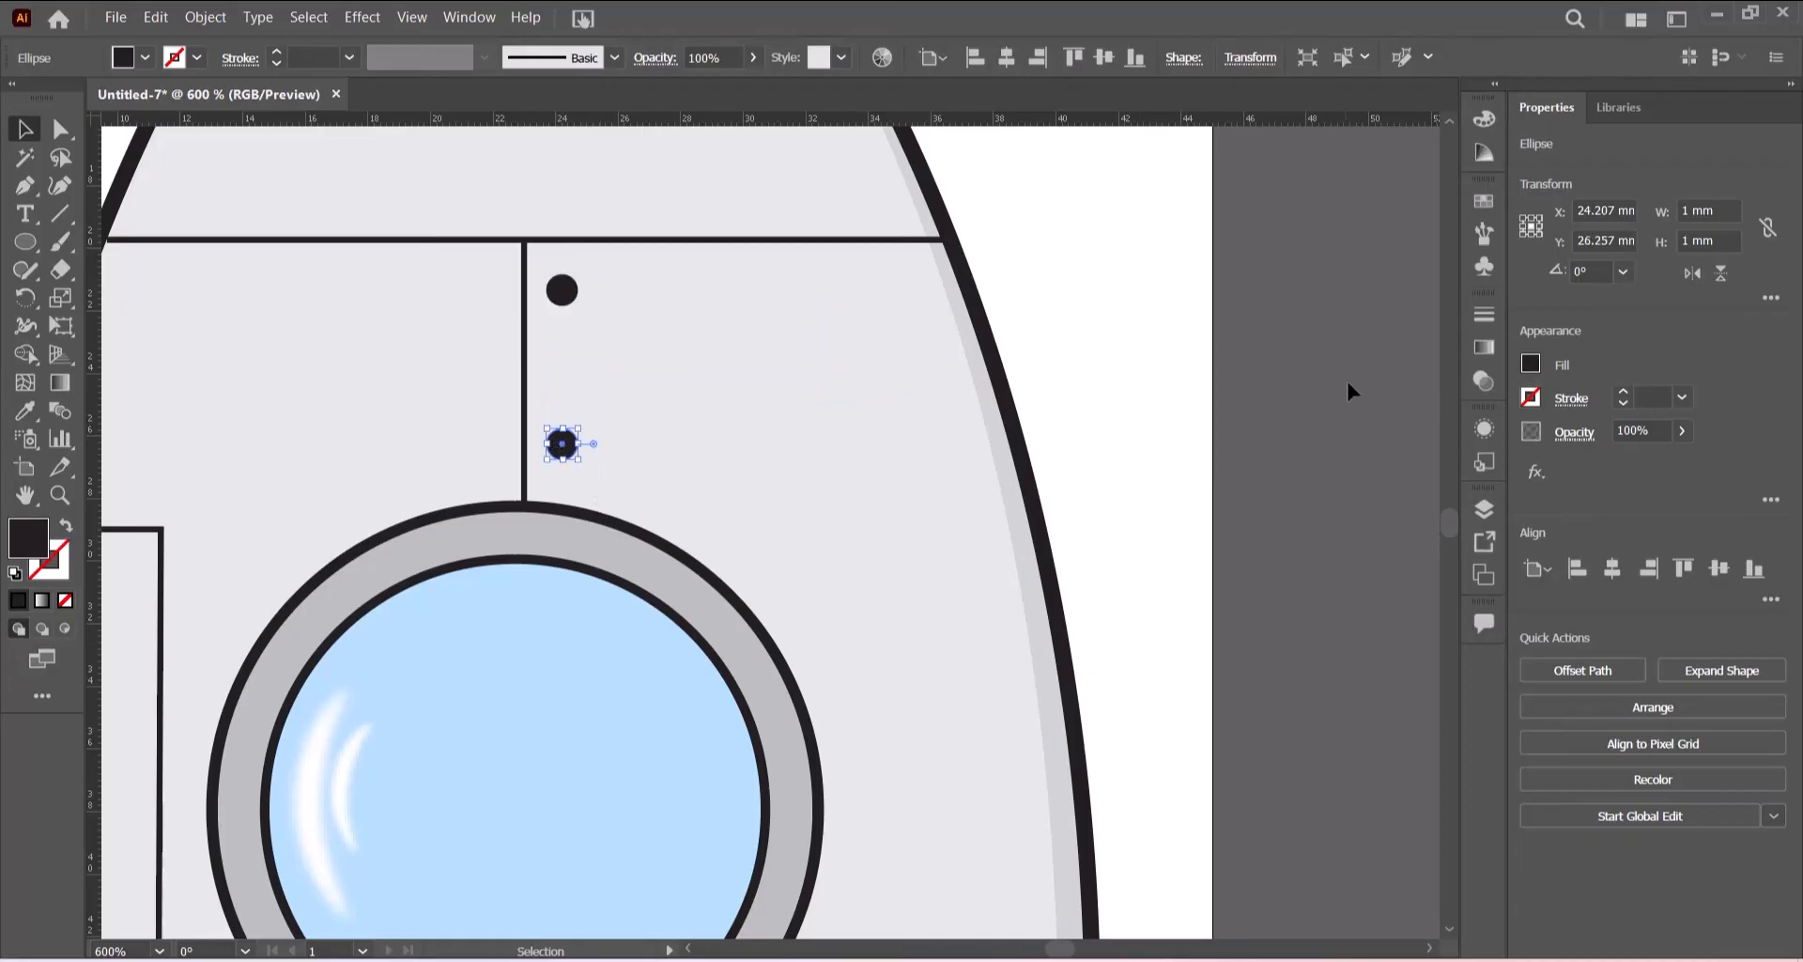
{"action": "scroll", "coordinate": [1347, 383], "scroll_direction": "down", "scroll_amount": 1}
{"action": "key", "text": "ctrl+minus"}
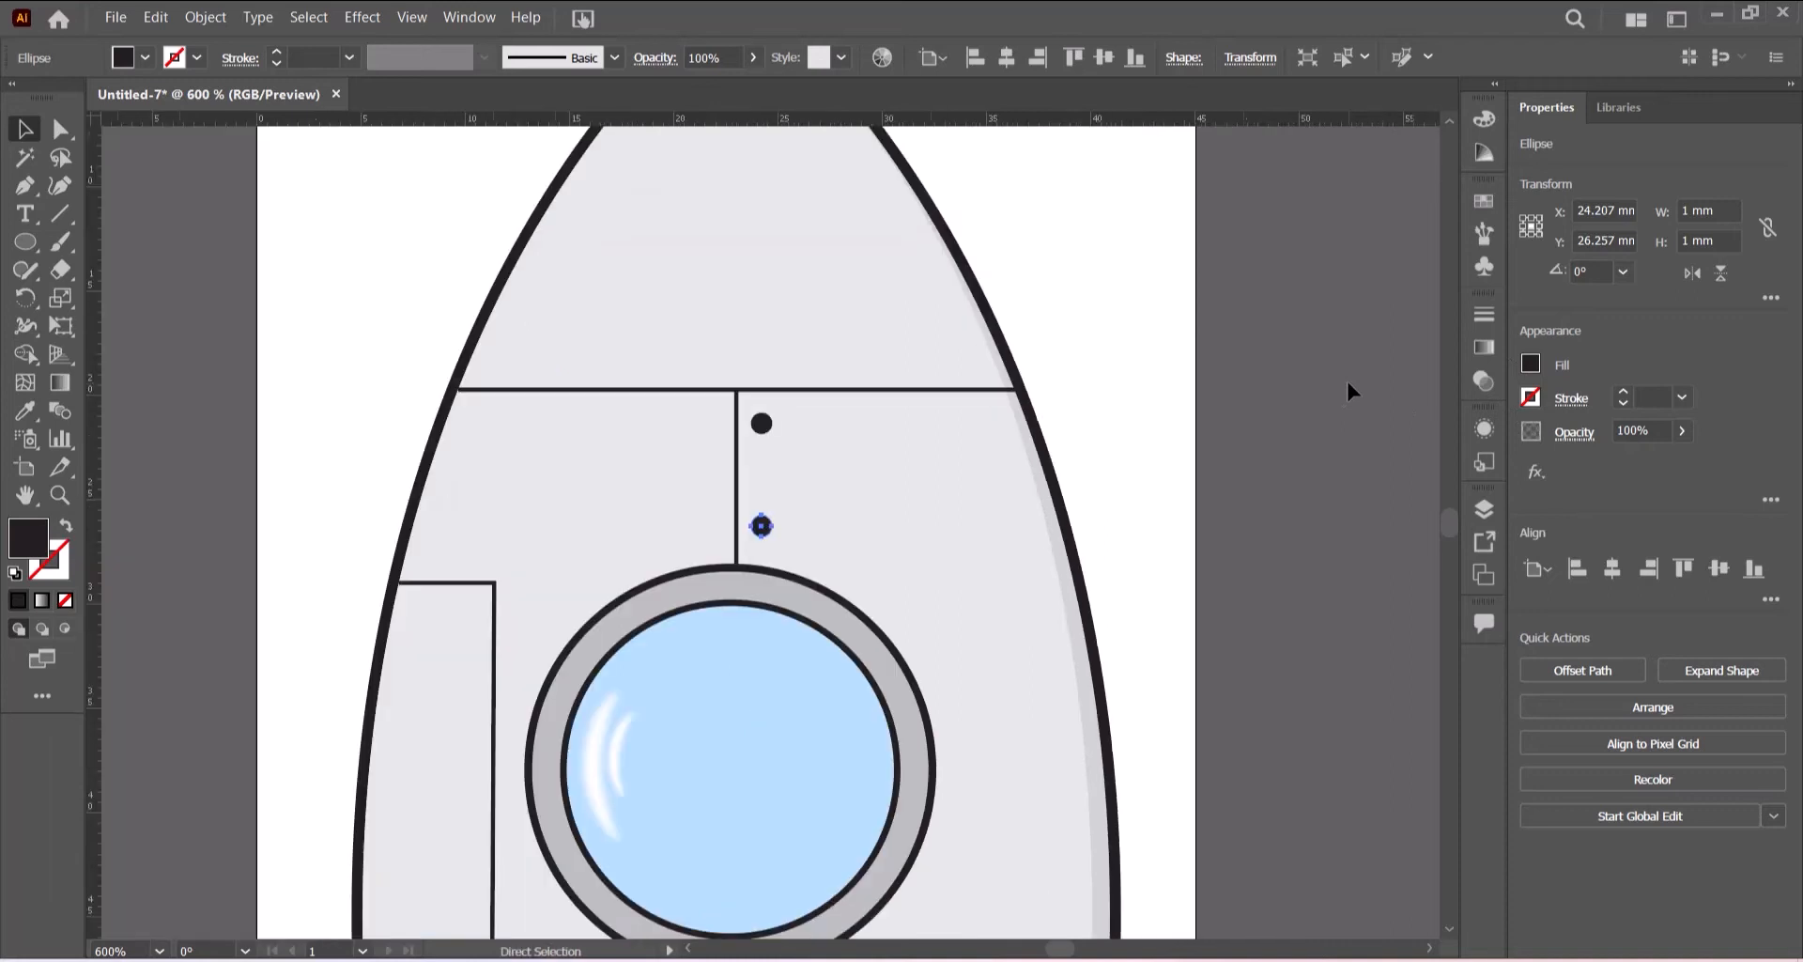
{"action": "key", "text": "ctrl+minus"}
{"action": "key", "text": "ctrl+minus"}
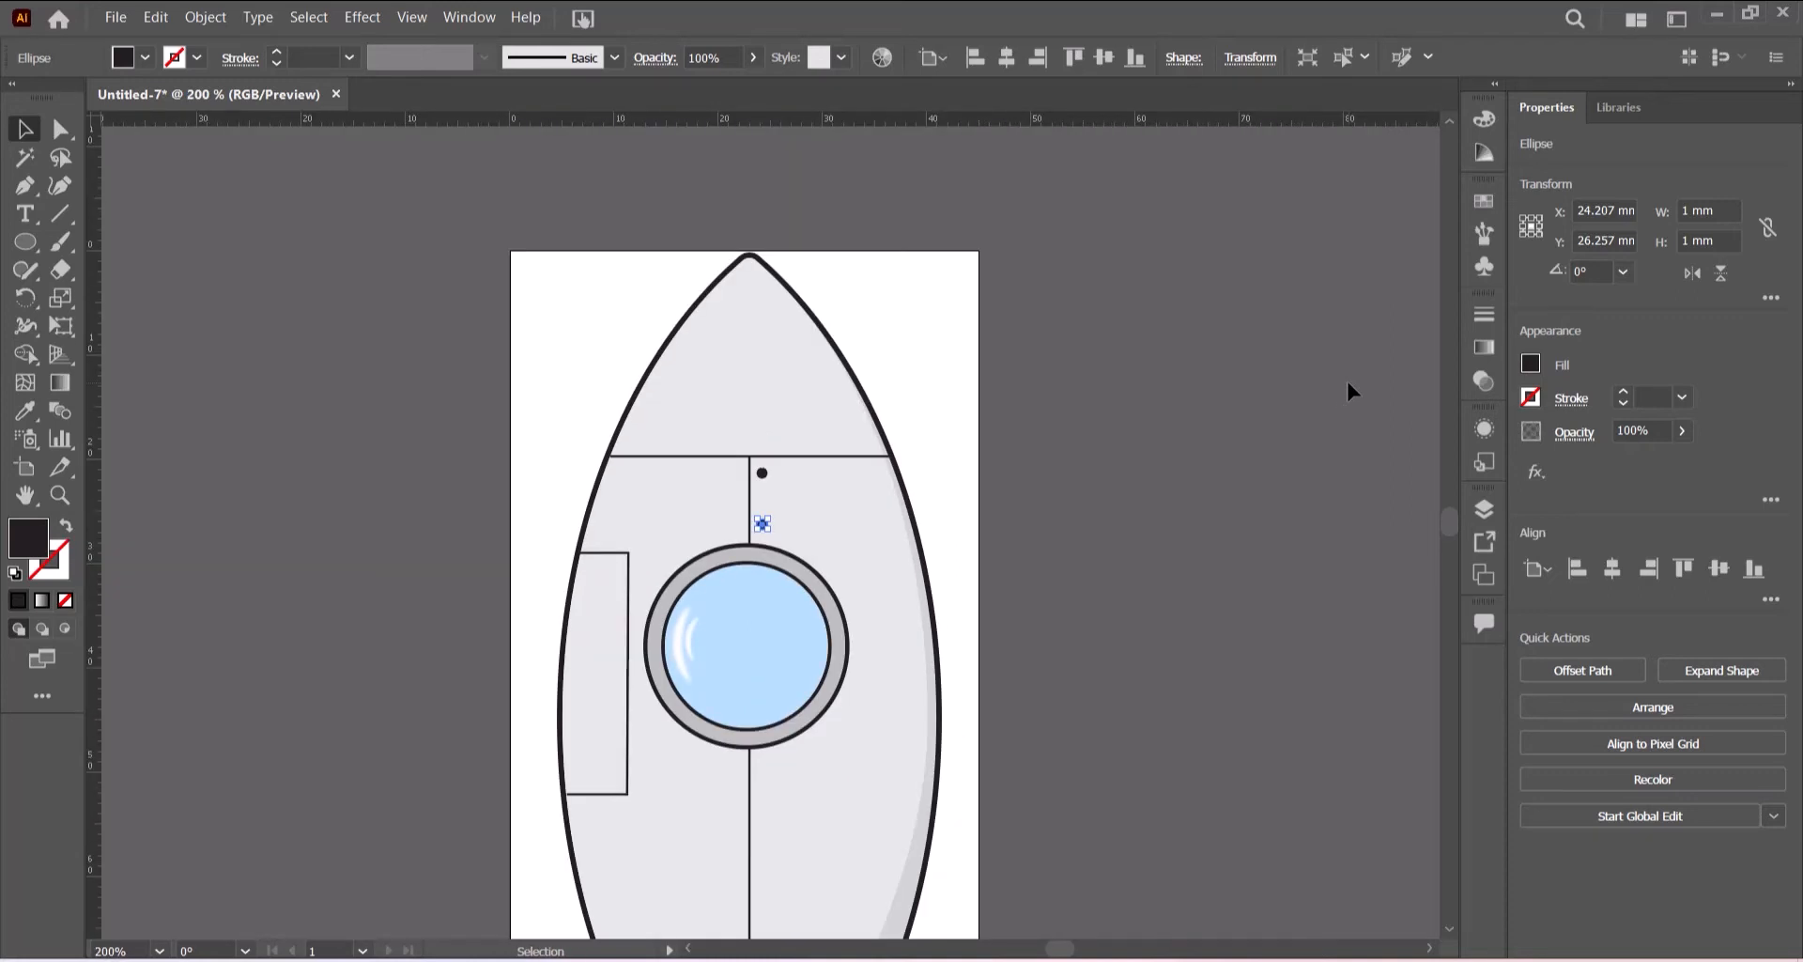
{"action": "key", "text": "ctrl+d"}
{"action": "key", "text": "ctrl+d"}
{"action": "key", "text": "ctrl+d"}
{"action": "key", "text": "ctrl+d"}
{"action": "key", "text": "ctrl+d"}
{"action": "key", "text": "ctrl+d"}
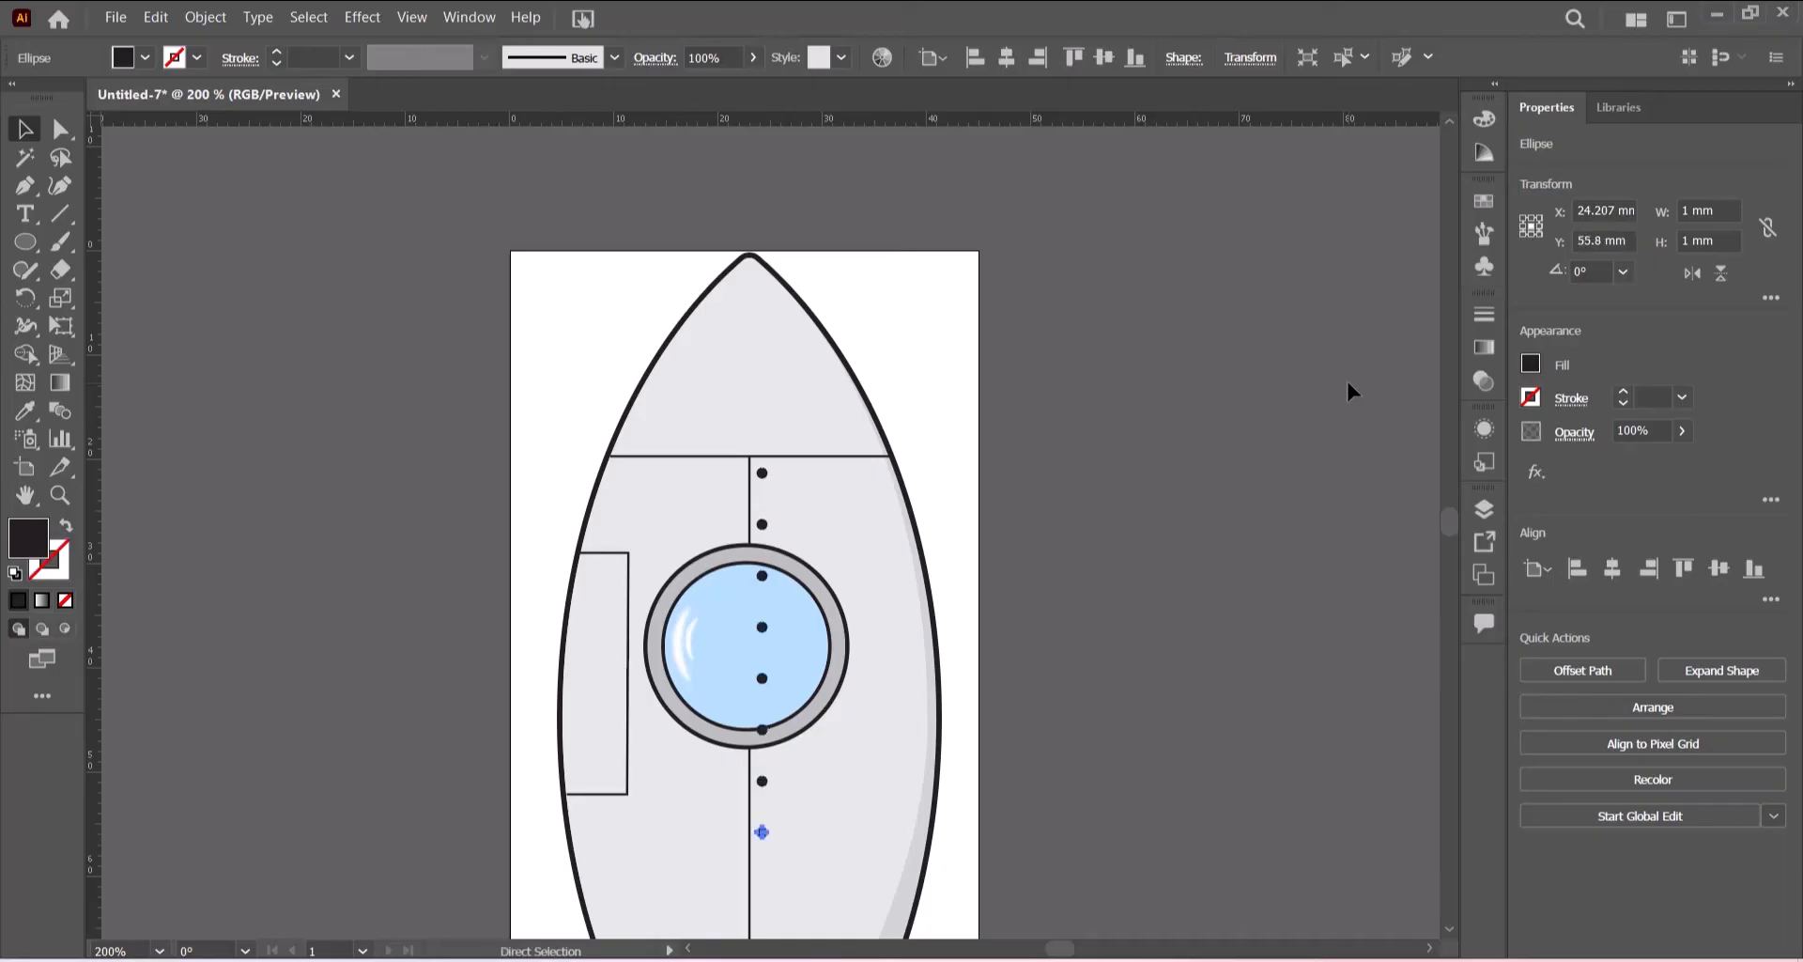
{"action": "key", "text": "ctrl+d"}
{"action": "key", "text": "ctrl+d"}
- Delete the rivet dots that fall on the porthole and on the bottom section of the rocket
{"action": "scroll", "coordinate": [1198, 414], "scroll_direction": "down", "scroll_amount": 3}
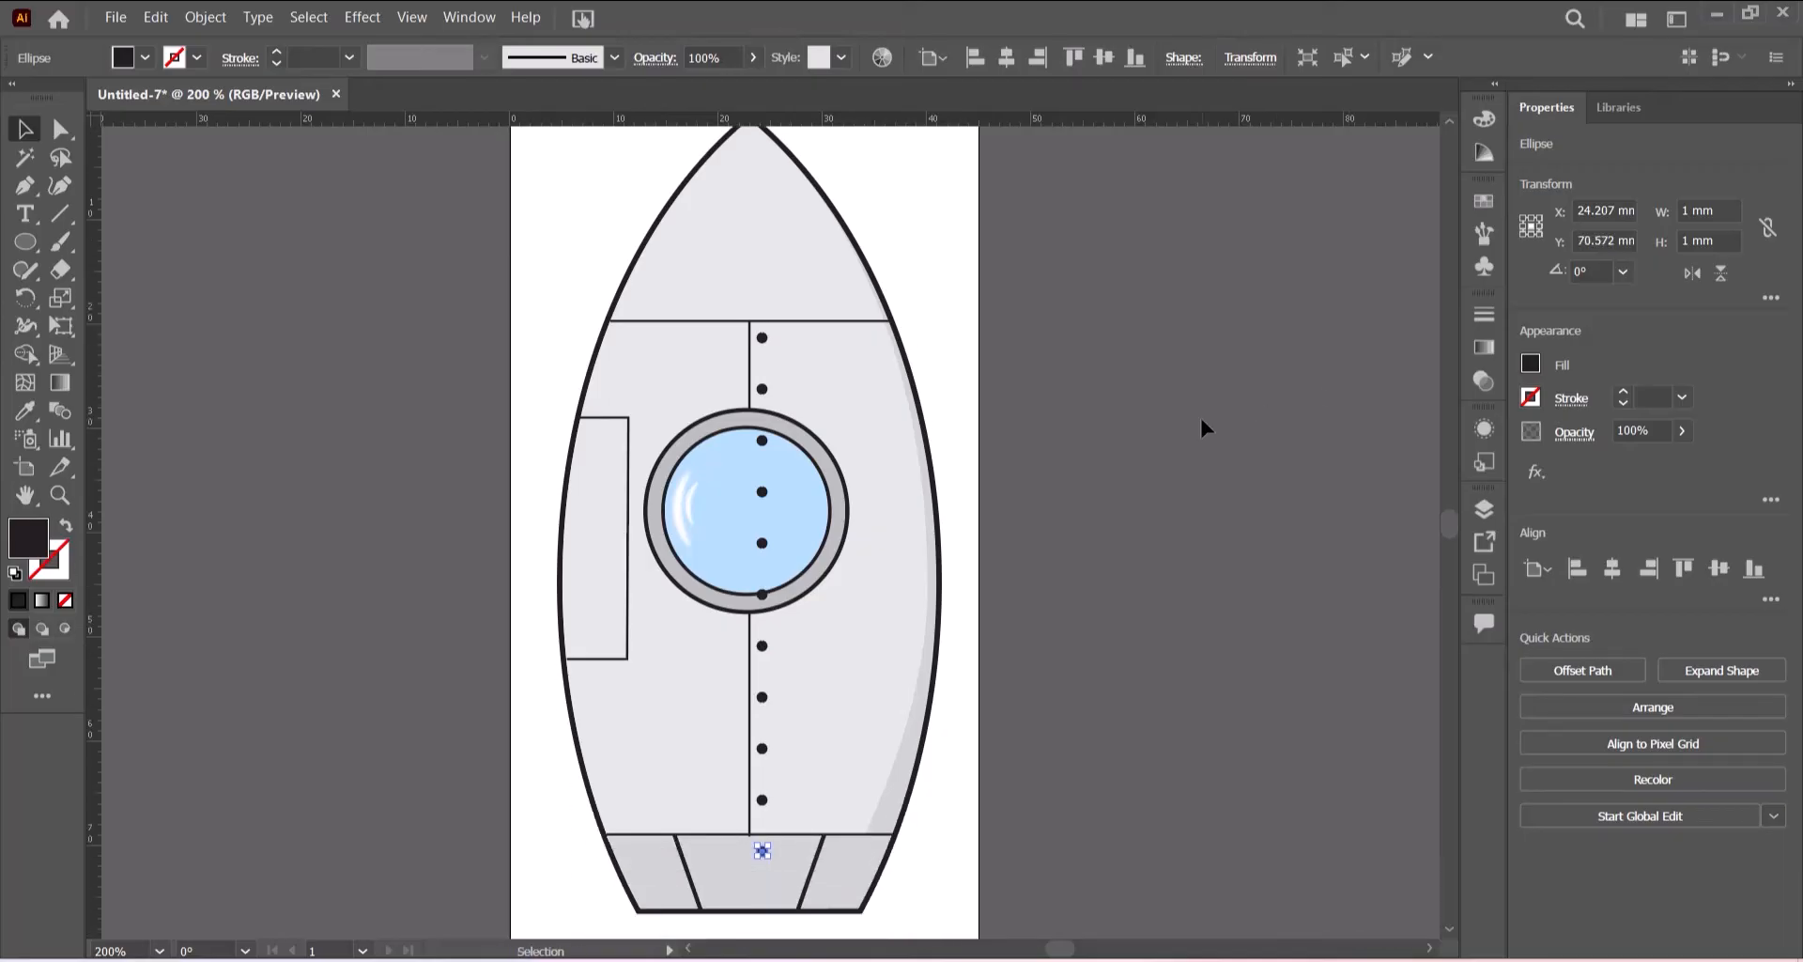
{"action": "left_click", "coordinate": [1201, 420]}
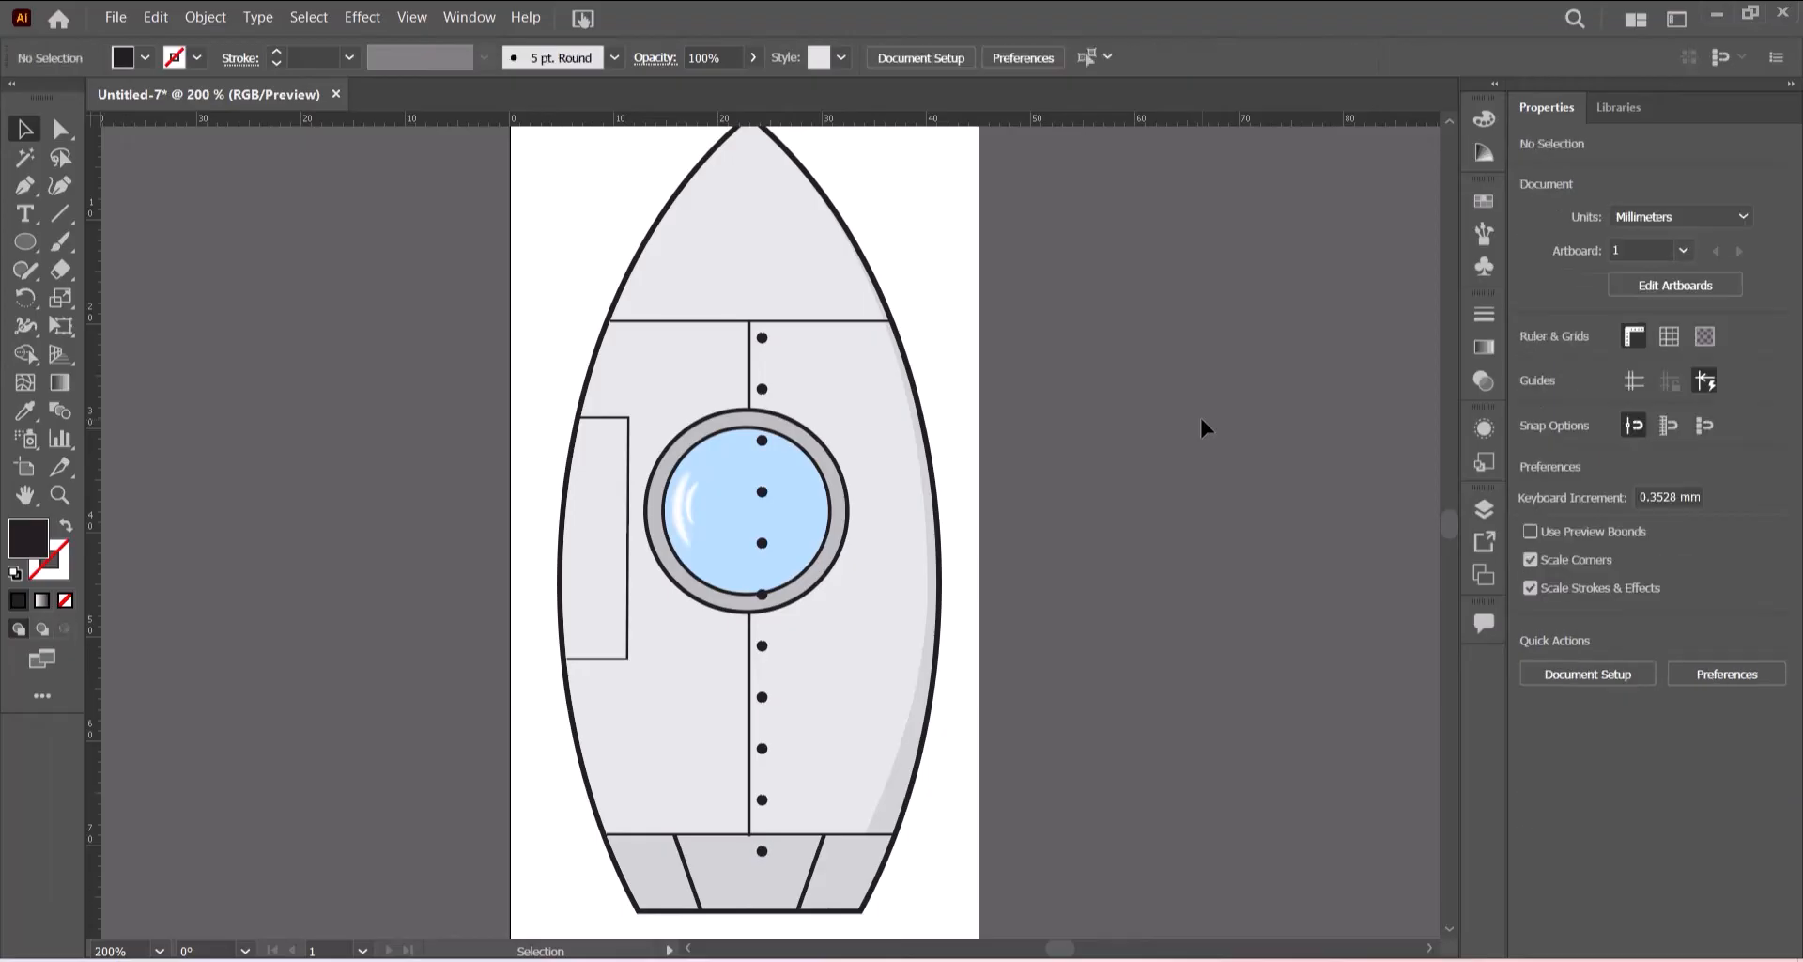
{"action": "left_click", "coordinate": [763, 852]}
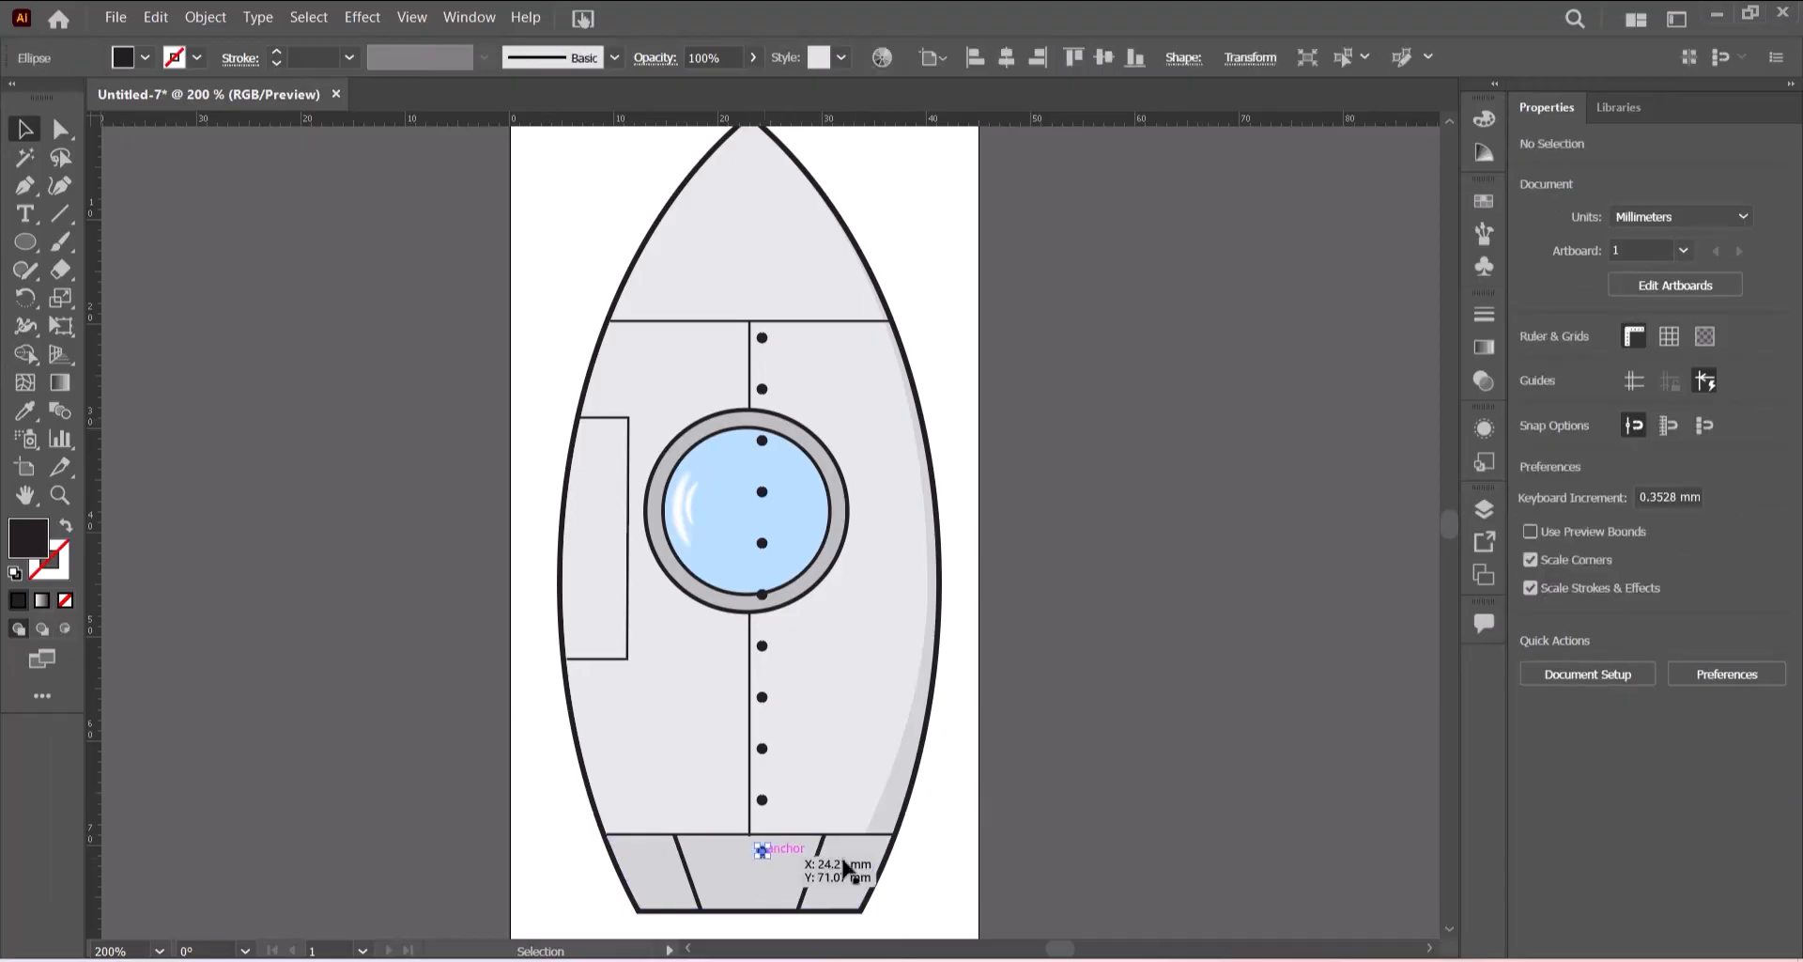
{"action": "key", "text": "Delete"}
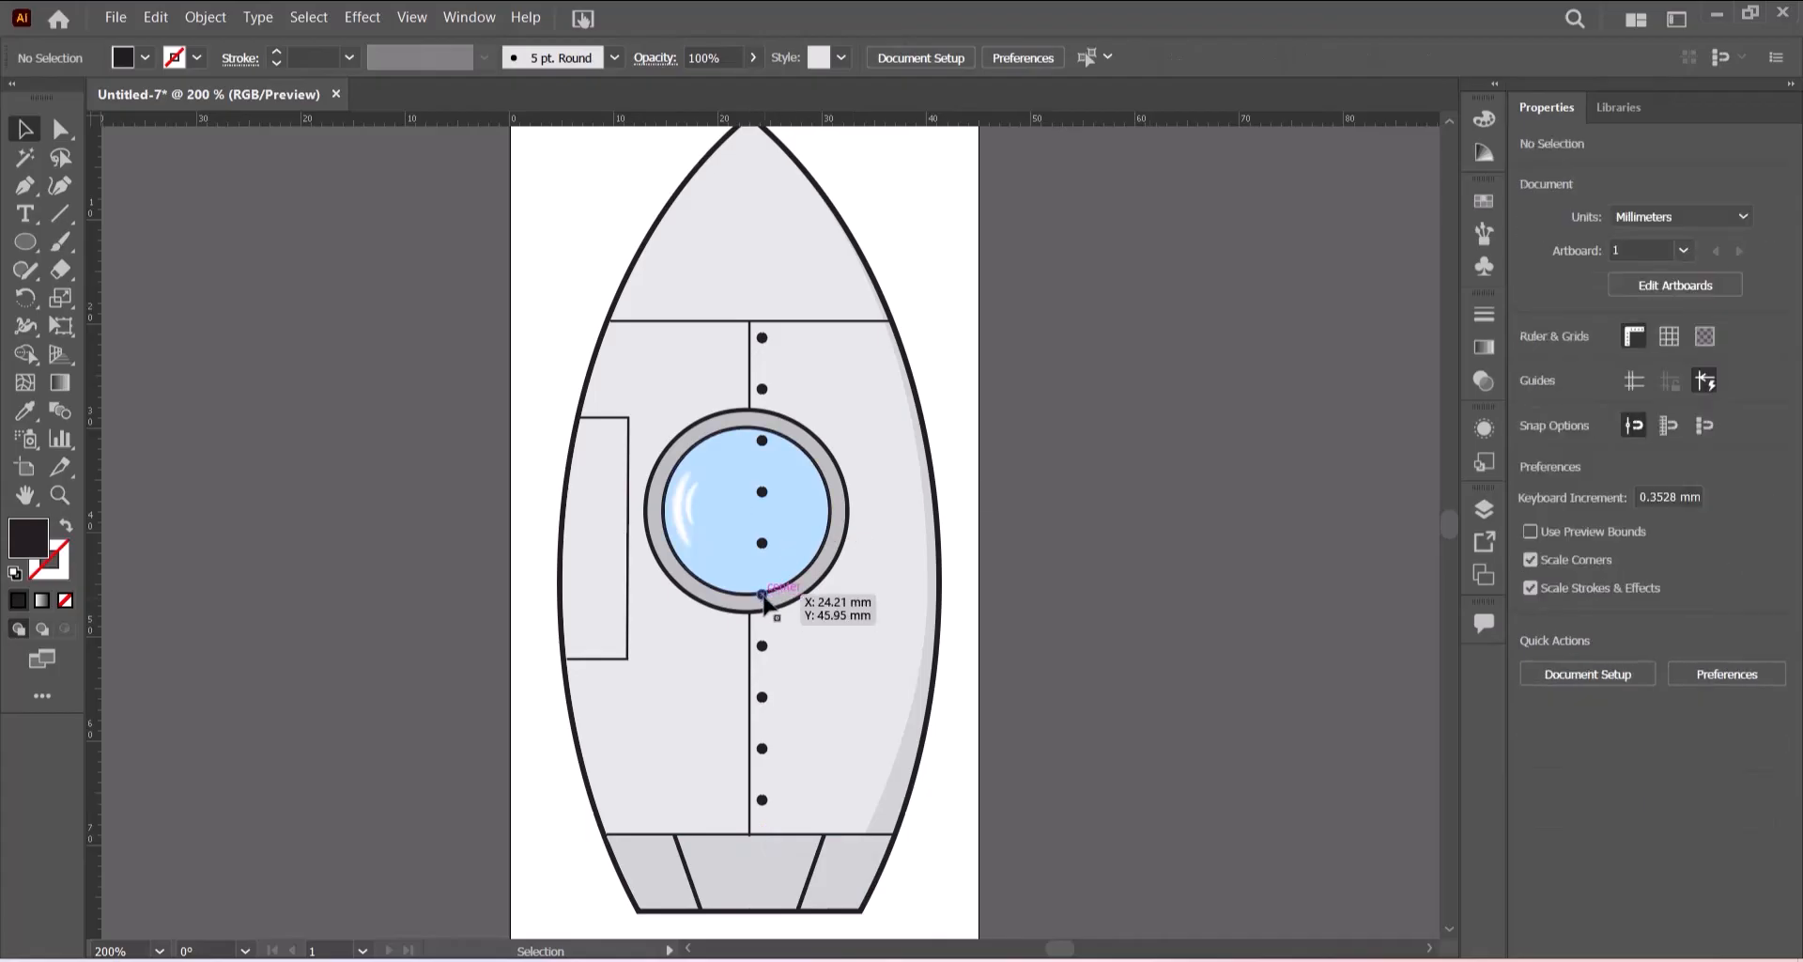
{"action": "left_click", "coordinate": [761, 593]}
{"action": "key", "text": "Delete"}
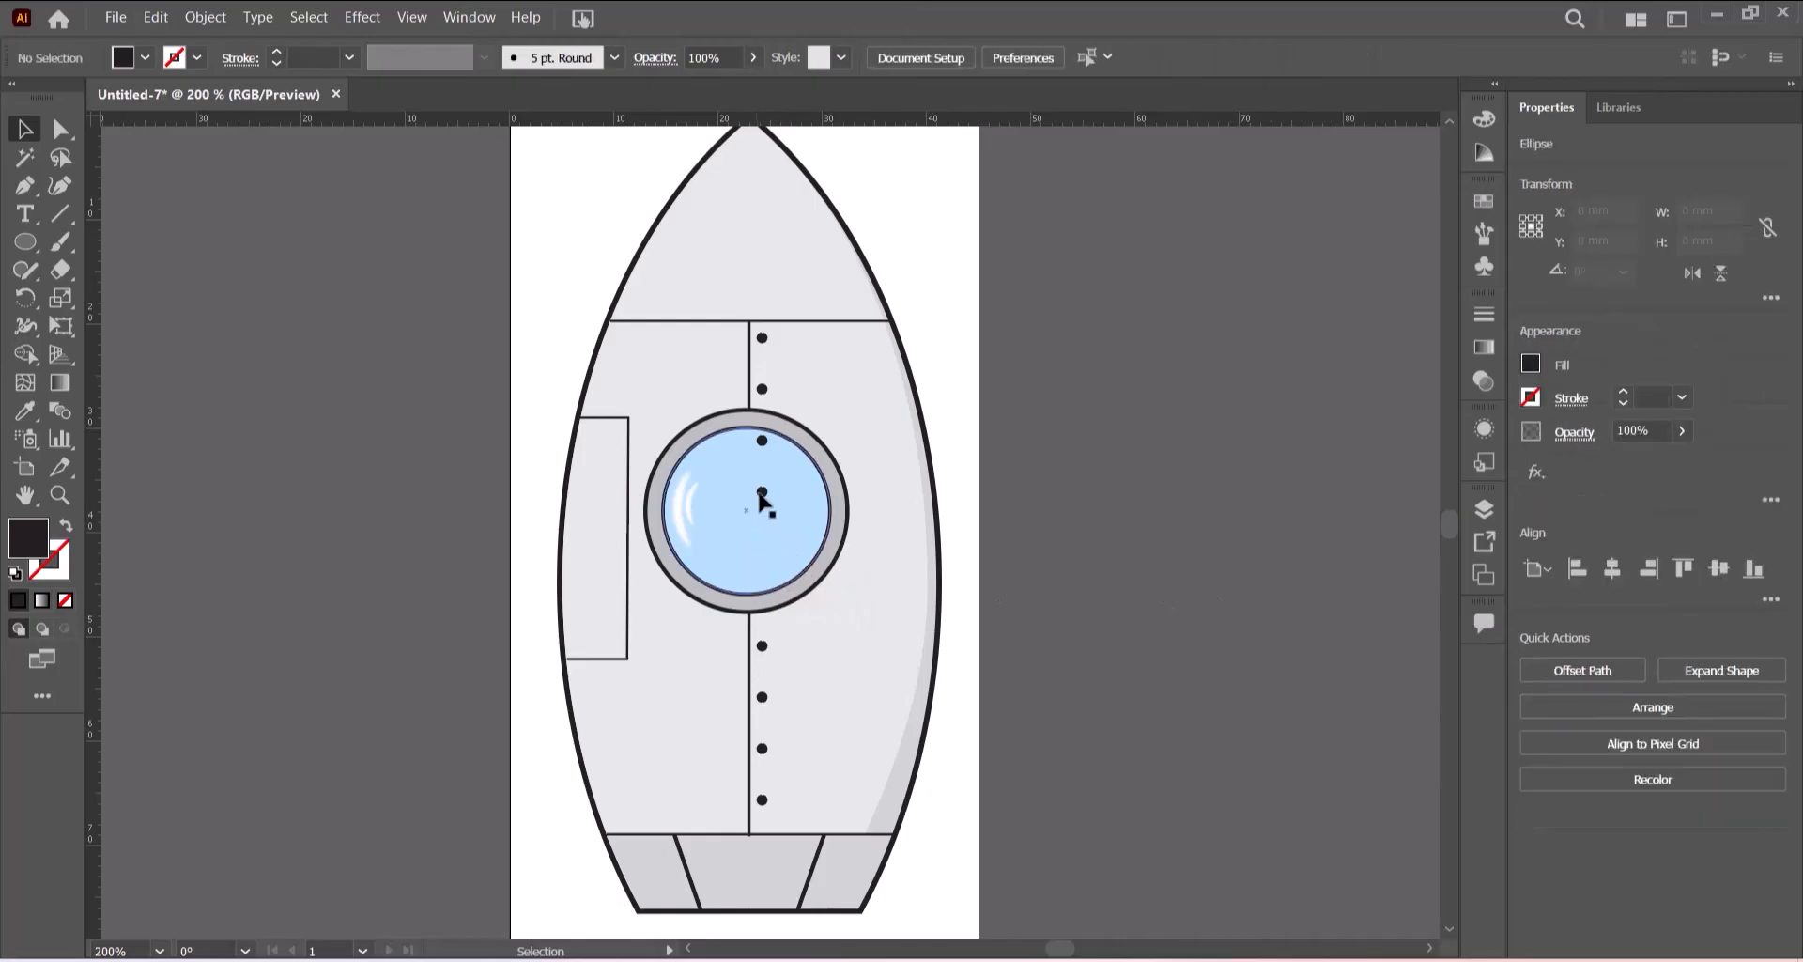
{"action": "left_click", "coordinate": [762, 440]}
{"action": "key", "text": "Delete"}
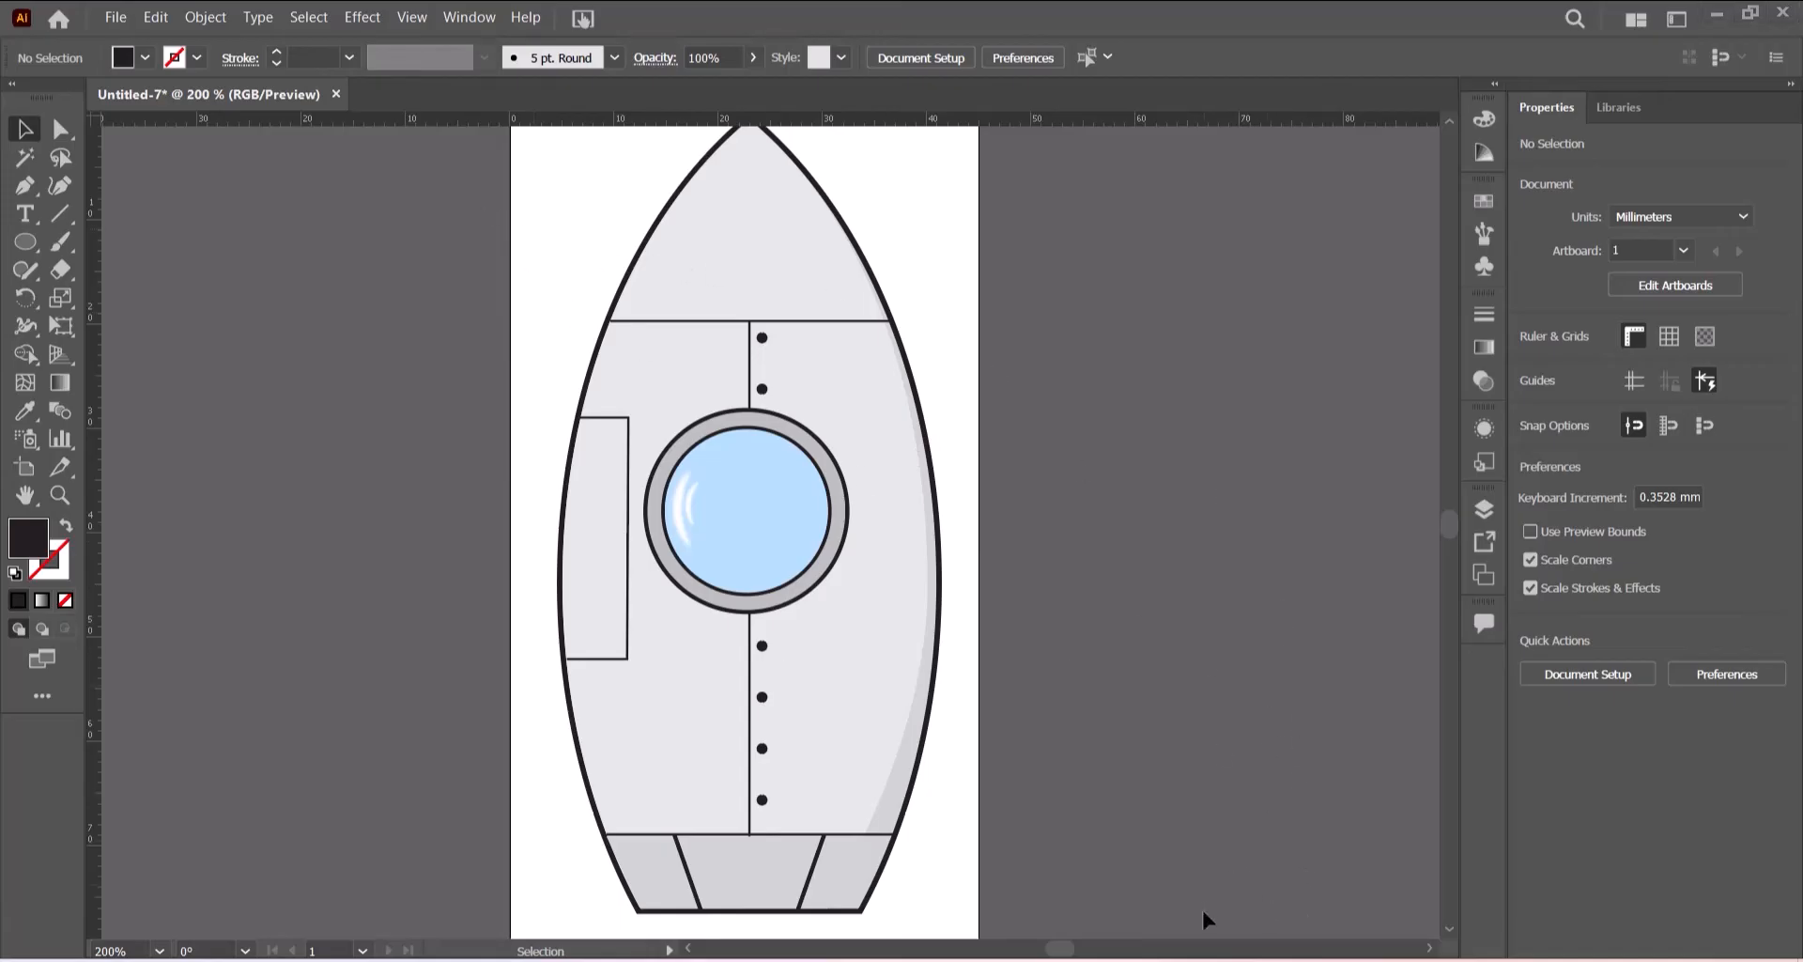
- Switch to the exam PDF to compare the drawing with the reference spaceship
{"action": "mouse_move", "coordinate": [1175, 953]}
{"action": "left_click", "coordinate": [1181, 882]}
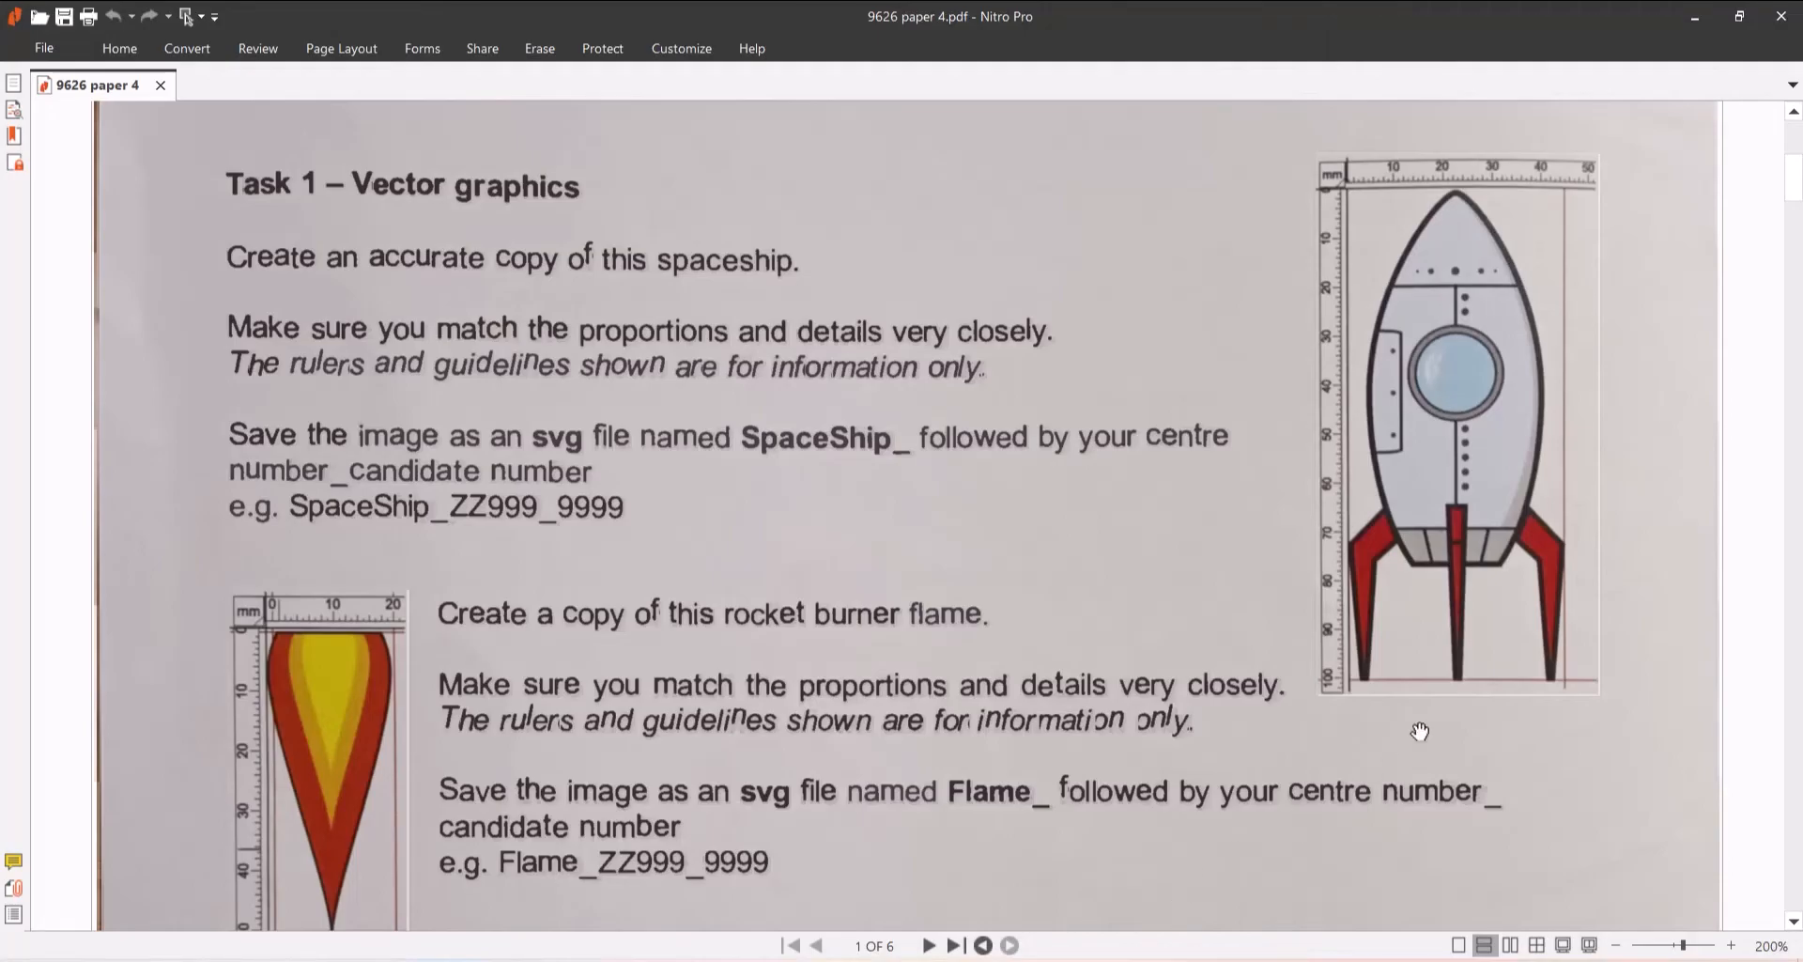
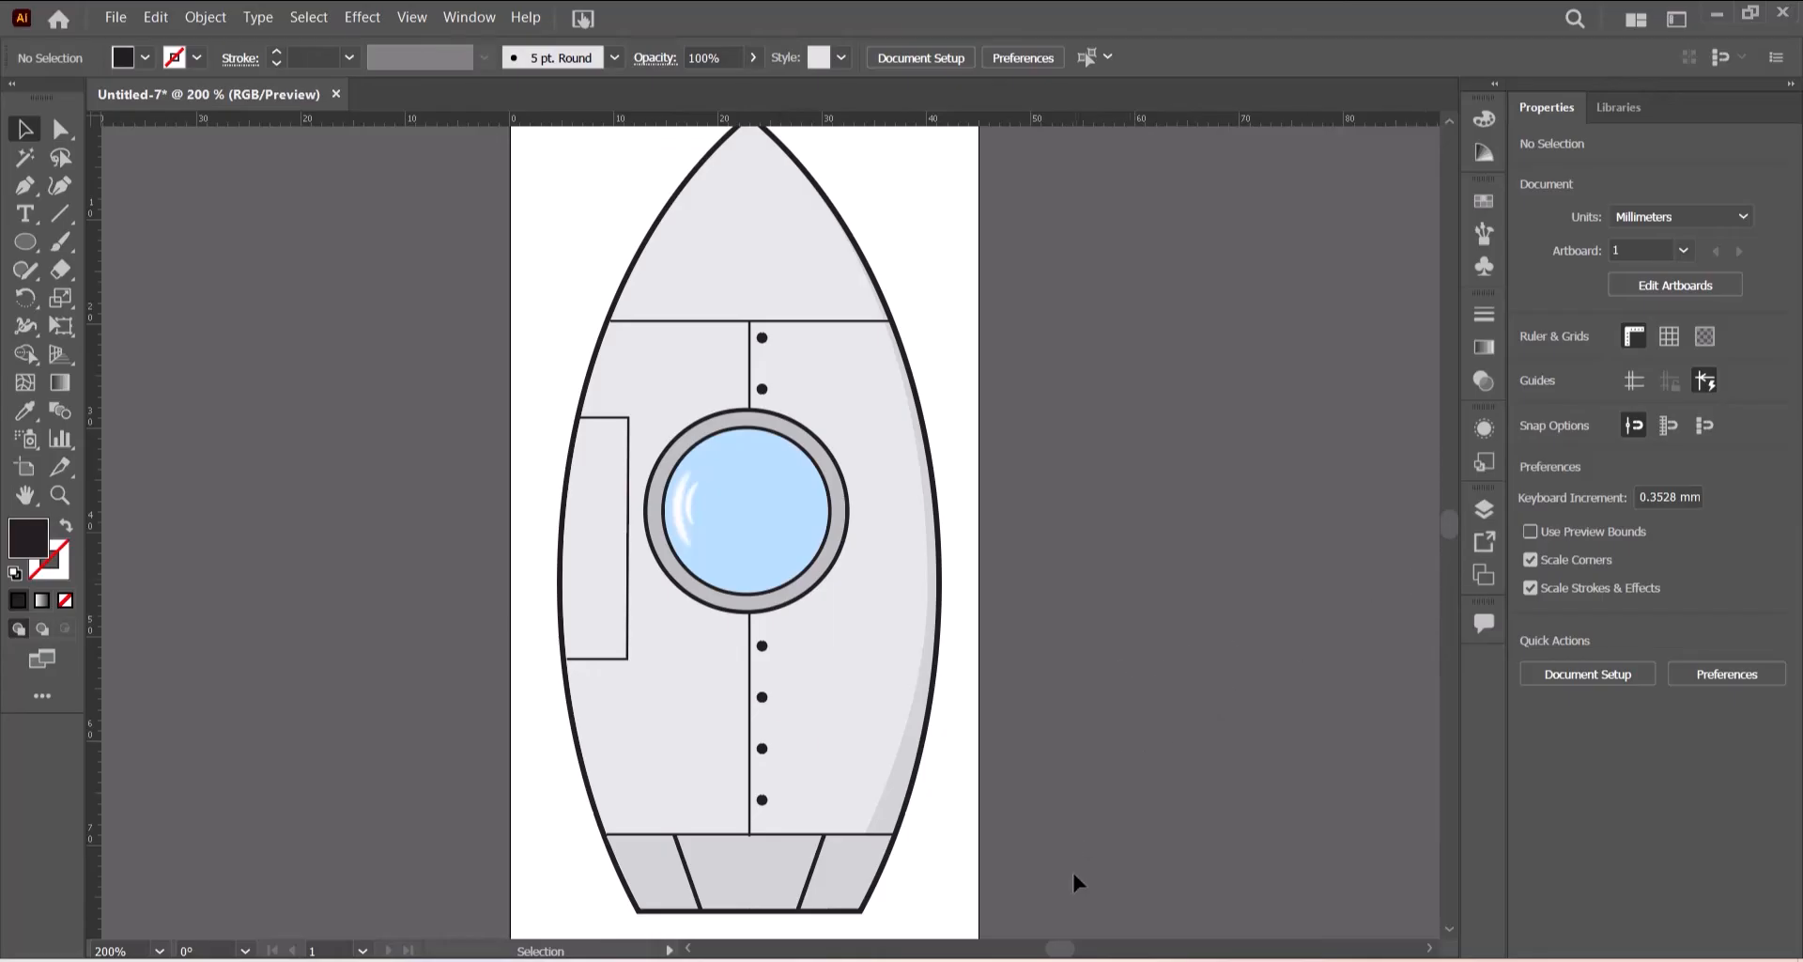
- Scale the porthole down to about 17.5 mm wide and nudge it slightly upward on the rocket body
{"action": "left_click", "coordinate": [1108, 960]}
{"action": "left_click", "coordinate": [1425, 949]}
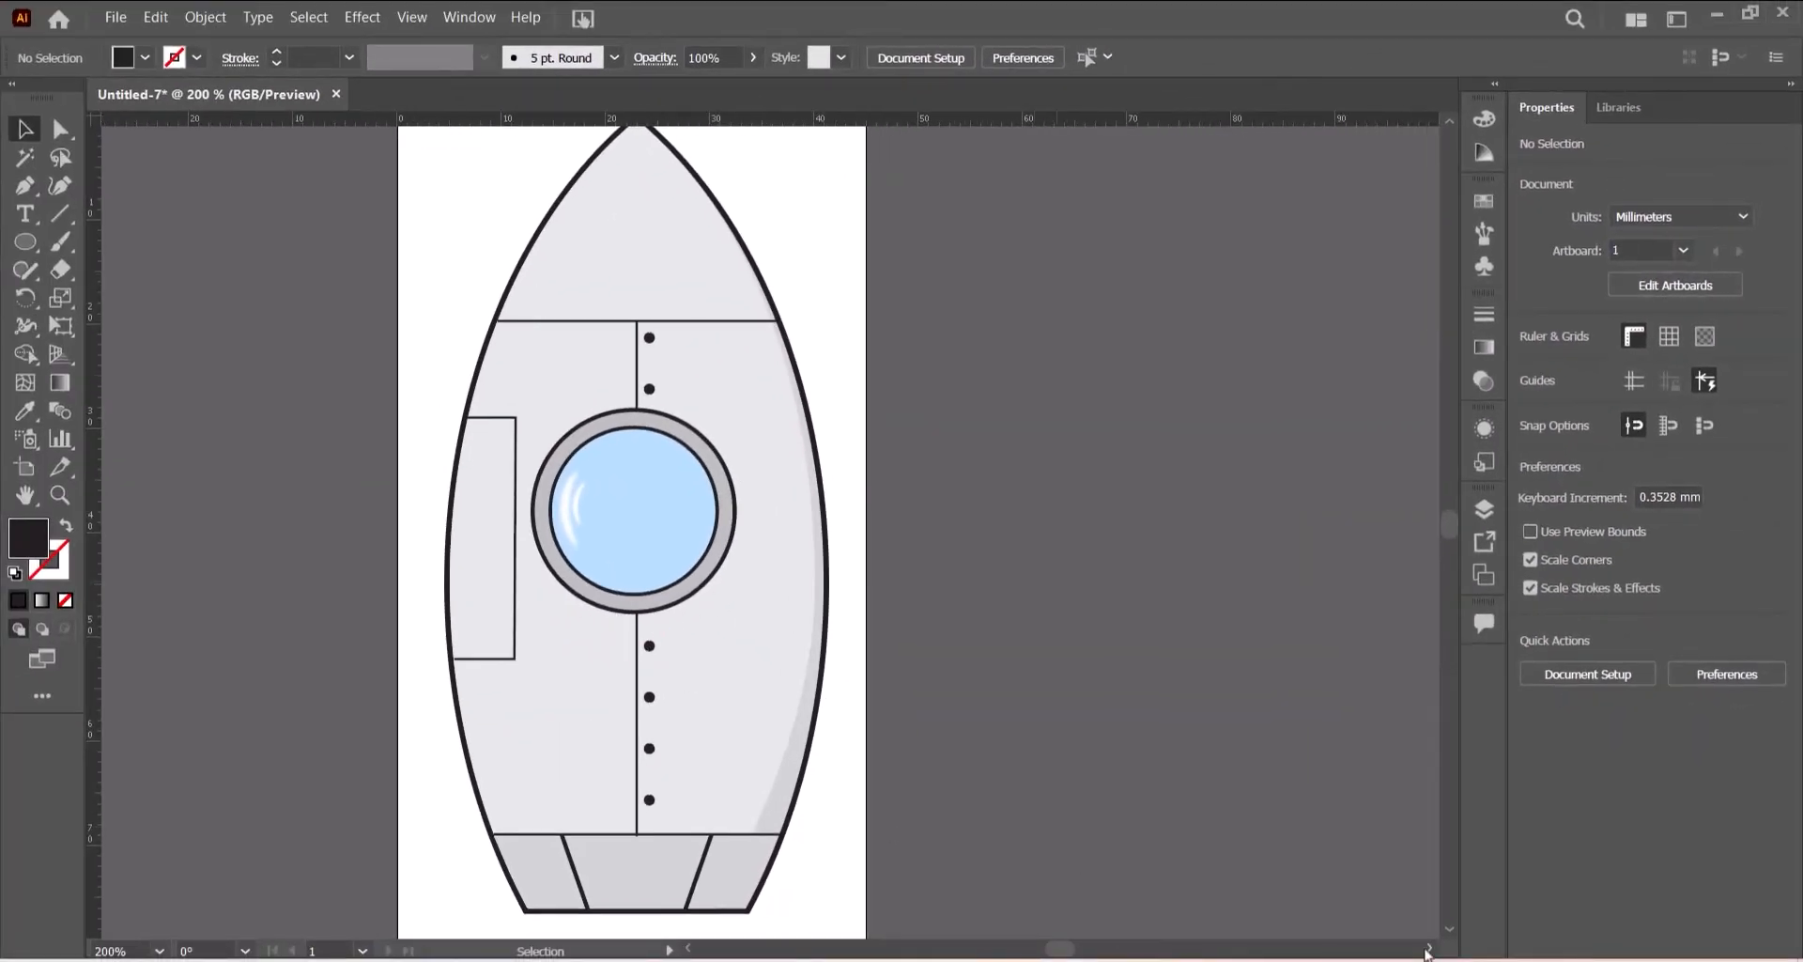
{"action": "left_click", "coordinate": [1426, 950]}
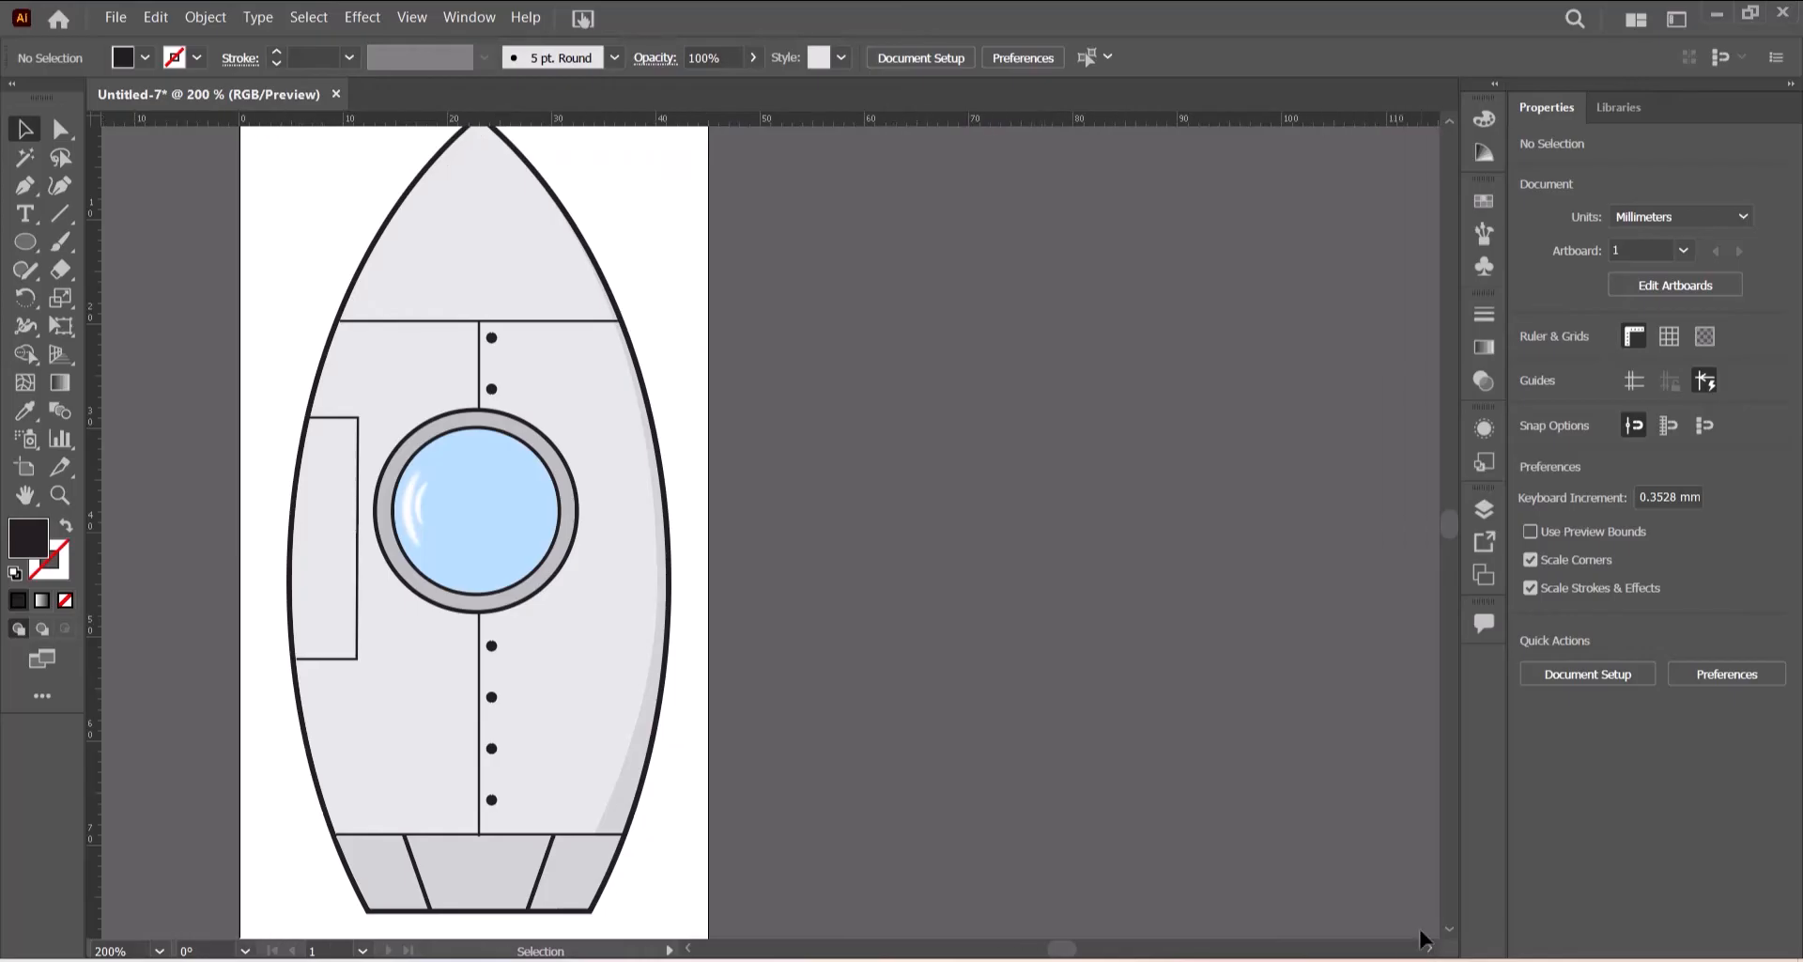
{"action": "key", "text": "ctrl+0"}
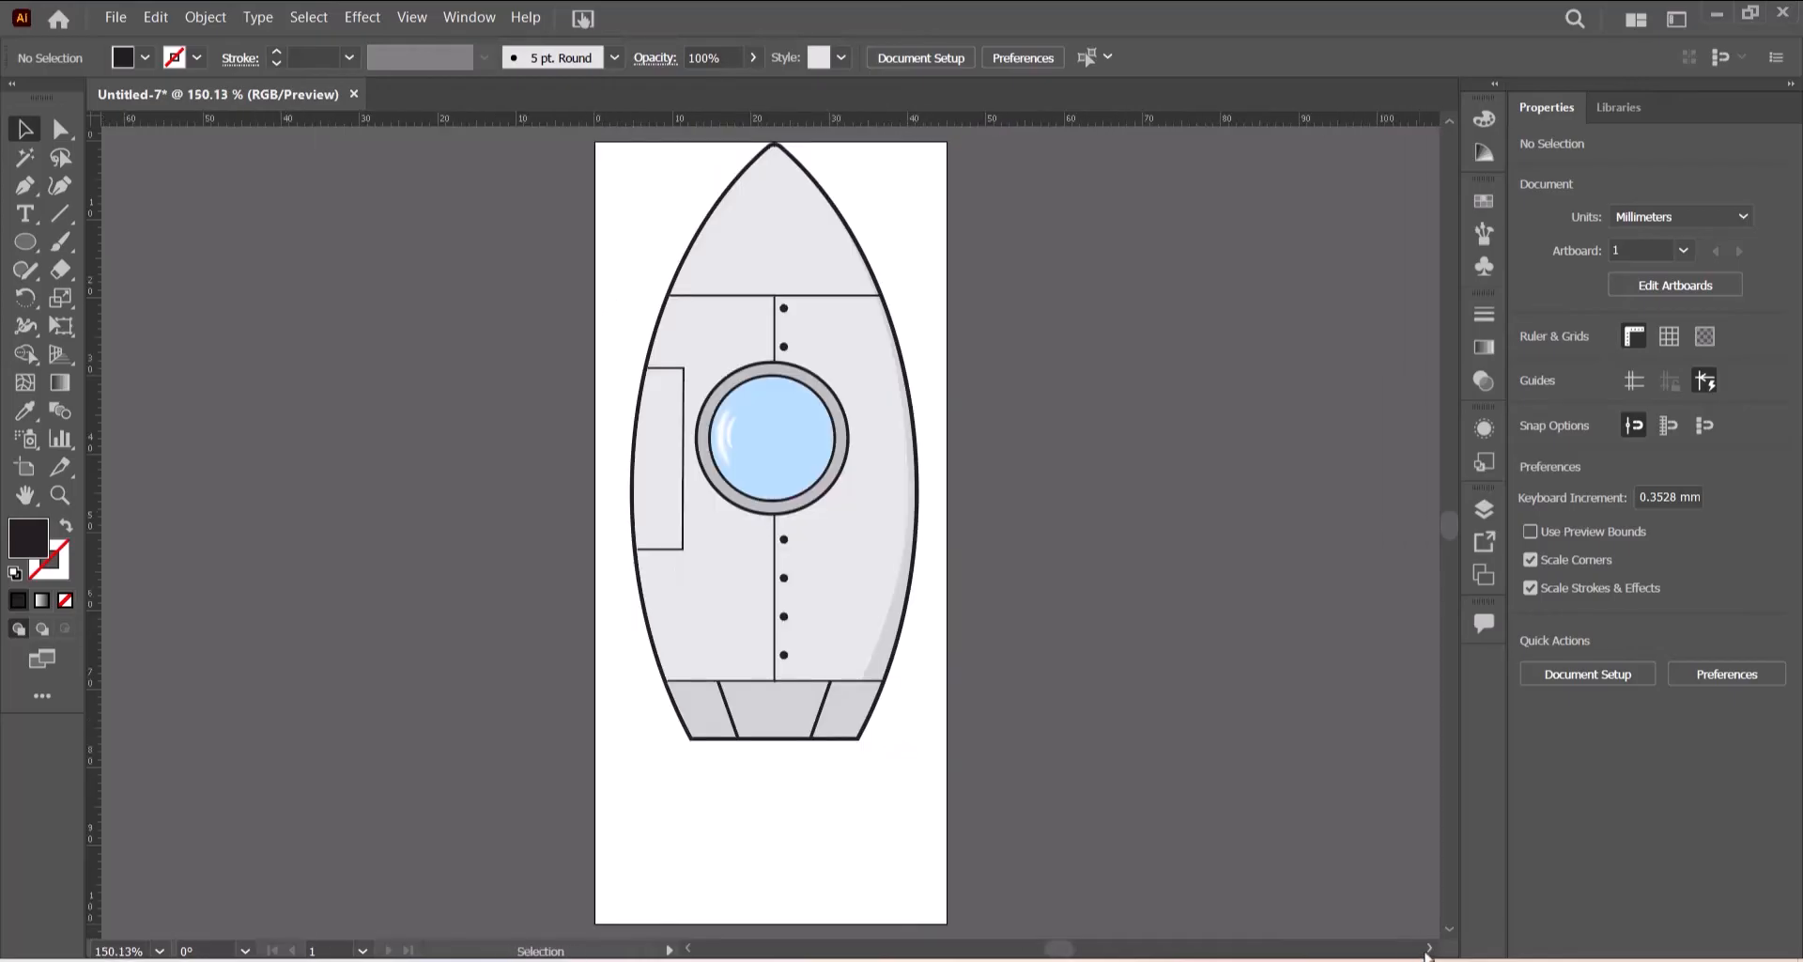
{"action": "left_click", "coordinate": [1426, 950]}
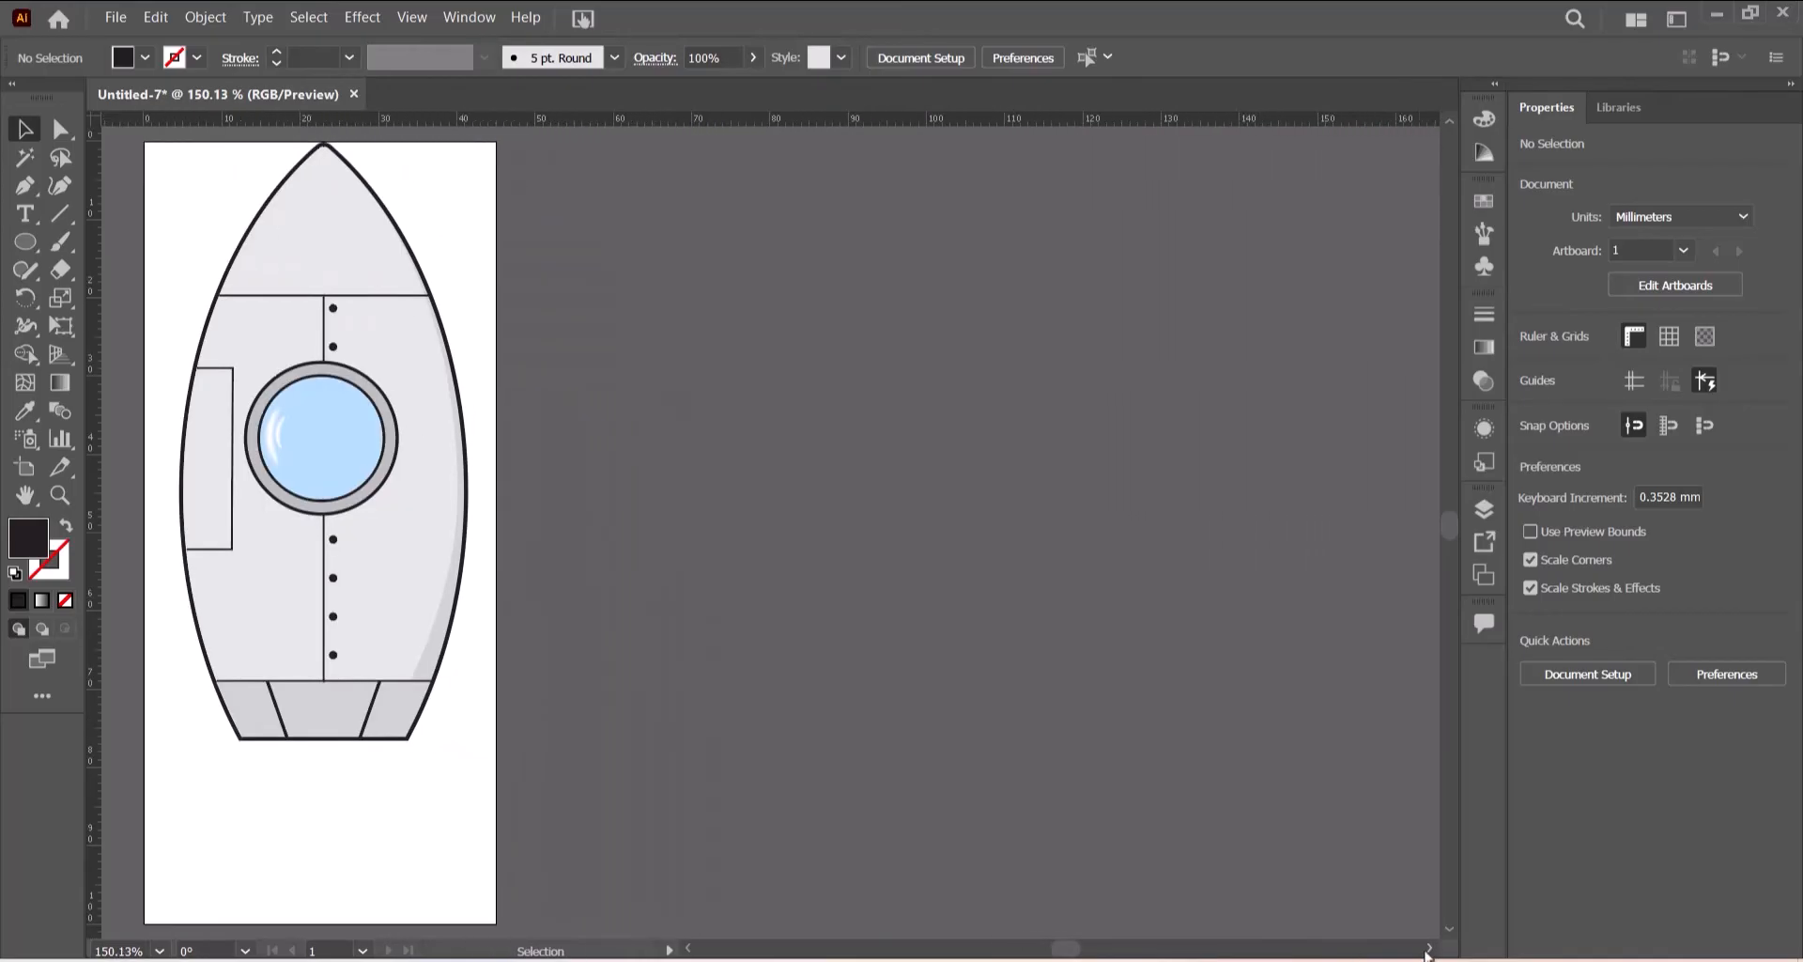
{"action": "left_click", "coordinate": [1426, 950]}
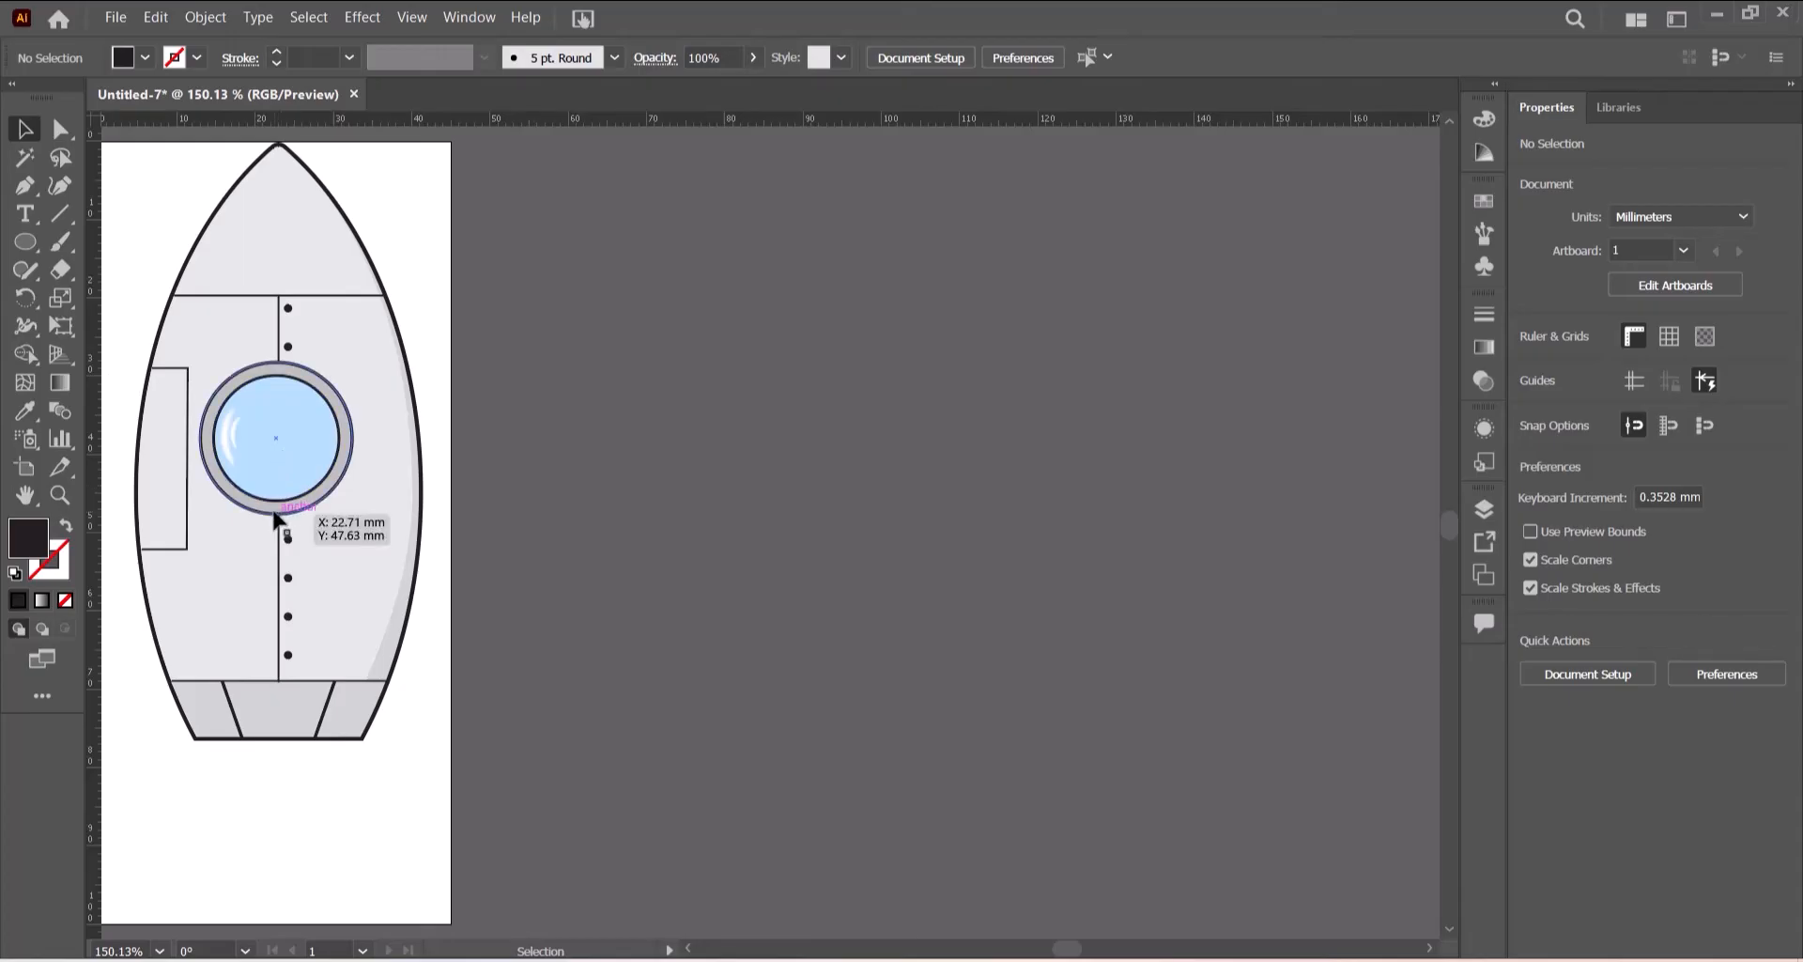
{"action": "left_click", "coordinate": [315, 451]}
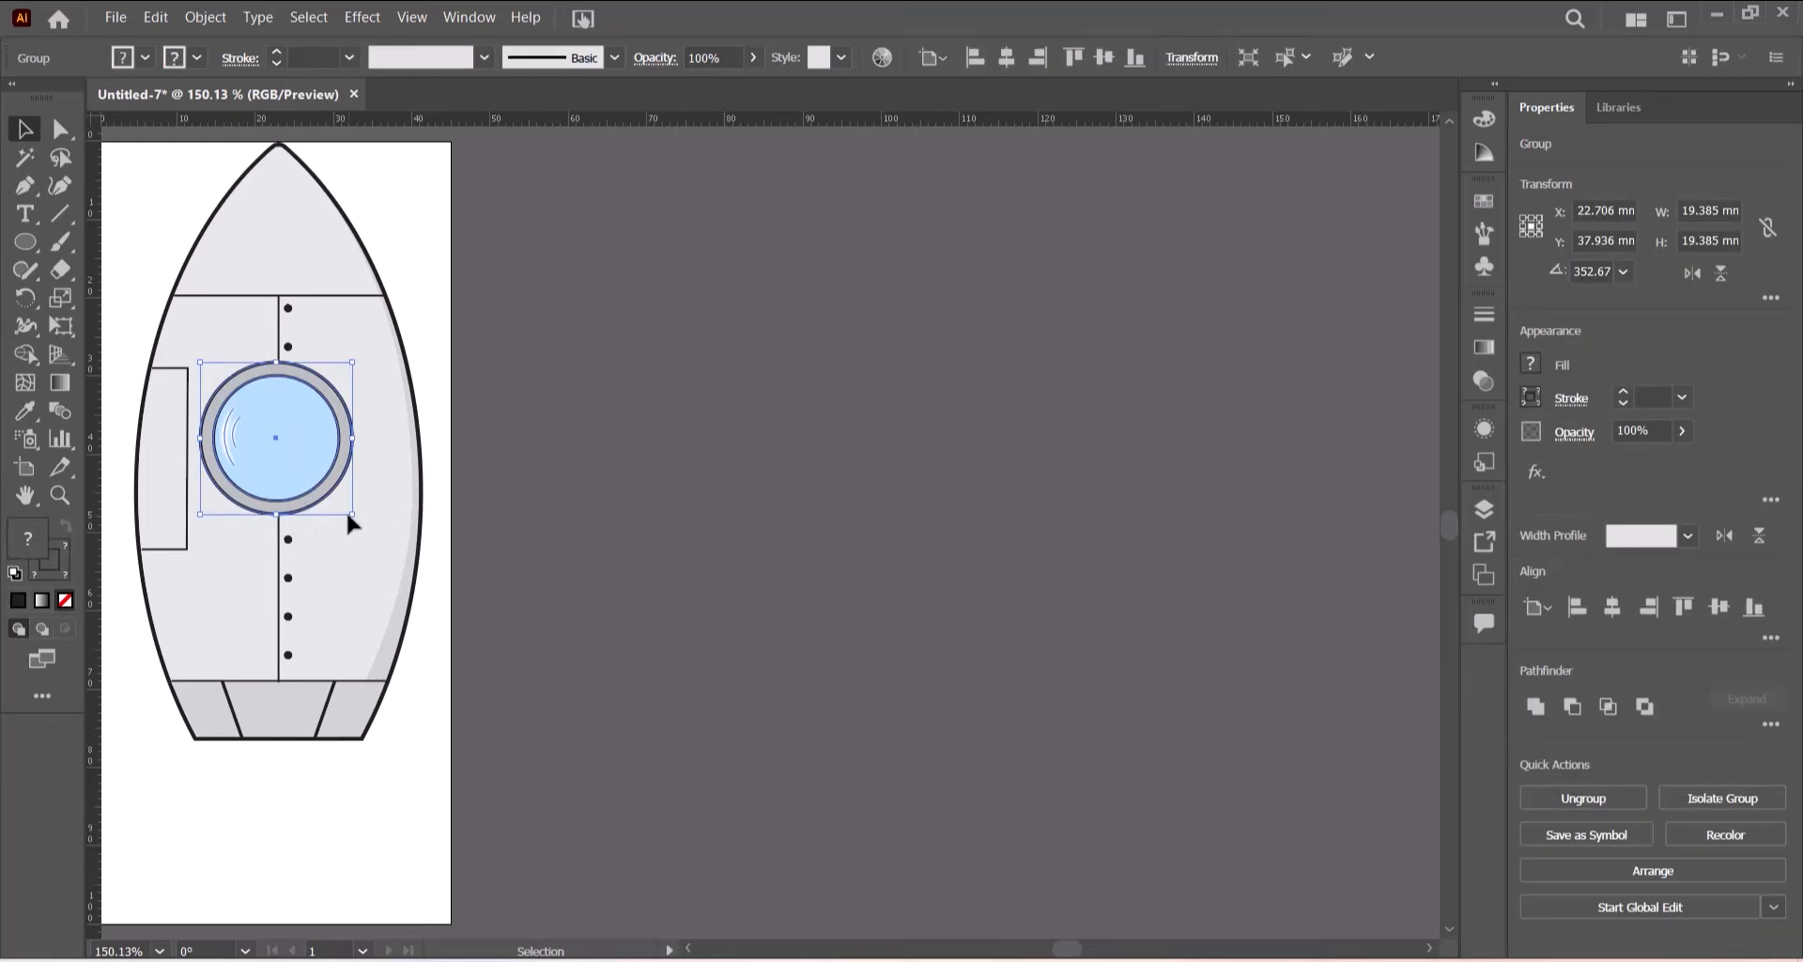
{"action": "left_click_drag", "start_coordinate": [345, 510], "coordinate": [342, 505]}
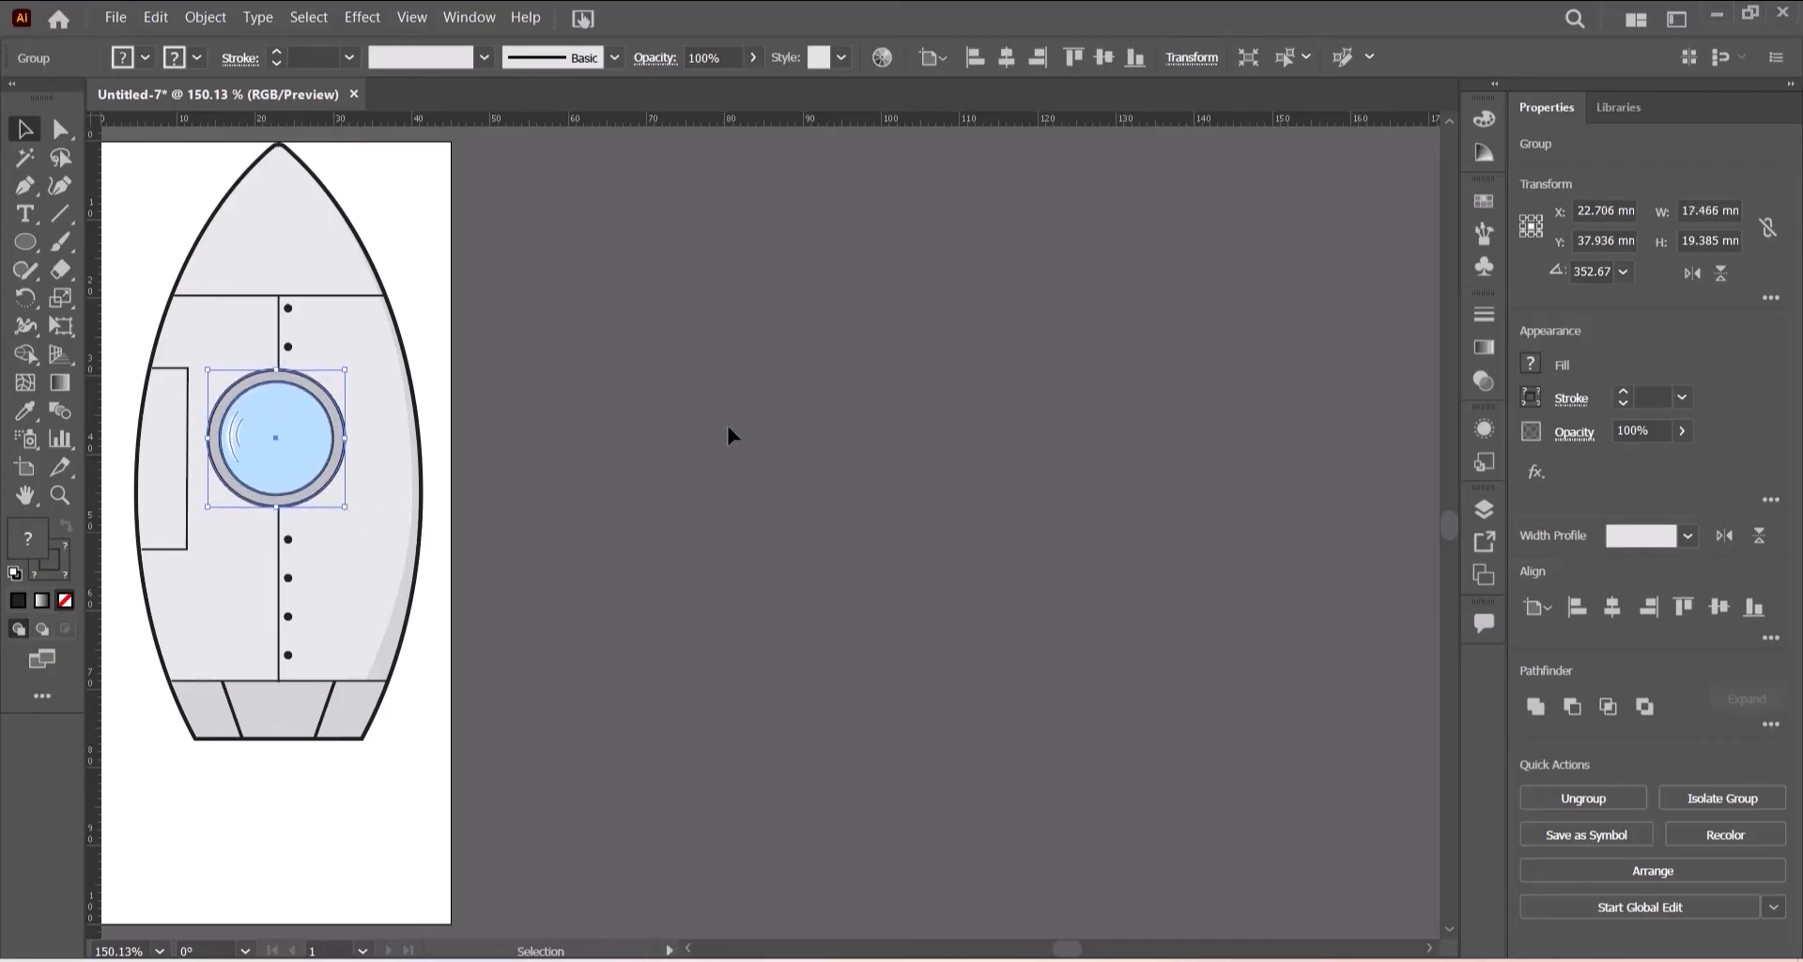
{"action": "key", "text": "Up"}
{"action": "key", "text": "Up"}
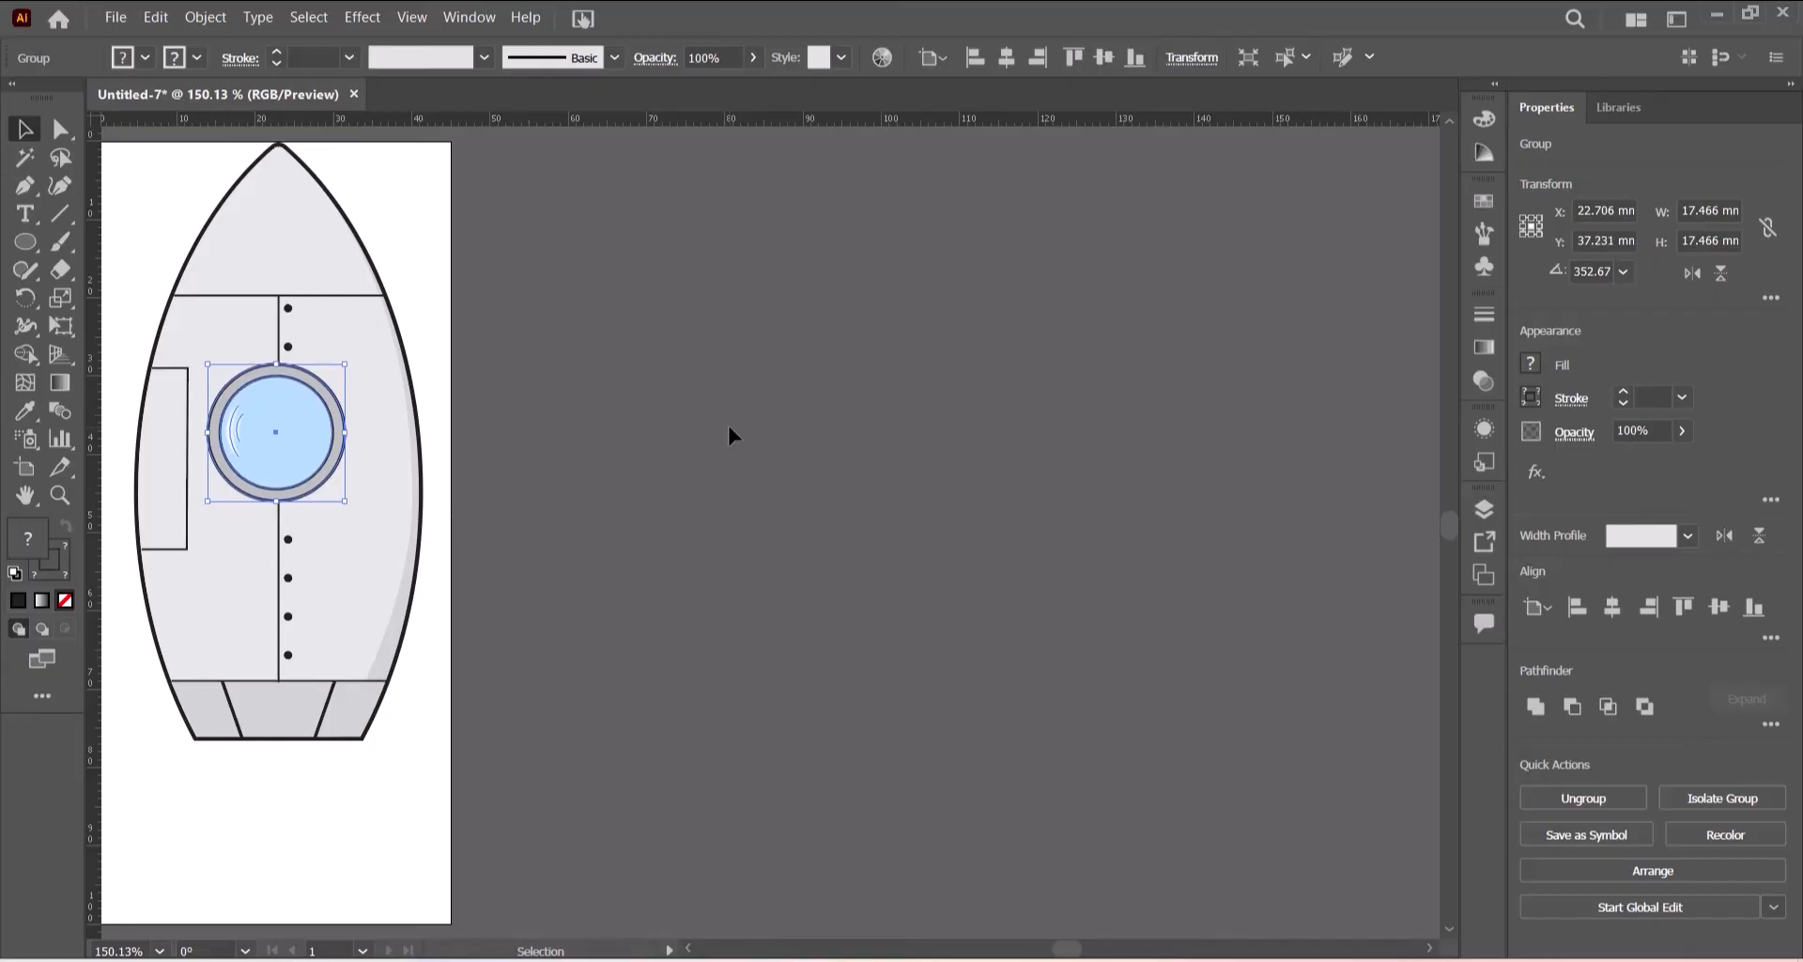
{"action": "key", "text": "Up"}
{"action": "key", "text": "Down"}
{"action": "left_click", "coordinate": [728, 429]}
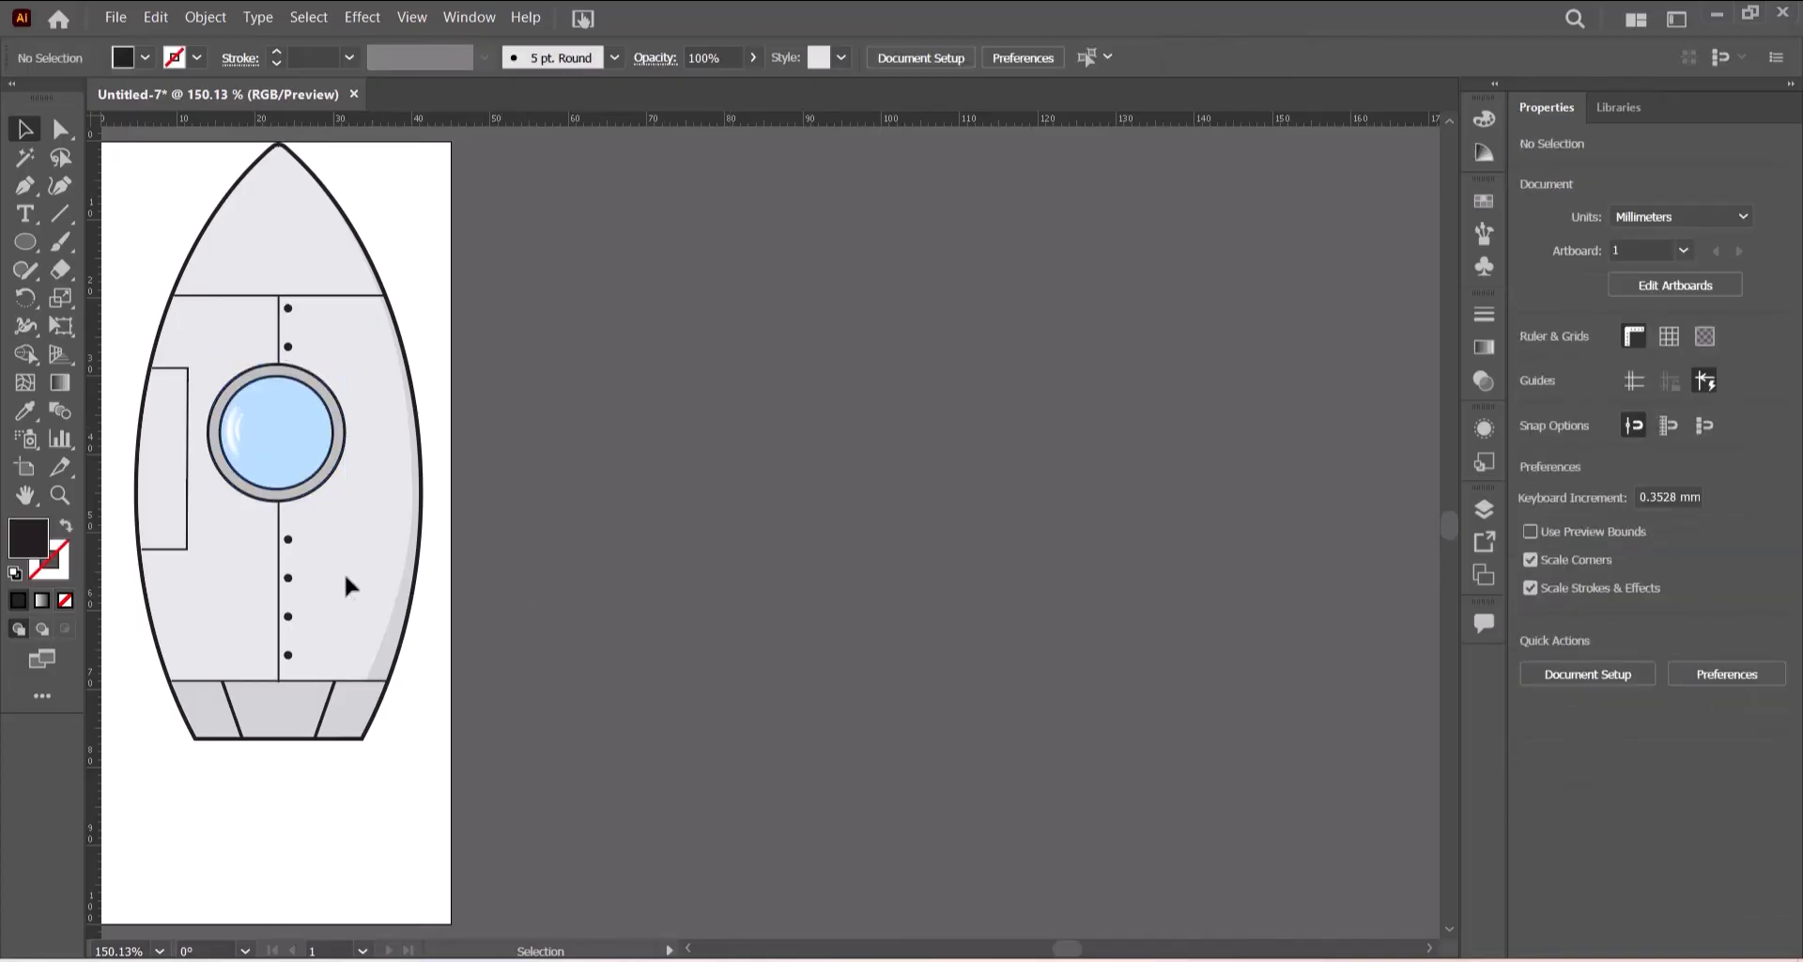
- Copy a rivet dot and paste it, placing the copy just below the porthole beside the vertical panel line
{"action": "left_click", "coordinate": [290, 541]}
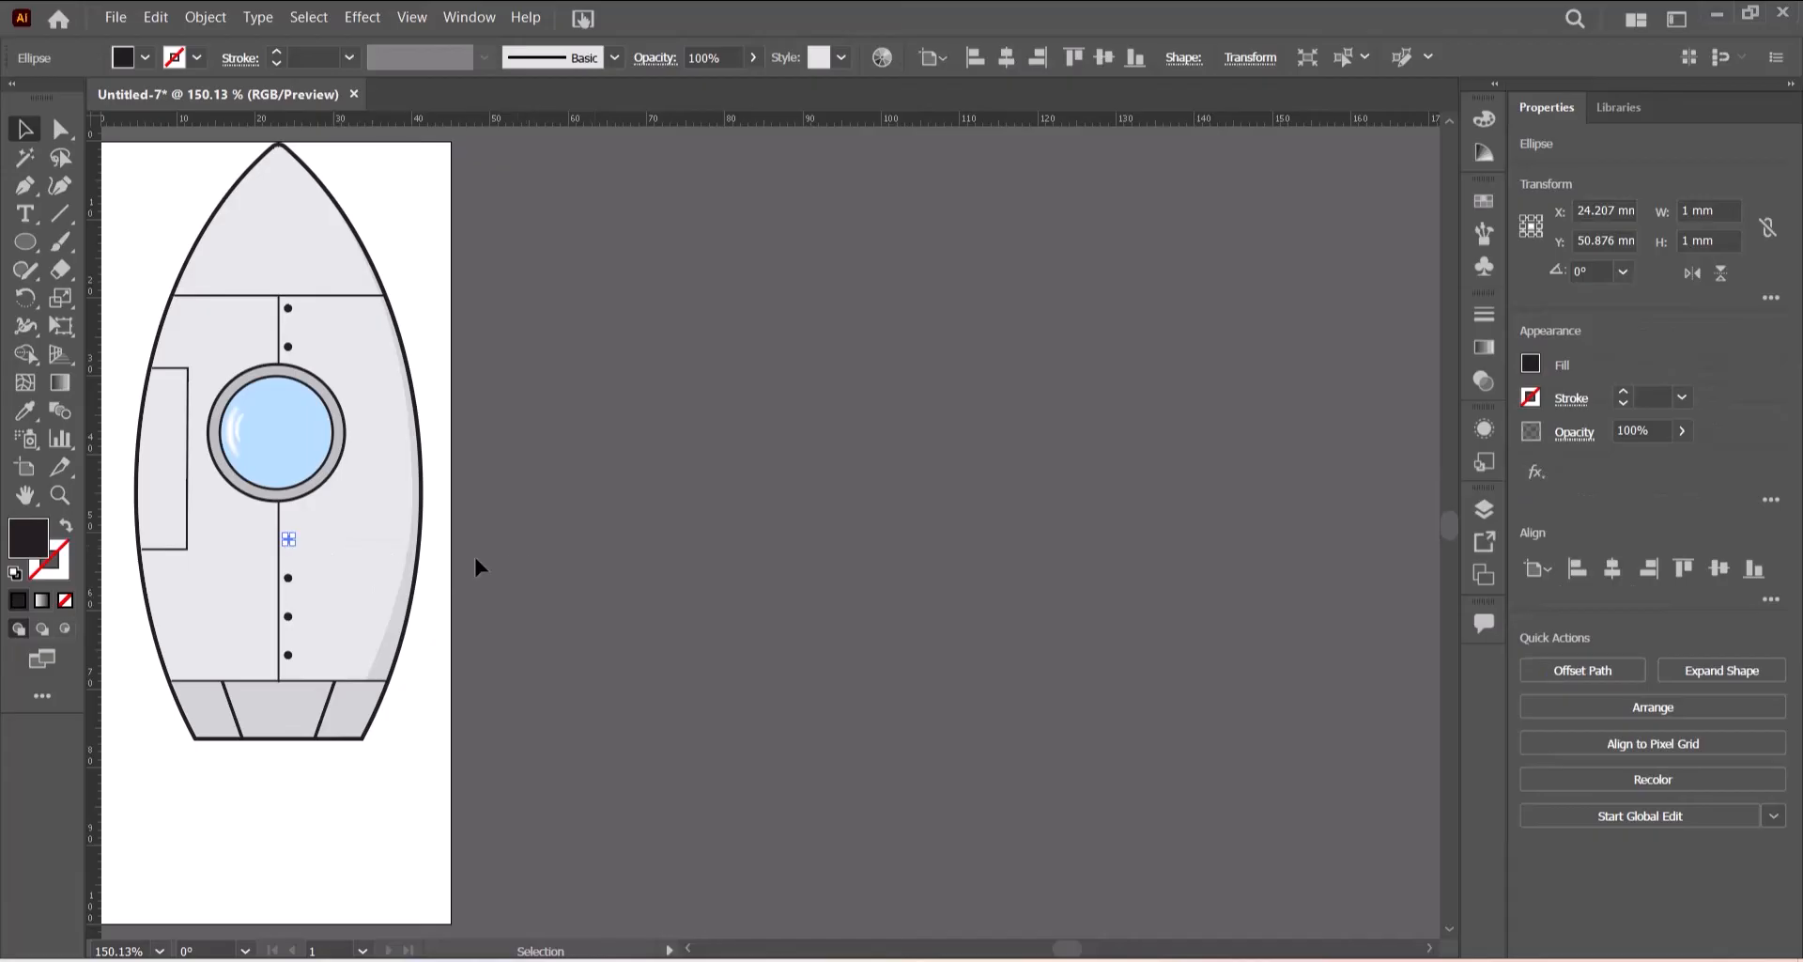
{"action": "left_click", "coordinate": [155, 19]}
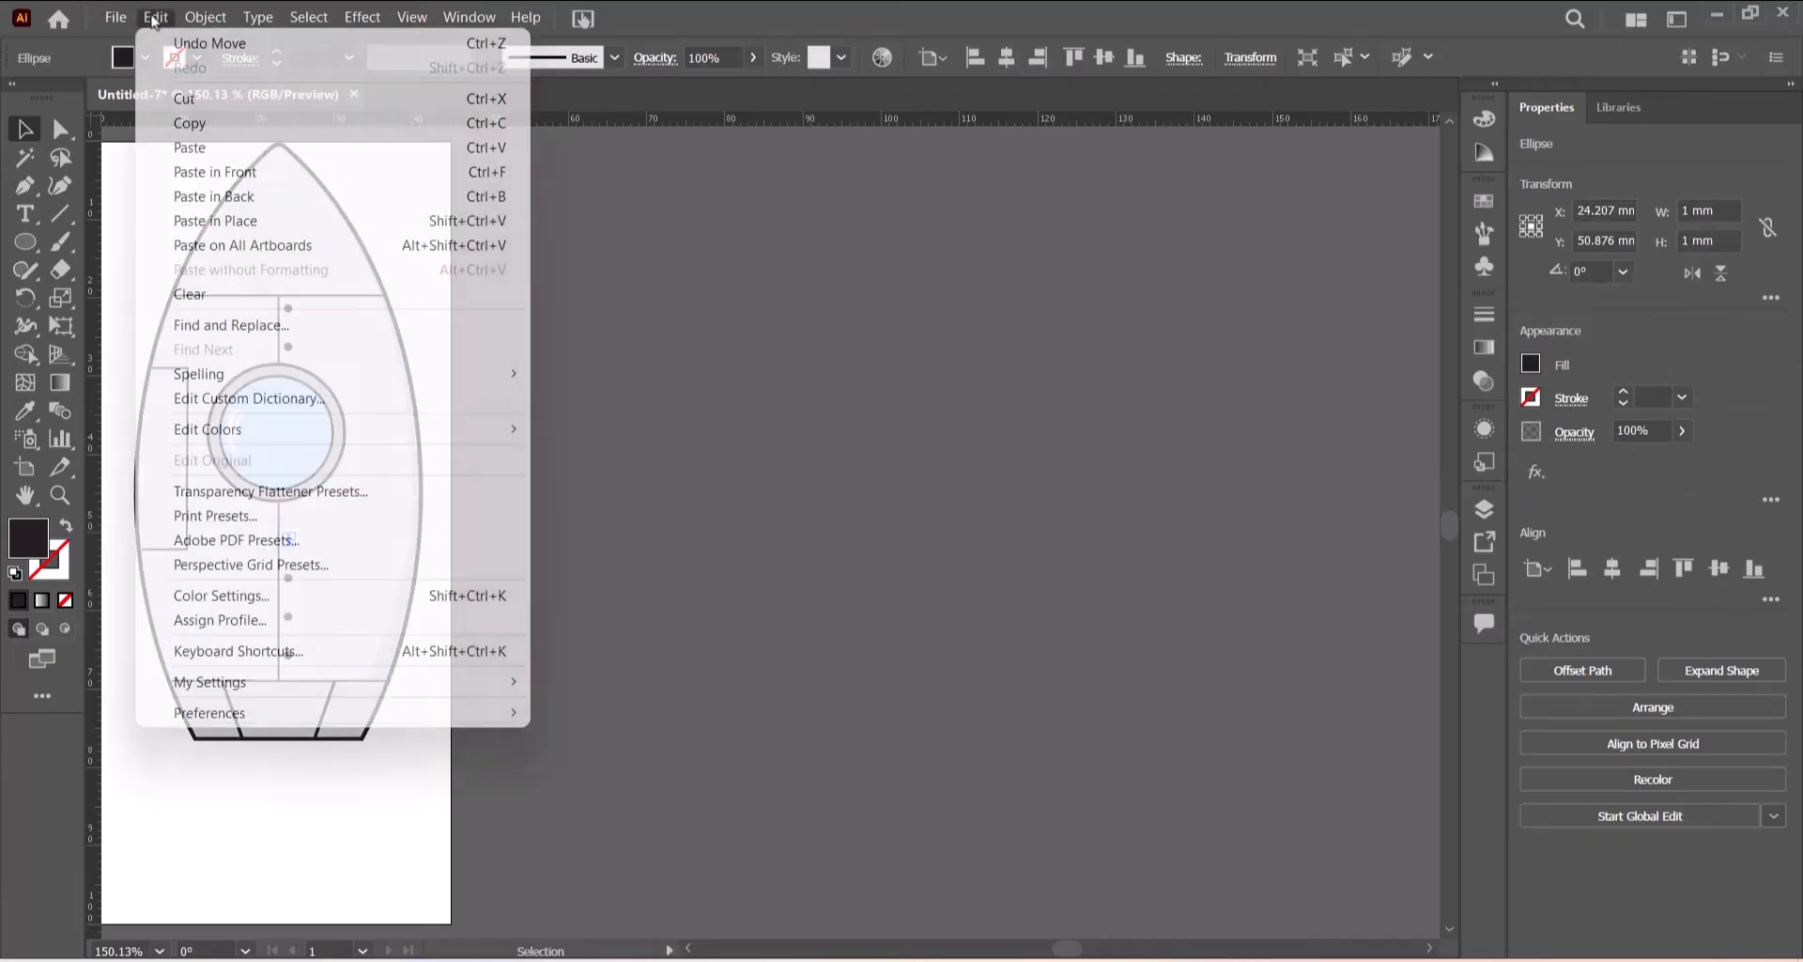
{"action": "left_click", "coordinate": [188, 128]}
{"action": "left_click", "coordinate": [156, 19]}
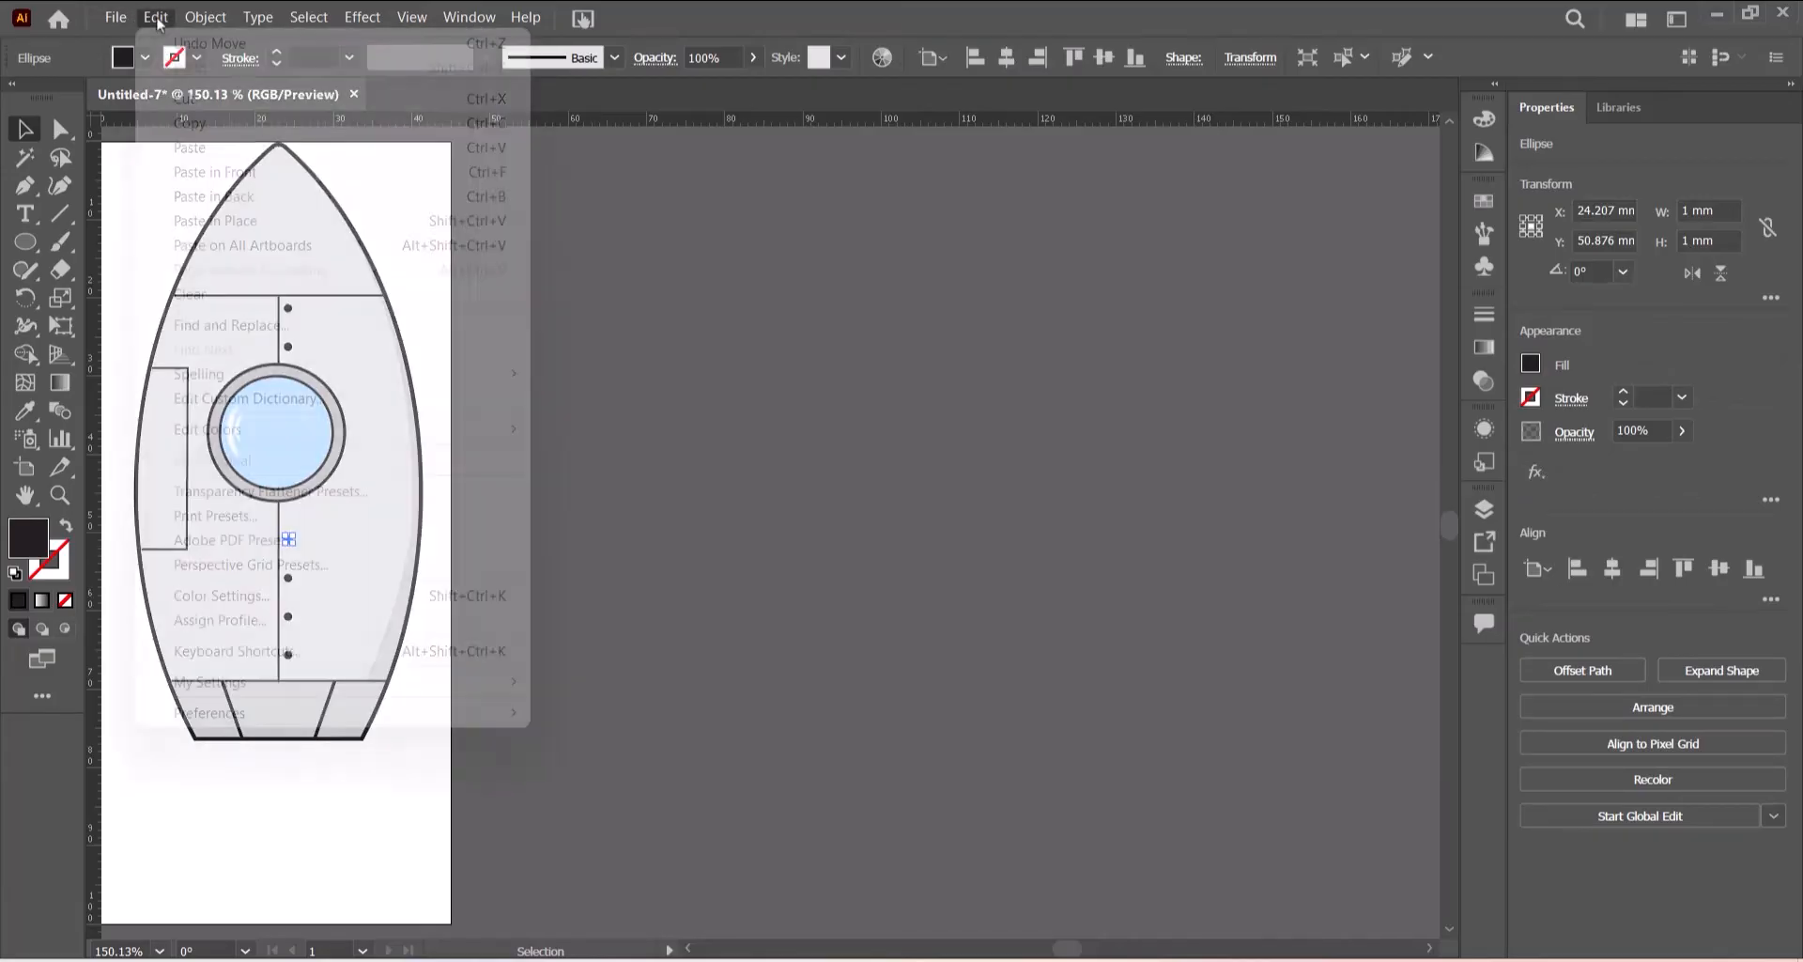
{"action": "left_click", "coordinate": [193, 148]}
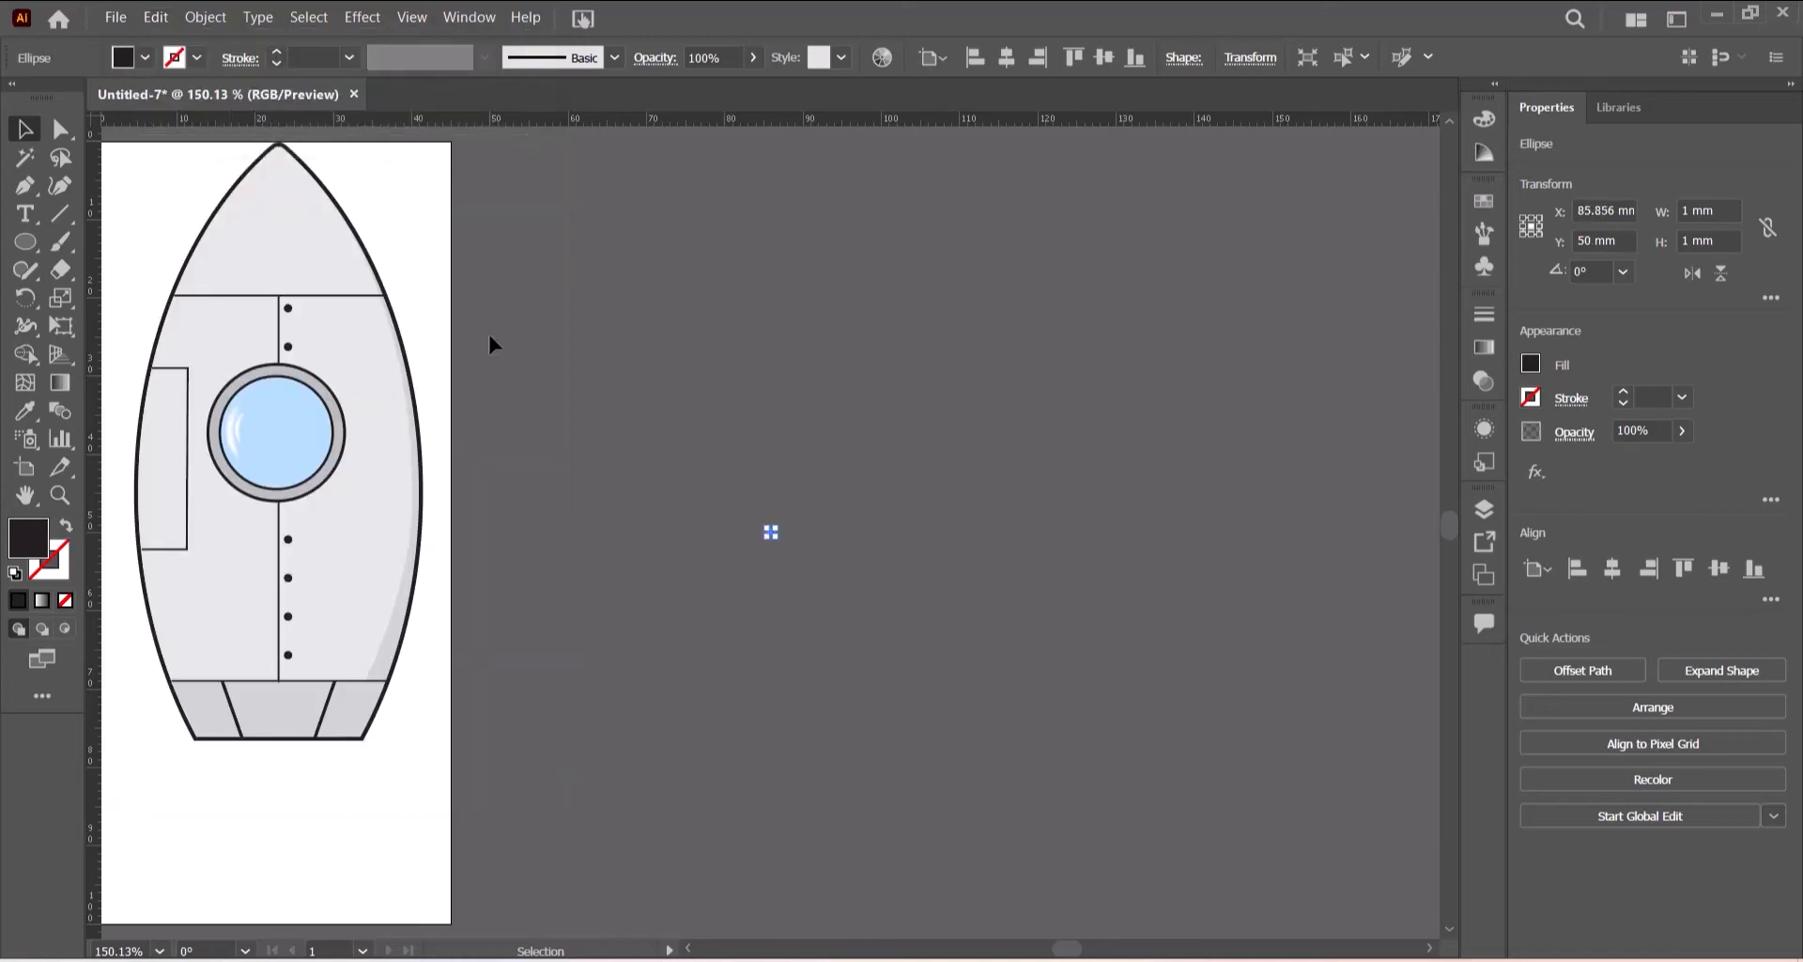
{"action": "left_click", "coordinate": [805, 564]}
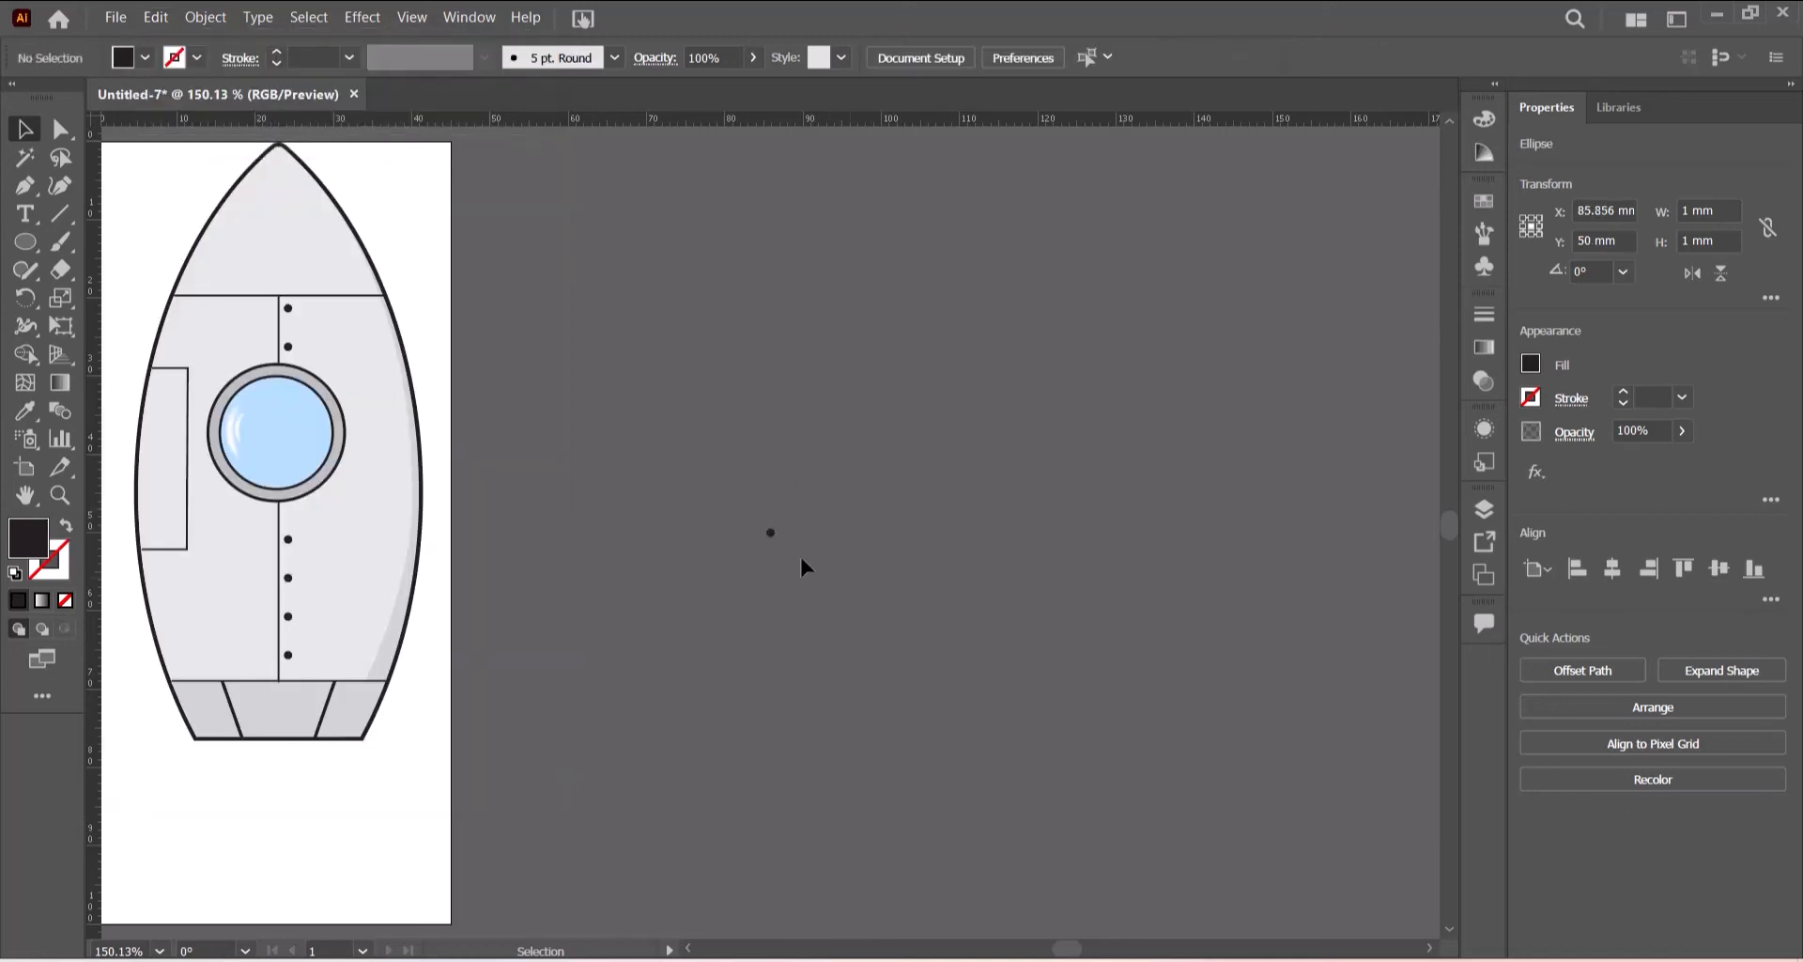
{"action": "left_click_drag", "start_coordinate": [771, 532], "coordinate": [295, 519]}
{"action": "left_click", "coordinate": [729, 554]}
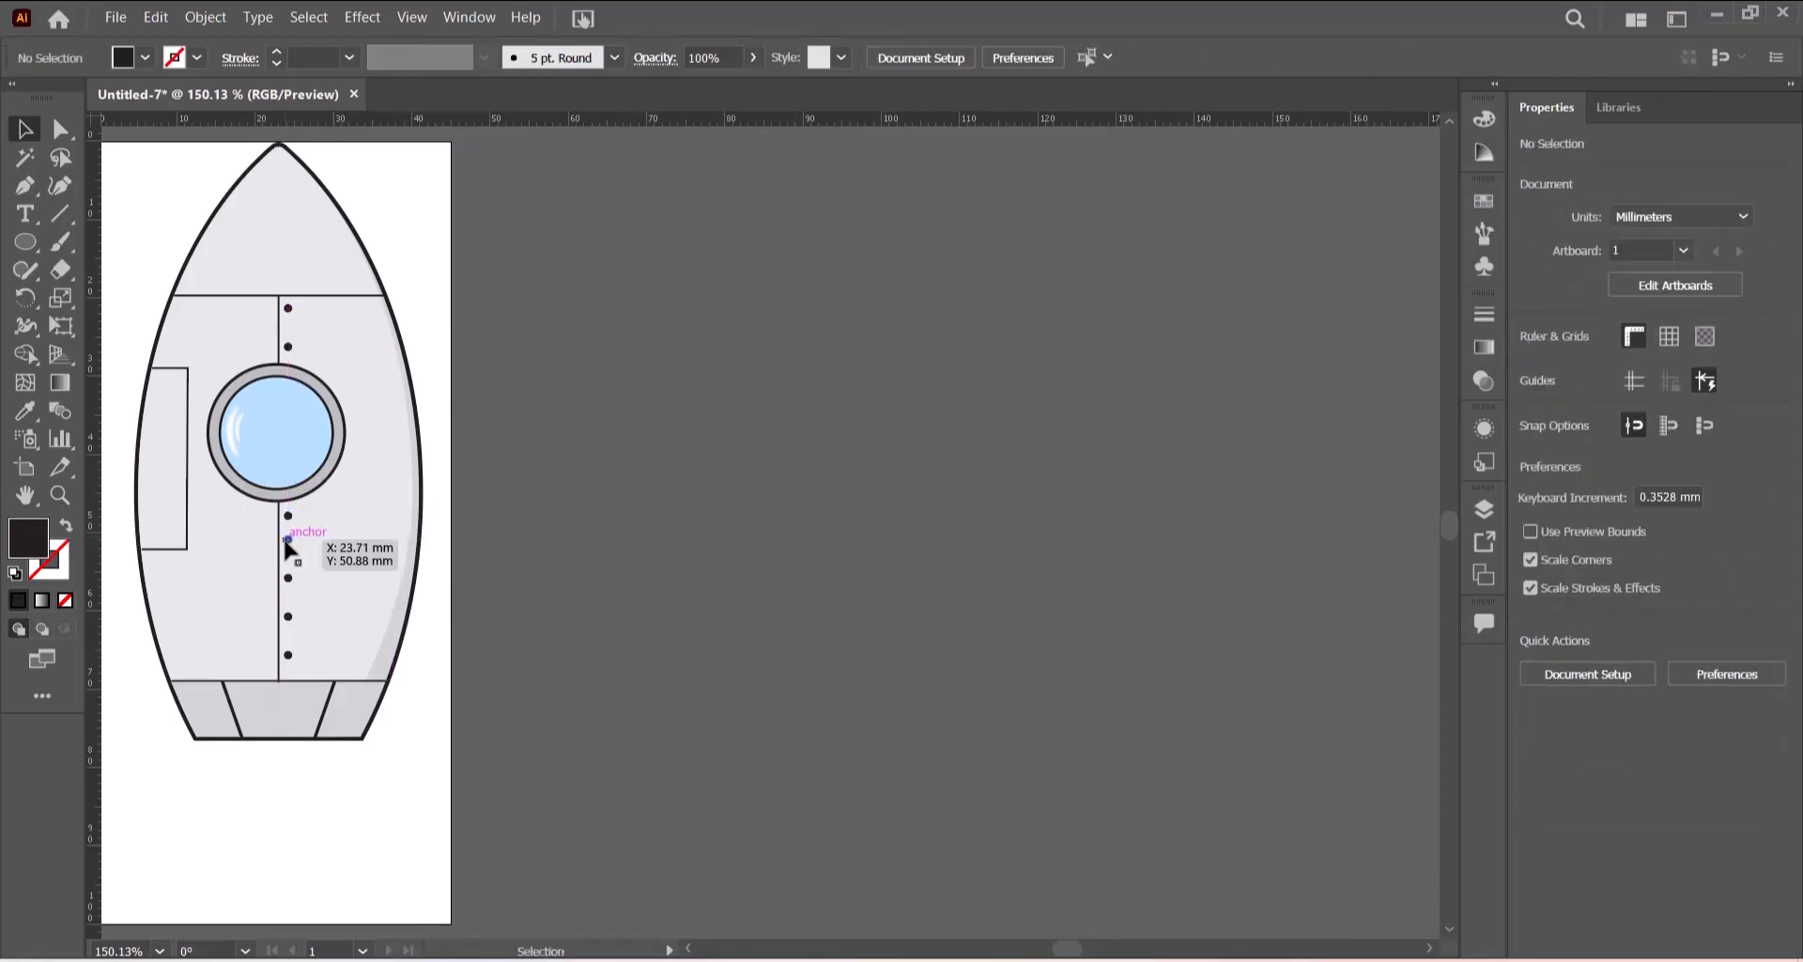
- Move the lower rivet dots upward one by one so the row sits evenly spaced below the porthole
{"action": "left_click_drag", "start_coordinate": [286, 541], "coordinate": [289, 546]}
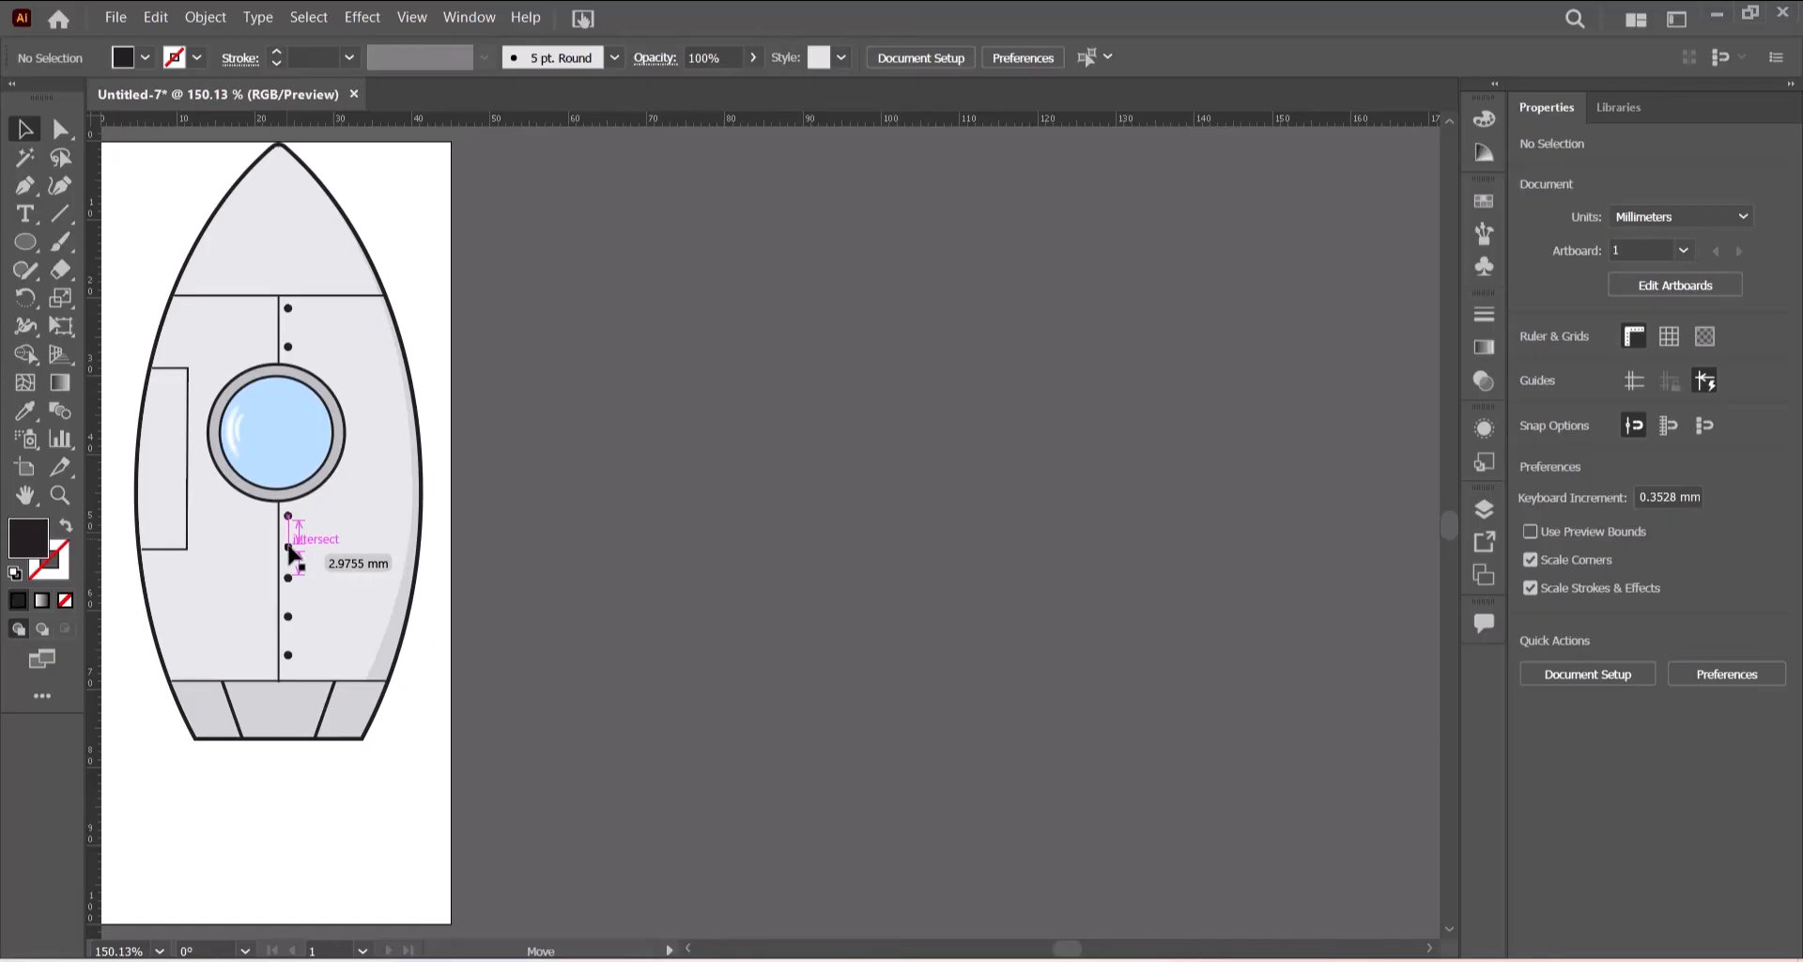
{"action": "left_click_drag", "start_coordinate": [290, 548], "coordinate": [290, 548]}
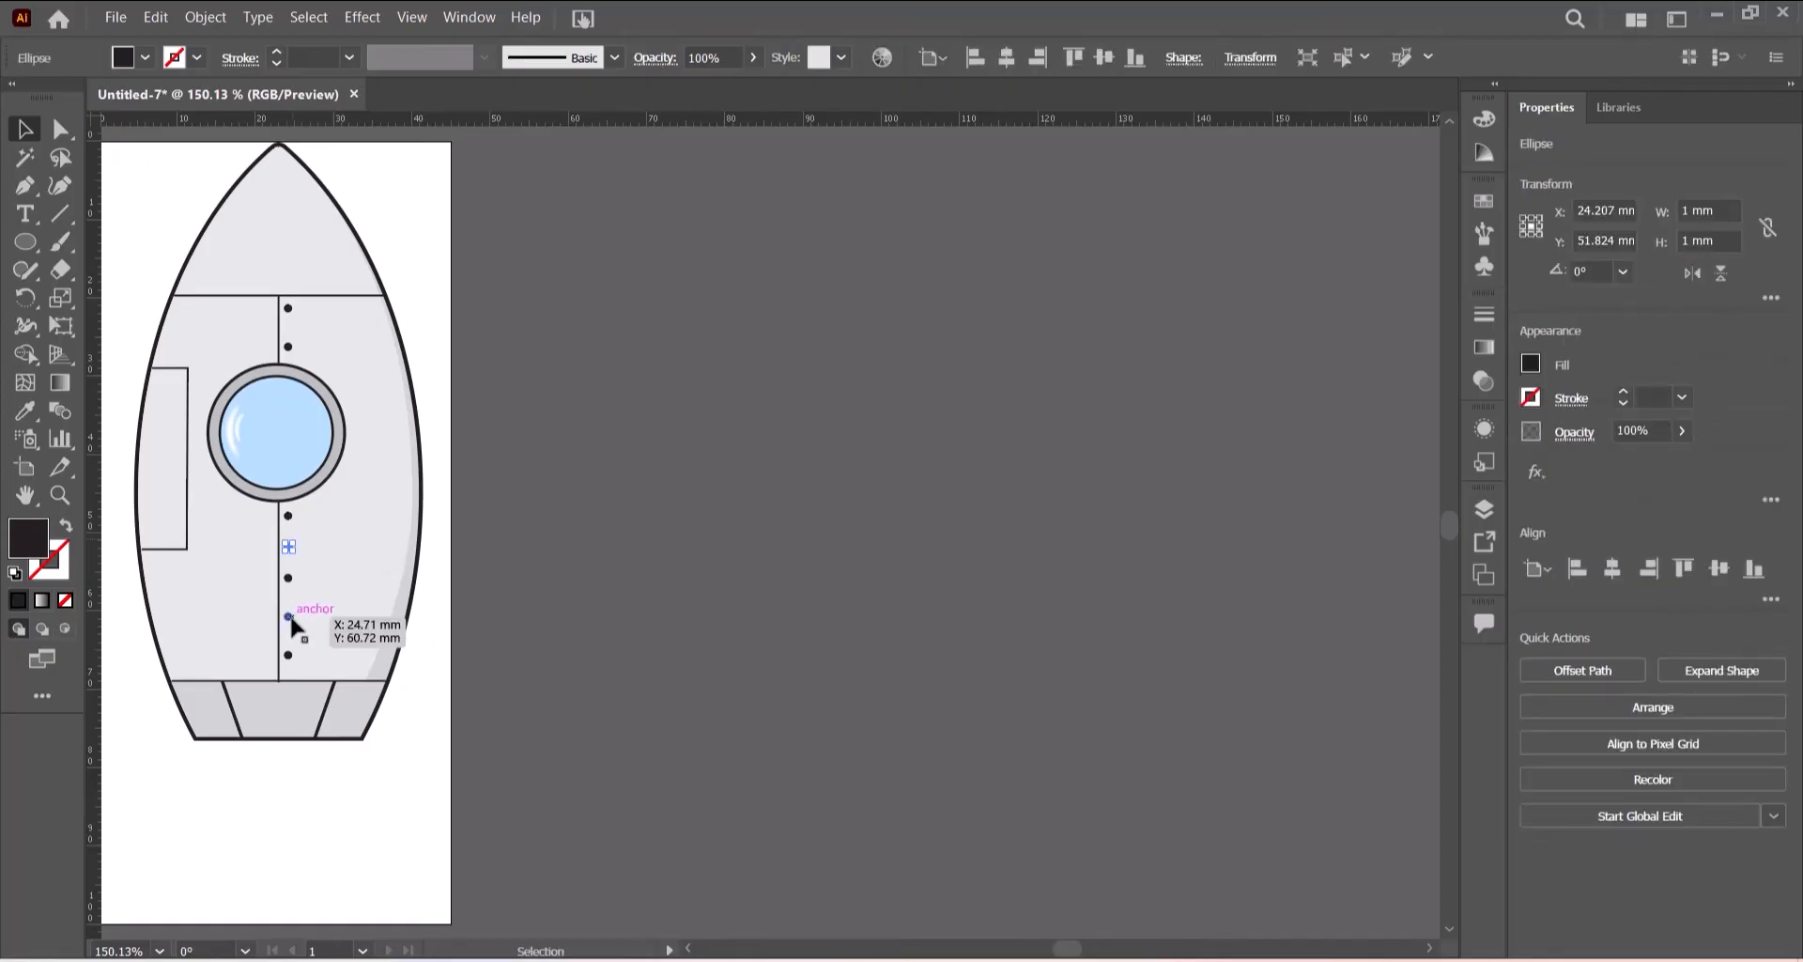
{"action": "left_click_drag", "start_coordinate": [290, 616], "coordinate": [289, 601]}
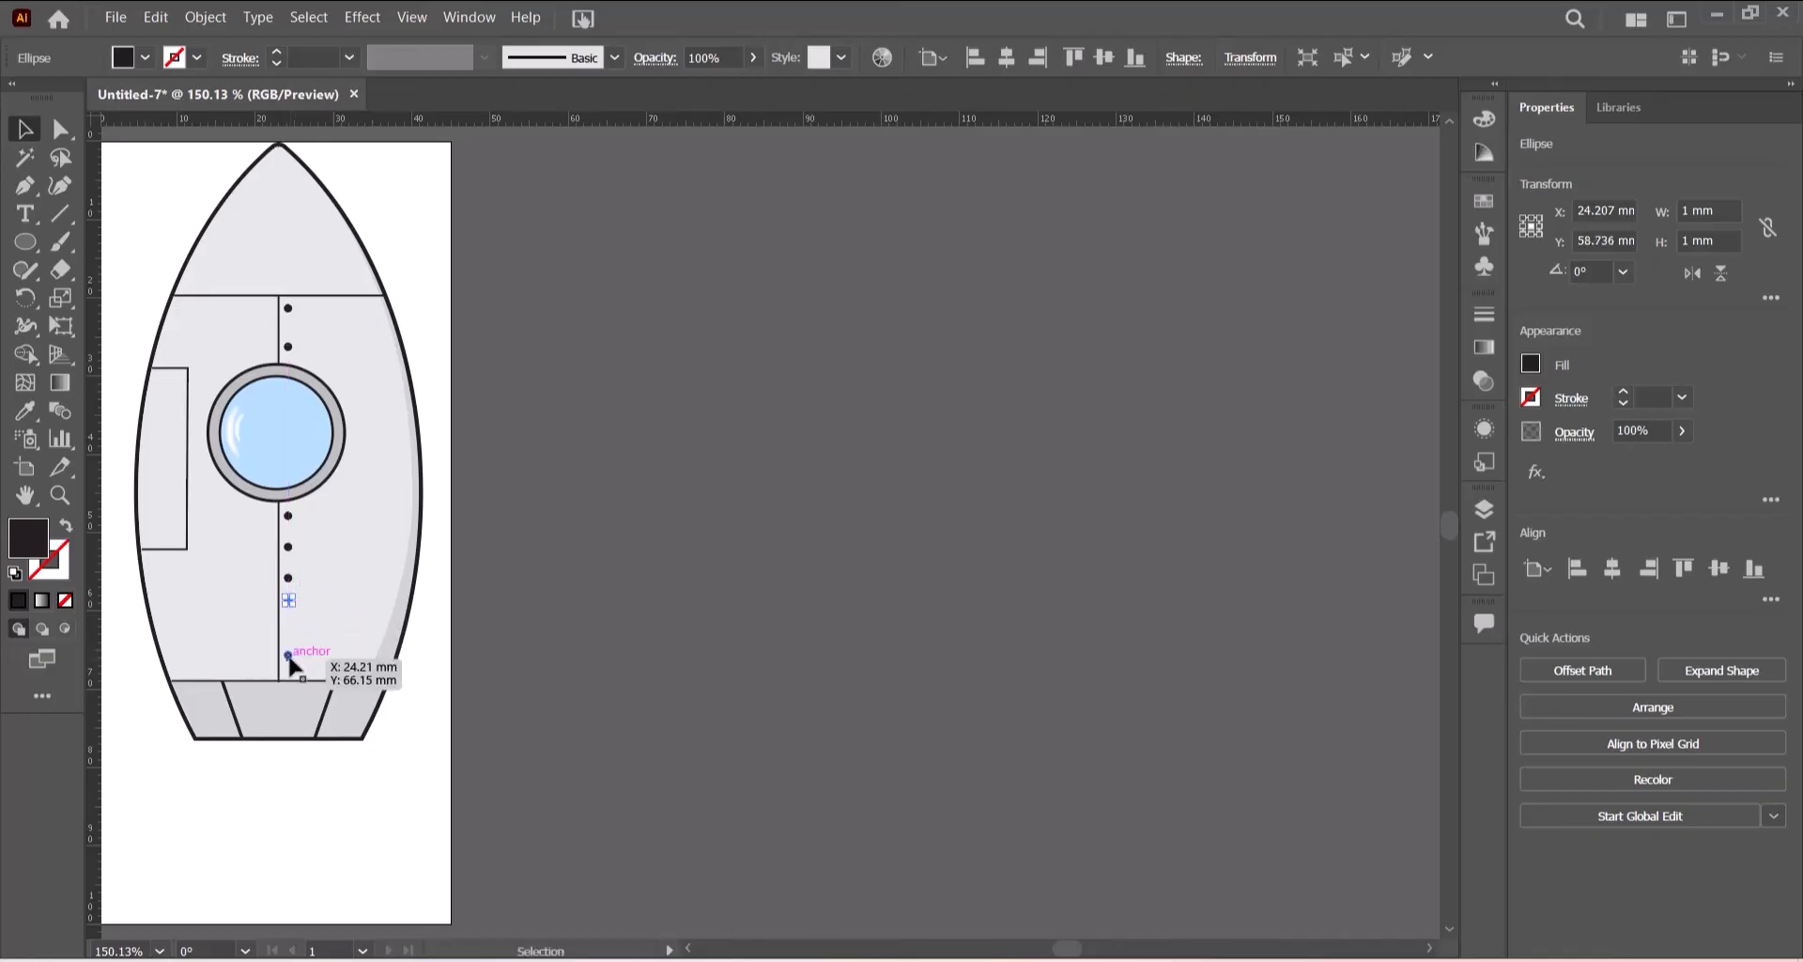
{"action": "mouse_move", "coordinate": [290, 659]}
{"action": "left_mouse_down"}
{"action": "mouse_move", "coordinate": [344, 646]}
{"action": "mouse_move", "coordinate": [293, 632]}
{"action": "left_mouse_up"}
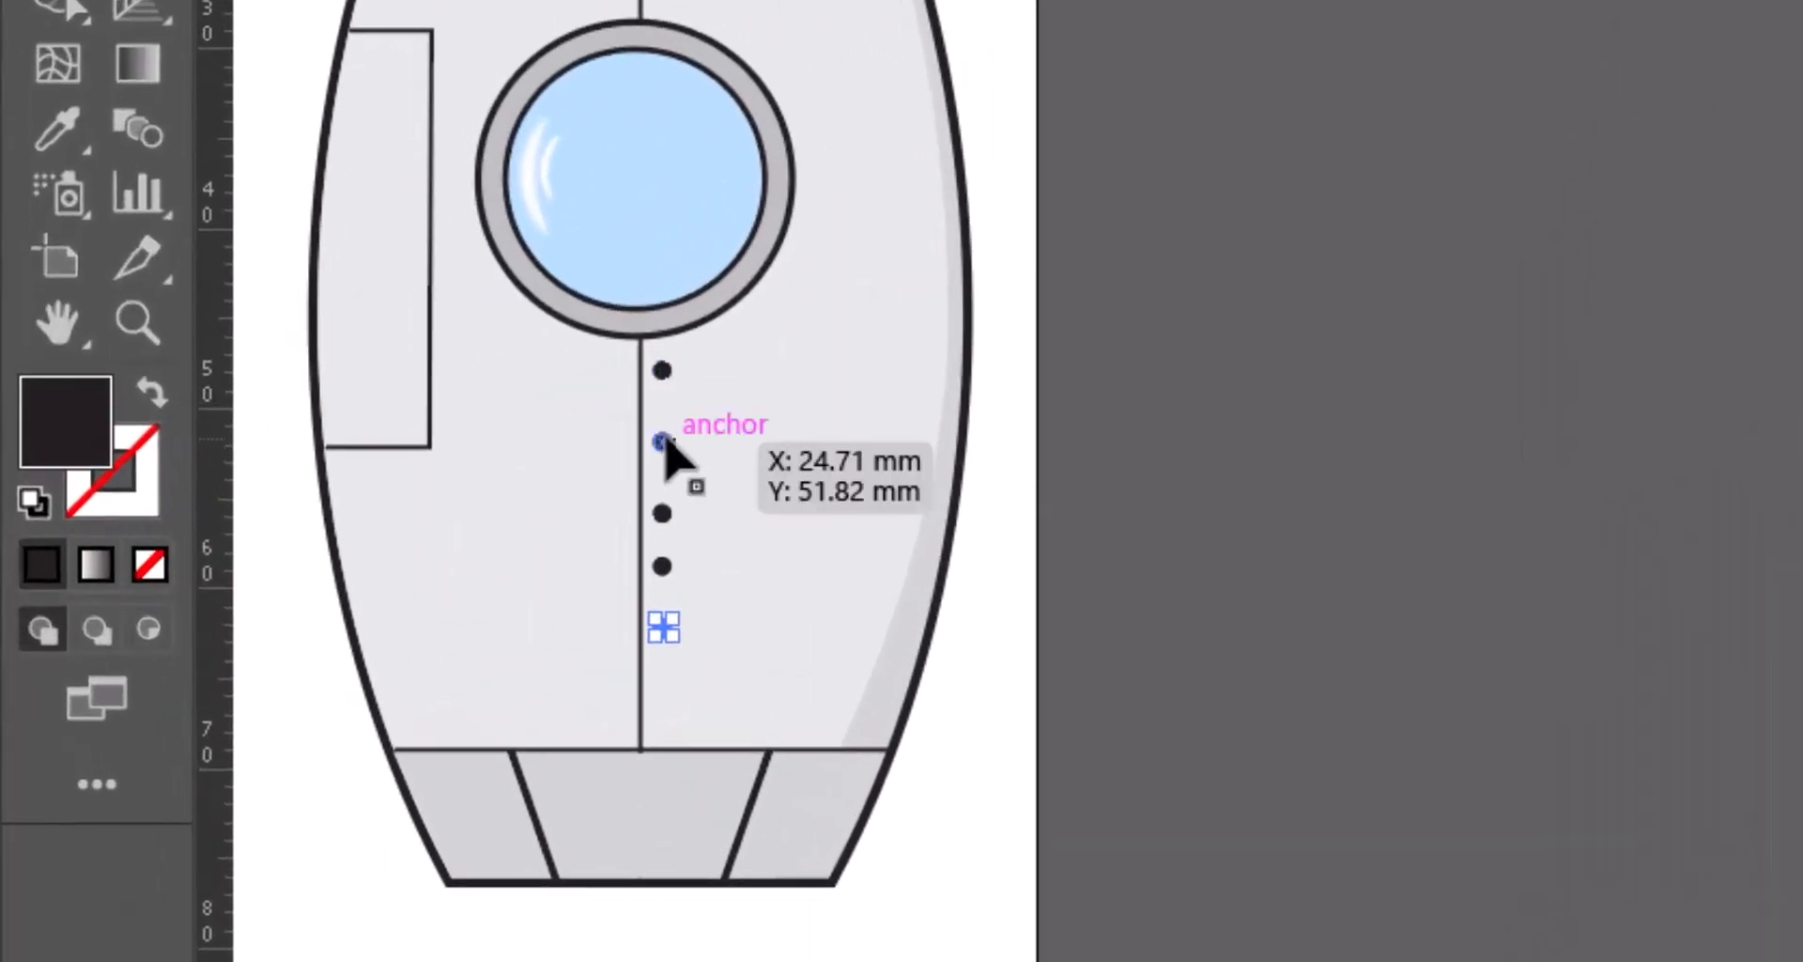
{"action": "left_click_drag", "start_coordinate": [664, 443], "coordinate": [663, 419]}
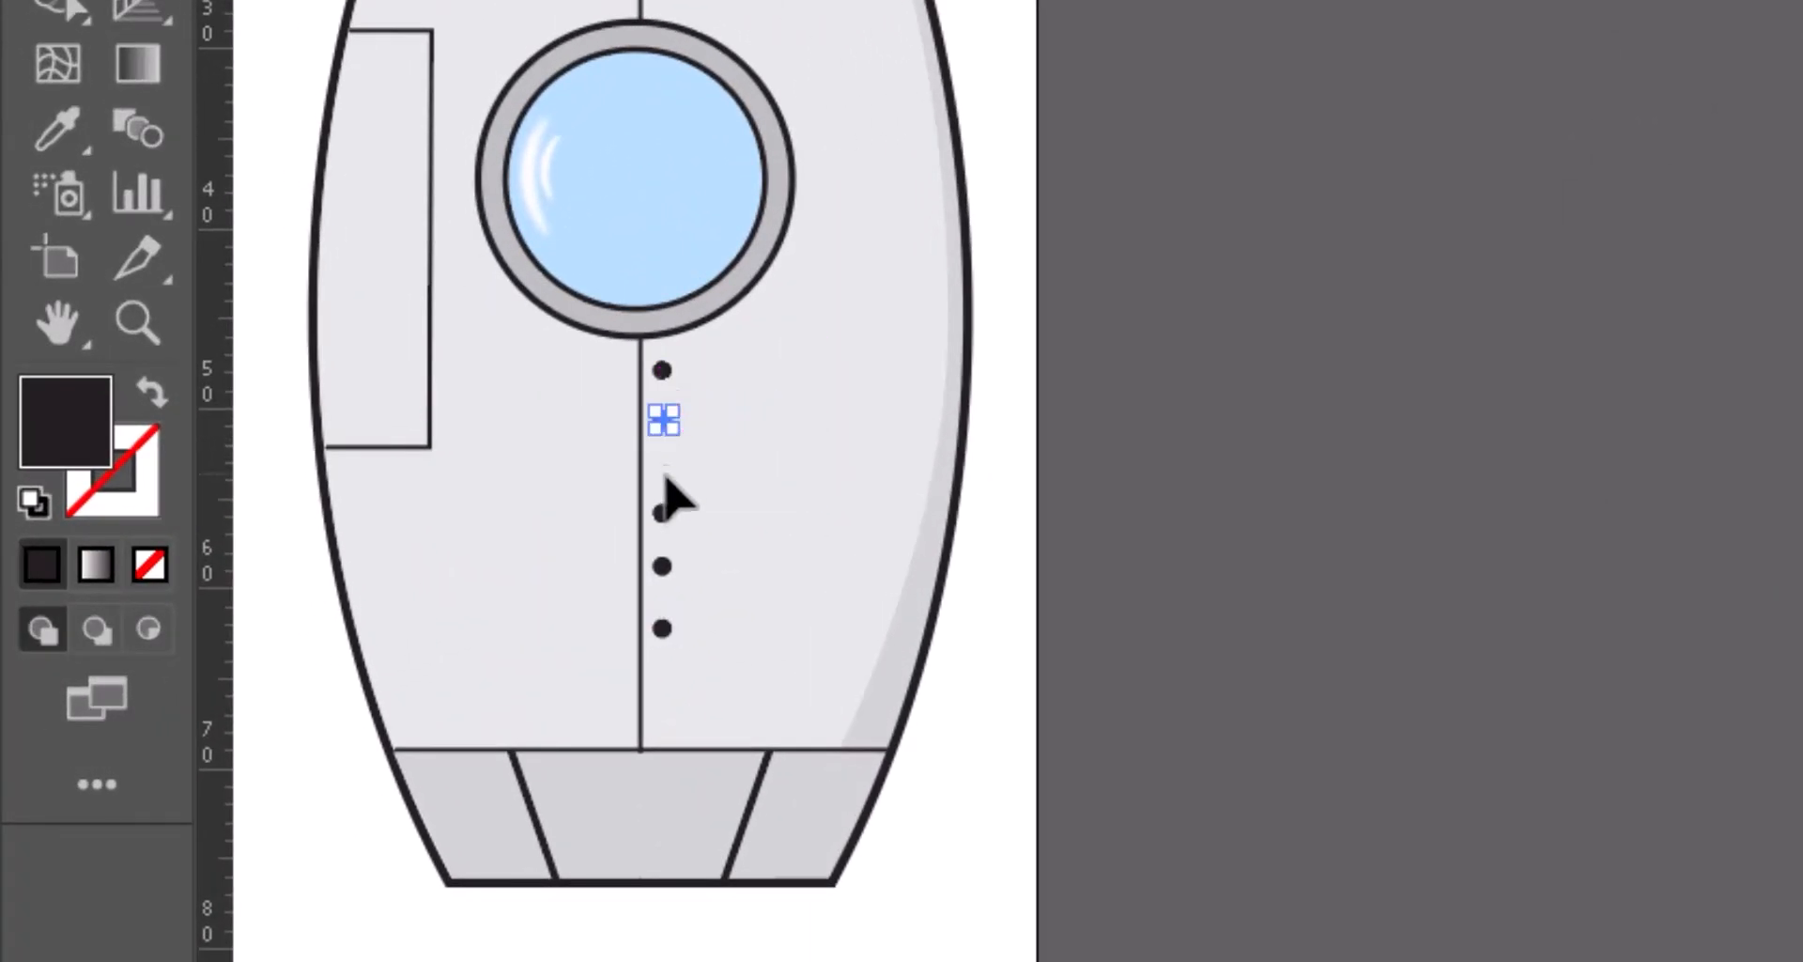
{"action": "left_click_drag", "start_coordinate": [663, 512], "coordinate": [663, 467]}
{"action": "left_click_drag", "start_coordinate": [663, 566], "coordinate": [663, 522]}
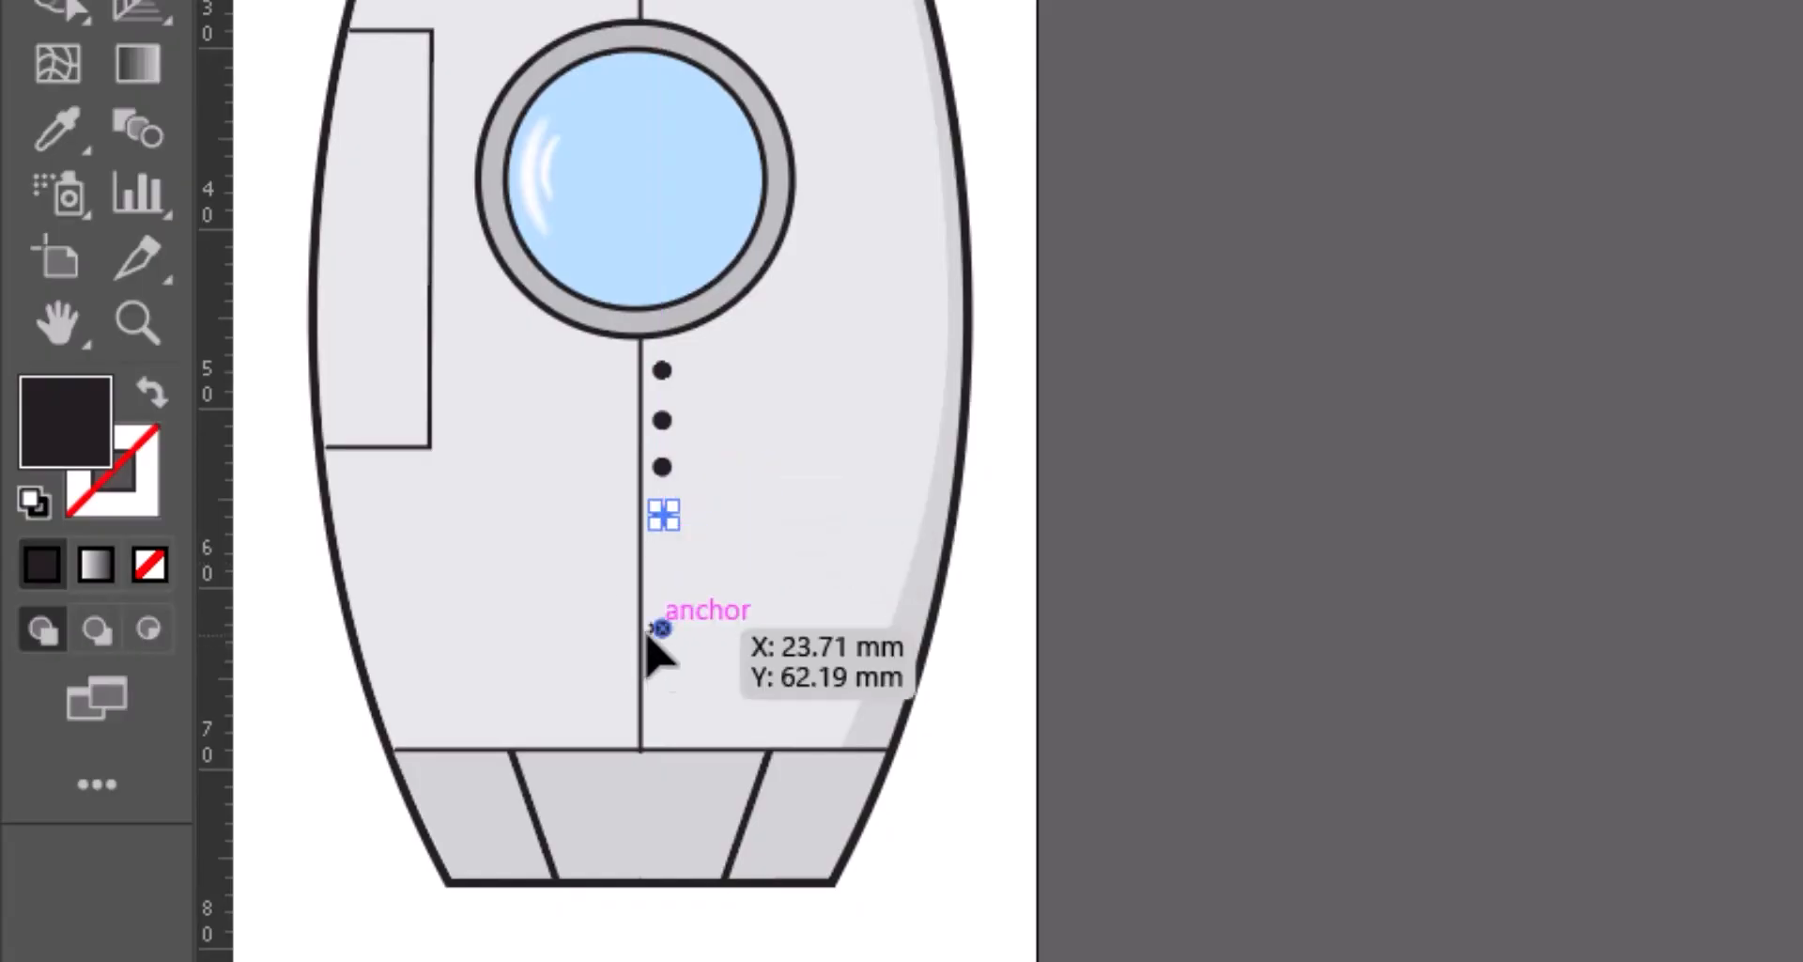
{"action": "left_click_drag", "start_coordinate": [663, 628], "coordinate": [662, 575]}
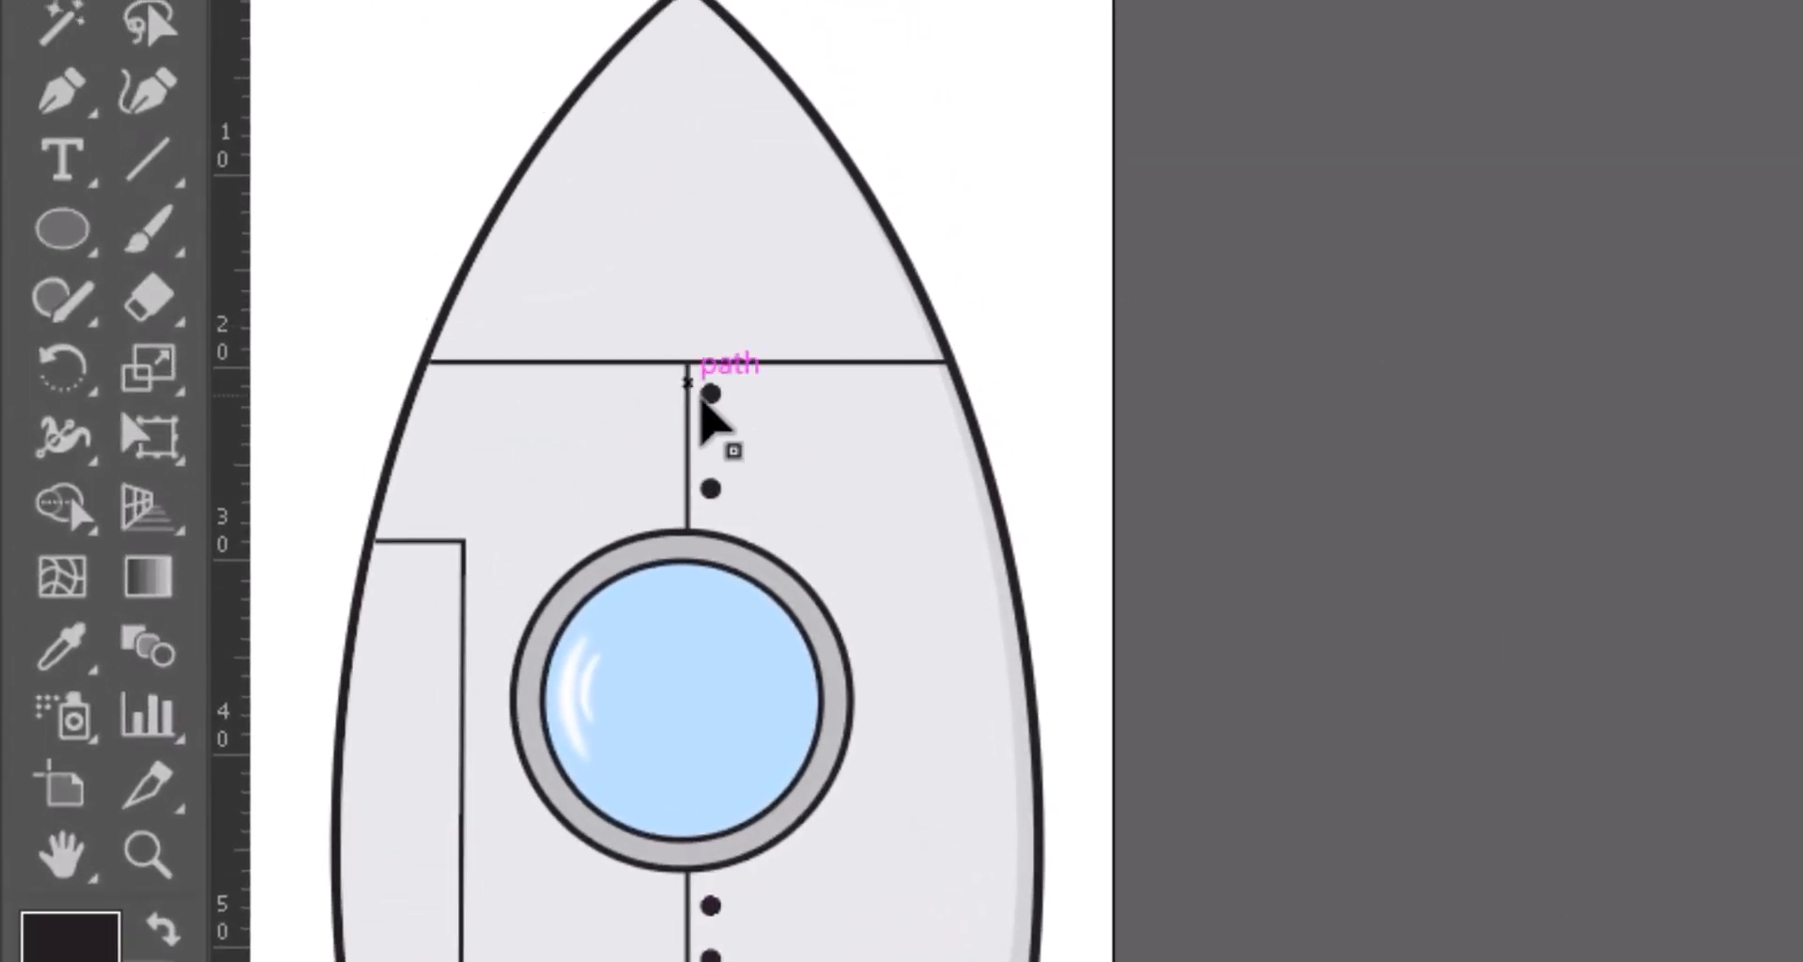
- Shift the top rivet down slightly and place a dot copy in the nose section above the upper horizontal line
{"action": "left_click_drag", "start_coordinate": [710, 394], "coordinate": [710, 422]}
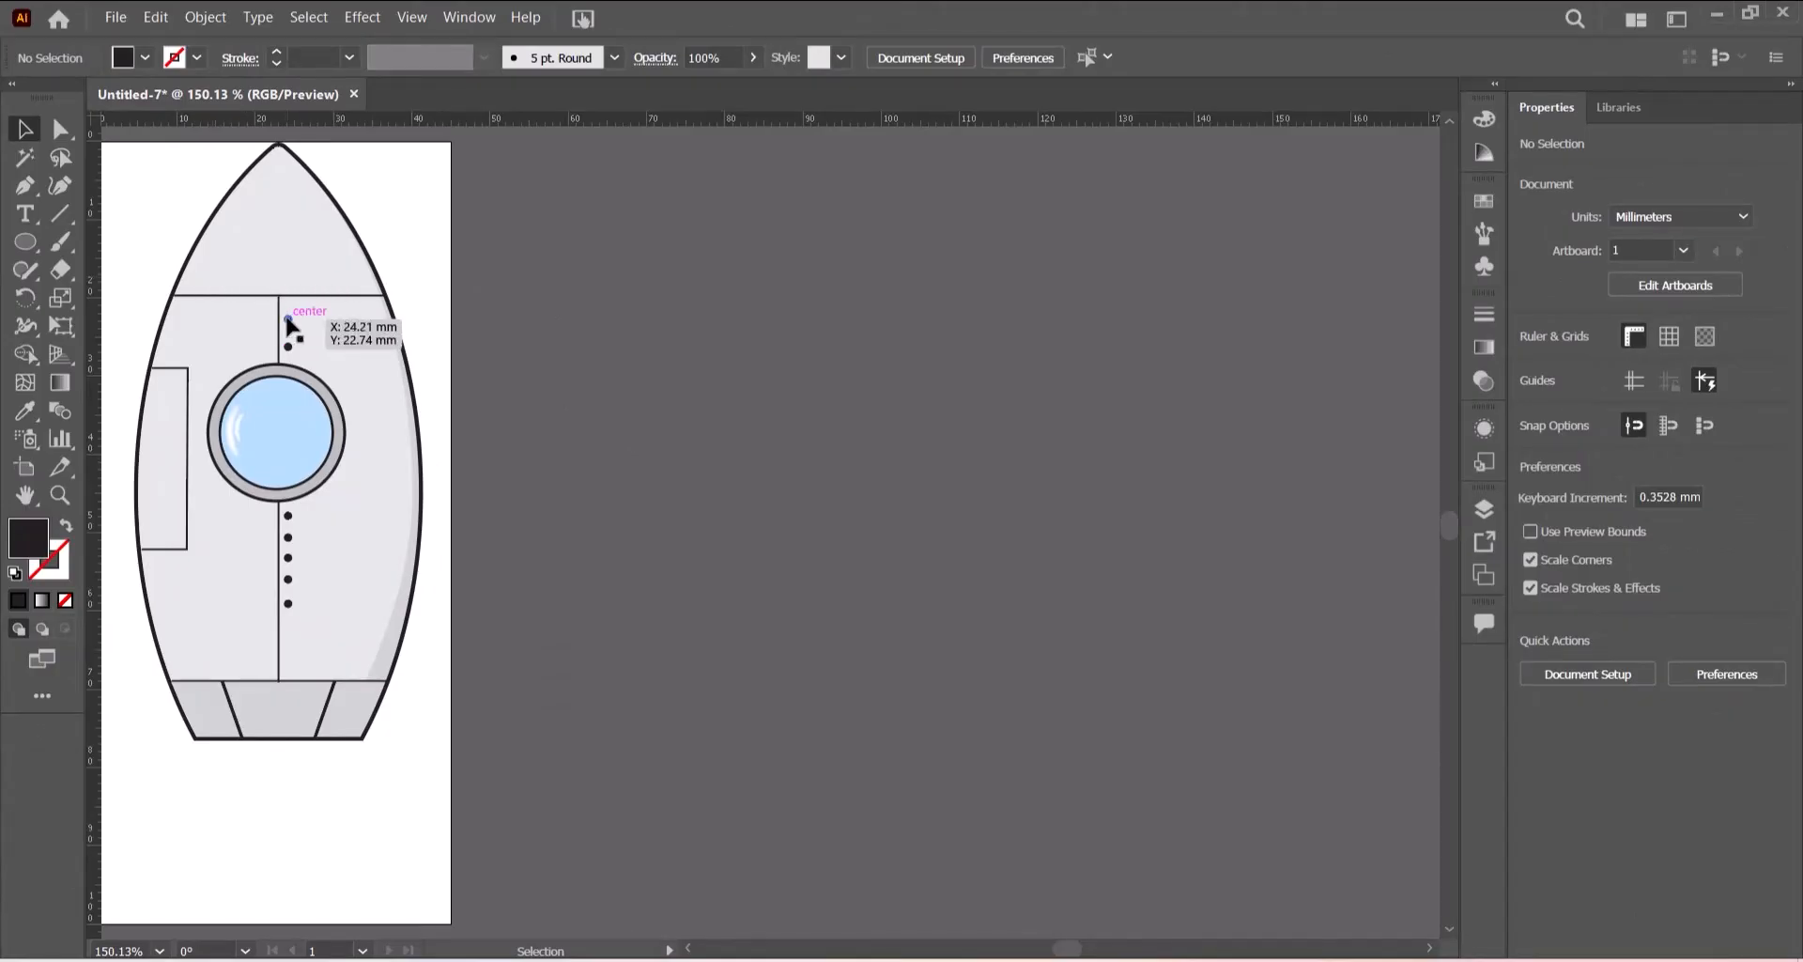
{"action": "left_click_drag", "start_coordinate": [289, 319], "coordinate": [280, 278]}
{"action": "key", "text": "ctrl+="}
{"action": "key", "text": "ctrl+="}
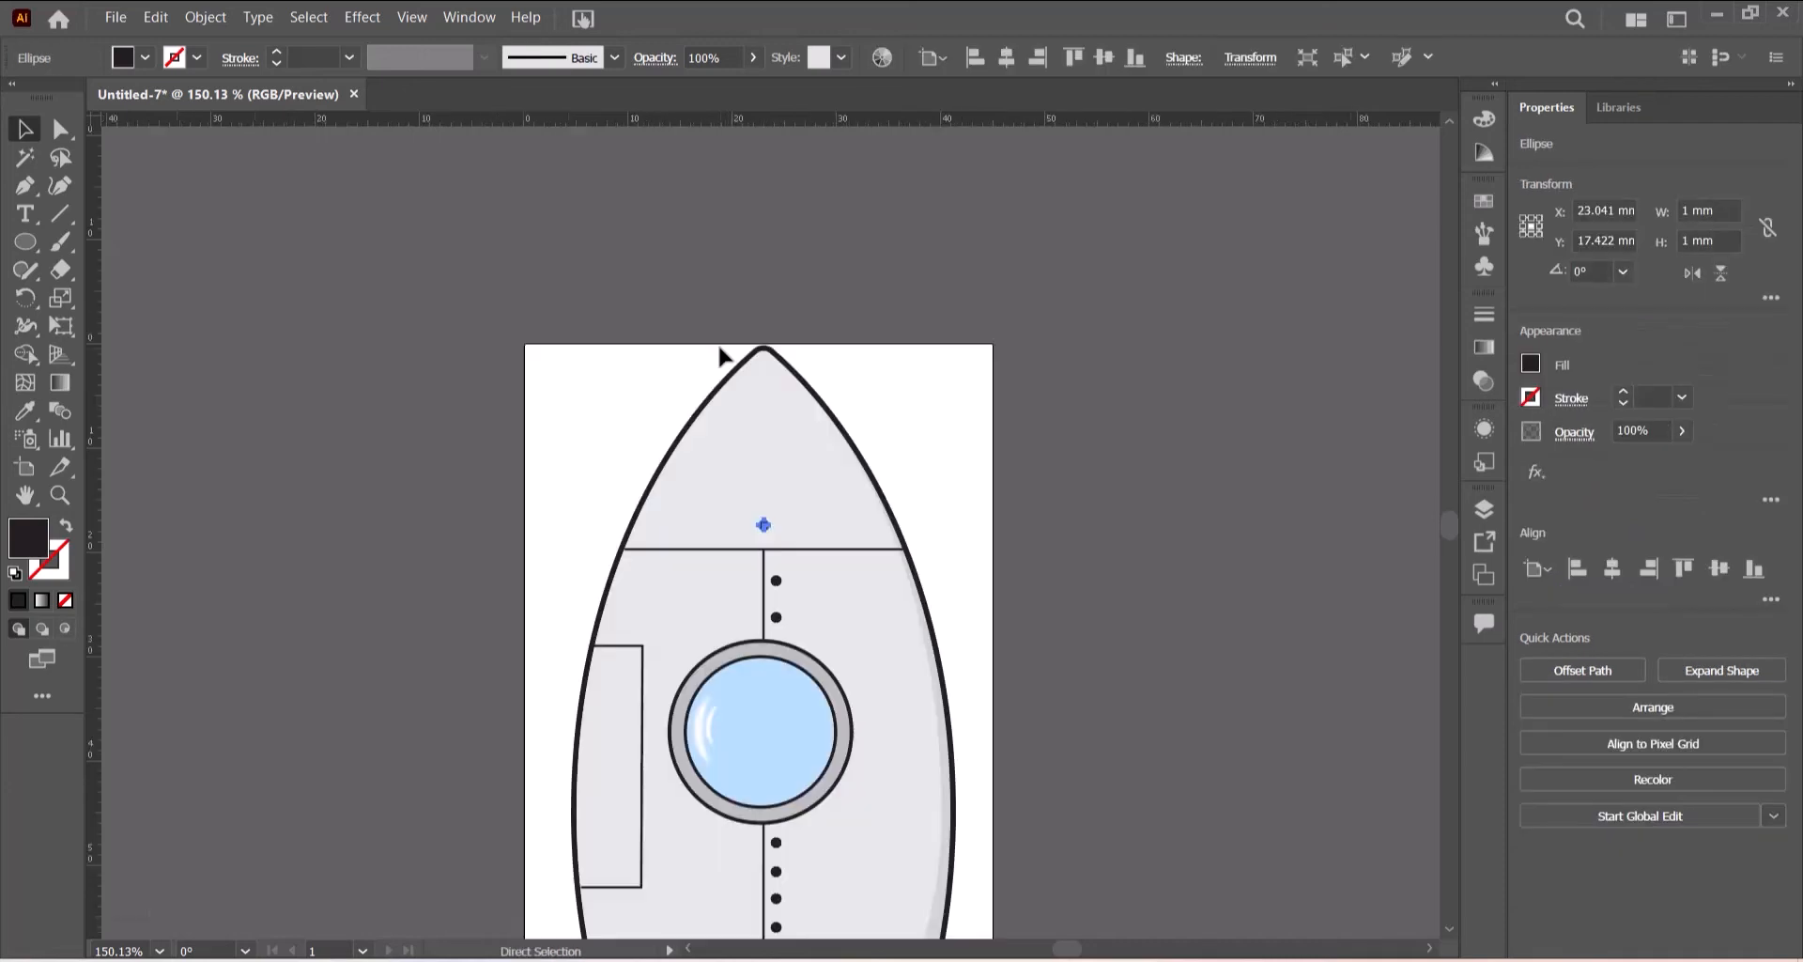
{"action": "key", "text": "ctrl+="}
{"action": "key", "text": "ctrl+="}
{"action": "key", "text": "ctrl+="}
{"action": "key", "text": "ctrl+="}
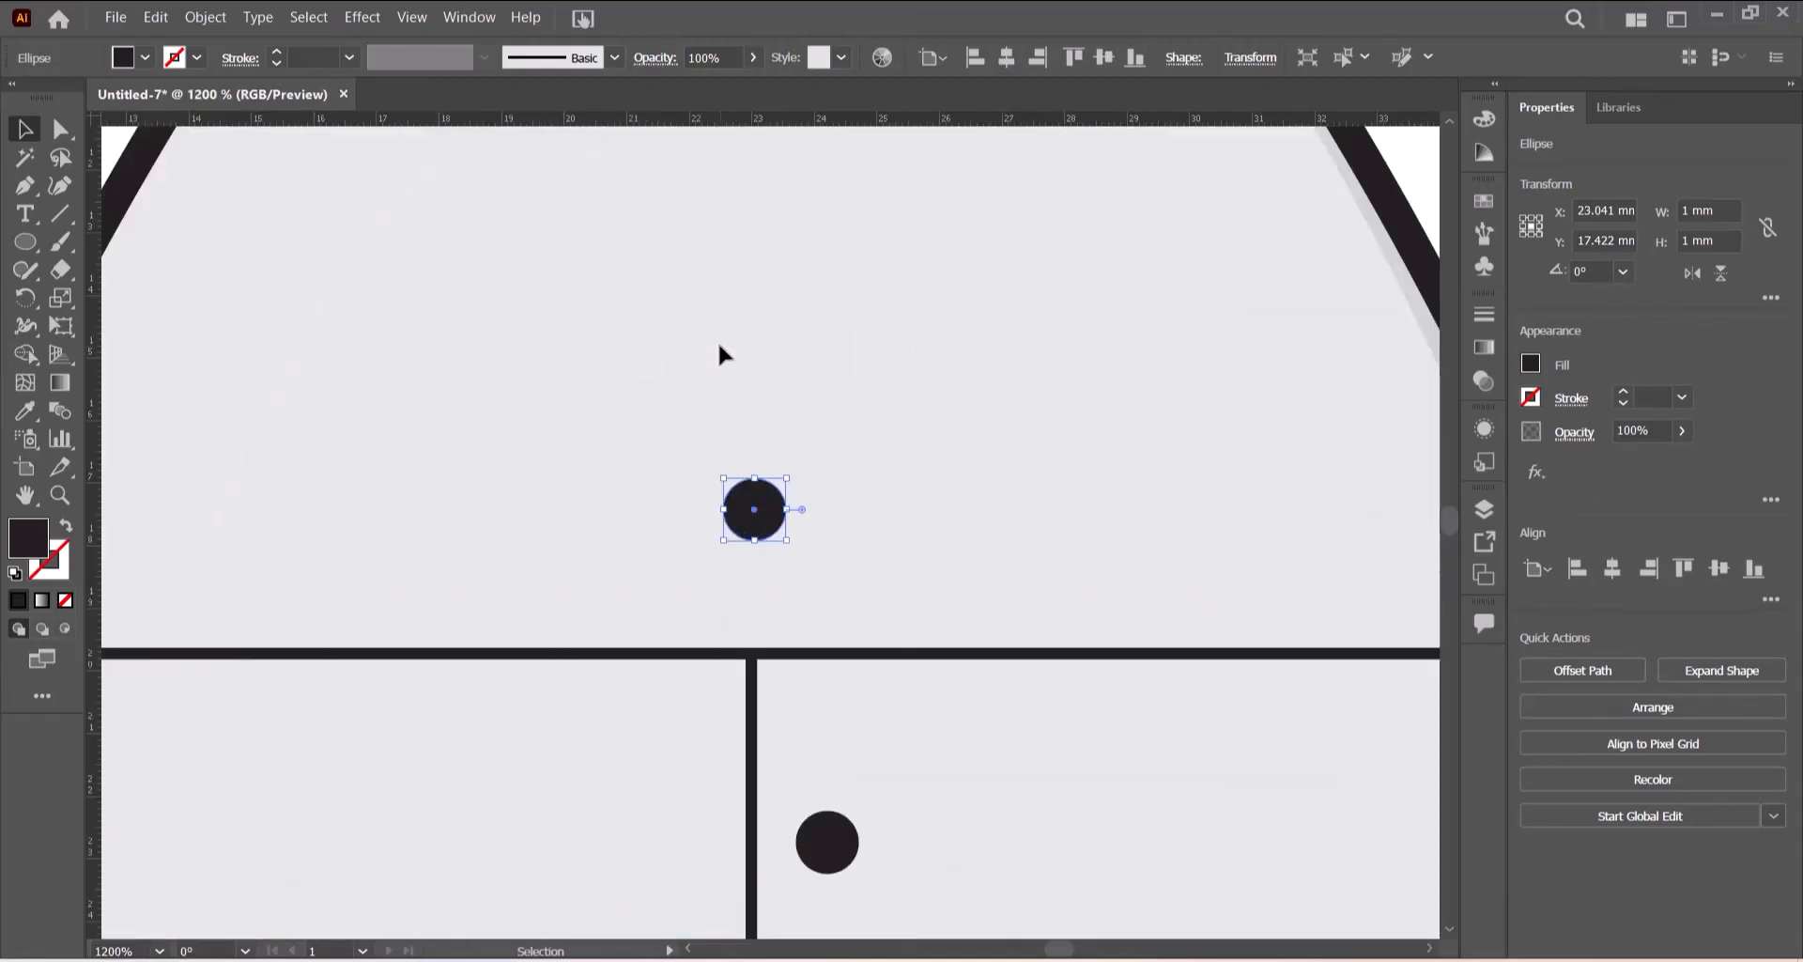
{"action": "key", "text": "ctrl+minus"}
{"action": "key", "text": "ctrl+minus"}
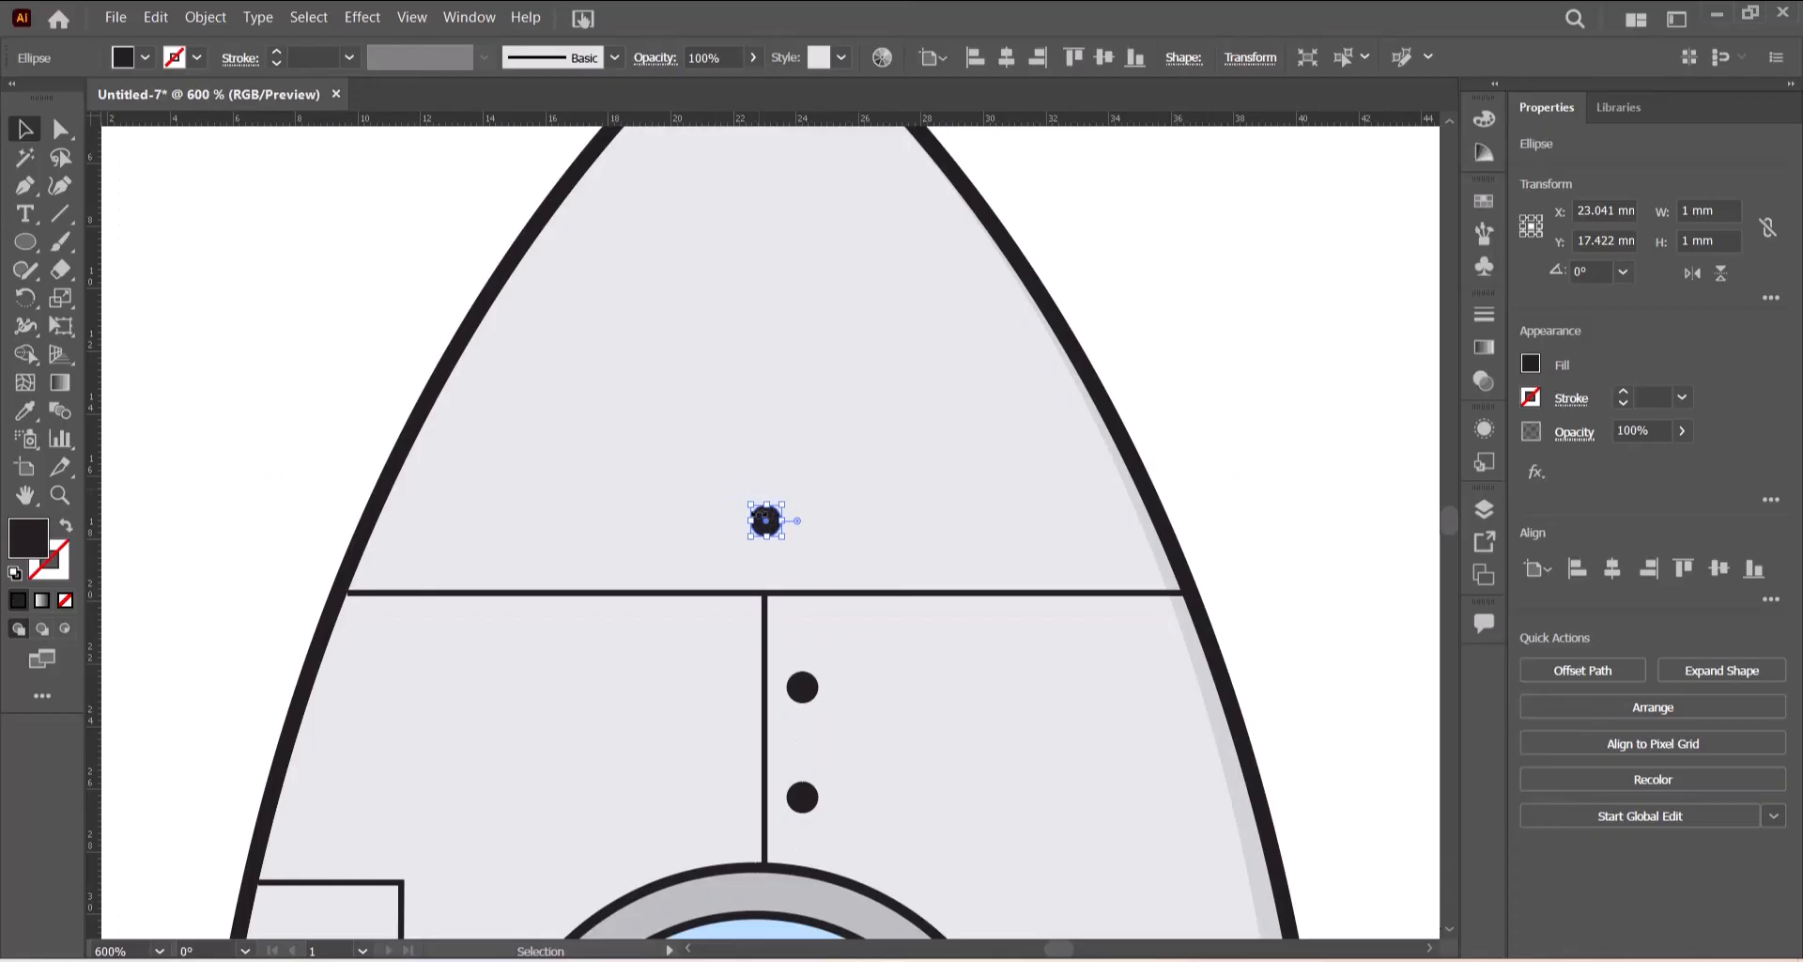
{"action": "left_click", "coordinate": [819, 541]}
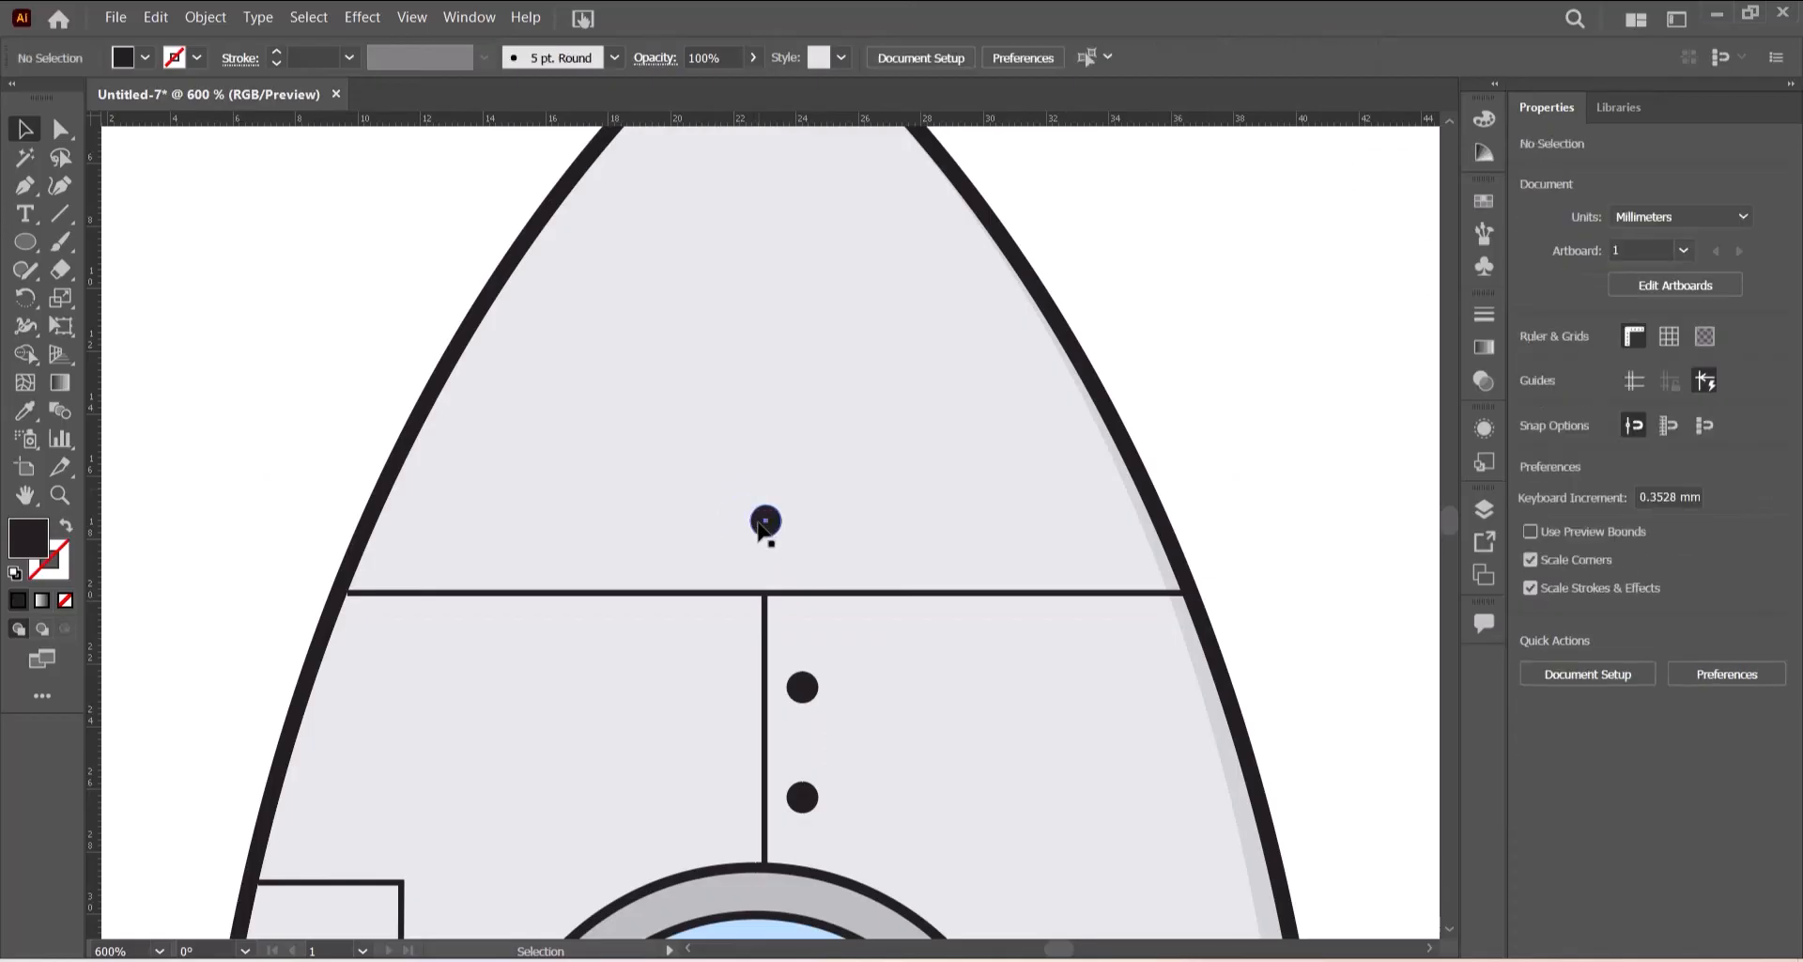
- Duplicate the nose dot to its left as a smaller dot about 0.76 mm and align it horizontally
{"action": "left_click_drag", "start_coordinate": [765, 522], "coordinate": [662, 533]}
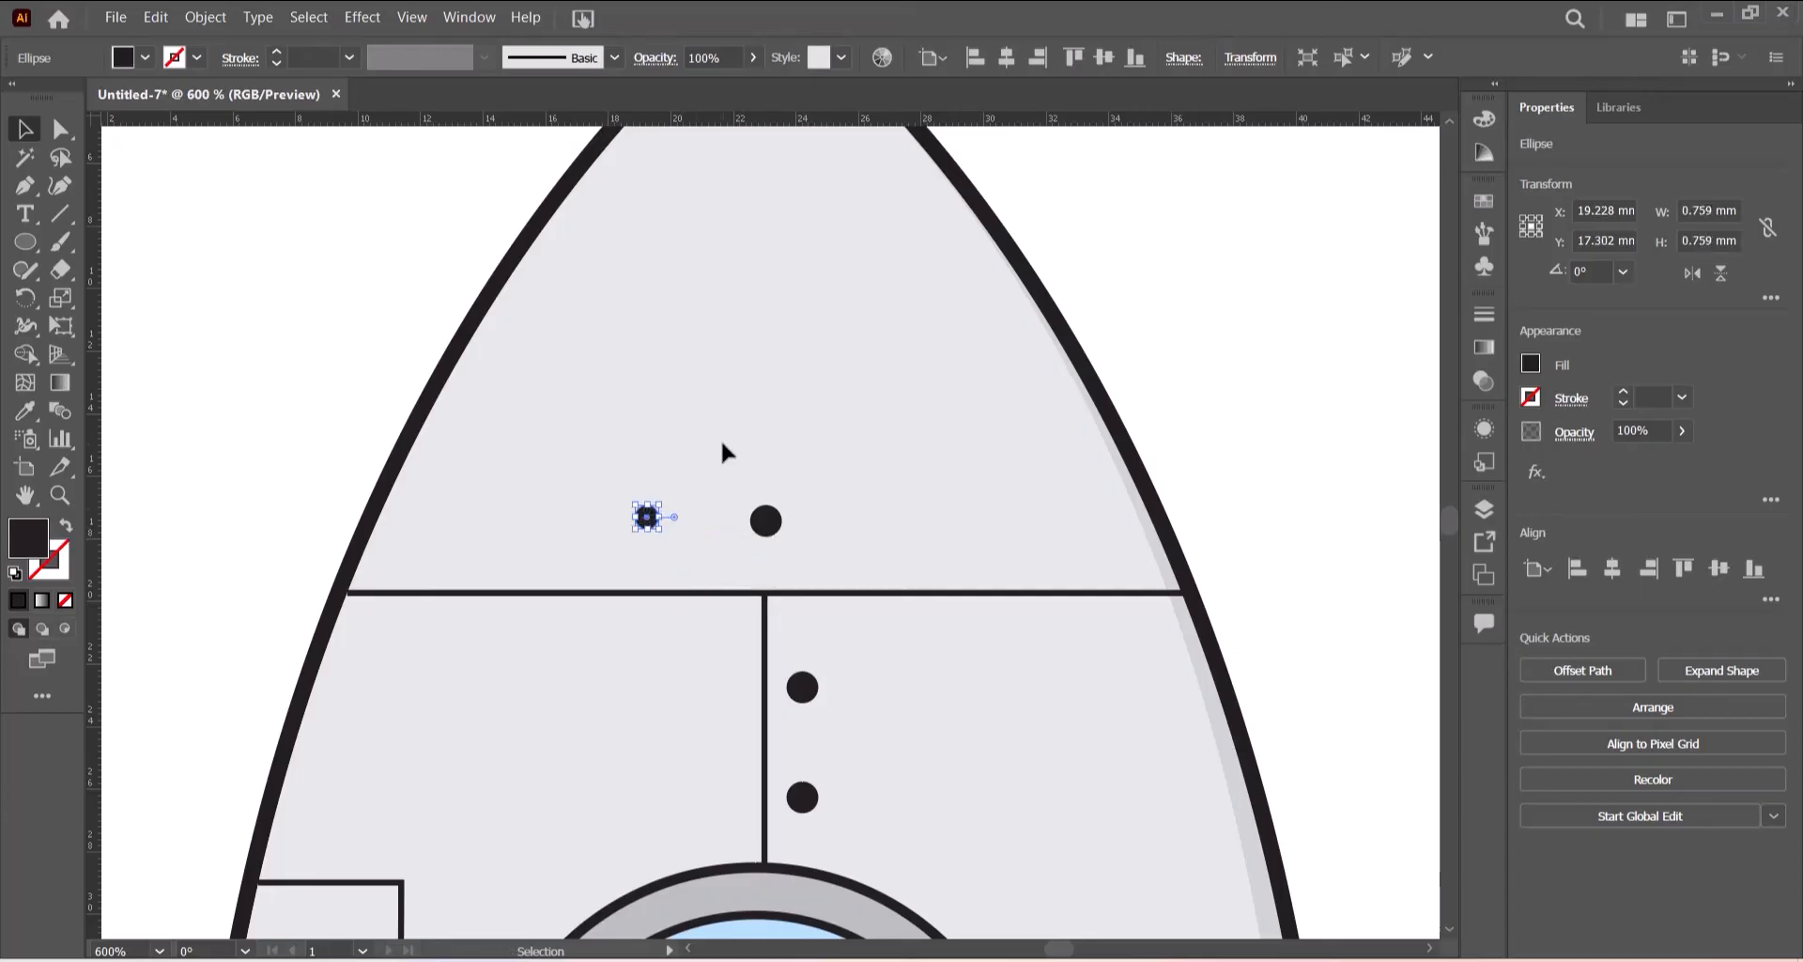
{"action": "key", "text": "Down"}
{"action": "key", "text": "Up"}
{"action": "left_click", "coordinate": [716, 440]}
{"action": "left_click_drag", "start_coordinate": [647, 516], "coordinate": [647, 519]}
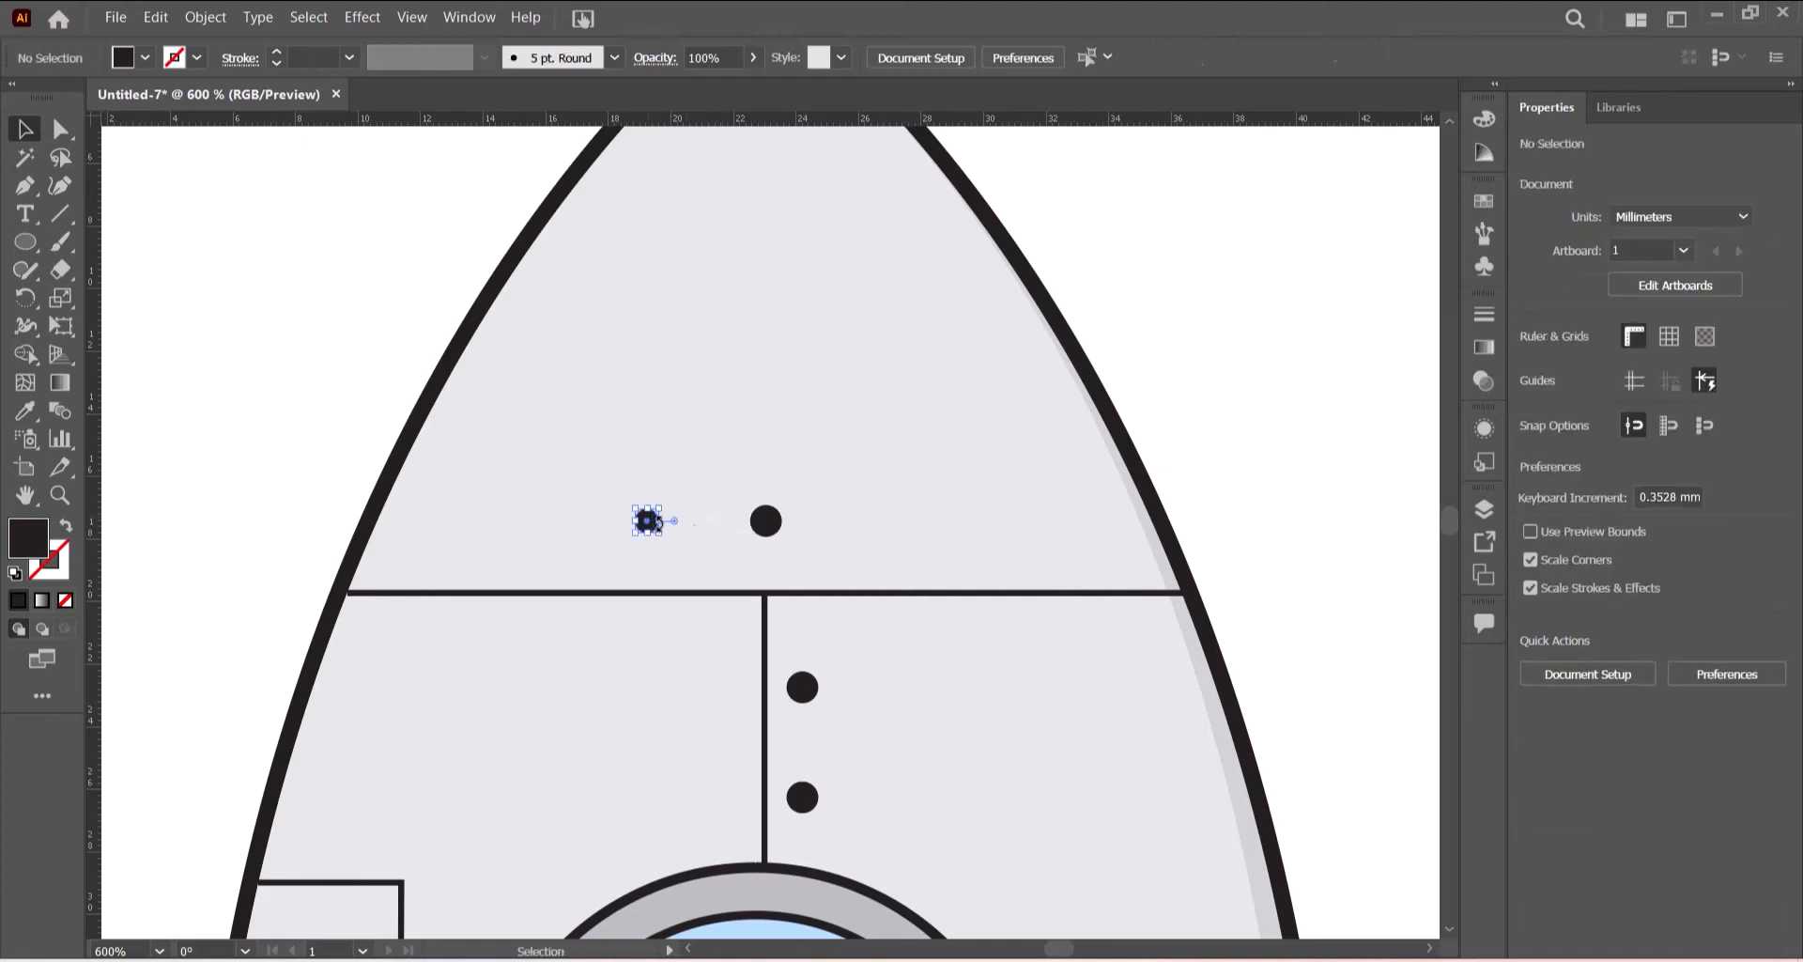
{"action": "left_click", "coordinate": [906, 483]}
- Duplicate the small dot twice to the right to form a horizontal row of dots across the nose section
{"action": "left_click_drag", "start_coordinate": [648, 521], "coordinate": [899, 540]}
{"action": "left_click", "coordinate": [1035, 504]}
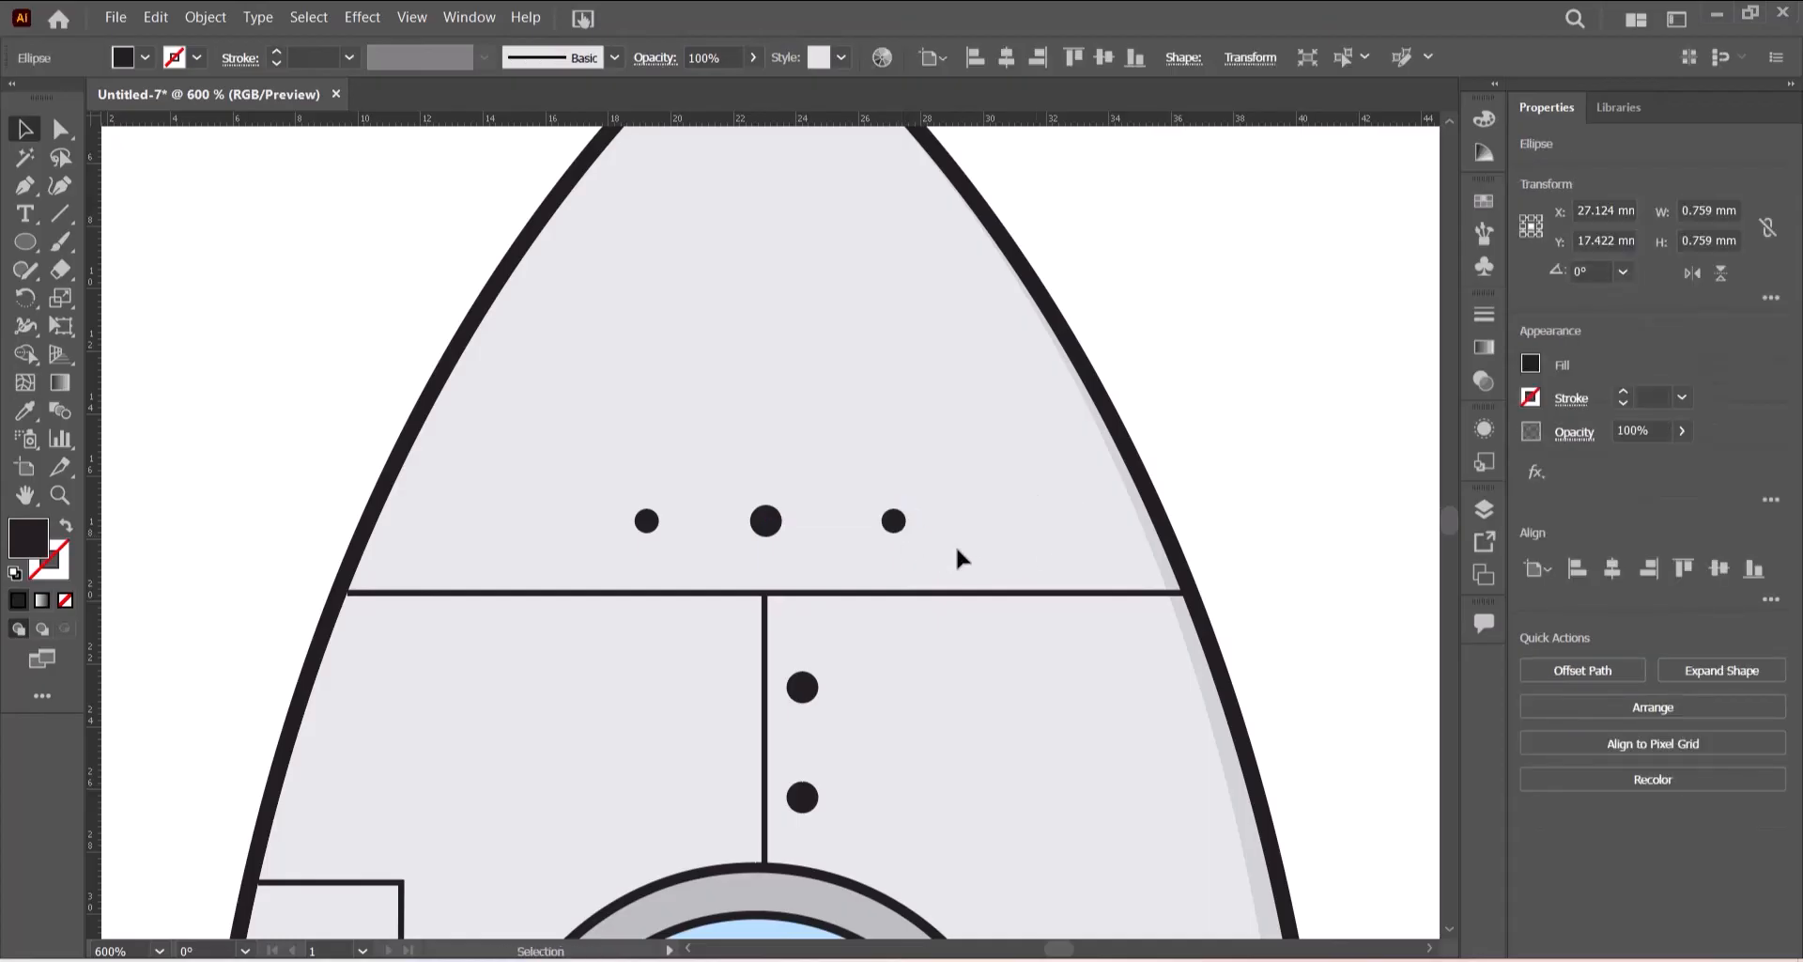
{"action": "left_click", "coordinate": [895, 522]}
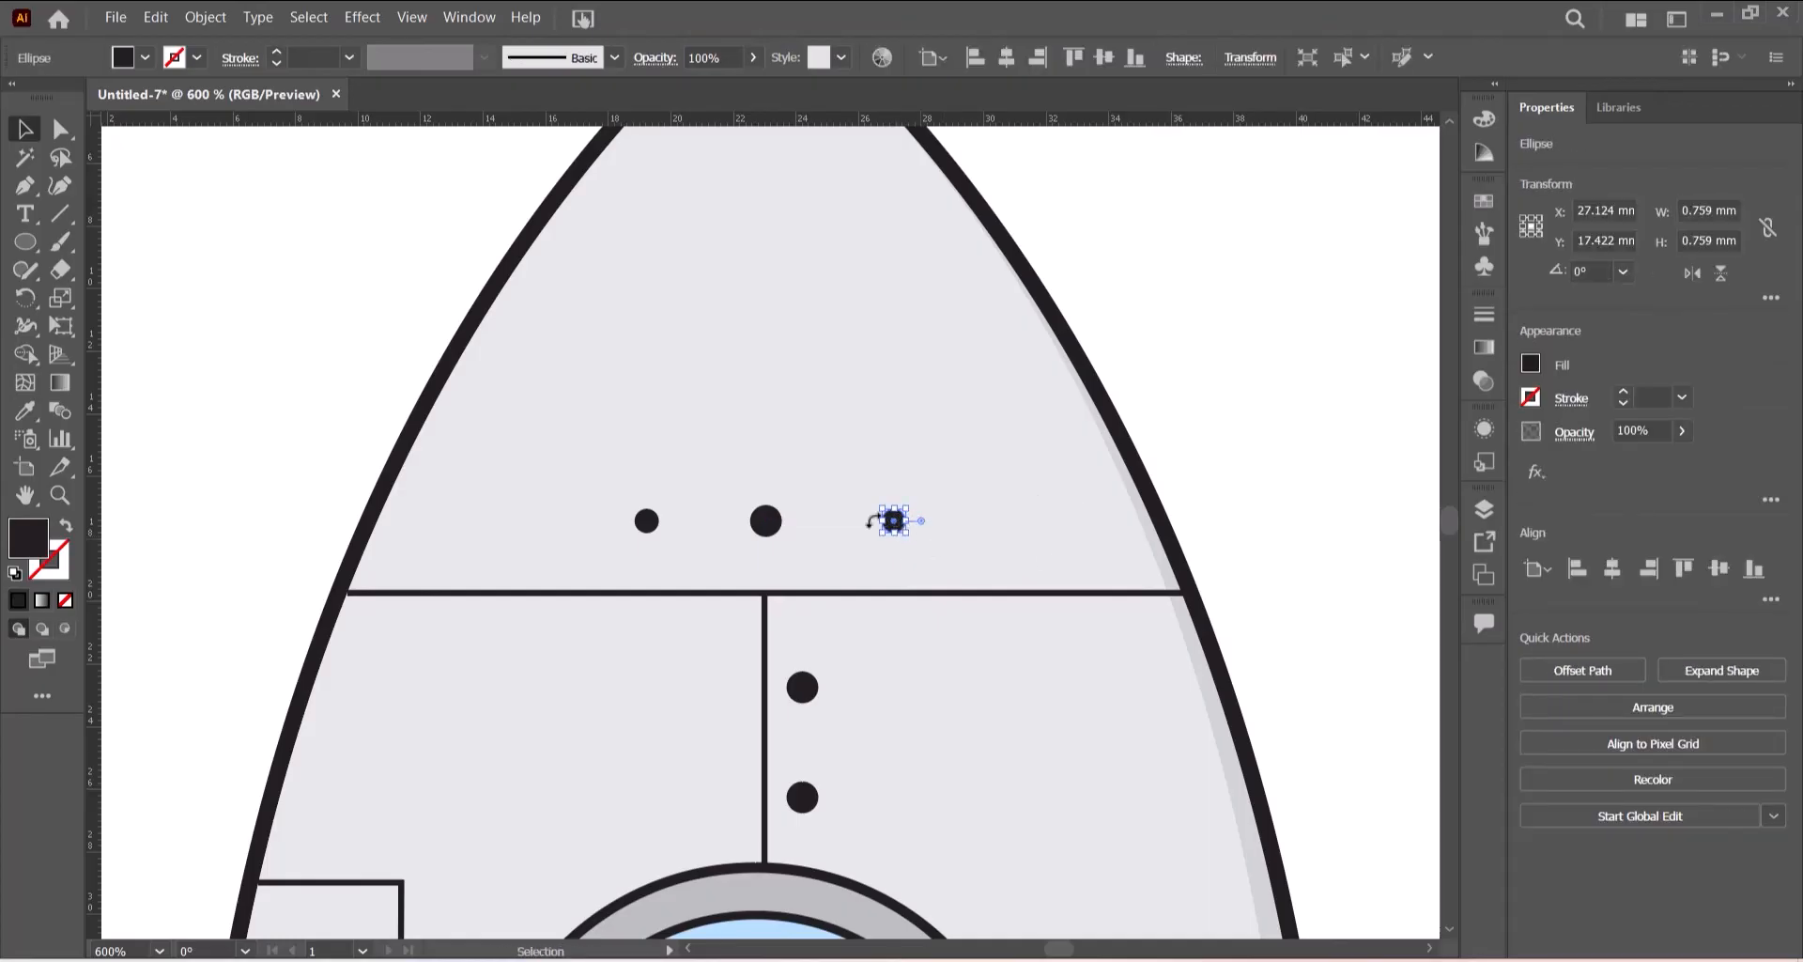
{"action": "left_click", "coordinate": [930, 442]}
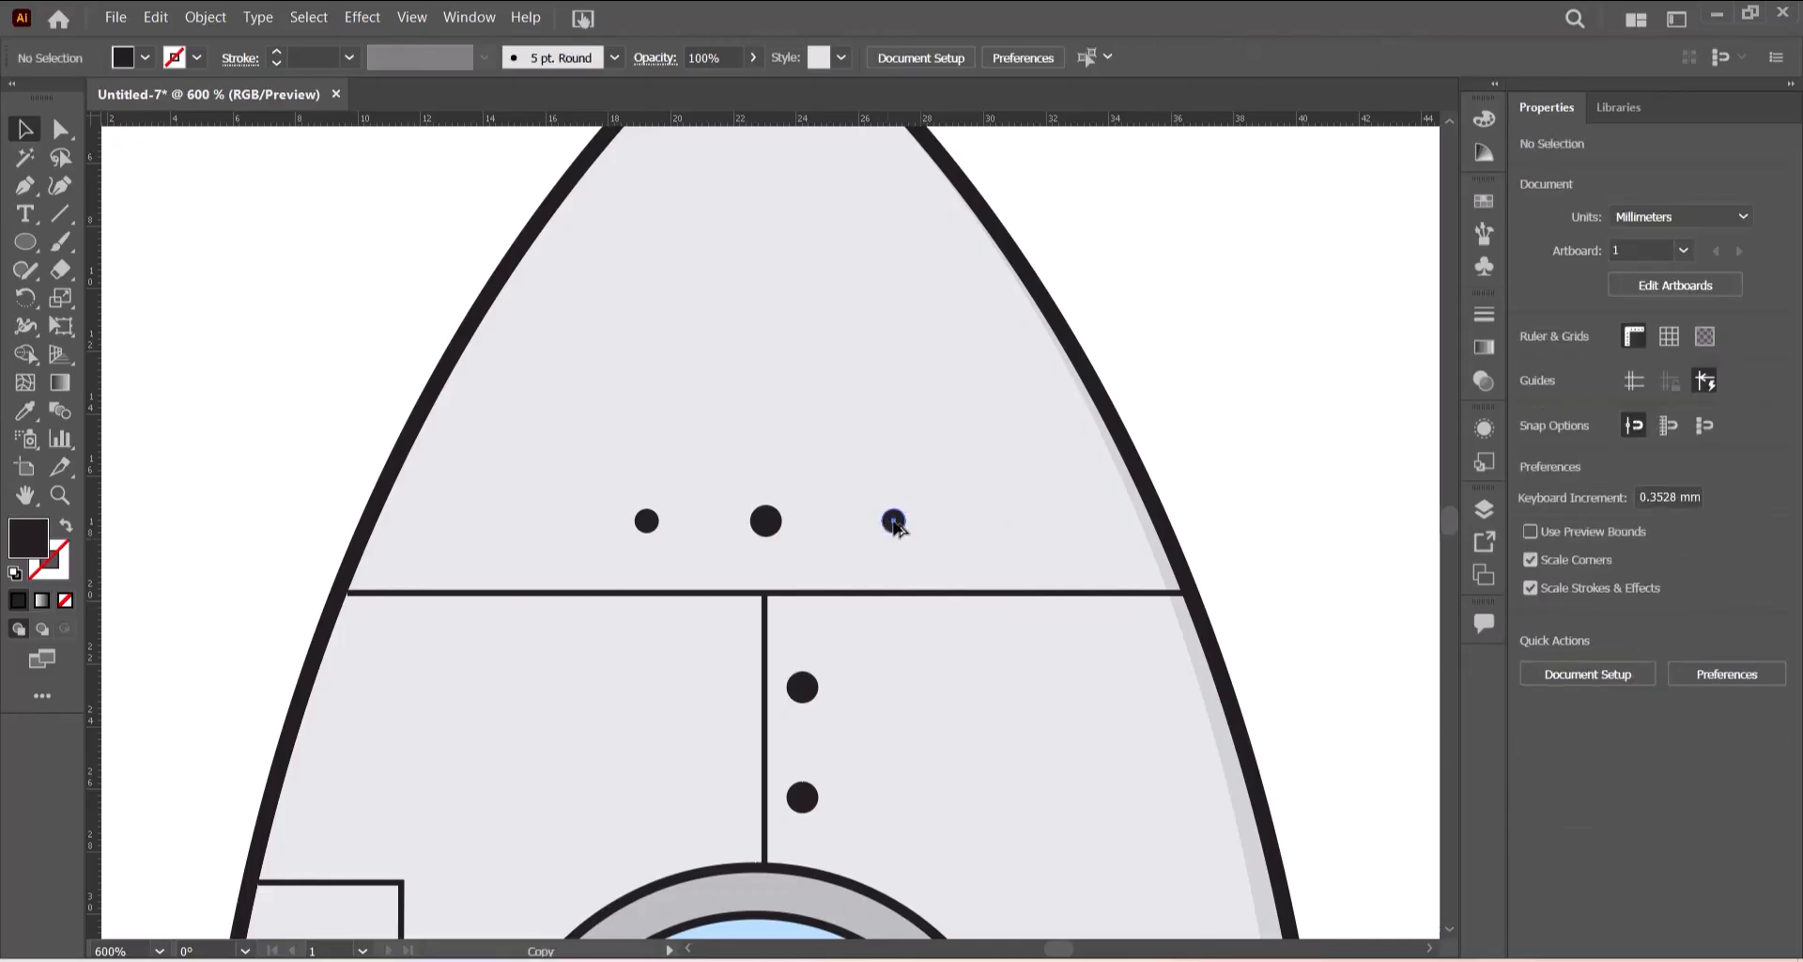
{"action": "left_click_drag", "start_coordinate": [893, 522], "coordinate": [988, 528]}
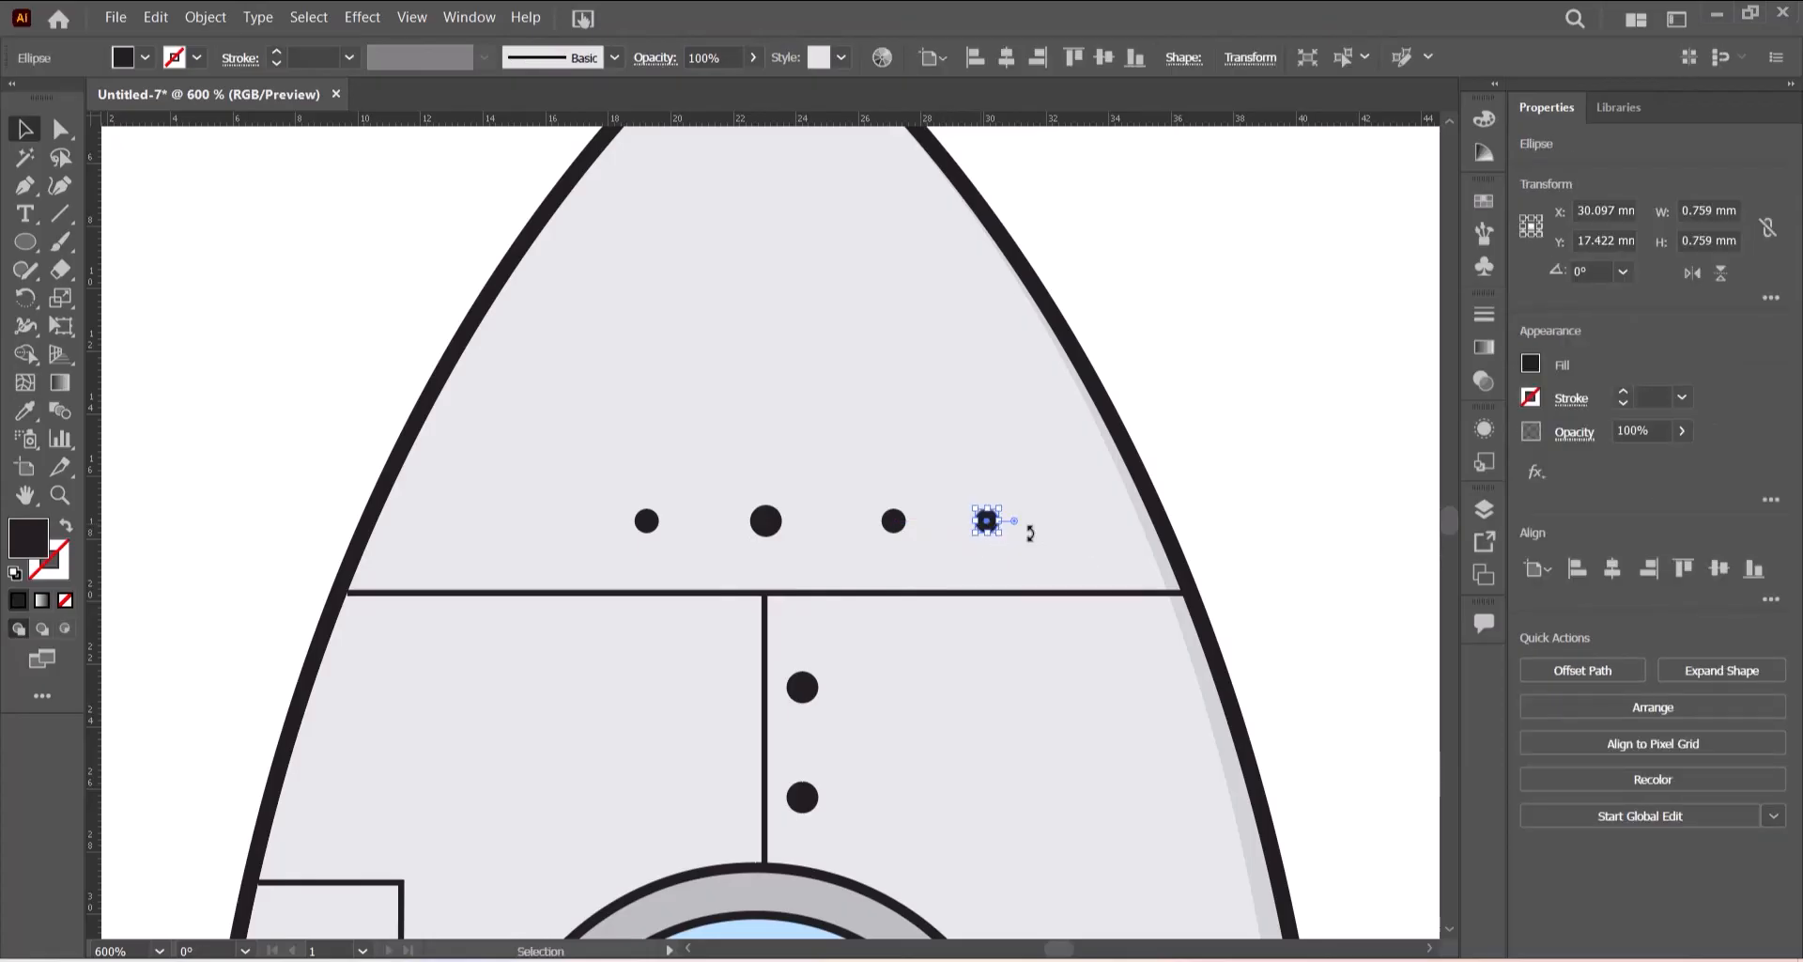
- Shrink the rightmost nose dot to about 0.47 mm
{"action": "scroll", "coordinate": [1152, 531], "scroll_direction": "up", "scroll_amount": 3}
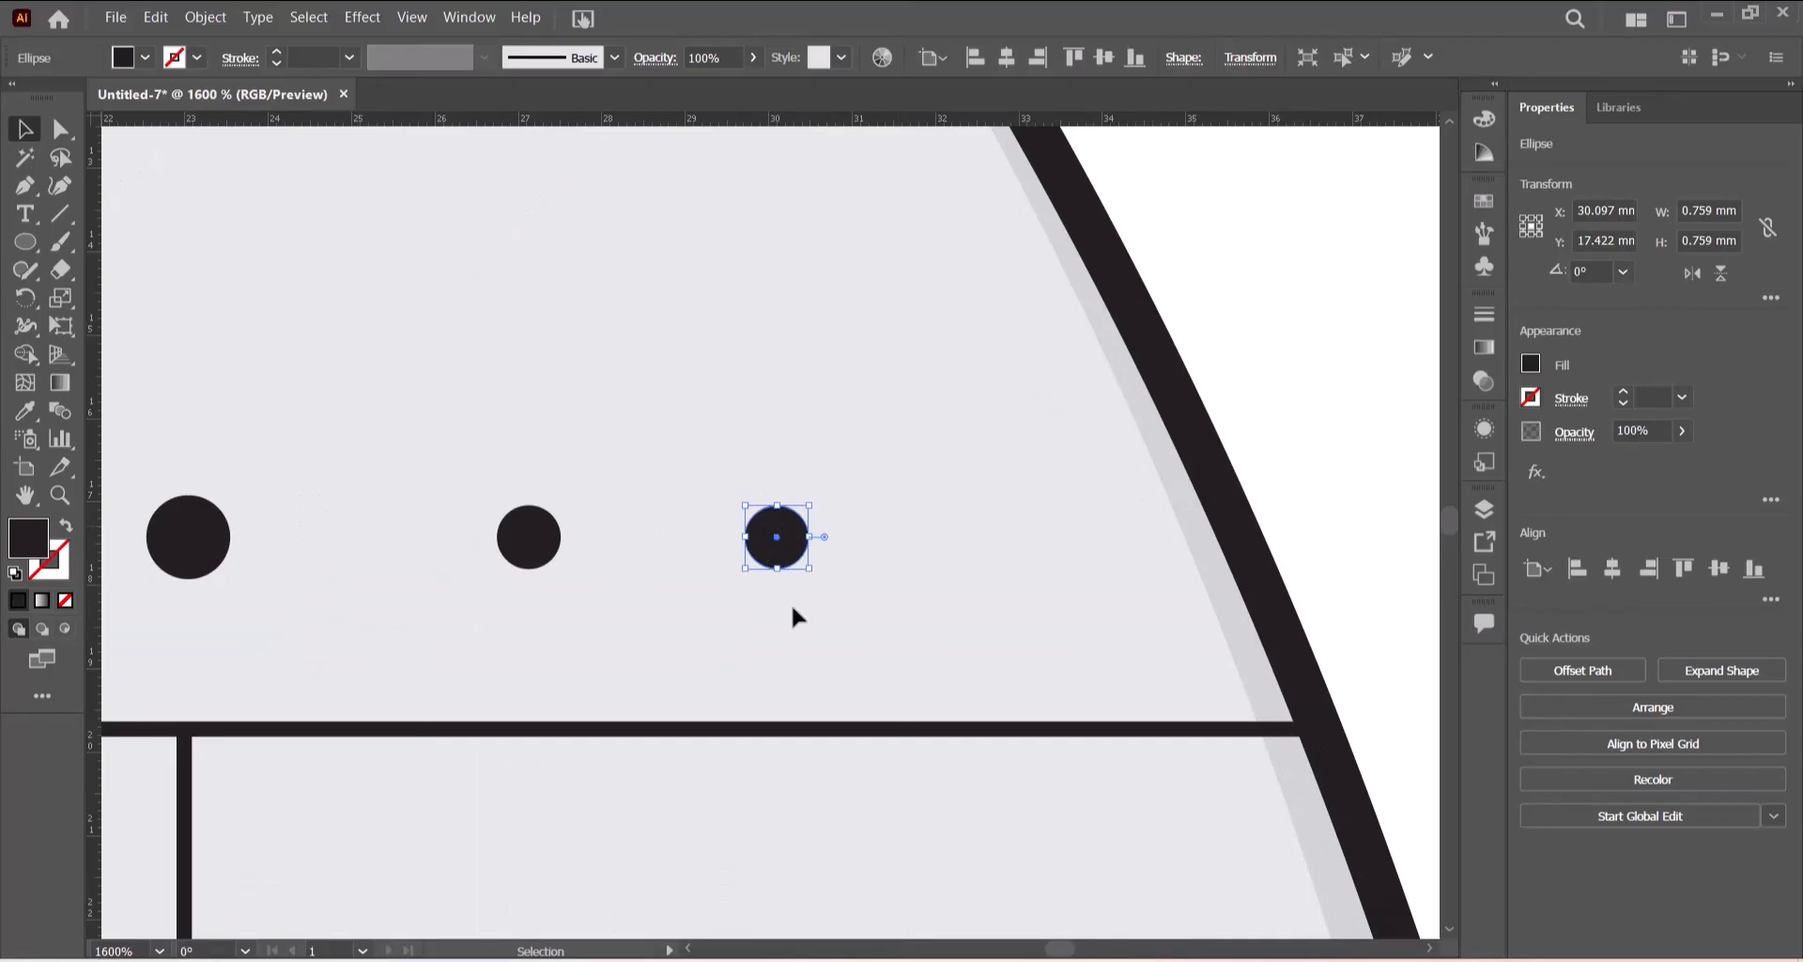
{"action": "mouse_move", "coordinate": [806, 566]}
{"action": "left_mouse_down"}
{"action": "mouse_move", "coordinate": [779, 536]}
{"action": "mouse_move", "coordinate": [813, 556]}
{"action": "mouse_move", "coordinate": [789, 550]}
{"action": "left_mouse_up"}
{"action": "left_click", "coordinate": [776, 571]}
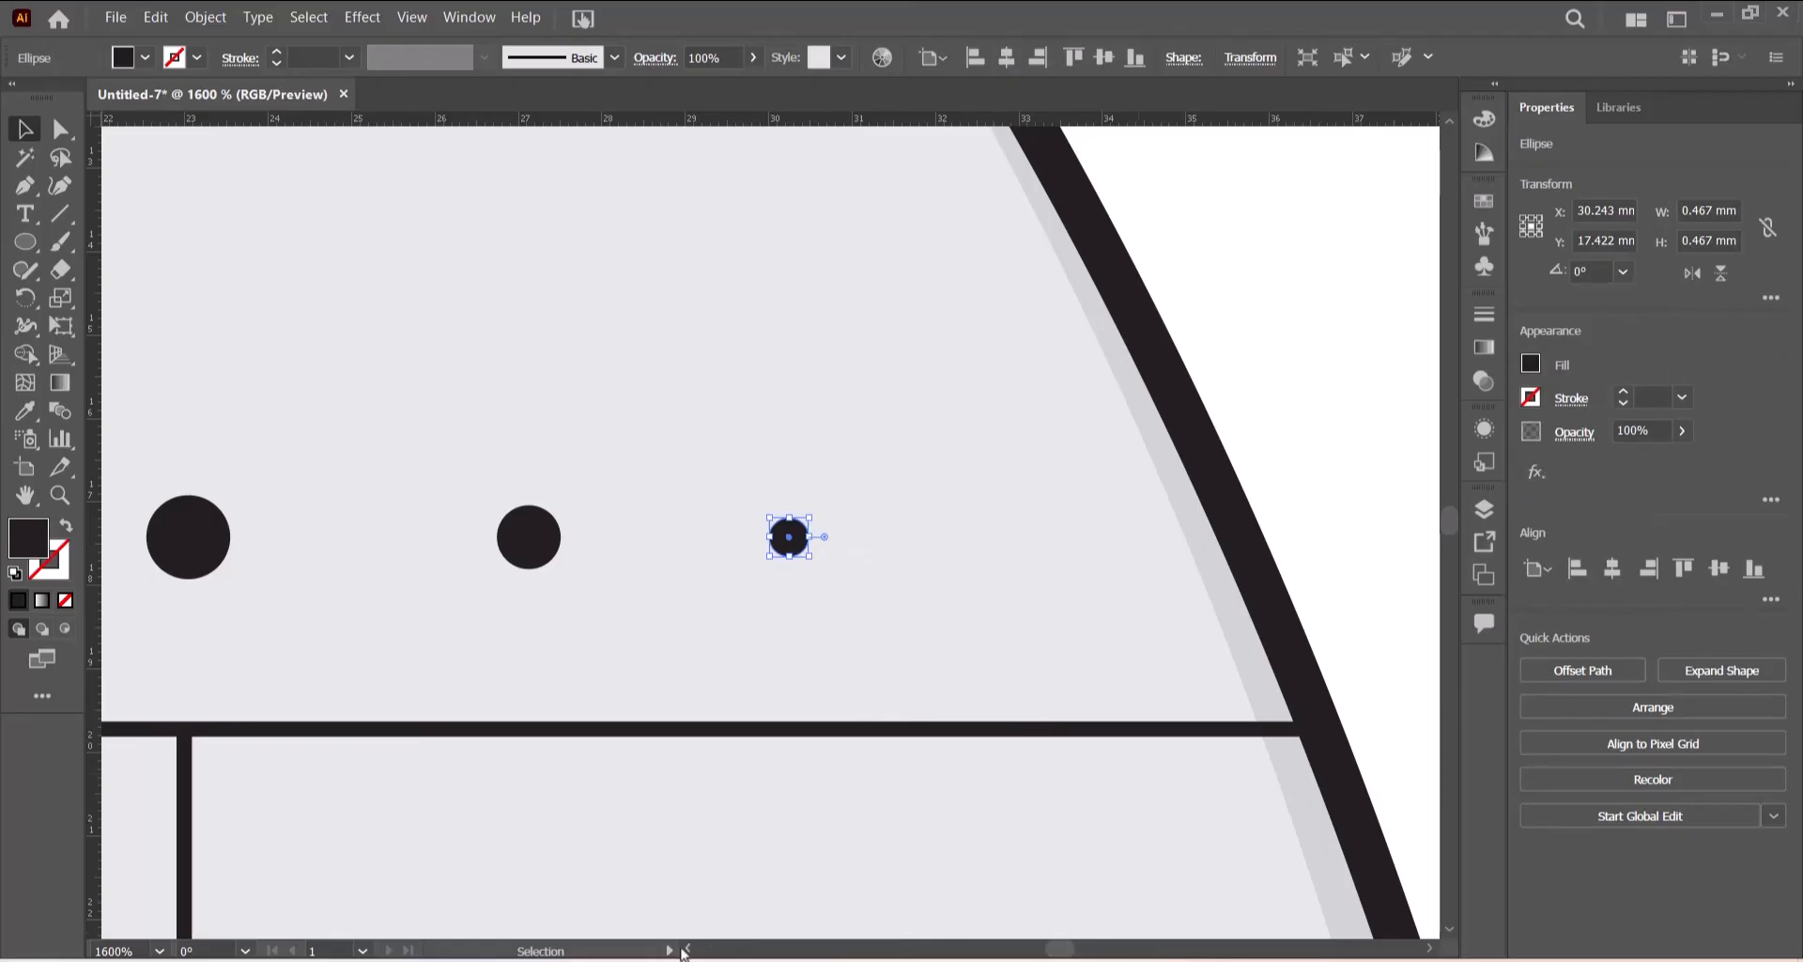
{"action": "left_click_drag", "start_coordinate": [687, 950], "coordinate": [687, 950]}
{"action": "left_click", "coordinate": [810, 542]}
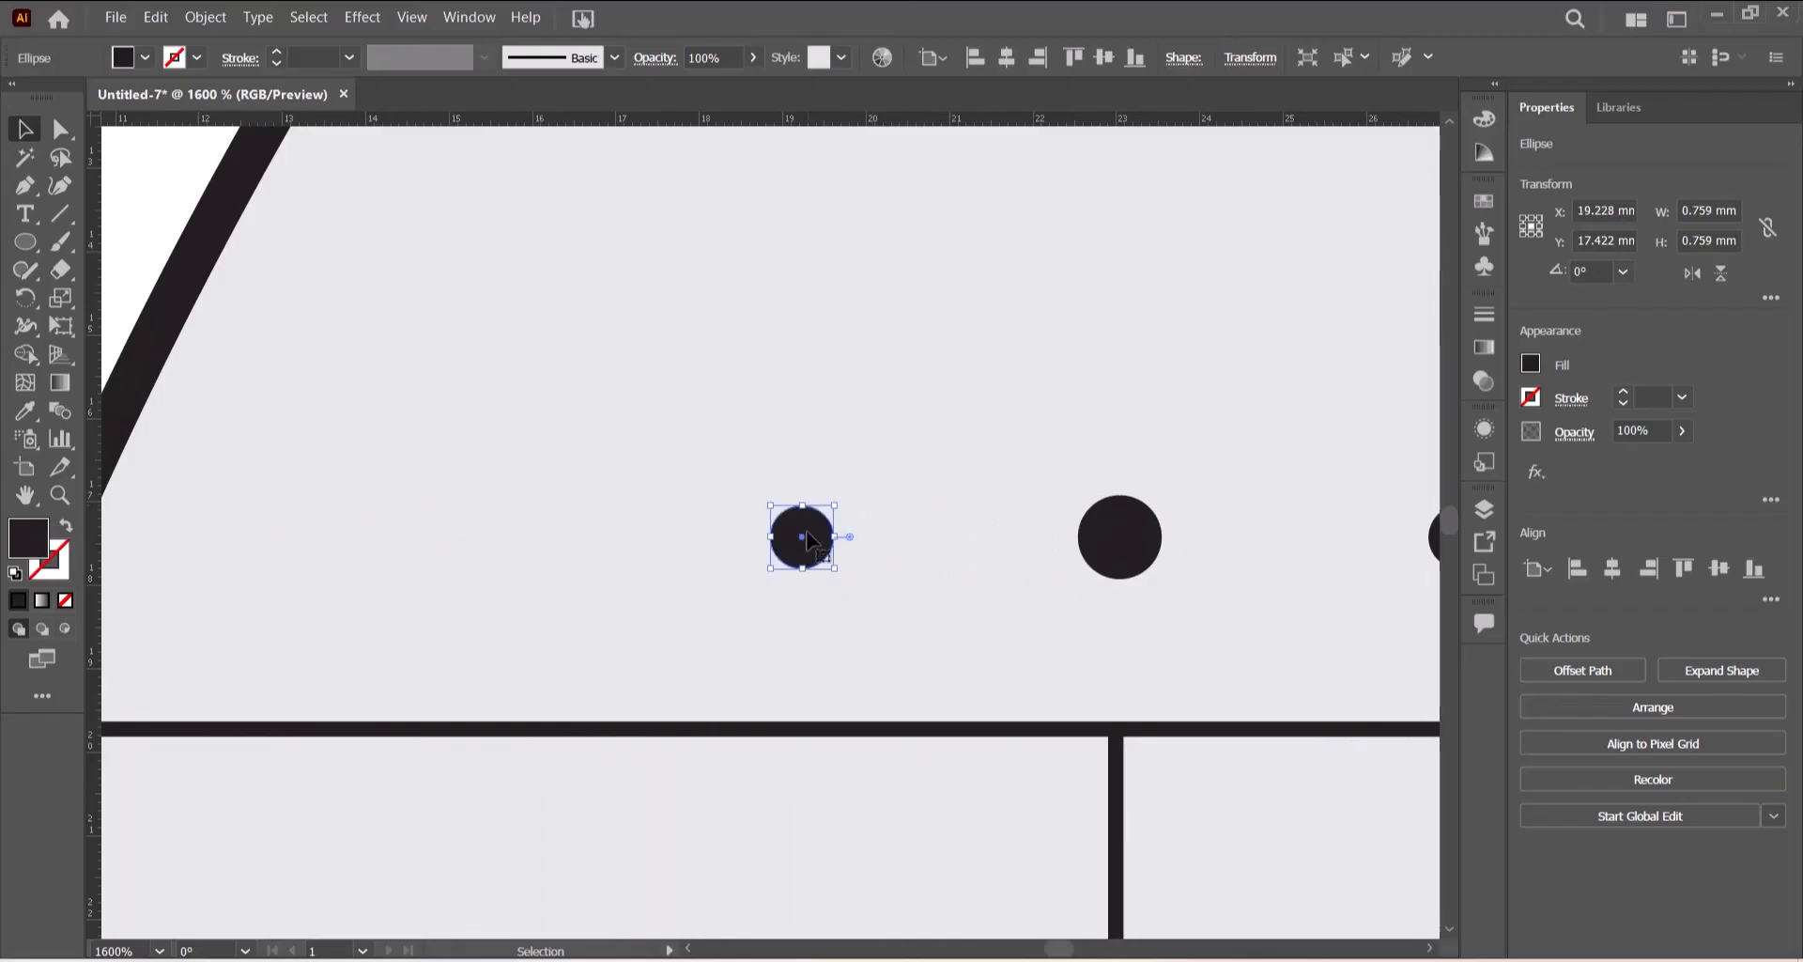
- Duplicate a nose dot to the far left as a smaller dot and align it with the nose row
{"action": "left_click_drag", "start_coordinate": [810, 542], "coordinate": [573, 543]}
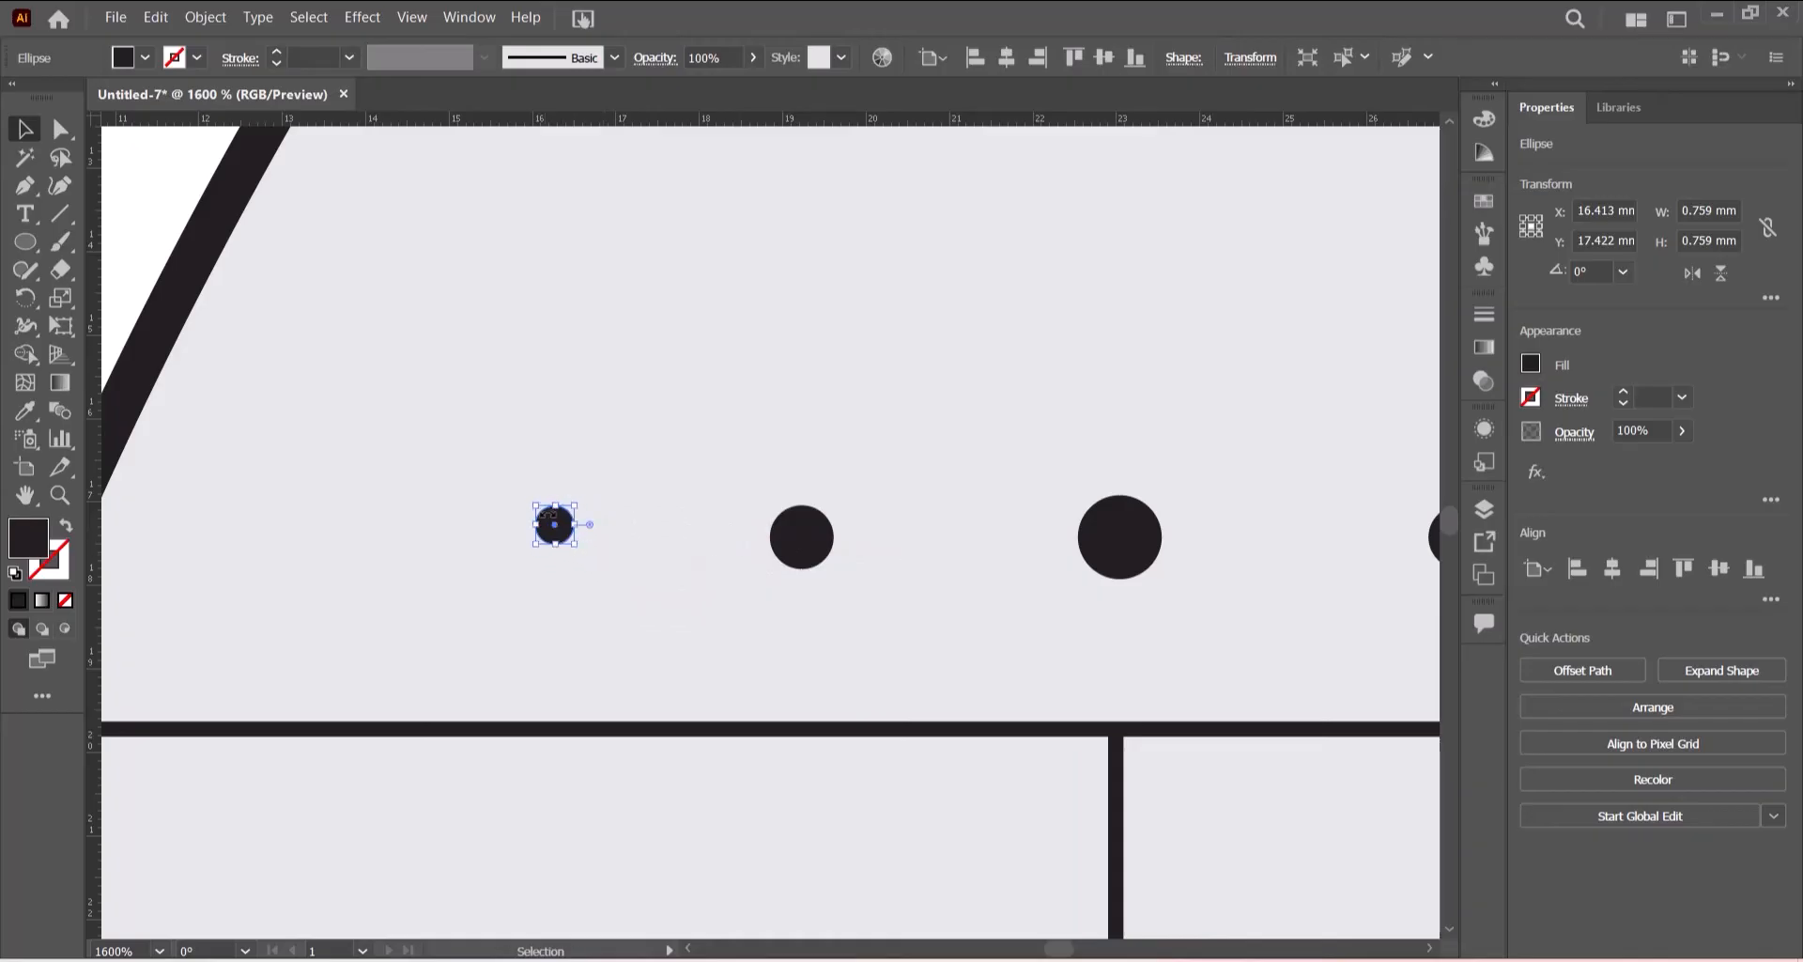
{"action": "left_click", "coordinate": [650, 482]}
{"action": "left_click_drag", "start_coordinate": [556, 530], "coordinate": [558, 543]}
{"action": "left_click", "coordinate": [708, 648]}
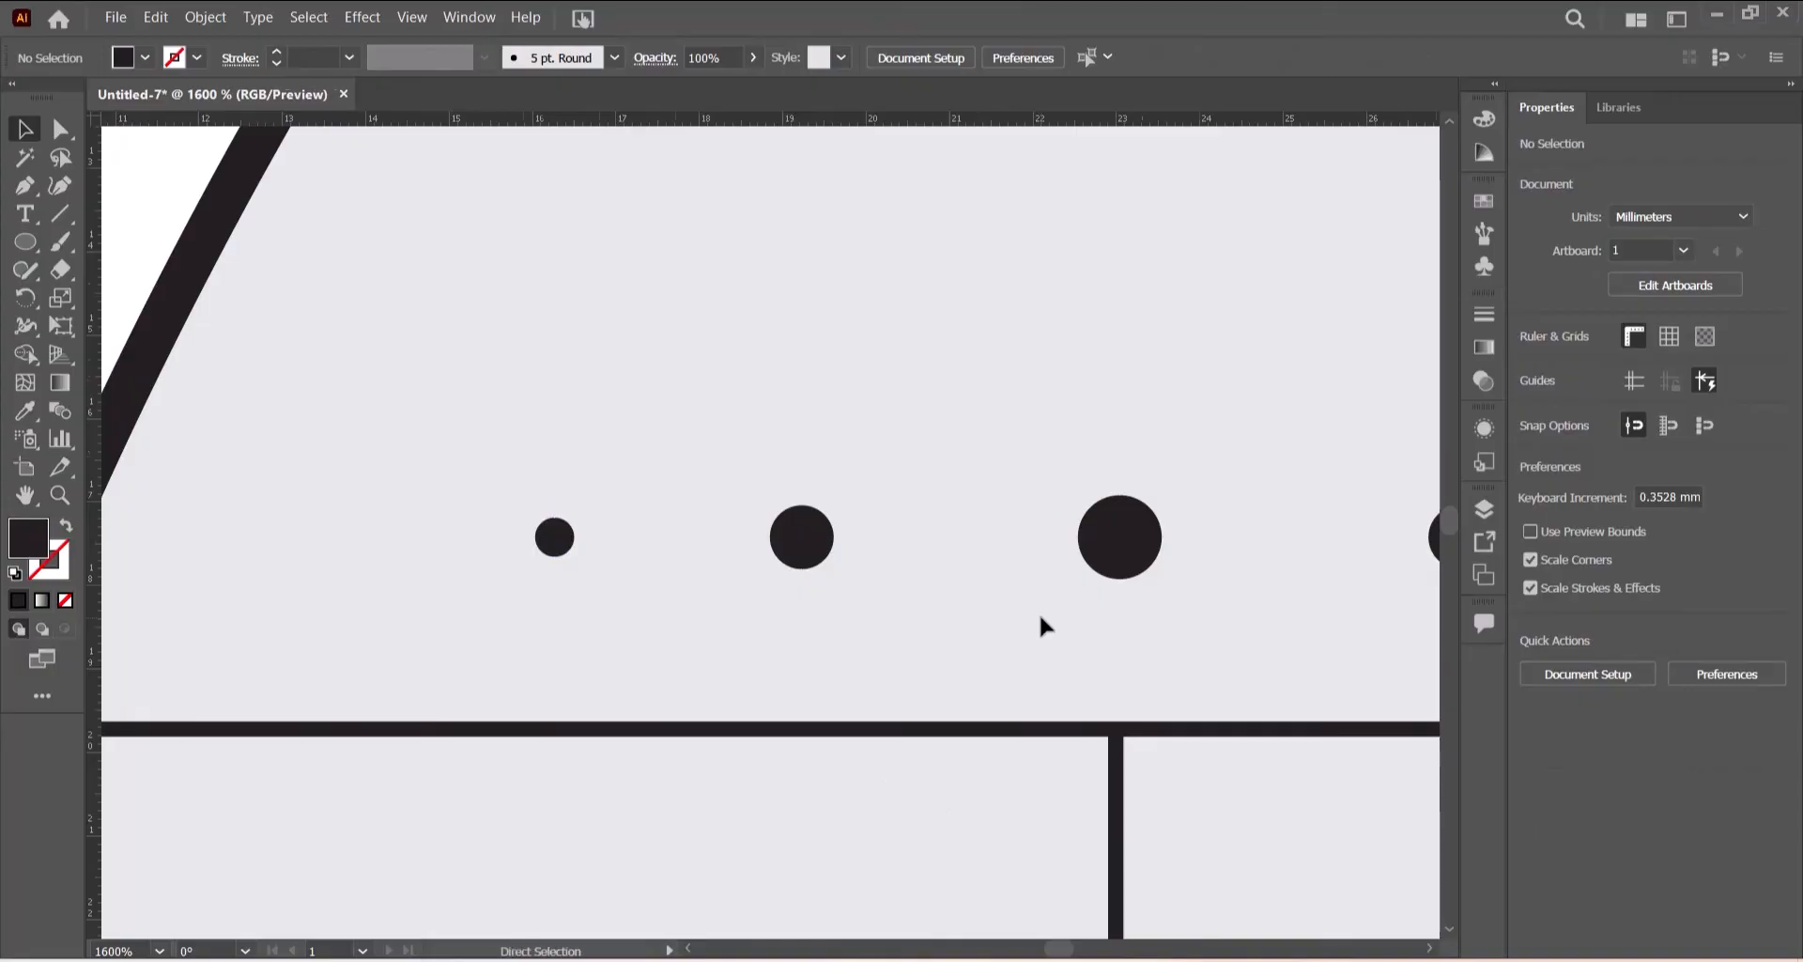
- Copy a rivet dot from the central column into the lower part of the left side panel
{"action": "key", "text": "ctrl+0"}
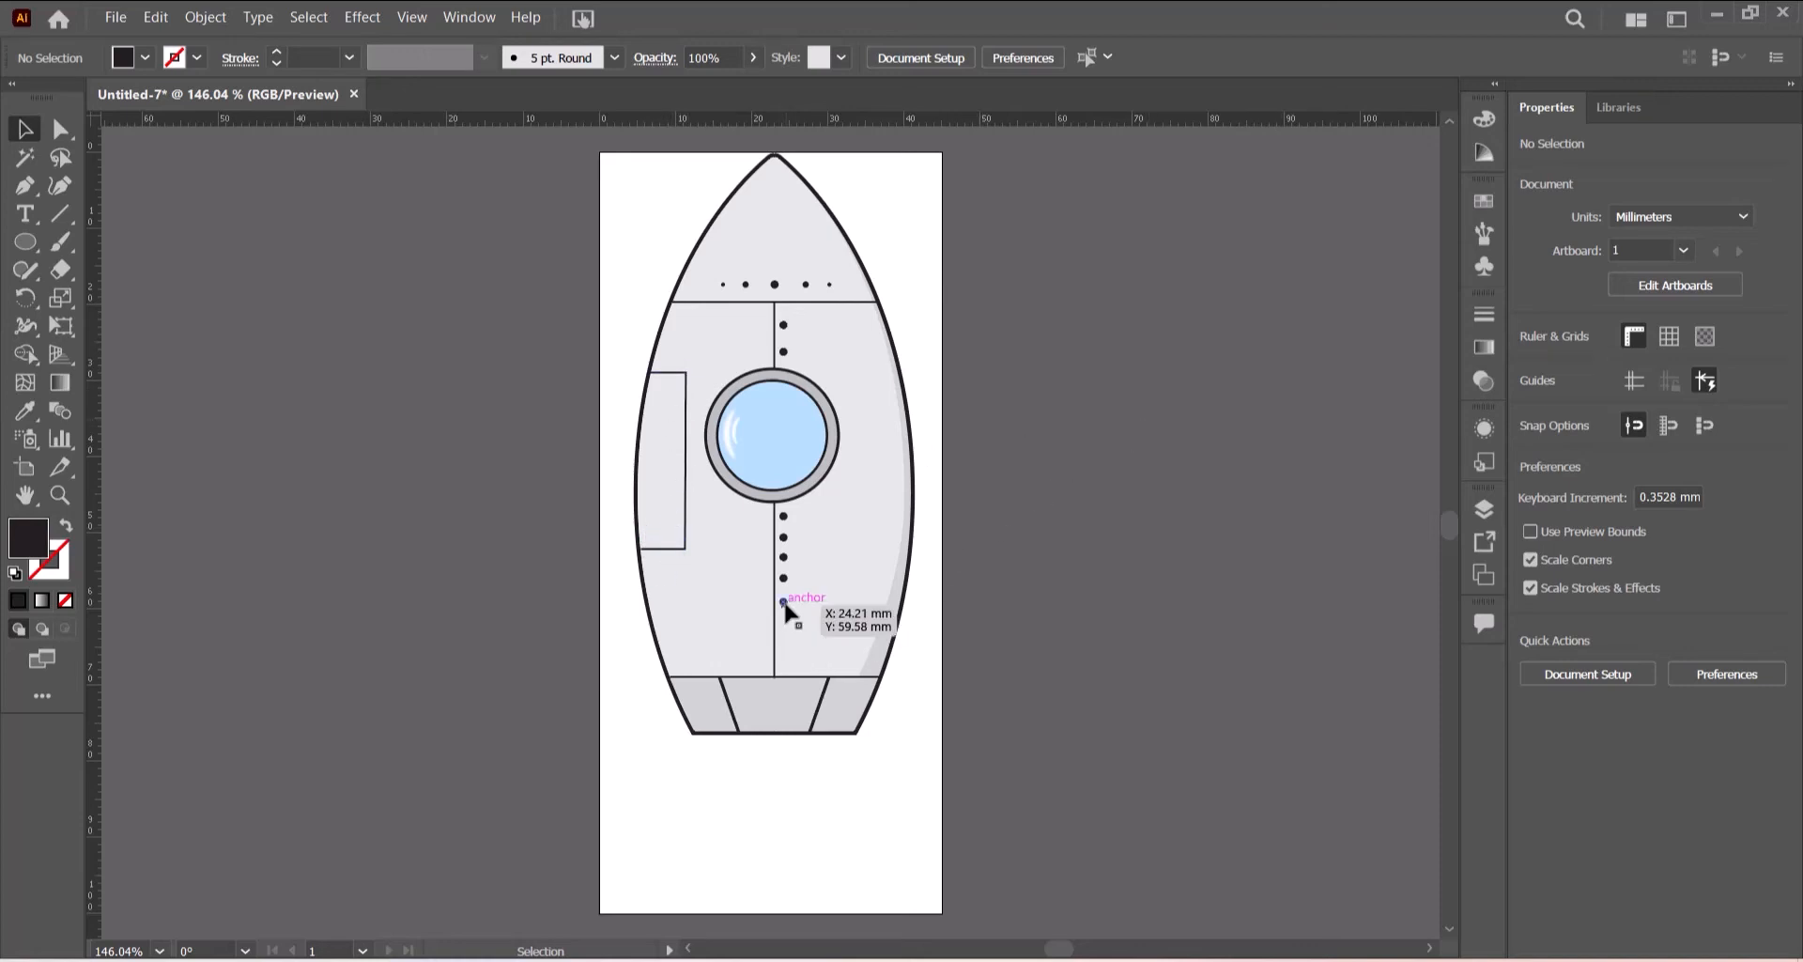
{"action": "left_click_drag", "start_coordinate": [784, 601], "coordinate": [676, 537]}
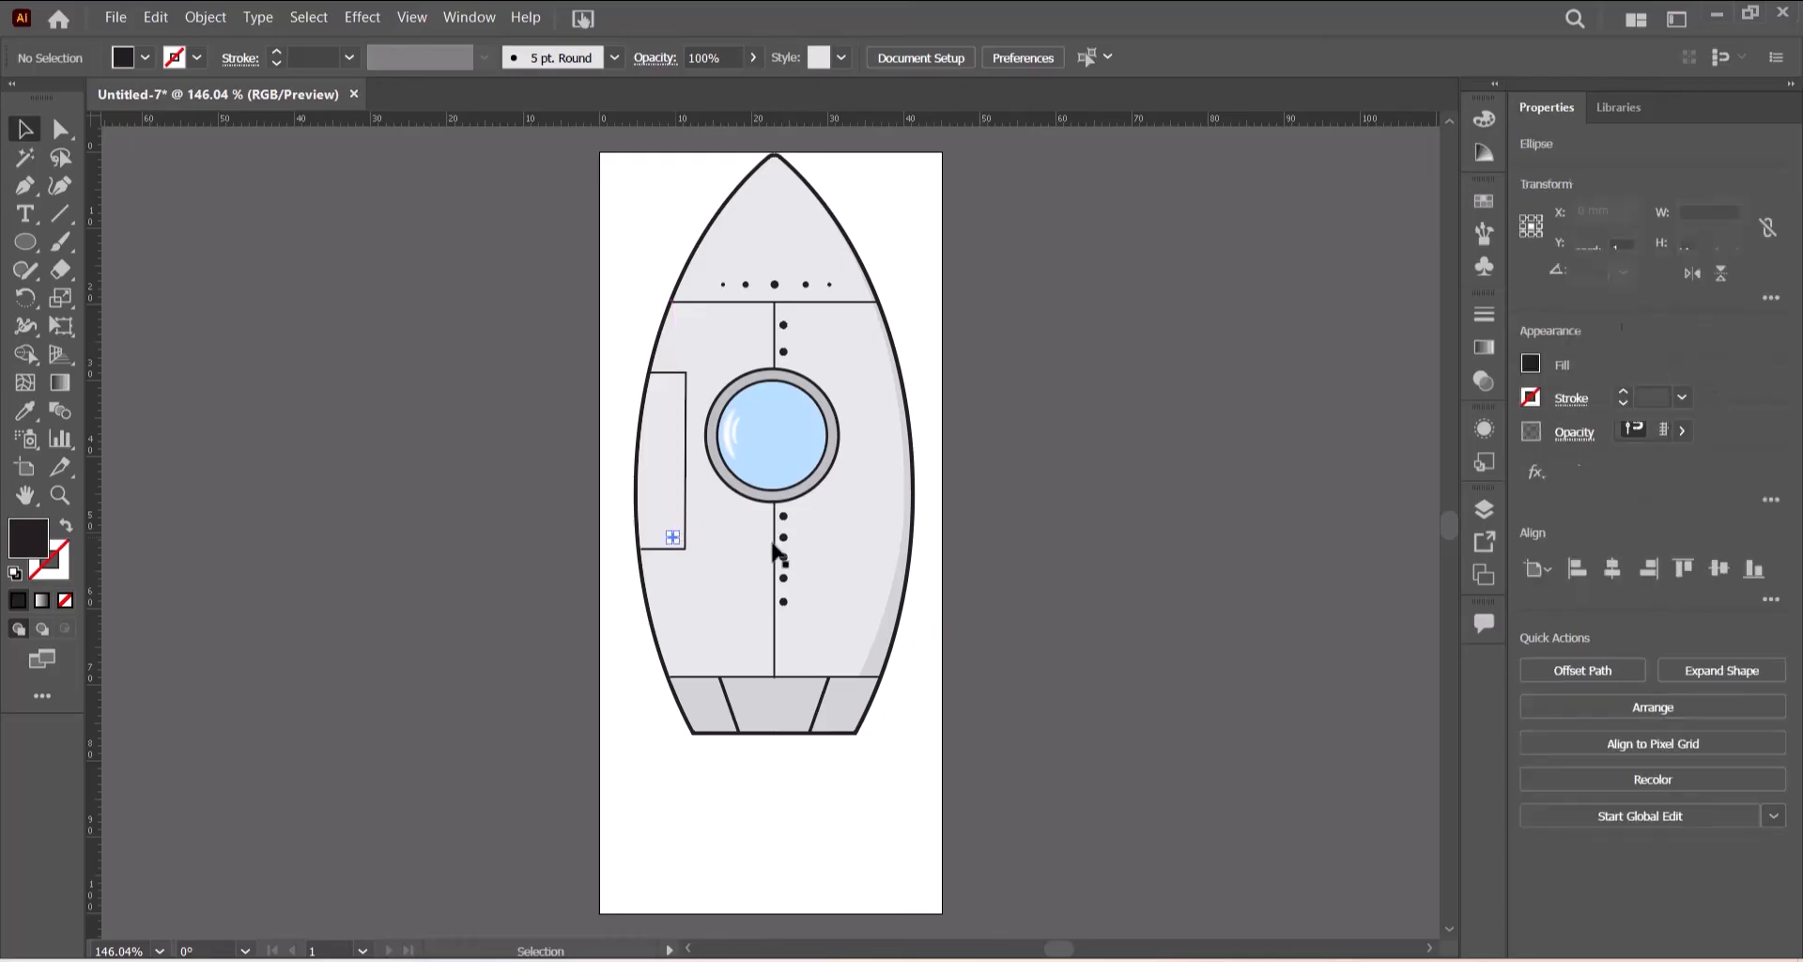
{"action": "left_click", "coordinate": [714, 505]}
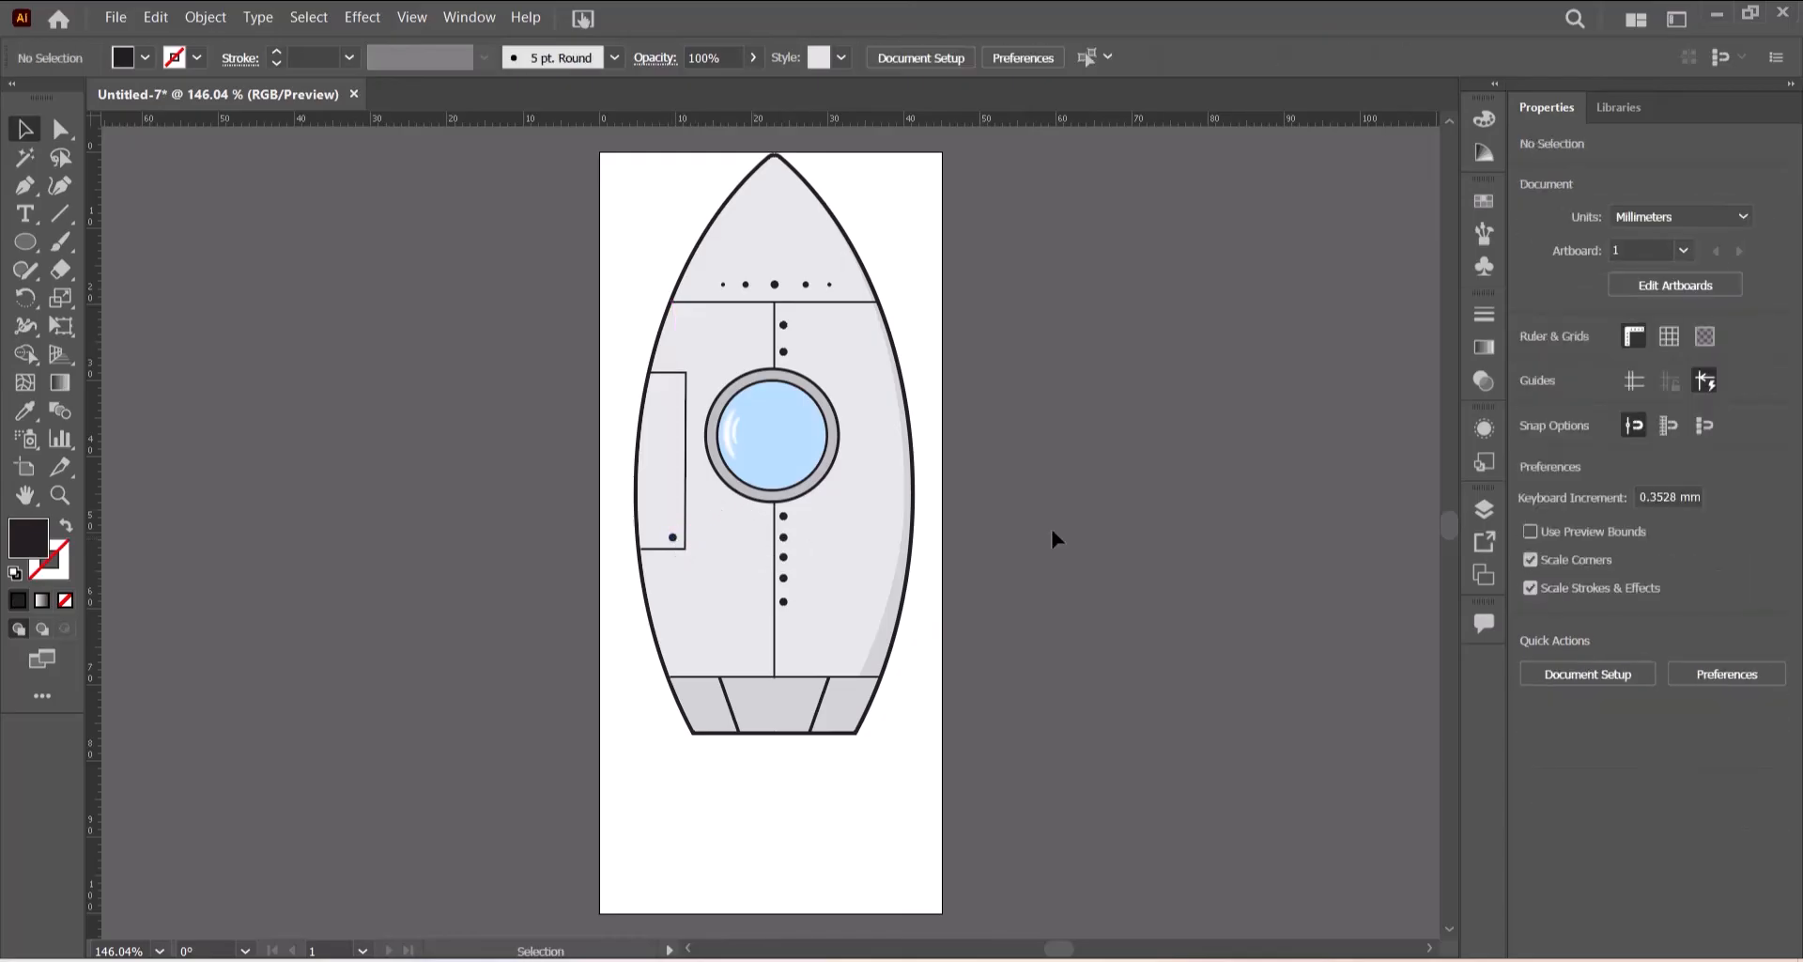
- Duplicate the side-panel dot upward twice to form a vertical column of three evenly spaced dots
{"action": "key", "text": "ctrl+equal"}
{"action": "key", "text": "ctrl+equal"}
{"action": "key", "text": "ctrl+equal"}
{"action": "key", "text": "ctrl+equal"}
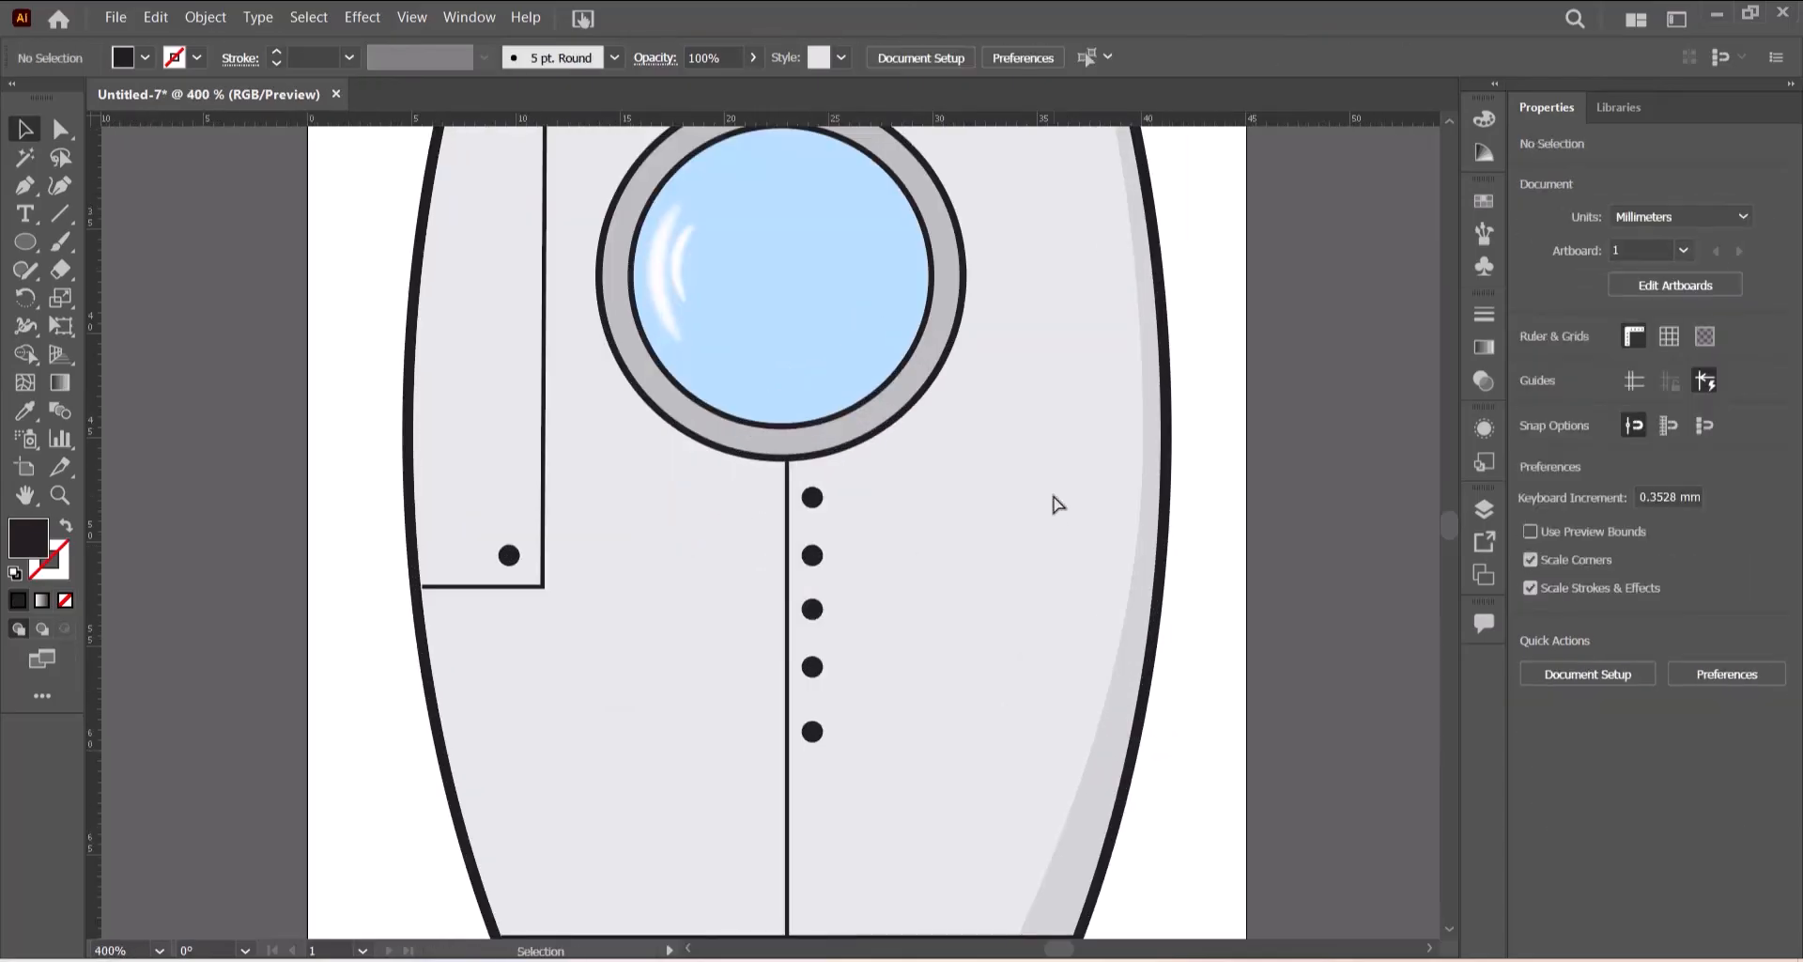
{"action": "scroll", "coordinate": [1052, 489], "scroll_direction": "up", "scroll_amount": 3}
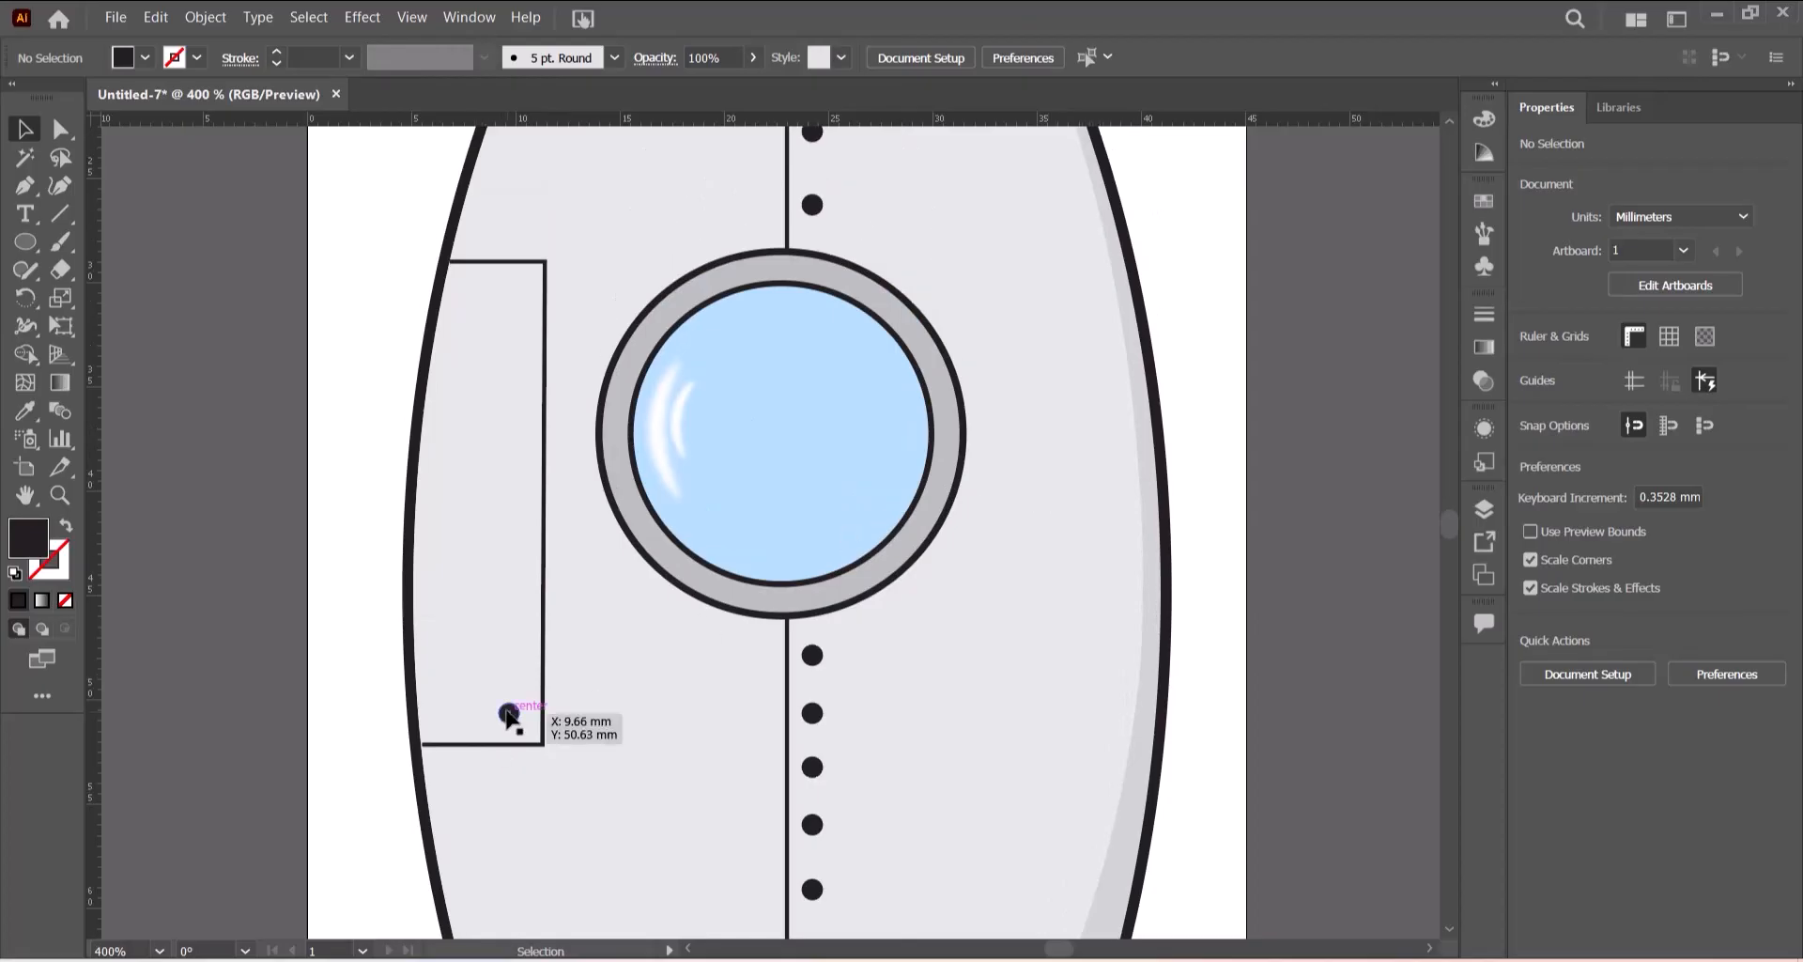
{"action": "left_click_drag", "start_coordinate": [507, 712], "coordinate": [514, 508]}
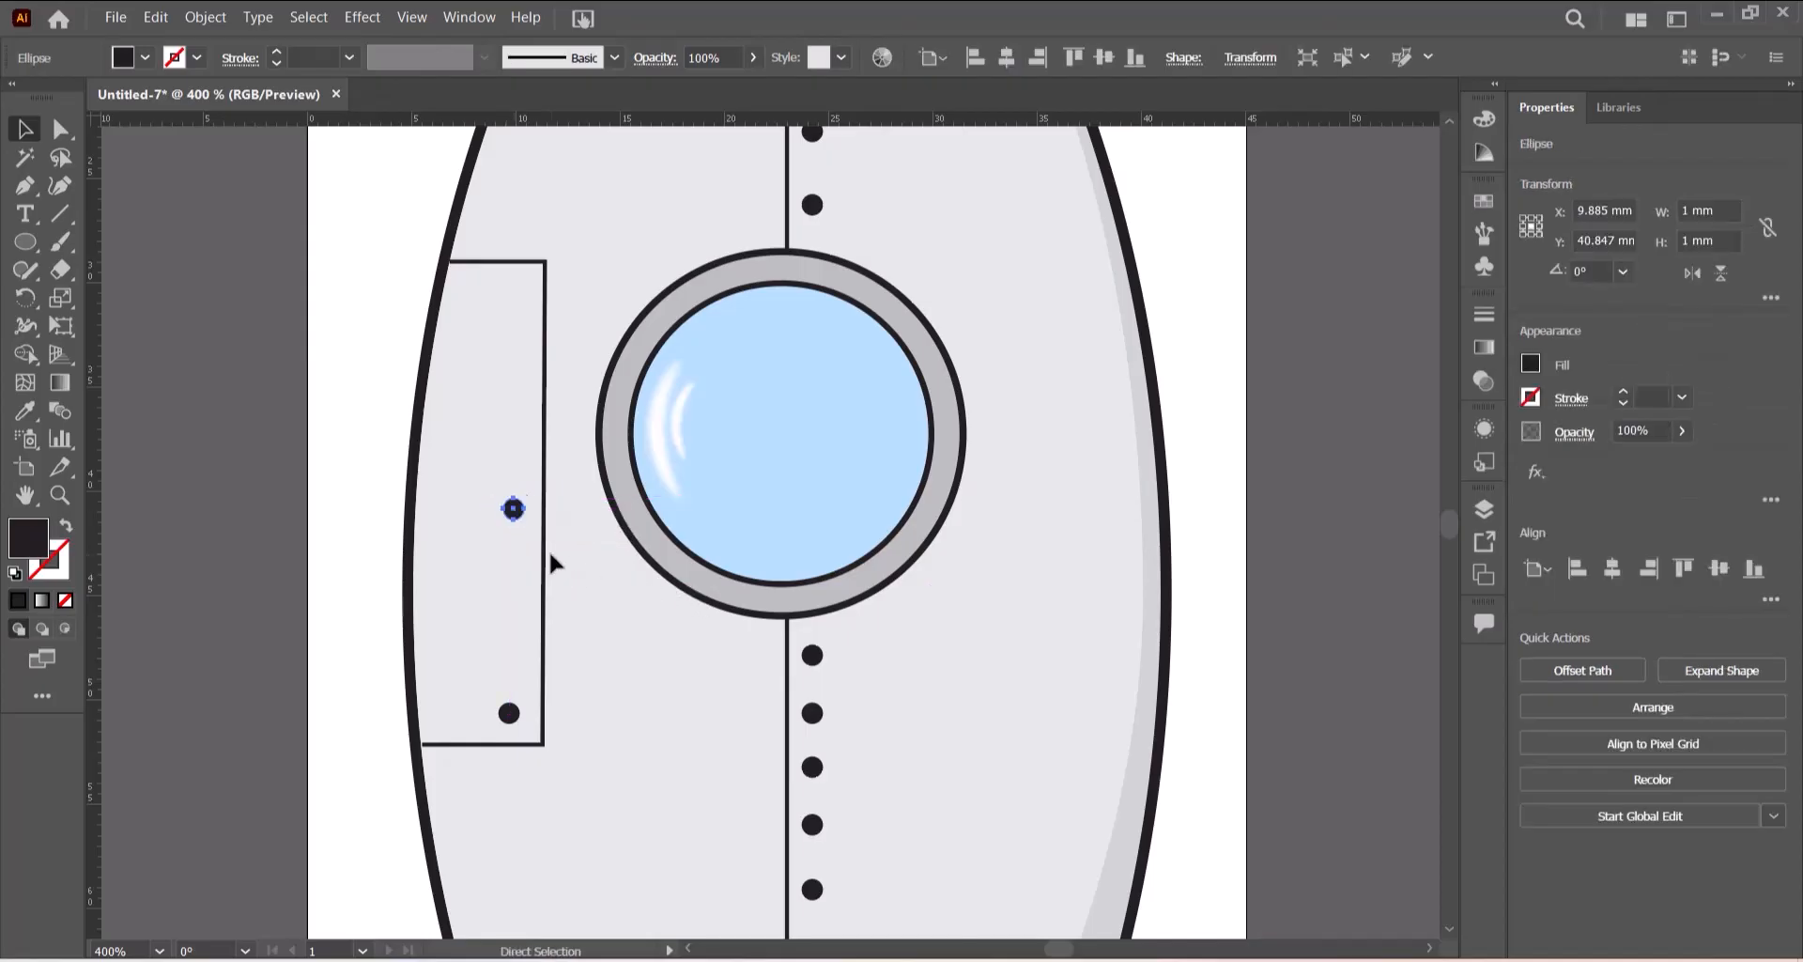
{"action": "key", "text": "ctrl+d"}
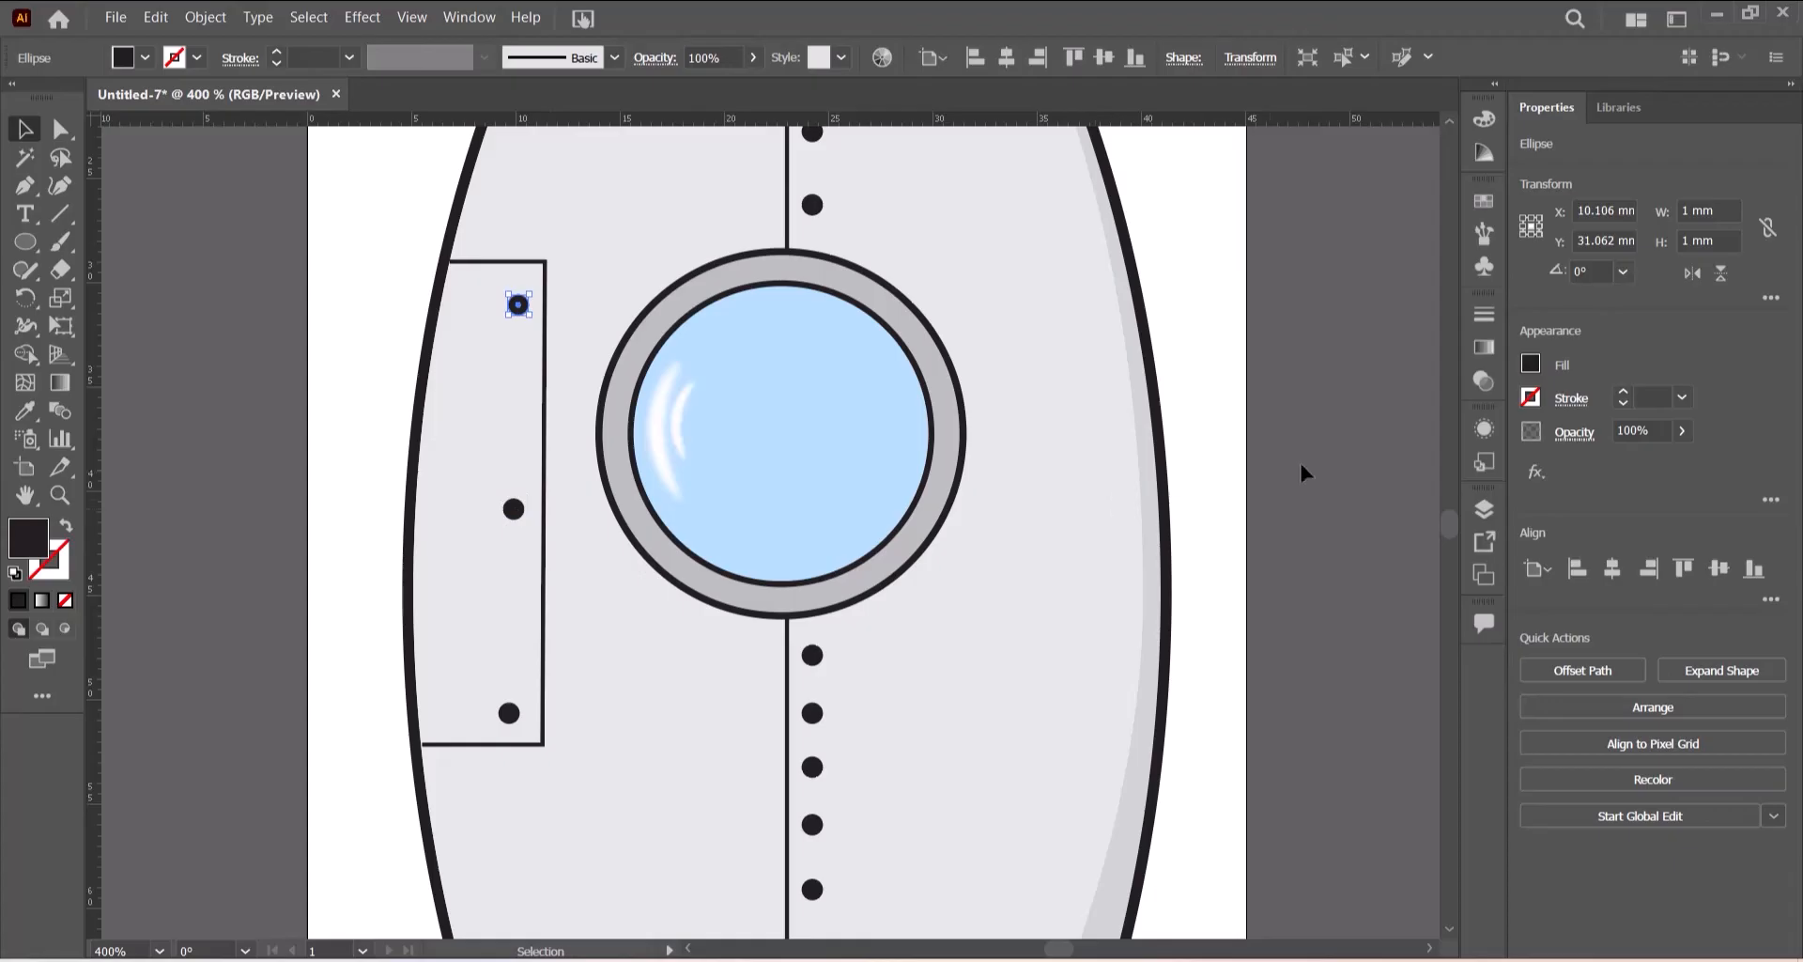
{"action": "left_click", "coordinate": [1233, 583]}
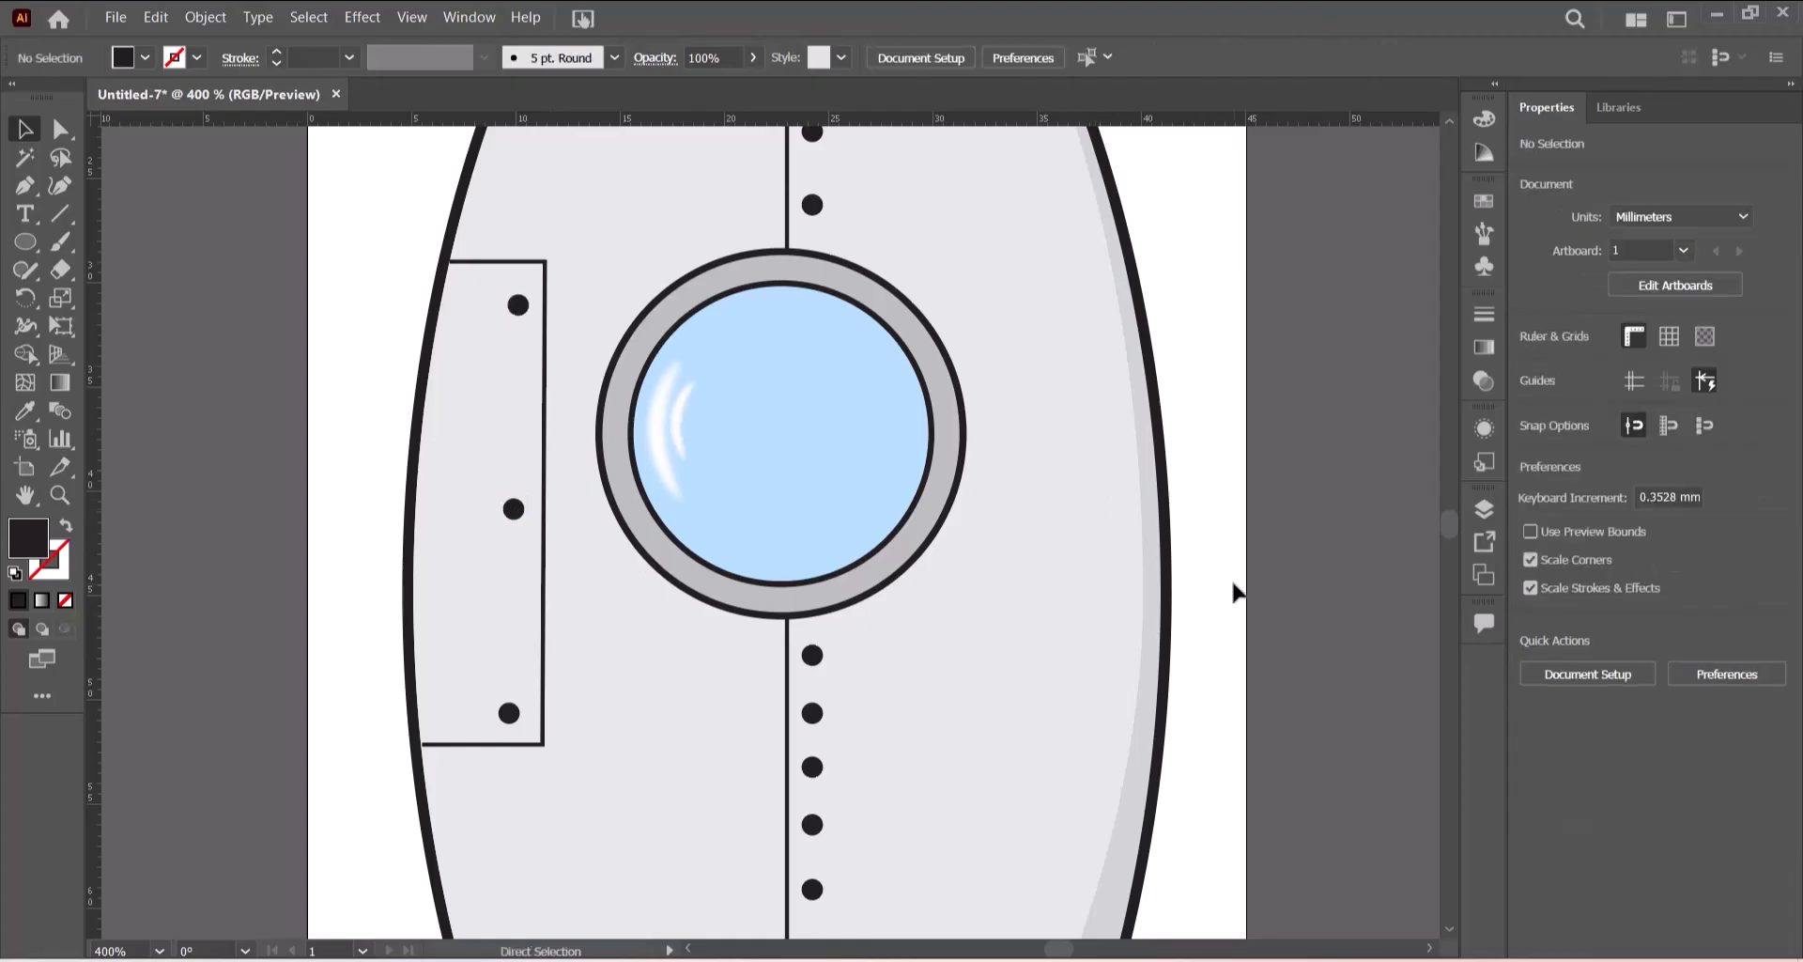
- Compare the rocket drawing against the exam's reference spaceship image
{"action": "key", "text": "ctrl+0"}
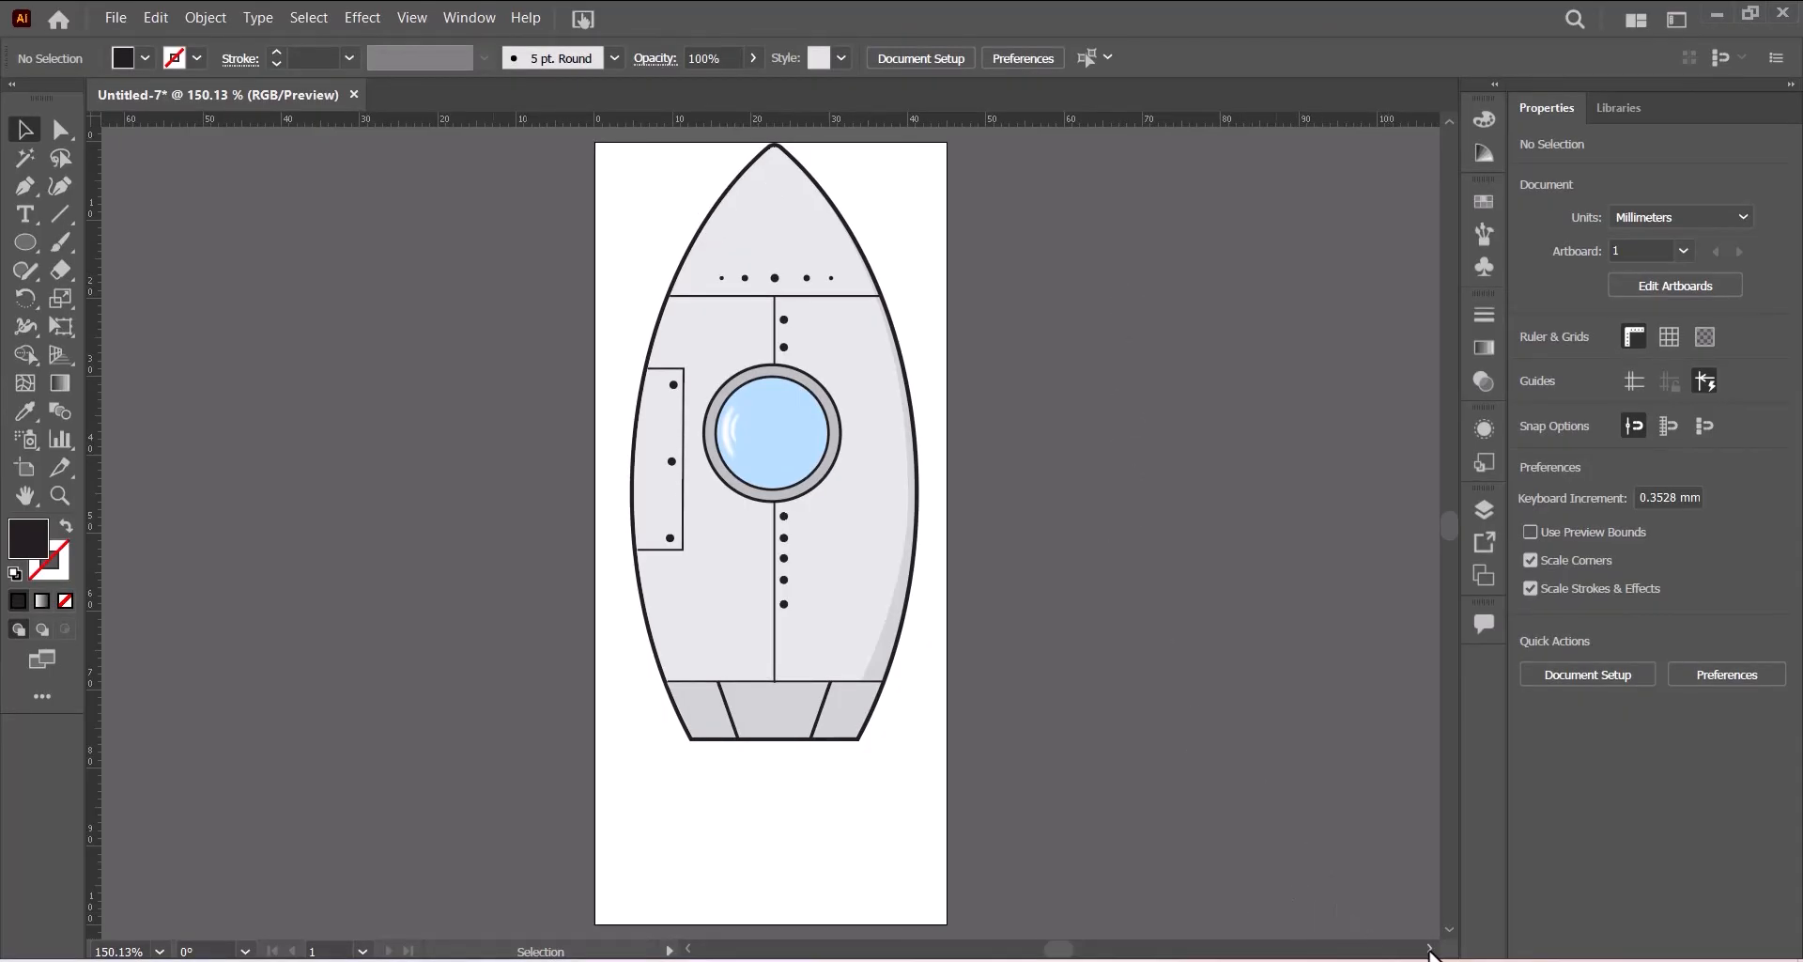
{"action": "left_click_drag", "start_coordinate": [1428, 952], "coordinate": [1429, 952]}
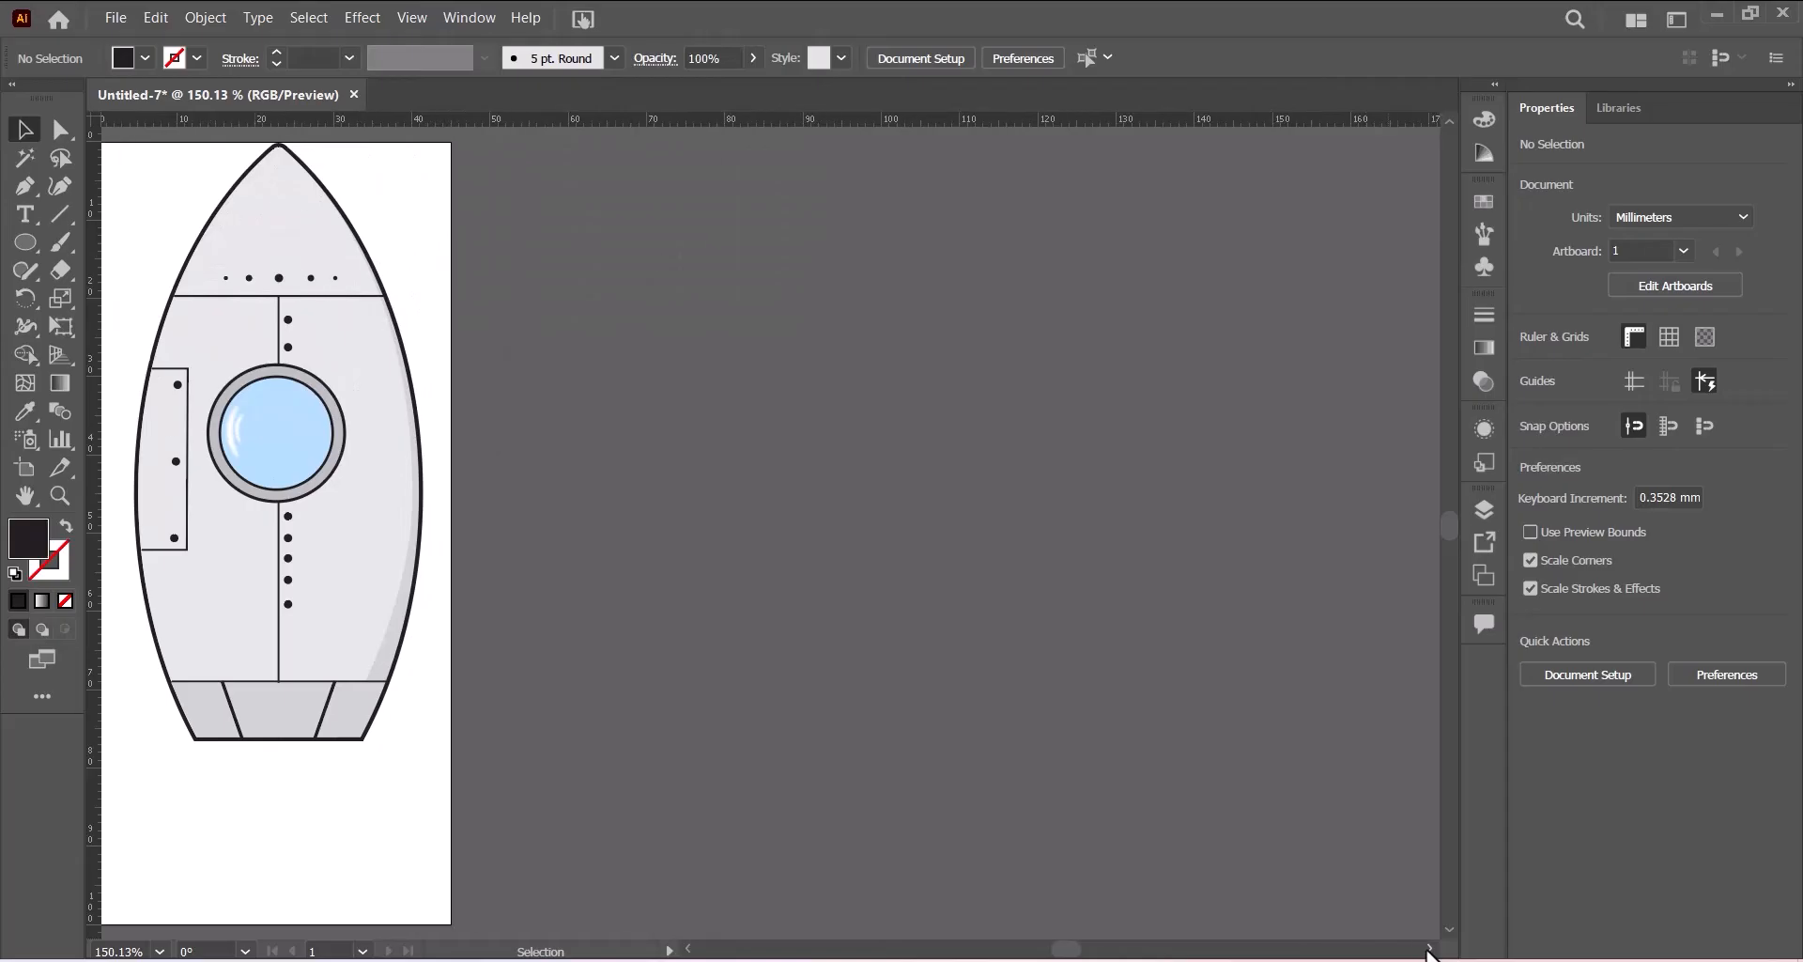
{"action": "left_click", "coordinate": [689, 949]}
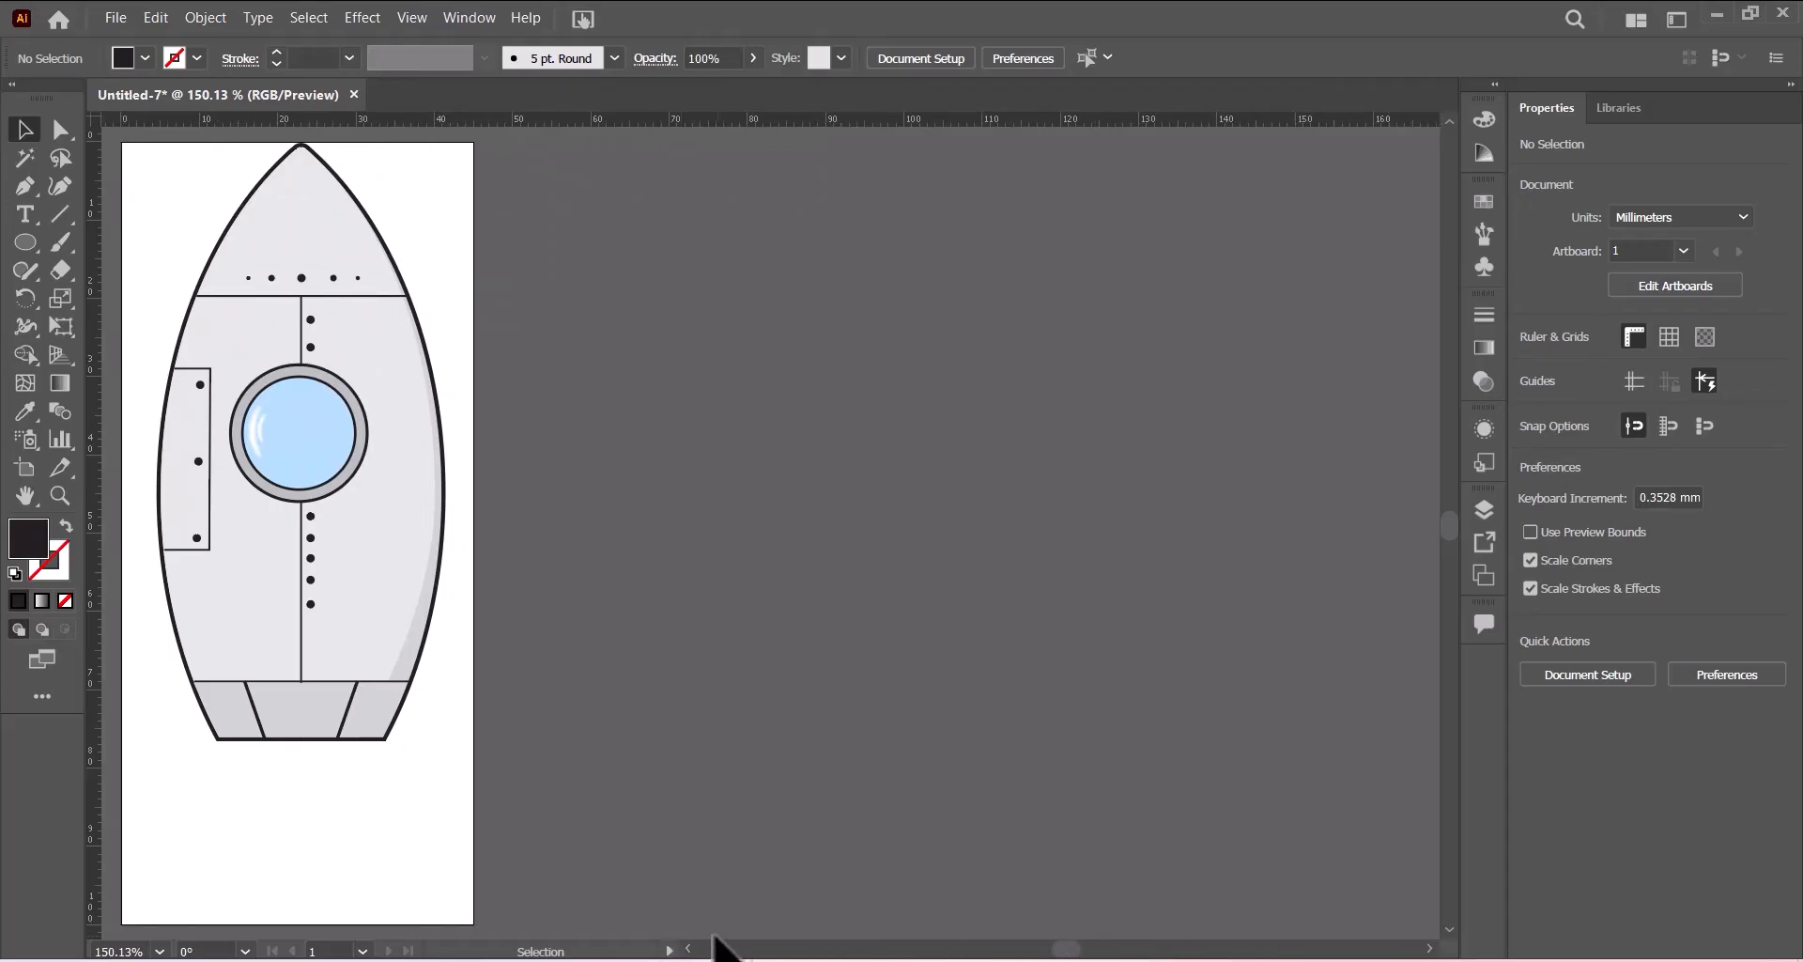
{"action": "left_click", "coordinate": [1428, 950]}
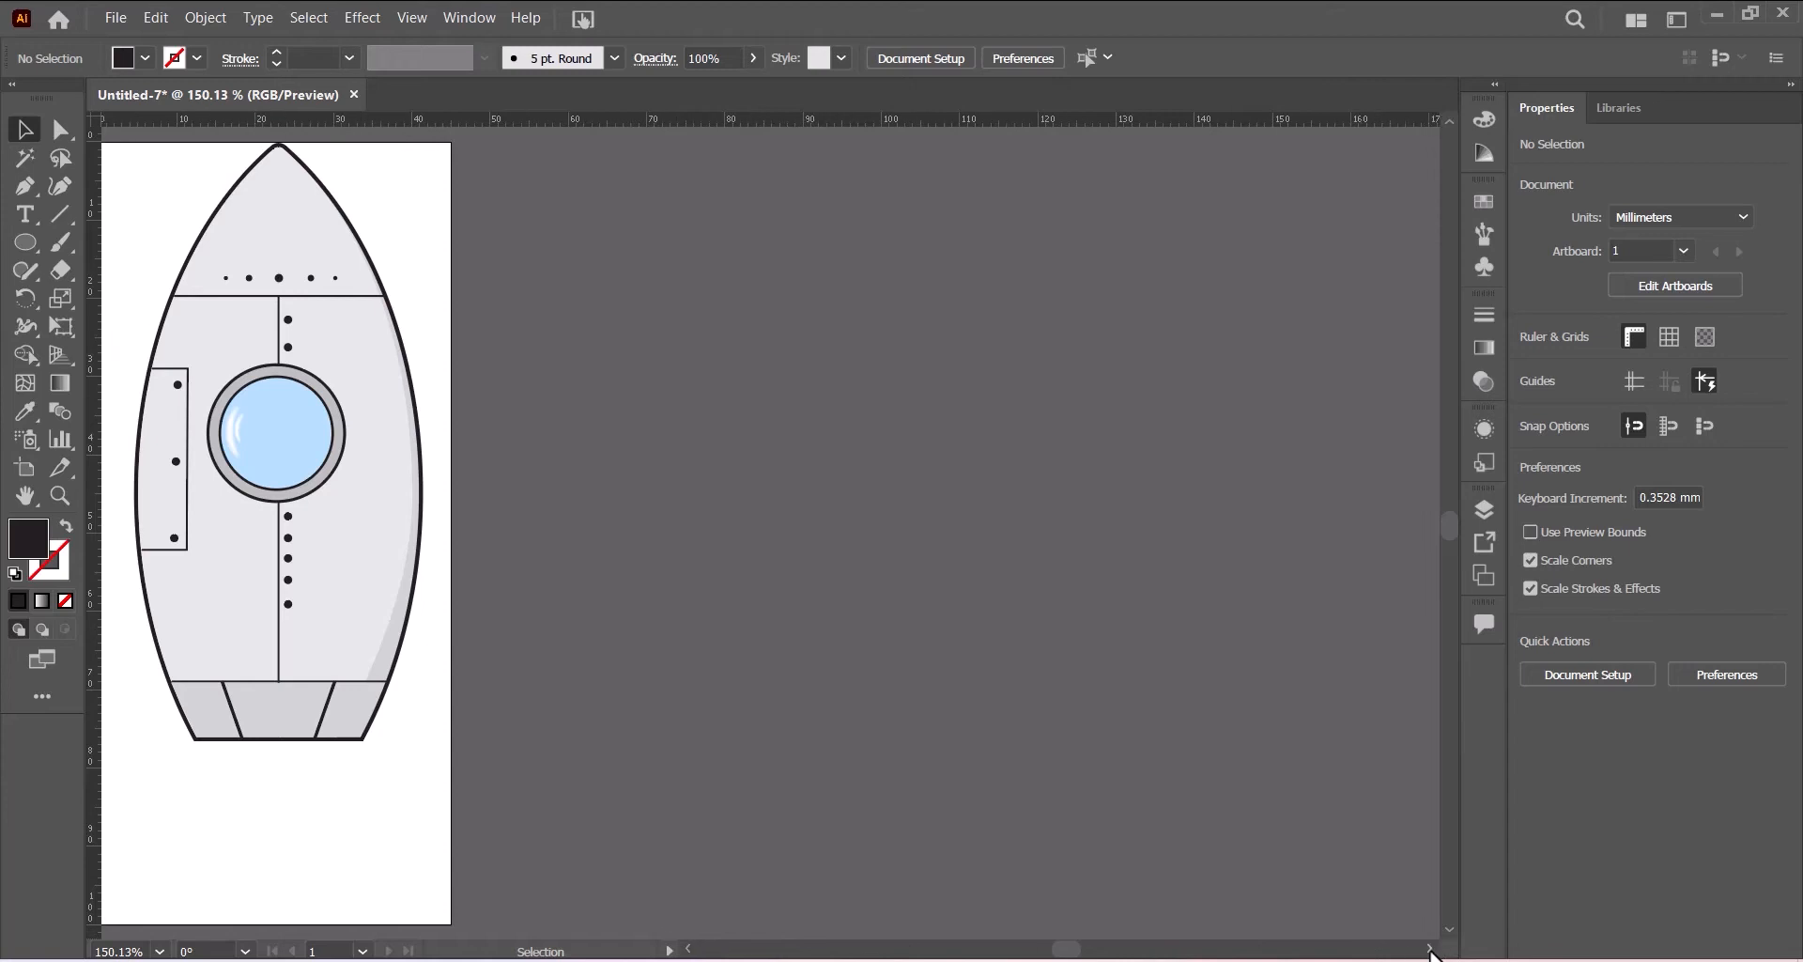
{"action": "left_click", "coordinate": [1429, 950]}
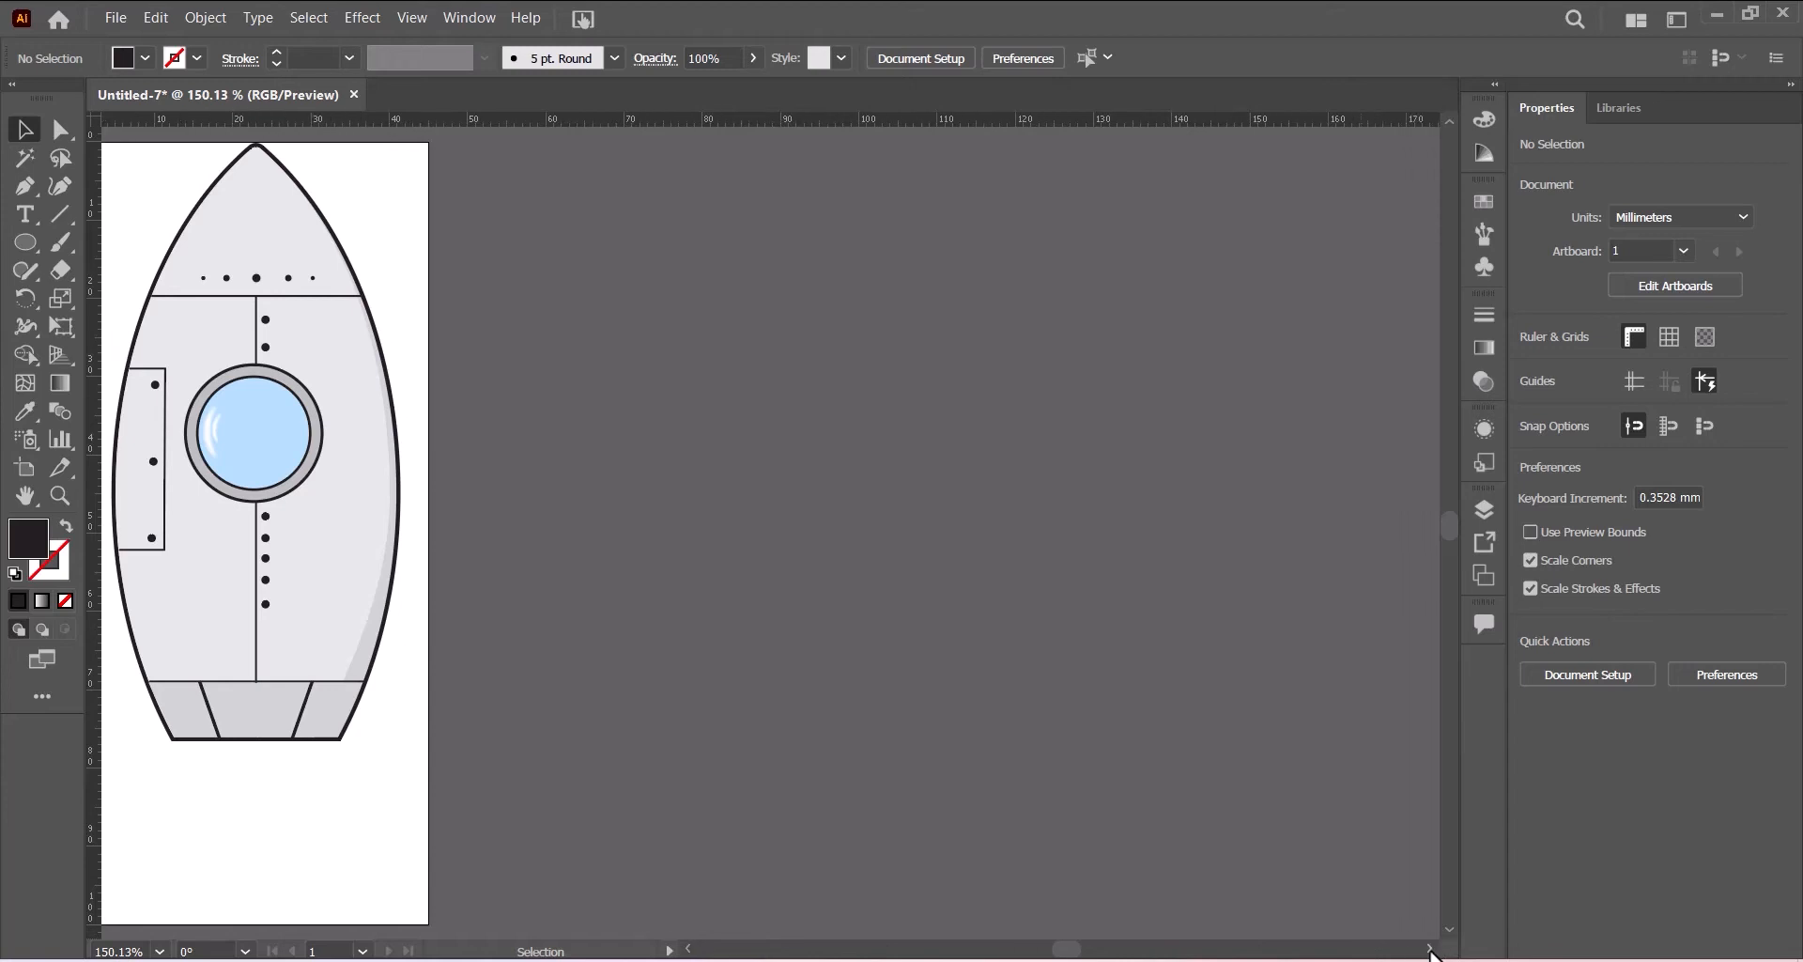
{"action": "left_click", "coordinate": [688, 950]}
{"action": "left_click", "coordinate": [689, 949]}
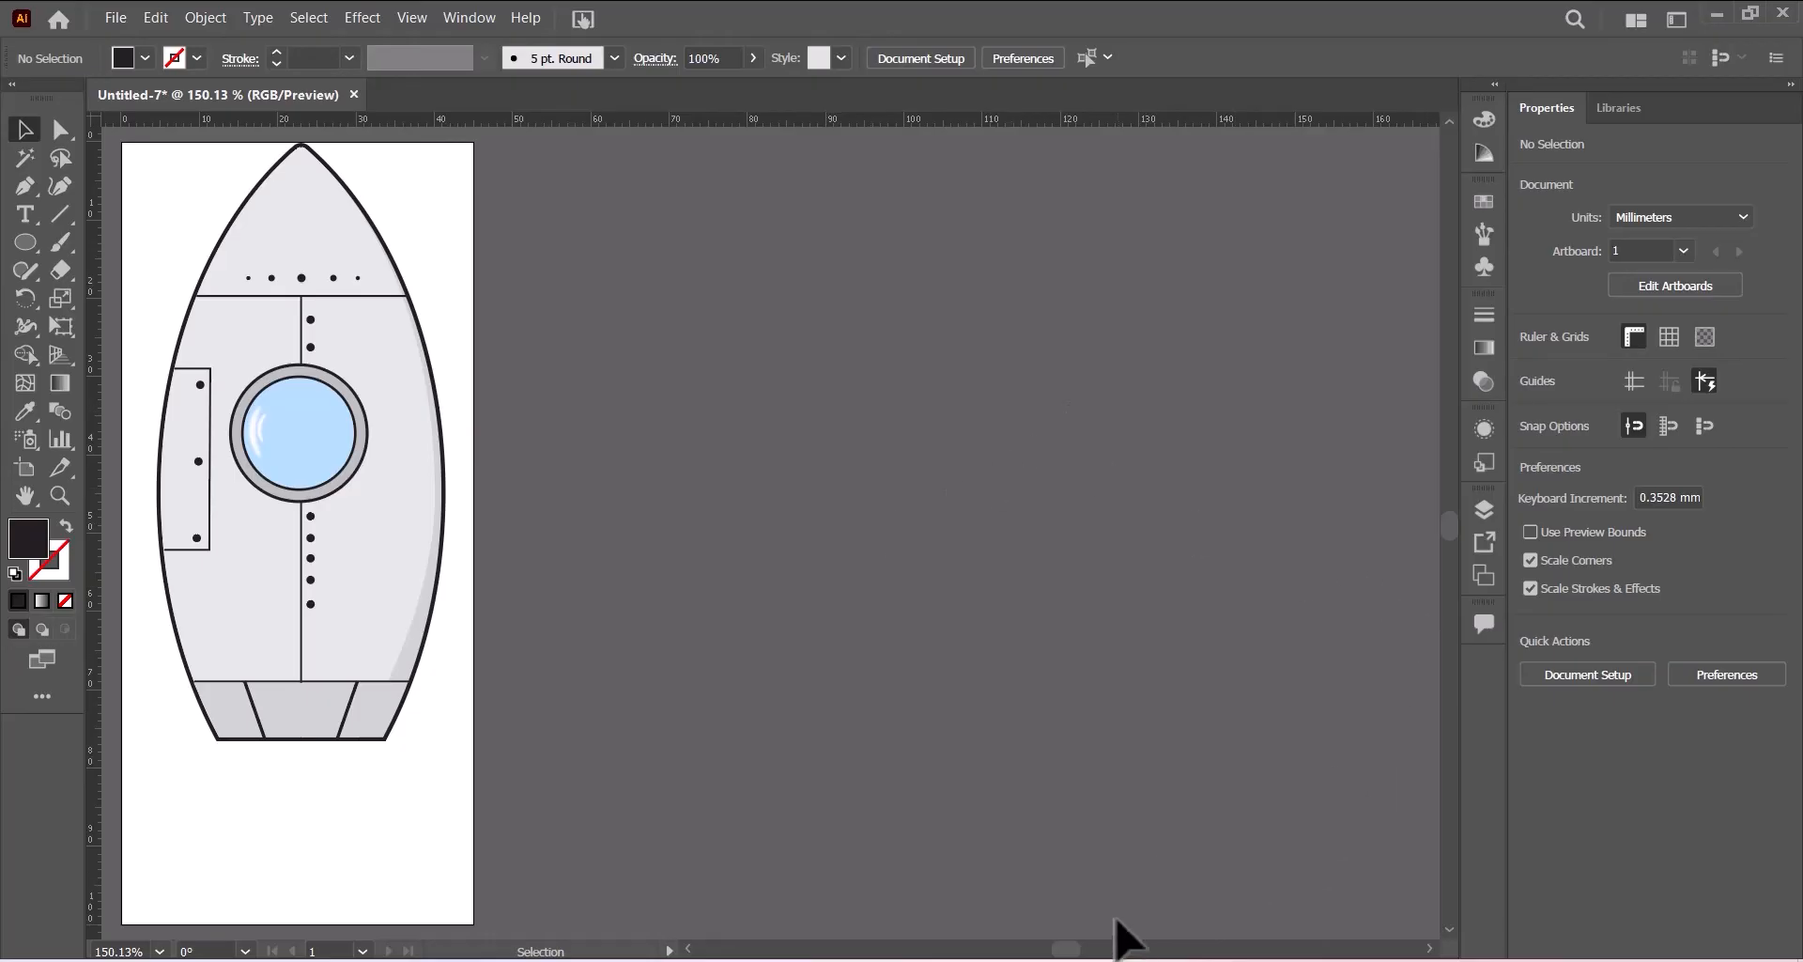
{"action": "left_click", "coordinate": [1132, 960]}
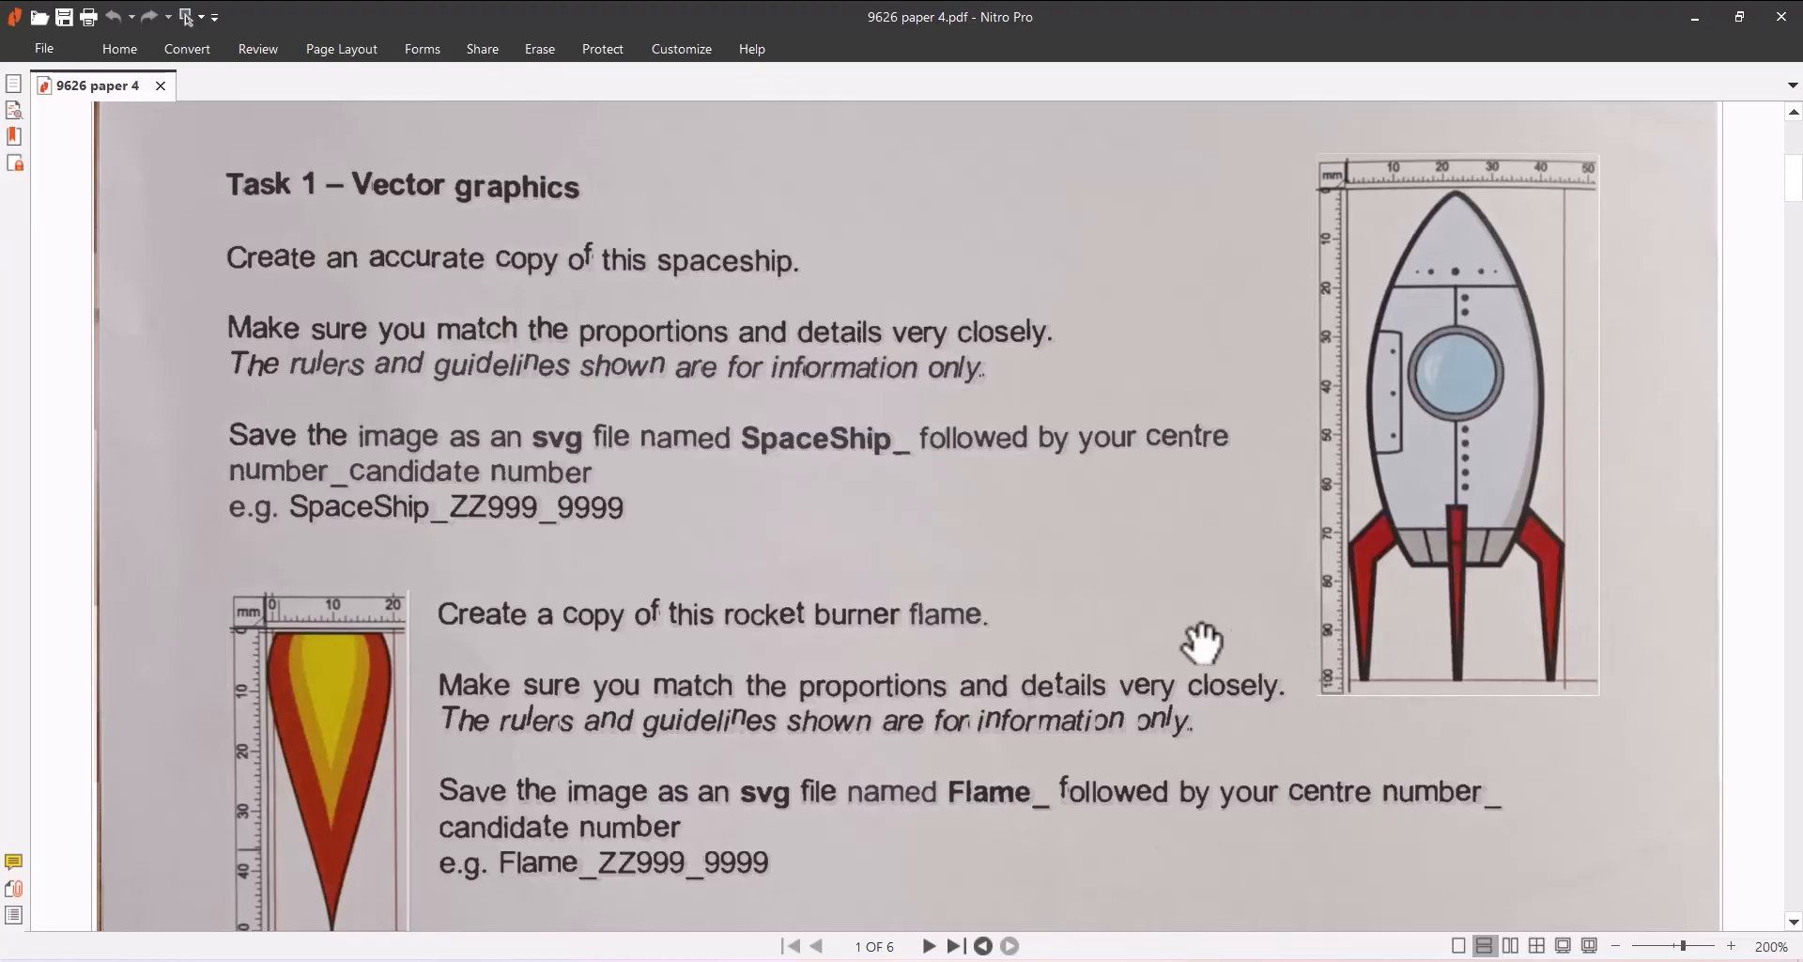
{"action": "left_click", "coordinate": [910, 959]}
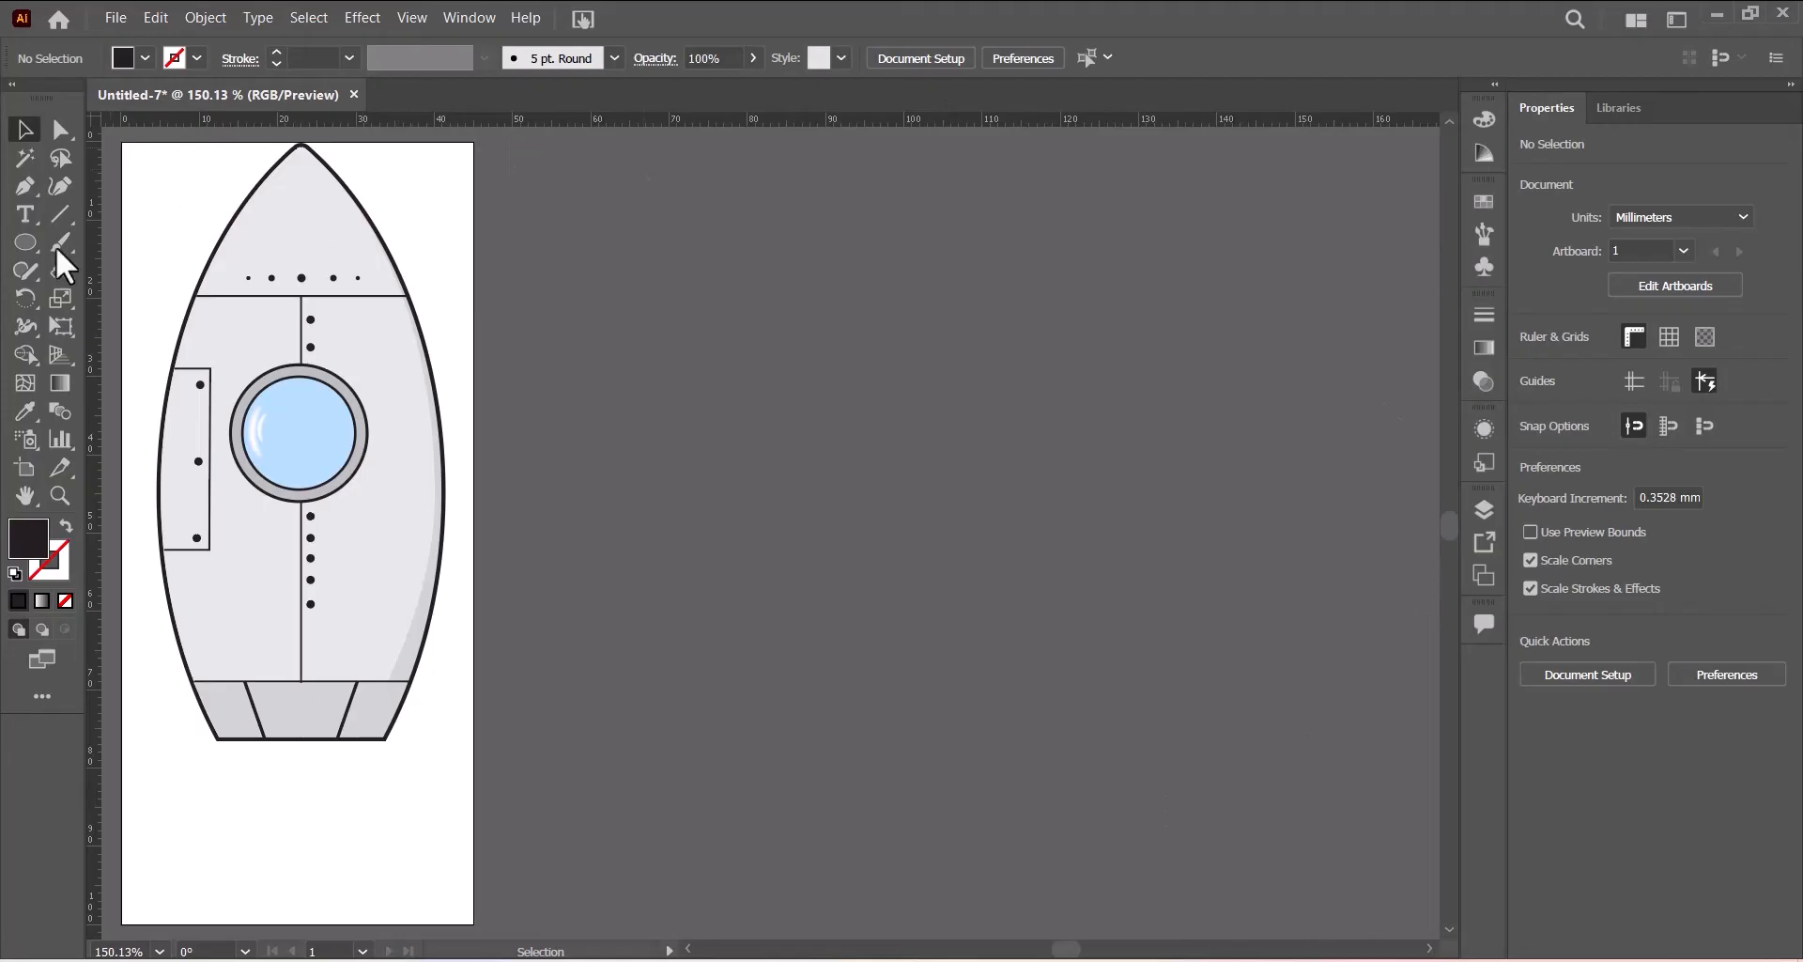
- Choose the Pen tool with a red fill and a black 1 pt stroke
{"action": "left_click", "coordinate": [26, 186]}
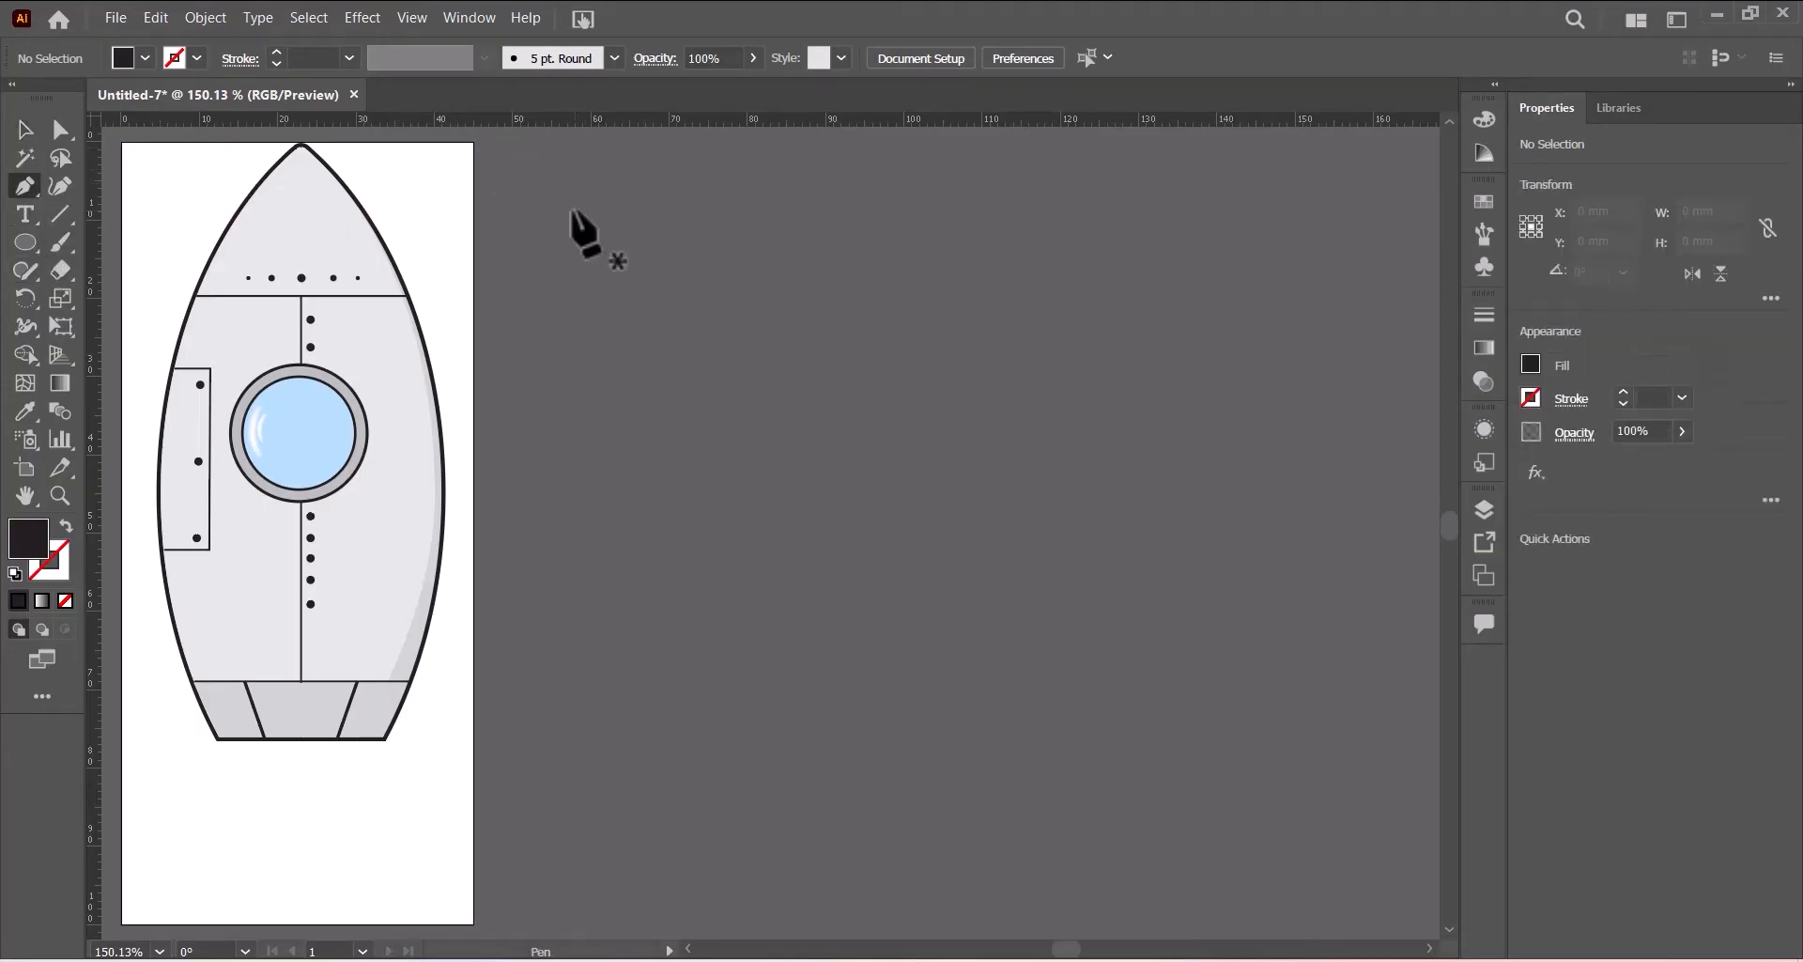
{"action": "left_click", "coordinate": [145, 58]}
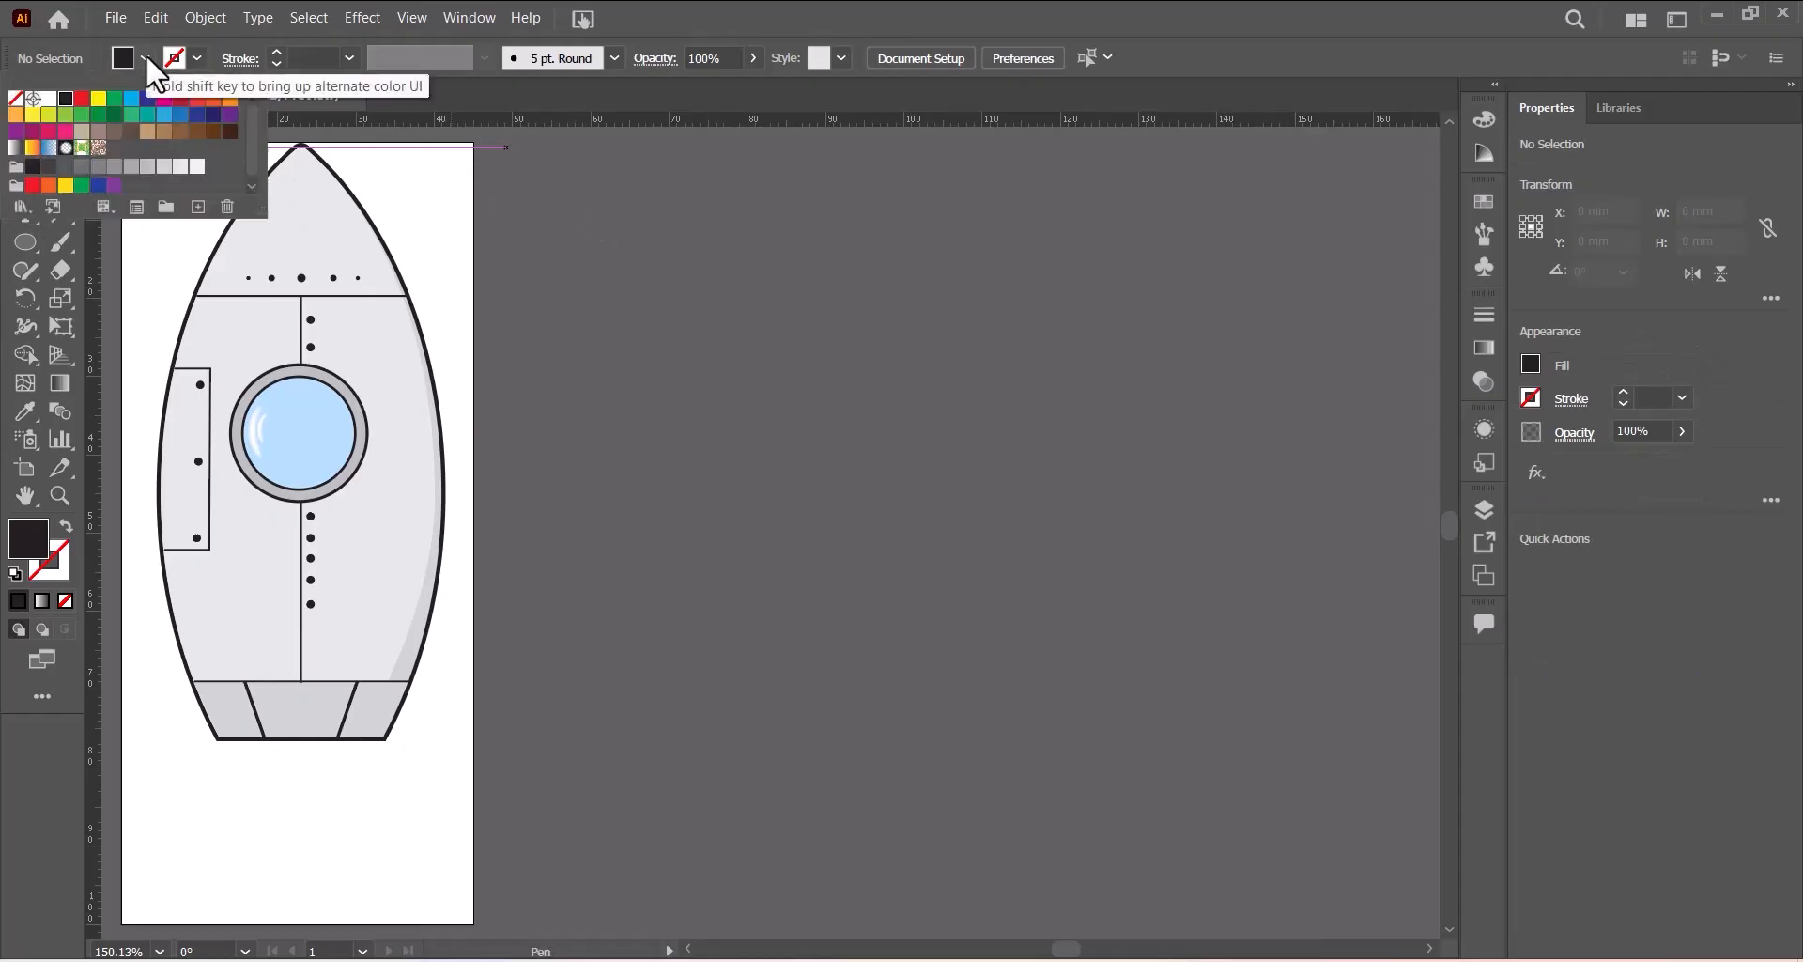
{"action": "left_click", "coordinate": [181, 98]}
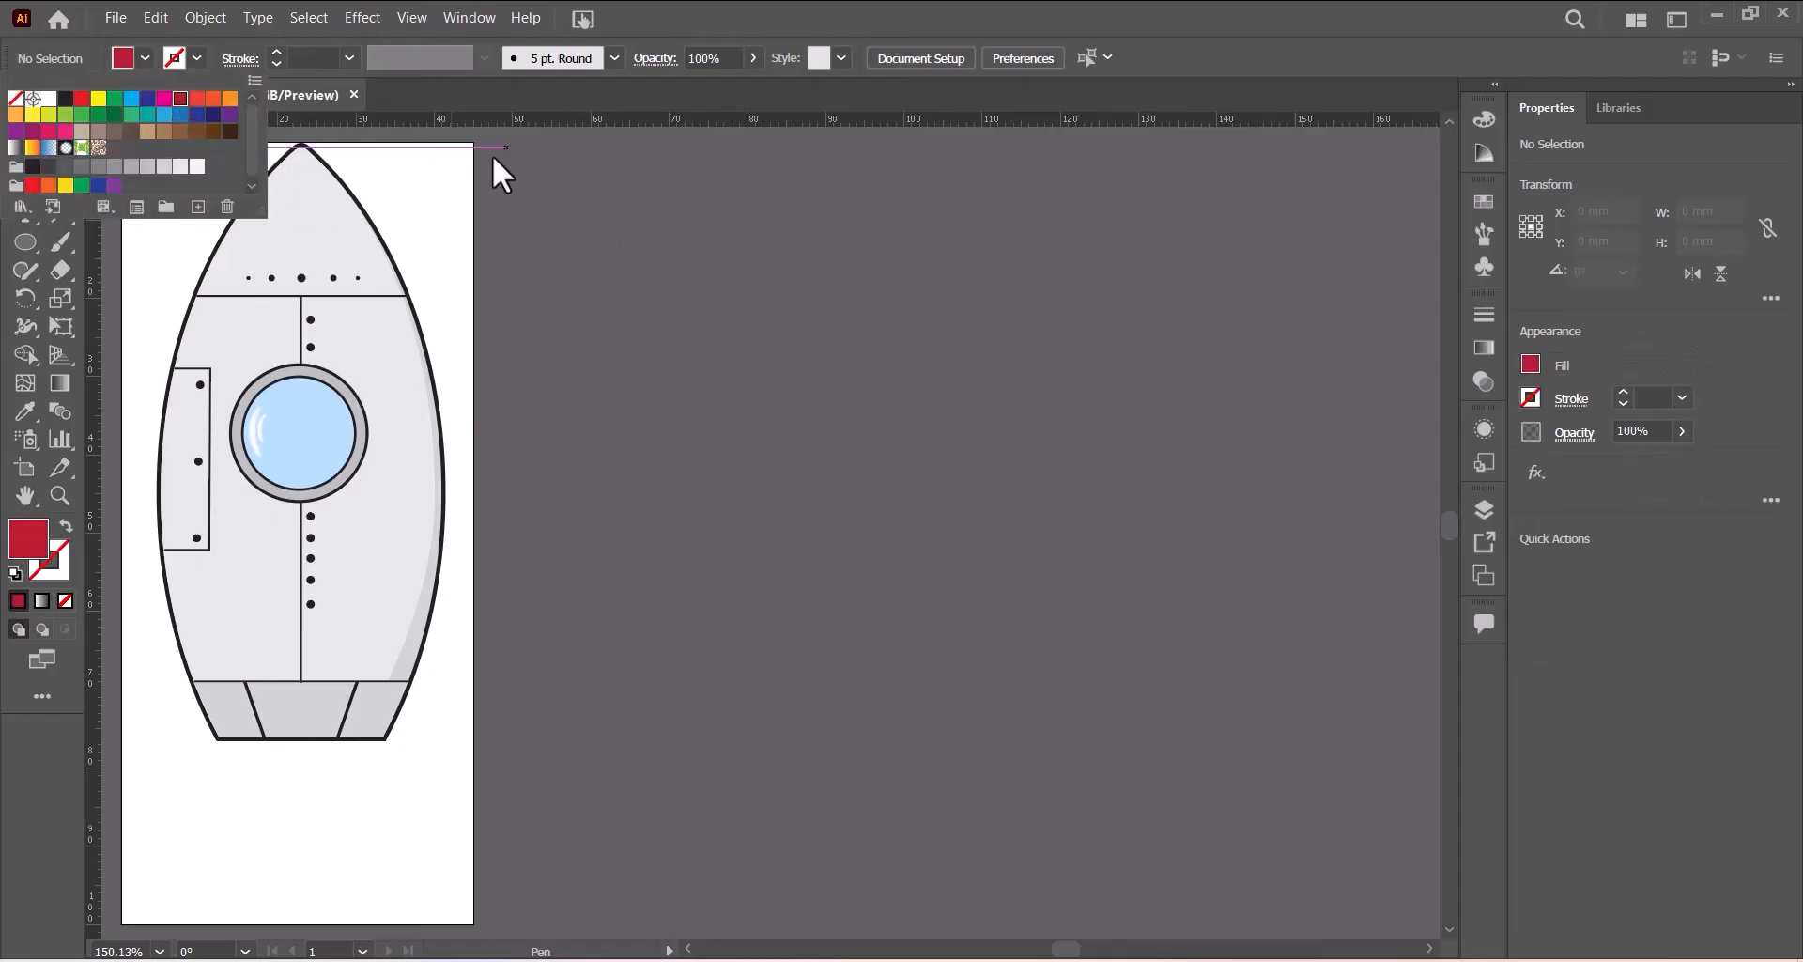
{"action": "left_click", "coordinate": [189, 55]}
{"action": "left_click", "coordinate": [197, 56]}
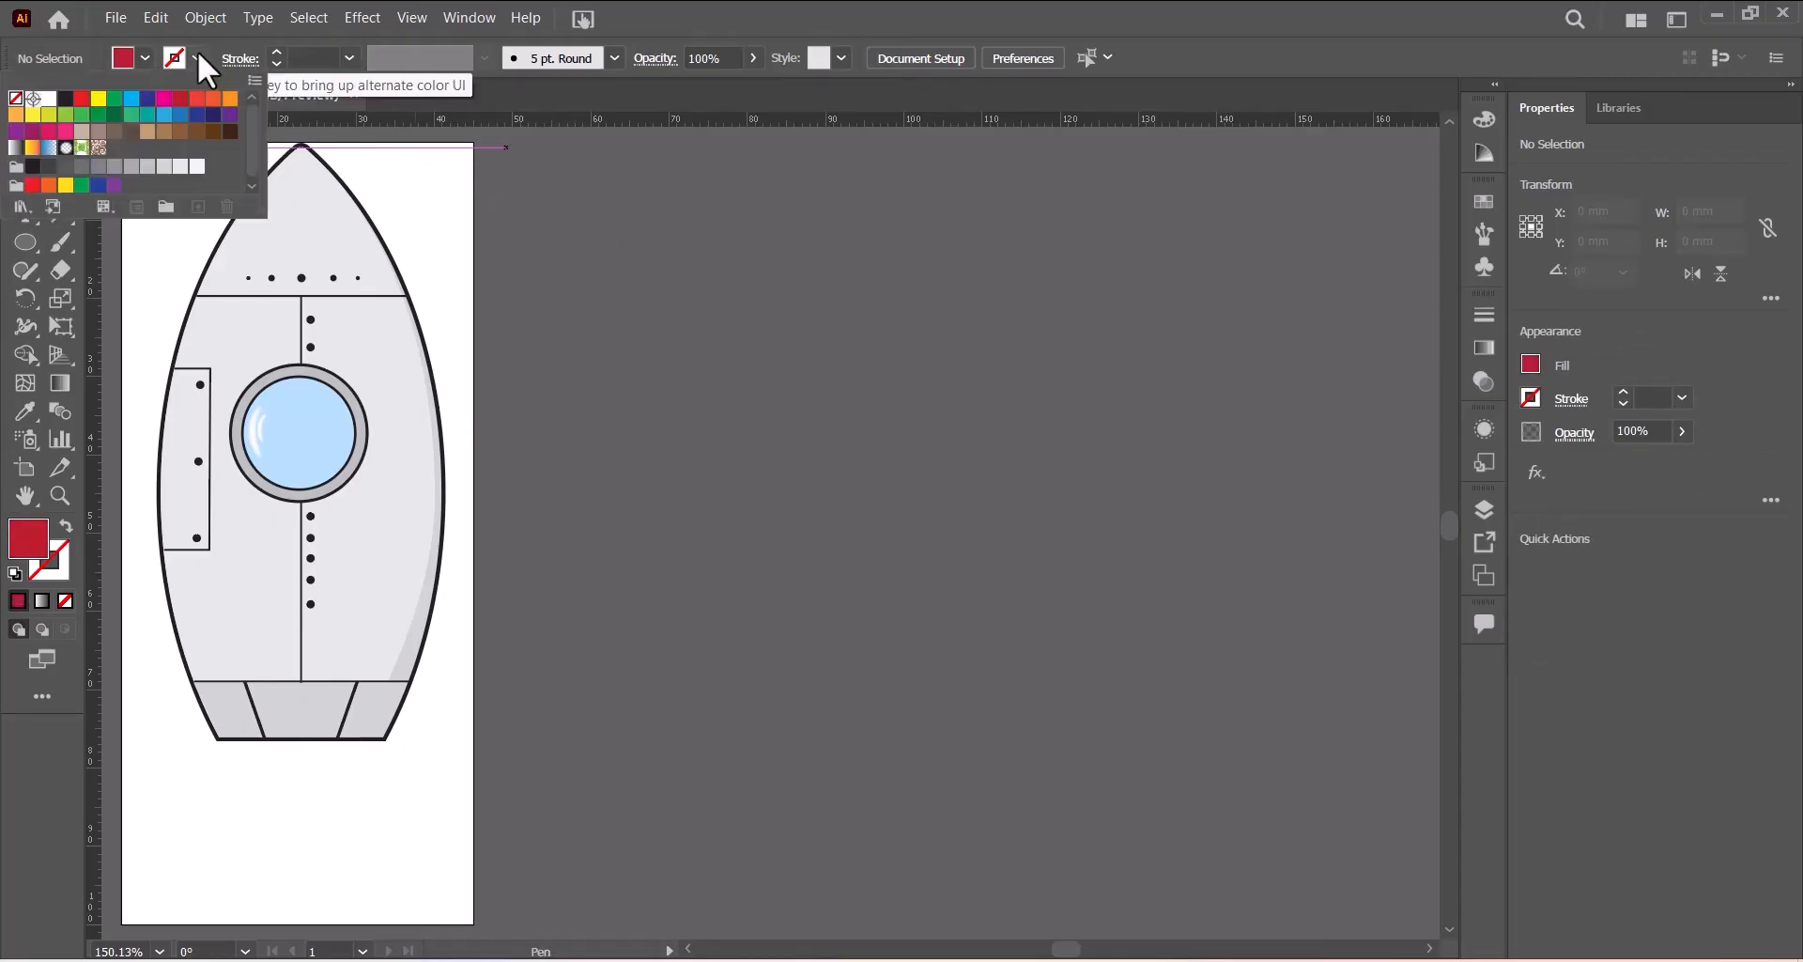
{"action": "left_click", "coordinate": [63, 99]}
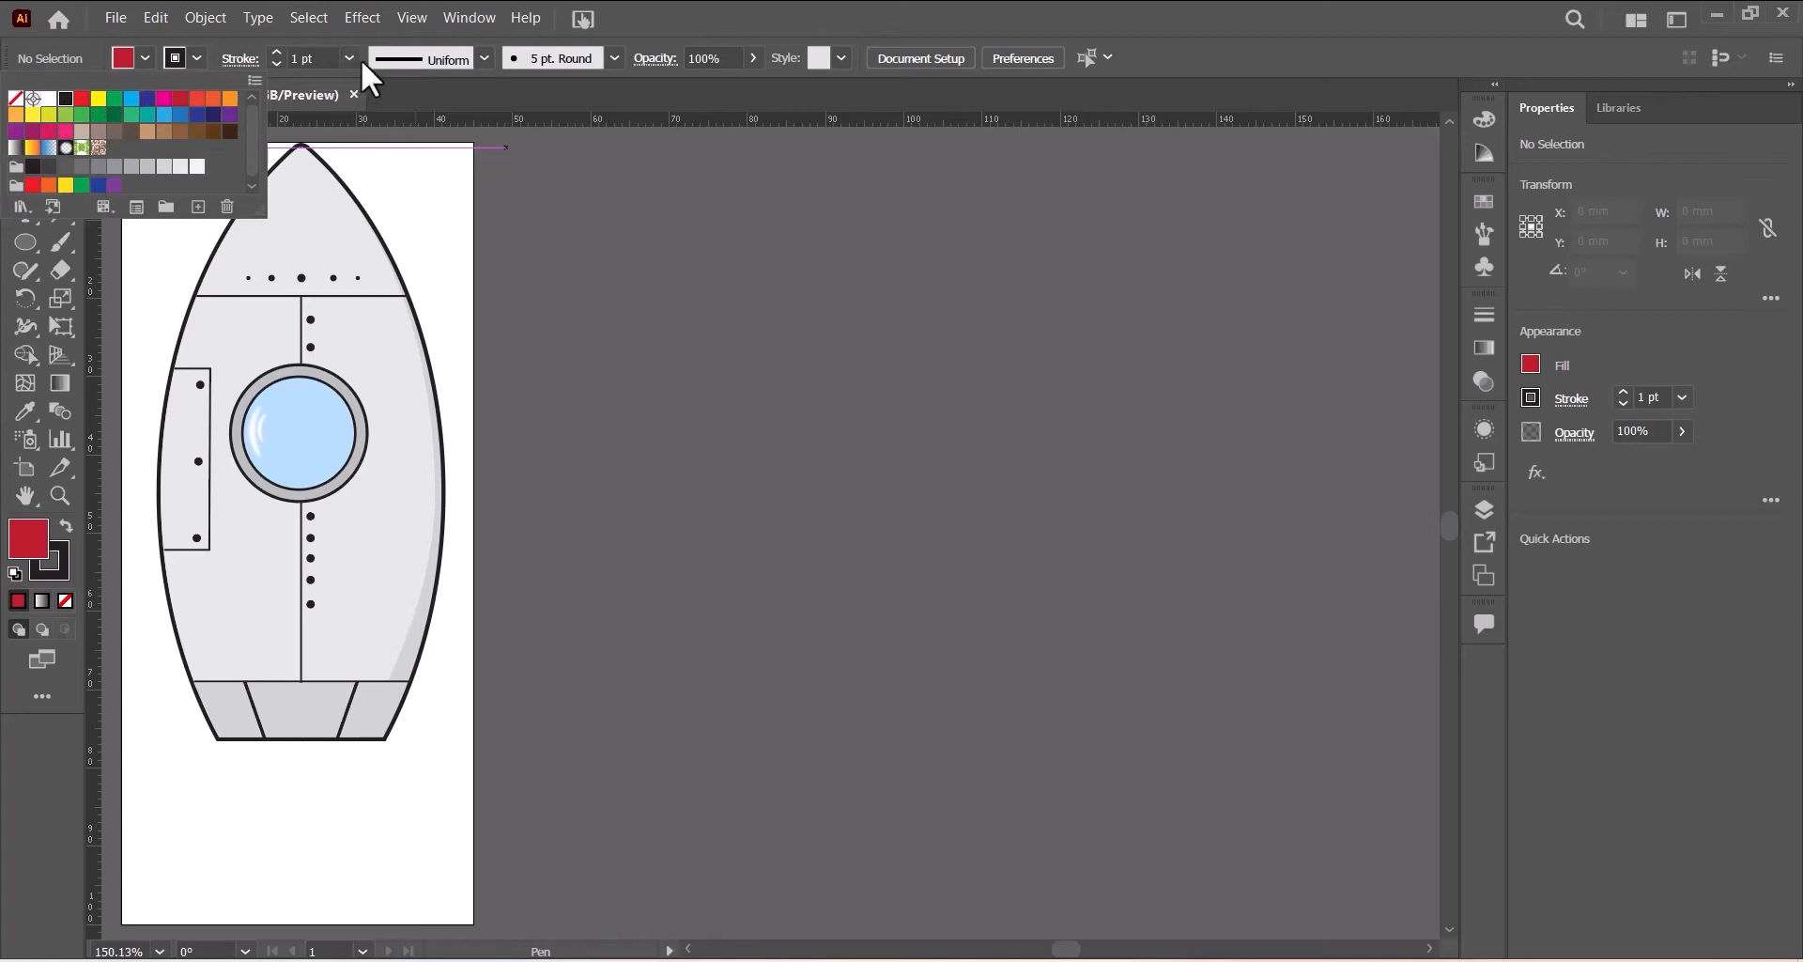
{"action": "left_click", "coordinate": [794, 14]}
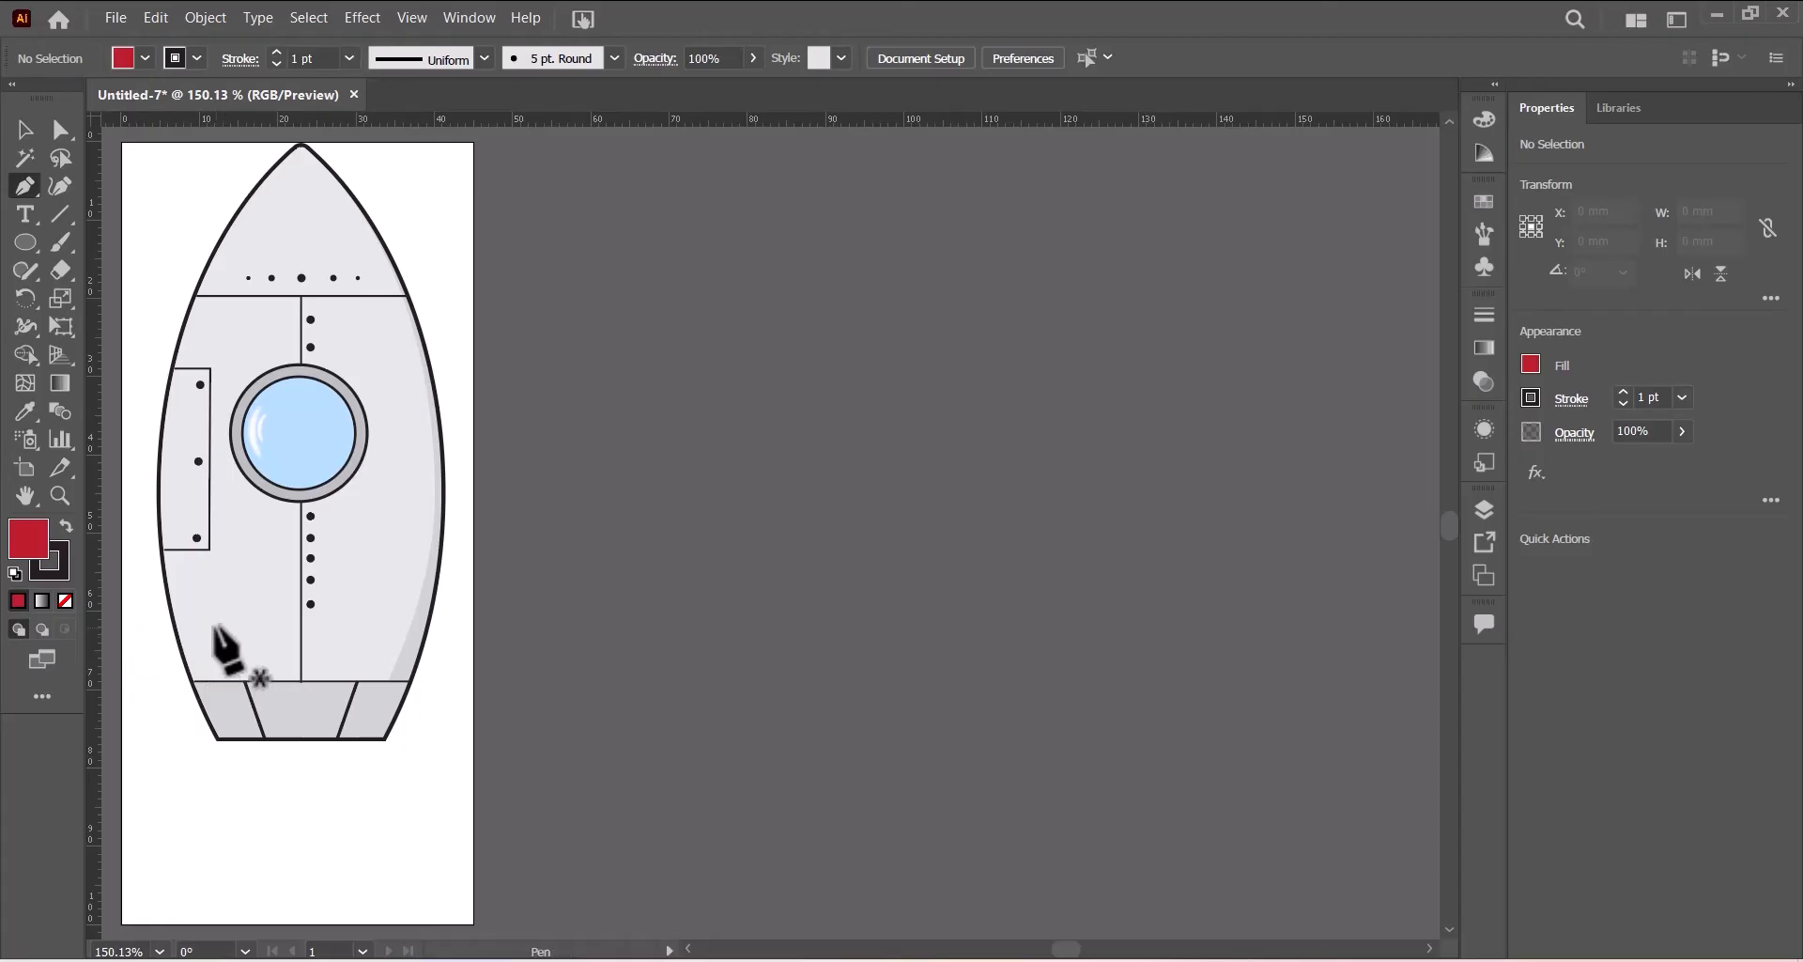
- Draw the left fin as a red angled polygon about 14 × 37 mm reaching down toward the artboard's bottom
{"action": "left_click", "coordinate": [209, 627]}
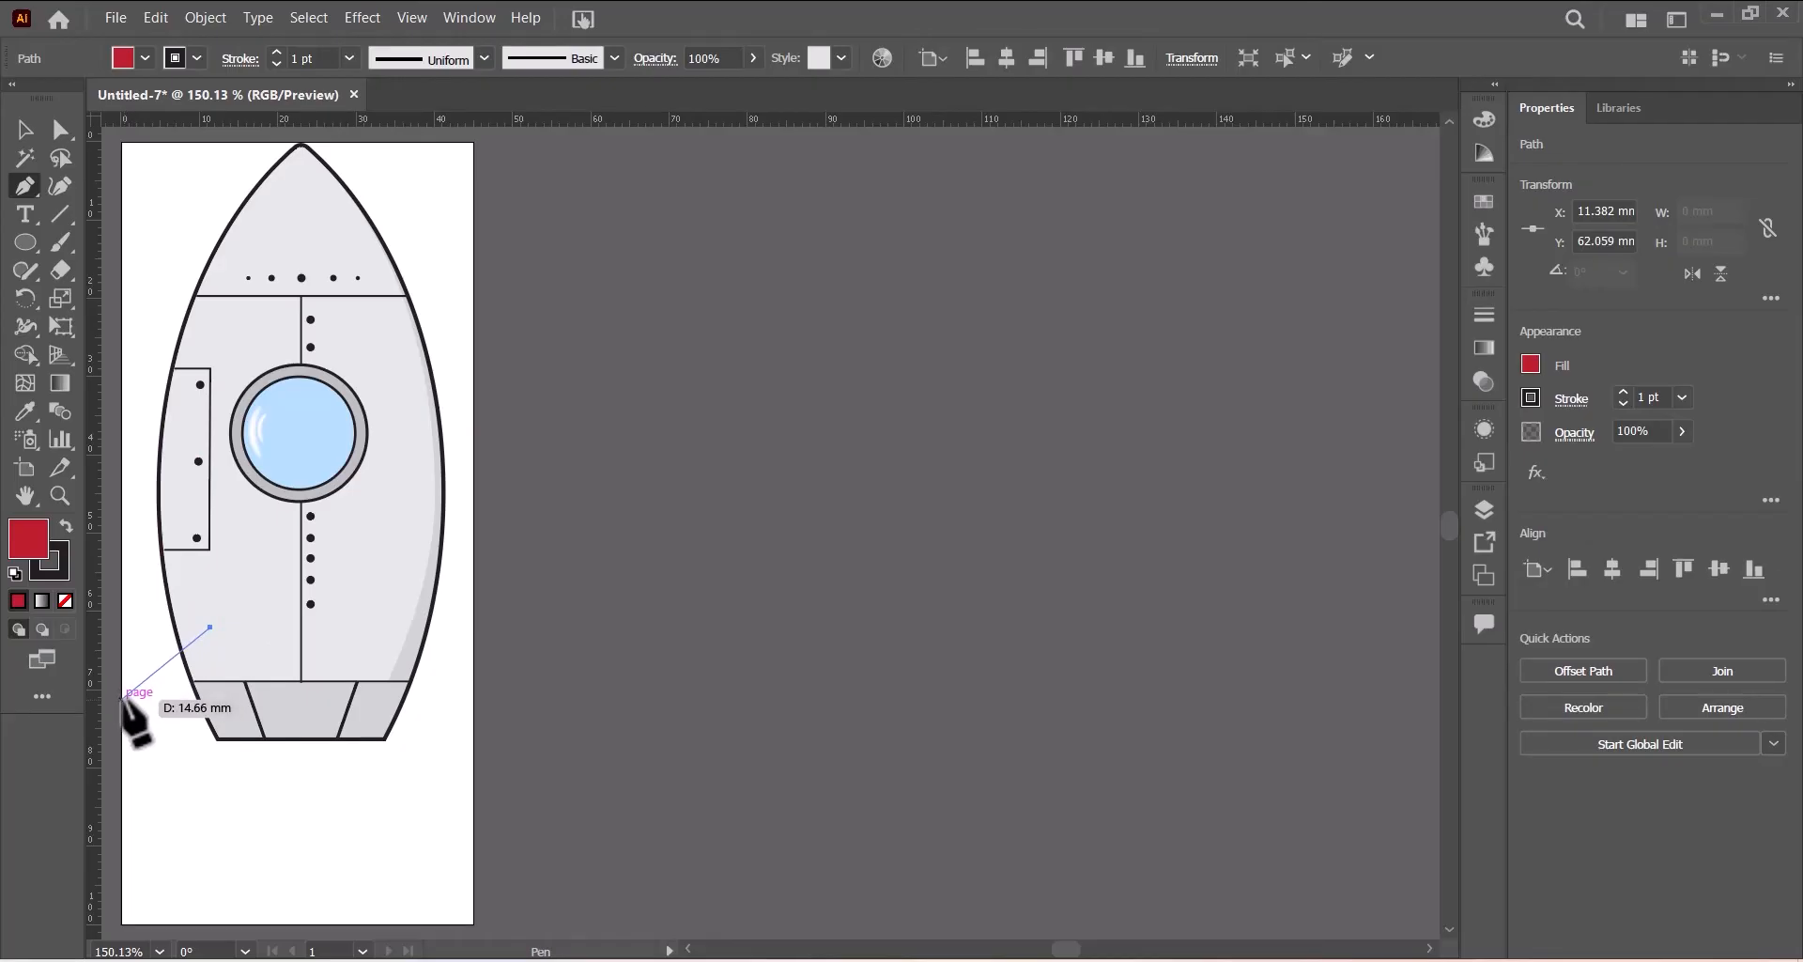
{"action": "left_click", "coordinate": [121, 699]}
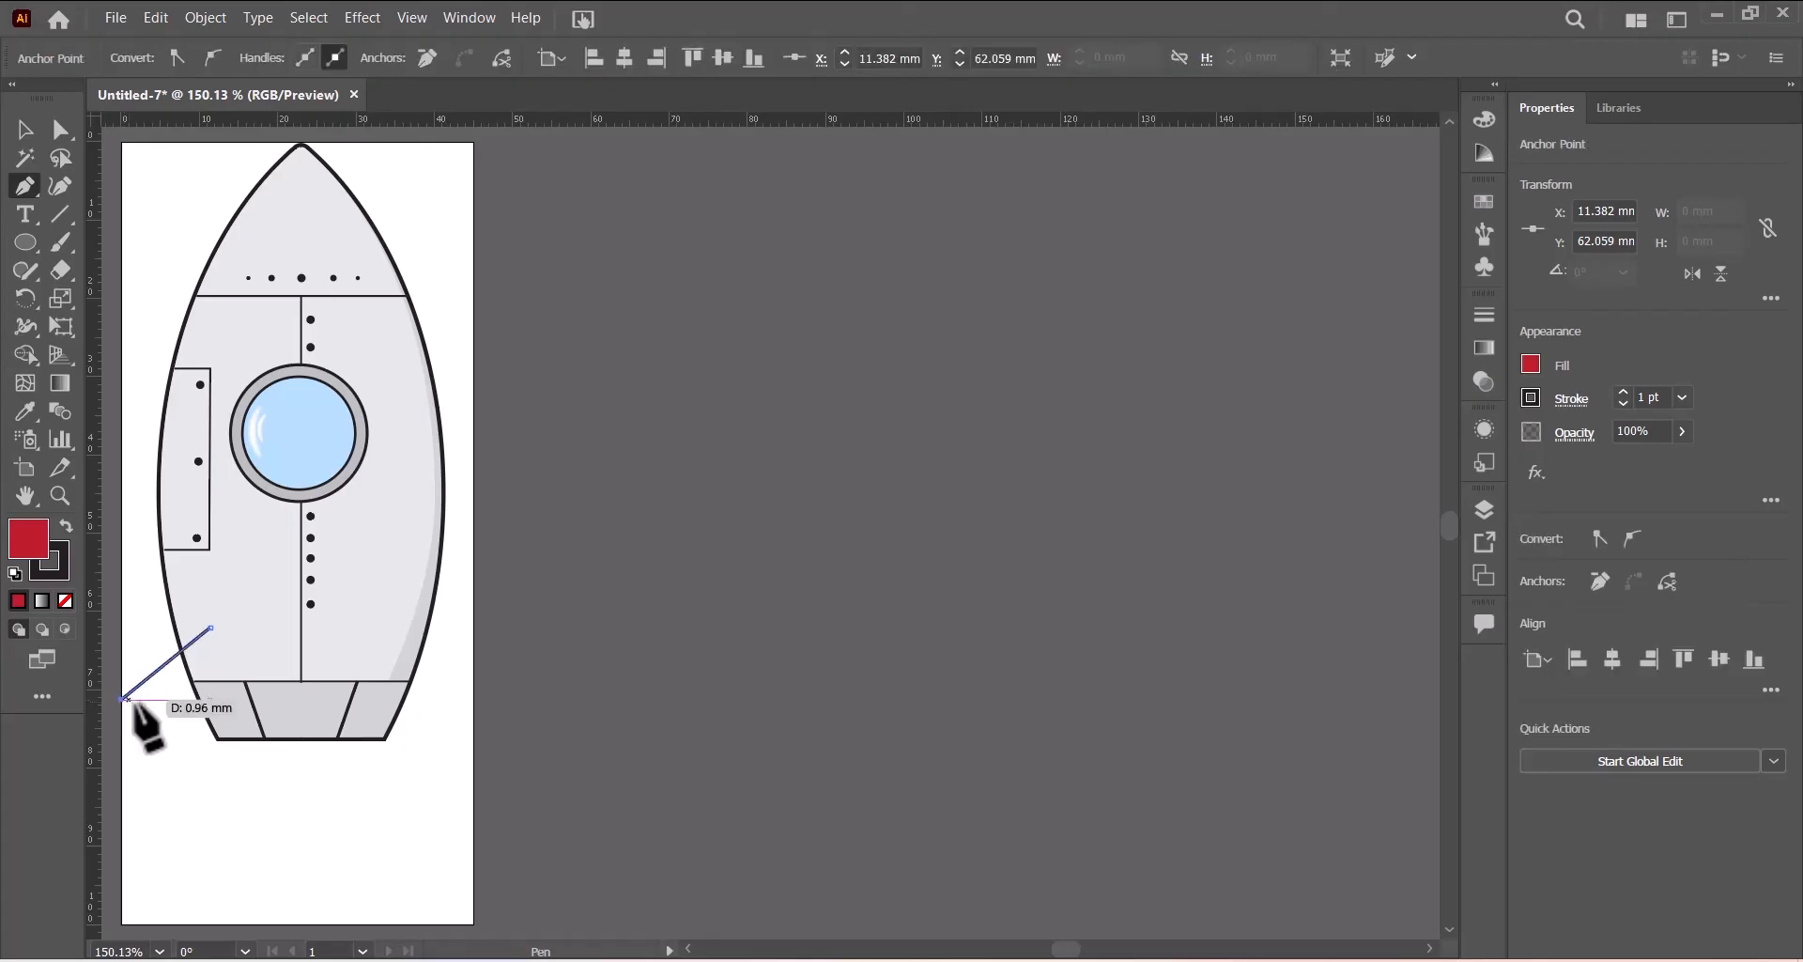
{"action": "left_click", "coordinate": [141, 915]}
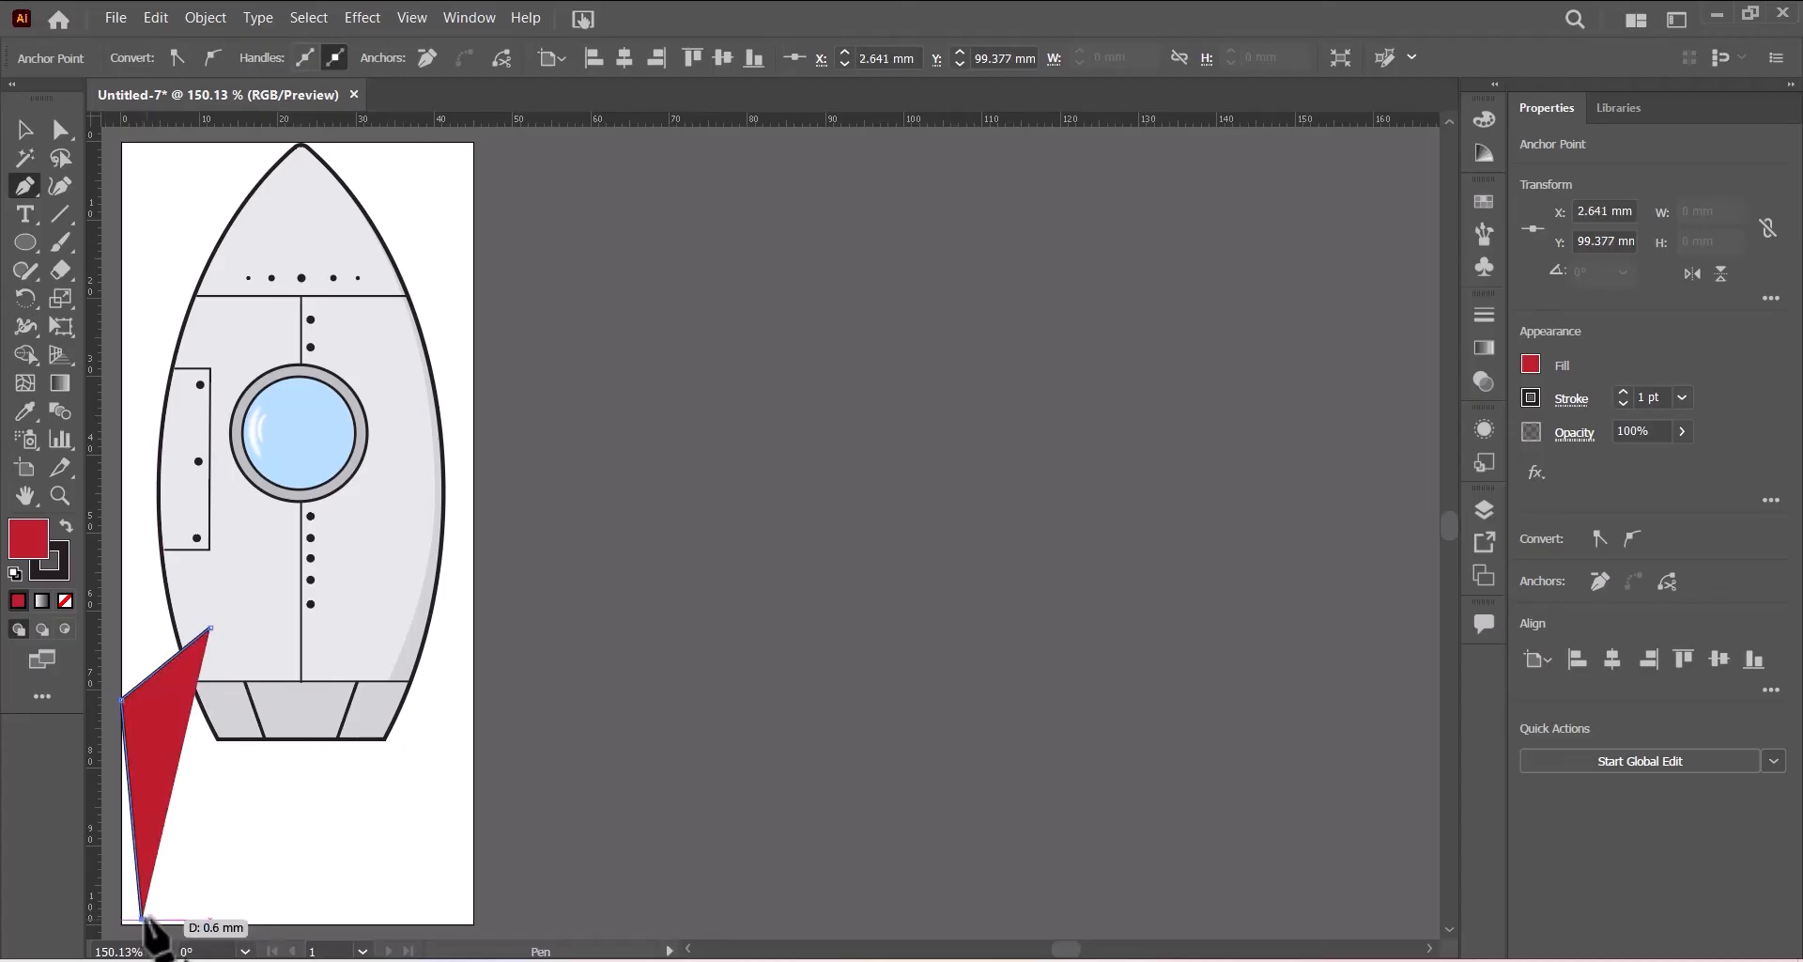
{"action": "left_click", "coordinate": [147, 919]}
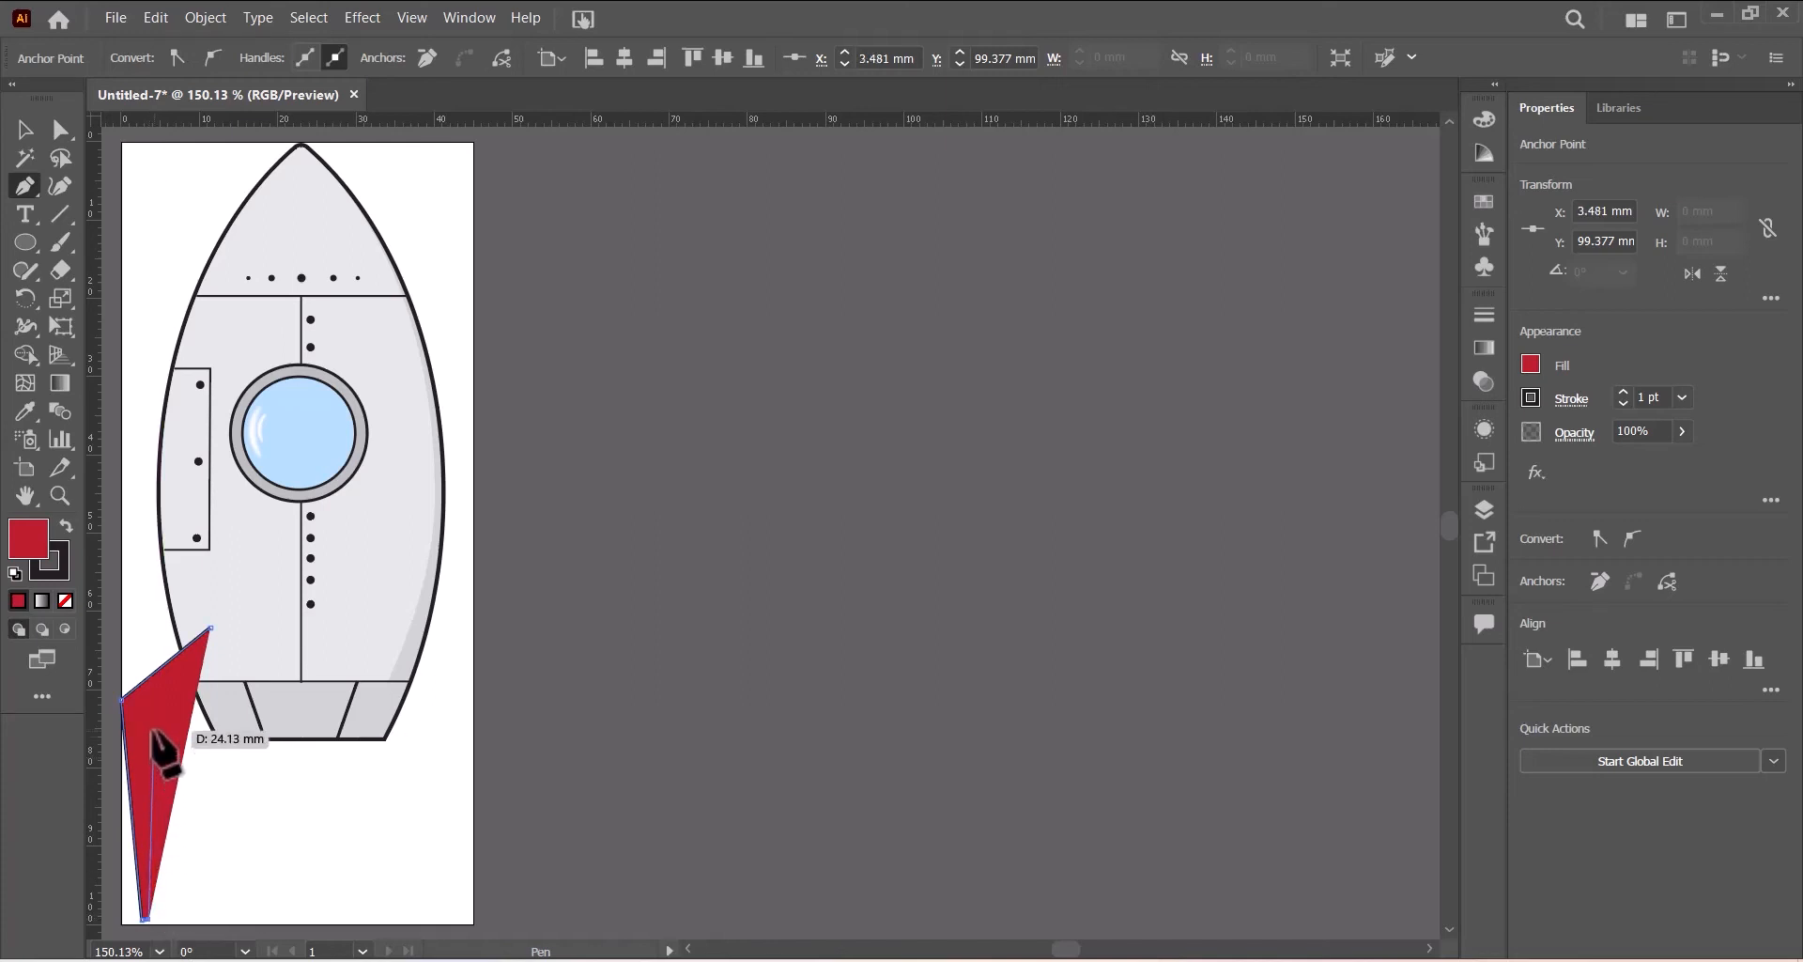
{"action": "left_click", "coordinate": [153, 728]}
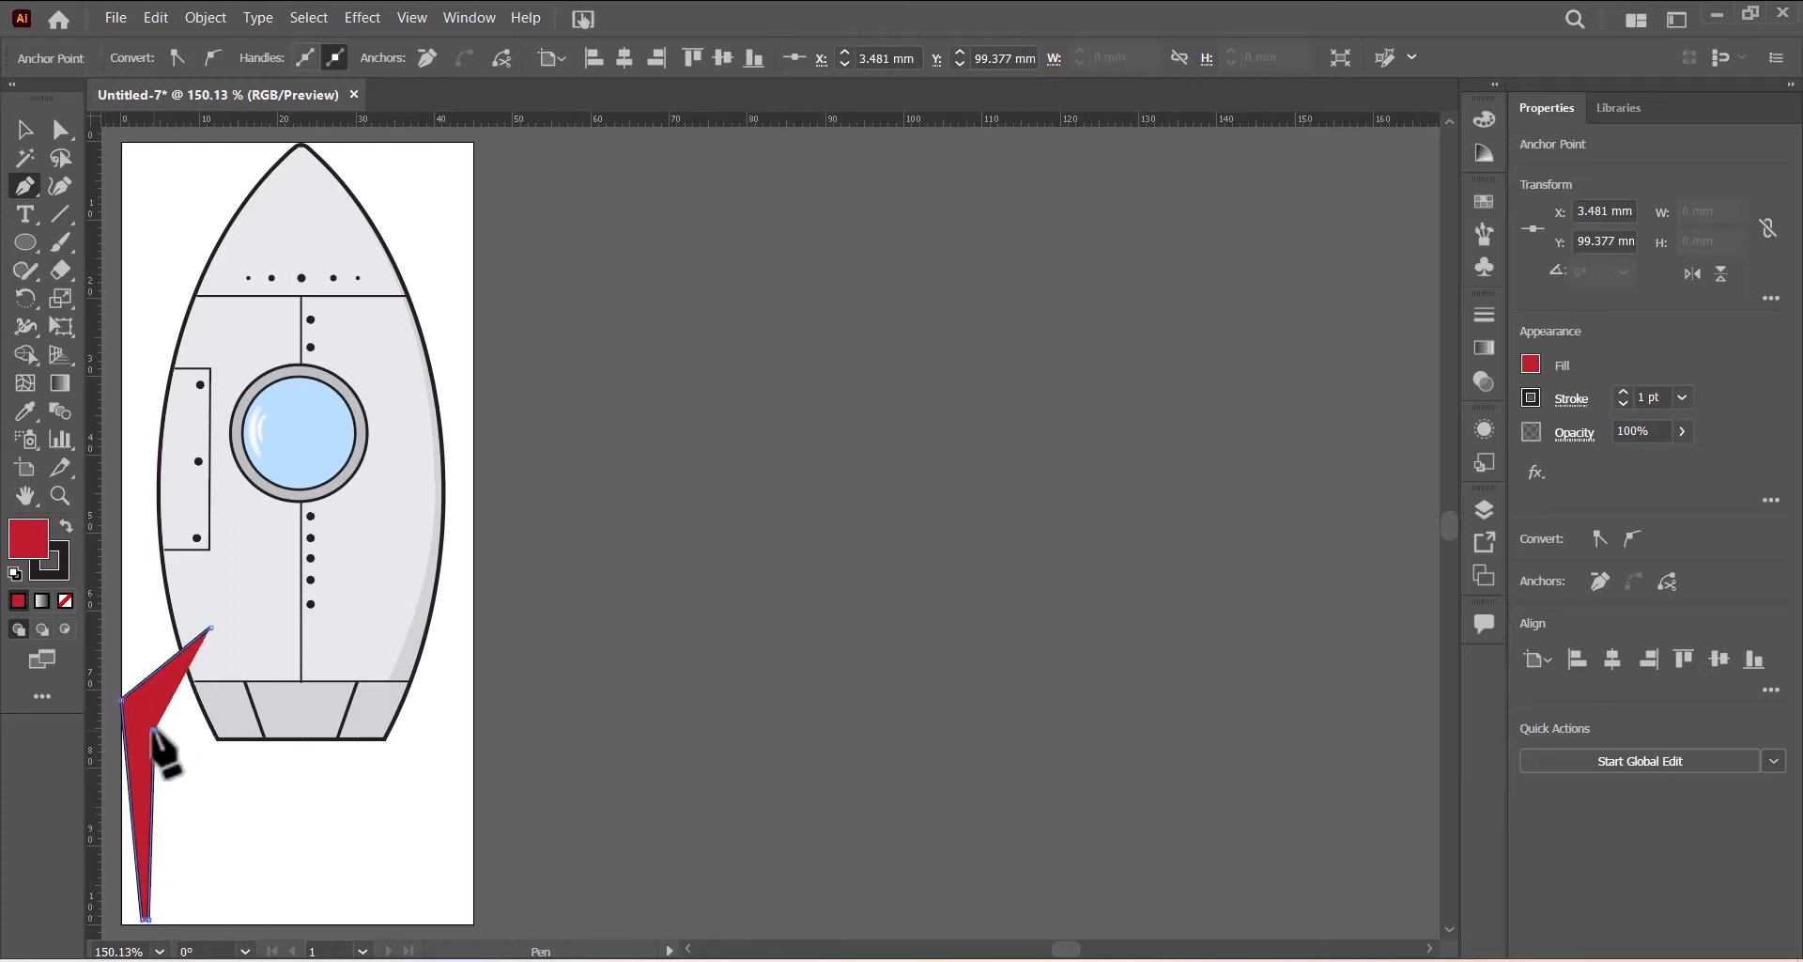
{"action": "left_click", "coordinate": [233, 678]}
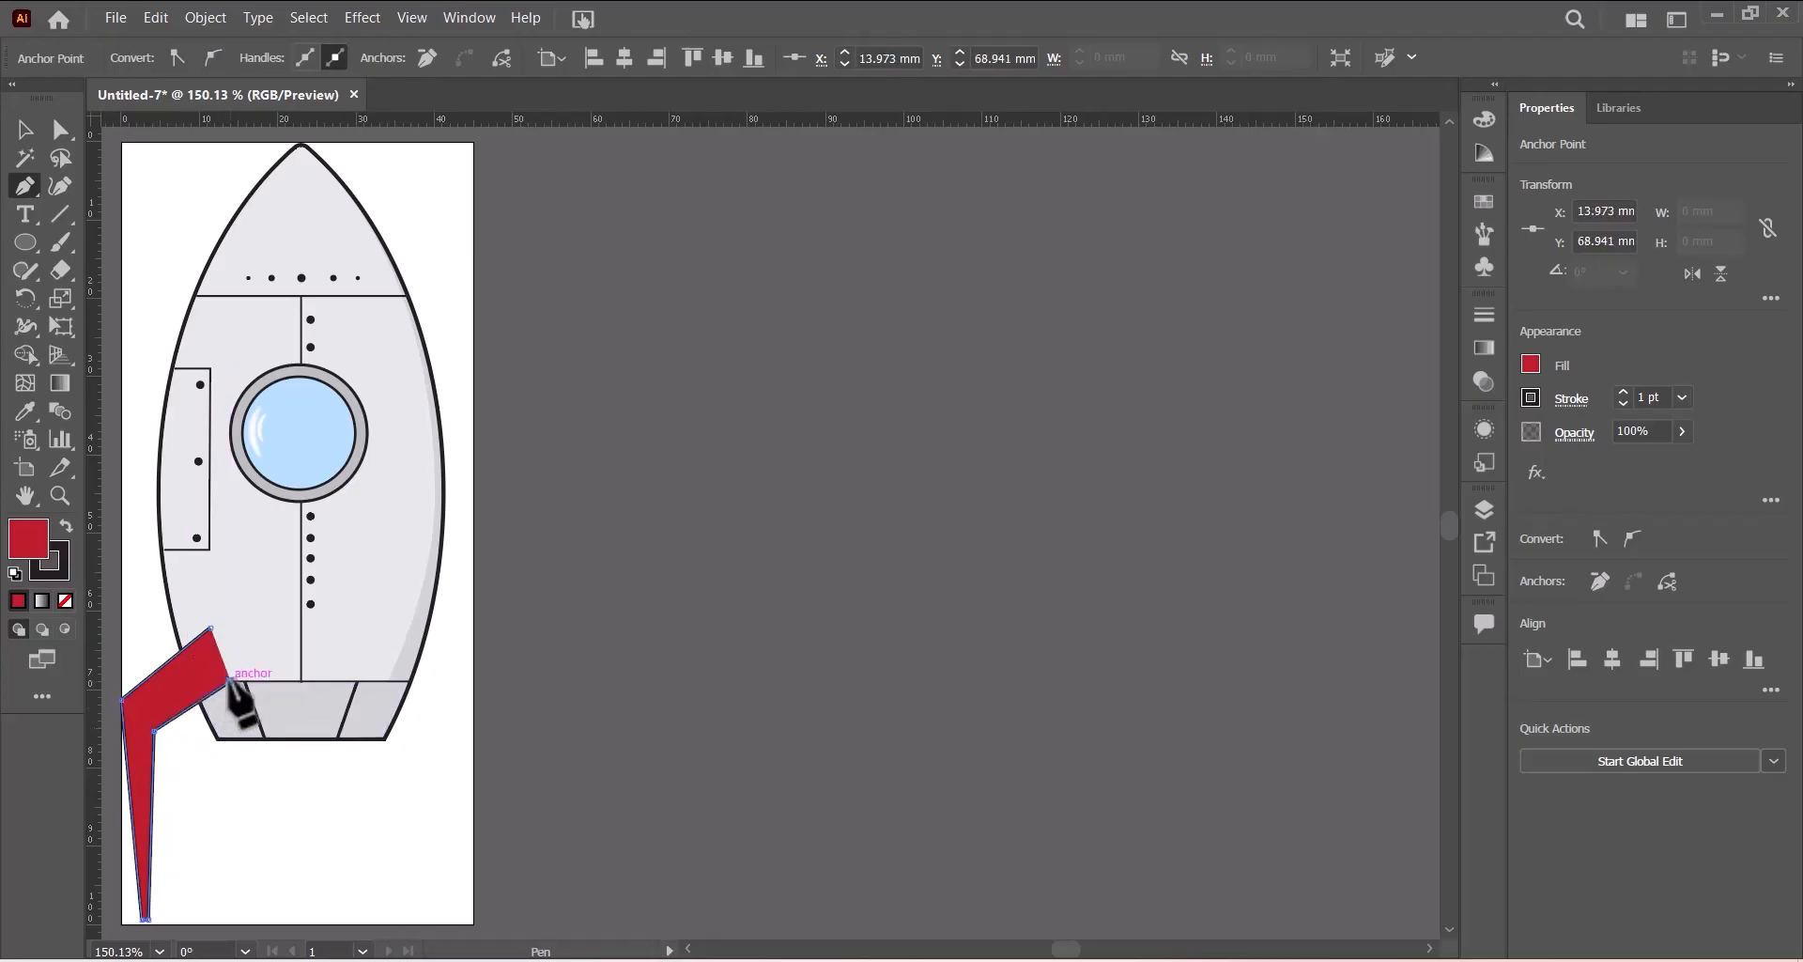
{"action": "left_click", "coordinate": [210, 629]}
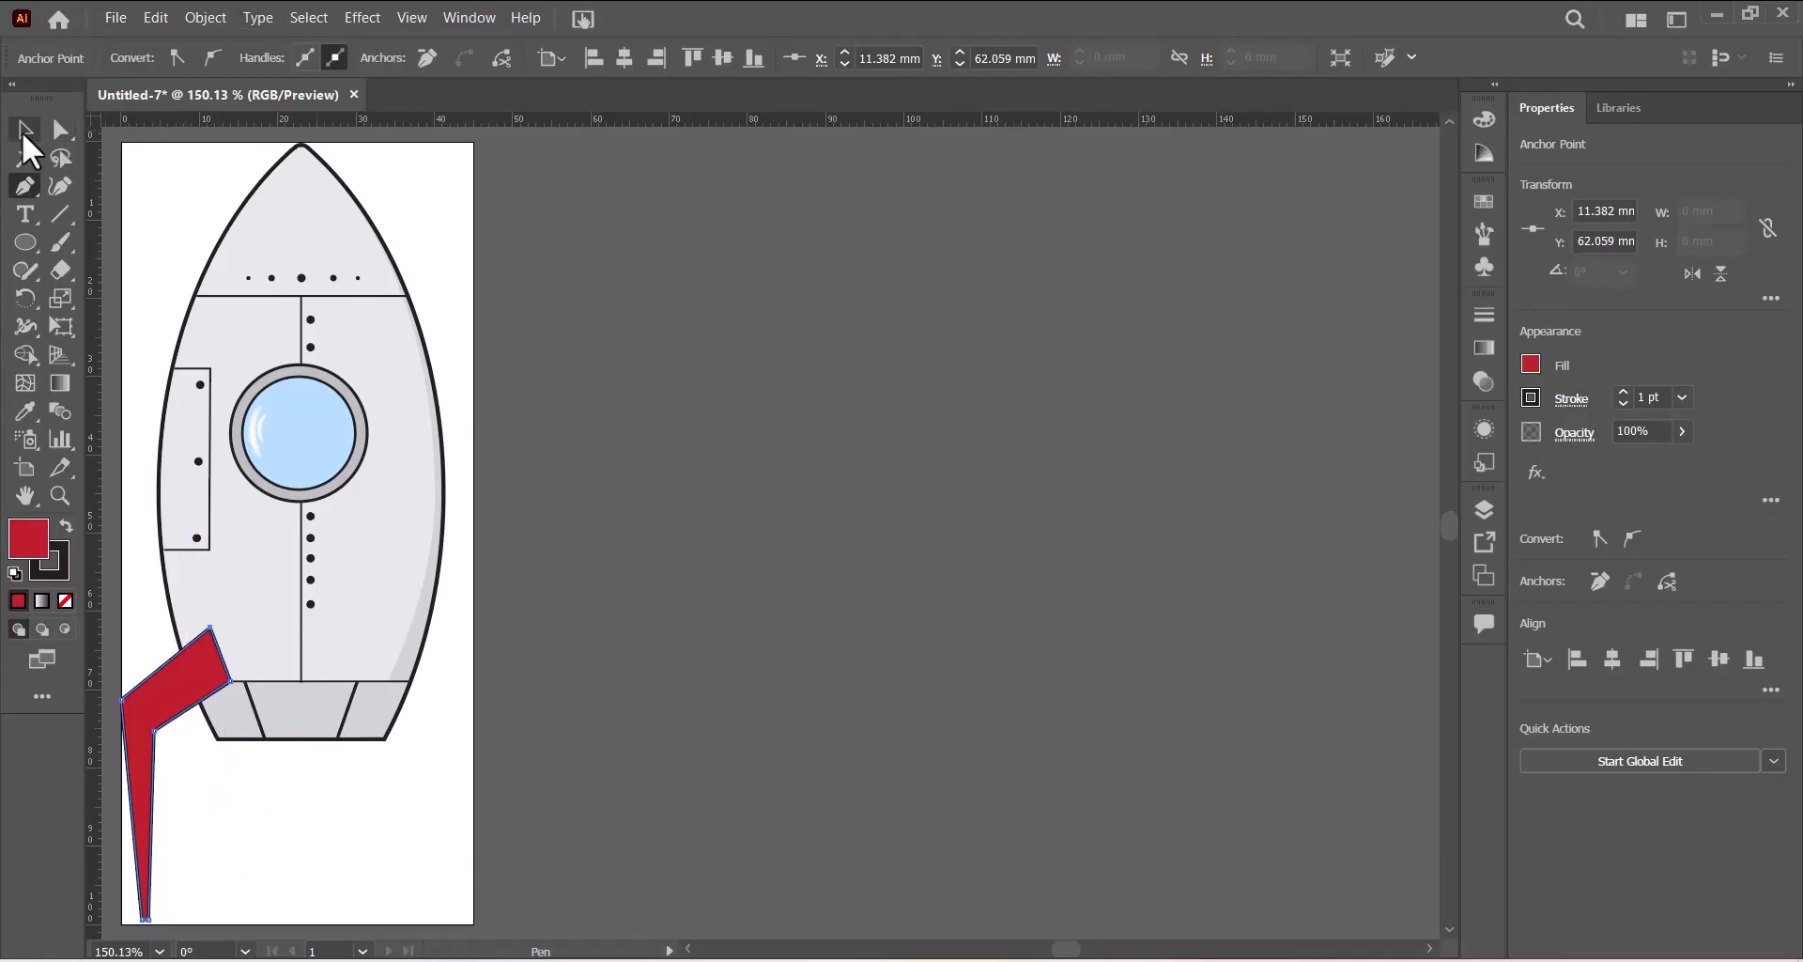
{"action": "left_click", "coordinate": [23, 132]}
{"action": "left_click", "coordinate": [352, 831]}
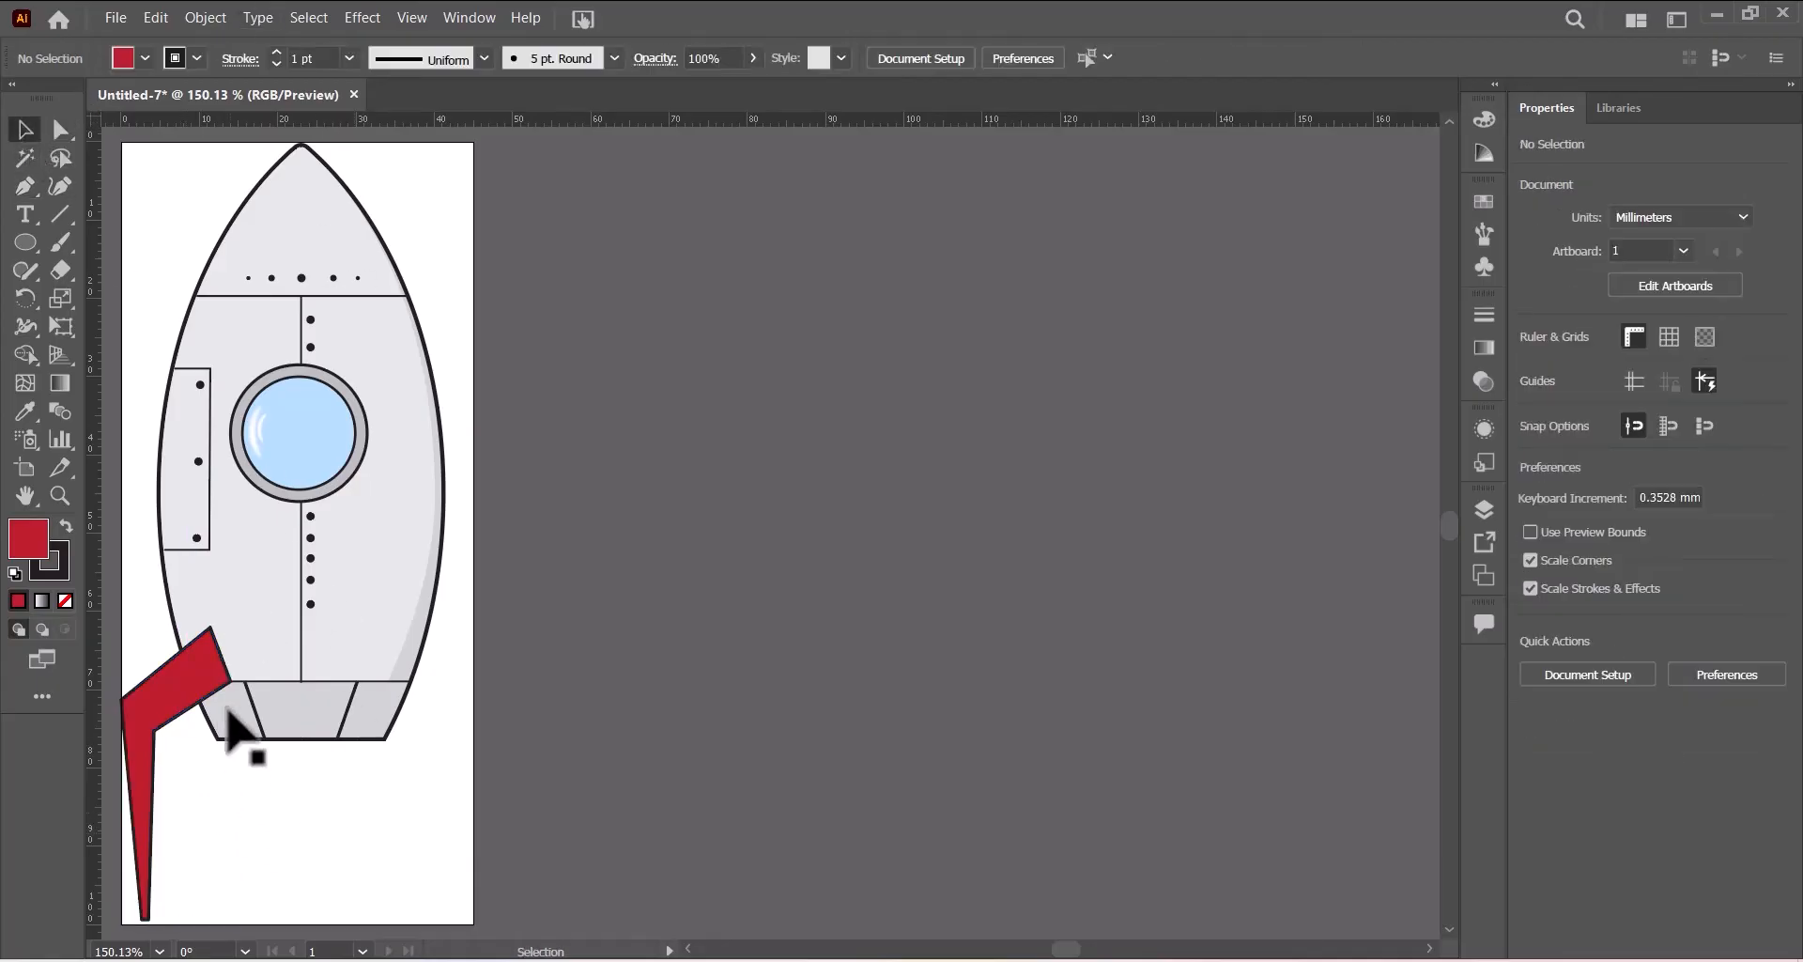
- Reflect a copy of the fin across the vertical axis
{"action": "left_click", "coordinate": [175, 693]}
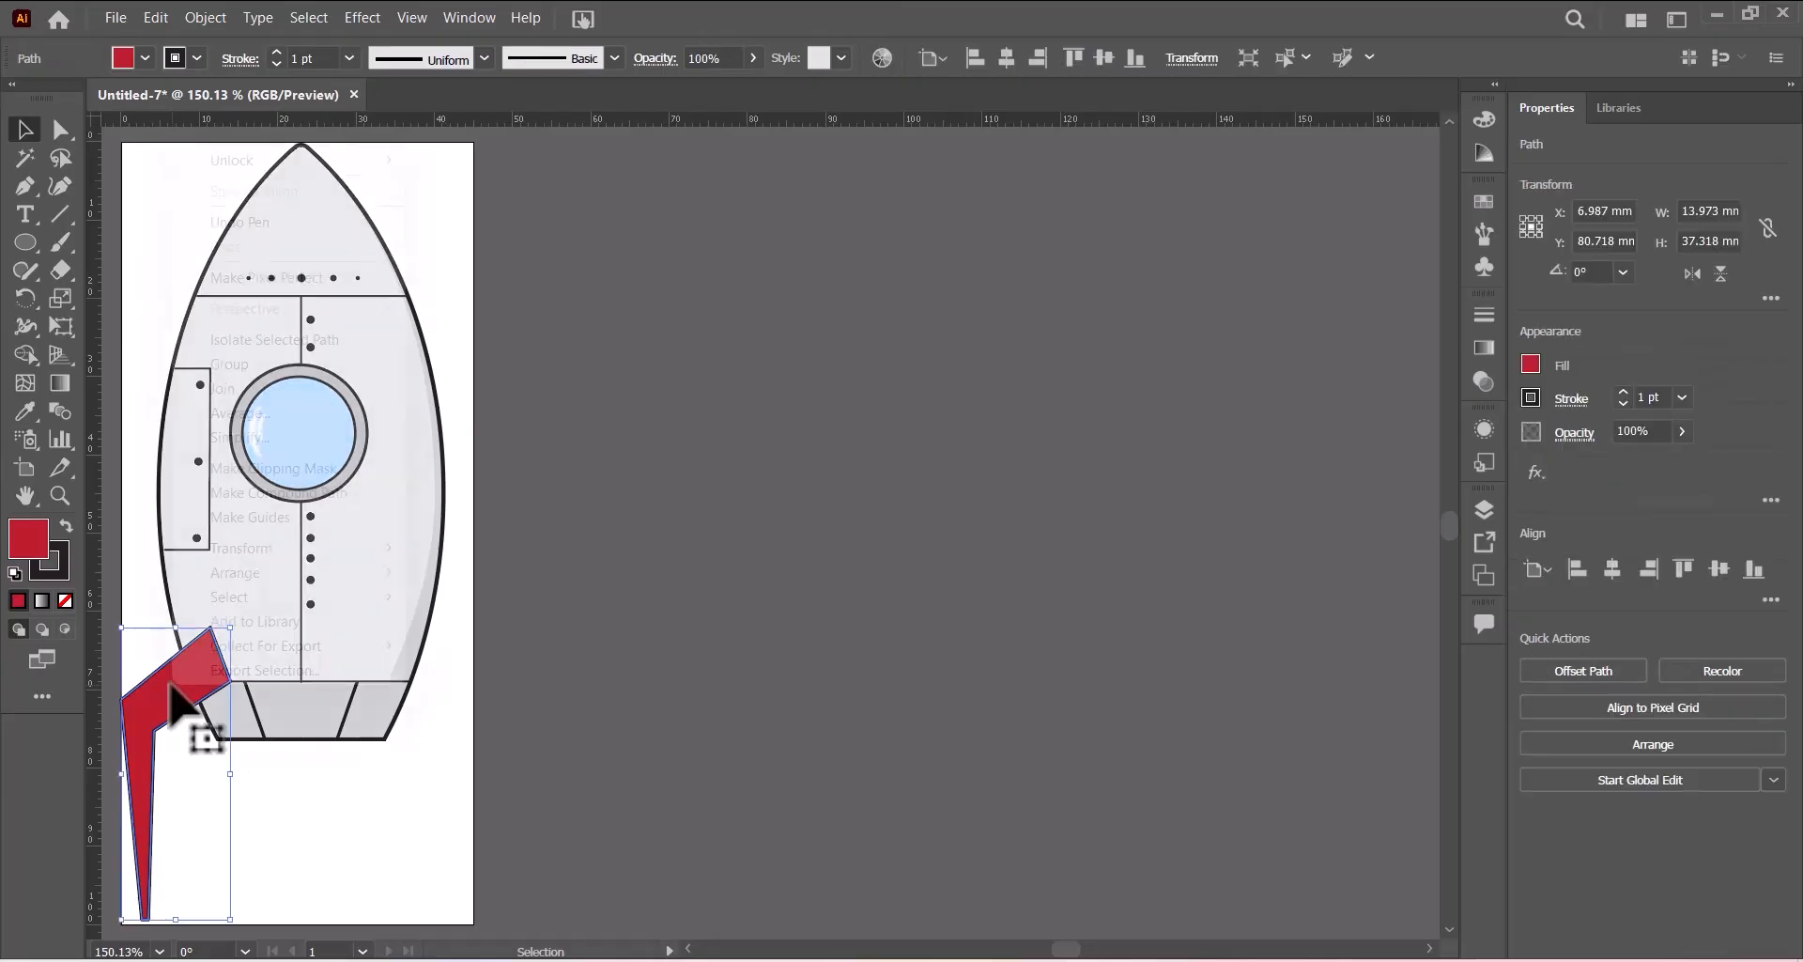
{"action": "right_click", "coordinate": [171, 686]}
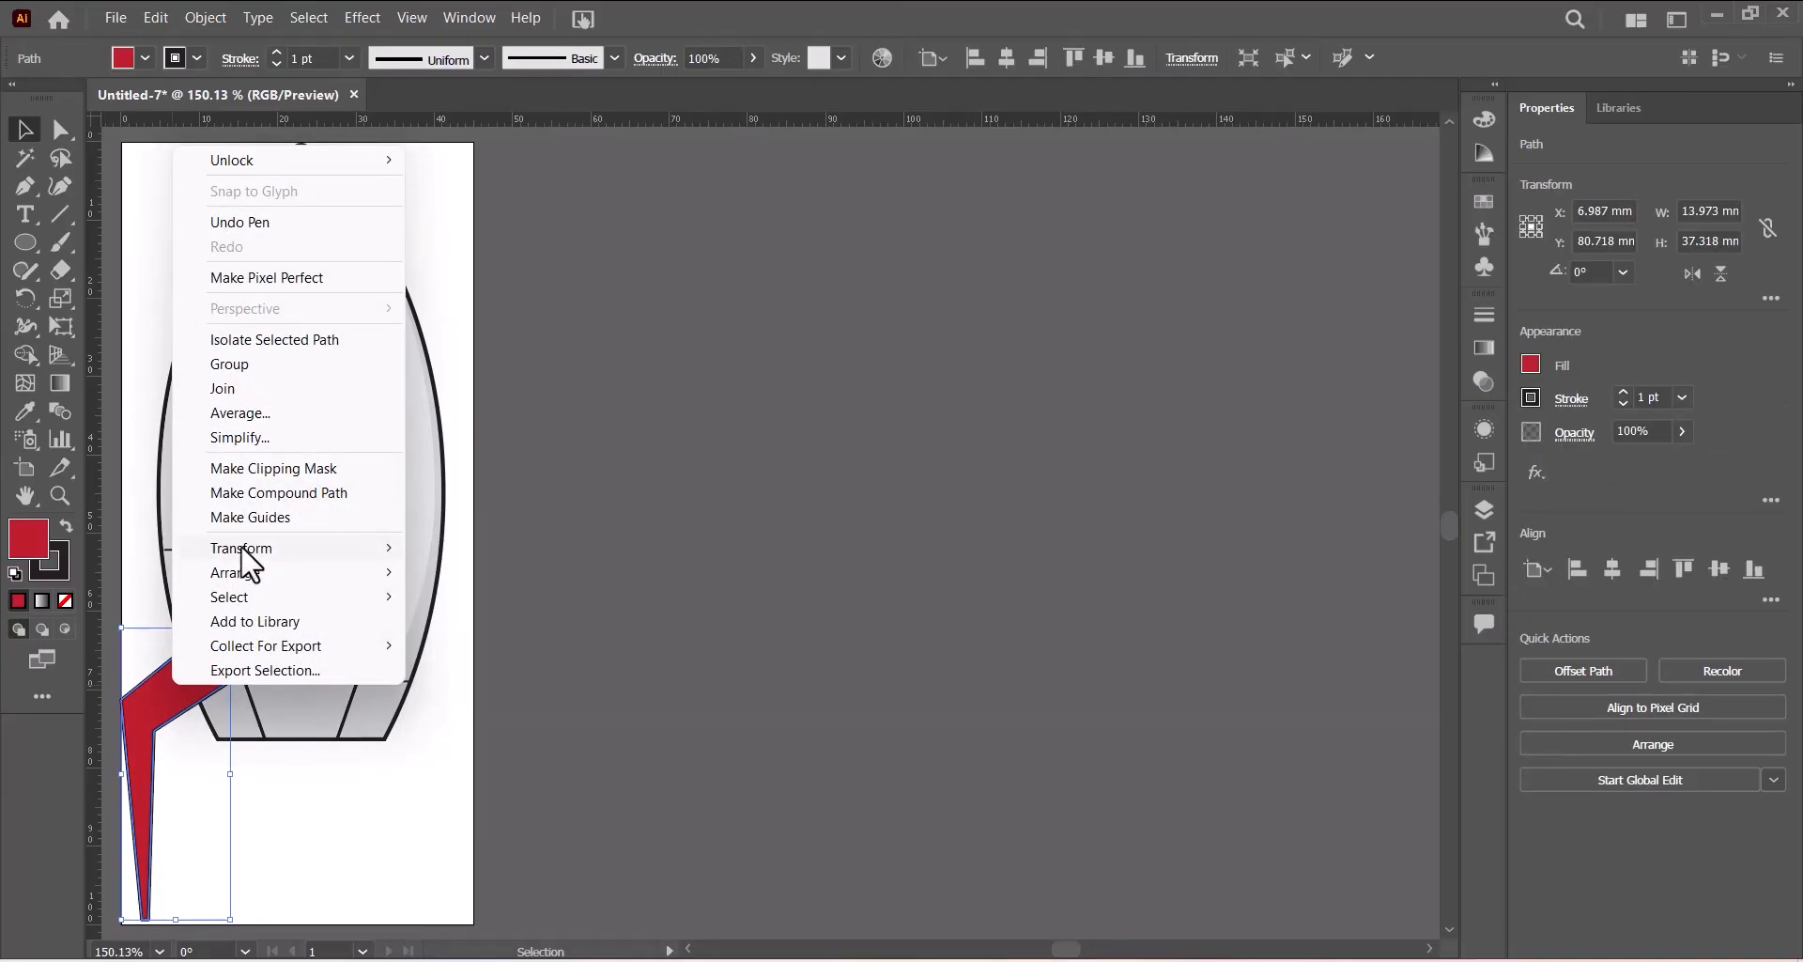
{"action": "mouse_move", "coordinate": [244, 552]}
{"action": "left_click", "coordinate": [464, 631]}
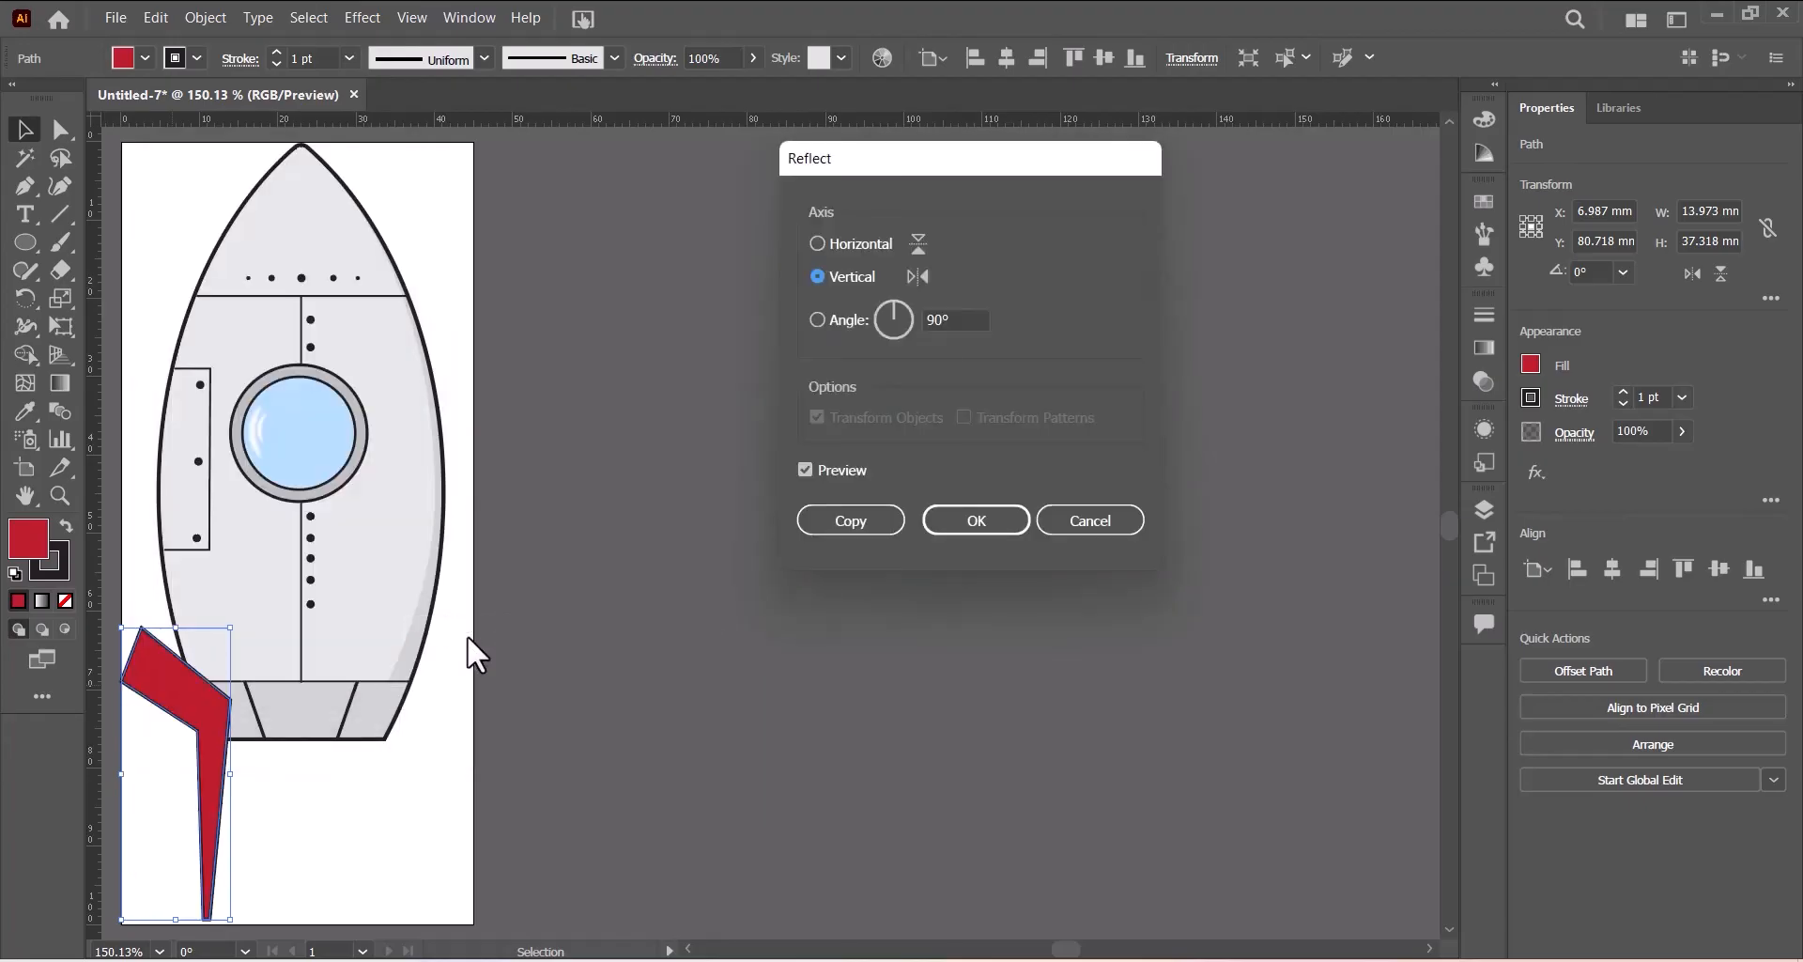
{"action": "left_click", "coordinate": [836, 522]}
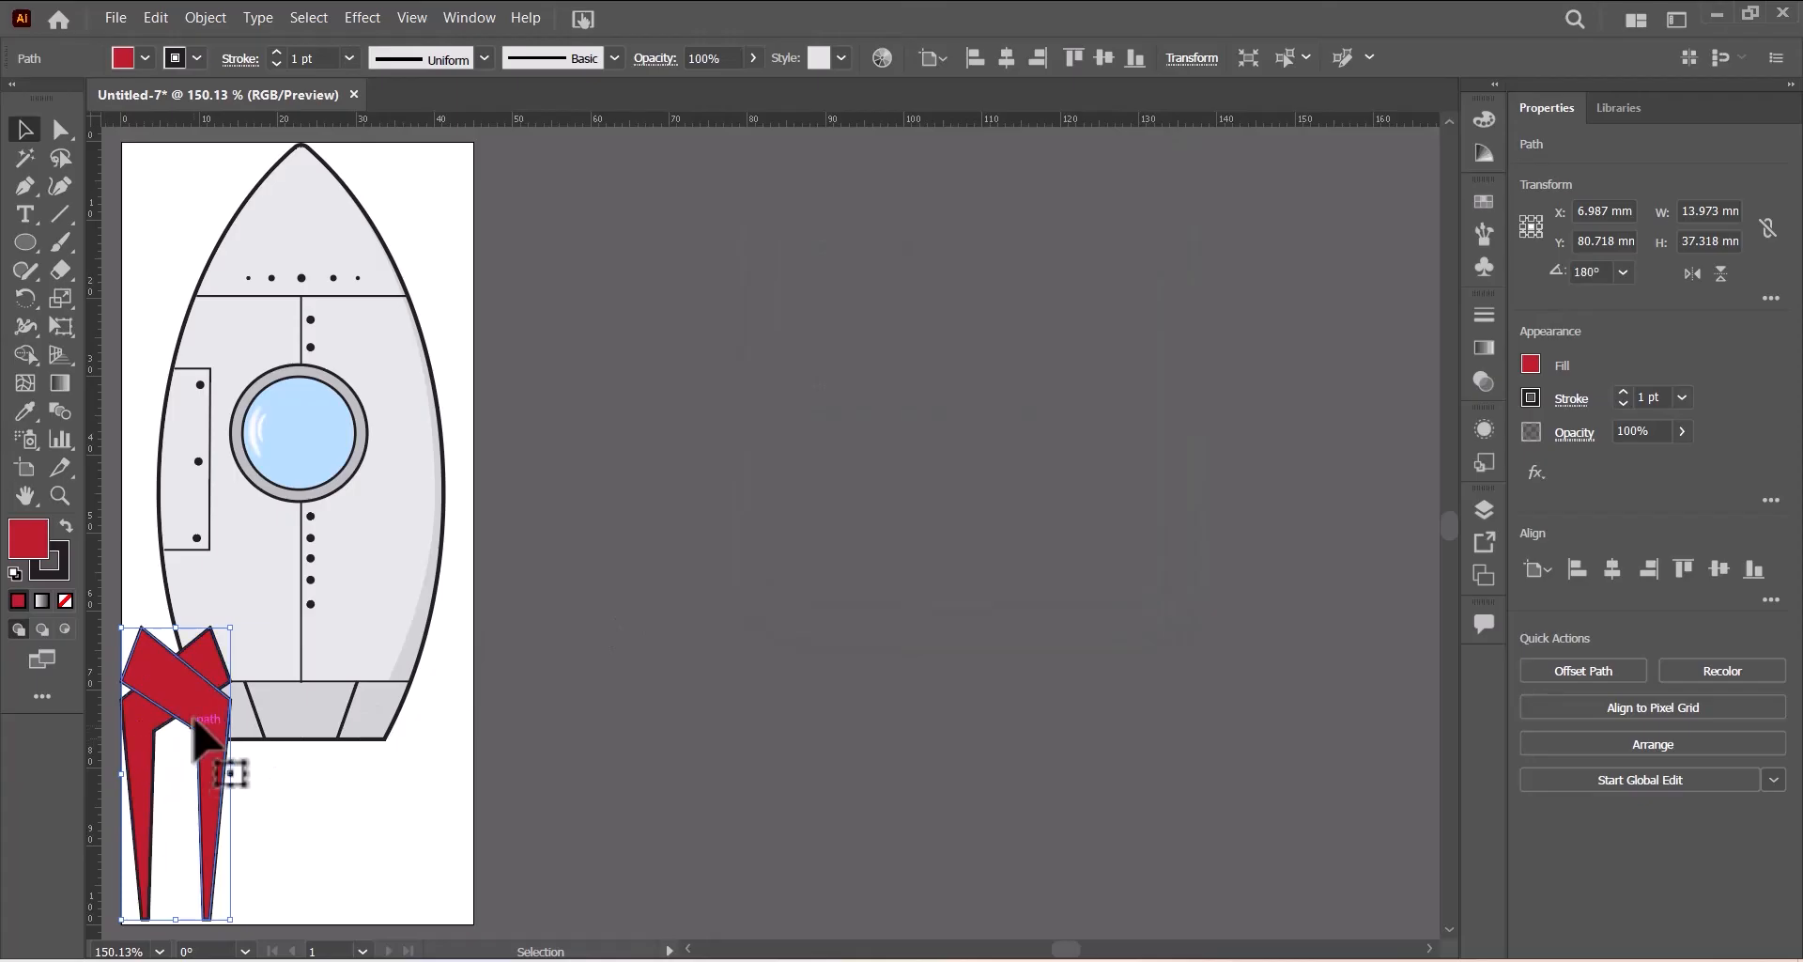
- Move the reflected fin copy to the rocket's right side, mirroring the left fin
{"action": "left_click_drag", "start_coordinate": [202, 711], "coordinate": [447, 716]}
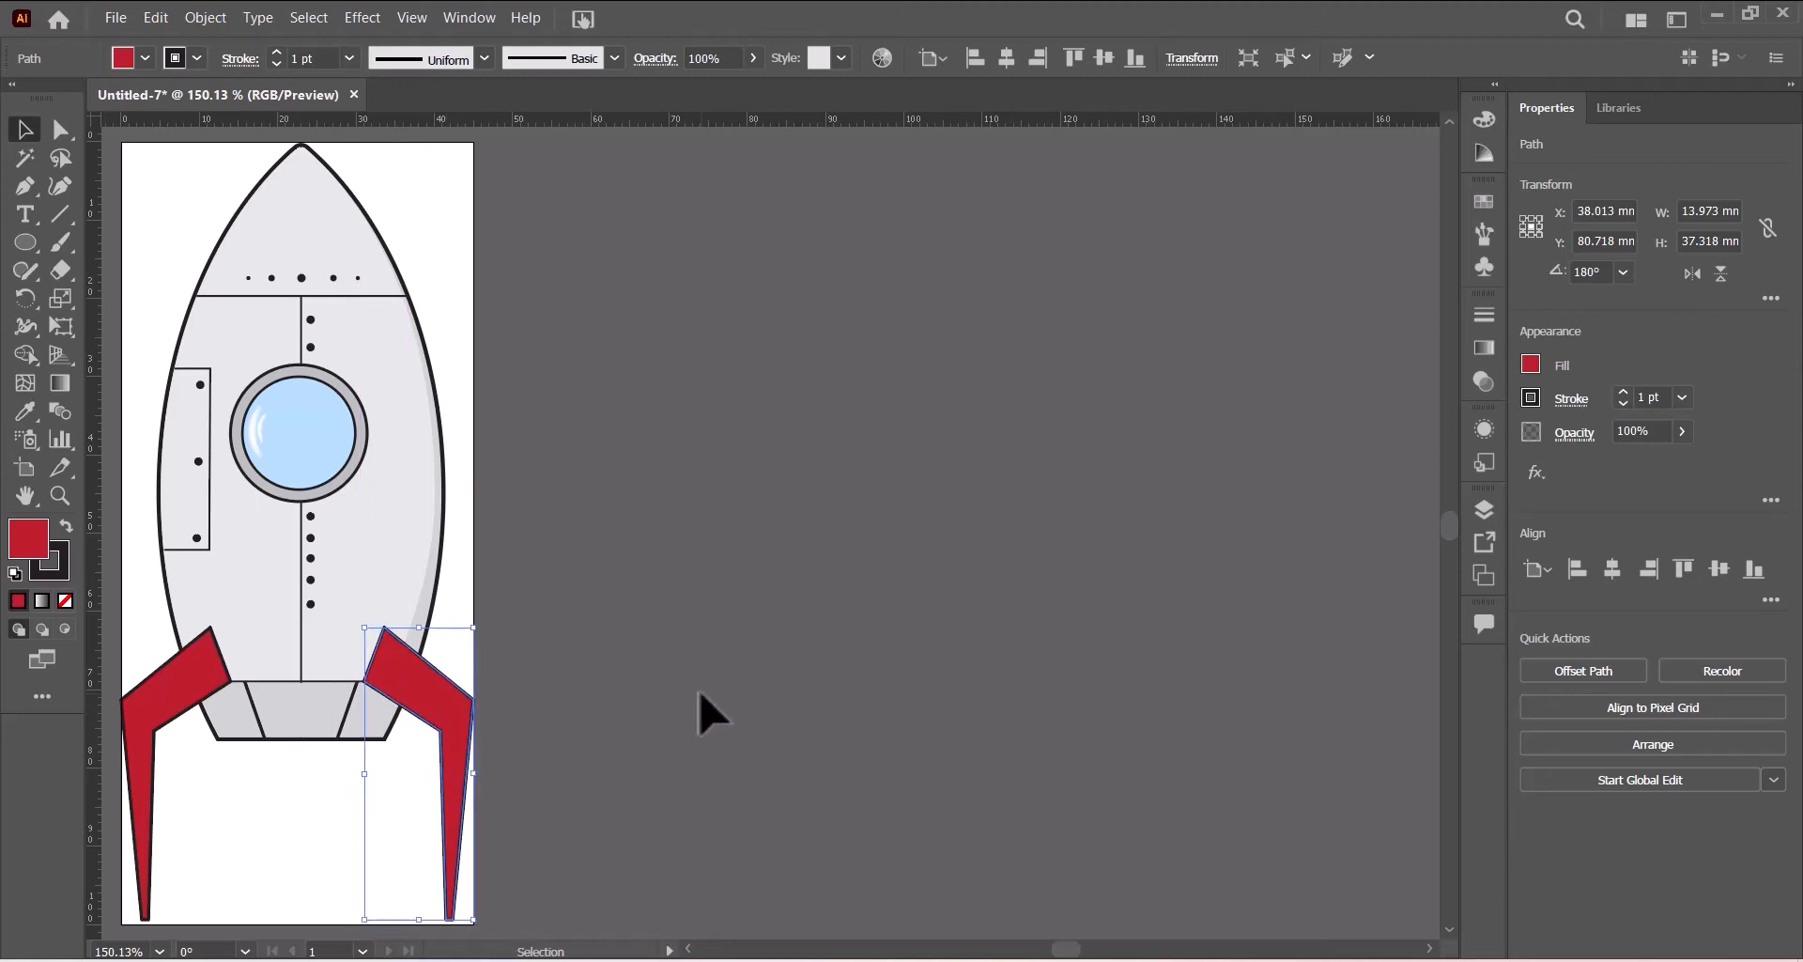
- Select both side fins and group them together
{"action": "left_click", "coordinate": [154, 683], "text": "shift"}
{"action": "right_click", "coordinate": [160, 683]}
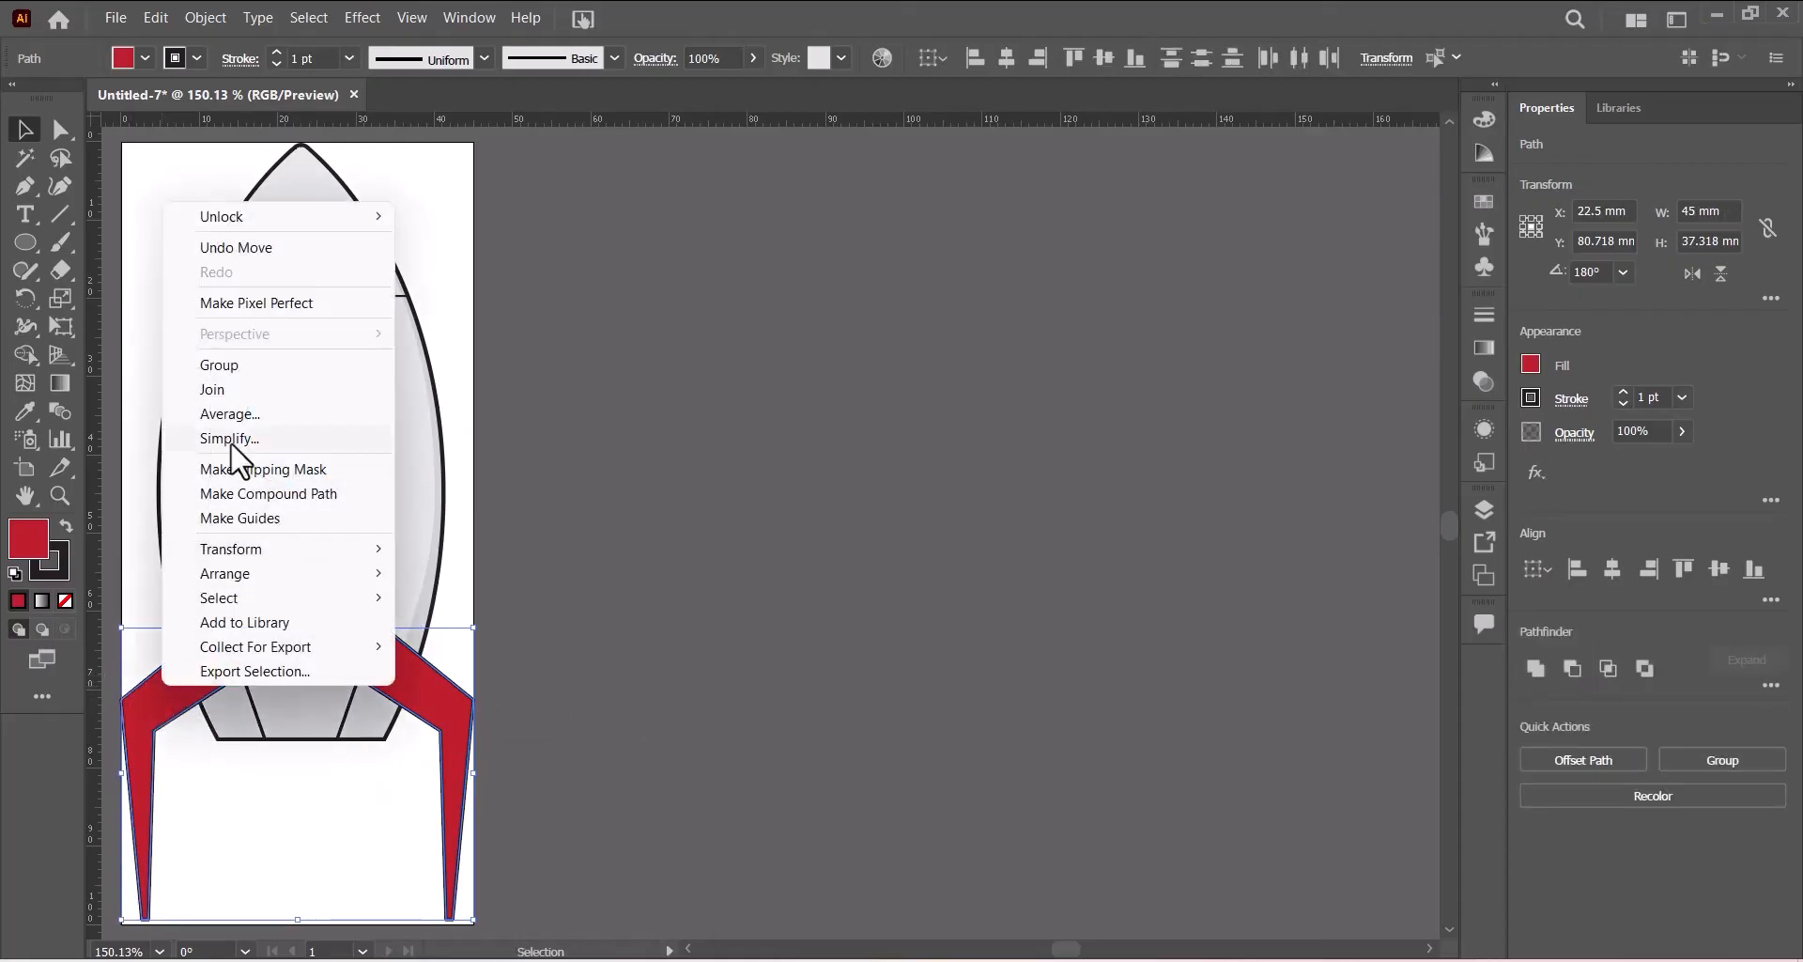
{"action": "left_click", "coordinate": [242, 366]}
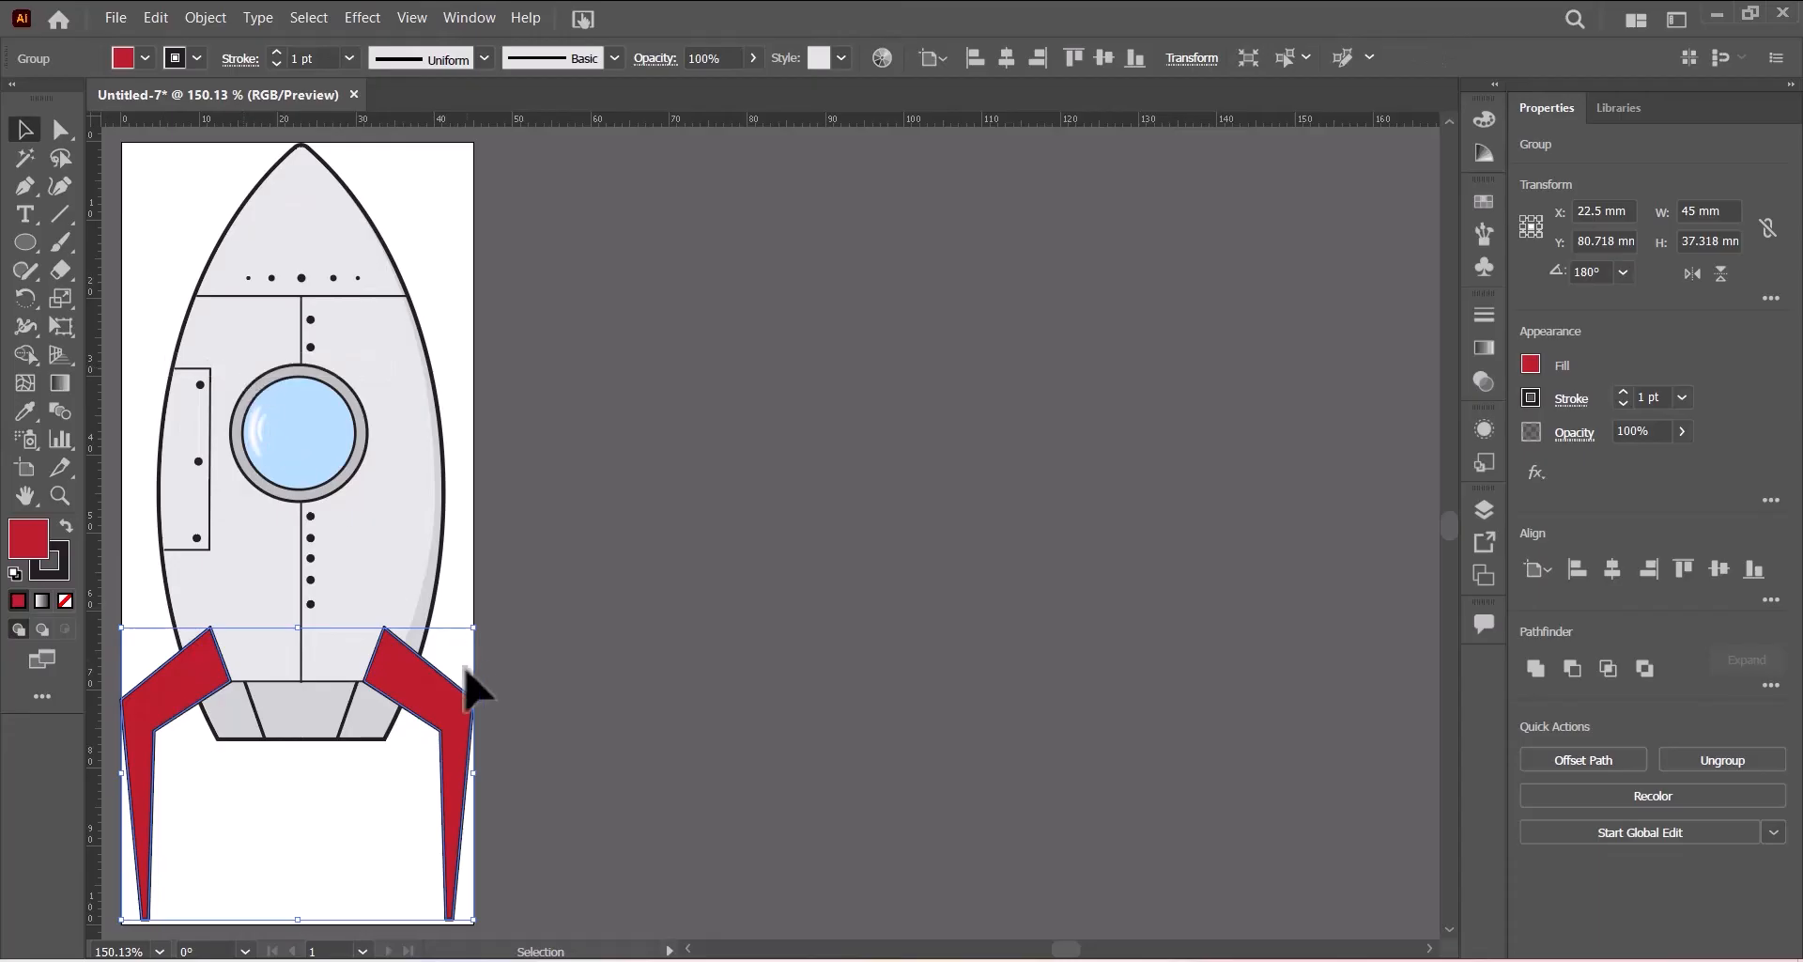
- Send the fin group to the back, behind the rocket body
{"action": "right_click", "coordinate": [428, 686]}
{"action": "mouse_move", "coordinate": [502, 578]}
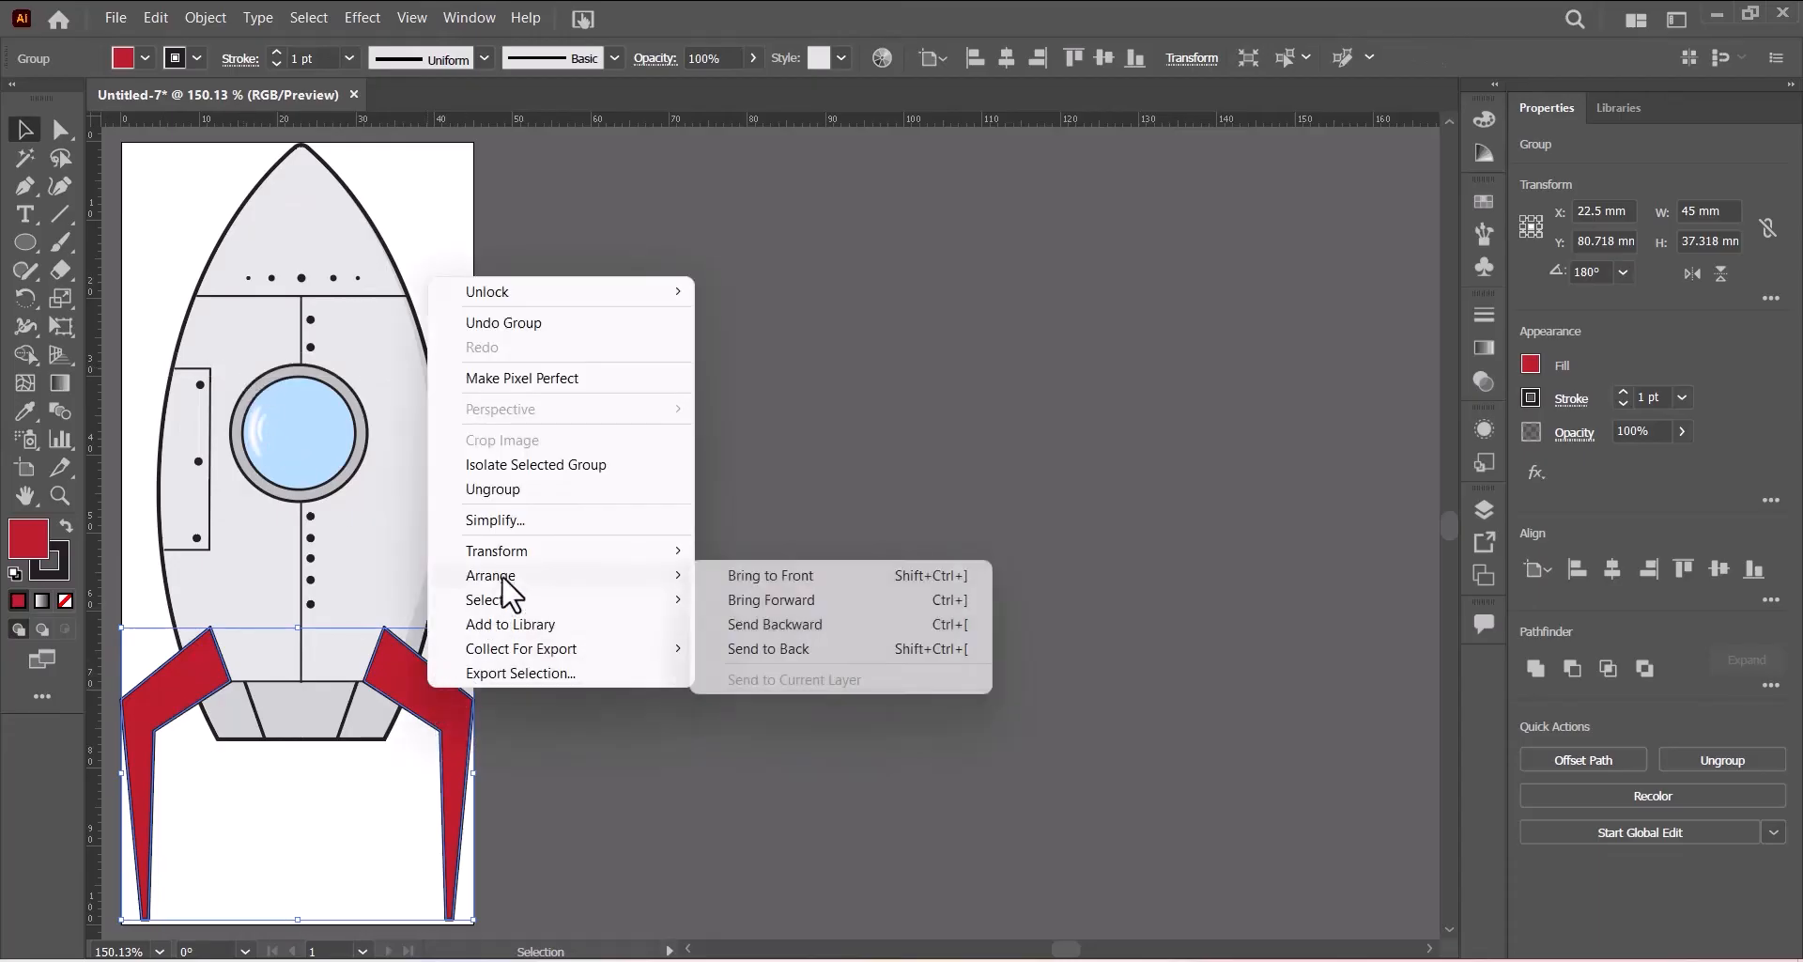
{"action": "left_click", "coordinate": [784, 649]}
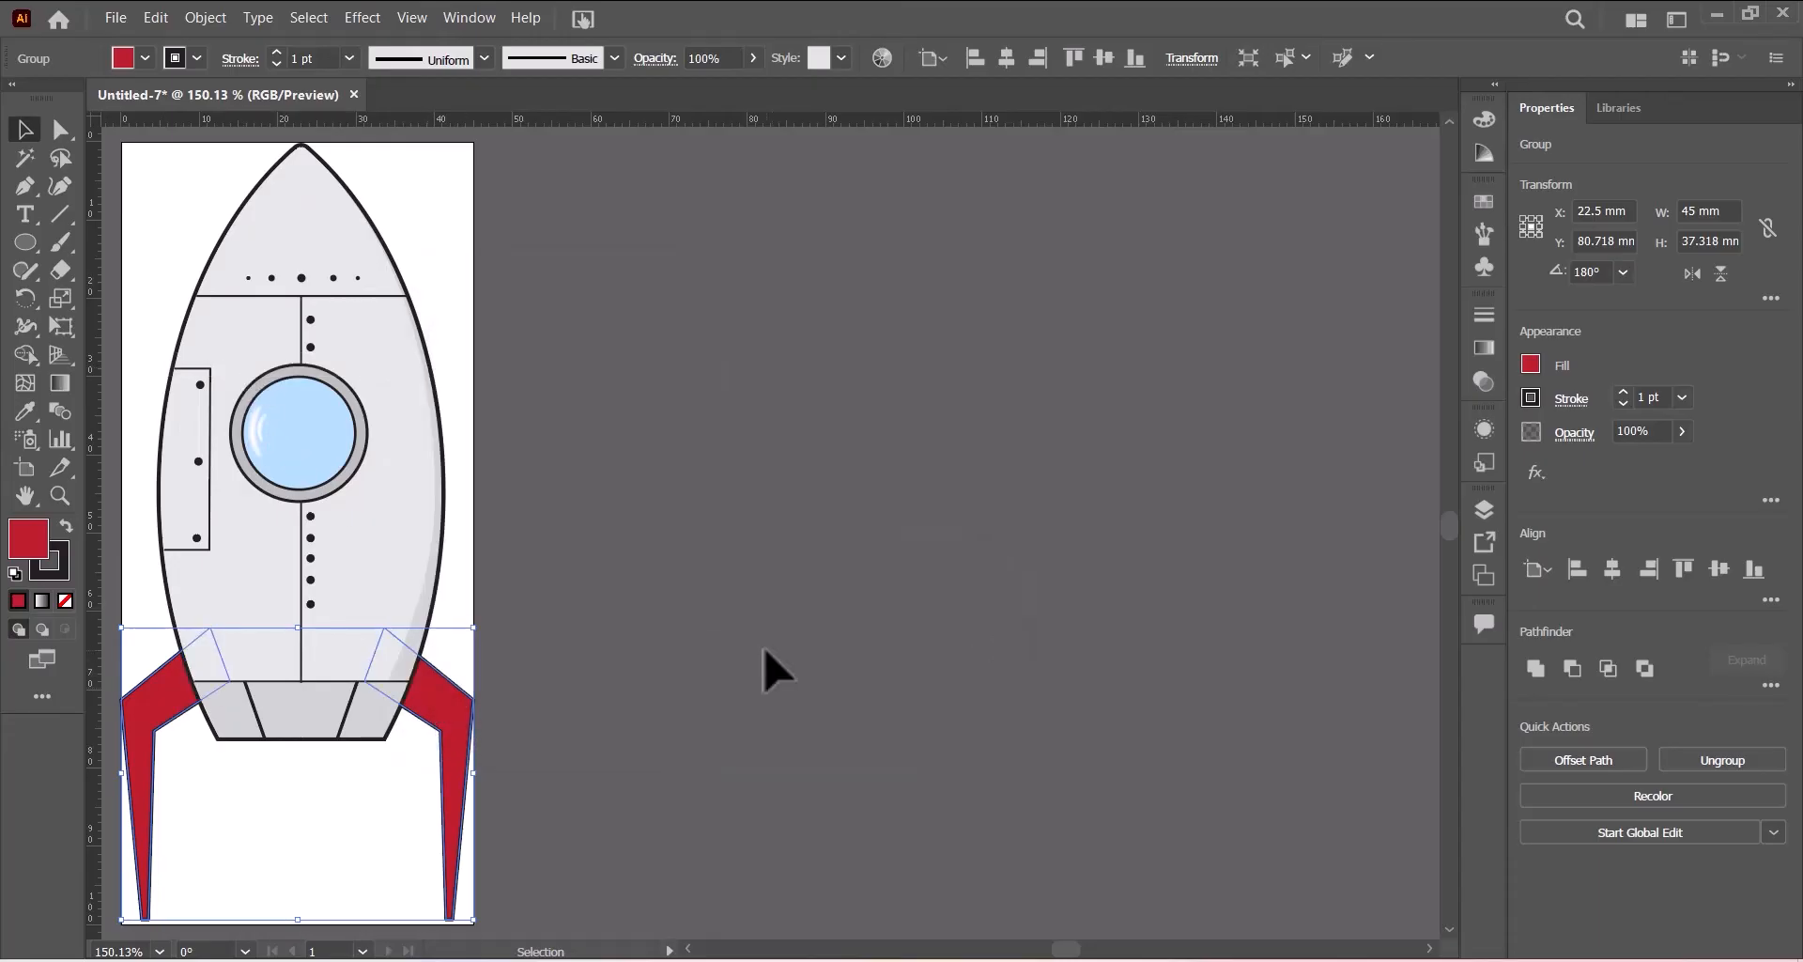
{"action": "left_click", "coordinate": [766, 669]}
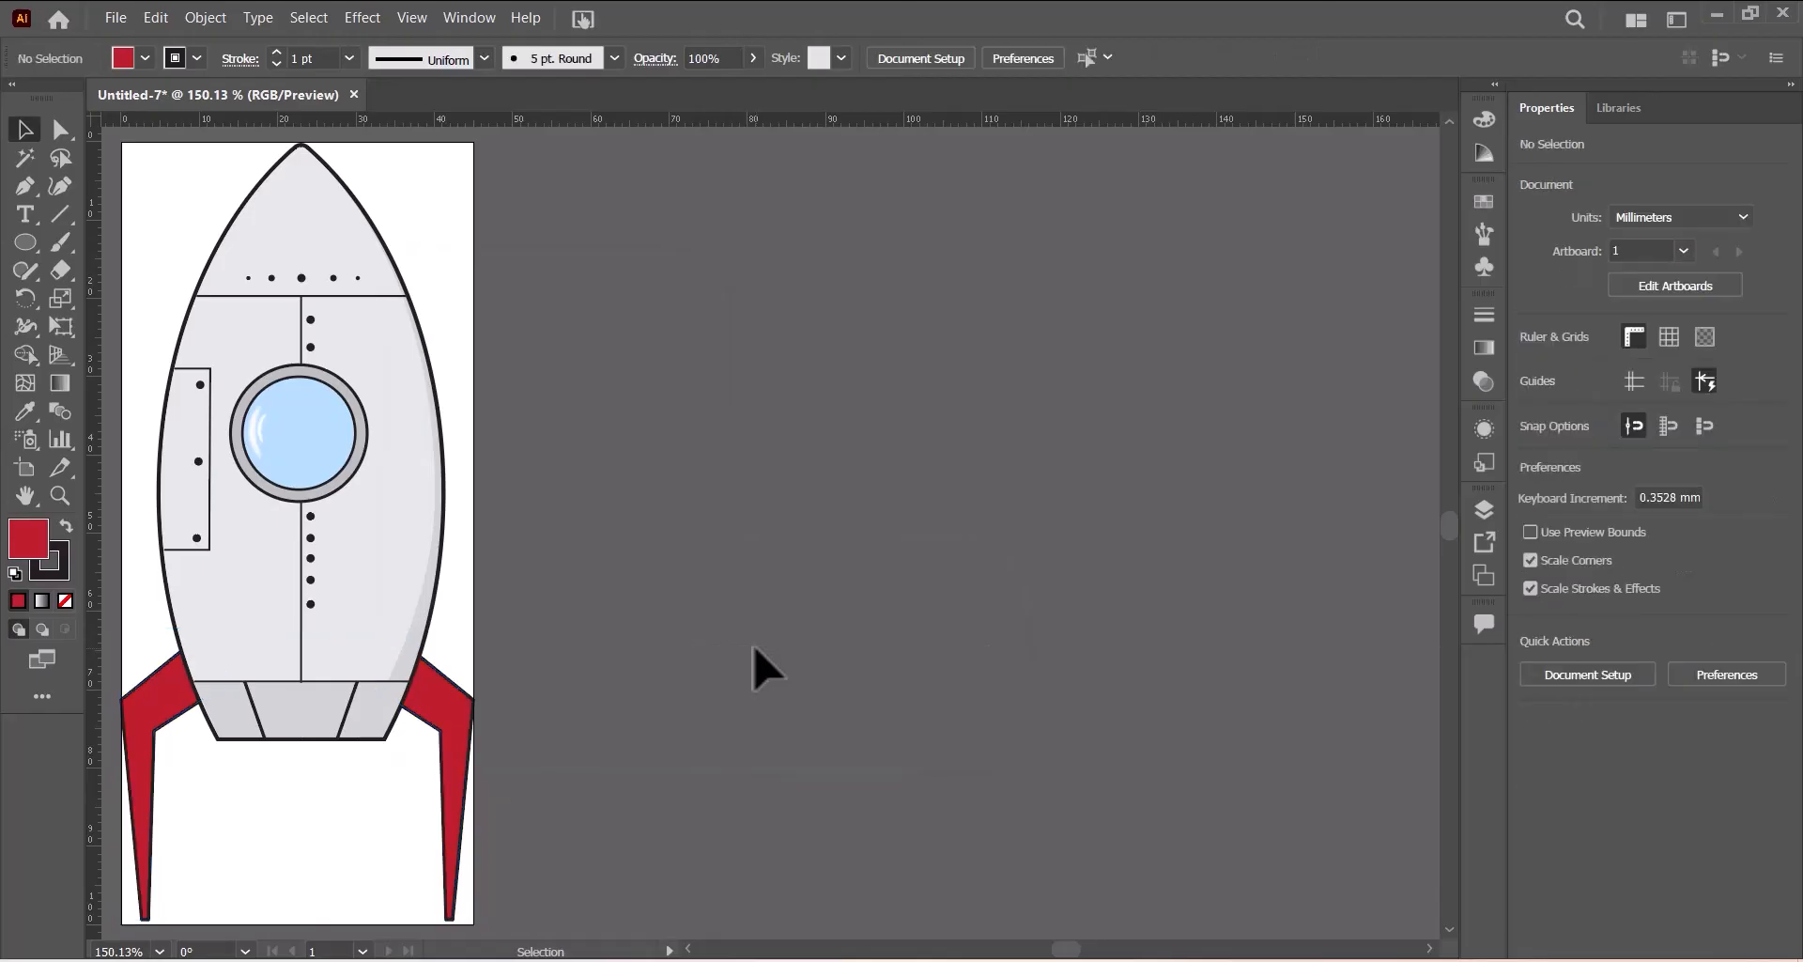
- Draw a red rectangle about 5.5 × 36 mm down the center, from the body to the artboard's bottom
{"action": "left_click", "coordinate": [23, 187]}
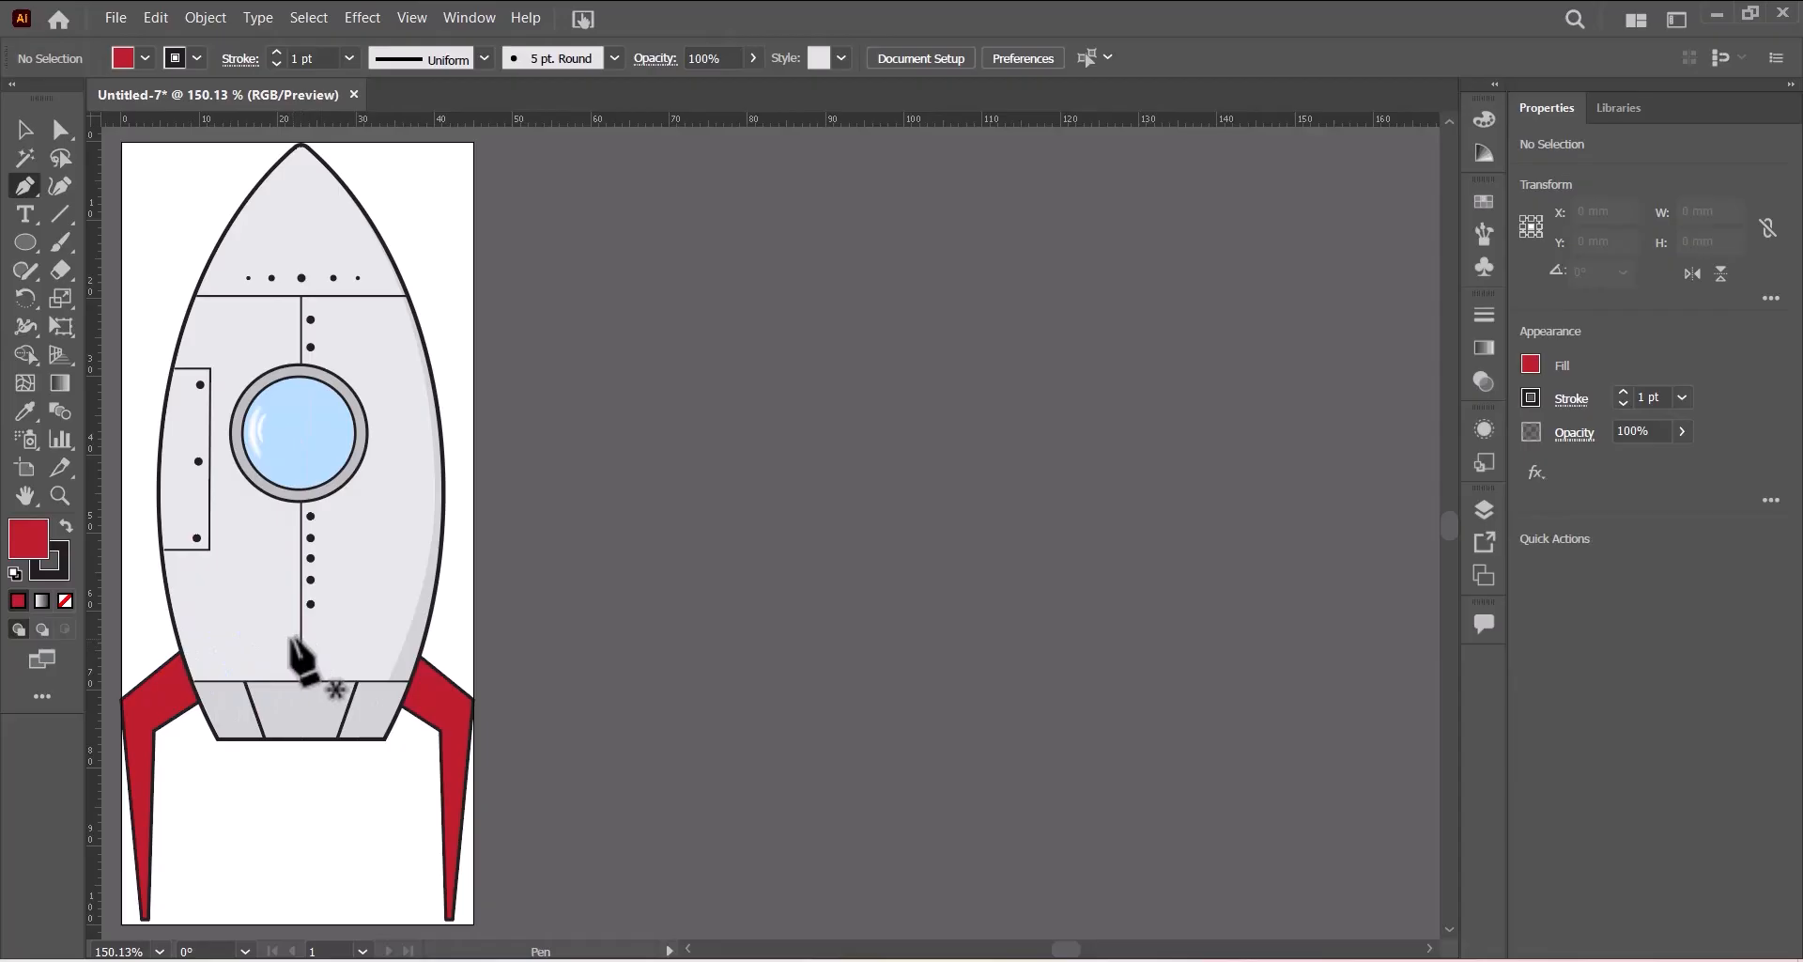
{"action": "left_click", "coordinate": [298, 640]}
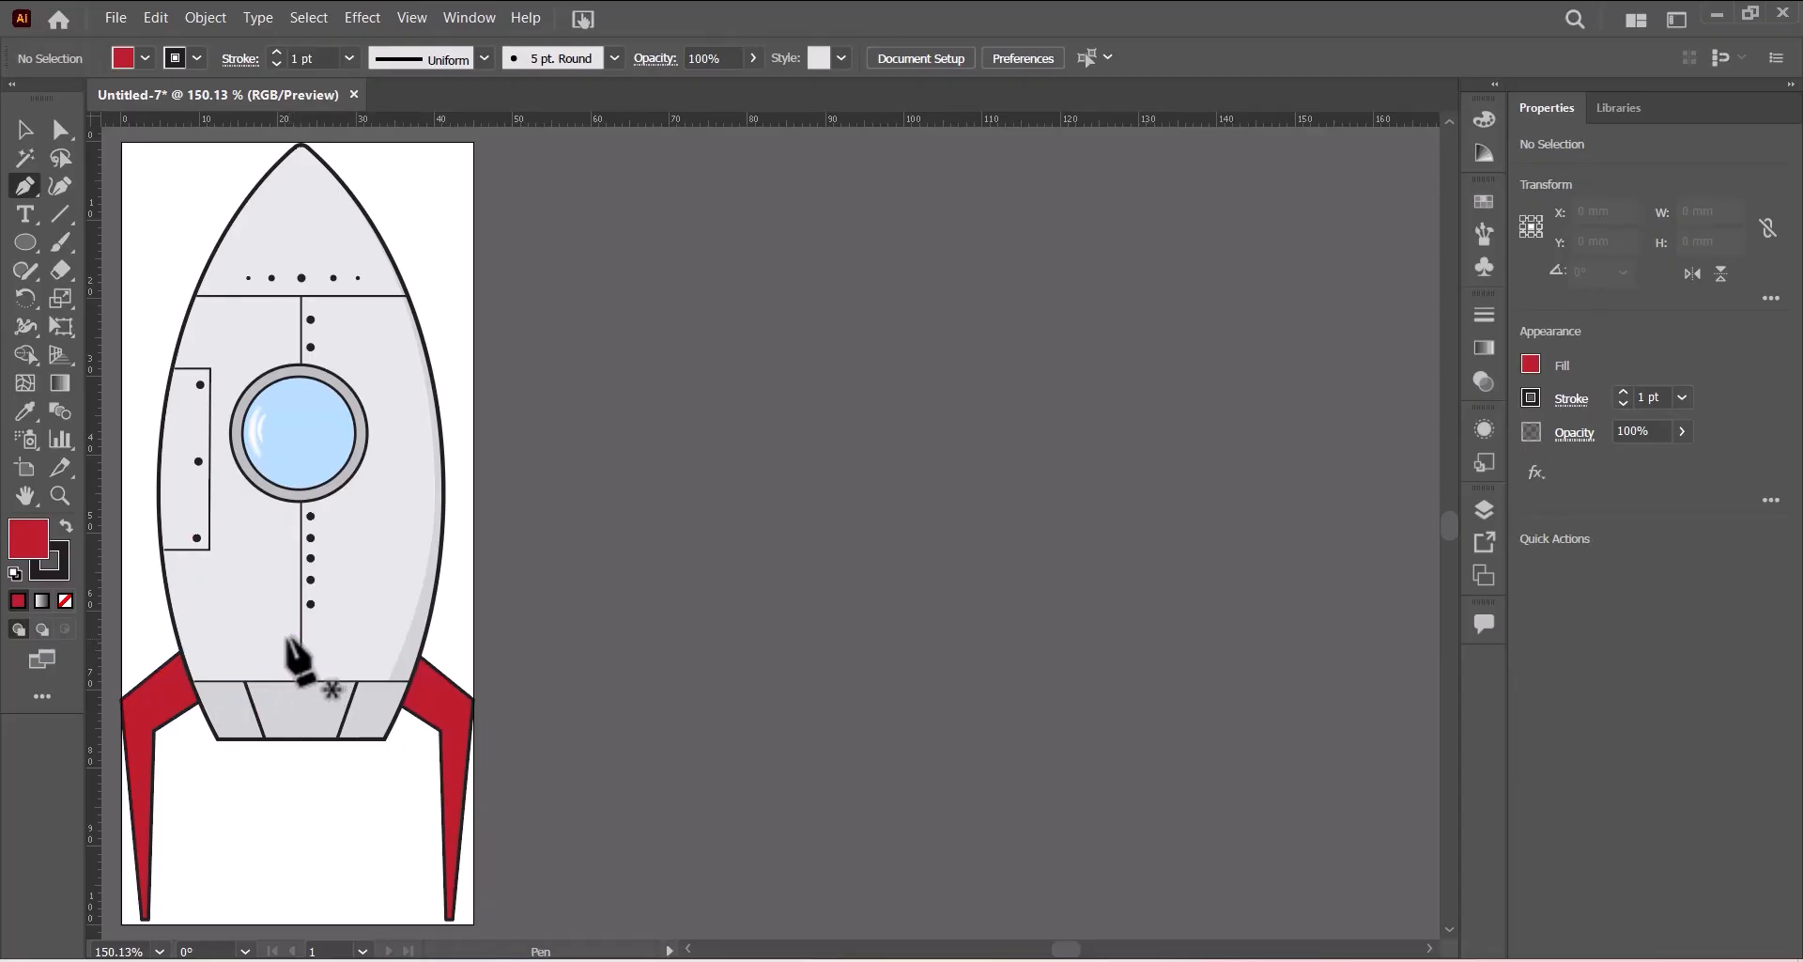
{"action": "left_click", "coordinate": [23, 241]}
{"action": "left_click_drag", "start_coordinate": [19, 244], "coordinate": [96, 240]}
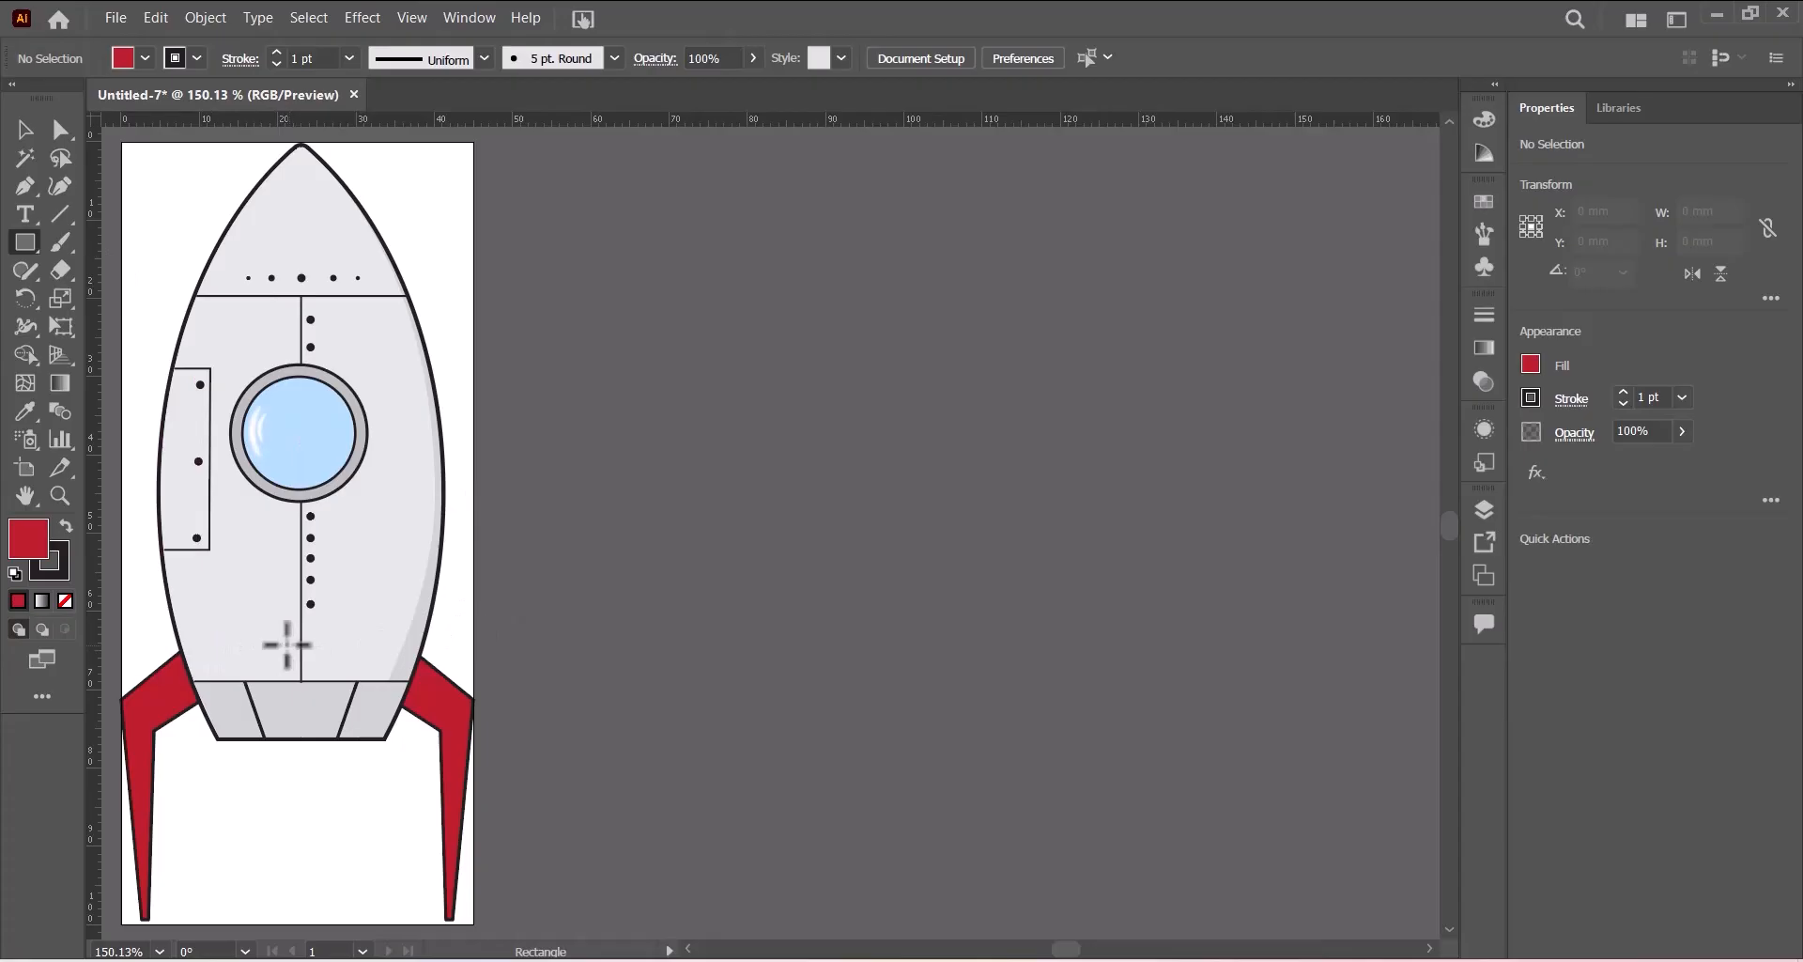
{"action": "left_click_drag", "start_coordinate": [280, 644], "coordinate": [322, 922]}
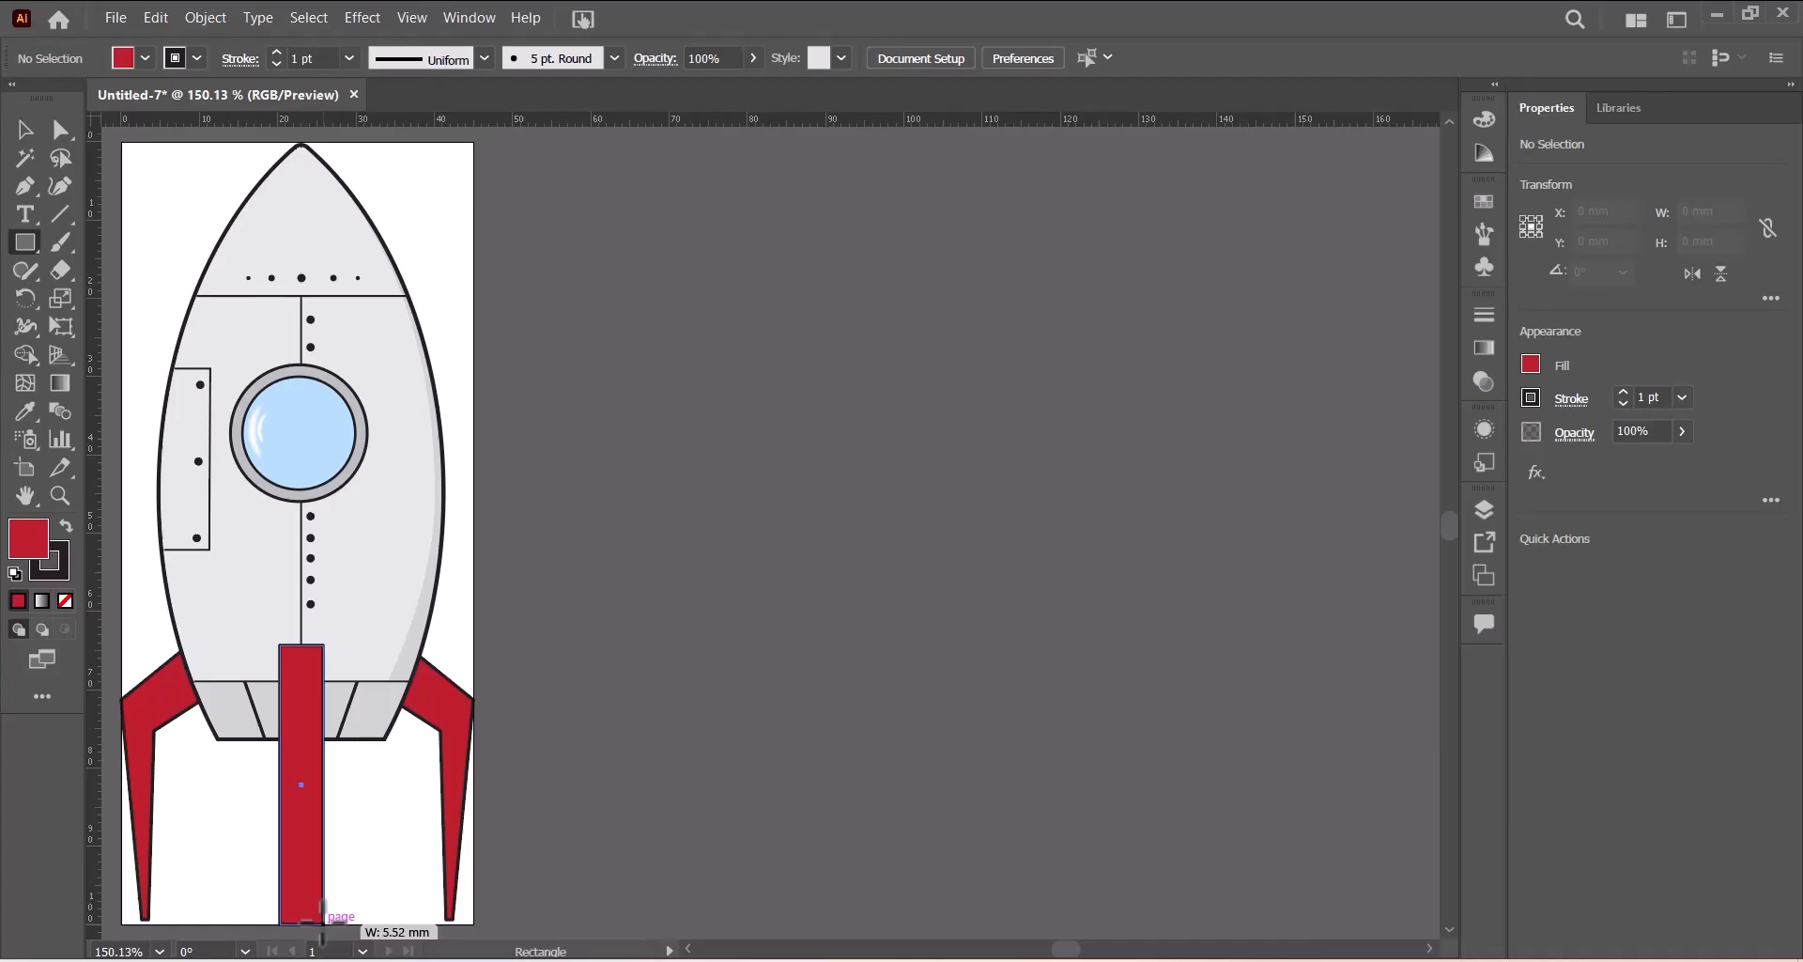
{"action": "left_click_drag", "start_coordinate": [322, 924], "coordinate": [322, 923]}
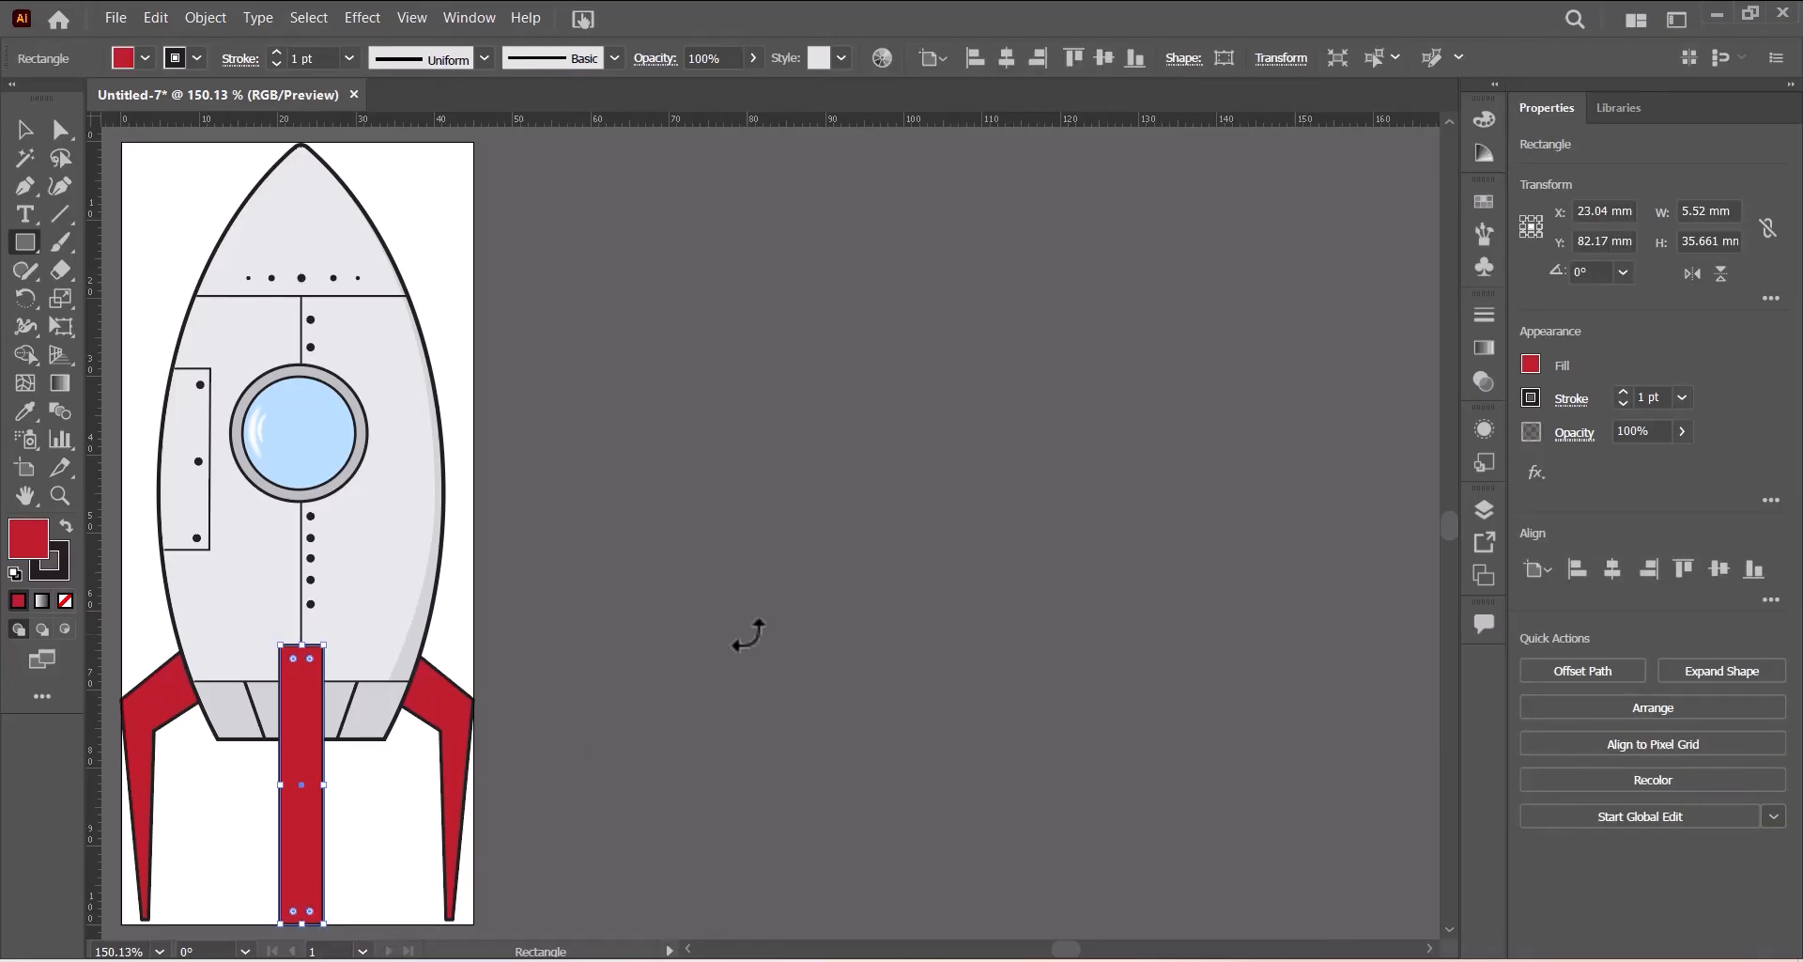
- Resize the center fin to about 4.6 mm wide and extend its top up into the body, about 37 mm tall
{"action": "key", "text": "ctrl+plus"}
{"action": "key", "text": "ctrl+plus"}
{"action": "key", "text": "ctrl+plus"}
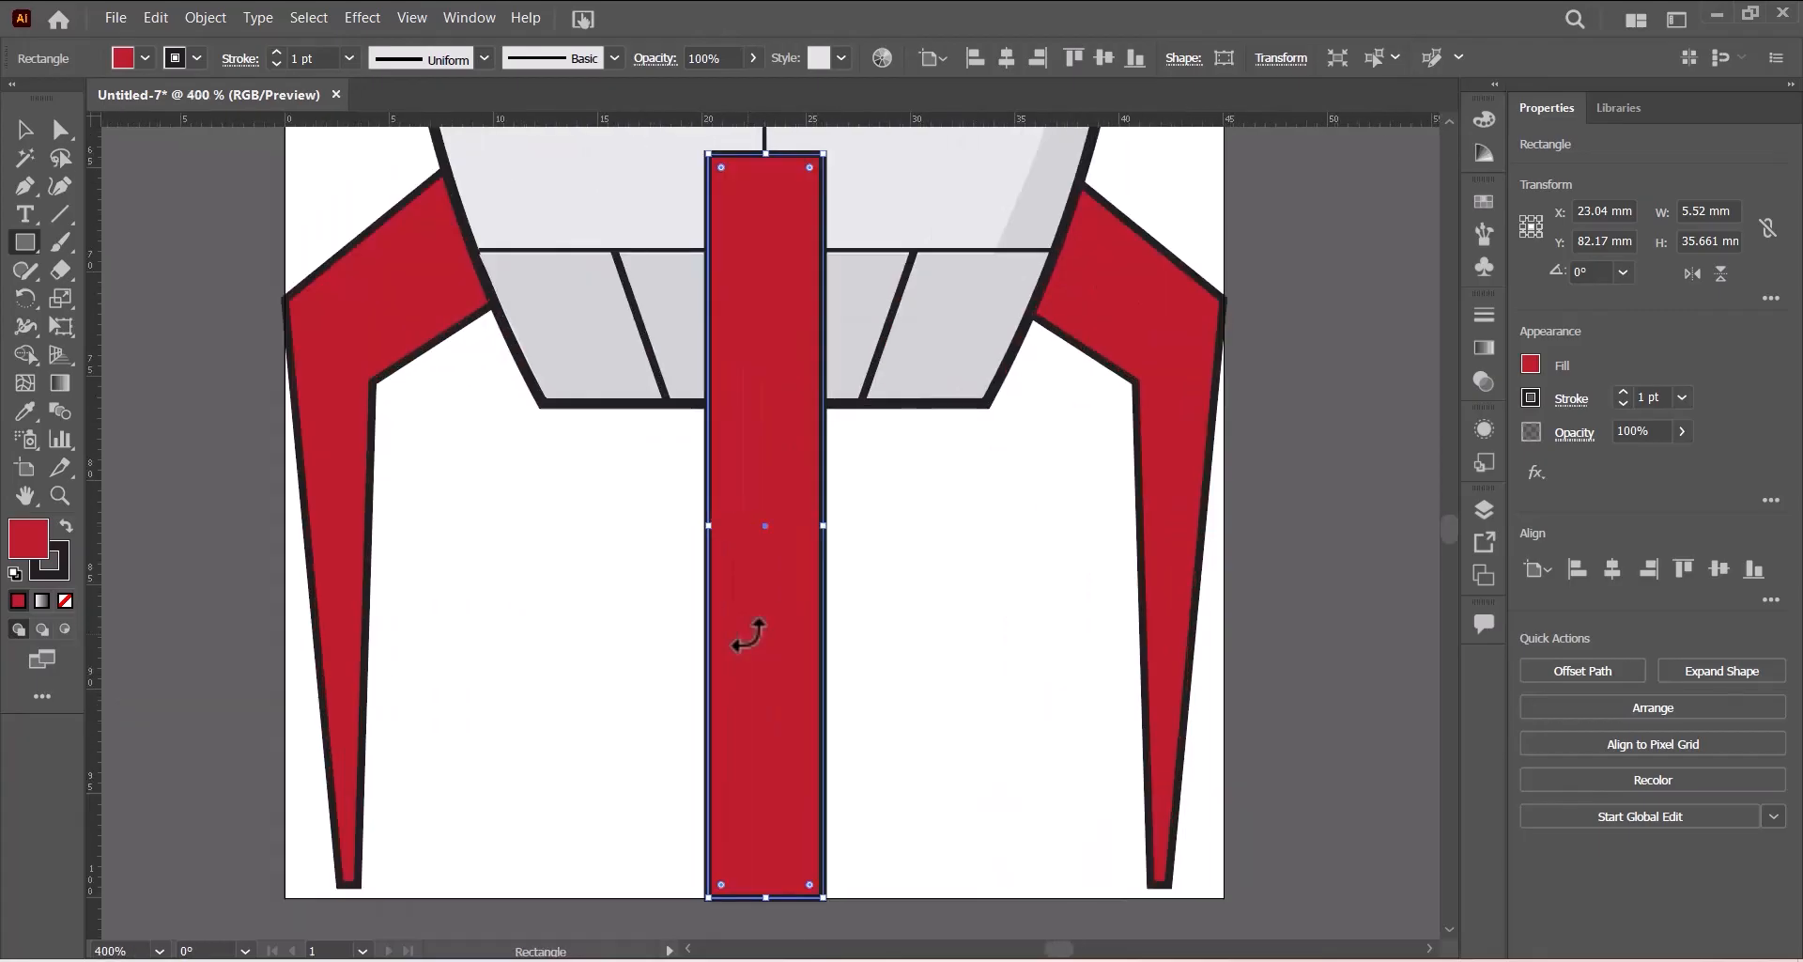
{"action": "key", "text": "v"}
{"action": "key", "text": "m"}
{"action": "left_click", "coordinate": [23, 129]}
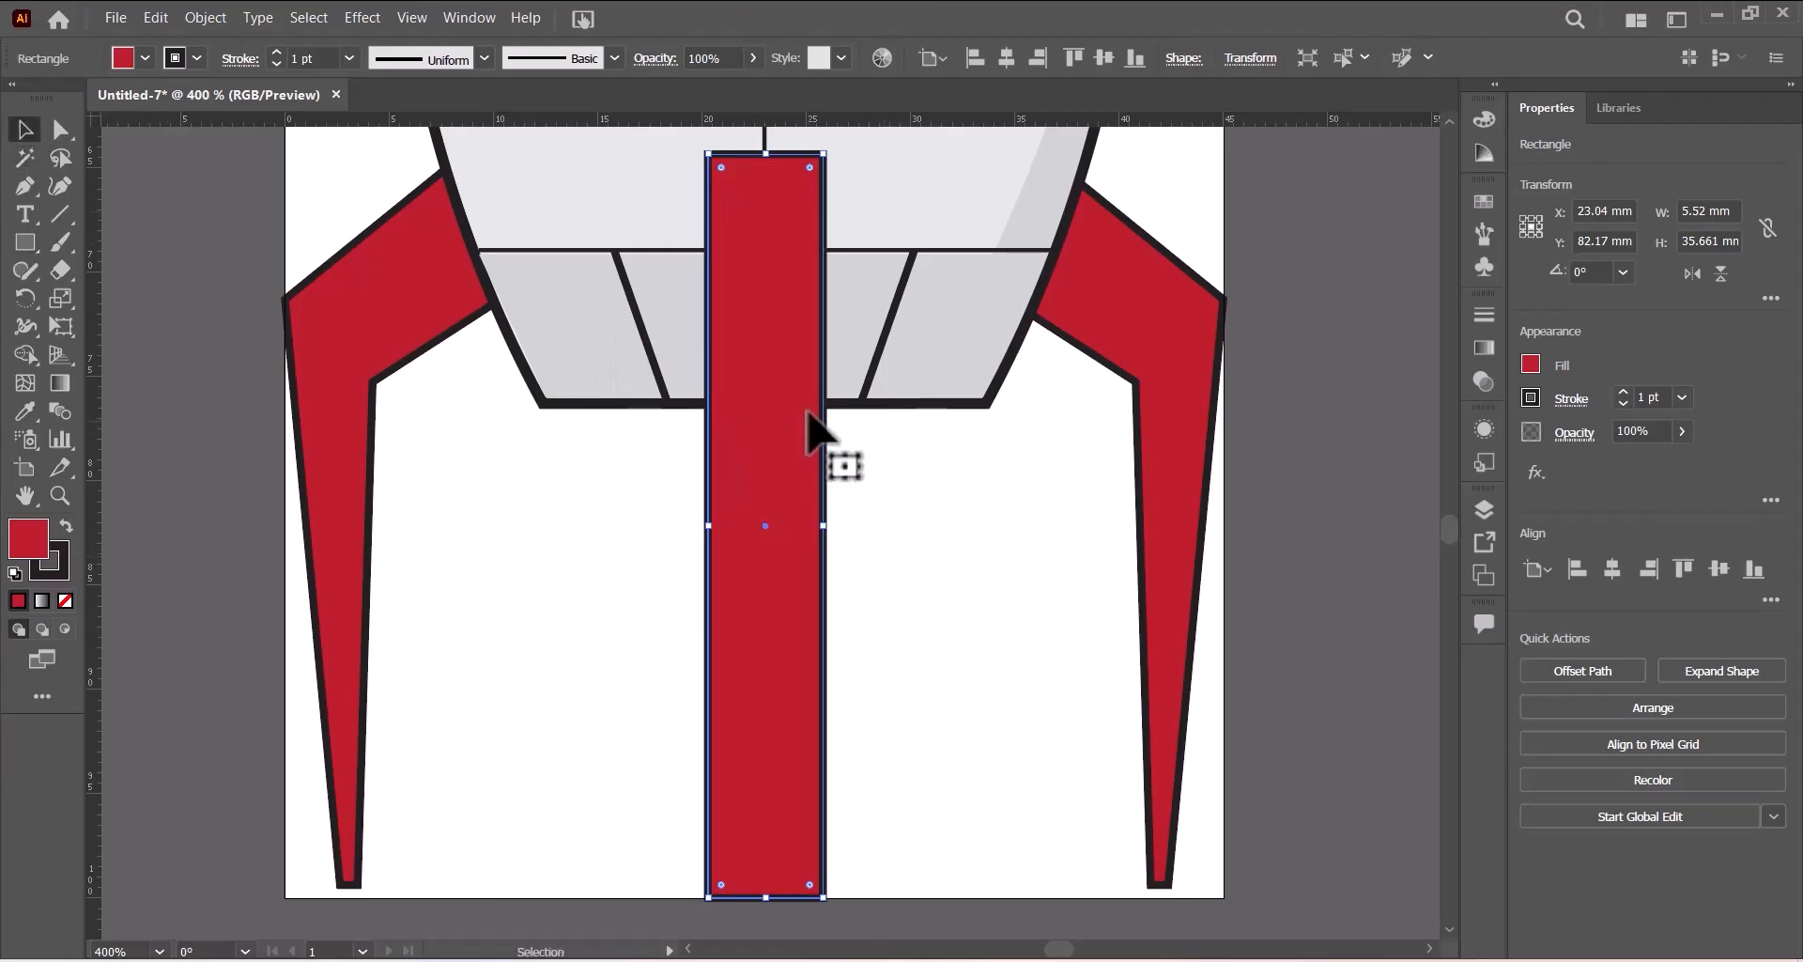
{"action": "left_click_drag", "start_coordinate": [824, 526], "coordinate": [805, 528]}
{"action": "left_click_drag", "start_coordinate": [757, 454], "coordinate": [761, 448]}
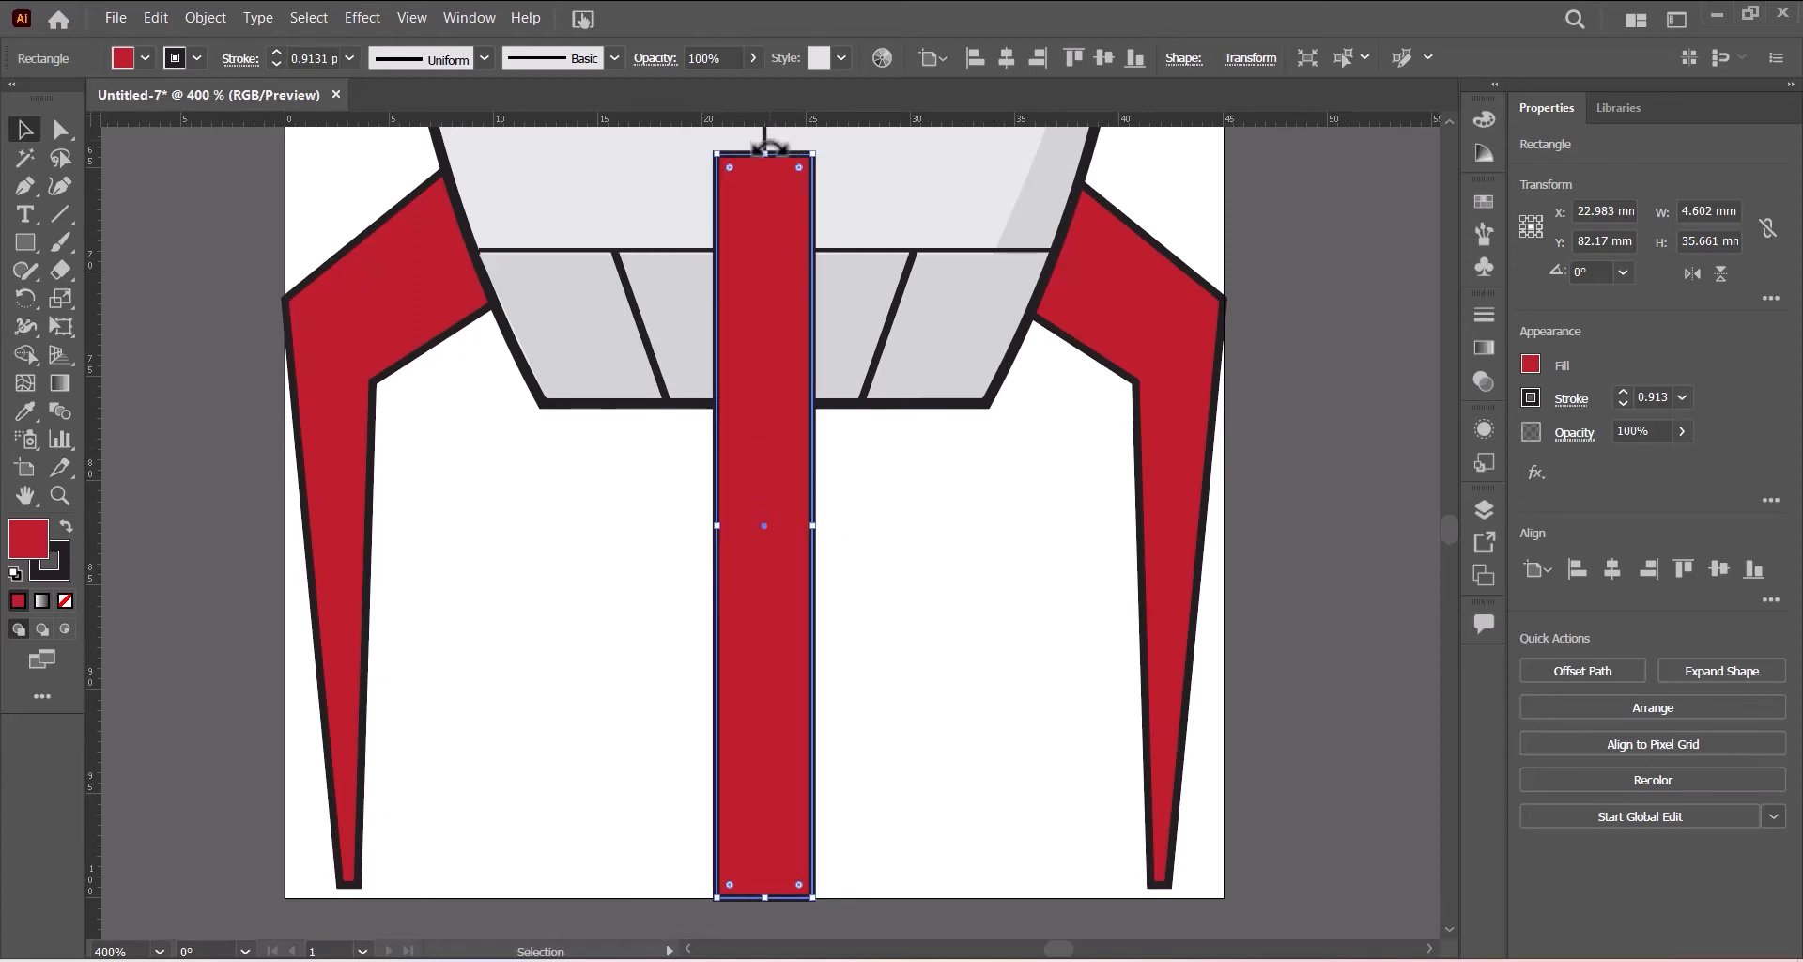
{"action": "scroll", "coordinate": [833, 213], "scroll_direction": "up", "scroll_amount": 2}
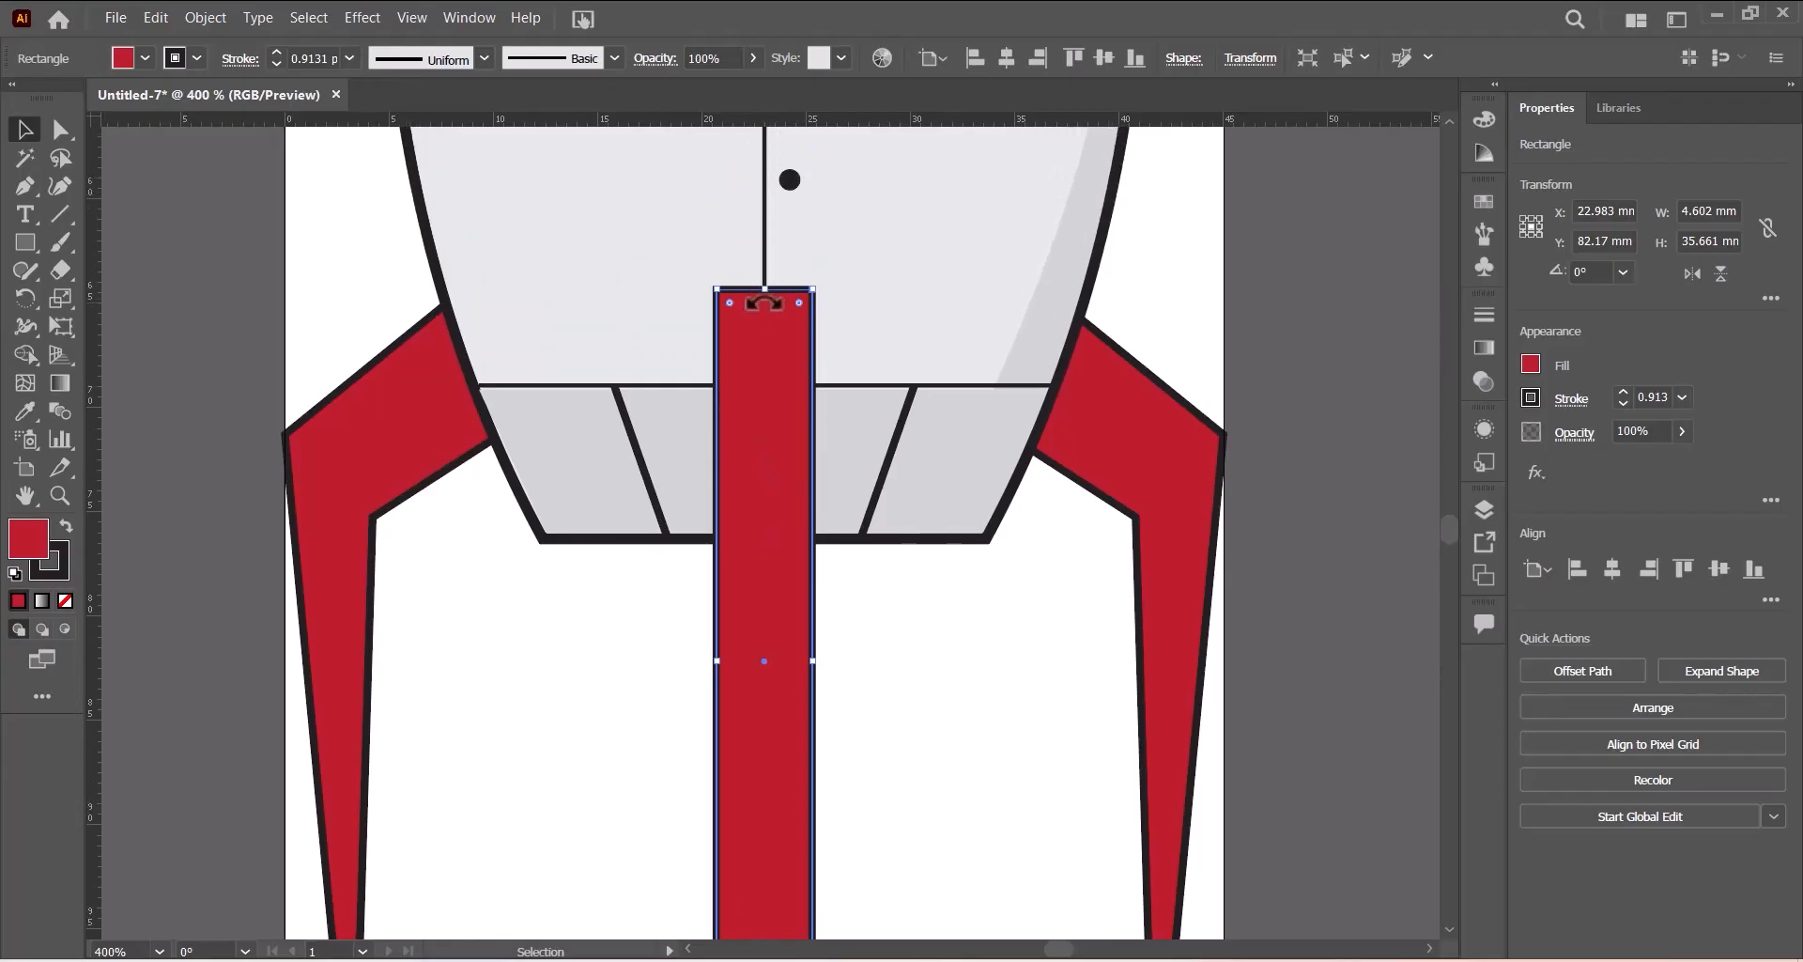
{"action": "left_click_drag", "start_coordinate": [765, 287], "coordinate": [767, 266]}
{"action": "scroll", "coordinate": [993, 354], "scroll_direction": "down", "scroll_amount": 4}
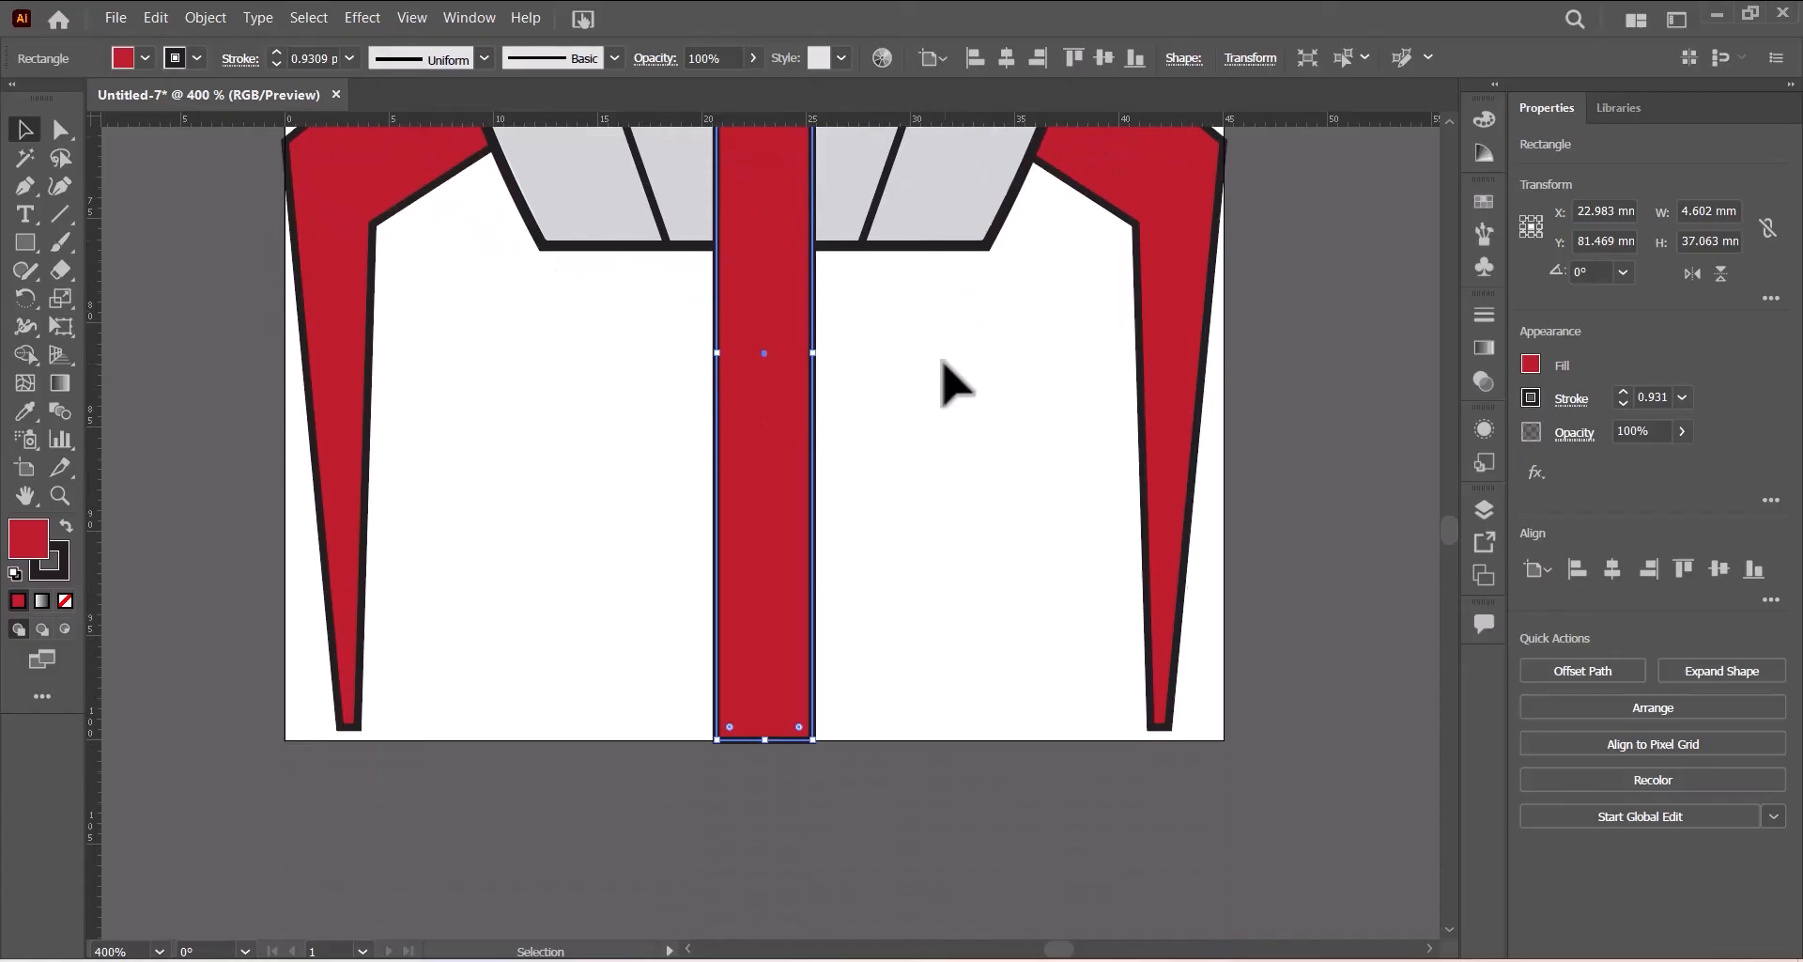
{"action": "scroll", "coordinate": [948, 378], "scroll_direction": "up", "scroll_amount": 2}
- Taper the center fin by moving its bottom corner anchors inward to a narrow tip
{"action": "left_click", "coordinate": [60, 130]}
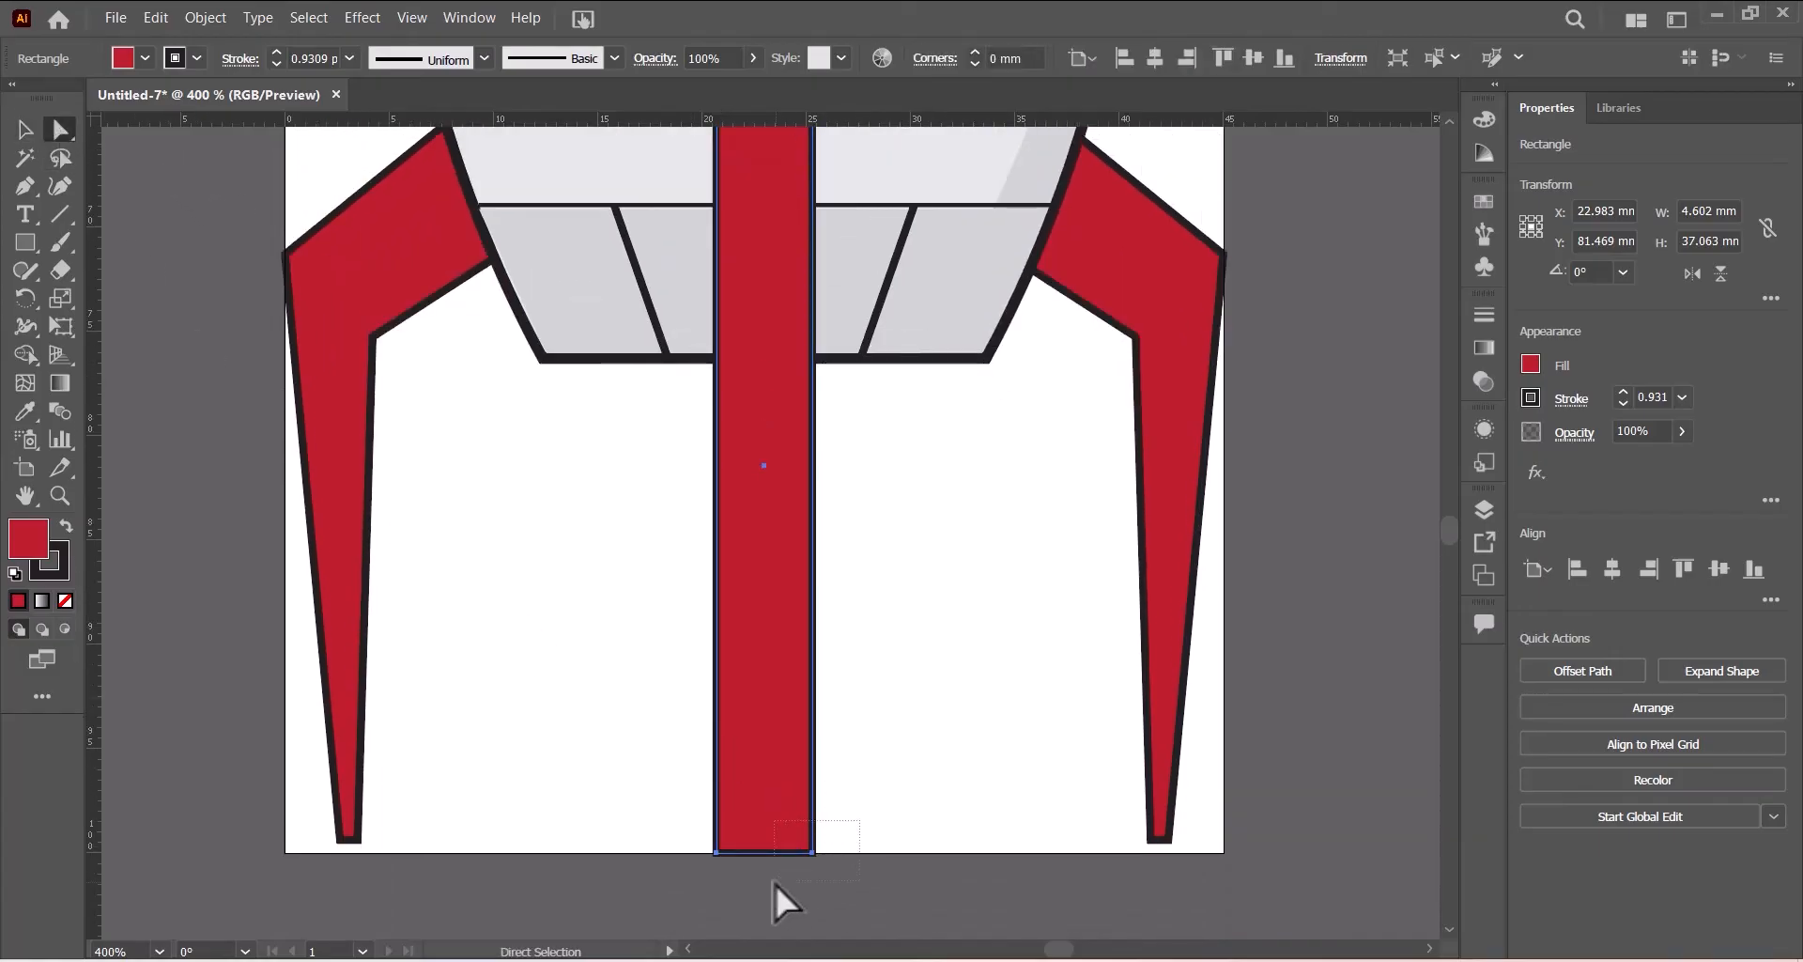
{"action": "left_click_drag", "start_coordinate": [774, 881], "coordinate": [793, 851]}
{"action": "left_click_drag", "start_coordinate": [789, 851], "coordinate": [735, 916]}
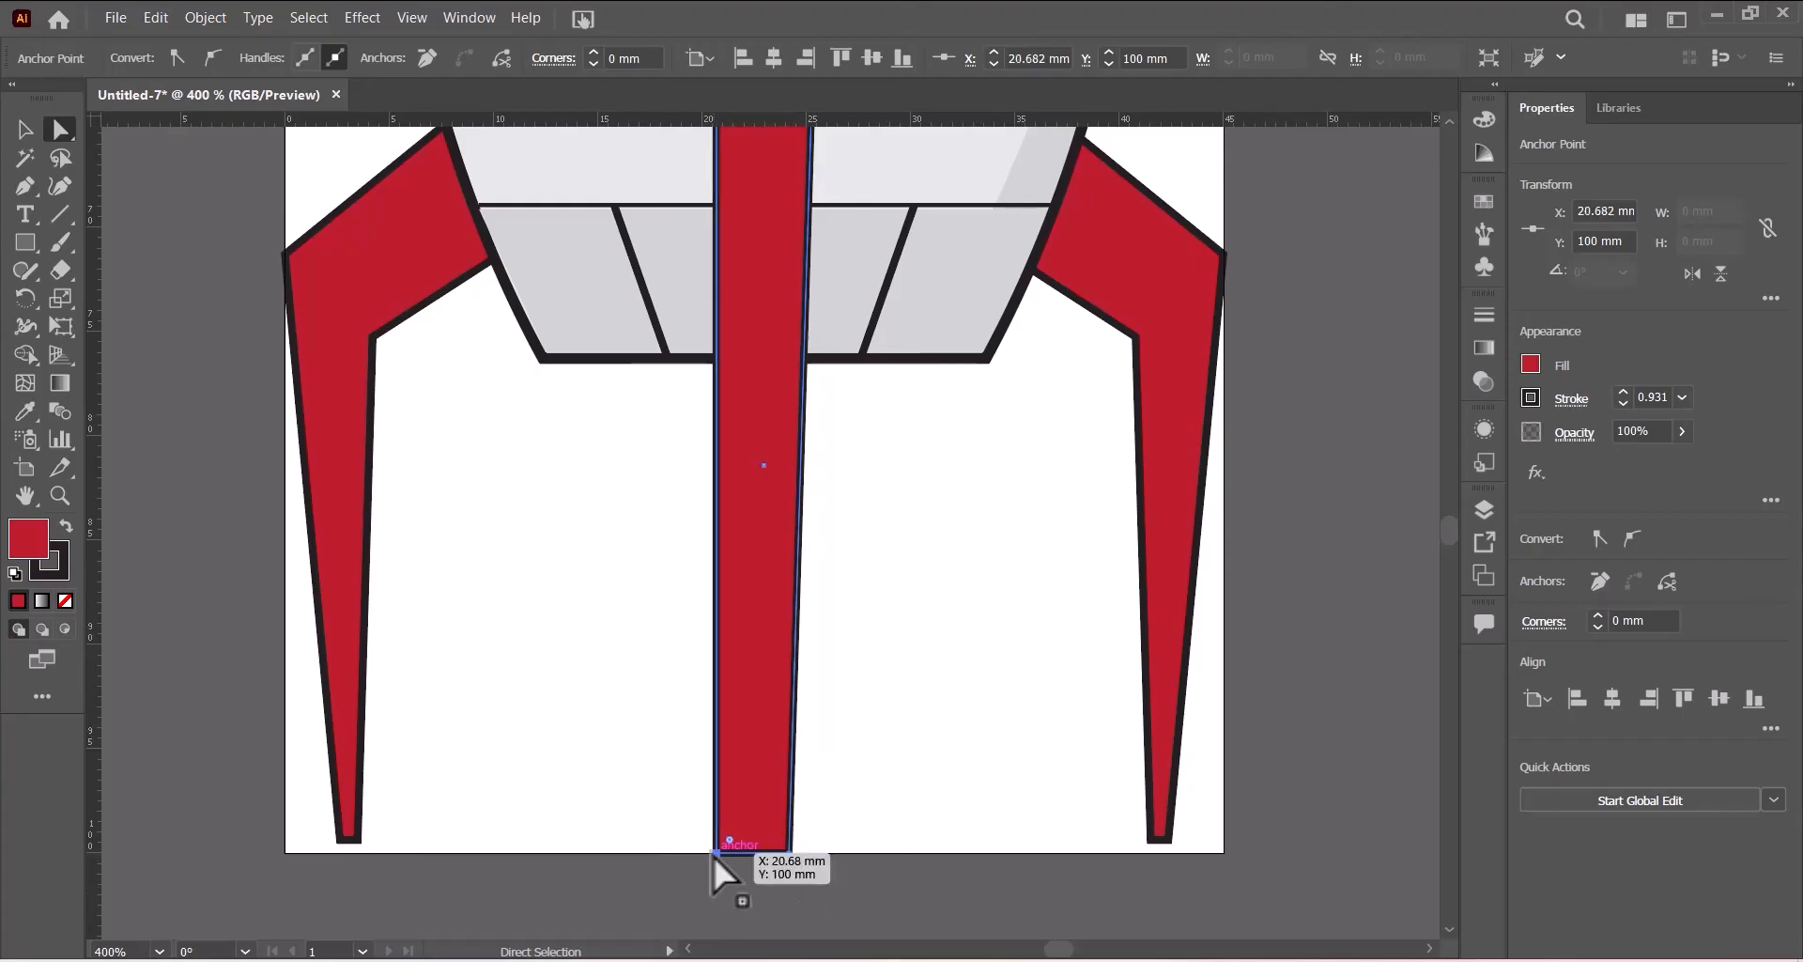
{"action": "left_click_drag", "start_coordinate": [714, 853], "coordinate": [751, 856]}
{"action": "scroll", "coordinate": [913, 797], "scroll_direction": "up", "scroll_amount": 2}
{"action": "scroll", "coordinate": [913, 798], "scroll_direction": "down", "scroll_amount": 3}
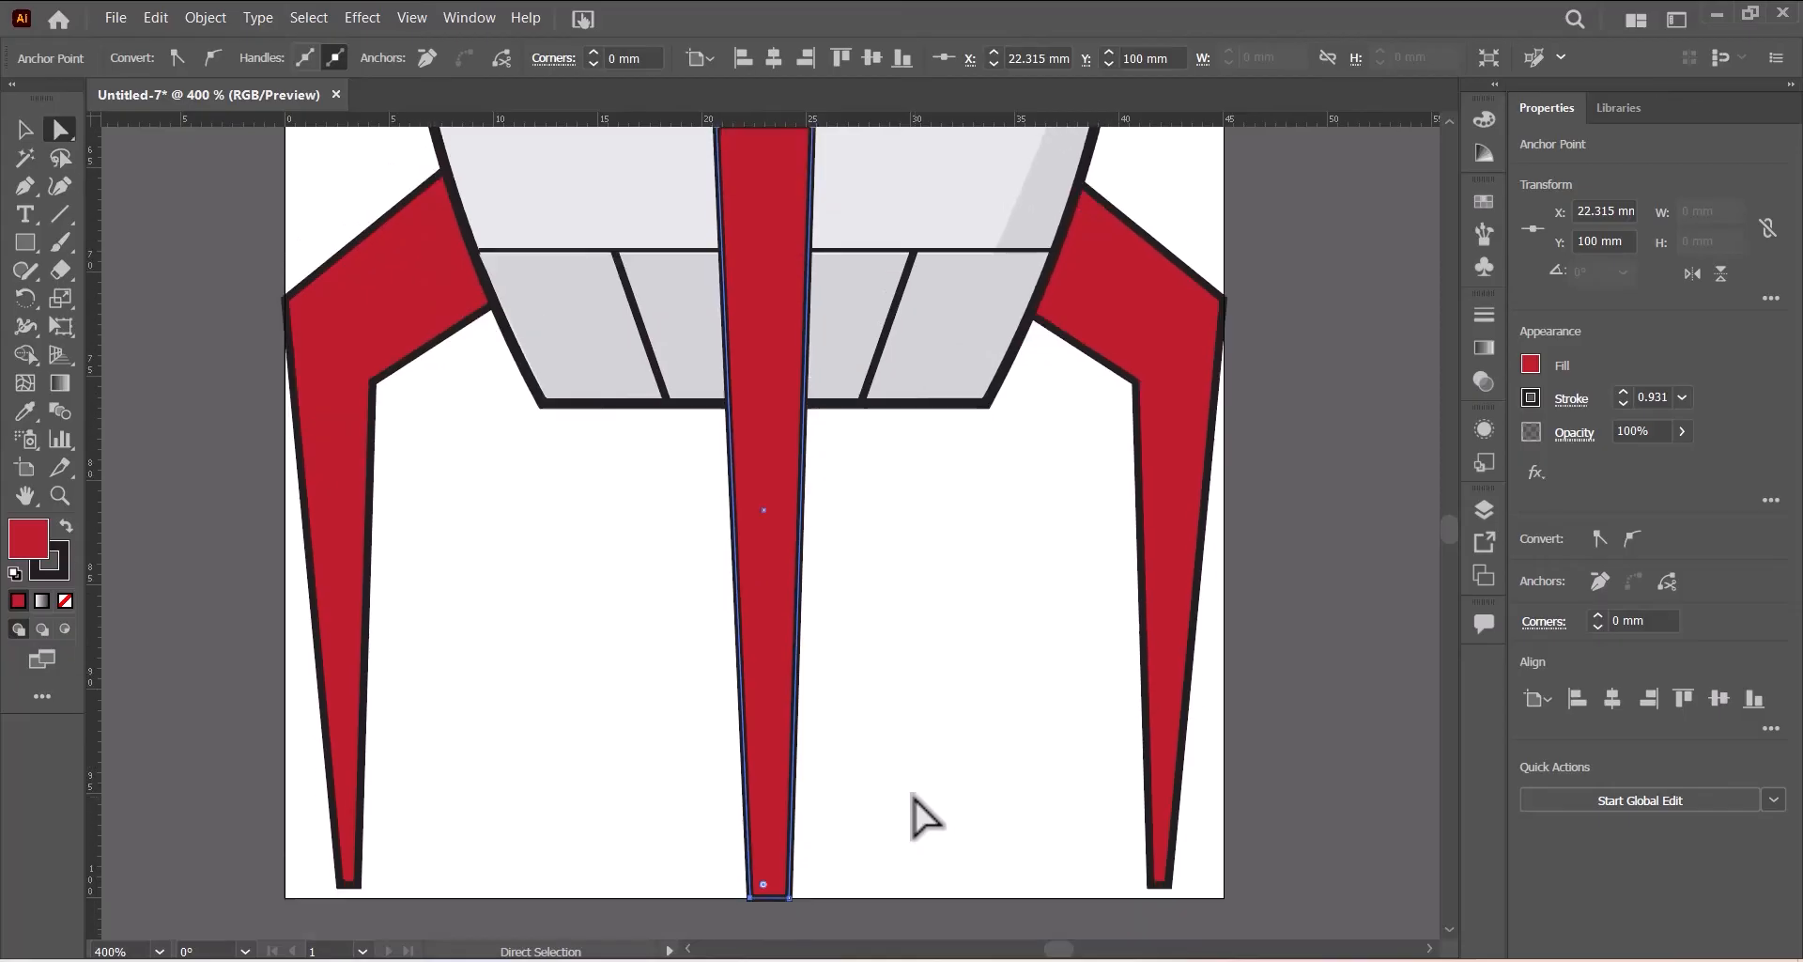
{"action": "scroll", "coordinate": [916, 813], "scroll_direction": "up", "scroll_amount": 4}
{"action": "scroll", "coordinate": [916, 813], "scroll_direction": "down", "scroll_amount": 4}
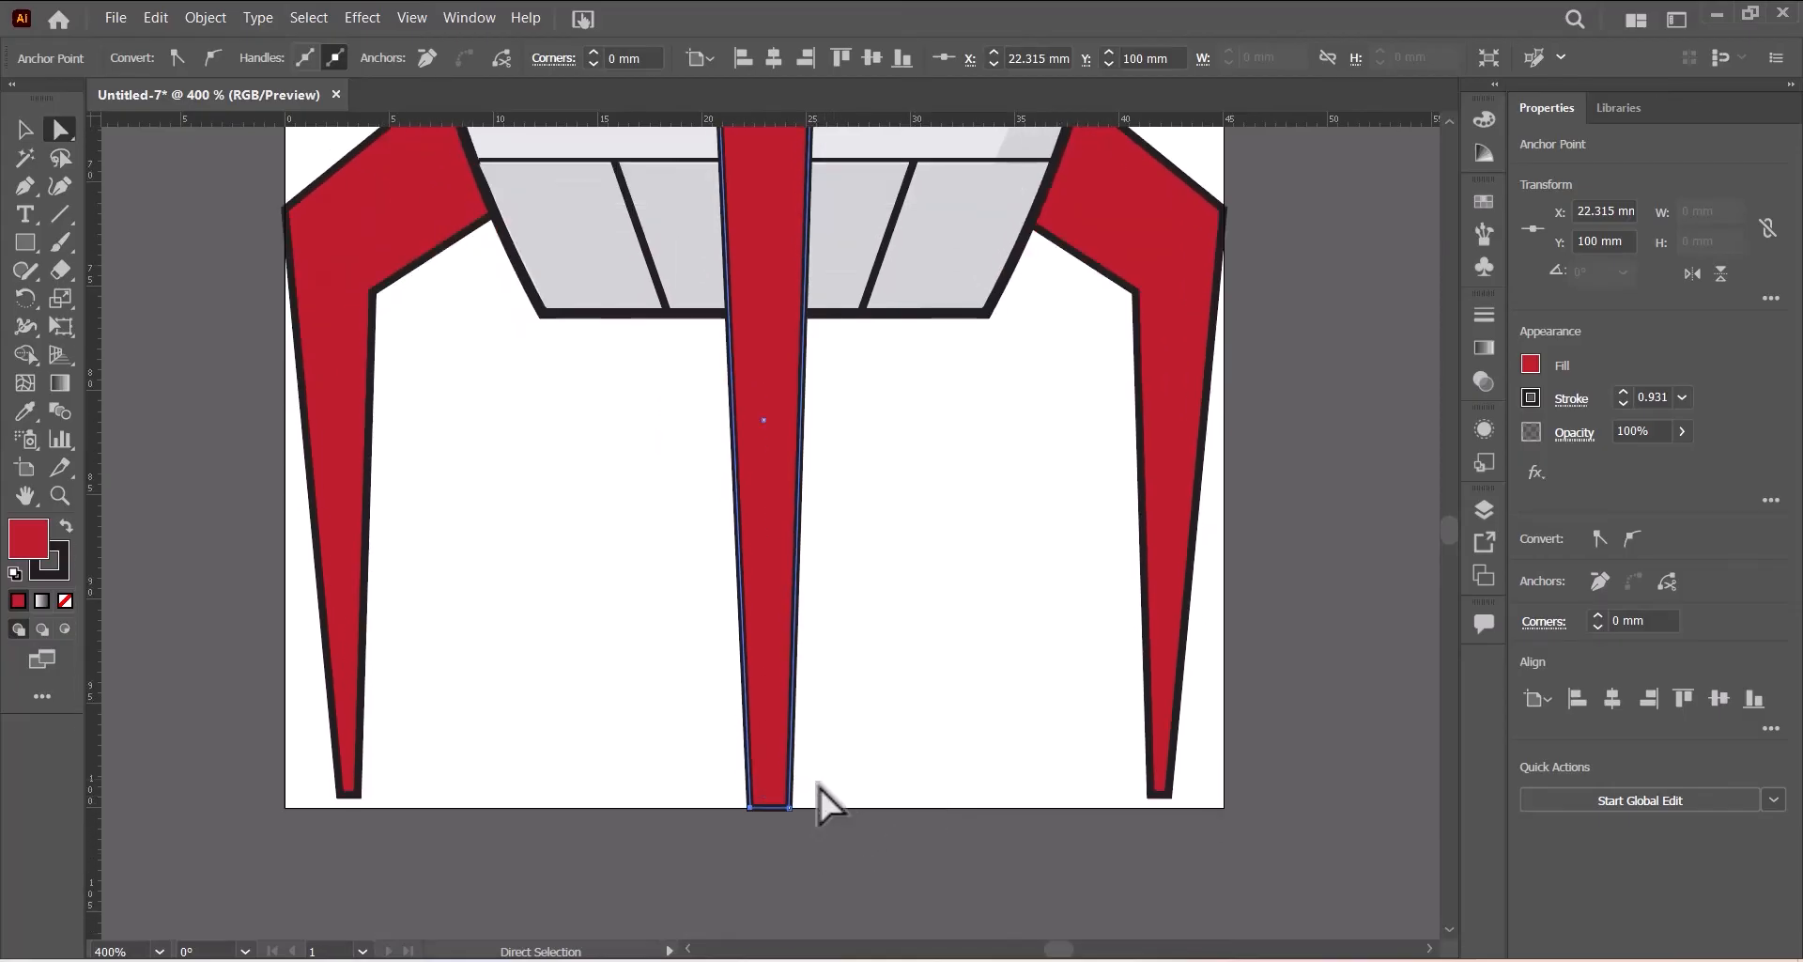
{"action": "left_click_drag", "start_coordinate": [790, 804], "coordinate": [785, 810]}
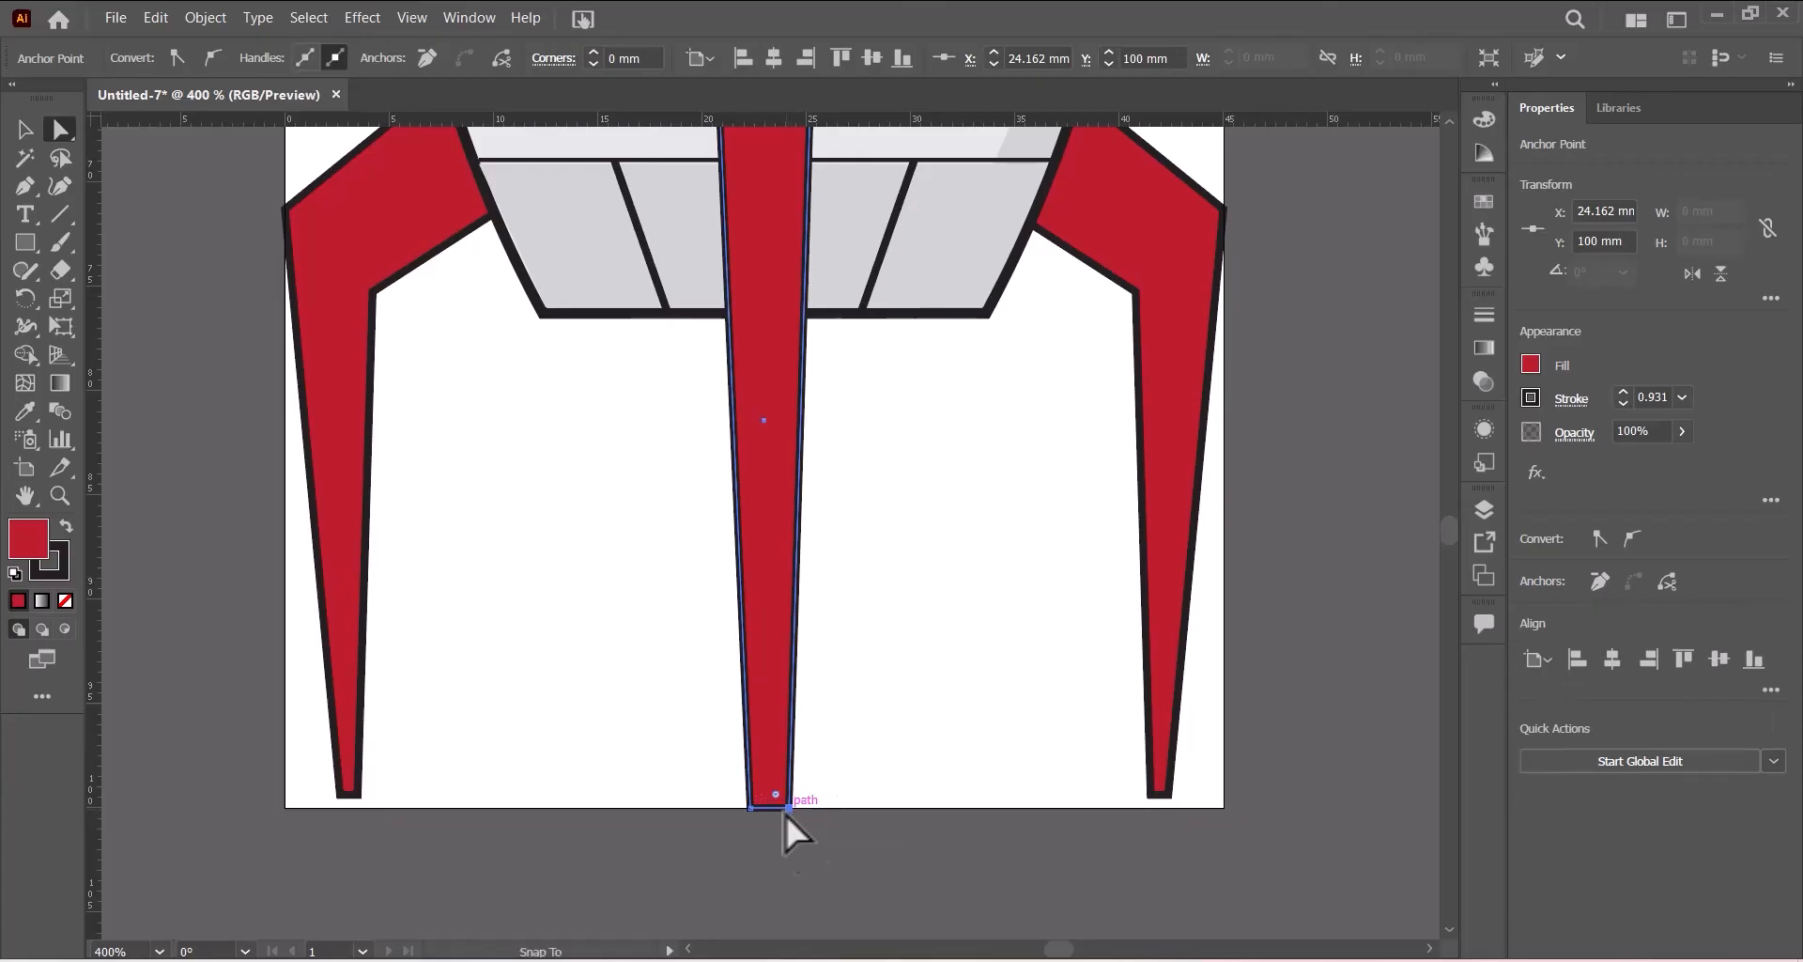
{"action": "left_click", "coordinate": [24, 129]}
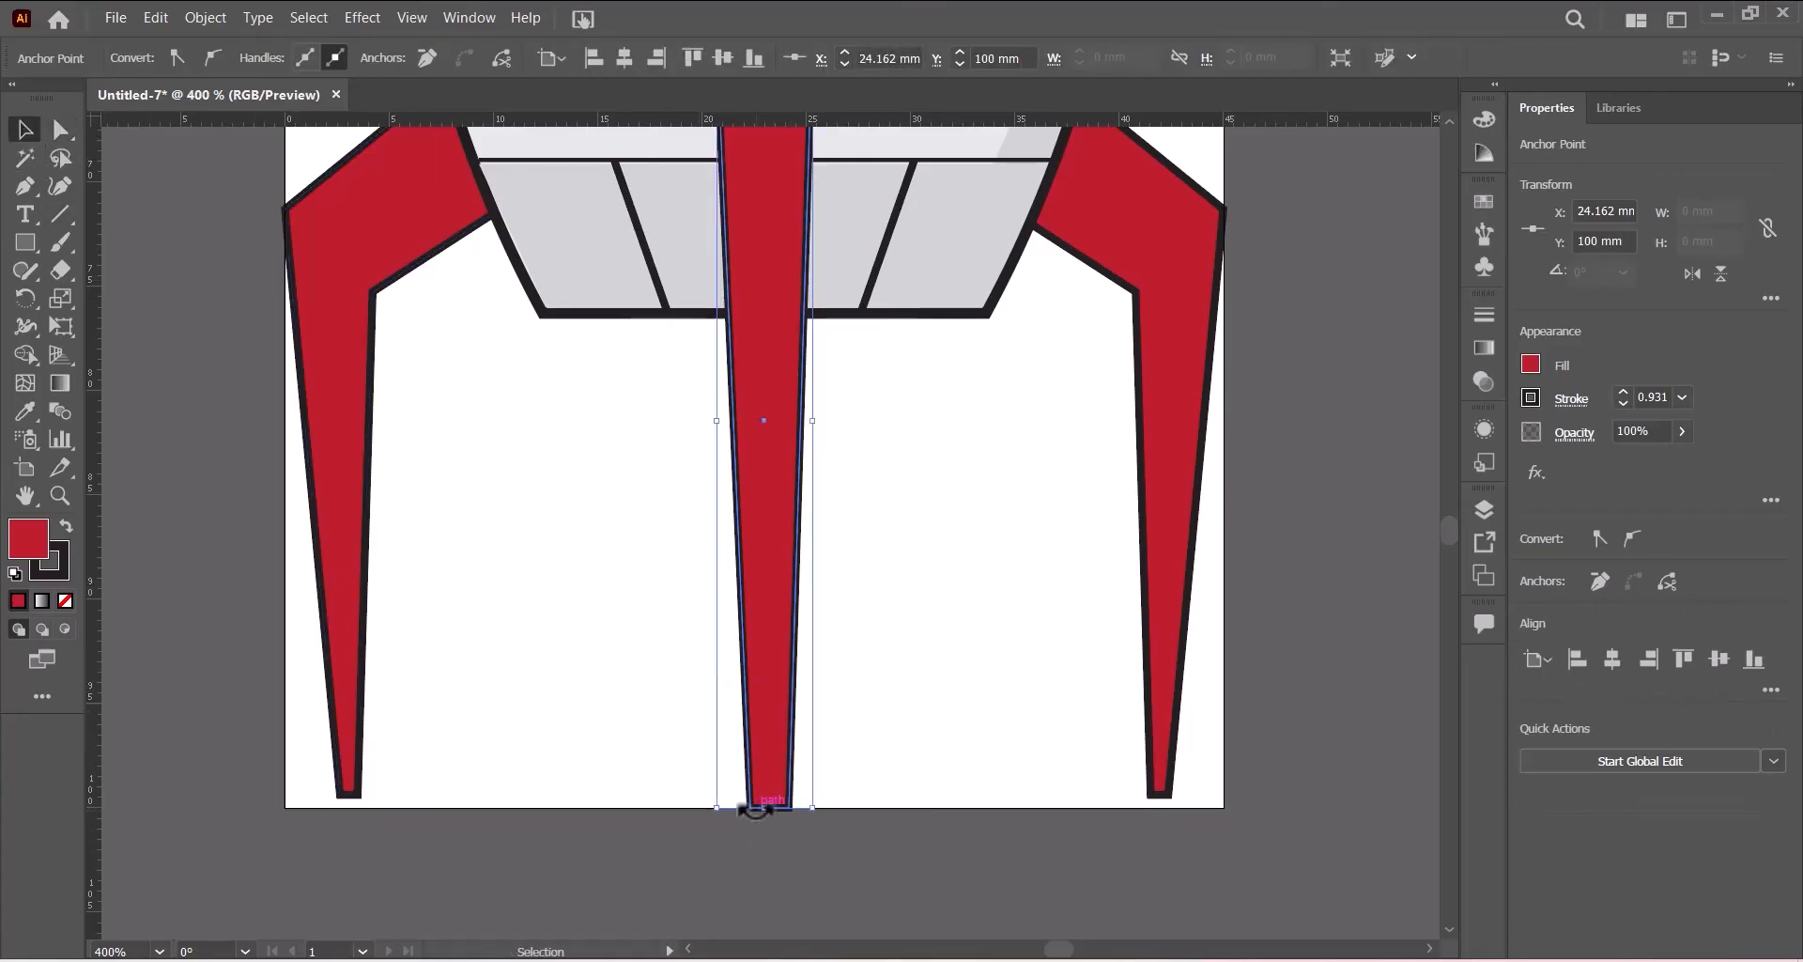
- Stretch the side fin group down so it reaches the artboard's bottom edge
{"action": "left_click", "coordinate": [352, 756]}
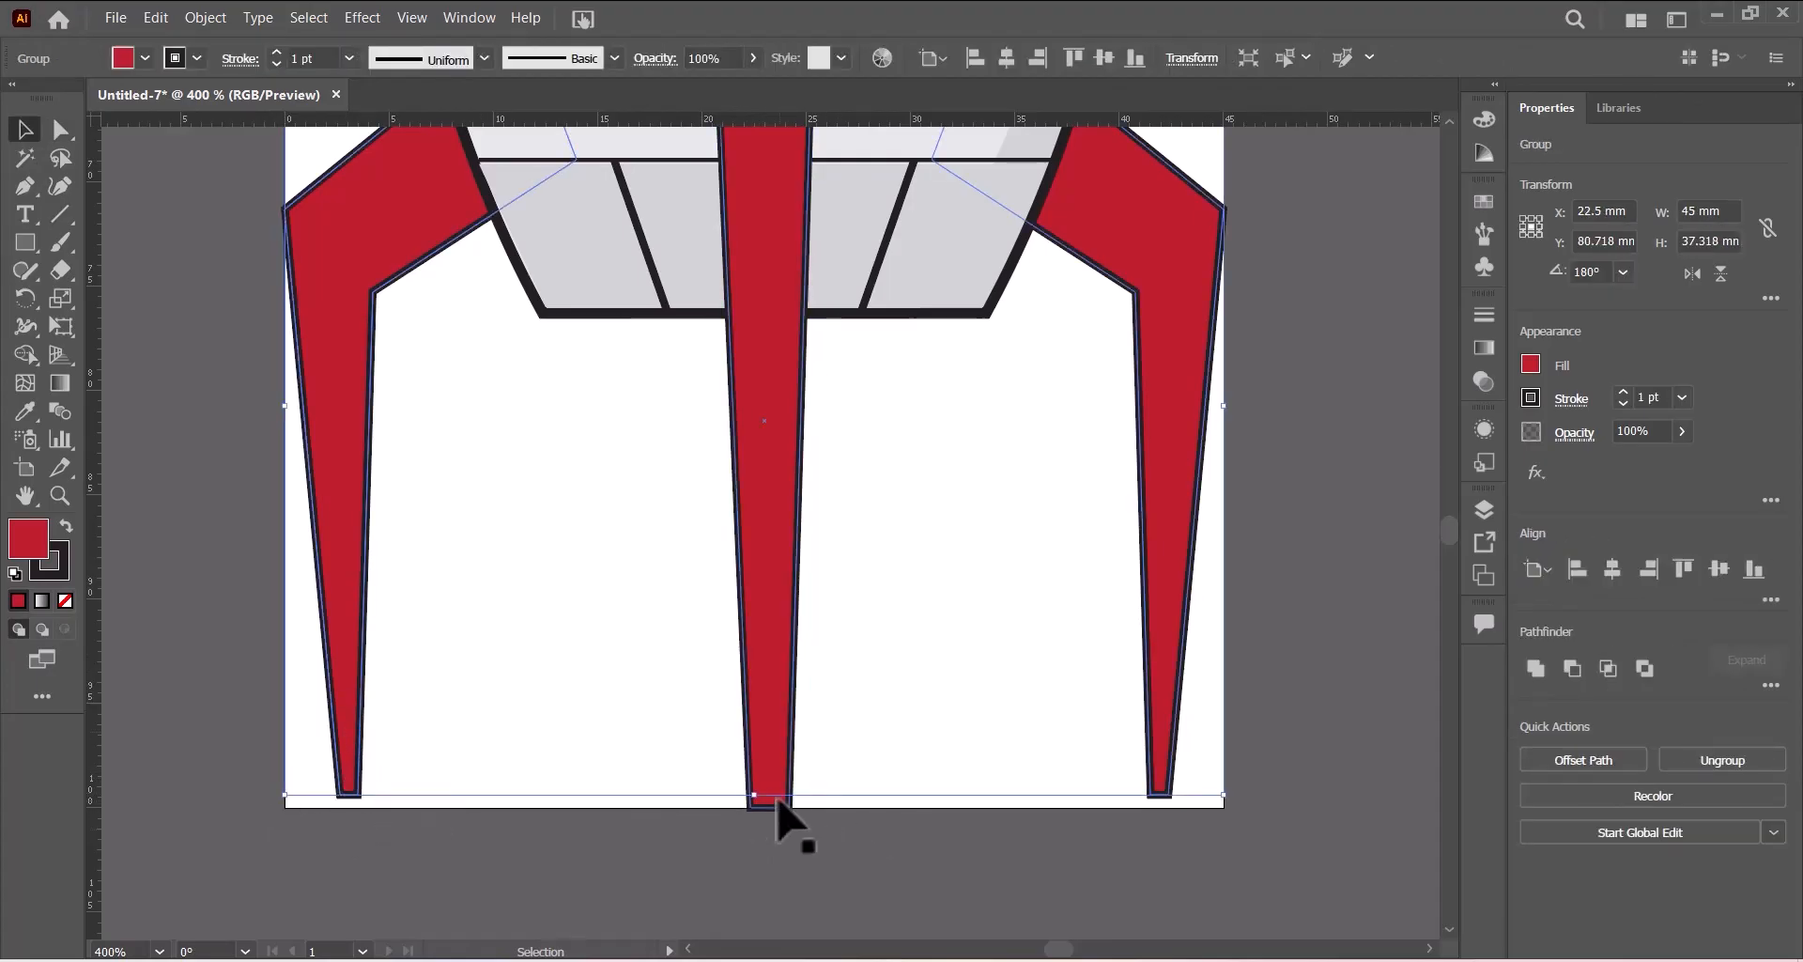
{"action": "left_click_drag", "start_coordinate": [753, 794], "coordinate": [753, 805]}
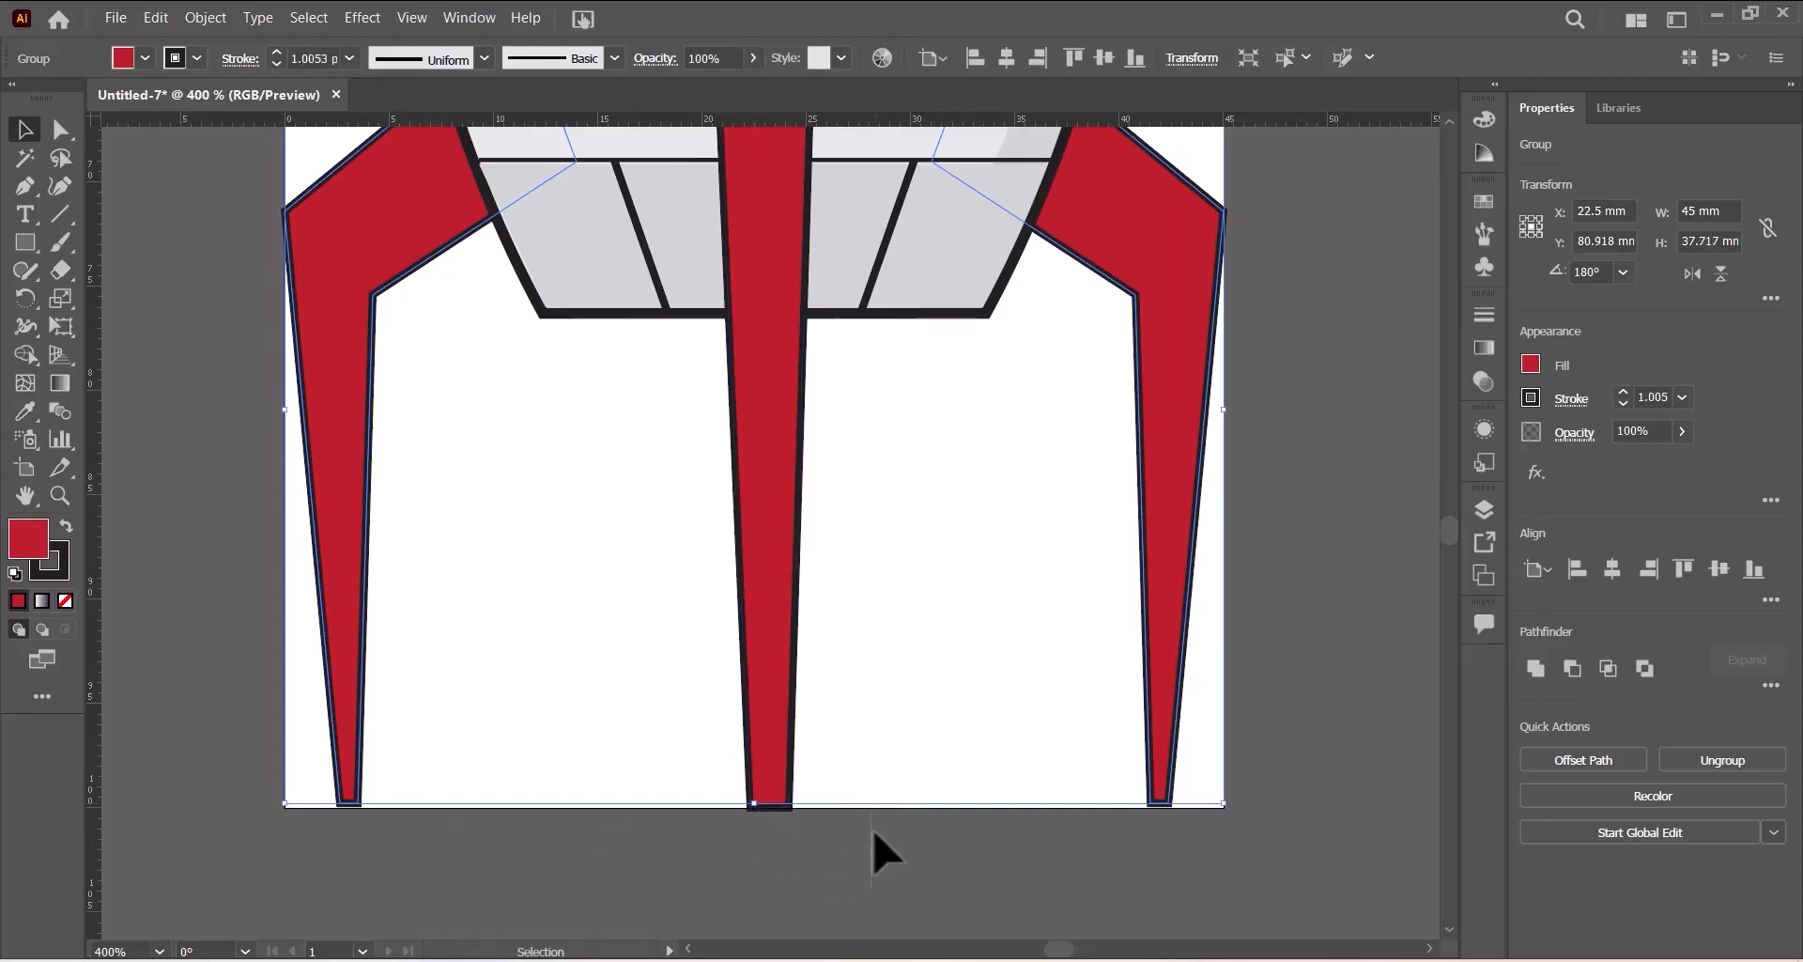
{"action": "left_click", "coordinate": [921, 627]}
- Fit the artboard in view, add a horizontal ruler guide at the side fins' upper corners, and show guides
{"action": "scroll", "coordinate": [873, 883], "scroll_direction": "up", "scroll_amount": 6}
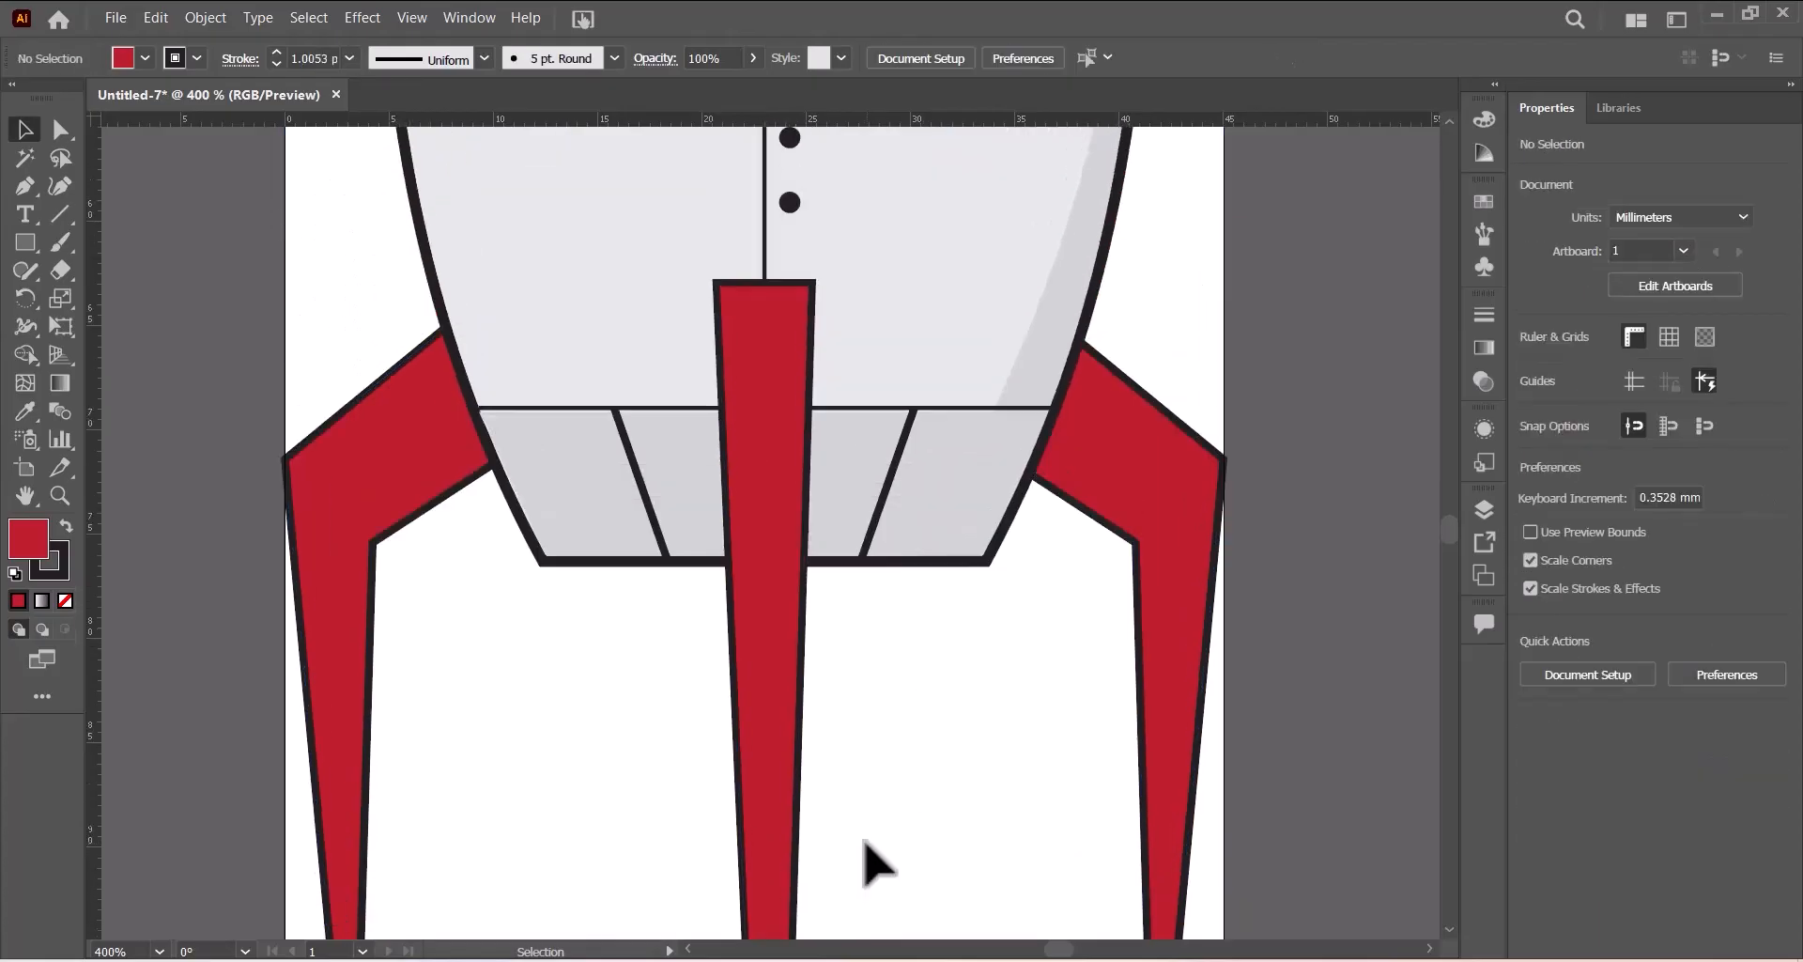
{"action": "scroll", "coordinate": [866, 843], "scroll_direction": "up", "scroll_amount": 3}
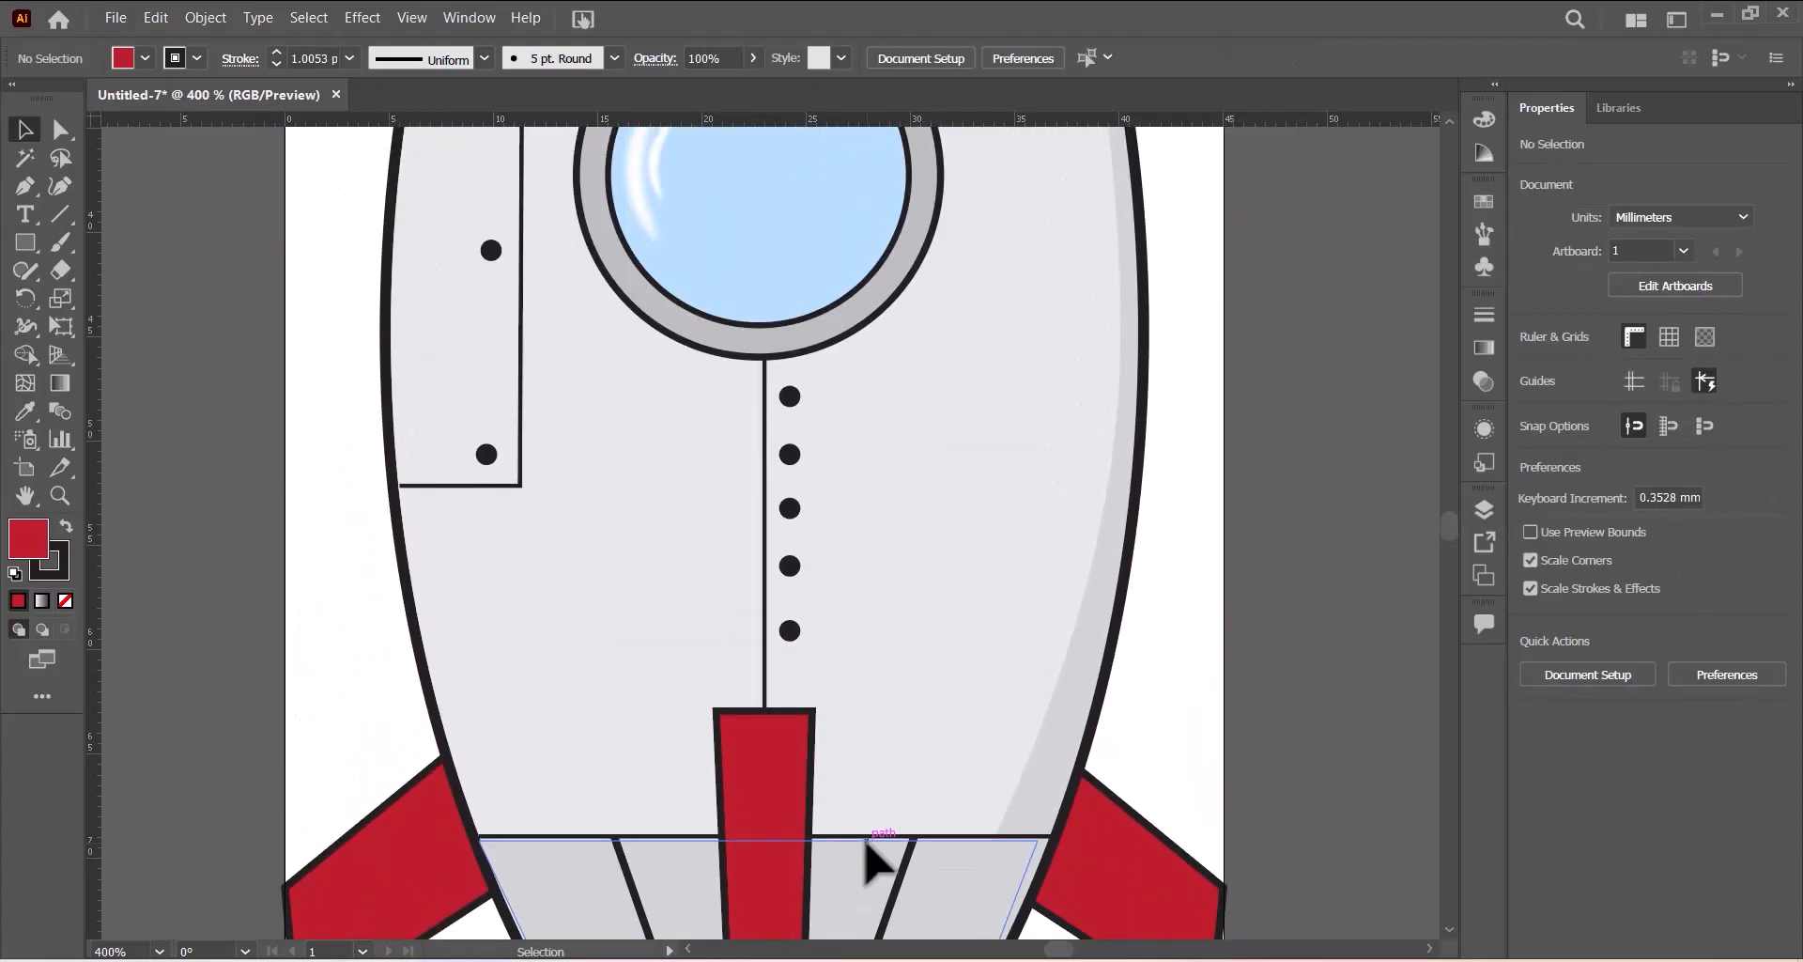
{"action": "key", "text": "ctrl+0"}
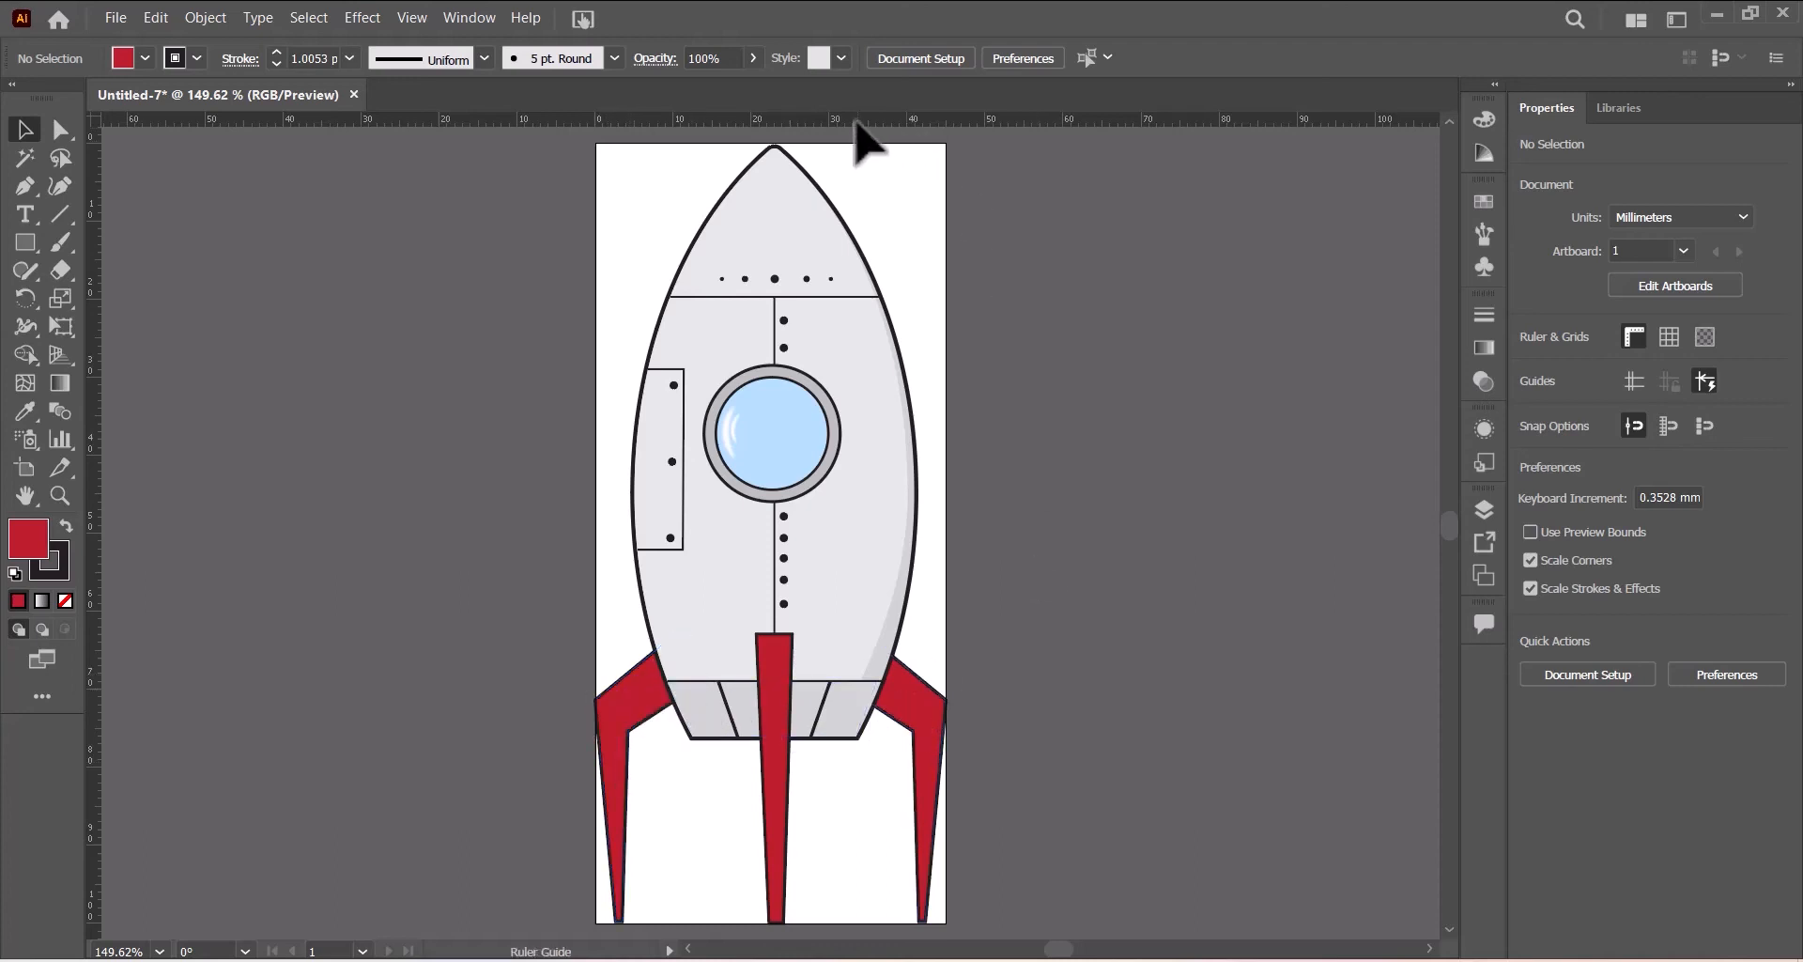
{"action": "left_click_drag", "start_coordinate": [854, 120], "coordinate": [803, 697]}
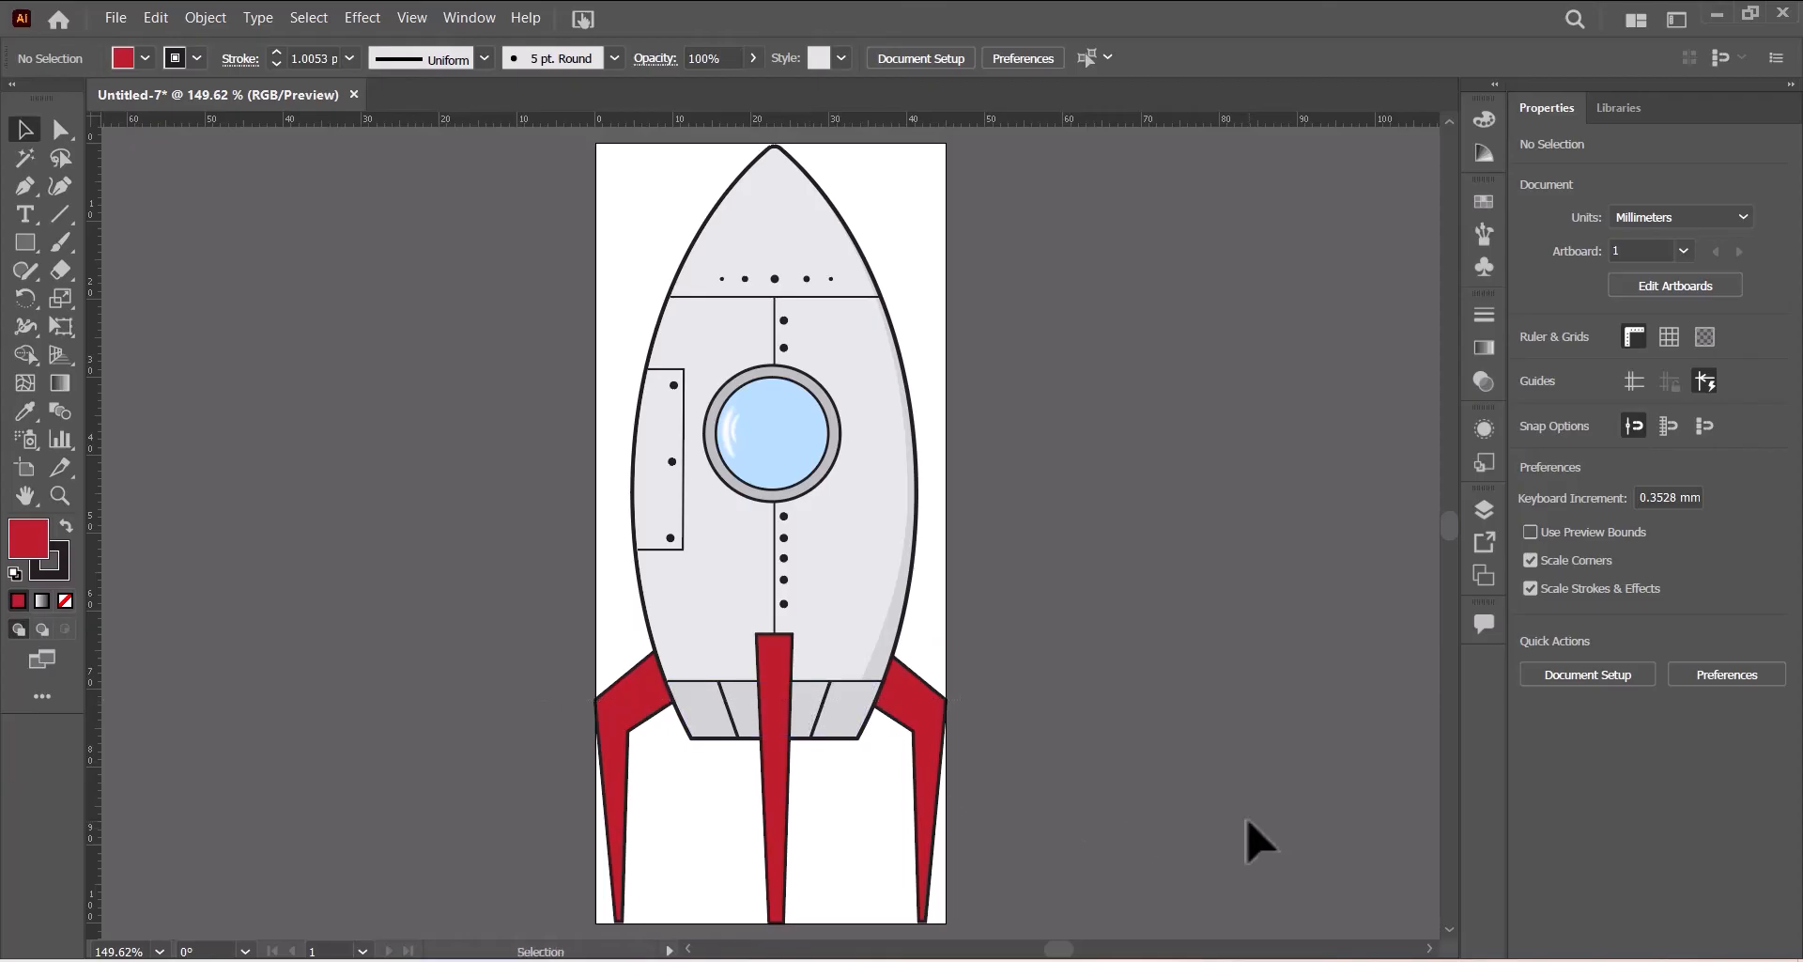
{"action": "key", "text": "a"}
{"action": "key", "text": "ctrl+semicolon"}
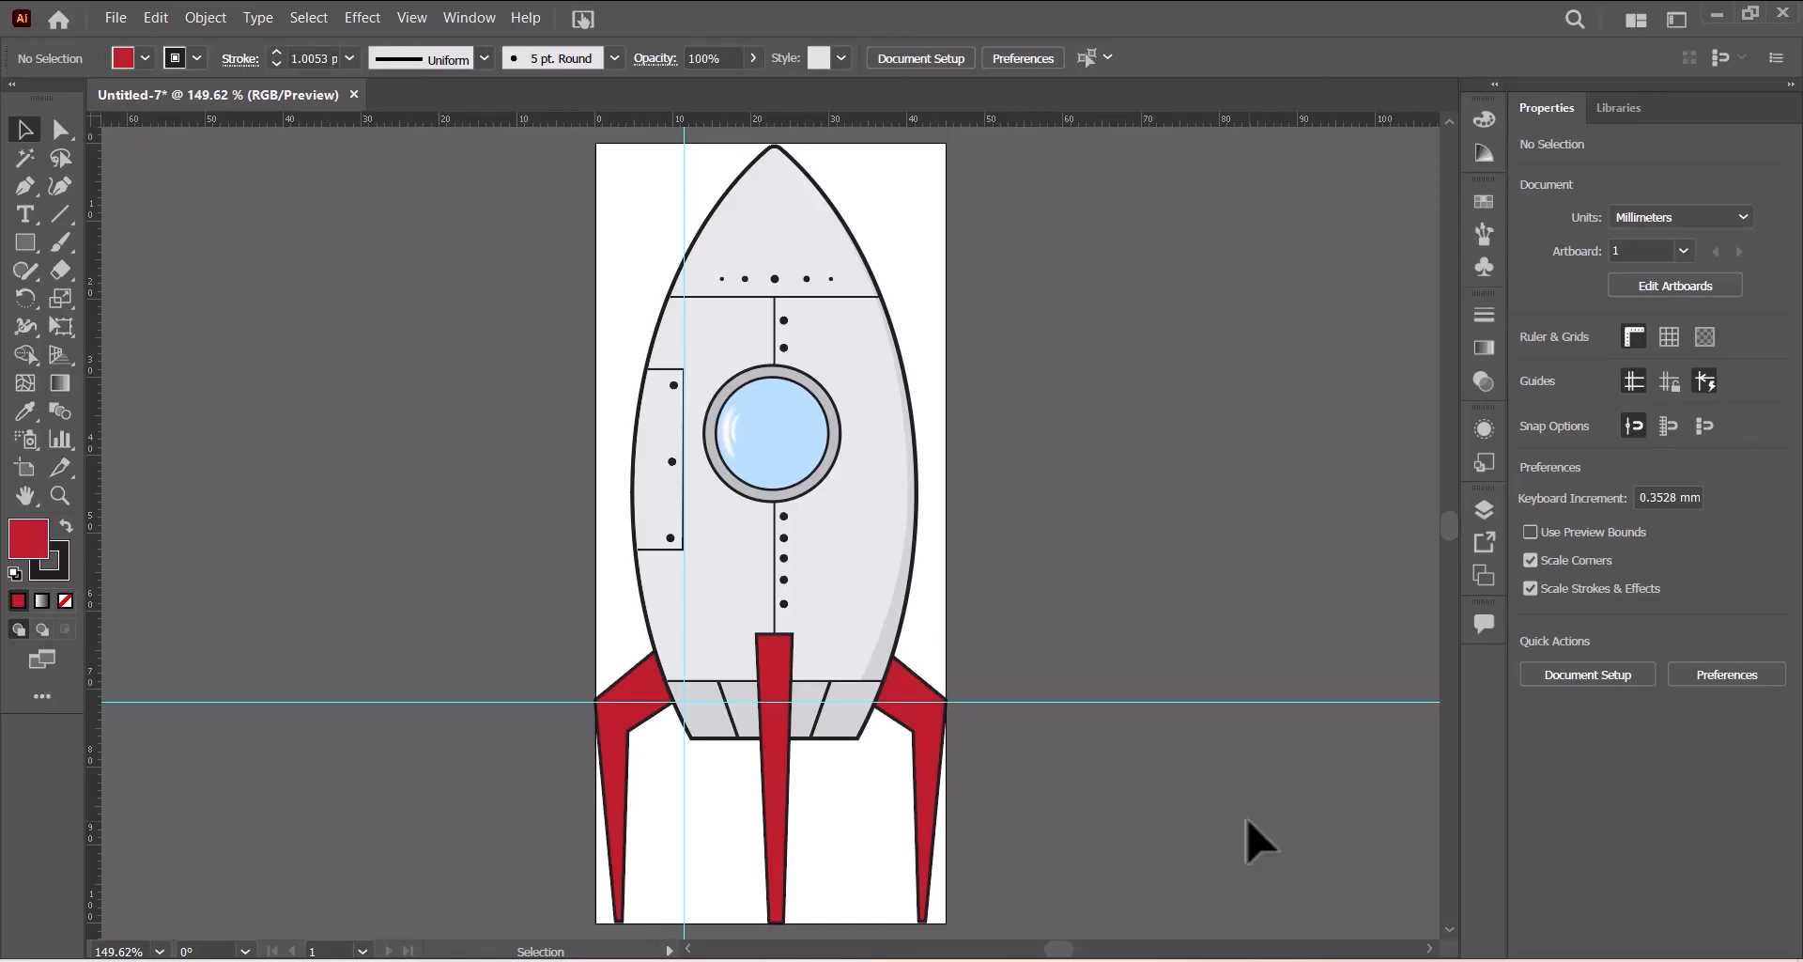
- Draw a horizontal line with no fill and 2 pt stroke across the center fin along the guide
{"action": "left_click", "coordinate": [53, 212]}
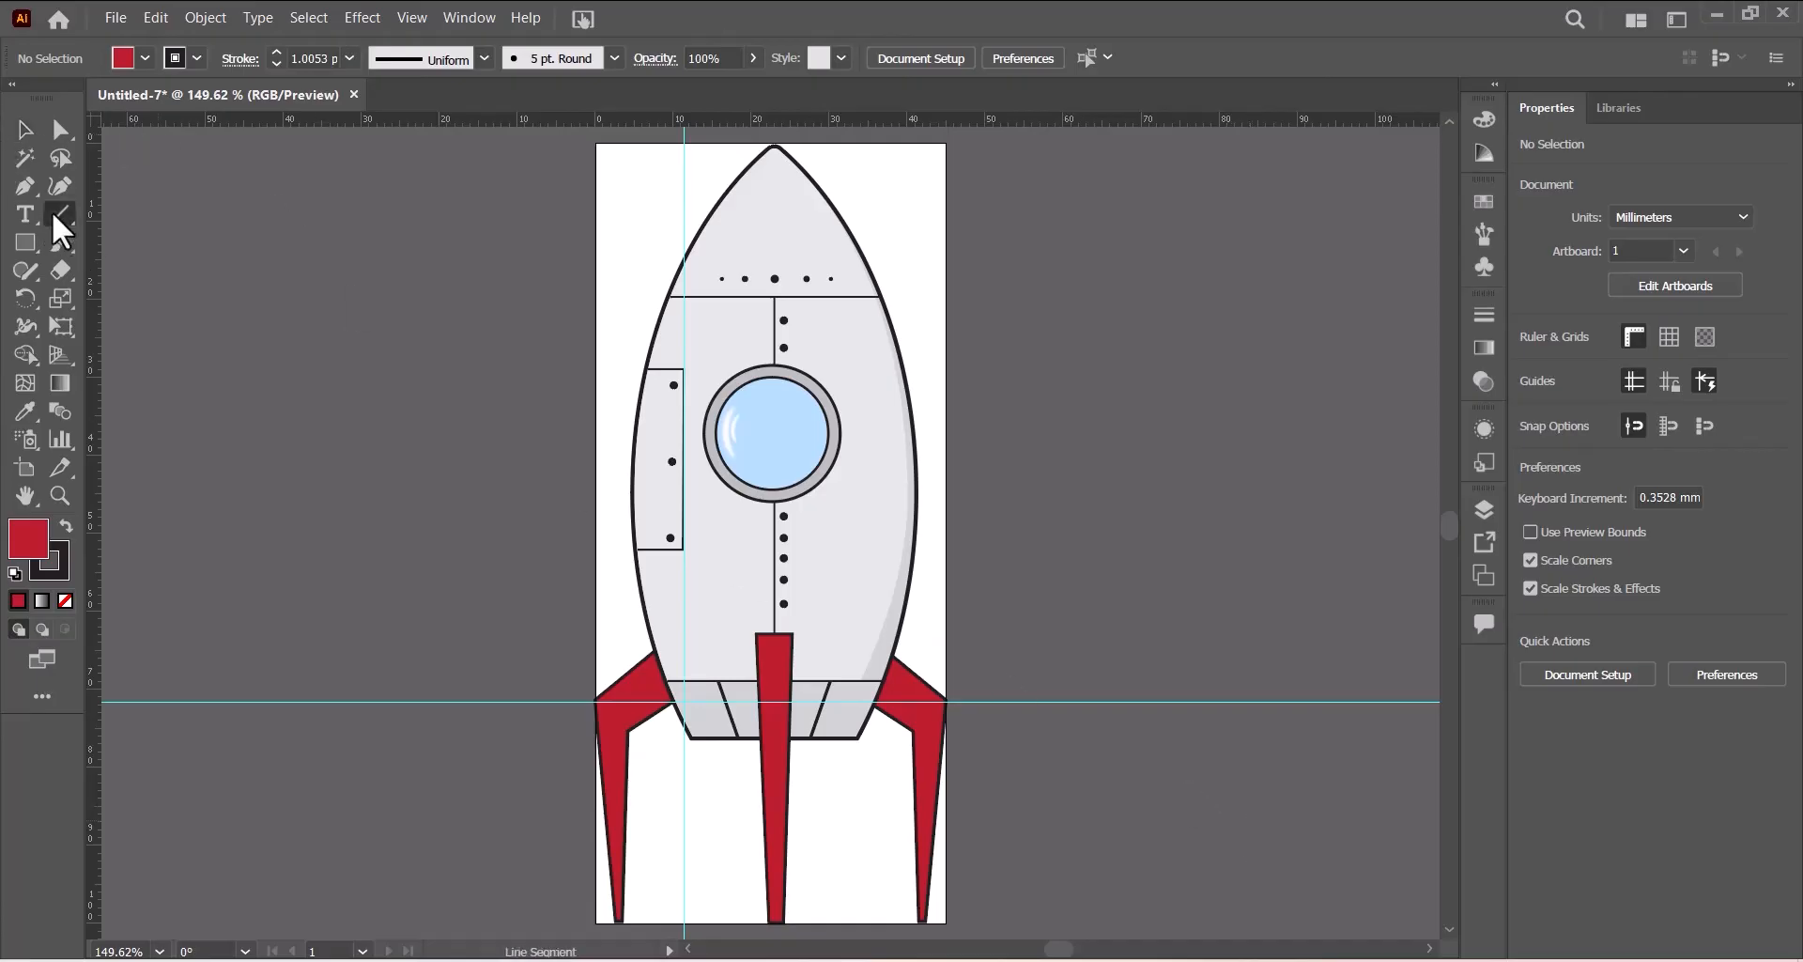
{"action": "left_click", "coordinate": [147, 58]}
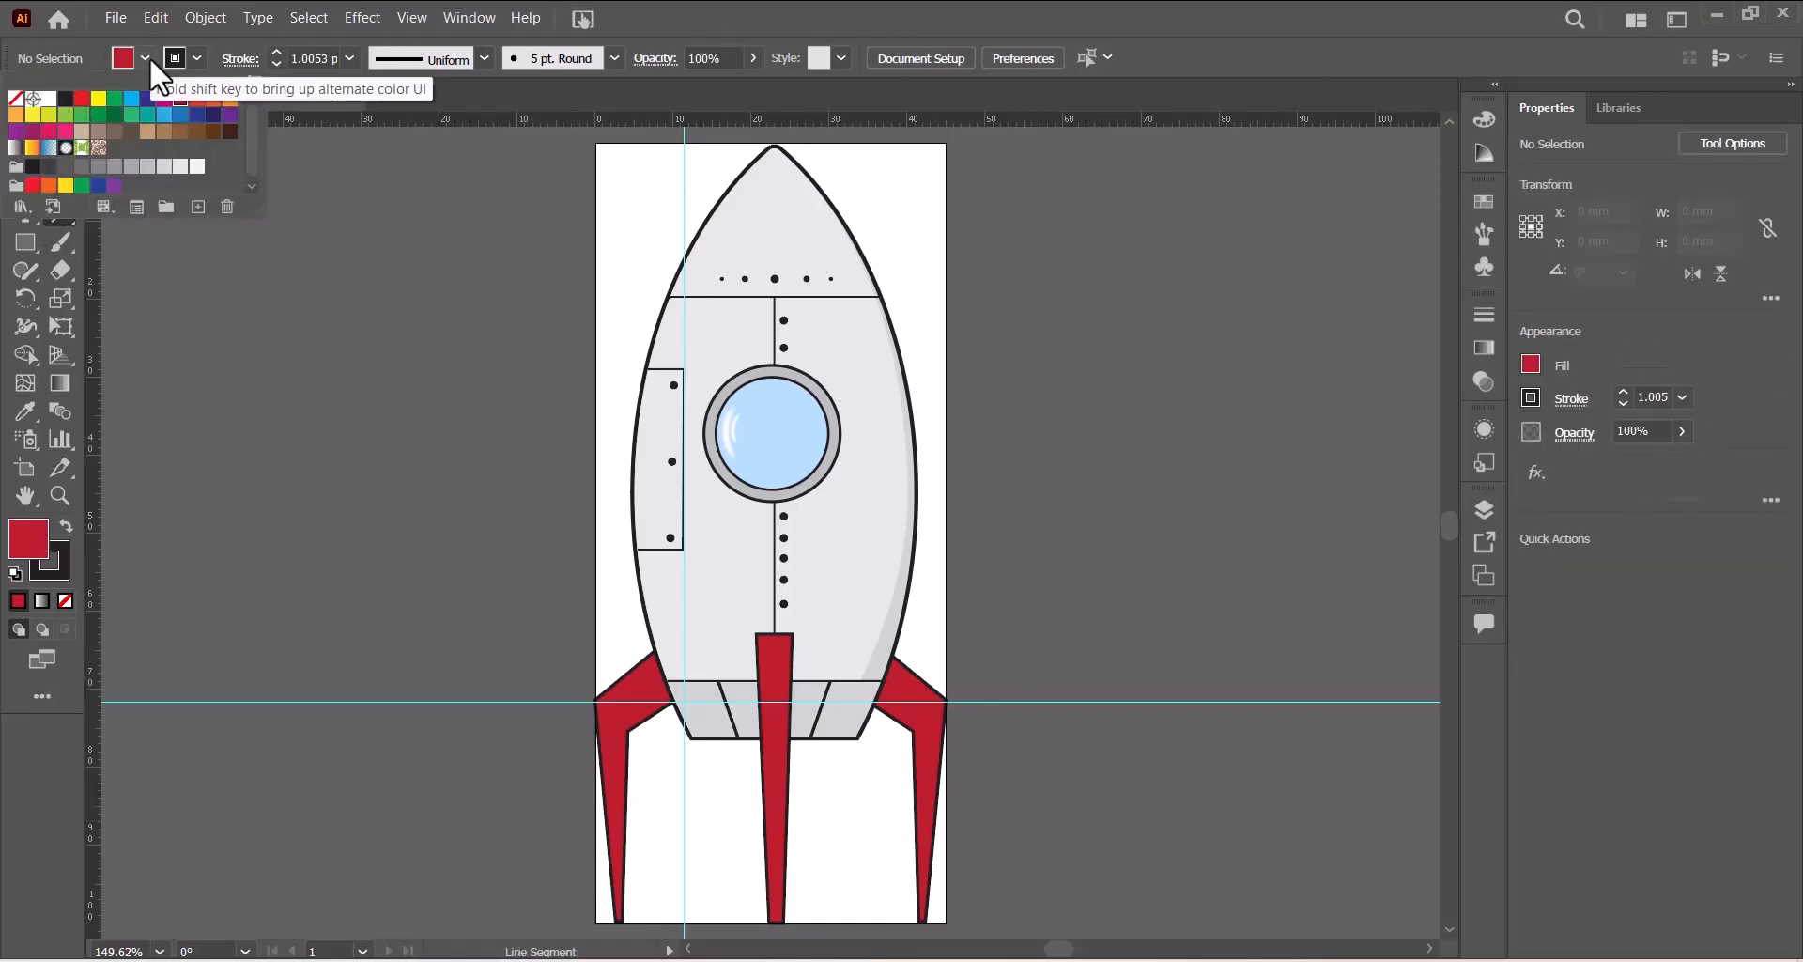
{"action": "left_click", "coordinate": [15, 99]}
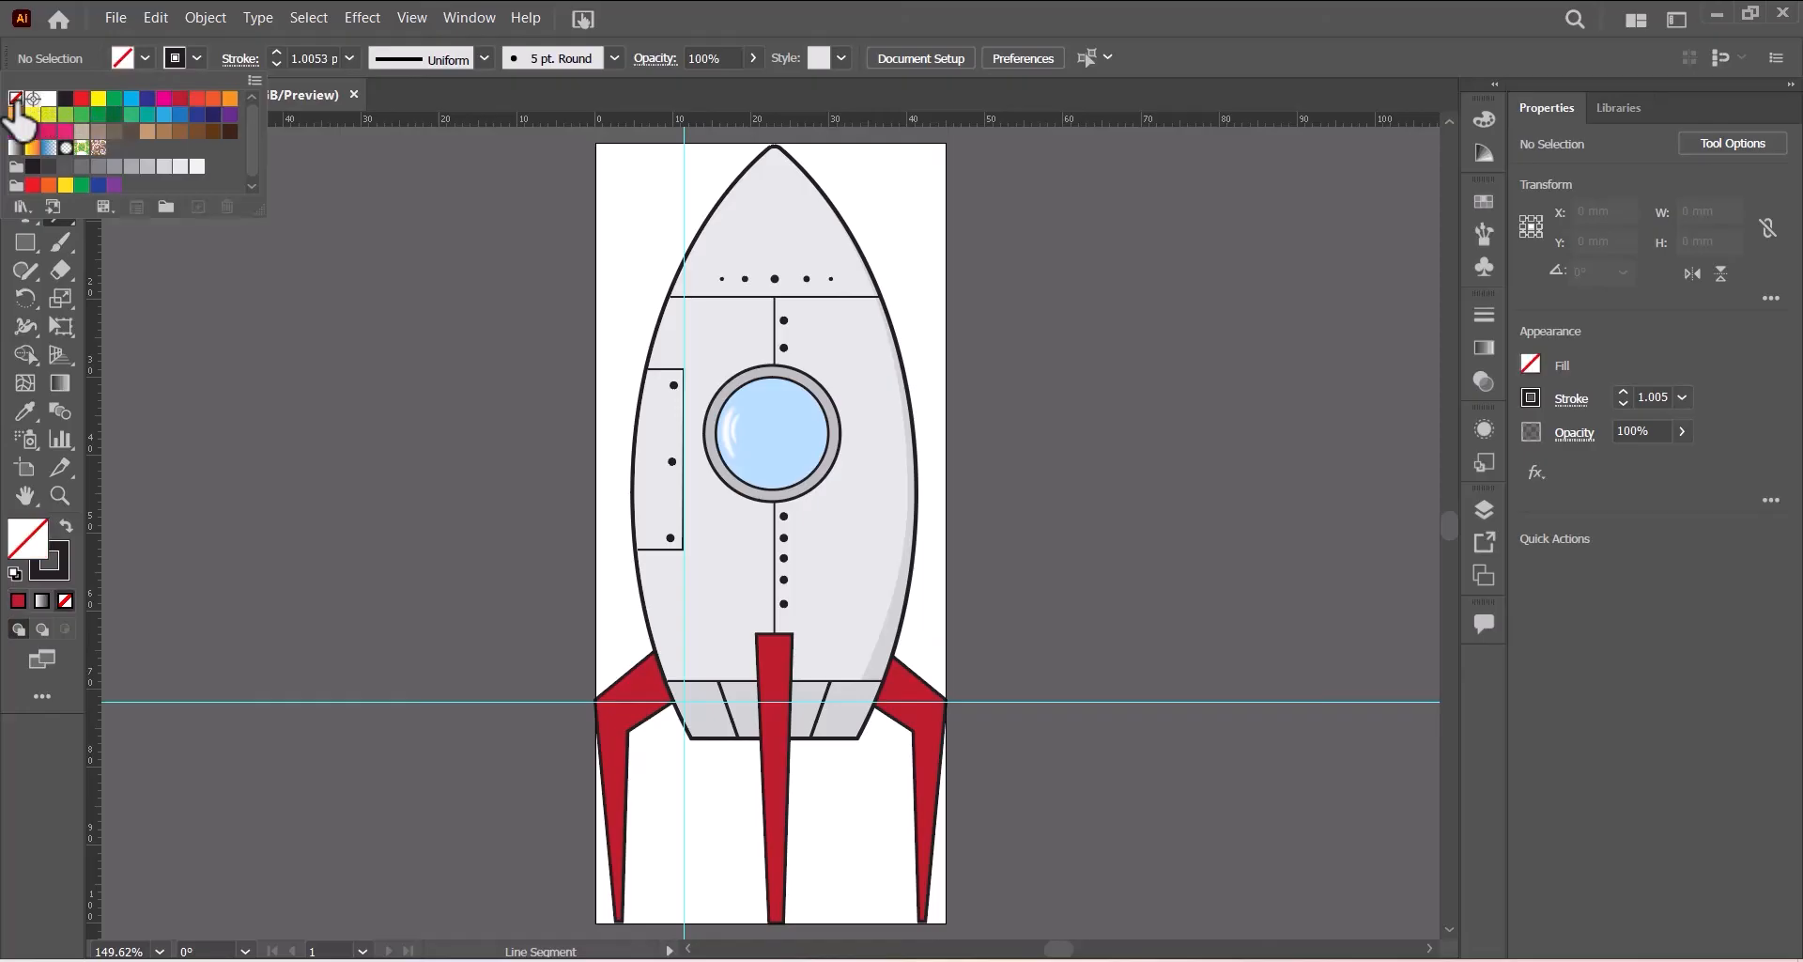
{"action": "left_click", "coordinate": [350, 58]}
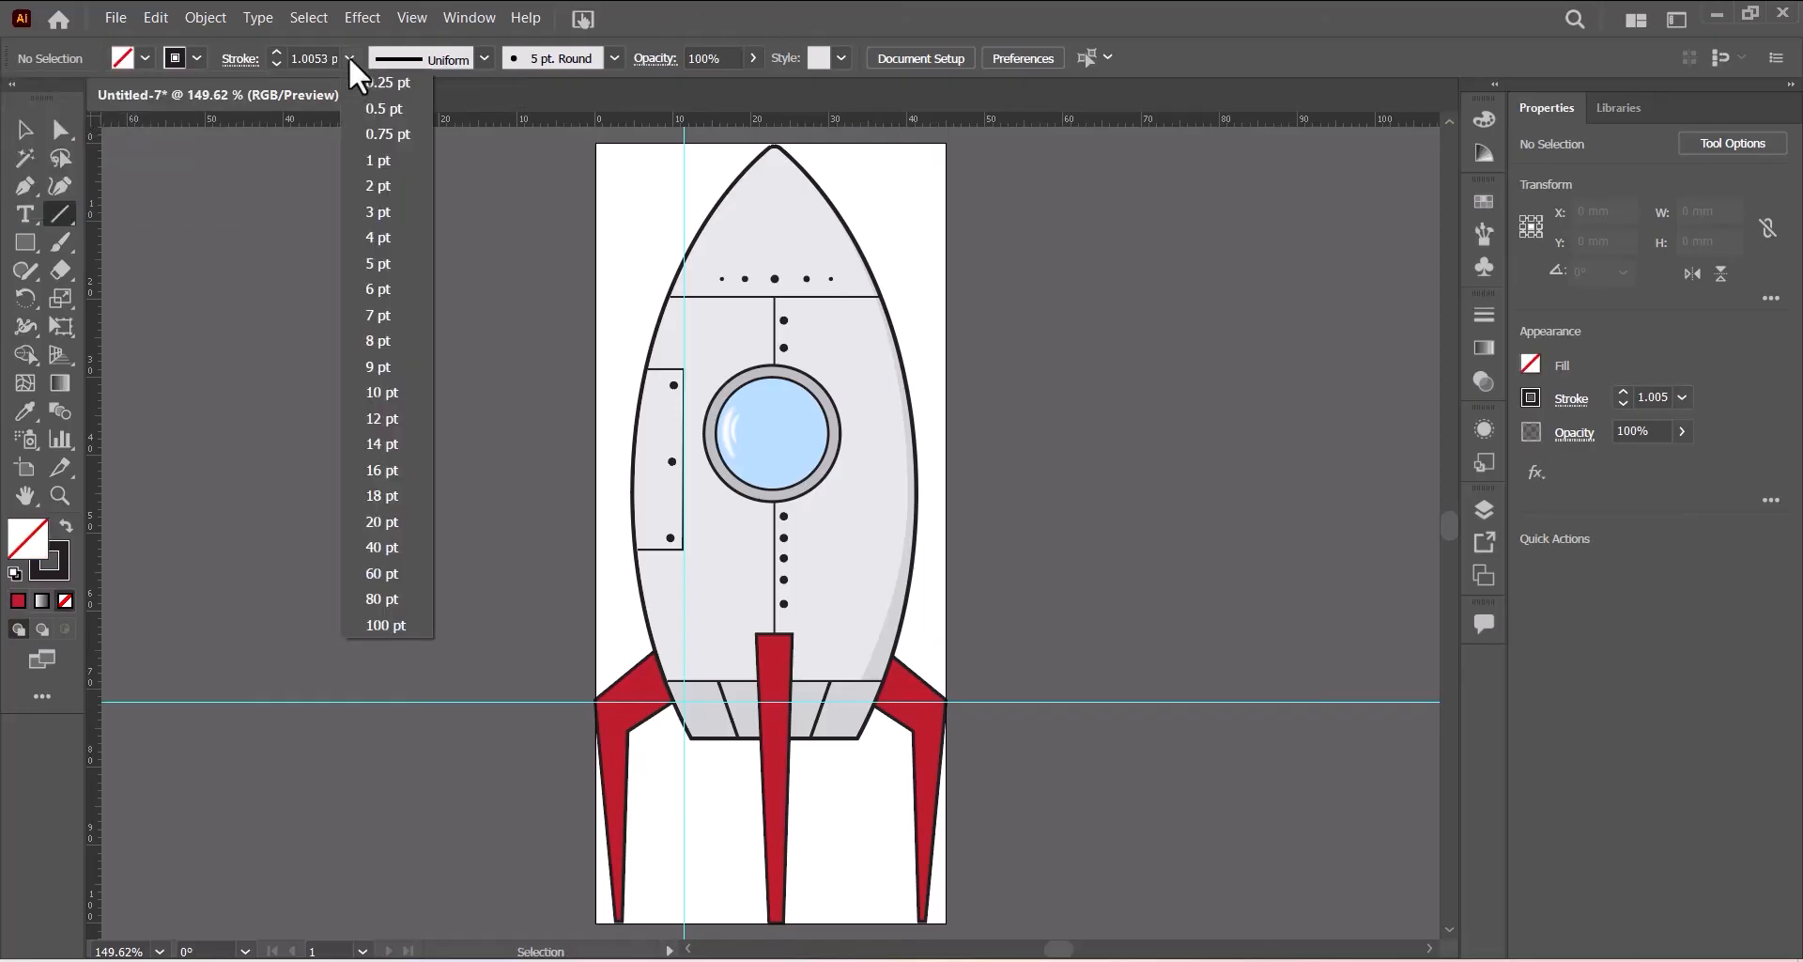
{"action": "left_click", "coordinate": [379, 184]}
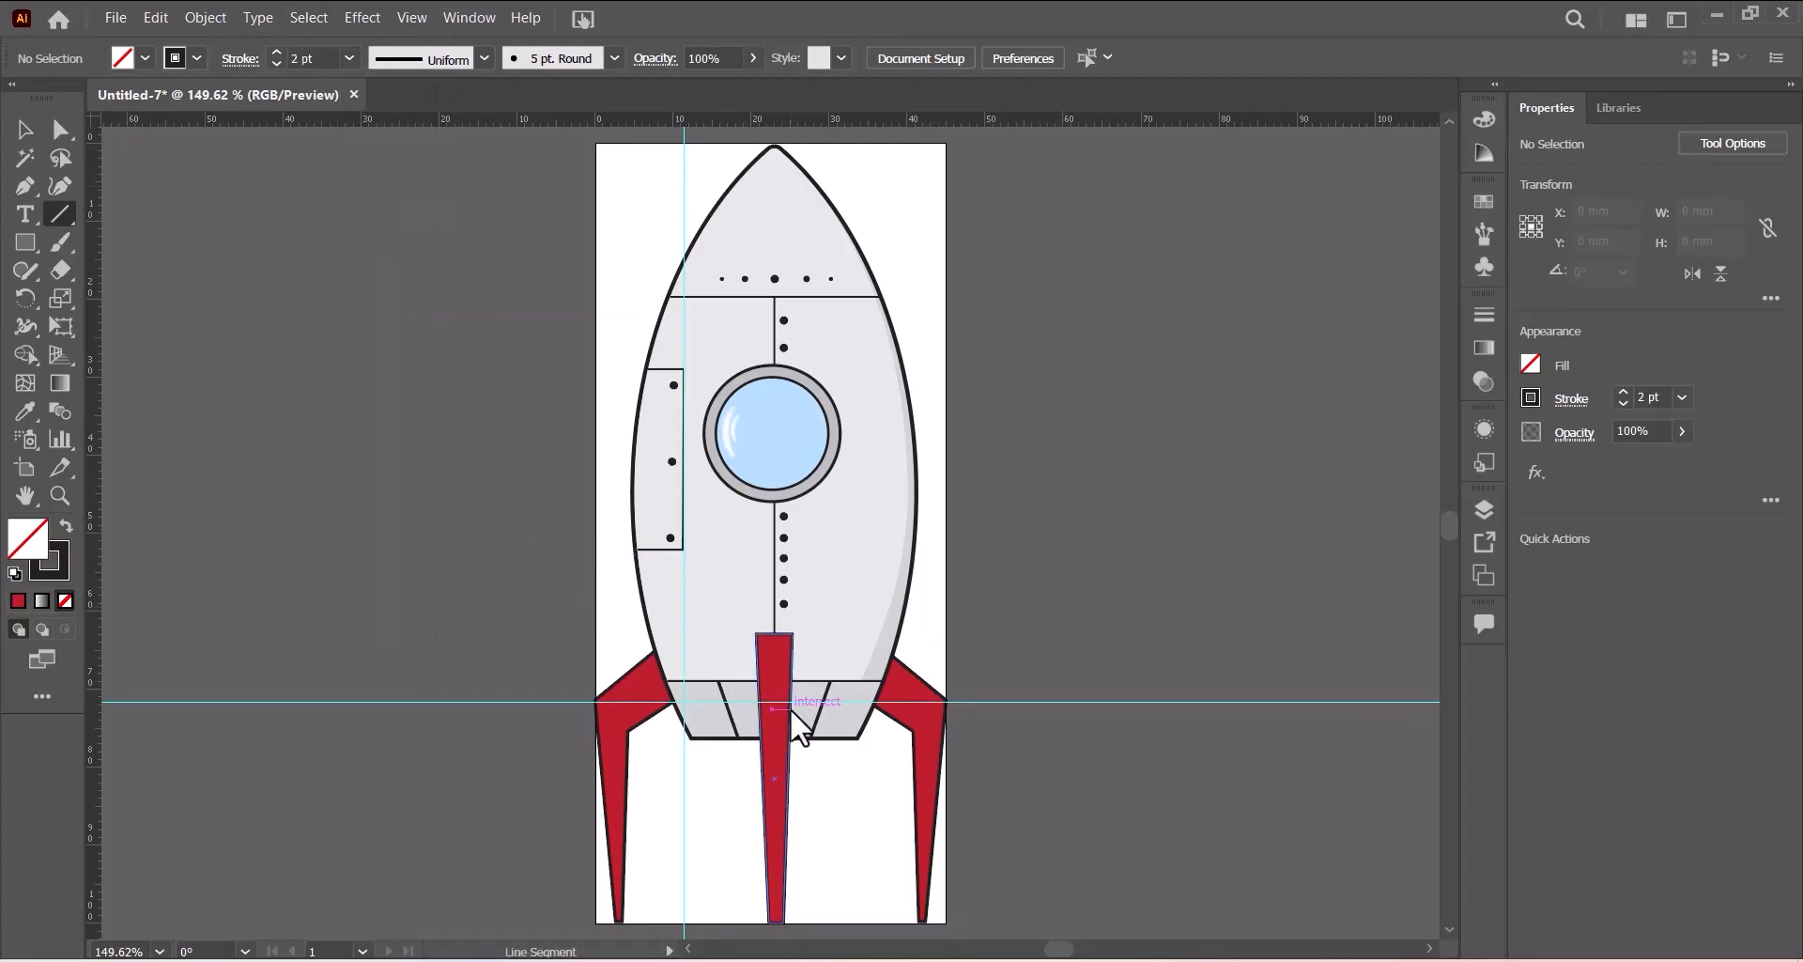
{"action": "key", "text": "ctrl+plus"}
{"action": "key", "text": "ctrl+plus"}
{"action": "key", "text": "ctrl+plus"}
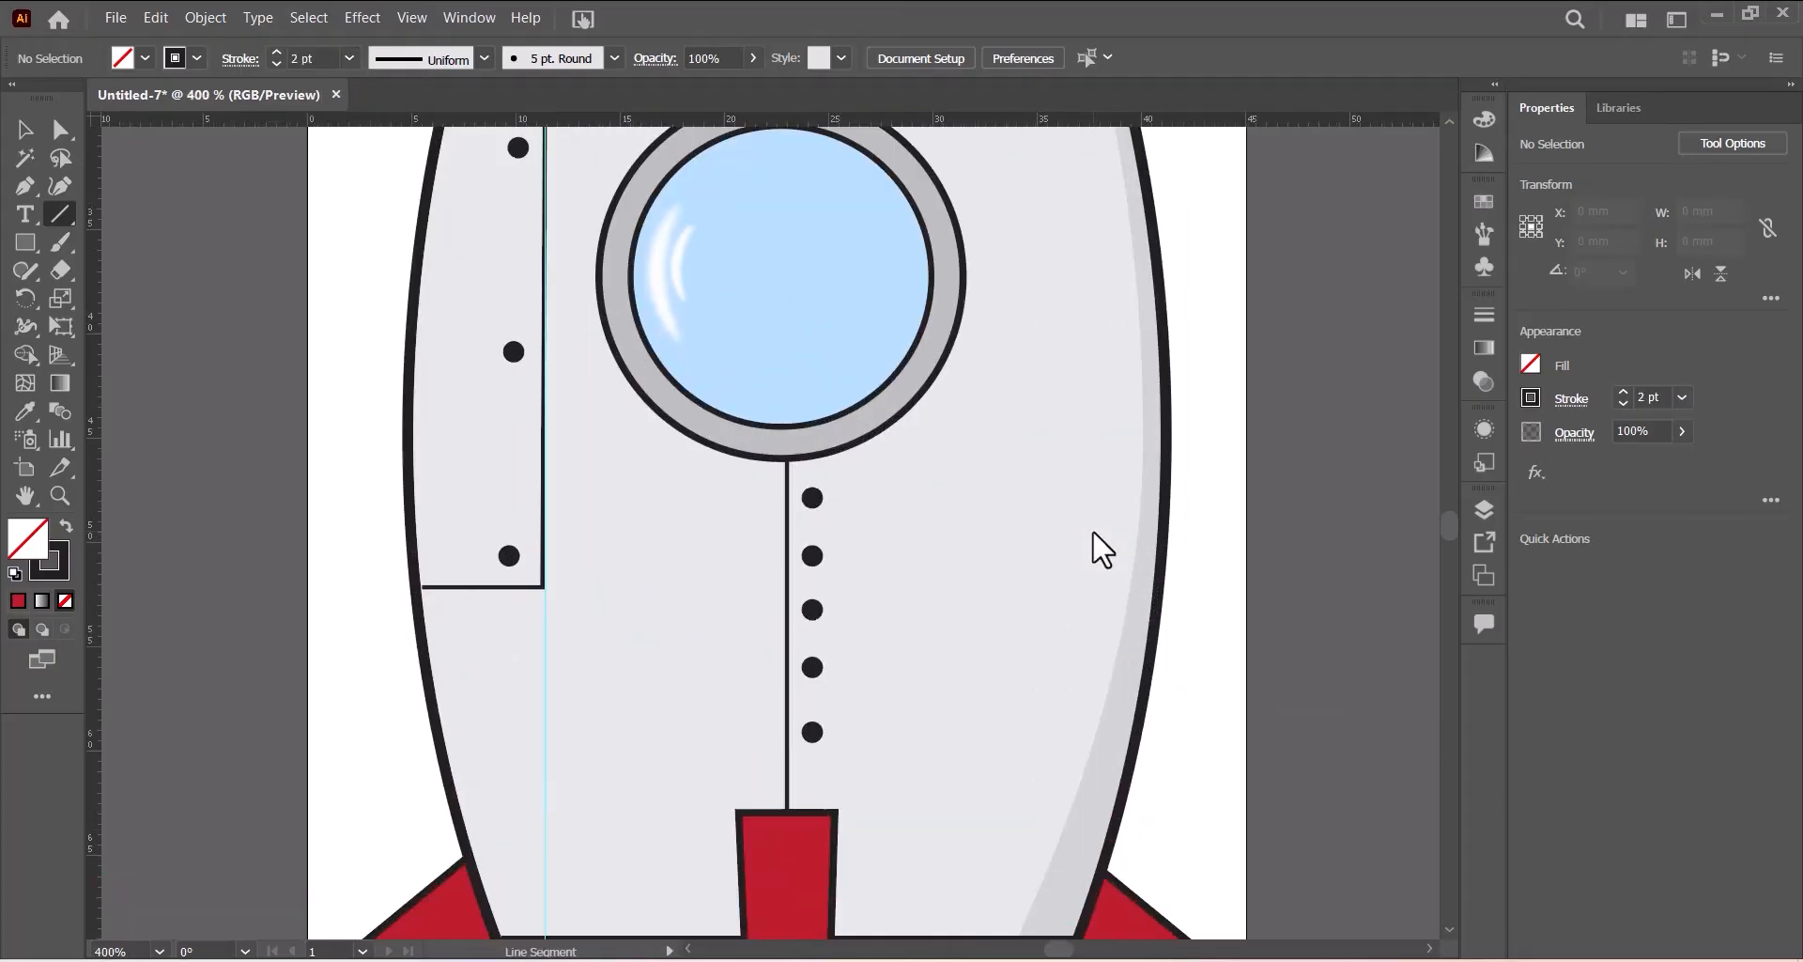
{"action": "scroll", "coordinate": [1089, 529], "scroll_direction": "down", "scroll_amount": 4}
{"action": "scroll", "coordinate": [1080, 530], "scroll_direction": "down", "scroll_amount": 2}
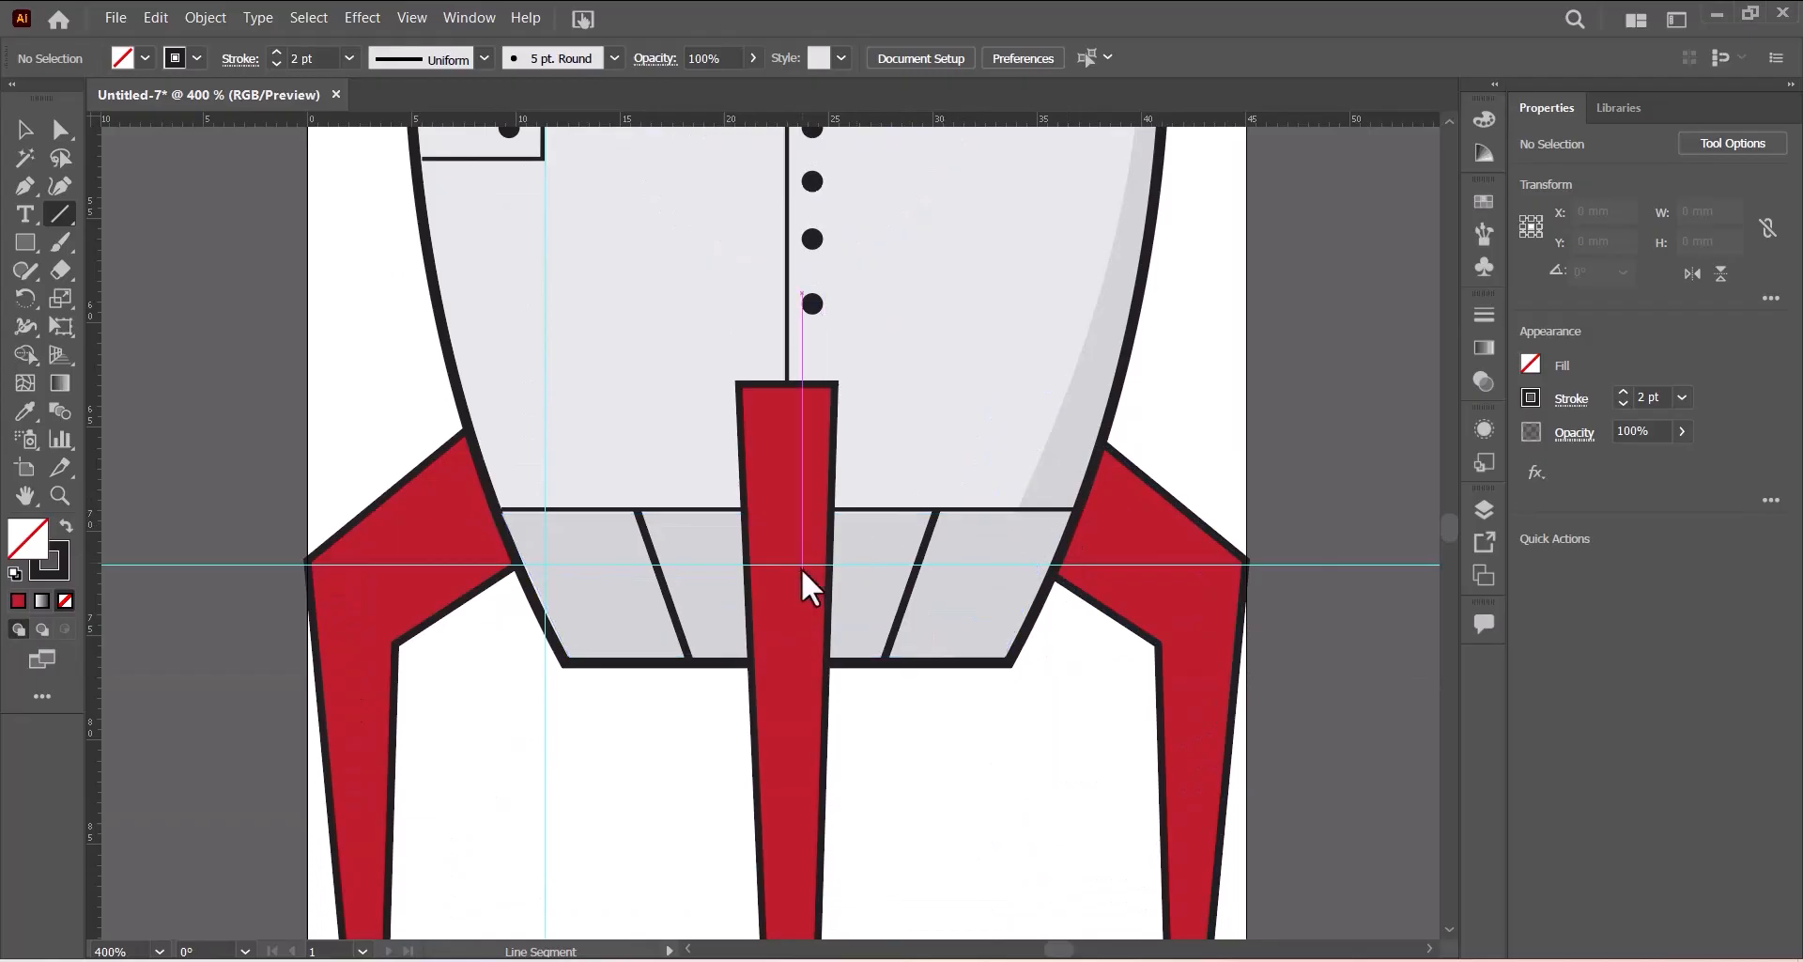
{"action": "left_click_drag", "start_coordinate": [746, 560], "coordinate": [832, 558]}
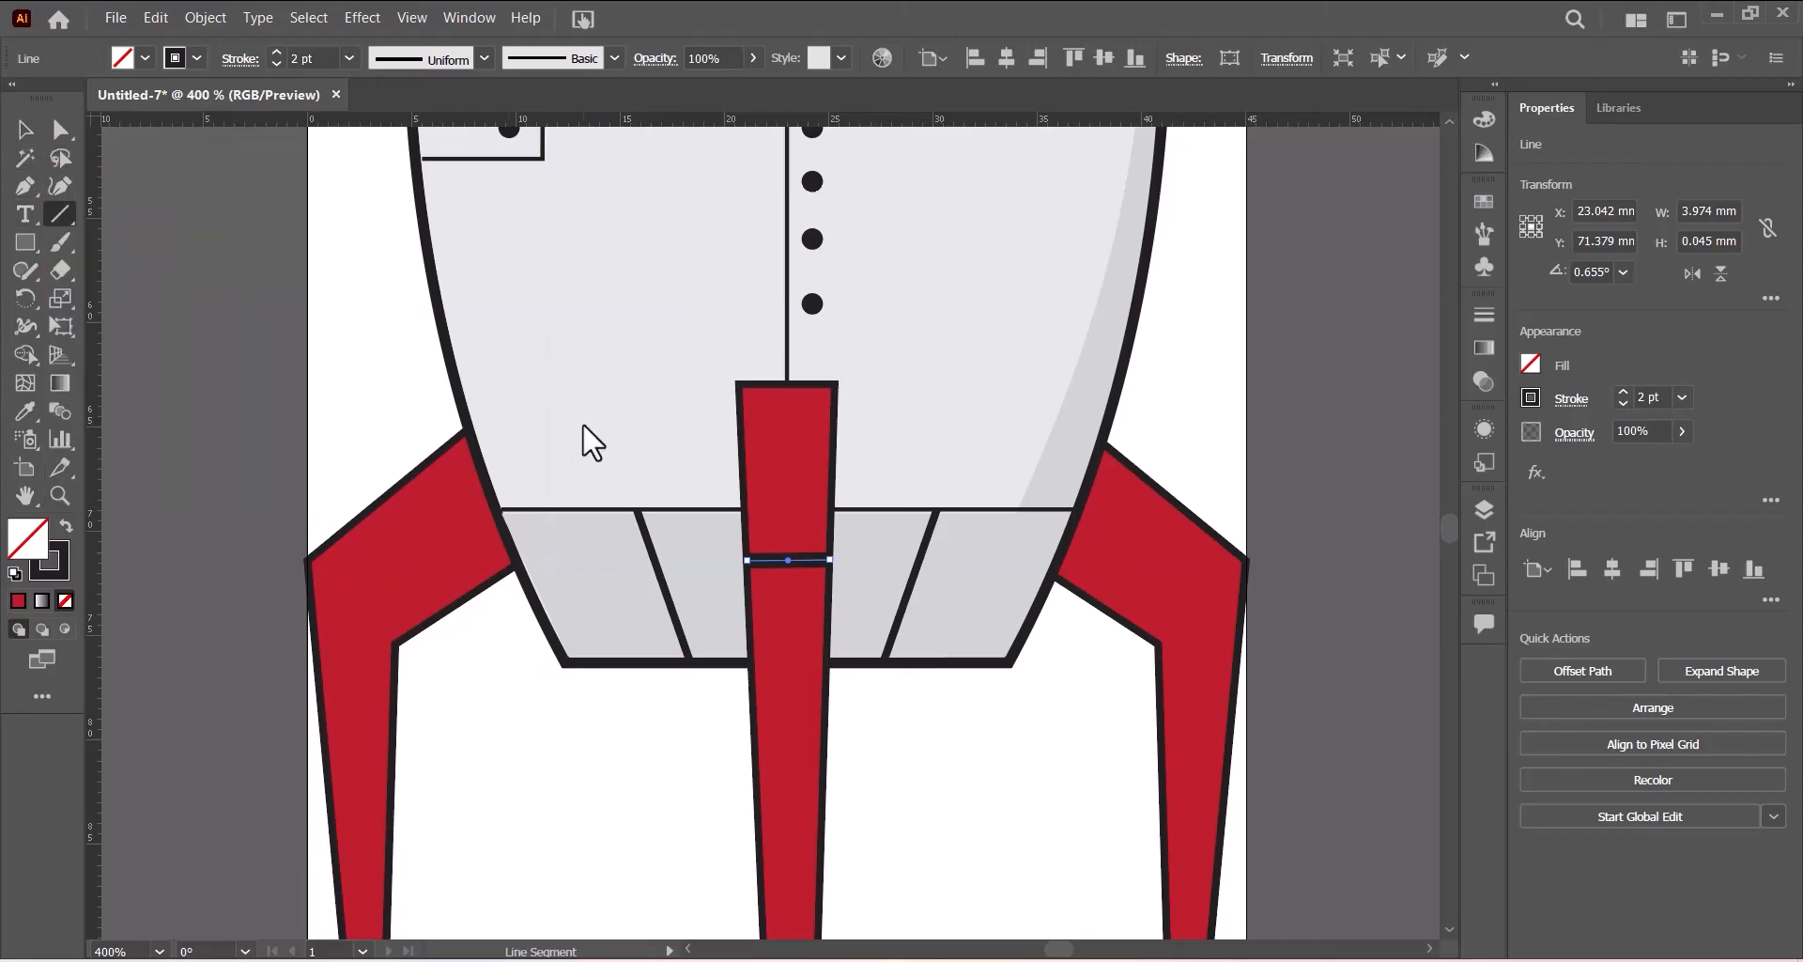
- Change the center fin line's stroke weight to 1 pt
{"action": "left_click", "coordinate": [23, 131]}
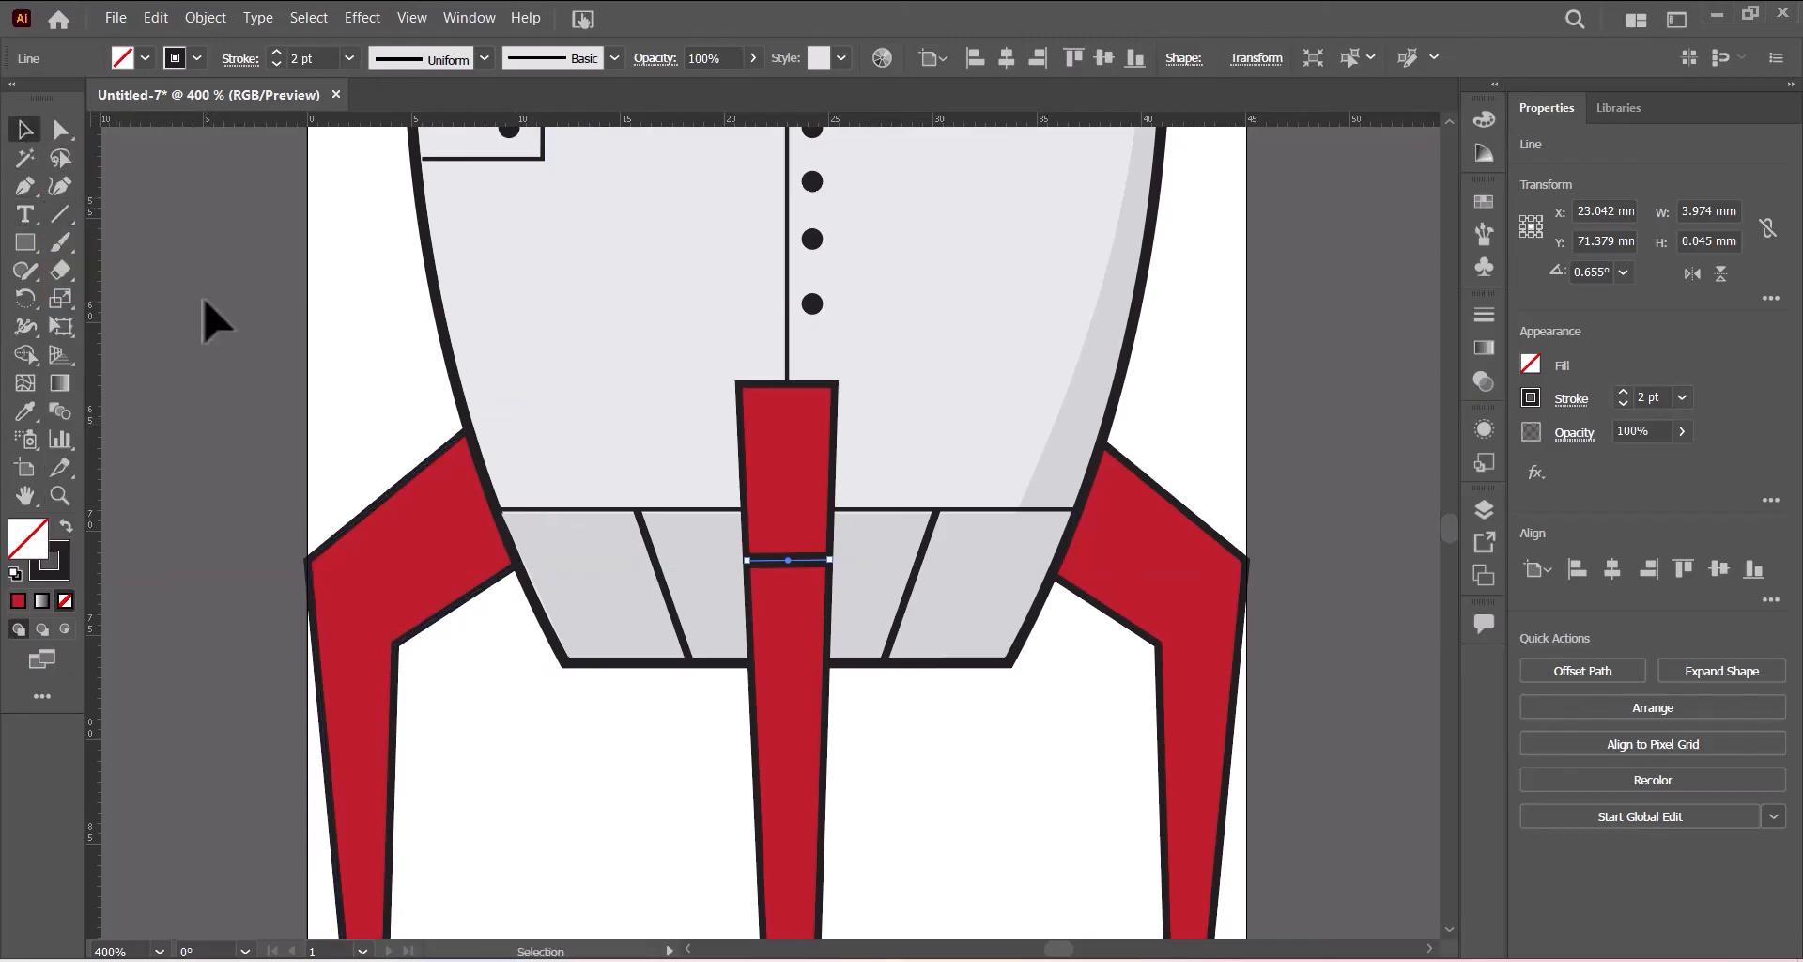
{"action": "left_click", "coordinate": [328, 508]}
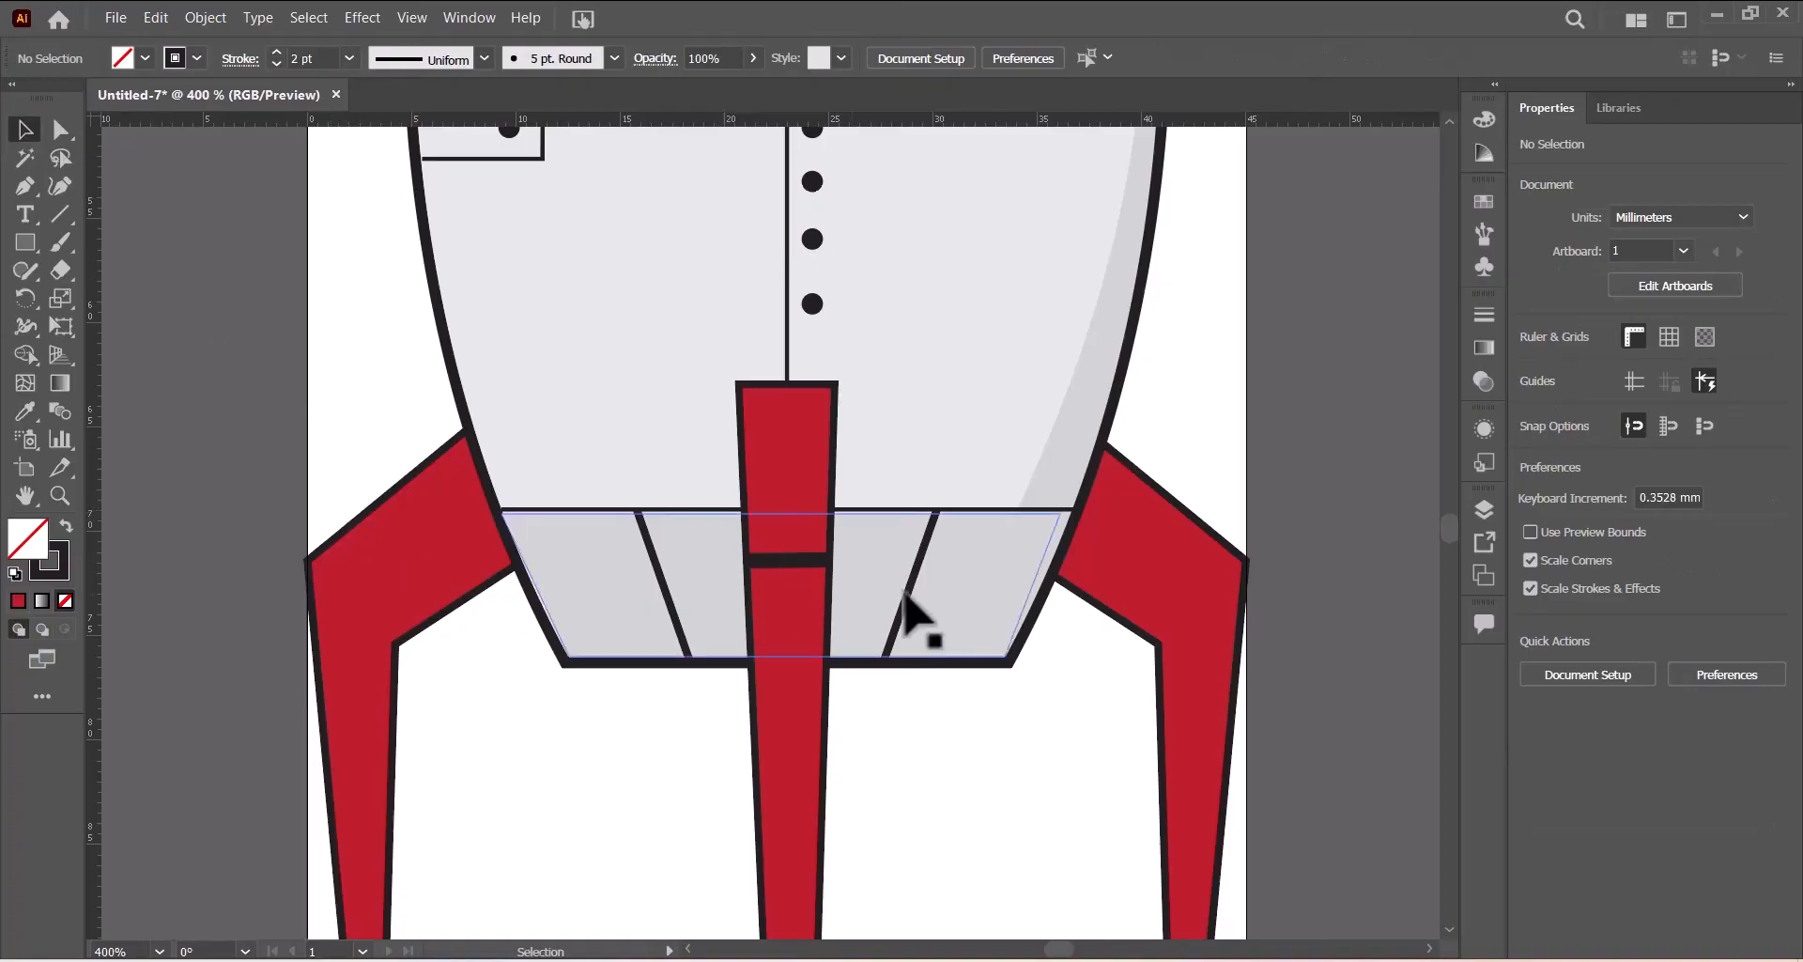
{"action": "left_click", "coordinate": [788, 561]}
{"action": "left_click", "coordinate": [788, 560]}
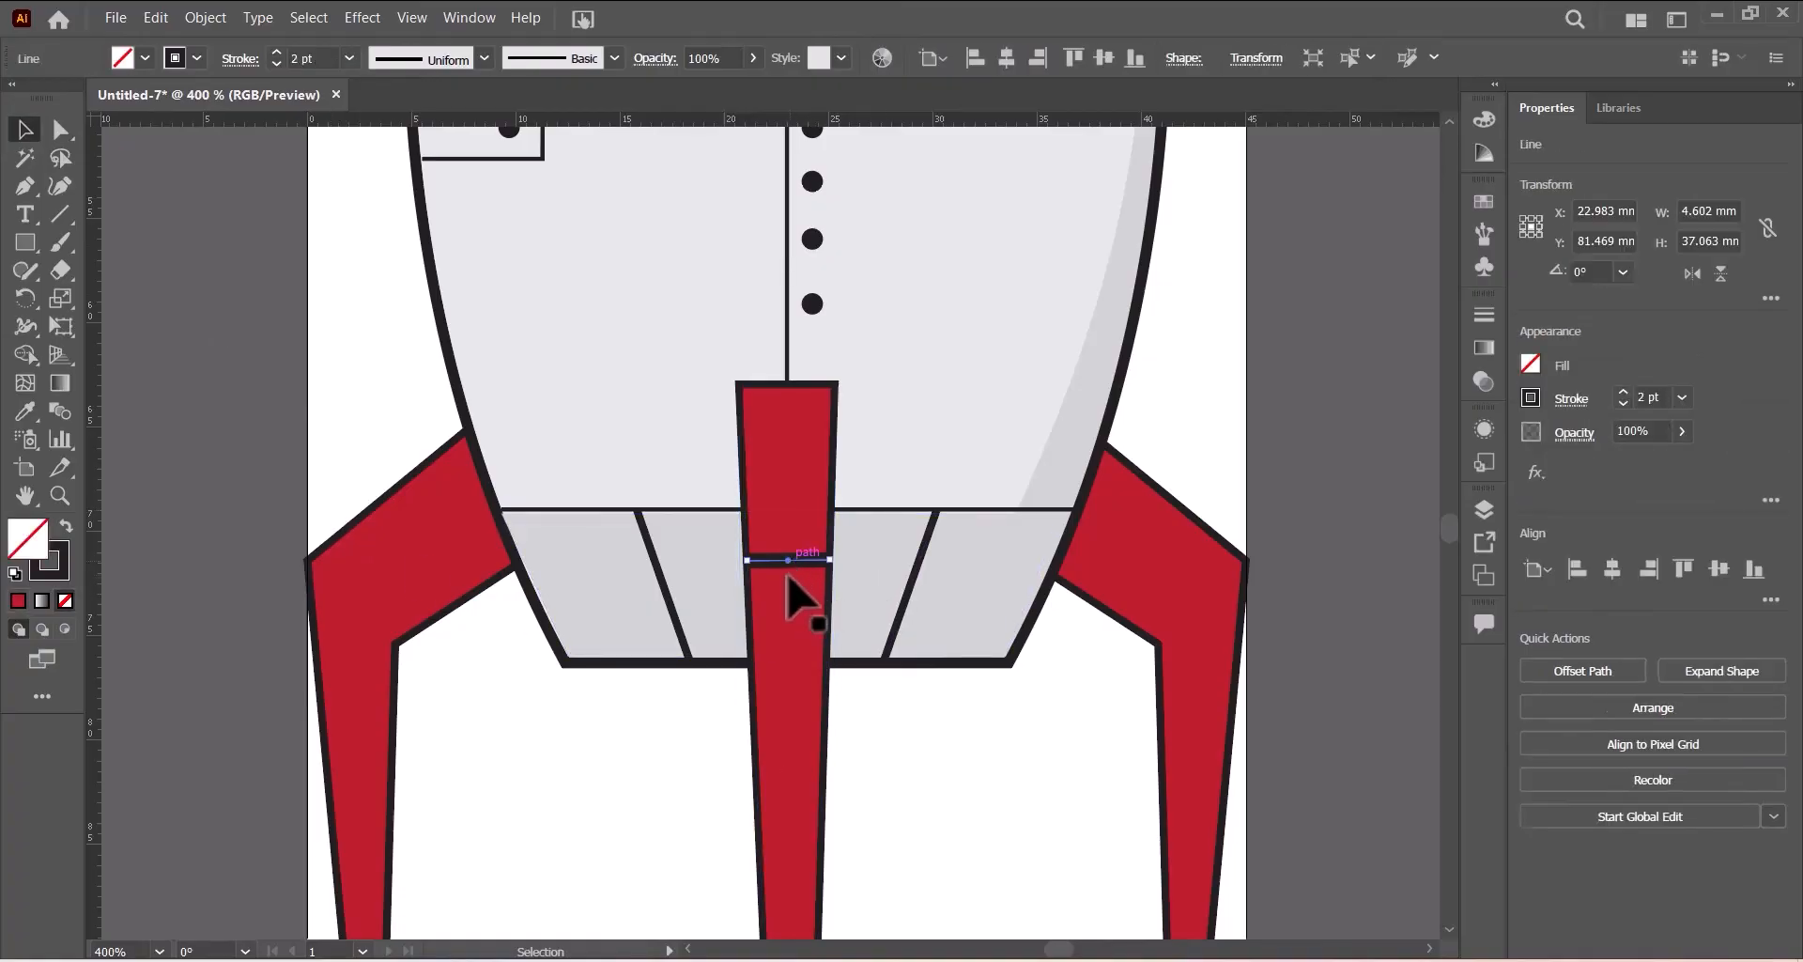
{"action": "left_click", "coordinate": [350, 56]}
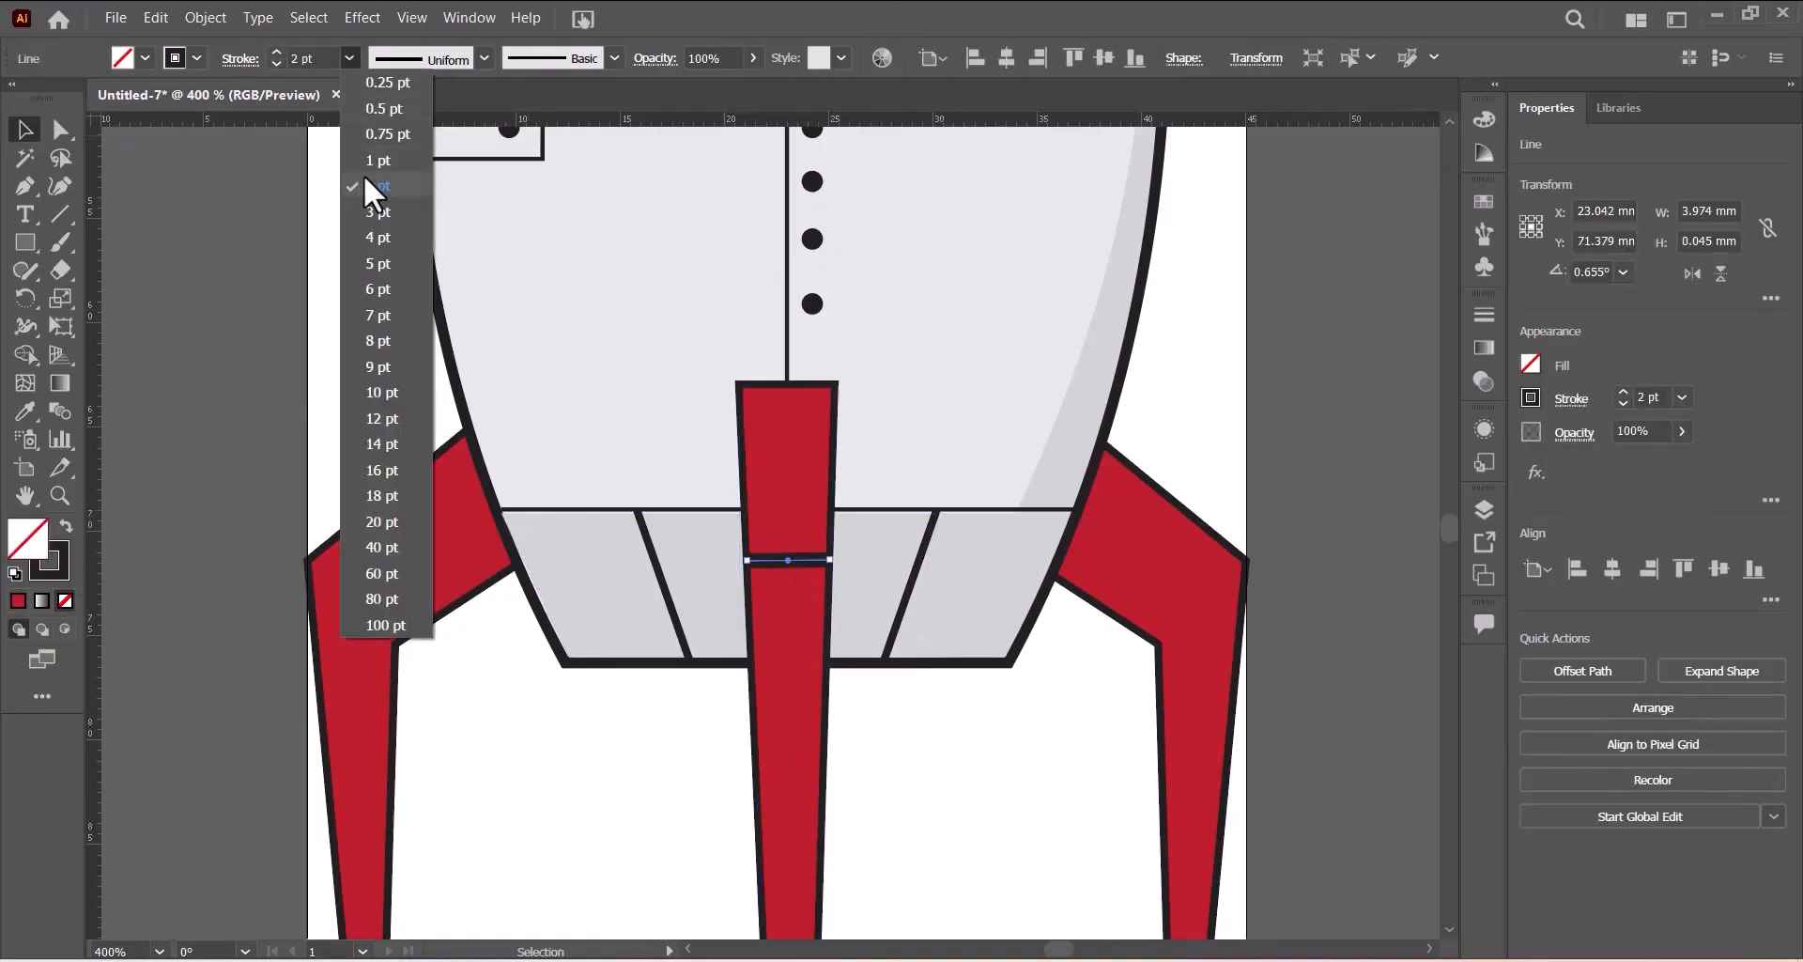
{"action": "left_click", "coordinate": [363, 161]}
{"action": "left_click", "coordinate": [1329, 412]}
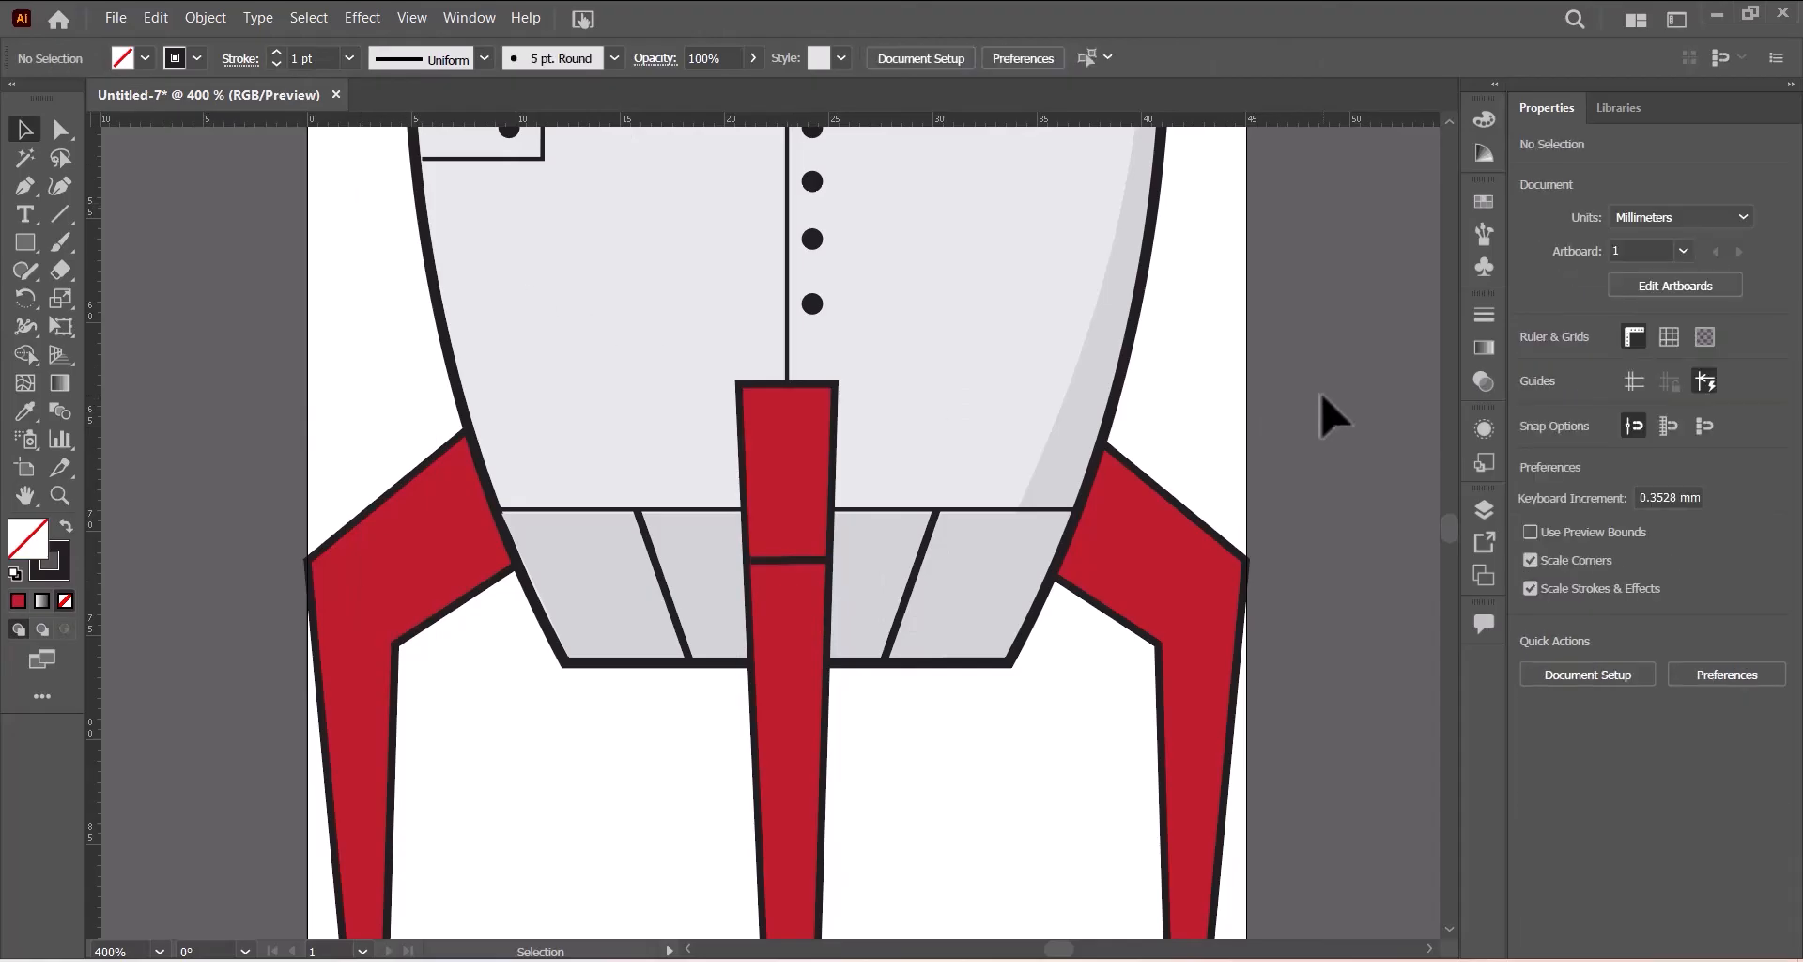
- Review the exam paper's spaceship saving instructions and the rocket burner flame task
{"action": "key", "text": "ctrl+0"}
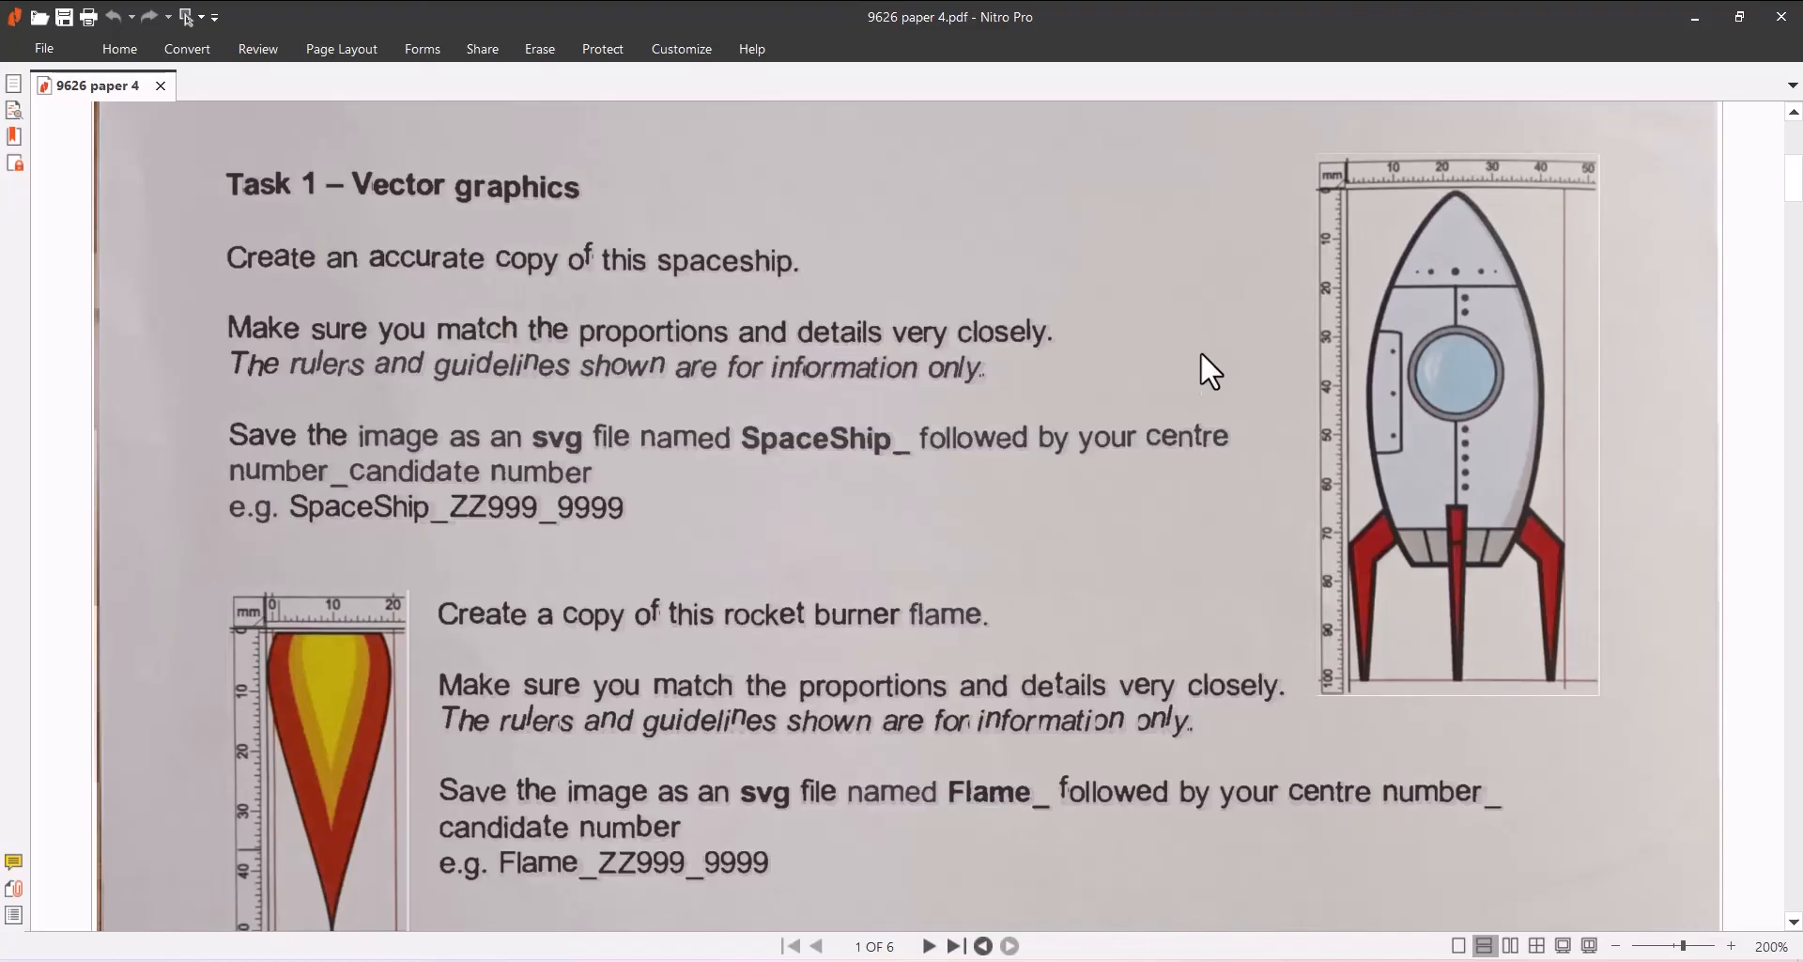
{"action": "scroll", "coordinate": [1202, 356], "scroll_direction": "down", "scroll_amount": 1}
{"action": "scroll", "coordinate": [1202, 352], "scroll_direction": "down", "scroll_amount": 2}
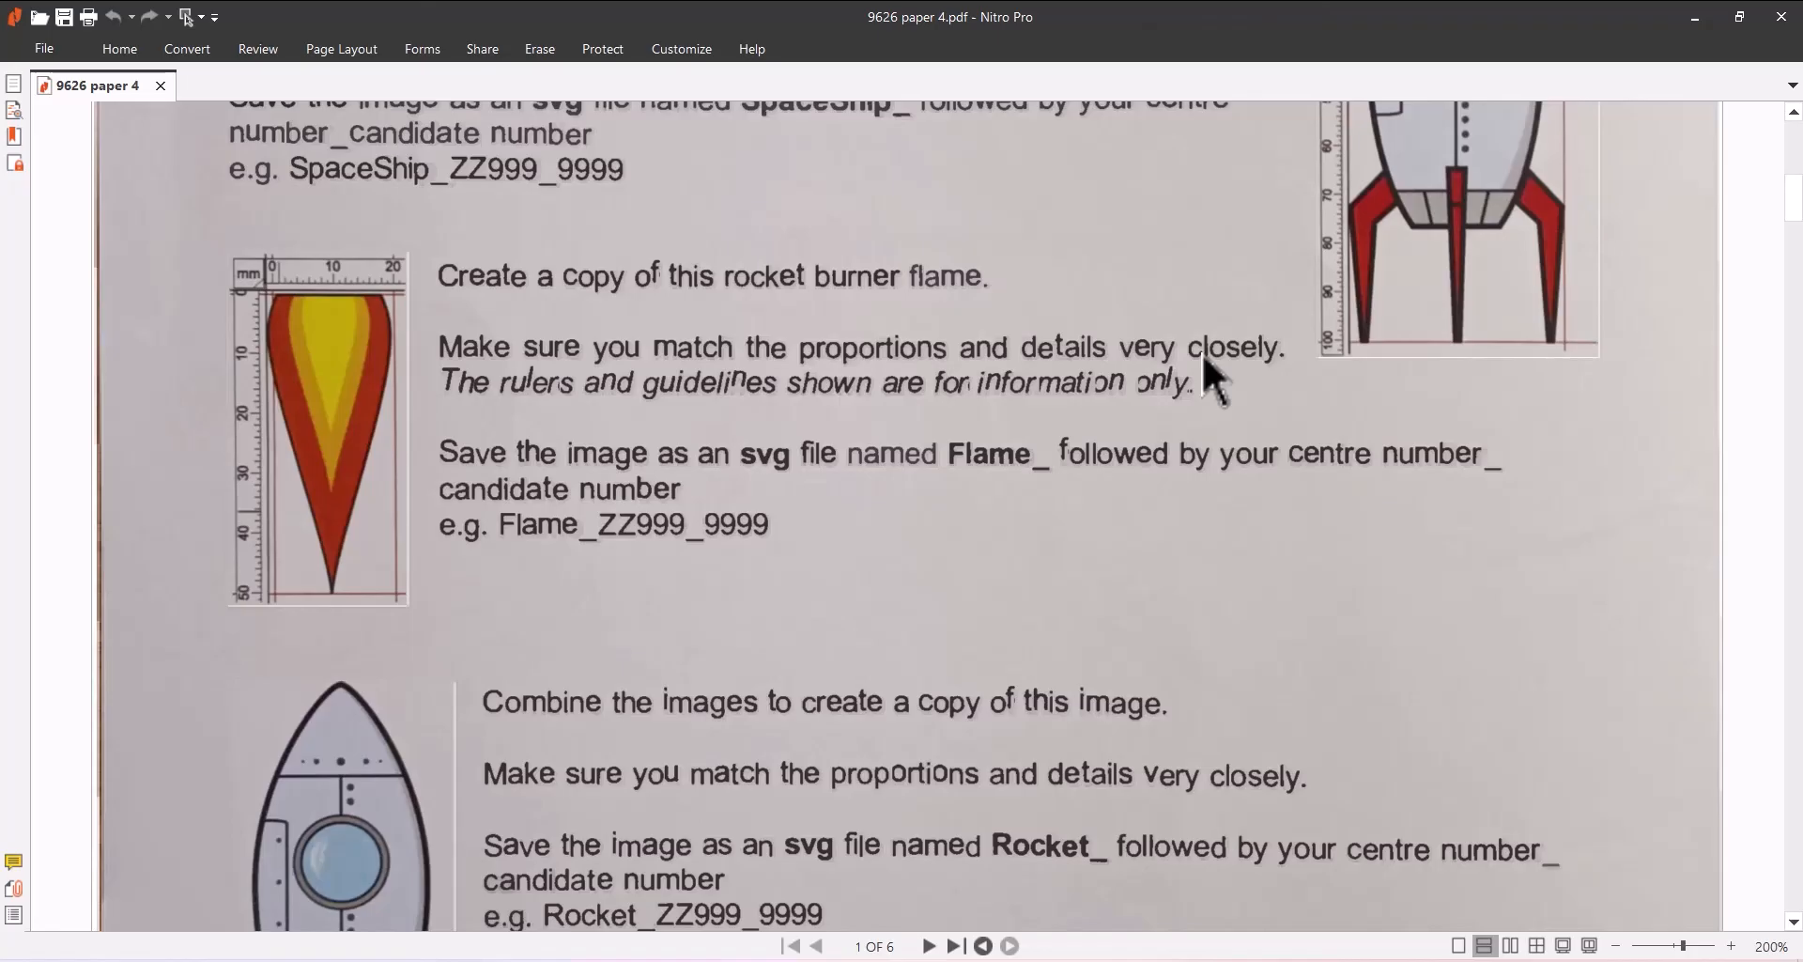
{"action": "scroll", "coordinate": [1202, 353], "scroll_direction": "down", "scroll_amount": 1}
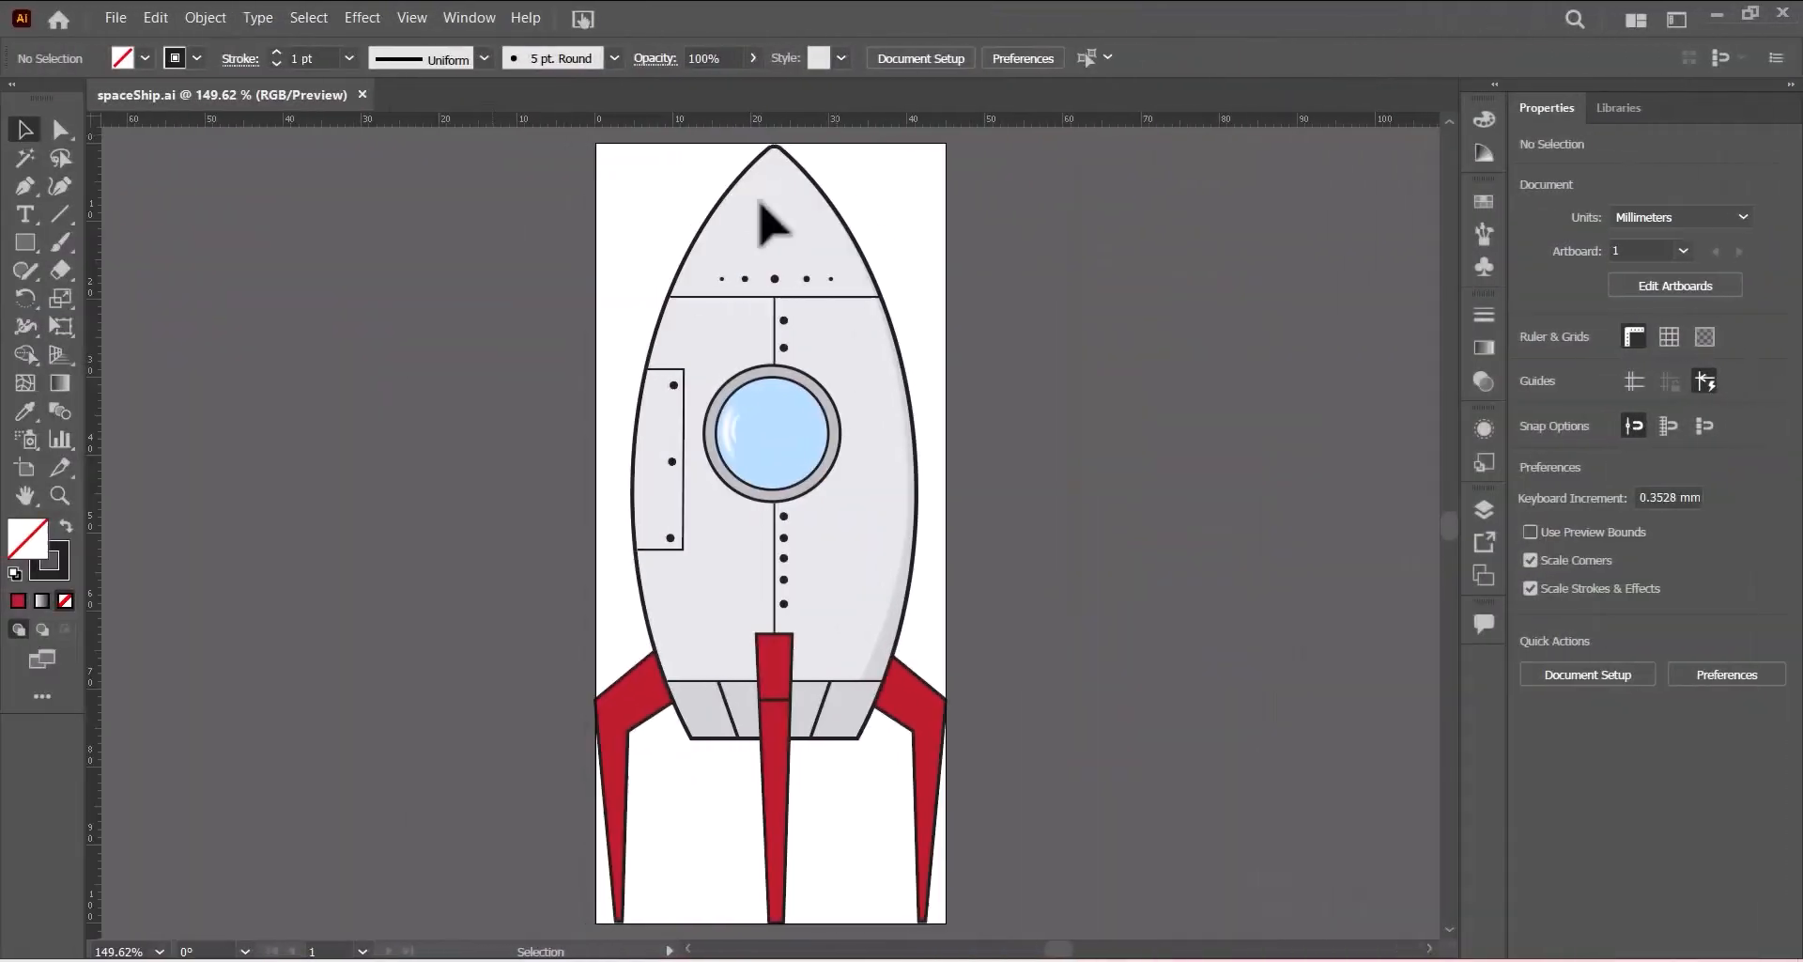
- Export the artwork as an SVG file named SPaceShip_ followed by the centre and candidate numbers, accepting the SVG options
{"action": "left_click", "coordinate": [116, 17]}
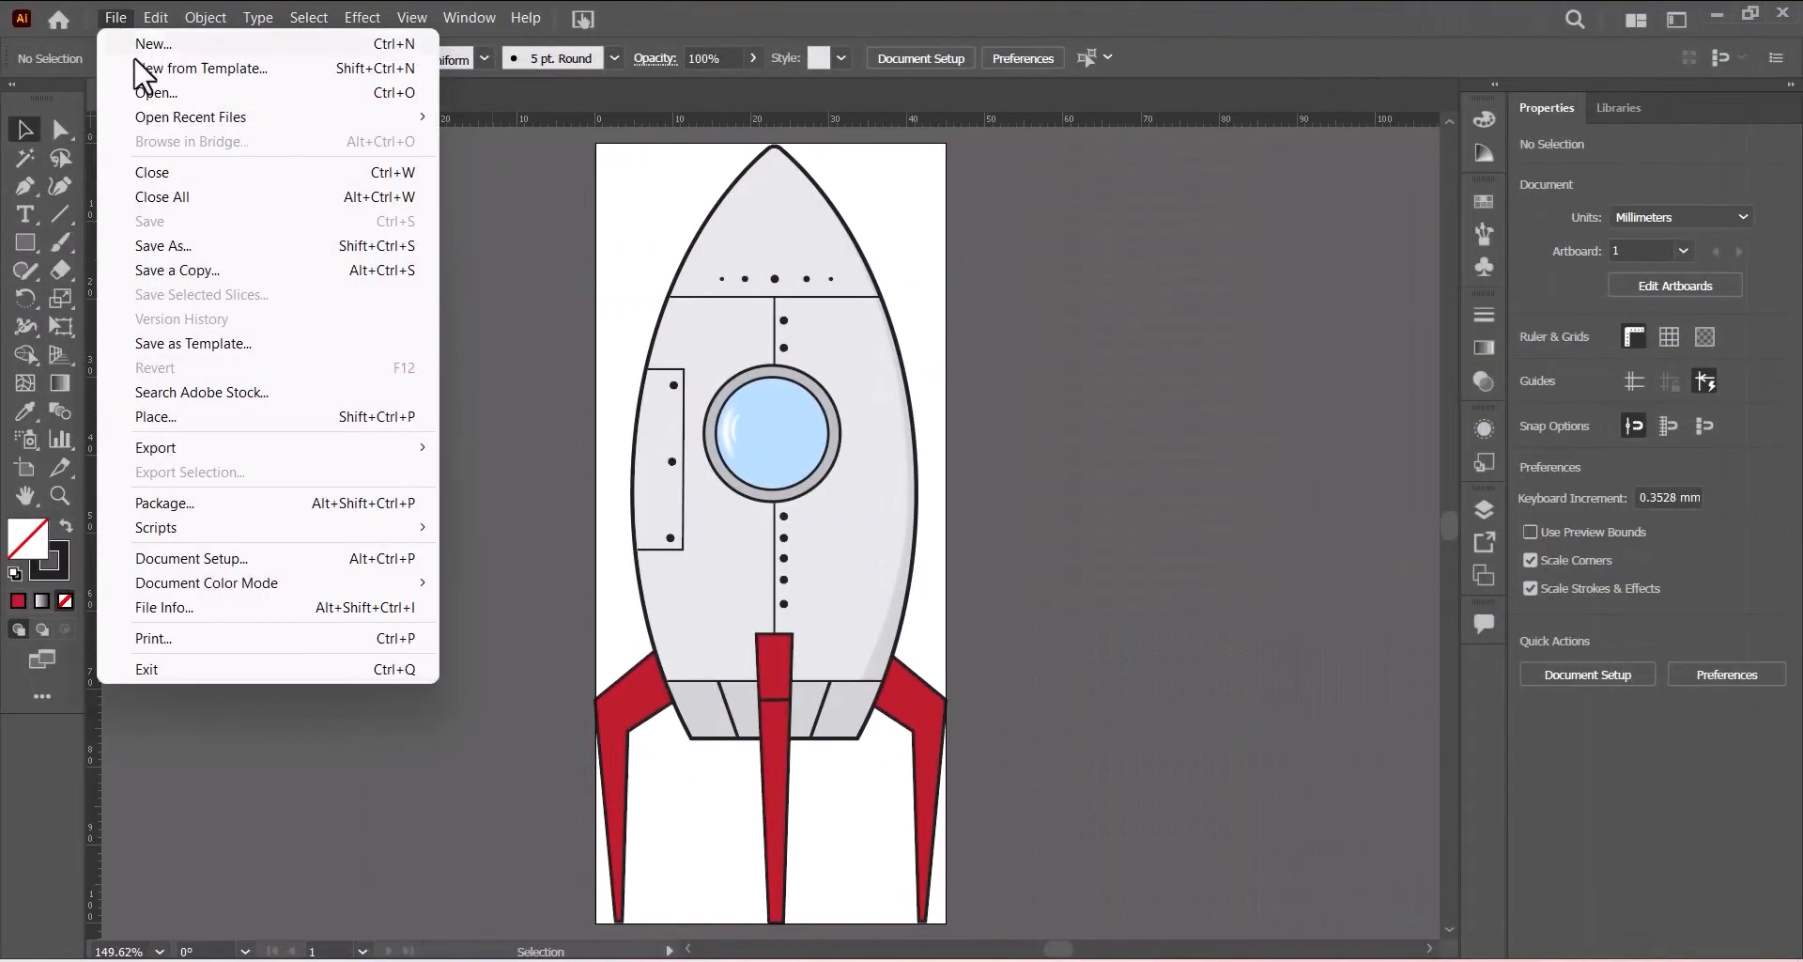
{"action": "mouse_move", "coordinate": [295, 448]}
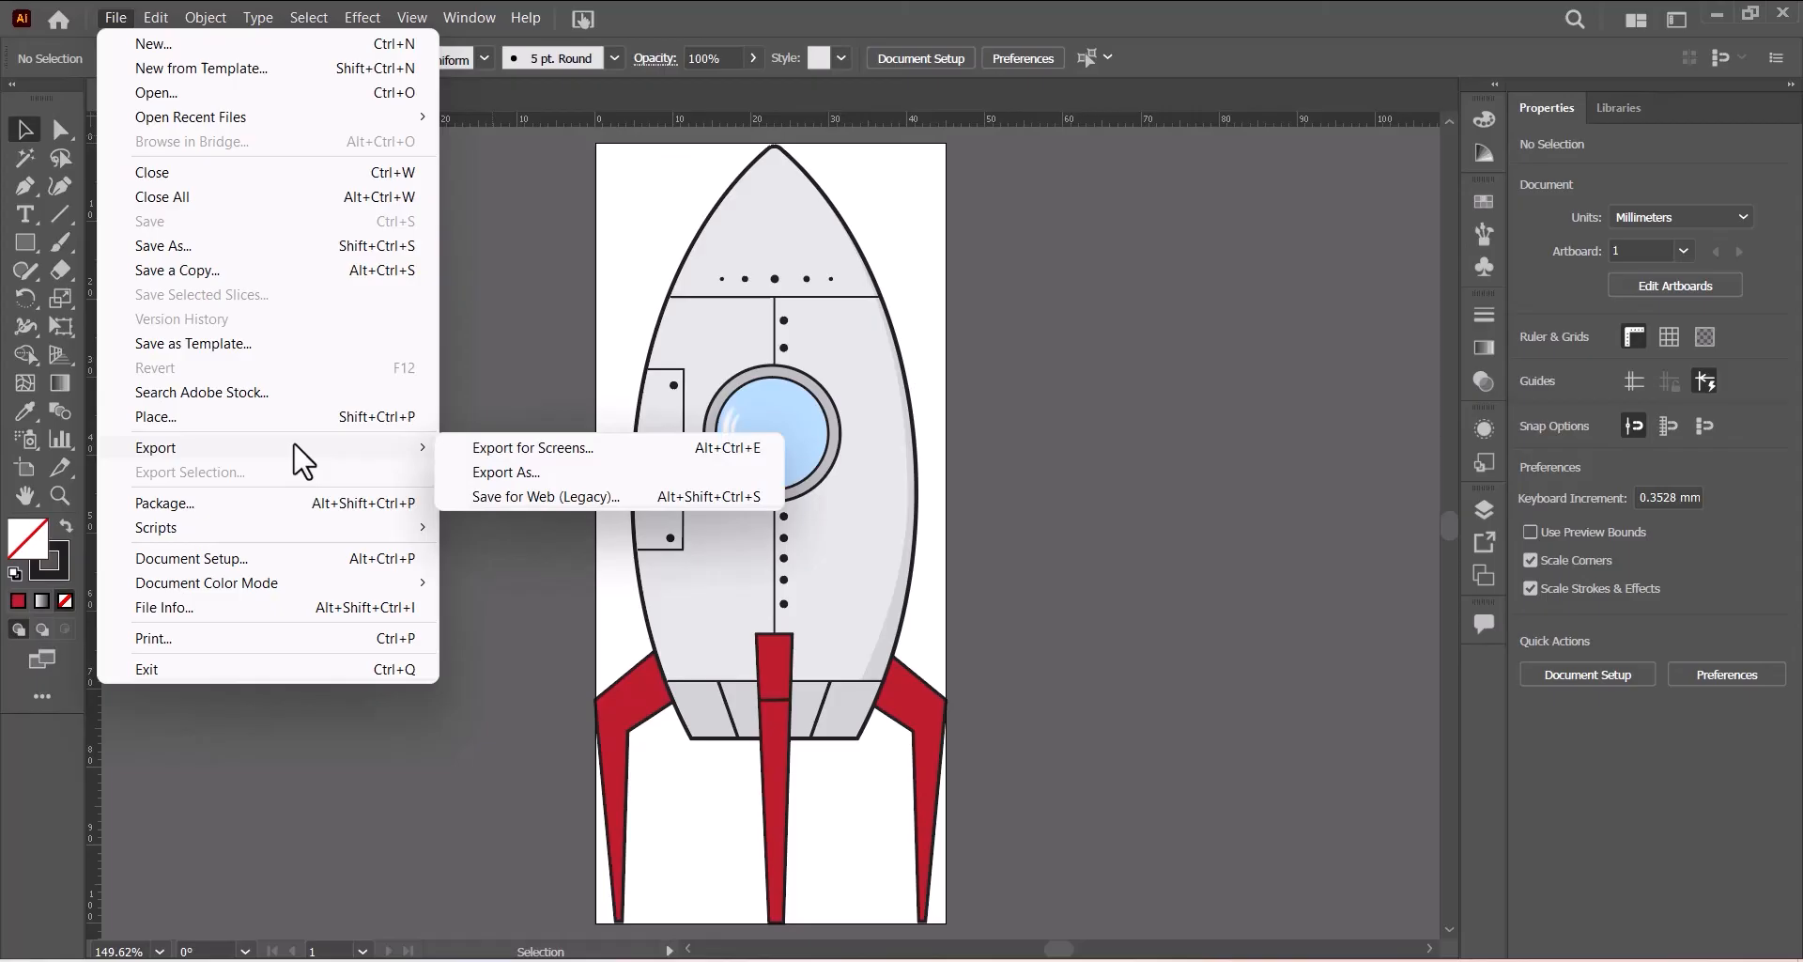
{"action": "left_click", "coordinate": [500, 479]}
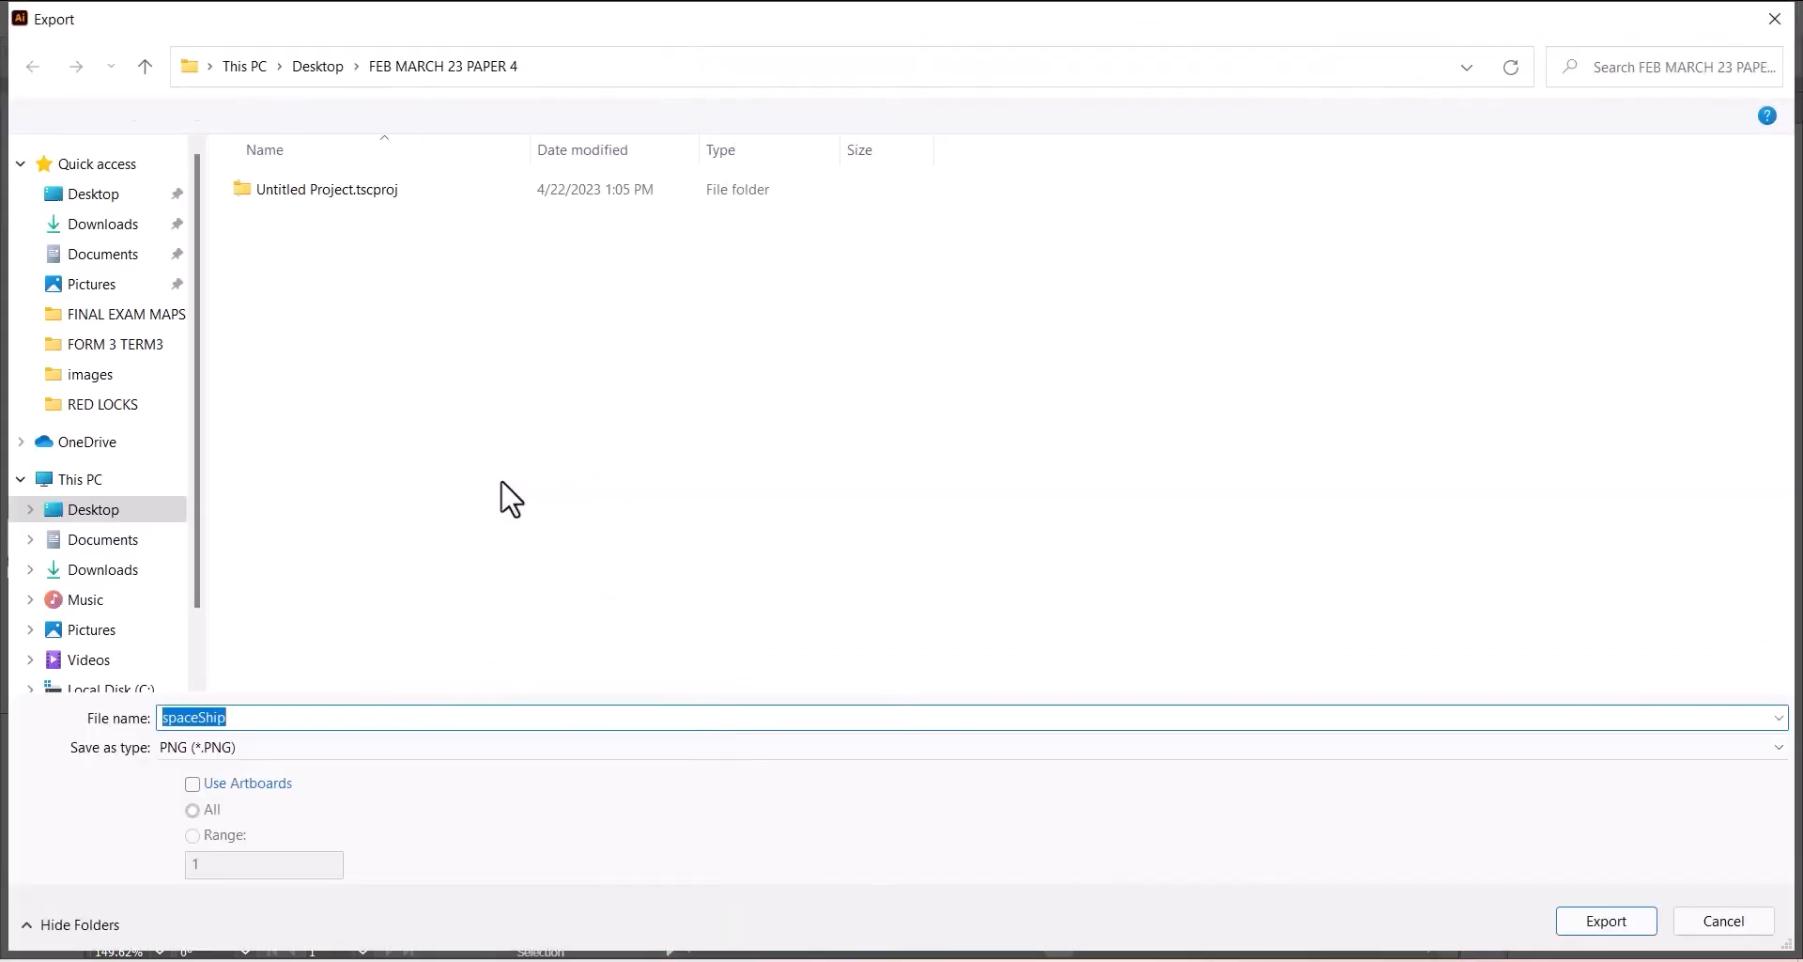
{"action": "left_click", "coordinate": [378, 751]}
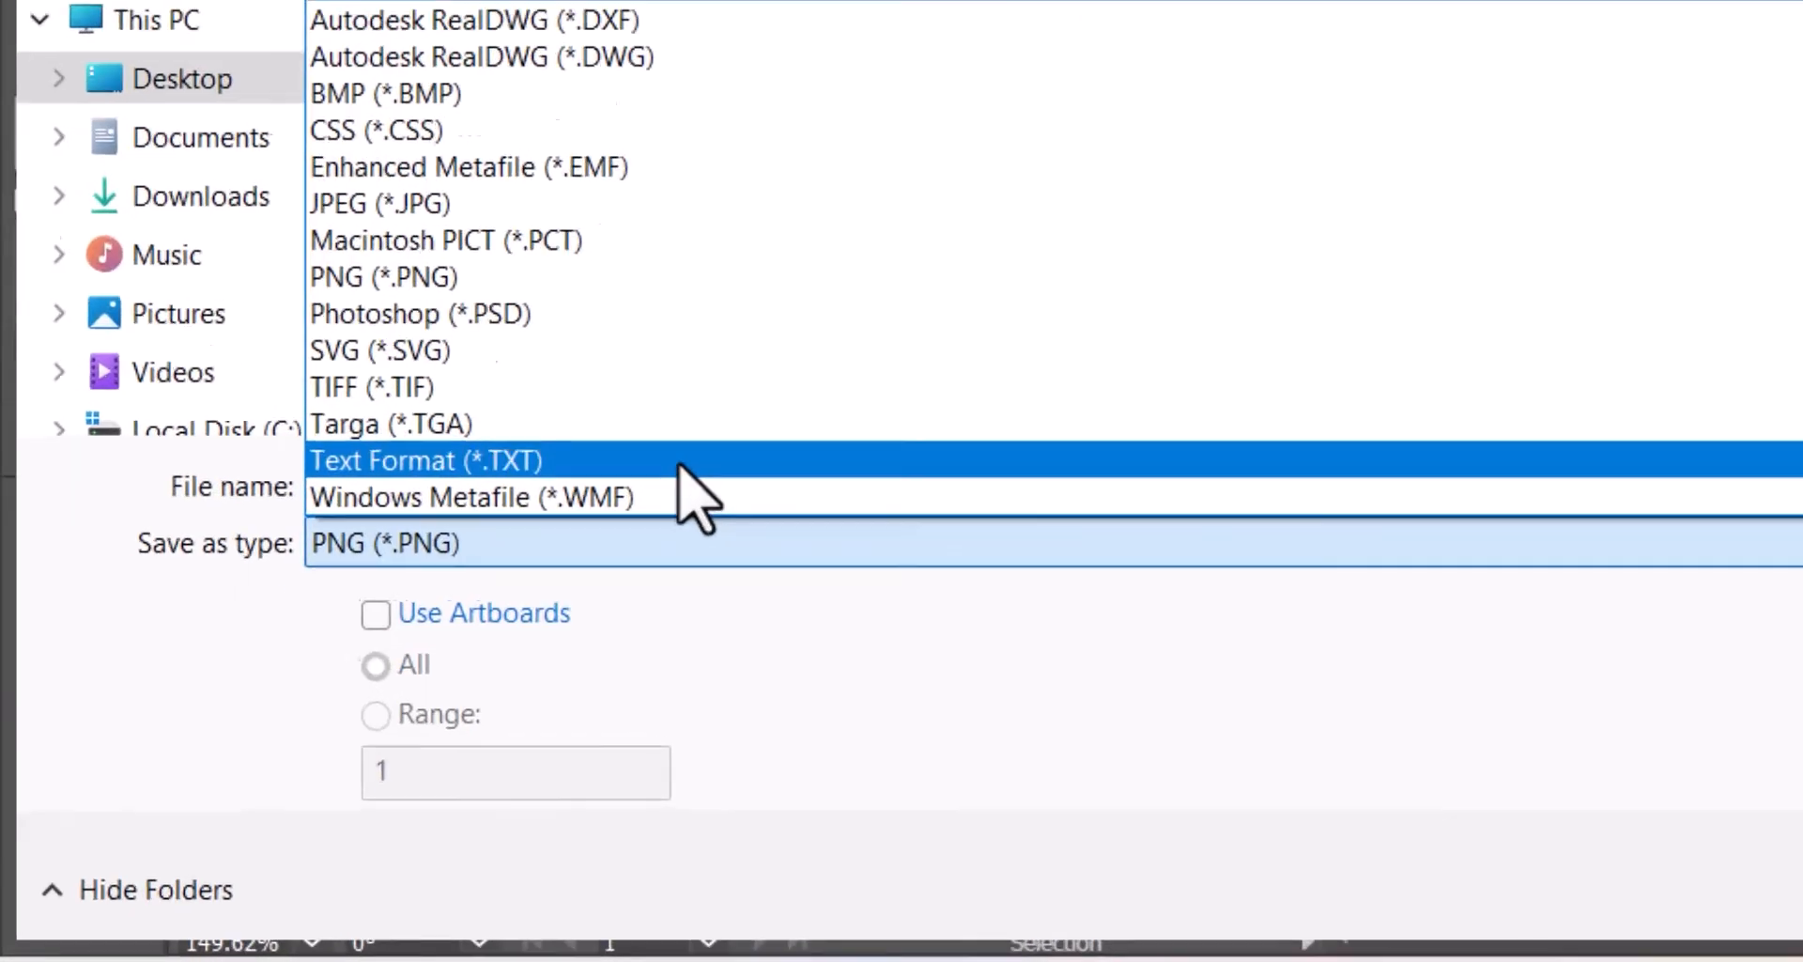
{"action": "left_click", "coordinate": [241, 647]}
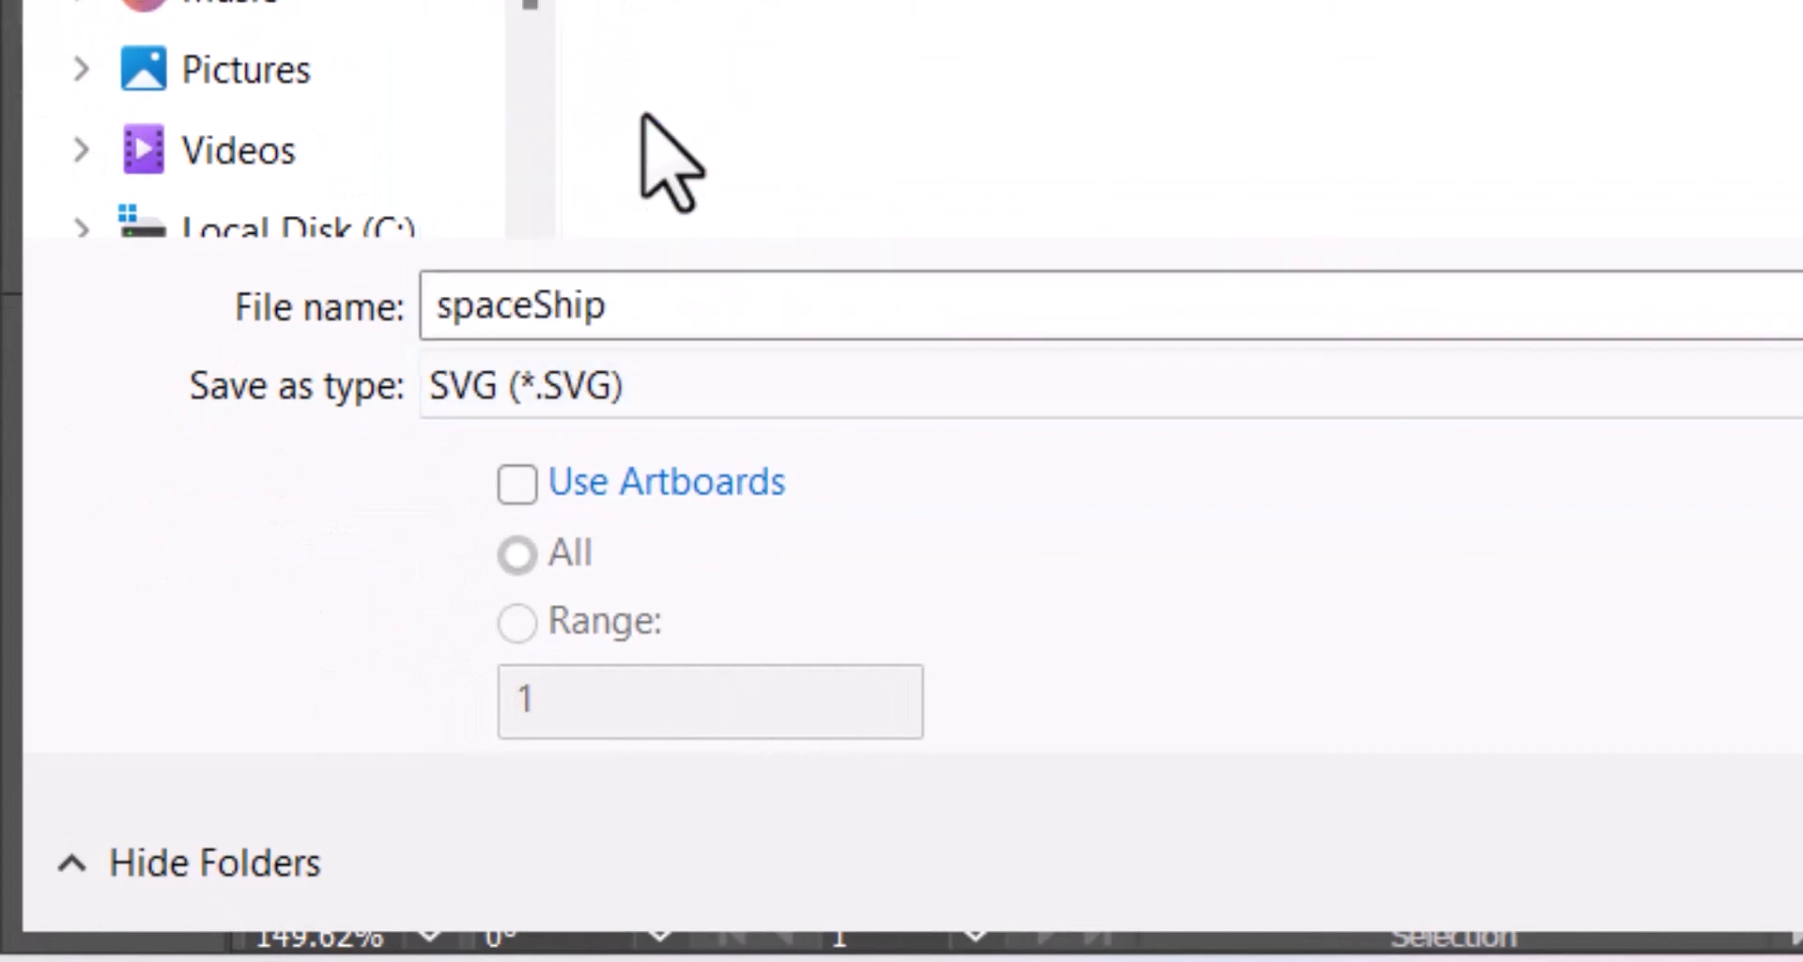
{"action": "double_click", "coordinate": [676, 307]}
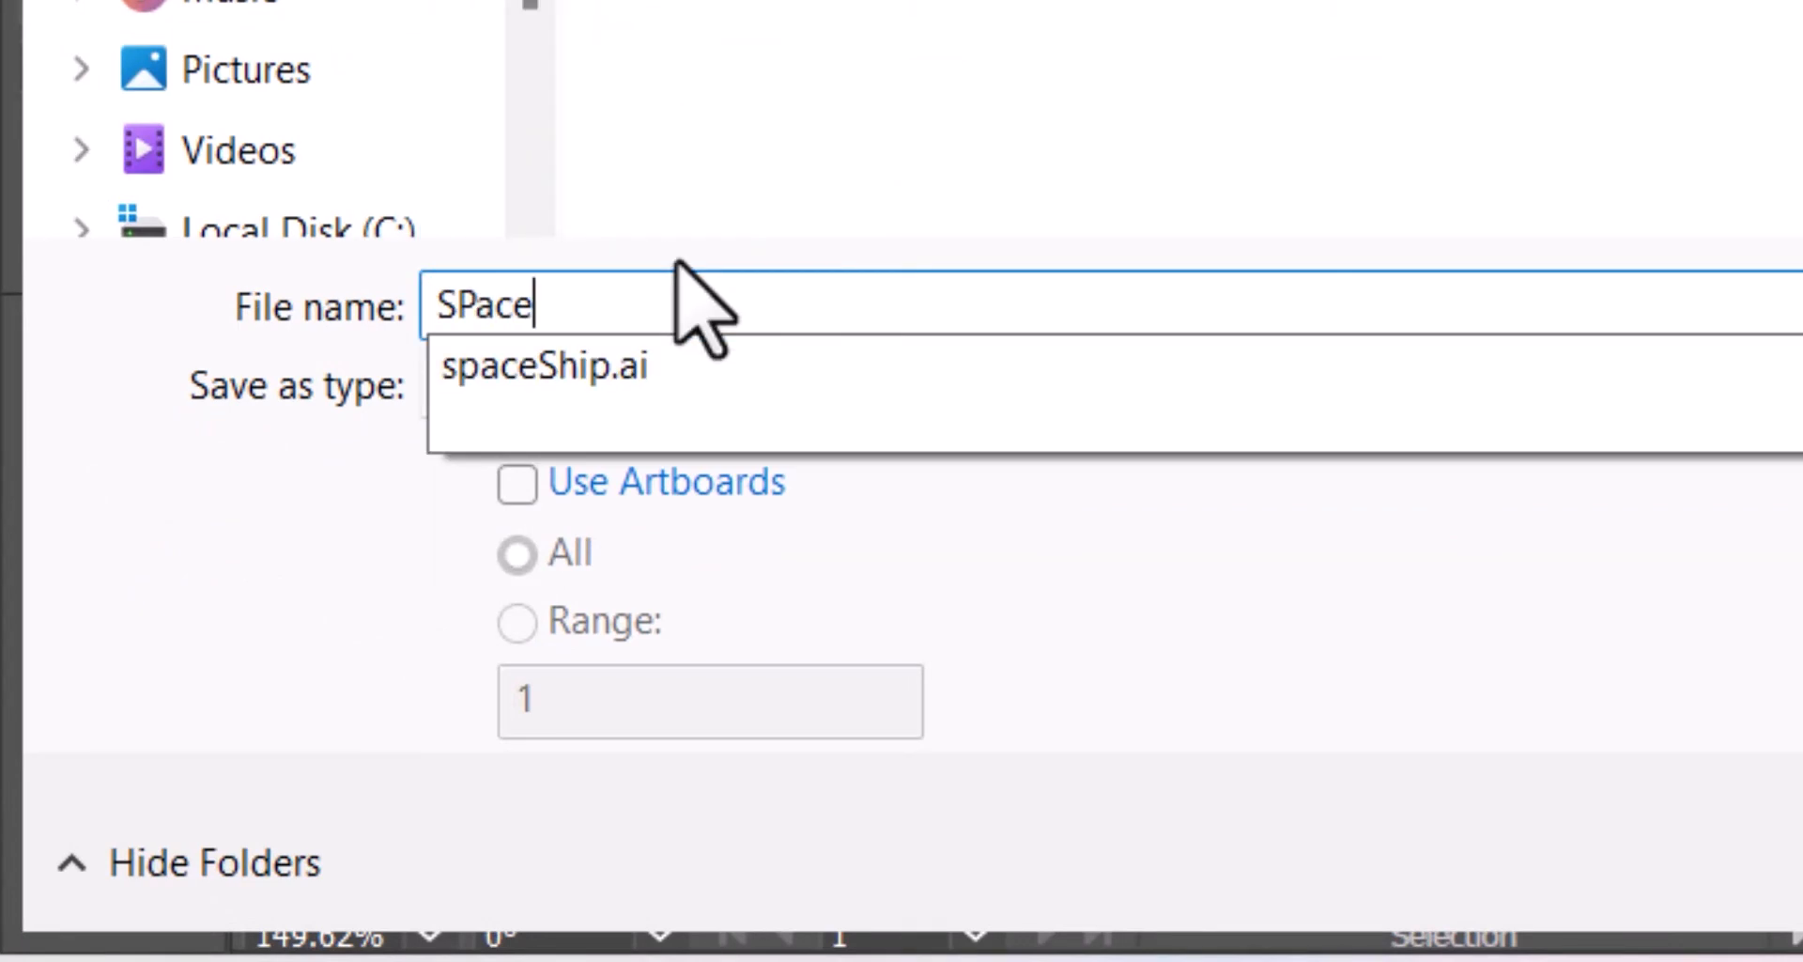
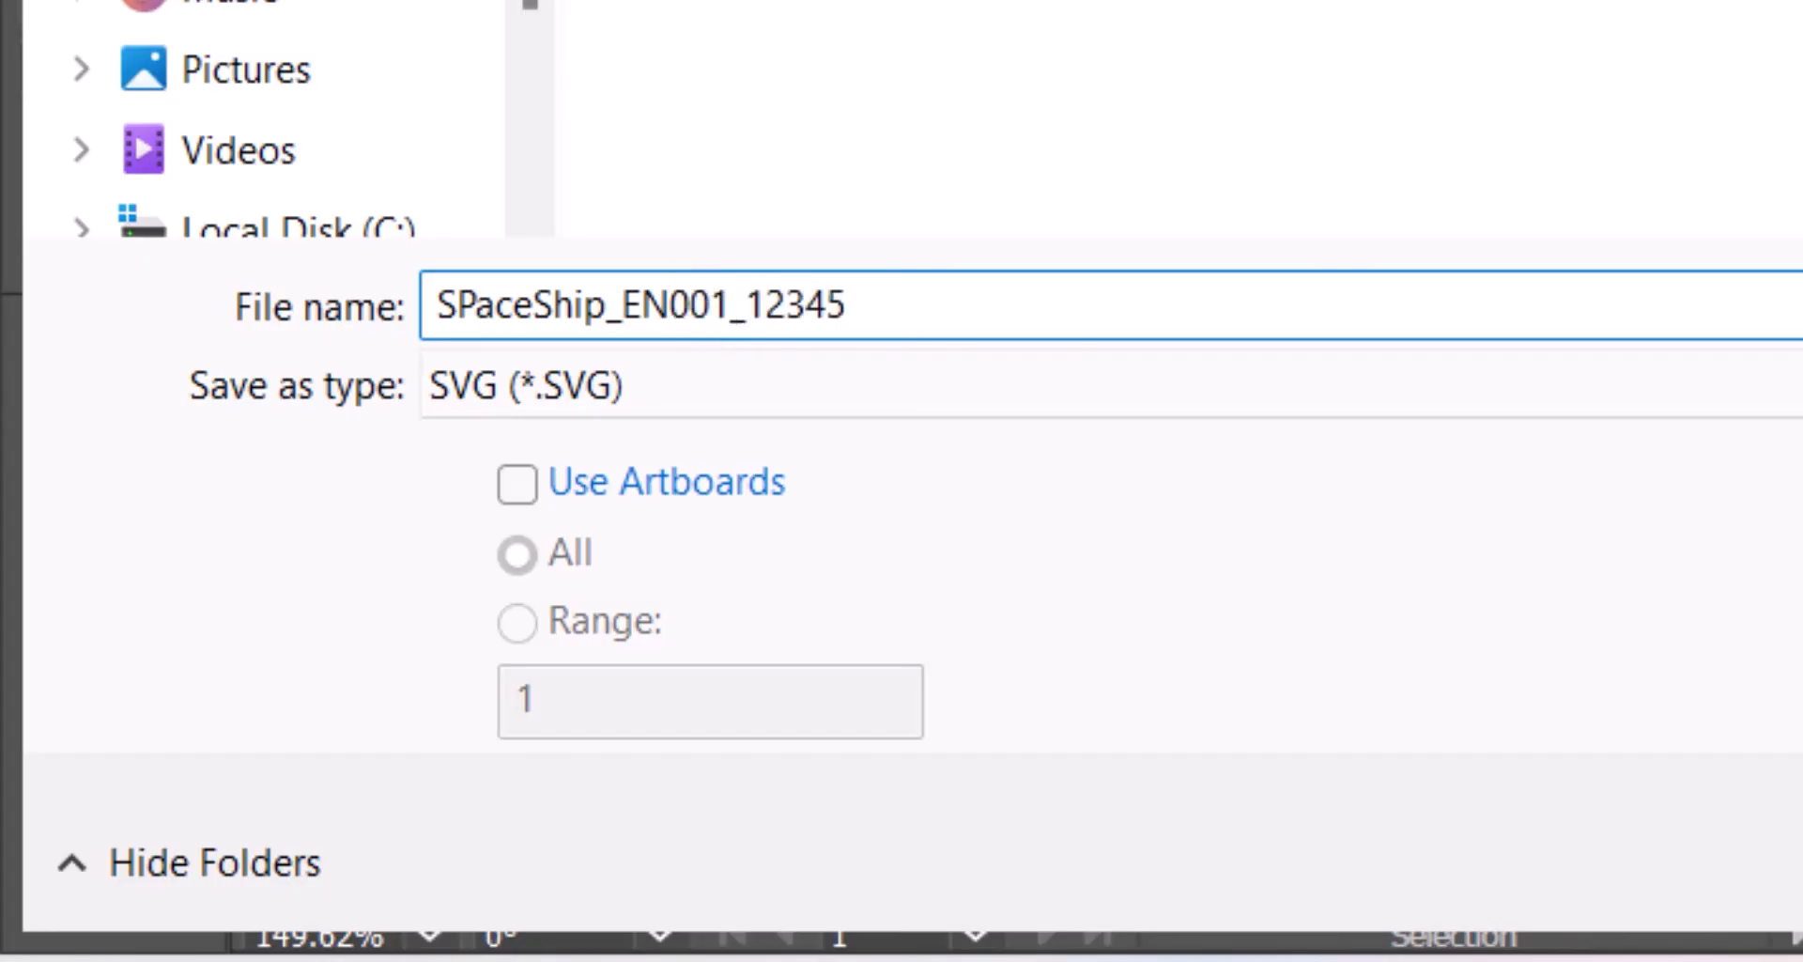
{"action": "left_click", "coordinate": [1608, 921]}
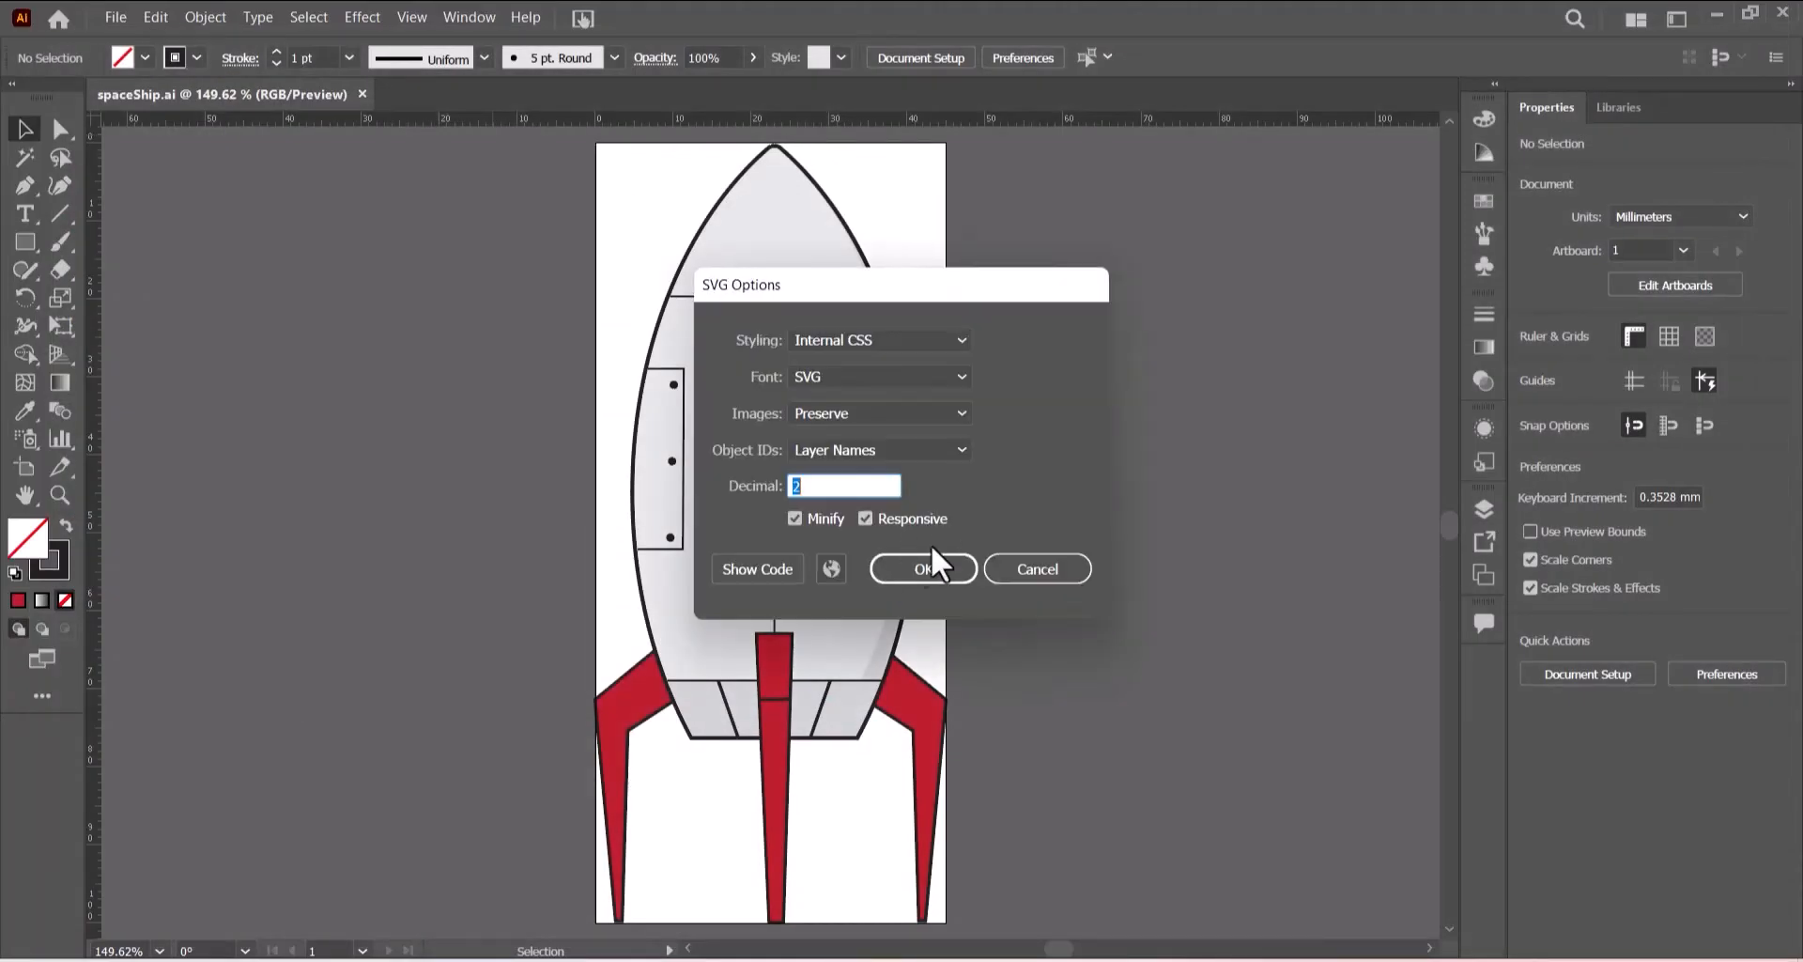
{"action": "left_click", "coordinate": [922, 565]}
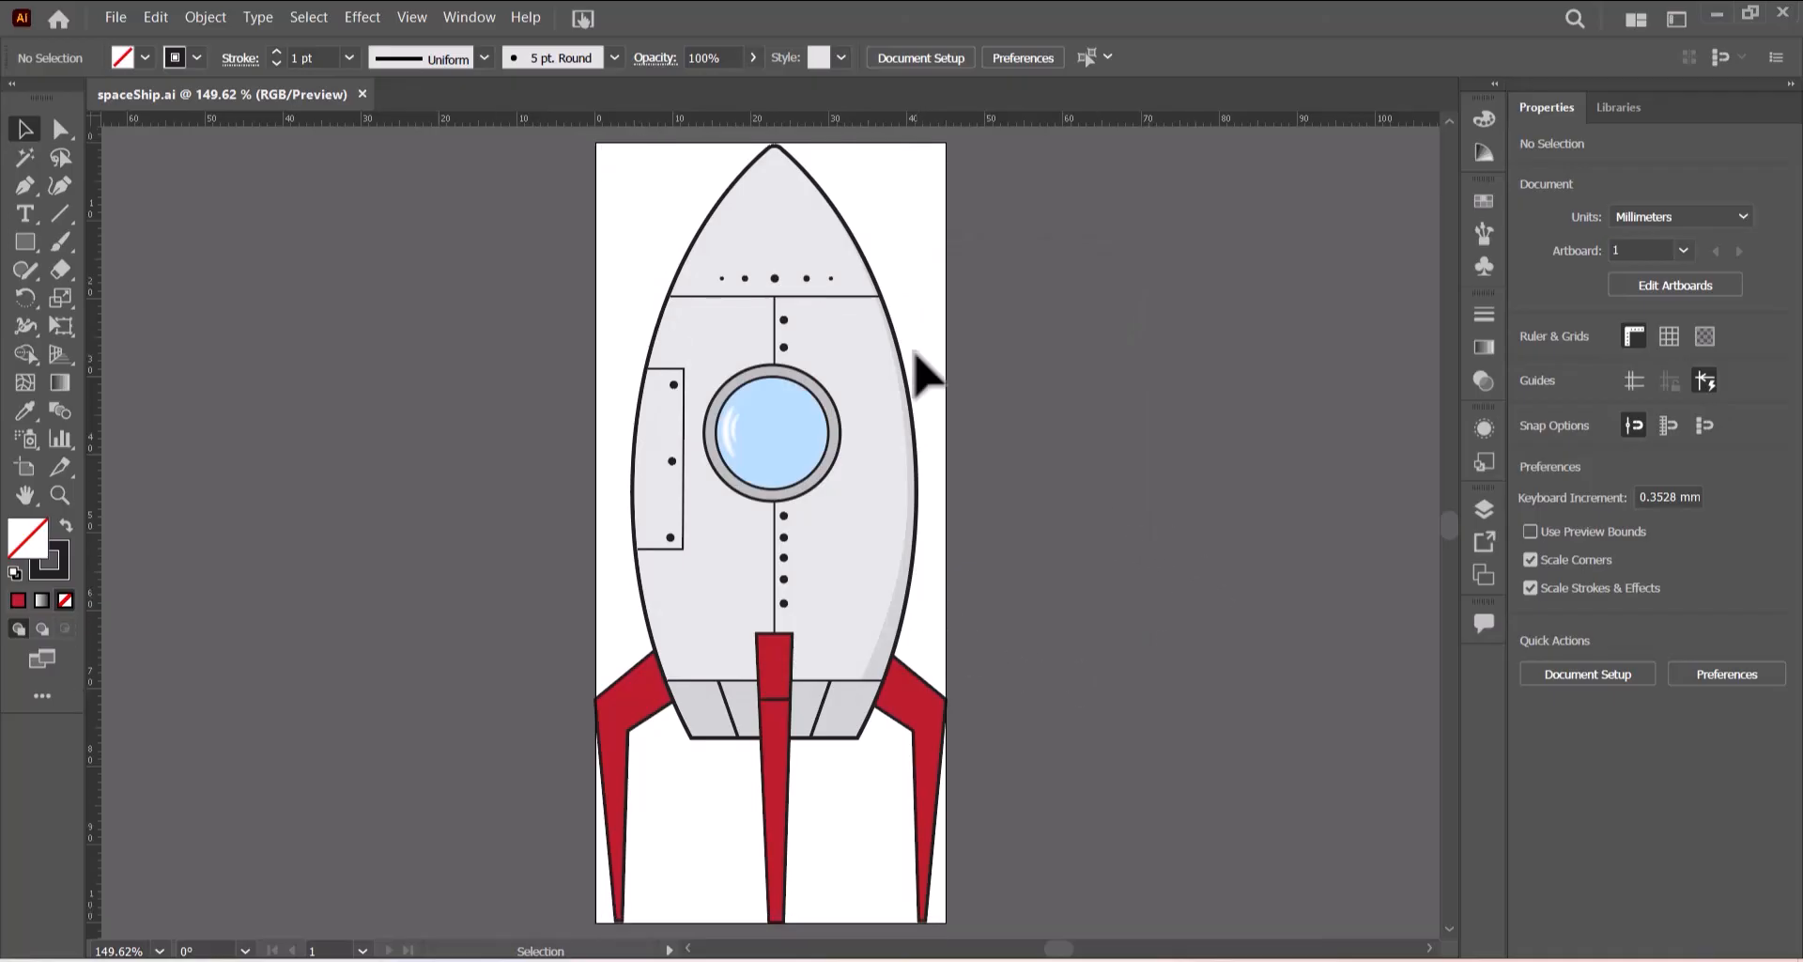
- Create a new document 20 mm wide and 60 mm tall
{"action": "left_click", "coordinate": [116, 15]}
{"action": "key", "text": "Escape"}
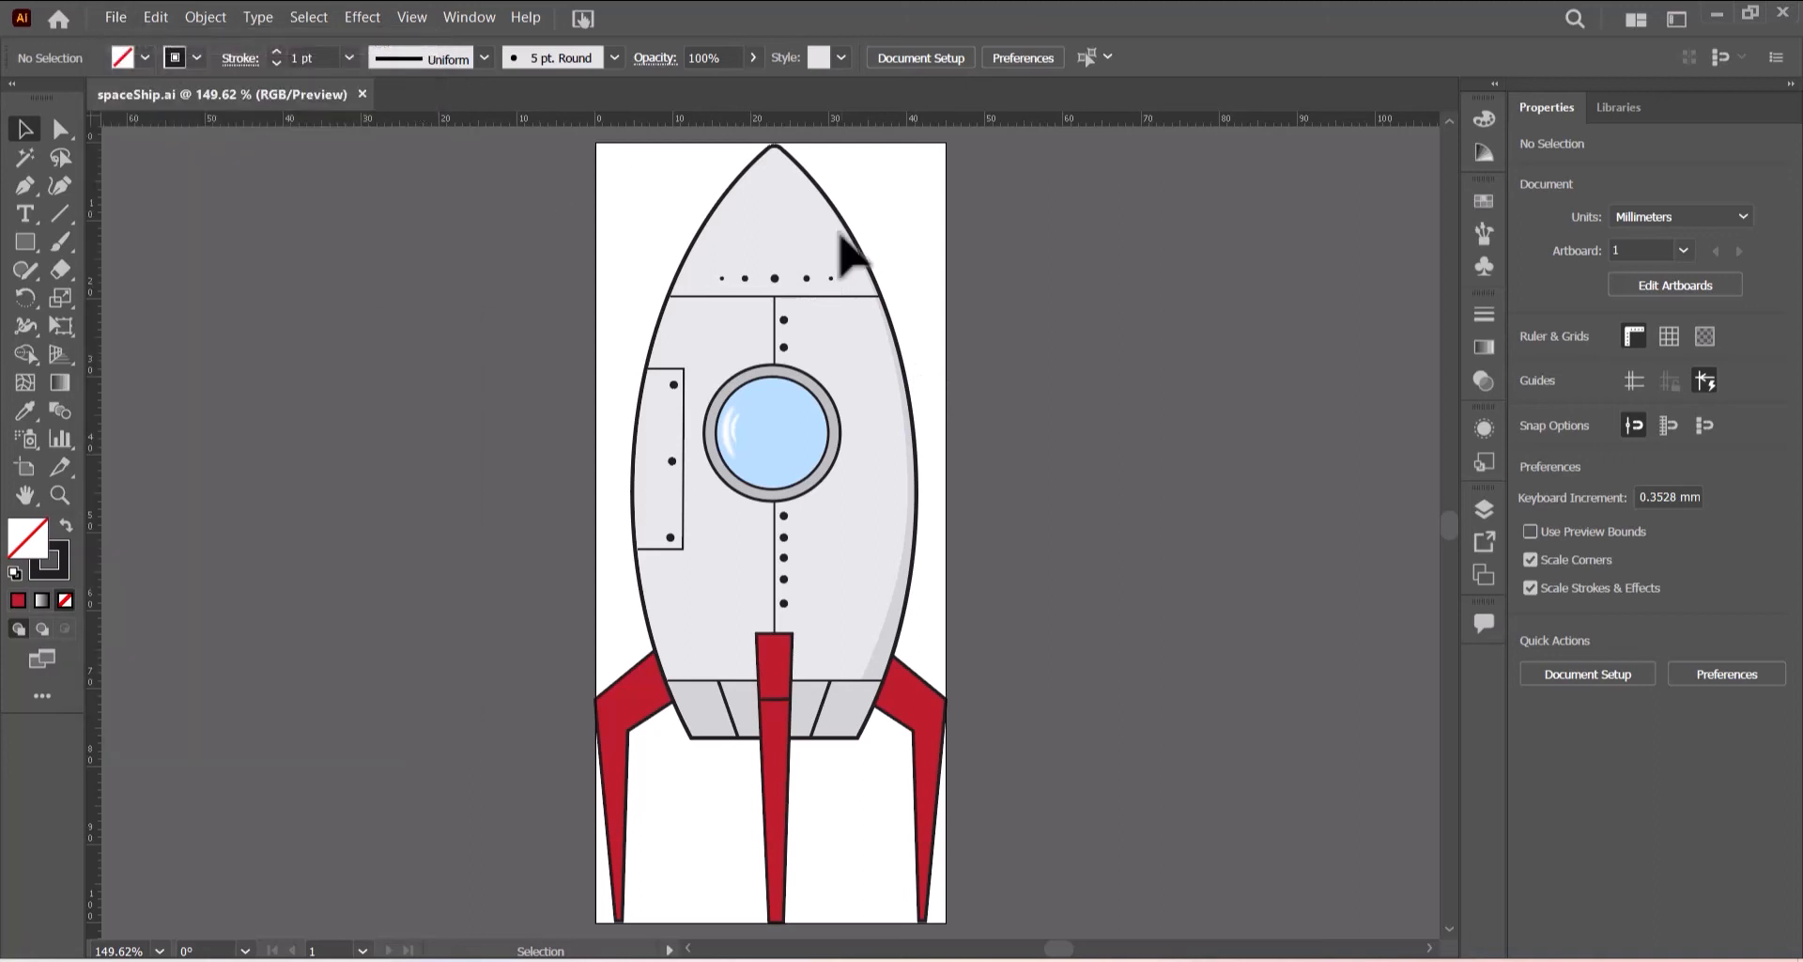
{"action": "key", "text": "ctrl+n"}
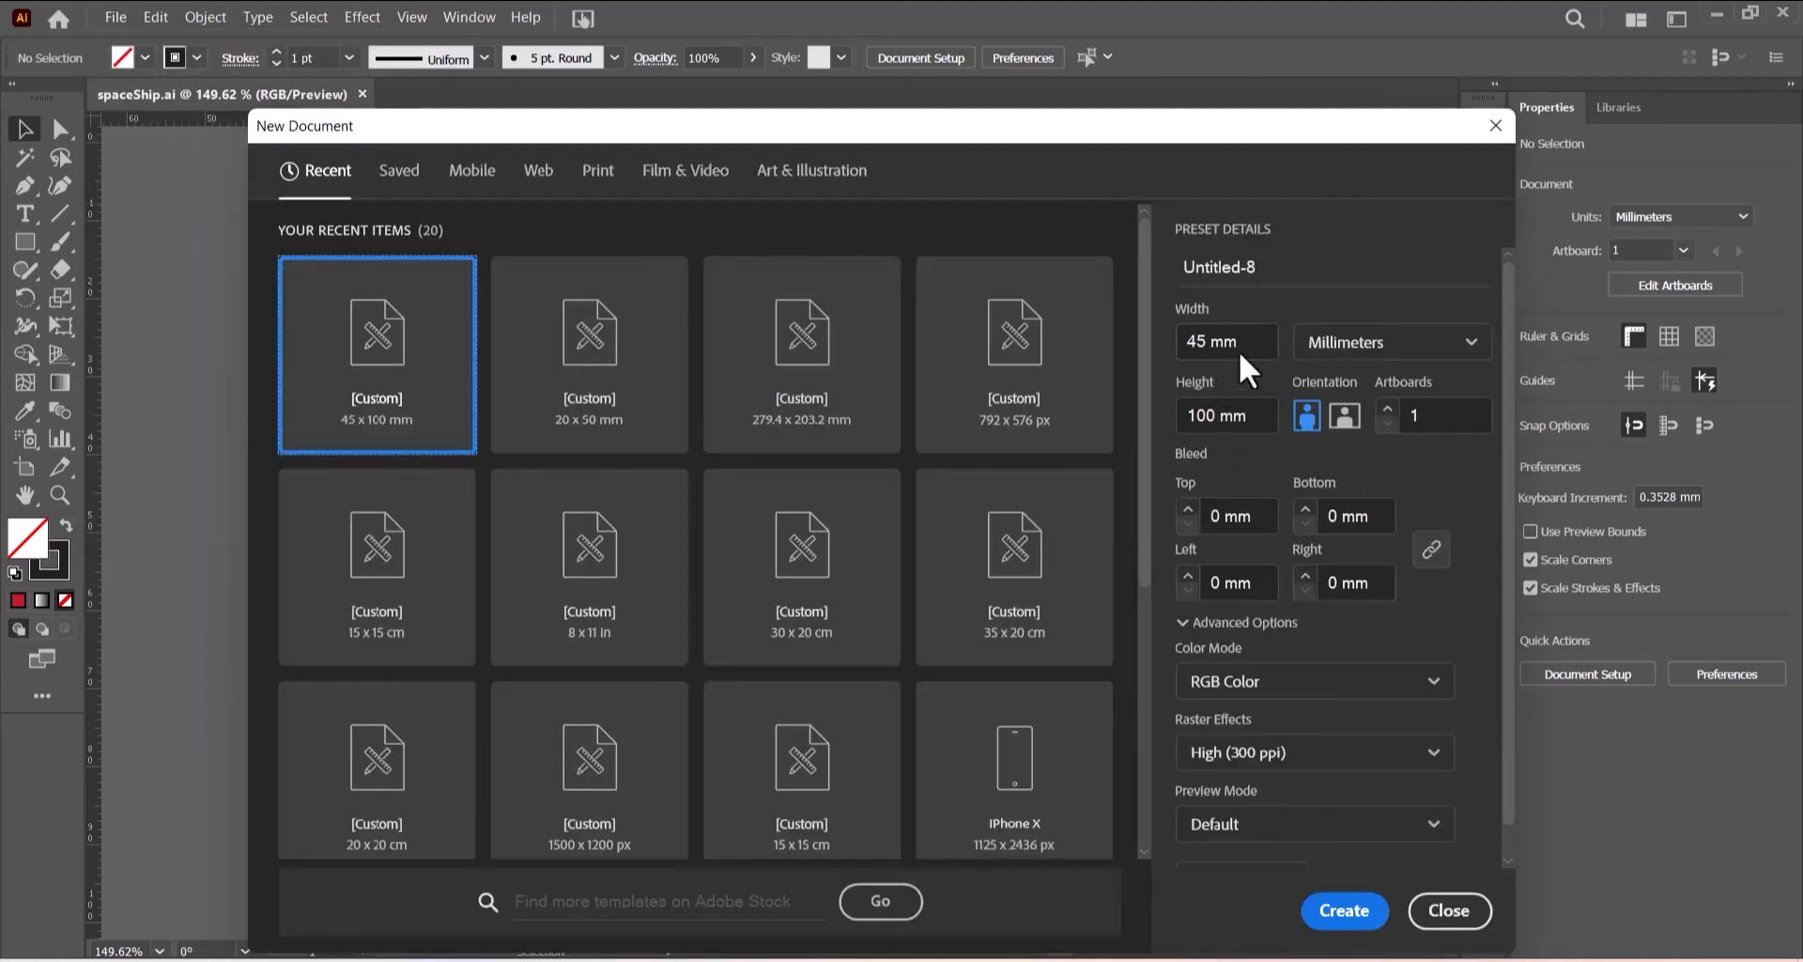
{"action": "left_click", "coordinate": [1184, 340]}
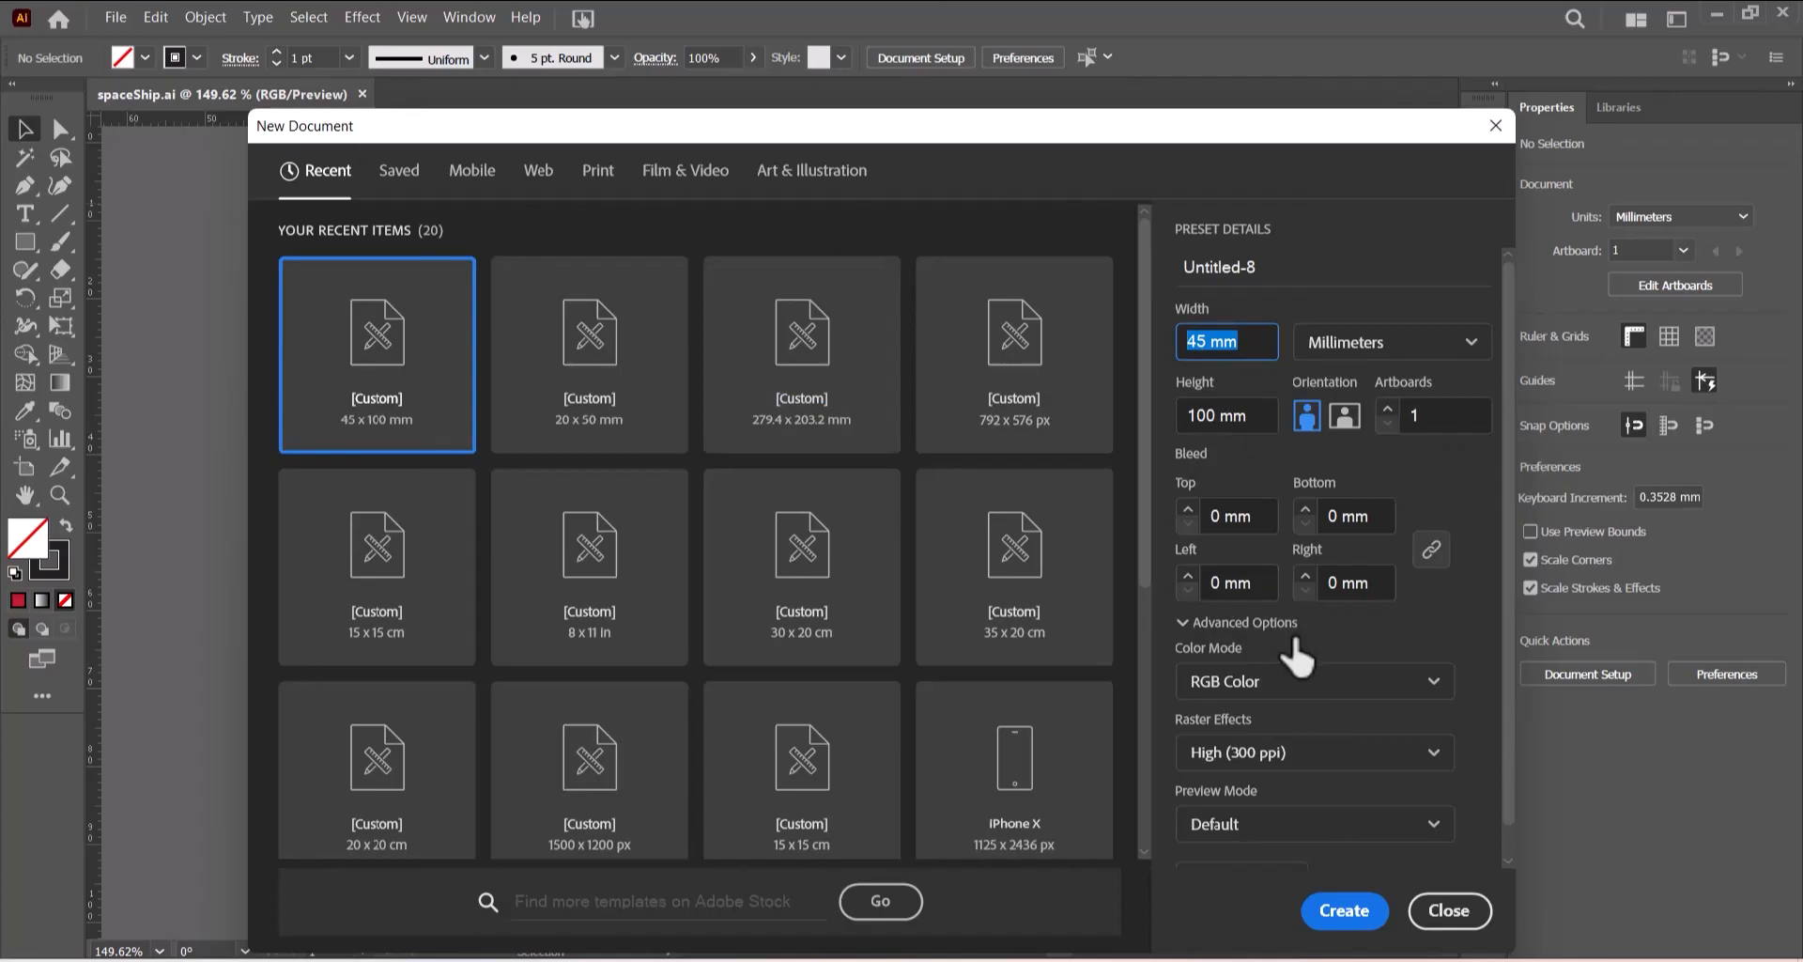
{"action": "type", "text": "20"}
{"action": "left_click_drag", "start_coordinate": [1267, 413], "coordinate": [1186, 414]}
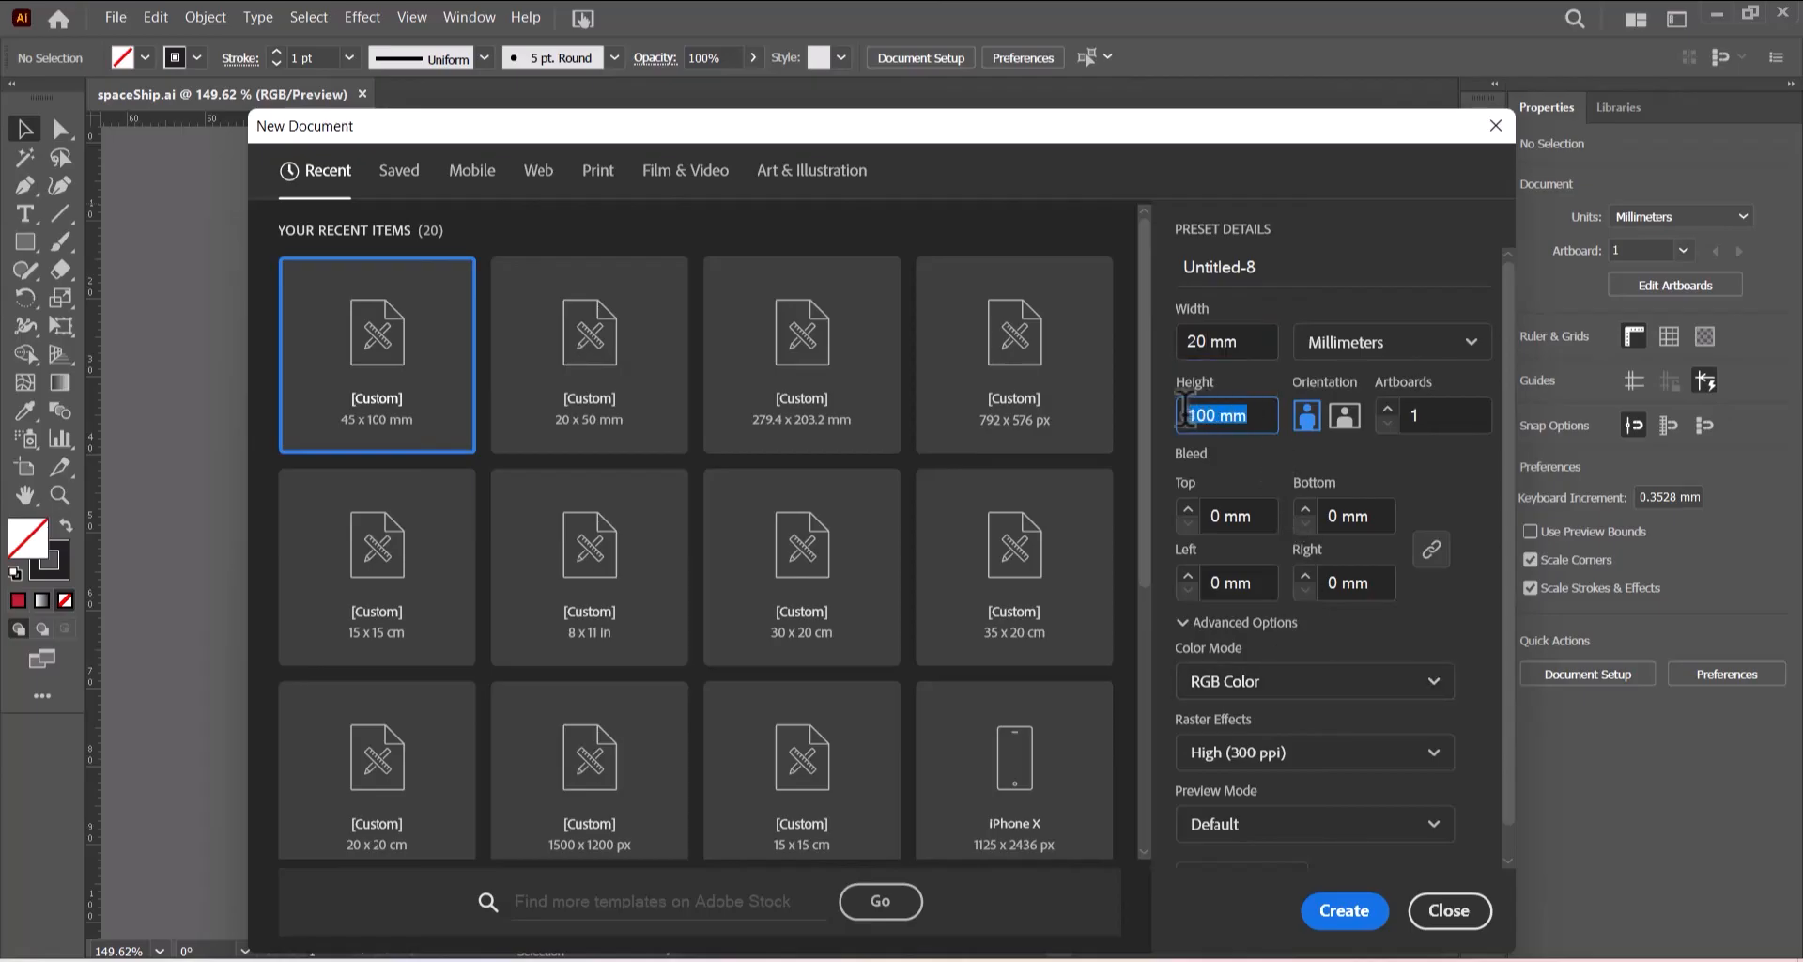
{"action": "type", "text": "60"}
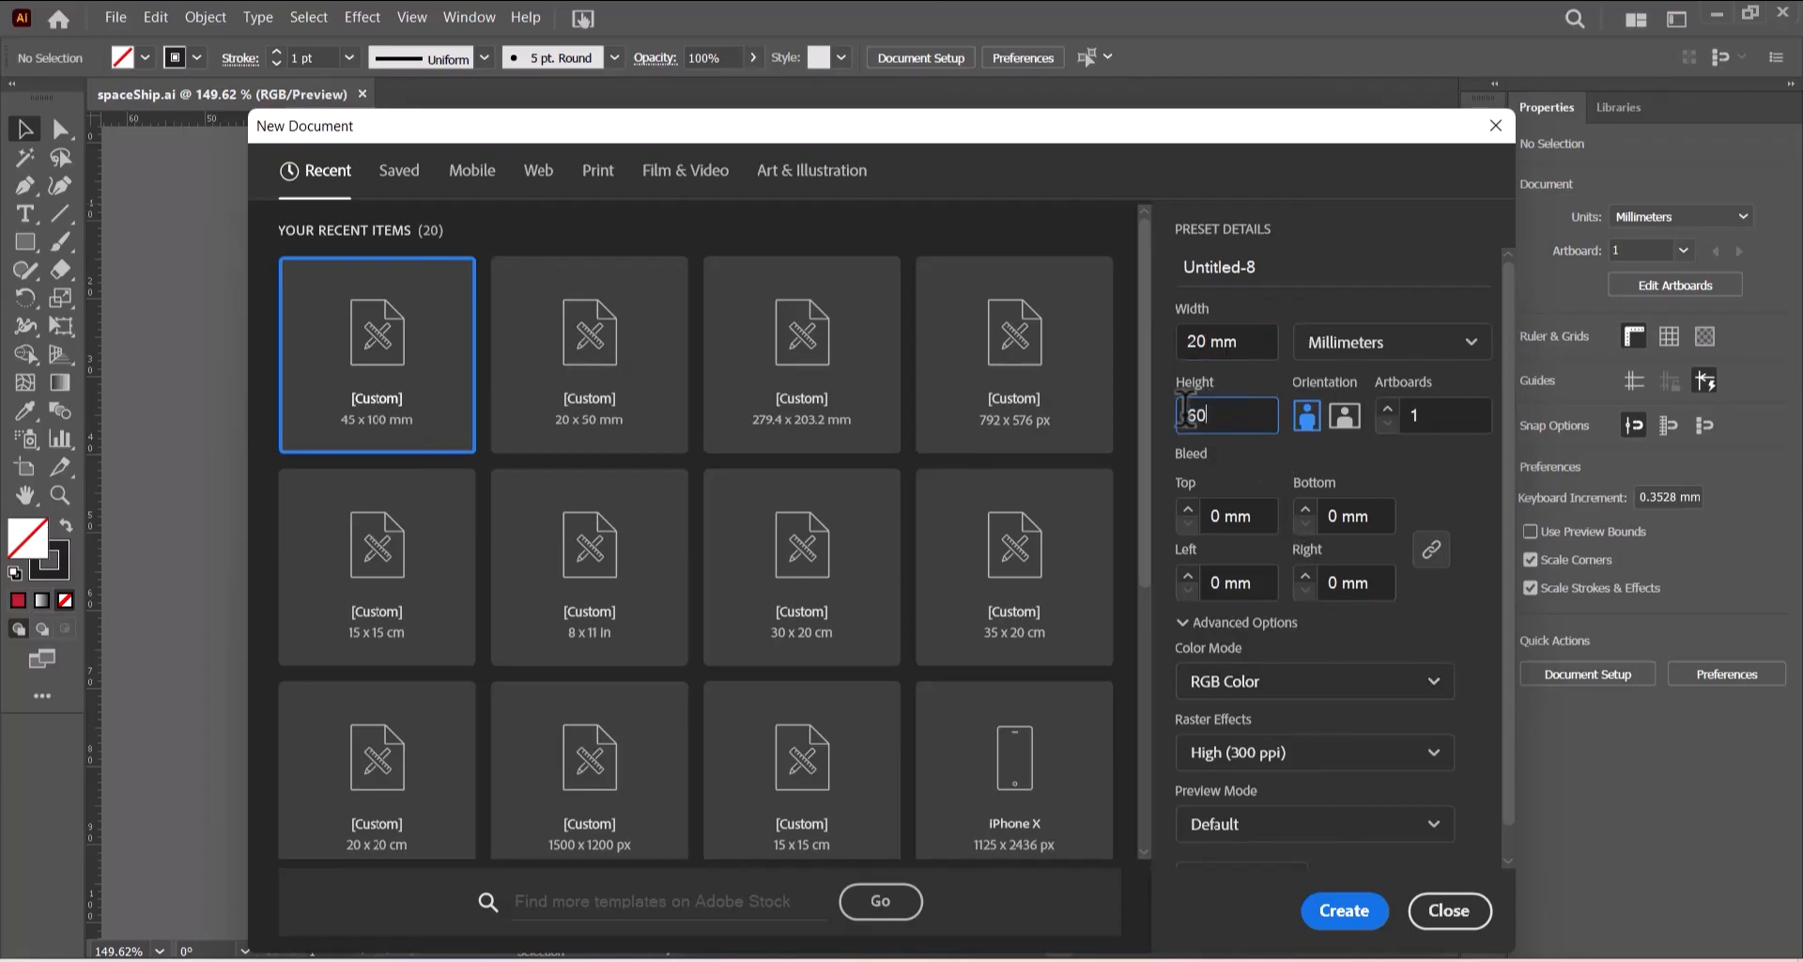
{"action": "left_click", "coordinate": [1347, 910]}
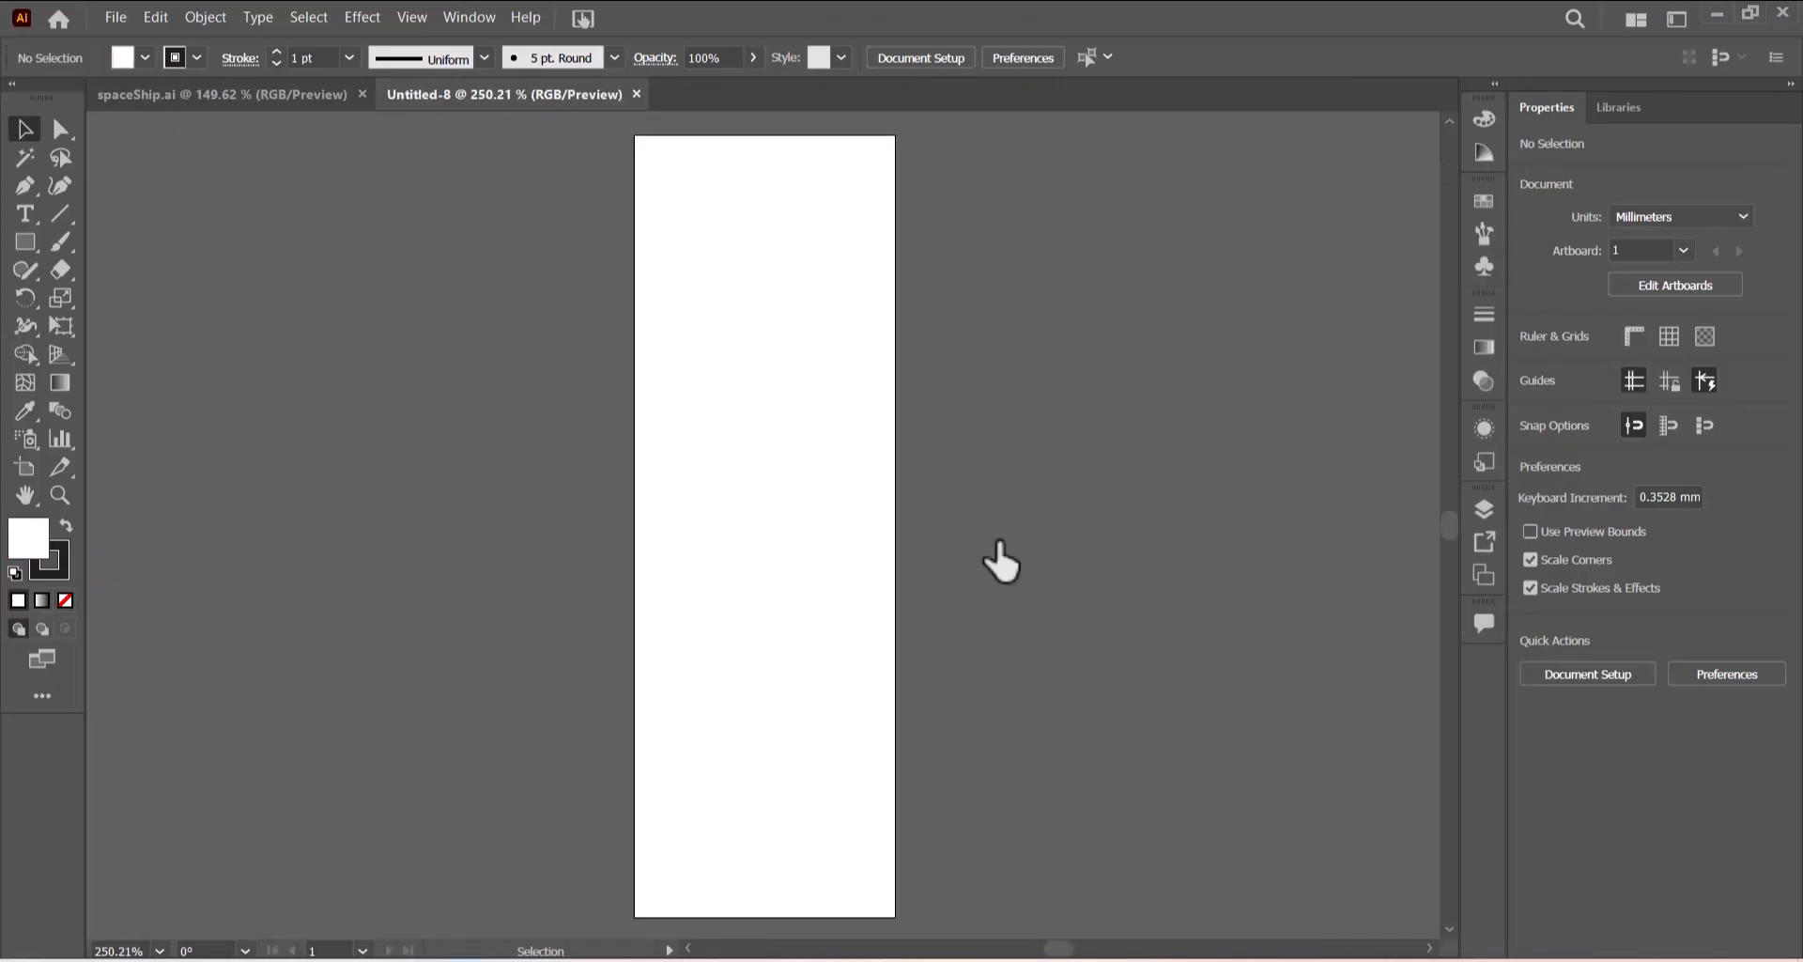
- Show rulers and place a vertical guide at the artboard's center, 10 mm
{"action": "key", "text": "a"}
{"action": "key", "text": "ctrl+r"}
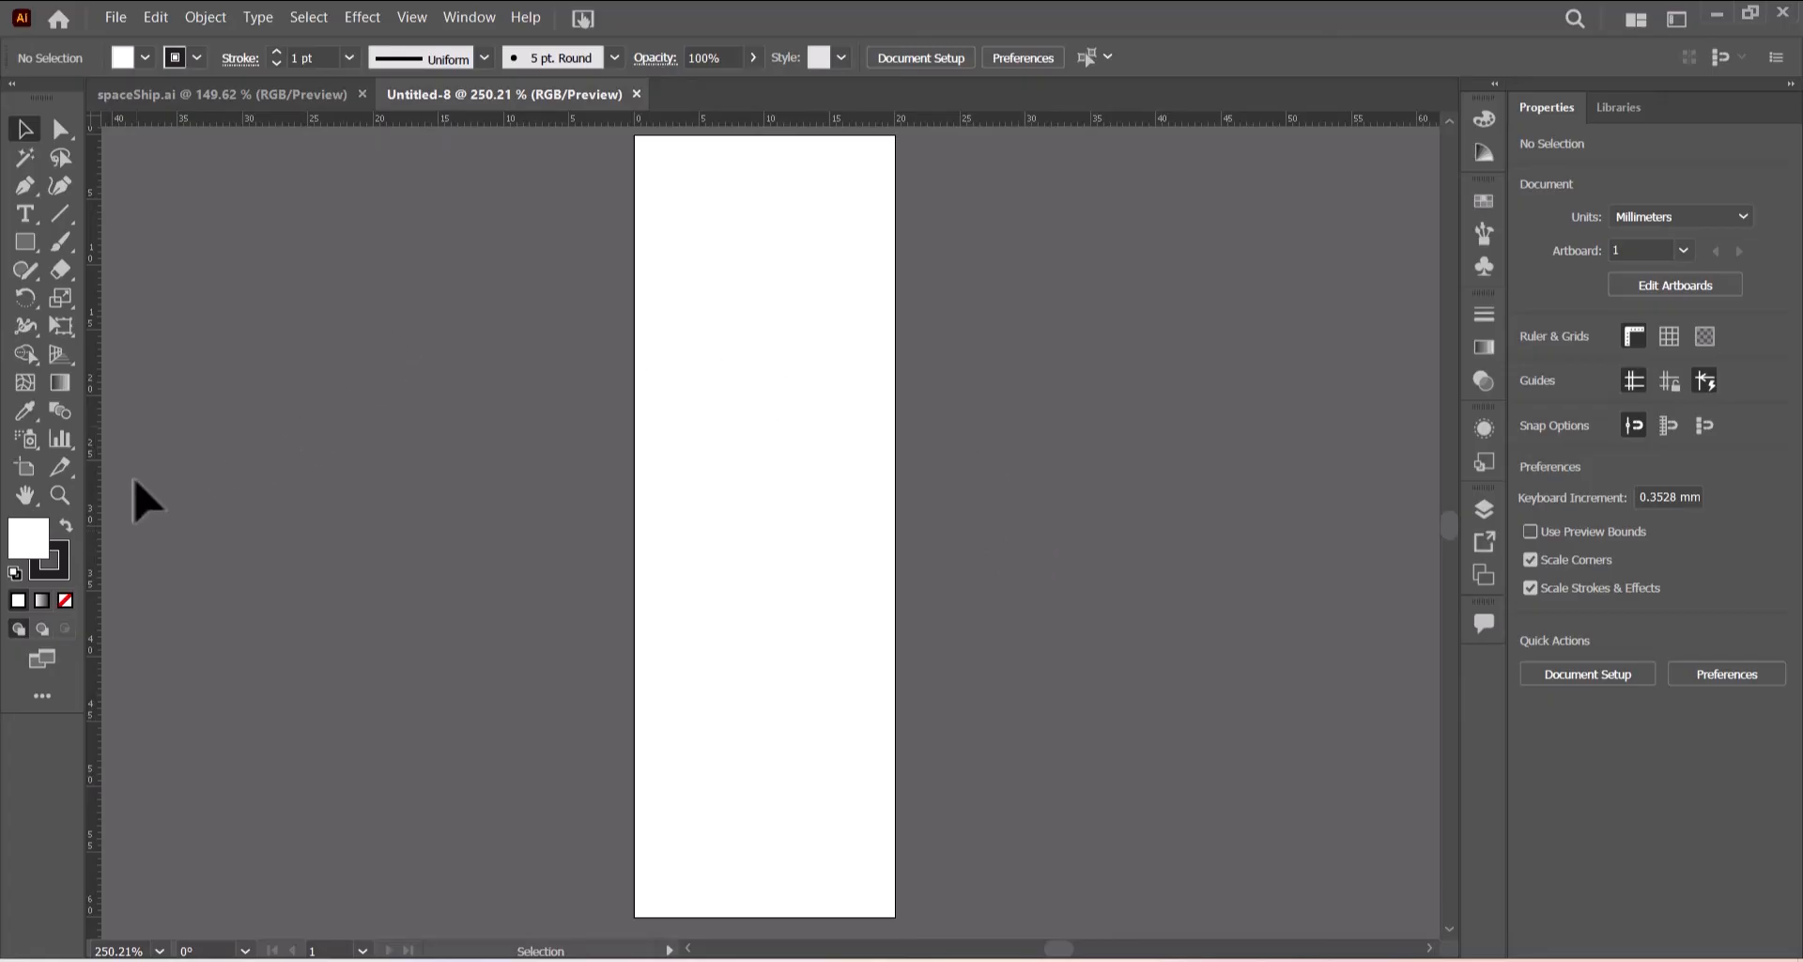
{"action": "left_click_drag", "start_coordinate": [91, 479], "coordinate": [235, 474]}
{"action": "left_click_drag", "start_coordinate": [545, 498], "coordinate": [765, 532]}
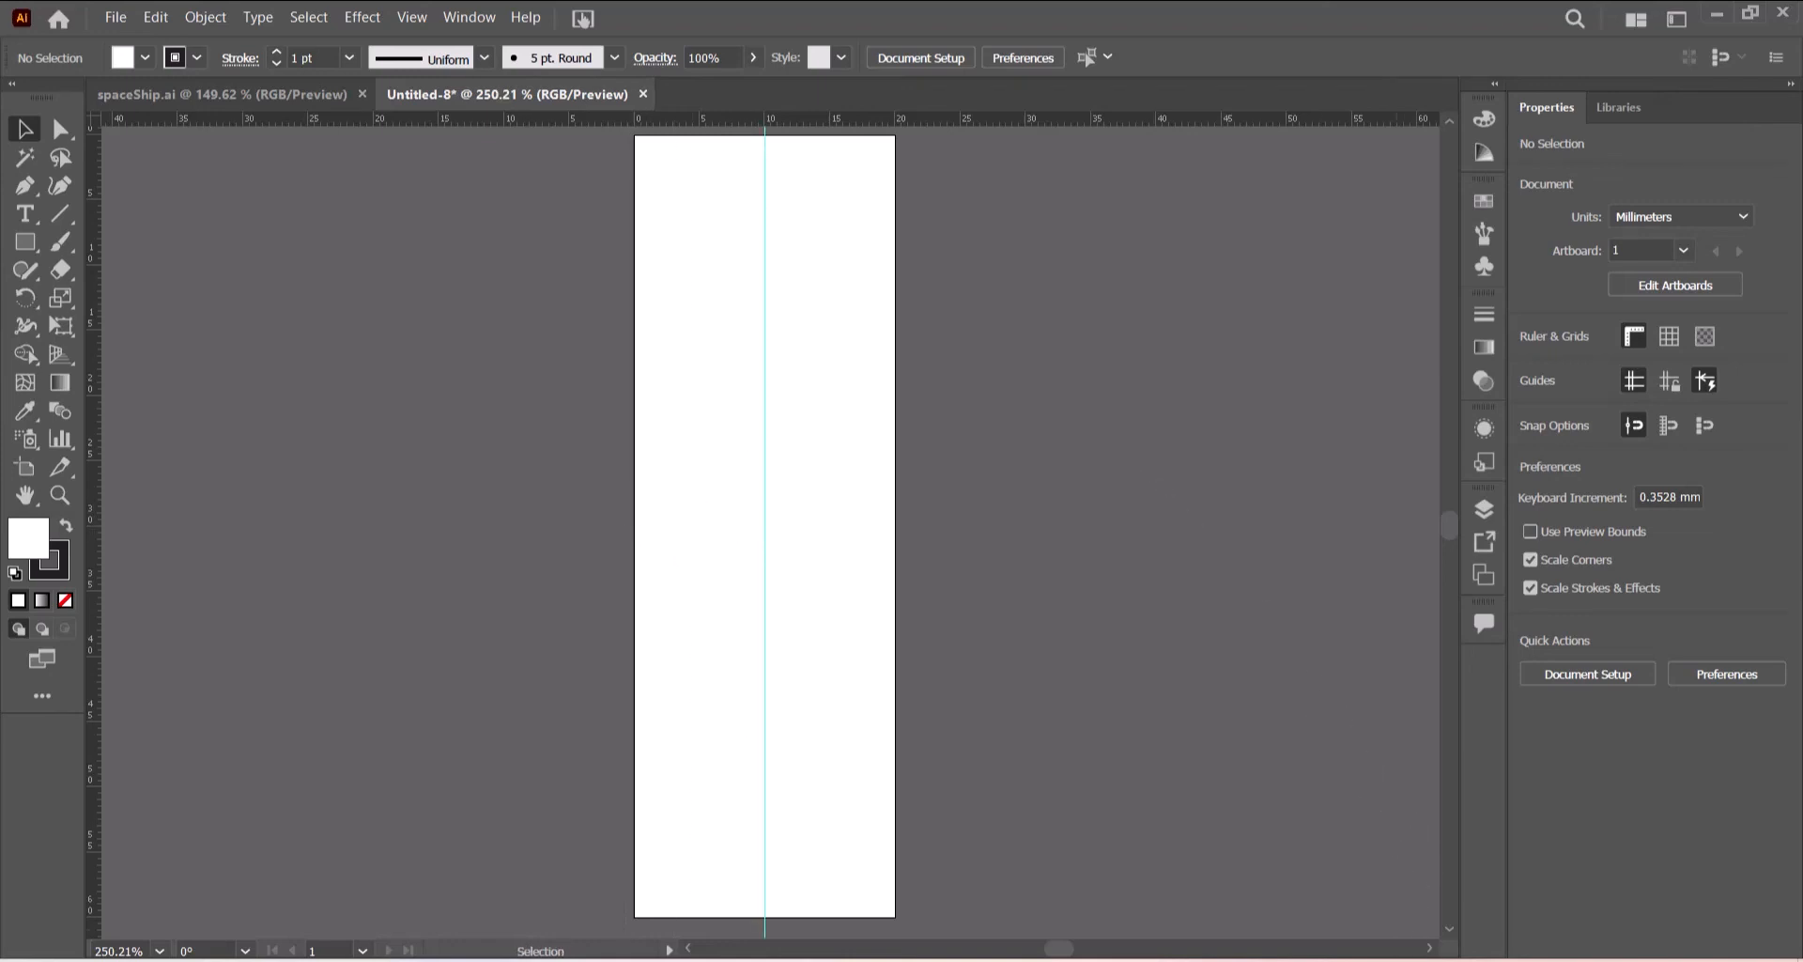
- Set the fill to red and draw the flame's left half with the Pen tool: bottom centre, left edge, top, top centre, closing at the bottom
{"action": "left_click_drag", "start_coordinate": [1429, 950], "coordinate": [1428, 951]}
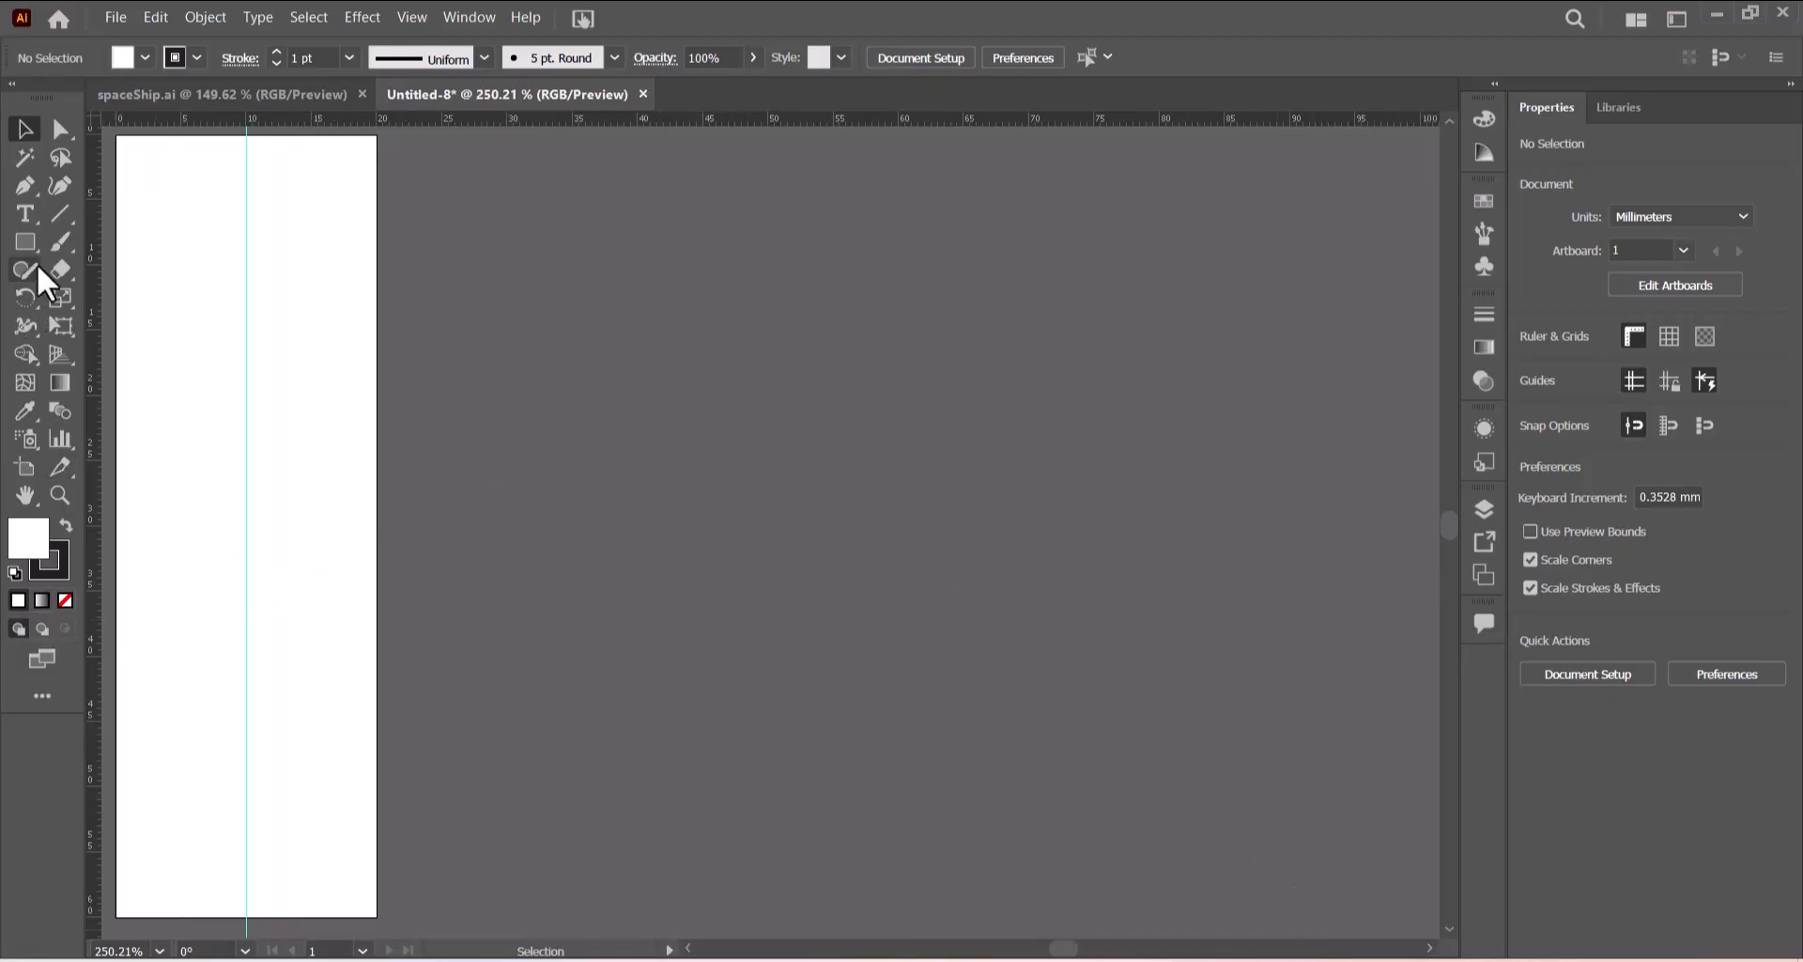
{"action": "left_click", "coordinate": [25, 188]}
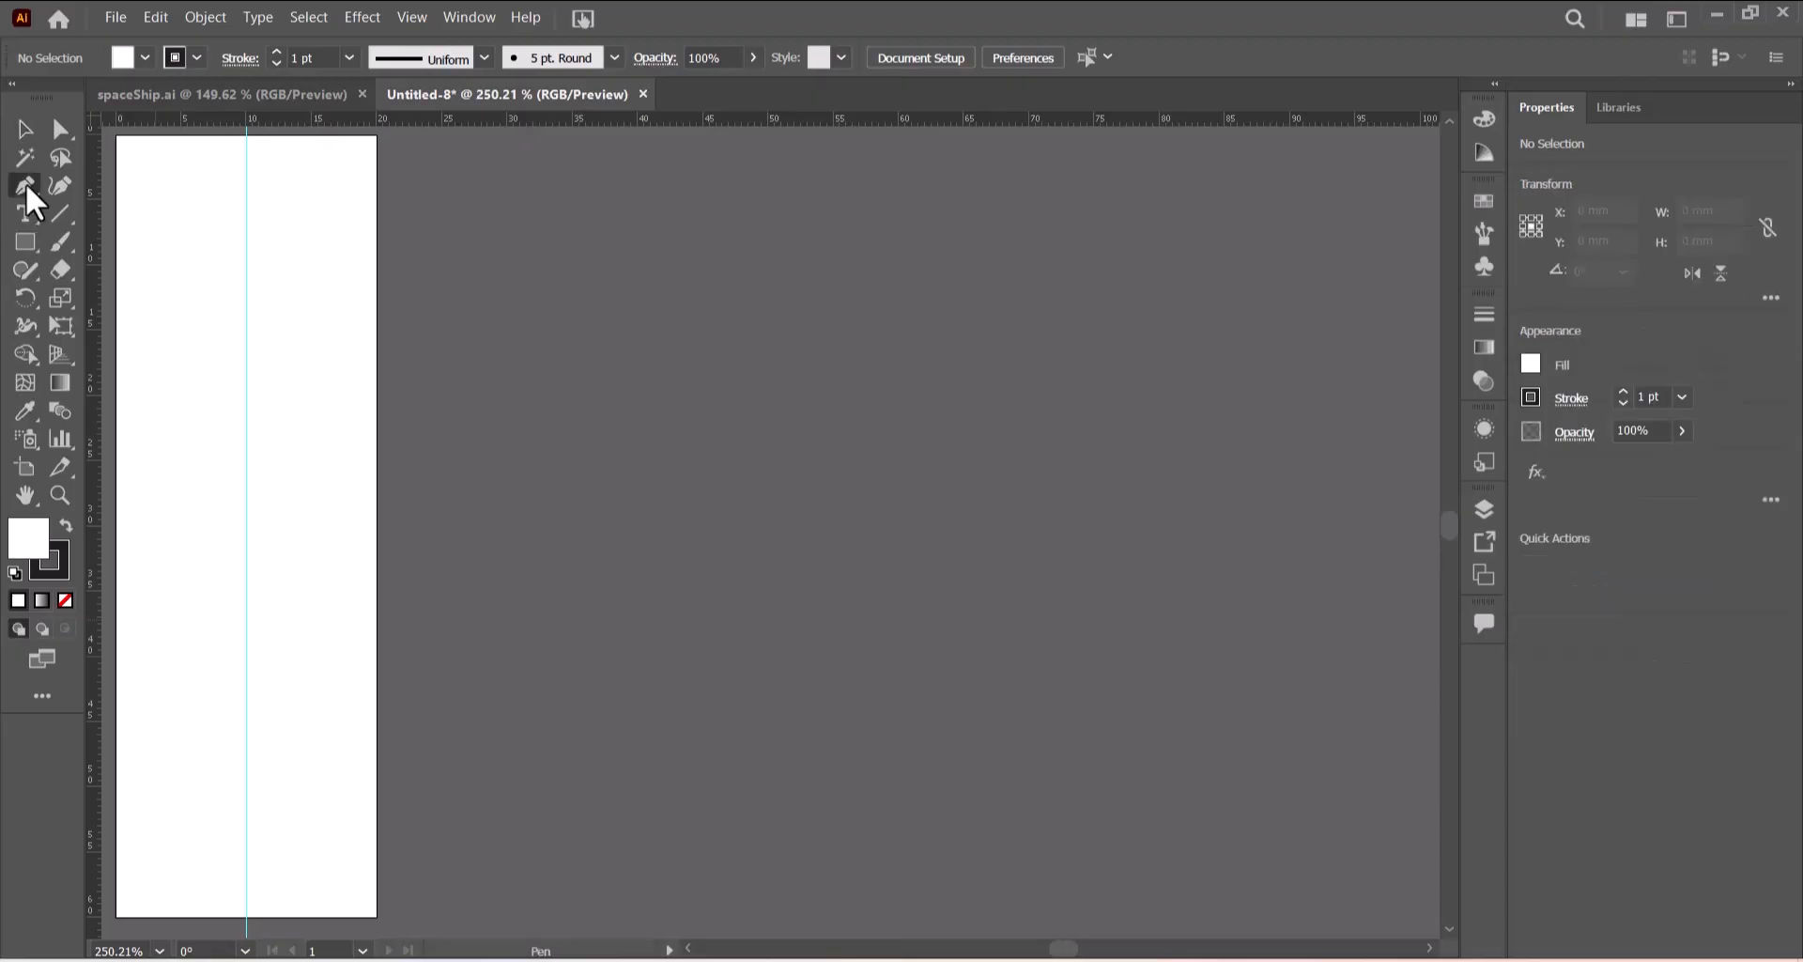
{"action": "left_click", "coordinate": [144, 57]}
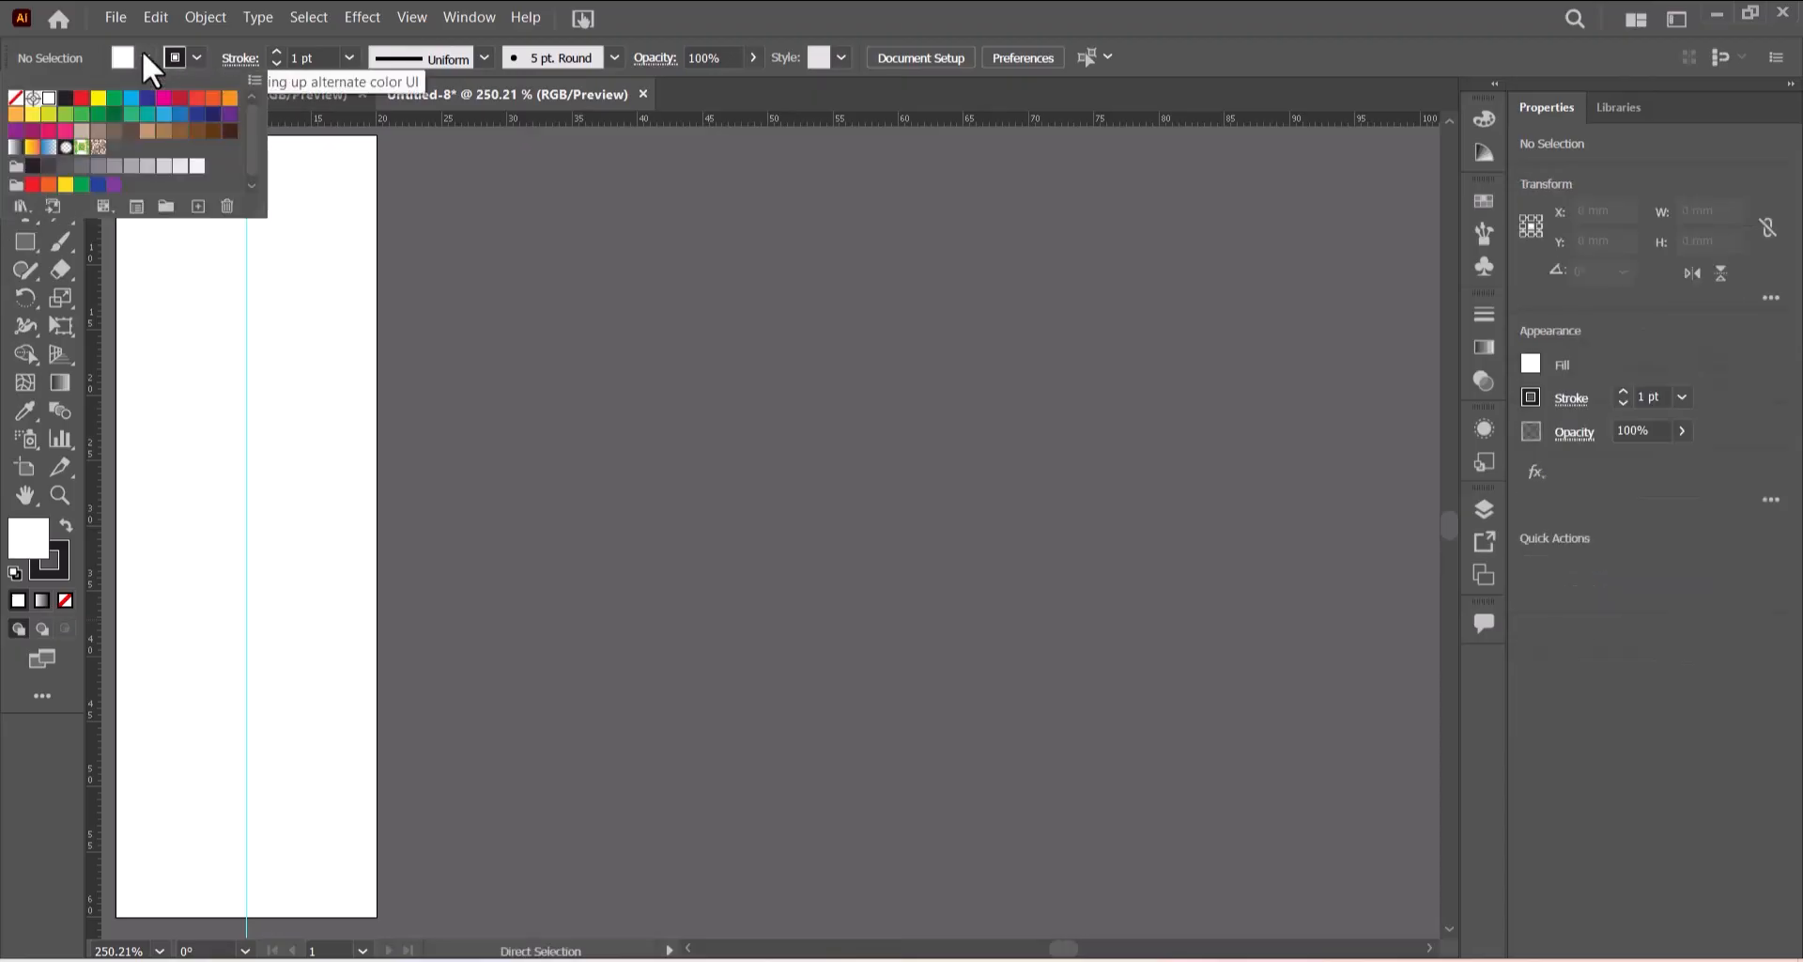
{"action": "left_click", "coordinate": [82, 99]}
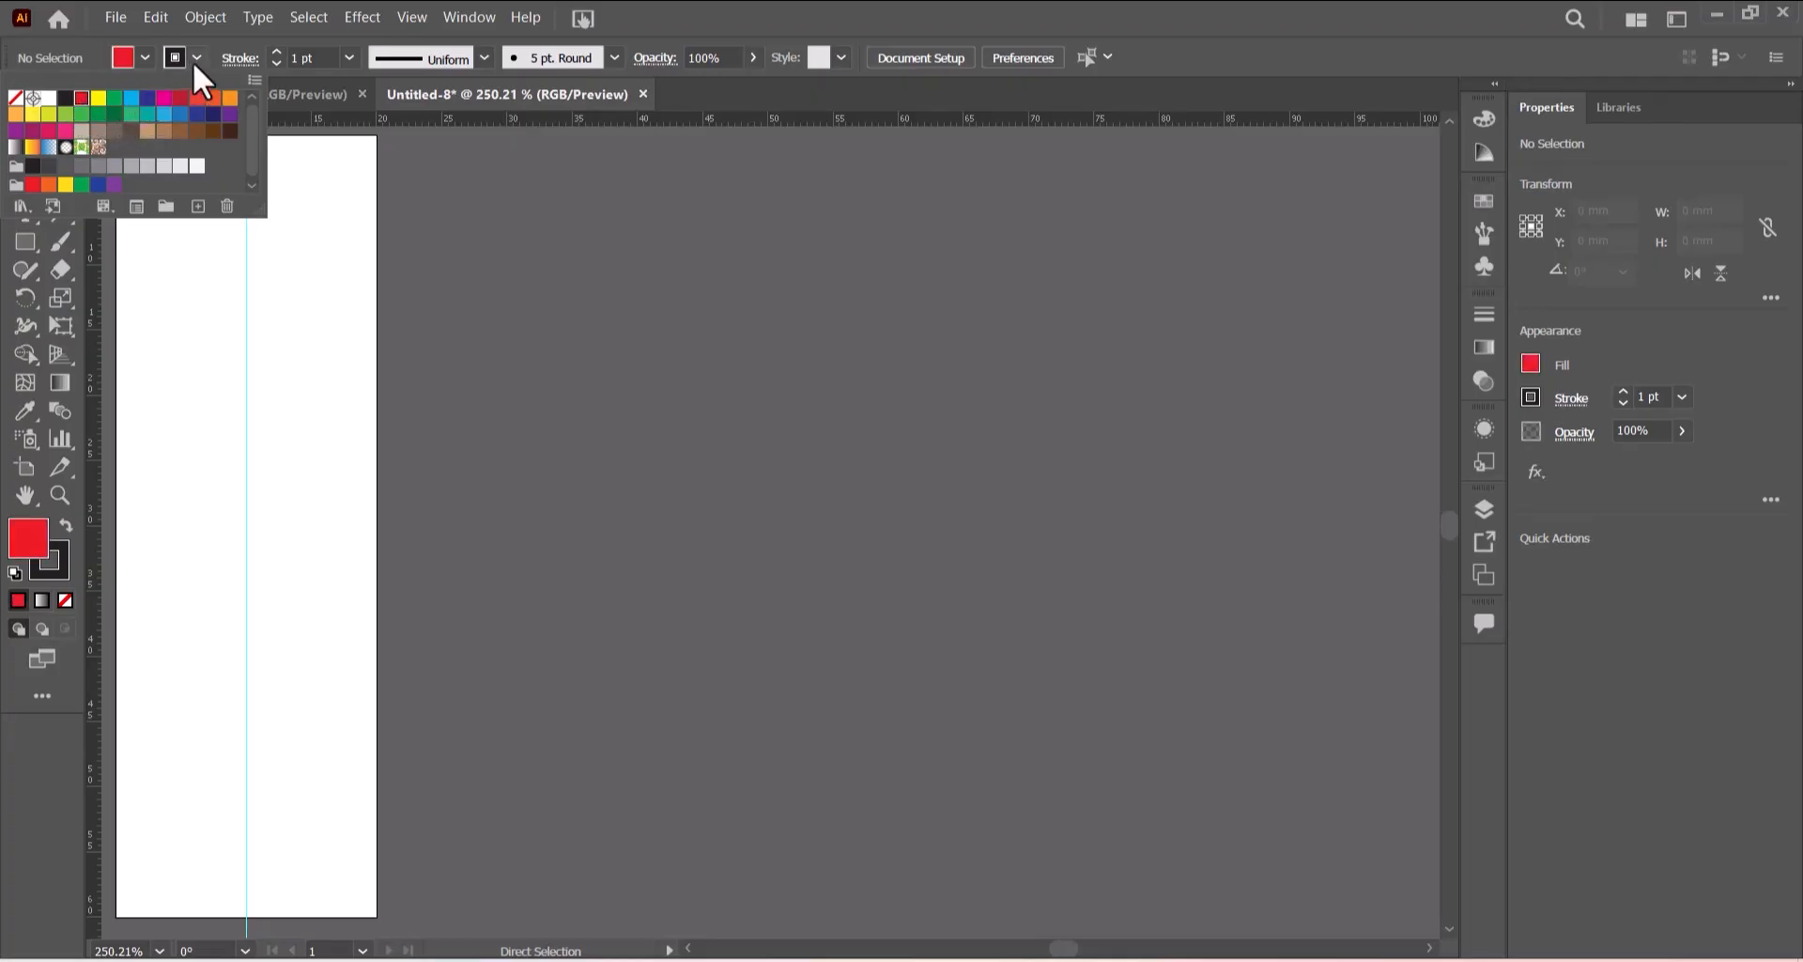
{"action": "key", "text": "p"}
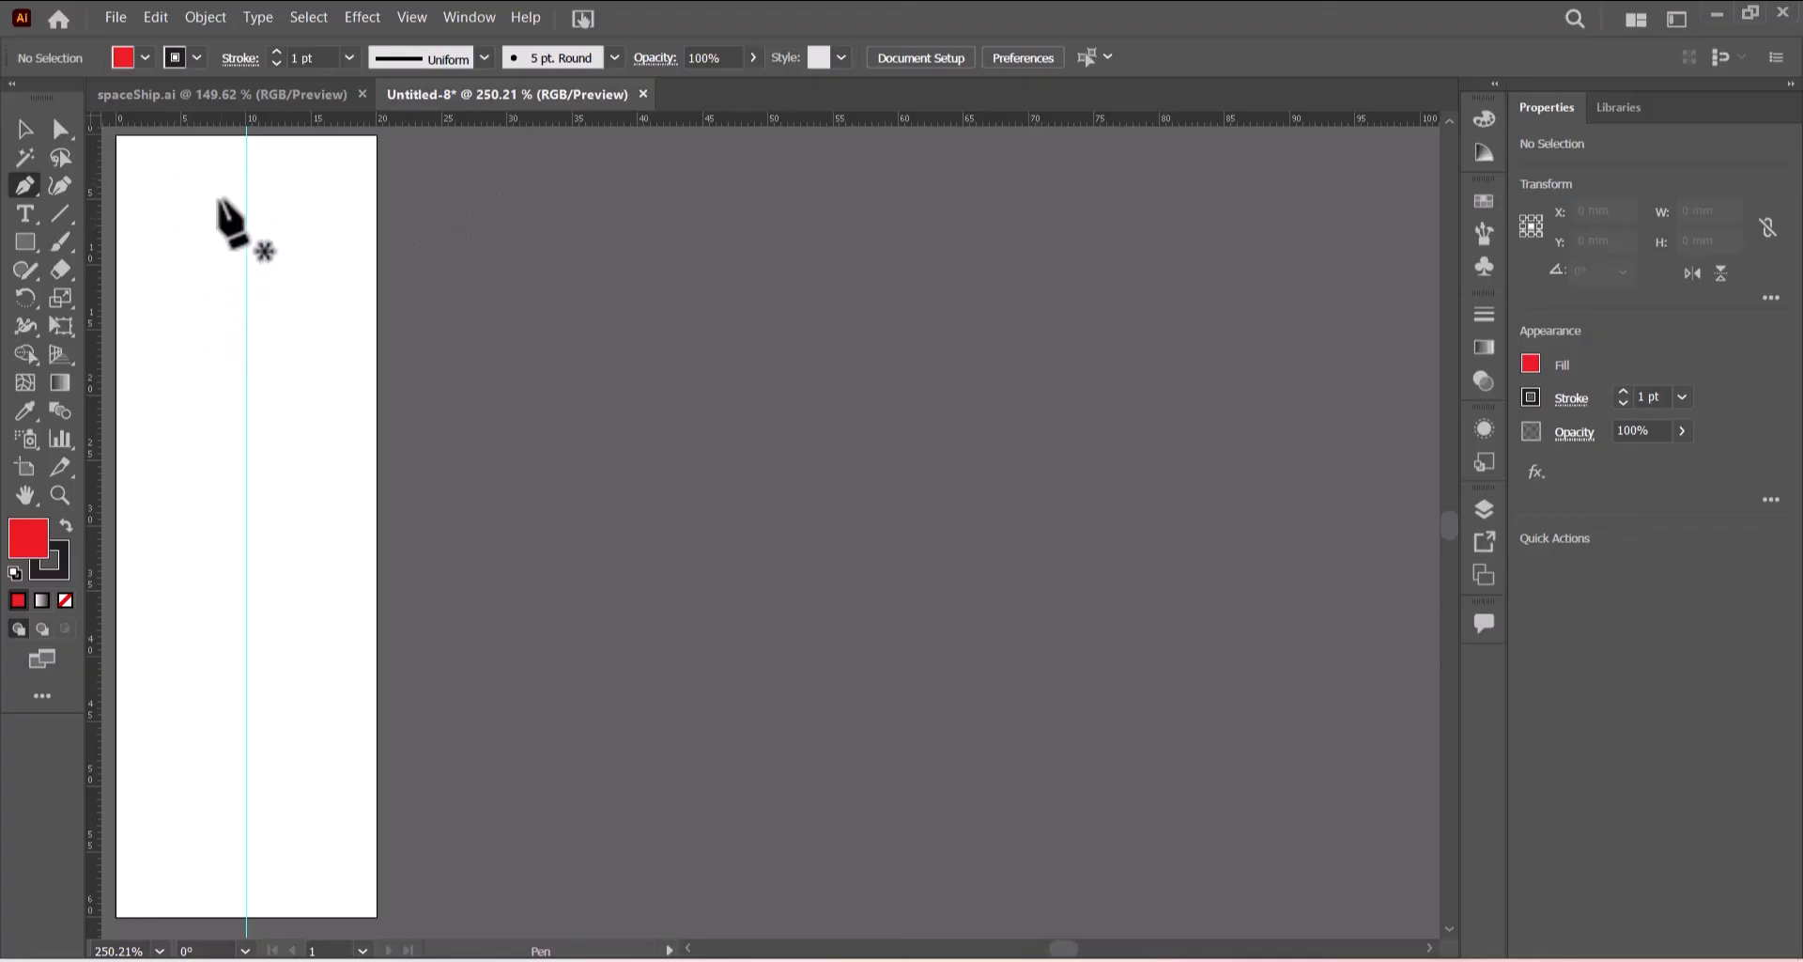
{"action": "left_click", "coordinate": [246, 916]}
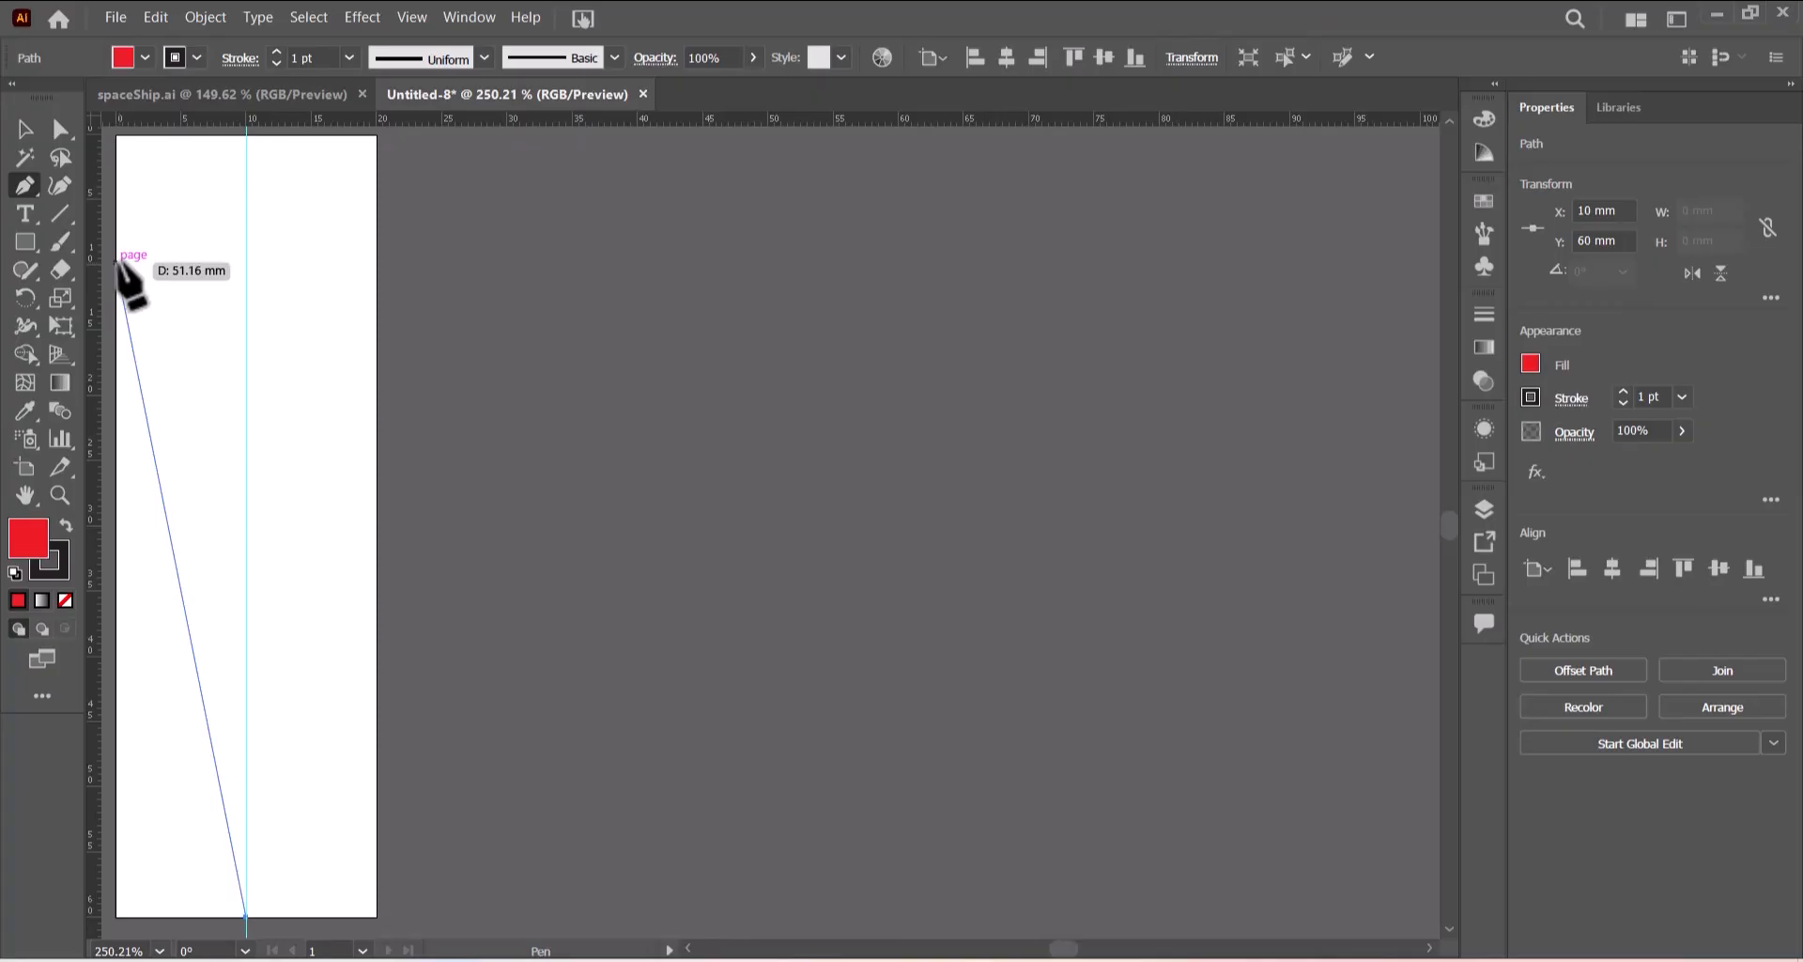
{"action": "left_click", "coordinate": [116, 261]}
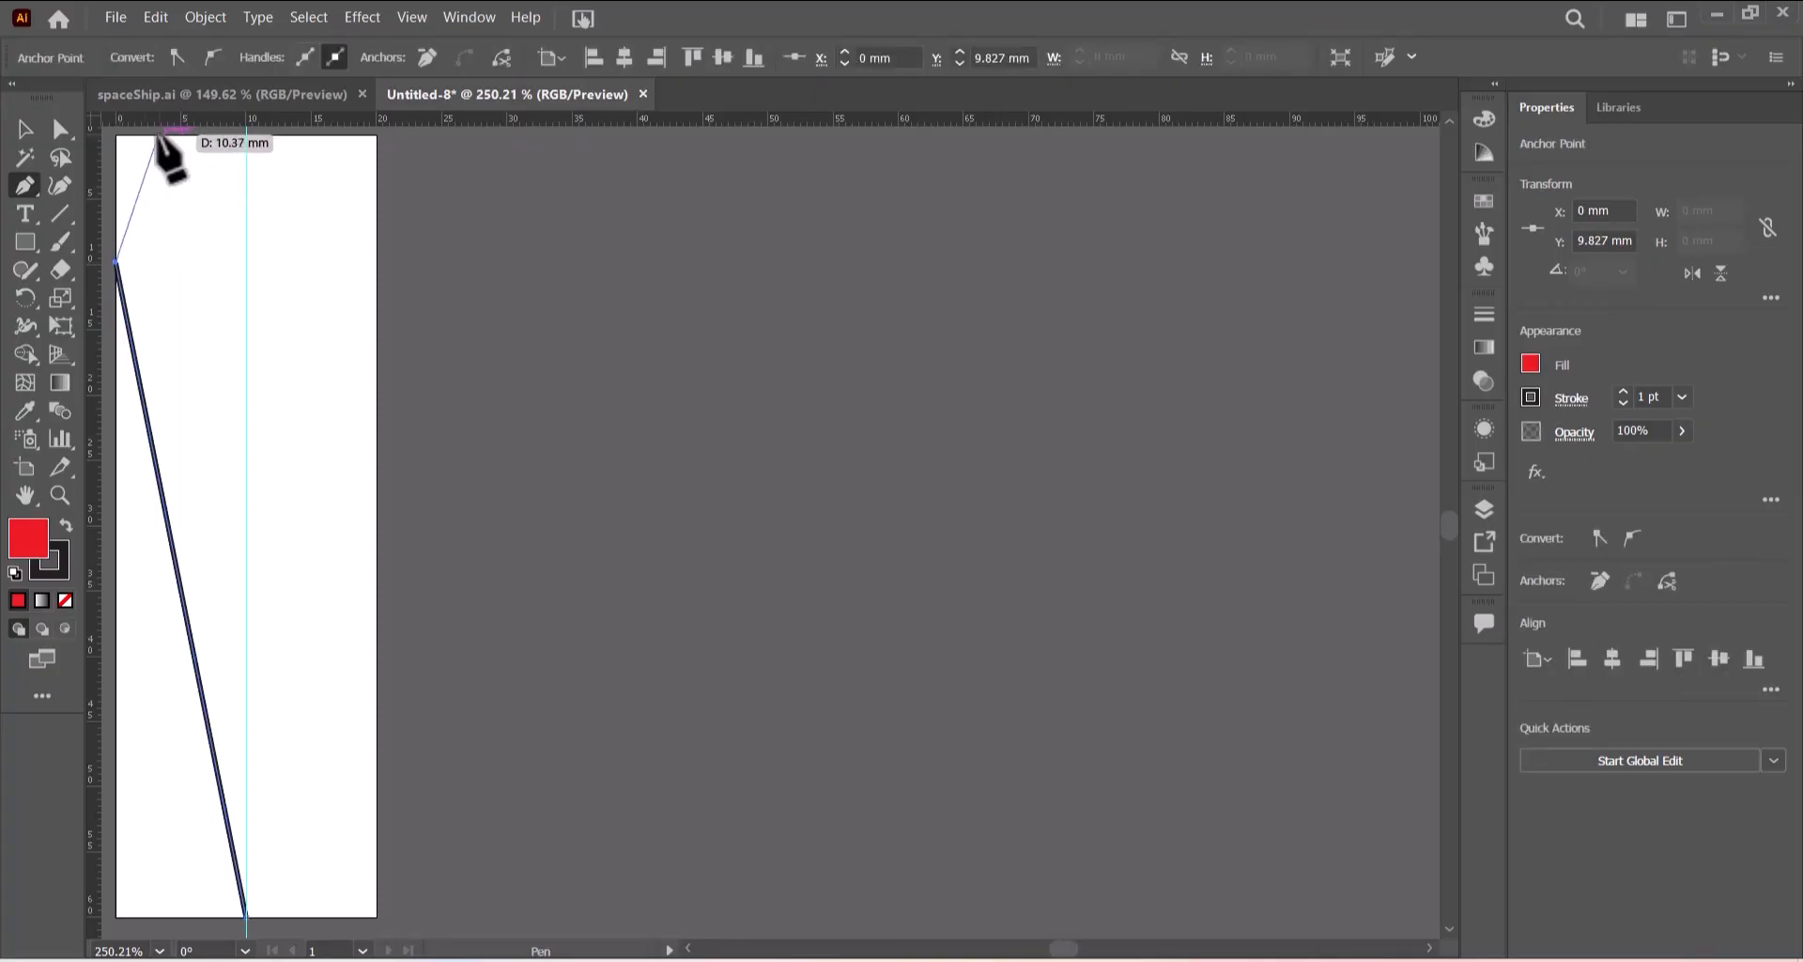
{"action": "left_click", "coordinate": [158, 135]}
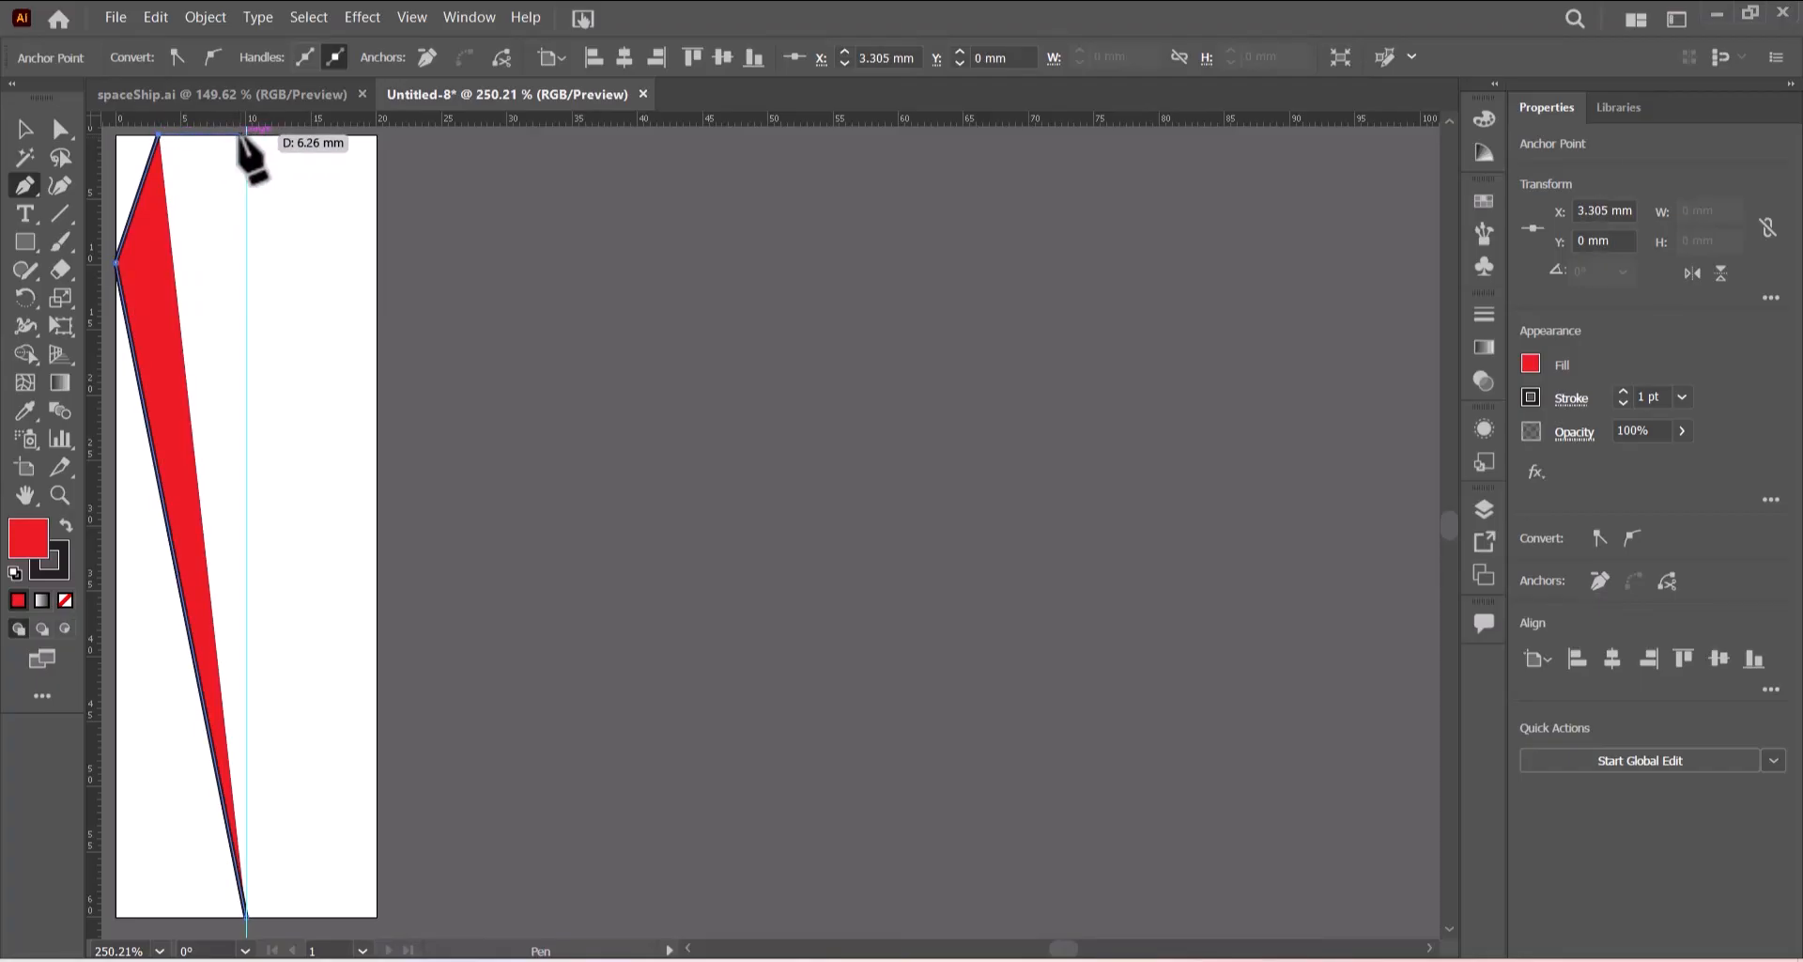
{"action": "left_click", "coordinate": [246, 135]}
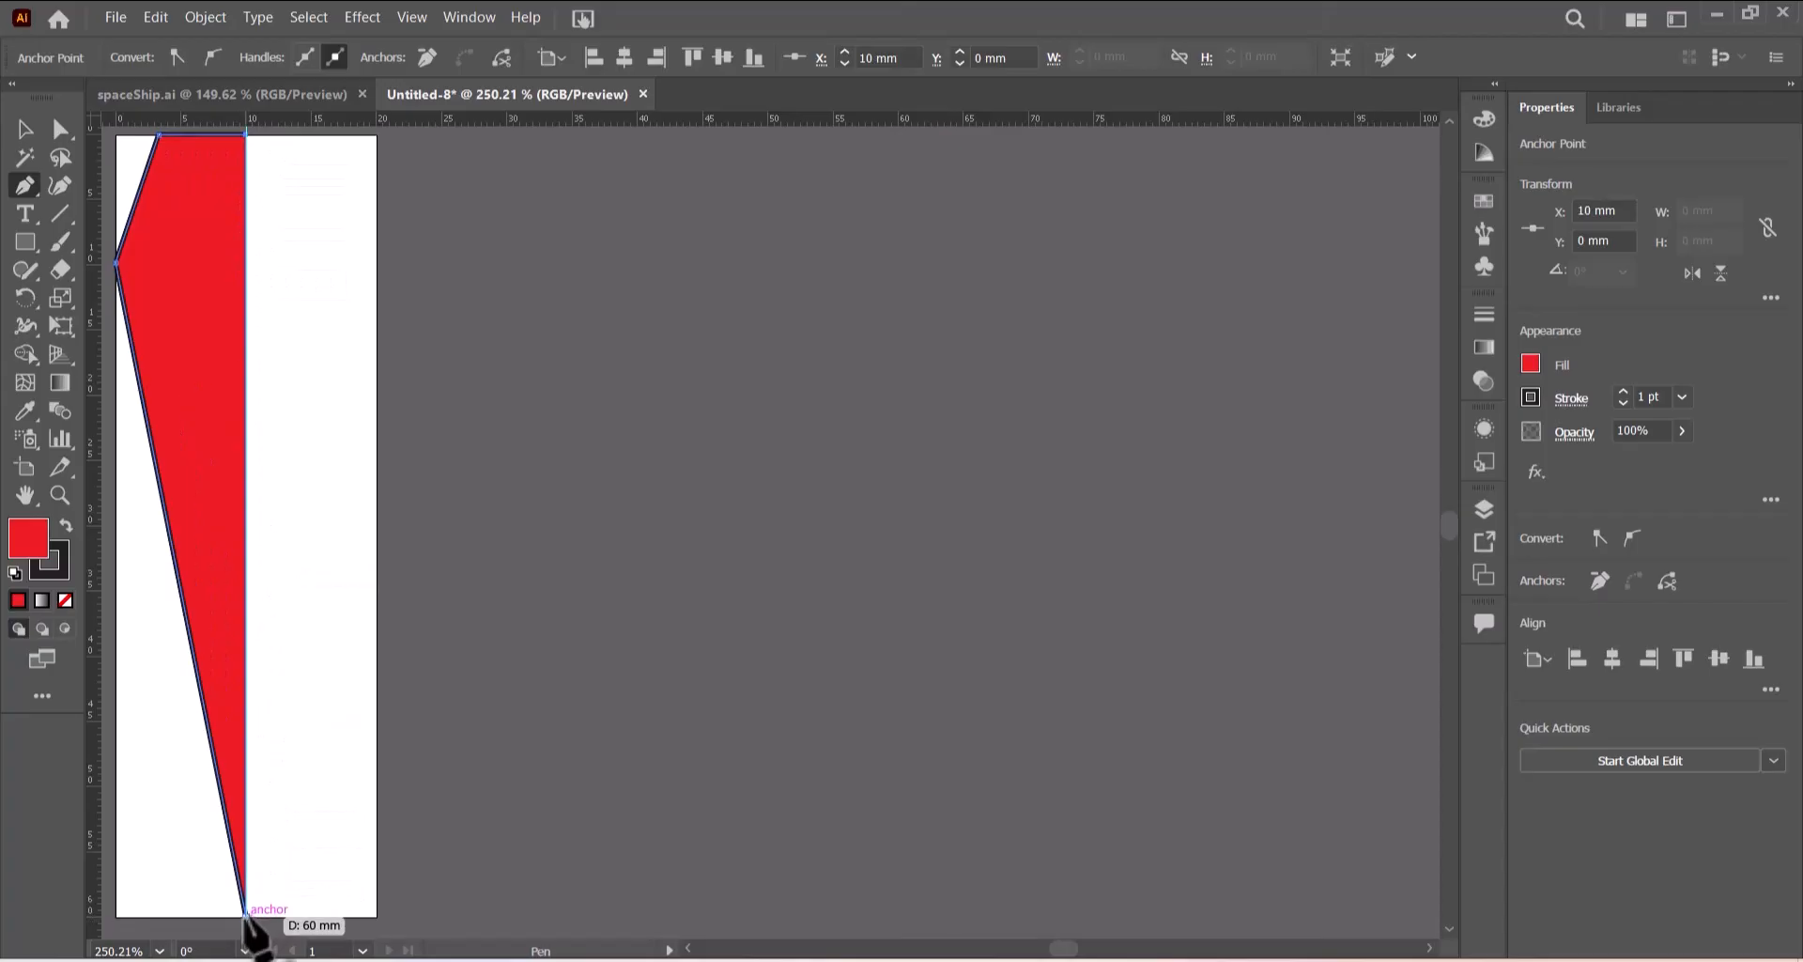
{"action": "left_click", "coordinate": [246, 917]}
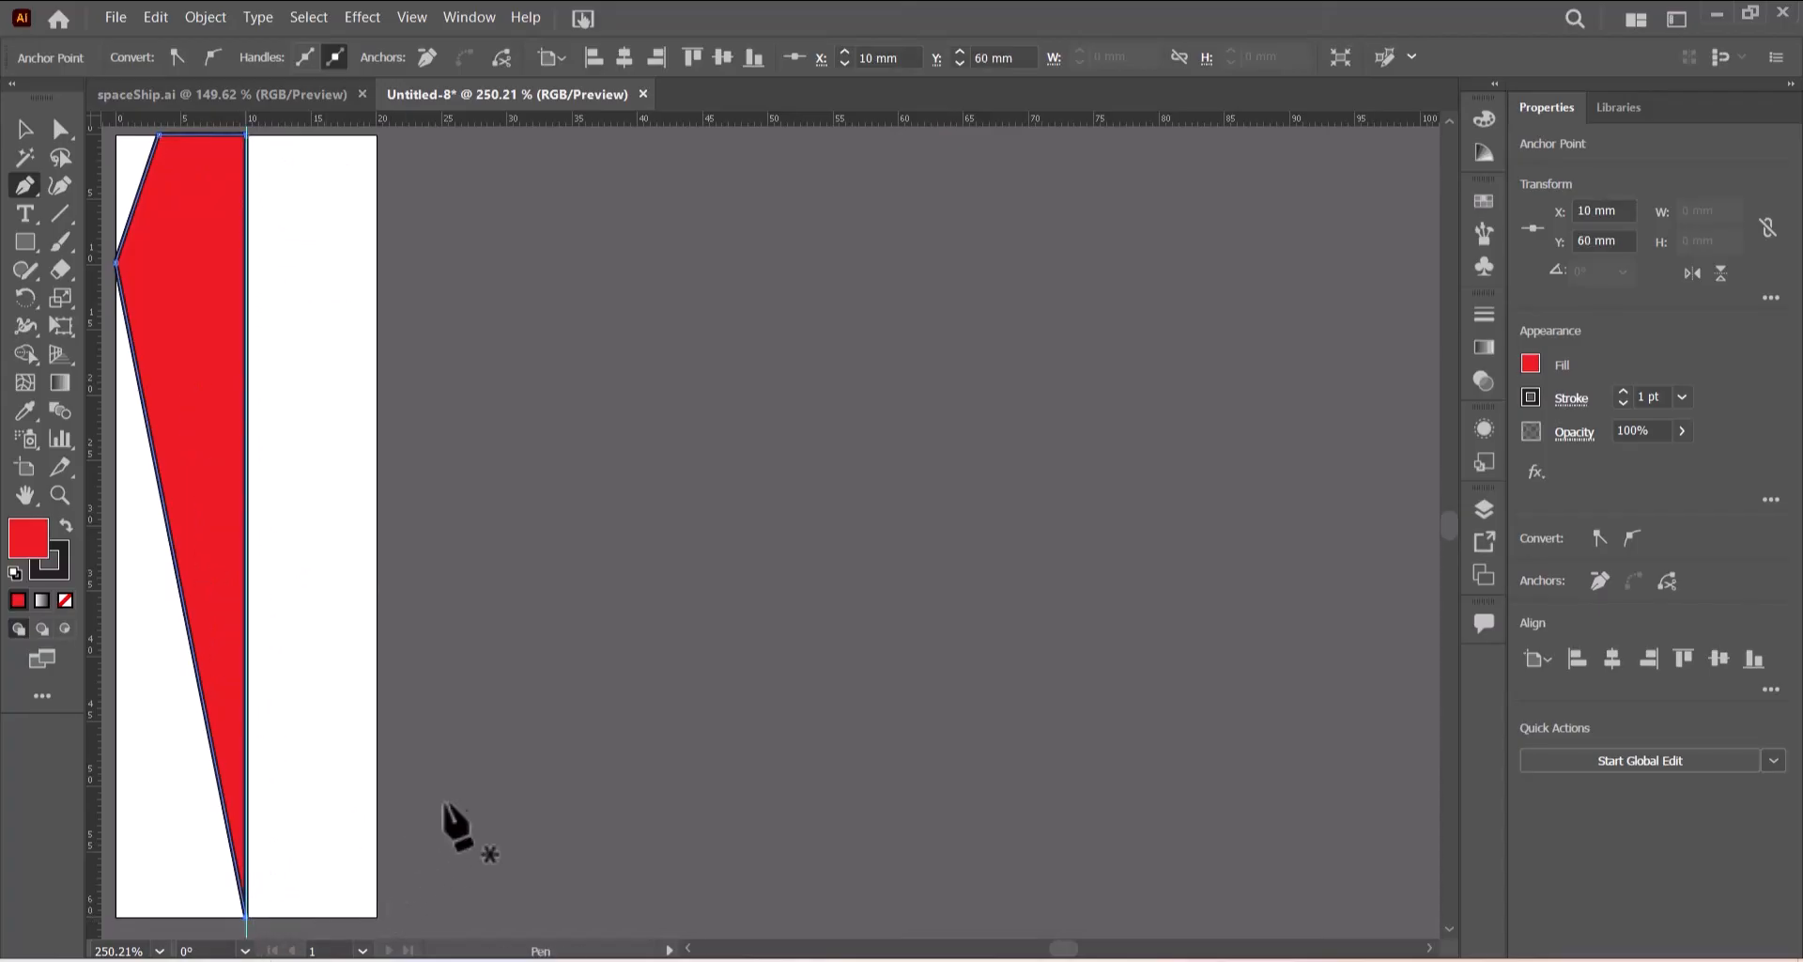
{"action": "left_click", "coordinate": [60, 132]}
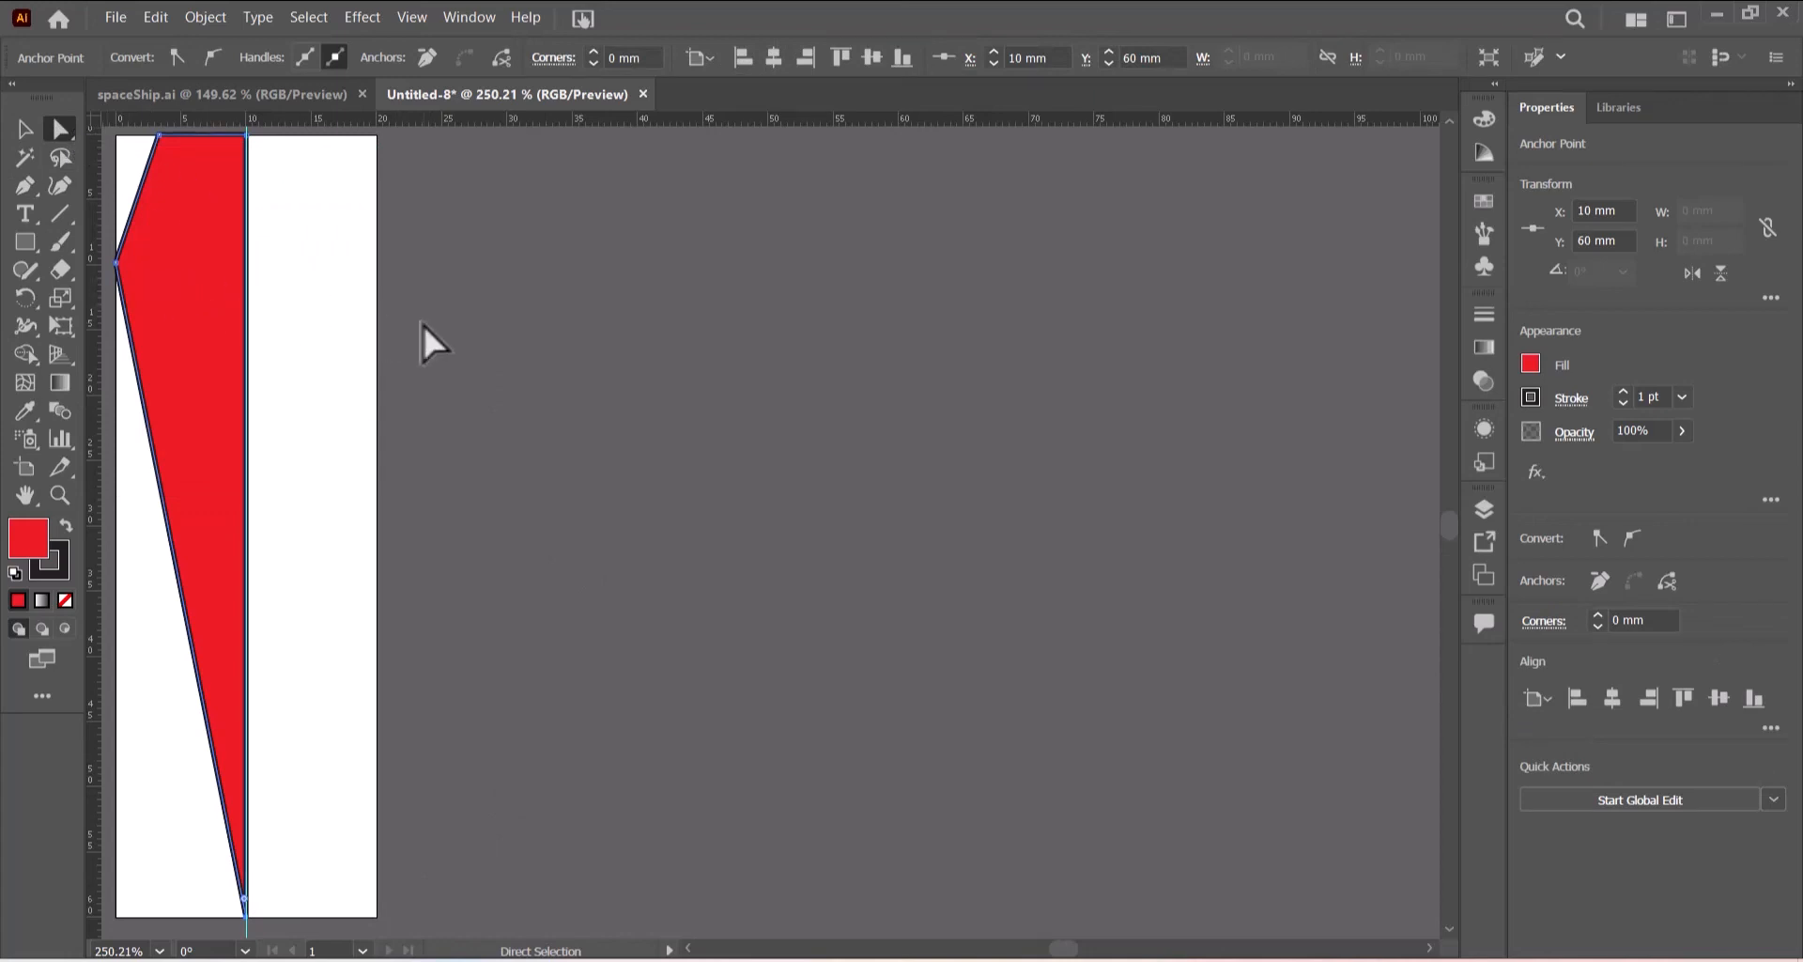
- Round the half flame's left corner to about 23.5 mm using the live corner widget
{"action": "key", "text": "ctrl+0"}
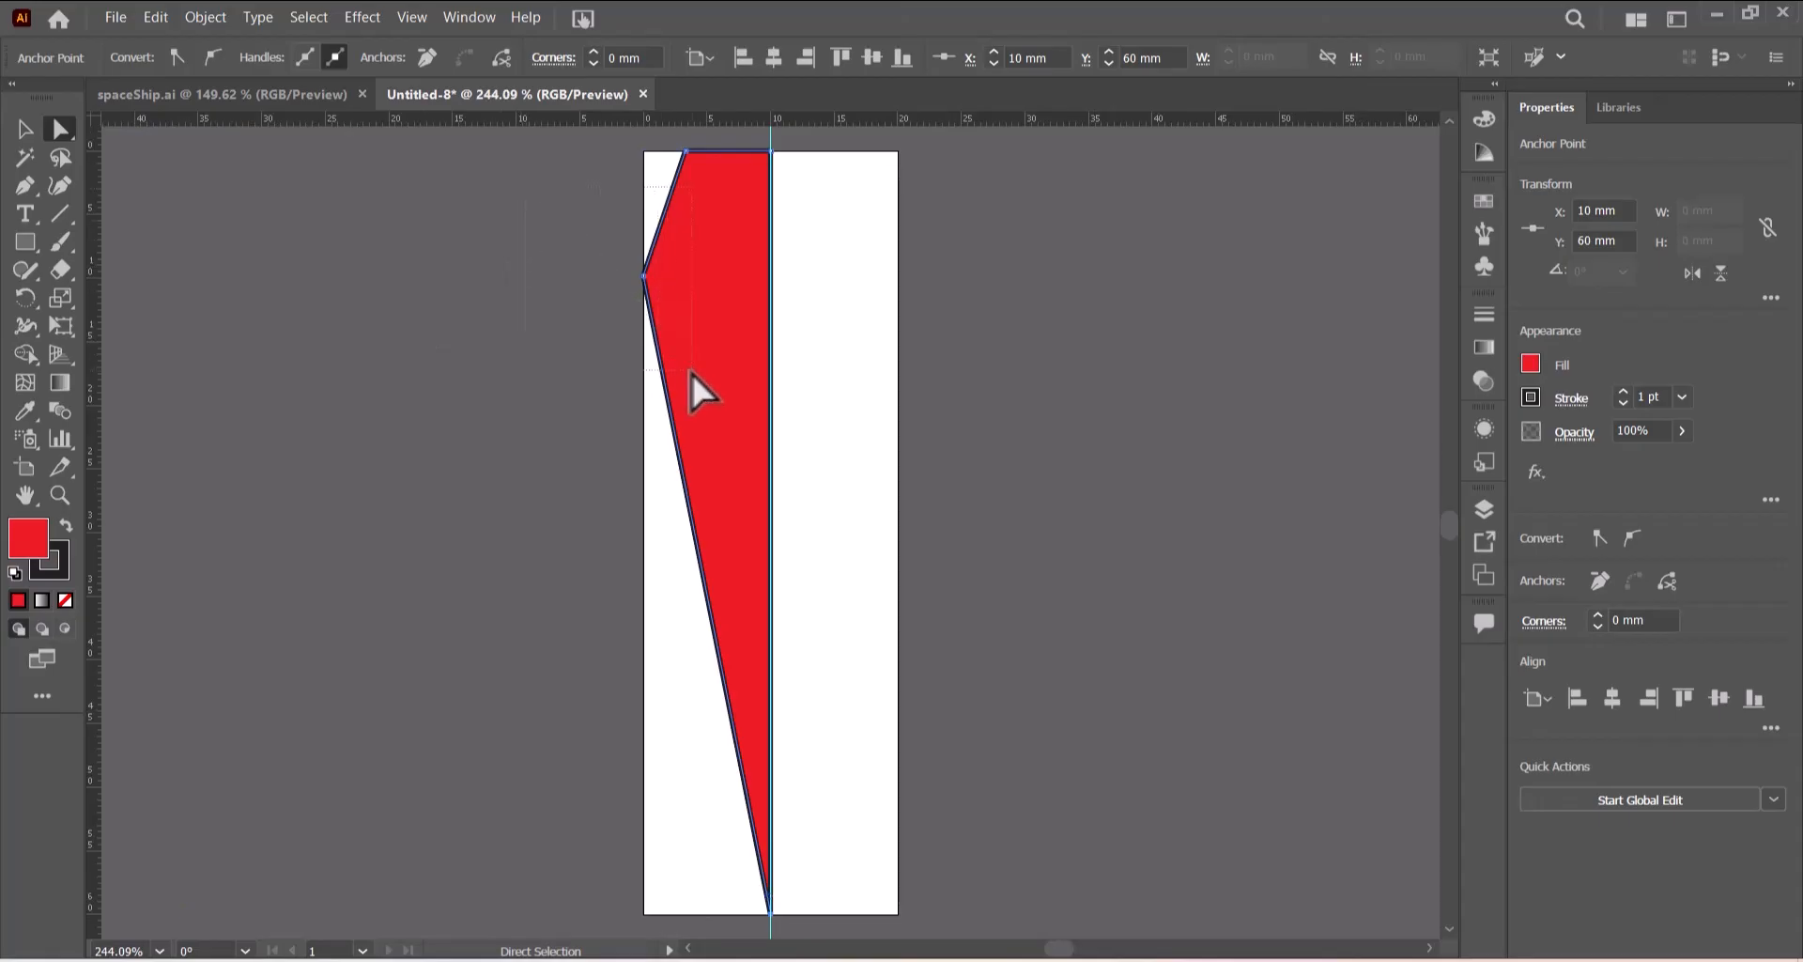
{"action": "left_click_drag", "start_coordinate": [690, 370], "coordinate": [692, 370]}
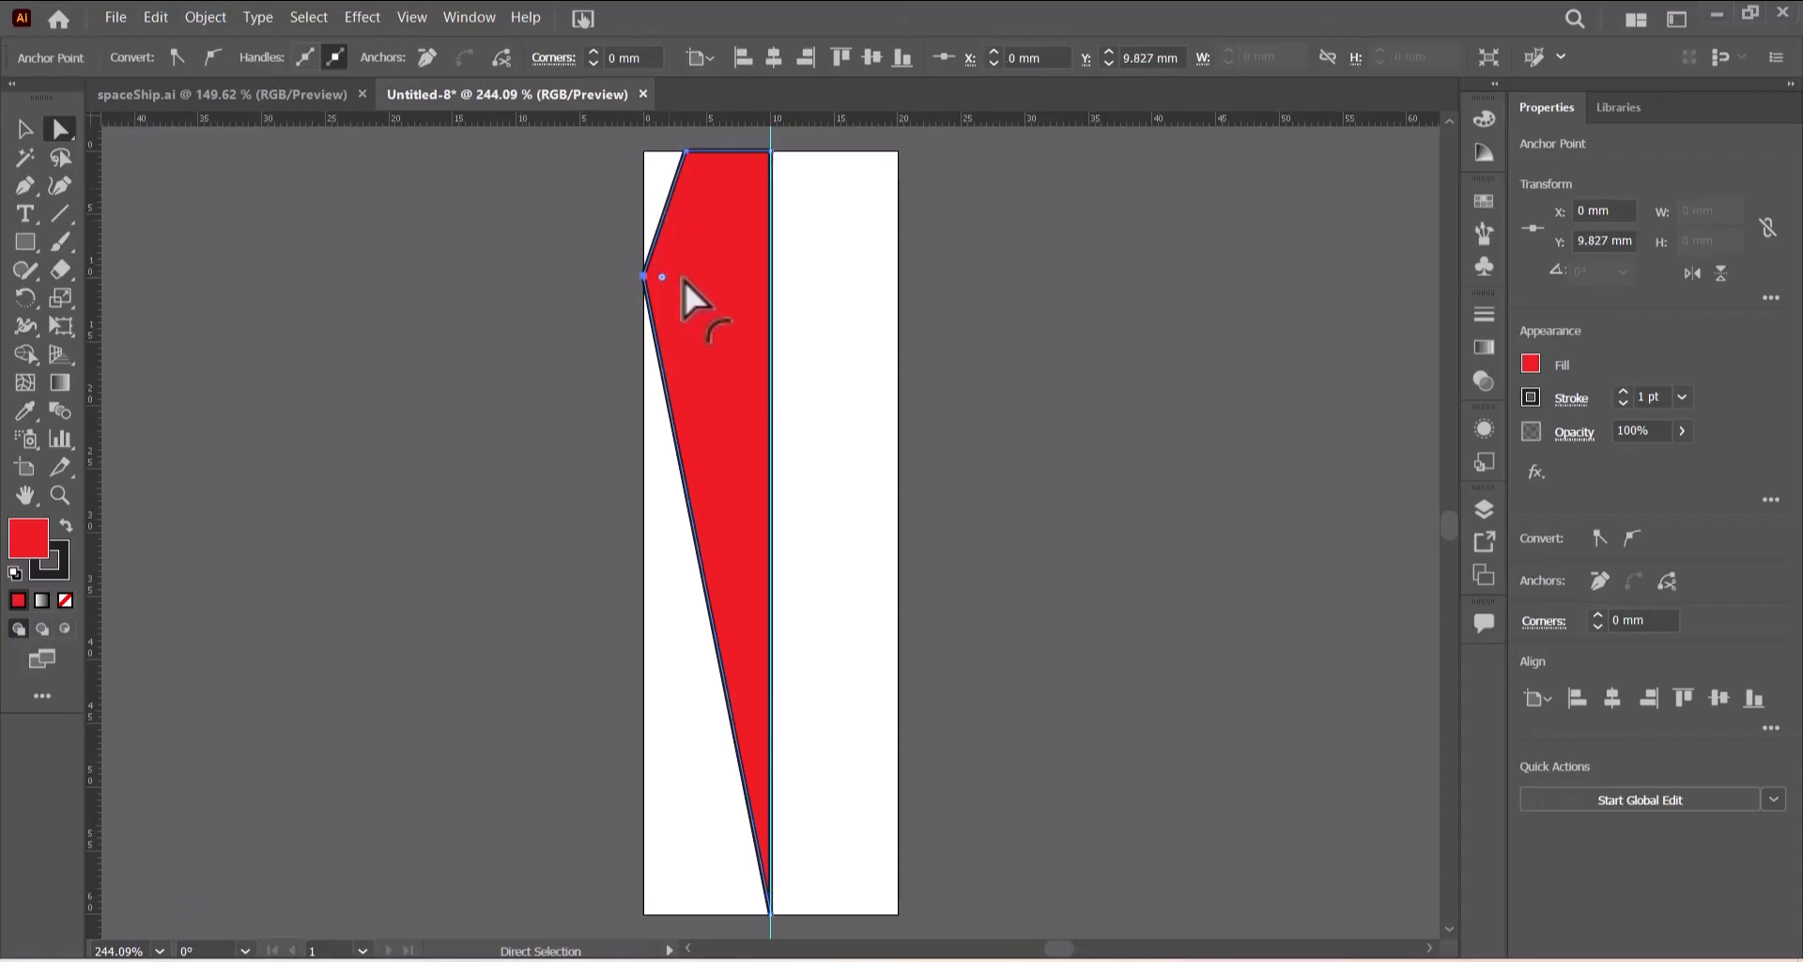
{"action": "left_click_drag", "start_coordinate": [683, 278], "coordinate": [952, 301]}
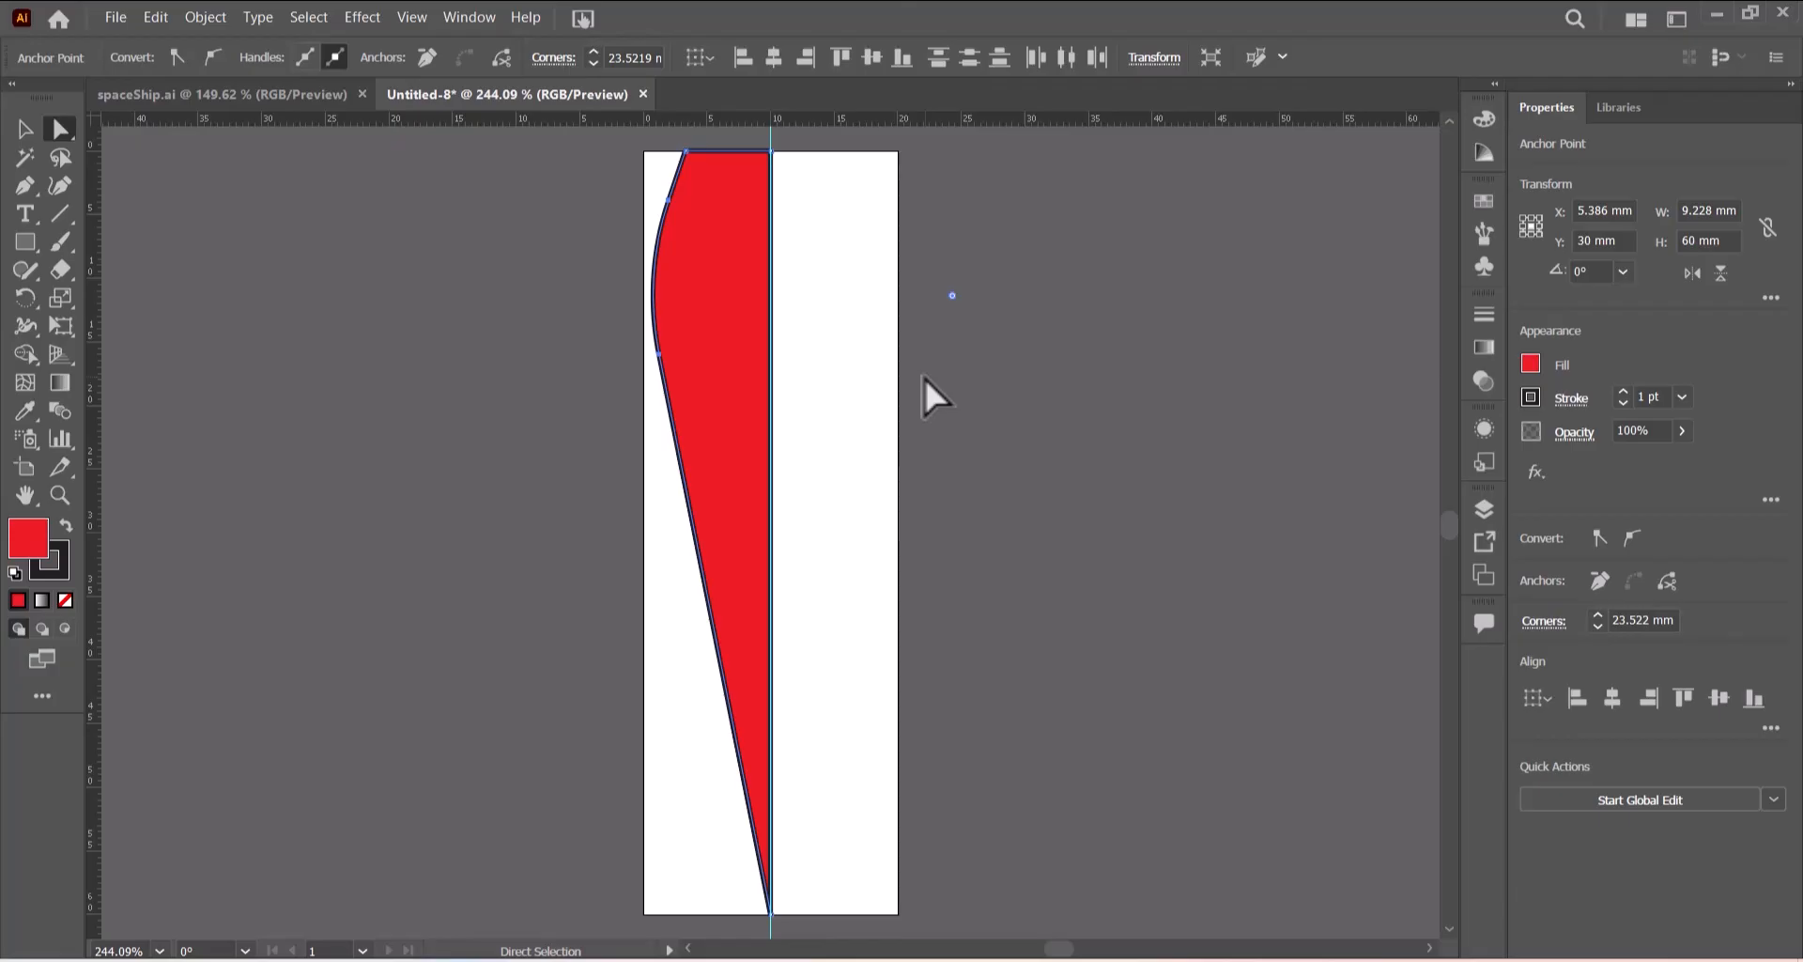
- Reflect a copy of the half flame, mirroring it left to right
{"action": "left_click", "coordinate": [24, 130]}
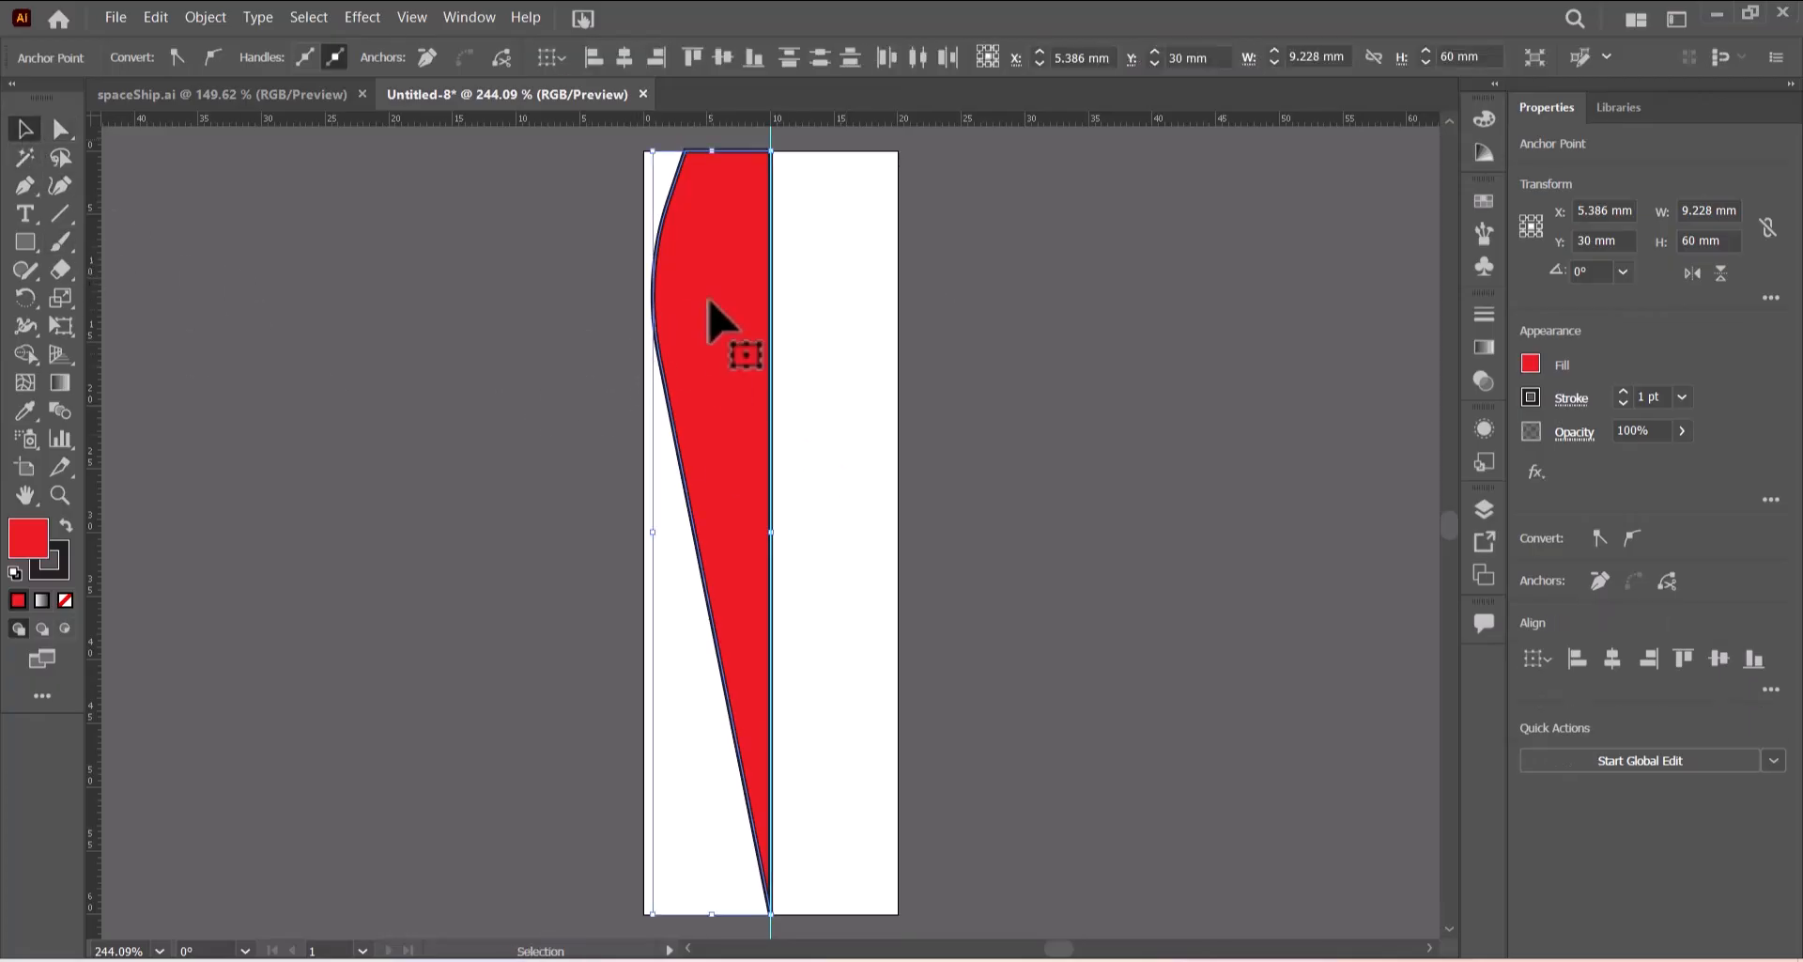
{"action": "left_click", "coordinate": [708, 347]}
{"action": "right_click", "coordinate": [709, 372]}
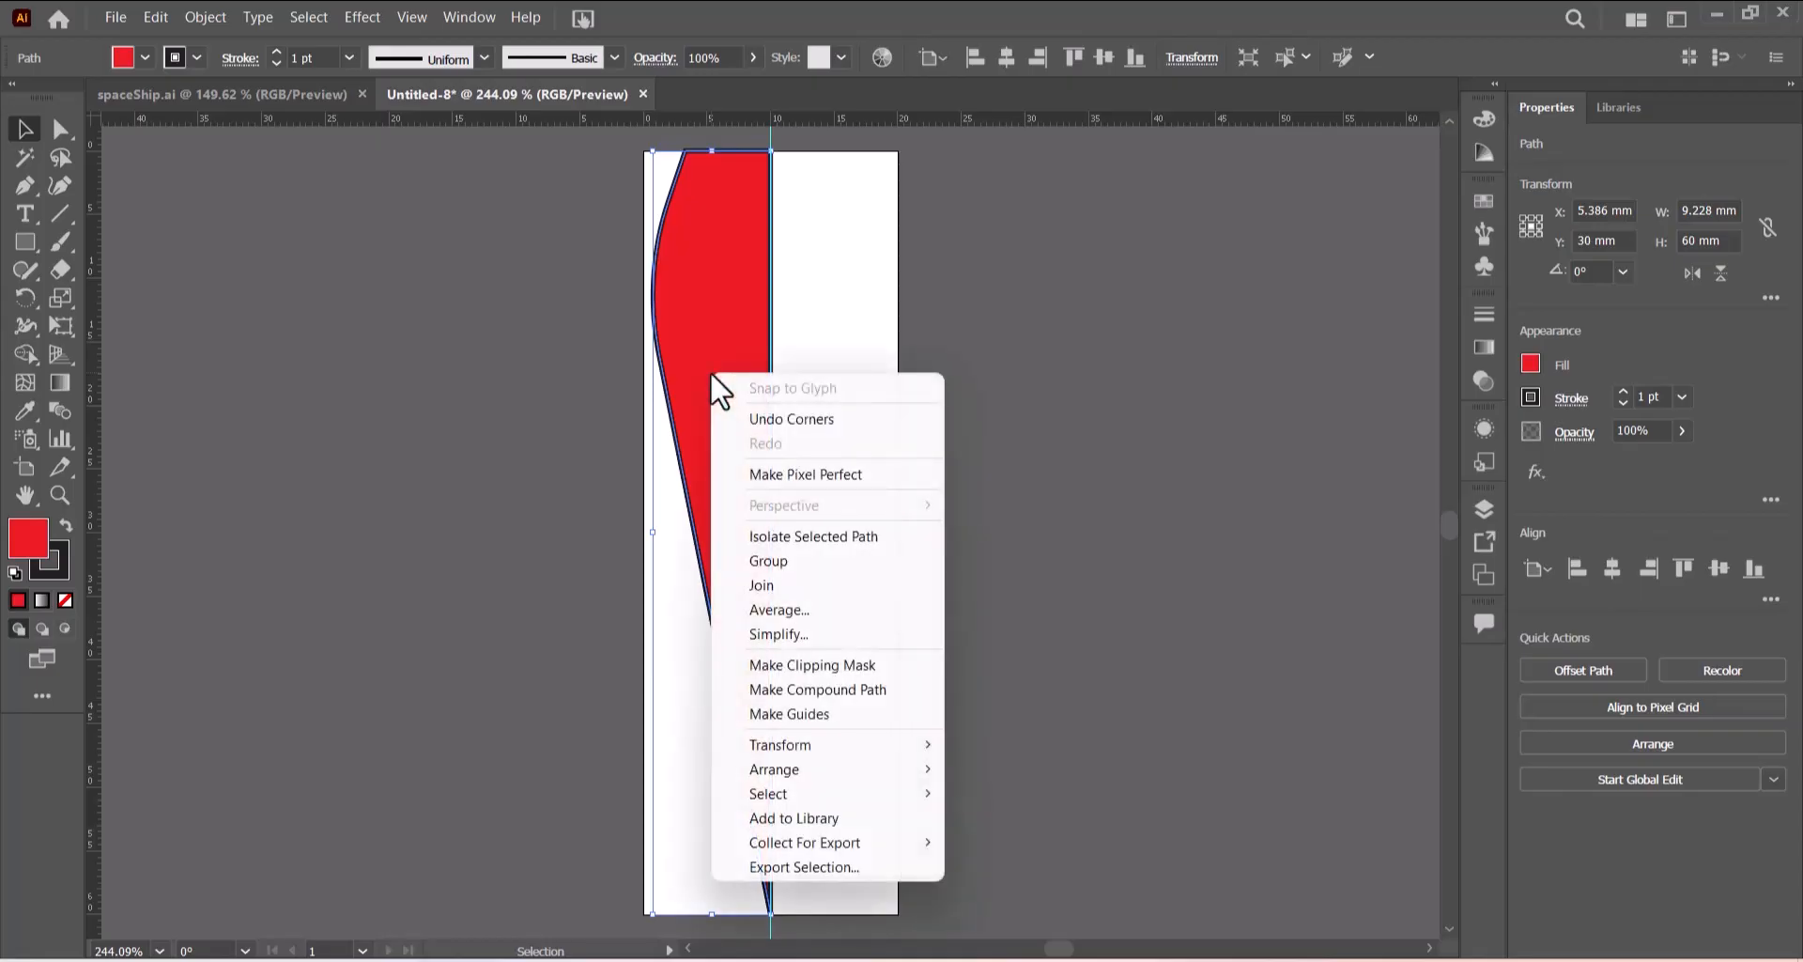
{"action": "mouse_move", "coordinate": [805, 746]}
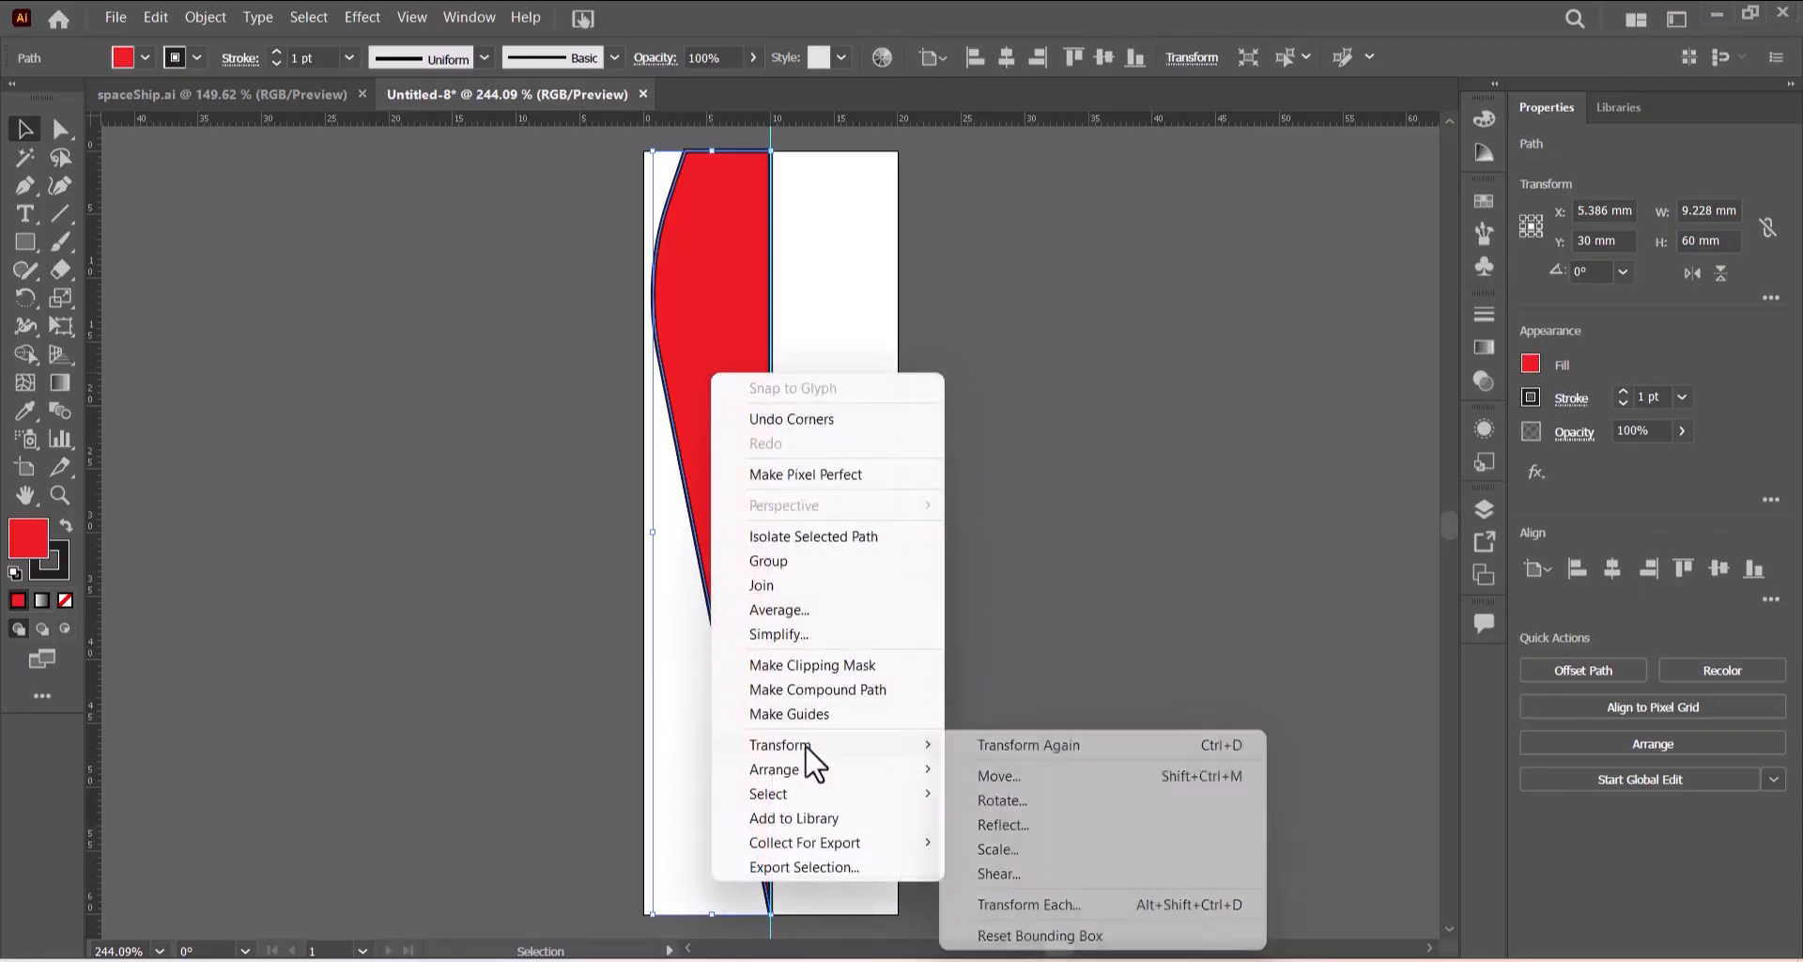
{"action": "left_click", "coordinate": [1001, 825]}
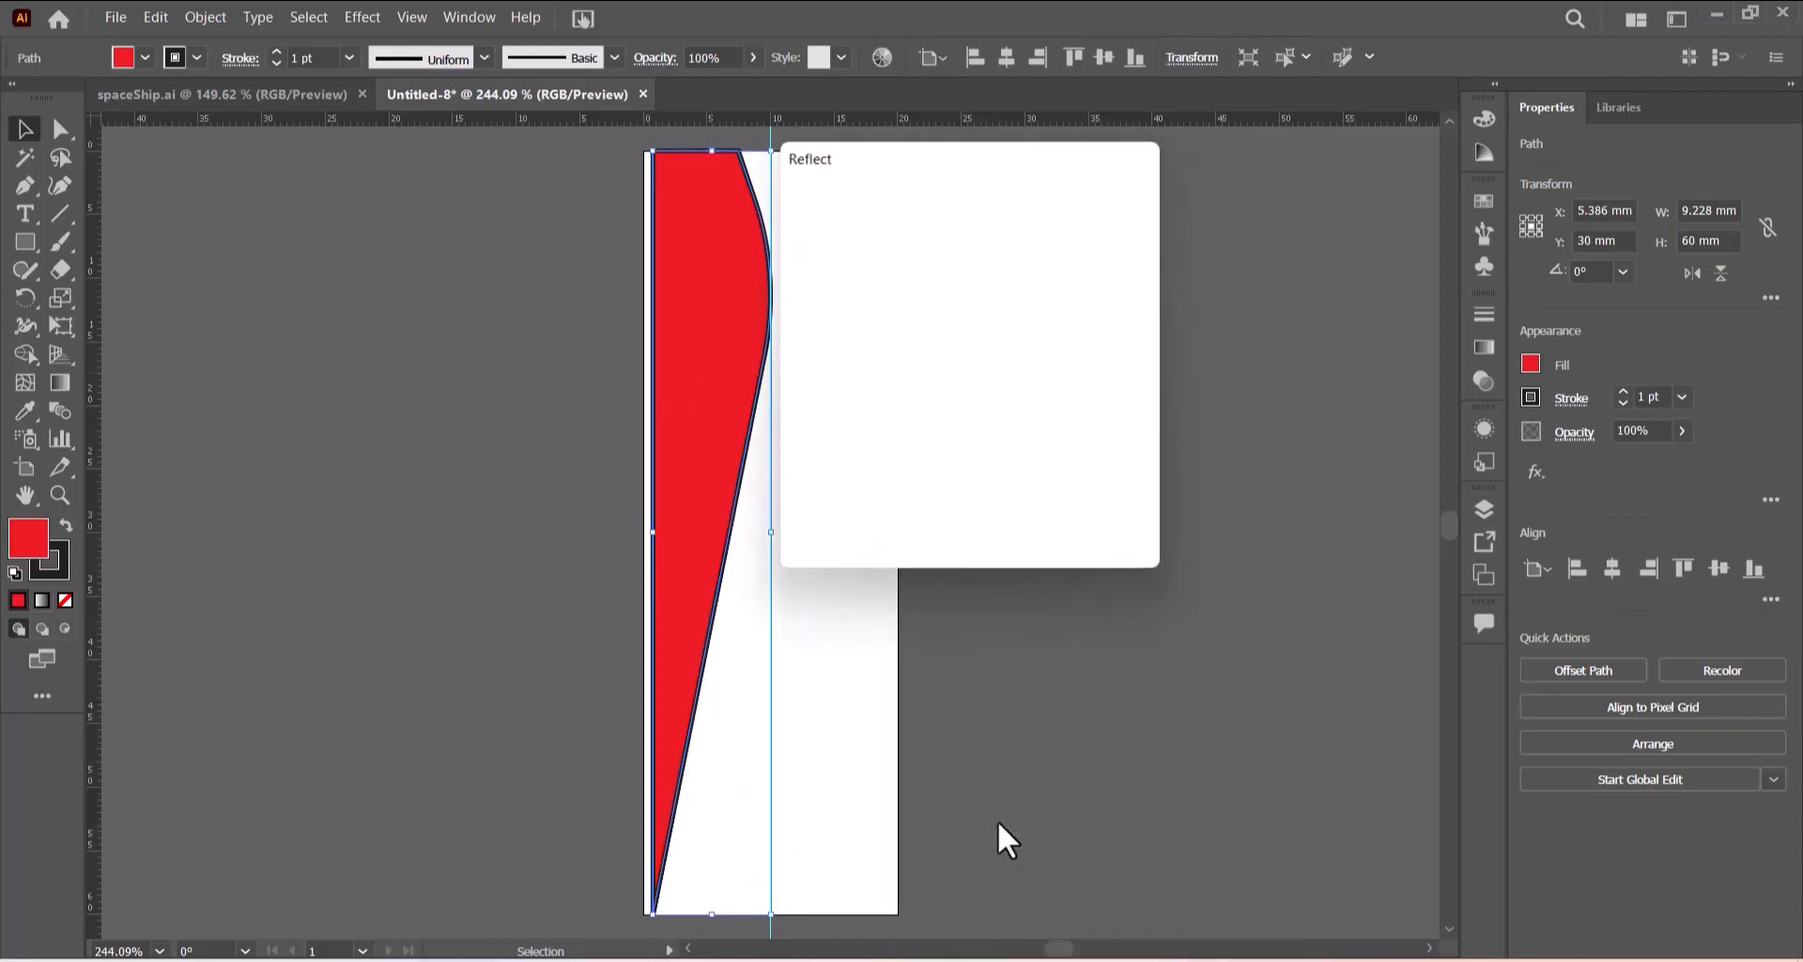
{"action": "left_click", "coordinate": [862, 521]}
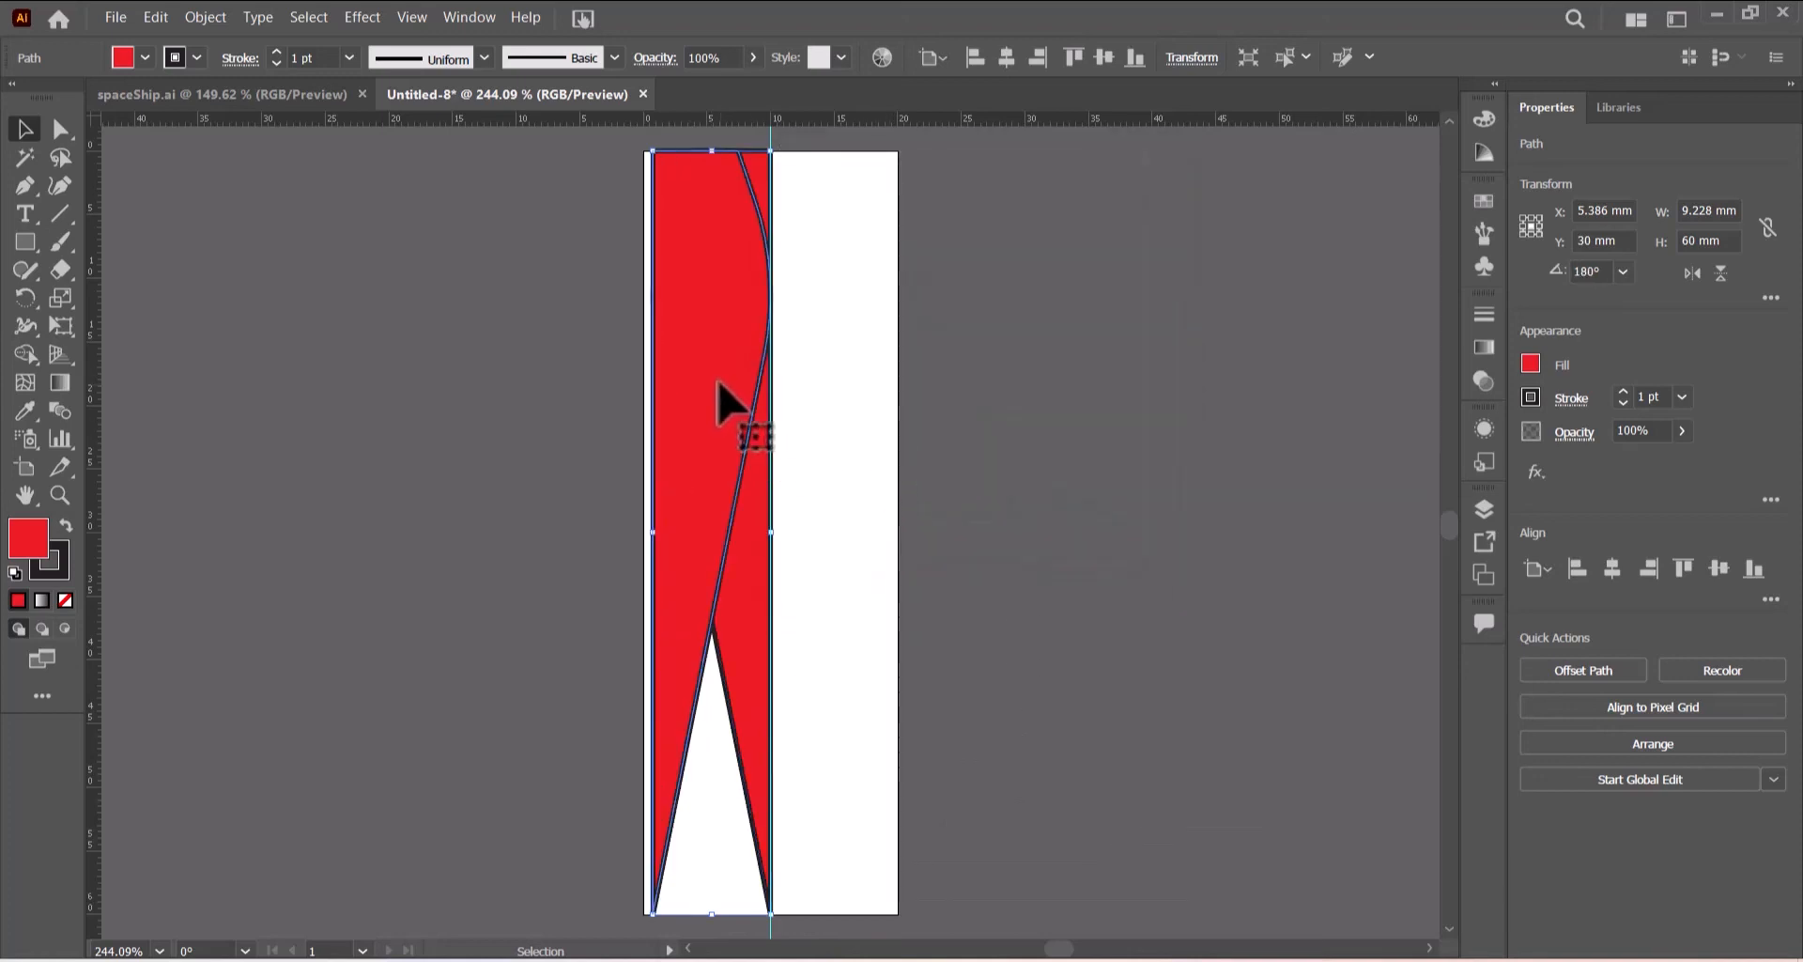
- Move the reflected copy to the right of the centre guide so the two halves form the full flame
{"action": "left_click_drag", "start_coordinate": [718, 383], "coordinate": [648, 532]}
{"action": "left_click", "coordinate": [1034, 487]}
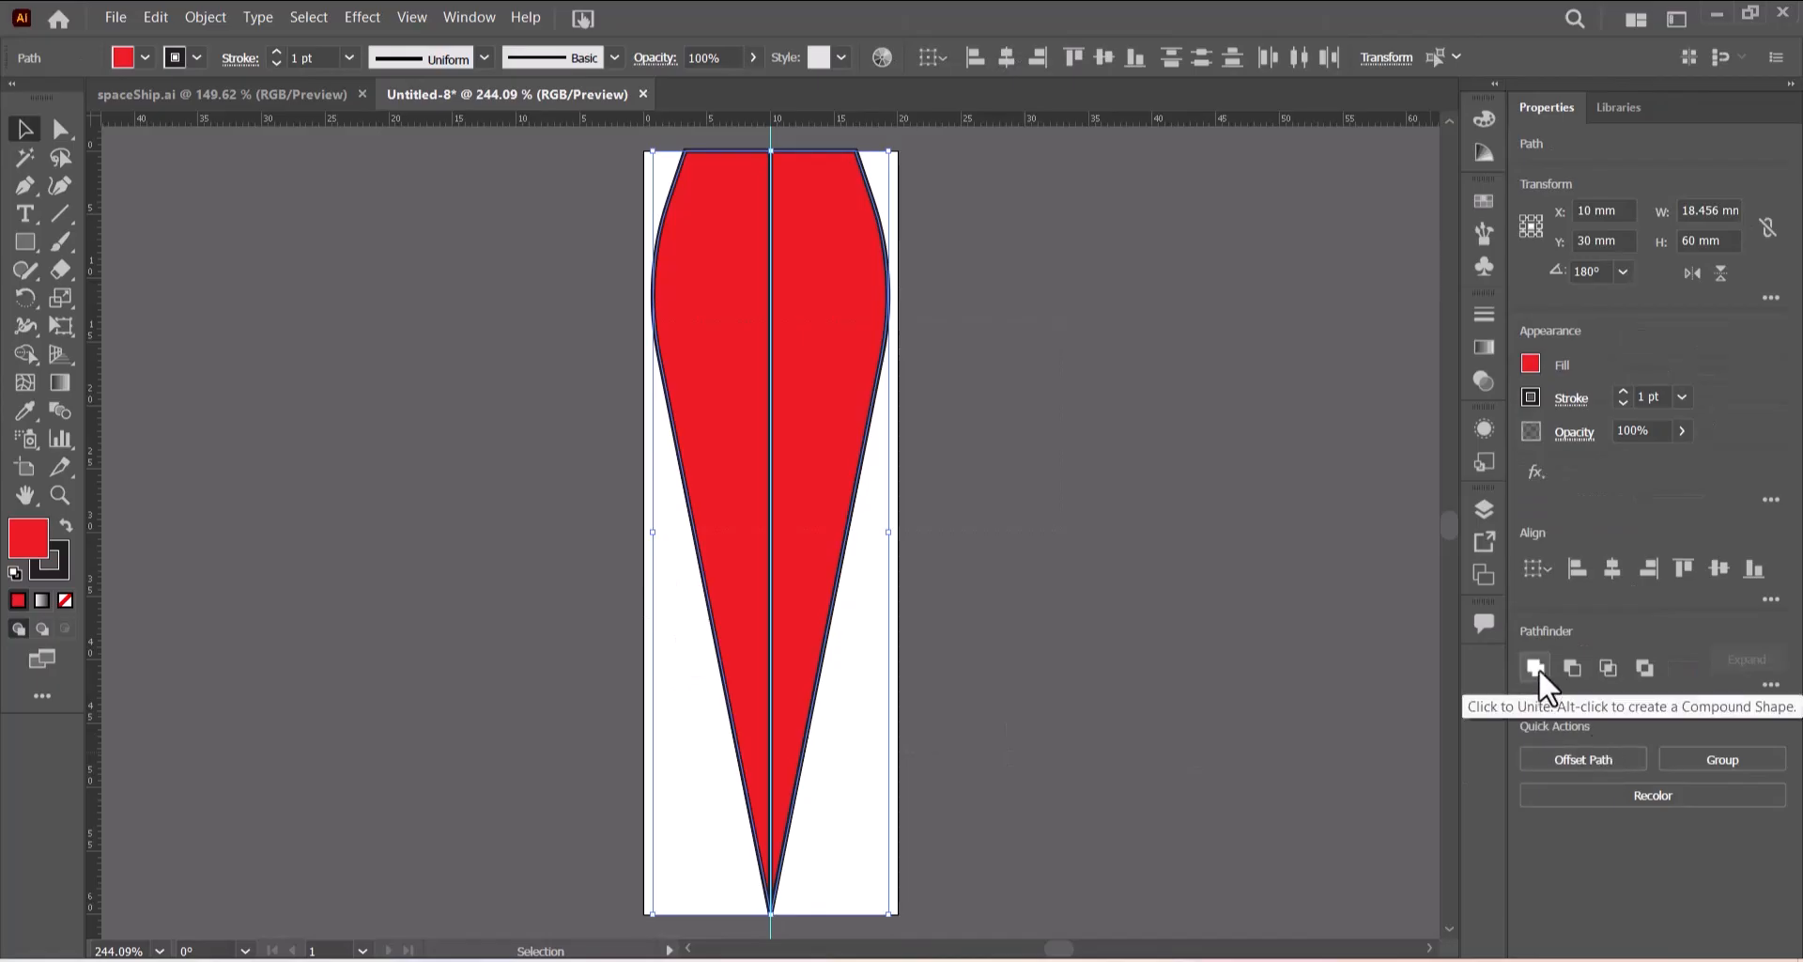
- Try to unite the two flame halves with Pathfinder, then hide the guides
{"action": "left_click", "coordinate": [1535, 667]}
{"action": "left_click", "coordinate": [1078, 666]}
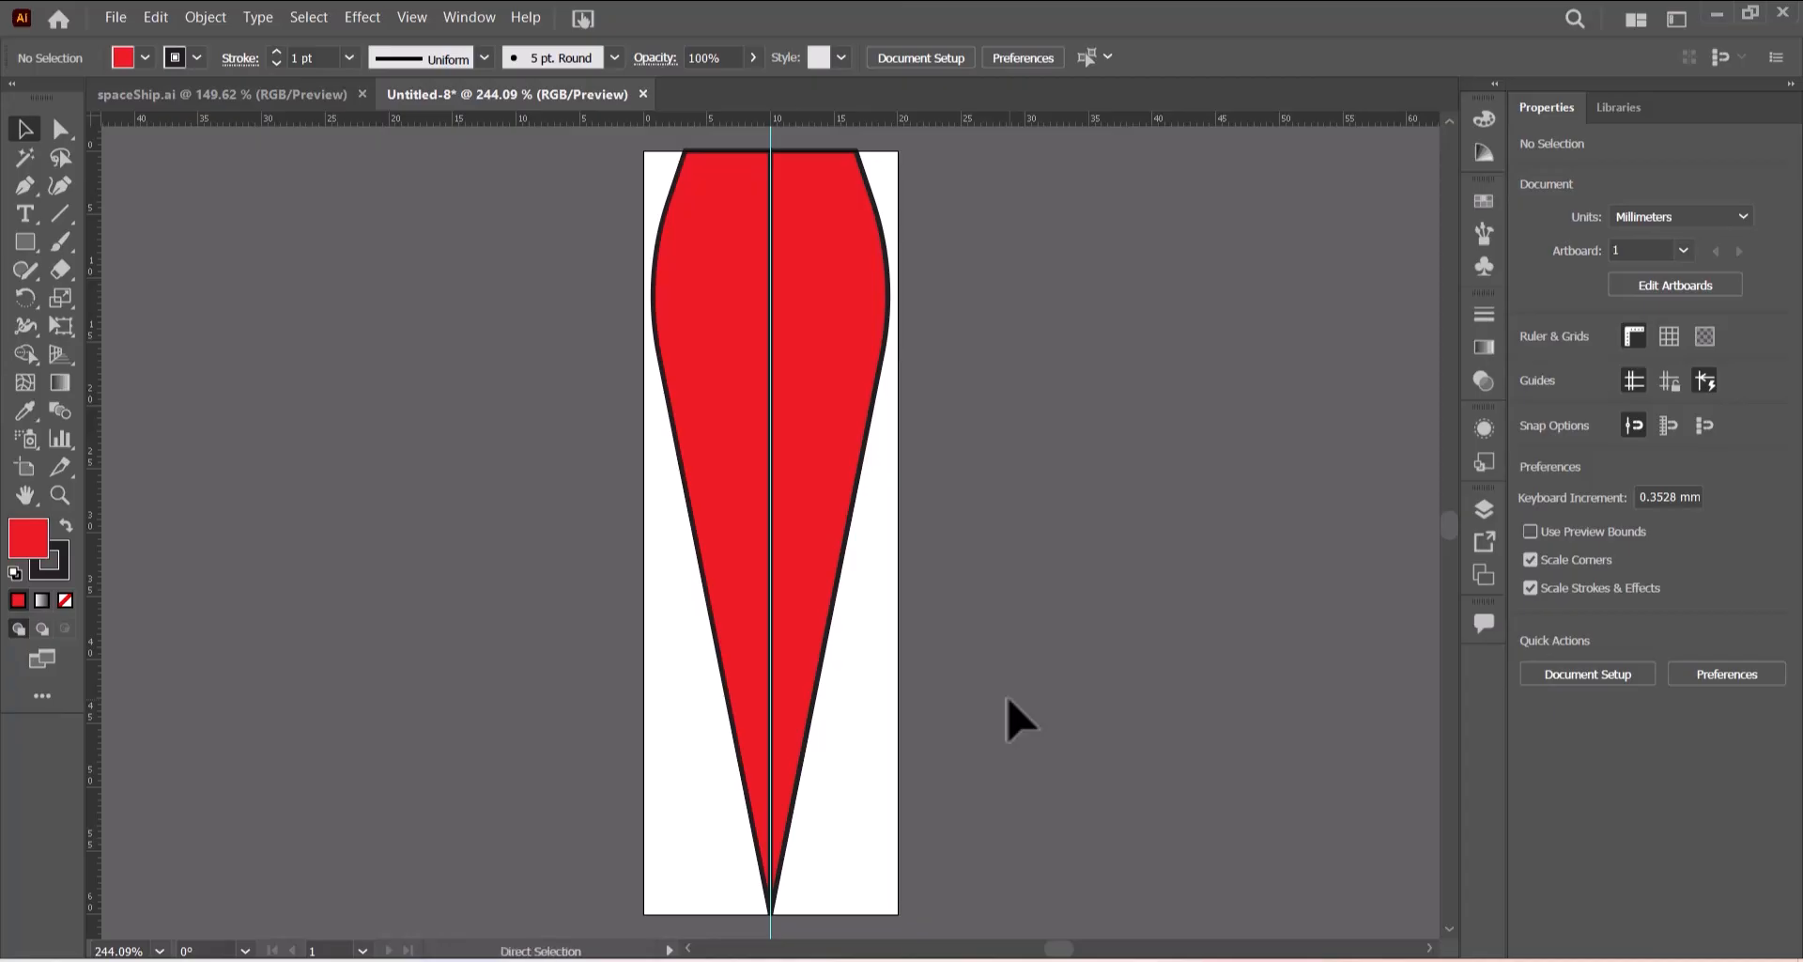
{"action": "key", "text": "ctrl+semicolon"}
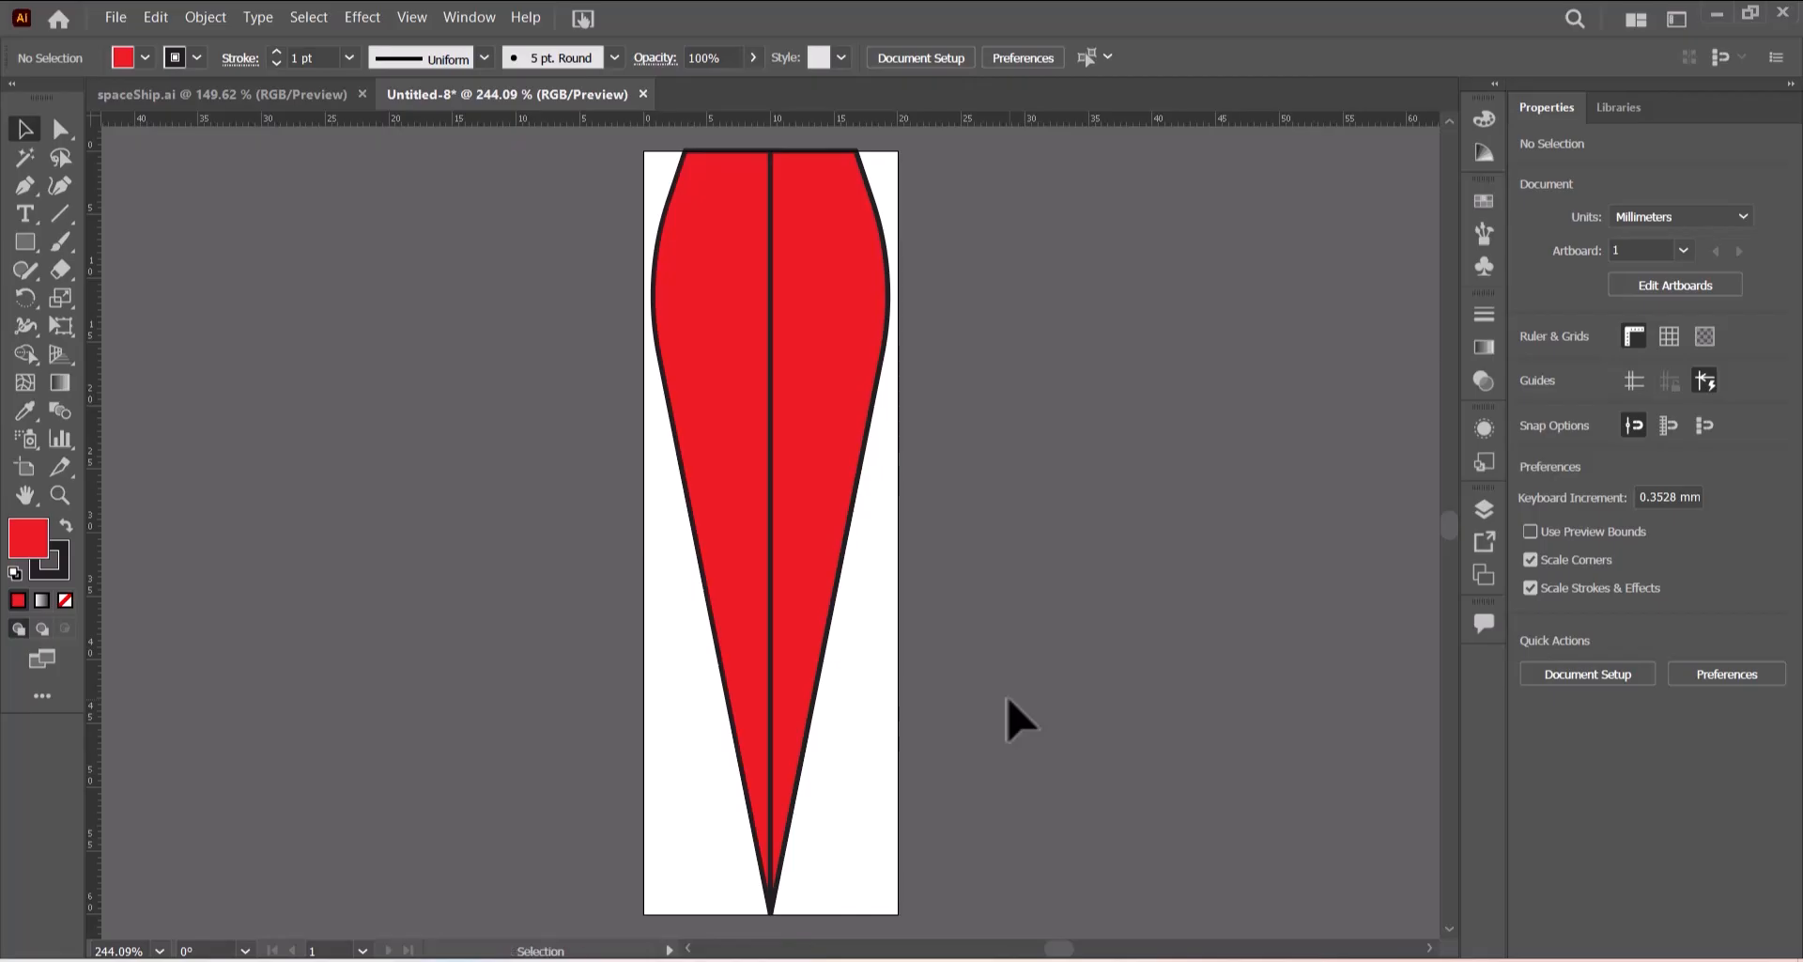
{"action": "left_click_drag", "start_coordinate": [741, 445], "coordinate": [665, 447]}
{"action": "key", "text": "ctrl+z"}
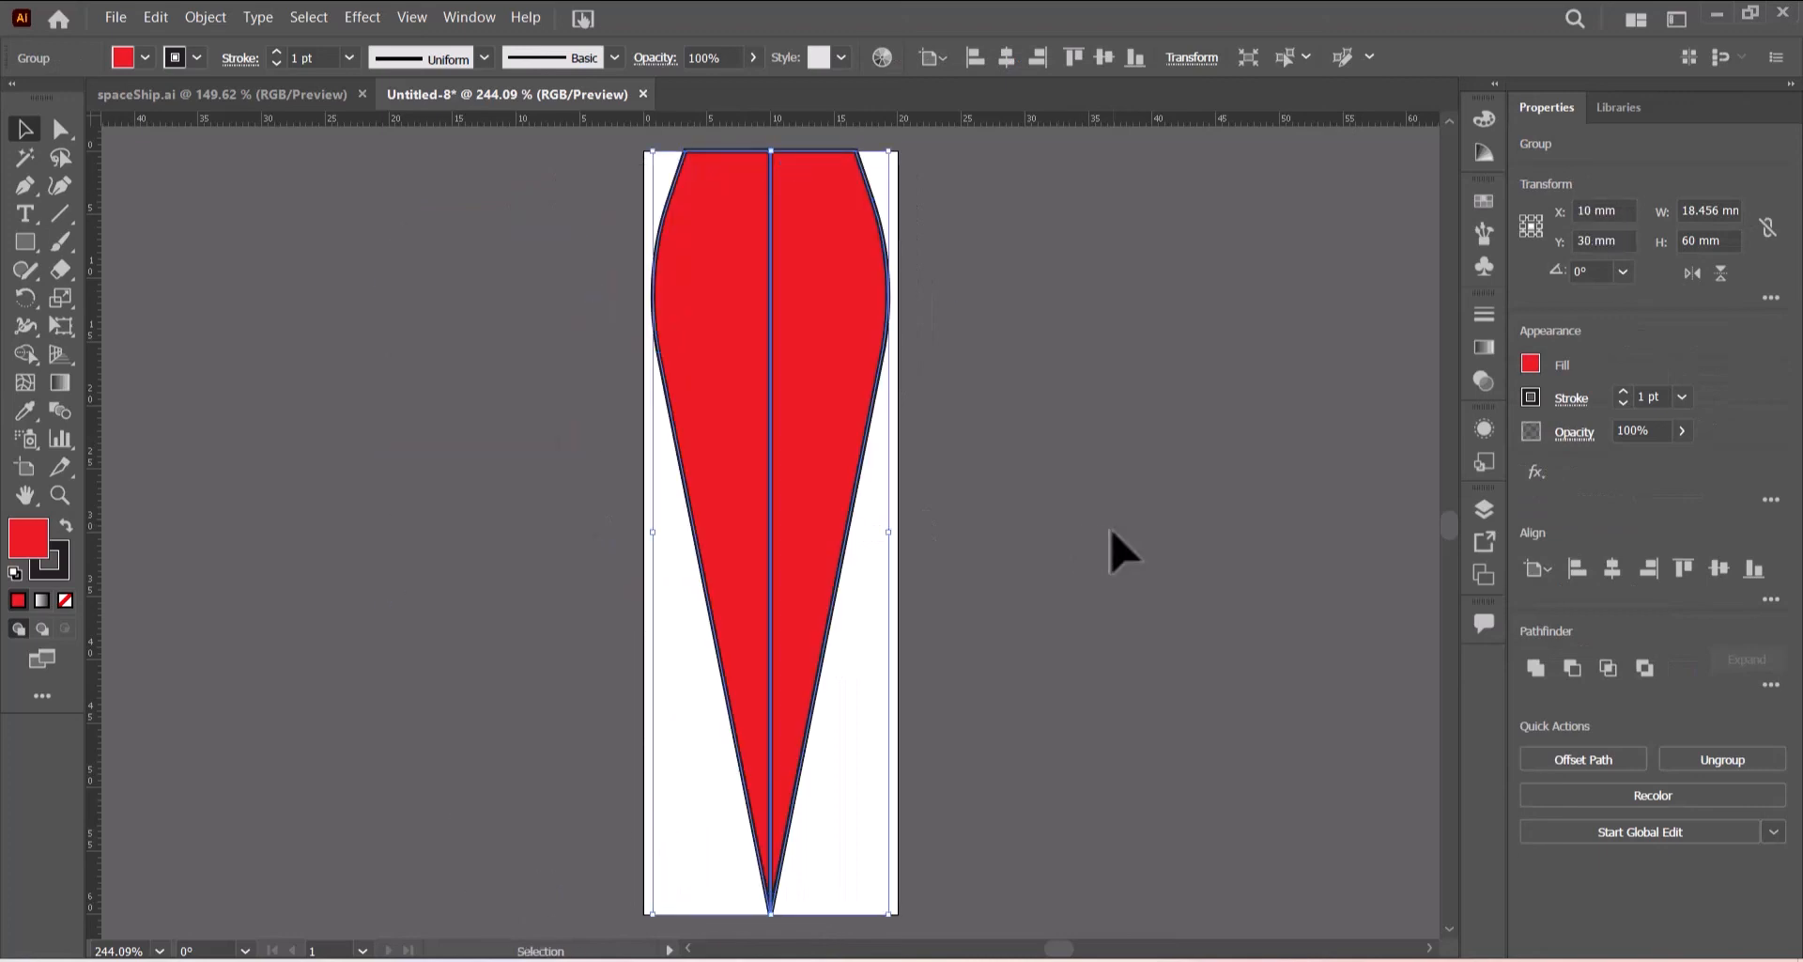
{"action": "left_click", "coordinate": [1112, 531]}
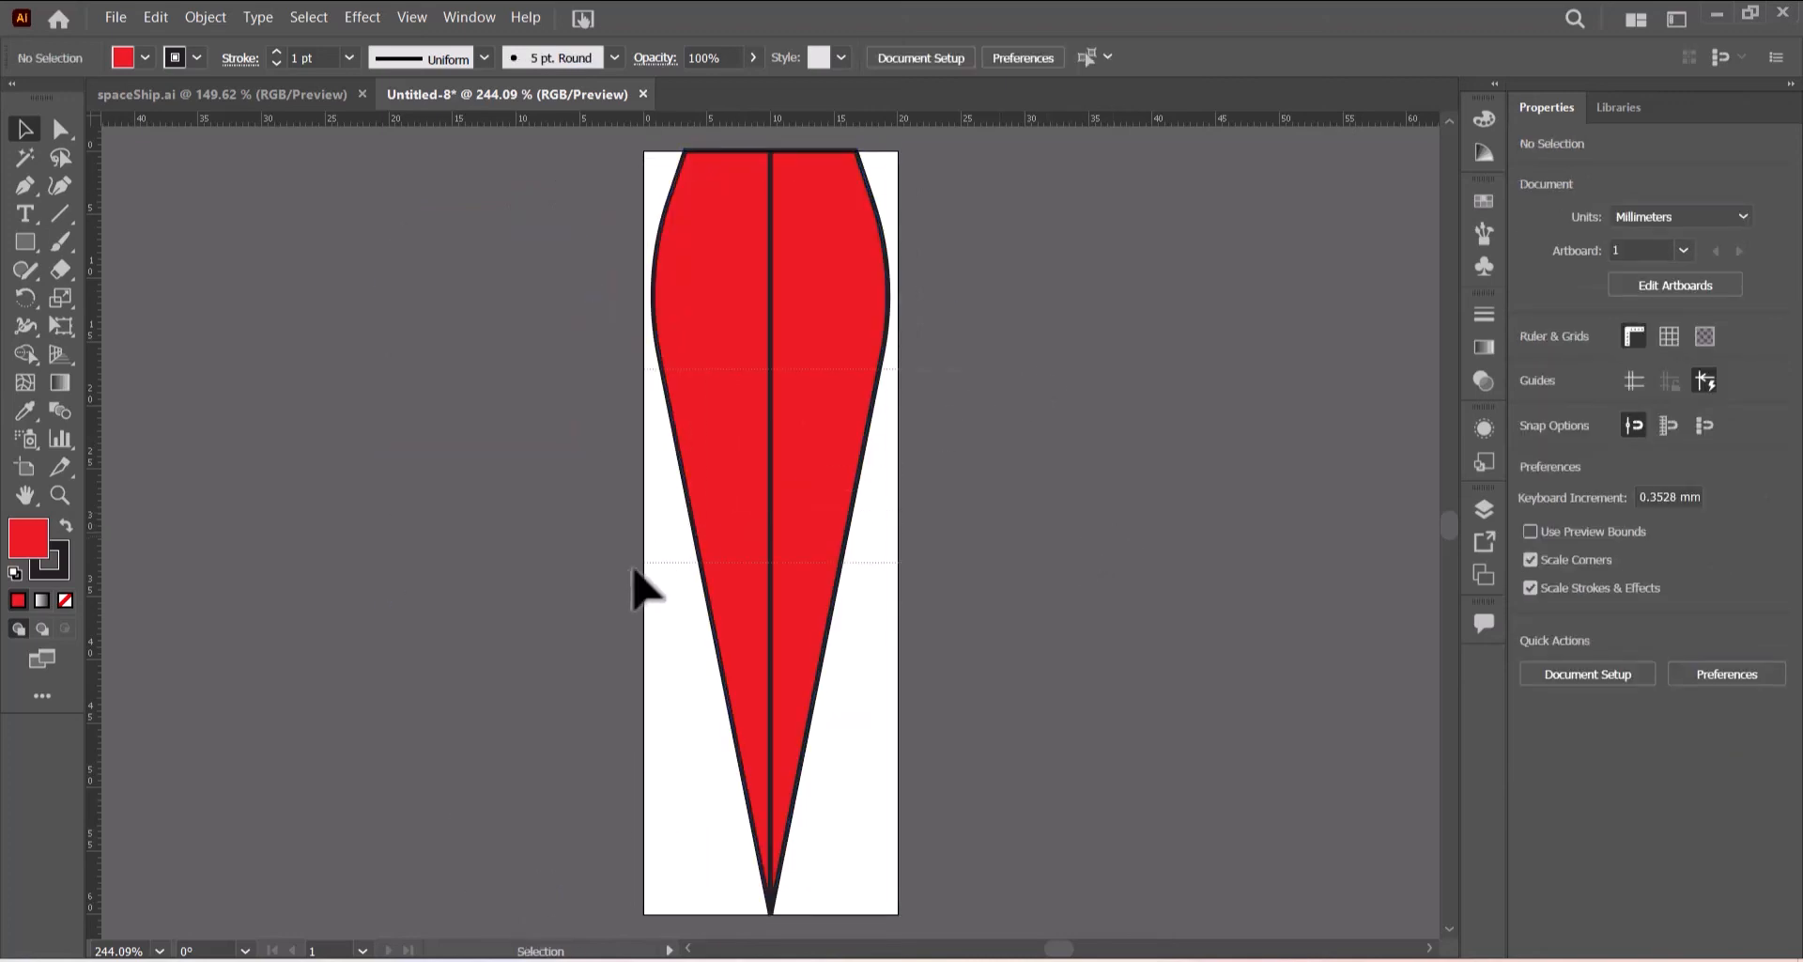
- Merge both flame halves into one shape with the Shape Builder tool
{"action": "key", "text": "ctrl+a"}
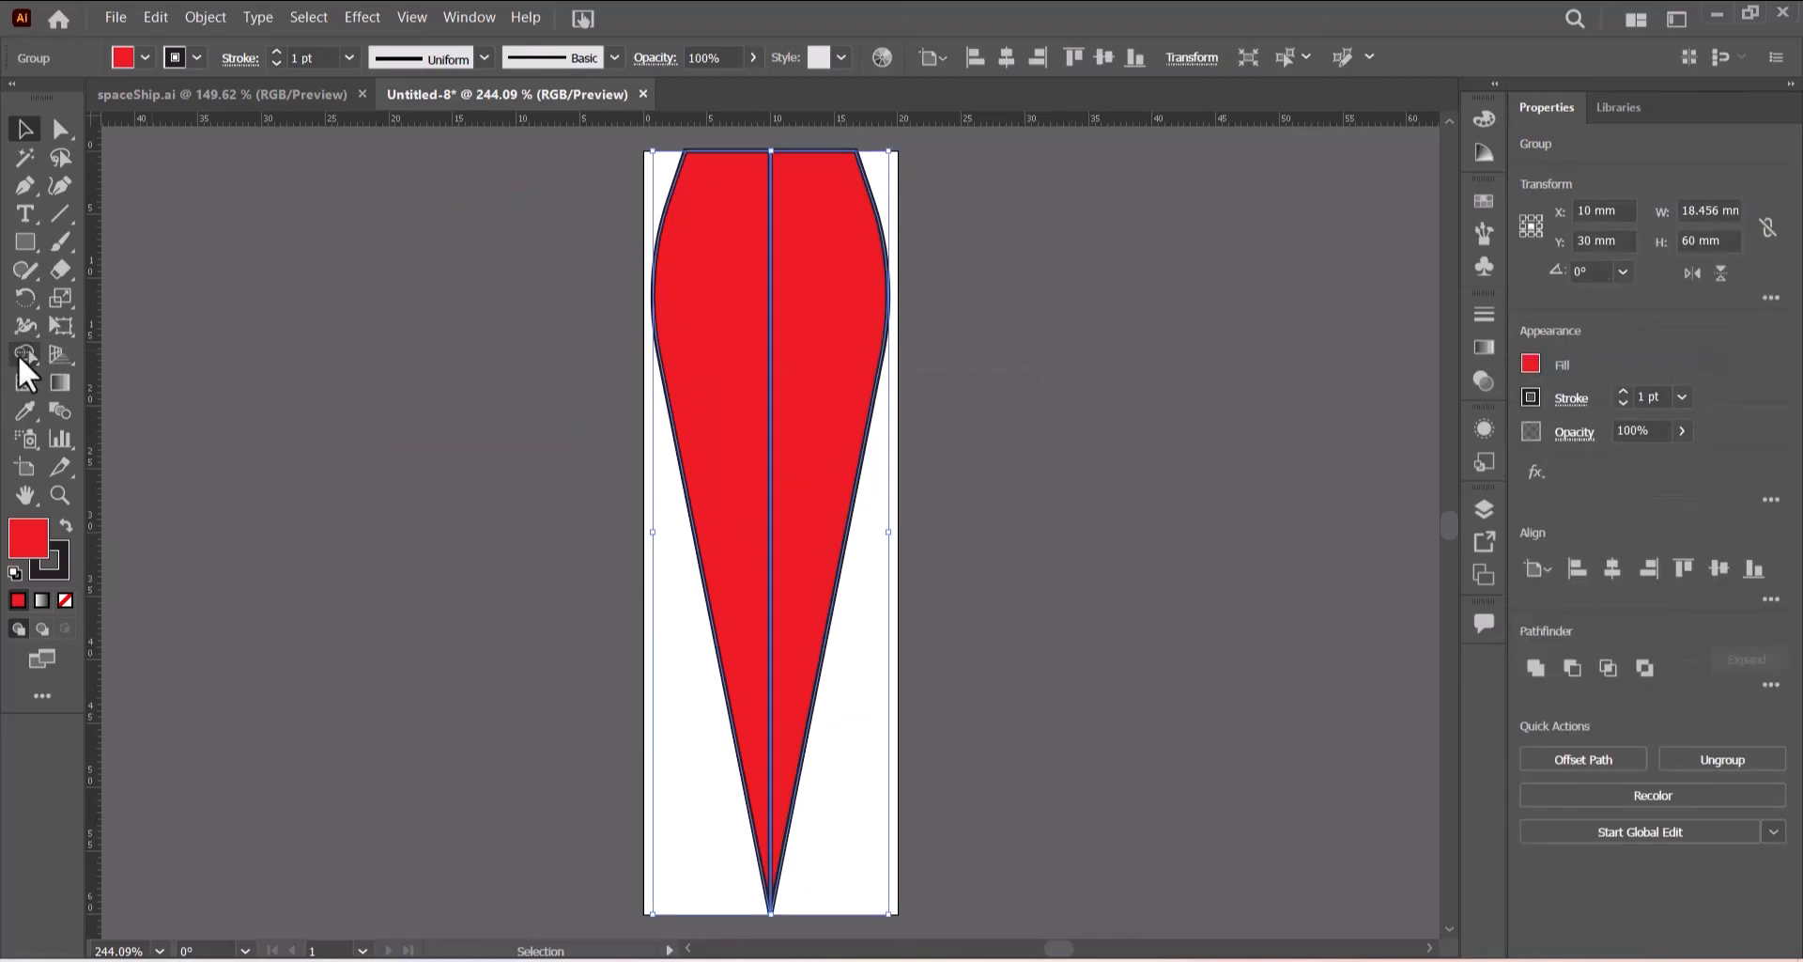
{"action": "left_click", "coordinate": [21, 354]}
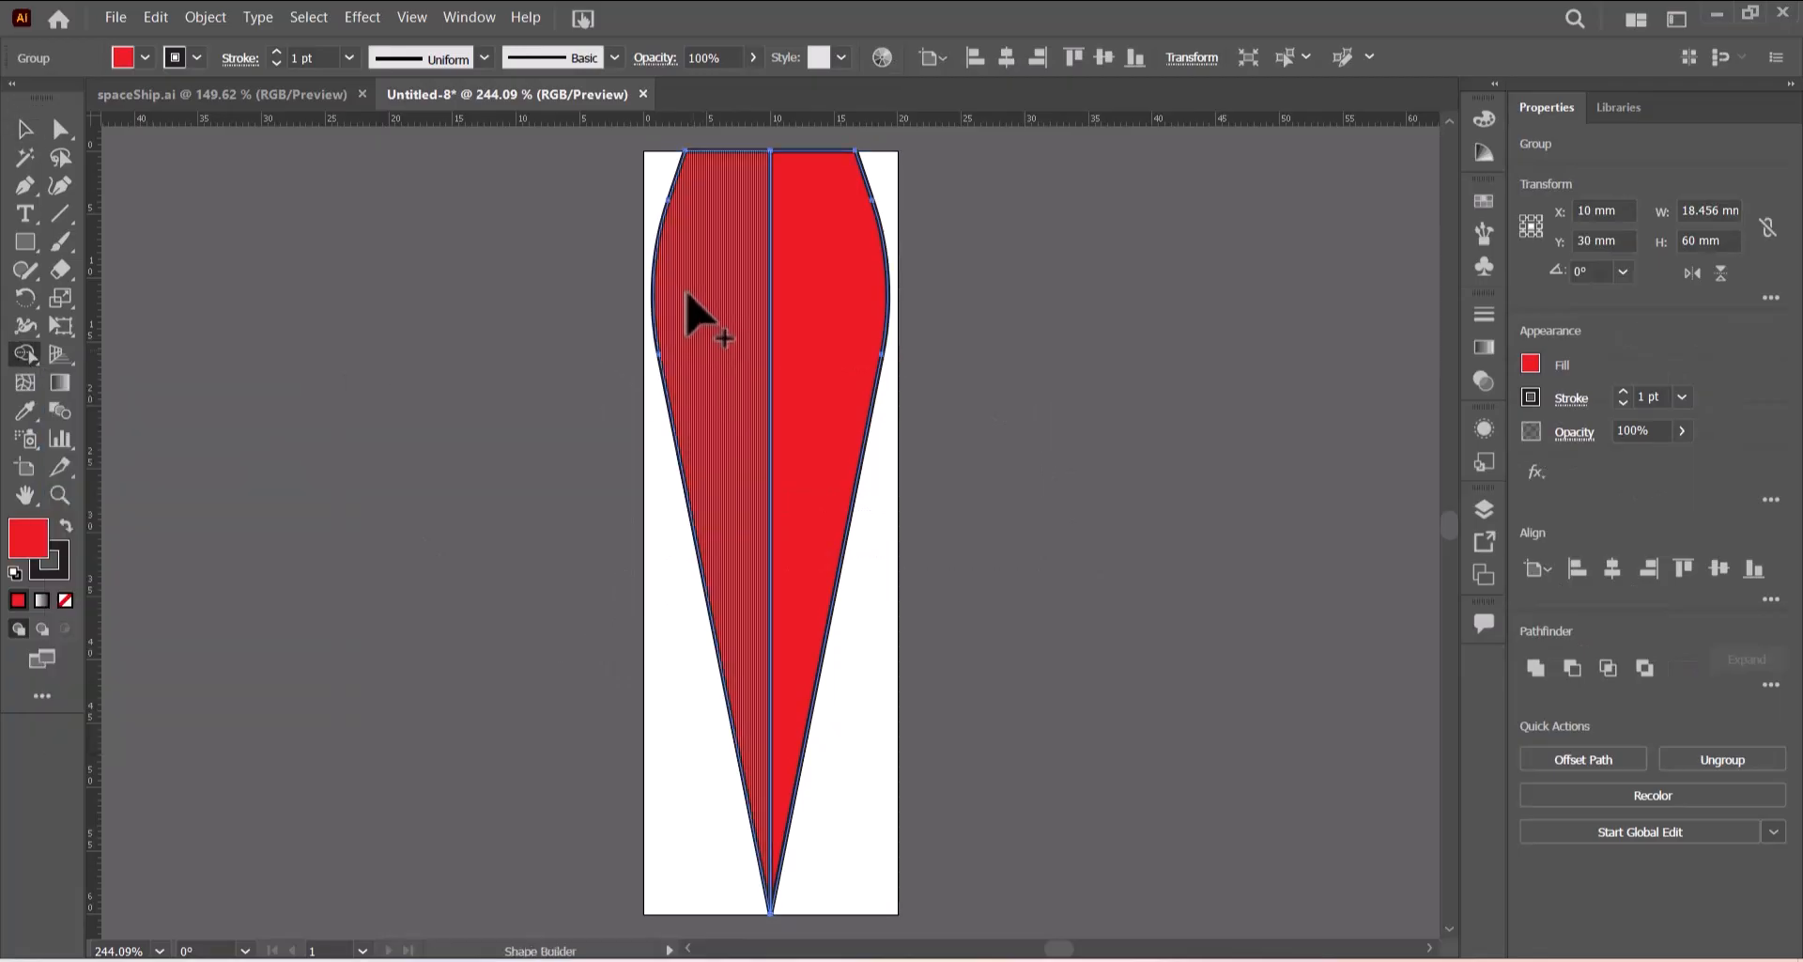
{"action": "mouse_move", "coordinate": [705, 314]}
{"action": "left_mouse_down"}
{"action": "mouse_move", "coordinate": [817, 322]}
{"action": "mouse_move", "coordinate": [845, 359]}
{"action": "left_mouse_up"}
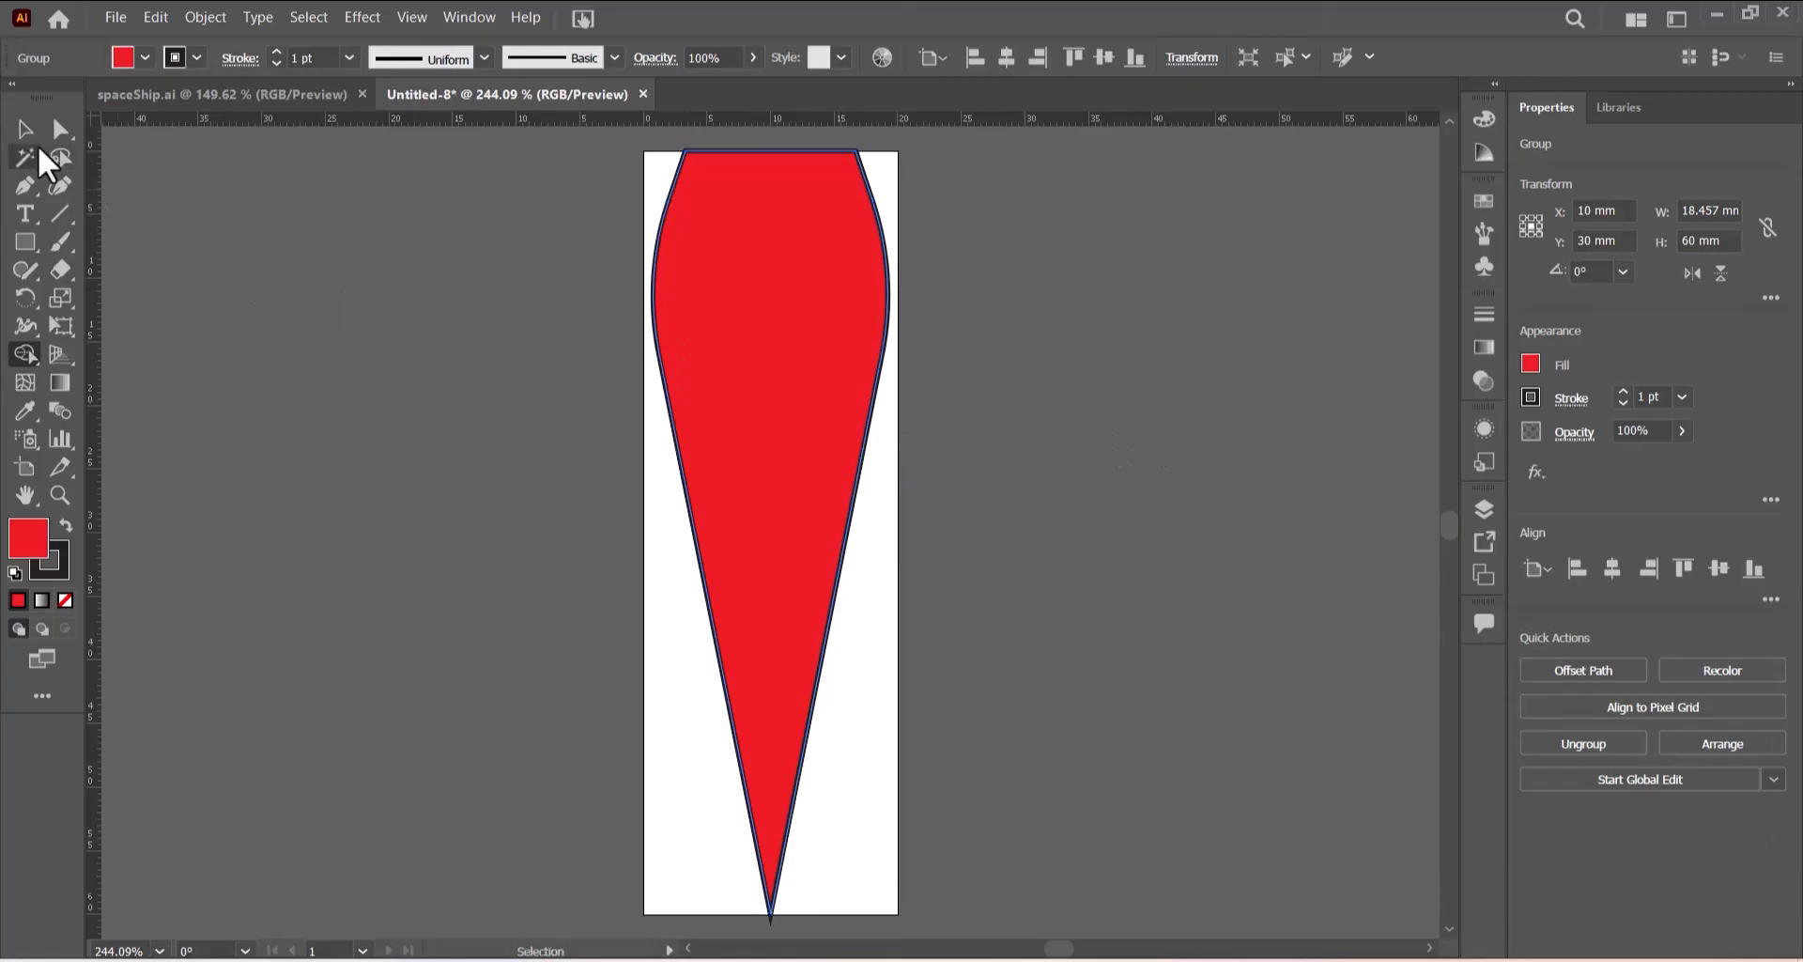
{"action": "left_click", "coordinate": [25, 128]}
{"action": "left_click", "coordinate": [1042, 438]}
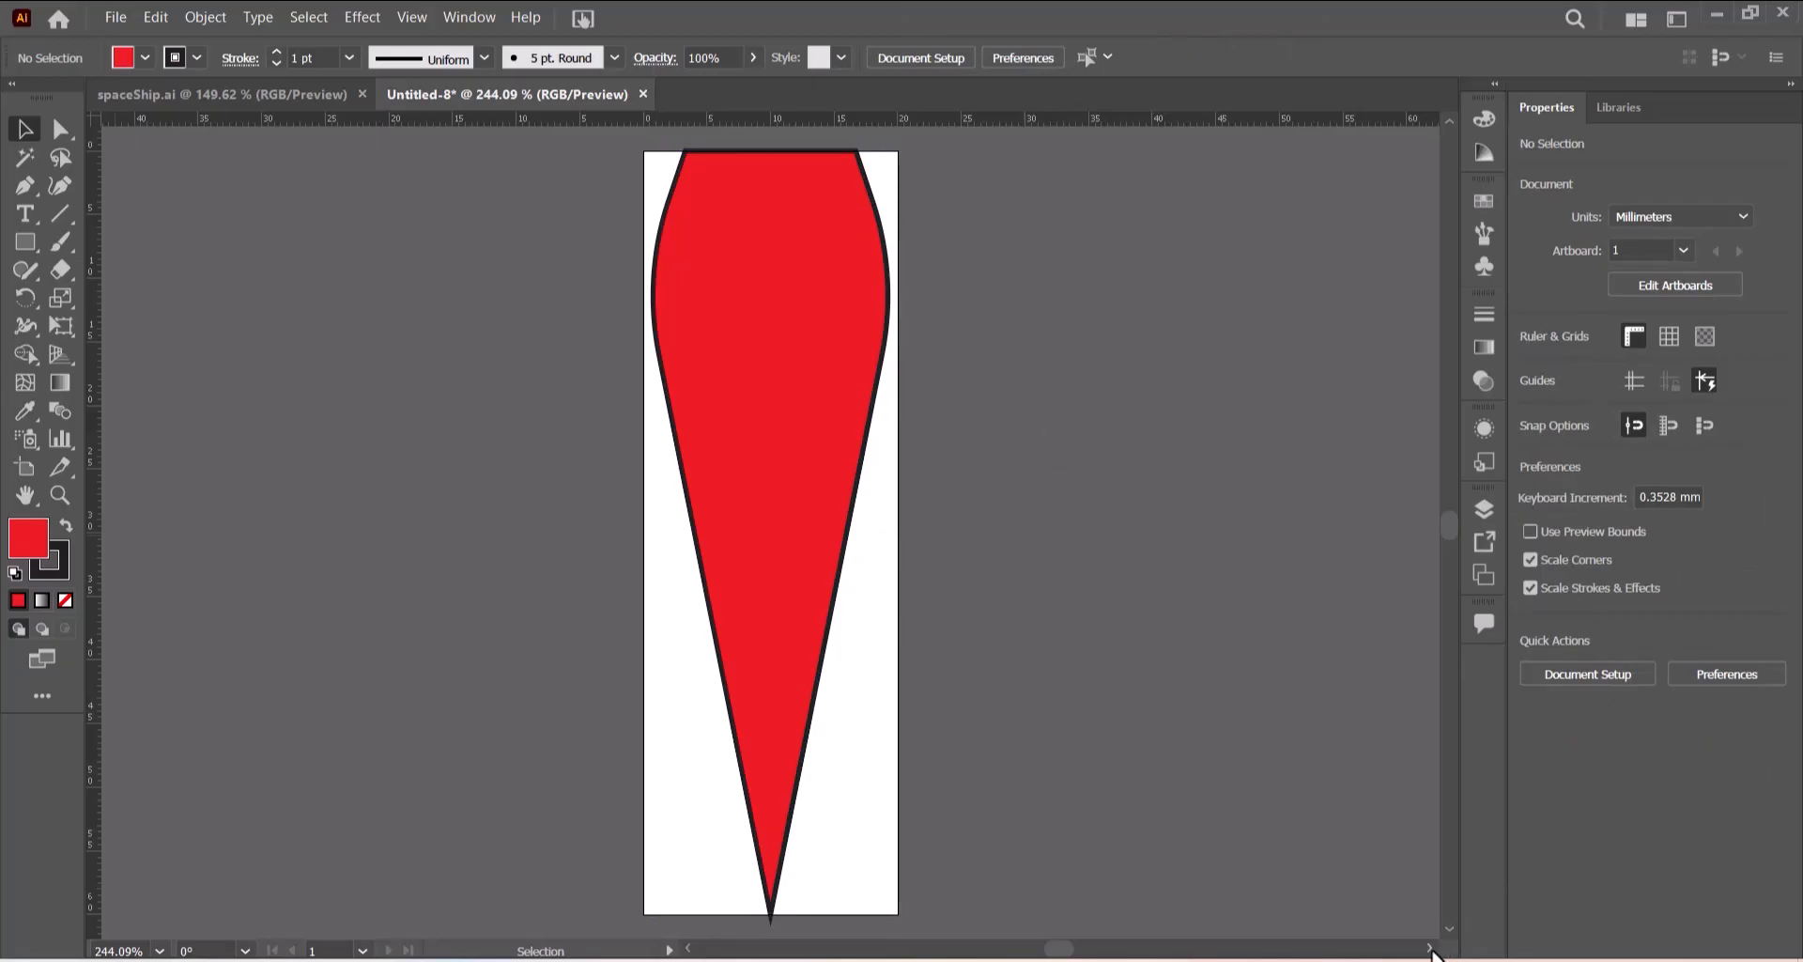
- Set the artboard's height to 50 mm, anchored at its top-centre reference point, in the artboard options
{"action": "left_click_drag", "start_coordinate": [1430, 949], "coordinate": [1431, 949]}
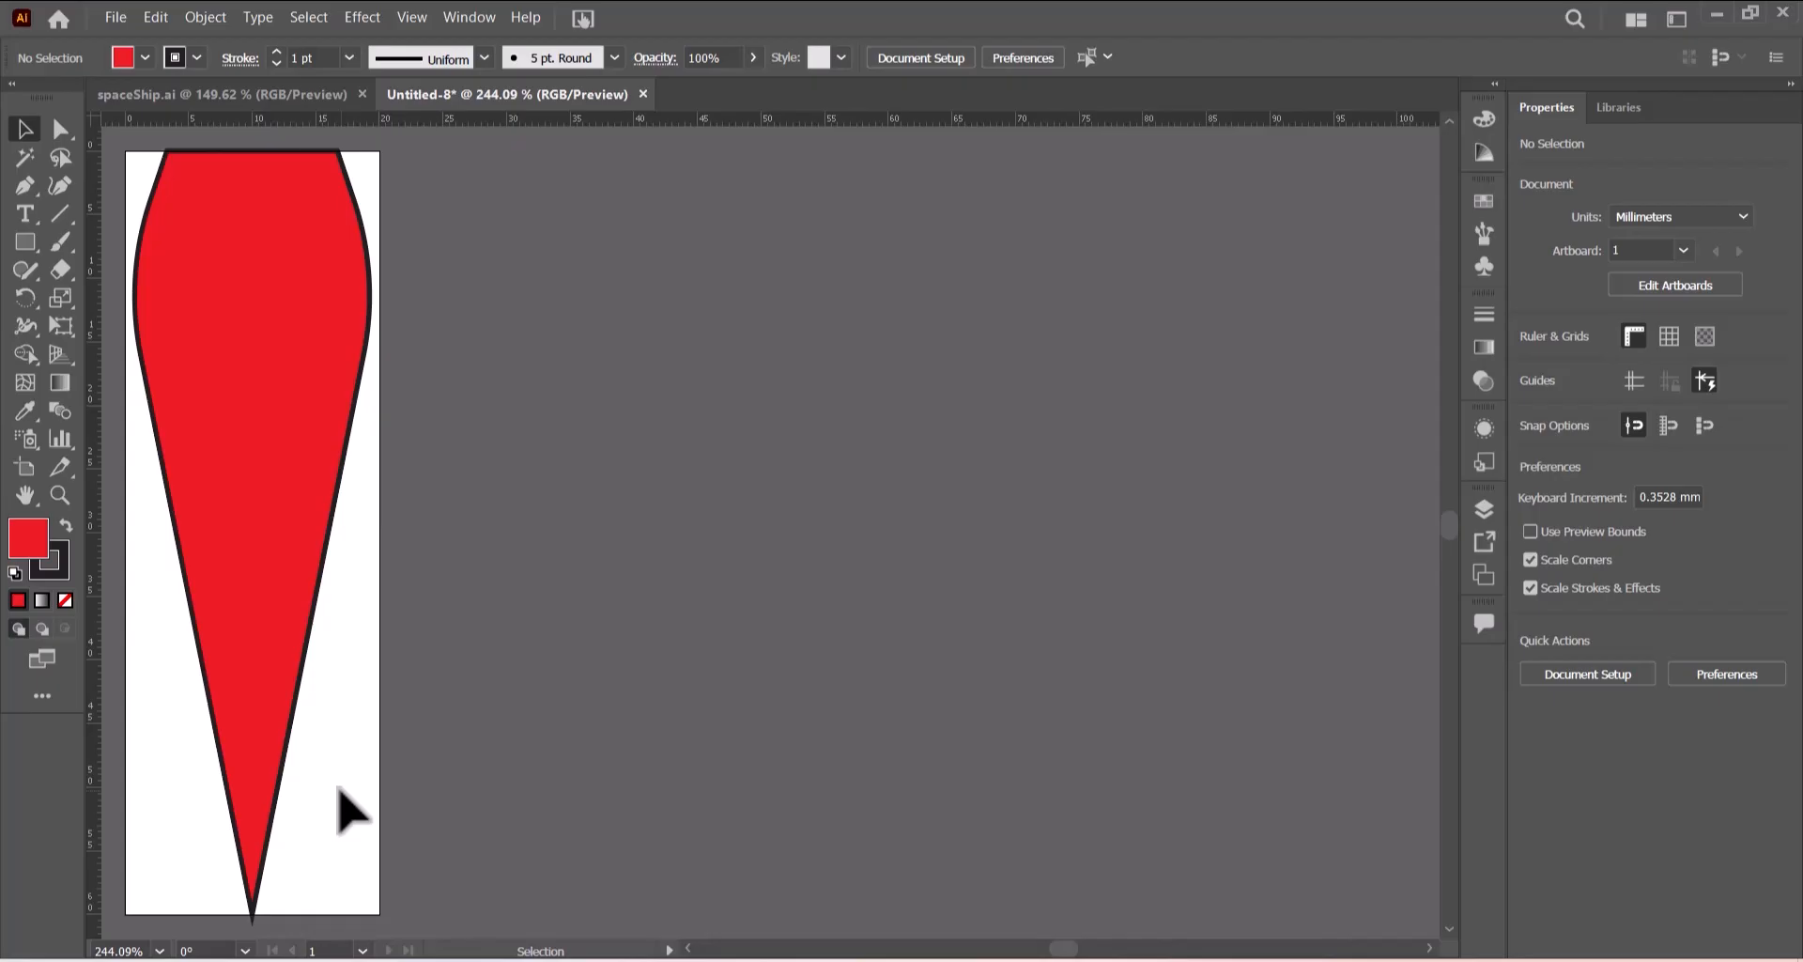
{"action": "left_click", "coordinate": [1484, 513]}
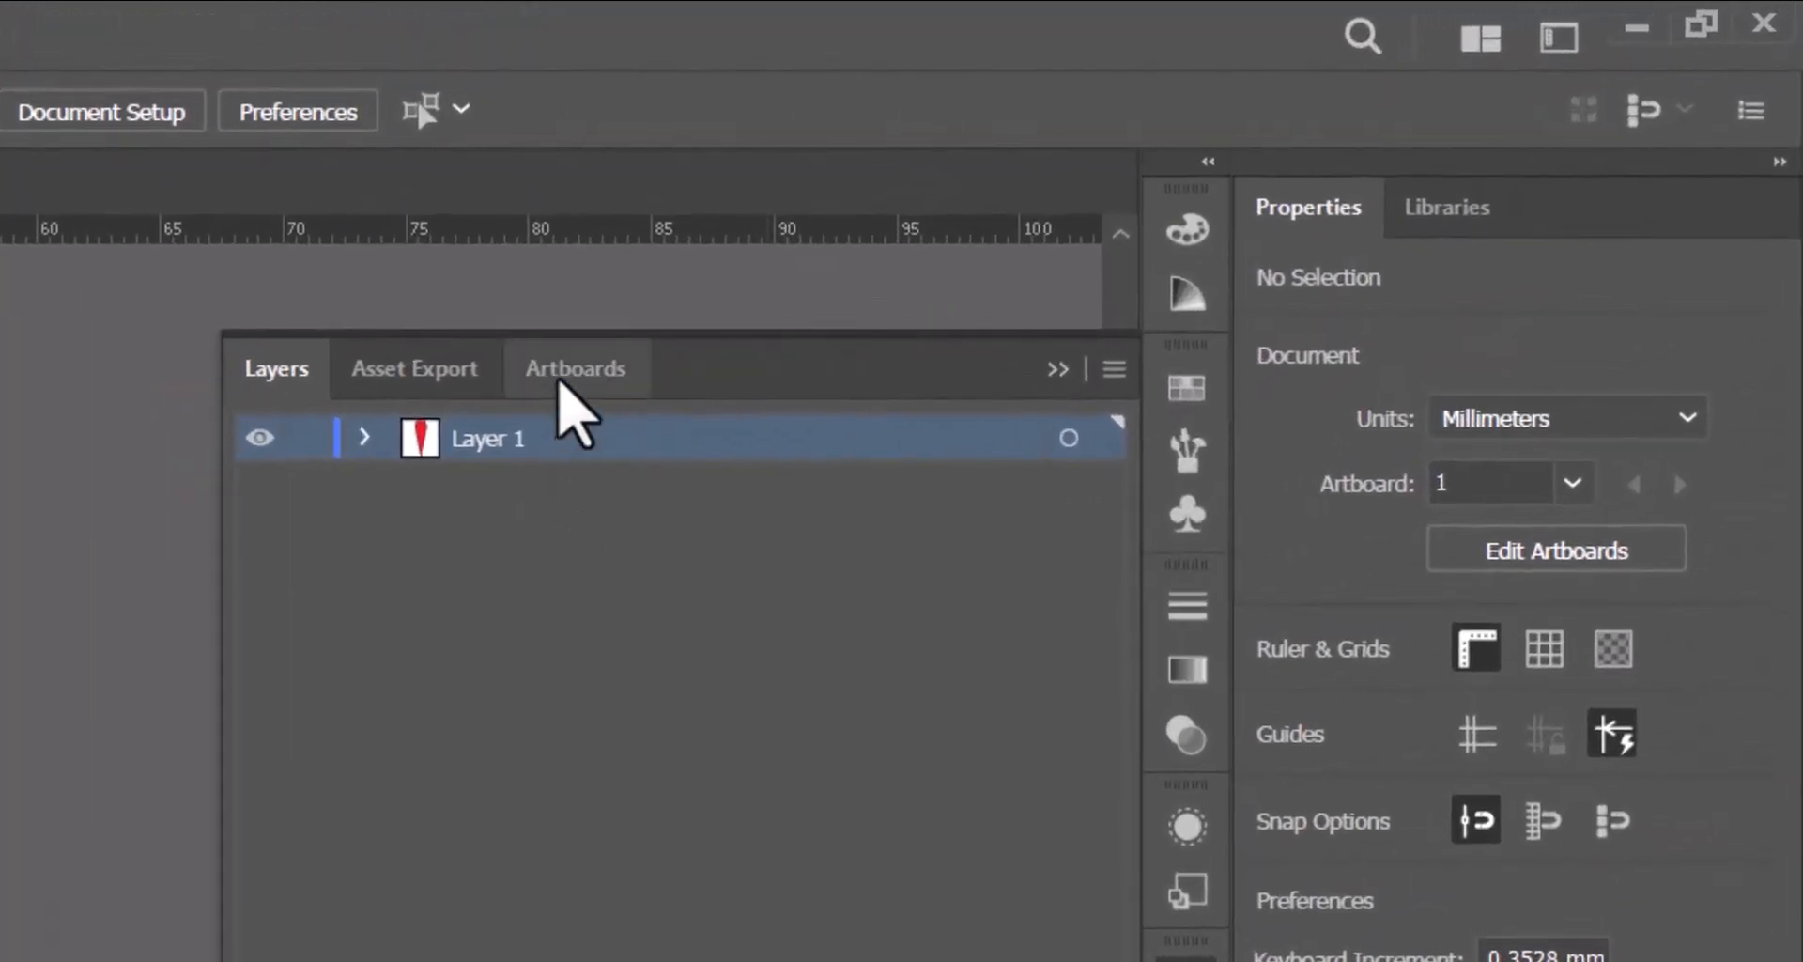
{"action": "left_click", "coordinate": [561, 386]}
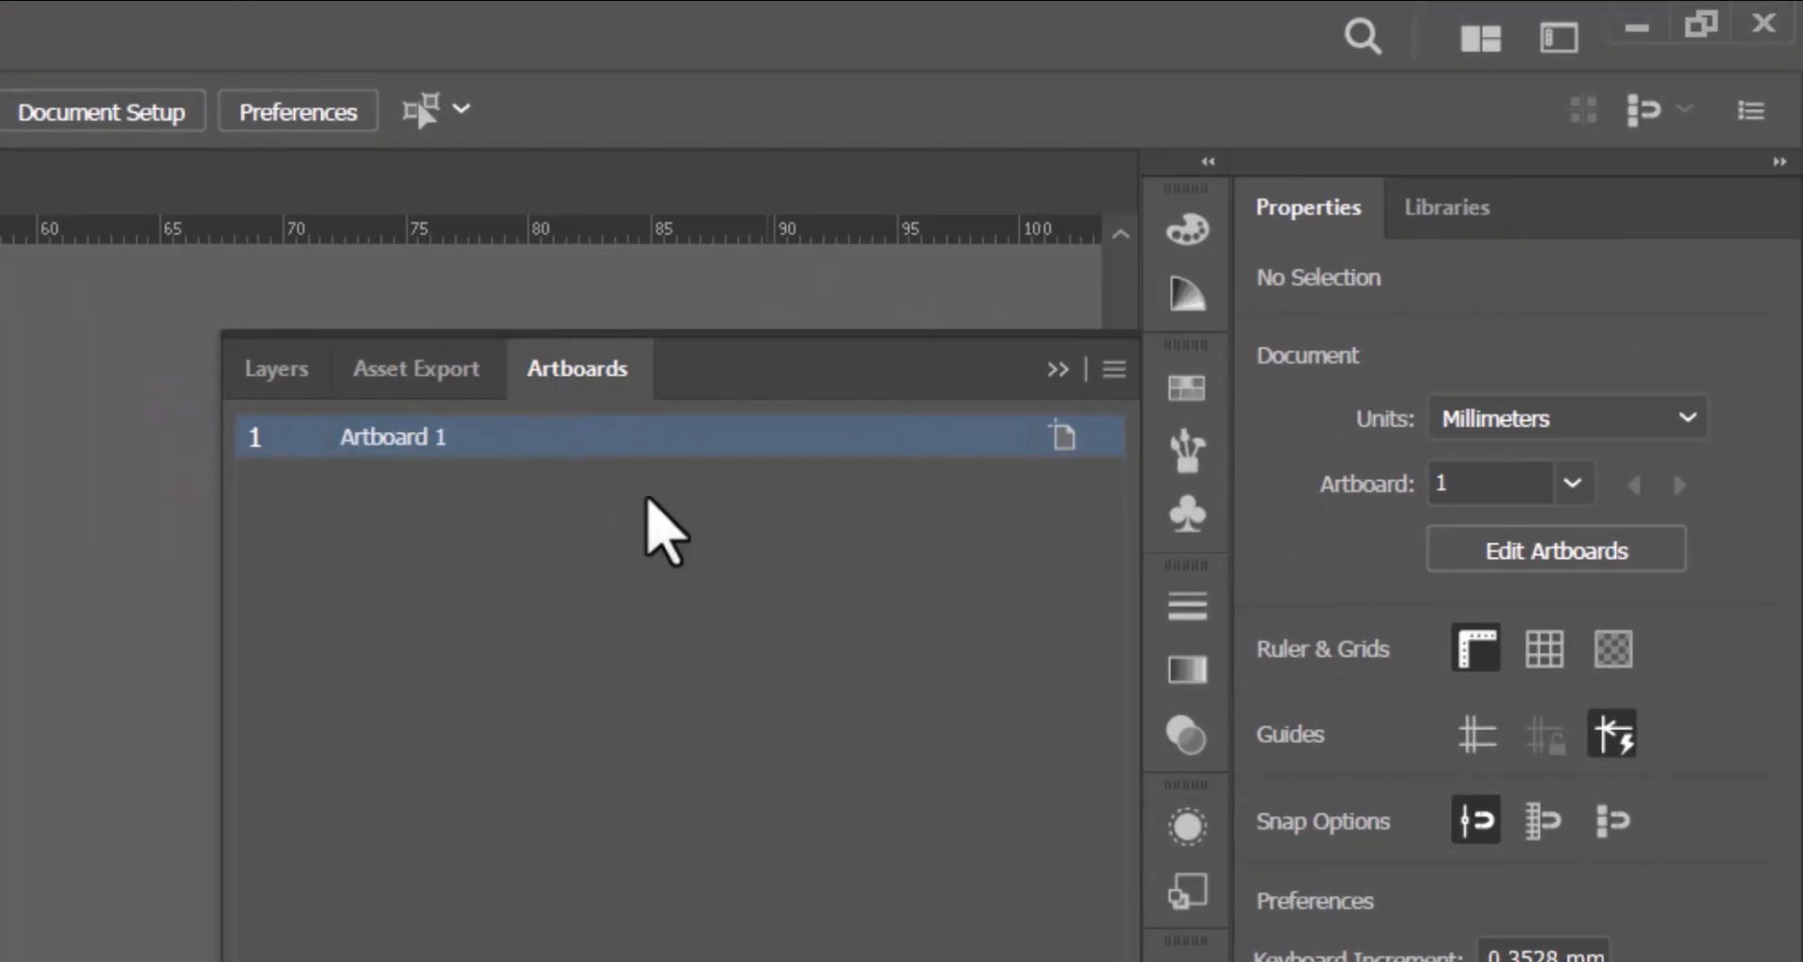
{"action": "left_click", "coordinate": [1058, 437]}
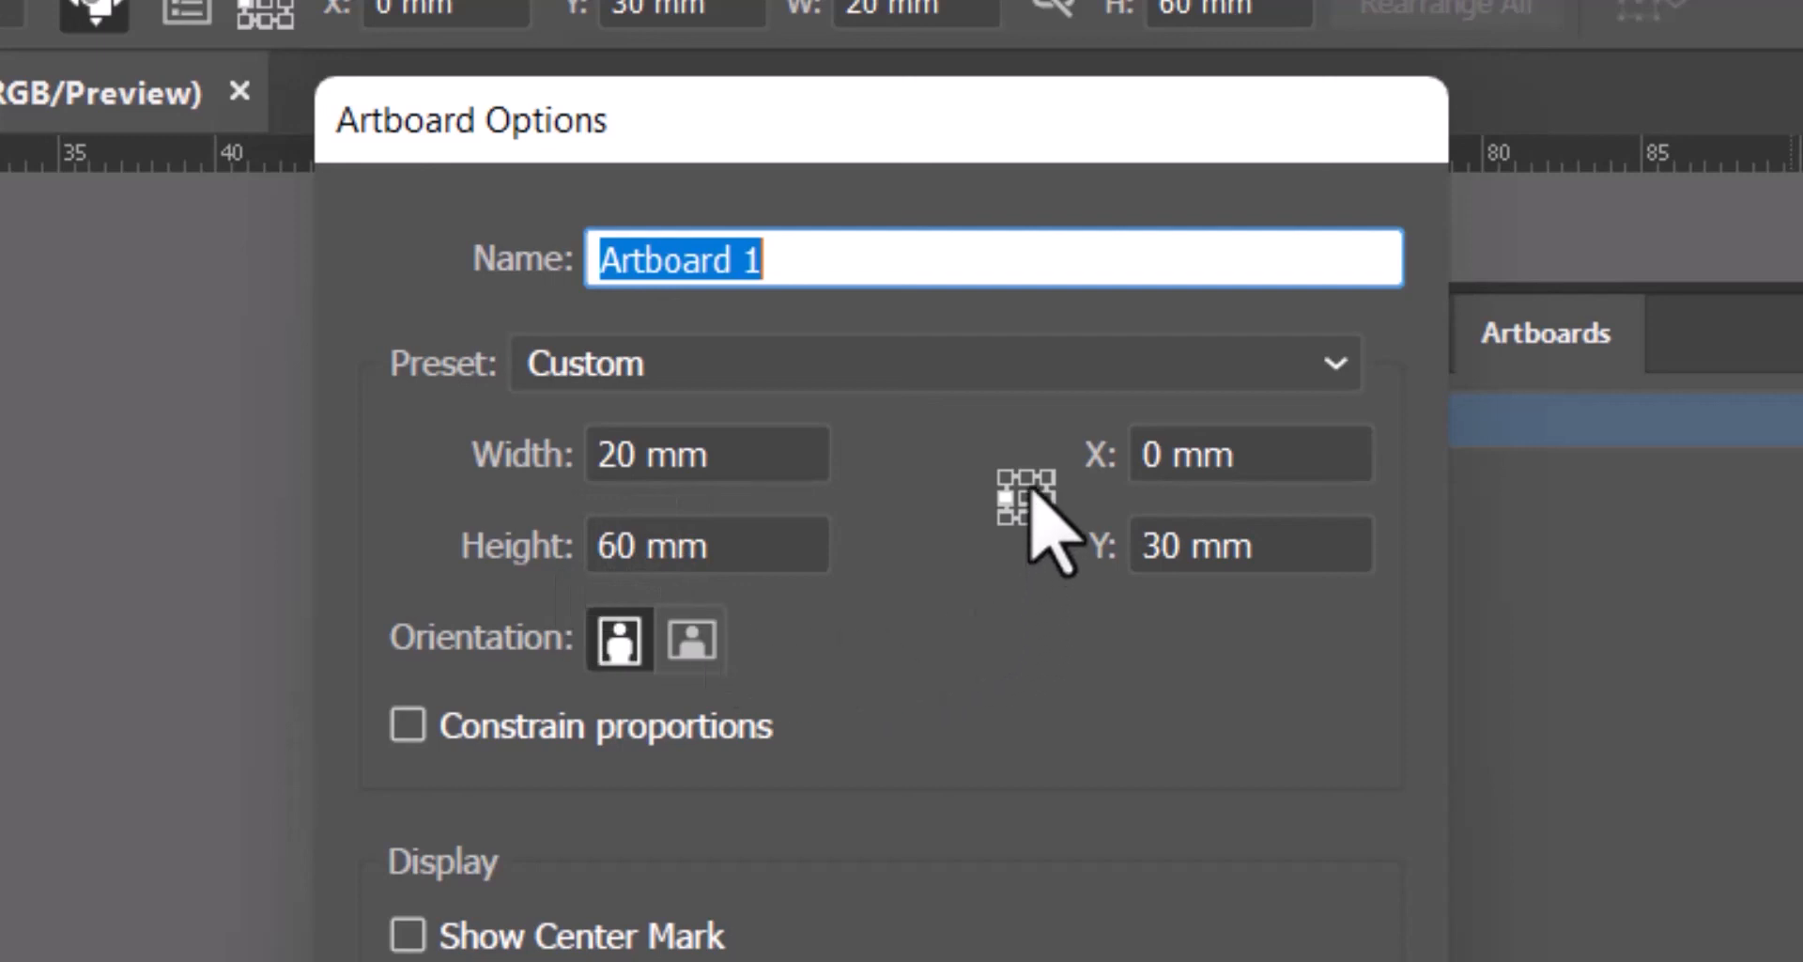
{"action": "left_click", "coordinate": [1026, 476]}
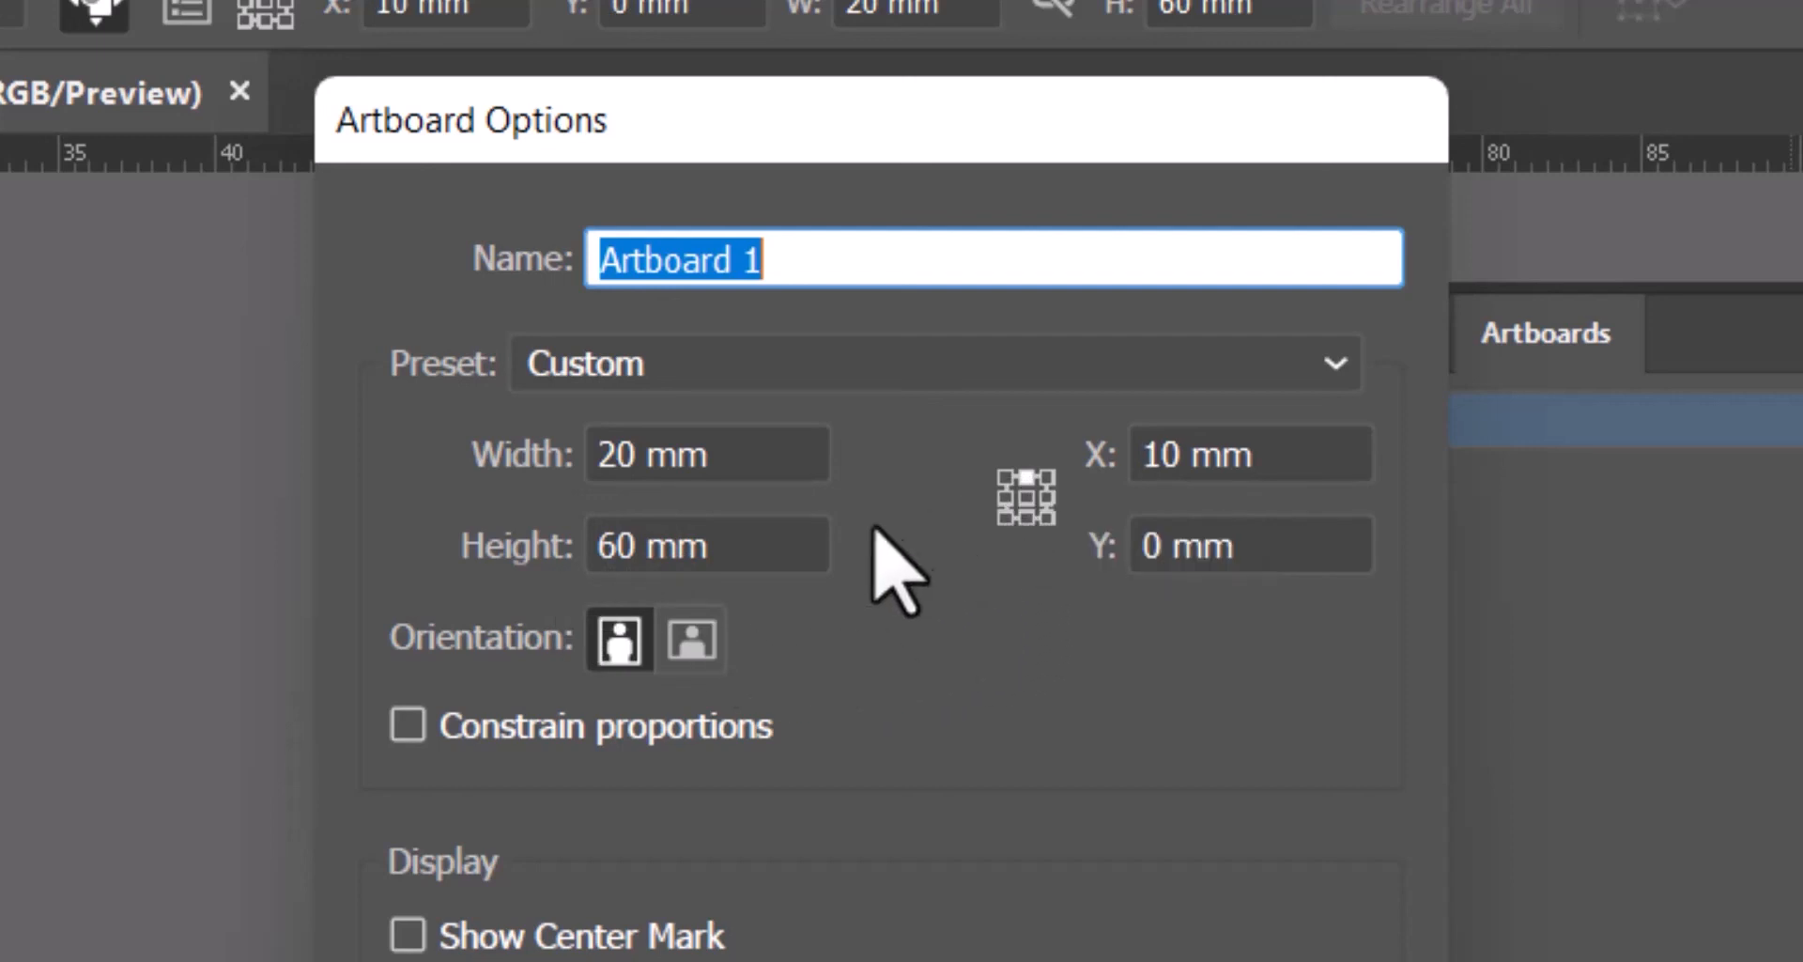
{"action": "left_click", "coordinate": [620, 545]}
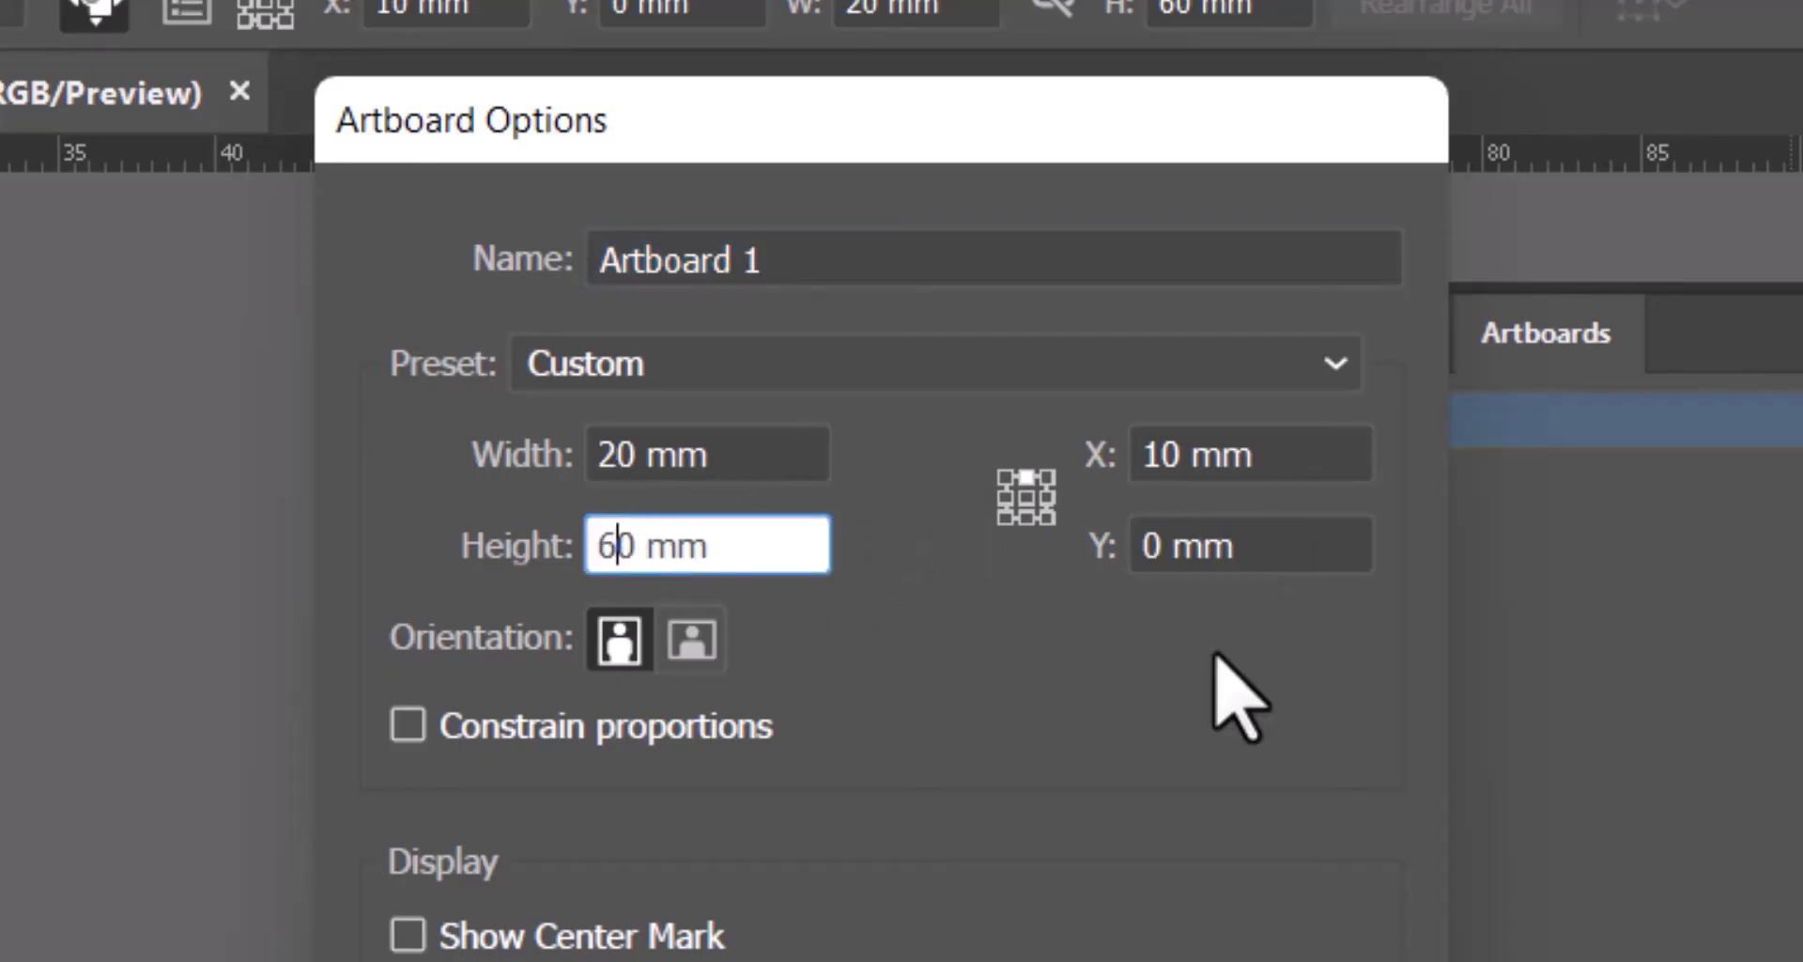
{"action": "key", "text": "BackSpace"}
{"action": "type", "text": "5"}
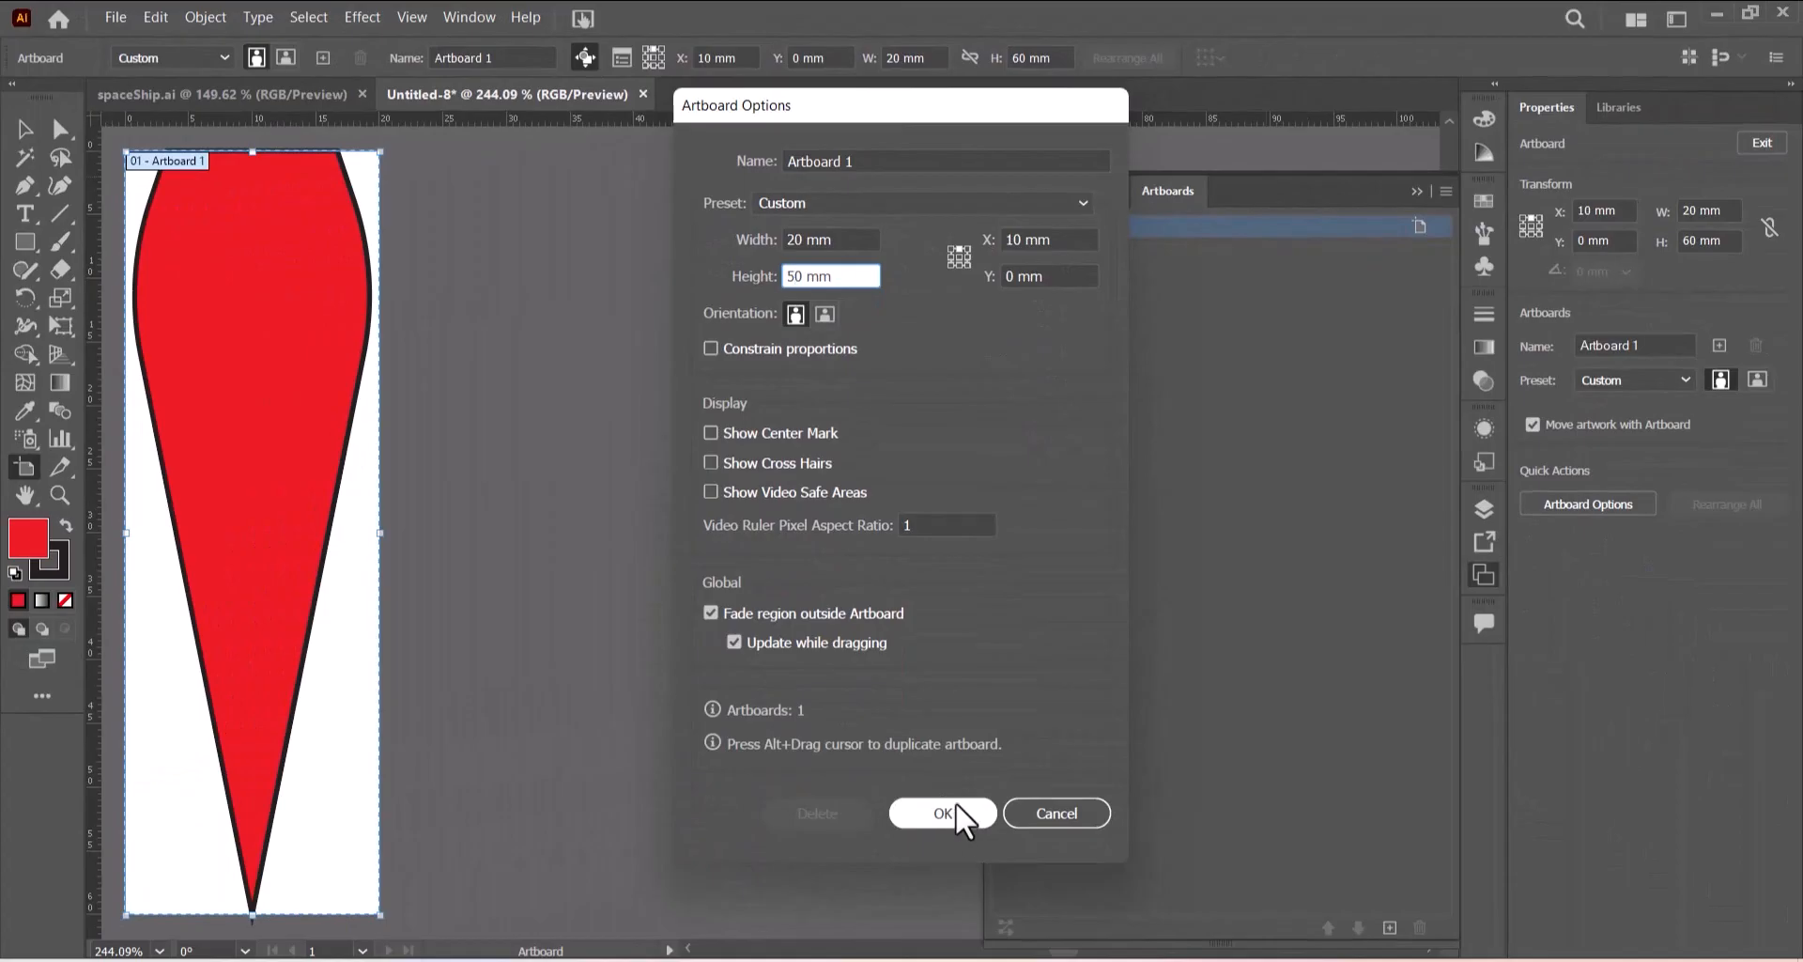
{"action": "left_click", "coordinate": [943, 812]}
{"action": "key", "text": "Escape"}
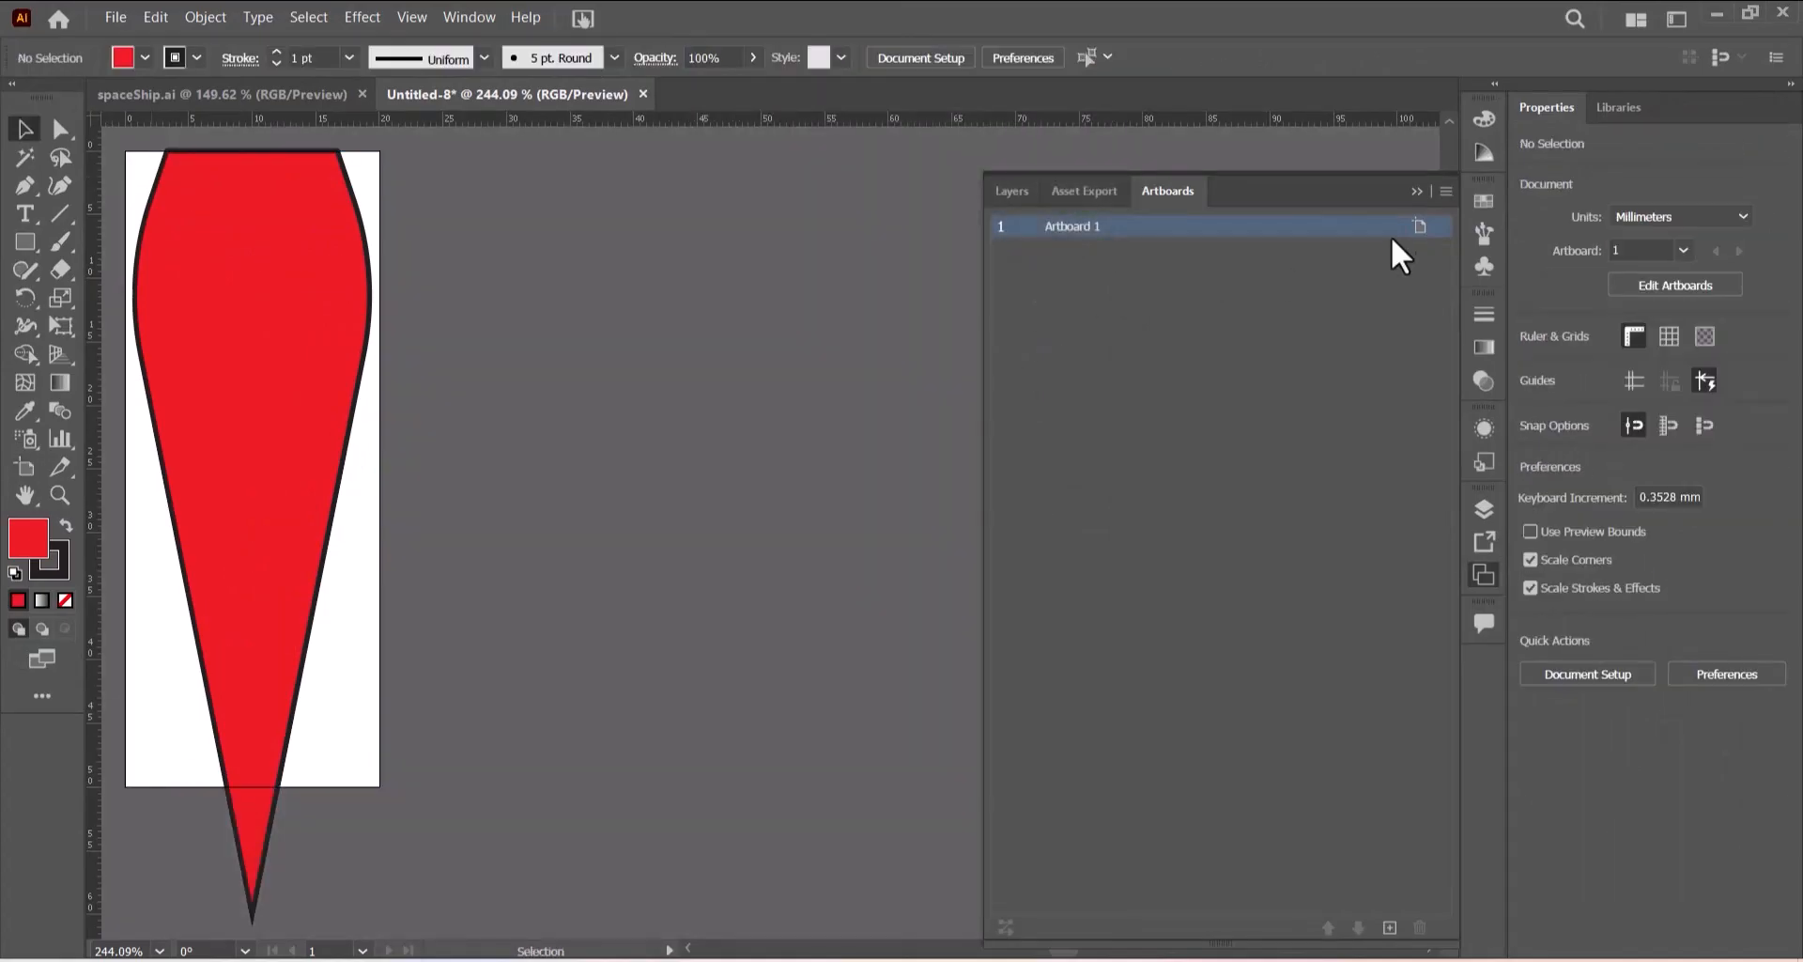
- Scale the flame so it fits inside the shortened artboard, about 19 mm wide and 49 mm tall
{"action": "left_click", "coordinate": [1416, 193]}
{"action": "left_click", "coordinate": [289, 495]}
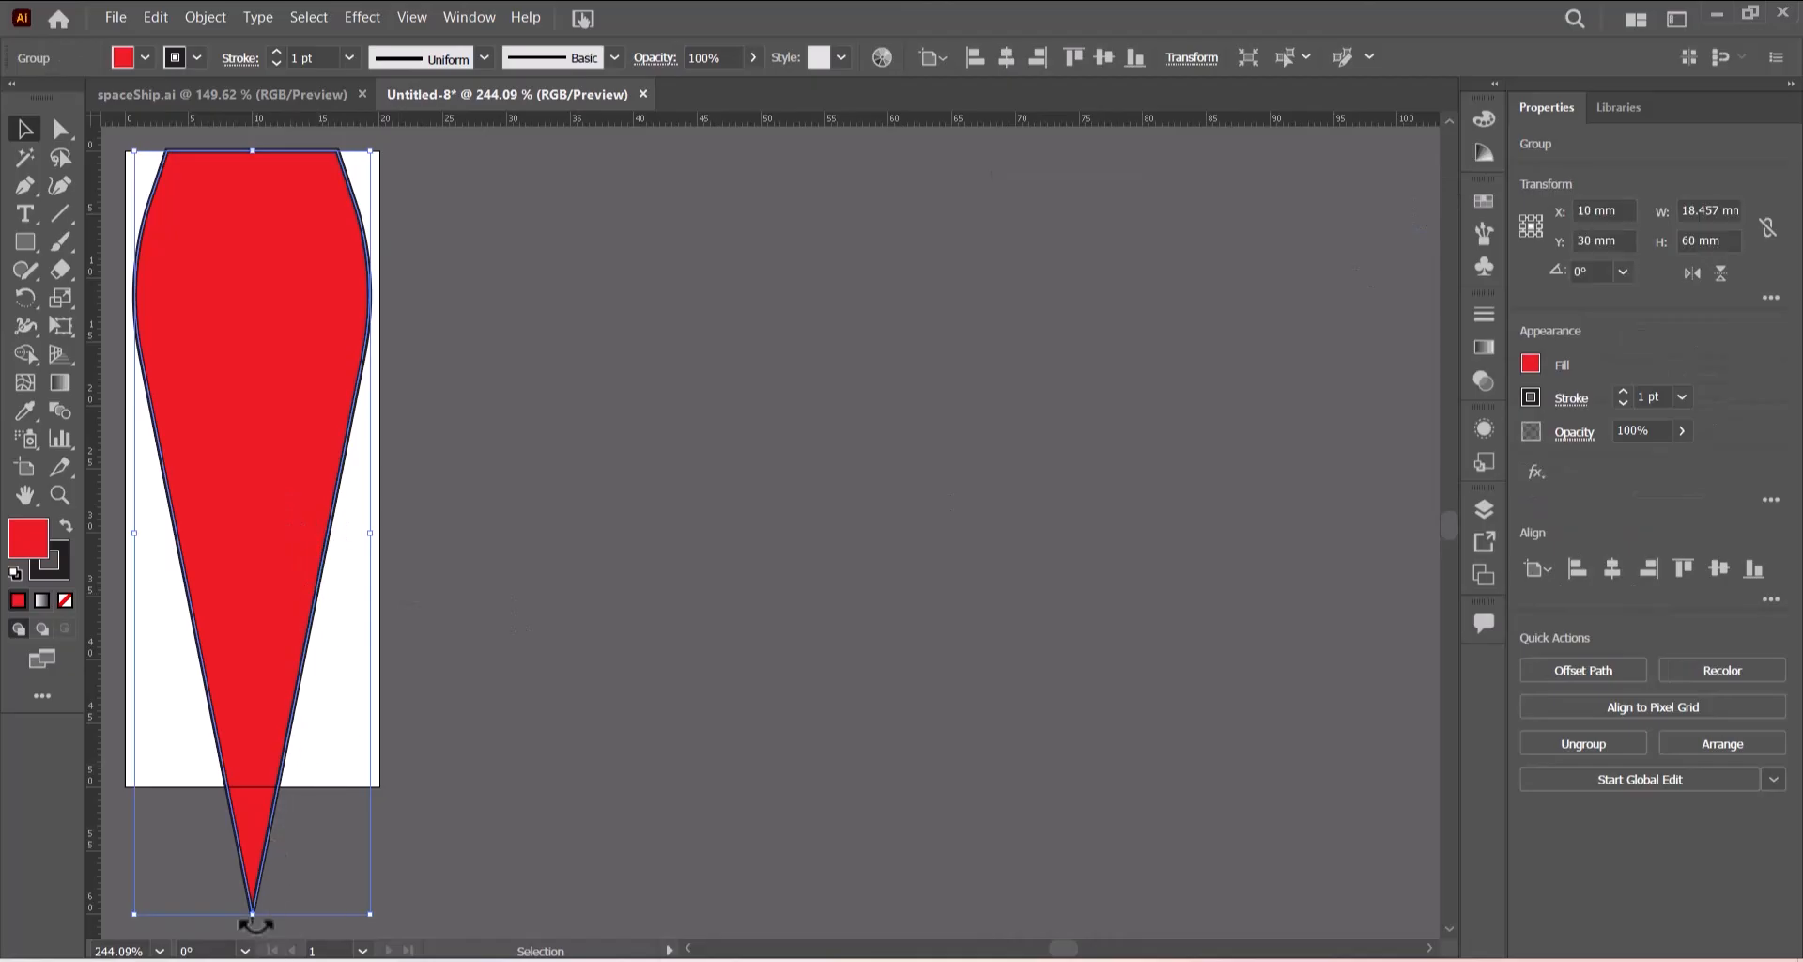
{"action": "left_click_drag", "start_coordinate": [253, 911], "coordinate": [278, 780]}
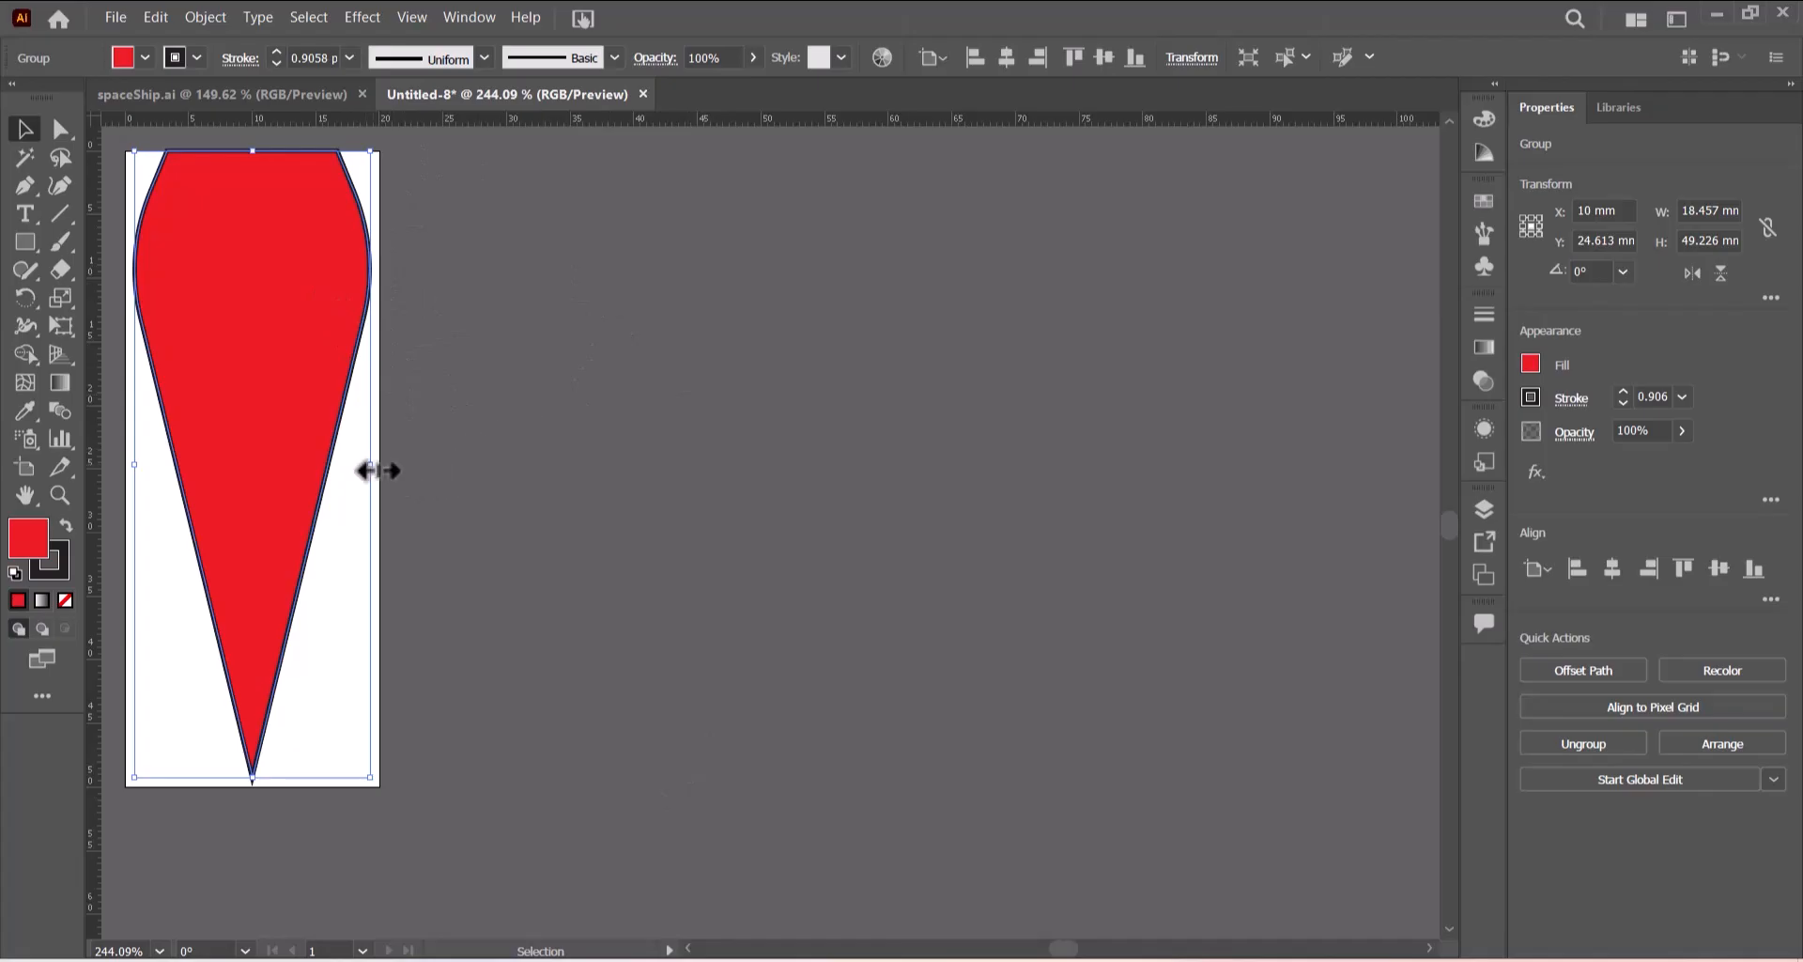
{"action": "left_click_drag", "start_coordinate": [370, 470], "coordinate": [380, 469]}
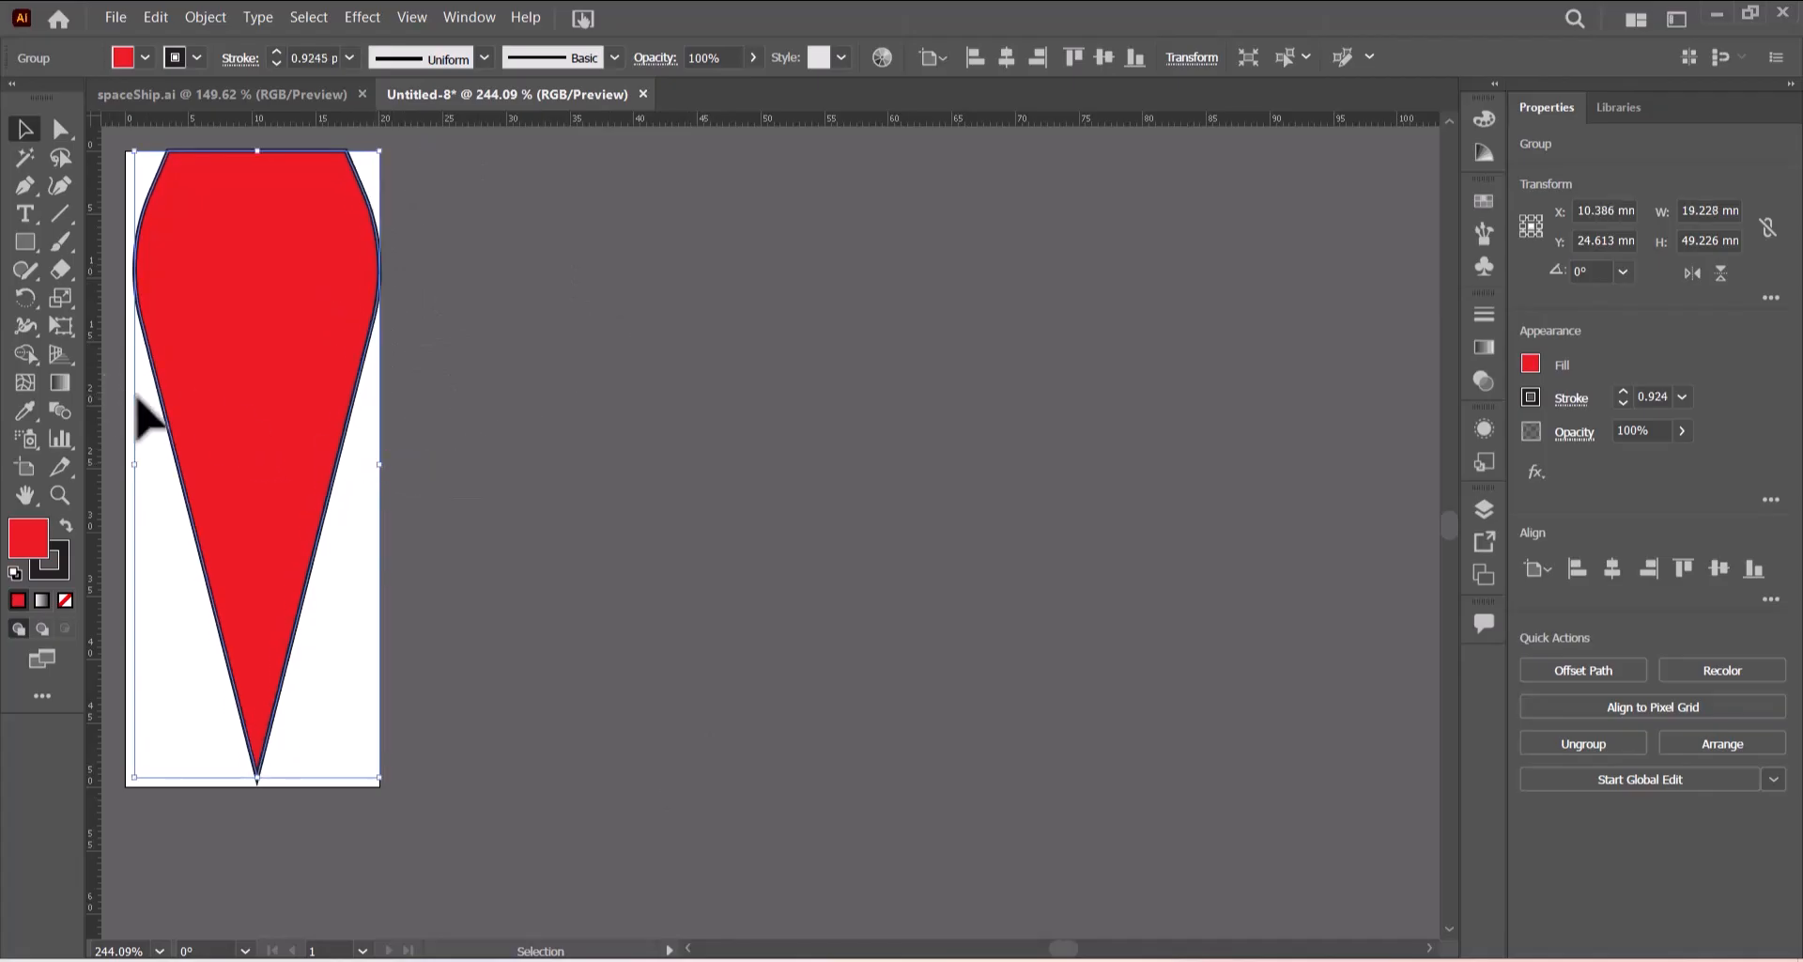
{"action": "left_click", "coordinate": [615, 350]}
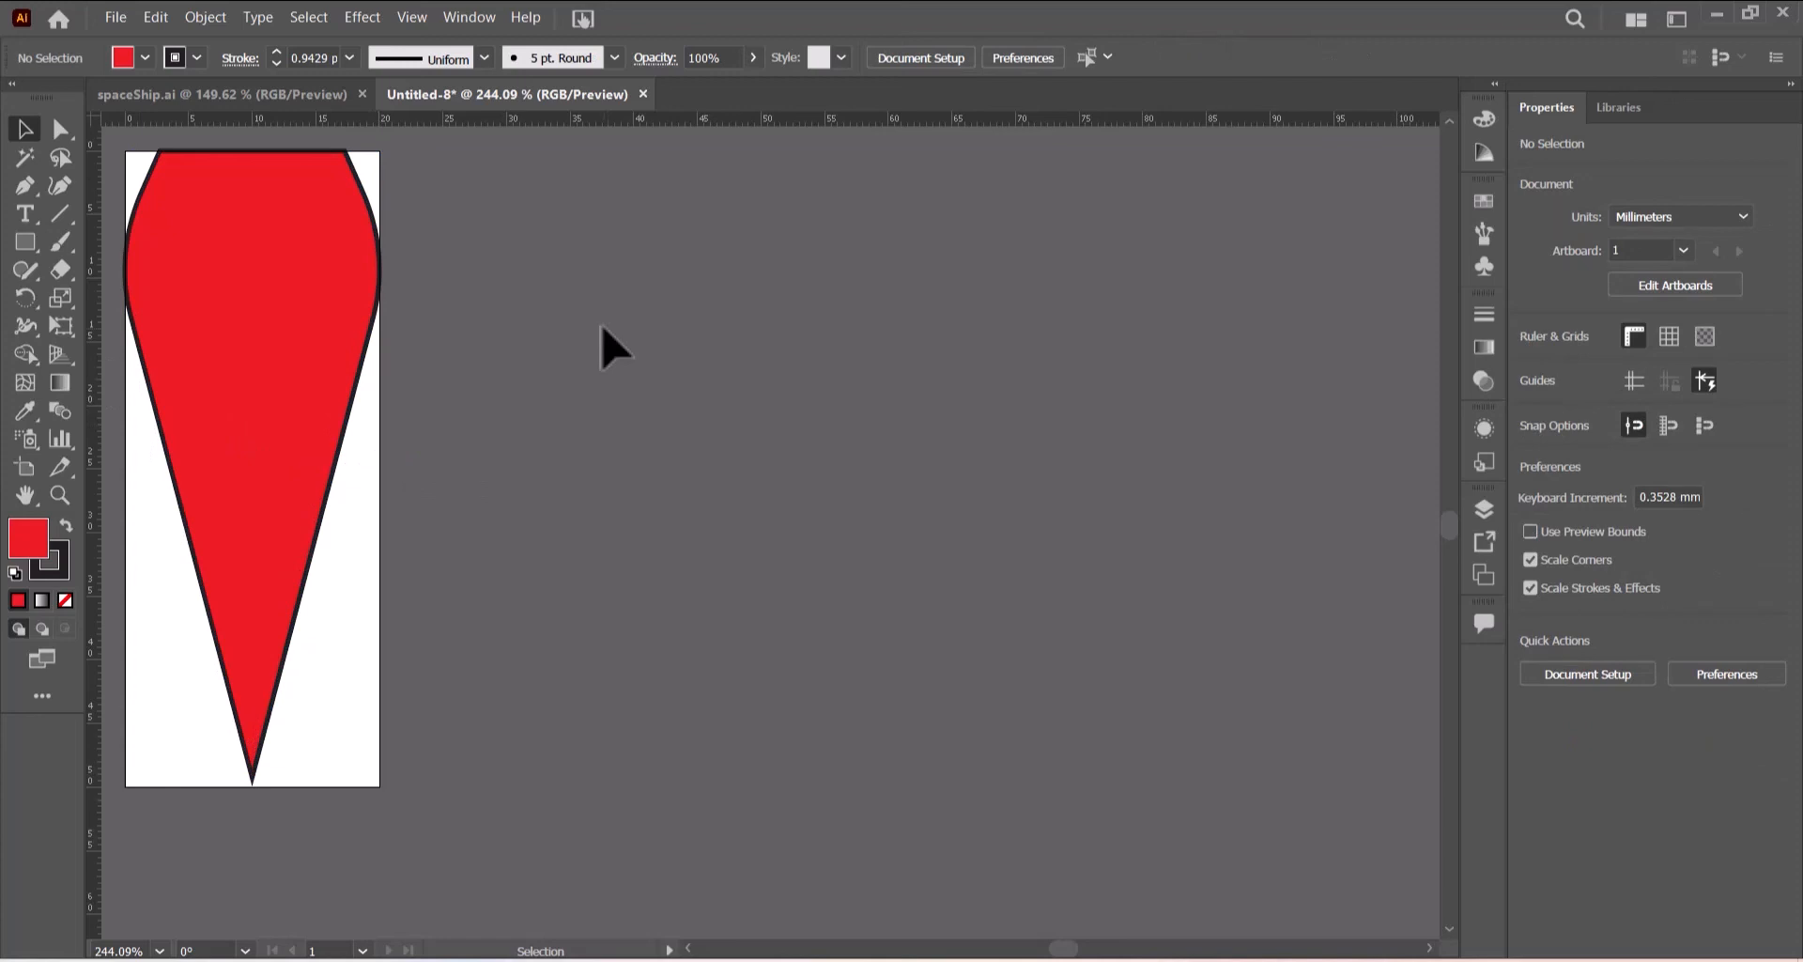
{"action": "key", "text": "ctrl+0"}
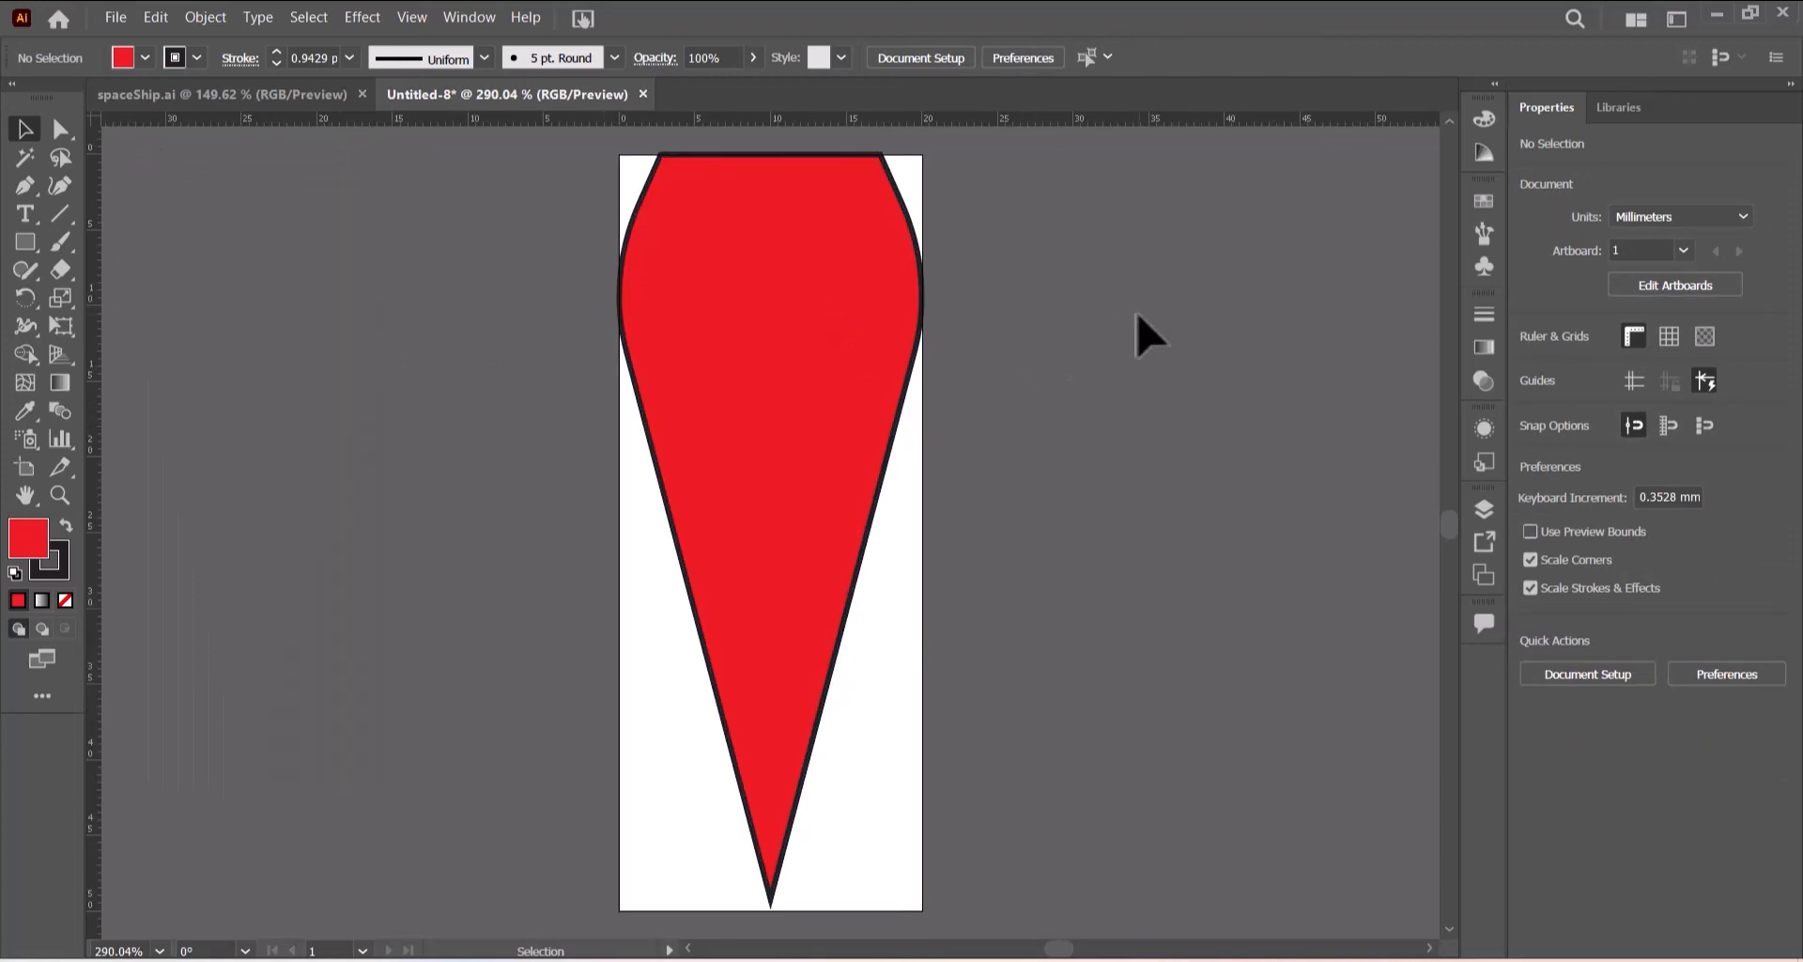
- Copy the flame, paste the copy in front, and fill the copy orange
{"action": "left_click", "coordinate": [765, 362]}
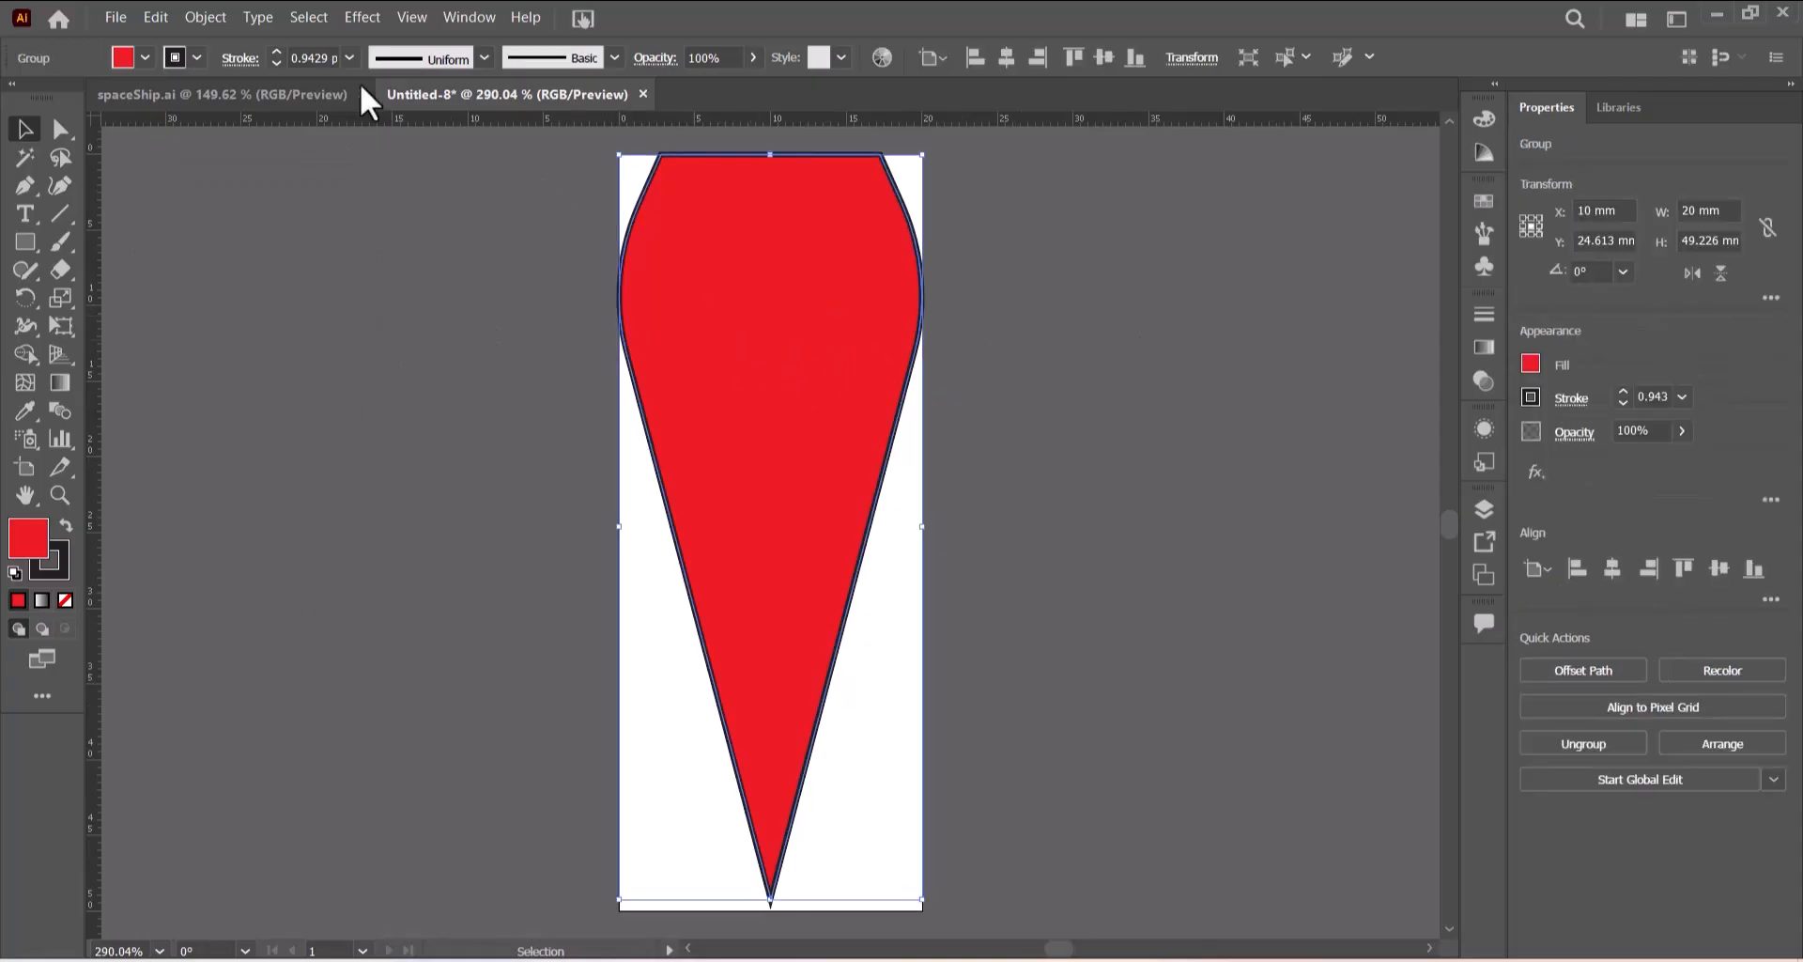
{"action": "left_click", "coordinate": [150, 19]}
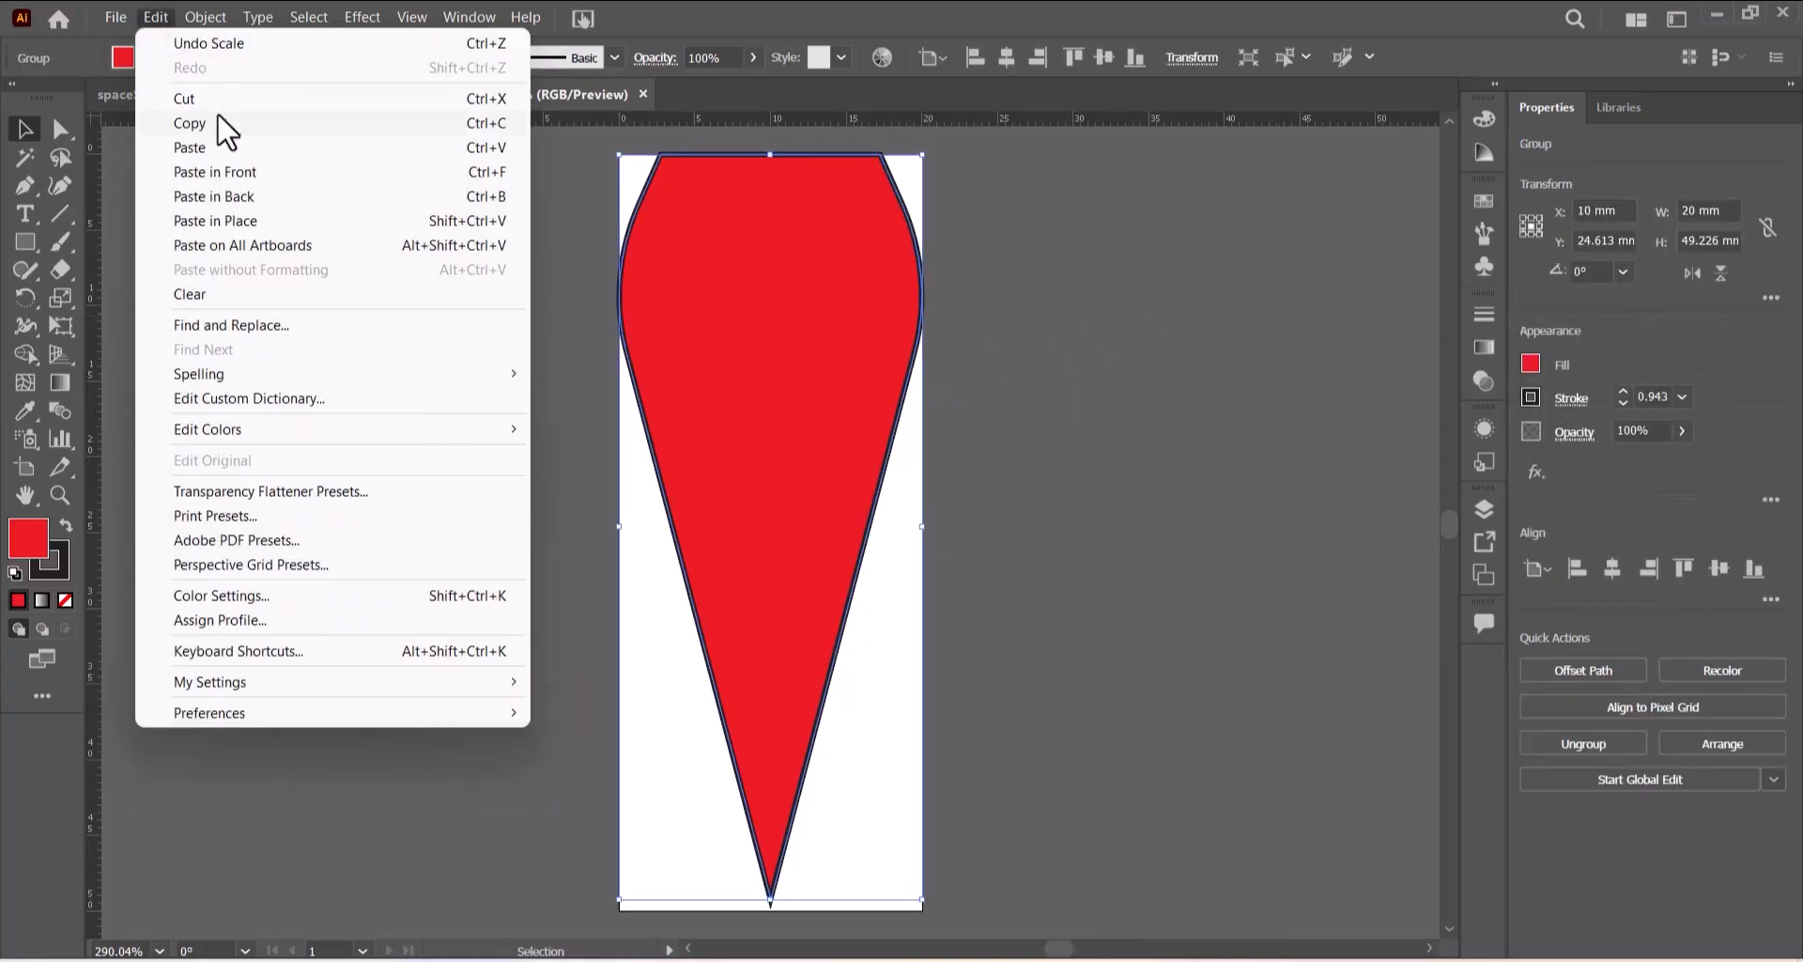
{"action": "left_click", "coordinate": [217, 125]}
{"action": "left_click", "coordinate": [158, 18]}
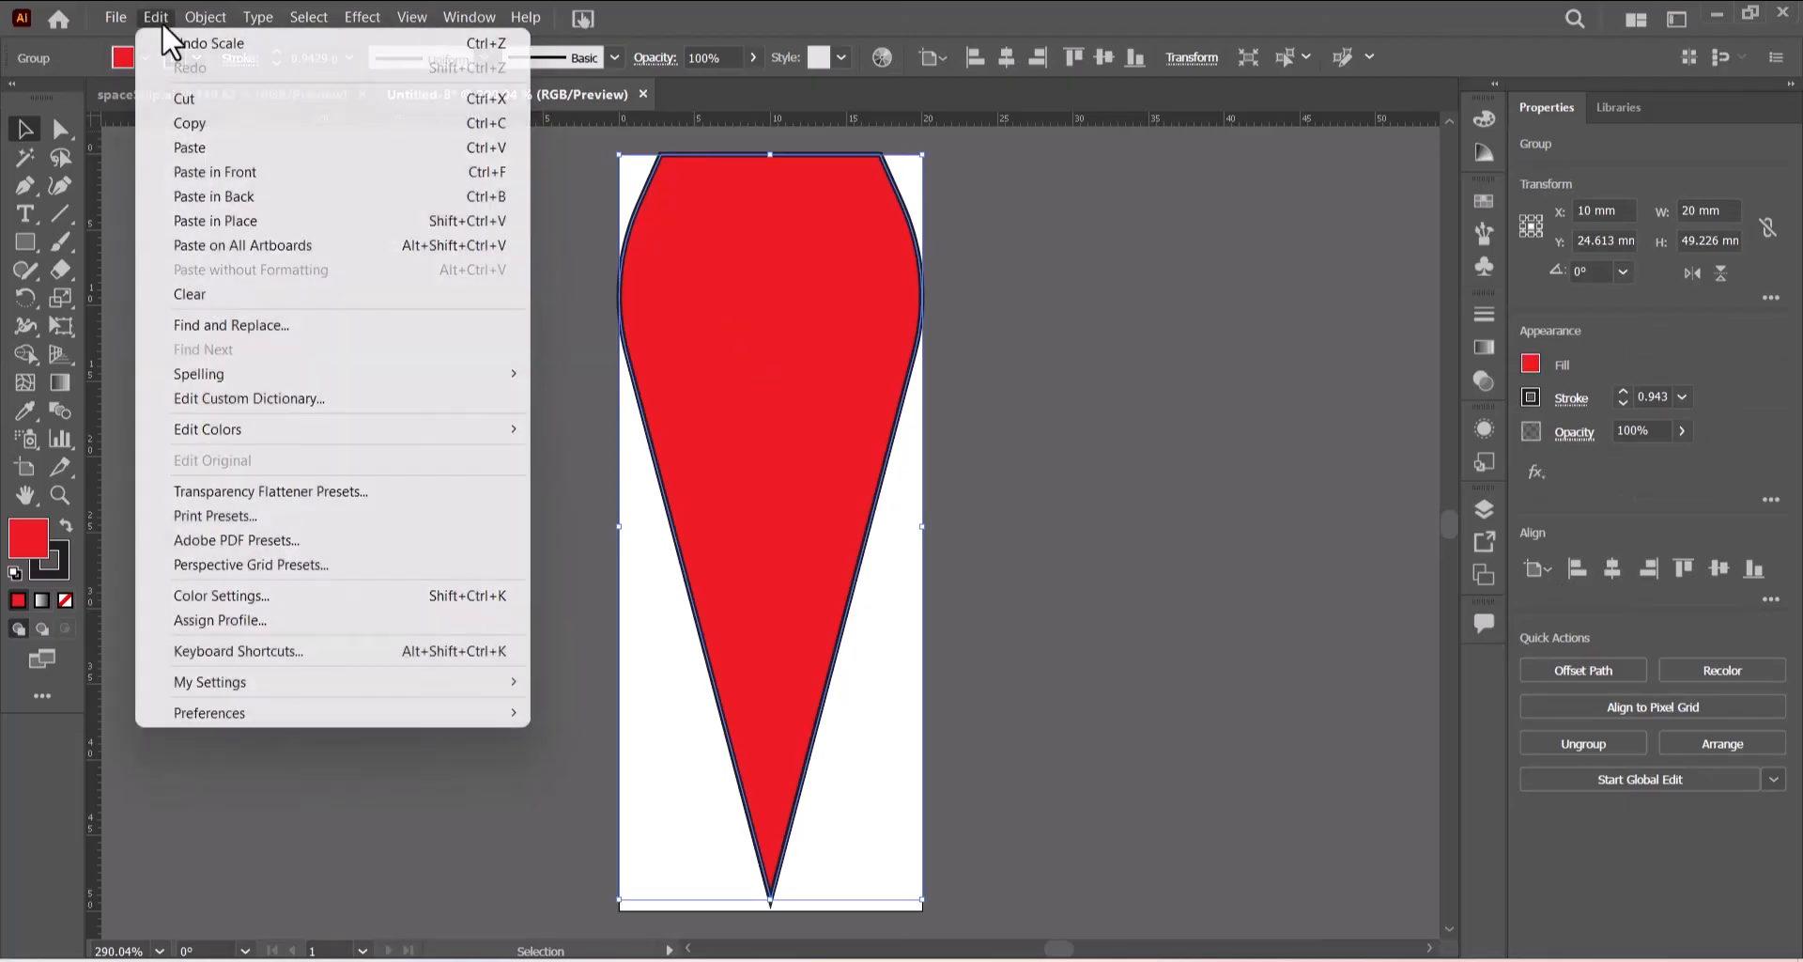
{"action": "left_click", "coordinate": [242, 174]}
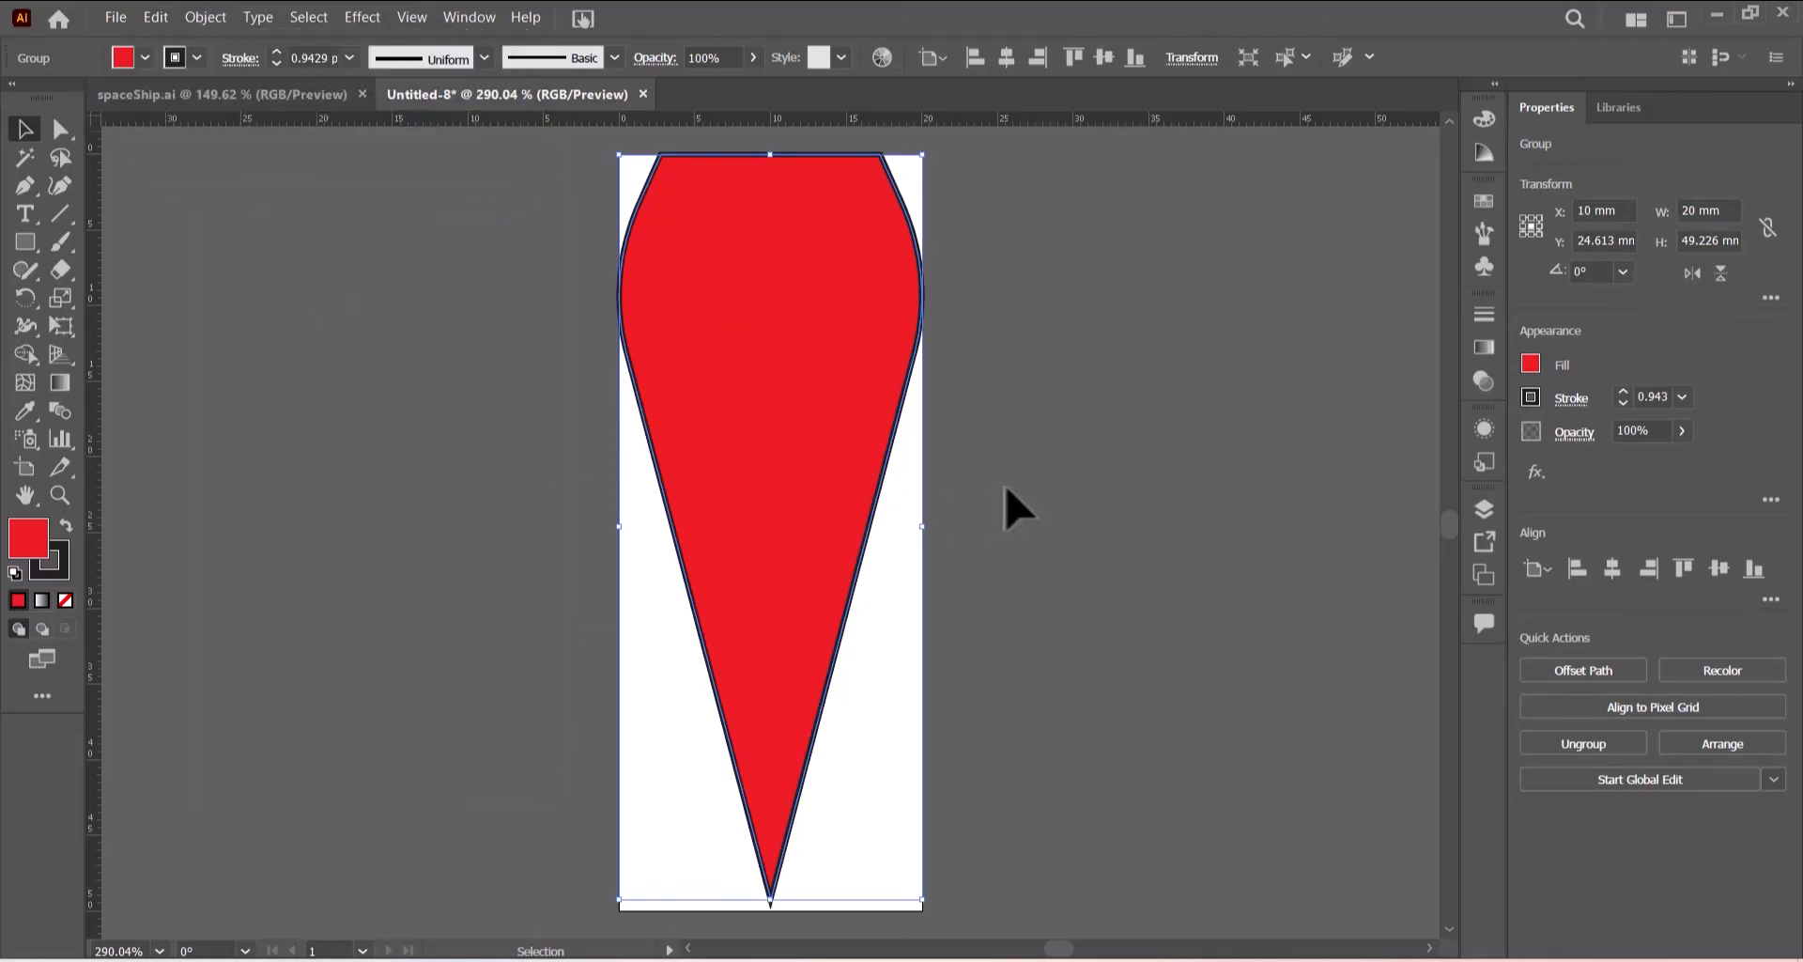
{"action": "left_click", "coordinate": [144, 56]}
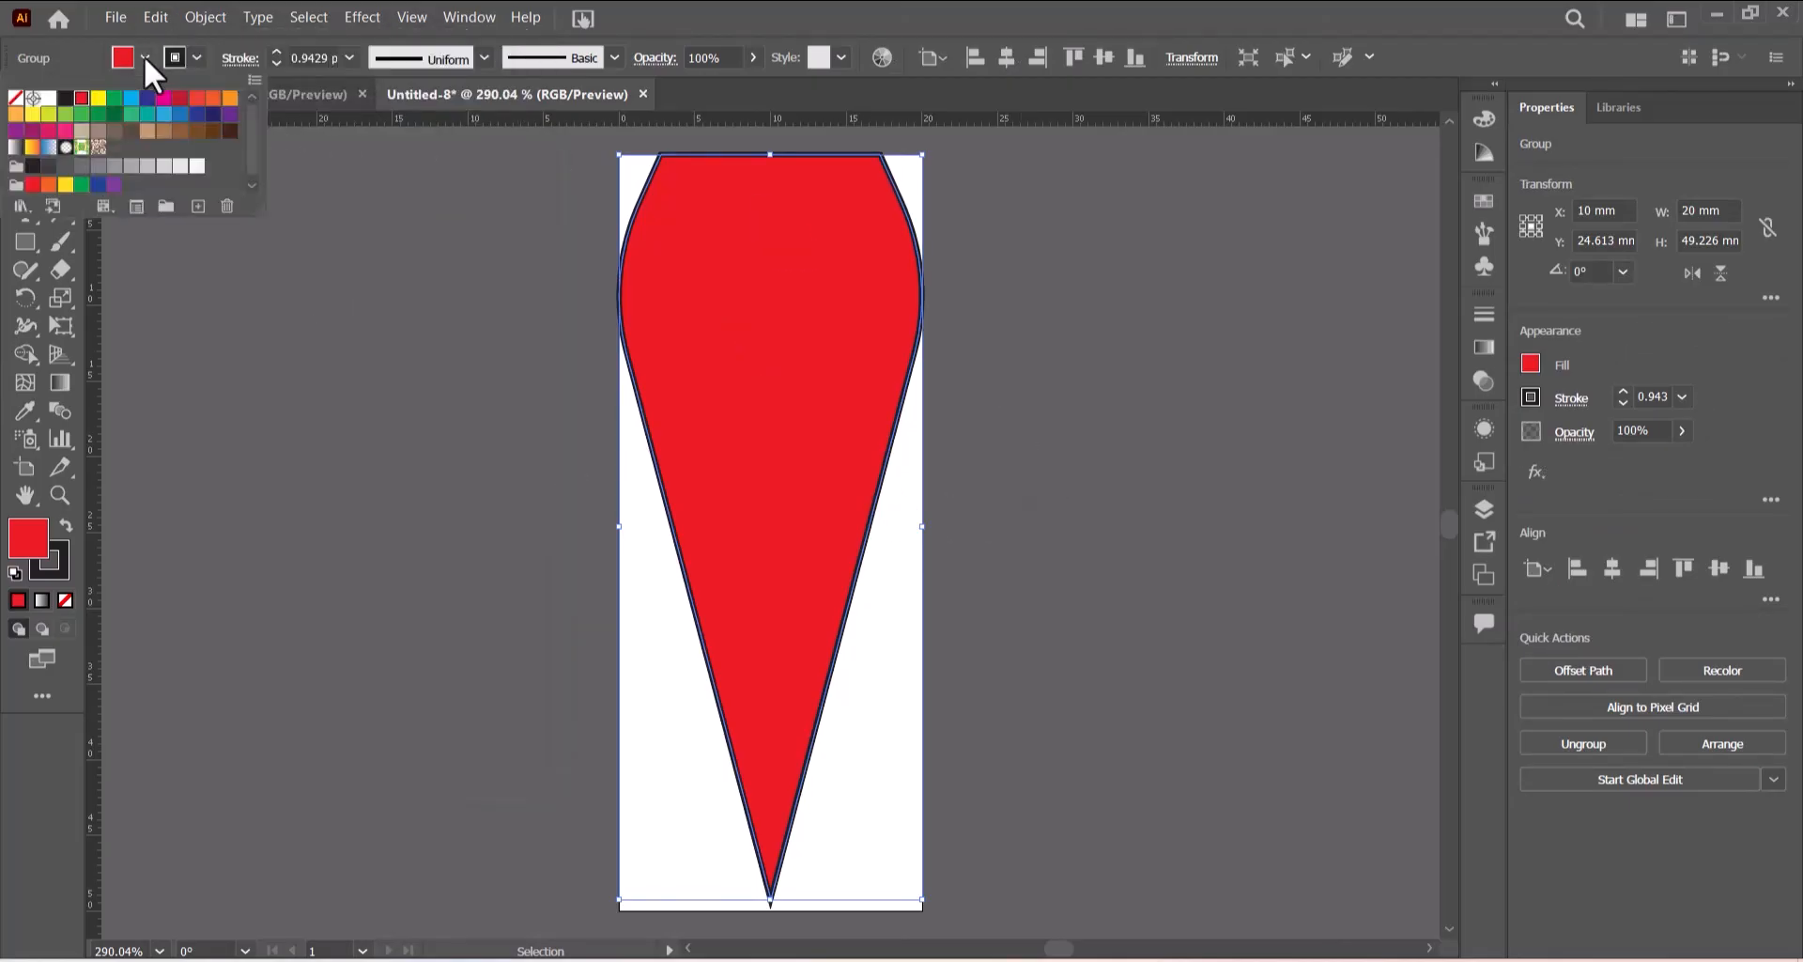
{"action": "left_click", "coordinate": [229, 98]}
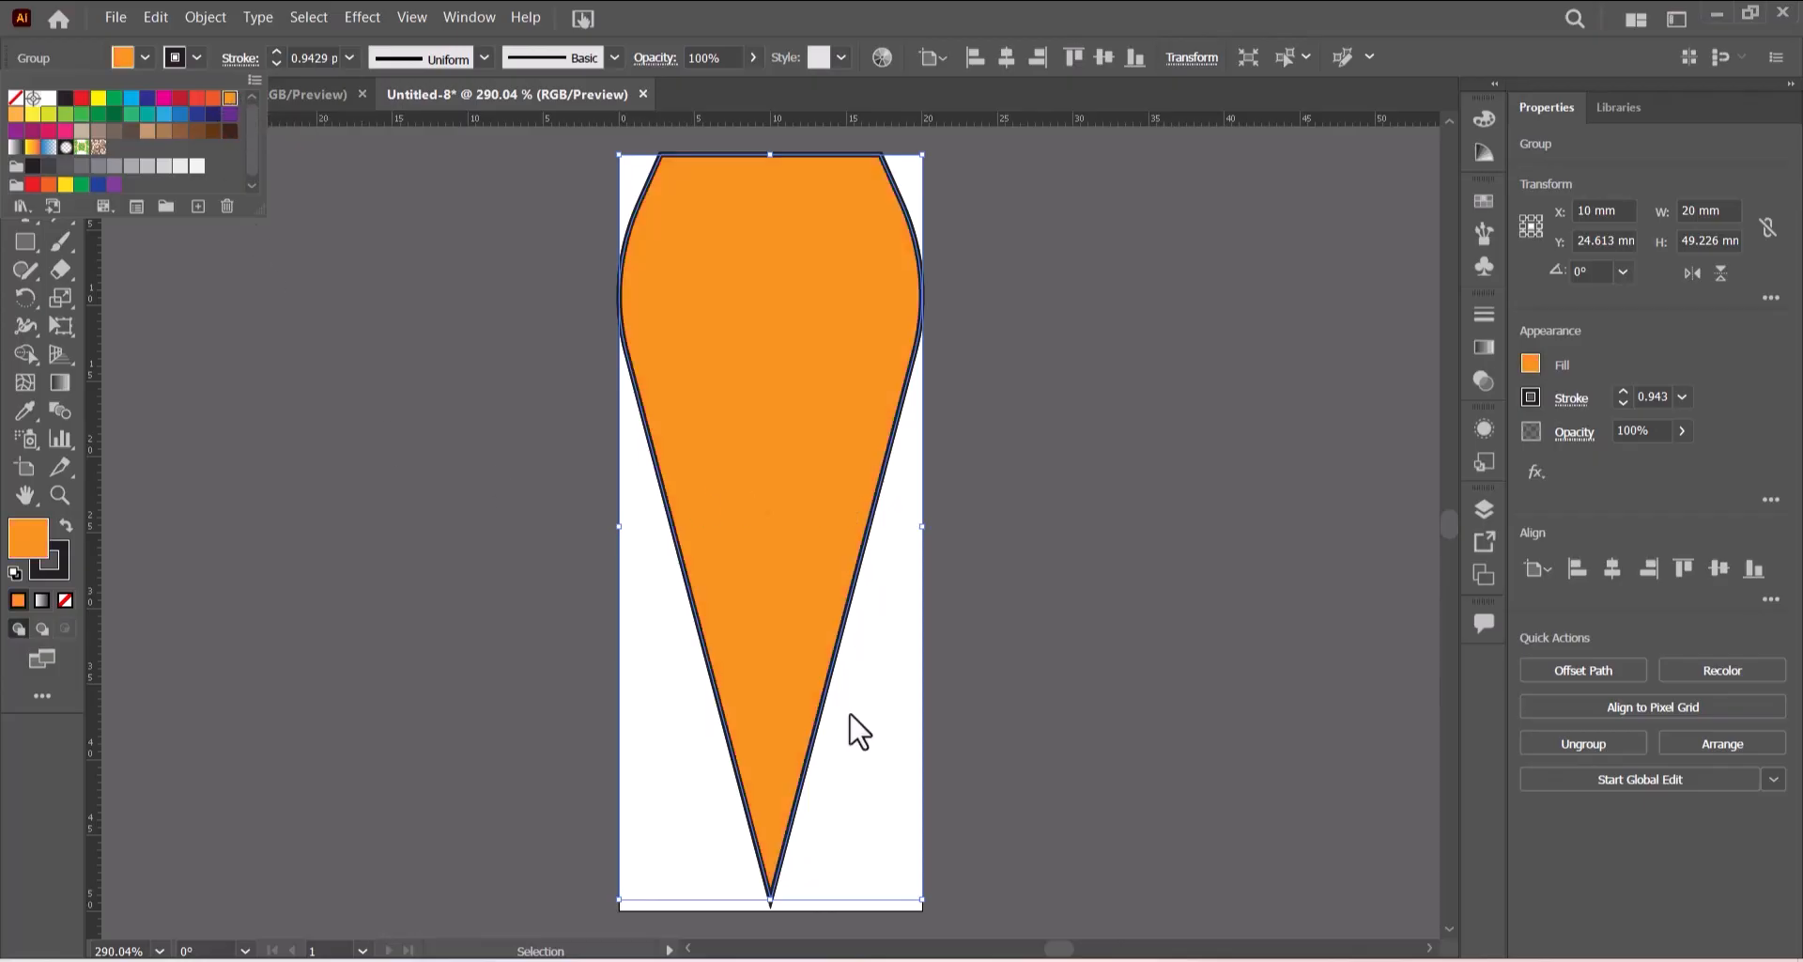
- Shrink the orange copy to about 13.6 by 34.5 mm and move it up to the artboard's top edge
{"action": "left_click", "coordinate": [956, 825]}
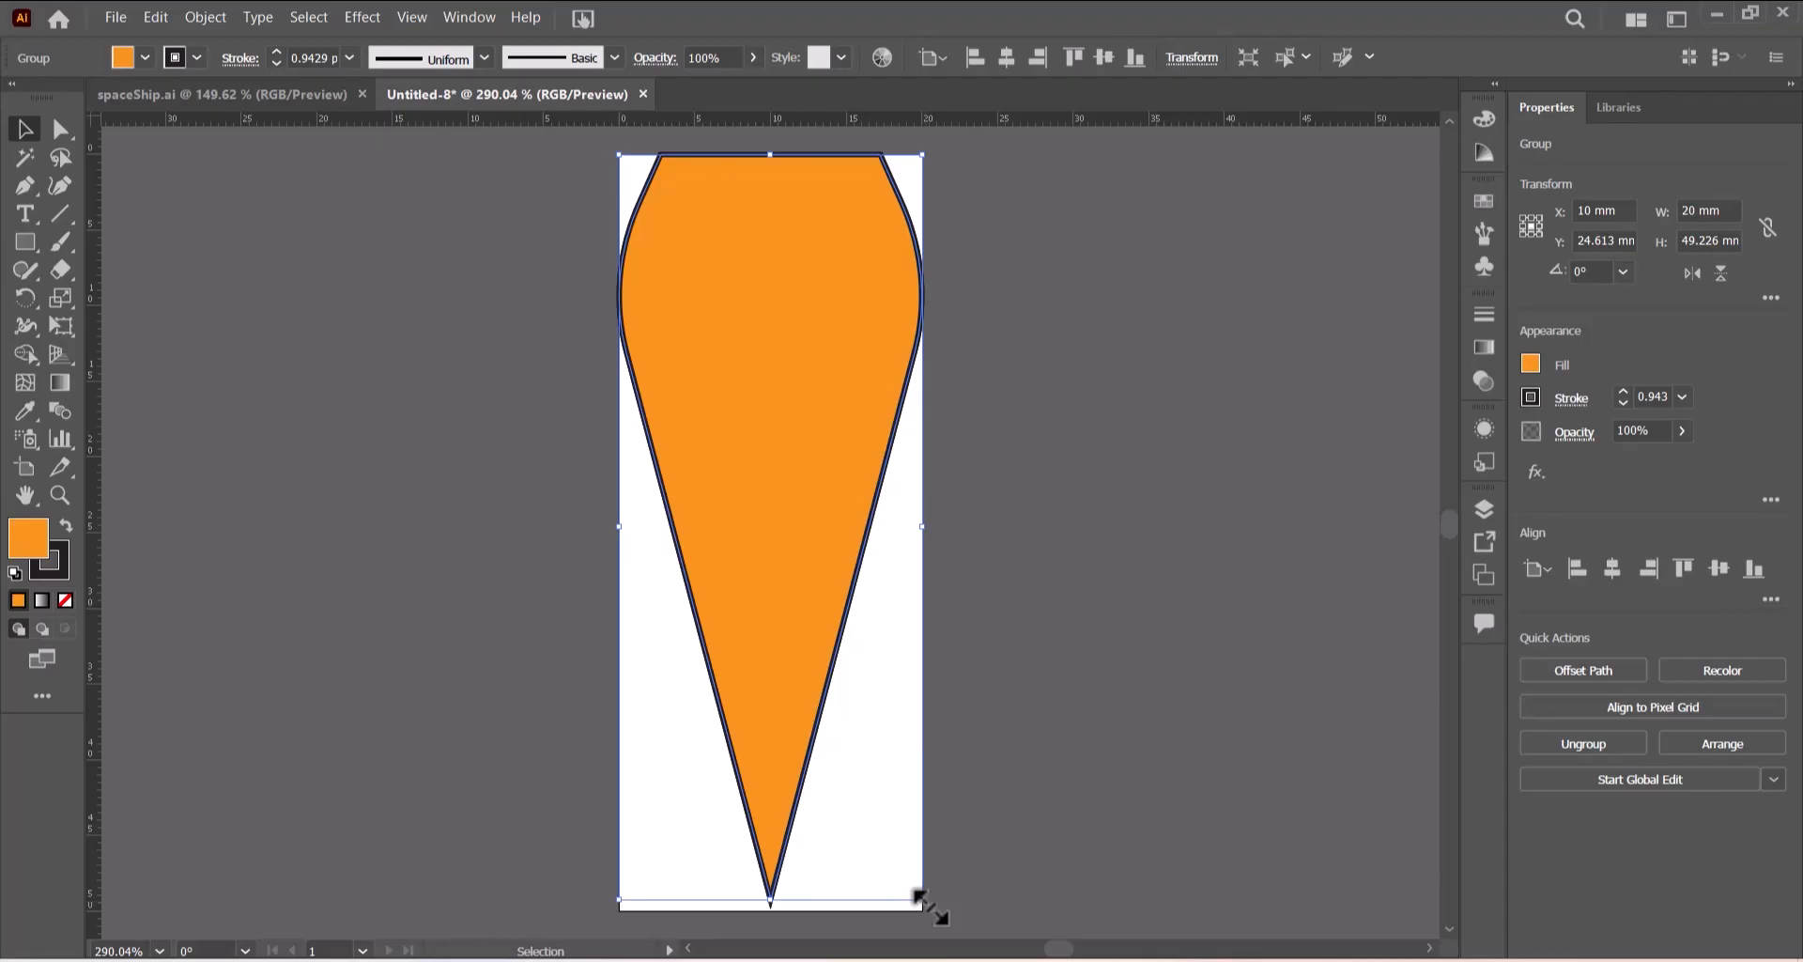
{"action": "left_click_drag", "start_coordinate": [920, 897], "coordinate": [871, 789]}
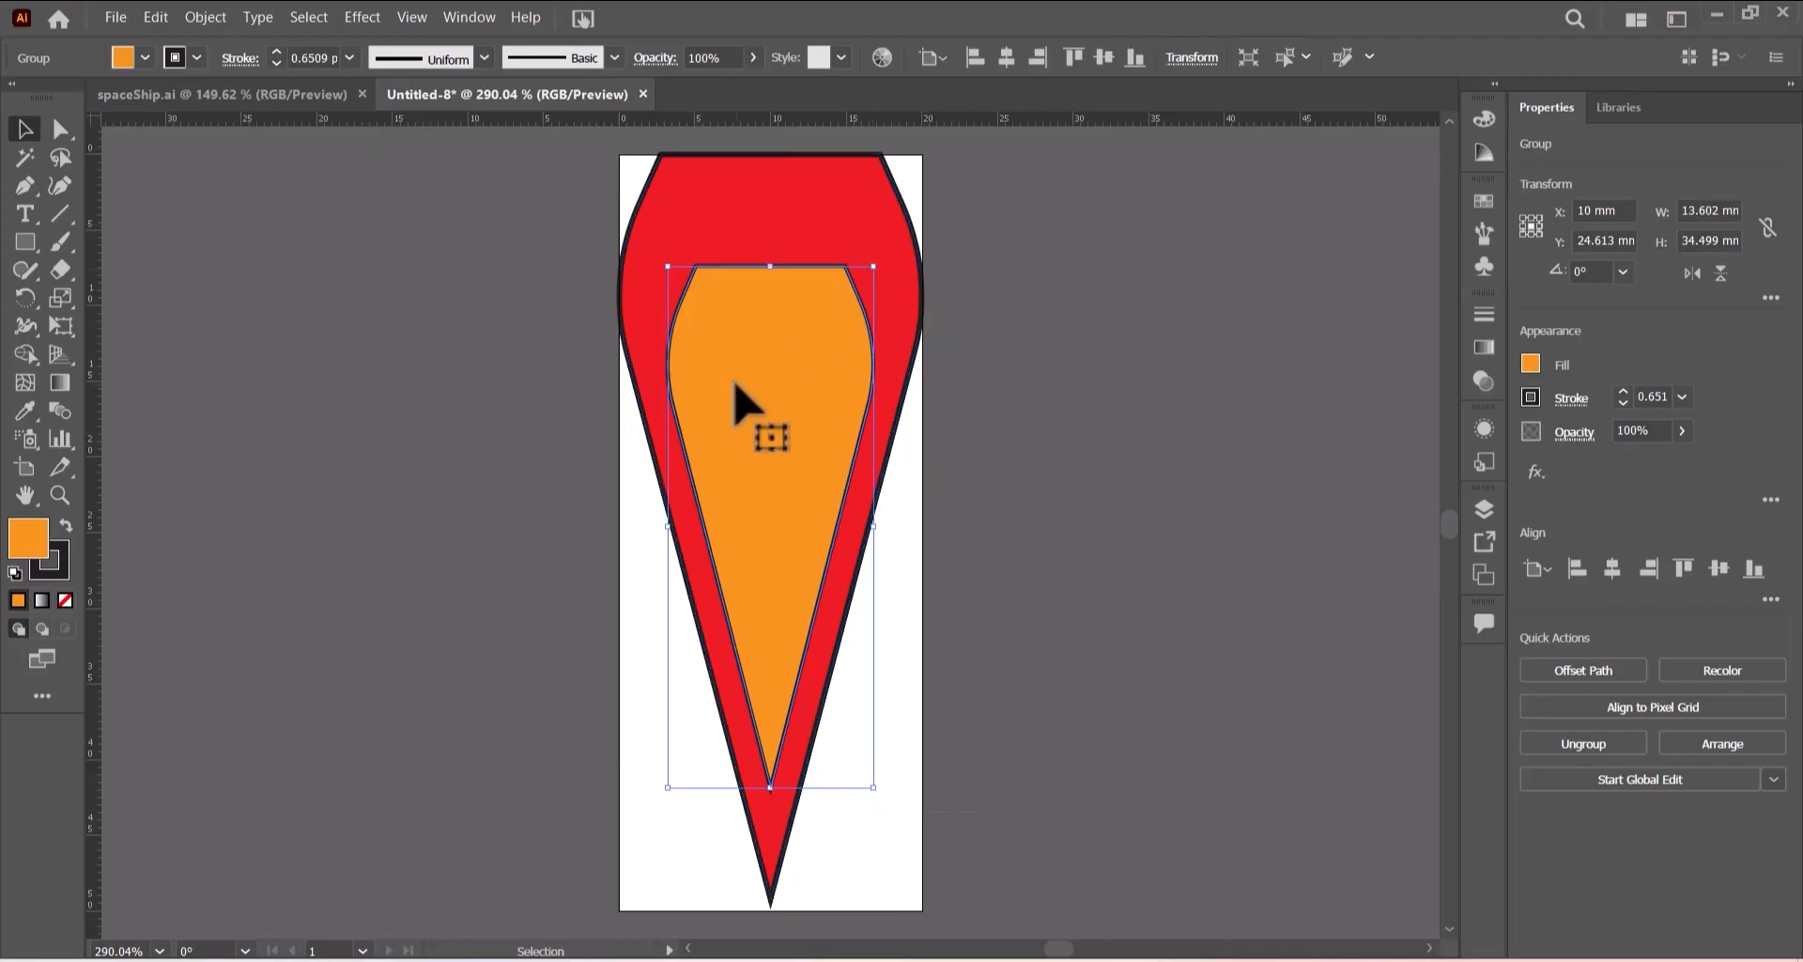
{"action": "left_click_drag", "start_coordinate": [735, 385], "coordinate": [742, 276]}
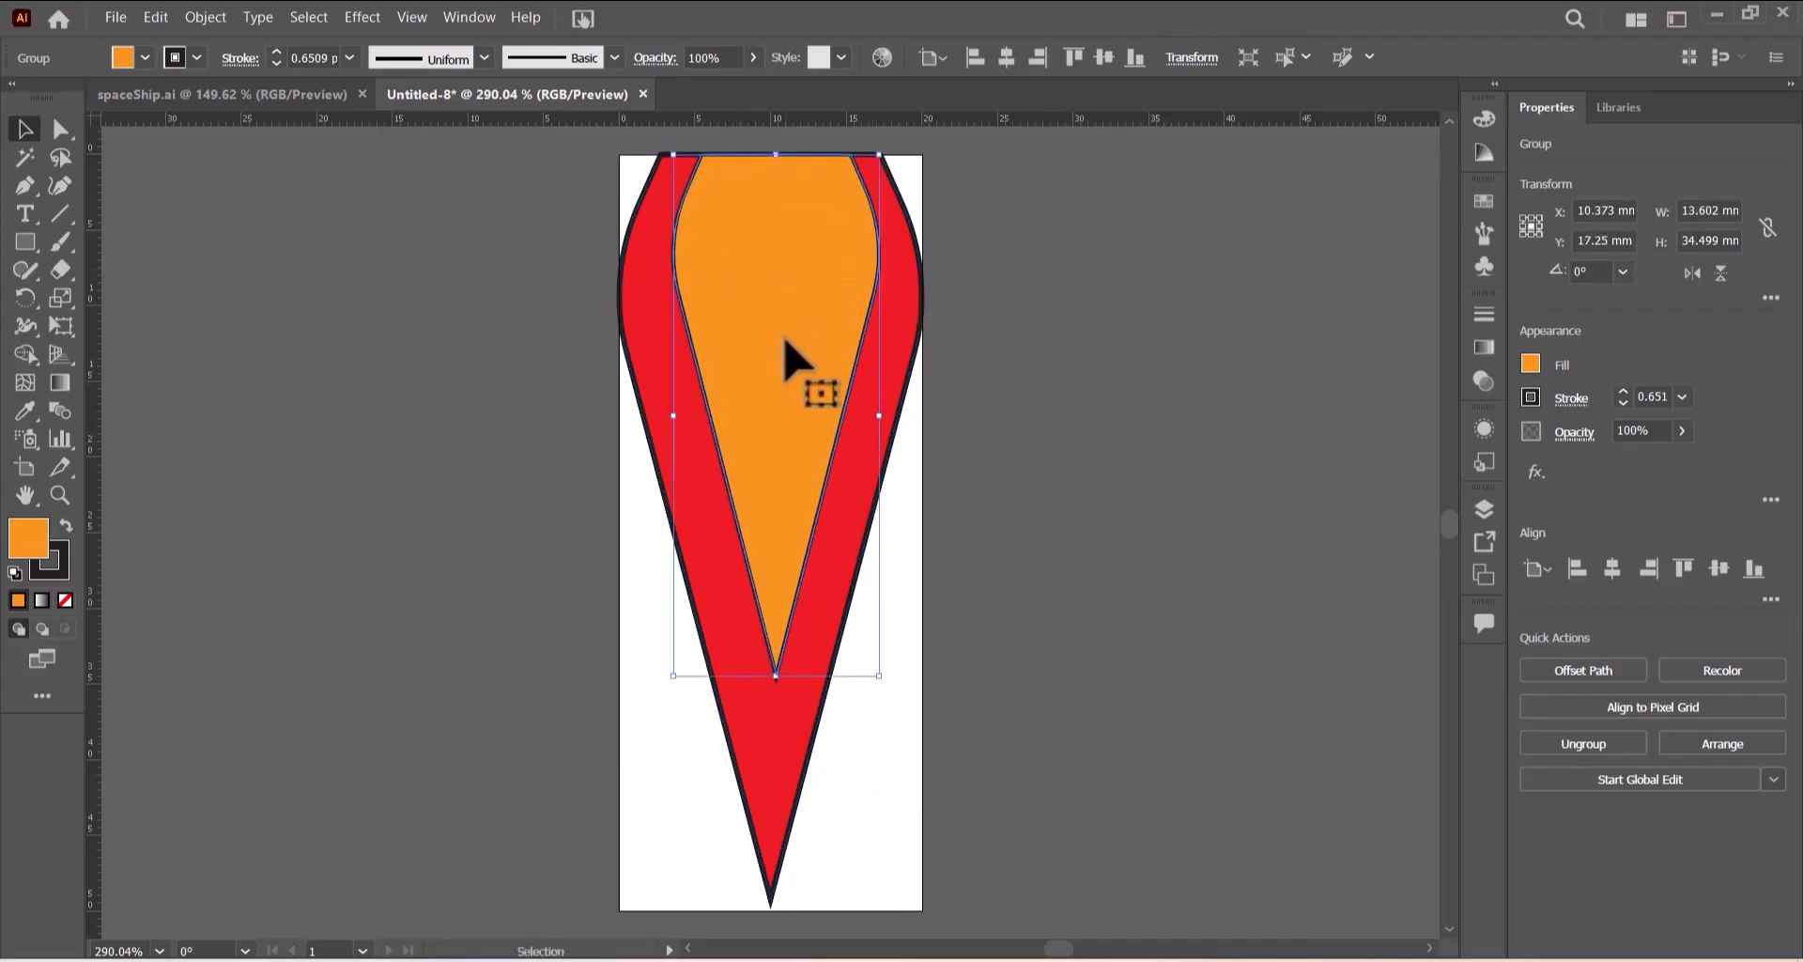
- Remove the stroke from the orange inner flame
{"action": "left_click", "coordinate": [195, 57]}
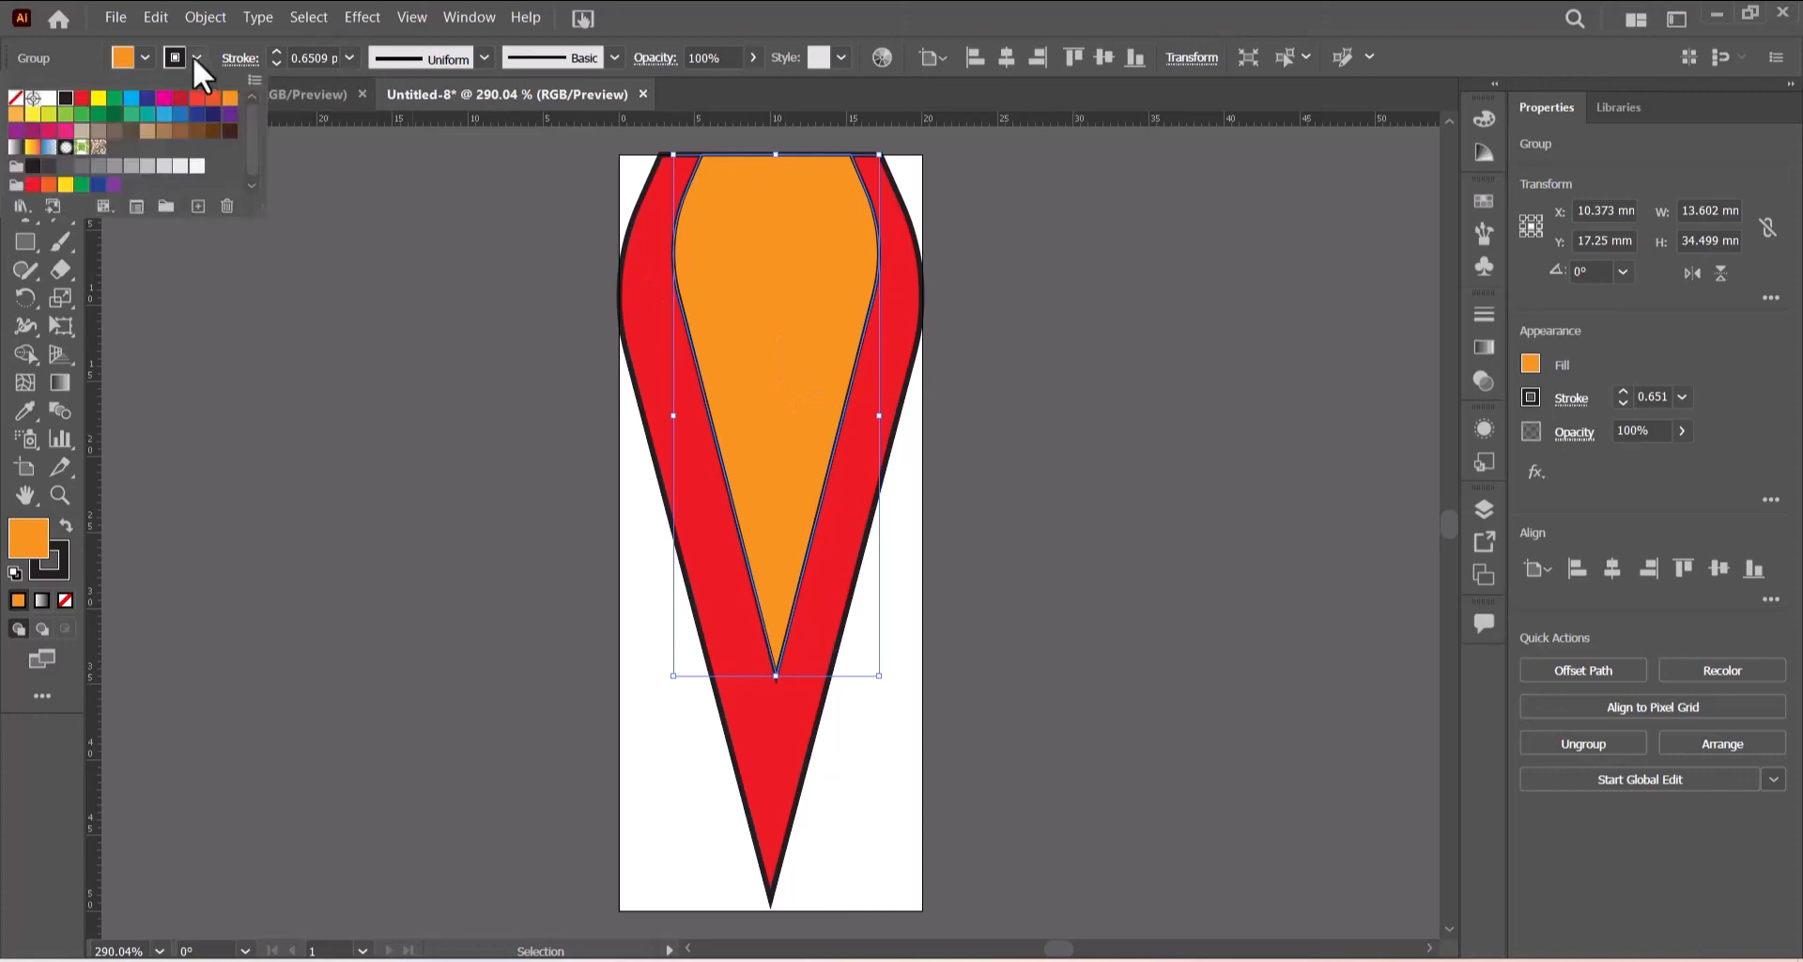
{"action": "left_click", "coordinate": [15, 97]}
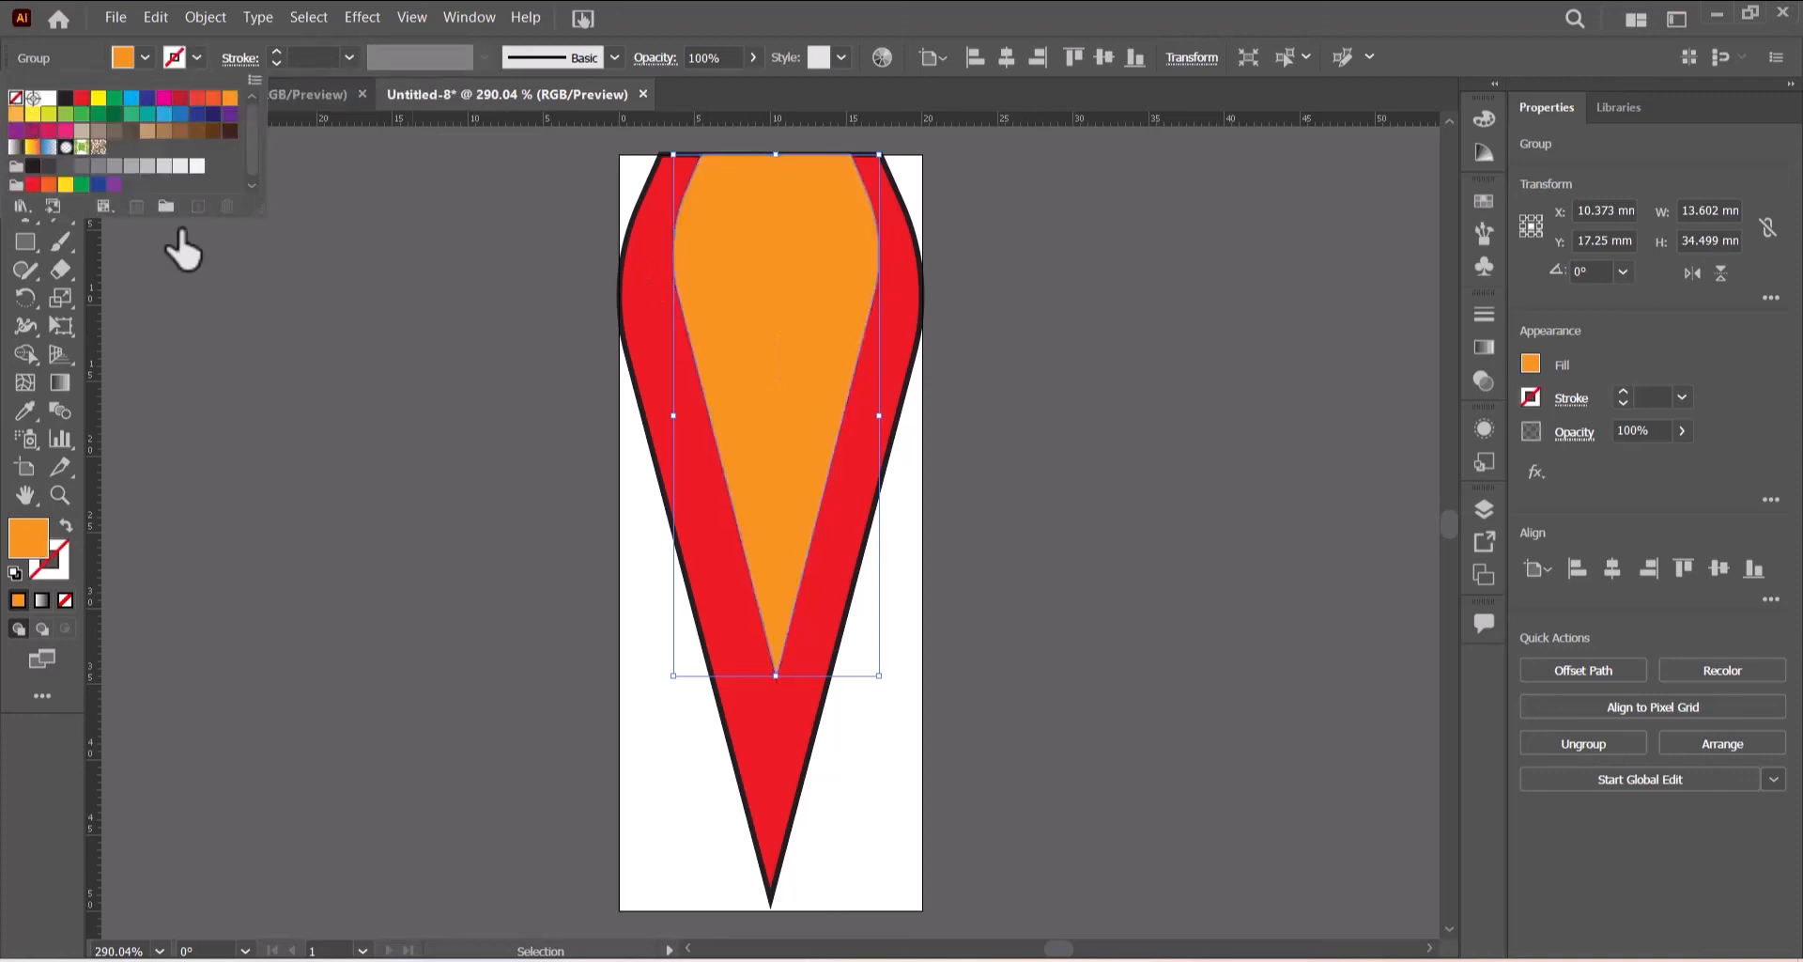
{"action": "left_click", "coordinate": [1045, 342]}
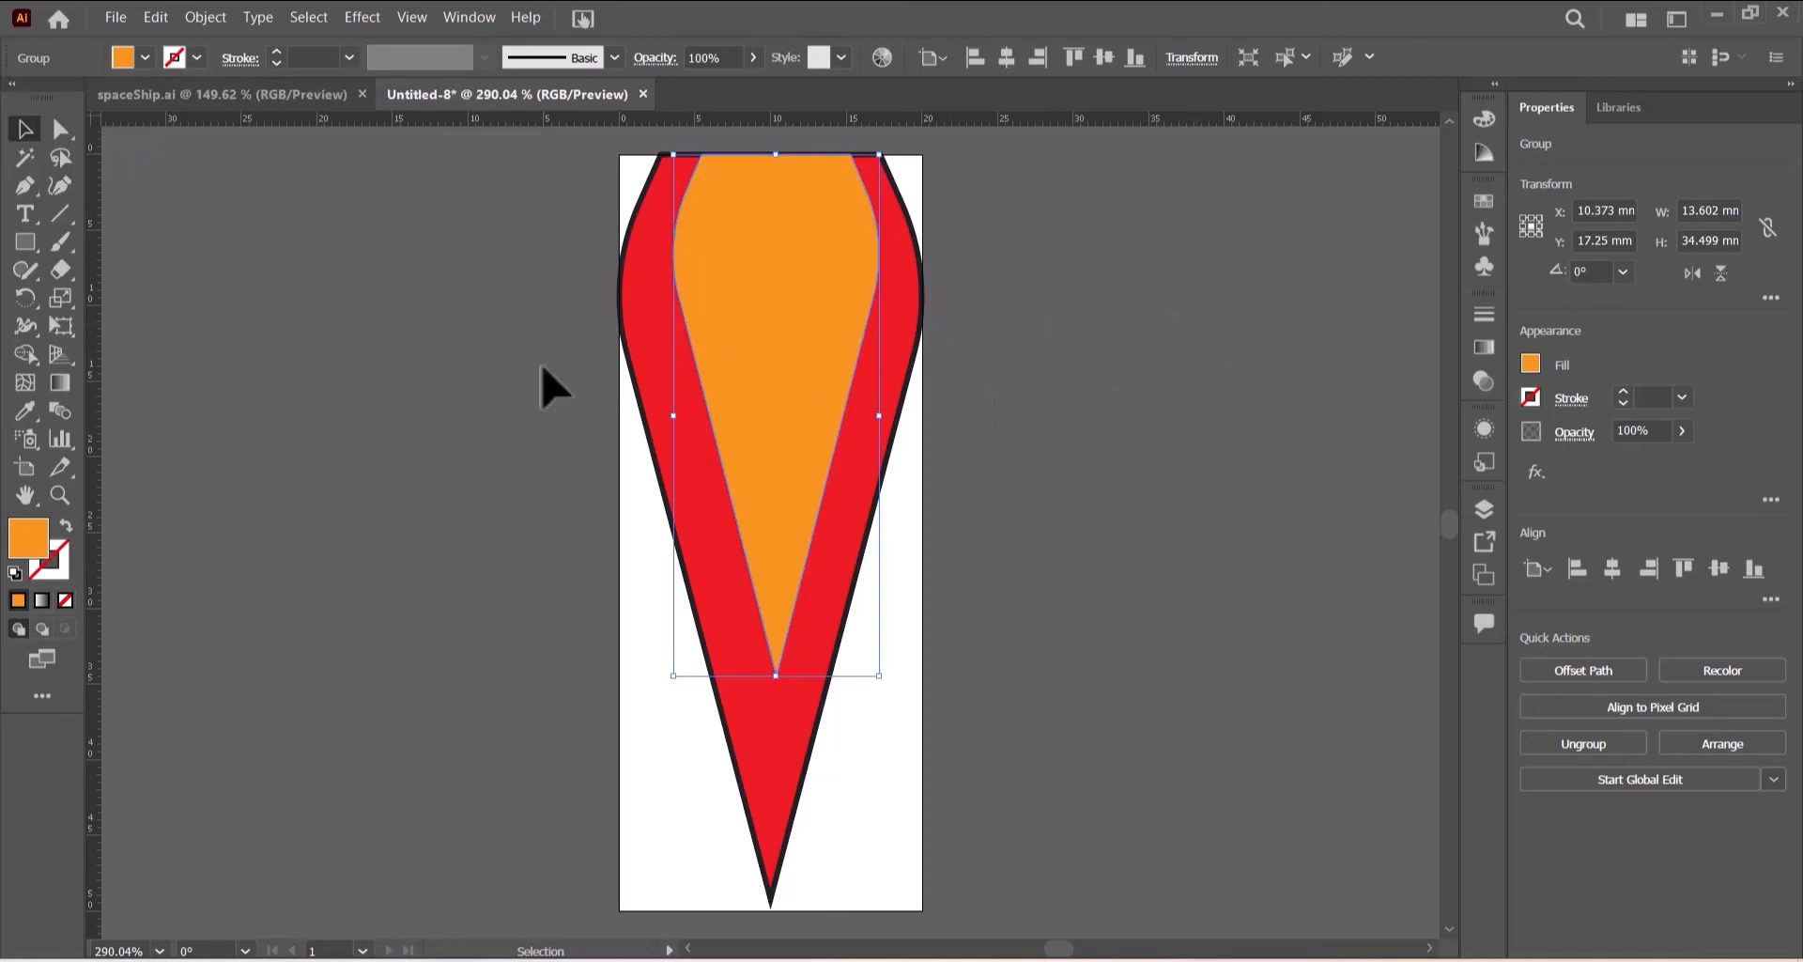
- Copy the orange flame, paste a copy in front, and fill it yellow
{"action": "left_click", "coordinate": [156, 18]}
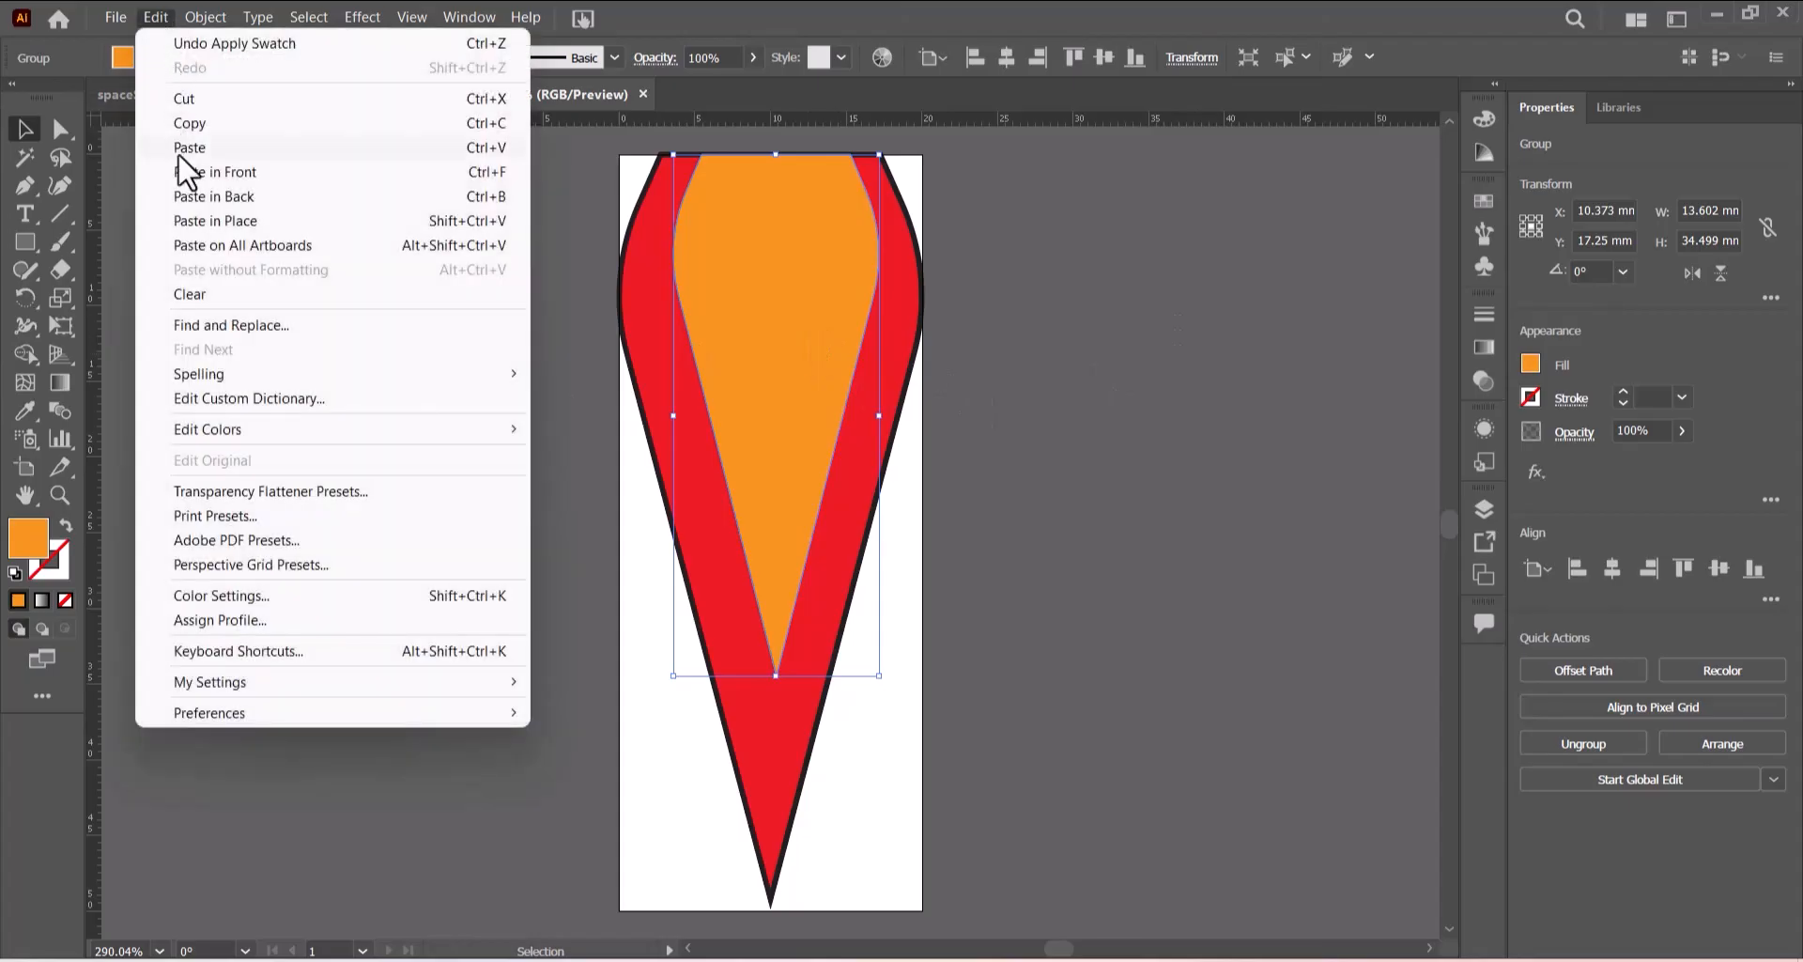
{"action": "left_click", "coordinate": [189, 123]}
{"action": "left_click", "coordinate": [156, 18]}
{"action": "left_click", "coordinate": [231, 172]}
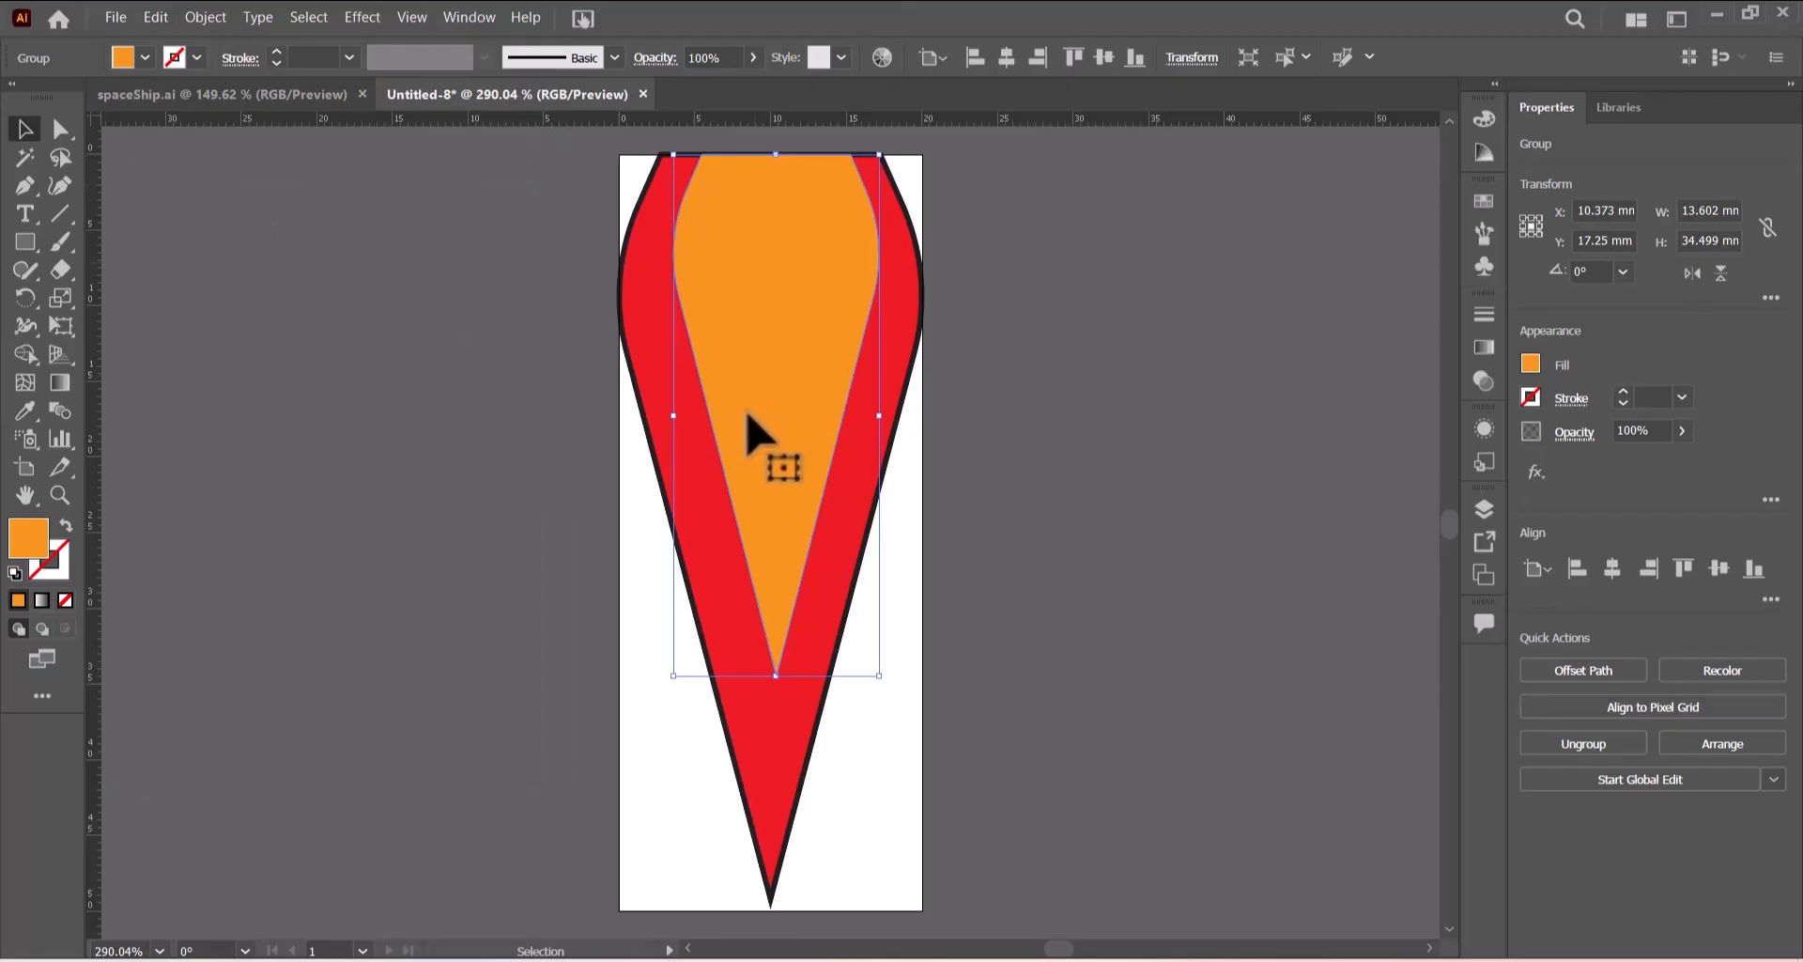
{"action": "left_click", "coordinate": [143, 53]}
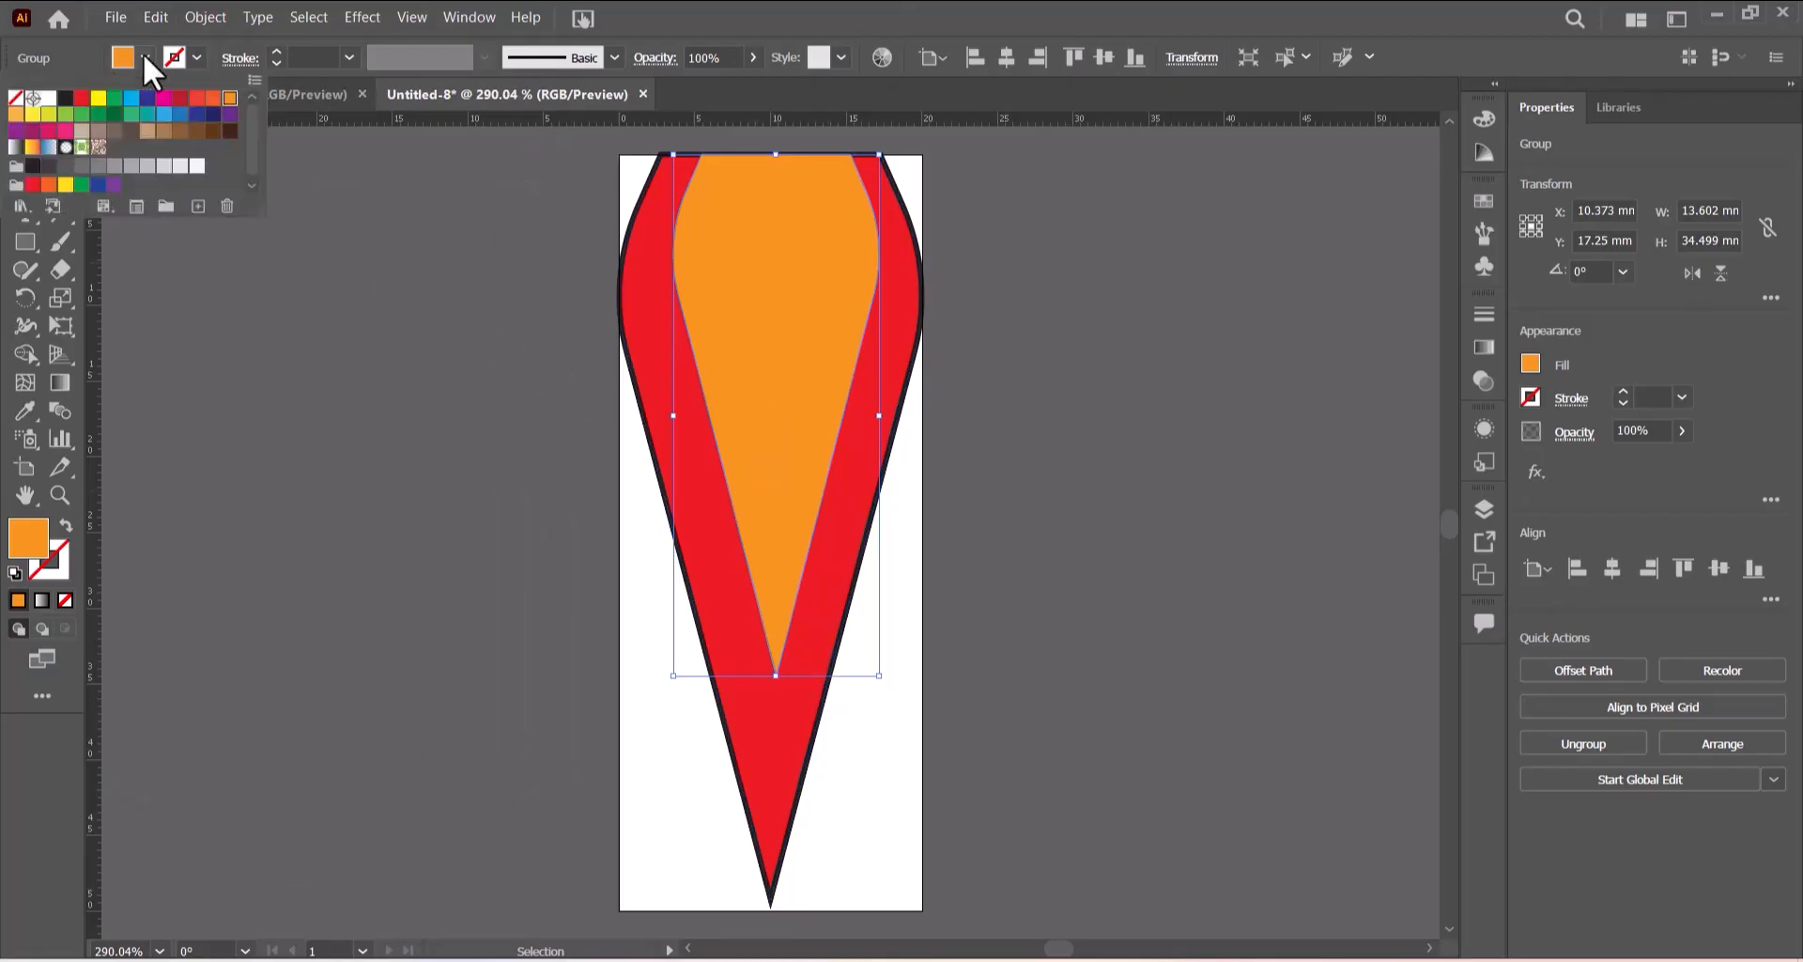
{"action": "left_click", "coordinate": [98, 99]}
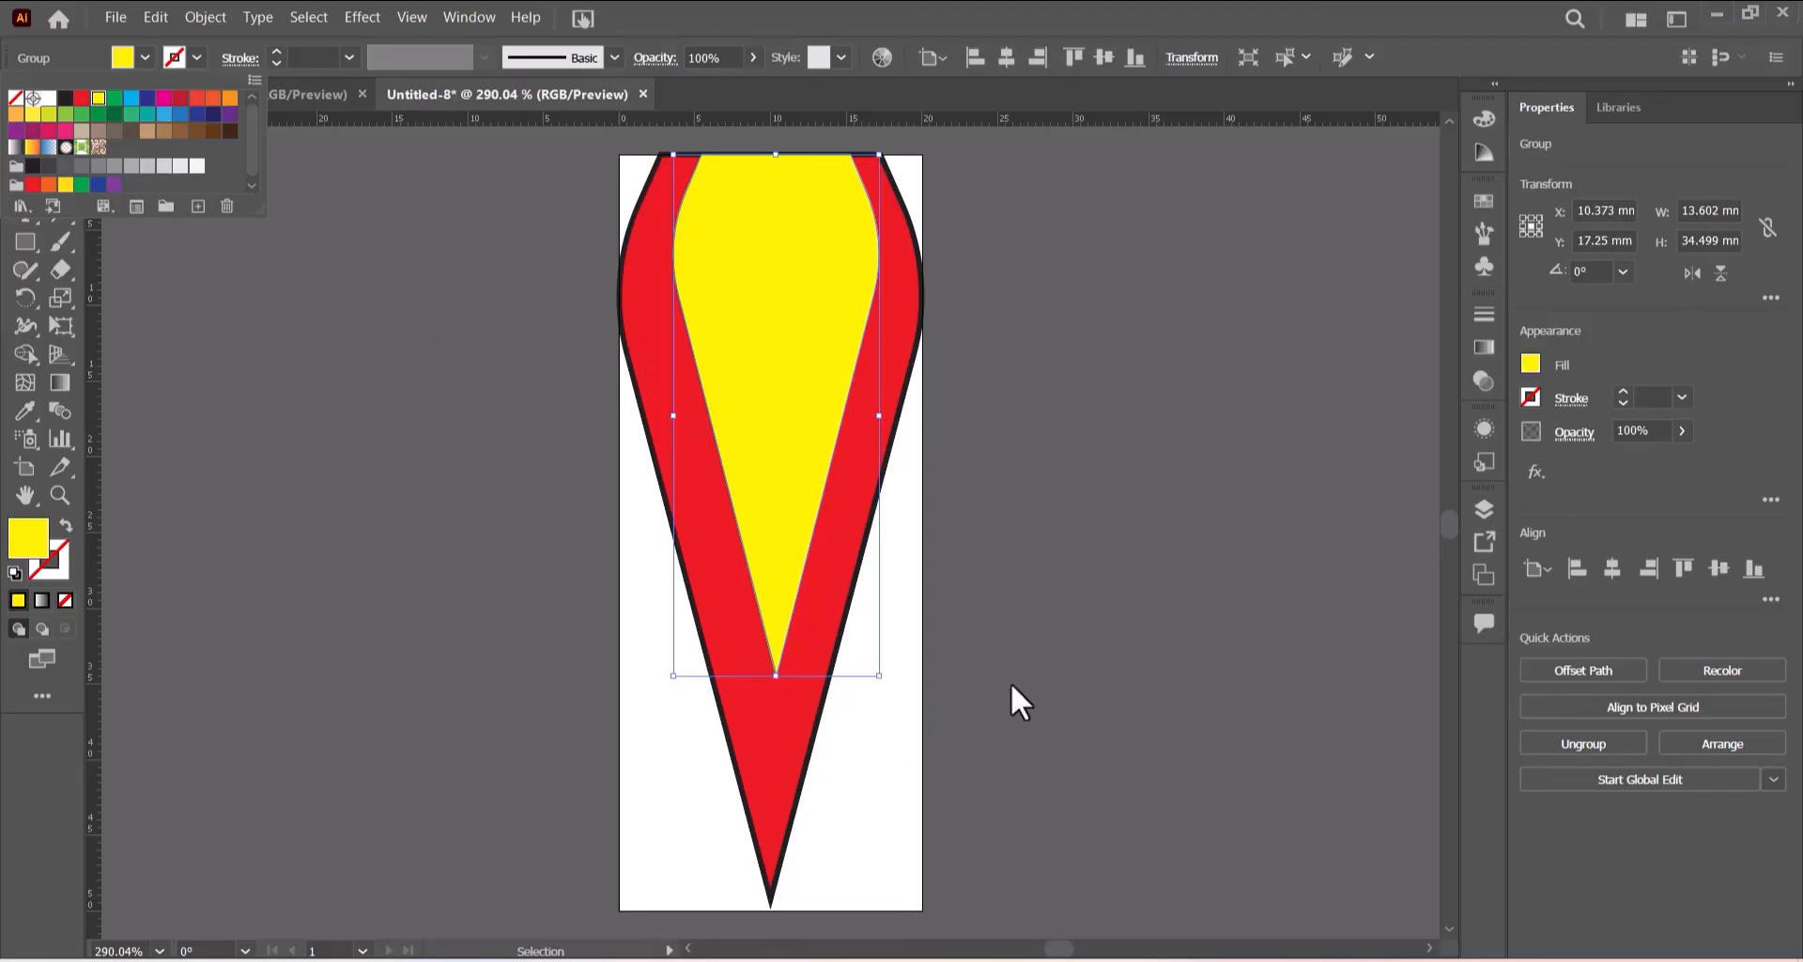
- Shrink the yellow copy to about 9.5 by 24.1 mm and move it up to the top edge
{"action": "left_click_drag", "start_coordinate": [883, 681], "coordinate": [849, 599]}
{"action": "left_click_drag", "start_coordinate": [779, 347], "coordinate": [781, 267]}
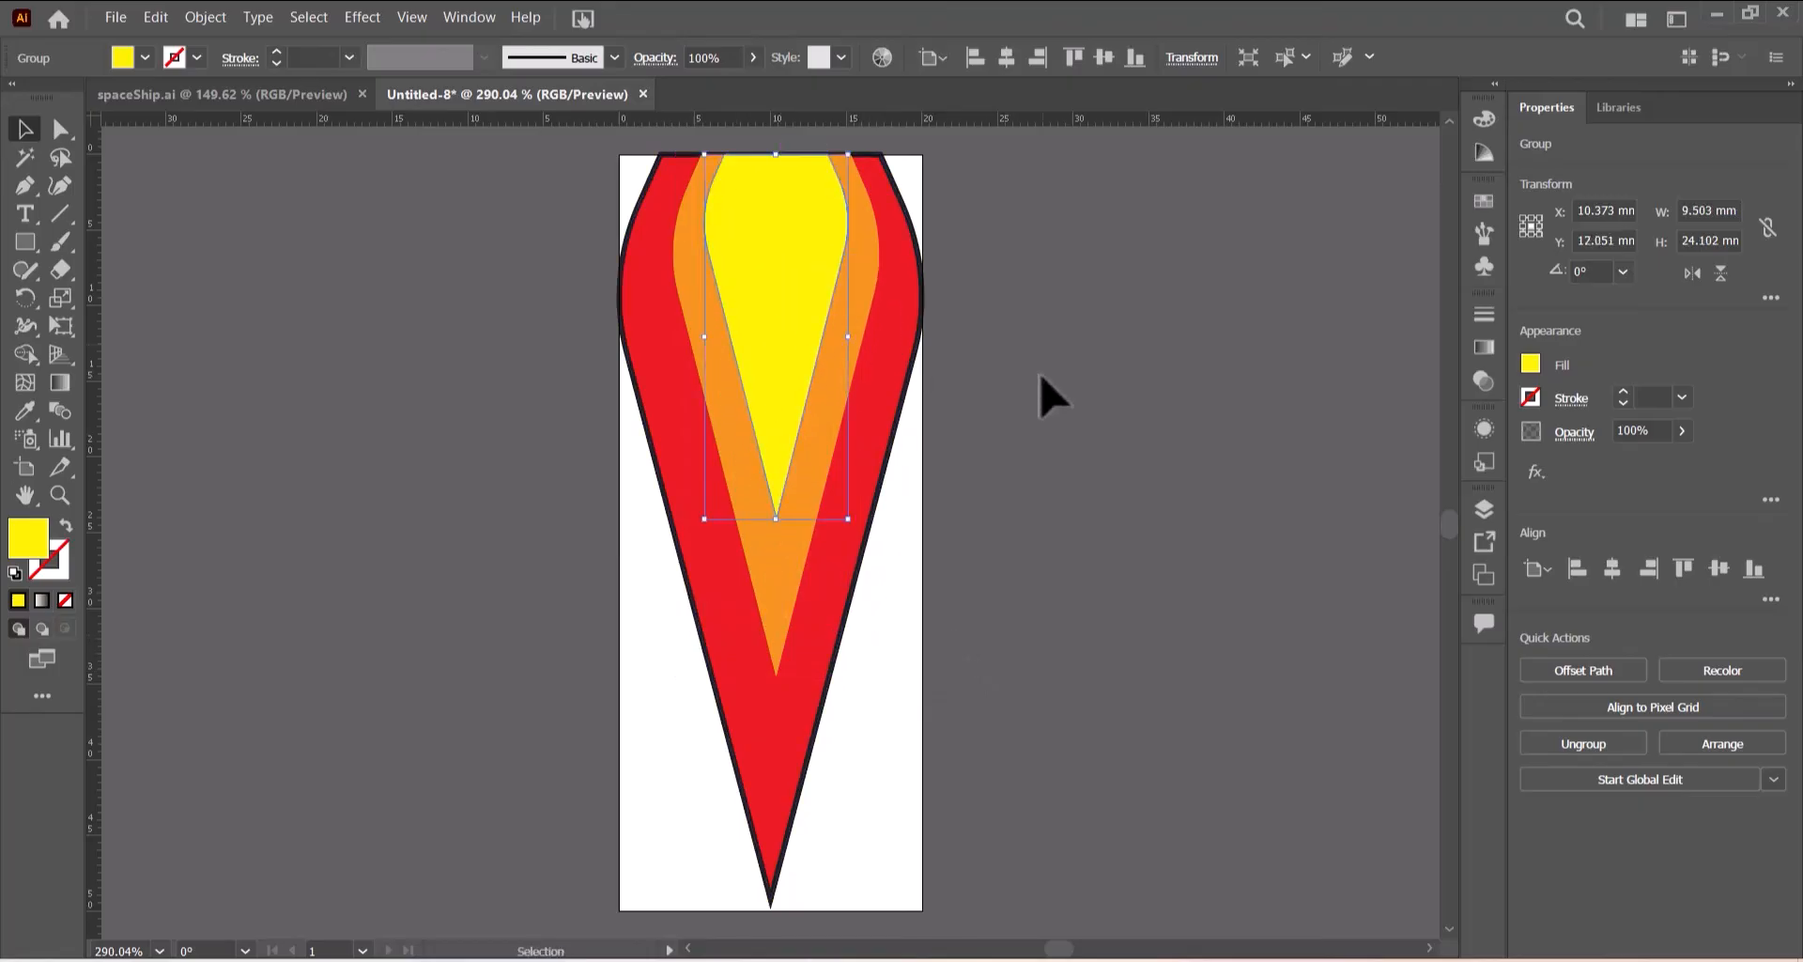
{"action": "left_click", "coordinate": [1046, 393]}
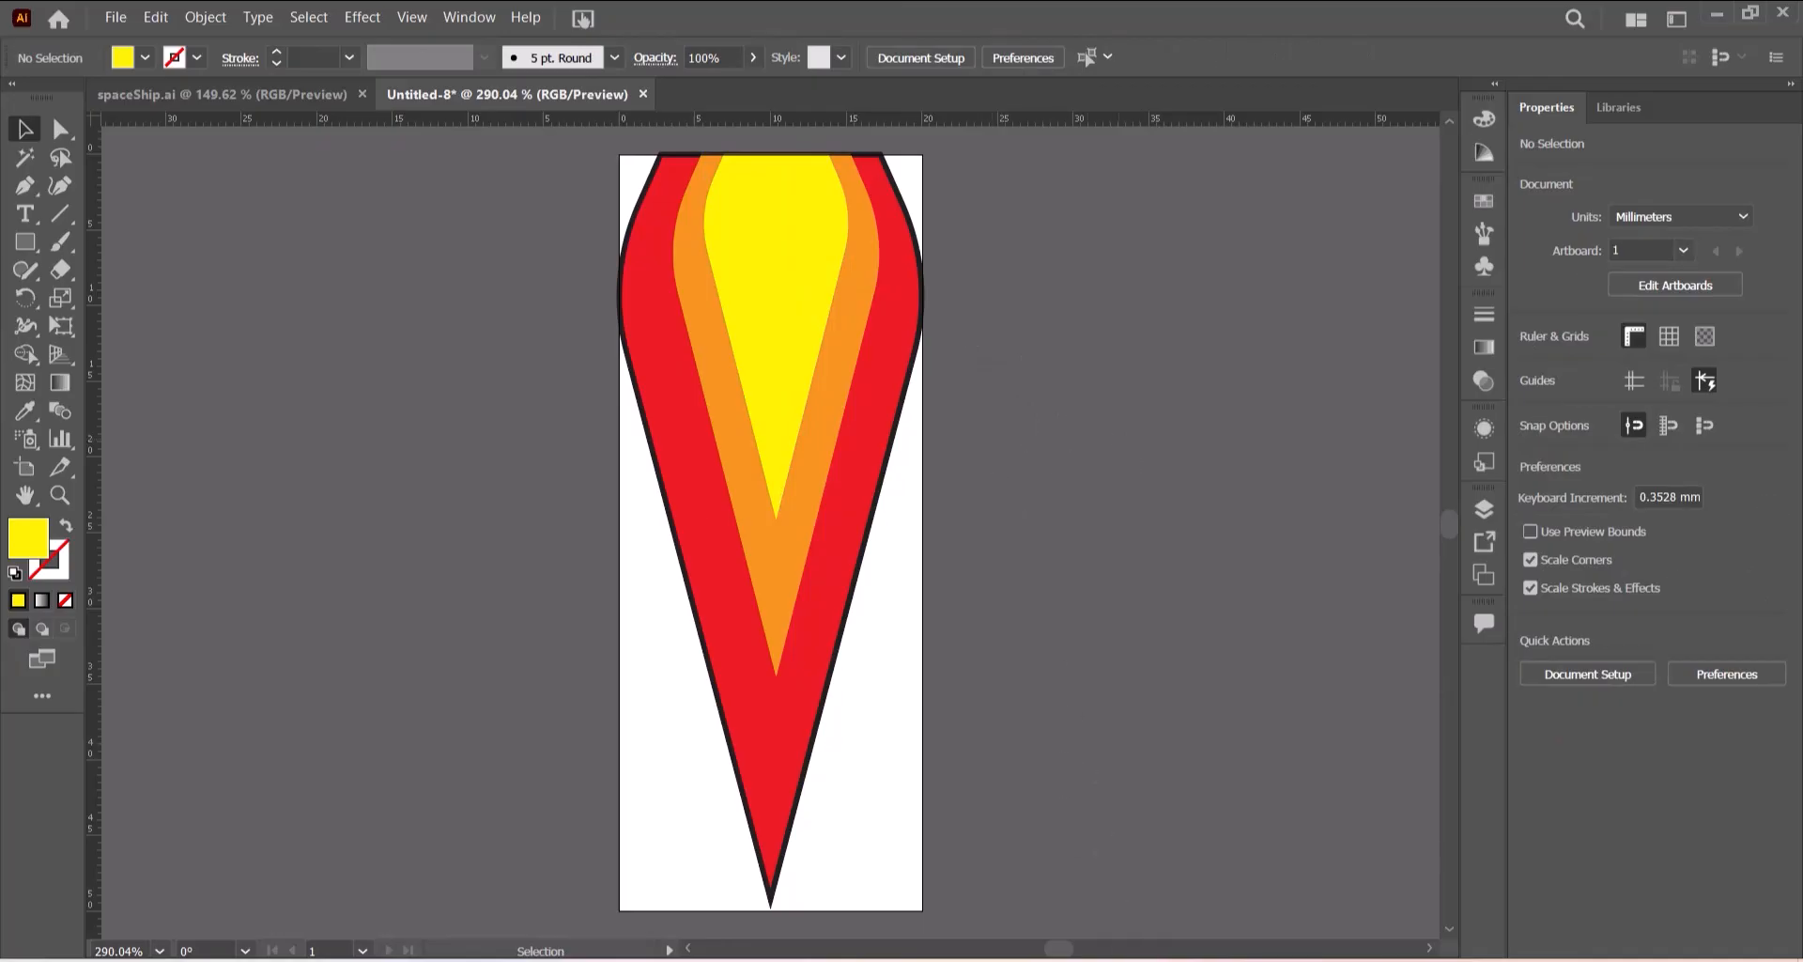
- Switch to the exam paper and compare the flame with the reference image
{"action": "key", "text": "alt+Tab"}
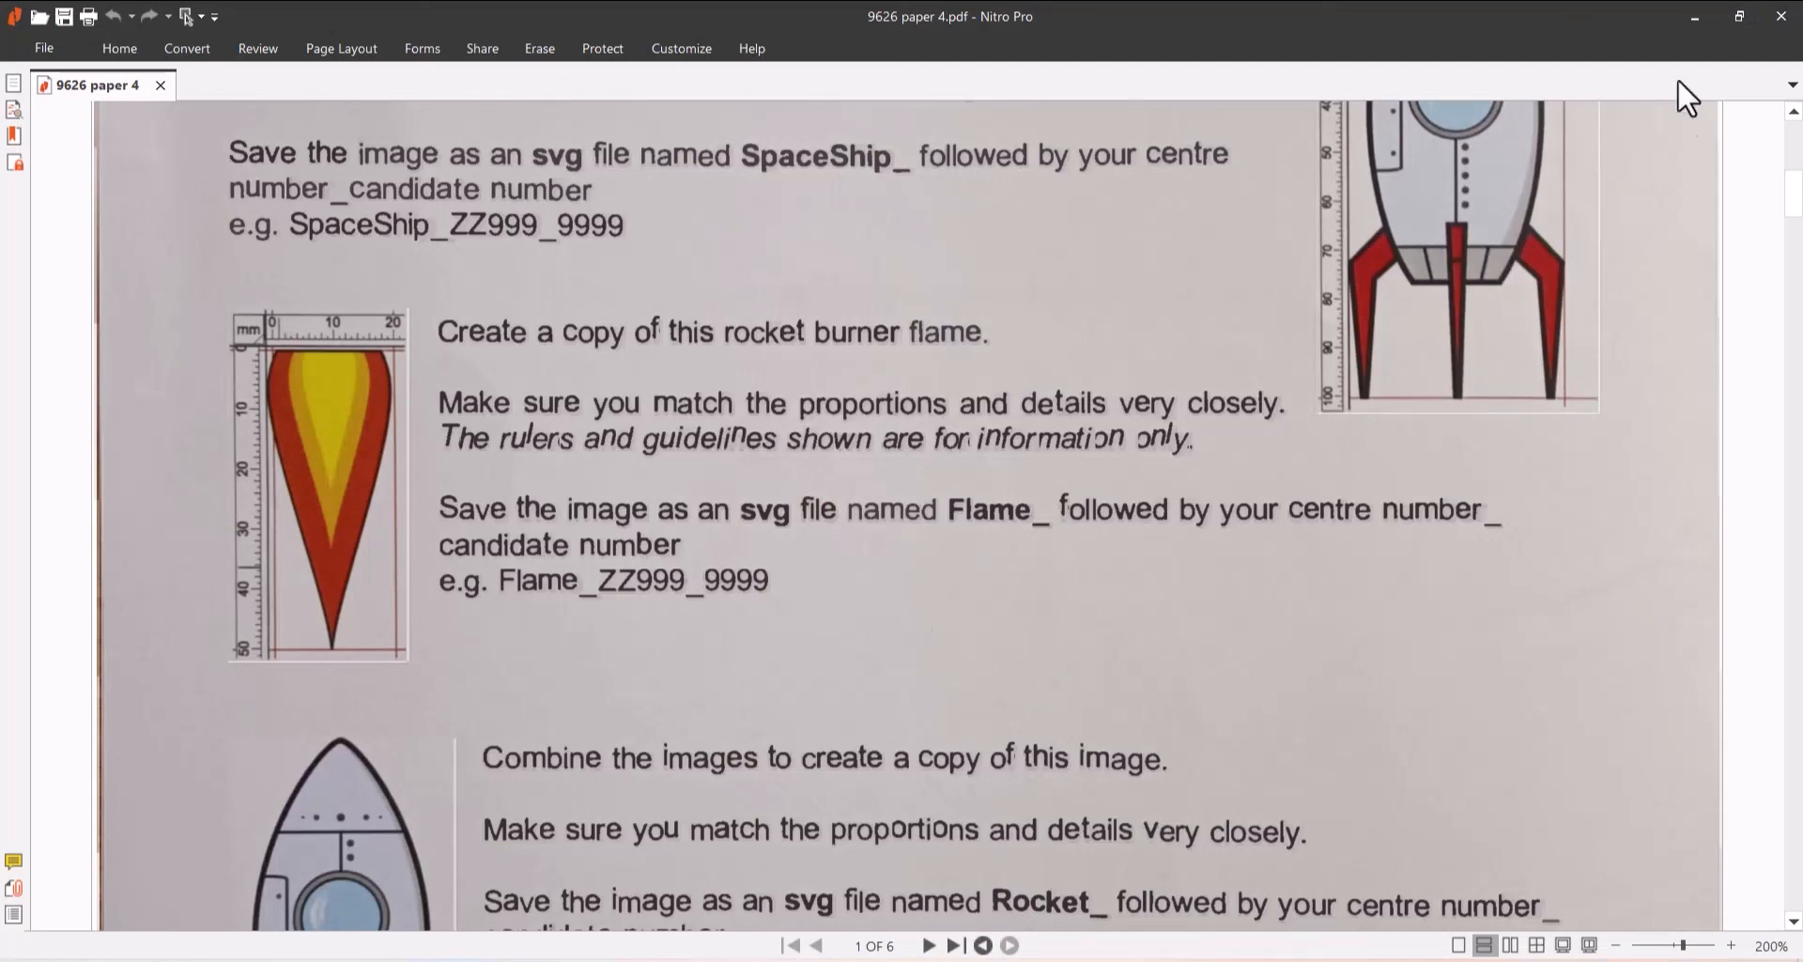
{"action": "left_click", "coordinate": [905, 959]}
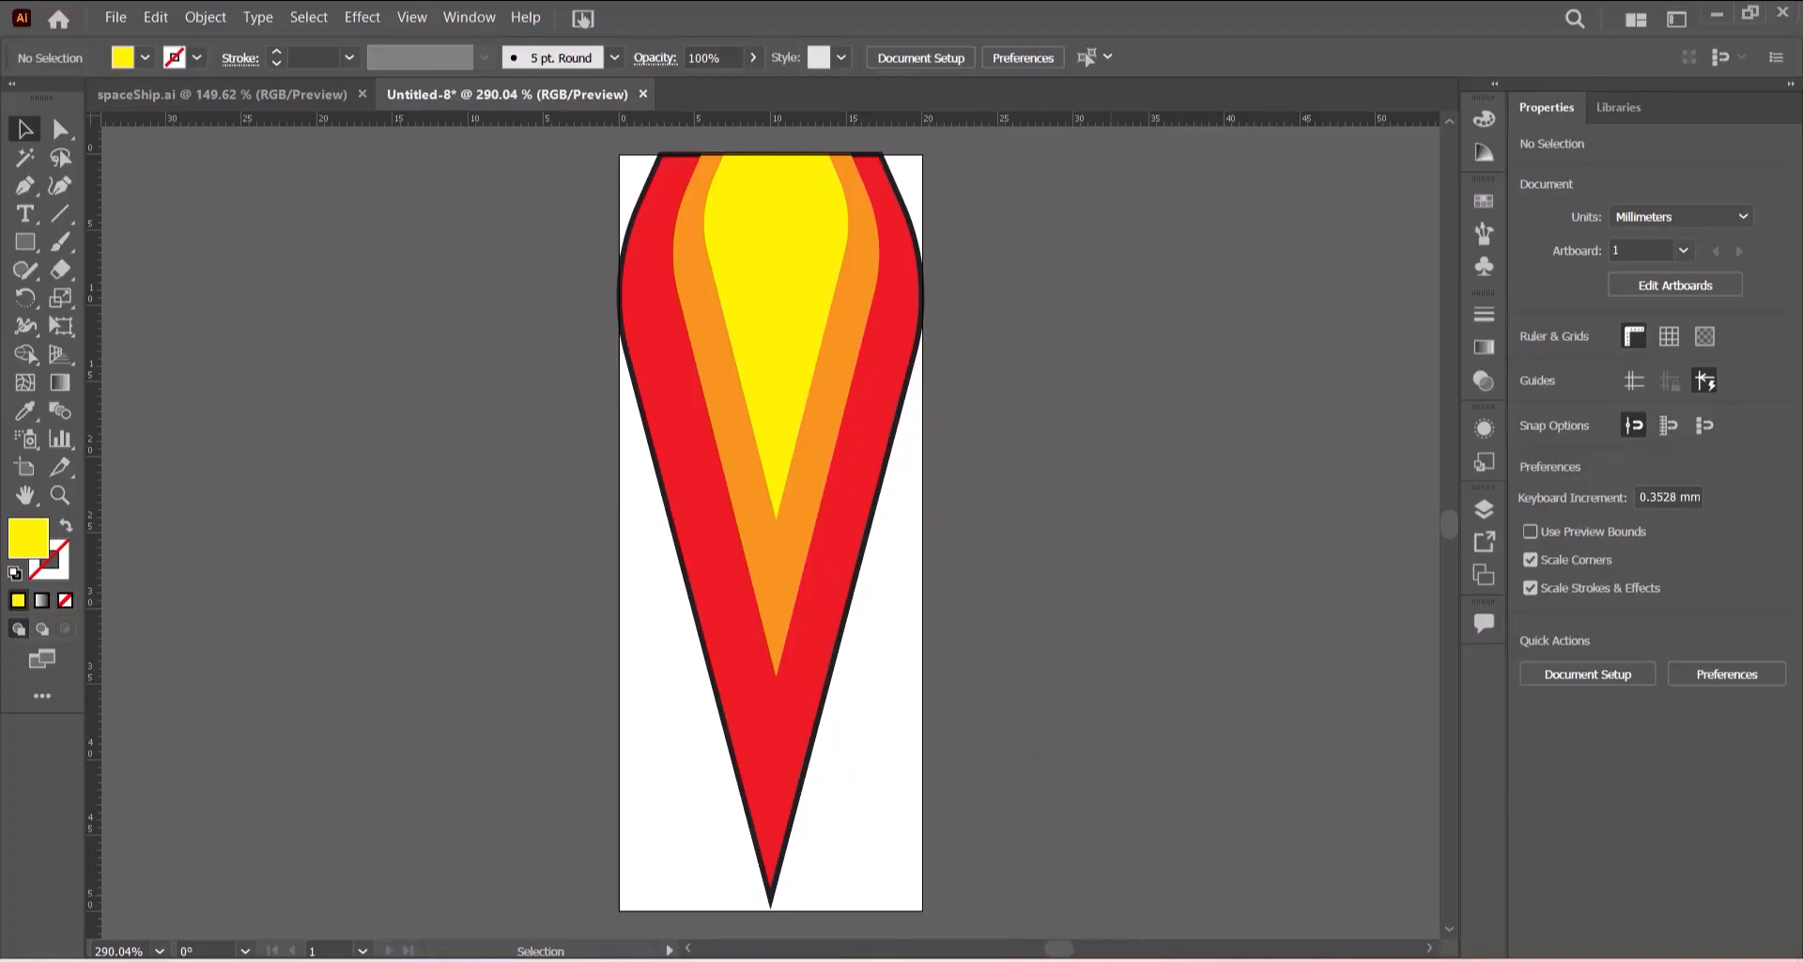
{"action": "key", "text": "alt+Tab"}
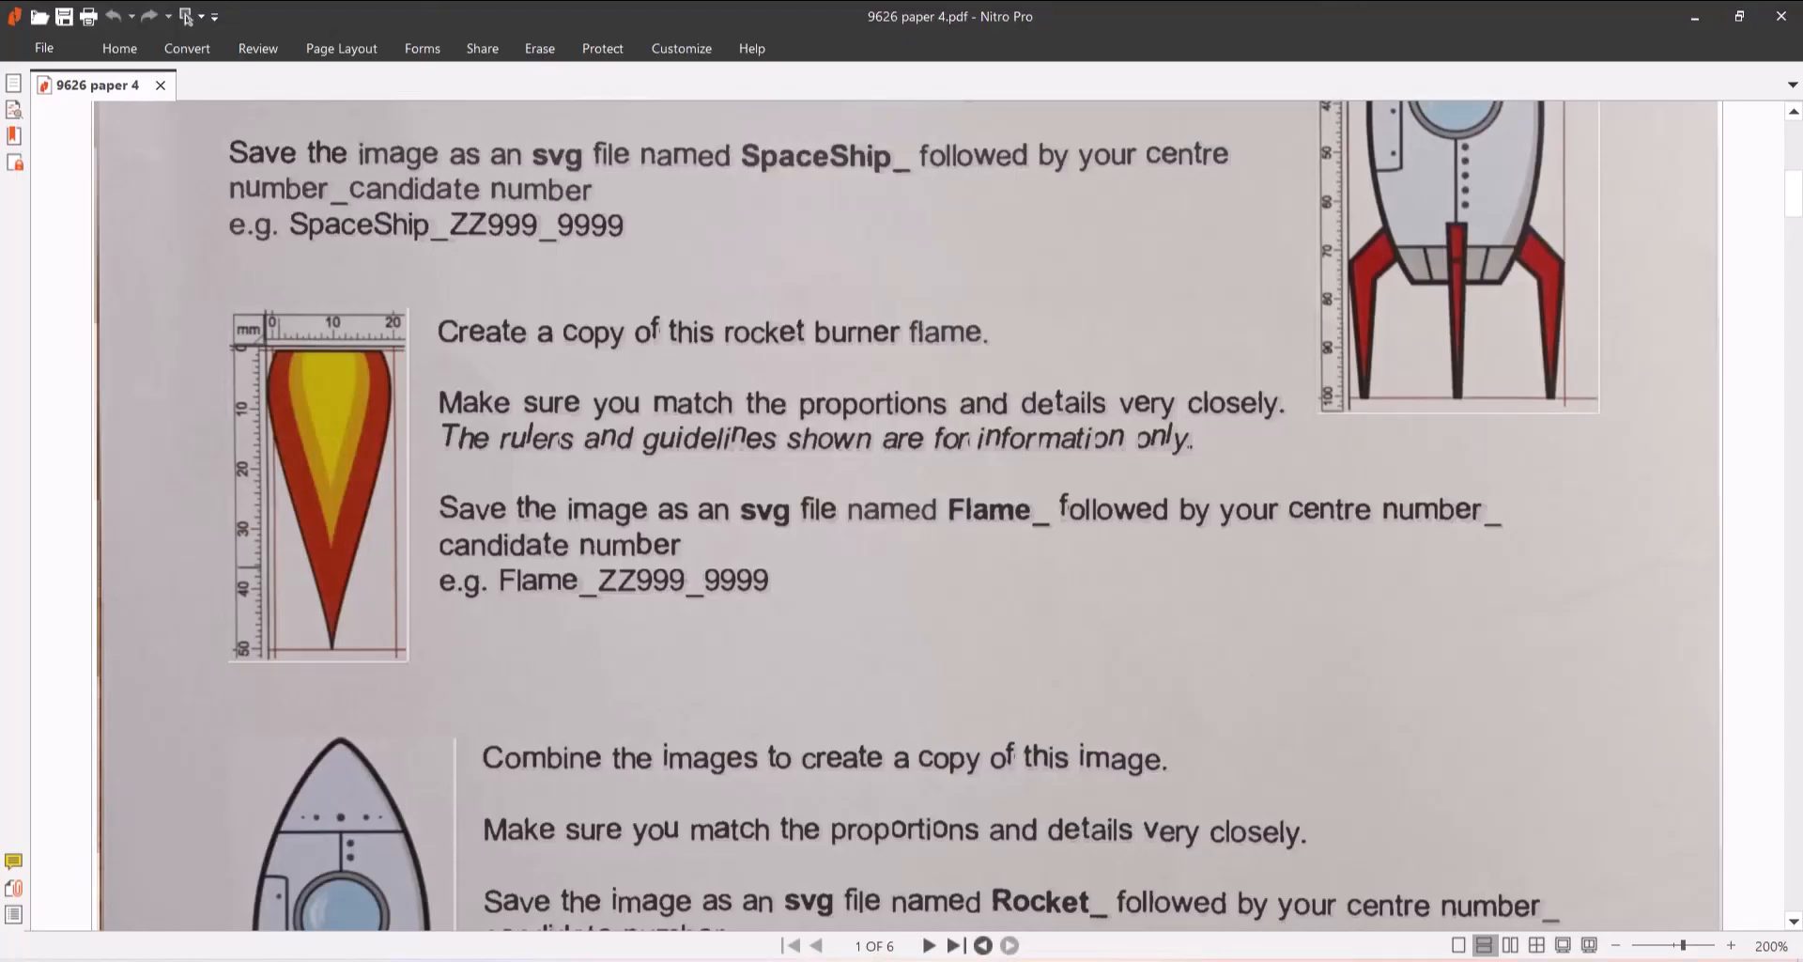
{"action": "key", "text": "alt+Tab"}
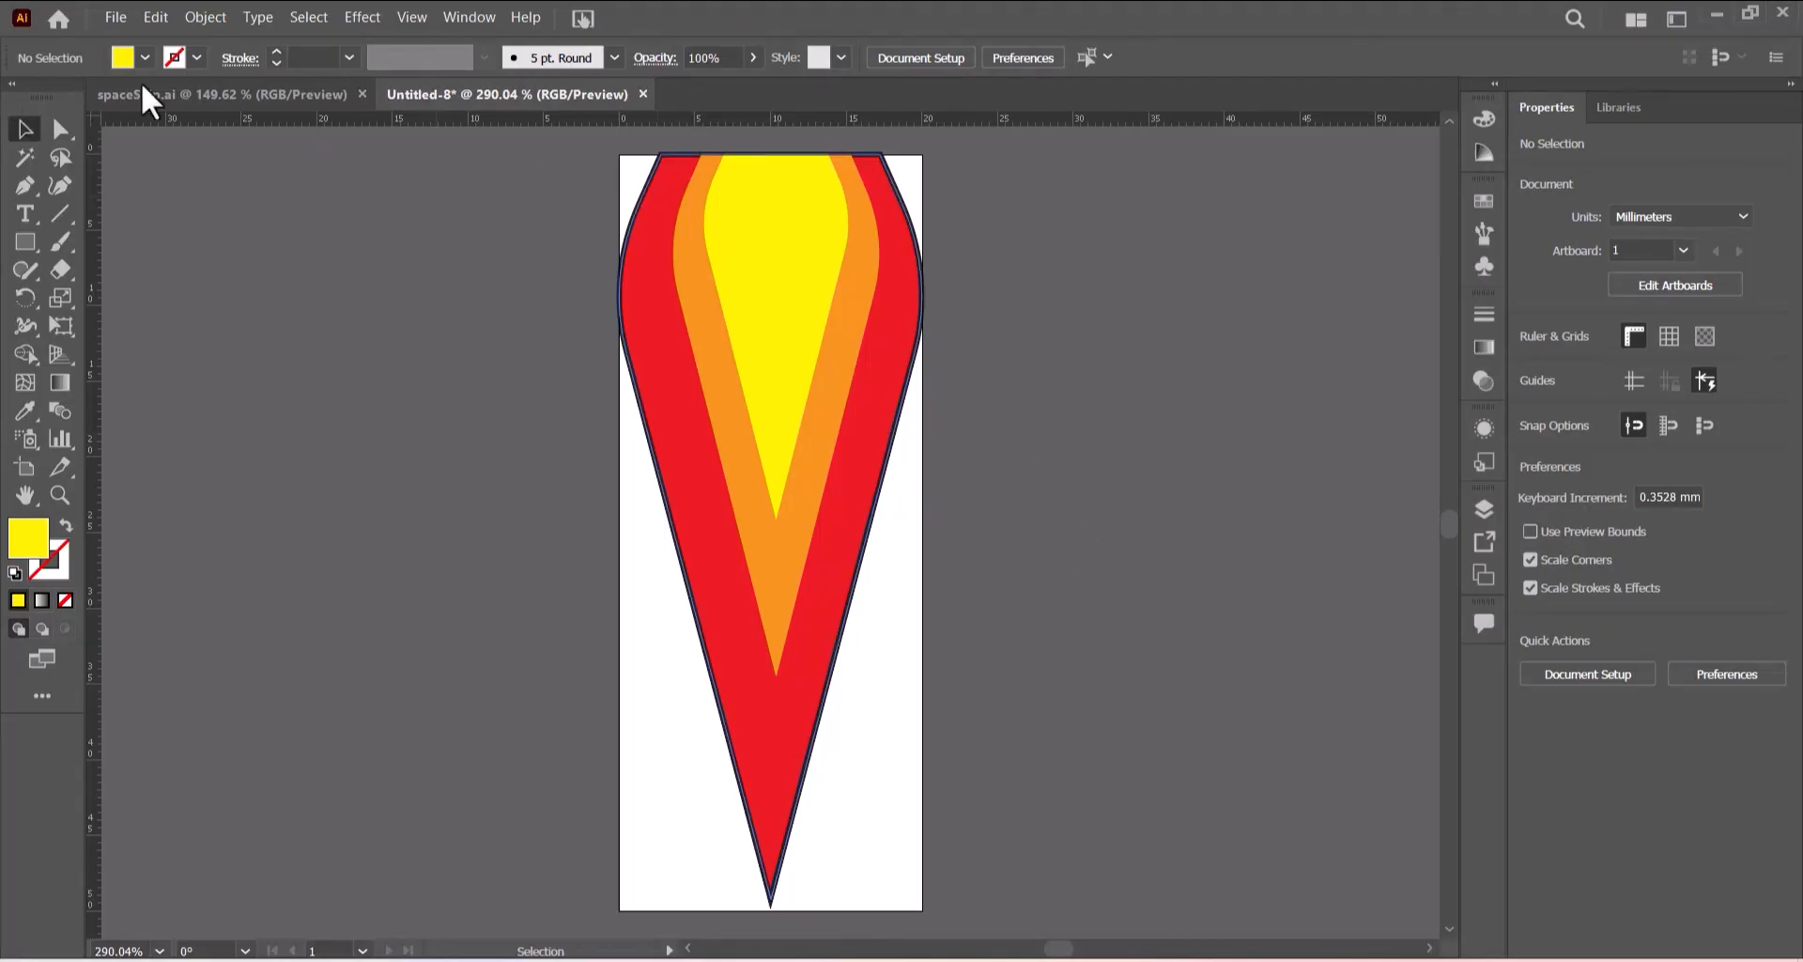
- Export the flame as an SVG file named Flame_ followed by the centre and candidate numbers, accepting the SVG options
{"action": "left_click", "coordinate": [116, 18]}
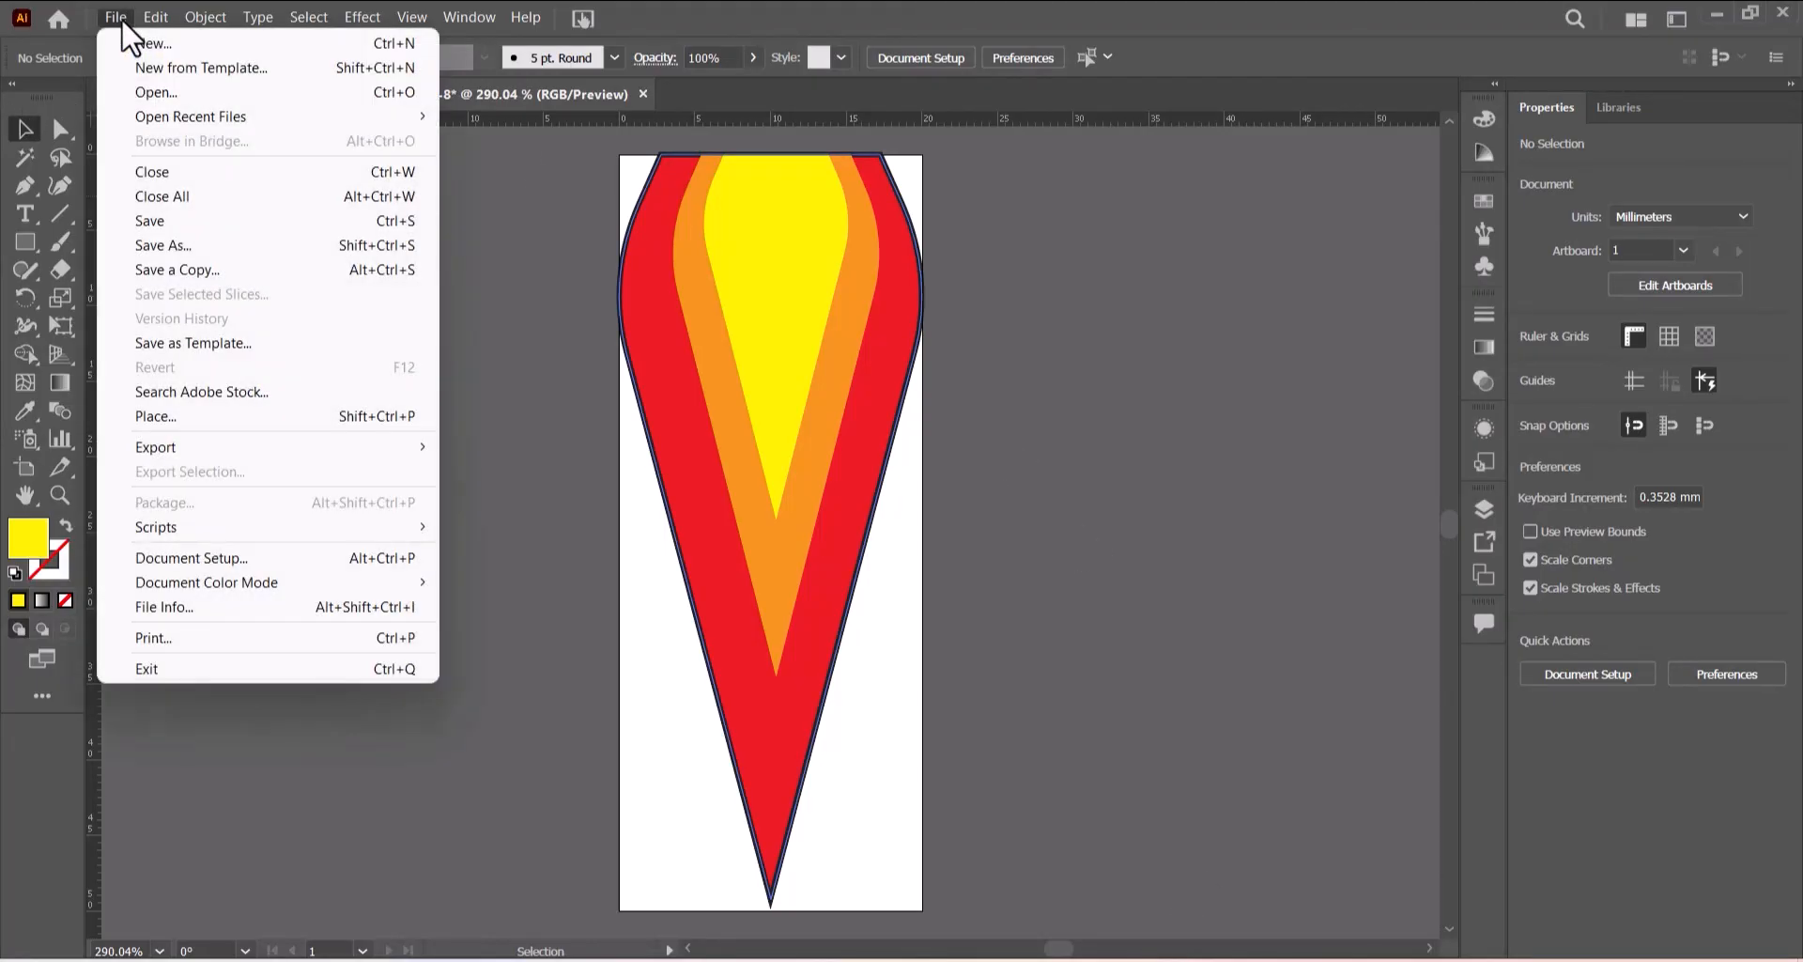
{"action": "mouse_move", "coordinate": [183, 447]}
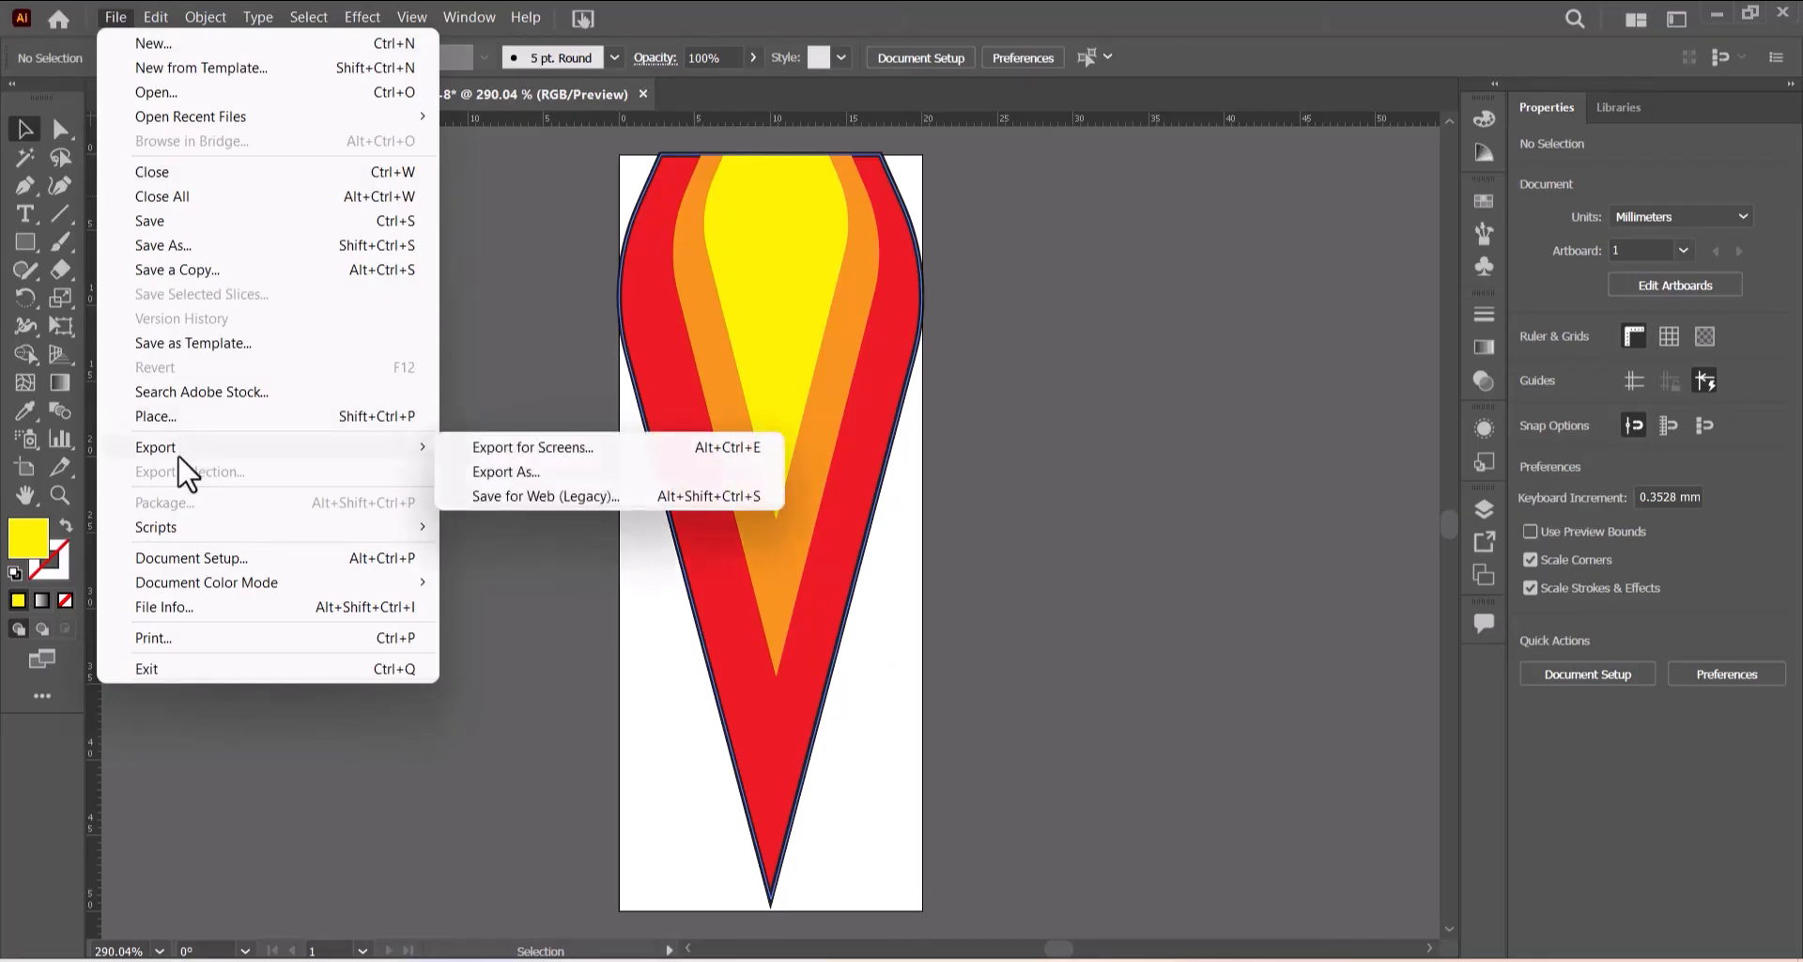
{"action": "left_click", "coordinate": [511, 474]}
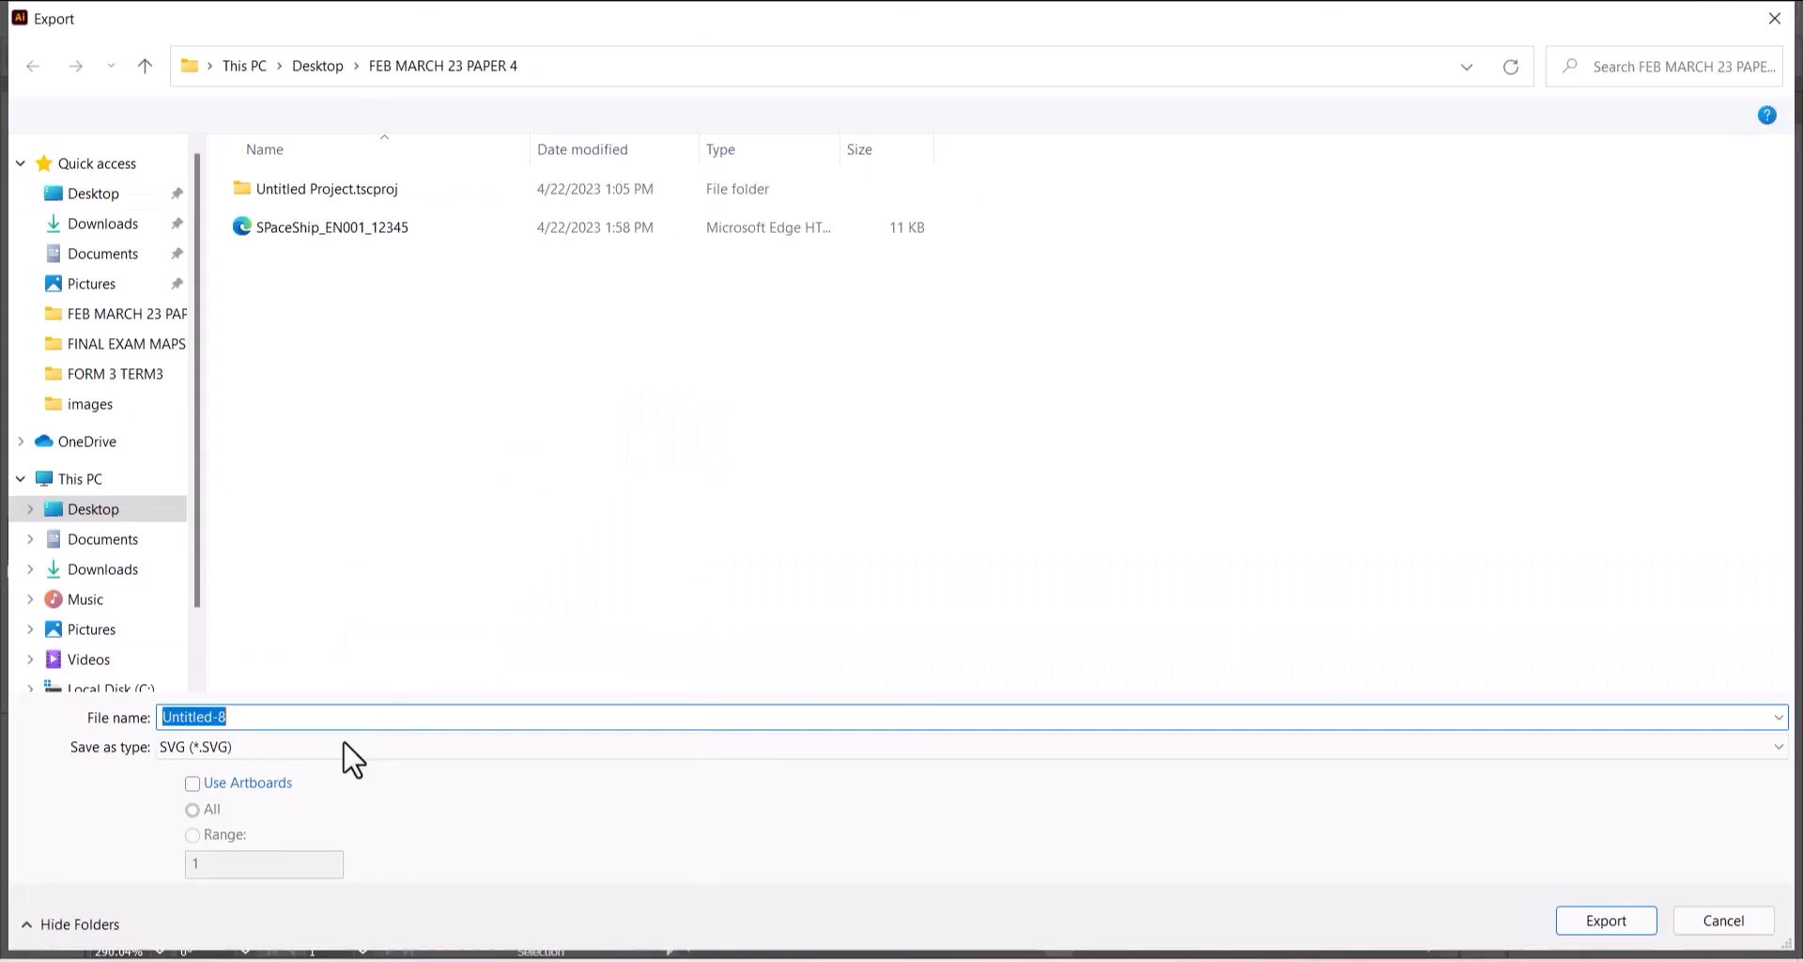
{"action": "left_click", "coordinate": [349, 748]}
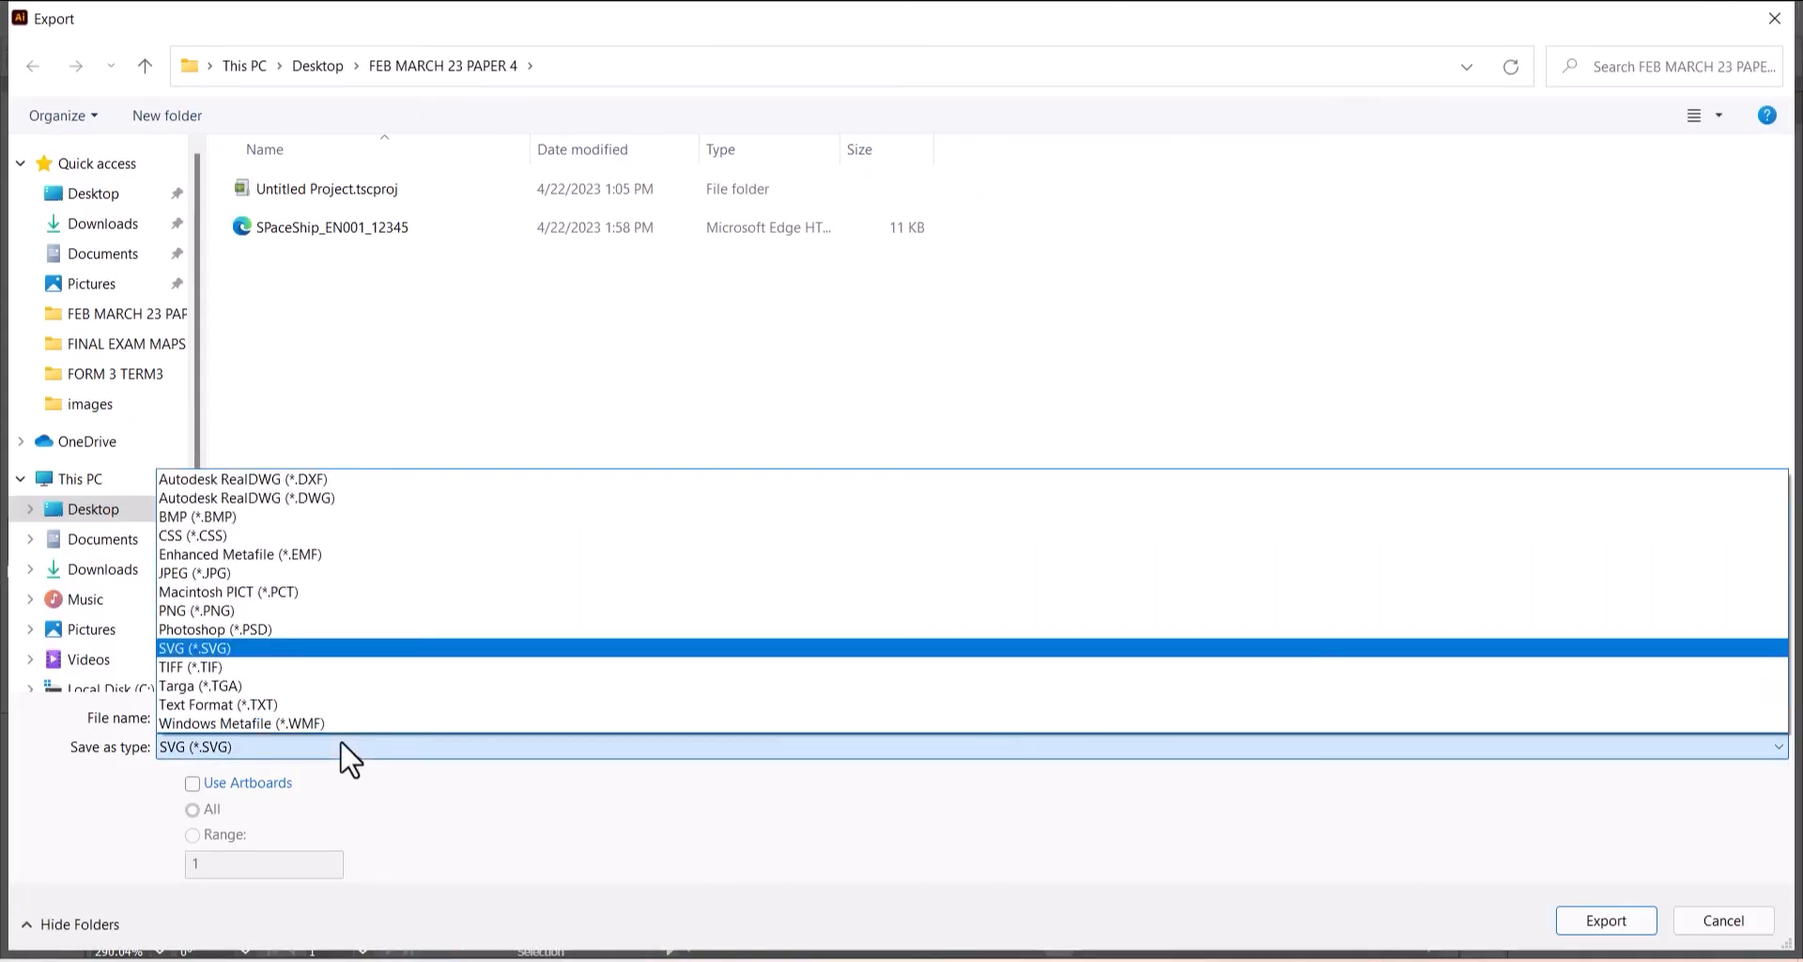
{"action": "left_click", "coordinate": [201, 631]}
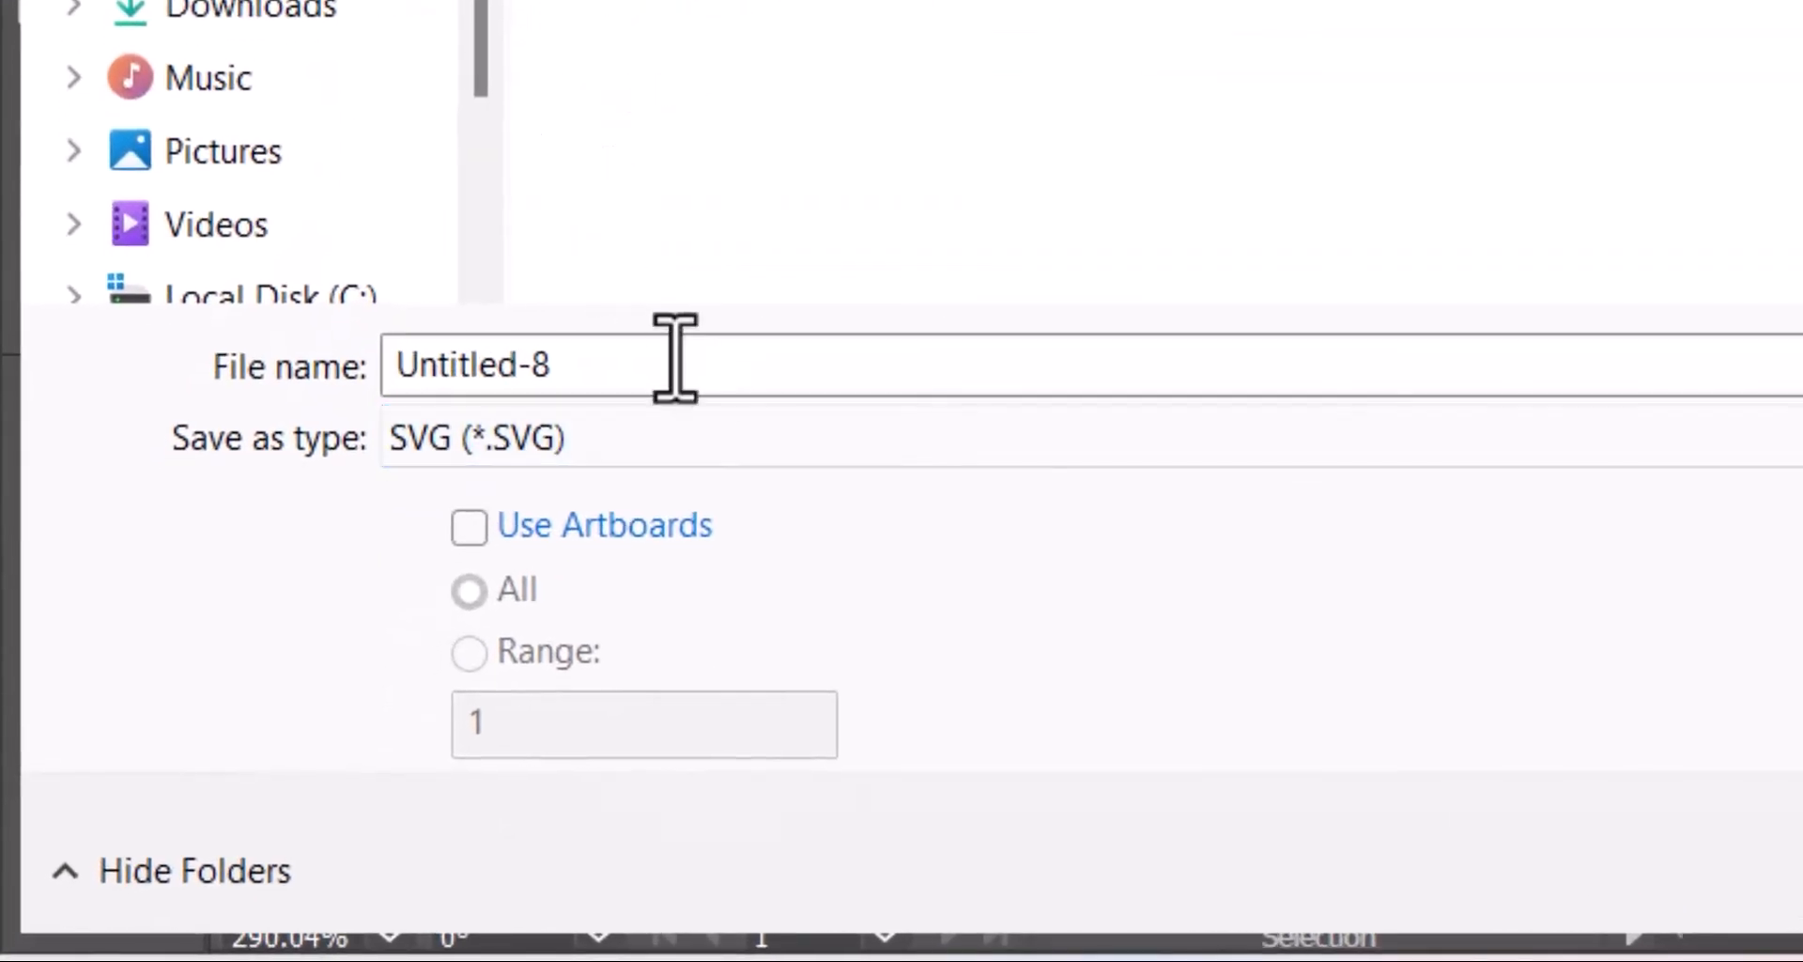
{"action": "left_click", "coordinate": [675, 358]}
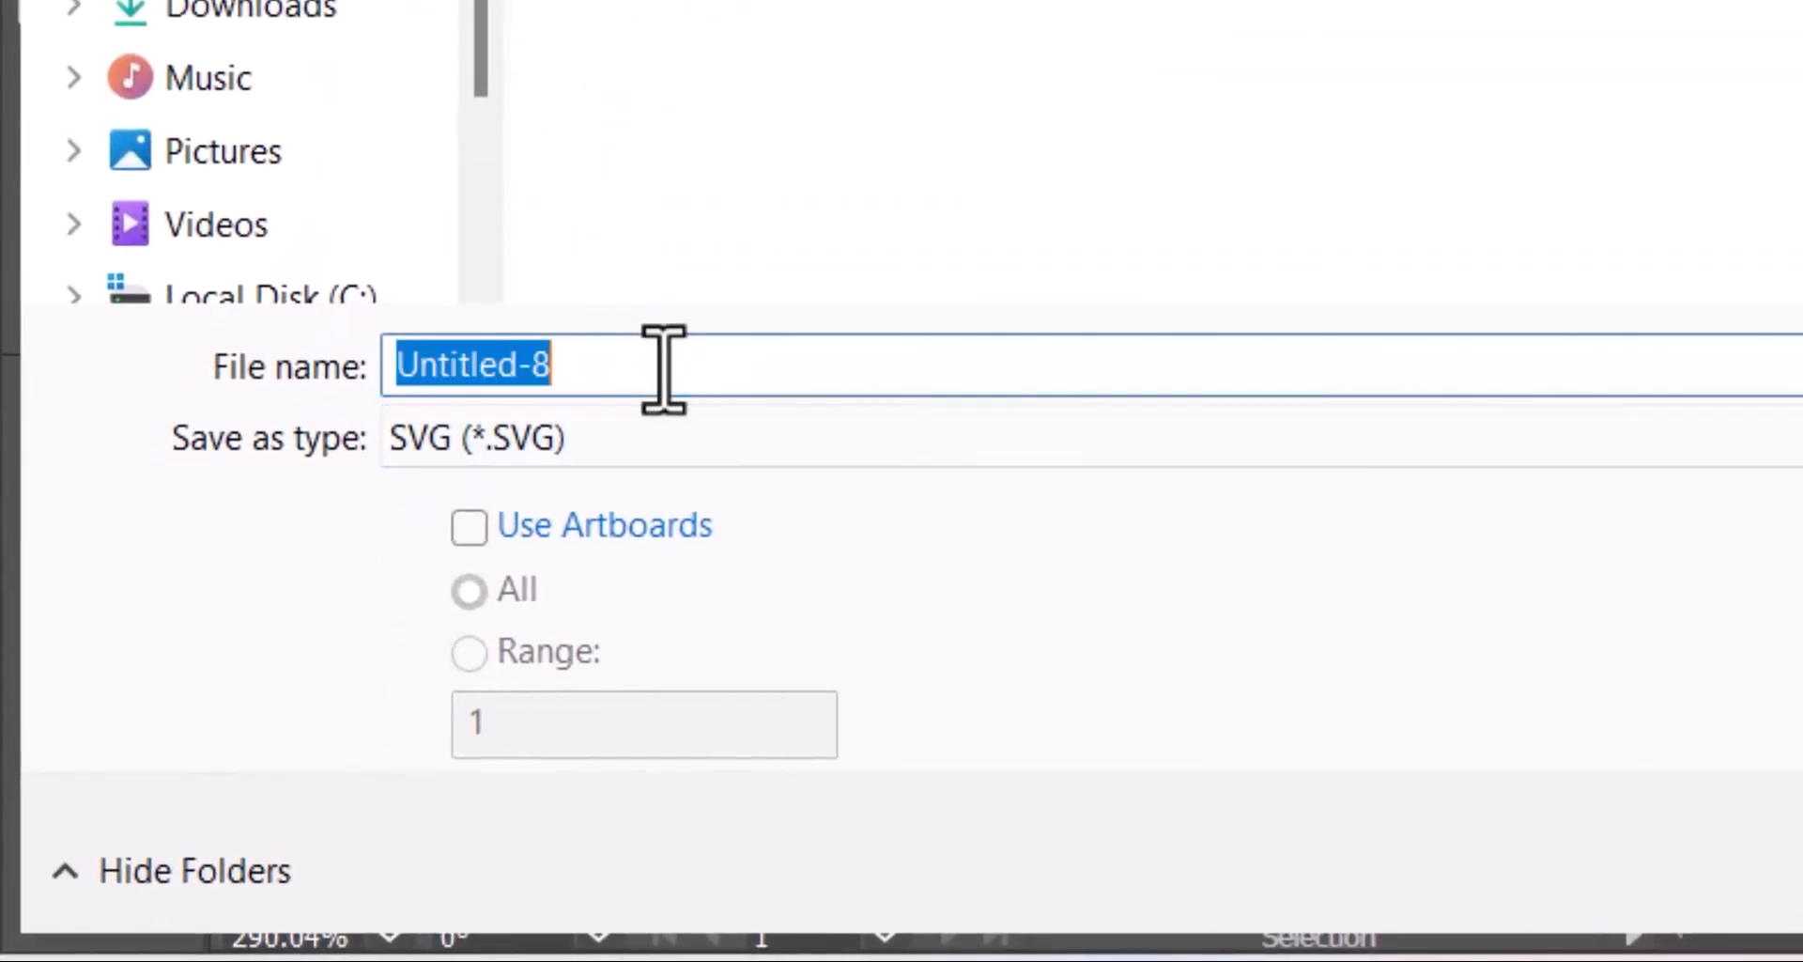
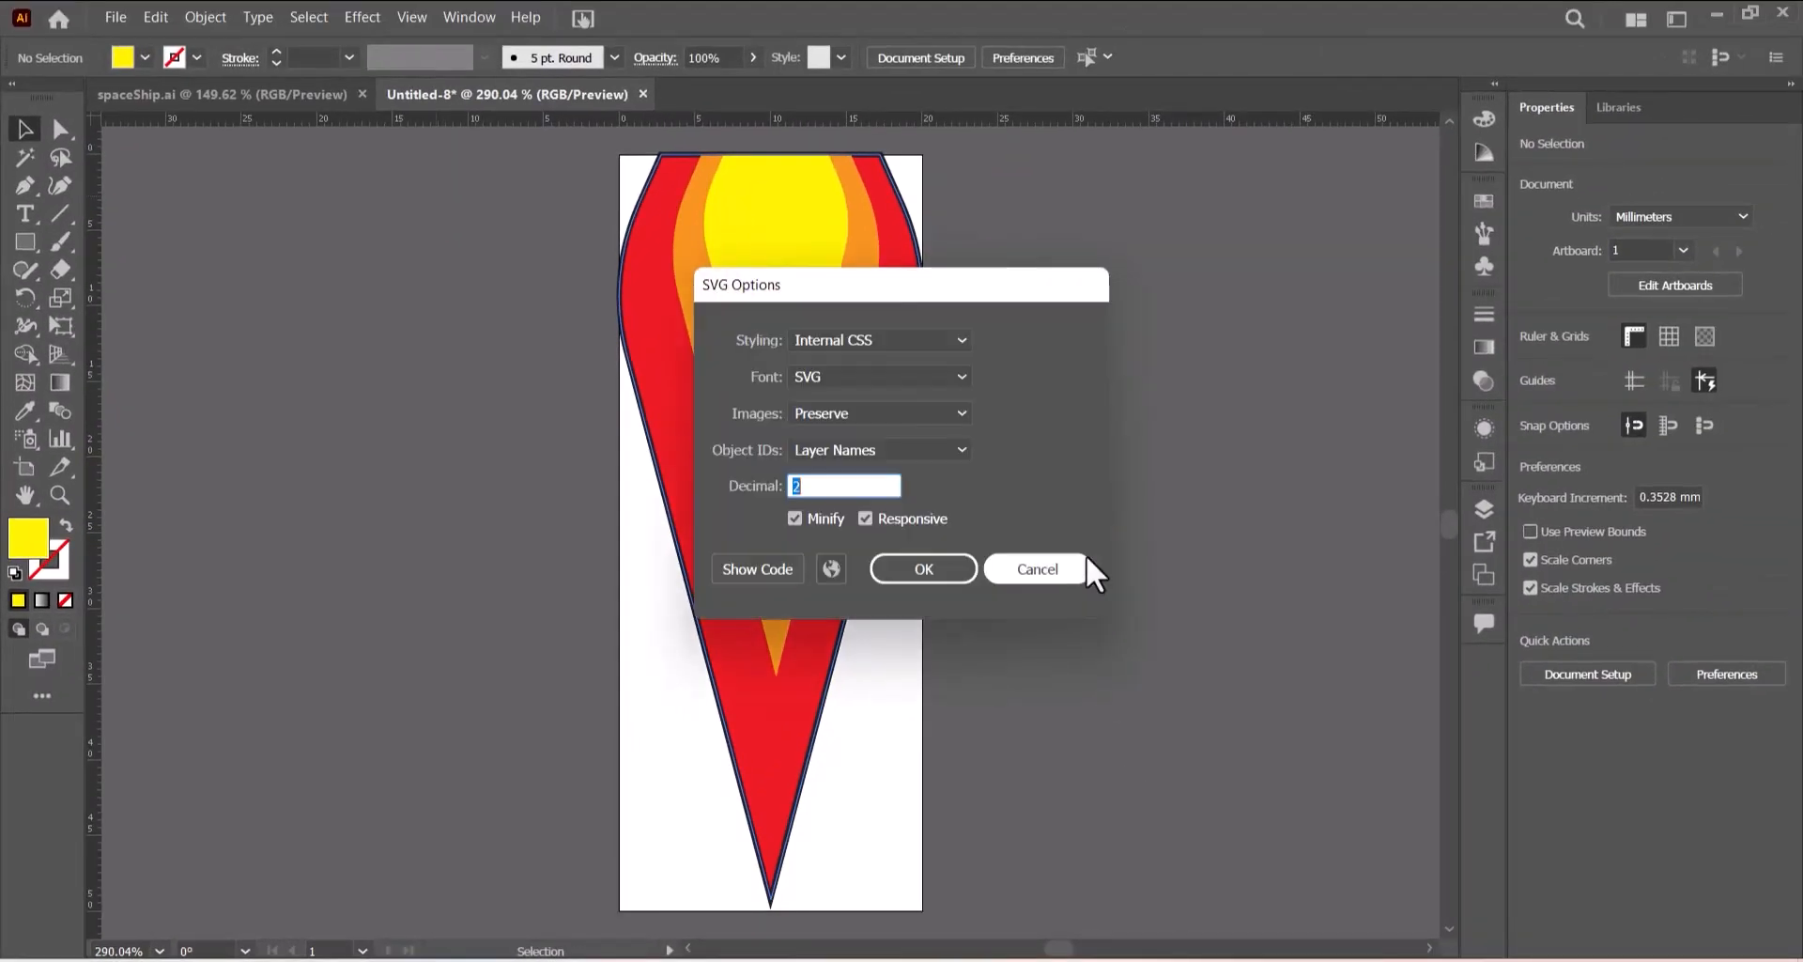
{"action": "left_click", "coordinate": [945, 571]}
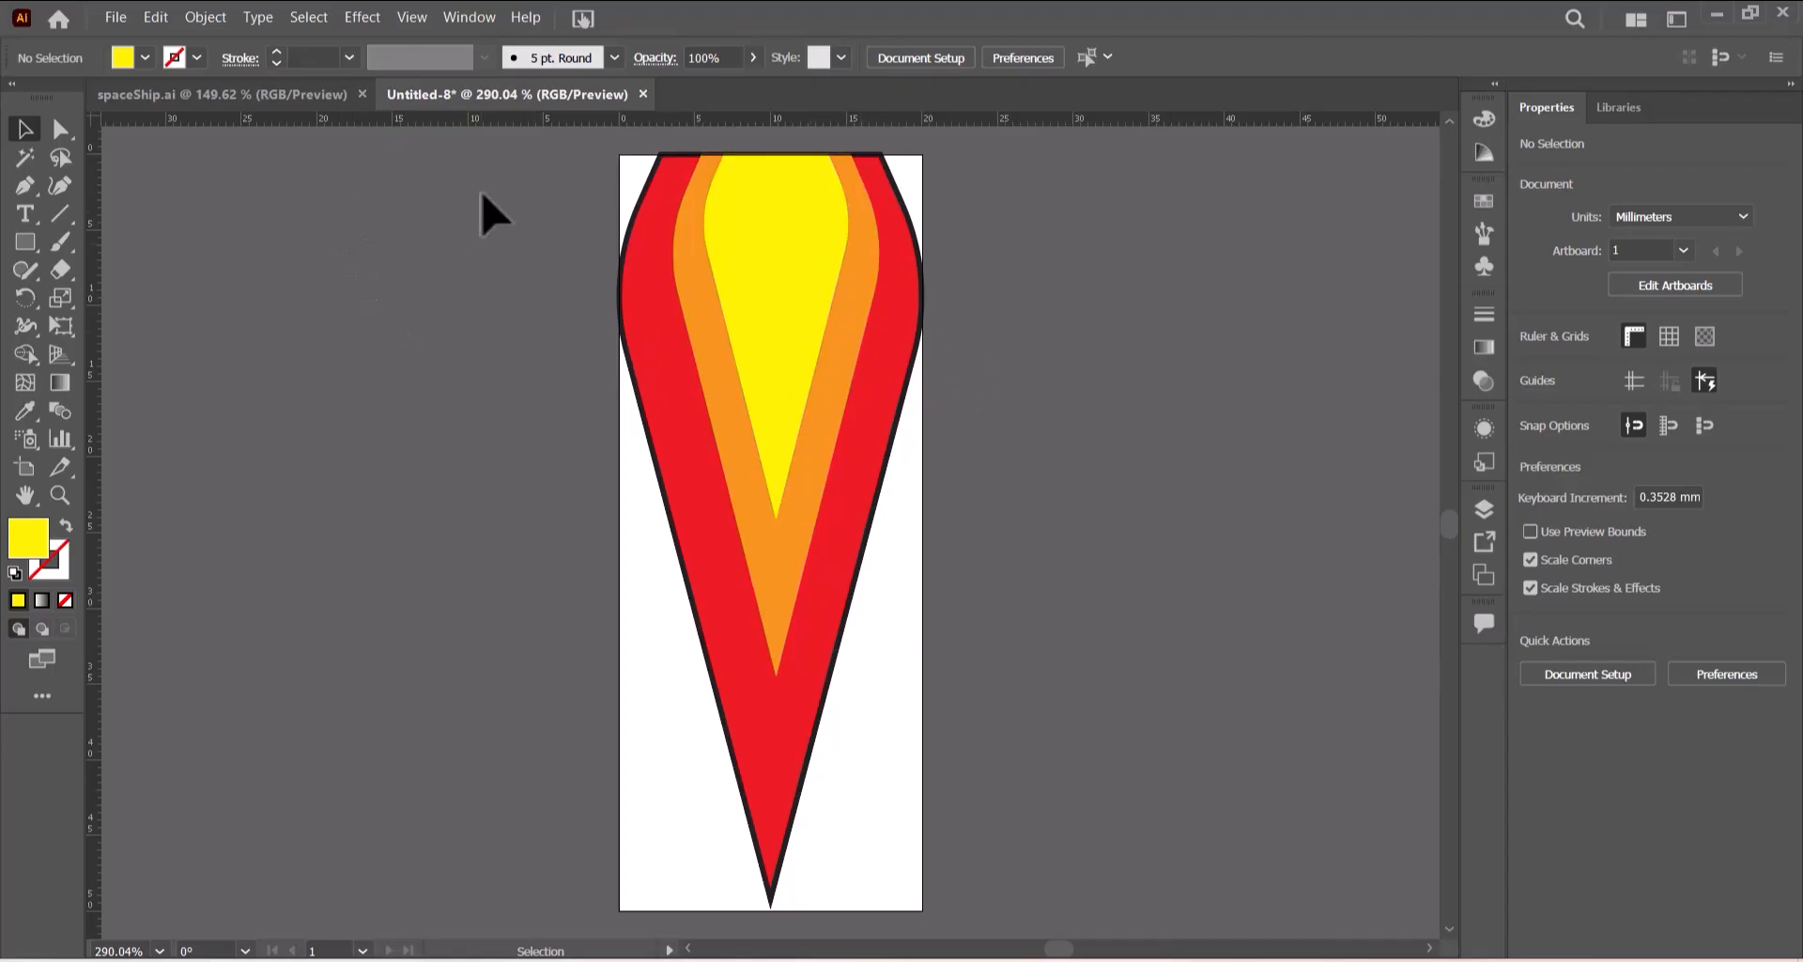
- Select all the flame layers and group them together
{"action": "key", "text": "ctrl+a"}
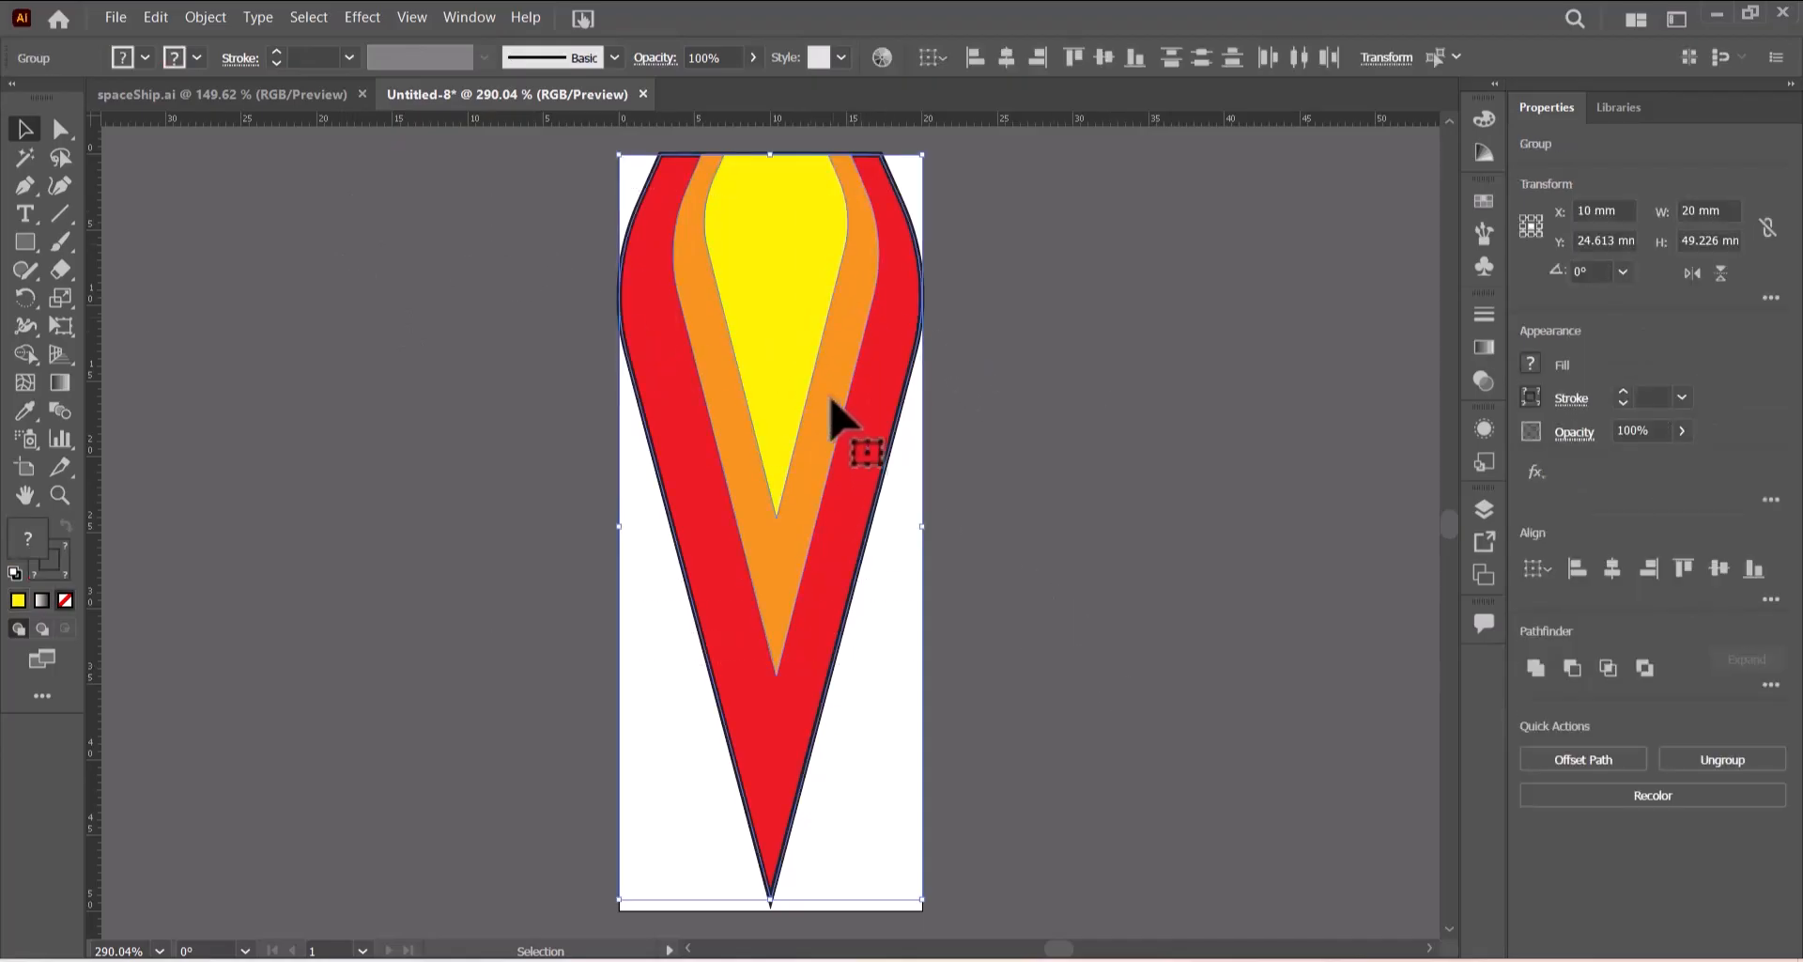
{"action": "right_click", "coordinate": [804, 331]}
{"action": "left_click", "coordinate": [853, 488]}
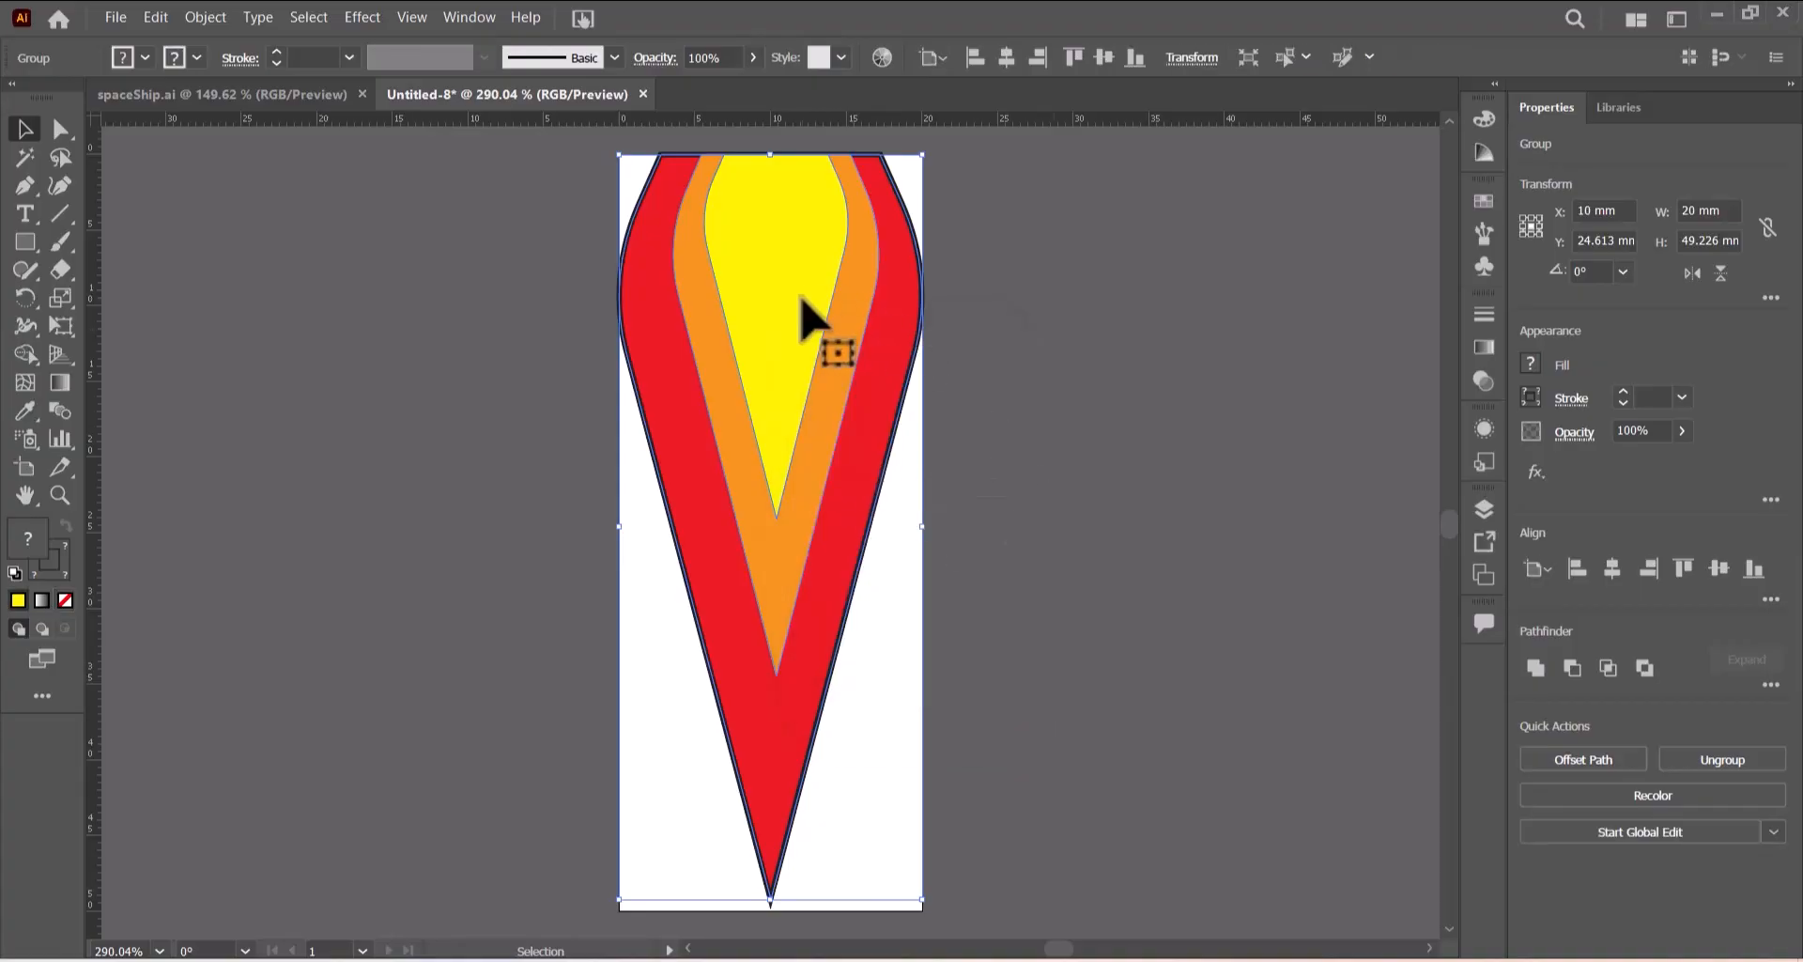
- Move the flame group into the spaceShip document and place it below the rocket's base
{"action": "left_click_drag", "start_coordinate": [796, 297], "coordinate": [308, 423]}
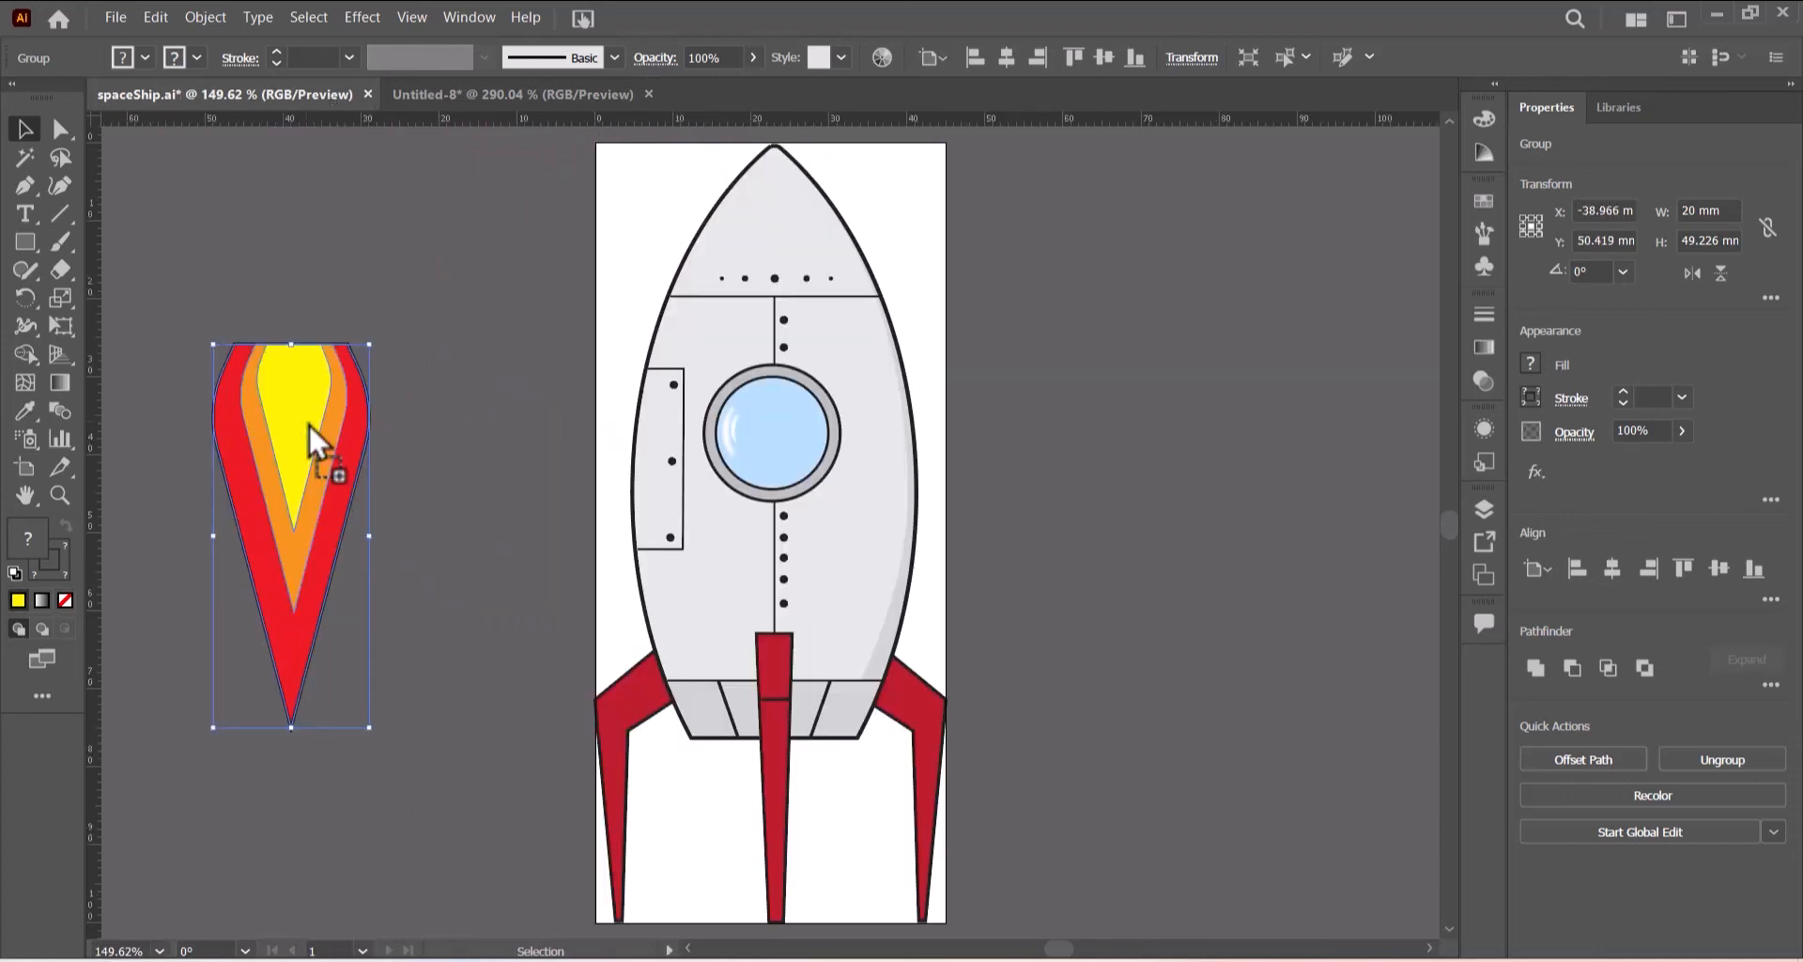
{"action": "scroll", "coordinate": [402, 350], "scroll_direction": "down", "scroll_amount": 2}
{"action": "scroll", "coordinate": [402, 330], "scroll_direction": "down", "scroll_amount": 2}
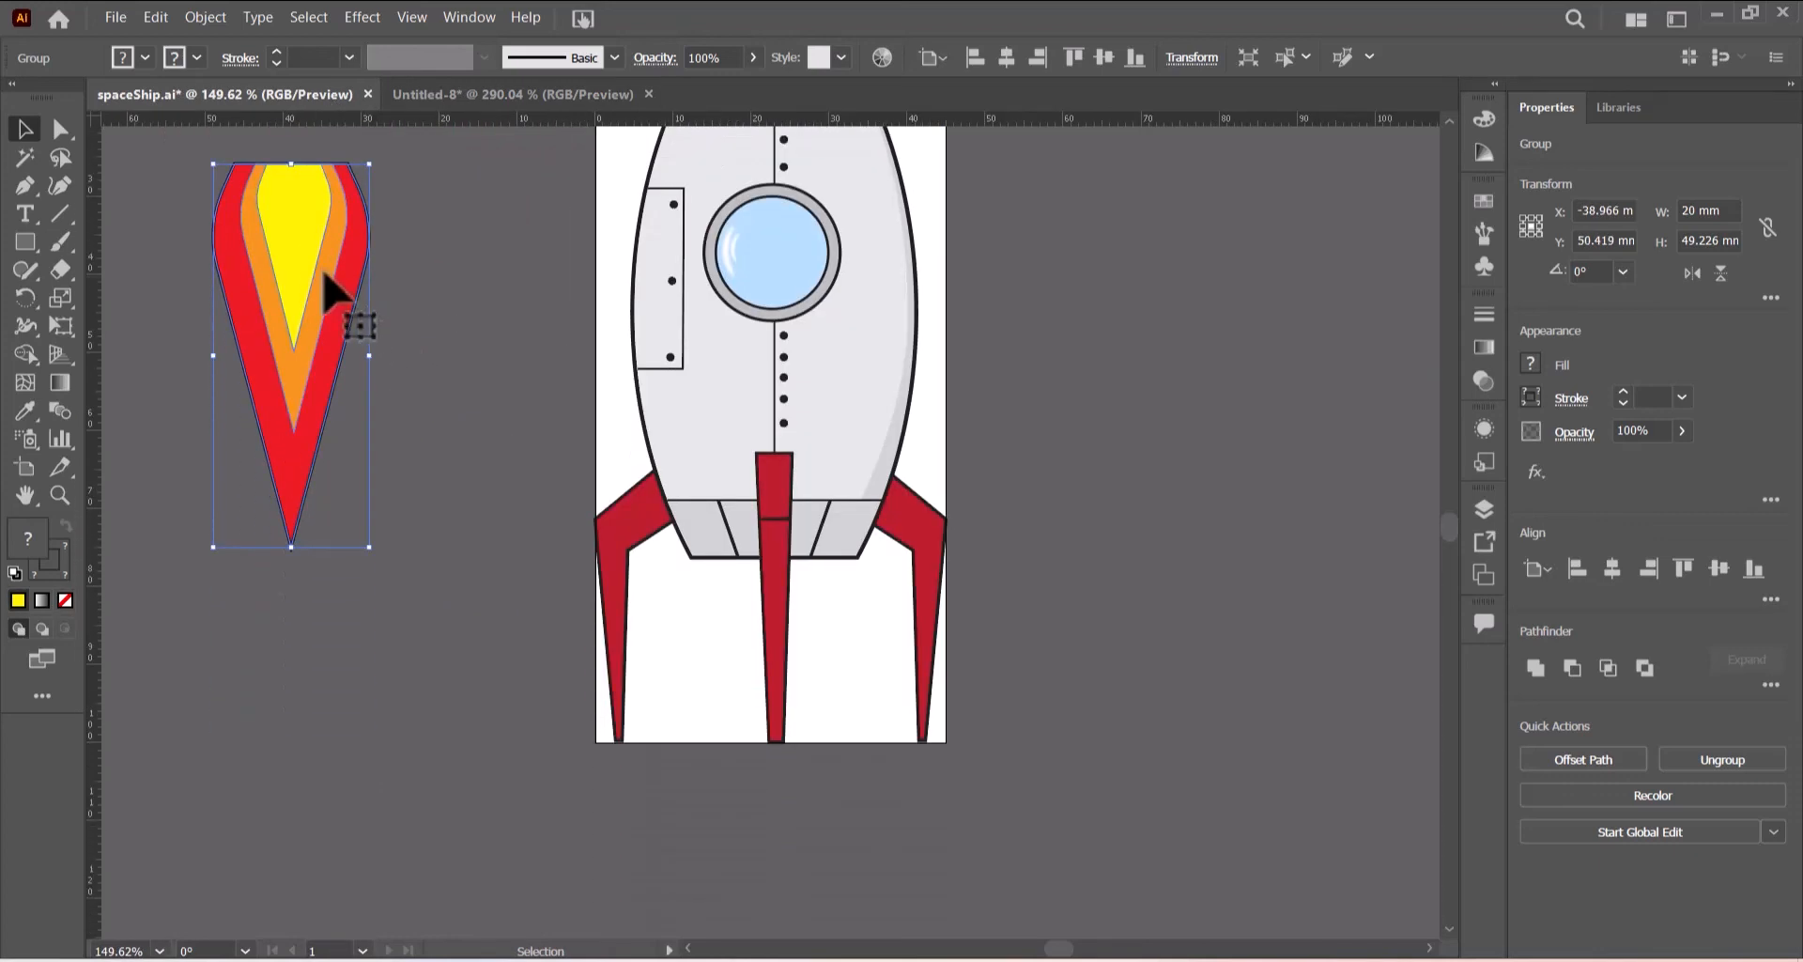
{"action": "left_click_drag", "start_coordinate": [335, 299], "coordinate": [775, 632]}
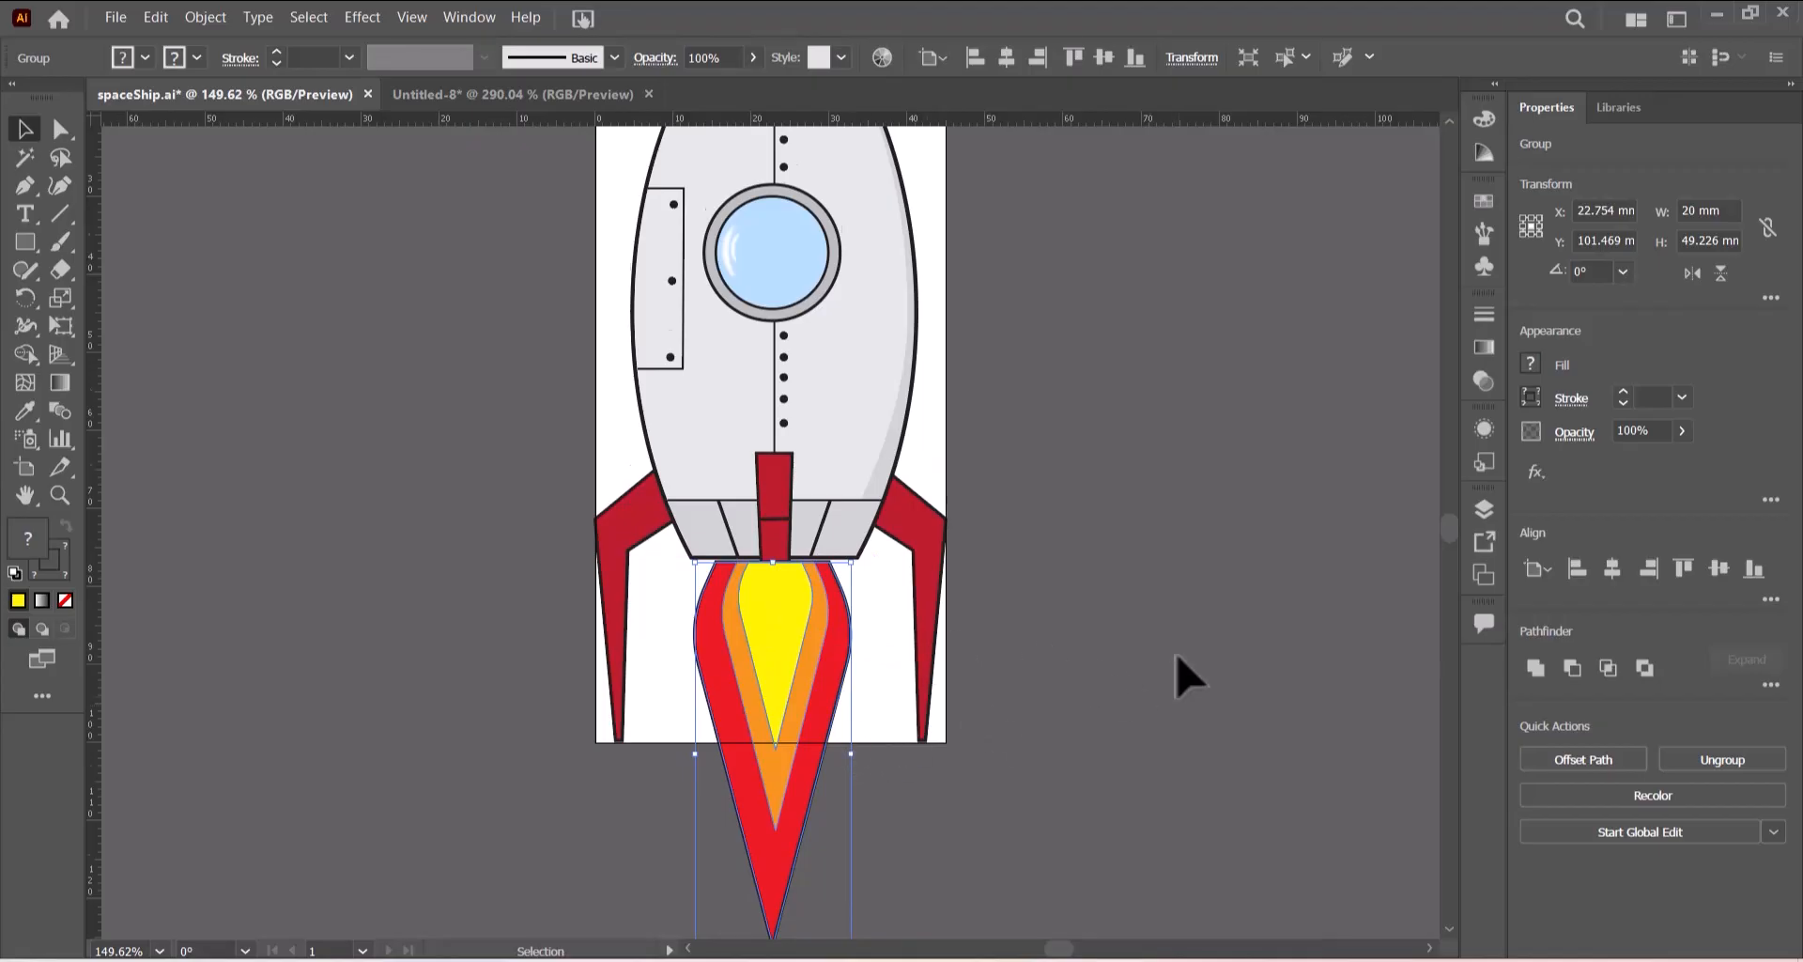
- Widen the flame group to about 27.6 mm and stretch its height to about 52.8 mm
{"action": "scroll", "coordinate": [1179, 677], "scroll_direction": "down", "scroll_amount": 2}
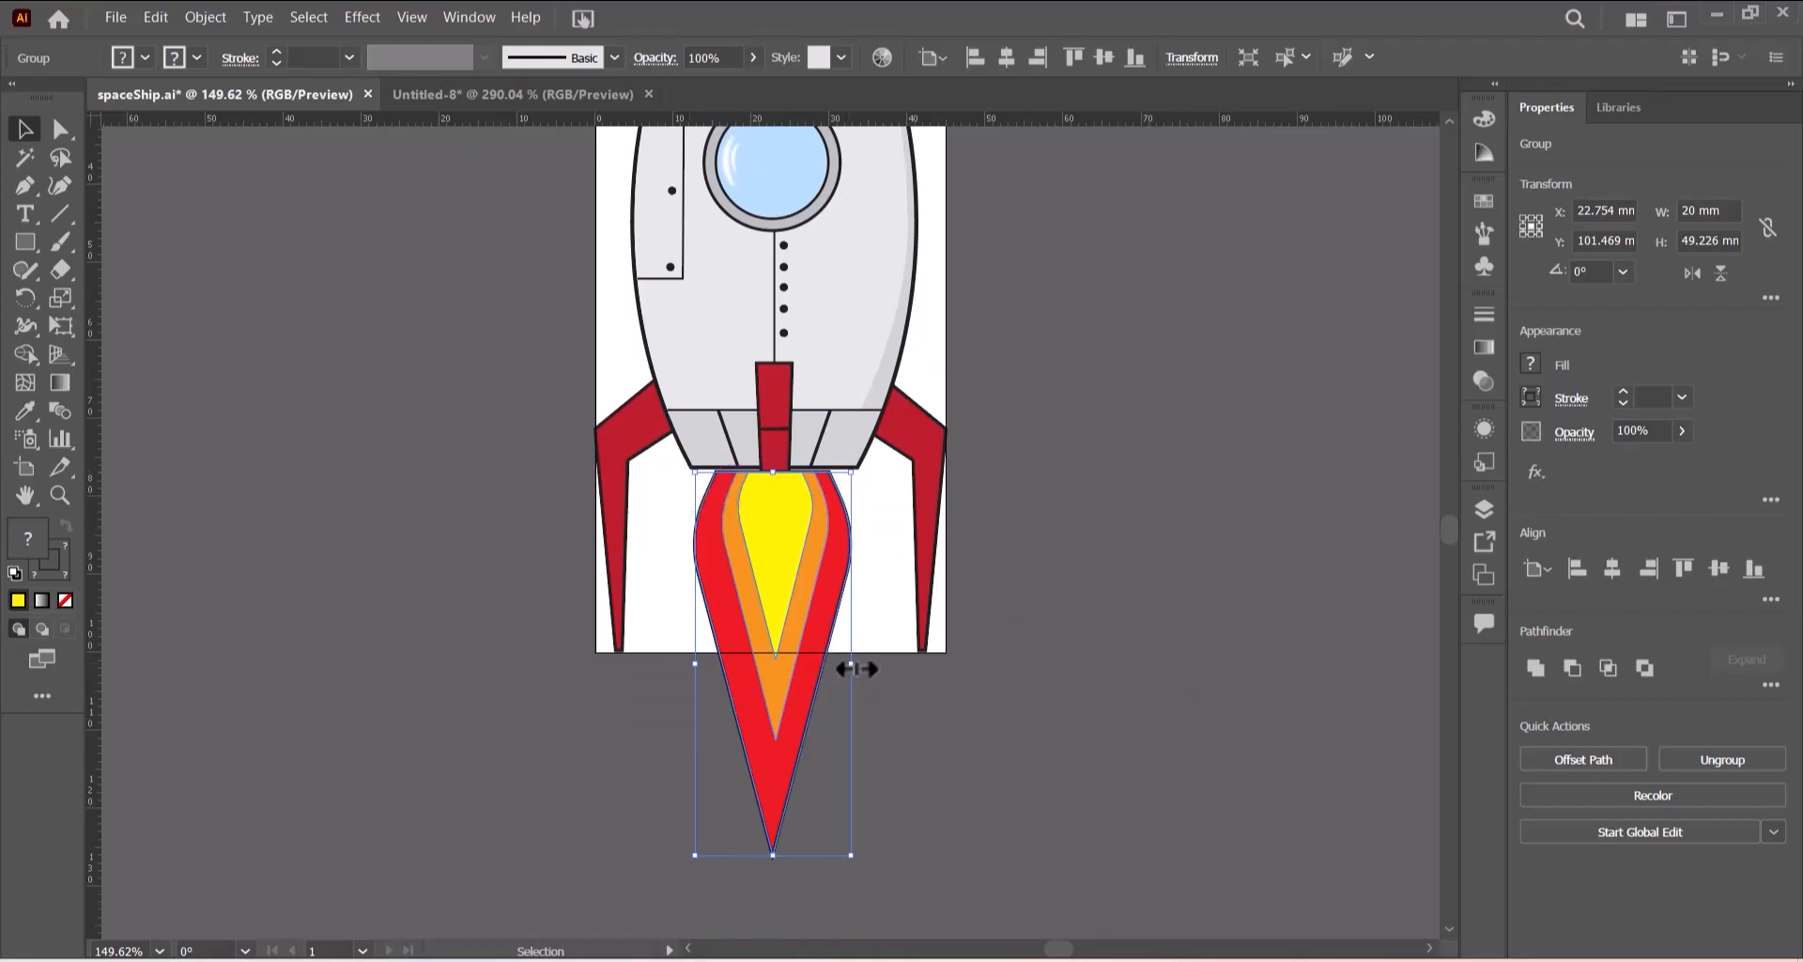
{"action": "left_click_drag", "start_coordinate": [854, 668], "coordinate": [886, 671]}
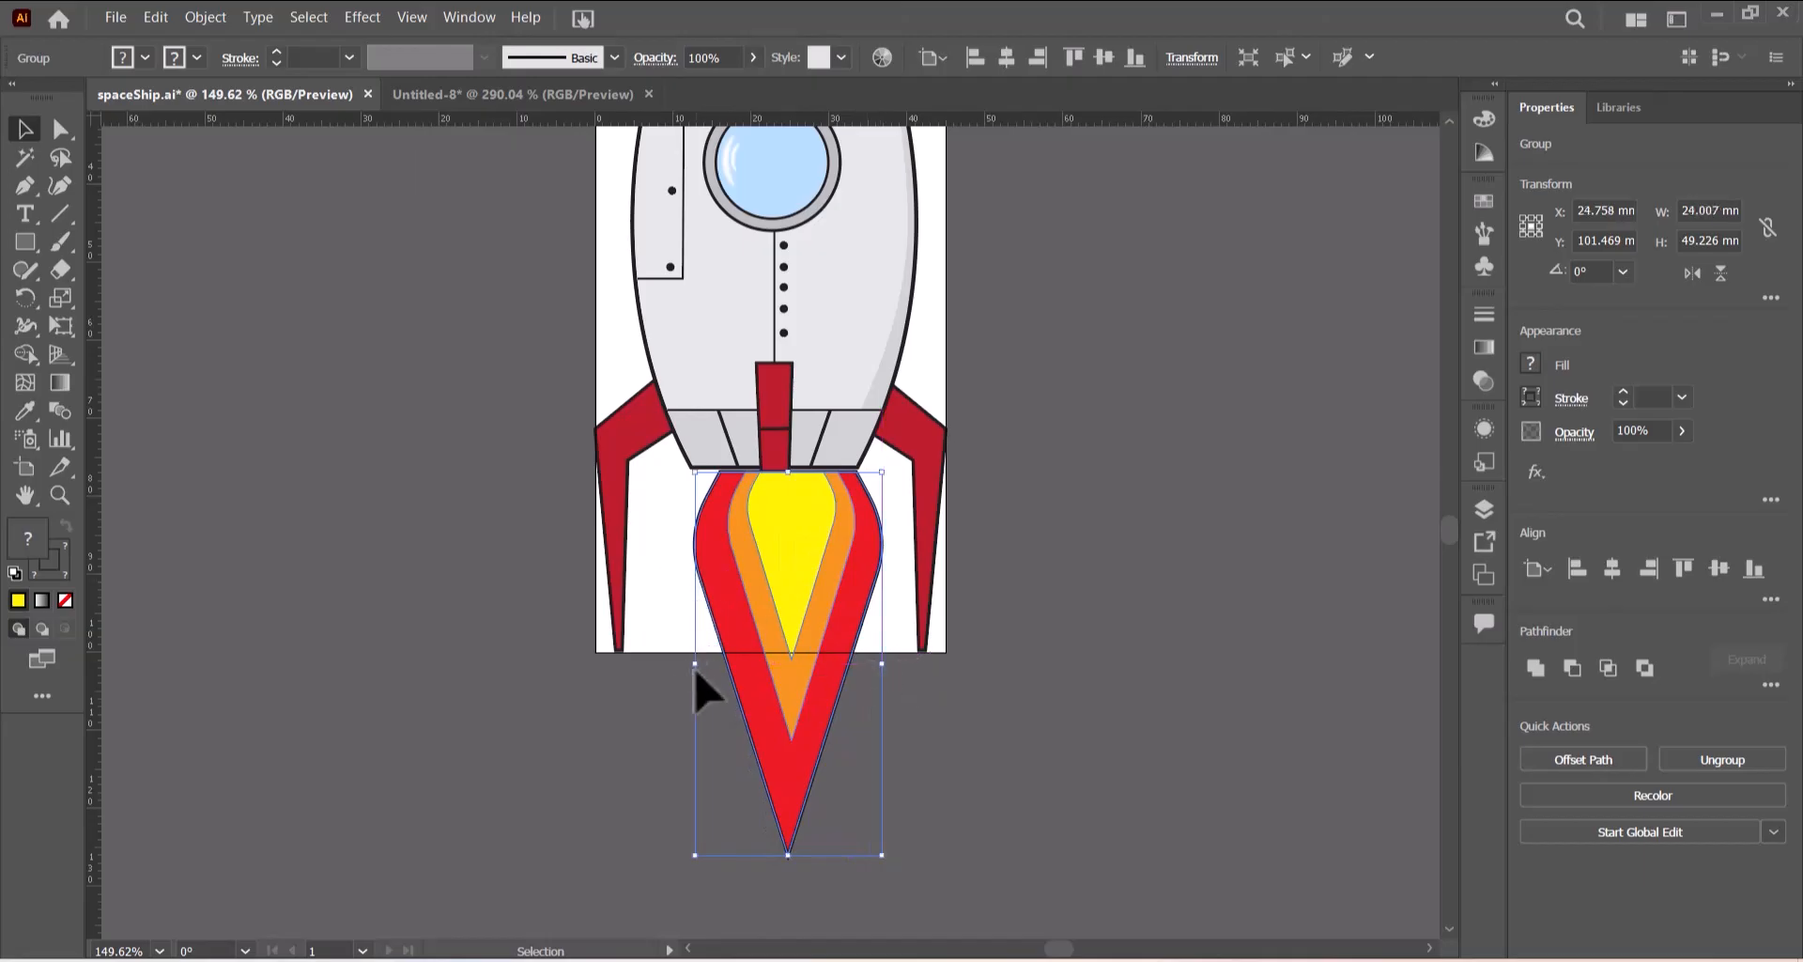
{"action": "left_click_drag", "start_coordinate": [700, 668], "coordinate": [670, 660]}
{"action": "scroll", "coordinate": [986, 576], "scroll_direction": "down", "scroll_amount": 5}
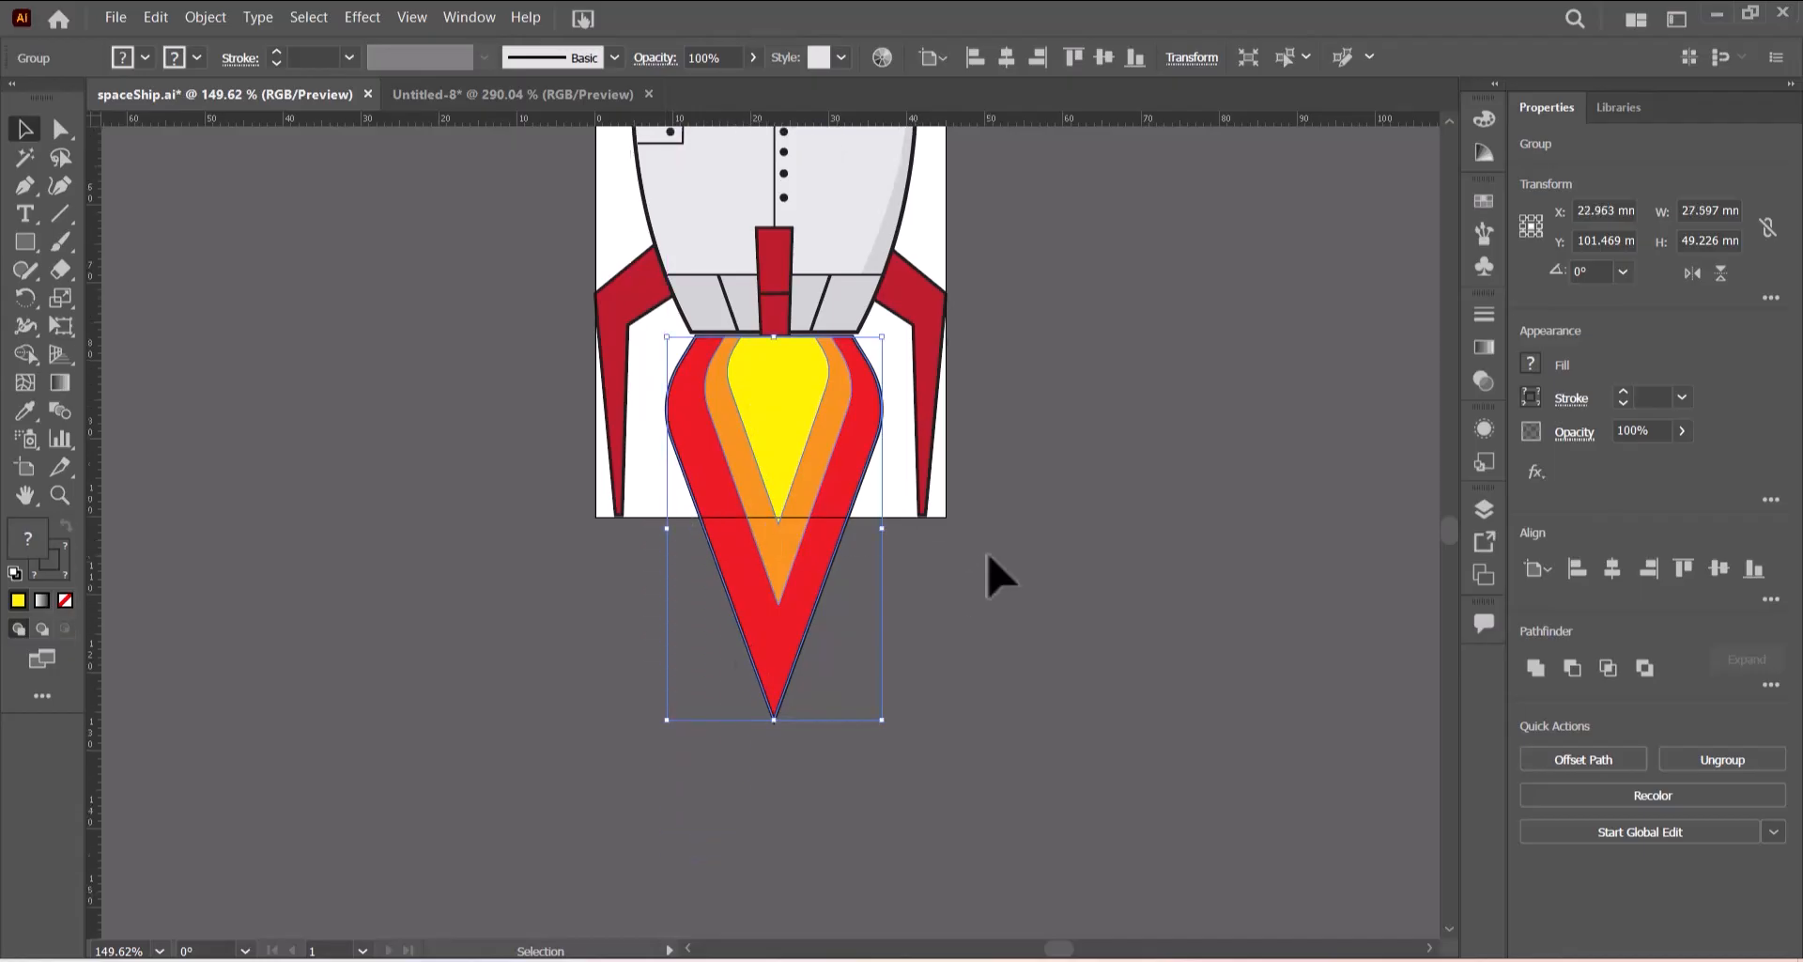
{"action": "left_click_drag", "start_coordinate": [784, 613], "coordinate": [782, 644]}
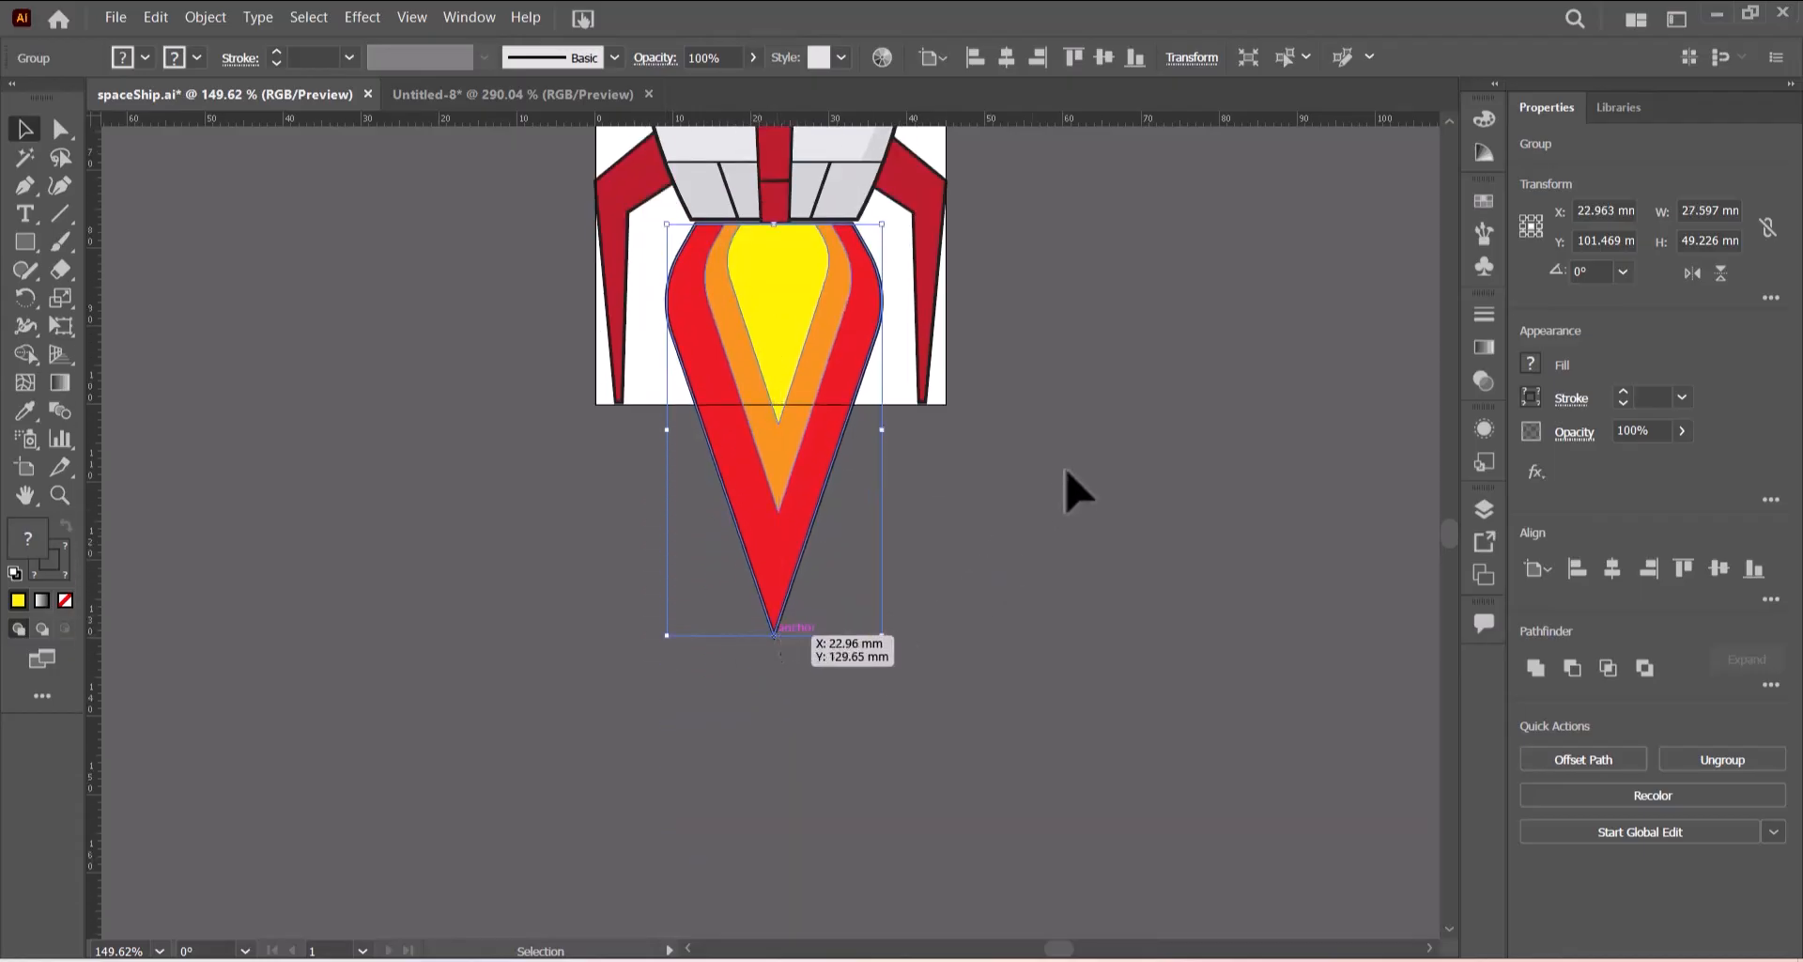
- Send the flame group to the back, behind the spaceship, and deselect it
{"action": "scroll", "coordinate": [994, 539], "scroll_direction": "up", "scroll_amount": 5}
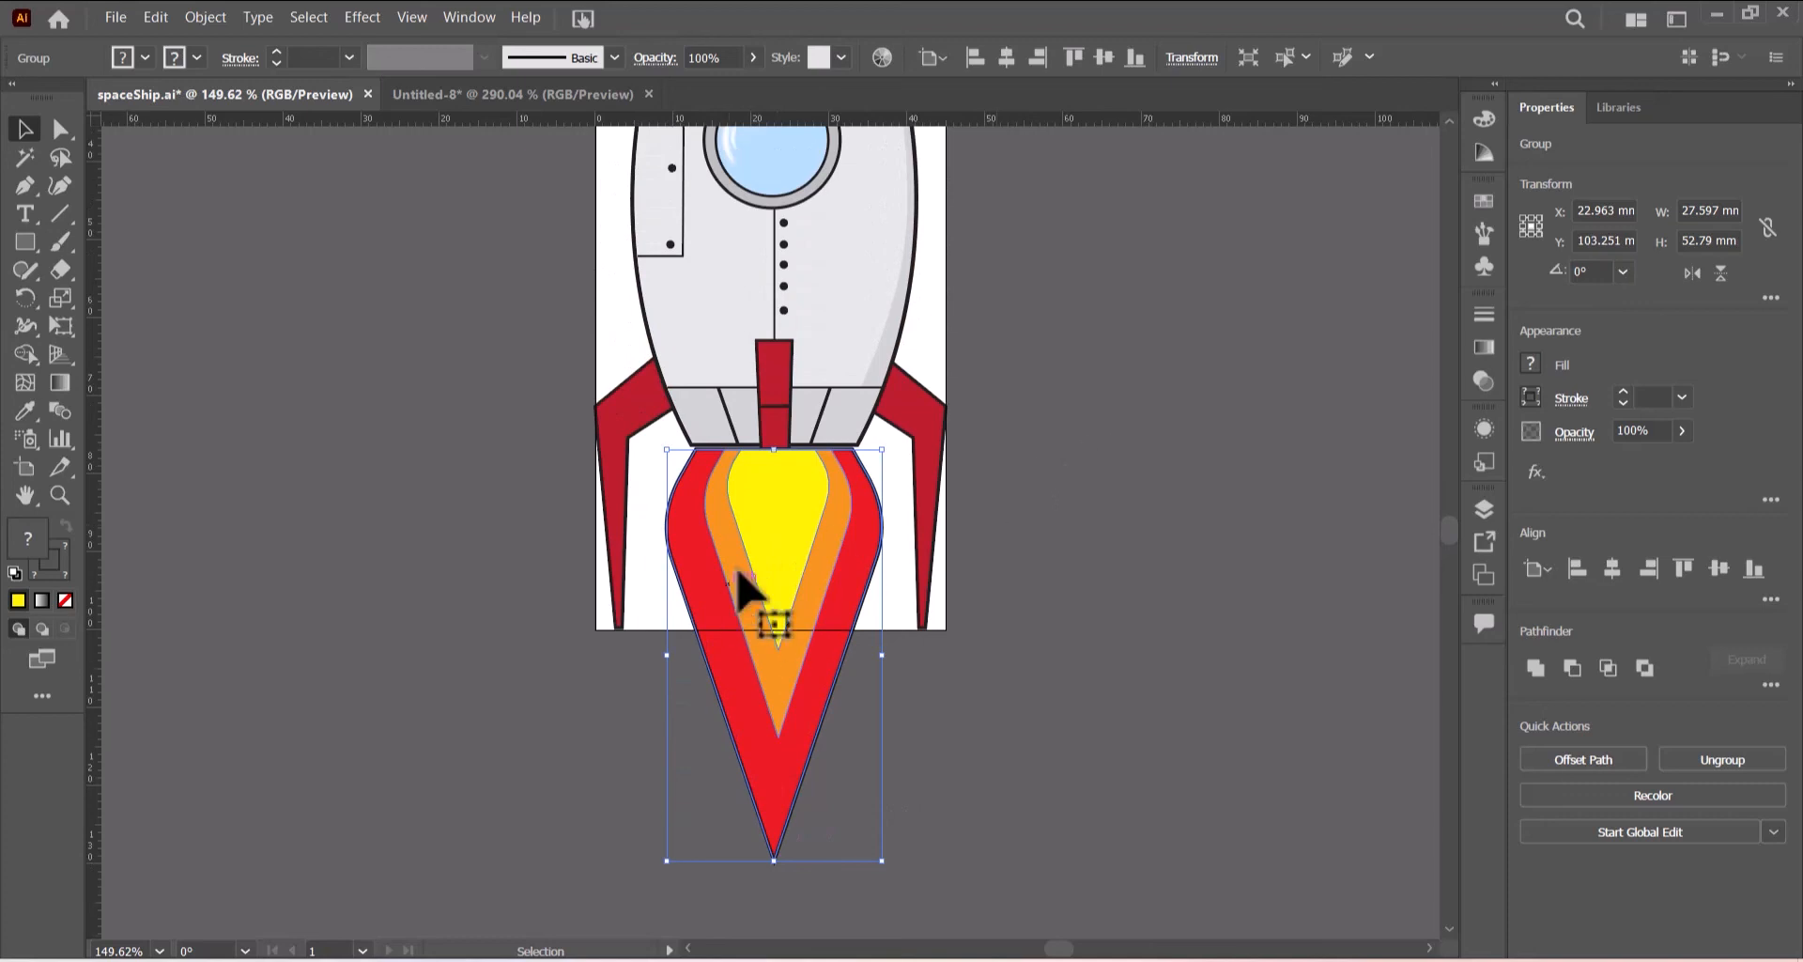
{"action": "right_click", "coordinate": [769, 536]}
{"action": "mouse_move", "coordinate": [864, 816]}
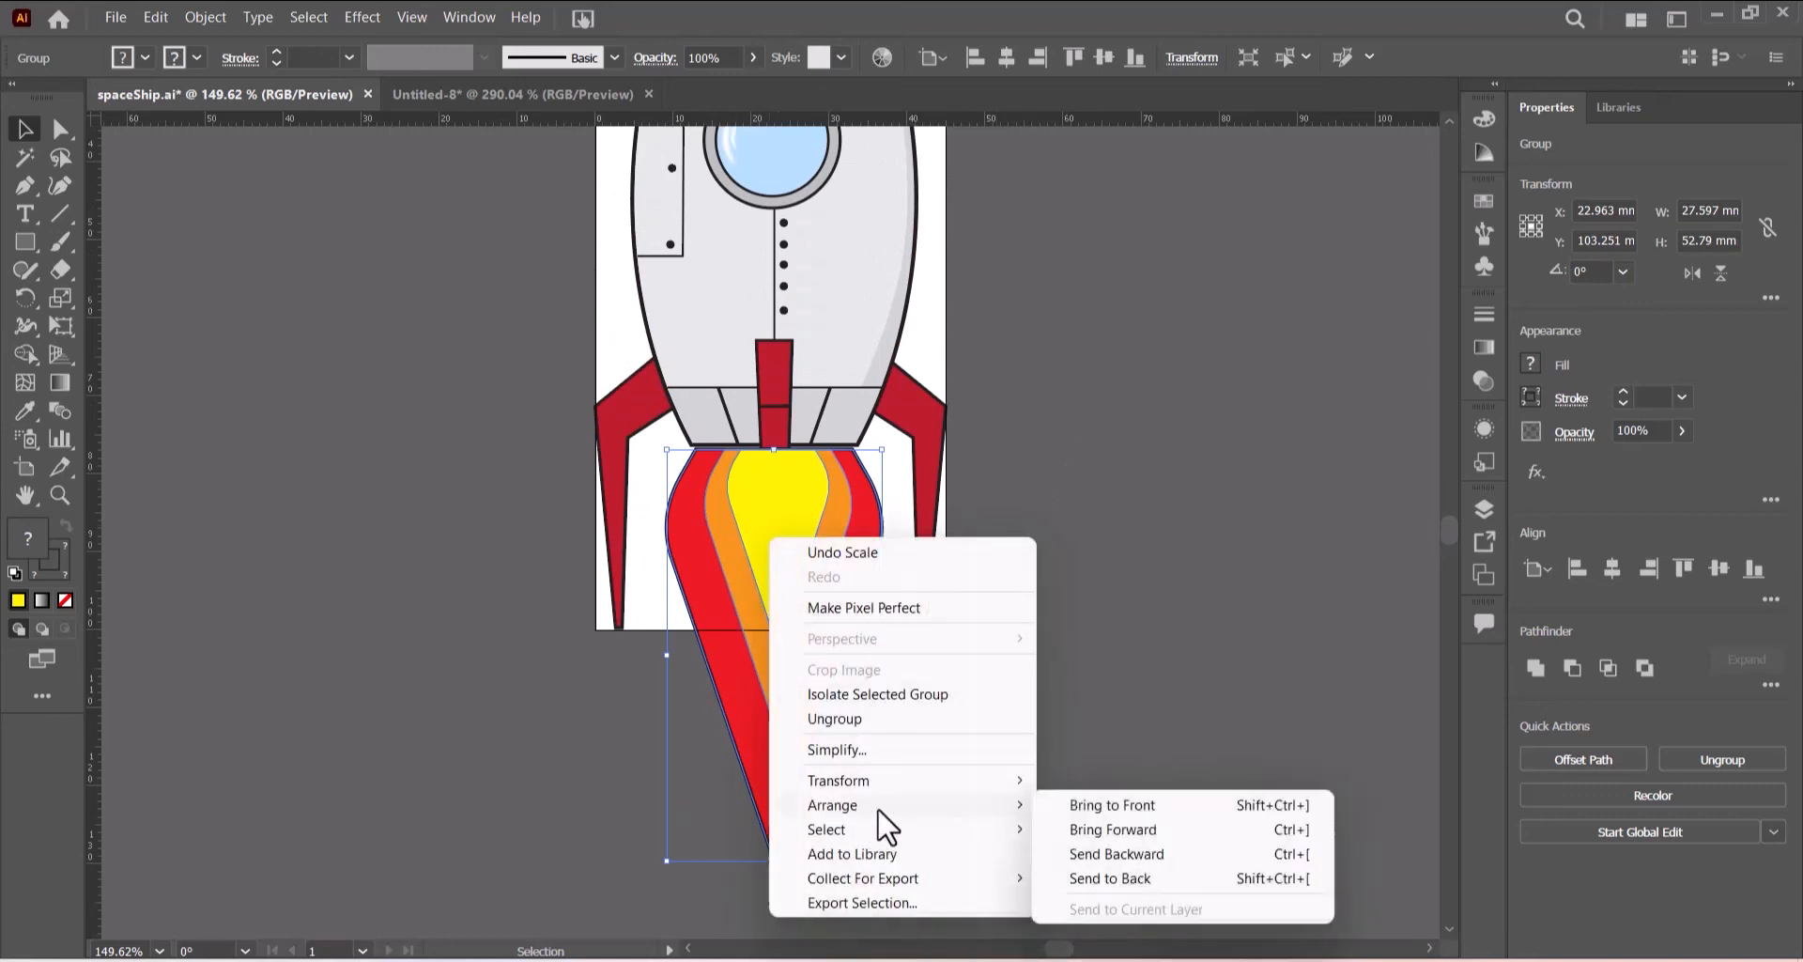
{"action": "left_click", "coordinate": [1135, 894]}
{"action": "left_click", "coordinate": [1161, 719]}
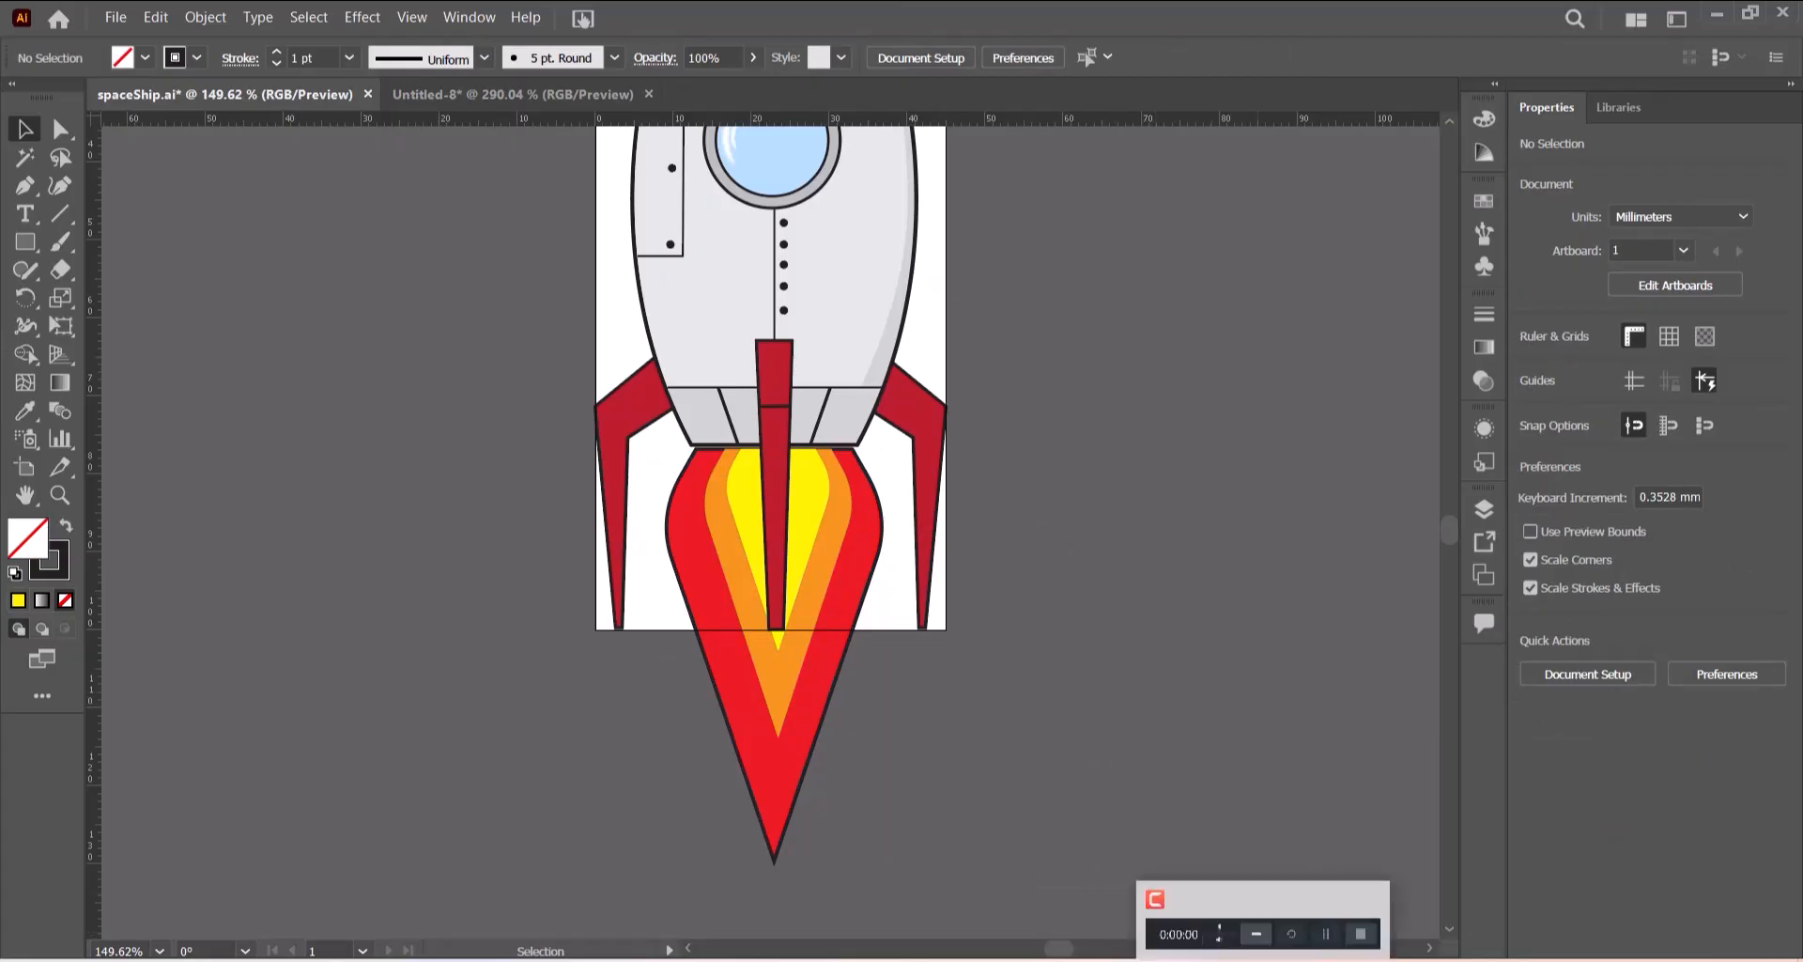
- Switch to the exam paper and compare the combined rocket with the reference rocket image
{"action": "left_click", "coordinate": [1109, 958]}
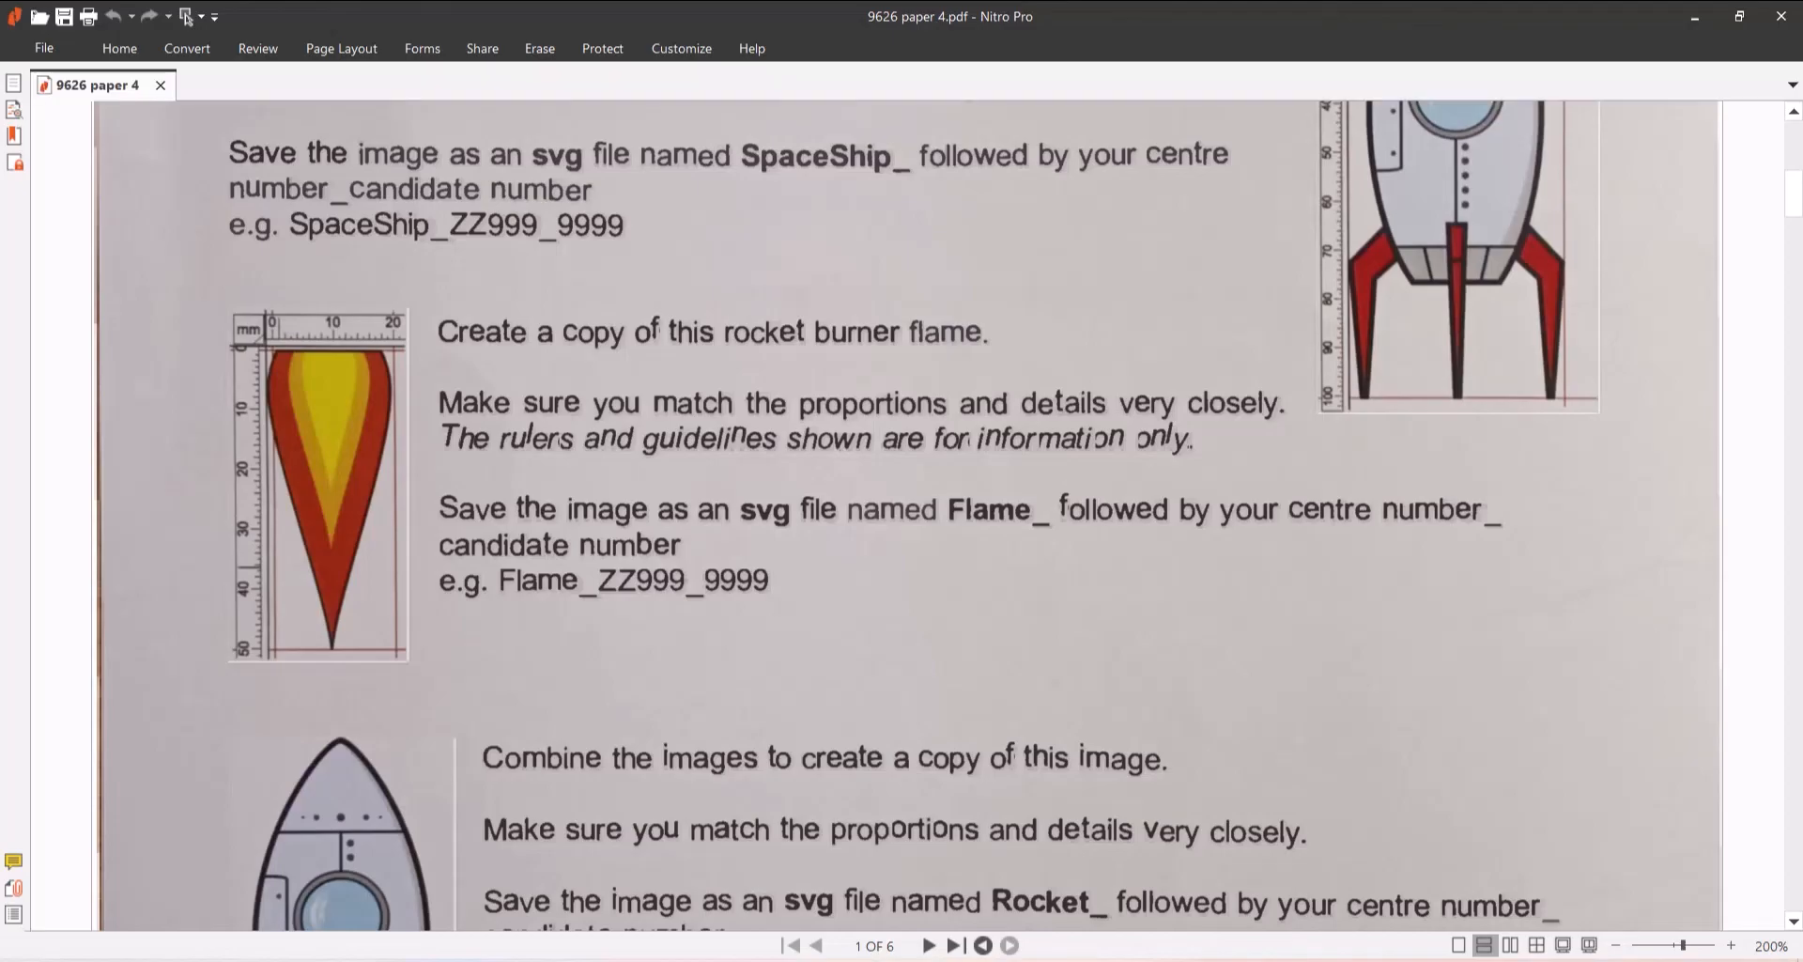
{"action": "scroll", "coordinate": [1011, 711], "scroll_direction": "down", "scroll_amount": 3}
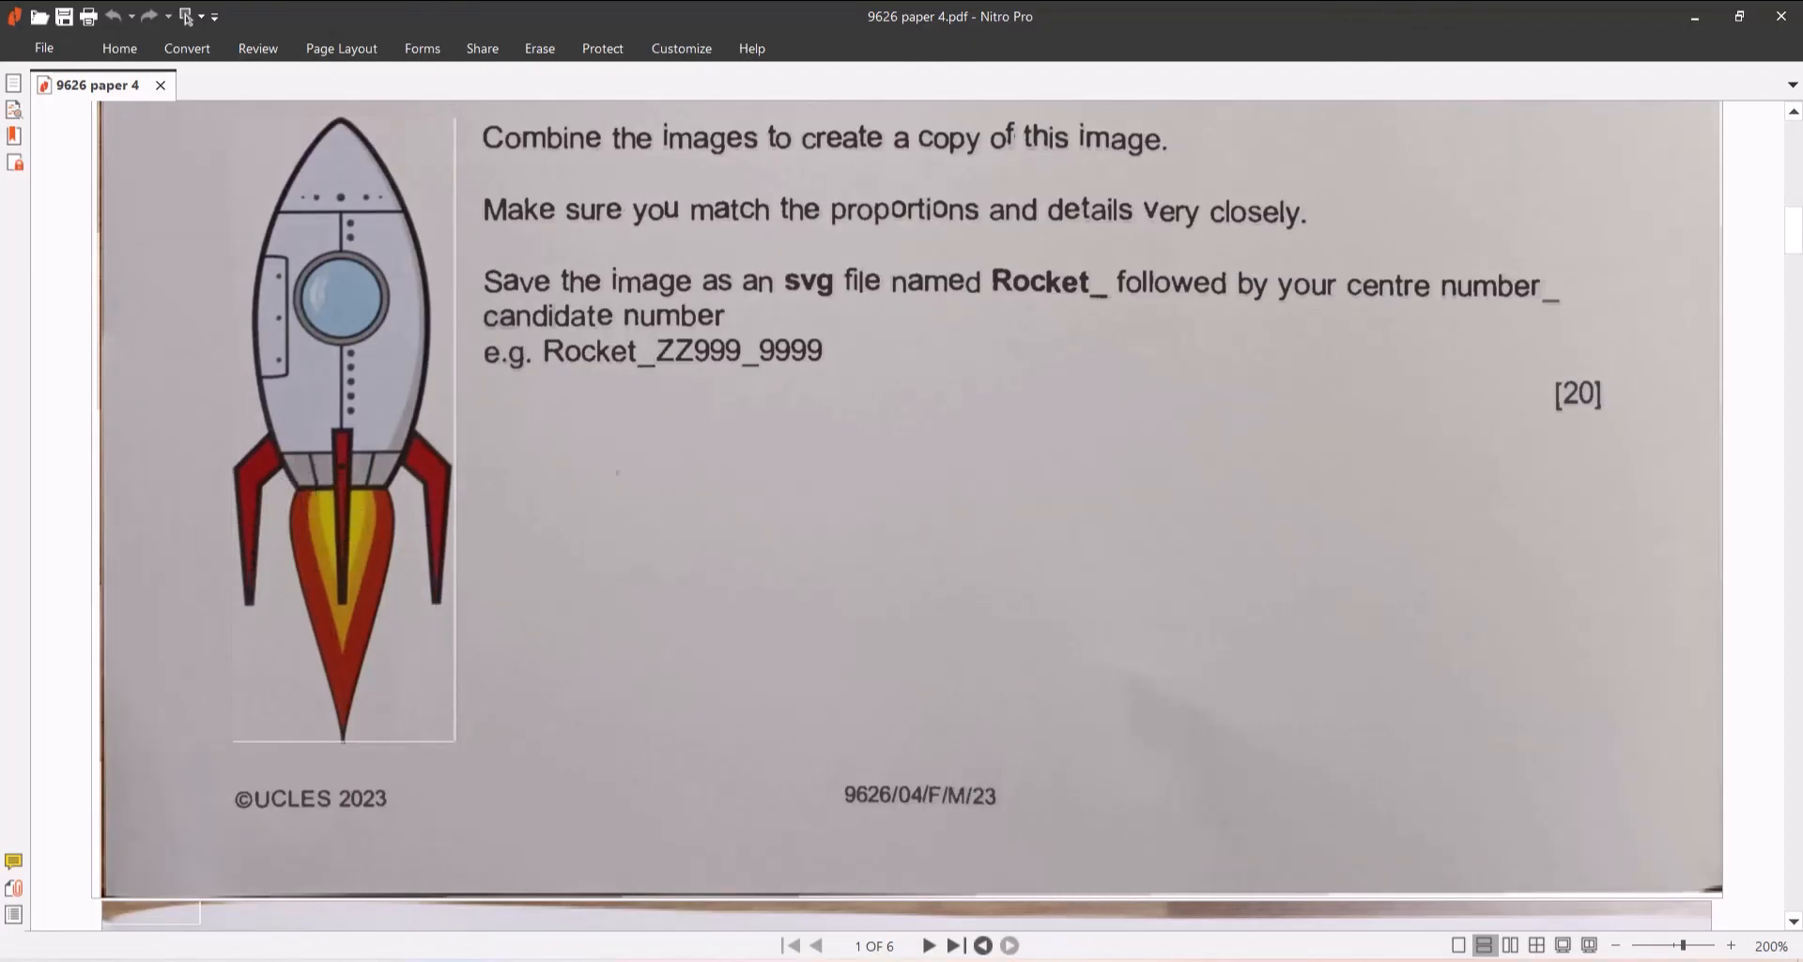
{"action": "left_click", "coordinate": [888, 845]}
{"action": "scroll", "coordinate": [1076, 656], "scroll_direction": "up", "scroll_amount": 5}
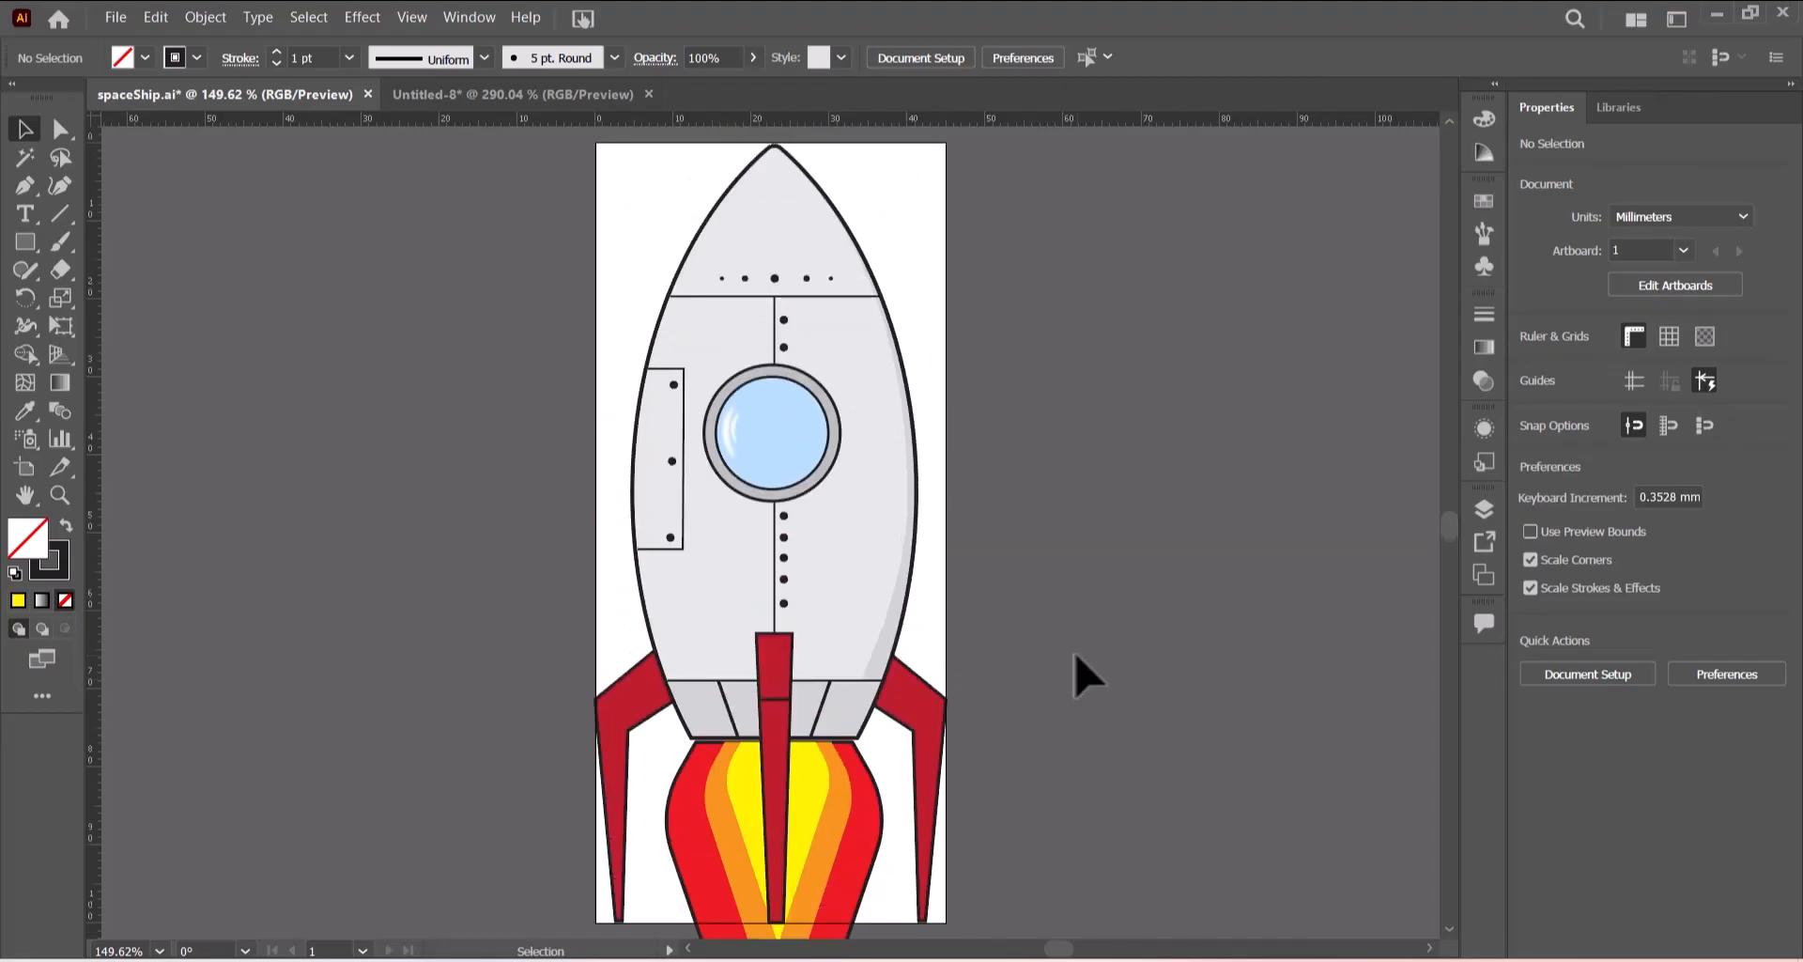
{"action": "scroll", "coordinate": [1077, 669], "scroll_direction": "down", "scroll_amount": 5}
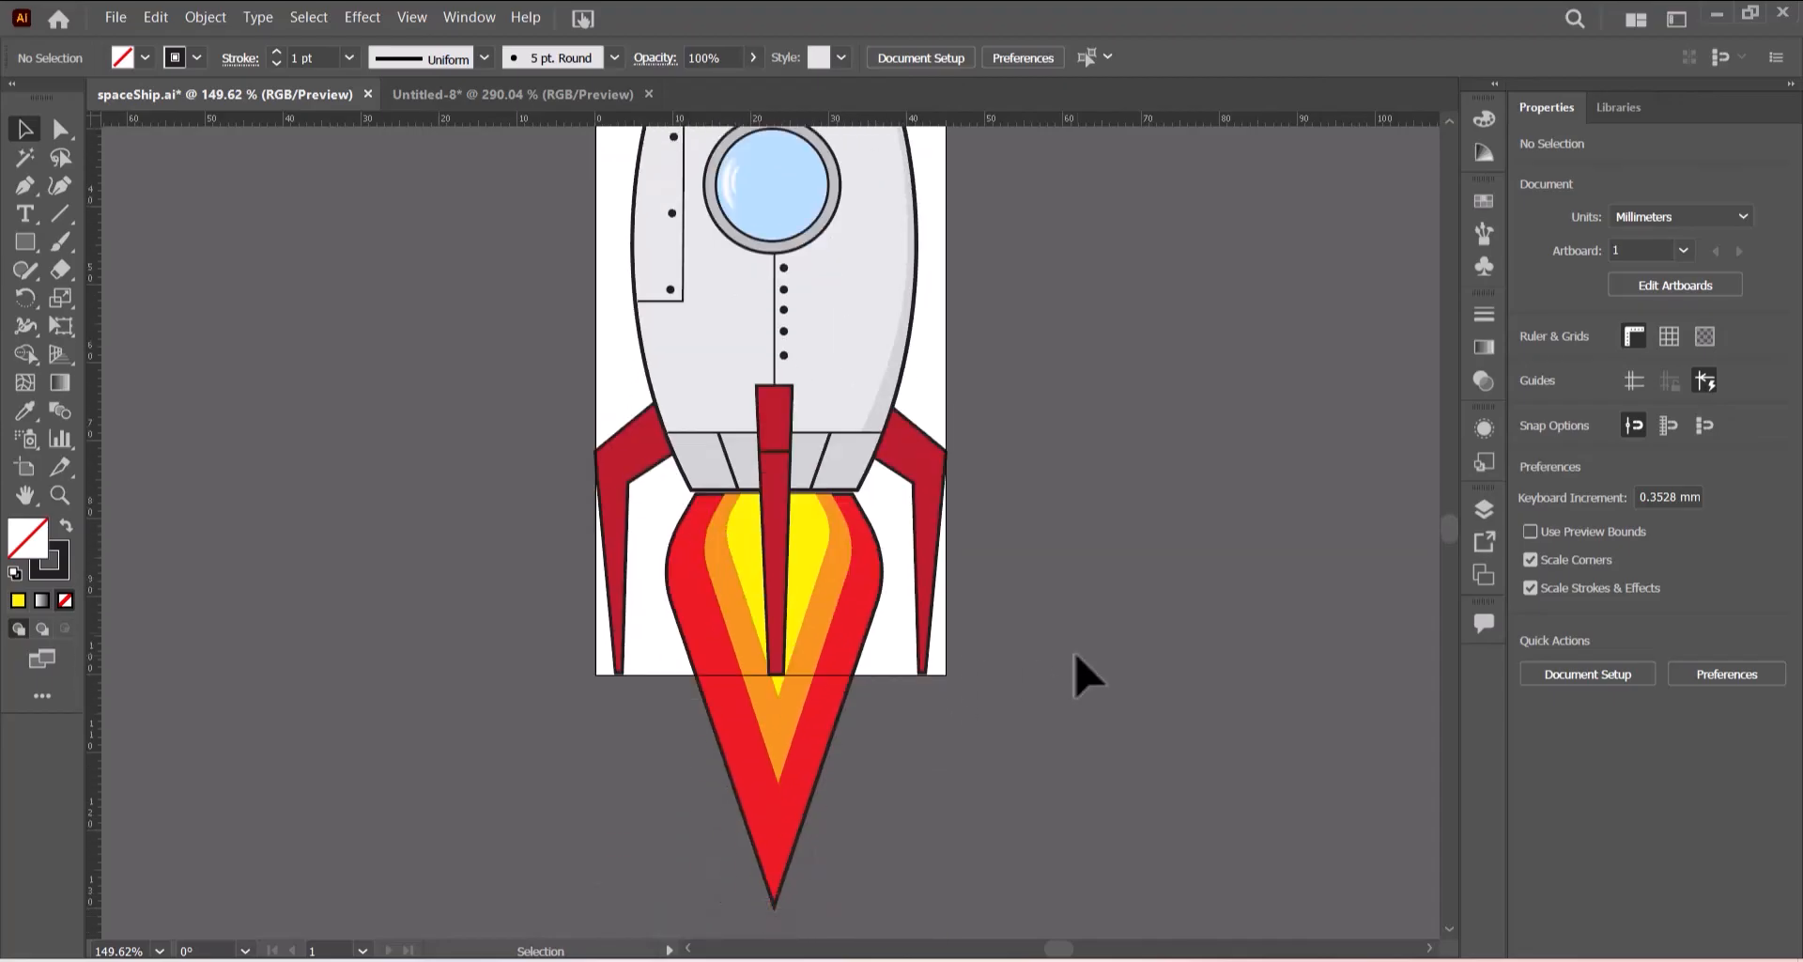
{"action": "scroll", "coordinate": [1087, 675], "scroll_direction": "up", "scroll_amount": 5}
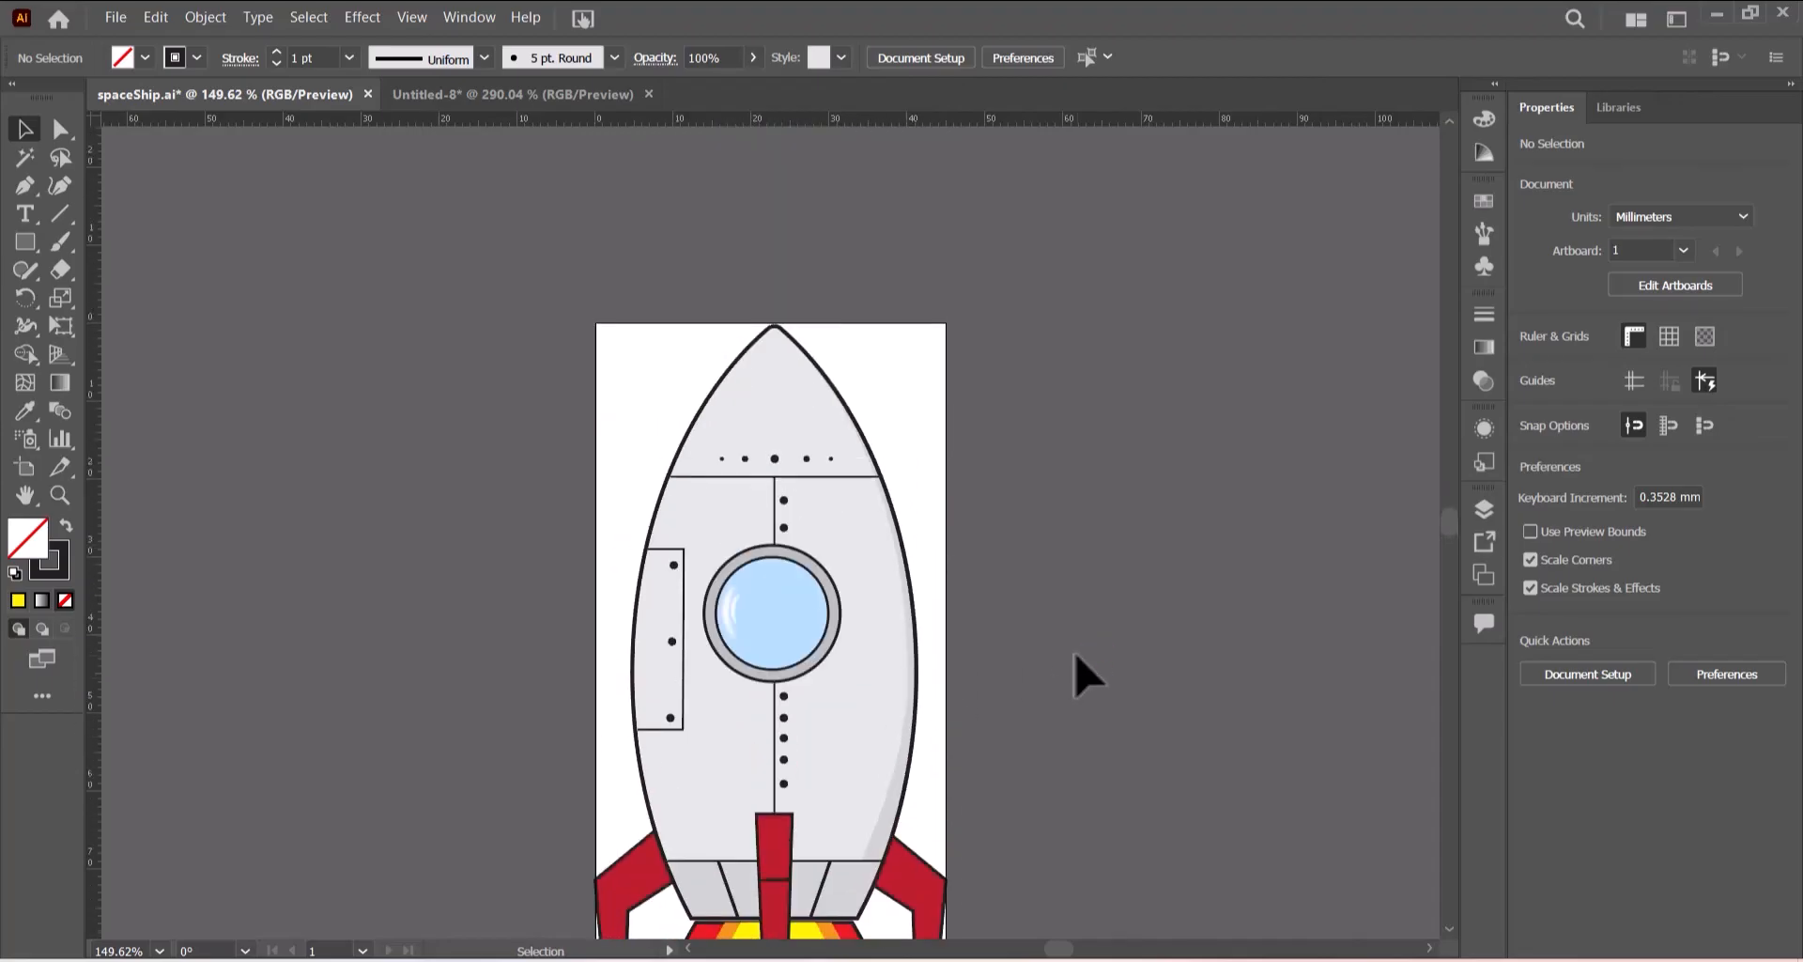
{"action": "scroll", "coordinate": [1088, 674], "scroll_direction": "down", "scroll_amount": 1}
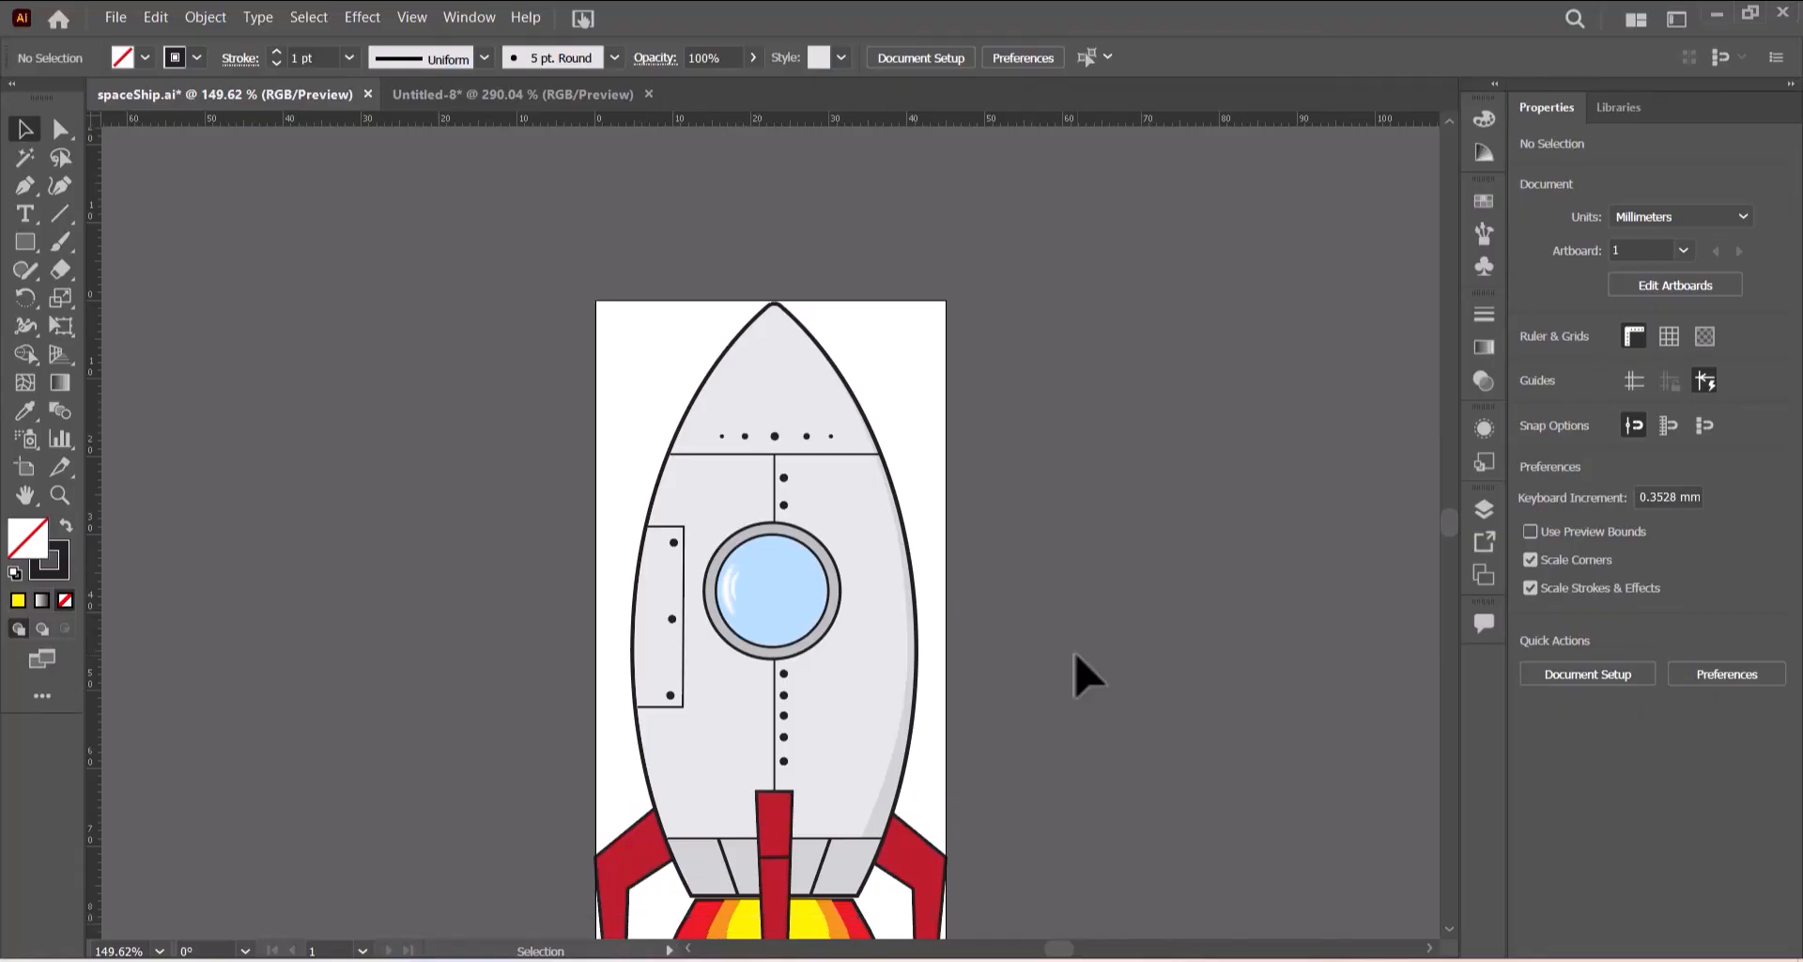
{"action": "scroll", "coordinate": [1088, 674], "scroll_direction": "down", "scroll_amount": 5}
{"action": "scroll", "coordinate": [1087, 675], "scroll_direction": "down", "scroll_amount": 6}
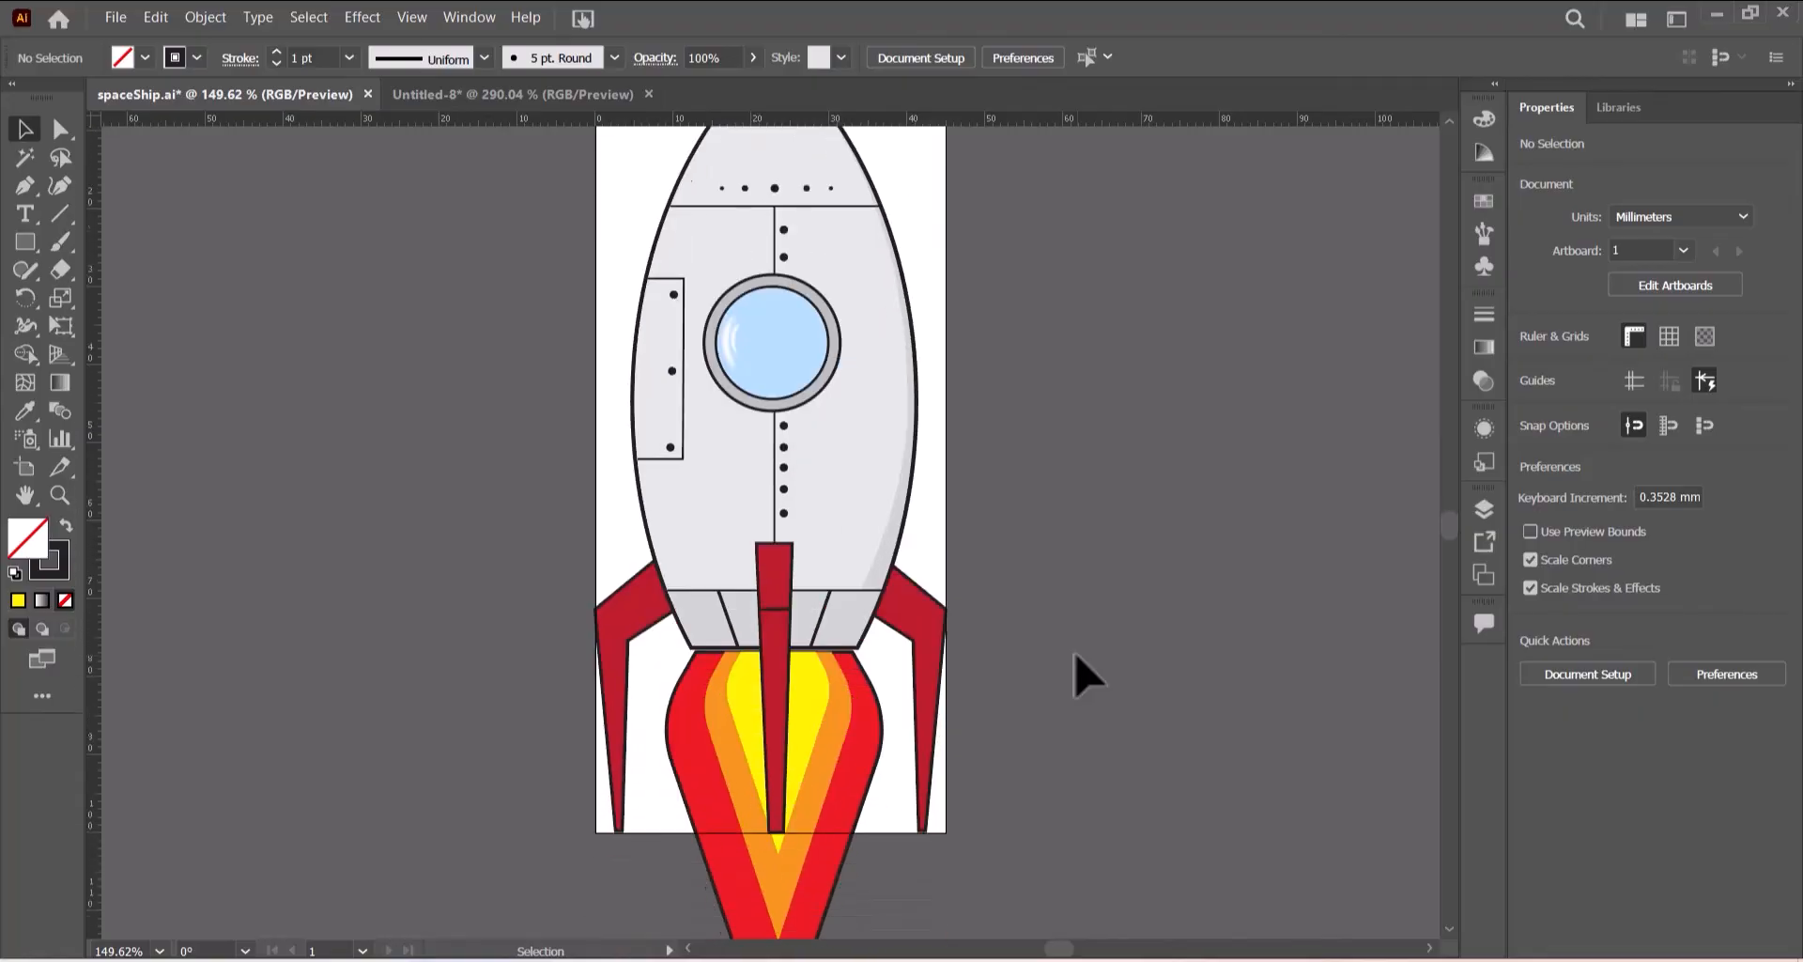
{"action": "scroll", "coordinate": [1087, 674], "scroll_direction": "down", "scroll_amount": 6}
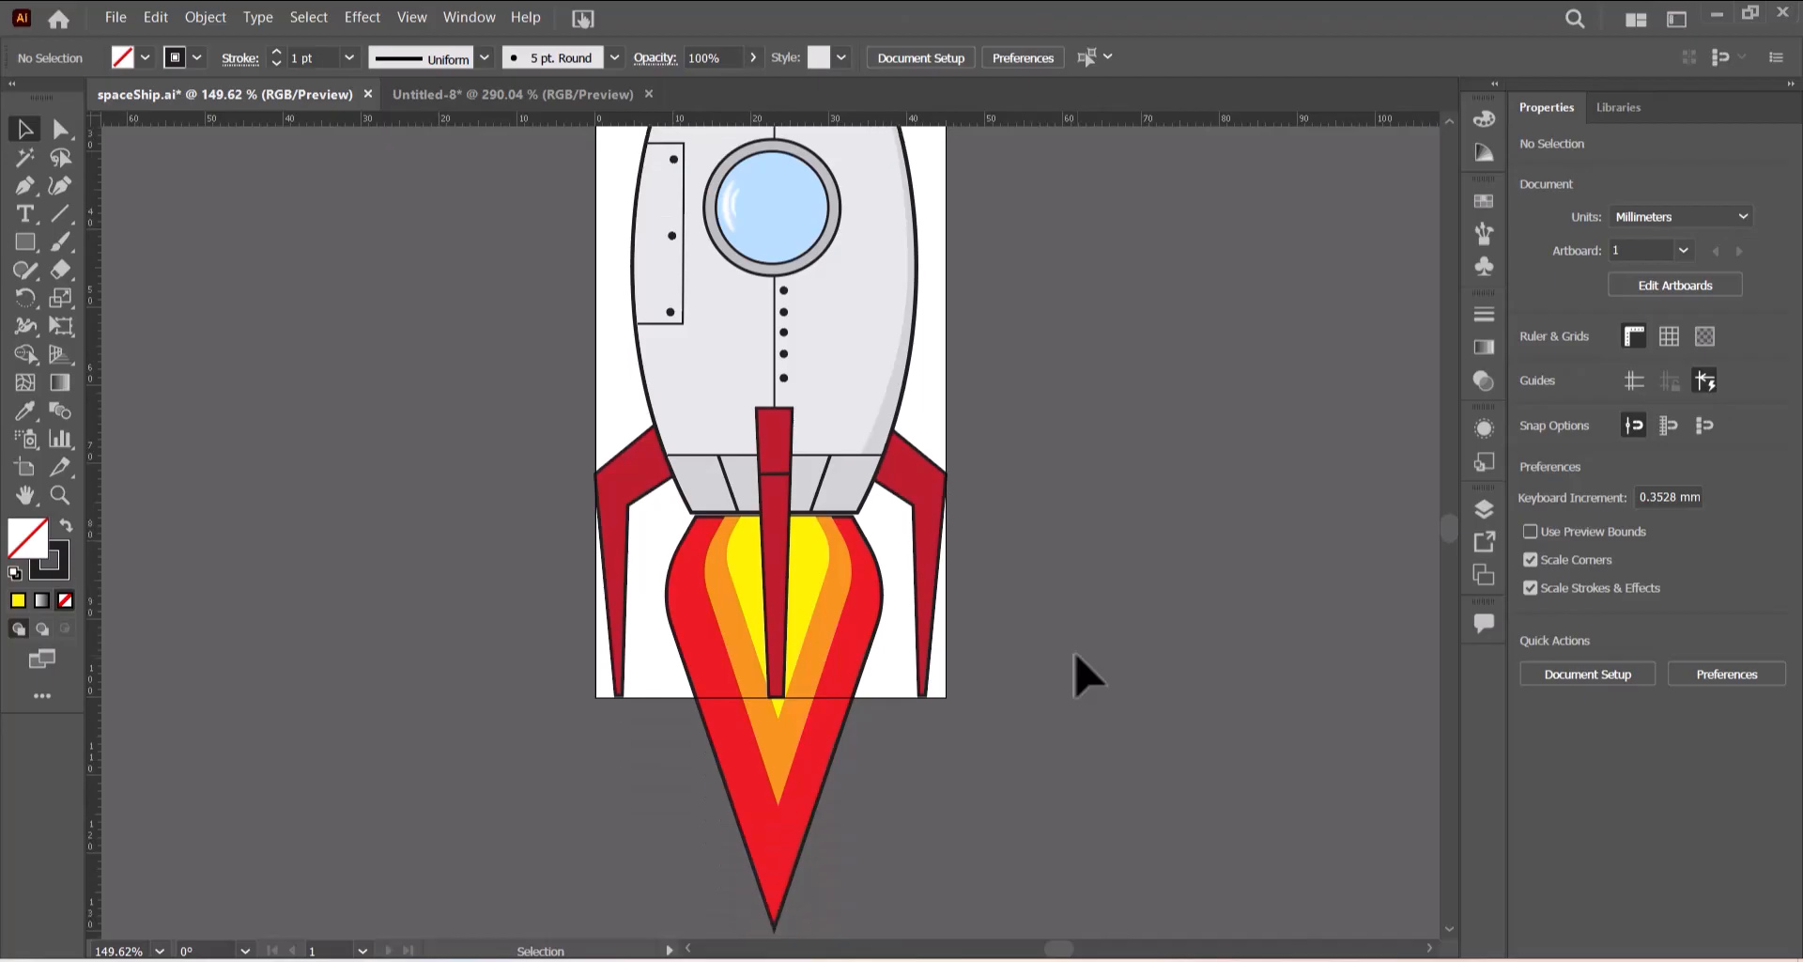
{"action": "scroll", "coordinate": [1088, 675], "scroll_direction": "up", "scroll_amount": 3}
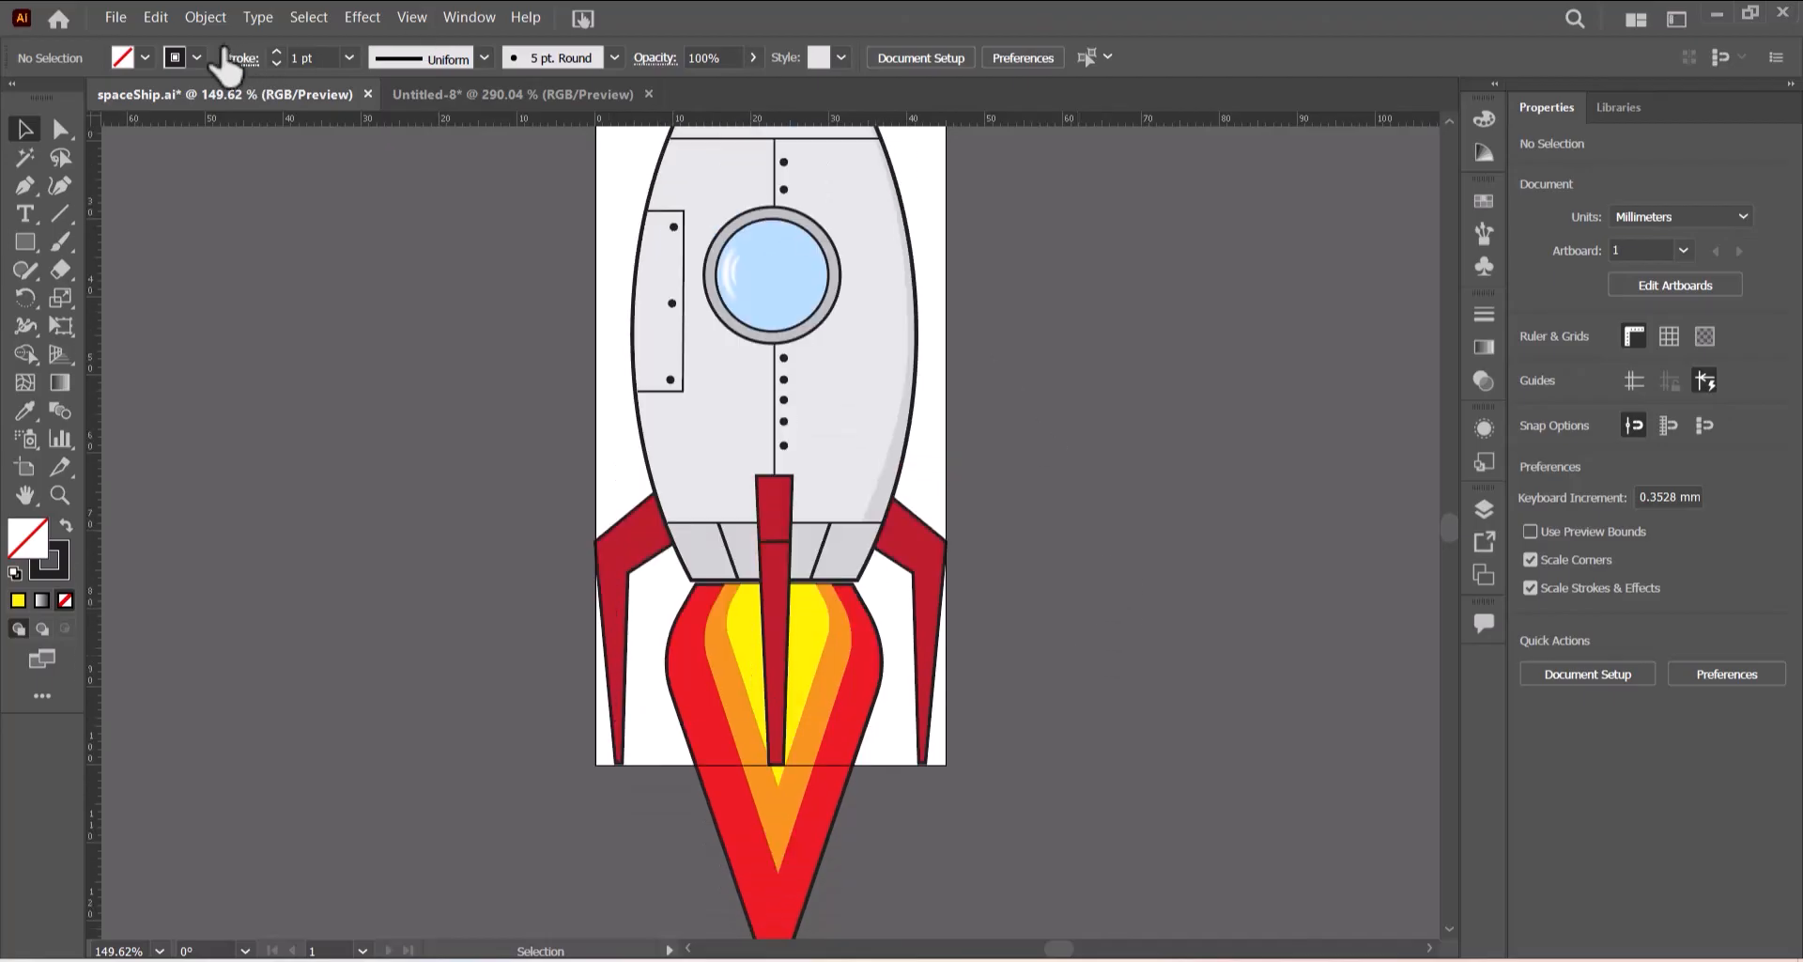
- Export the combined rocket as SVG, renaming the file to Rocket followed by the existing candidate-number suffix, and accept the SVG options
{"action": "left_click", "coordinate": [126, 17]}
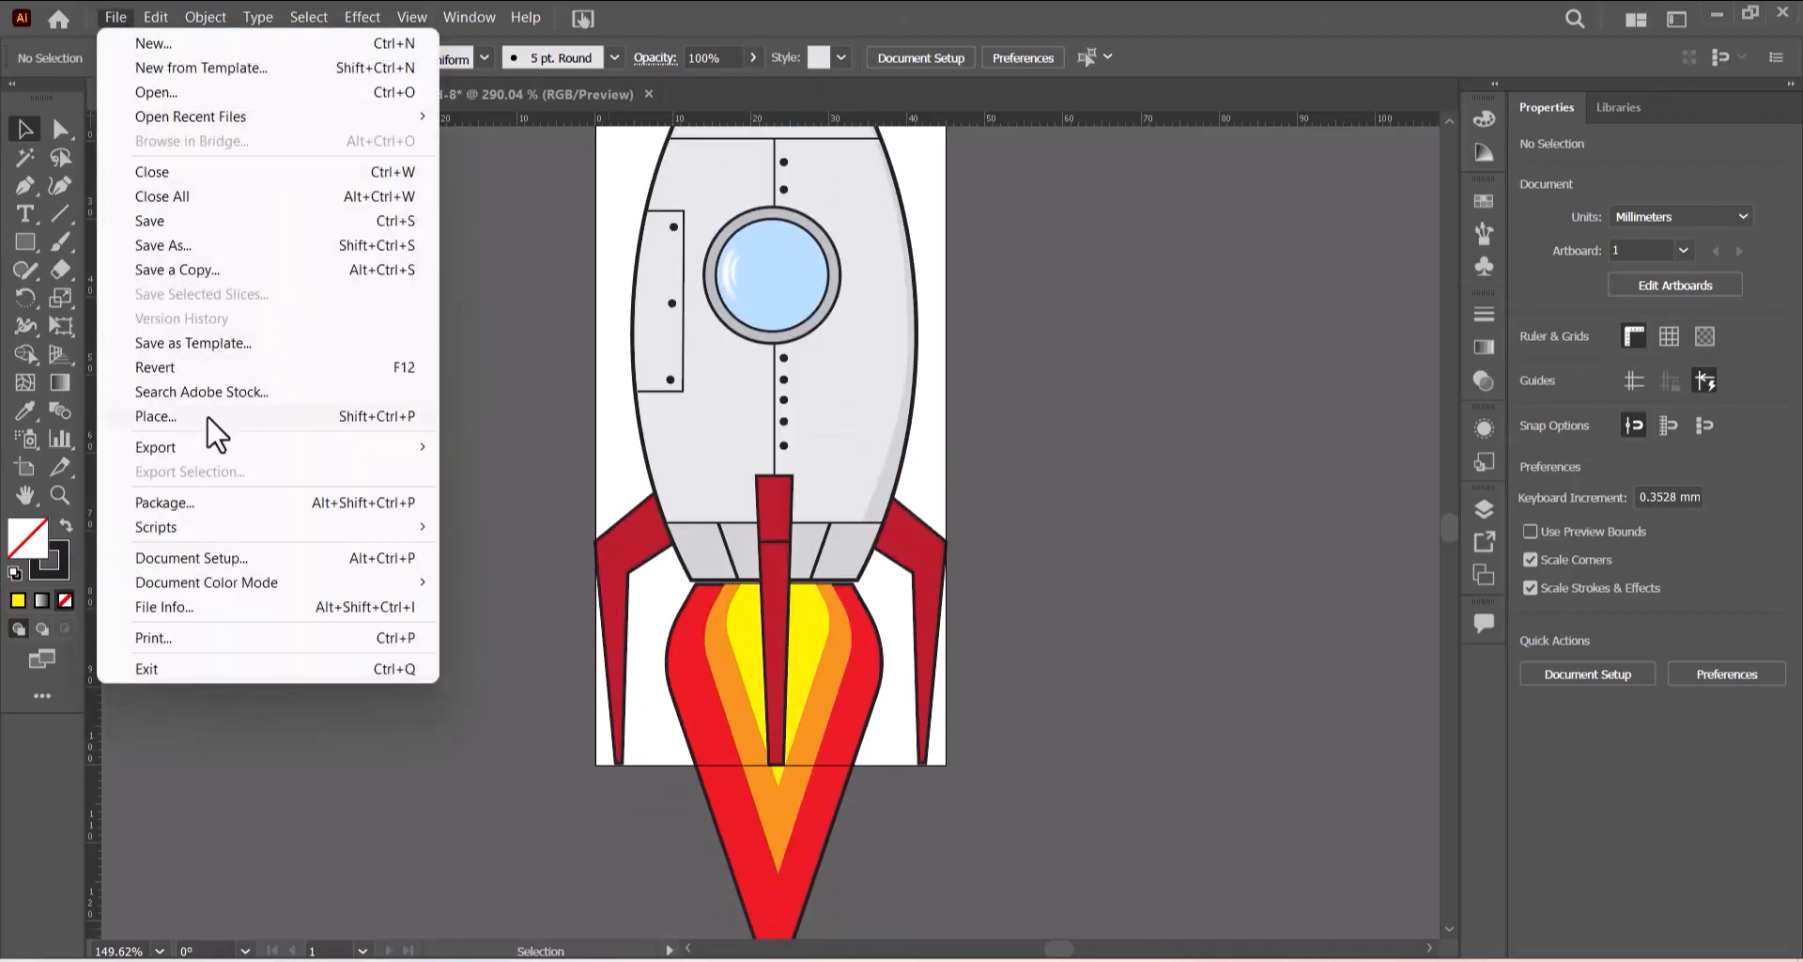
{"action": "mouse_move", "coordinate": [218, 447]}
{"action": "left_click", "coordinate": [531, 473]}
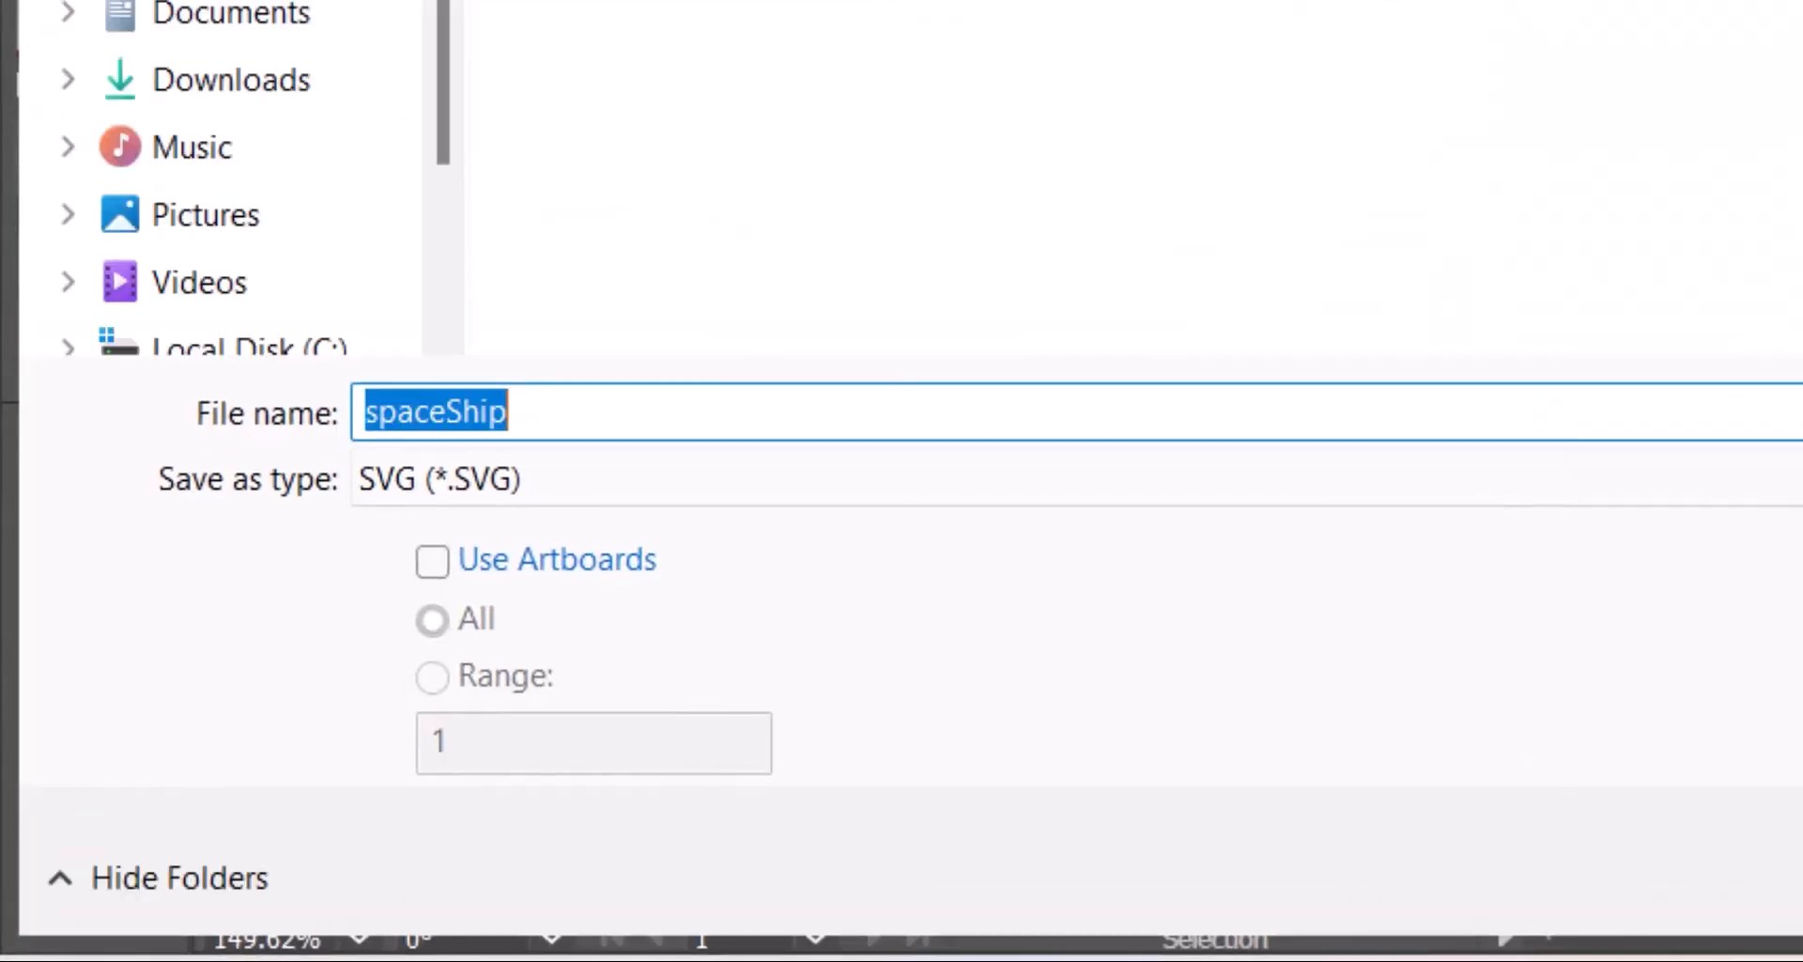
{"action": "left_click", "coordinate": [594, 412]}
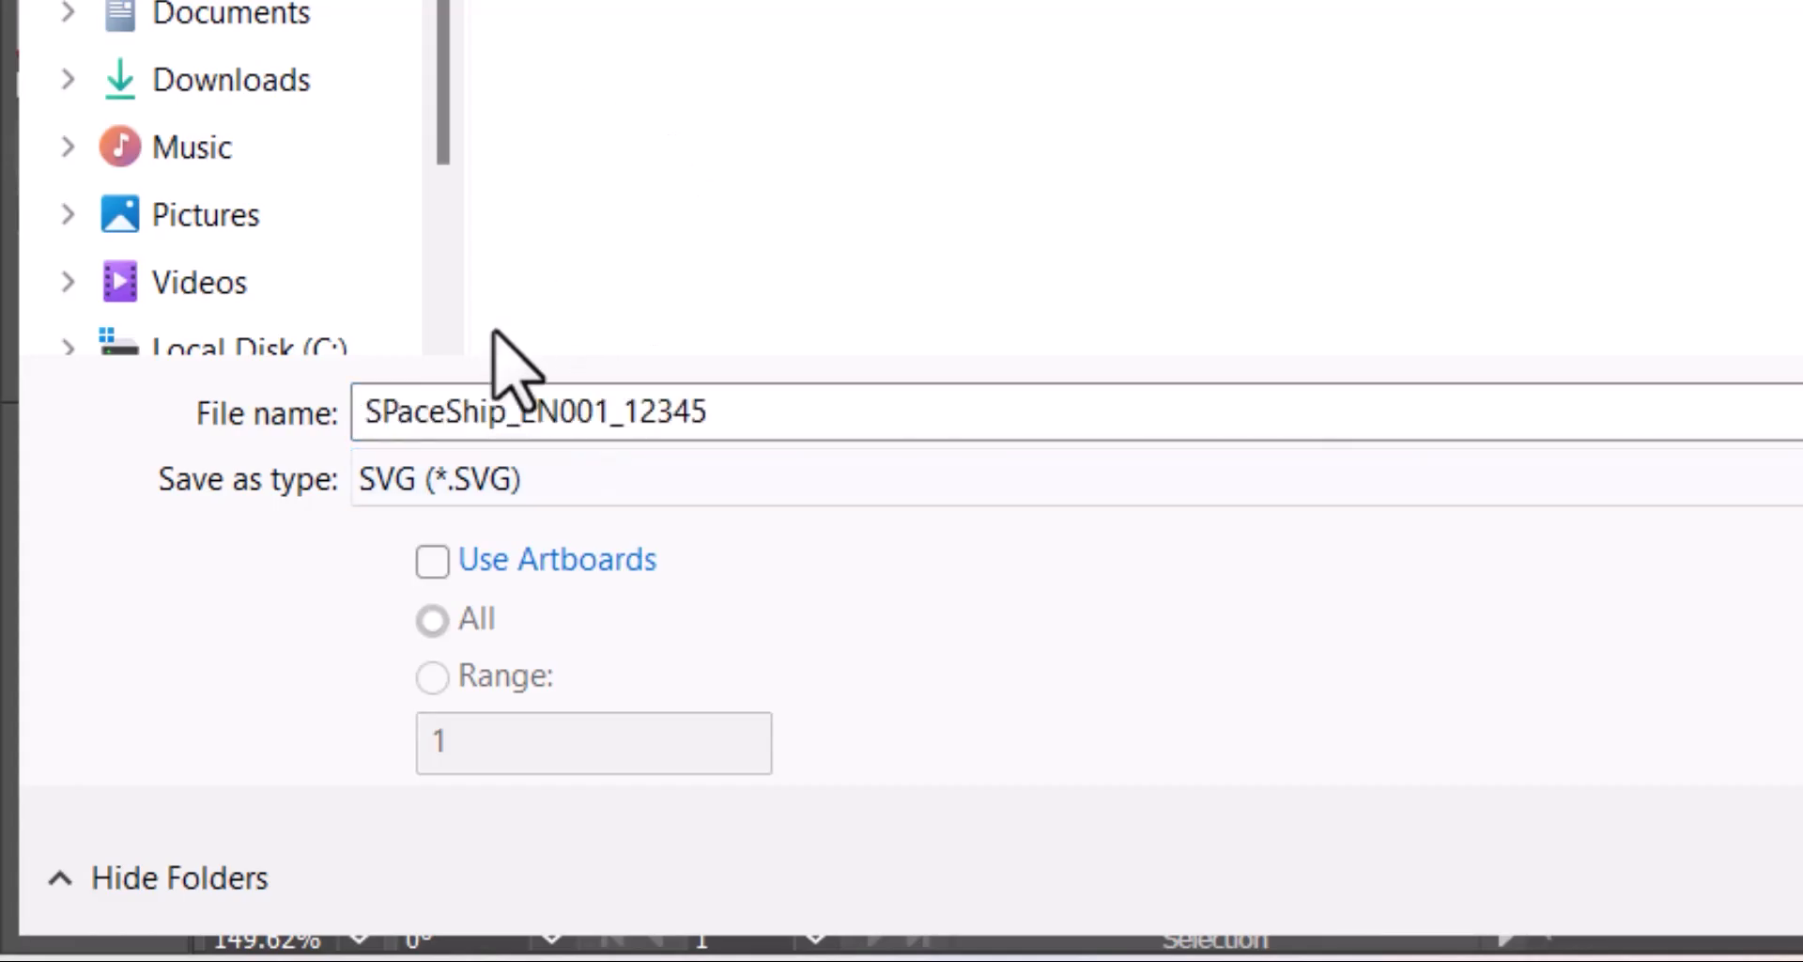
{"action": "double_click", "coordinate": [508, 412]}
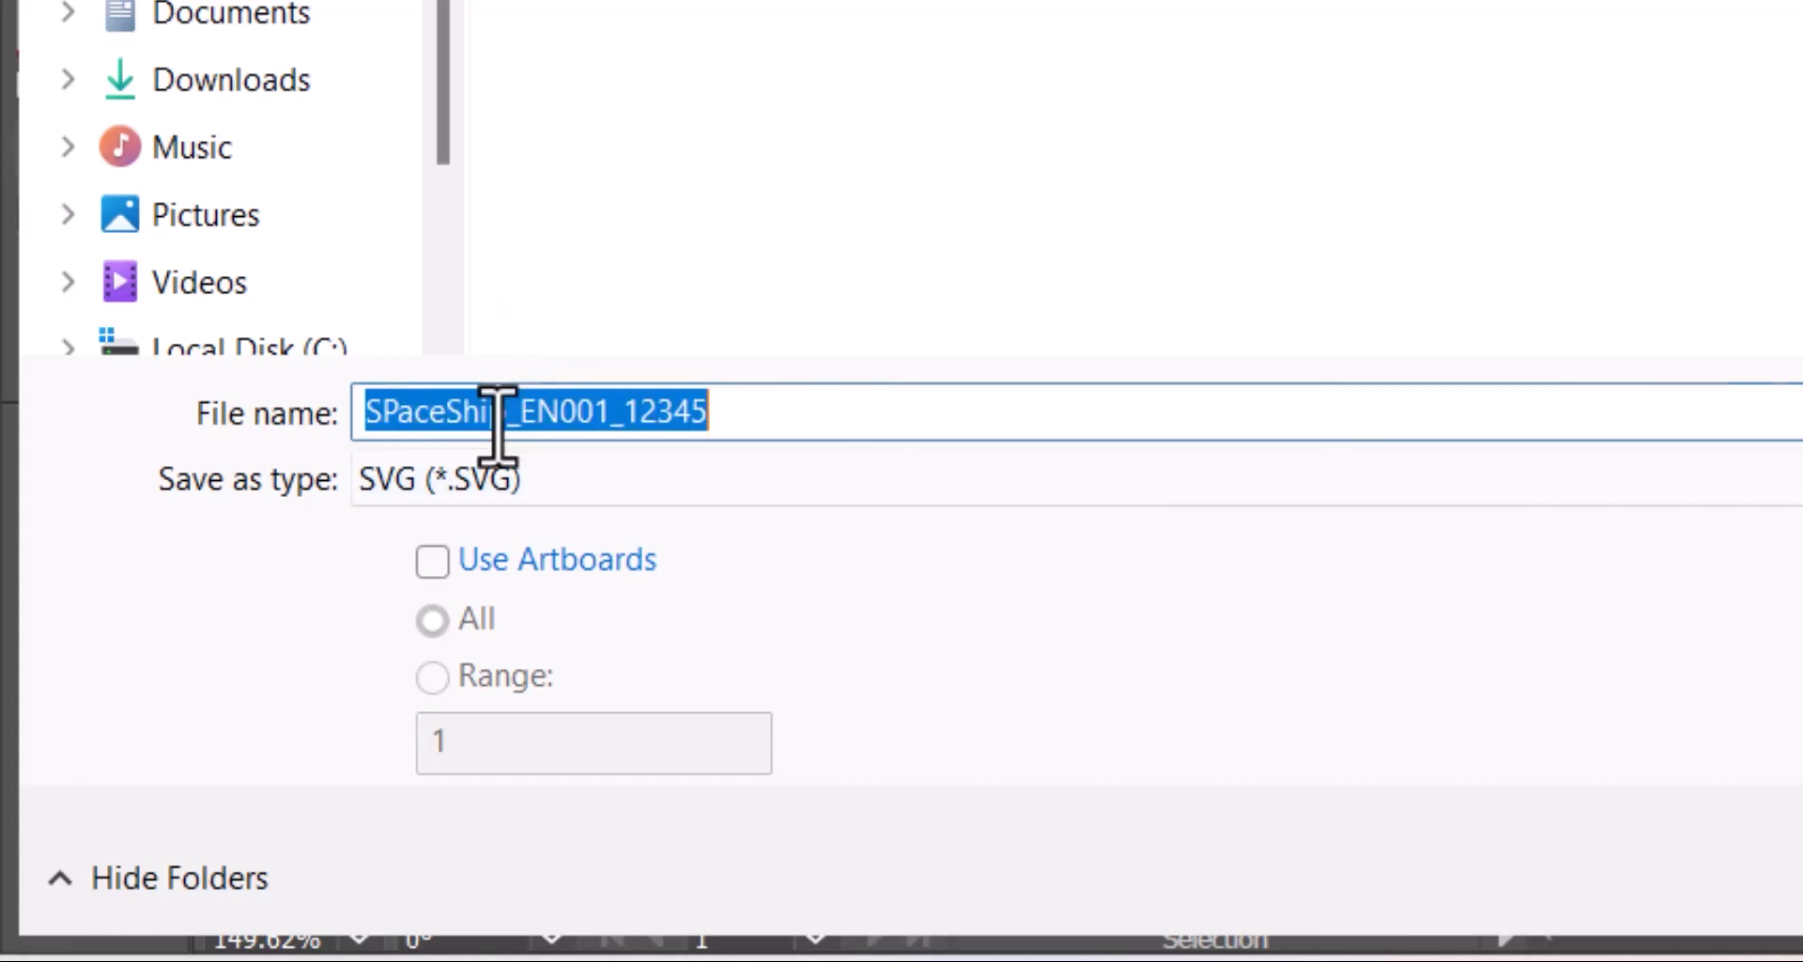
{"action": "left_click", "coordinate": [506, 413]}
{"action": "key", "text": "BackSpace"}
{"action": "key", "text": "BackSpace"}
{"action": "key", "text": "BackSpace"}
{"action": "key", "text": "BackSpace"}
{"action": "key", "text": "BackSpace"}
{"action": "key", "text": "BackSpace"}
{"action": "key", "text": "BackSpace"}
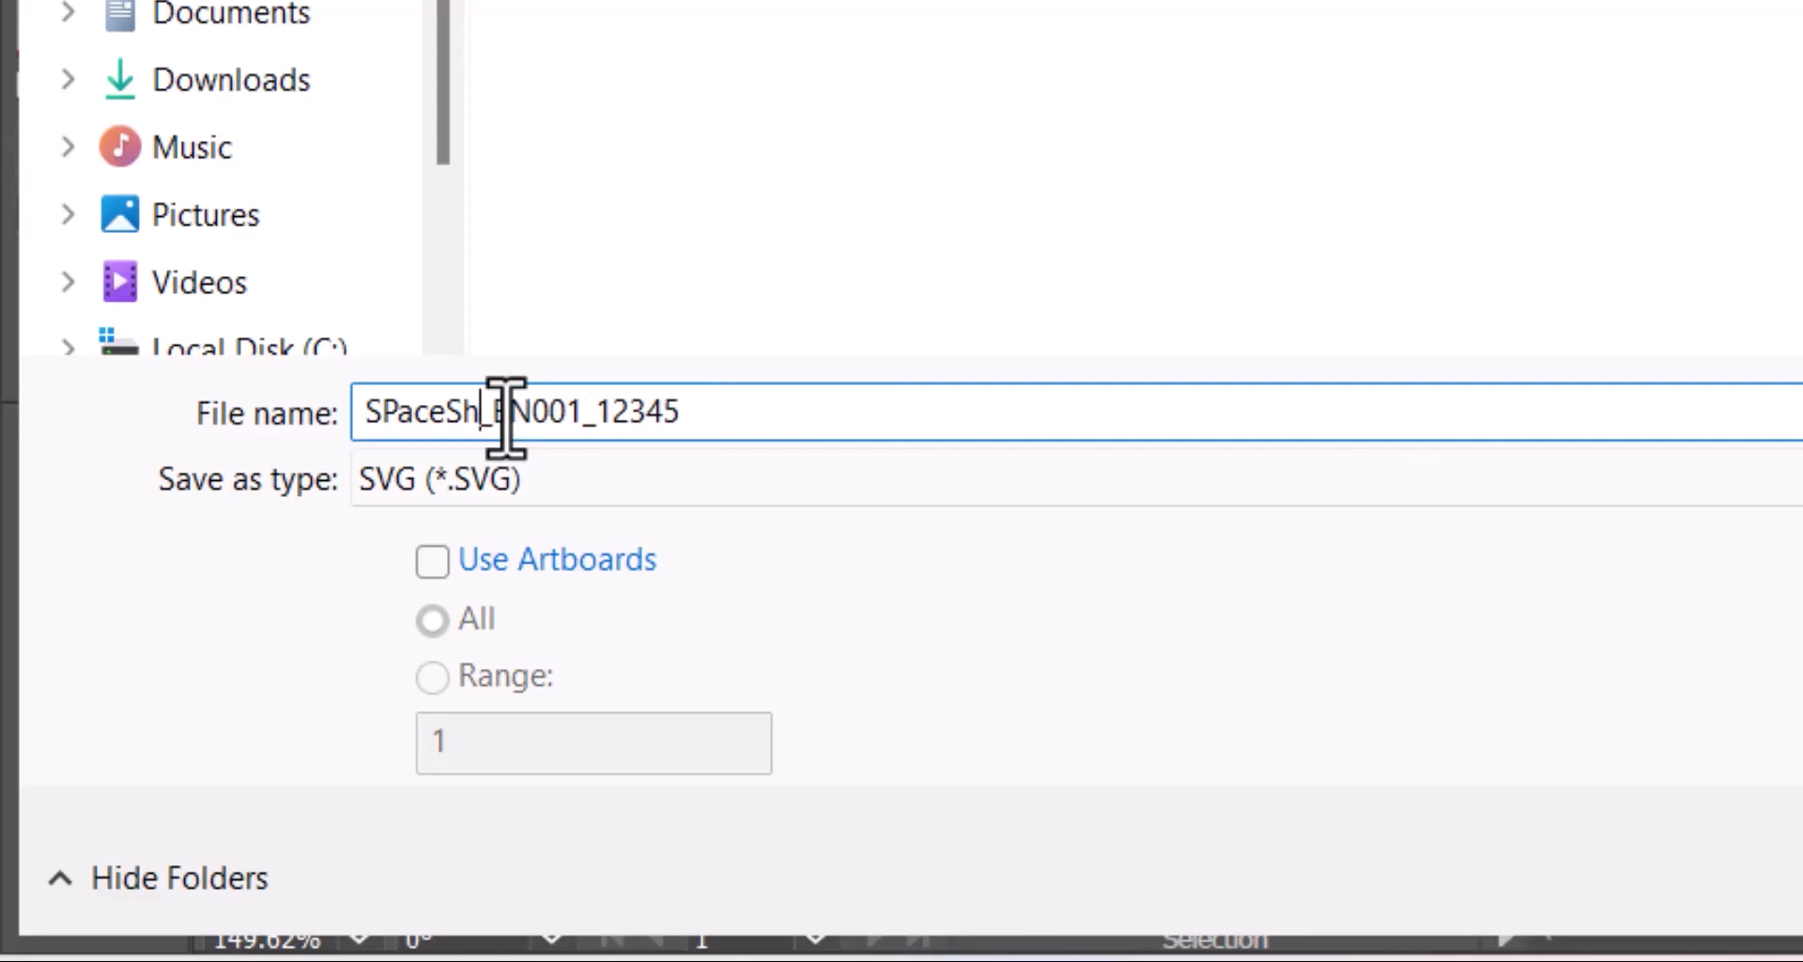
{"action": "key", "text": "BackSpace"}
{"action": "key", "text": "BackSpace"}
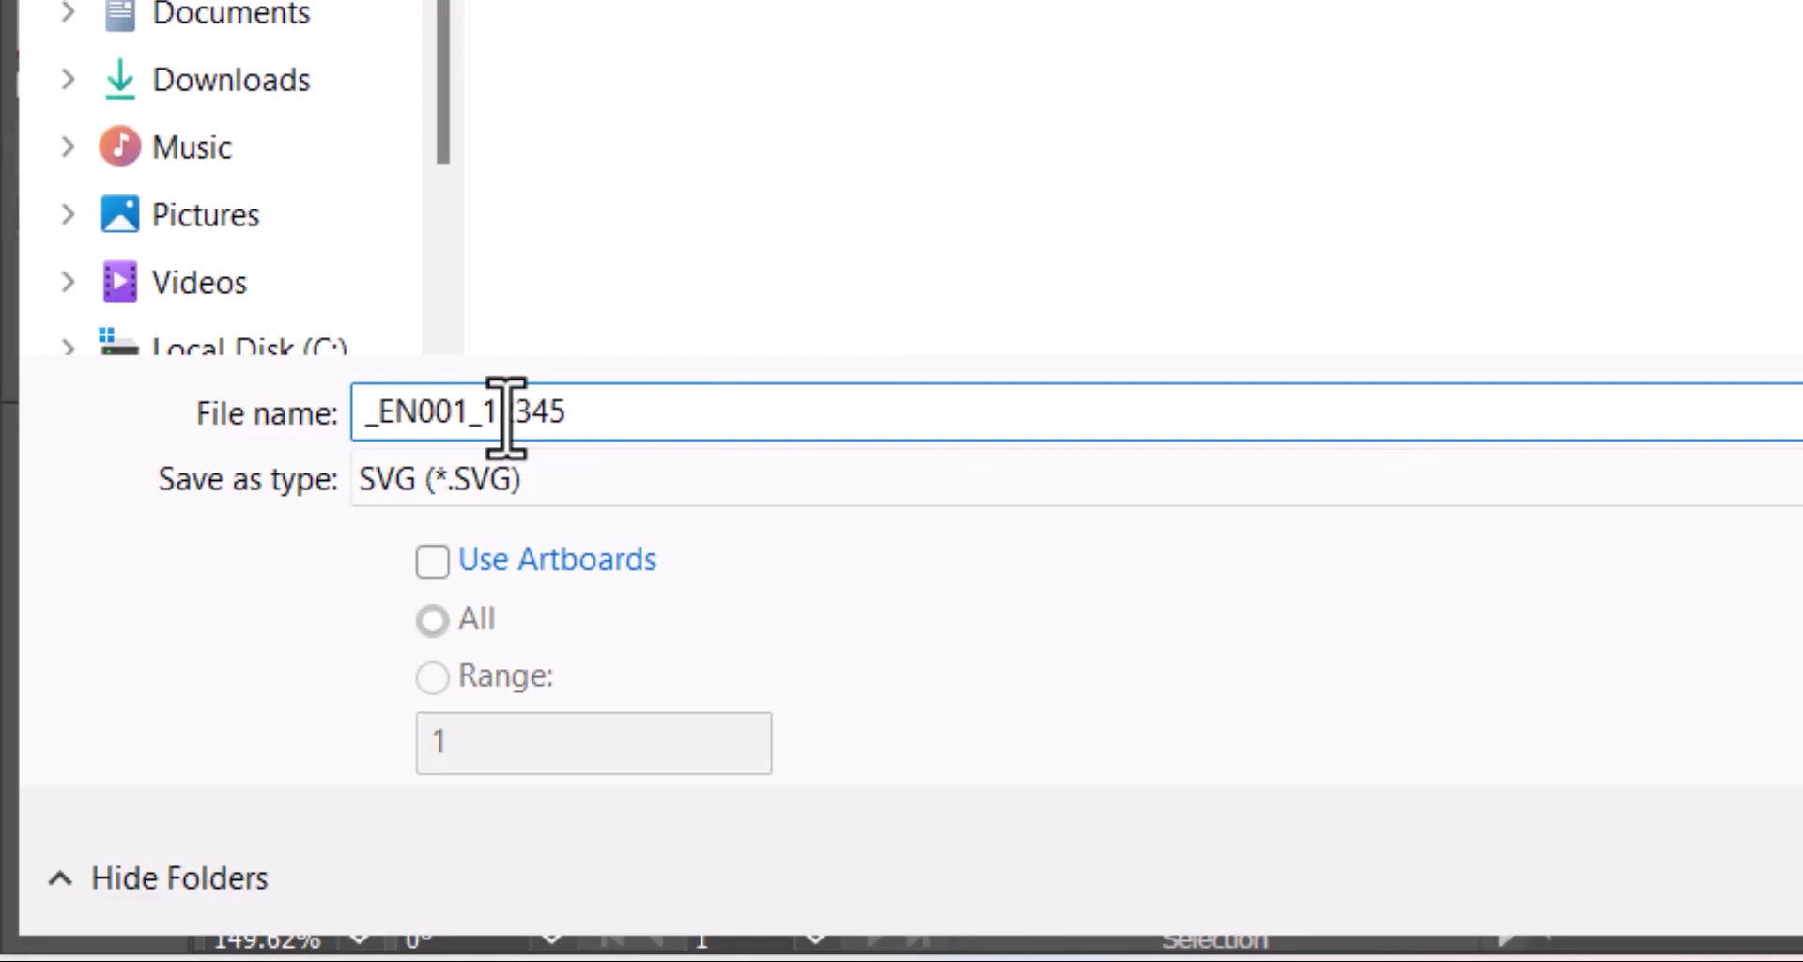
{"action": "type", "text": "Rocke"}
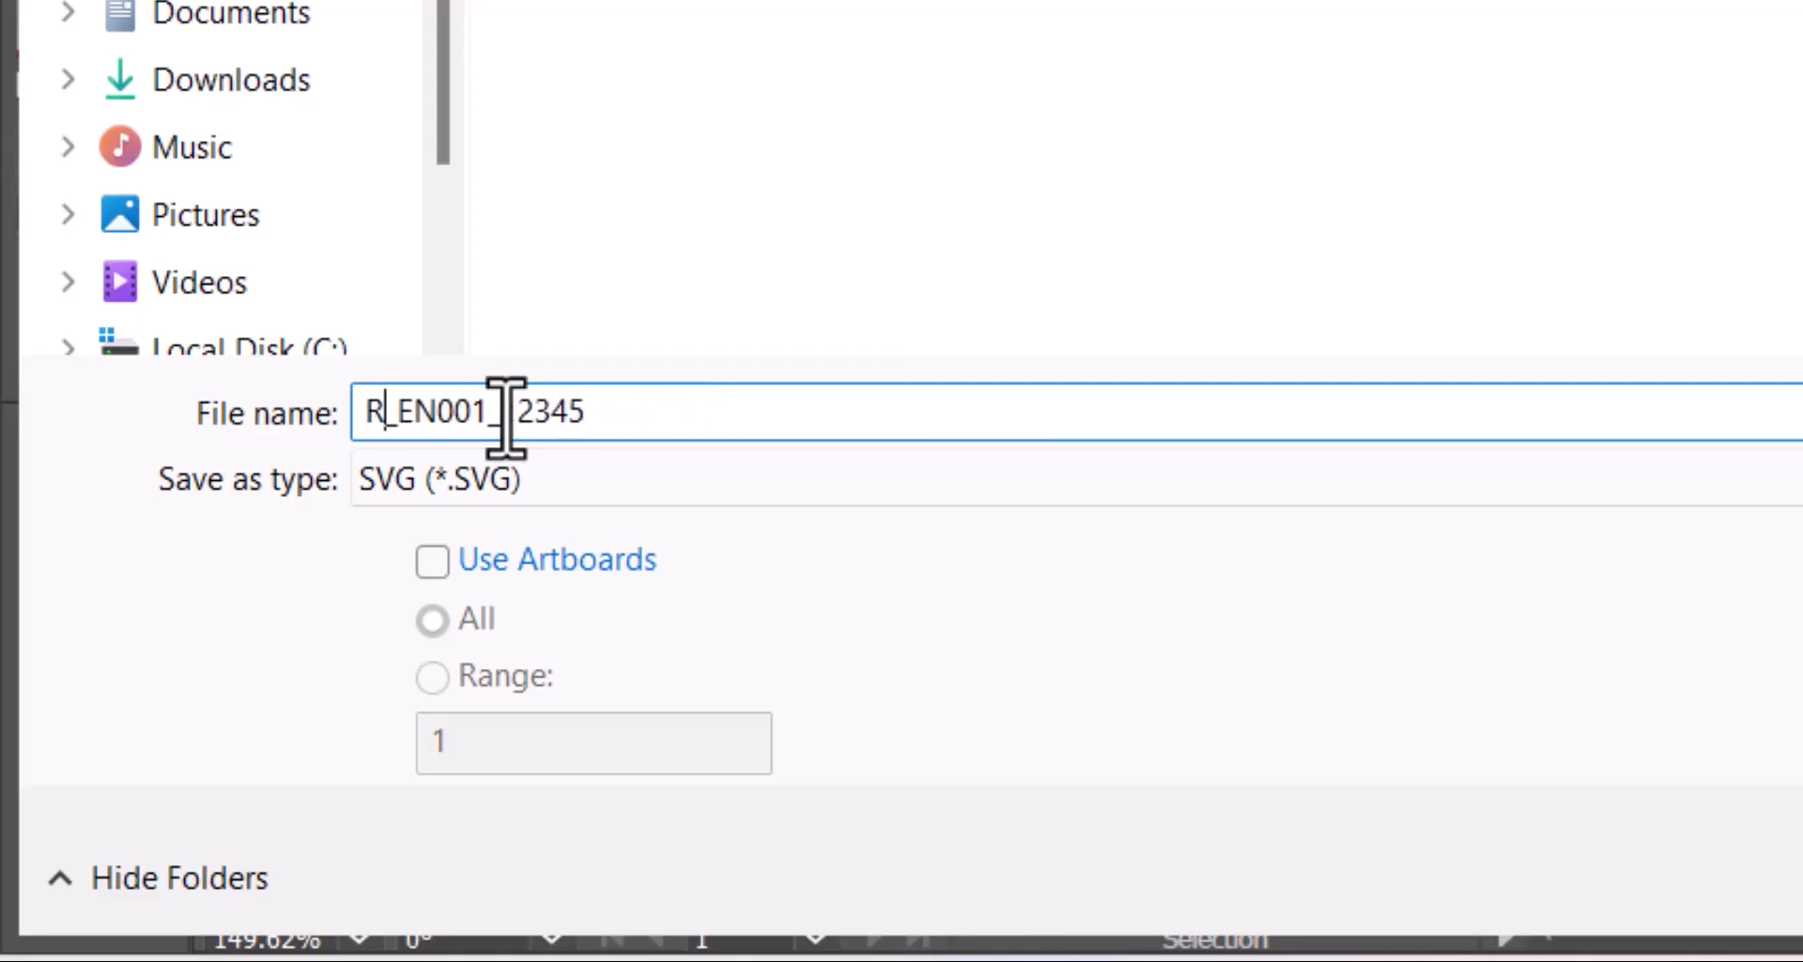
{"action": "type", "text": "t"}
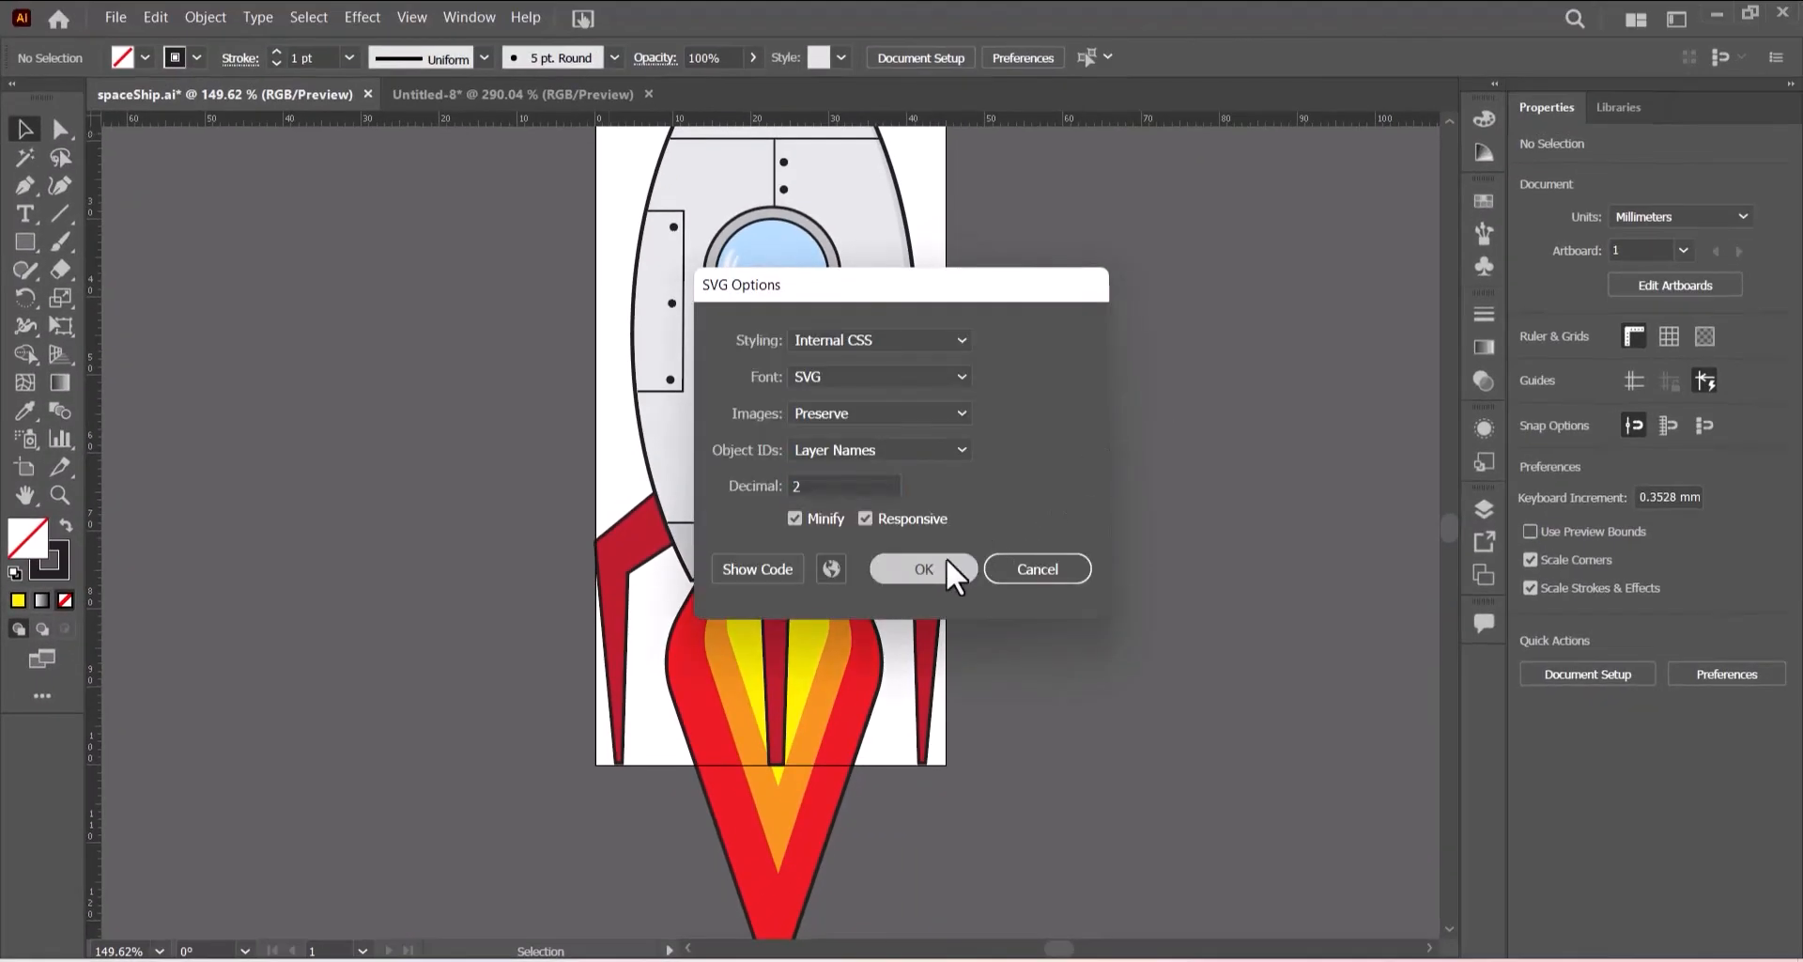
{"action": "left_click", "coordinate": [950, 565]}
{"action": "scroll", "coordinate": [1206, 373], "scroll_direction": "down", "scroll_amount": 1}
{"action": "scroll", "coordinate": [1205, 371], "scroll_direction": "up", "scroll_amount": 1}
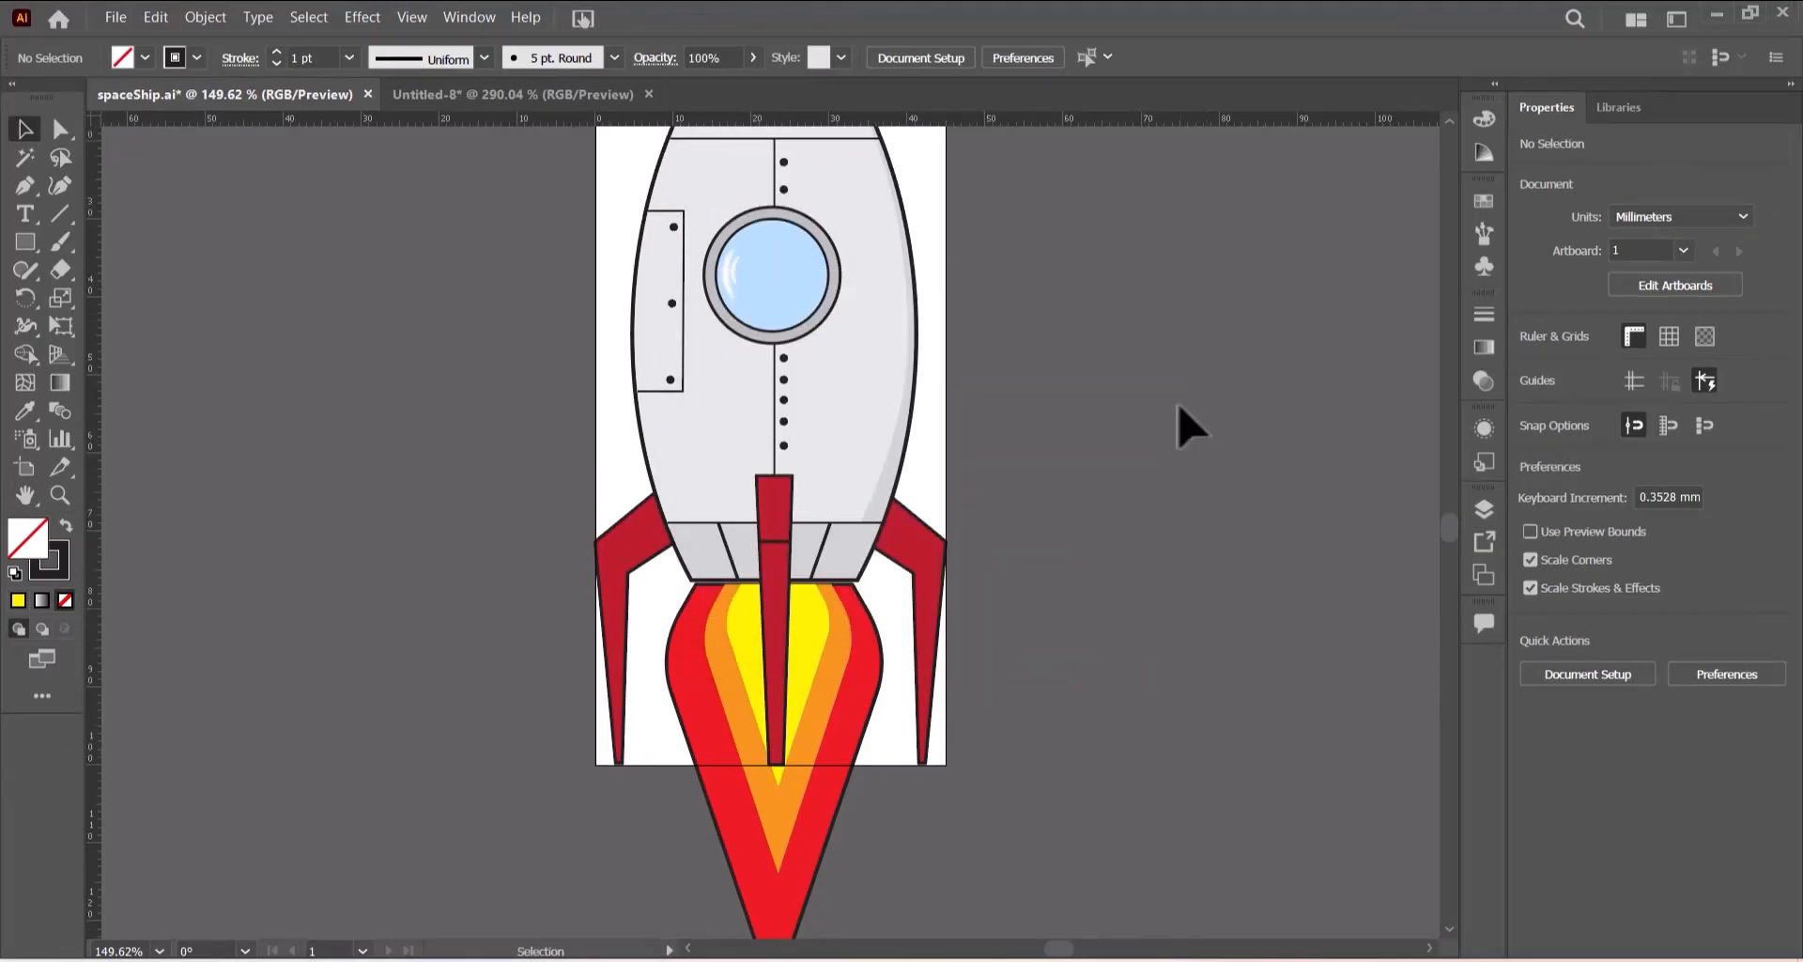
{"action": "scroll", "coordinate": [1188, 427], "scroll_direction": "up", "scroll_amount": 3}
{"action": "scroll", "coordinate": [1188, 428], "scroll_direction": "down", "scroll_amount": 1}
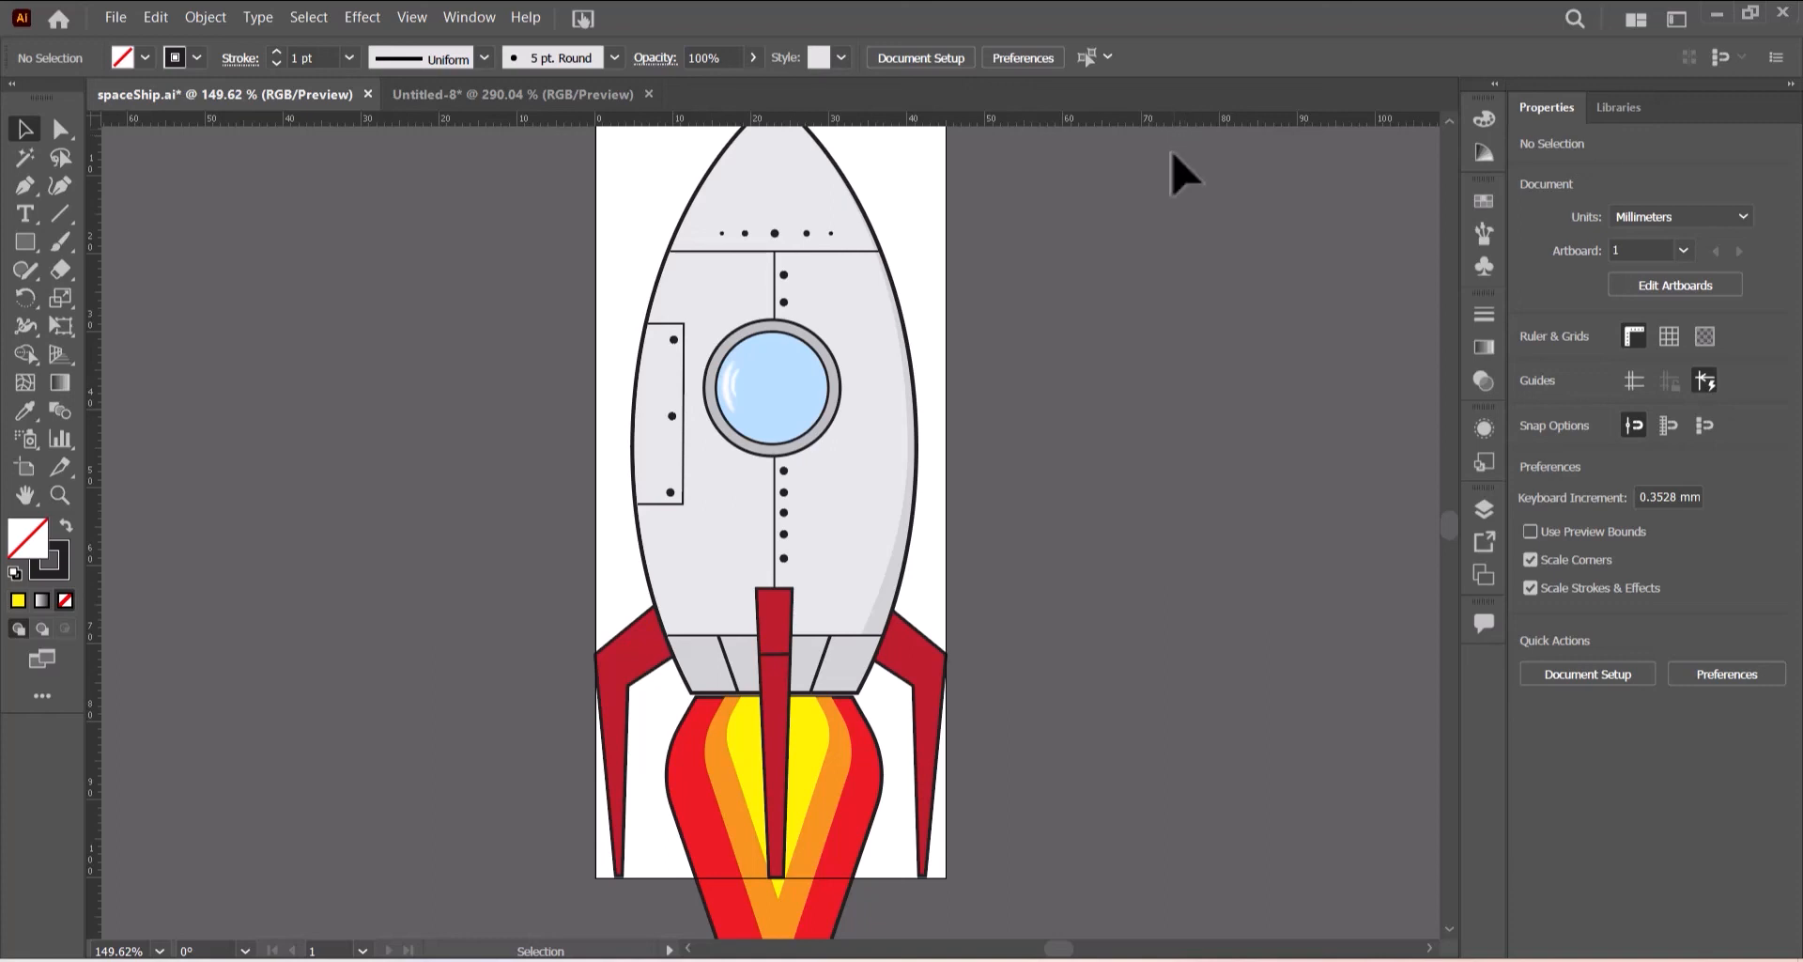
{"action": "key", "text": "ctrl+1"}
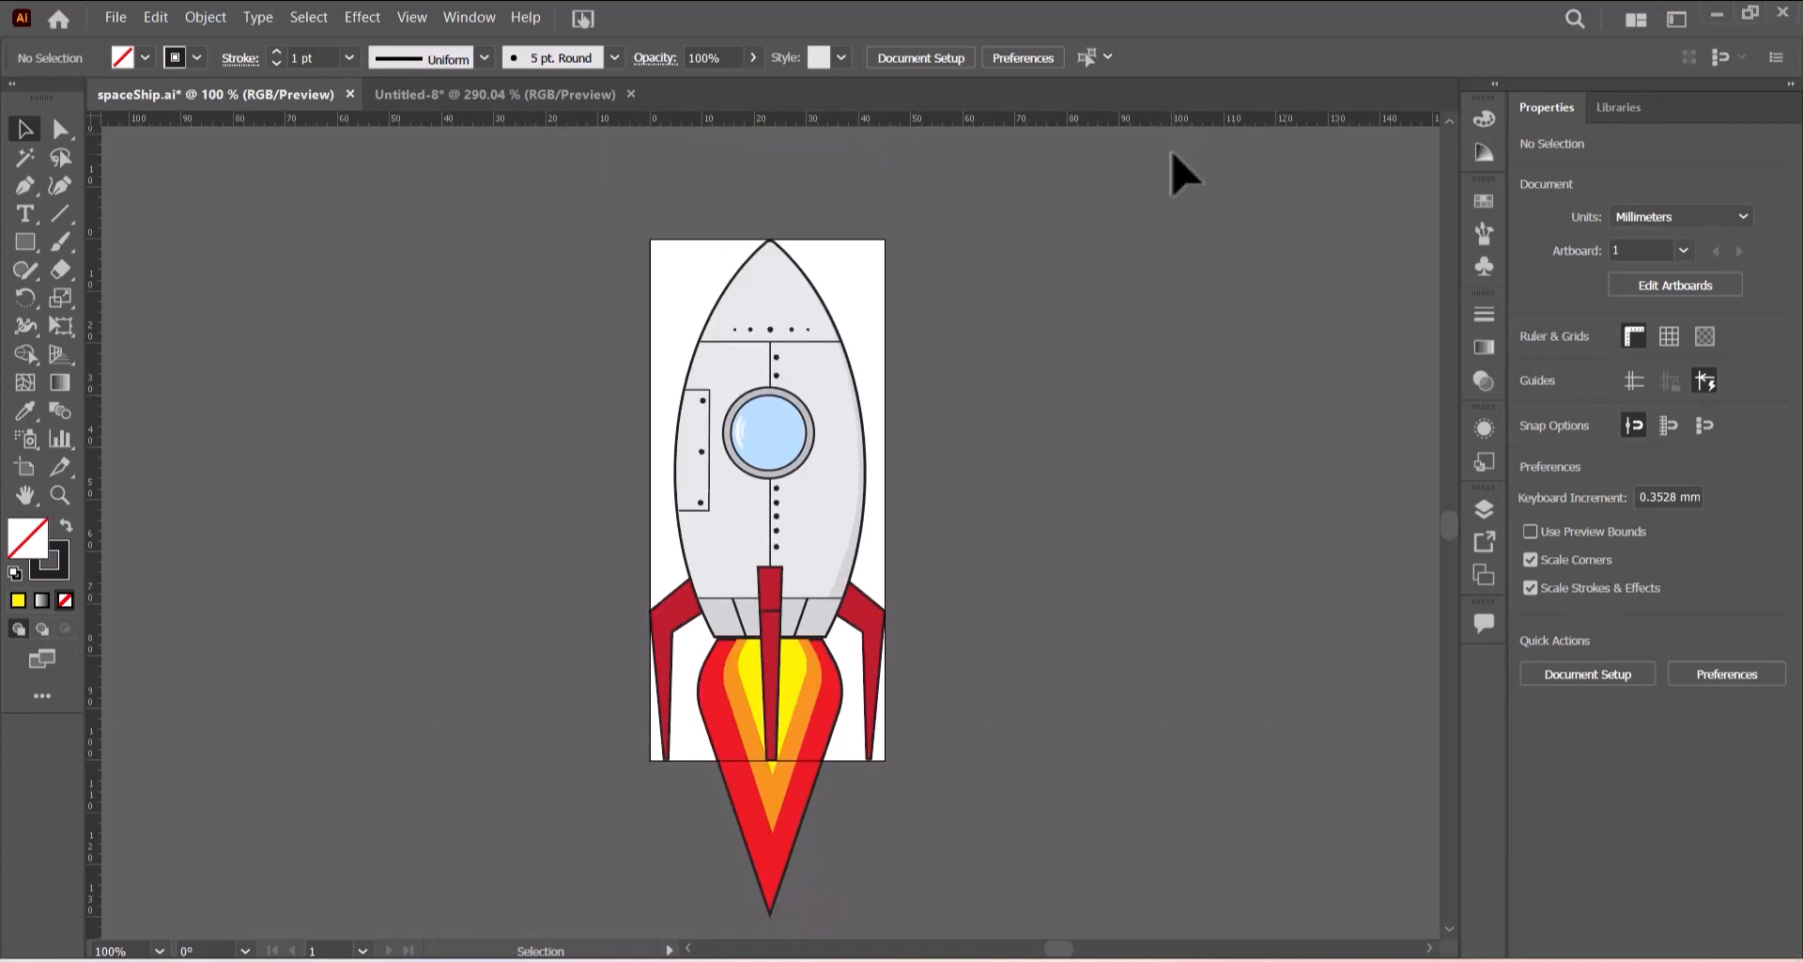